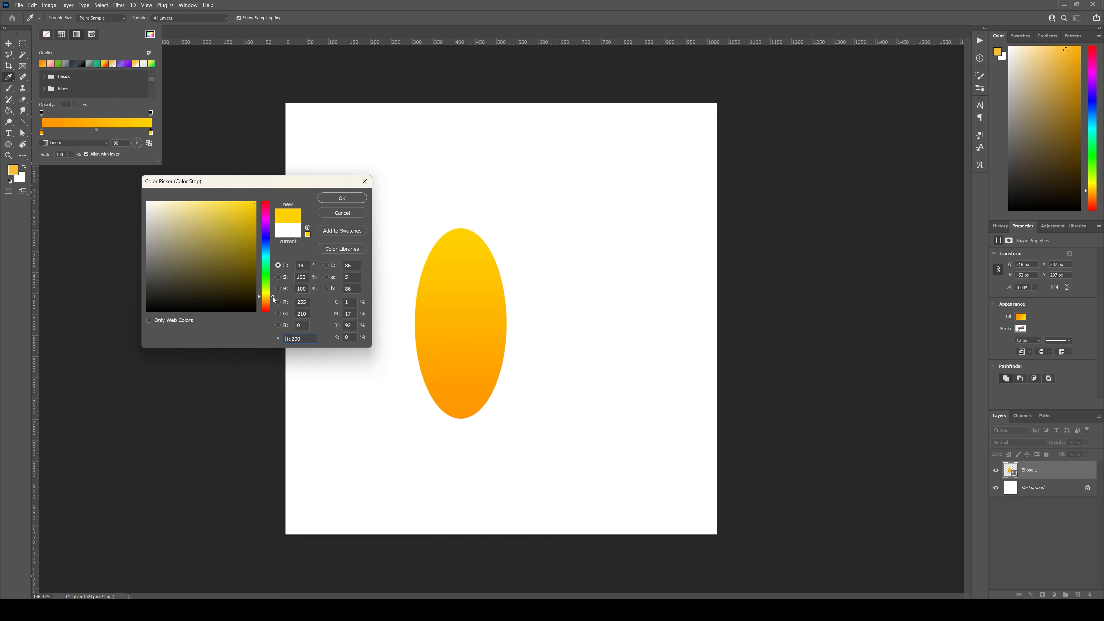
Step: Apply the yellow #ffd200 to the ellipse gradient's end stop and close the fill settings
left_click(343, 198)
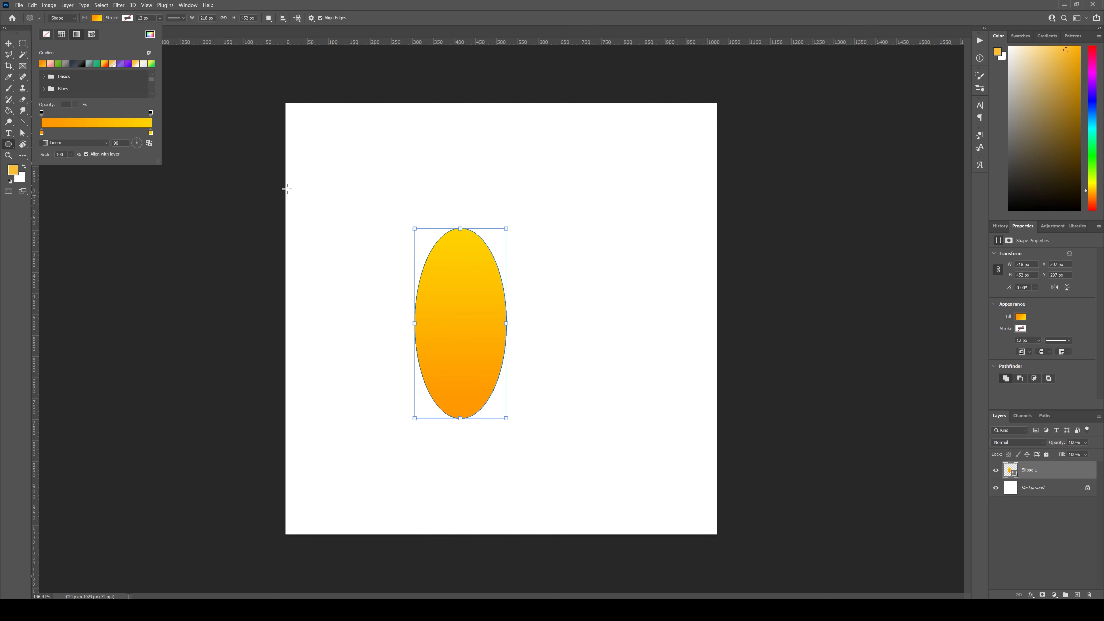
key("Escape")
Step: Taper the ellipse's top and bottom anchor points with the Convert Point tool, leaving short horizontal handles for slightly rounded tips
left_click(23, 122)
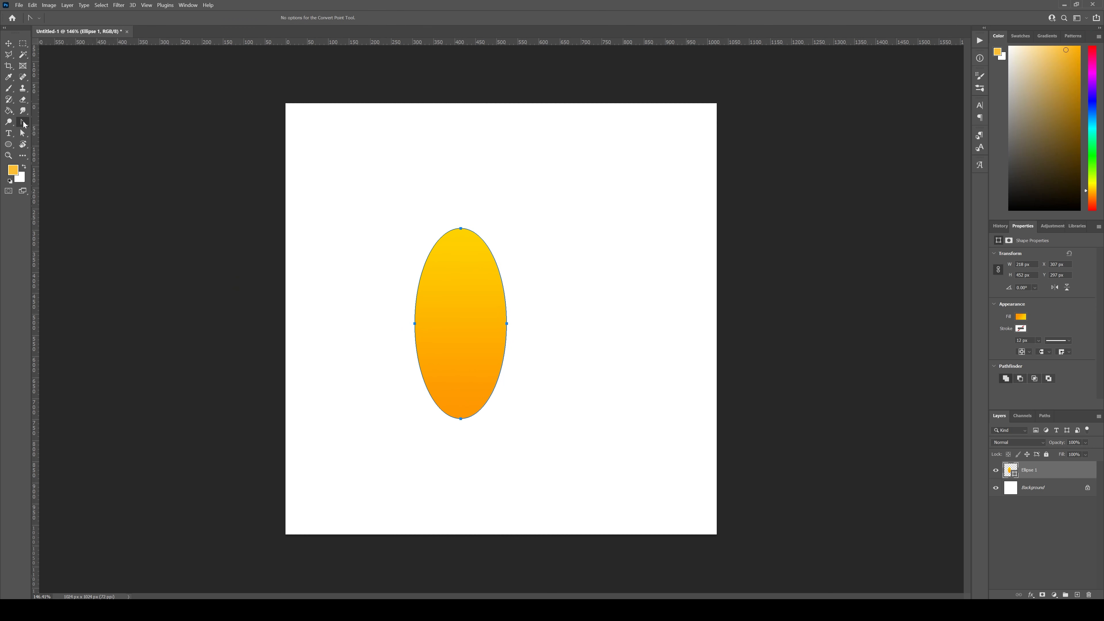
right_click(24, 125)
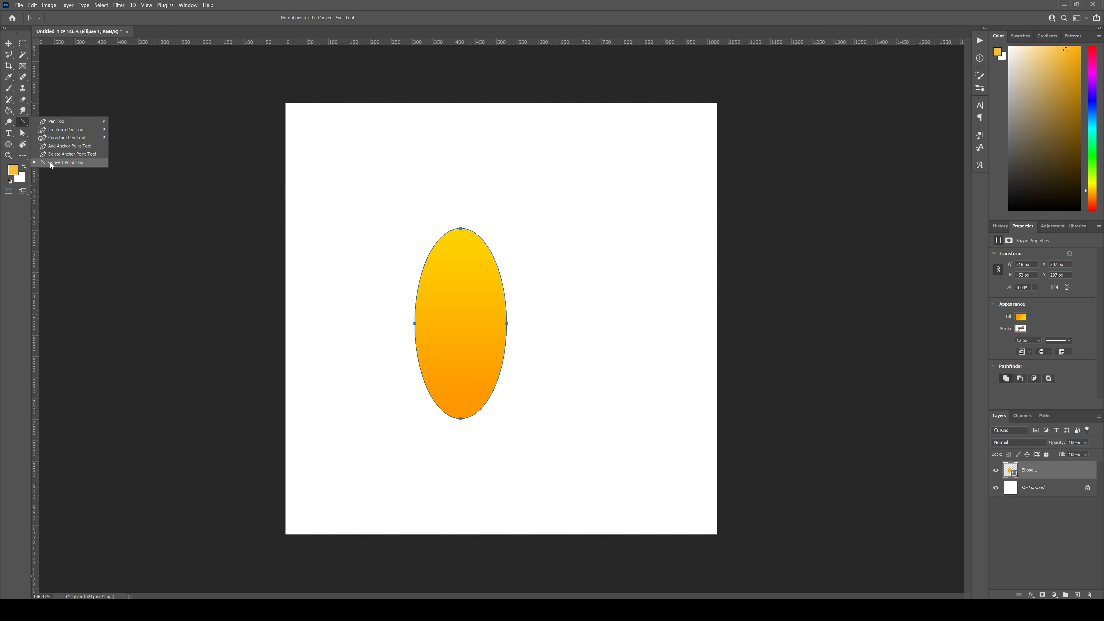
left_click(80, 163)
left_click(460, 229)
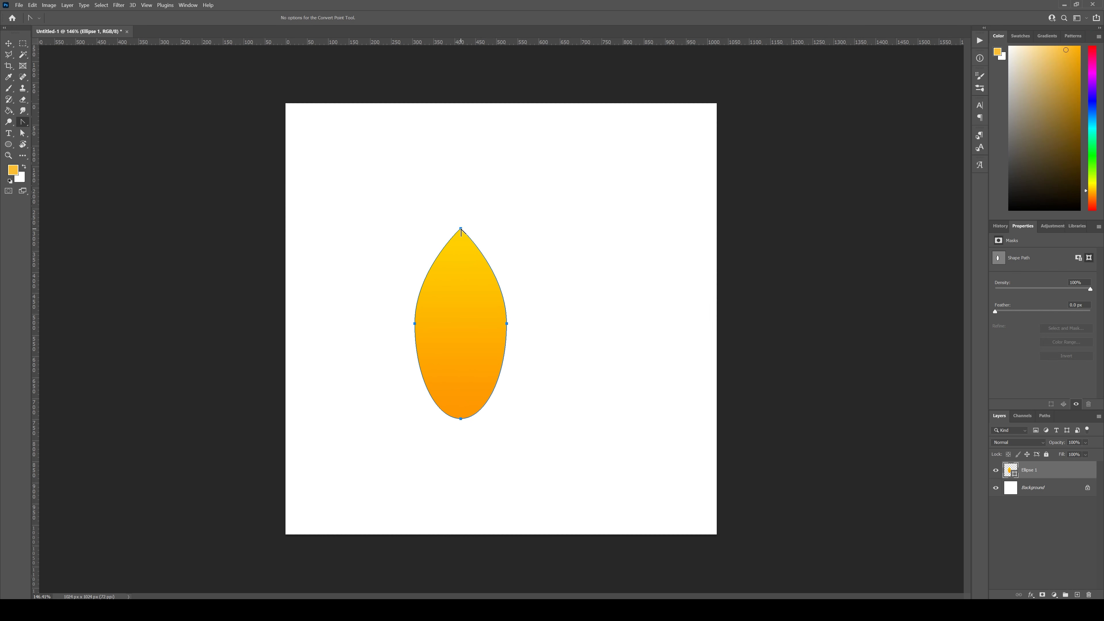
left_click_drag(461, 229, 469, 230)
left_click(461, 419)
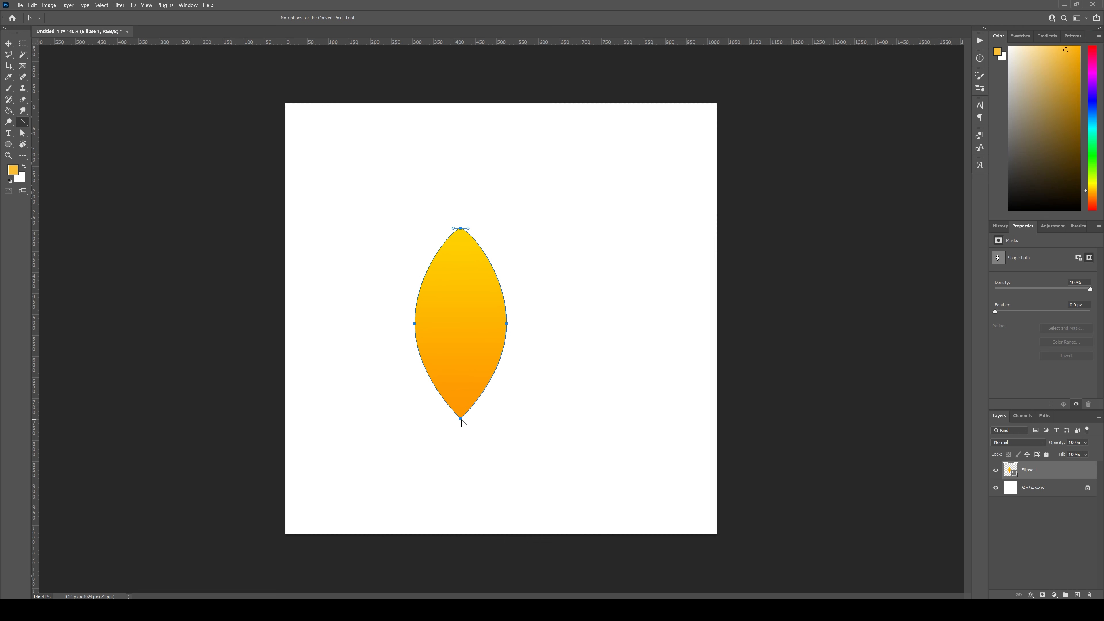
left_click_drag(461, 419, 452, 419)
Step: Move the petal's top anchor point straight up with Direct Selection, making the shape about 543 px tall
left_click(22, 133)
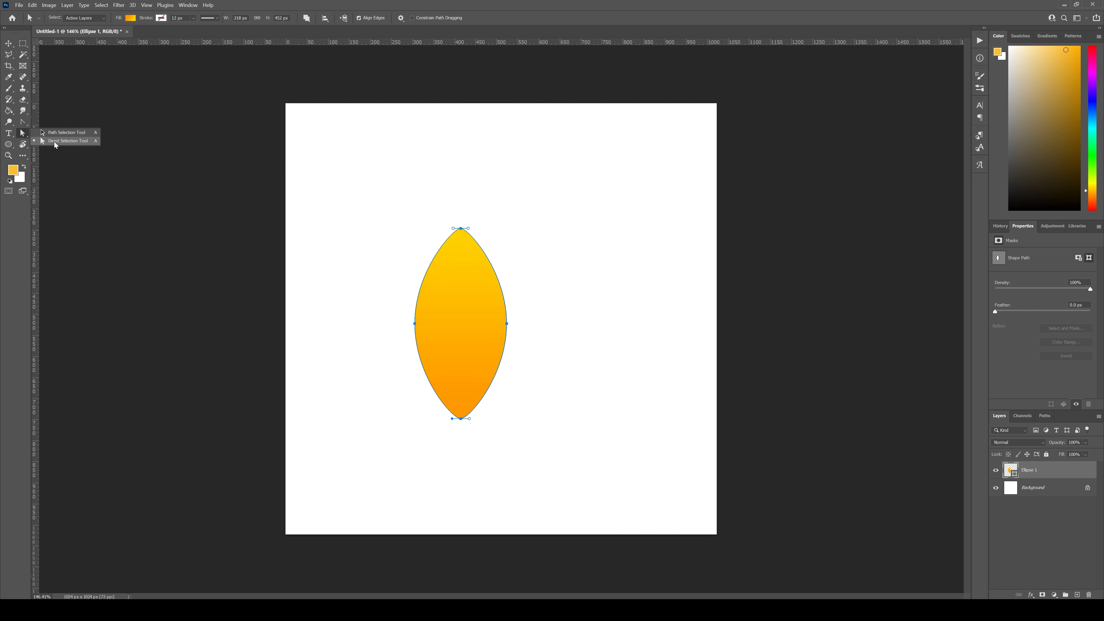
left_click(55, 142)
left_click(462, 231)
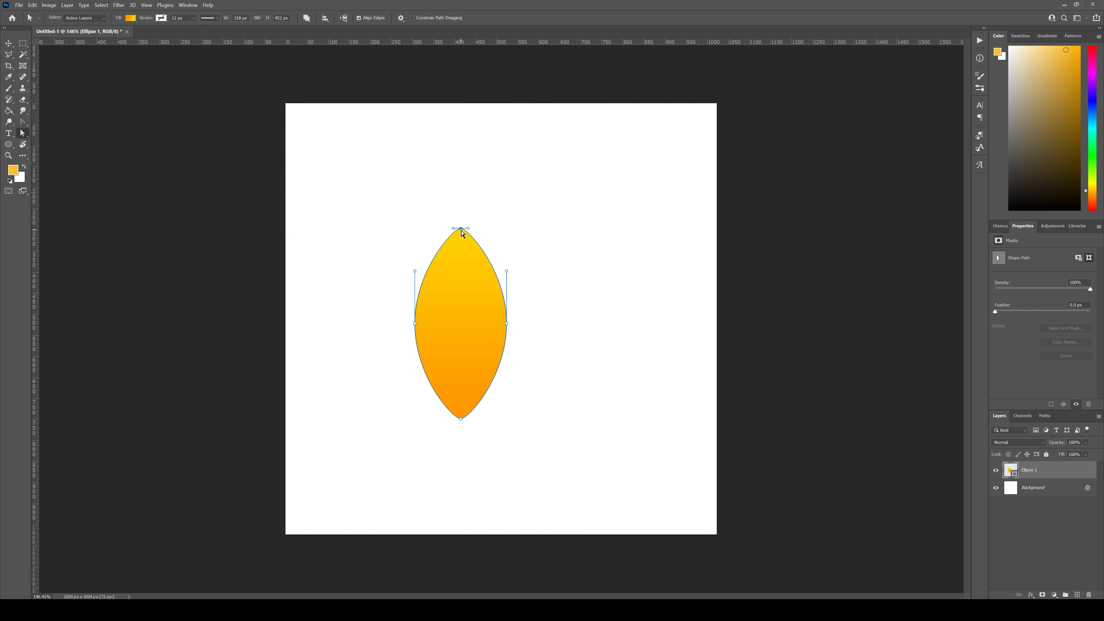
left_click_drag(461, 232, 461, 191)
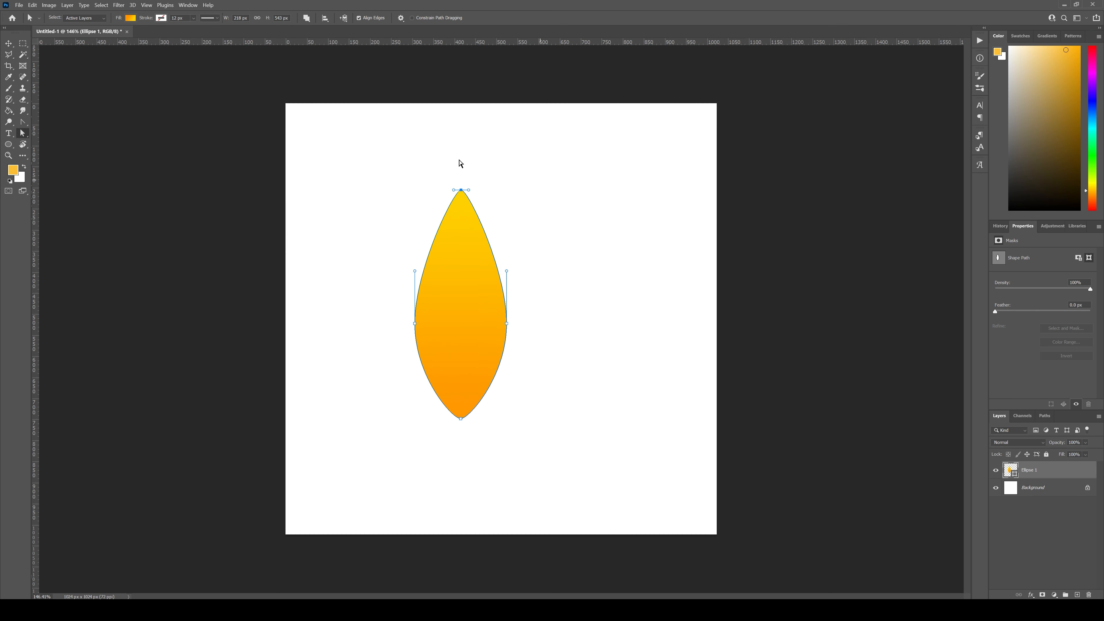
left_click(7, 44)
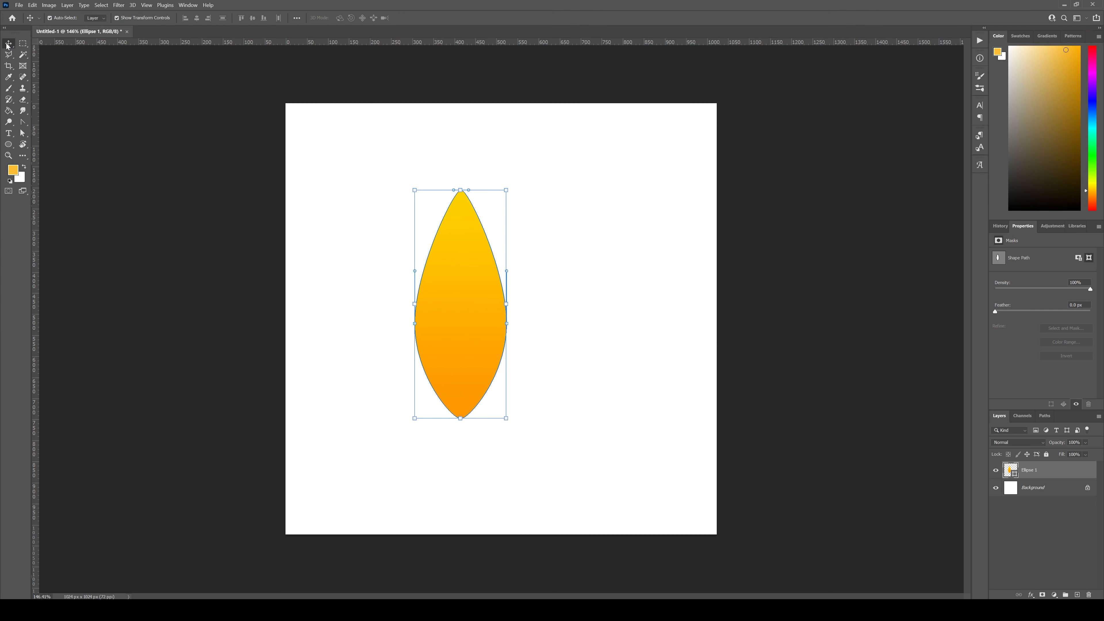
Step: Raise the petal's bottom anchor point until the shape is about 487 px tall, and deselect the shape
left_click(23, 134)
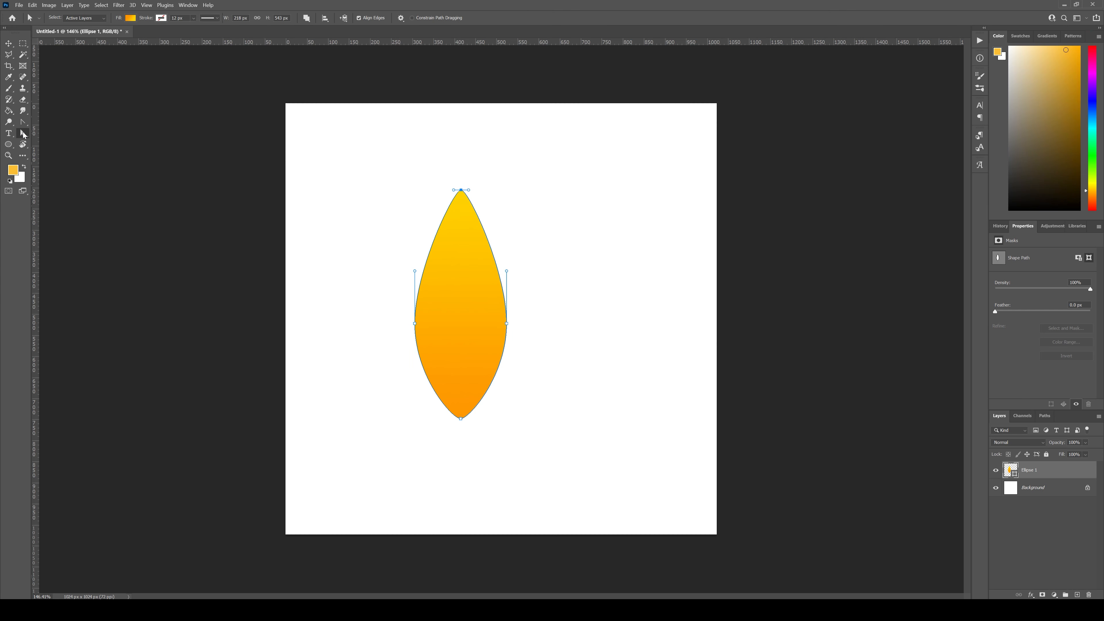
left_click(462, 418)
left_click_drag(461, 397, 461, 394)
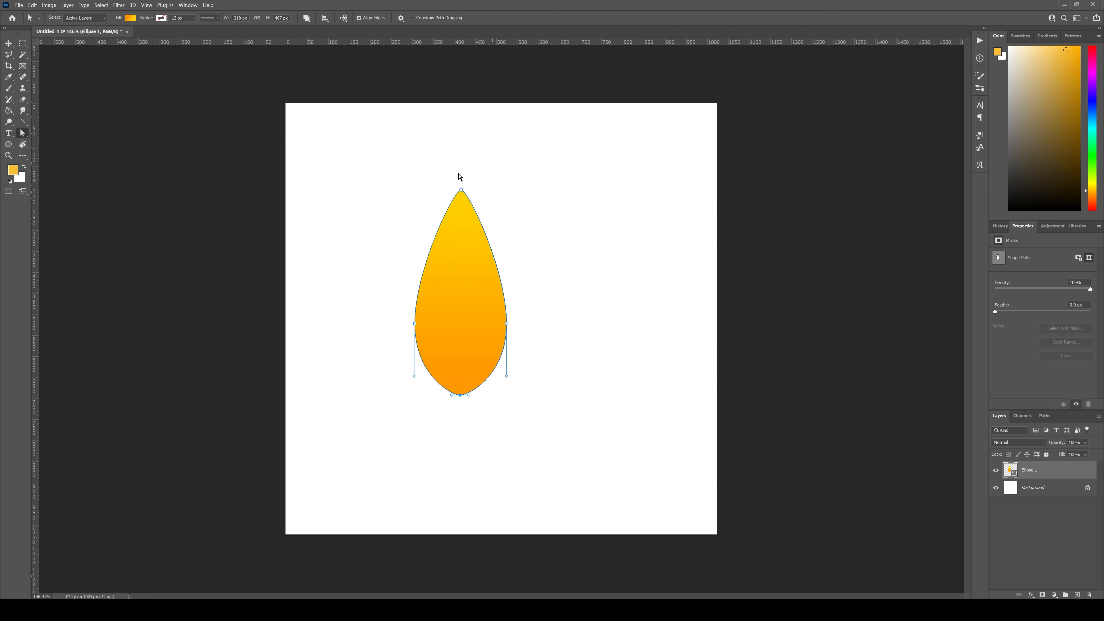
left_click(8, 43)
left_click(589, 195)
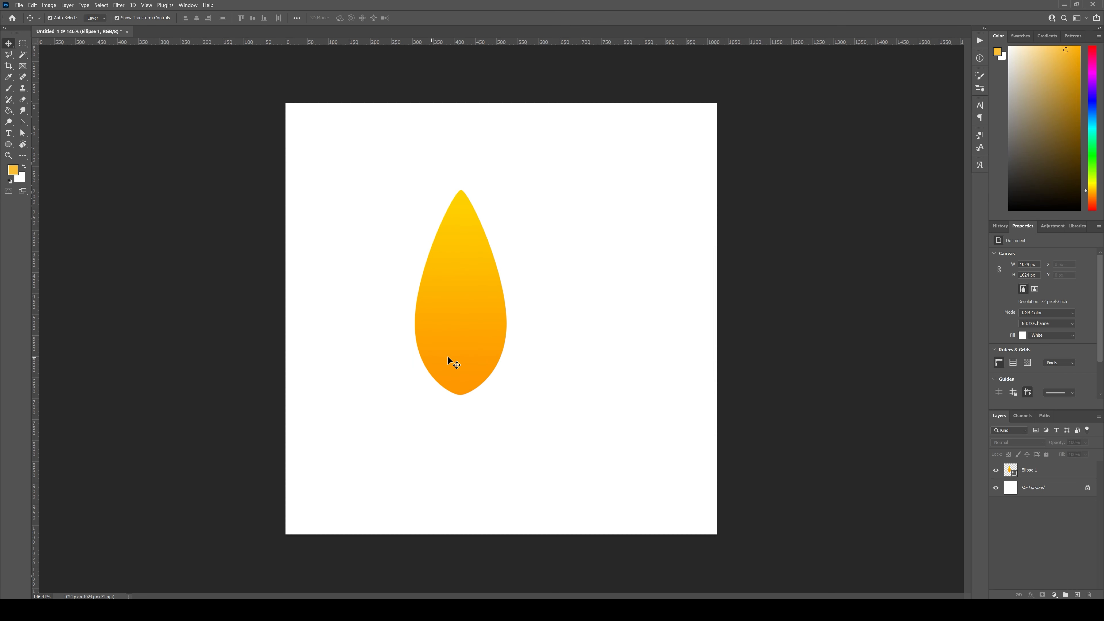
Step: Scale the petal to about 74% and place it in the upper-left area of the canvas
left_click_drag(473, 329, 597, 272)
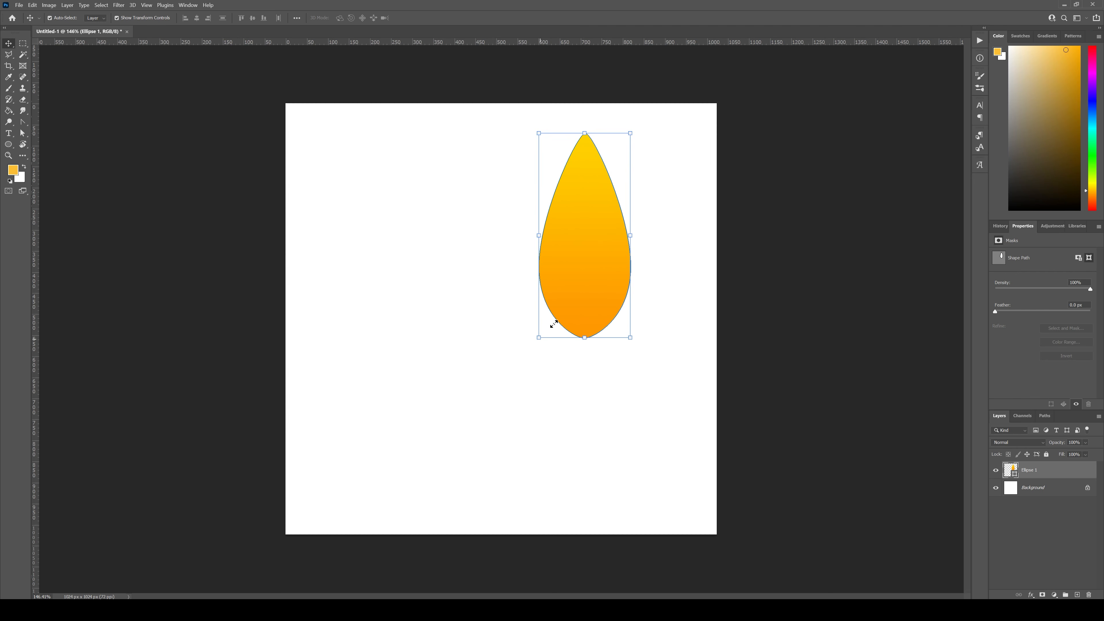
left_click_drag(554, 324, 454, 265)
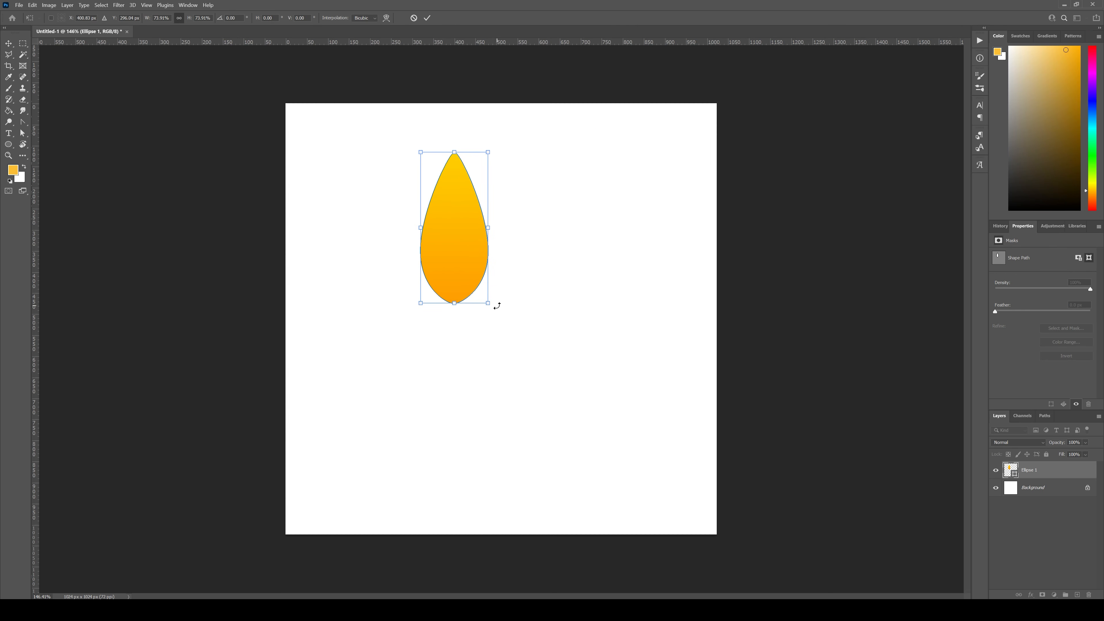
key("Return")
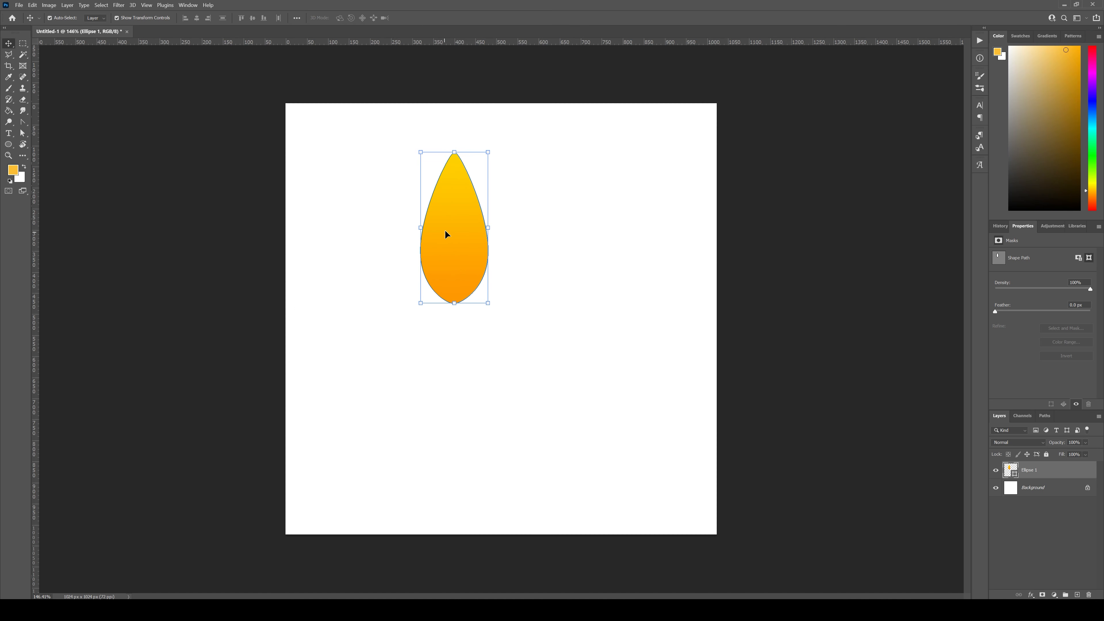
left_click_drag(467, 248, 379, 214)
left_click(473, 267)
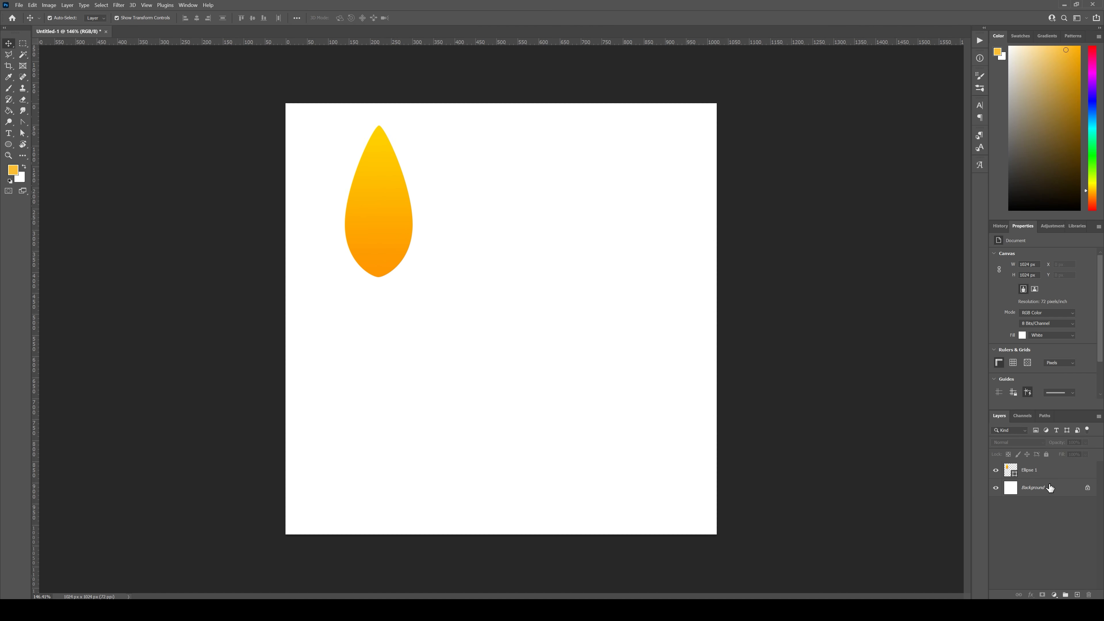
Step: Draw a black circle about 601 px wide on a new layer above the petal and place it in the lower canvas area
left_click(1065, 473)
left_click(1077, 595)
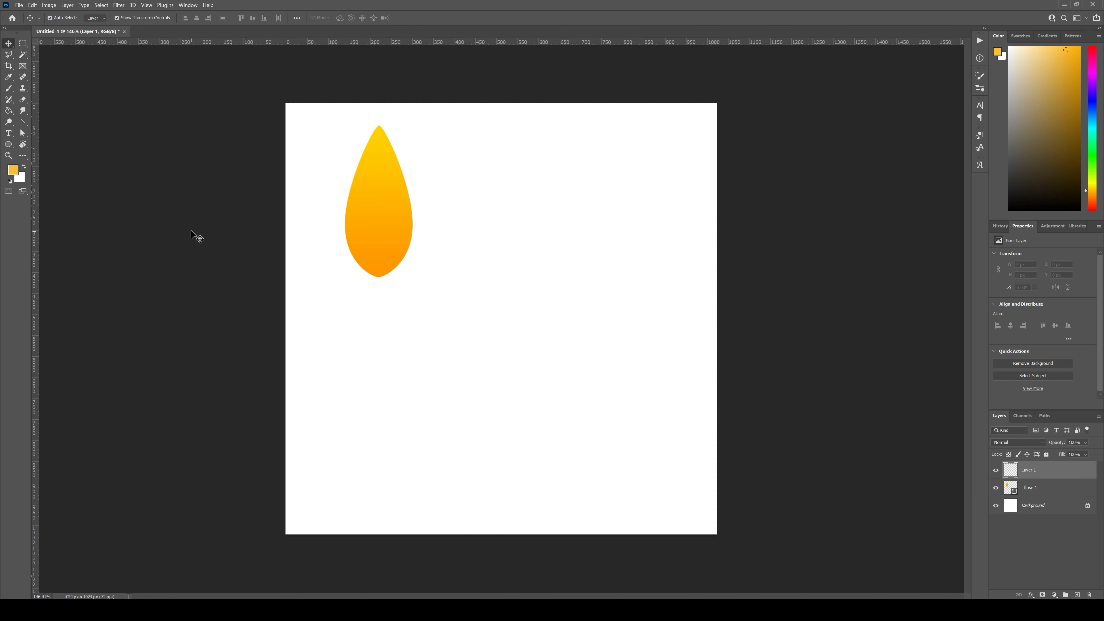
left_click(8, 145)
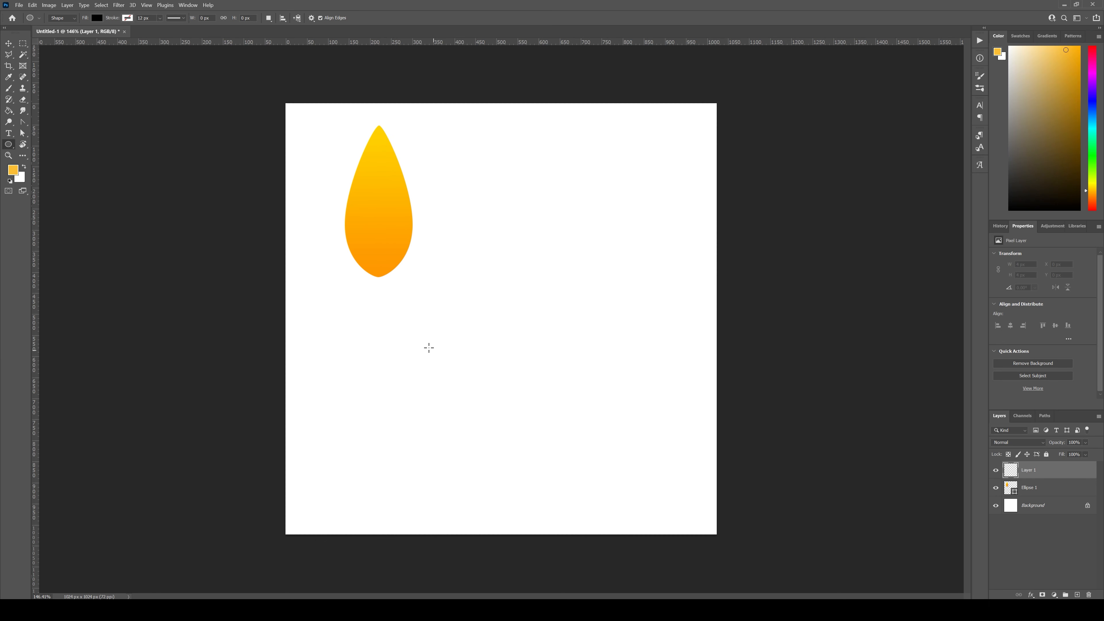
mouse_move(412, 329)
left_mouse_down("shift")
mouse_move(485, 414)
mouse_move(739, 581)
left_mouse_up("shift")
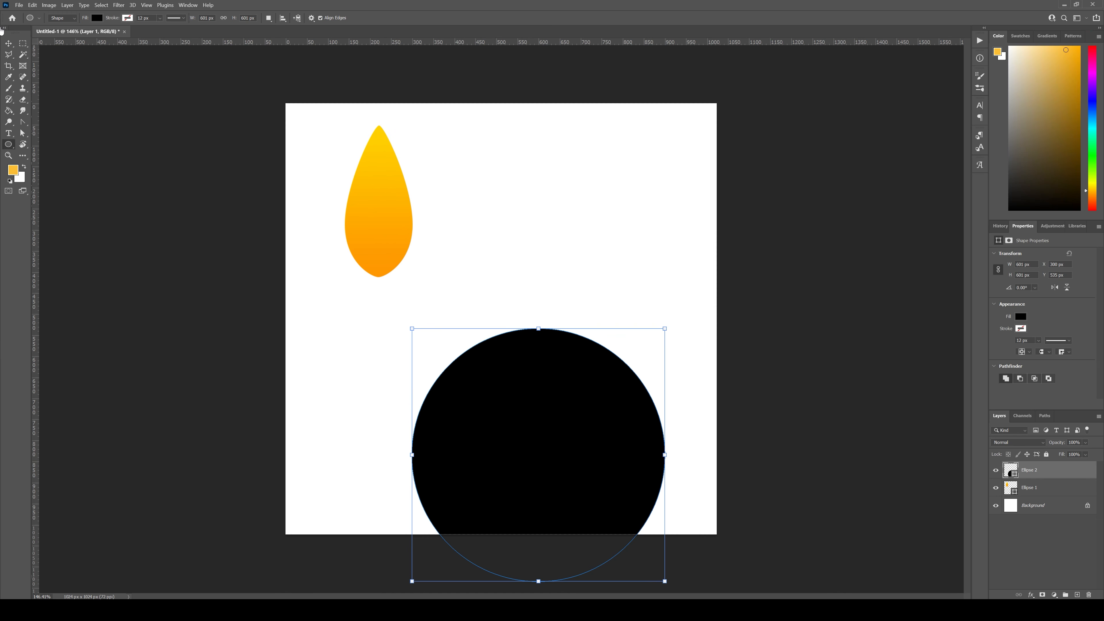
left_click(8, 43)
left_click_drag(549, 421, 465, 350)
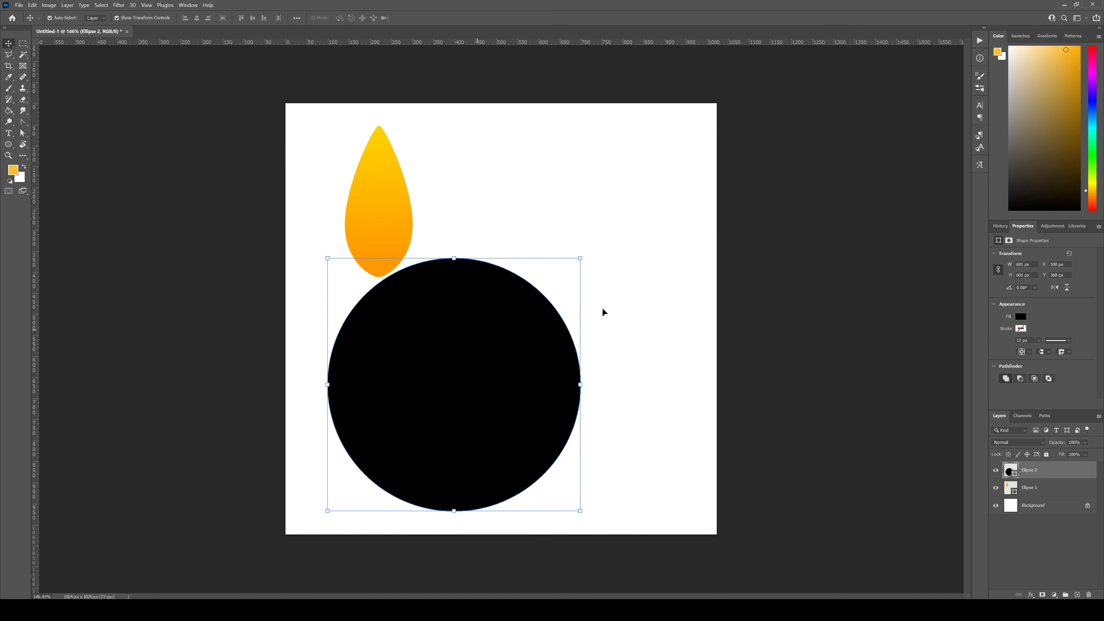
left_click(602, 312)
Step: Move the petal to the canvas's upper-left corner, and place a duplicate centred on top of the black circle
left_click_drag(388, 207, 360, 188)
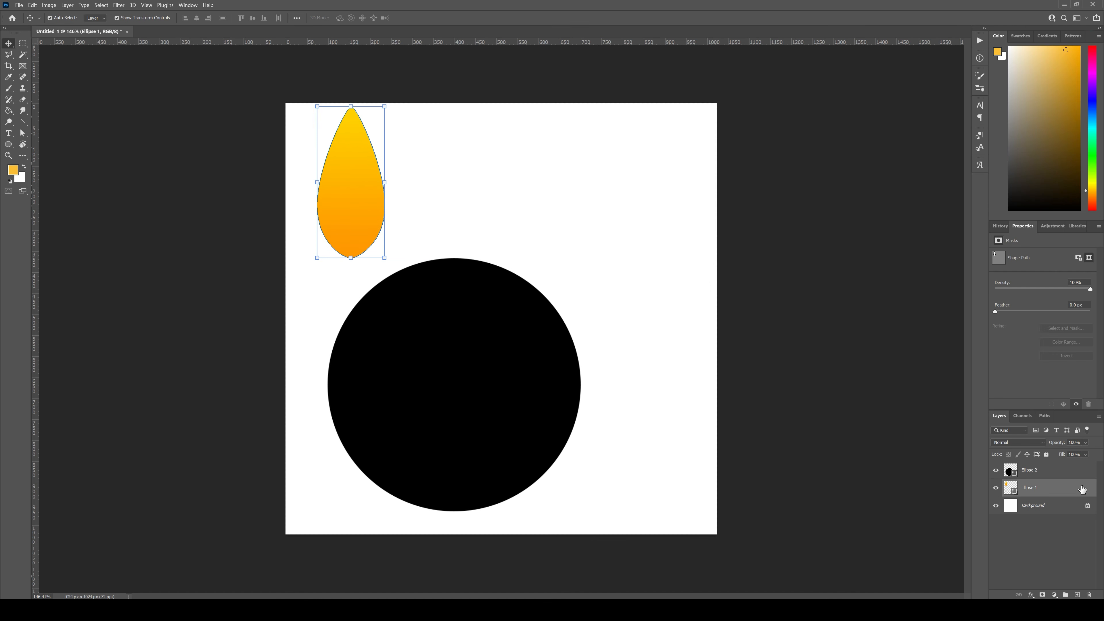
left_click_drag(1029, 487, 1076, 592)
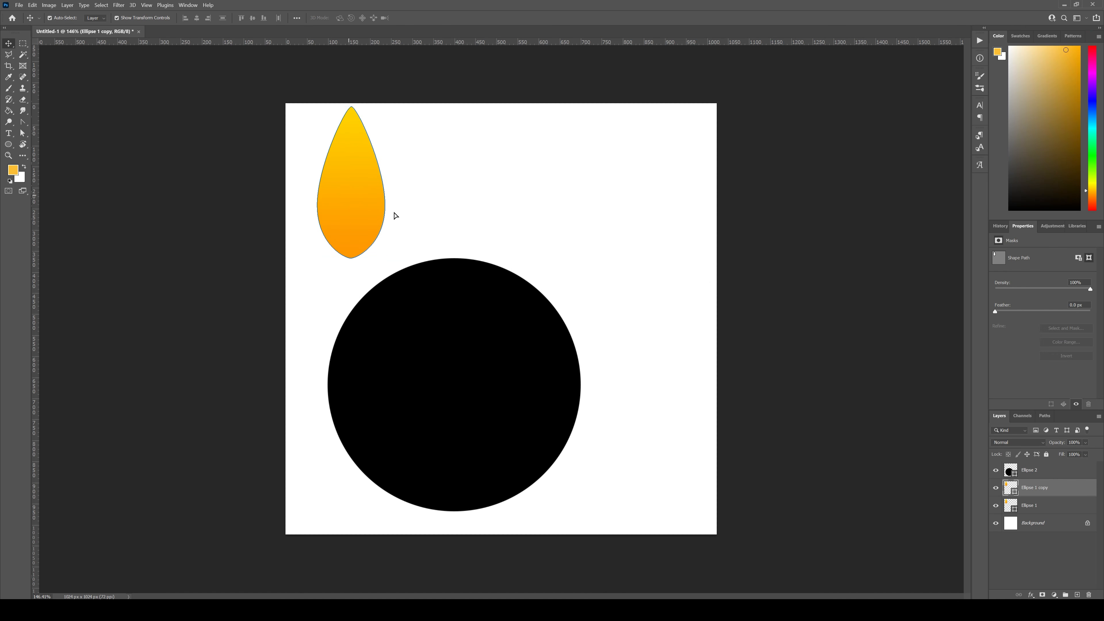
left_click_drag(351, 182, 454, 182)
Step: Duplicate the centred petal, rotate the copy about 14.8°, scale it to about 92% and place it to the right along the circle's edge
left_click_drag(1074, 493, 1077, 594)
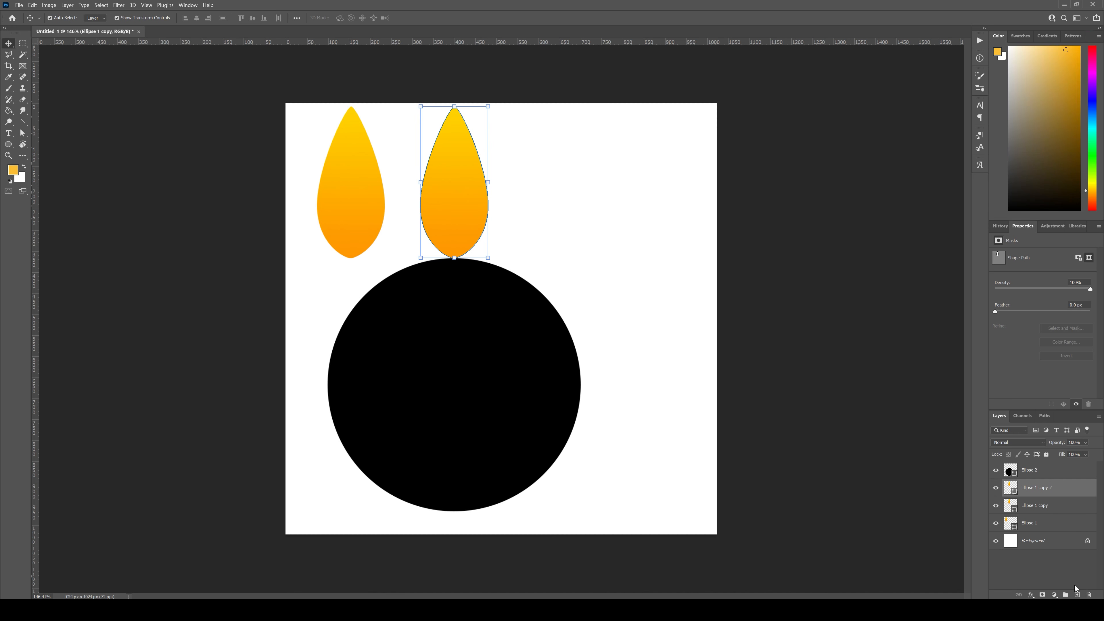
key("ctrl+t")
left_click_drag(503, 109, 520, 124)
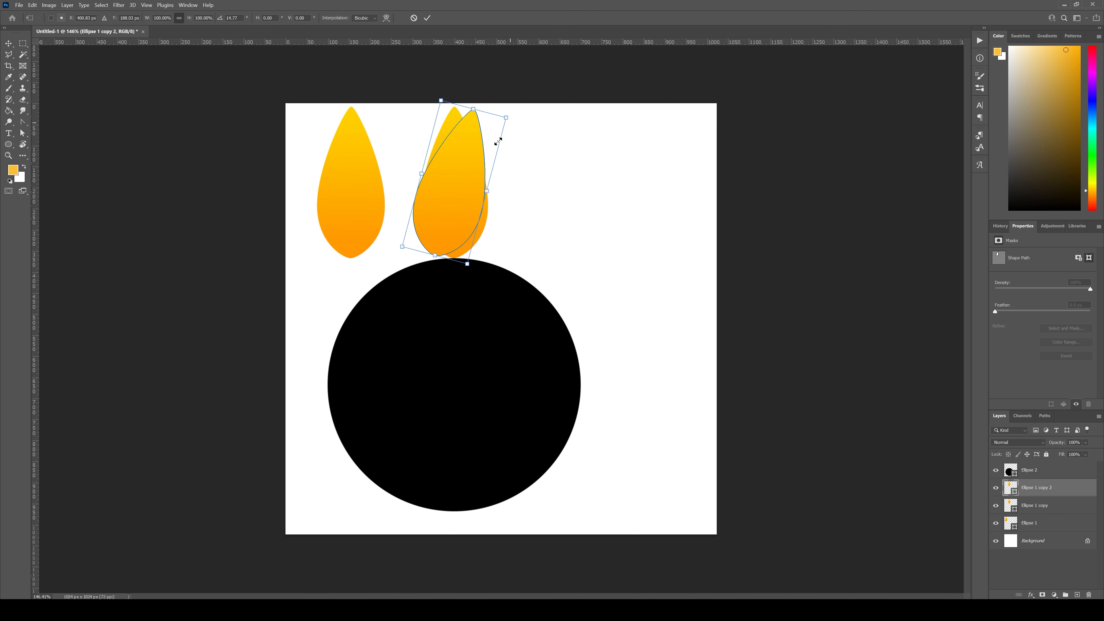
left_click_drag(443, 160, 517, 175)
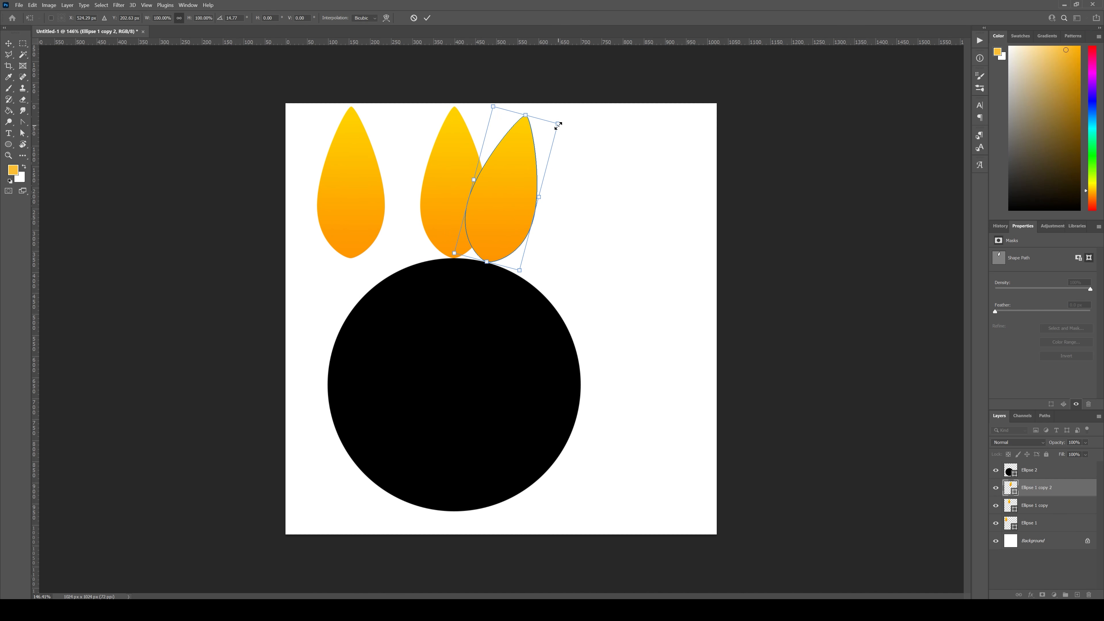
left_click_drag(553, 129, 550, 134, "alt")
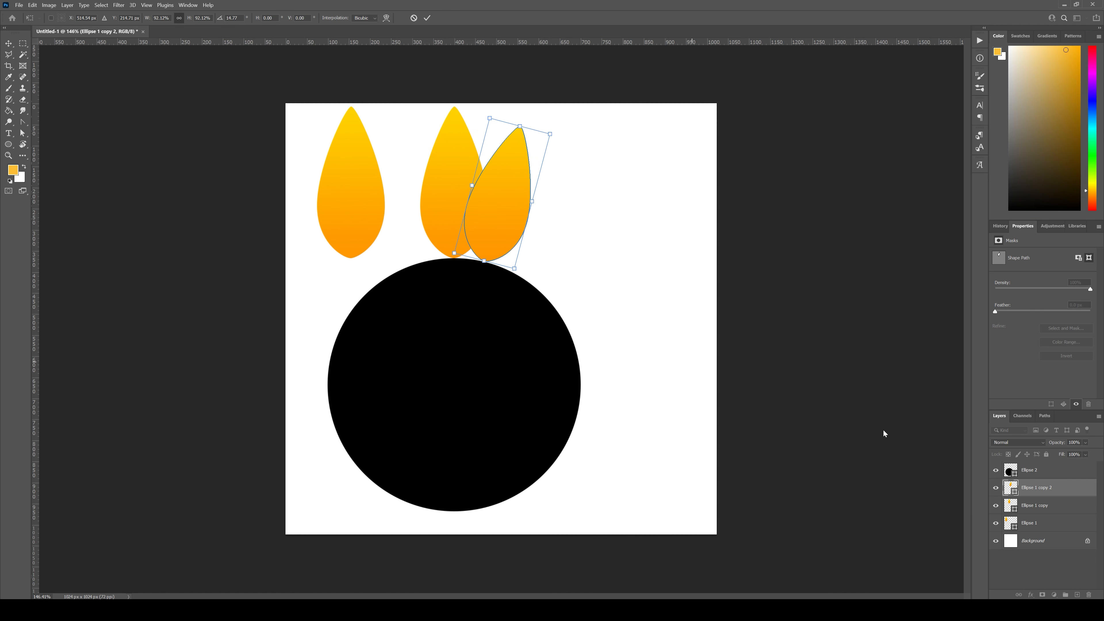
key("Return")
Step: Duplicate the tilted petal, rotate the copy about 22.7° further, enlarge it to about 107% and fit it next along the circle's edge
left_click_drag(1058, 491, 1076, 592)
left_click_drag(508, 209, 559, 237)
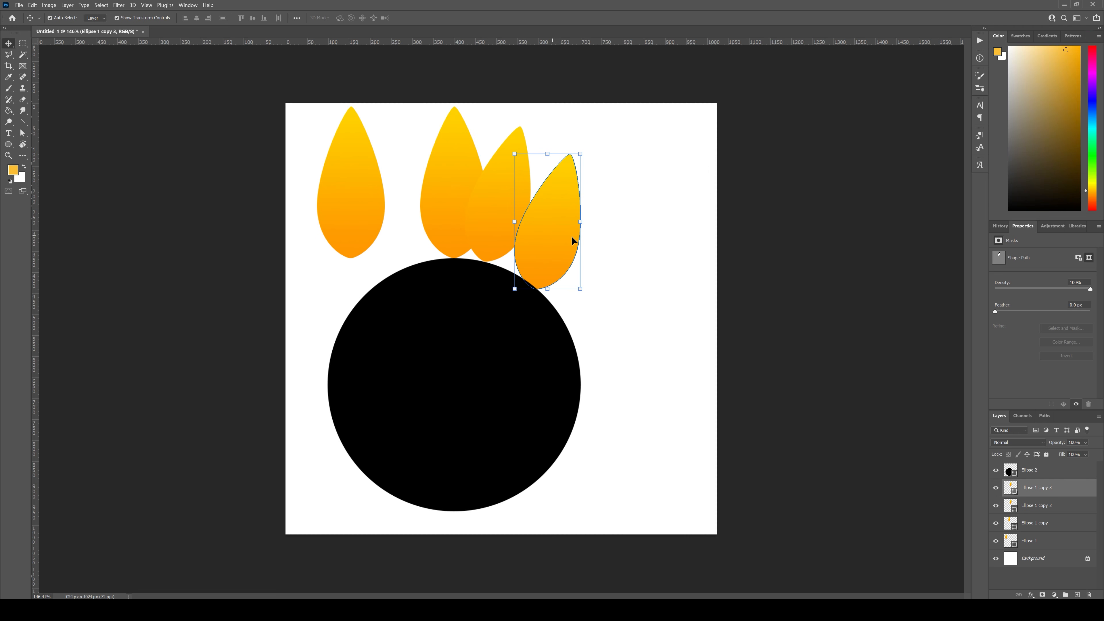
left_click_drag(595, 153, 642, 234)
mouse_move(550, 232)
left_mouse_down()
mouse_move(582, 236)
mouse_move(565, 234)
left_mouse_up()
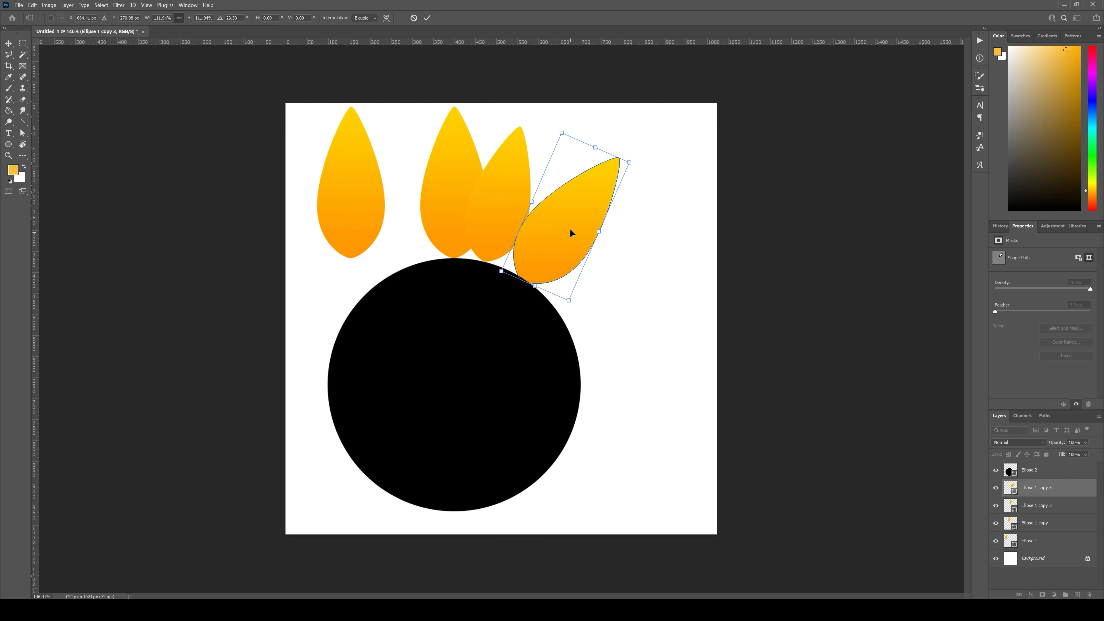
left_click_drag(629, 162, 621, 165)
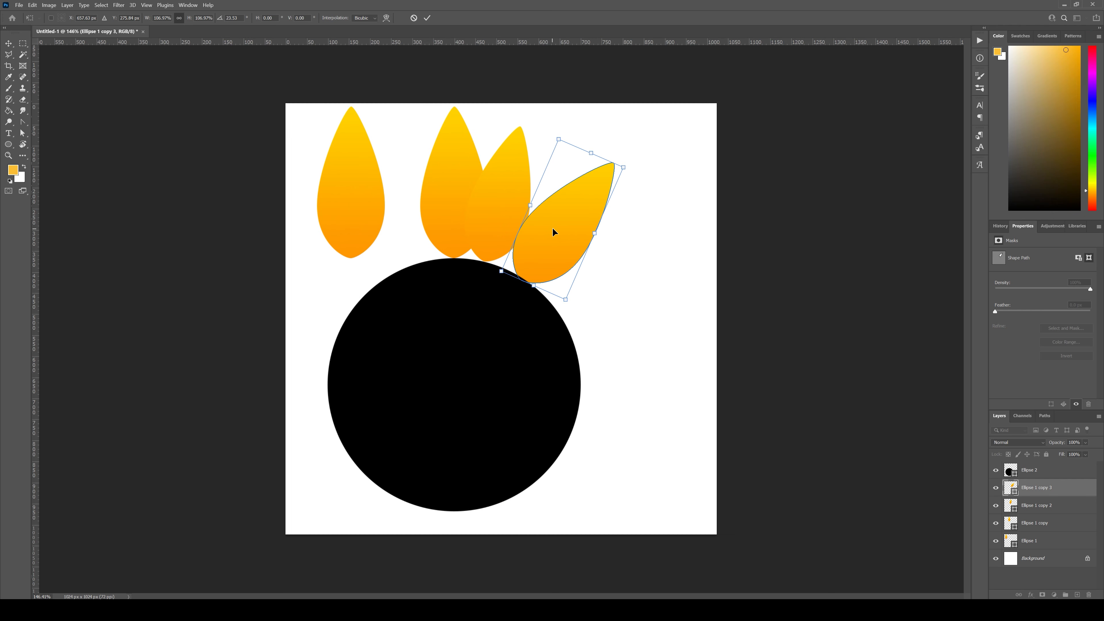
left_click_drag(592, 301, 596, 298)
left_click_drag(540, 235, 540, 234)
left_click_drag(583, 298, 577, 306)
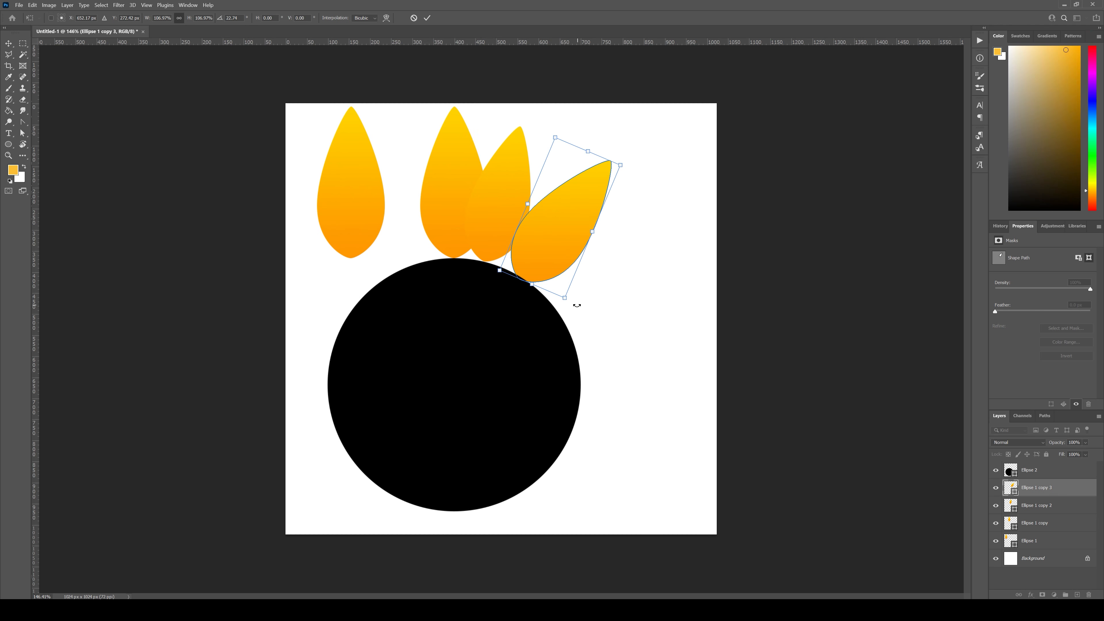
left_click_drag(554, 240, 550, 239)
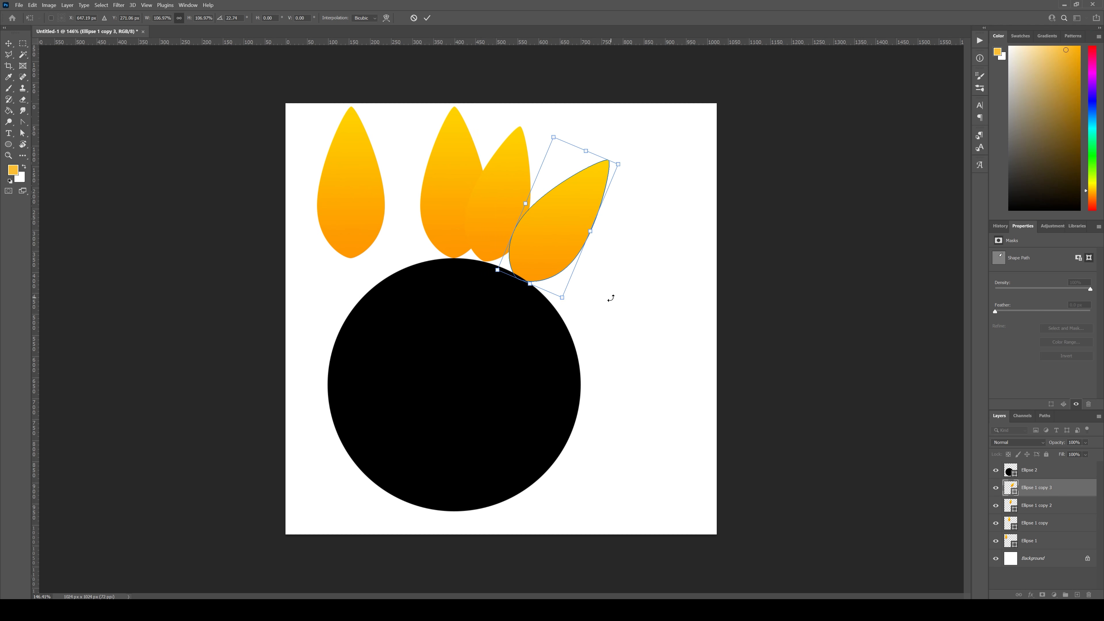
key("Return")
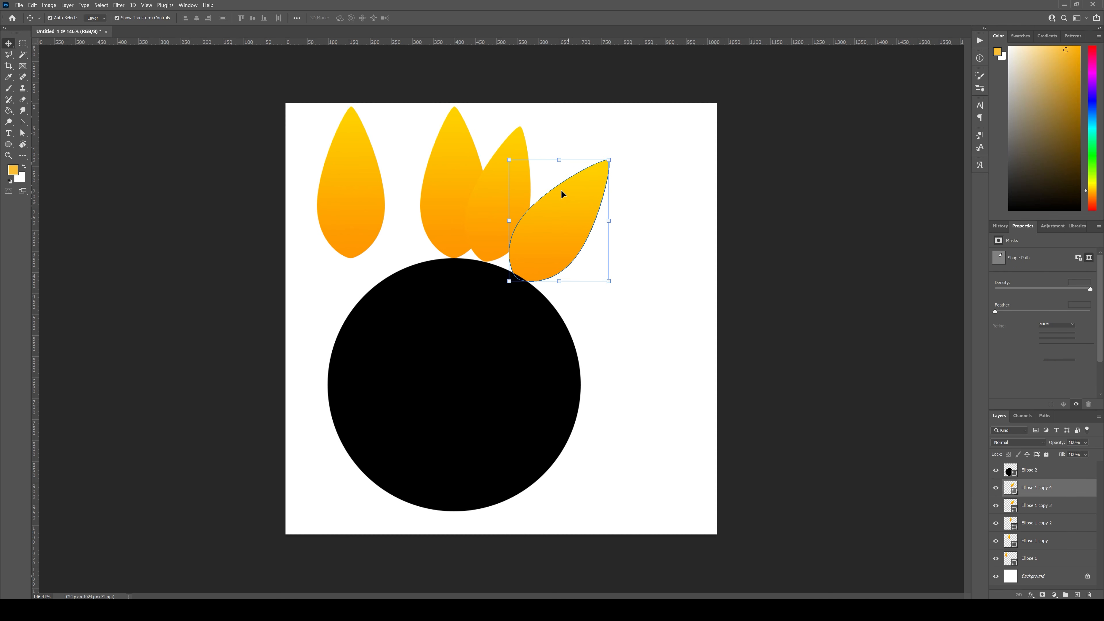
Step: Rotate the newest petal copy about 23.3° clockwise, scale it to about 87% and place it next along the circle's edge
left_click_drag(561, 191, 622, 269, "alt")
left_click_drag(668, 202, 682, 244)
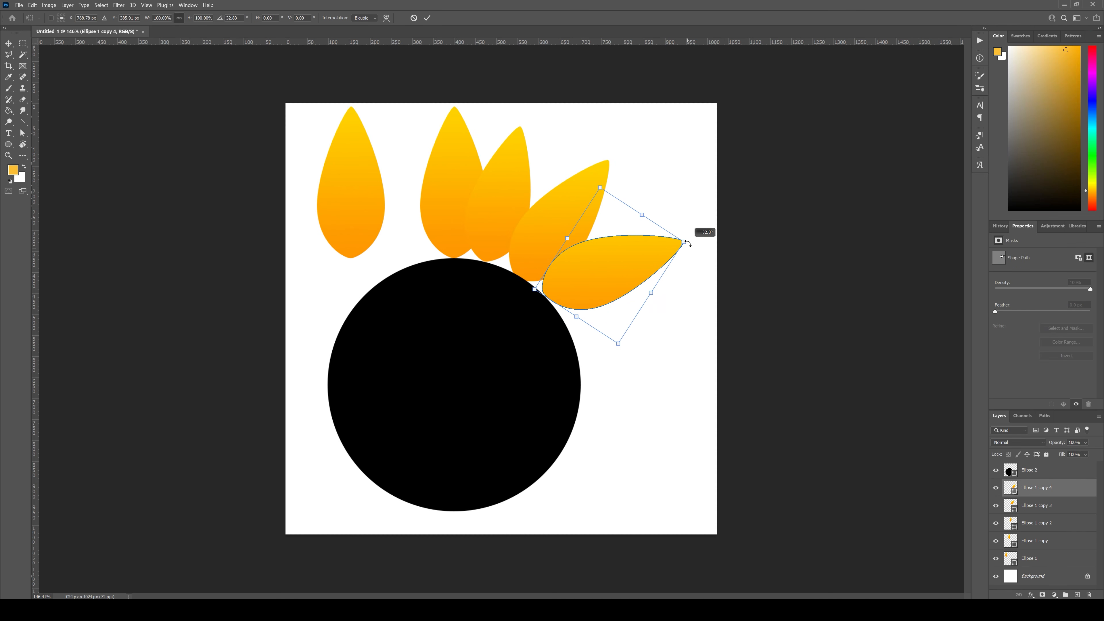
left_click_drag(628, 265, 624, 270)
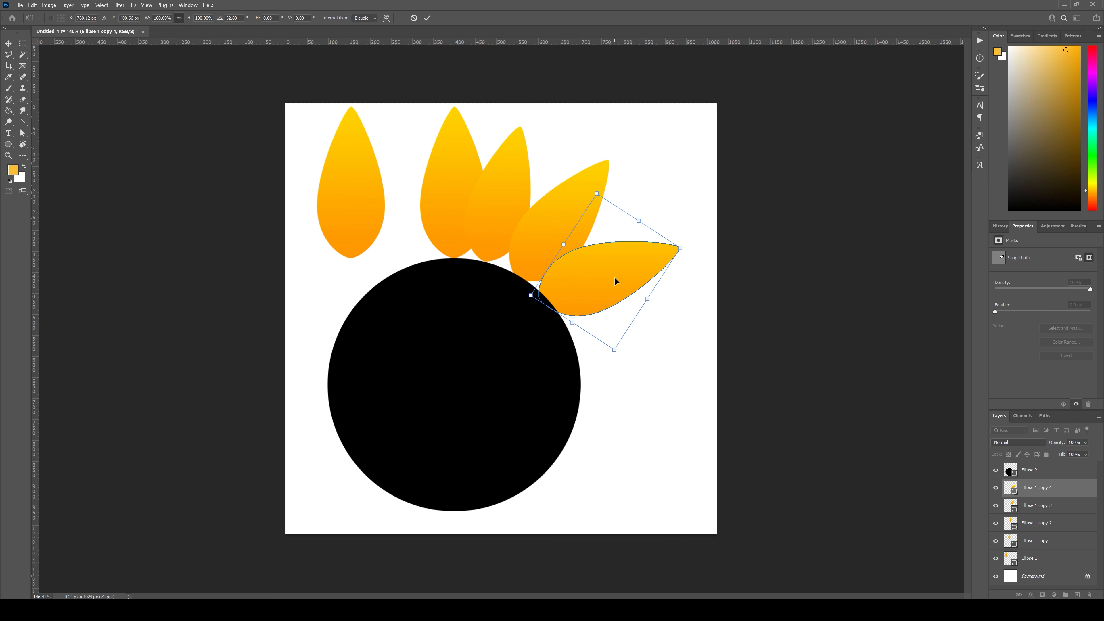
left_click_drag(593, 284, 598, 285)
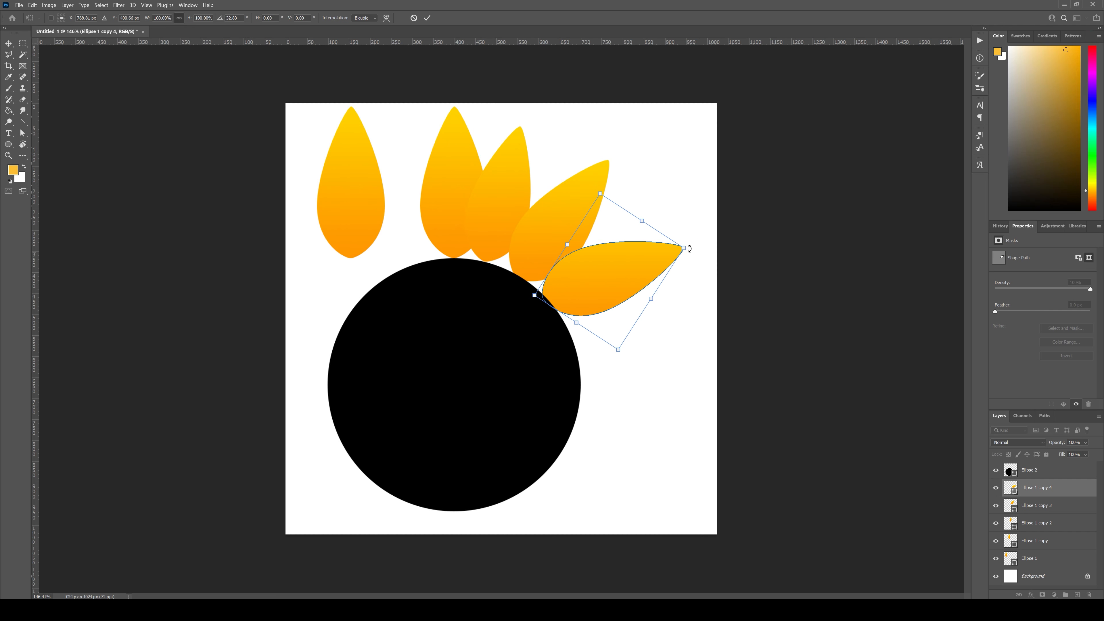
mouse_move(685, 248)
left_mouse_down()
mouse_move(666, 254)
mouse_move(689, 257)
left_mouse_up()
left_click_drag(607, 277, 591, 253)
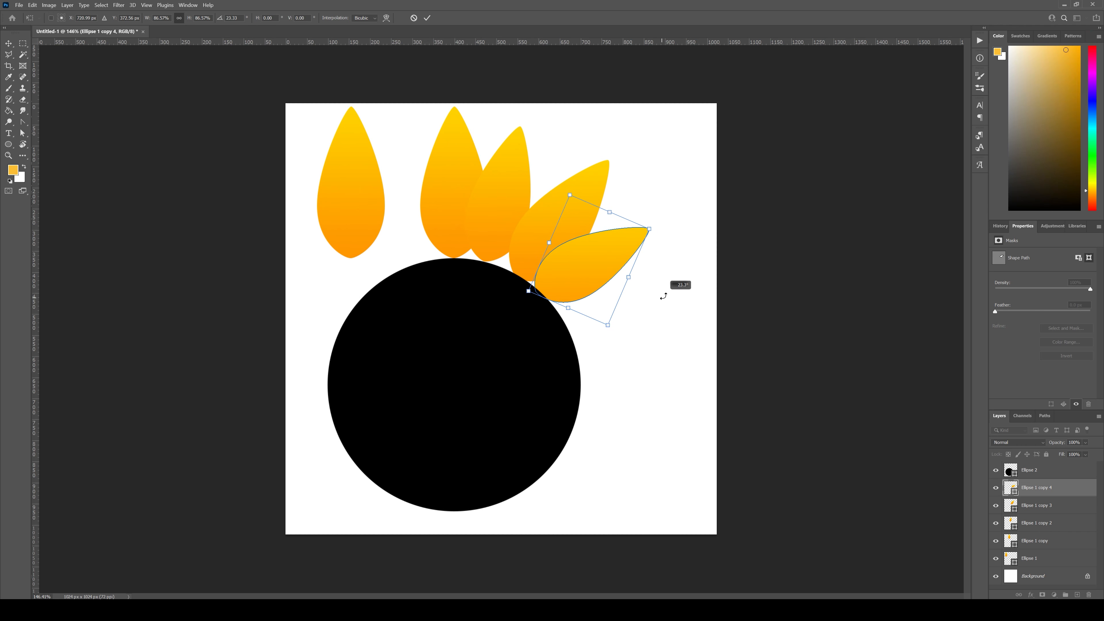
key("Return")
Step: Duplicate the last petal, rotate the copy about 11.2°, enlarge it to about 107% and fit it further down the circle's edge
left_click_drag(1058, 484, 1078, 594)
left_click_drag(586, 261, 604, 288)
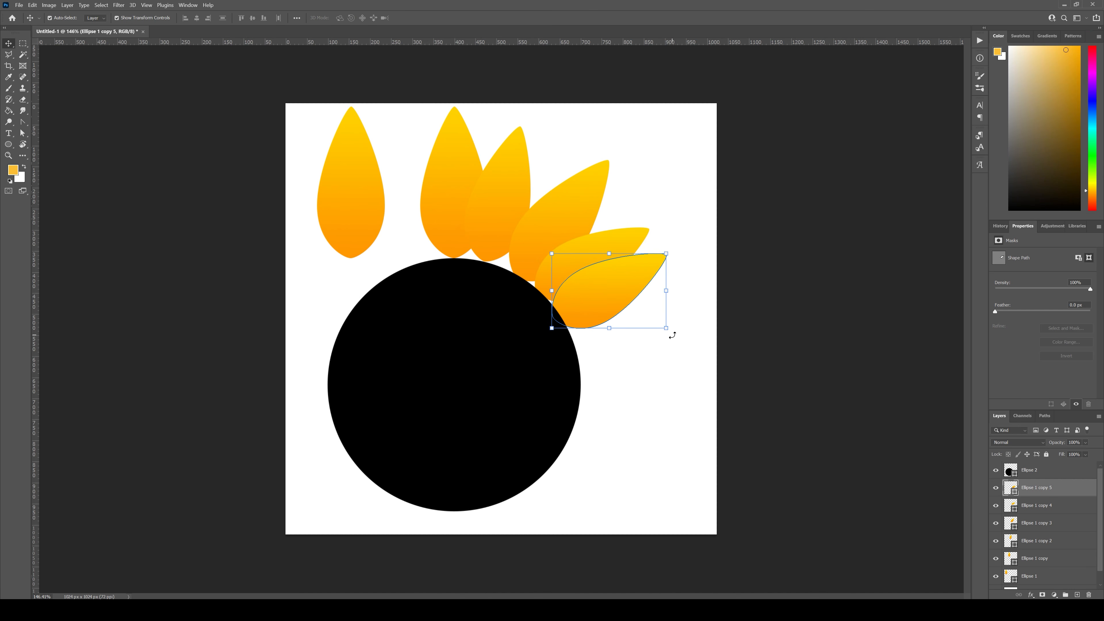
left_click_drag(672, 335, 658, 351)
mouse_move(597, 286)
left_mouse_down()
mouse_move(612, 283)
mouse_move(605, 290)
left_mouse_up()
left_click_drag(697, 341, 699, 334)
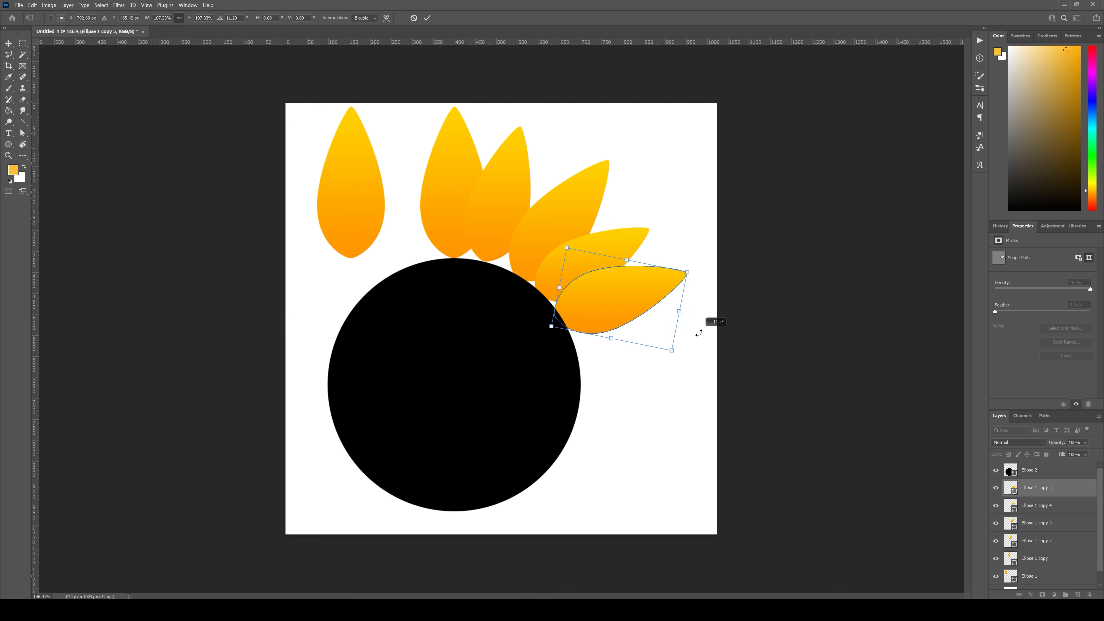
key("Return")
Step: Rotate the small second-to-last petal about 11.8° counterclockwise and reposition it between its neighbours on the circle's edge
left_click_drag(635, 247, 619, 253)
left_click_drag(661, 223, 652, 212)
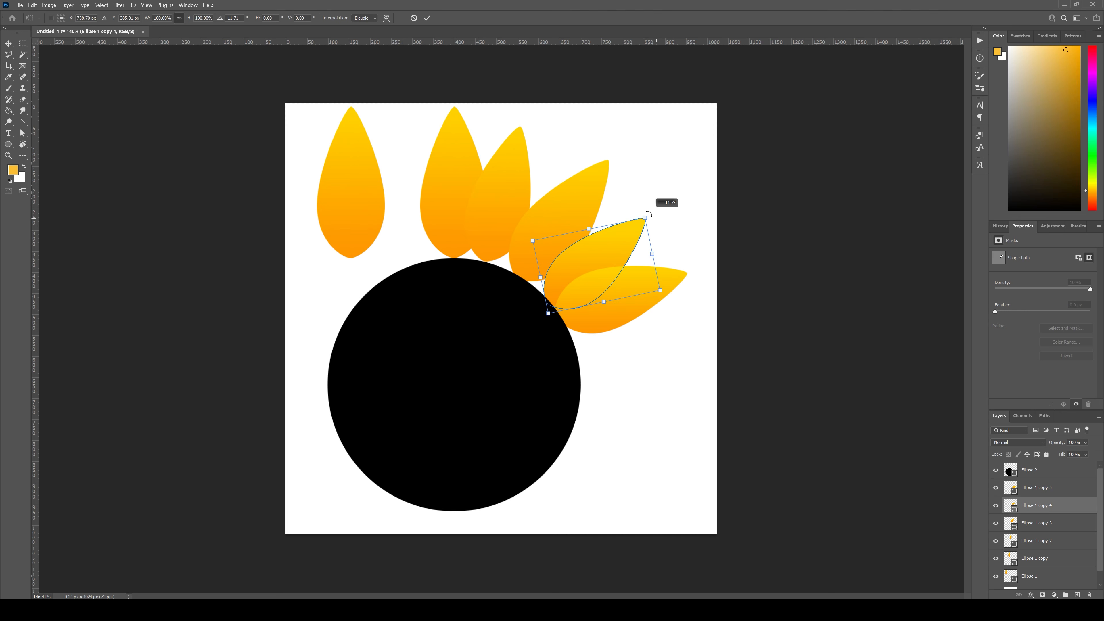
left_click_drag(604, 257, 603, 255)
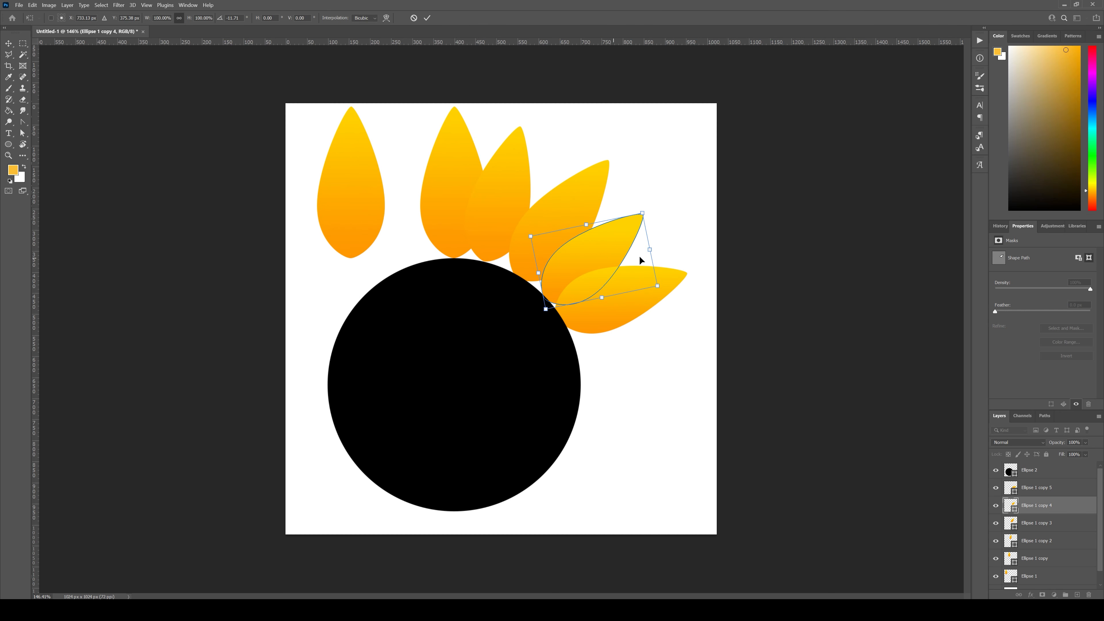
key("Return")
Step: Rotate the third petal around the circle about 5.5° counterclockwise and nudge it against the circle's edge
left_click(573, 199)
left_click_drag(615, 156, 607, 153)
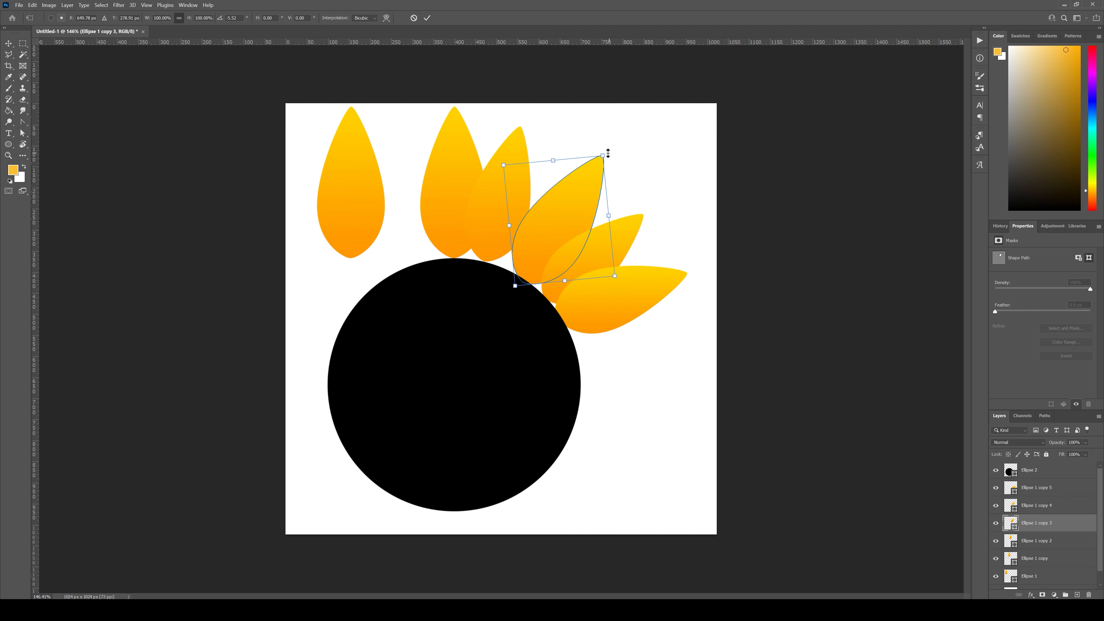
left_click_drag(565, 215, 563, 208)
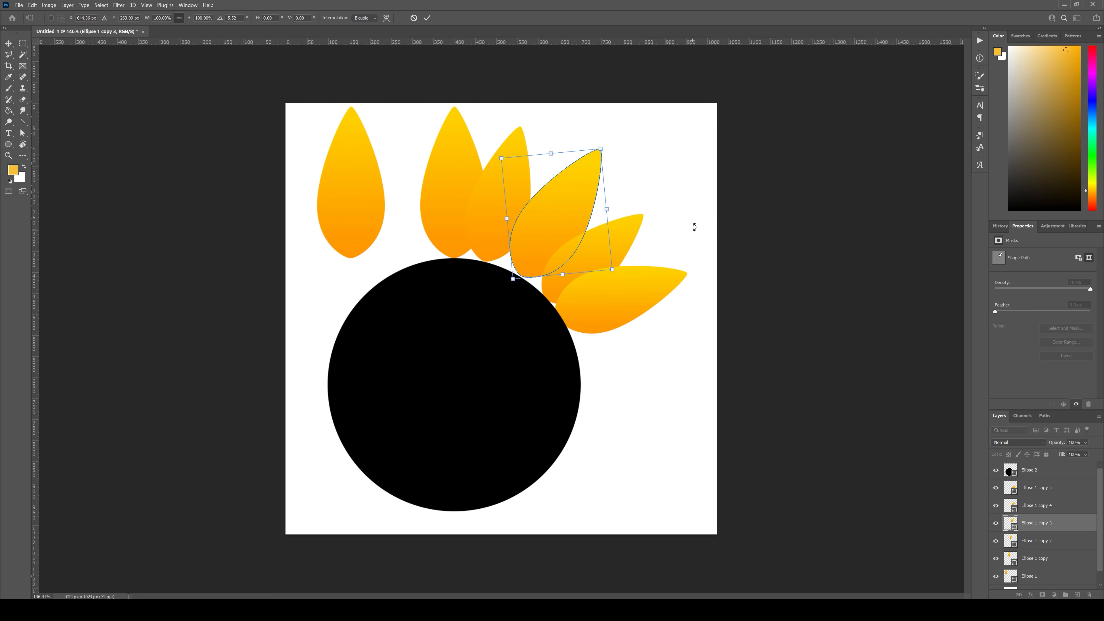
key("Left")
key("Left")
key("Down")
key("Down")
key("Down")
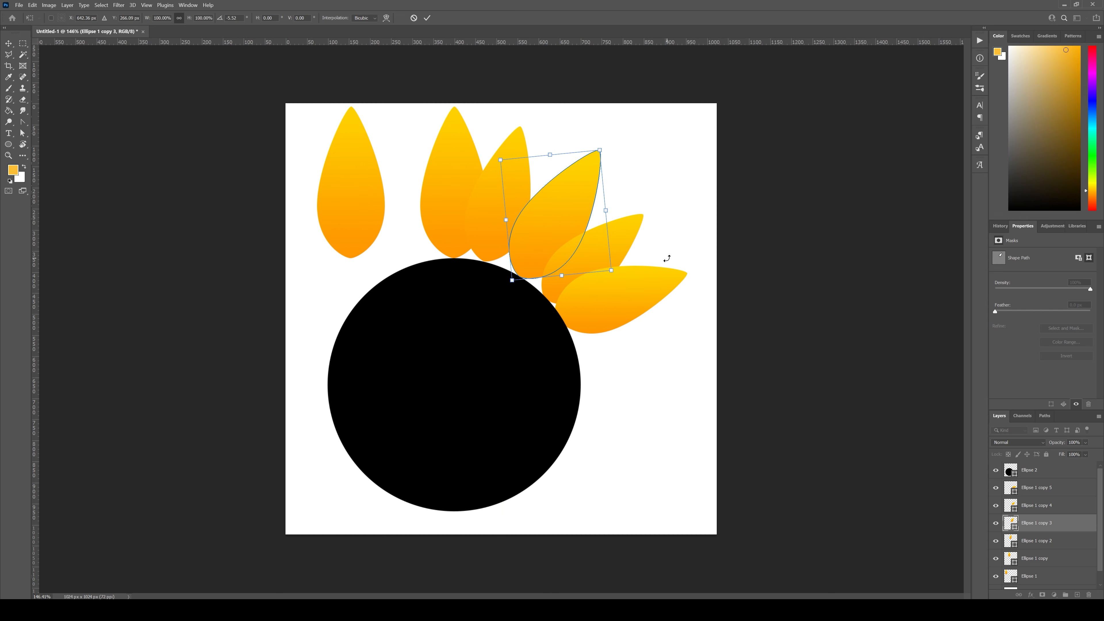
key("Return")
left_click(678, 351)
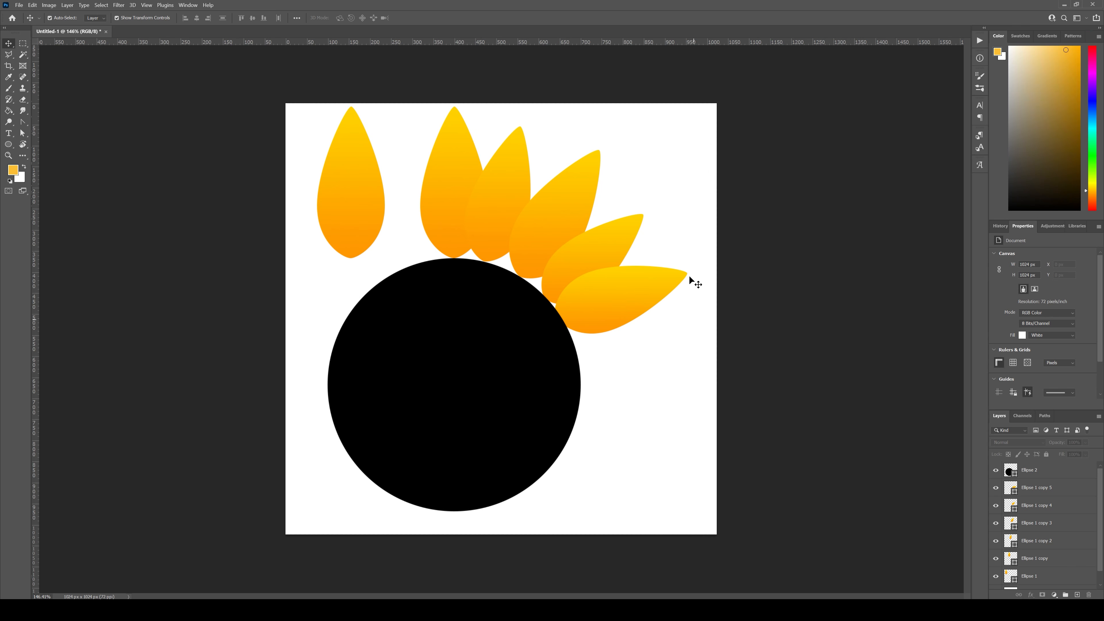
Step: Rotate the three outermost petals together about 4.1° counterclockwise and realign them with the circle's edge
left_click_drag(691, 283, 594, 155)
left_click_drag(620, 238, 616, 236)
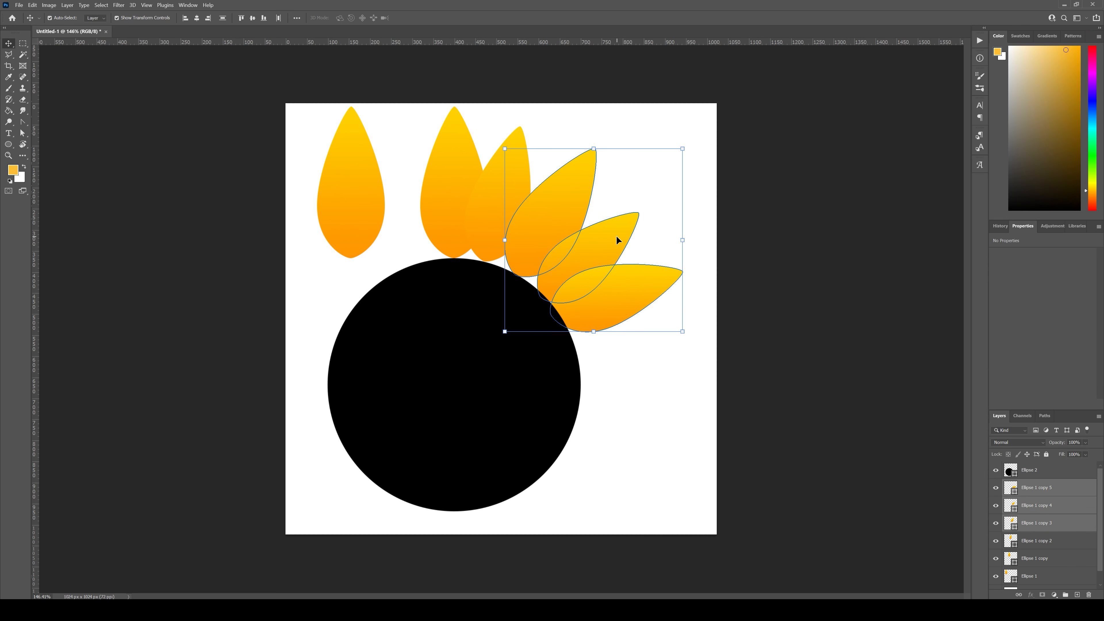
left_click_drag(697, 343, 697, 328)
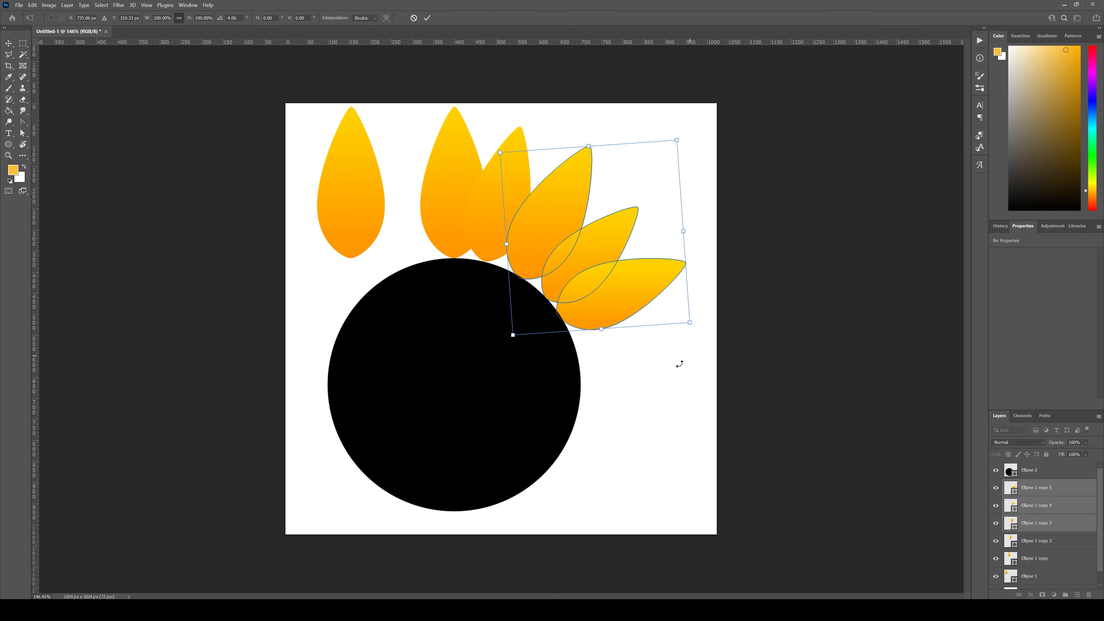
key("Return")
left_click(637, 395)
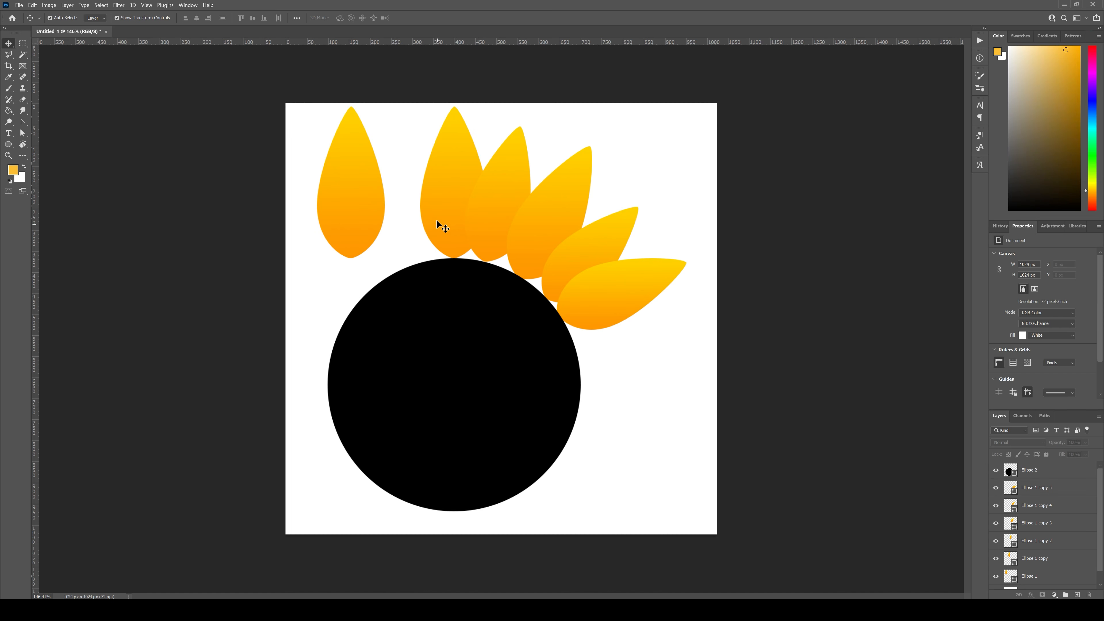
Step: Duplicate the upright petal above the circle, rotate the copy about 89°, scale it to about 97% and place it beside the circle's right edge
left_click(436, 219)
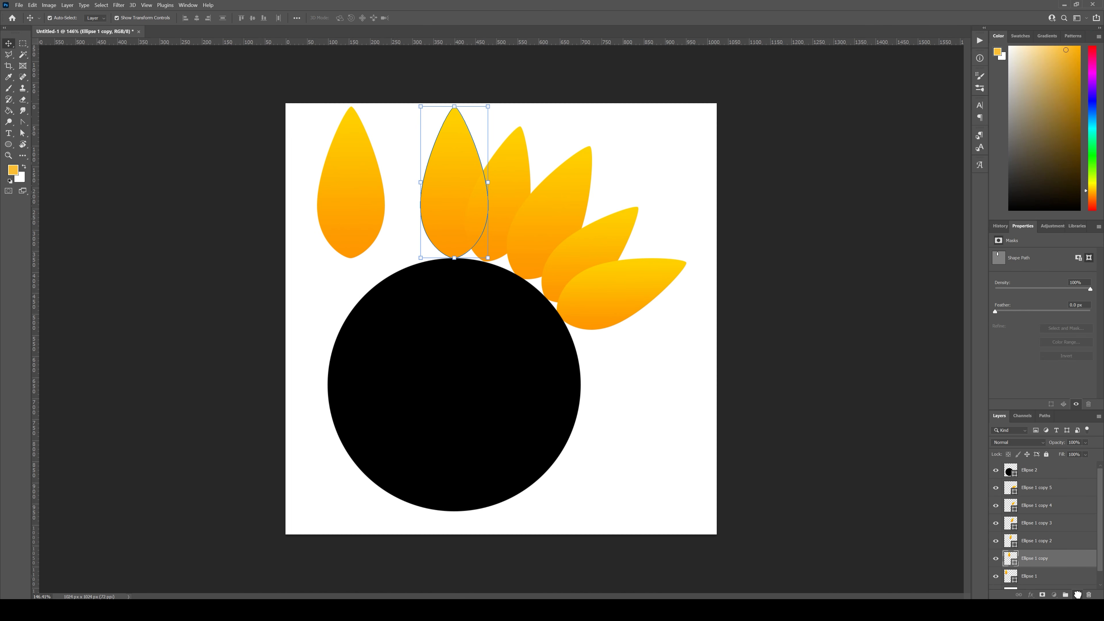
left_click_drag(466, 196, 648, 333, "alt")
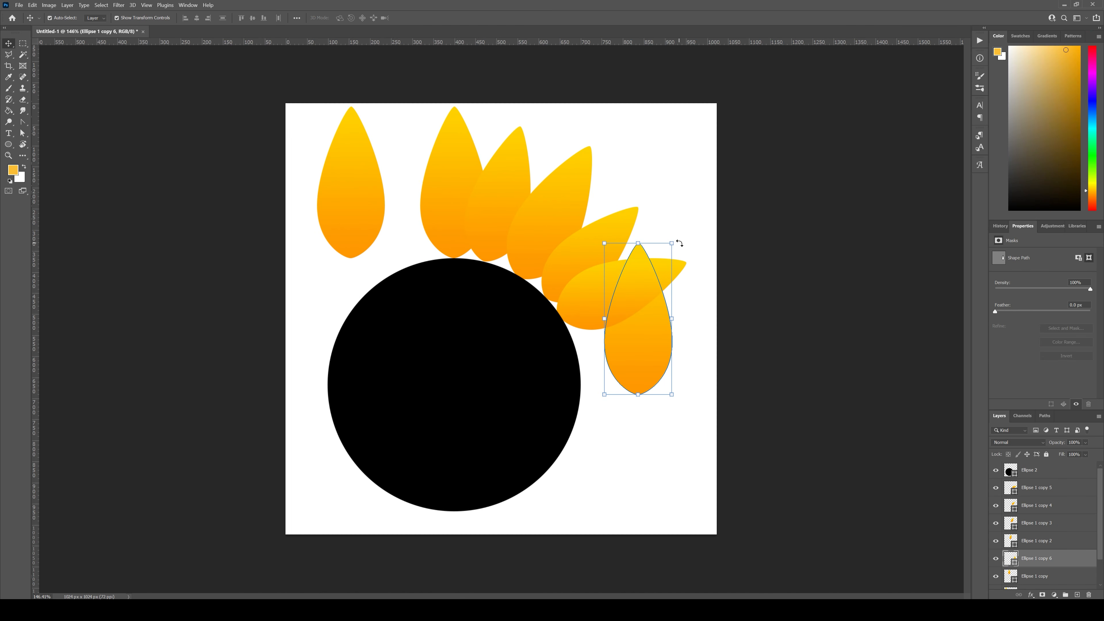
left_click_drag(680, 243, 660, 341)
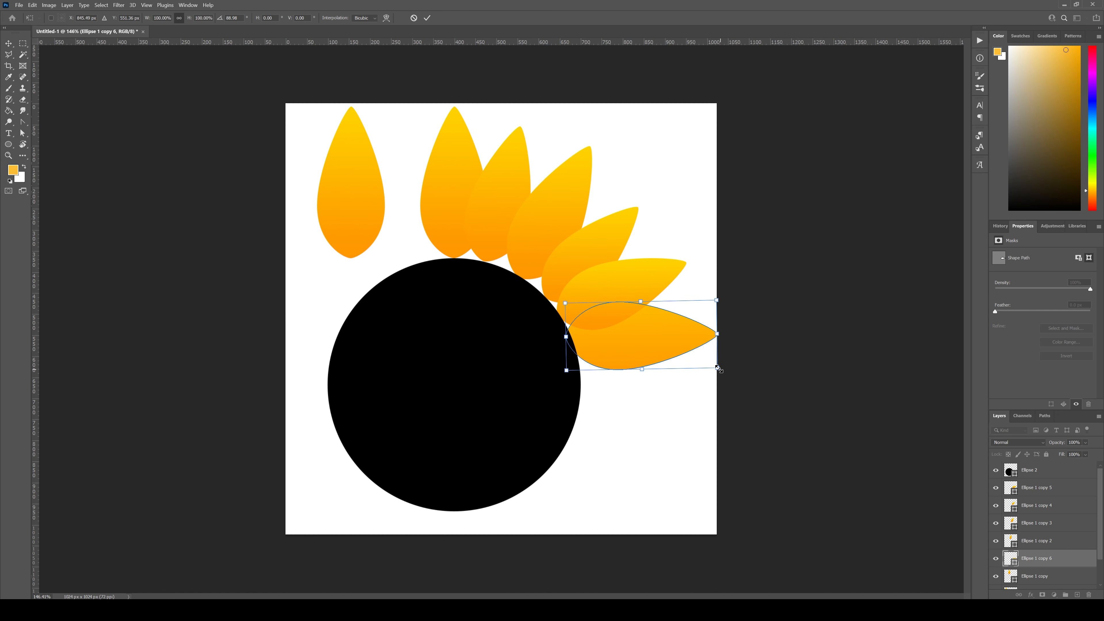
mouse_move(717, 367)
left_mouse_down()
mouse_move(696, 360)
mouse_move(716, 364)
left_mouse_up()
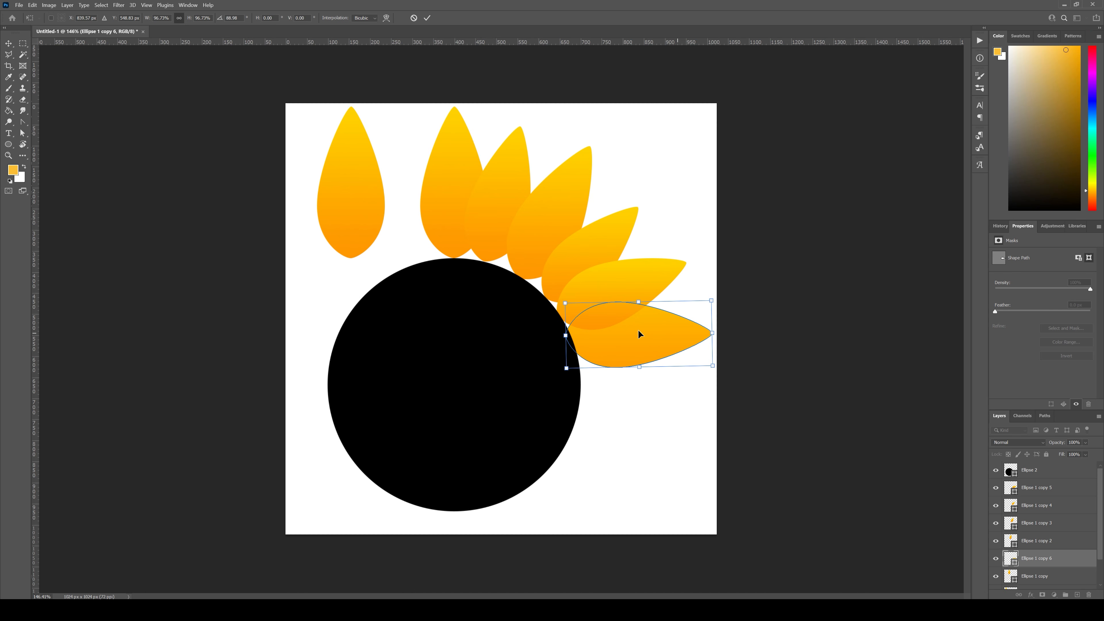
Step: Fit the horizontal petal against the circle's edge, reducing it to about 94% and tilting its tip slightly downward
left_click_drag(638, 334, 651, 350)
left_click_drag(708, 380, 739, 365)
mouse_move(652, 342)
left_mouse_down()
mouse_move(661, 344)
mouse_move(649, 336)
left_mouse_up()
left_click_drag(694, 408, 688, 412)
left_click_drag(629, 339, 632, 344)
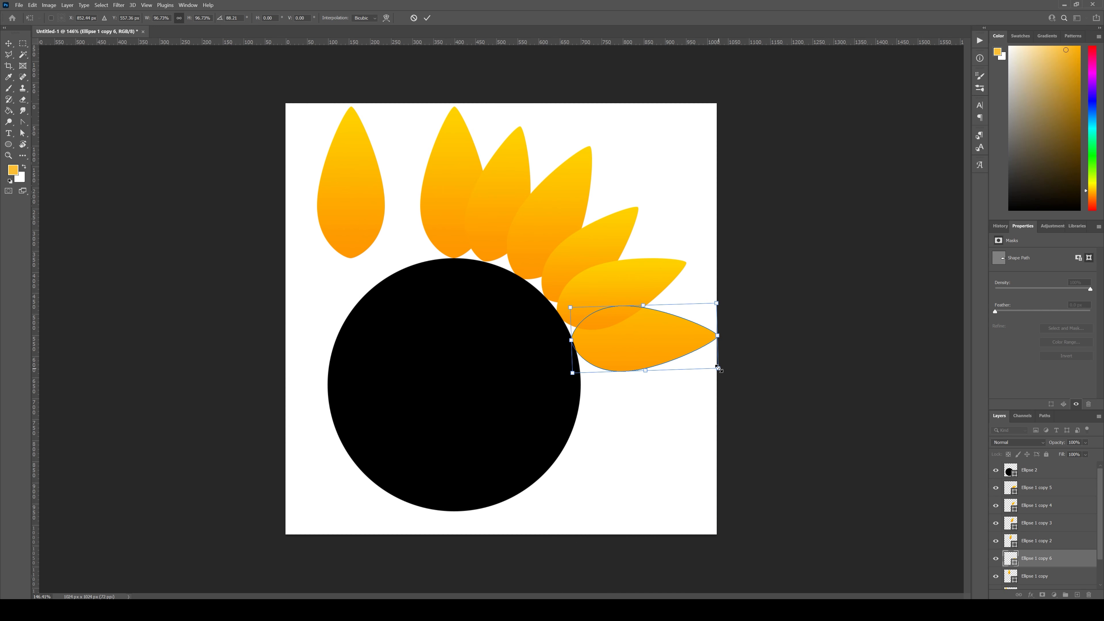
left_click_drag(718, 369, 712, 364)
left_click_drag(609, 335, 625, 343)
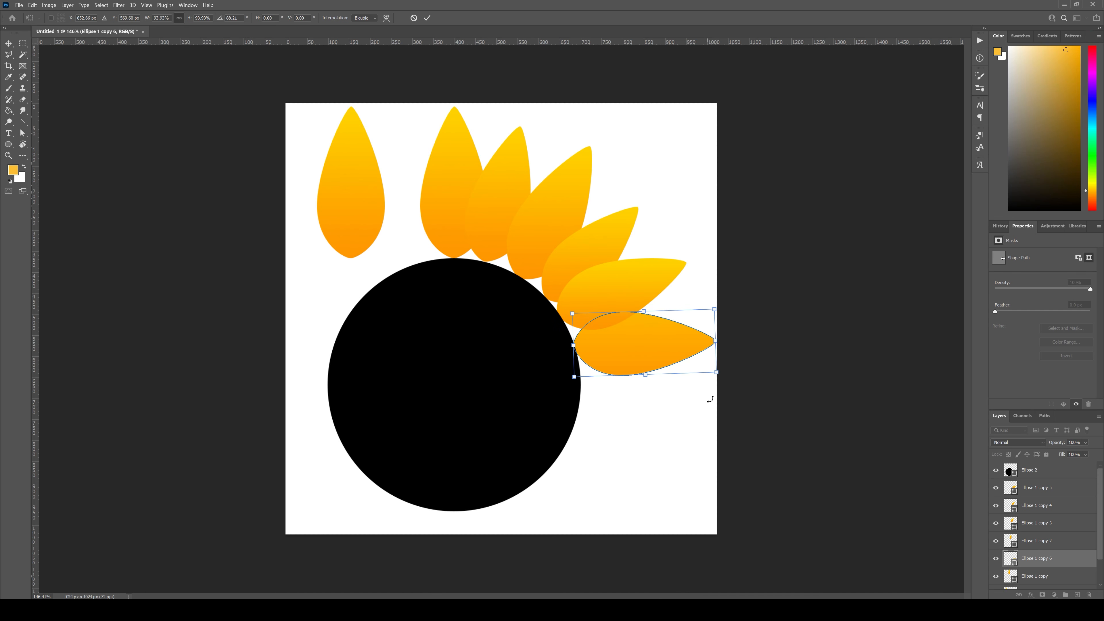
left_click_drag(721, 386, 720, 379)
key("Return")
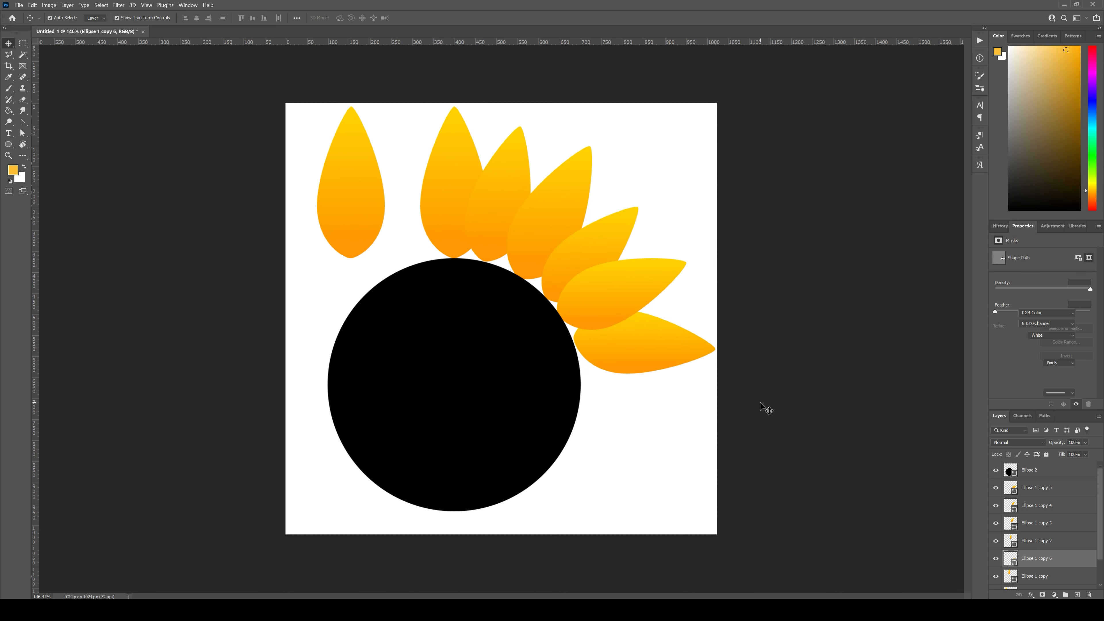
Step: Shift the black circle and the three adjoining petals together slightly up and to the right
left_click(761, 407)
left_click_drag(650, 150, 570, 258)
left_click_drag(557, 189, 559, 185)
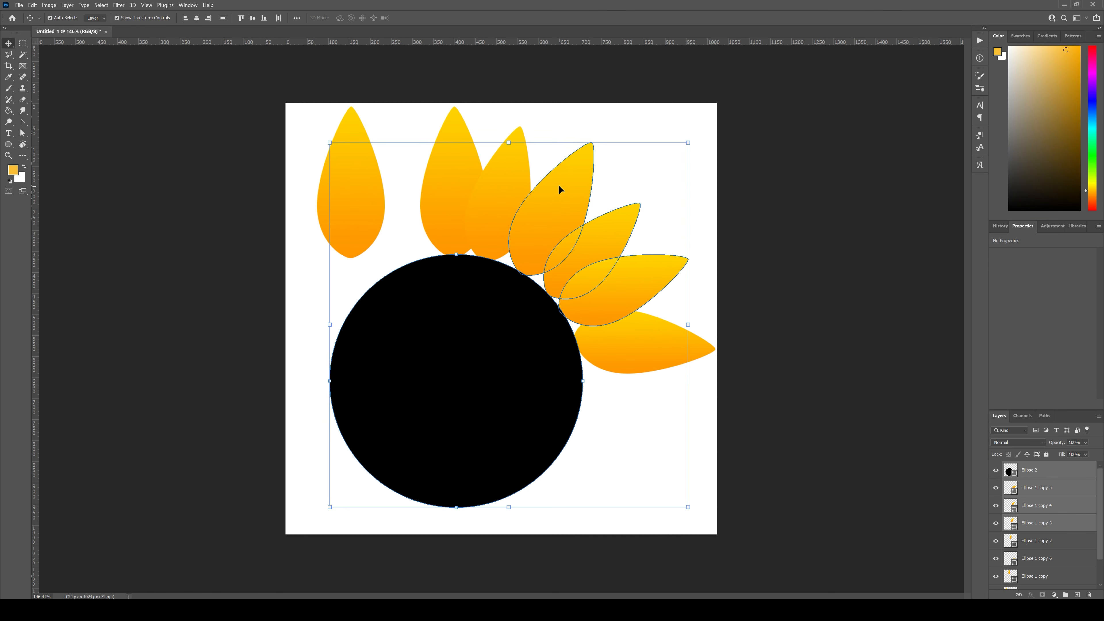
left_click(794, 446)
Step: Delete the black guide circle from the canvas
left_click(444, 415)
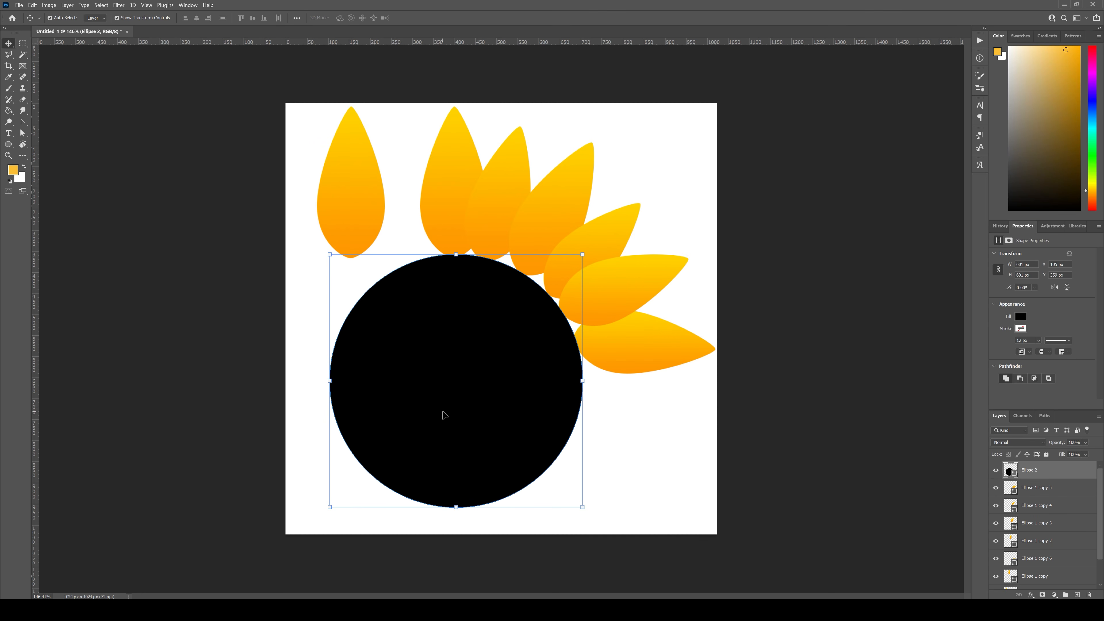
key("Delete")
left_click(482, 391)
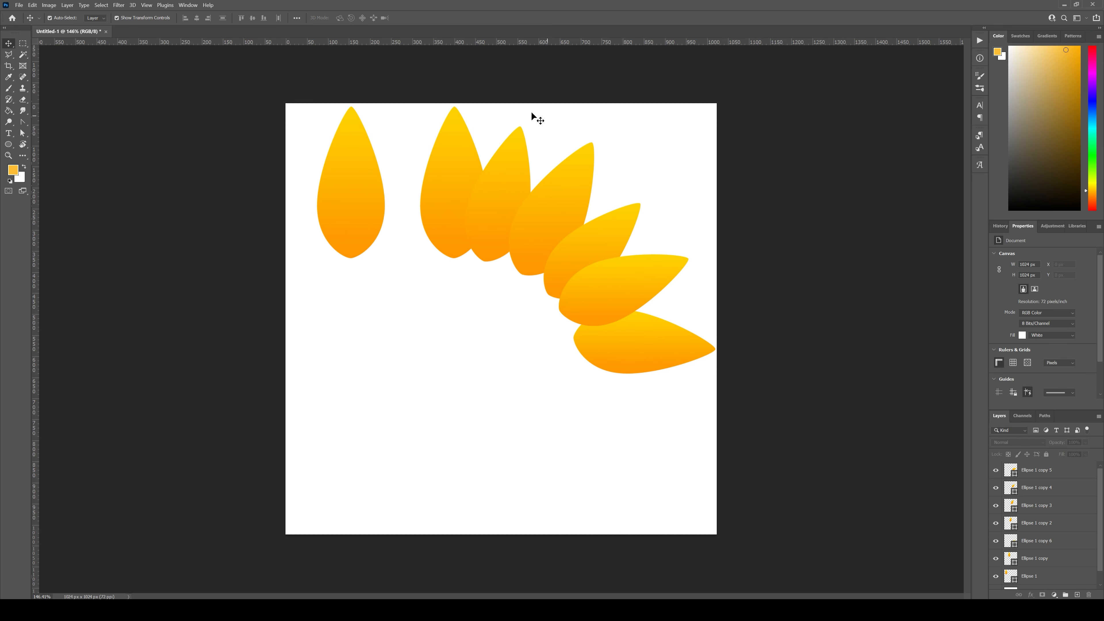
Step: Rotate the third petal of the arc slightly counterclockwise so it stands more upright
left_click_drag(531, 112, 560, 208)
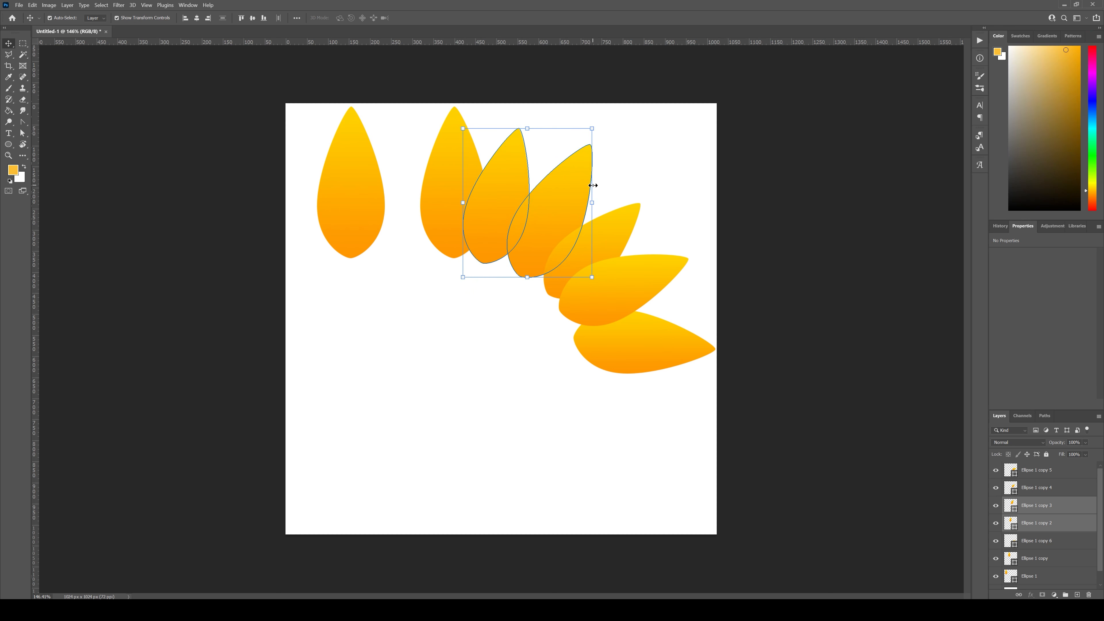
left_click(660, 173)
left_click(545, 208)
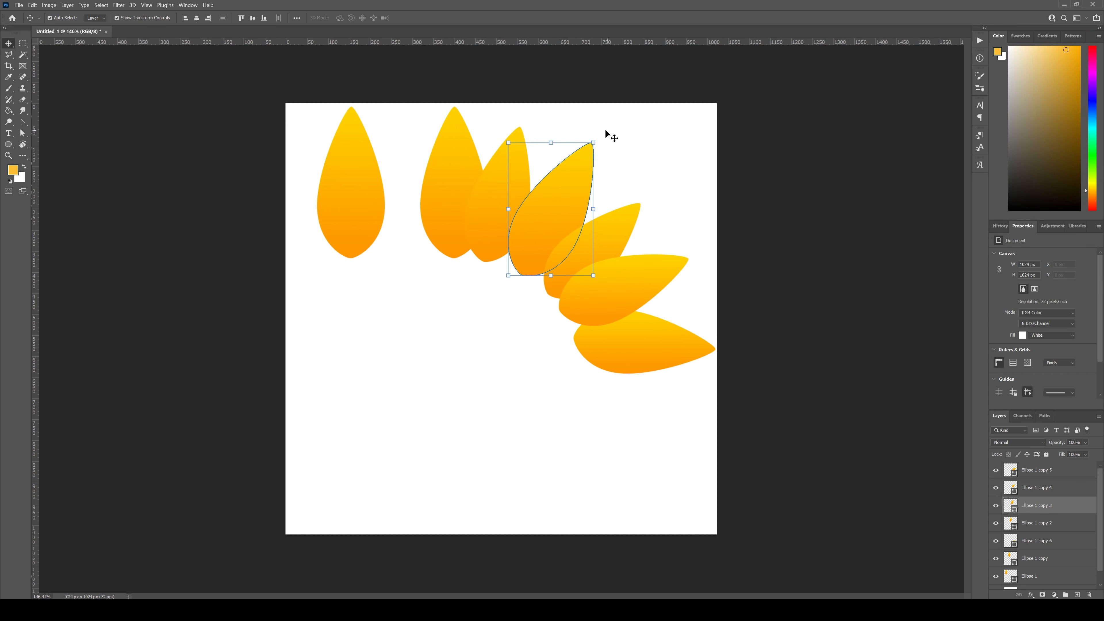
left_click_drag(607, 133, 596, 126)
left_click(680, 196)
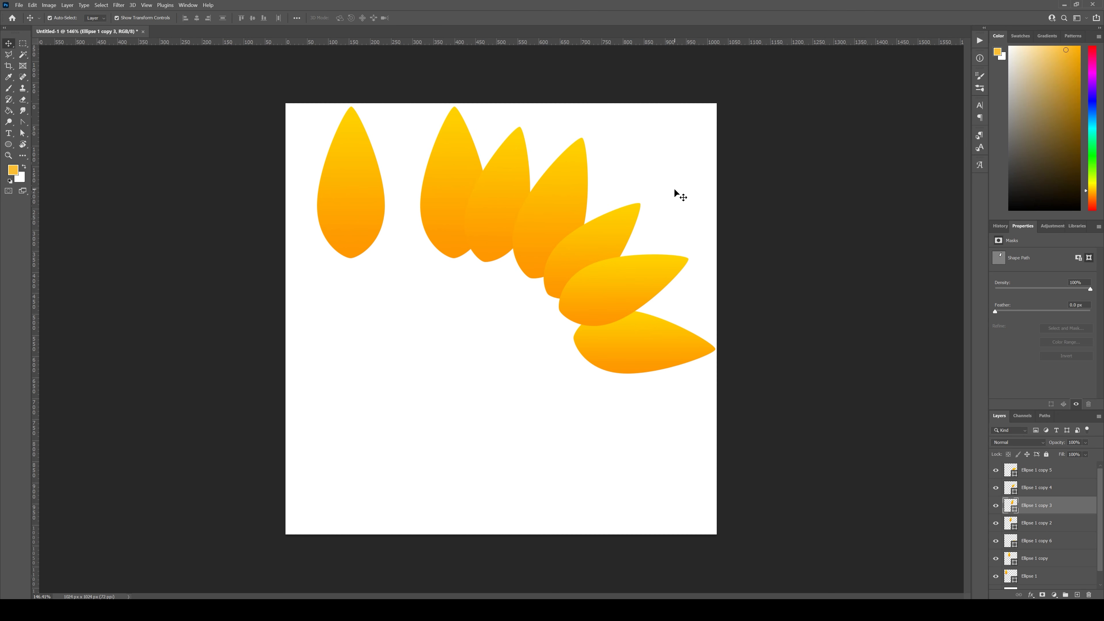
left_click(680, 196)
Step: Tilt the upright first petal of the arc about 9.5° counterclockwise
left_click(464, 239)
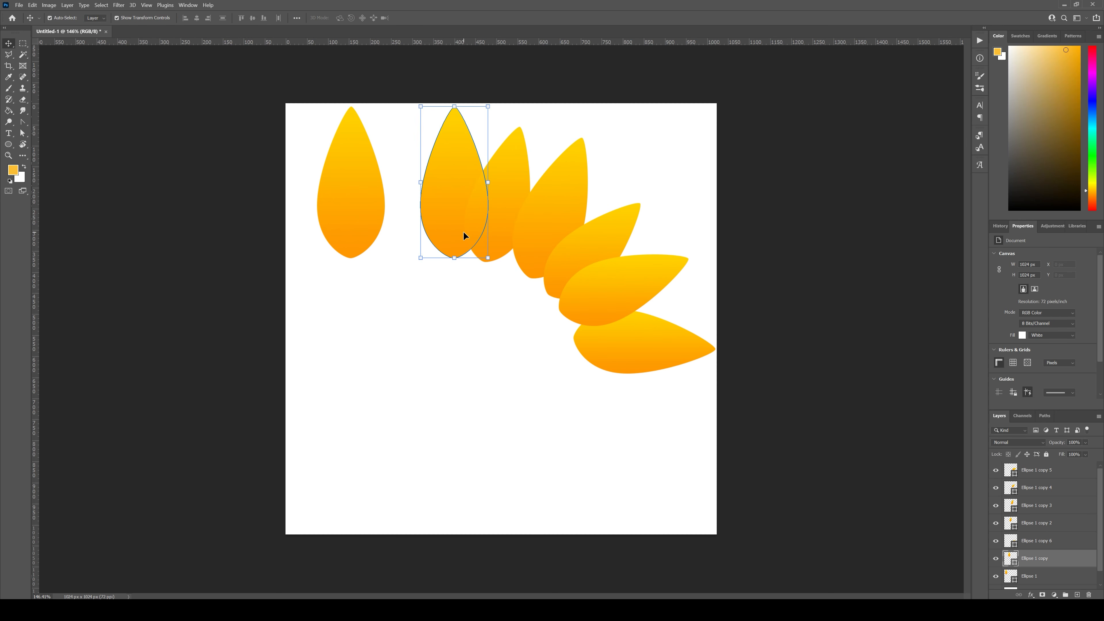
mouse_move(493, 266)
left_mouse_down()
mouse_move(515, 250)
mouse_move(506, 257)
left_mouse_up()
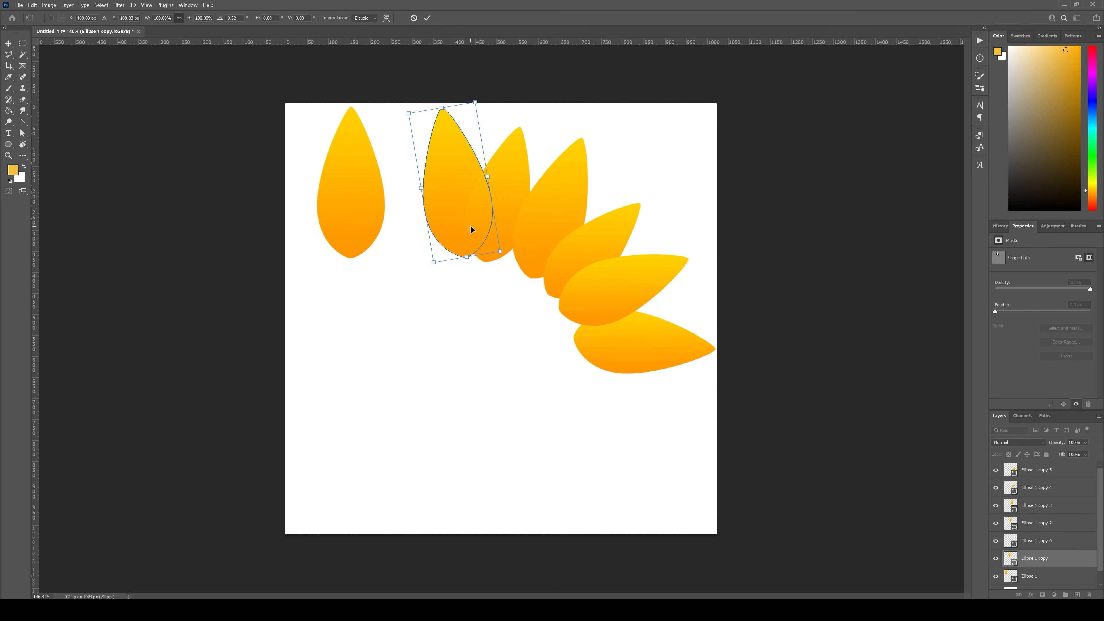
key("Return")
Step: Bring the third petal of the arc to the top of the layer stack
left_click(562, 209)
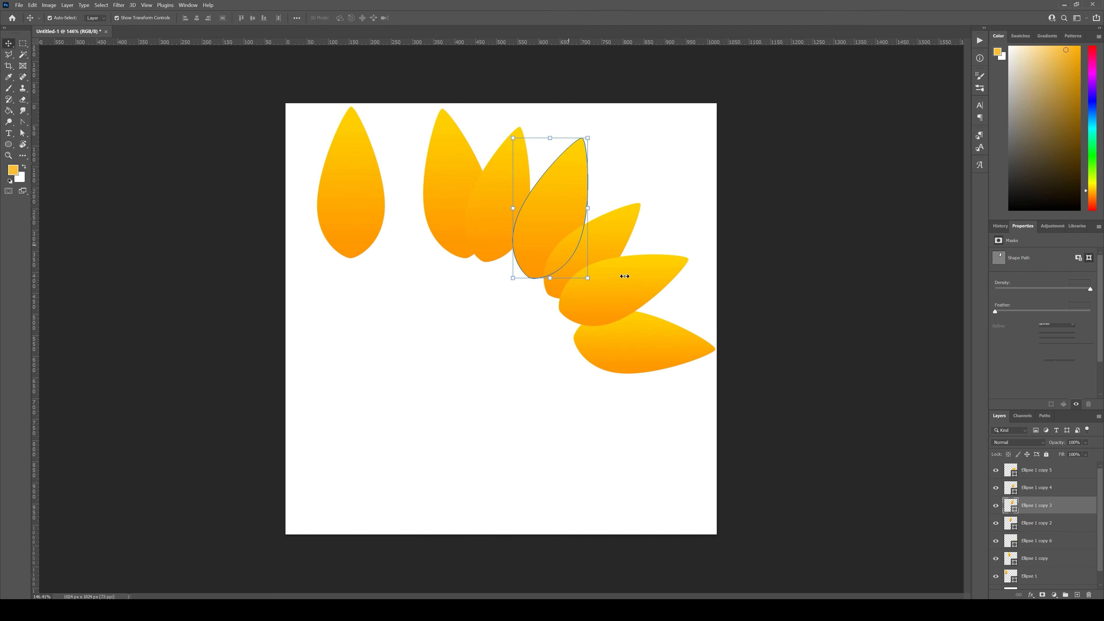
left_click_drag(1061, 506, 1041, 466)
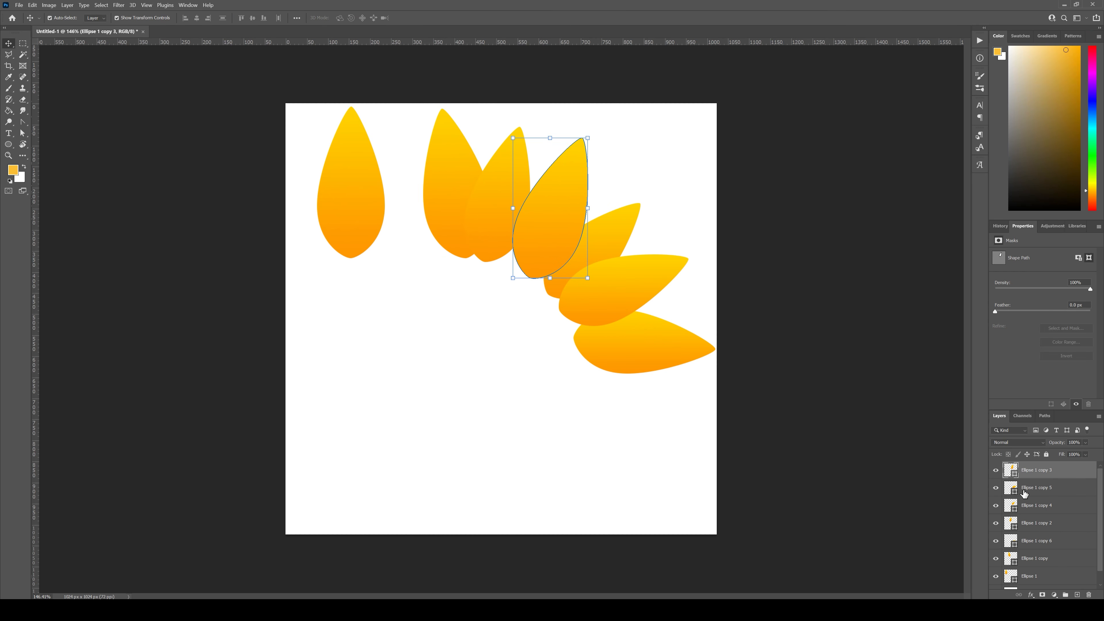
left_click(515, 356)
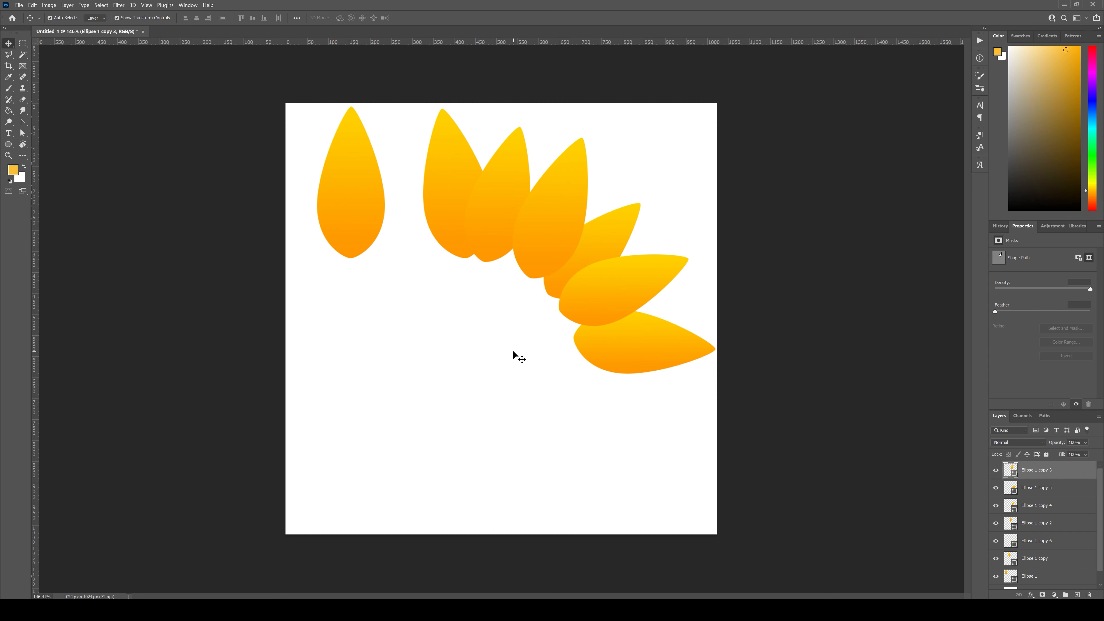
Step: Rotate the third petal of the arc about 9° clockwise
left_click(571, 207)
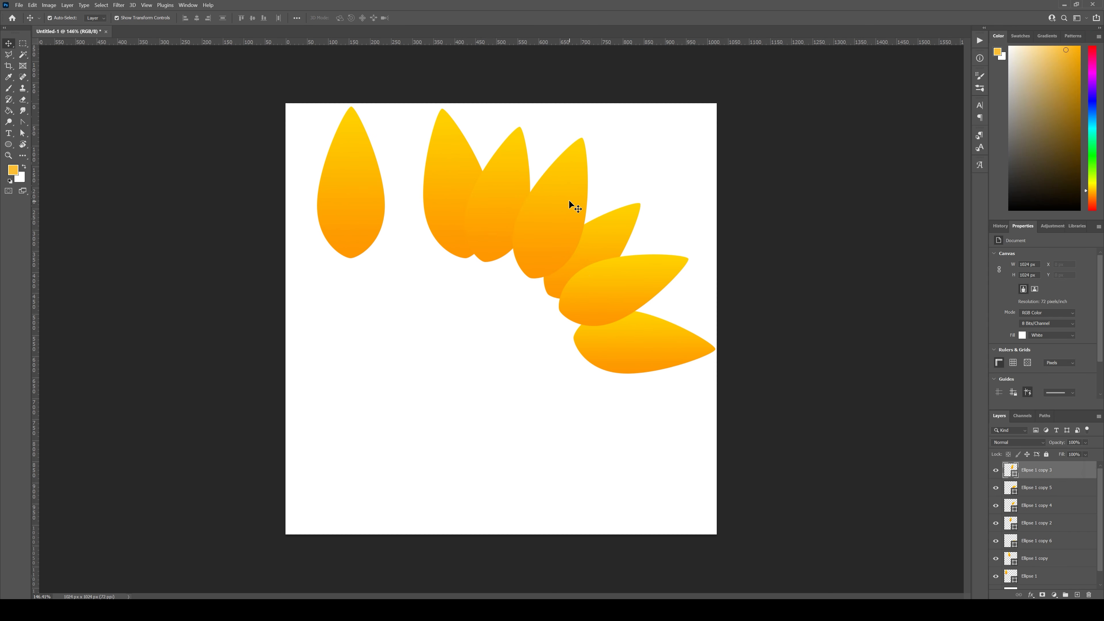
left_click_drag(598, 137, 609, 144)
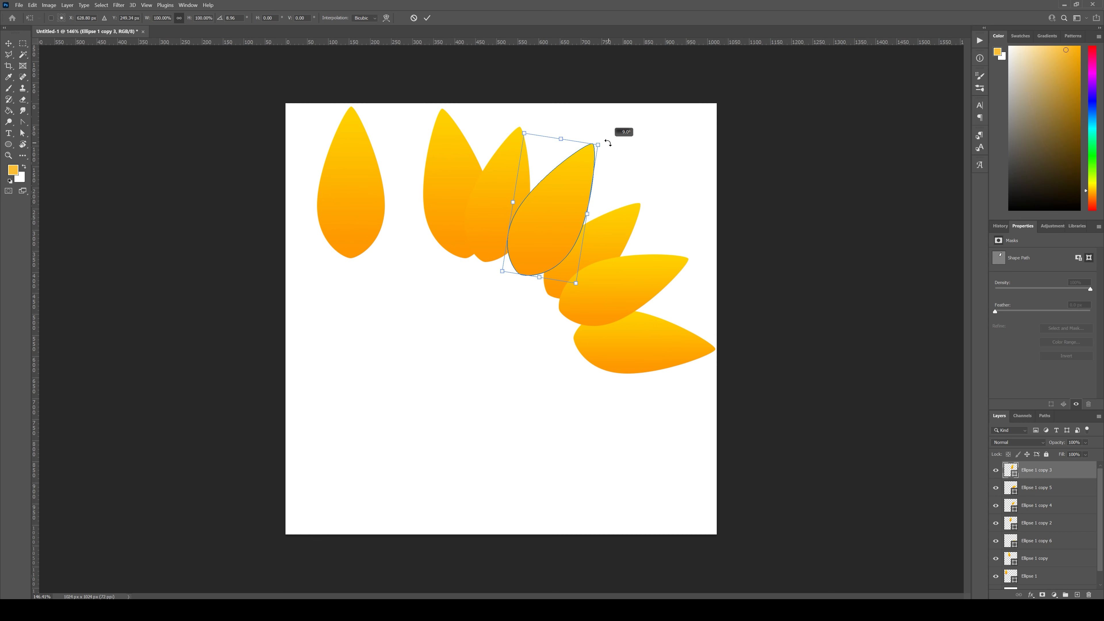
left_click(717, 192)
left_click(676, 192)
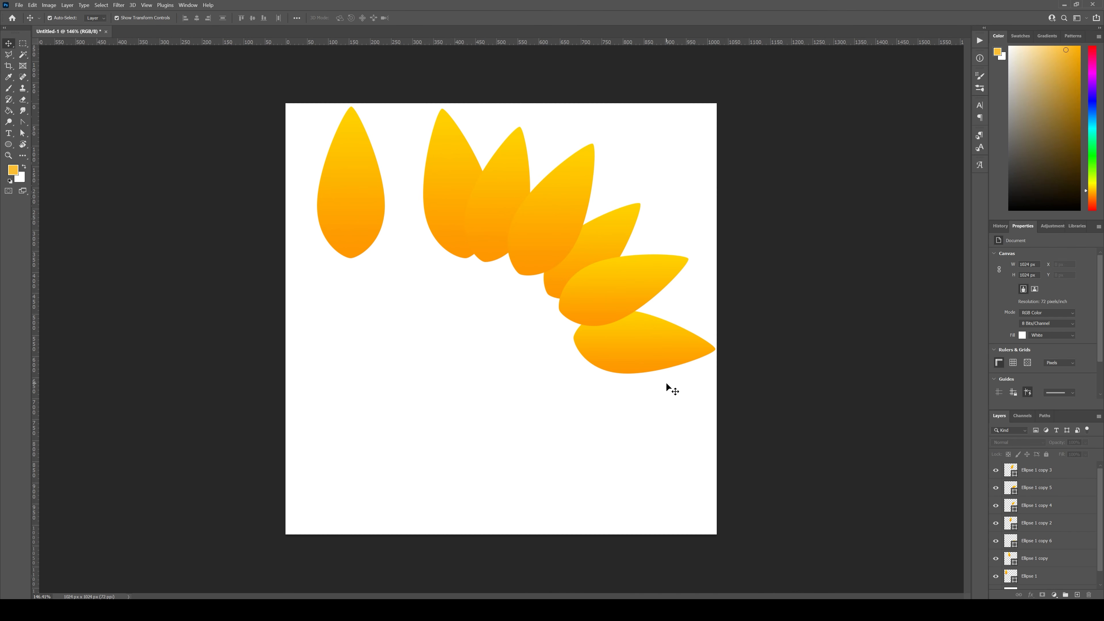
Step: Scale the six arc petals together to about 64.5% toward their upper-right corner and nudge them slightly up and left
left_click_drag(680, 418, 463, 208)
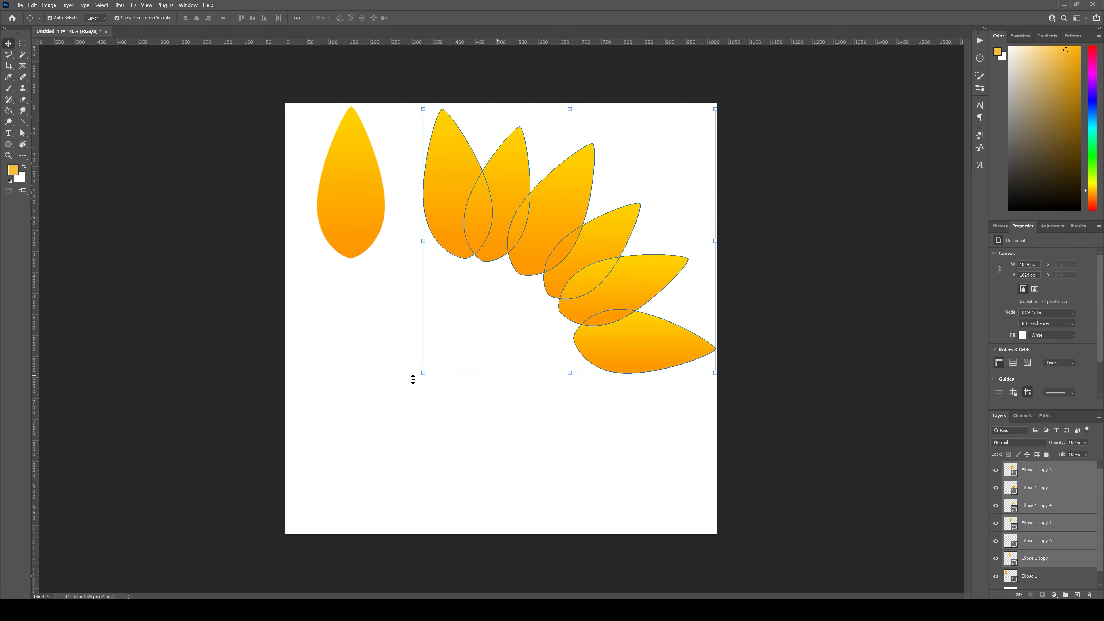
left_click_drag(423, 373, 539, 292)
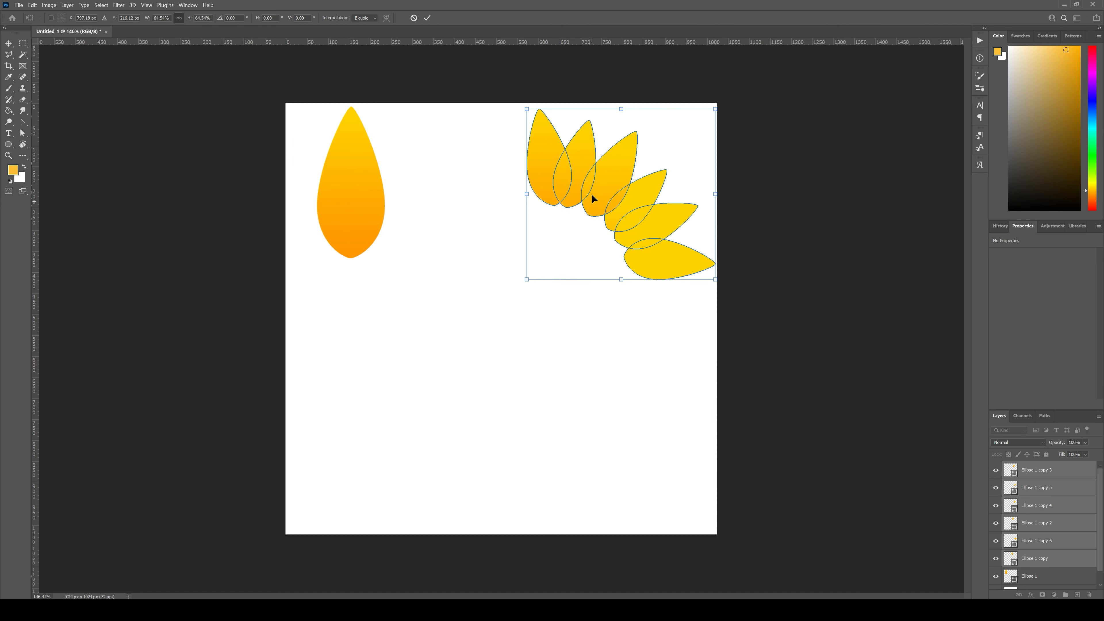
left_click_drag(591, 194, 594, 191)
key("Return")
left_click(610, 315)
Step: Shrink the separate upright petal to match the others and place it just left of the arc's first petal
left_click_drag(358, 223, 475, 202)
key("Return")
left_click(517, 265)
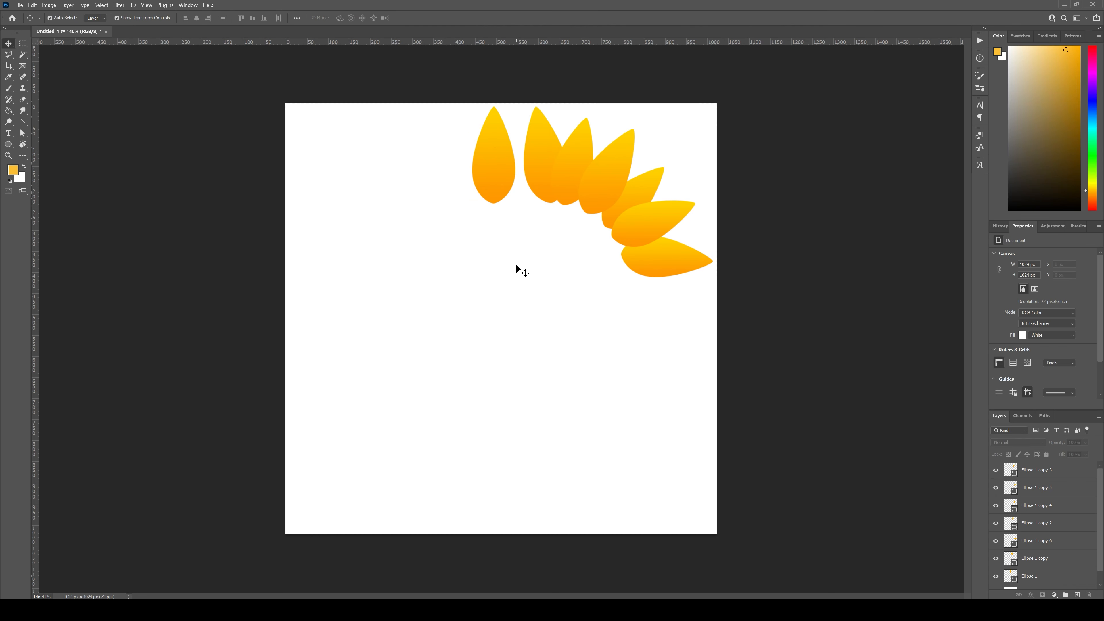
Step: Select all seven petals together and shift them slightly downward
left_click_drag(434, 295, 656, 157)
left_click(486, 361)
left_click_drag(429, 326, 630, 147)
left_click_drag(609, 176, 610, 182)
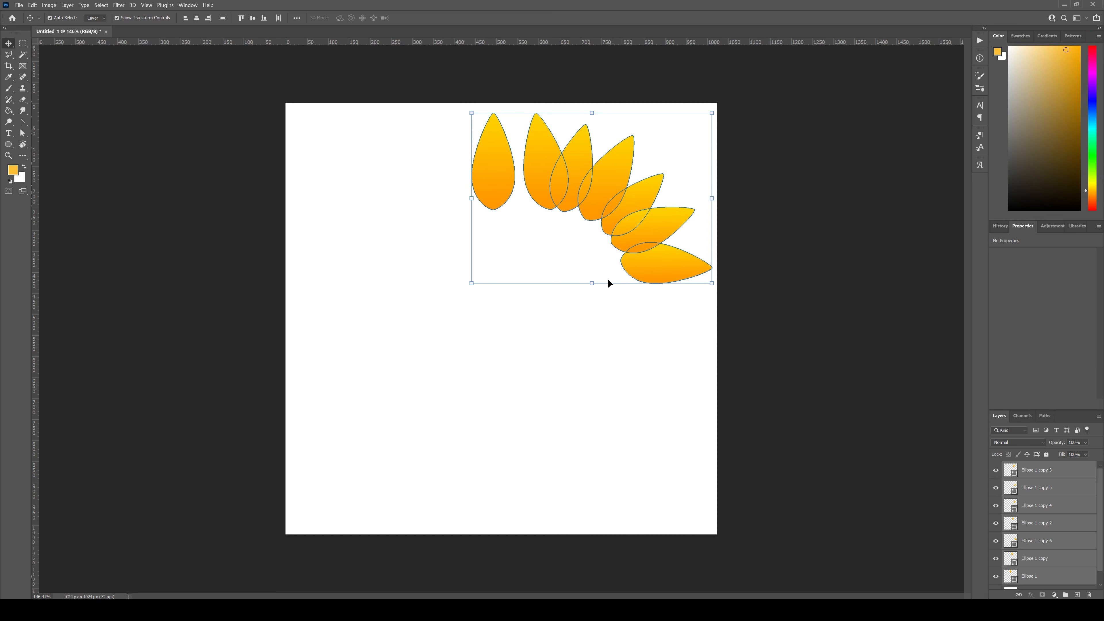
left_click(591, 348)
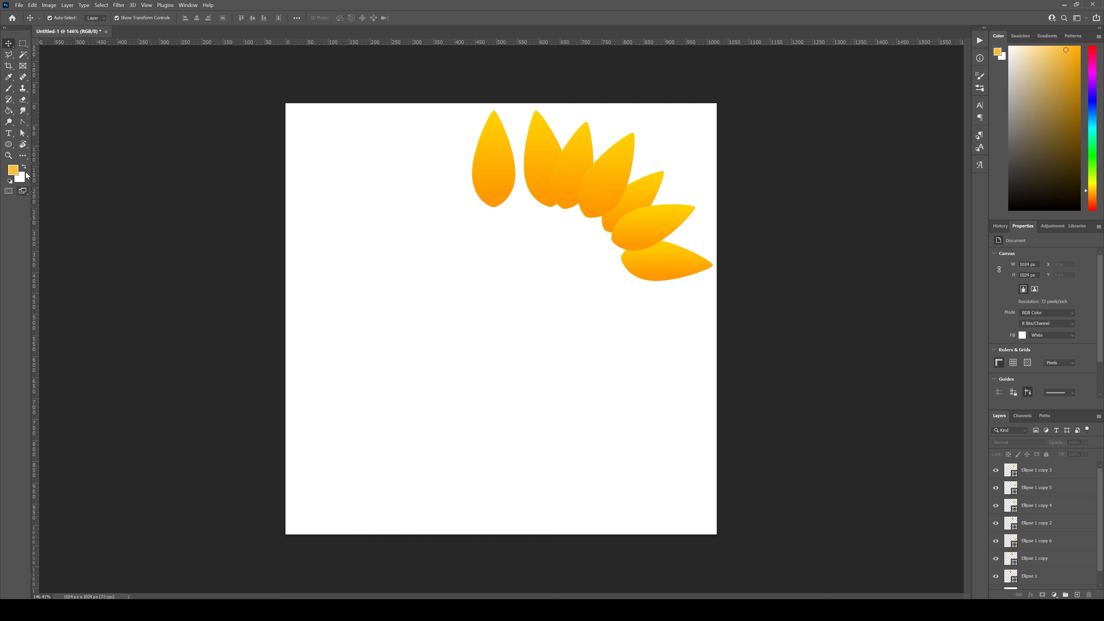
Step: Draw a black circle about 371 px in diameter in the empty area below the petals
left_click(7, 146)
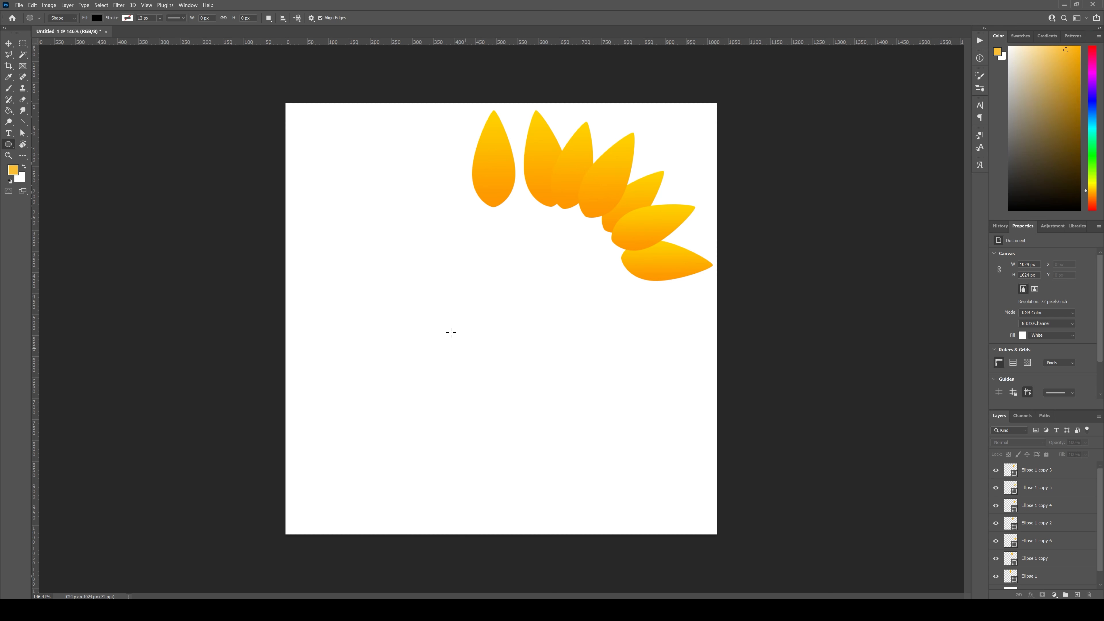
left_click_drag(429, 300, 586, 484, "shift")
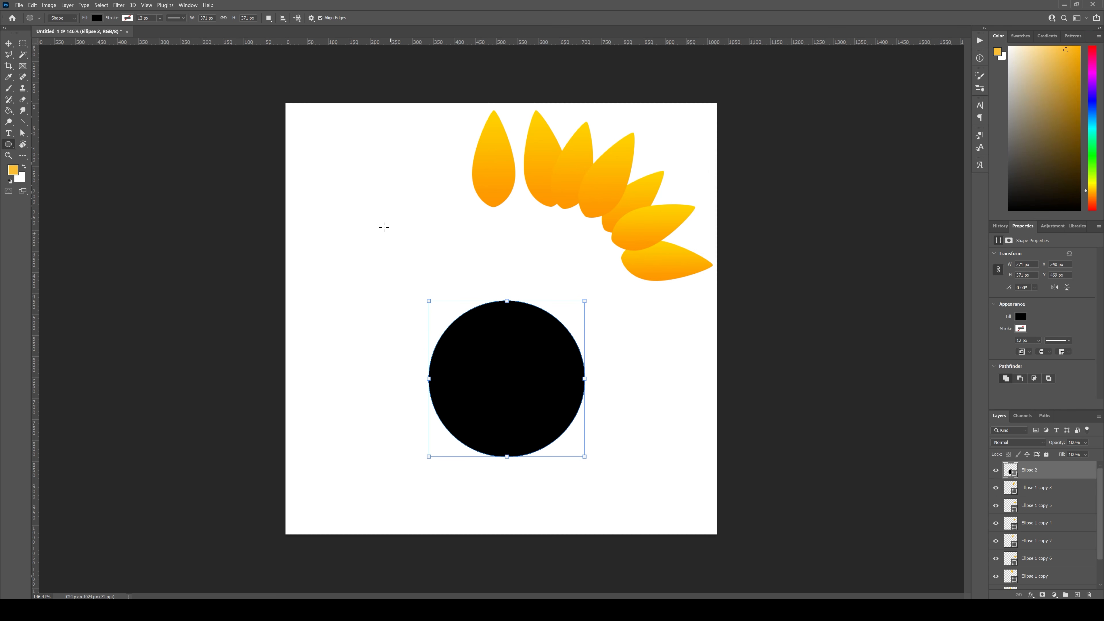
left_click_drag(372, 218, 460, 306, "shift")
key("ctrl+z")
left_click_drag(360, 168, 457, 366)
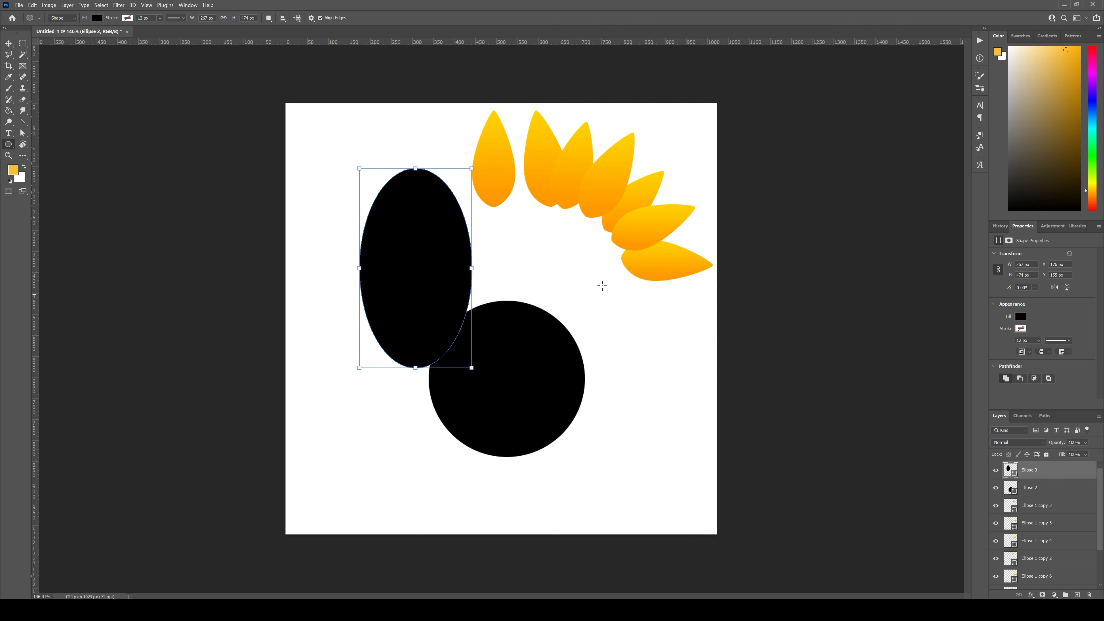
key("ctrl+z")
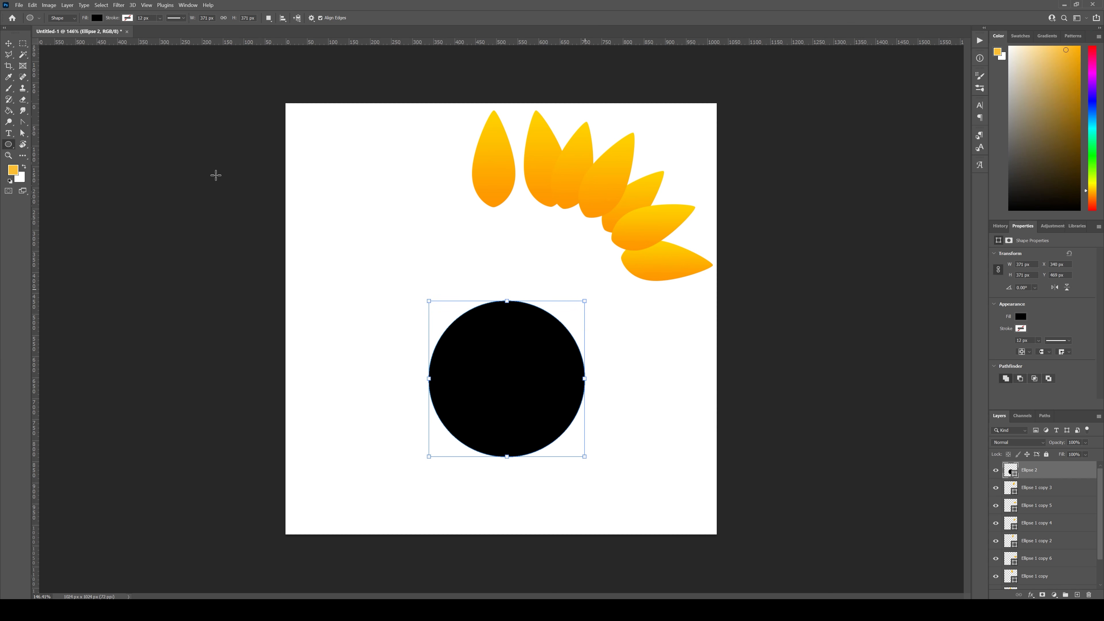
Step: Fill the black circle with the orange-to-yellow gradient preset and set the gradient style to Radial
left_click(97, 19)
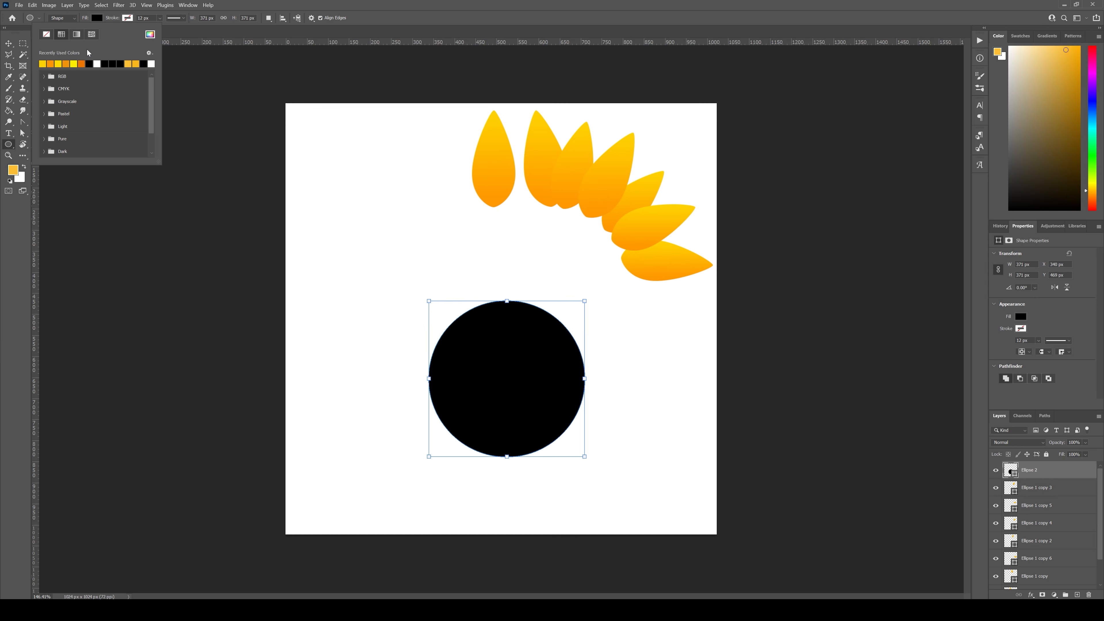
left_click(77, 34)
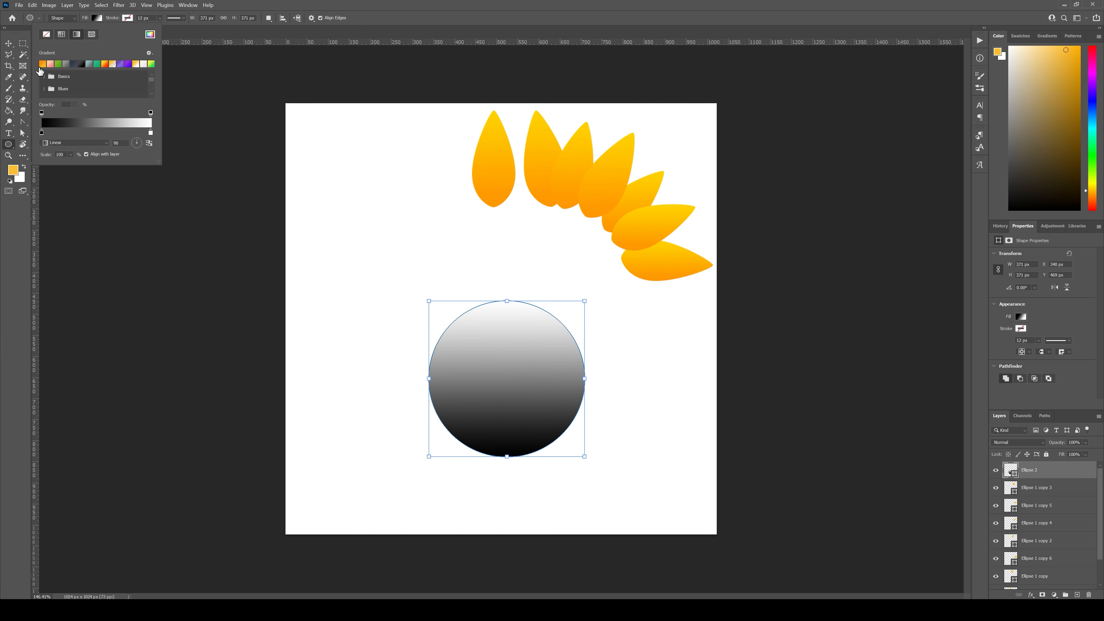
left_click(41, 64)
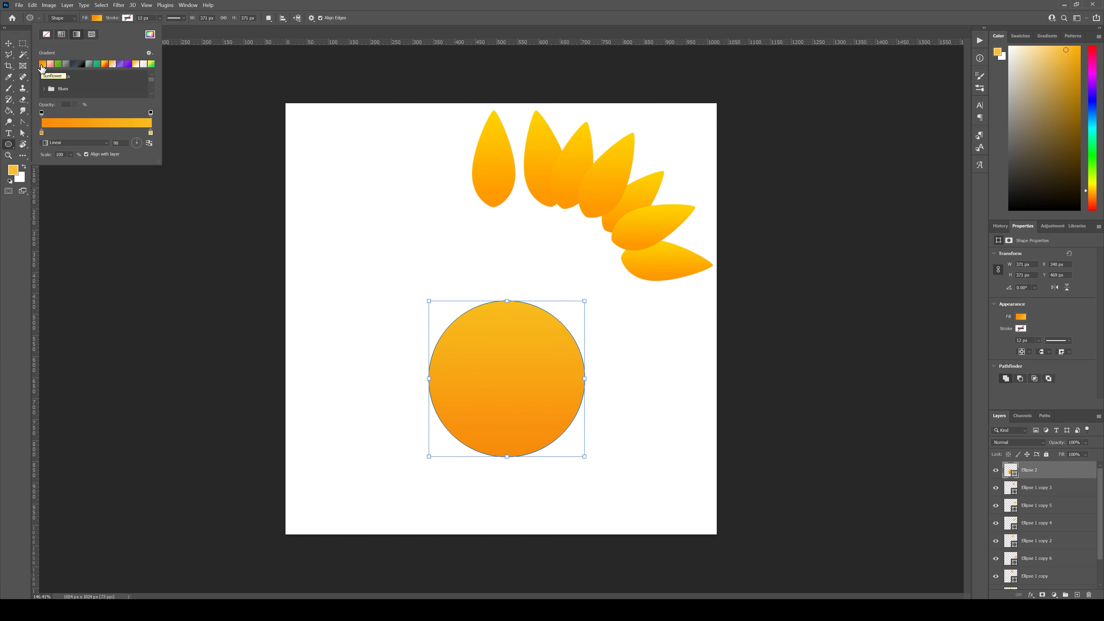
left_click(90, 144)
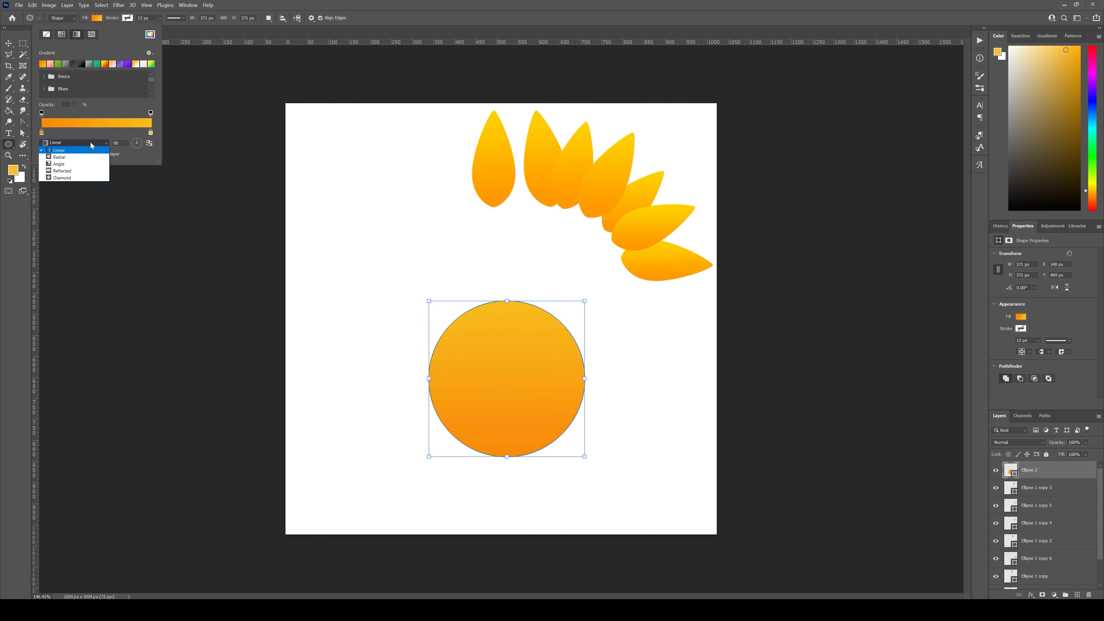
left_click(75, 158)
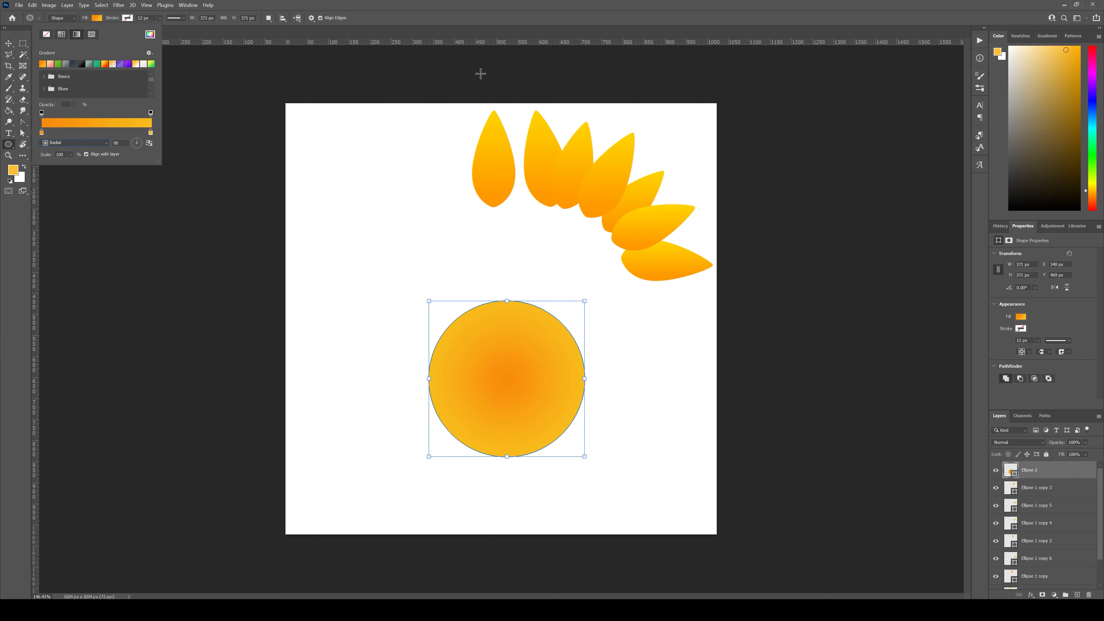
Step: Add a color stop about a quarter along the circle's gradient and set it to dark brown 623601
left_click(68, 133)
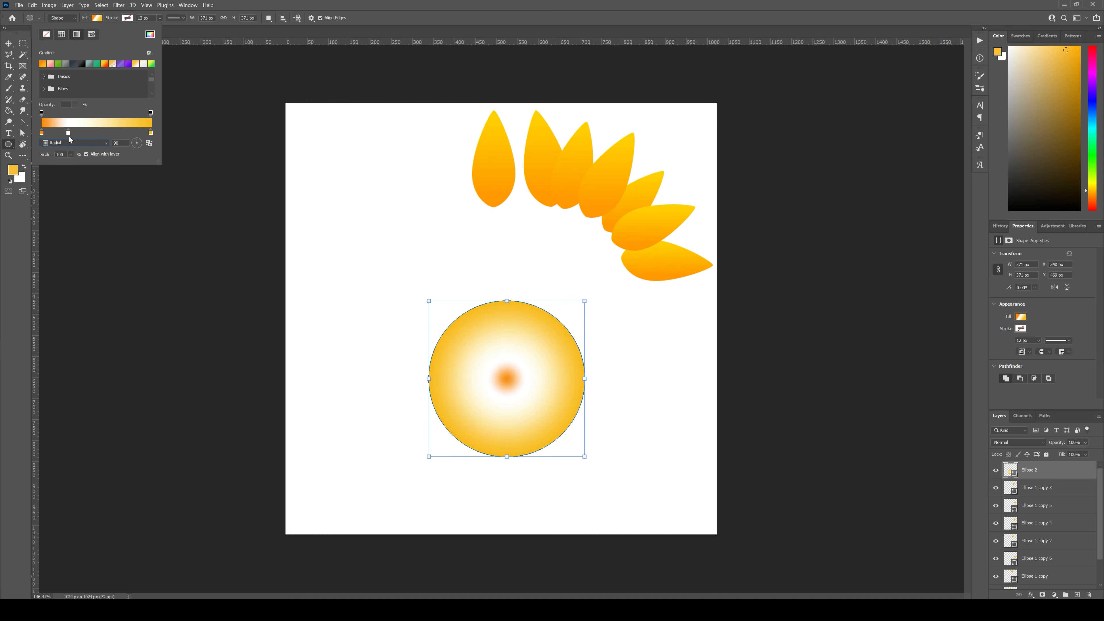
double_click(68, 132)
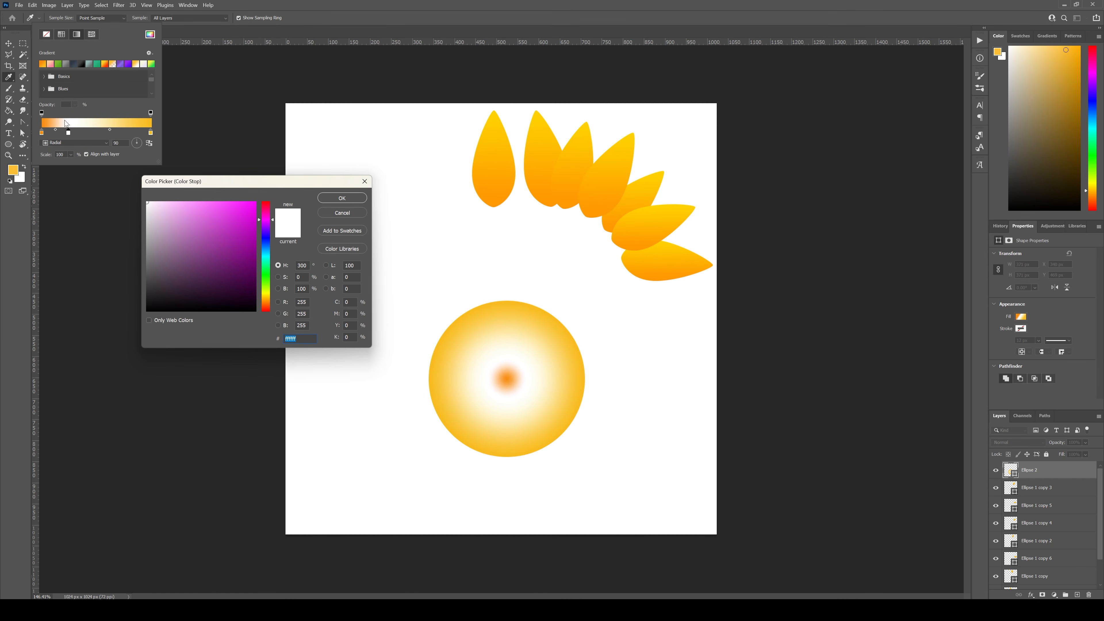
left_click(263, 301)
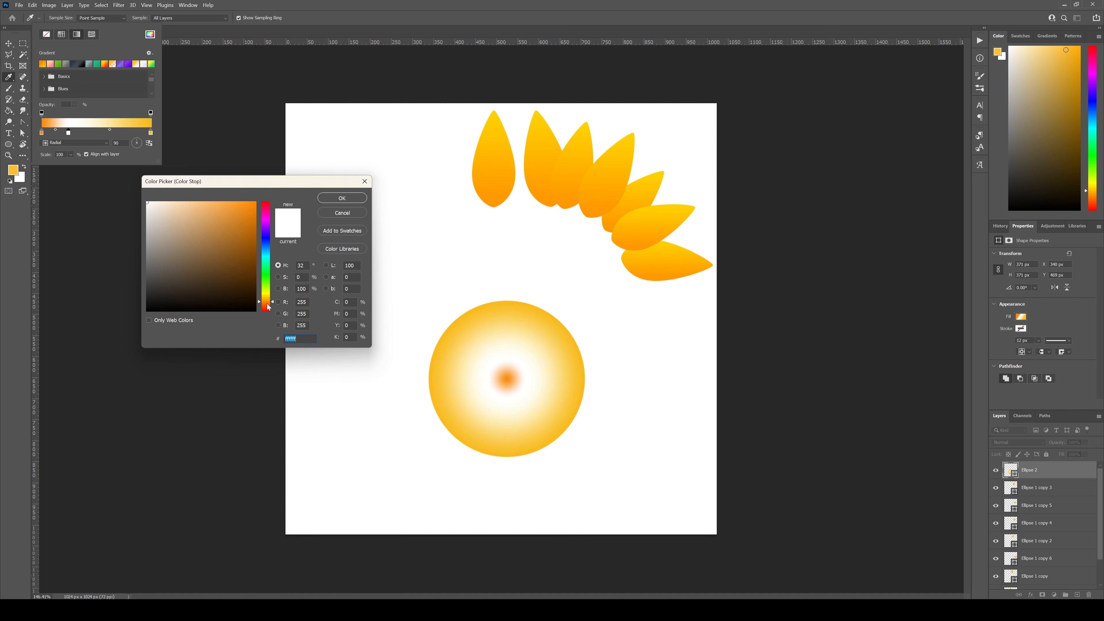
left_click(238, 258)
left_click_drag(217, 253, 256, 269)
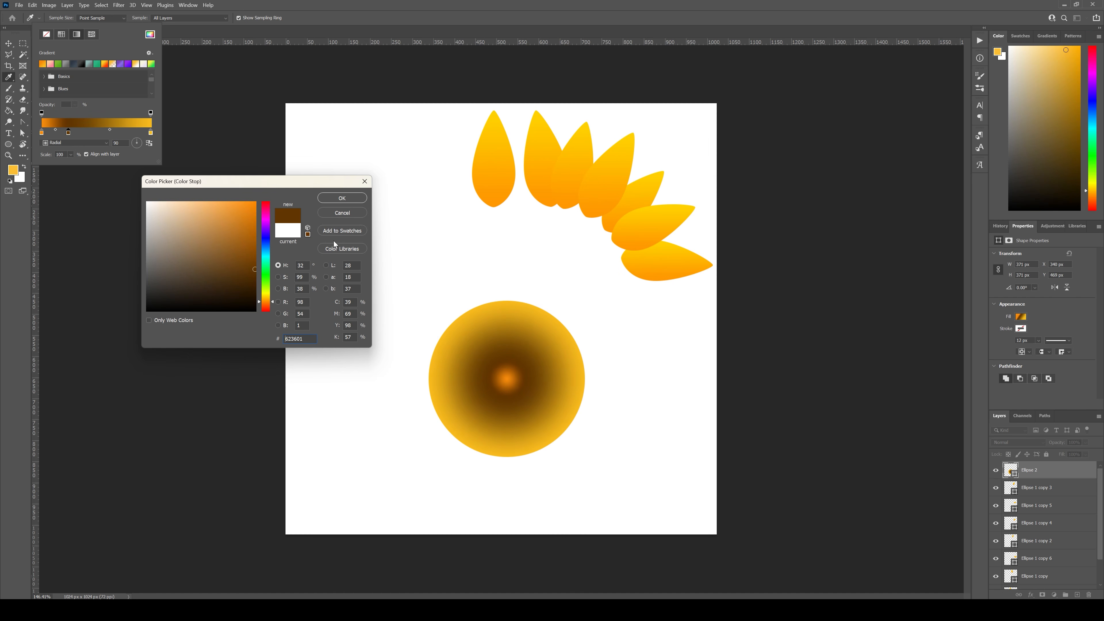
left_click(342, 198)
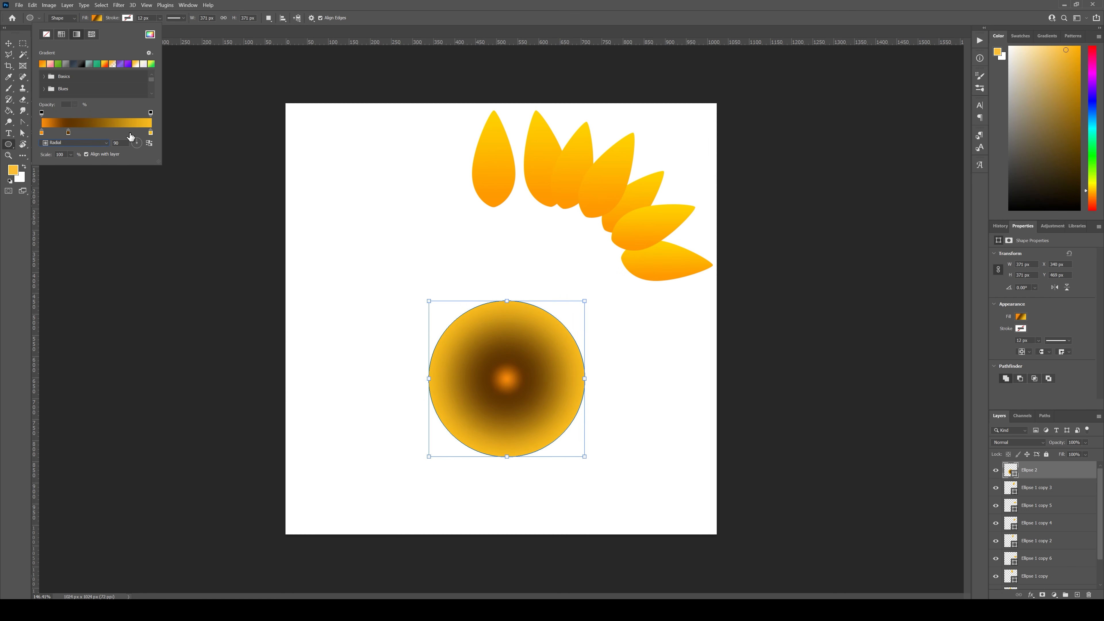
Step: Change the circle gradient's outer color stop to the lighter brown b36e00
double_click(151, 132)
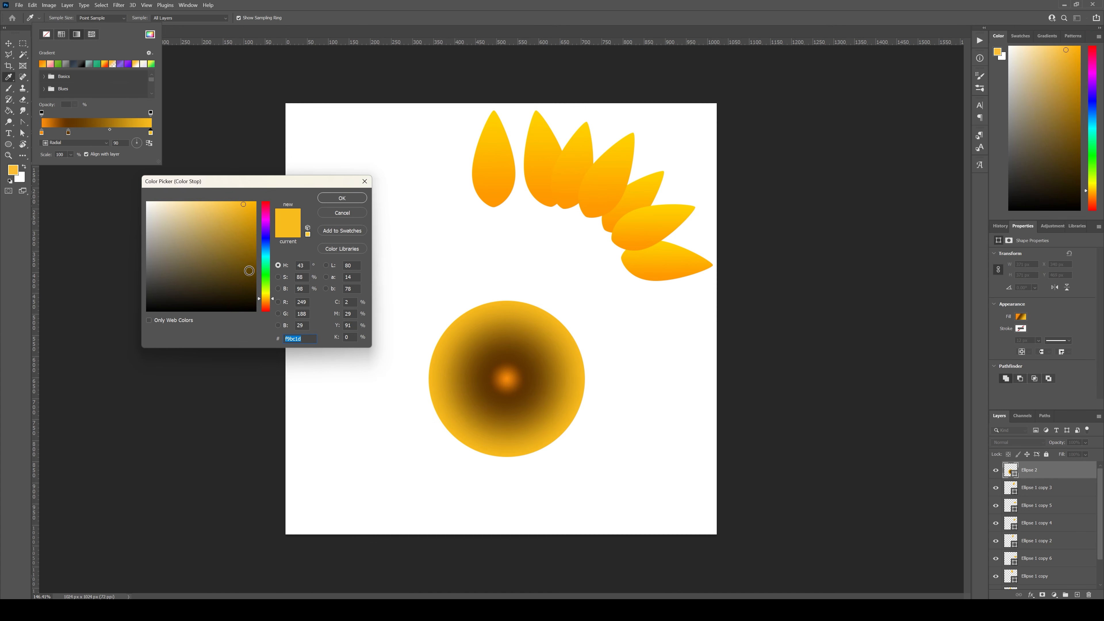
left_click_drag(270, 304, 270, 306)
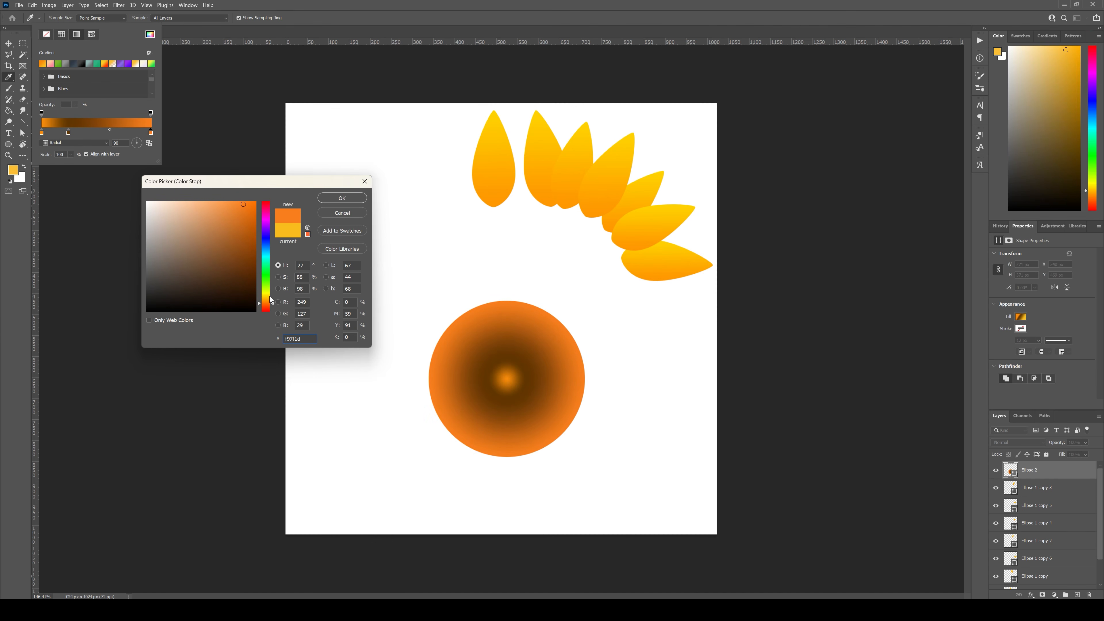
left_click_drag(238, 244, 290, 242)
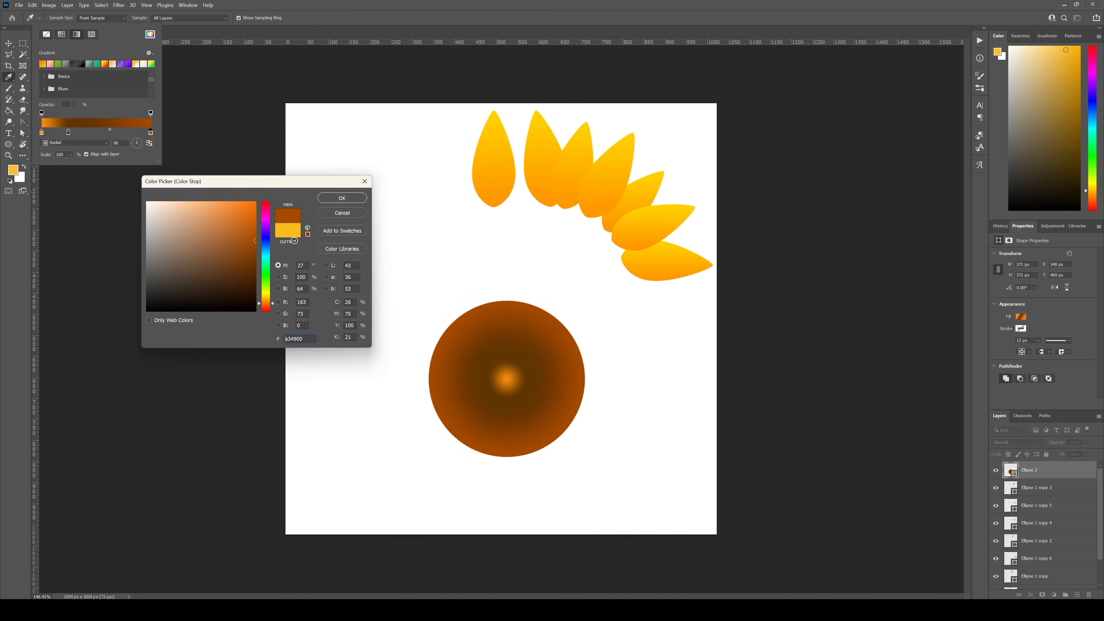
left_click_drag(273, 303, 275, 300)
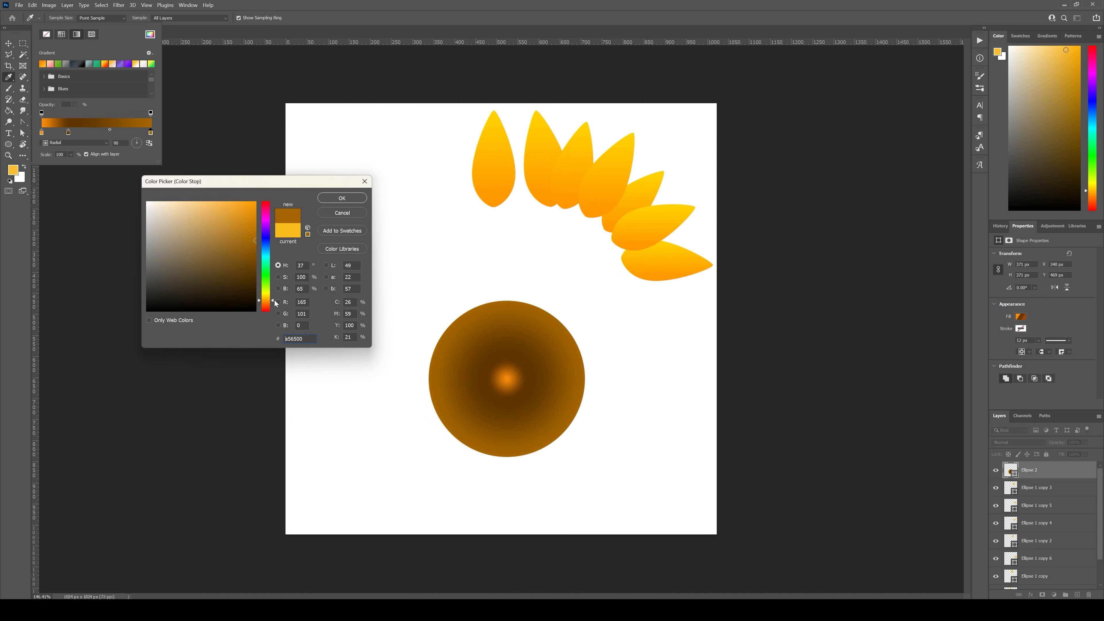
left_click_drag(244, 225, 258, 234)
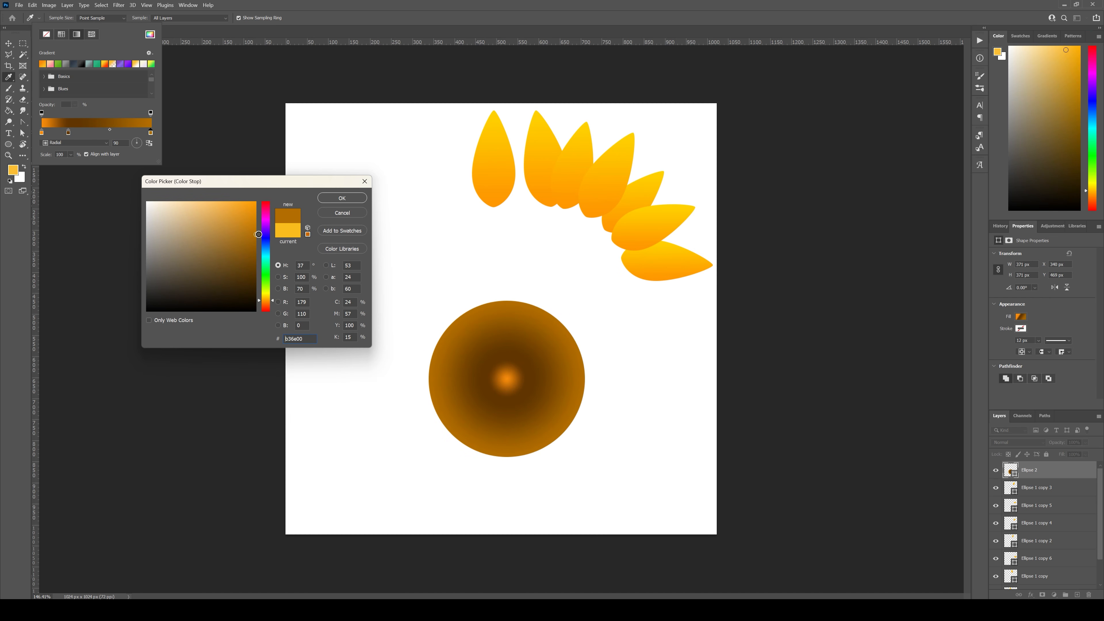
left_click(328, 199)
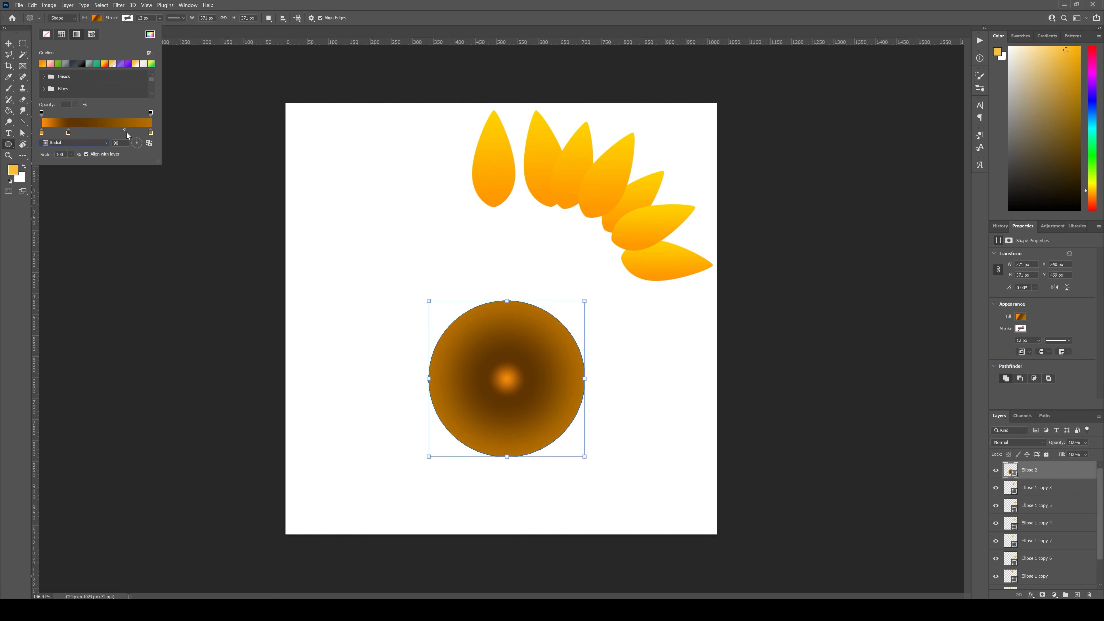
Step: Shift the midpoint between the dark brown and outer stops toward the outer stop to confine the light brown to the rim
left_click_drag(141, 134, 141, 135)
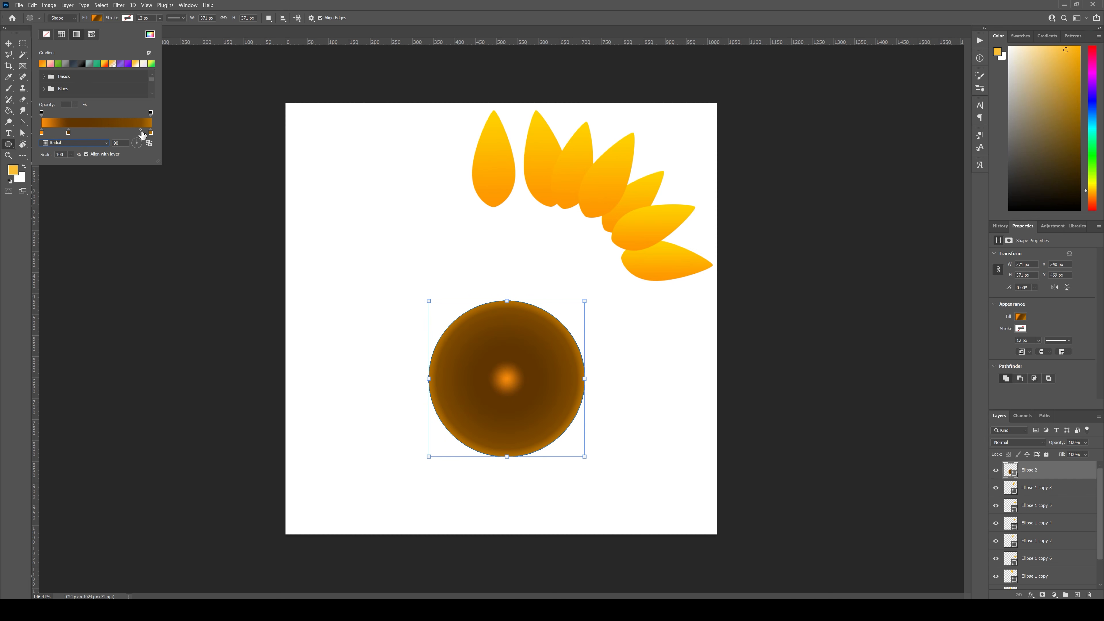
left_click(122, 132)
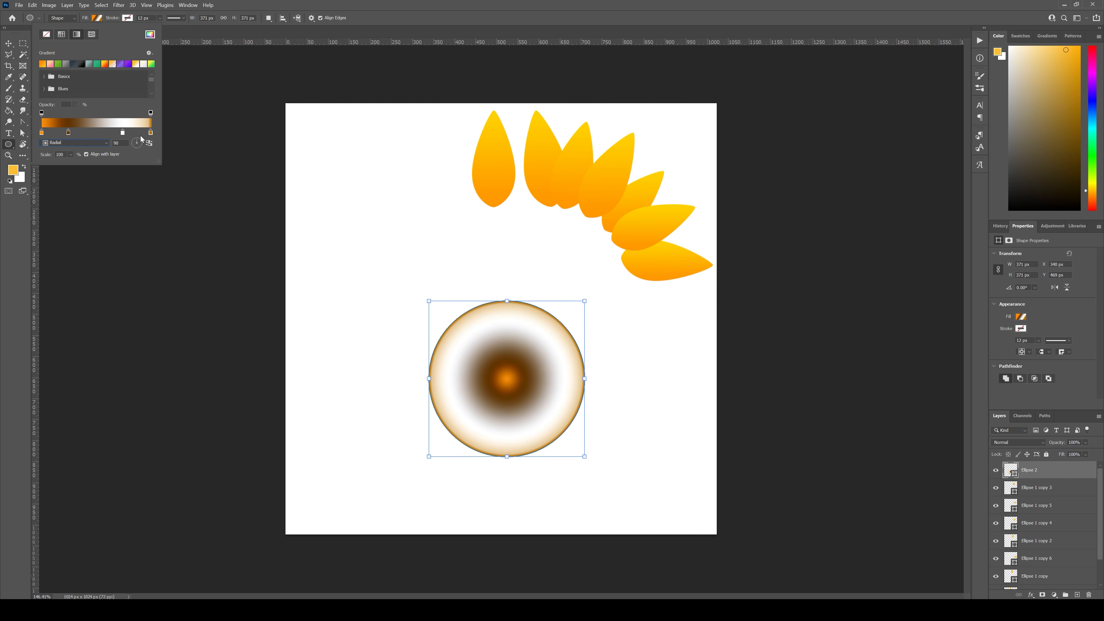
left_click_drag(121, 179, 122, 179)
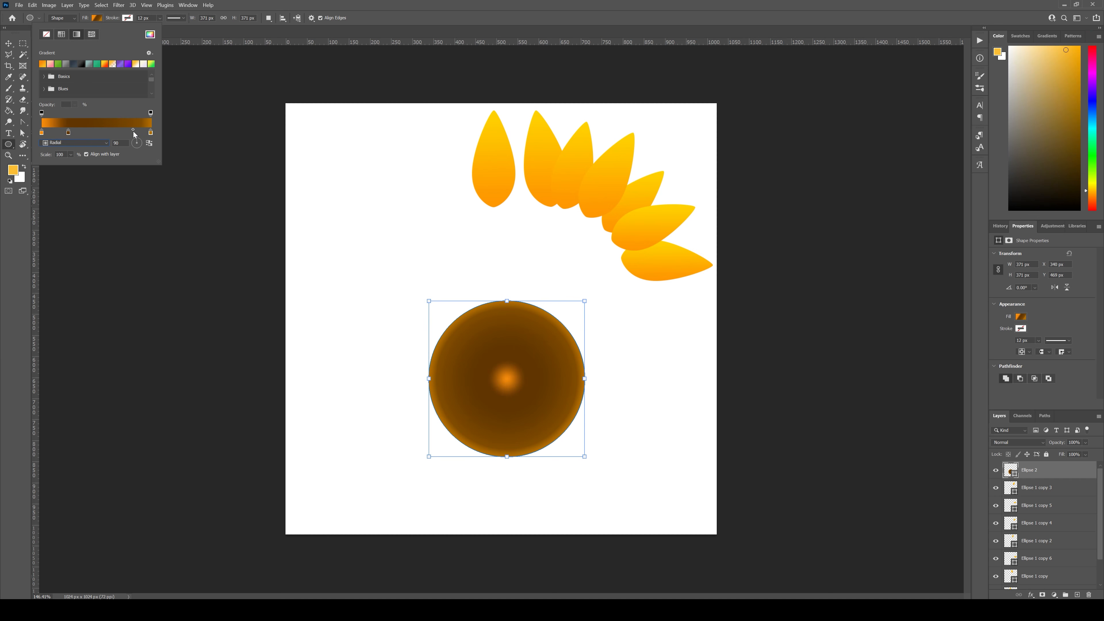
left_click_drag(133, 131, 134, 131)
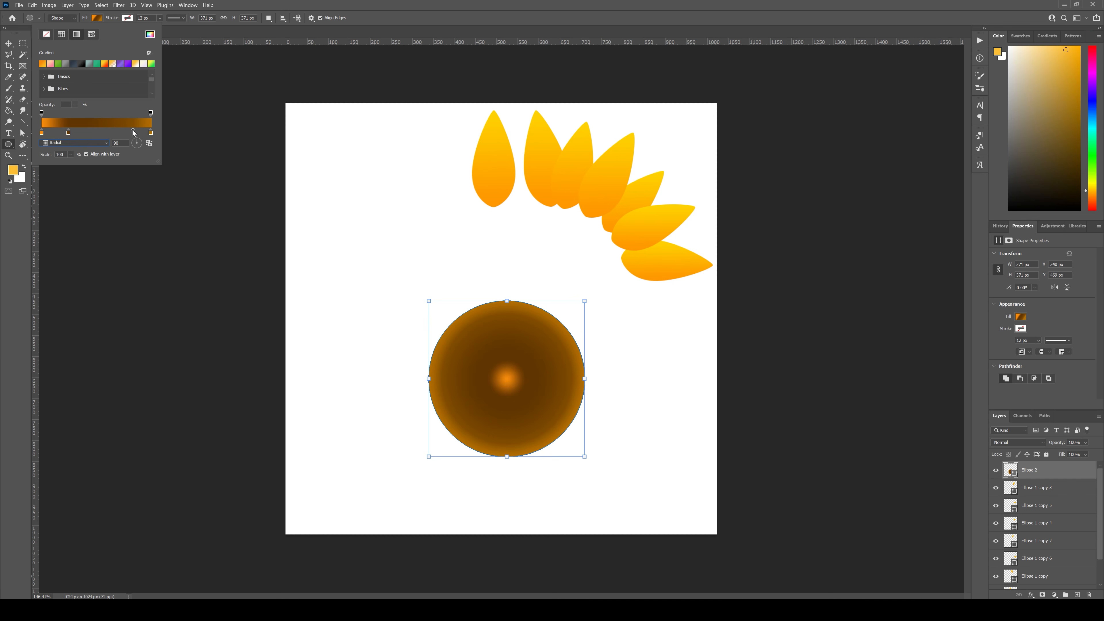
left_click_drag(131, 129, 126, 132)
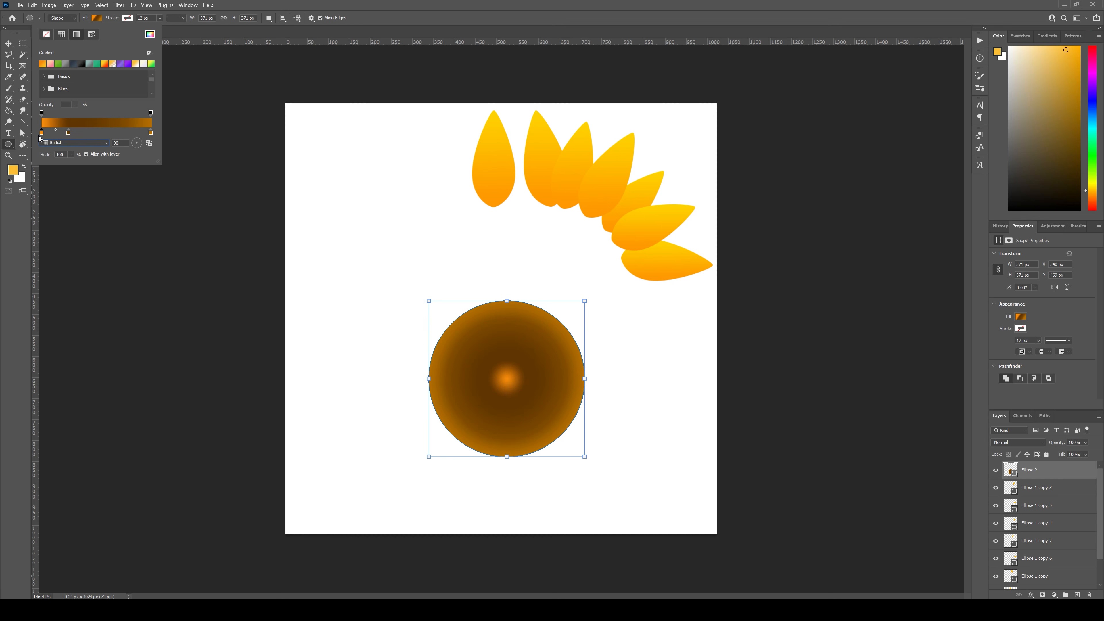
Step: Remove the orange center stop from the circle's gradient and move the dark brown stop to about 60 percent along it
left_click_drag(42, 132, 39, 195)
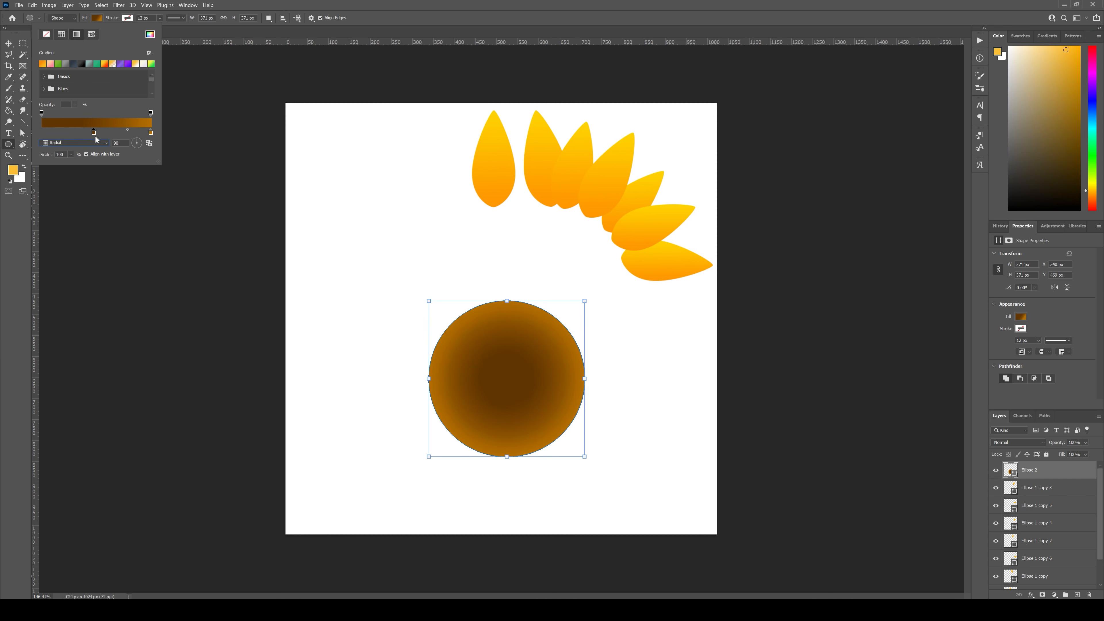
left_click_drag(95, 136, 119, 133)
left_click(124, 132)
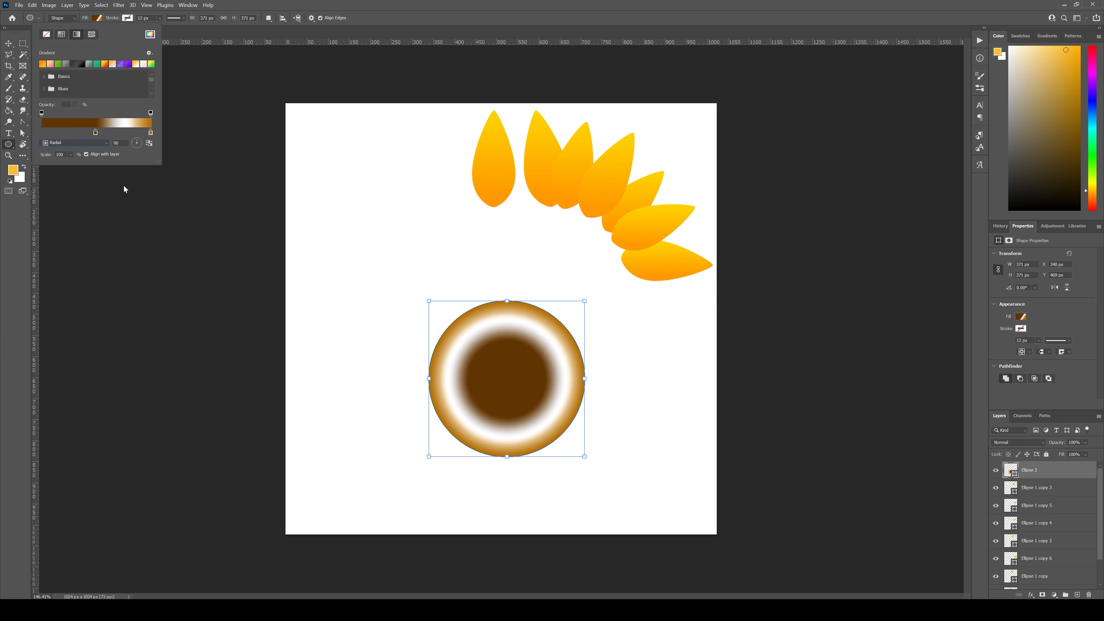
left_click_drag(124, 186, 124, 187)
left_click_drag(109, 138, 140, 170)
left_click(130, 133)
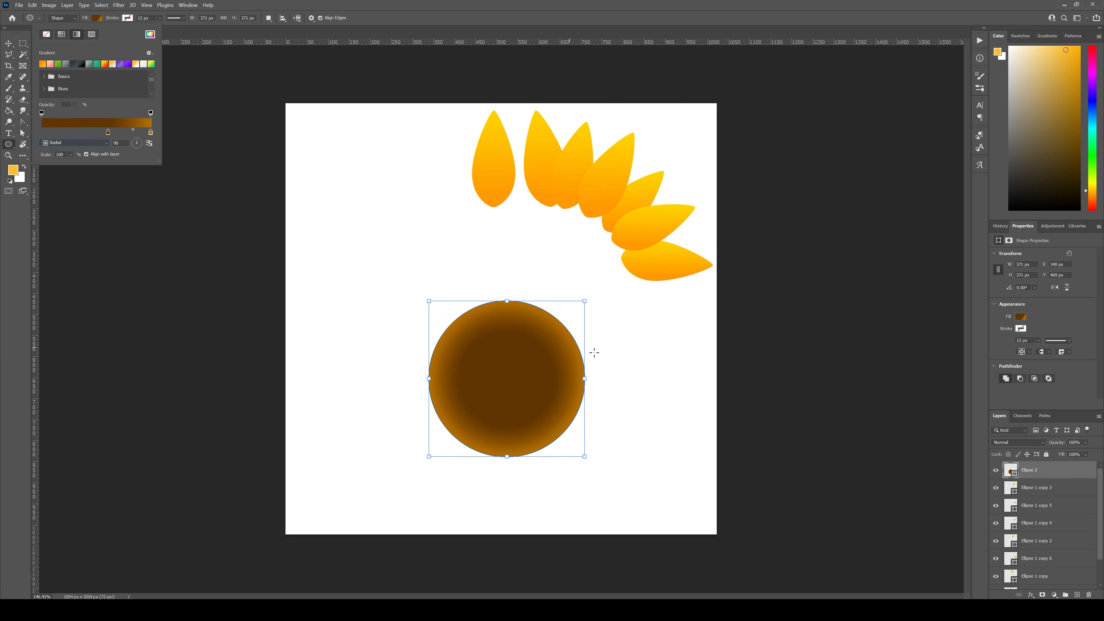
Step: Move the brown circle to the lower-left area of the canvas and scale it up proportionally to about 117%
key("v")
left_click_drag(495, 394, 426, 465)
left_click_drag(515, 373, 544, 347)
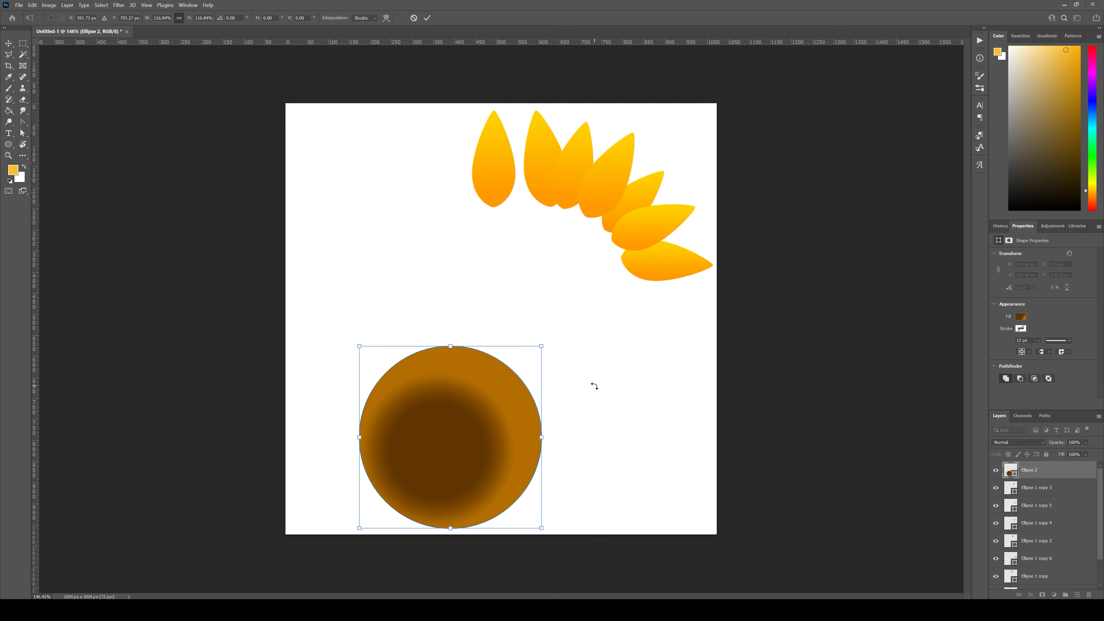
key("Return")
left_click(616, 447)
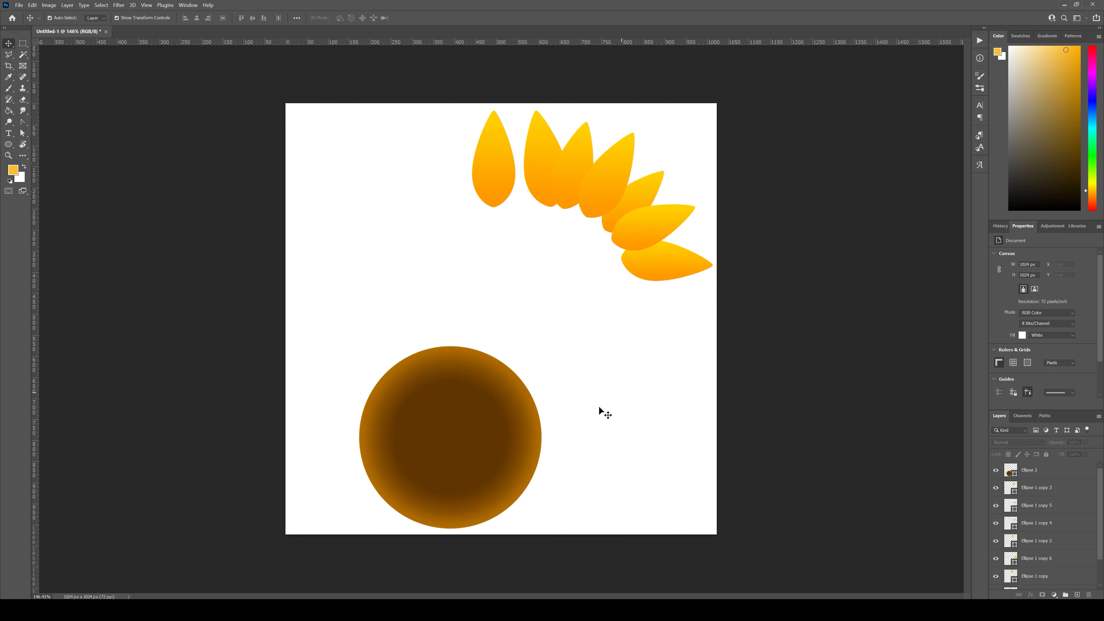
Step: Check the sunflower reference board, and place a duplicate of the upright petal on the top layer beside the brown circle
left_click(683, 610)
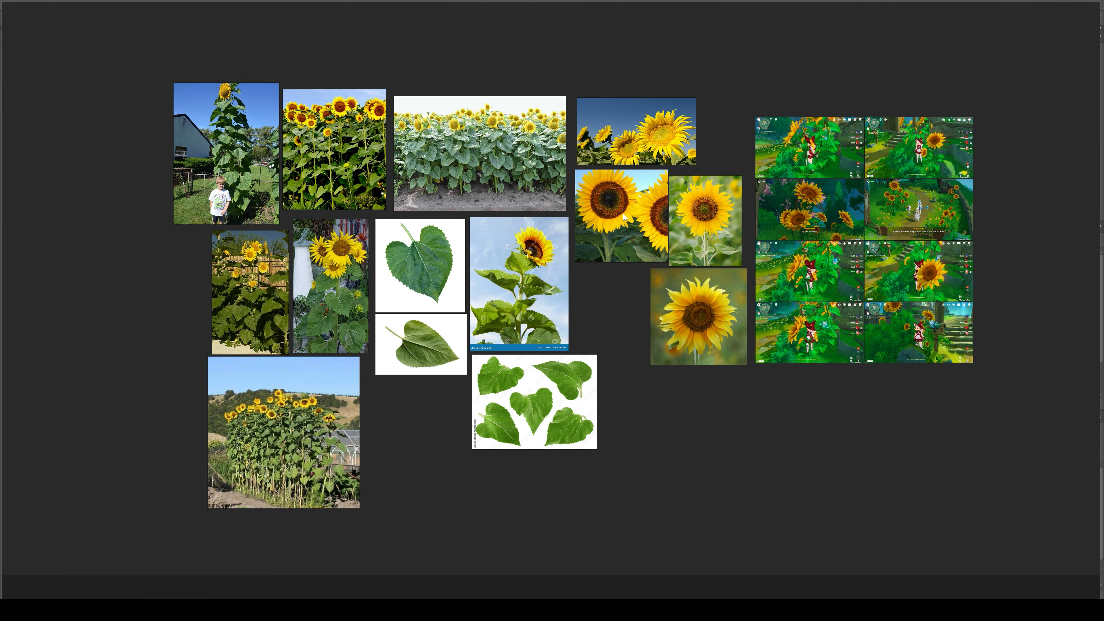
scroll(815, 100, "up", 8)
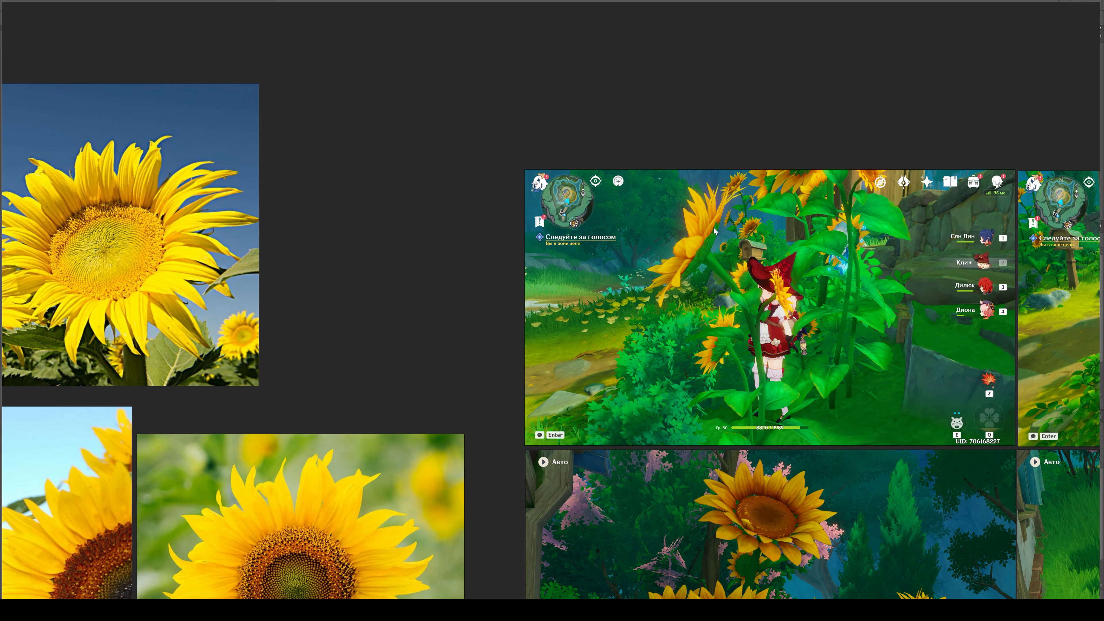
left_click(683, 610)
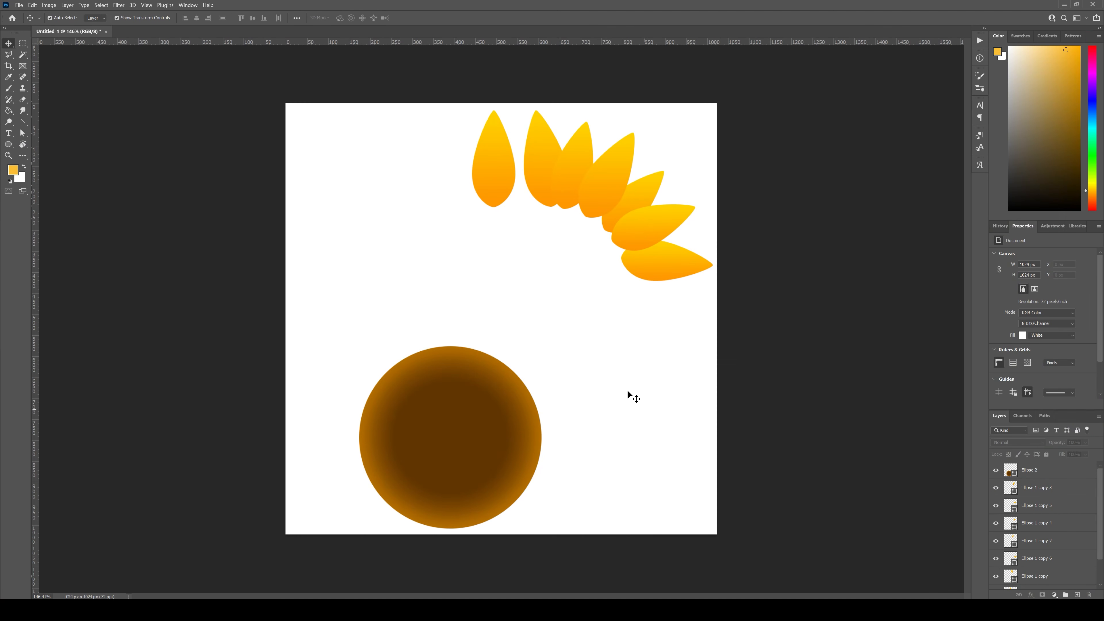
left_click(503, 182)
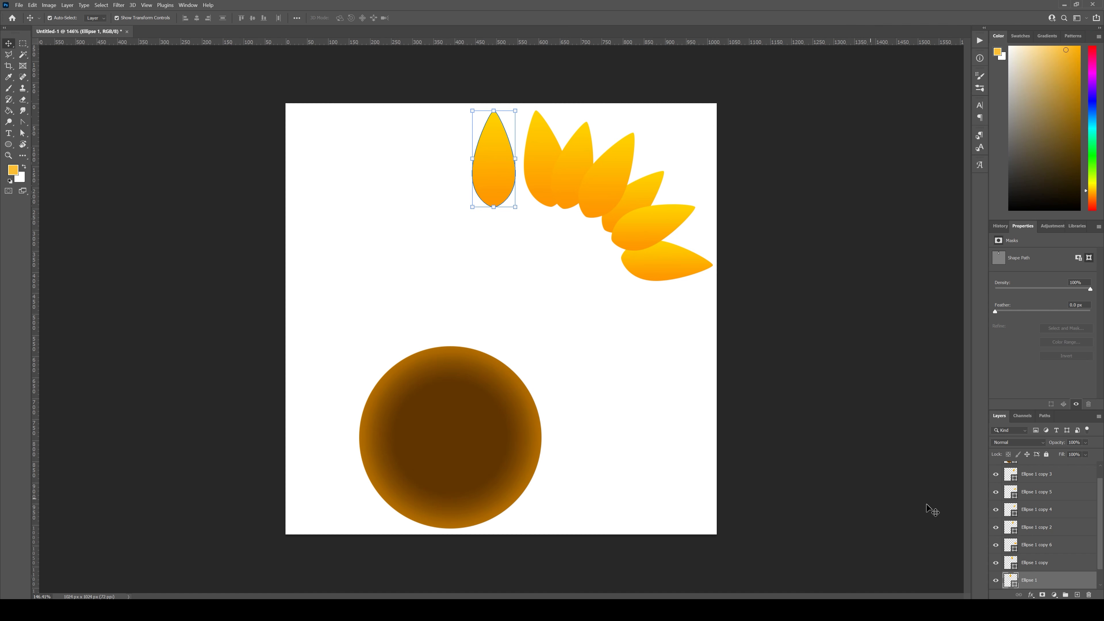
left_click_drag(1056, 579, 1059, 465)
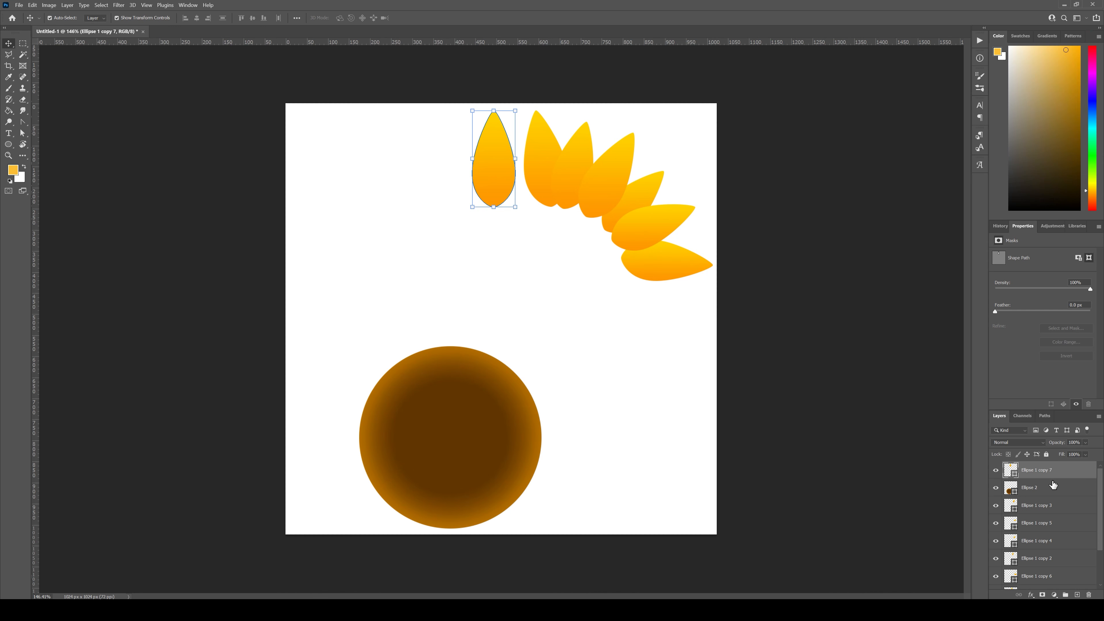
left_click_drag(494, 189, 617, 454)
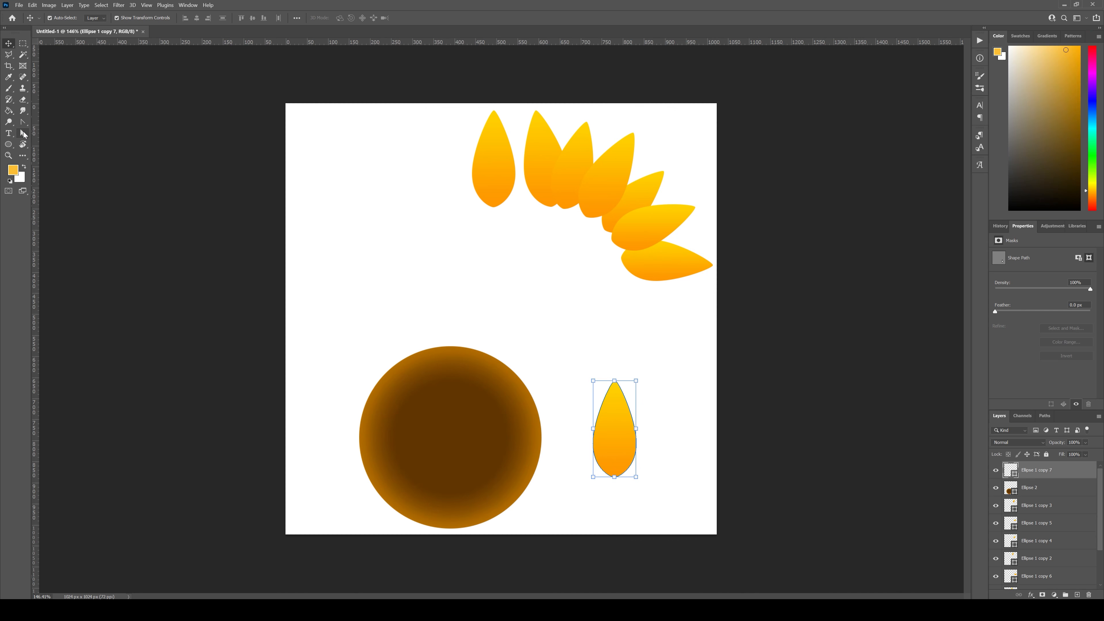
Step: Shorten the petal copy to 156 px tall by moving its tip and base anchor points inward with Direct Selection
left_click(22, 132)
right_click(22, 132)
left_click(61, 141)
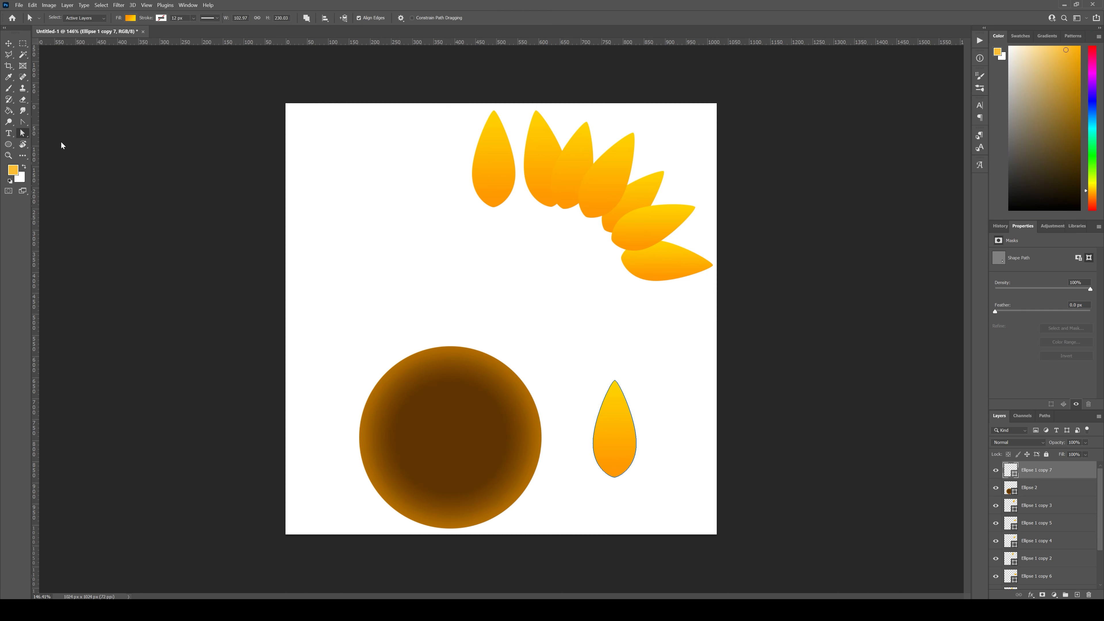
left_click(615, 381)
left_click(614, 477)
left_click_drag(614, 477, 615, 468)
left_click_drag(615, 380, 614, 404)
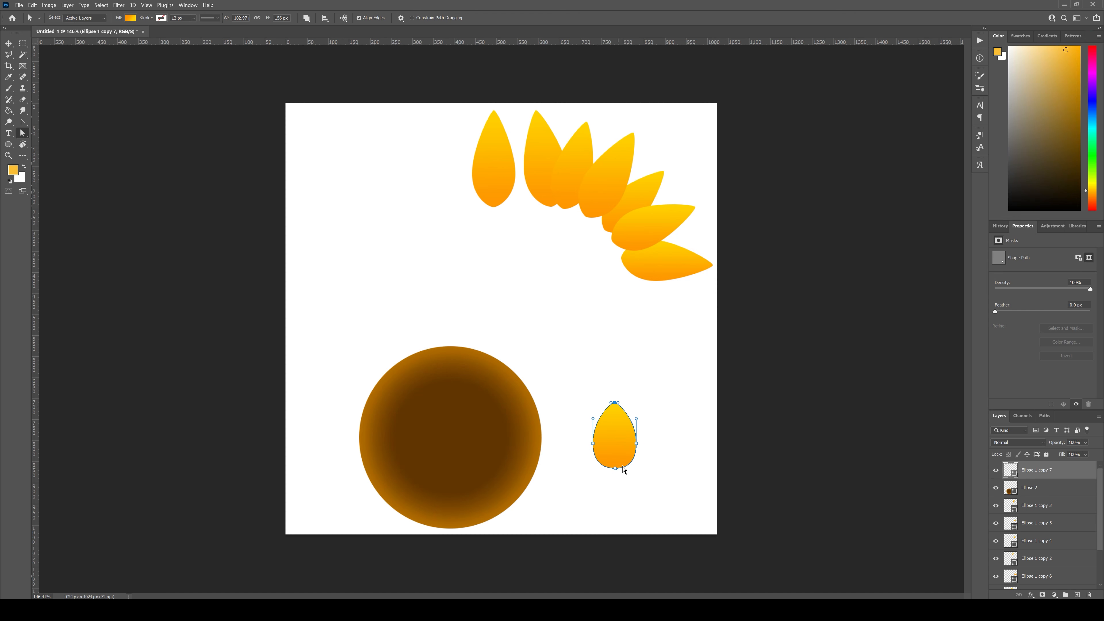
Step: Widen the petal copy to 124 px by moving its two side anchor points outward
left_click(653, 450)
left_click(623, 442)
left_click_drag(636, 444, 589, 444)
left_click(592, 444)
left_click(661, 451)
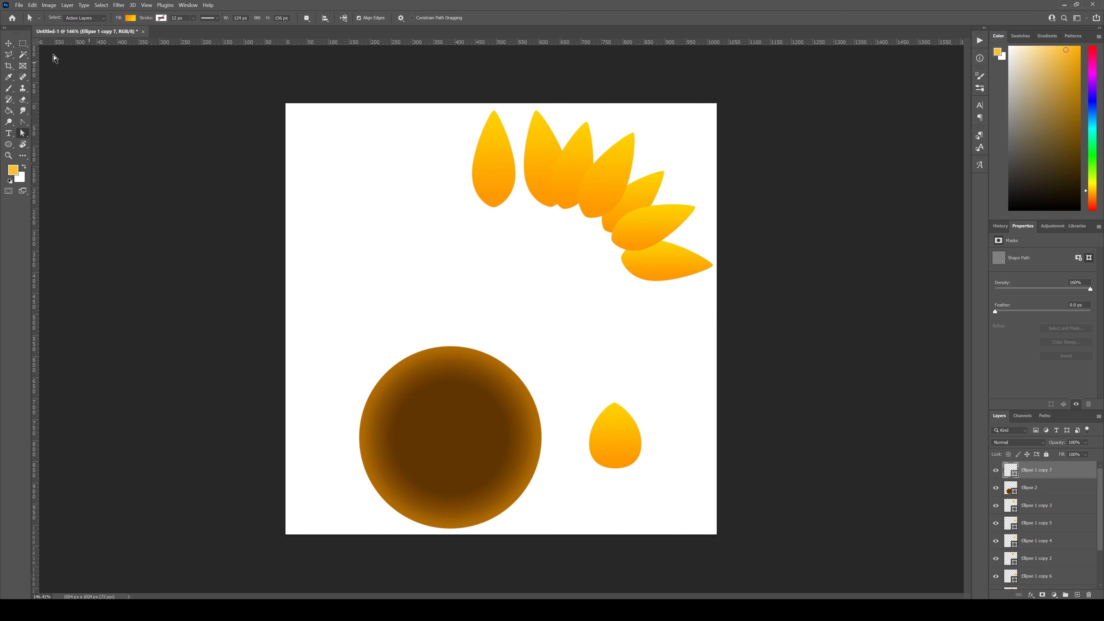
Step: Change the orange stop in the shortened petal copy's fill gradient to green 6c9f00
left_click(9, 44)
left_click(617, 382)
left_click(618, 408)
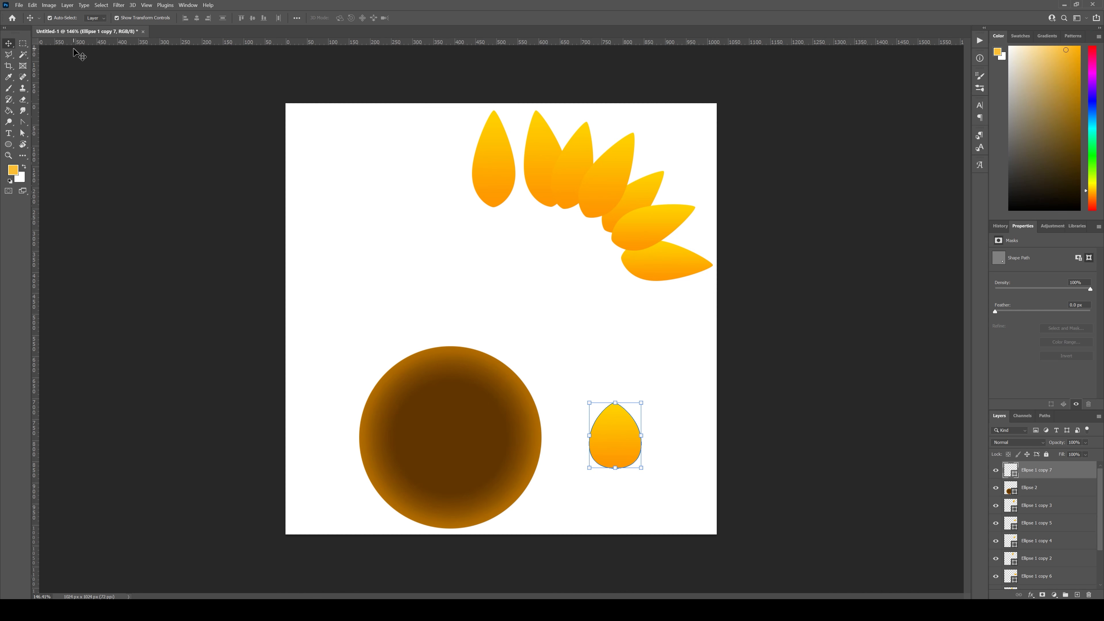
left_click(8, 145)
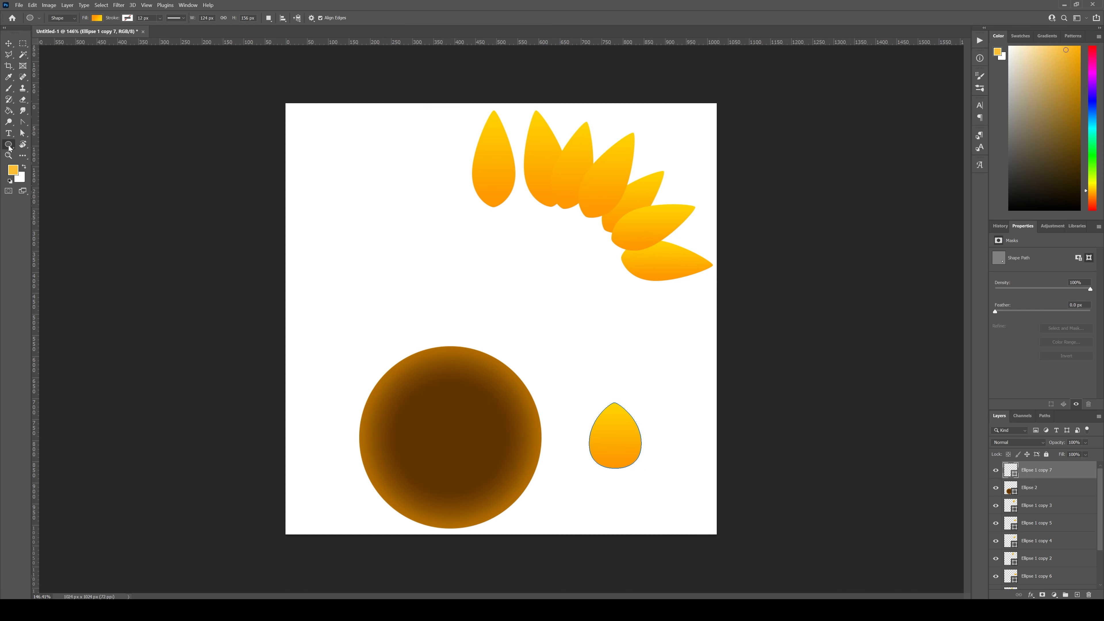
left_click(98, 18)
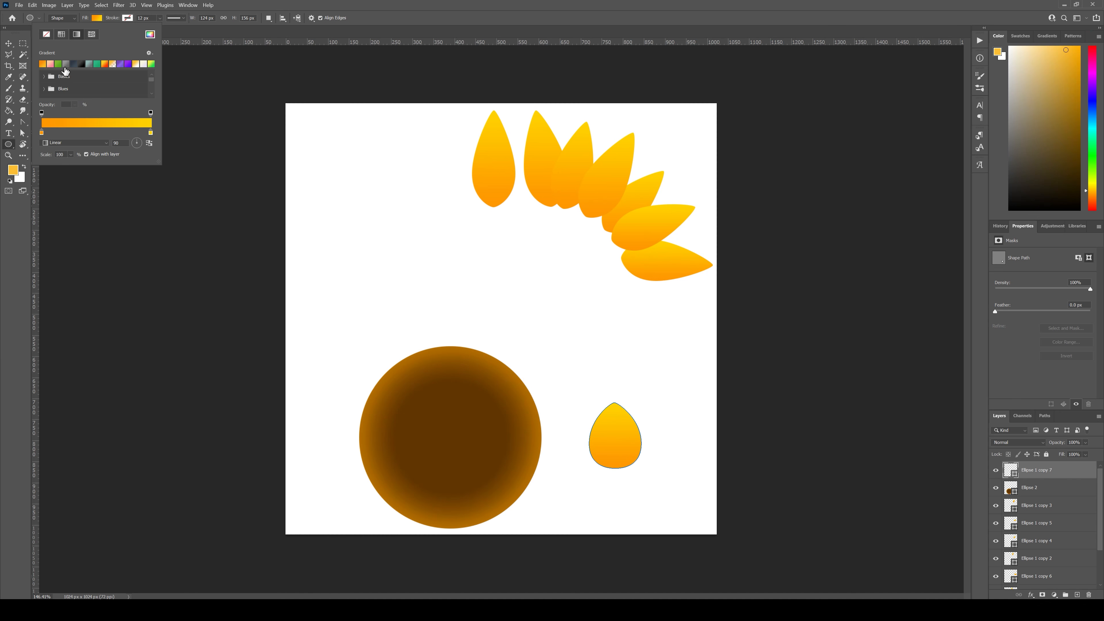
double_click(42, 132)
left_click(267, 288)
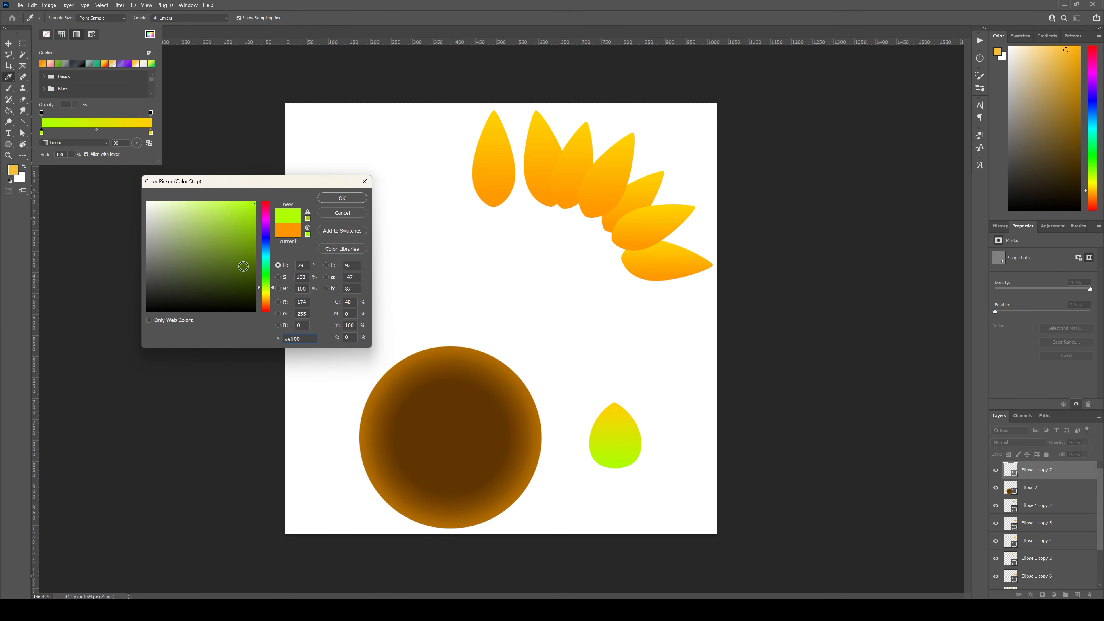
left_click(224, 270)
left_click_drag(233, 270, 265, 237)
left_click(342, 198)
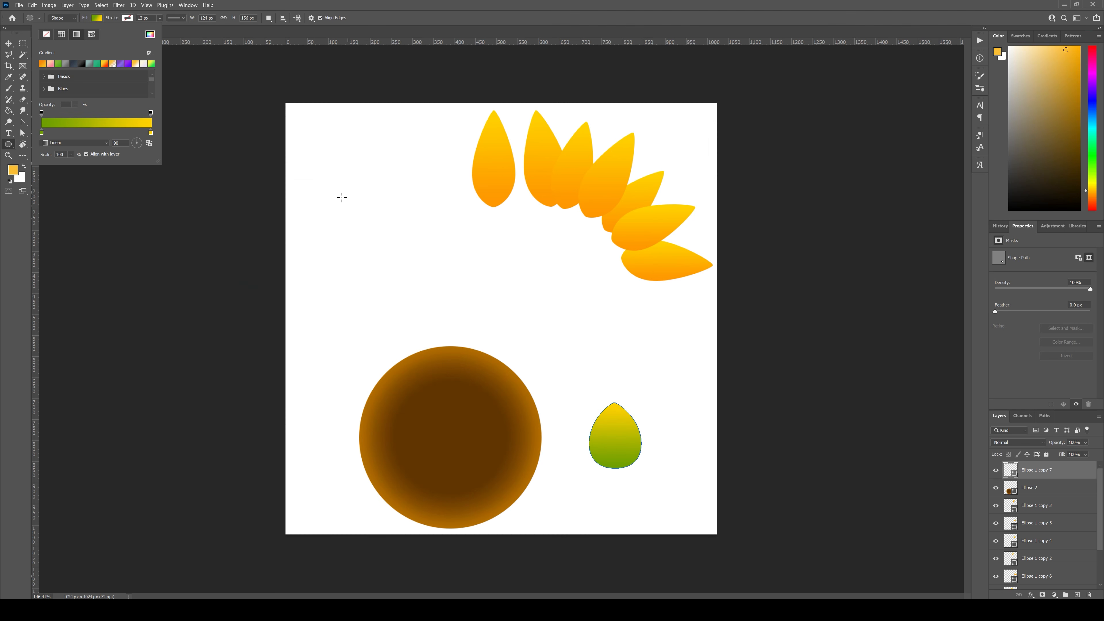
Step: Change the yellow stop in the shape's gradient to light green a9e700
double_click(151, 134)
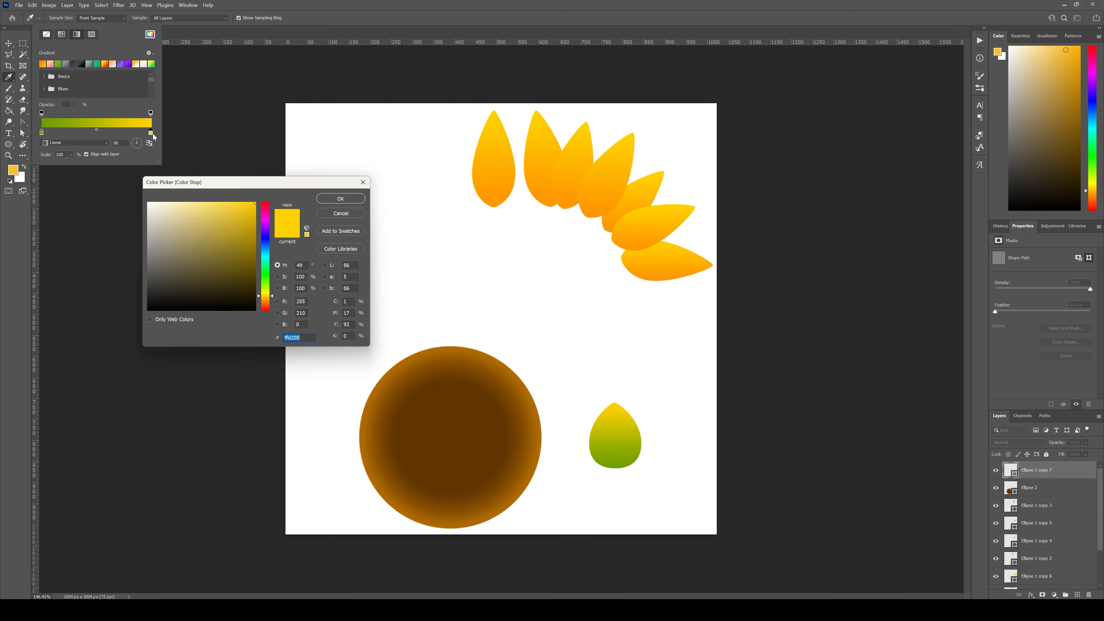
left_click(265, 282)
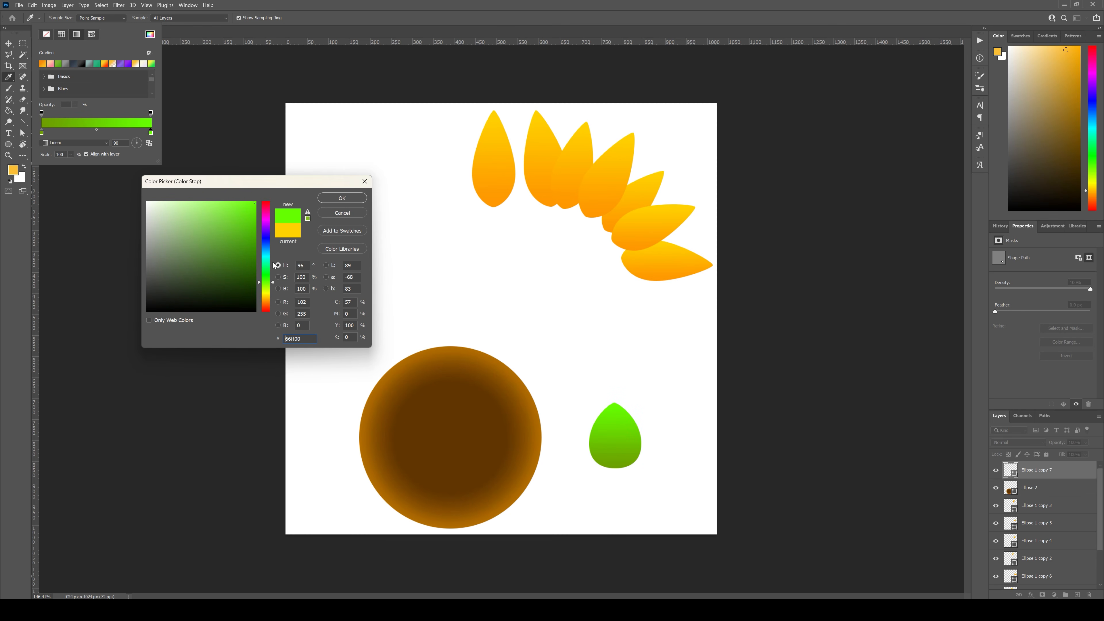
left_click(273, 287)
left_click_drag(274, 290, 276, 293)
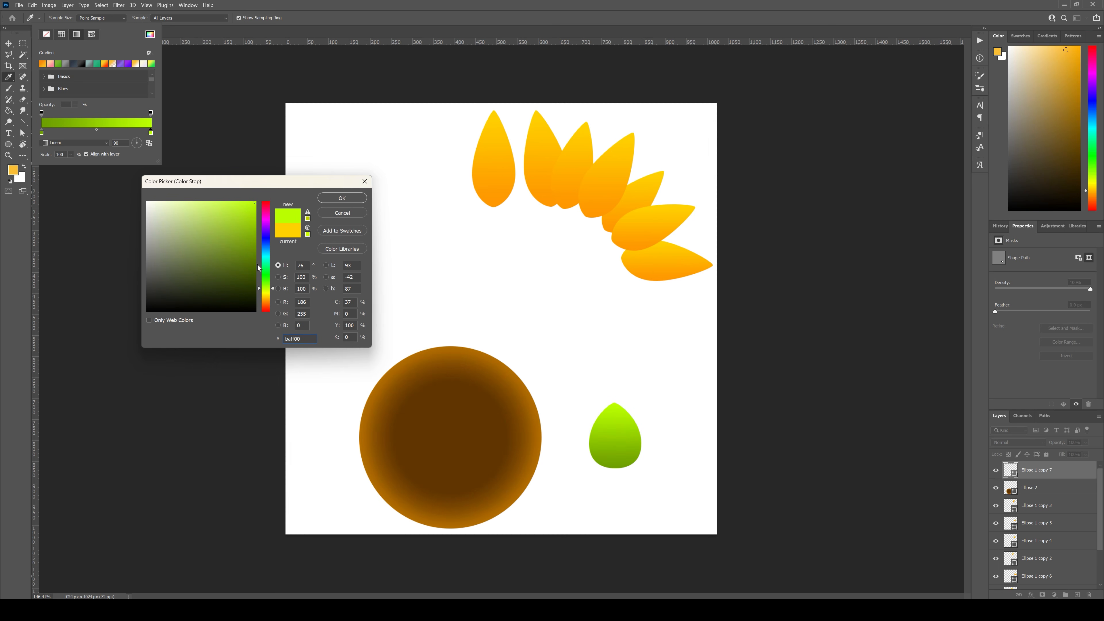
left_click_drag(240, 226, 263, 212)
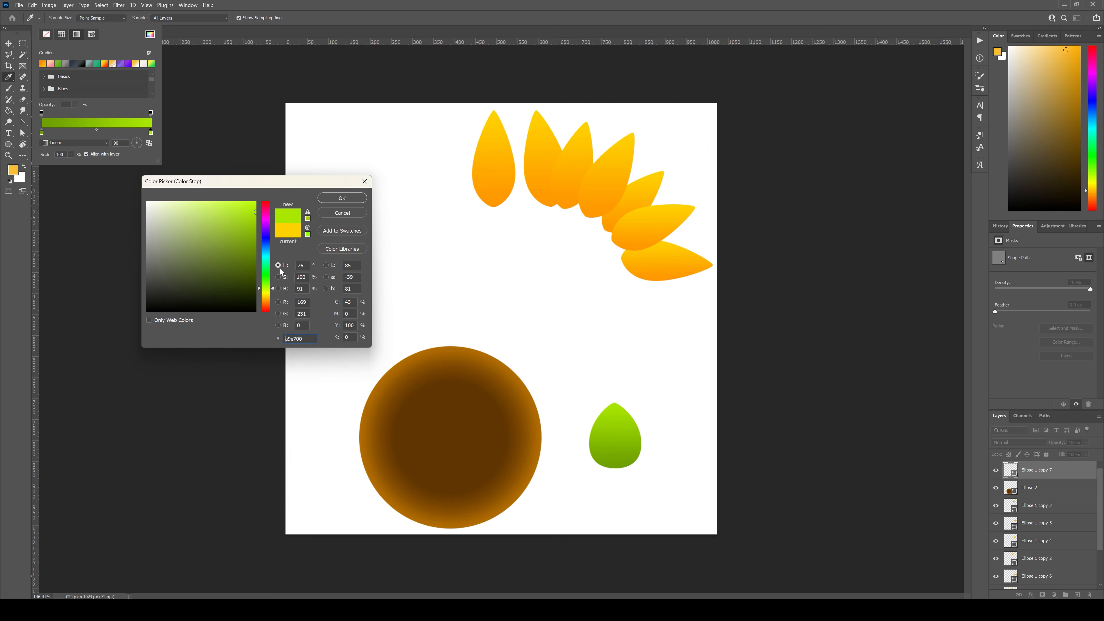
left_click(338, 197)
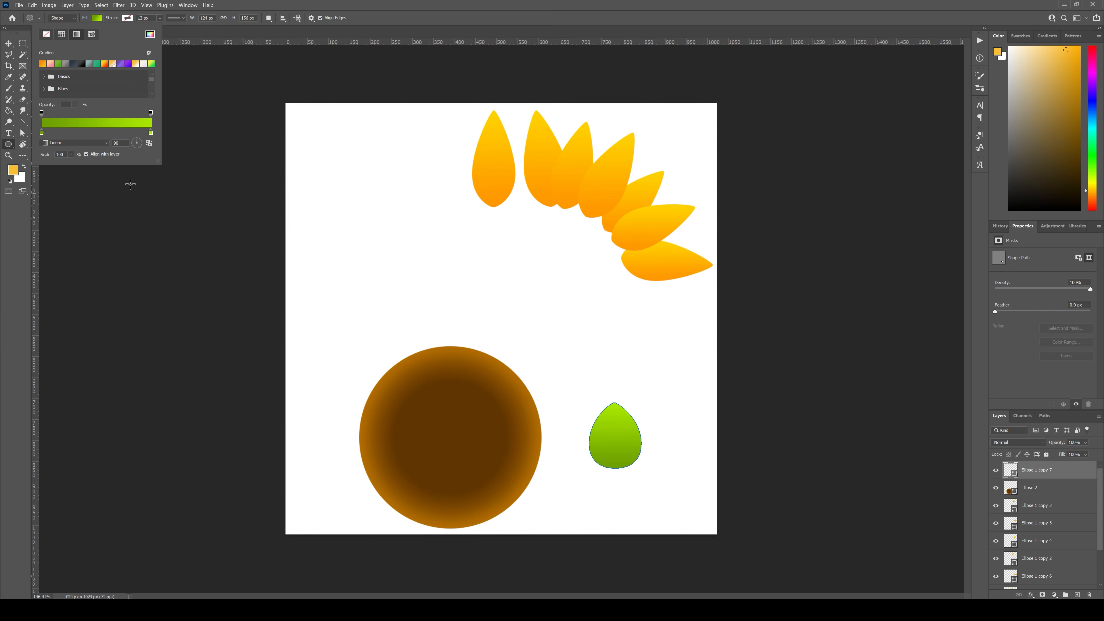
Step: Darken the base stop of the shape's green gradient to 597d0b
double_click(41, 133)
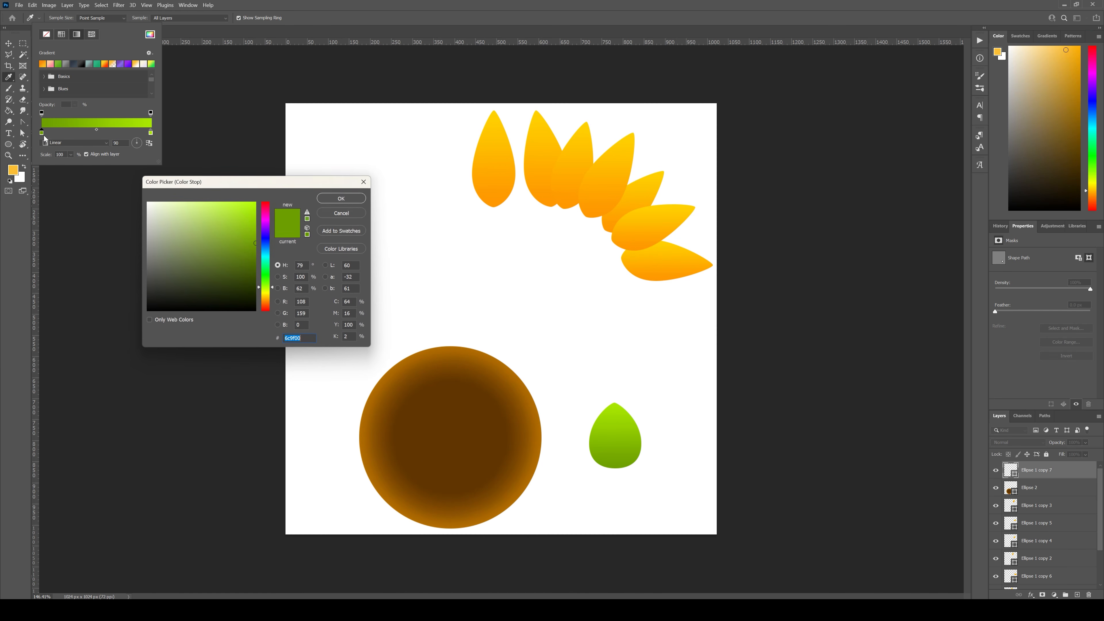
left_click_drag(245, 250, 246, 258)
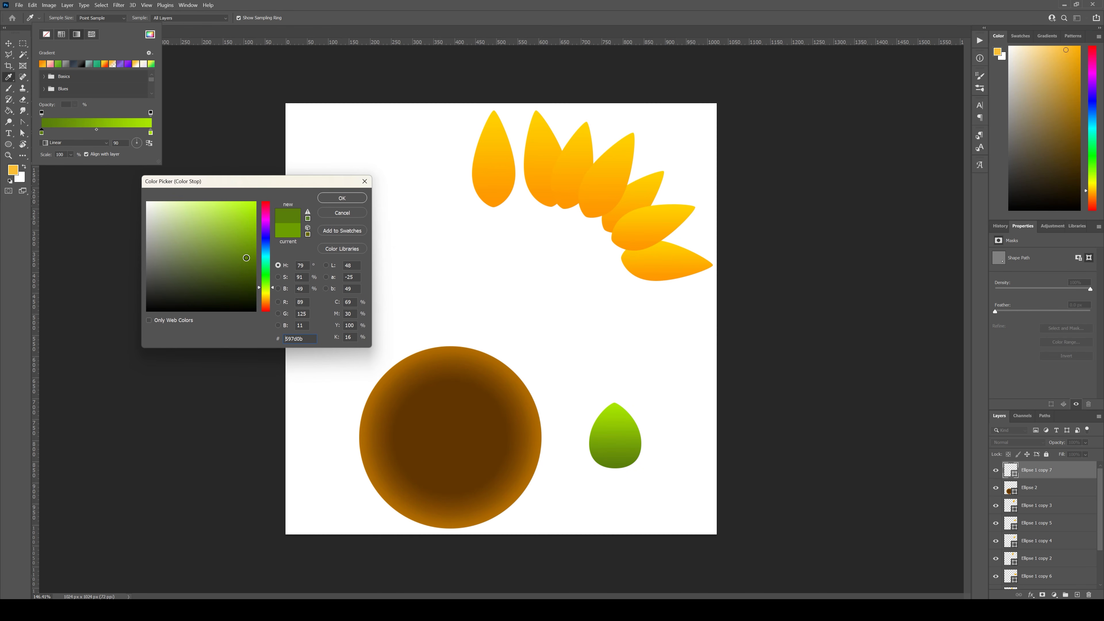
left_click(342, 197)
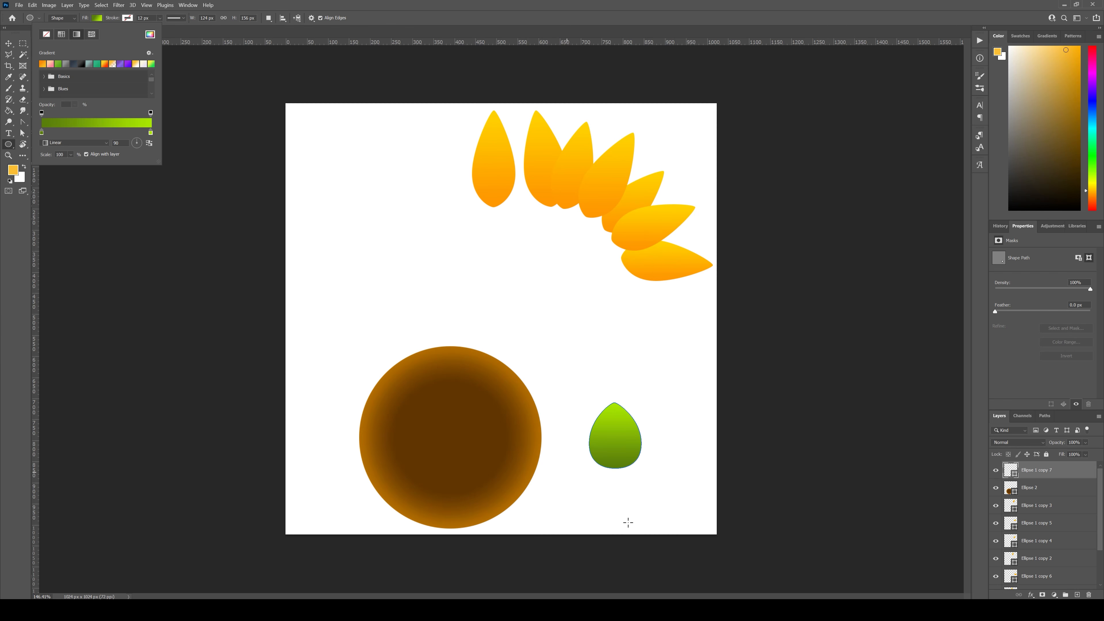
Step: Move the green leaf-like shape up and slightly right on the canvas, clear of the brown circle
left_click(8, 45)
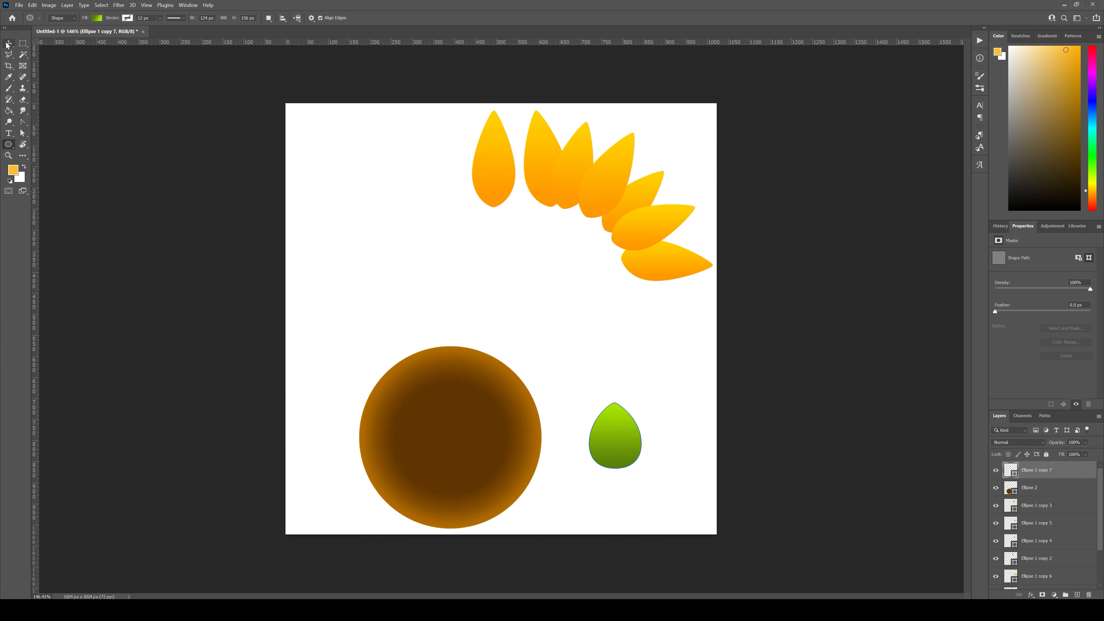
left_click_drag(621, 444, 633, 407)
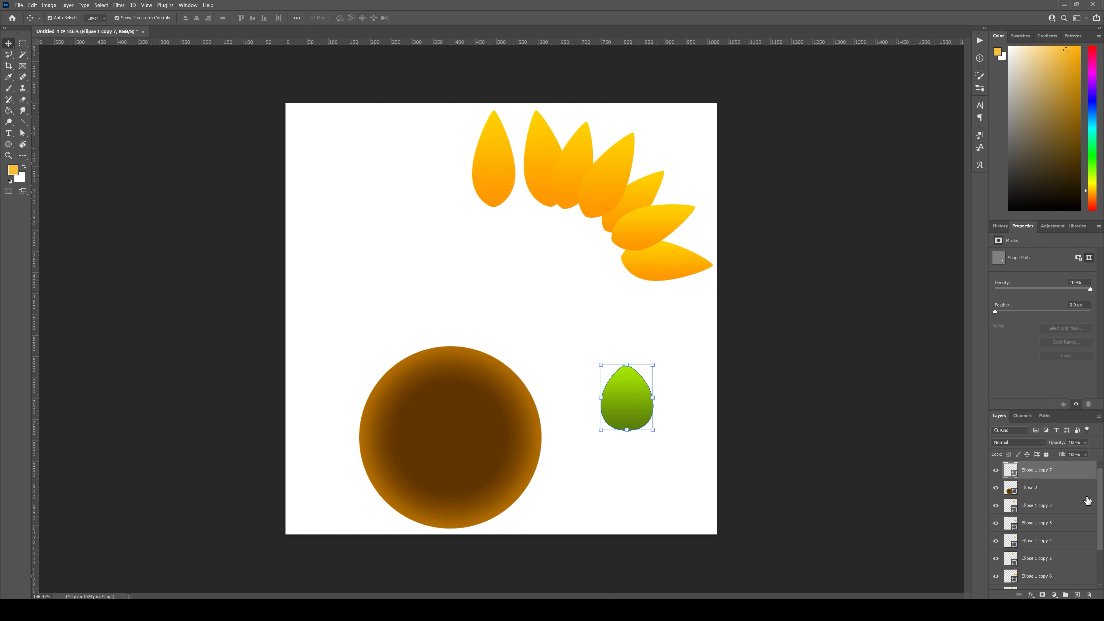
left_click_drag(634, 396, 641, 387)
Step: Duplicate the green shape's layer, keep the original hidden as a backup and rasterize the copy
right_click(1060, 469)
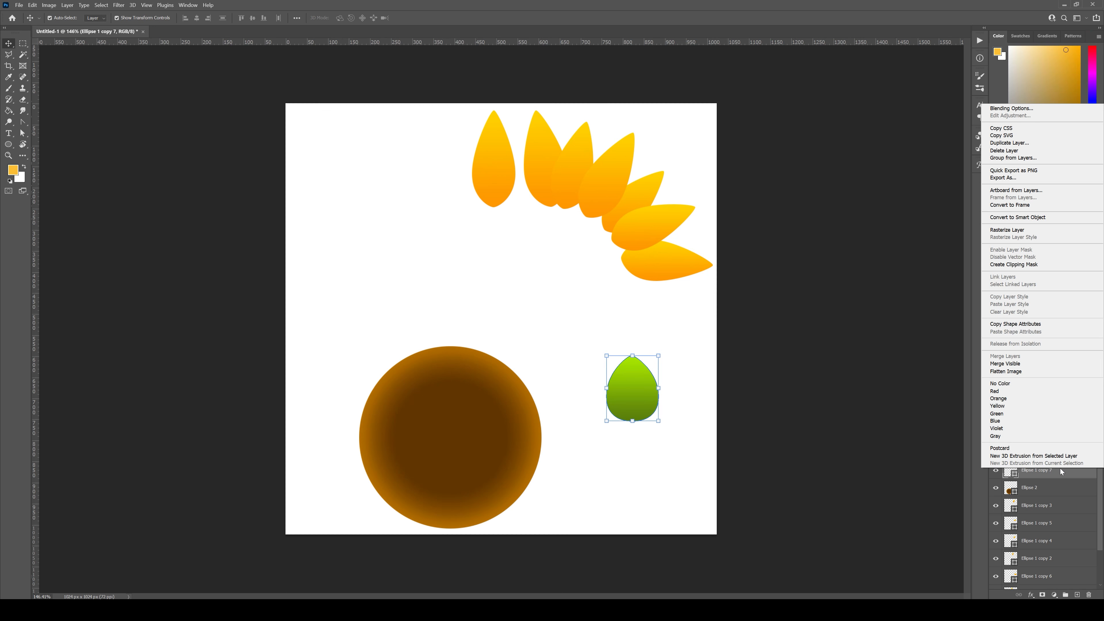
left_click(1076, 481)
left_click_drag(1068, 474, 1077, 591)
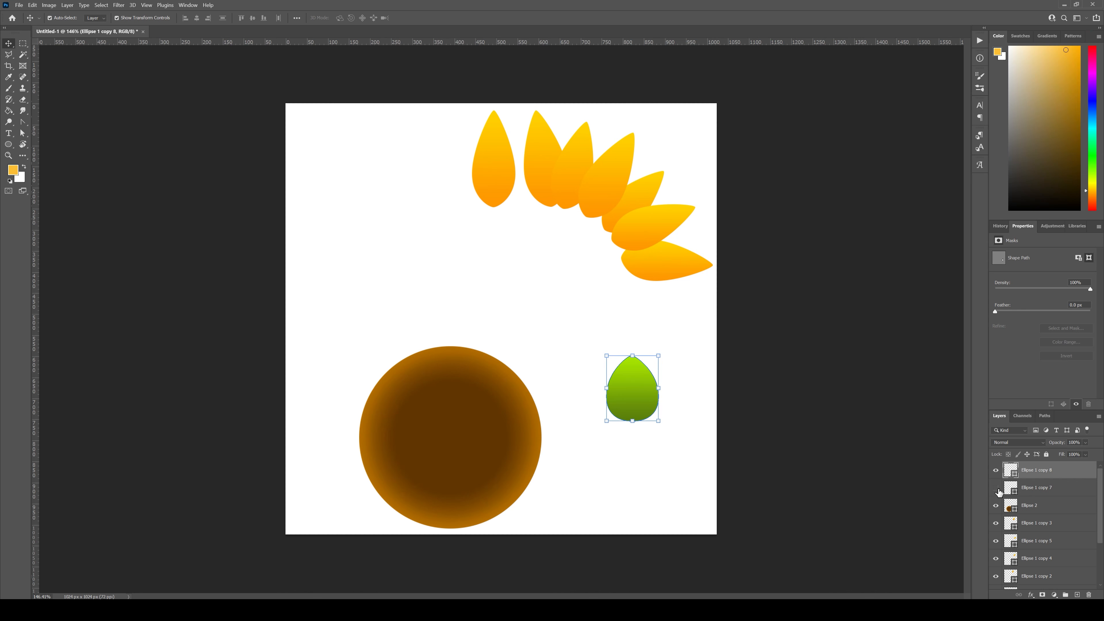
right_click(1033, 472)
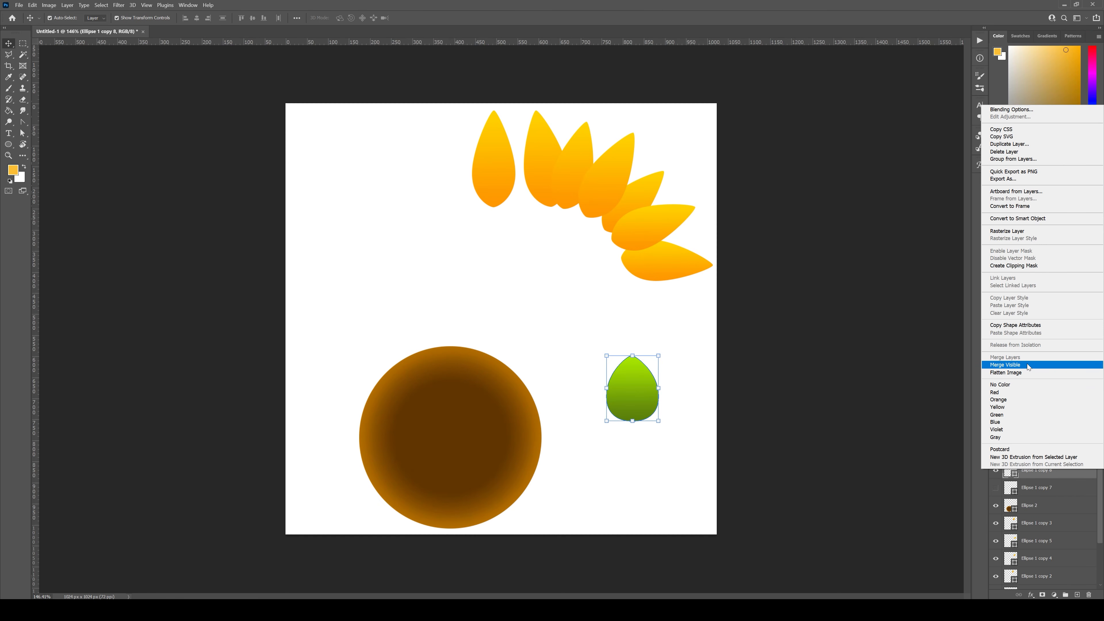
left_click(1022, 233)
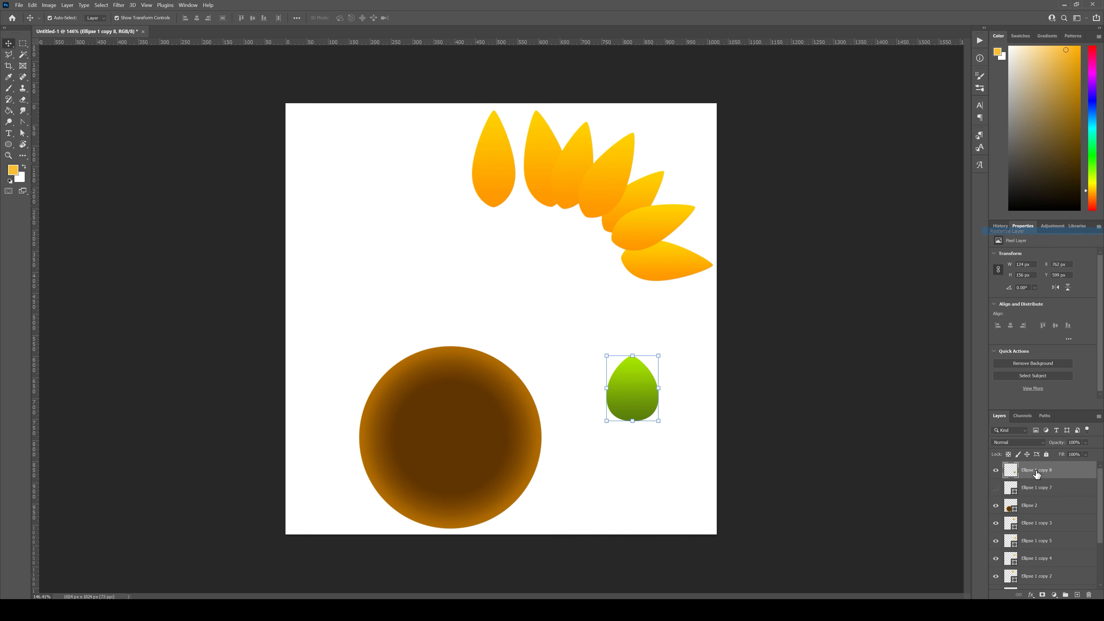
Step: Duplicate the green leaf, rotate the copy 180° and place it base to base directly below the original
left_click_drag(641, 391, 634, 394)
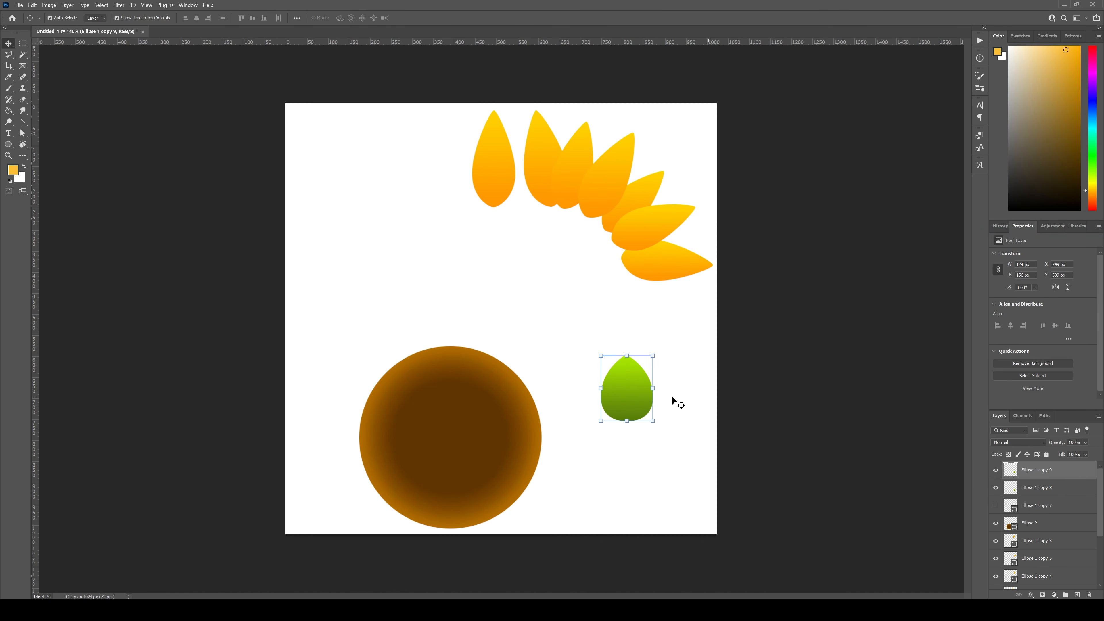
key("e")
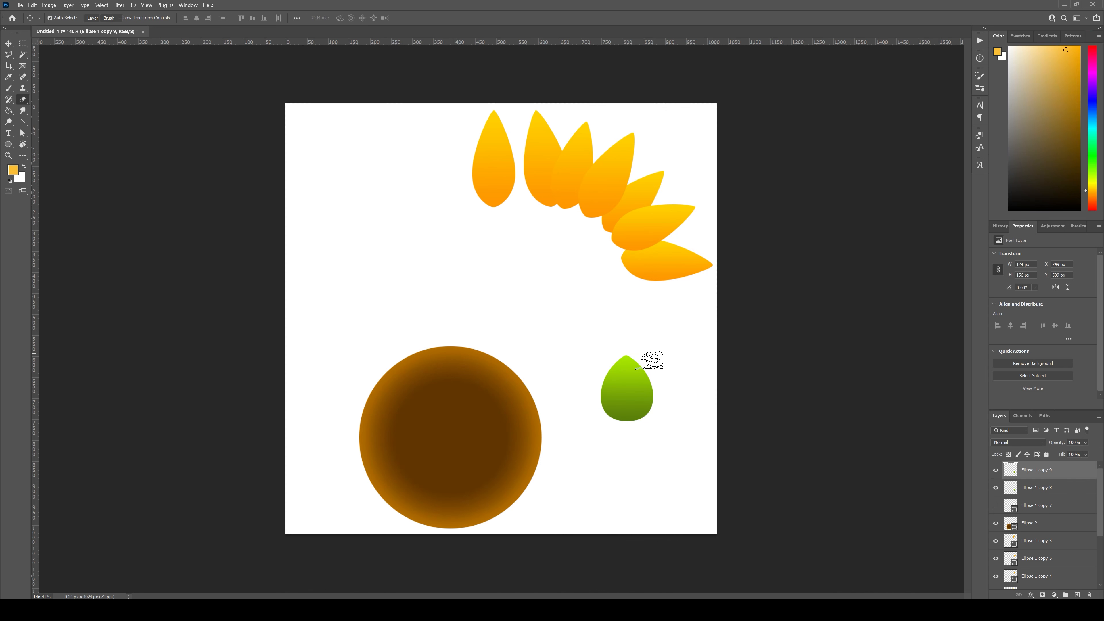
left_click(9, 45)
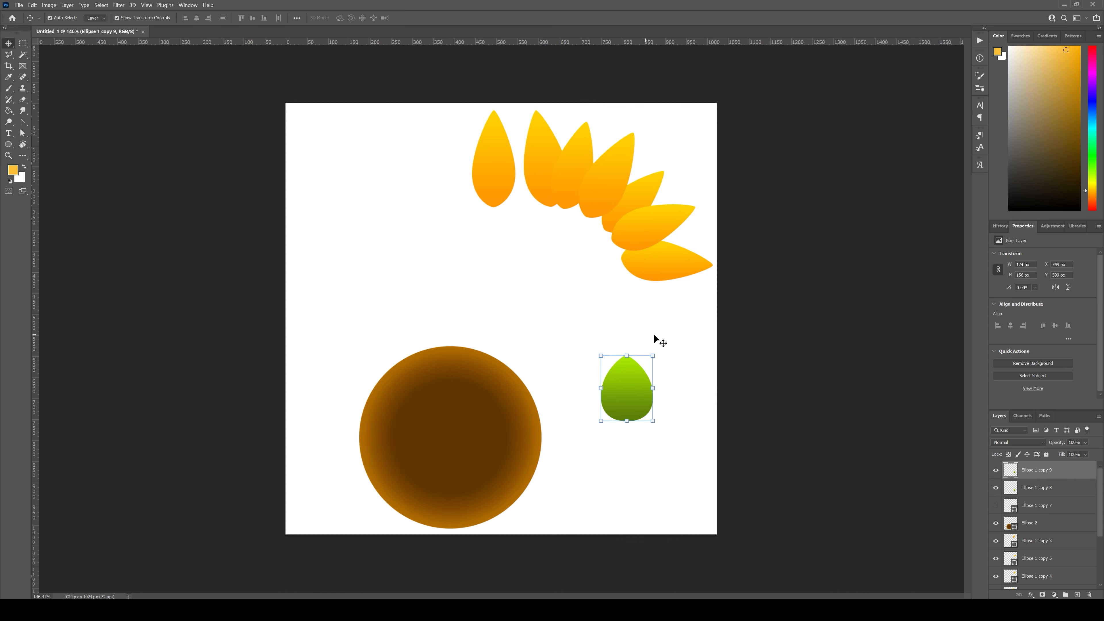
left_click_drag(660, 354, 582, 446)
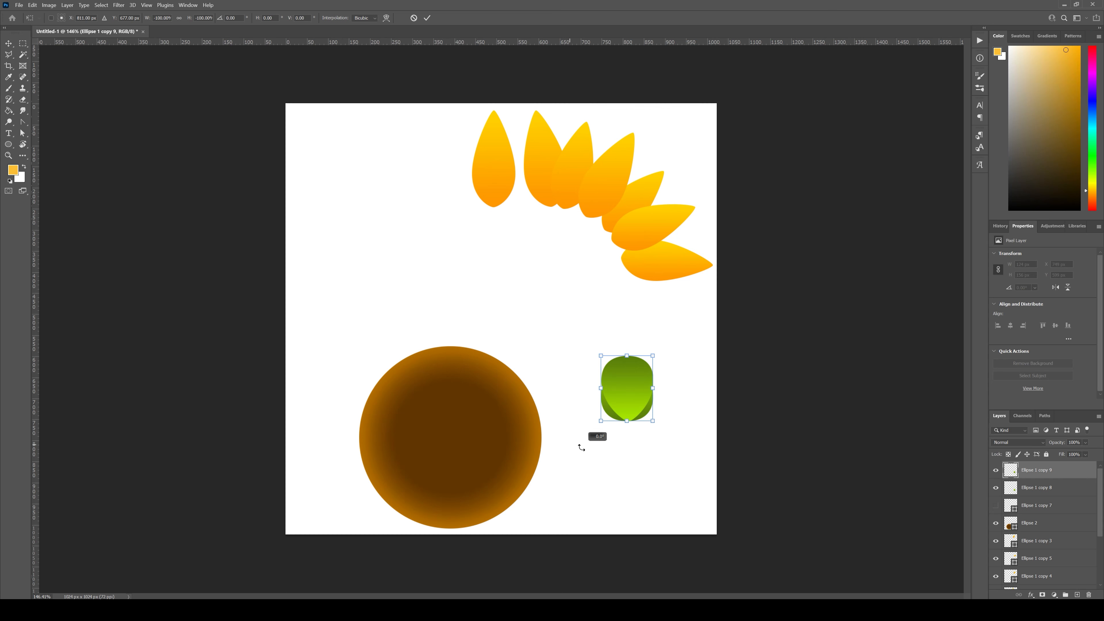
left_click_drag(631, 387, 666, 421)
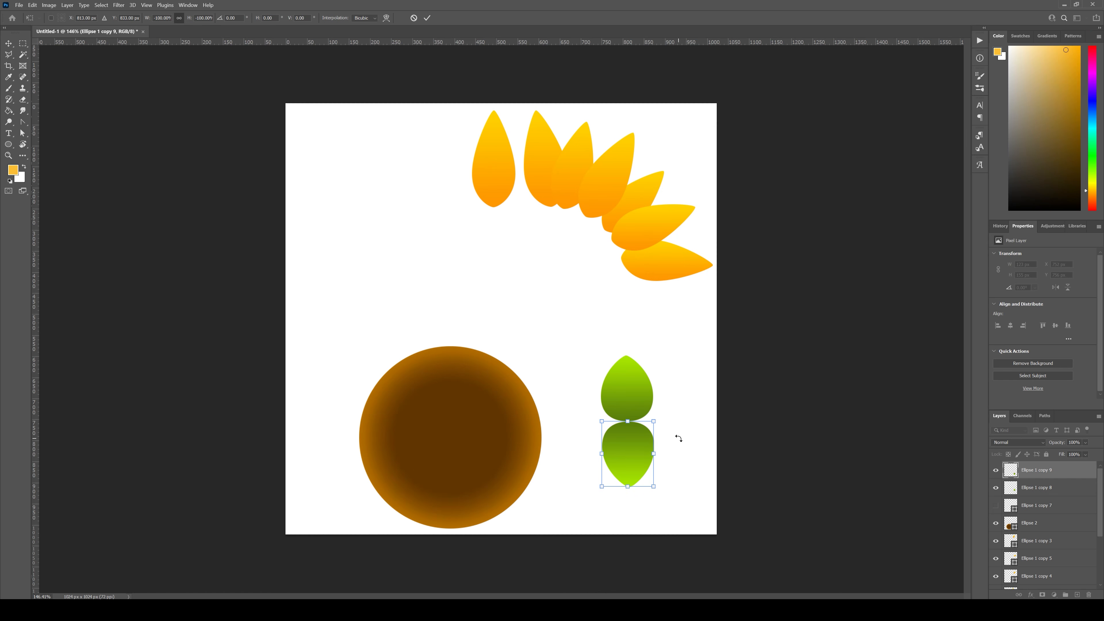
key("Return")
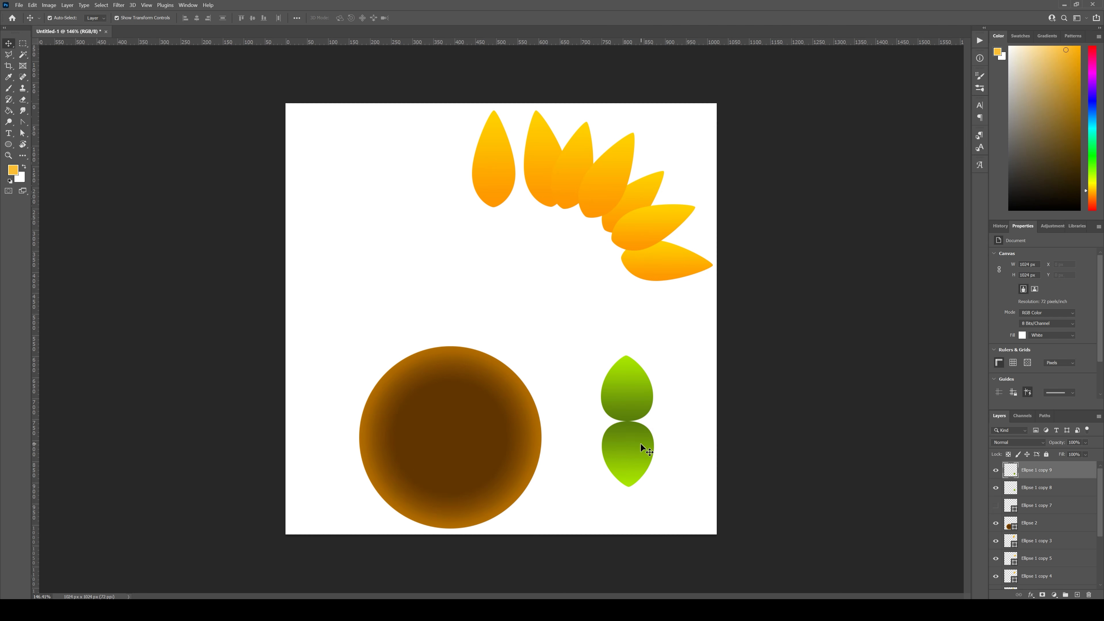
Step: Duplicate the vertical pair of green leaves and rotate the copied pair -45° about their shared centre
left_click_drag(678, 447, 627, 390)
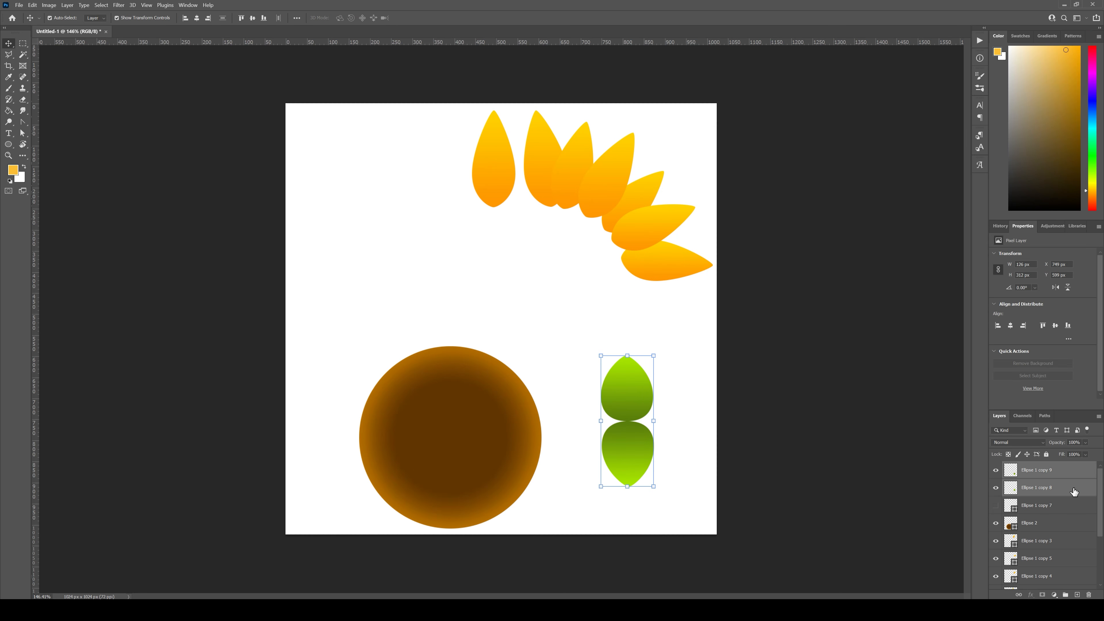
key("ctrl+j")
key("ctrl+t")
left_click_drag(658, 353, 607, 345, "shift")
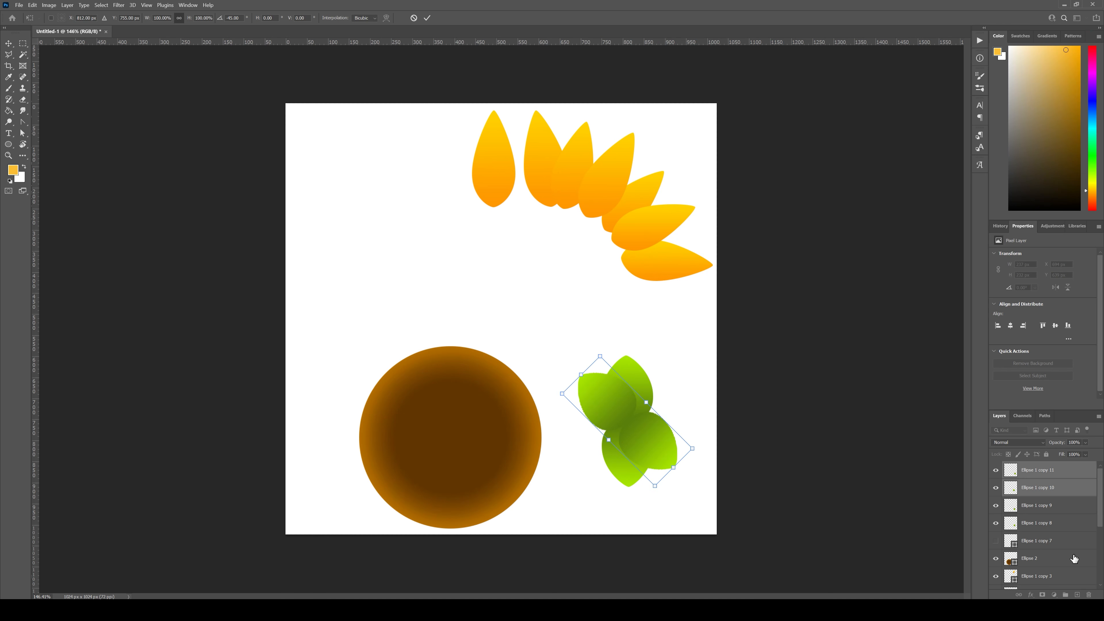
key("Return")
Step: Duplicate the diagonal leaf pair, rotate the copy another -45° to lie horizontally and shrink it to about 85%
key("ctrl+j")
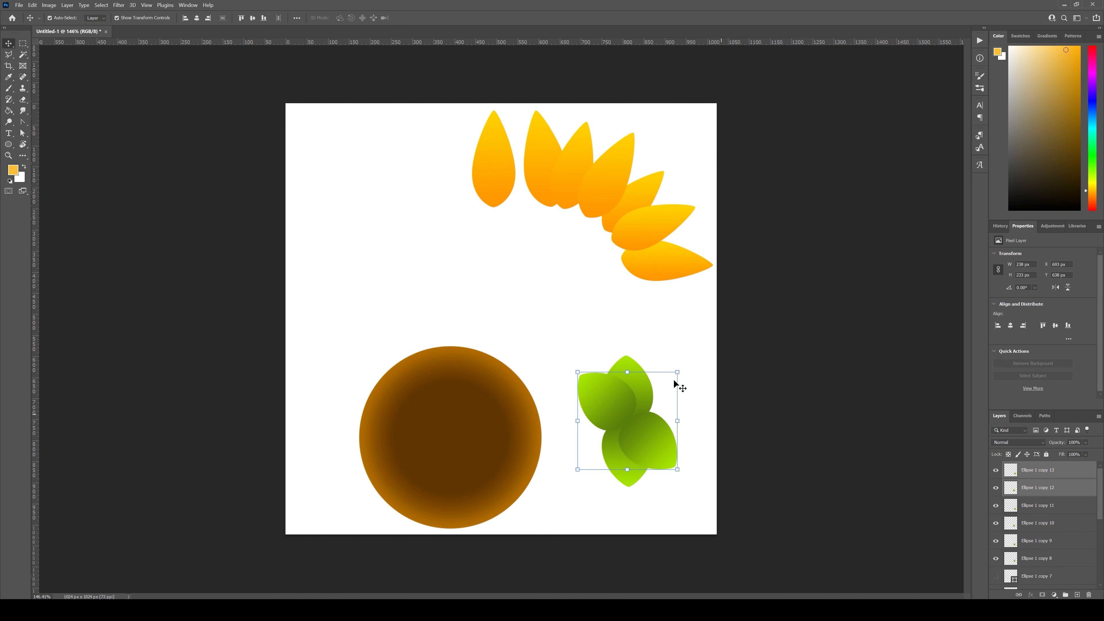
left_click_drag(687, 375, 644, 374, "shift")
left_click_drag(697, 421, 669, 429)
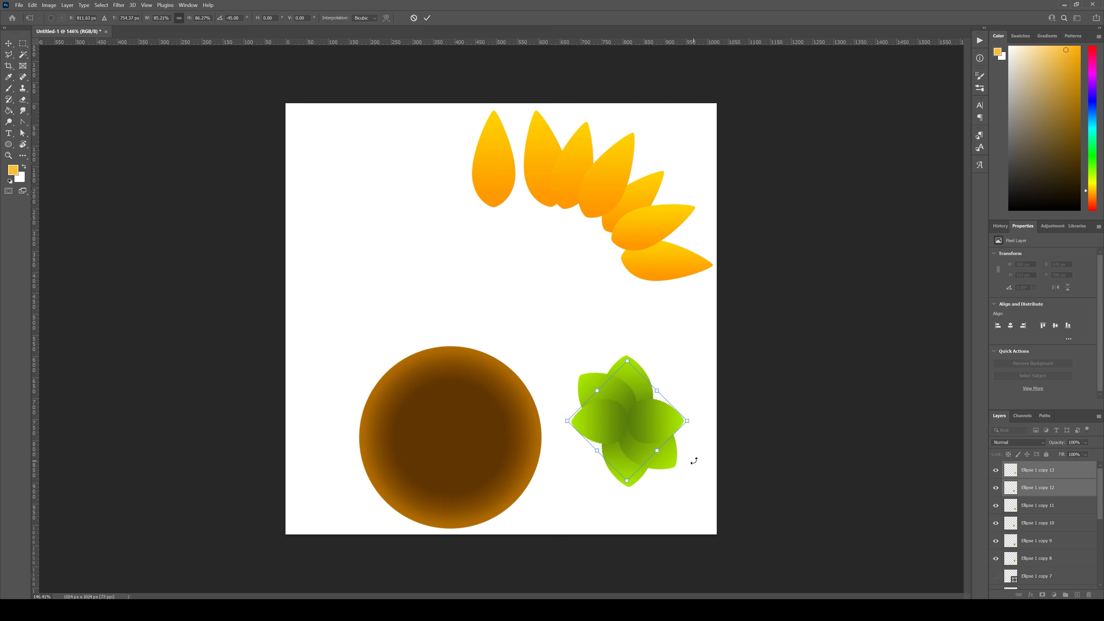
key("Return")
Step: Duplicate the upper-left and lower-right leaves, rotate the copies onto the opposite diagonal and stretch them slightly wider
left_click(662, 462)
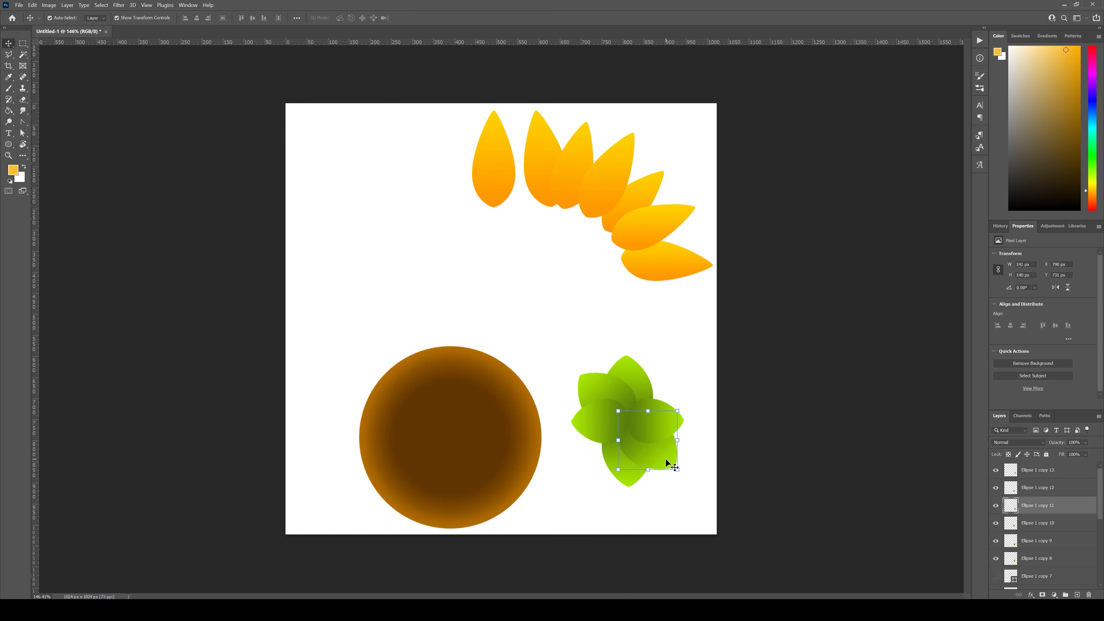
left_click(595, 383, "shift")
key("ctrl+j")
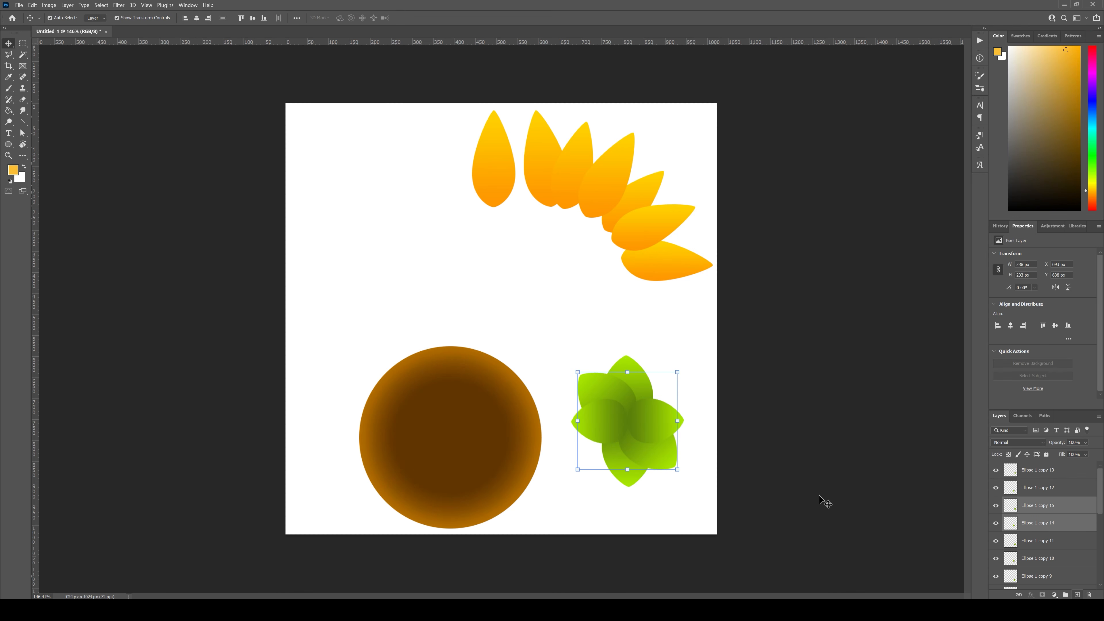
left_click_drag(685, 371, 578, 343)
left_click_drag(687, 386, 691, 385)
left_click_drag(566, 462, 563, 463)
key("Return")
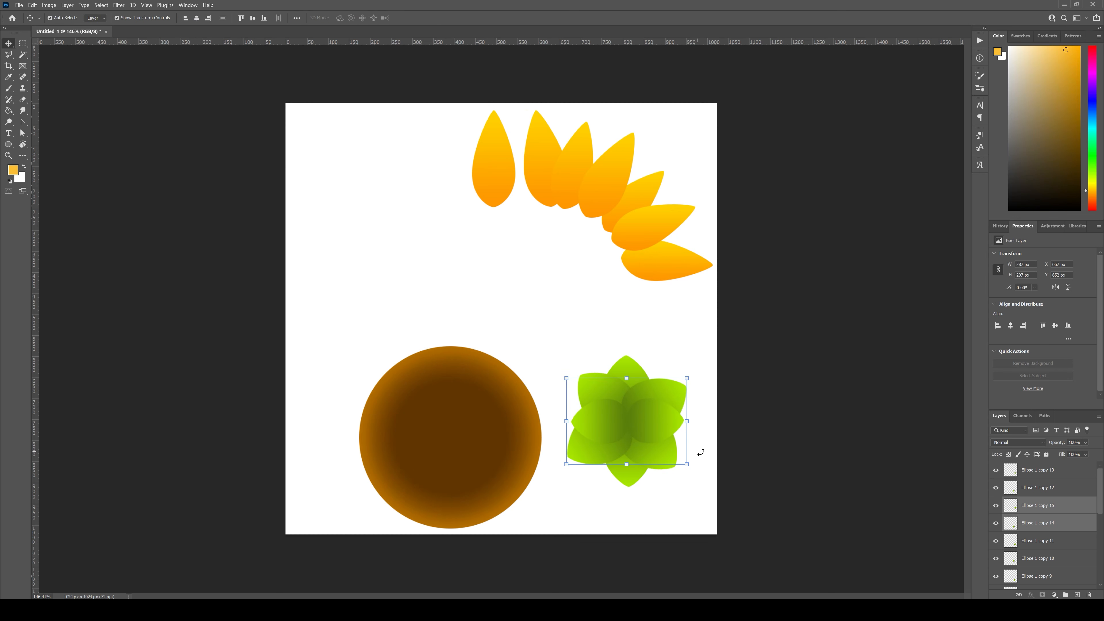
left_click(703, 452)
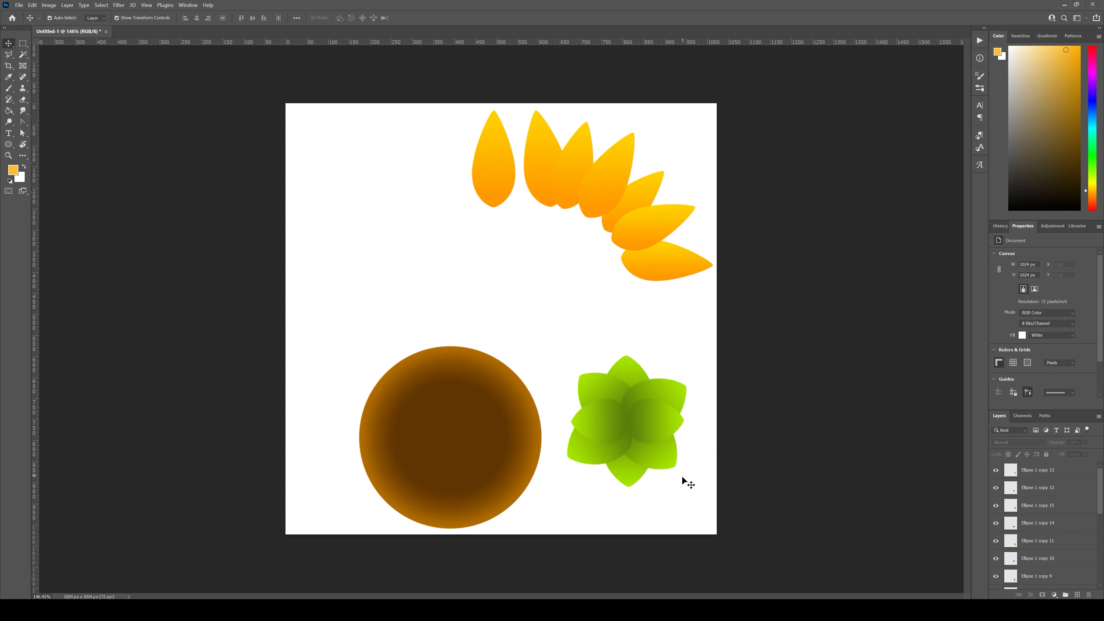
Step: Rotate the upper-left and lower-right leaf pair slightly clockwise and duplicate it
left_click(659, 461)
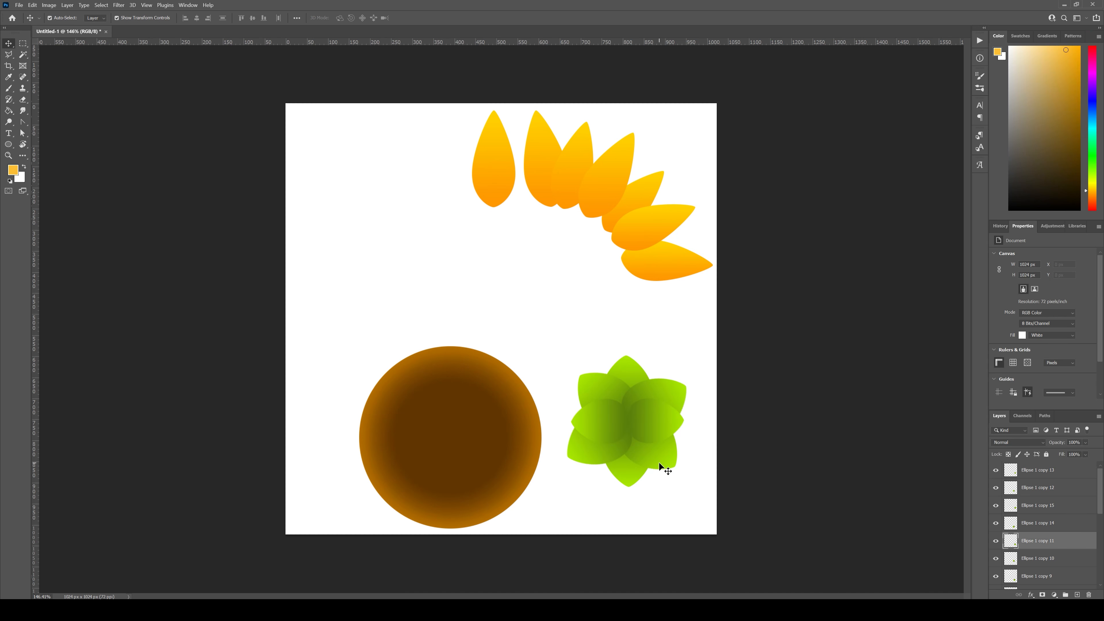
left_click(588, 377, "shift")
left_click_drag(683, 474, 669, 487)
left_click_drag(1071, 561, 1077, 594)
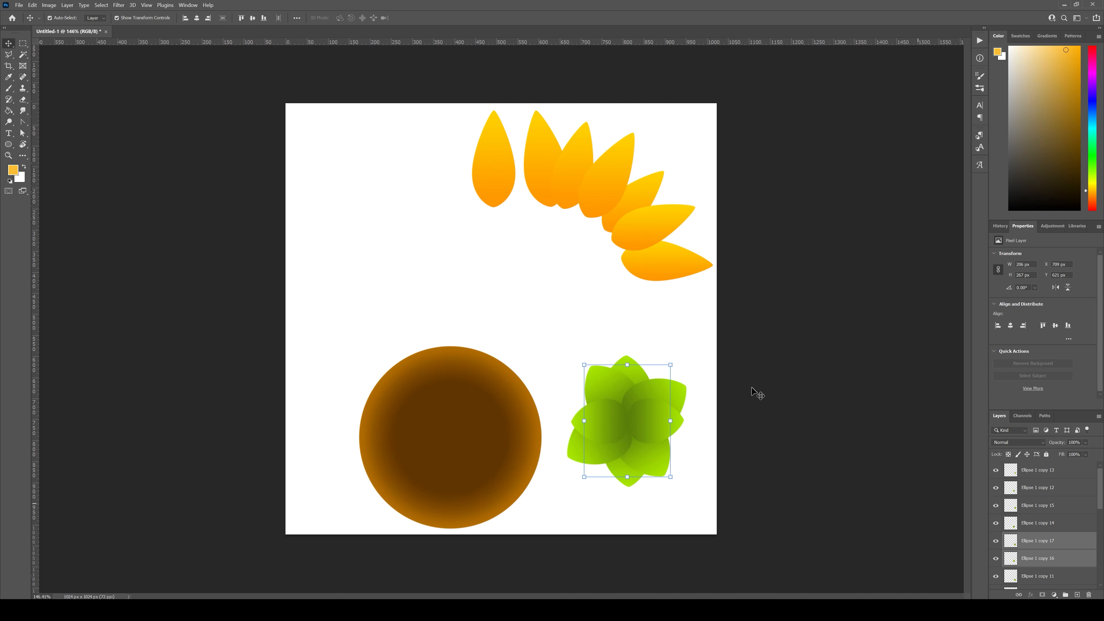
Step: Rotate the duplicated leaf pair about -35° so it fills the gaps between the horizontal and diagonal leaves
key("ctrl+t")
left_click_drag(678, 363, 631, 352)
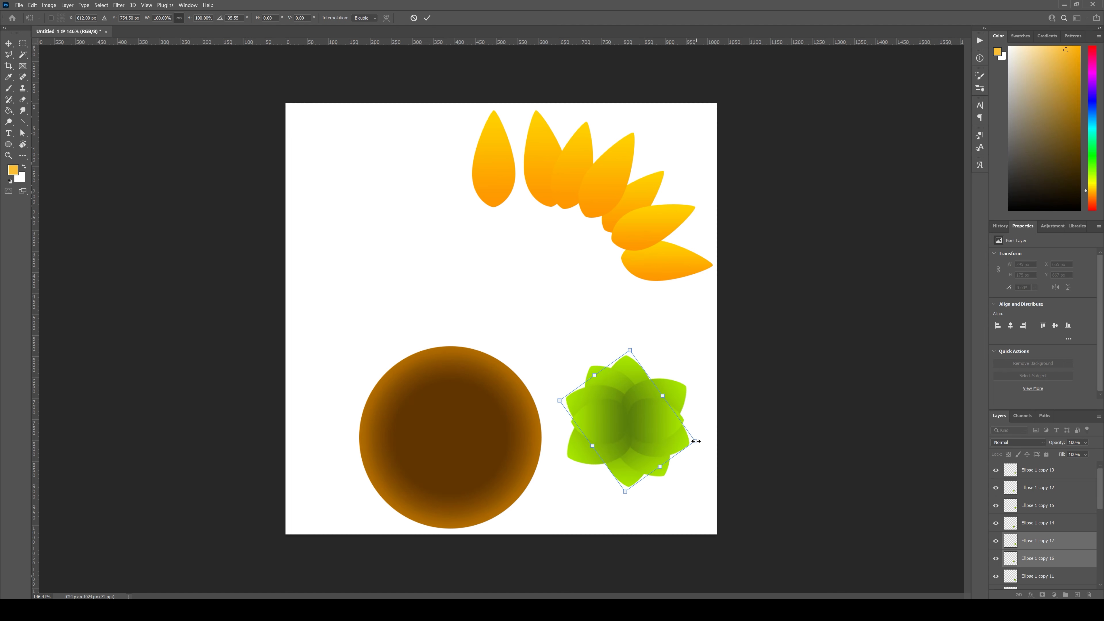
mouse_move(697, 437)
left_mouse_down()
mouse_move(664, 440)
mouse_move(708, 444)
left_mouse_up()
left_click(697, 489)
left_click(697, 489)
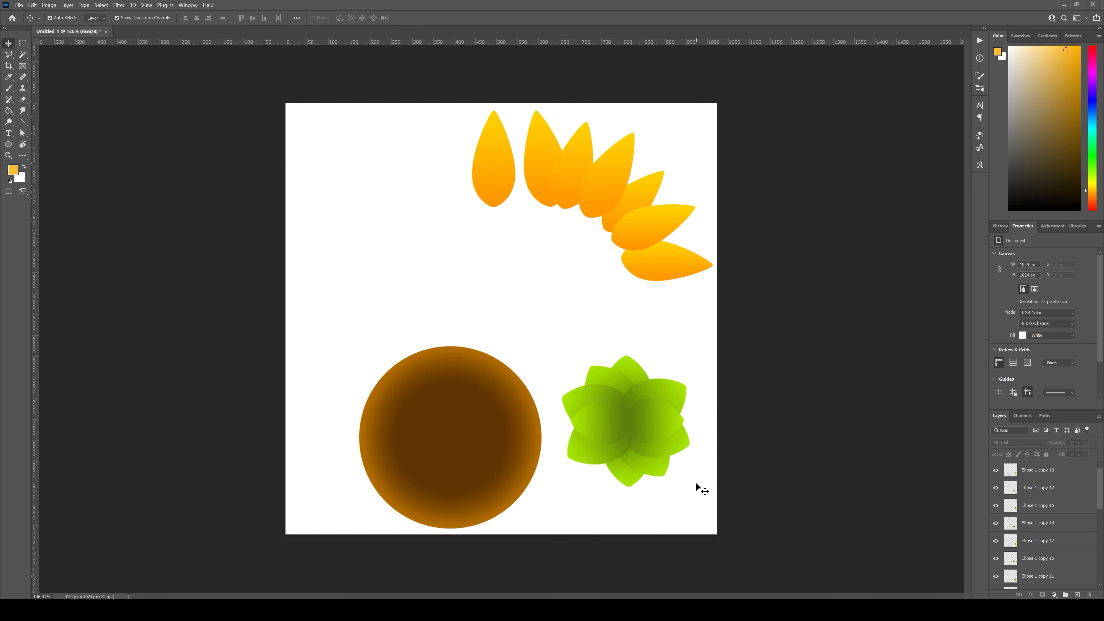
Step: Duplicate the right-hand horizontal leaf, rotate the copy to point up and place it just right of the rosette's top leaf
left_click(656, 413)
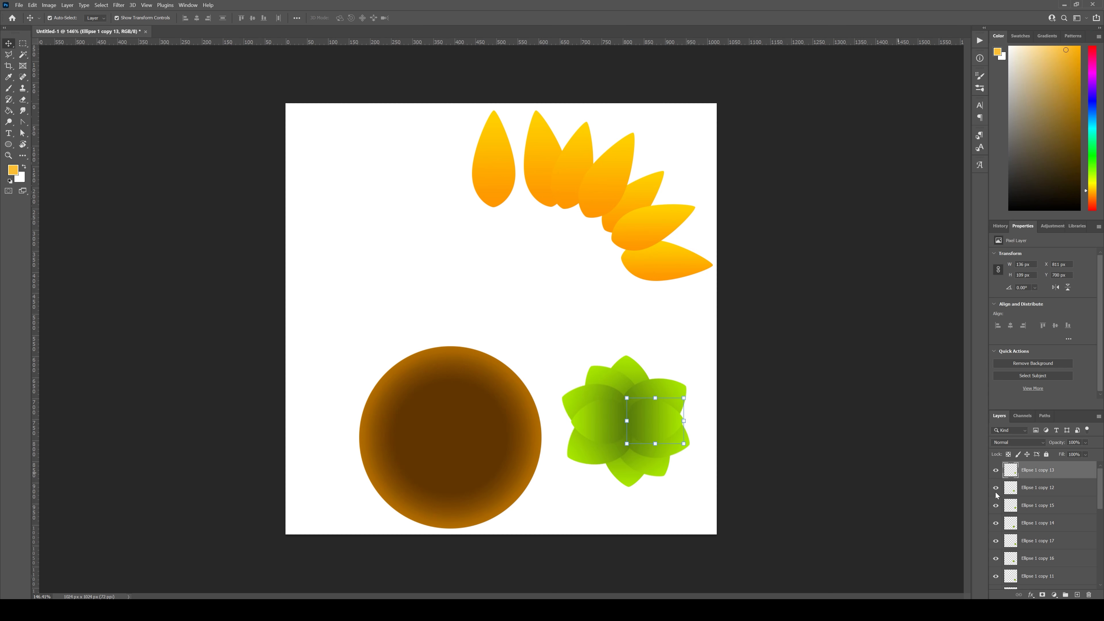
key("ctrl+j")
key("ctrl+t")
left_click_drag(692, 390, 623, 361)
mouse_move(657, 439)
left_mouse_down()
mouse_move(642, 407)
mouse_move(677, 441)
mouse_move(667, 446)
left_mouse_up()
left_click_drag(631, 389, 635, 393)
key("Return")
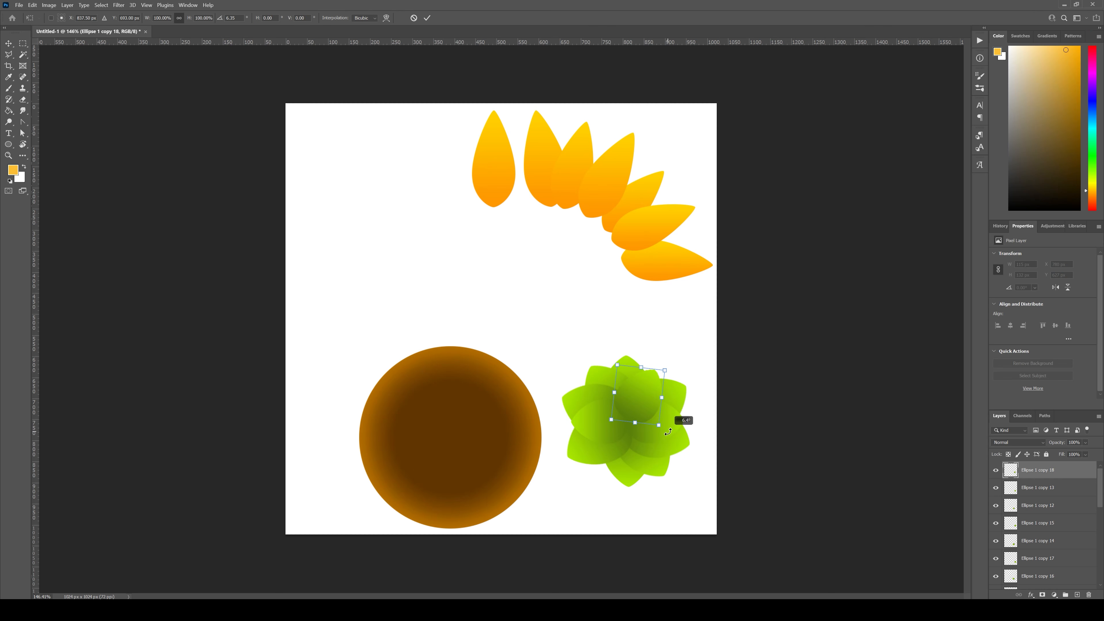
left_click(693, 483)
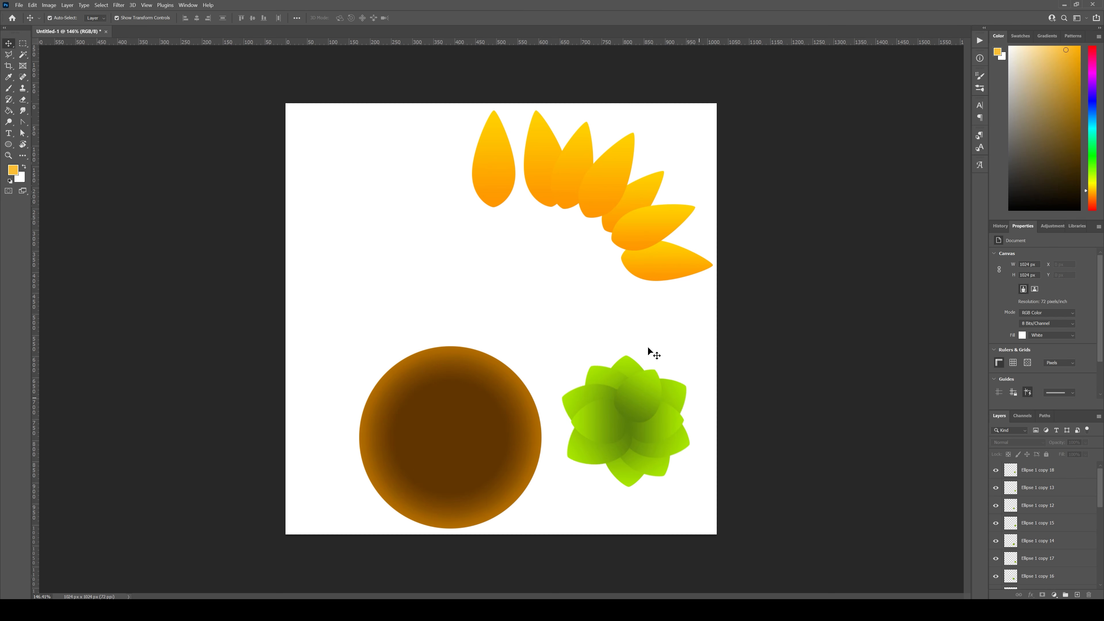
Step: Move the green leaf rosette slightly down on the canvas
left_click_drag(701, 496, 679, 396)
left_click(696, 520)
left_click(682, 477)
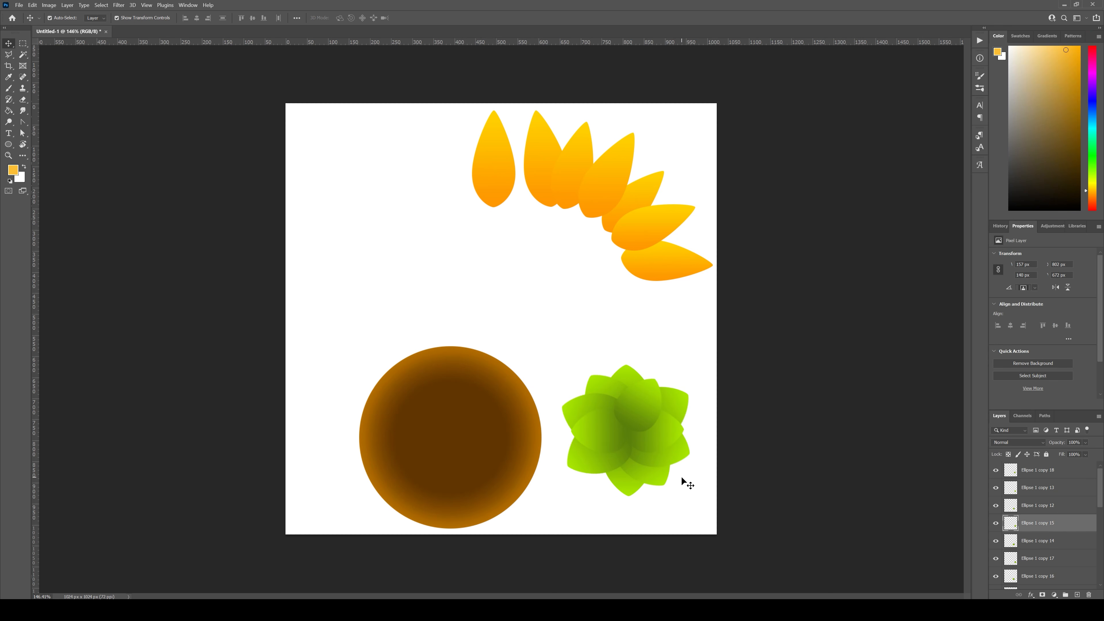
left_click(644, 397)
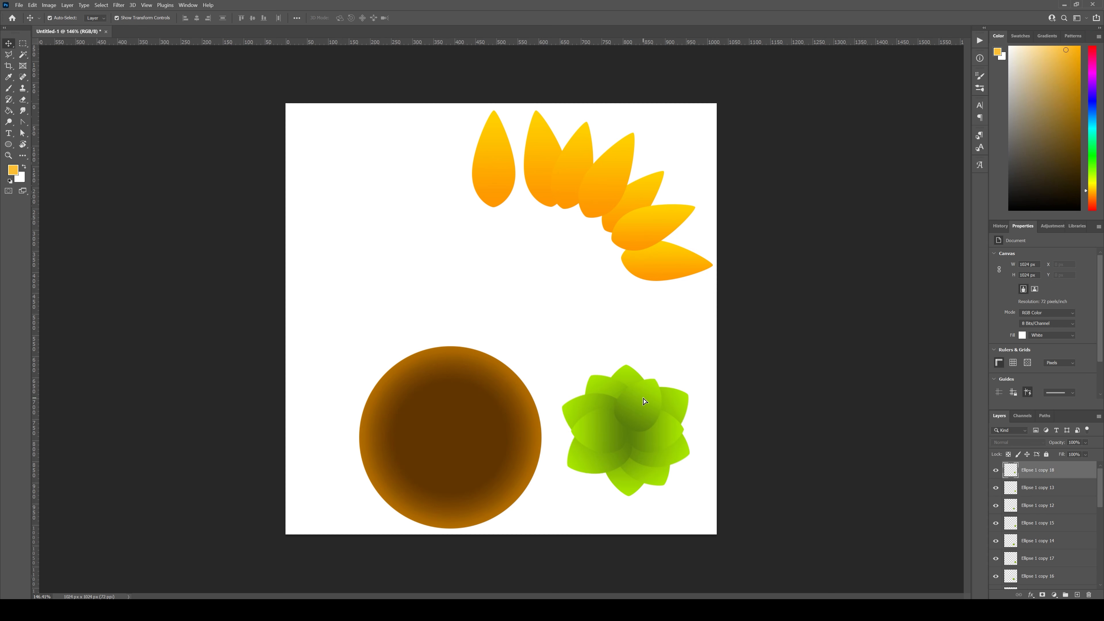
left_click(685, 499)
Step: Rotate the rosette's bottom leaf about 11° clockwise
left_click(632, 487)
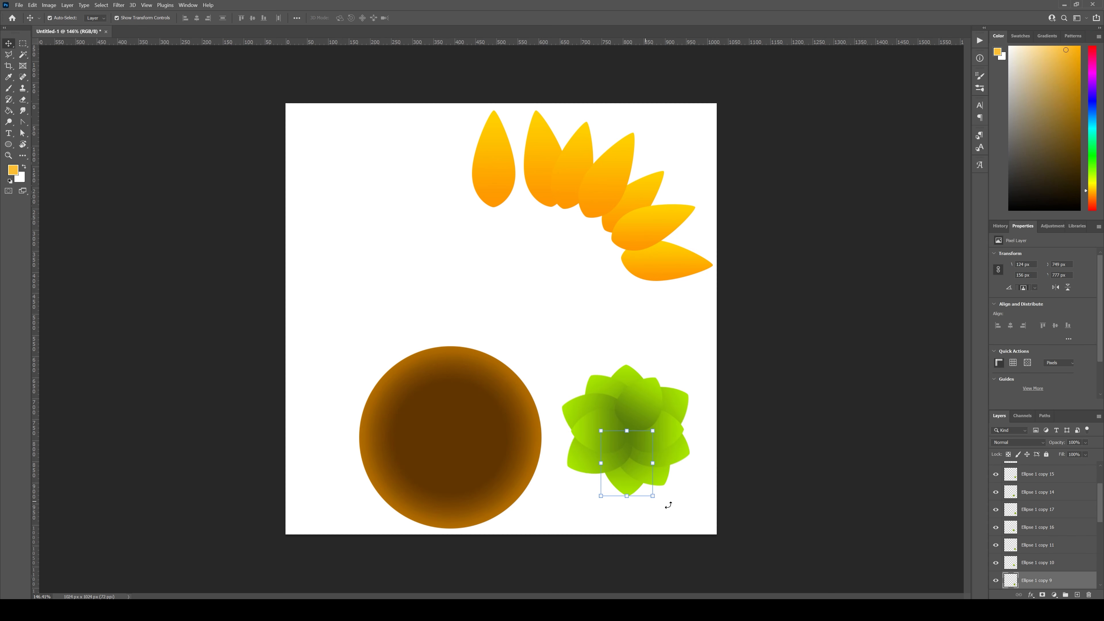
left_click_drag(658, 500, 648, 501)
key("Return")
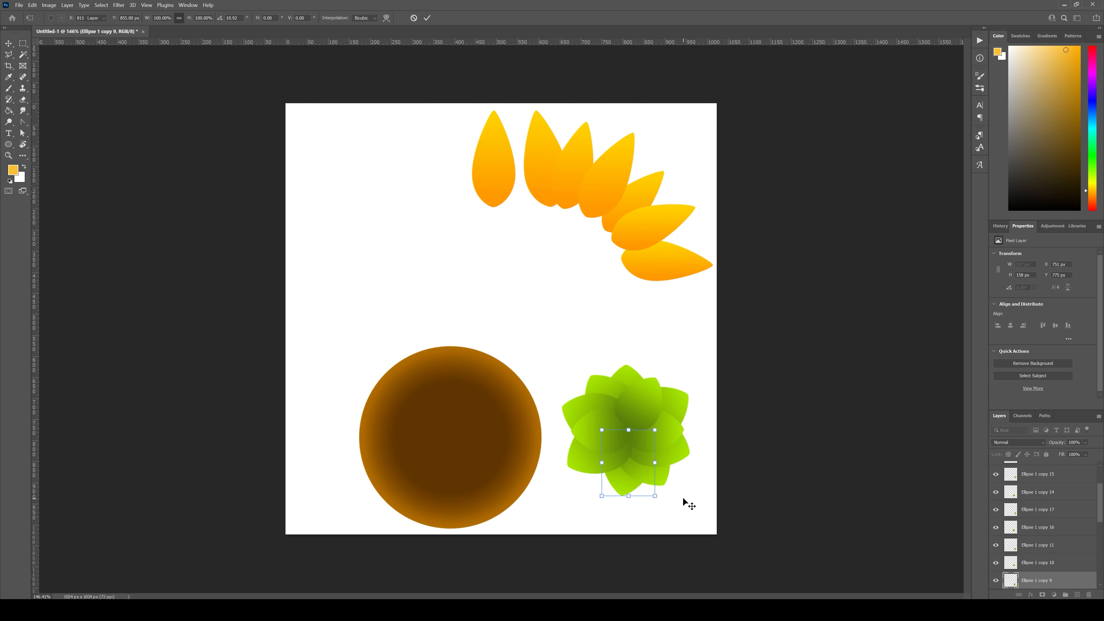
left_click(672, 503)
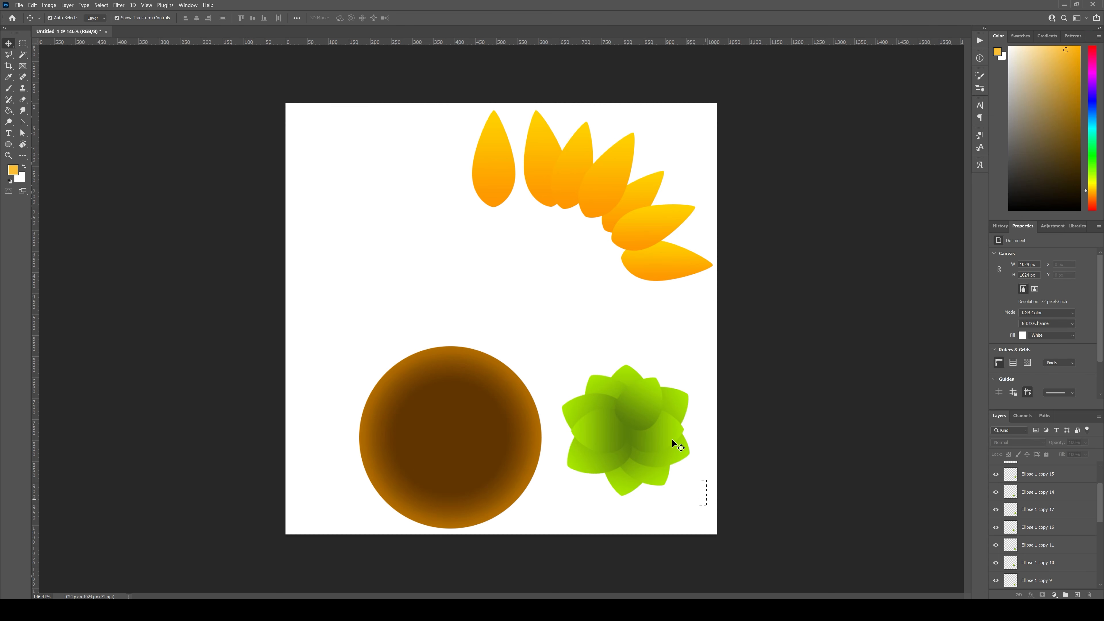
Step: Select all the rosette's leaves, enlarge them together to about 129% and fit them inside the canvas beside the brown circle
left_click_drag(672, 438, 573, 361)
left_click_drag(690, 496, 728, 534)
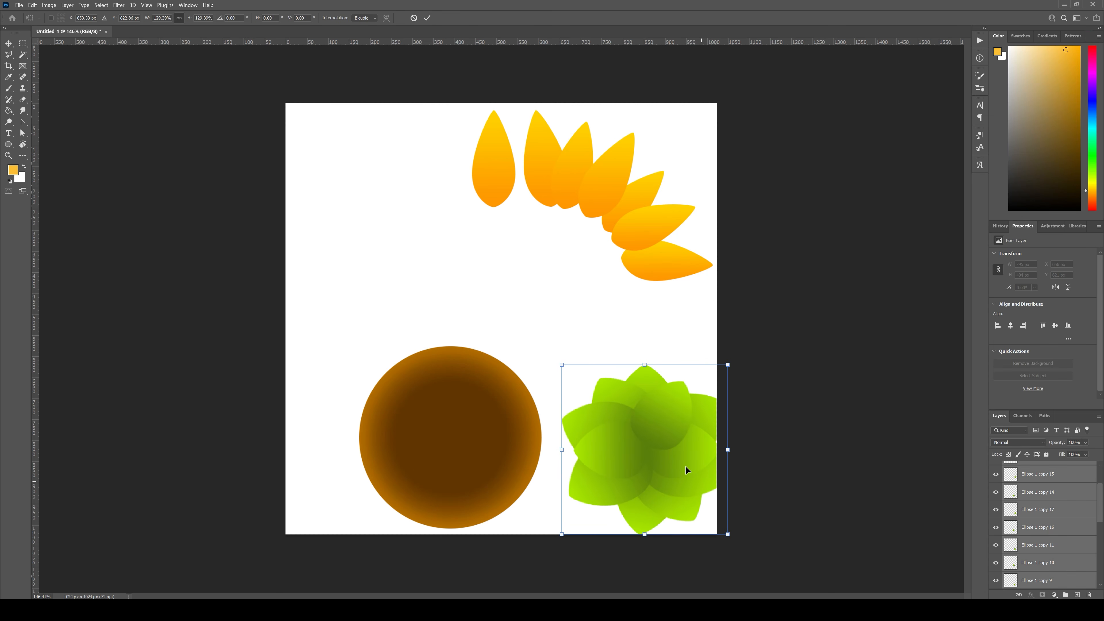
left_click_drag(685, 466, 666, 453)
key("Return")
left_click(667, 329)
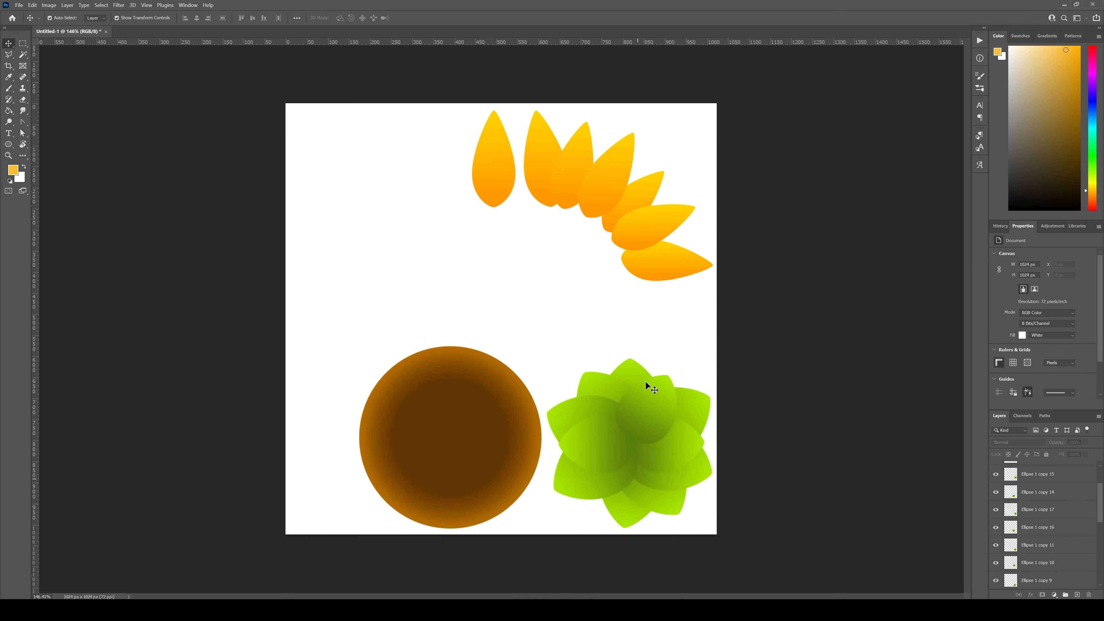
Step: Add a new layer above the leaves and make a full-height rectangular selection about 157 px wide along the canvas's left edge
scroll(1095, 568, "up", 1)
scroll(1095, 565, "up", 2)
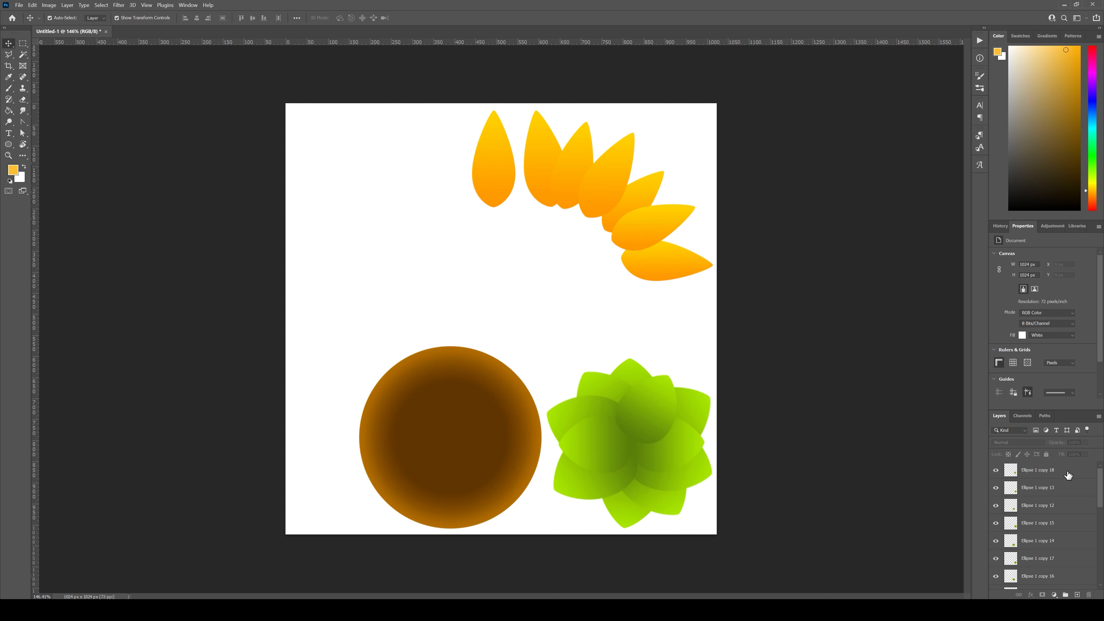
left_click(1067, 470)
left_click(1077, 594)
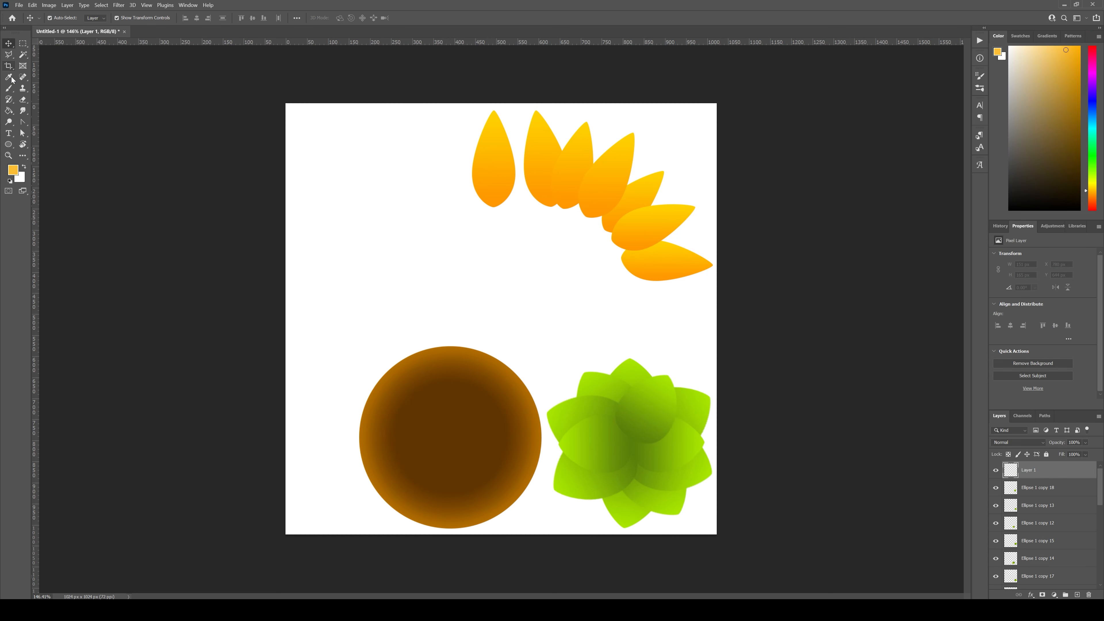
left_click(24, 43)
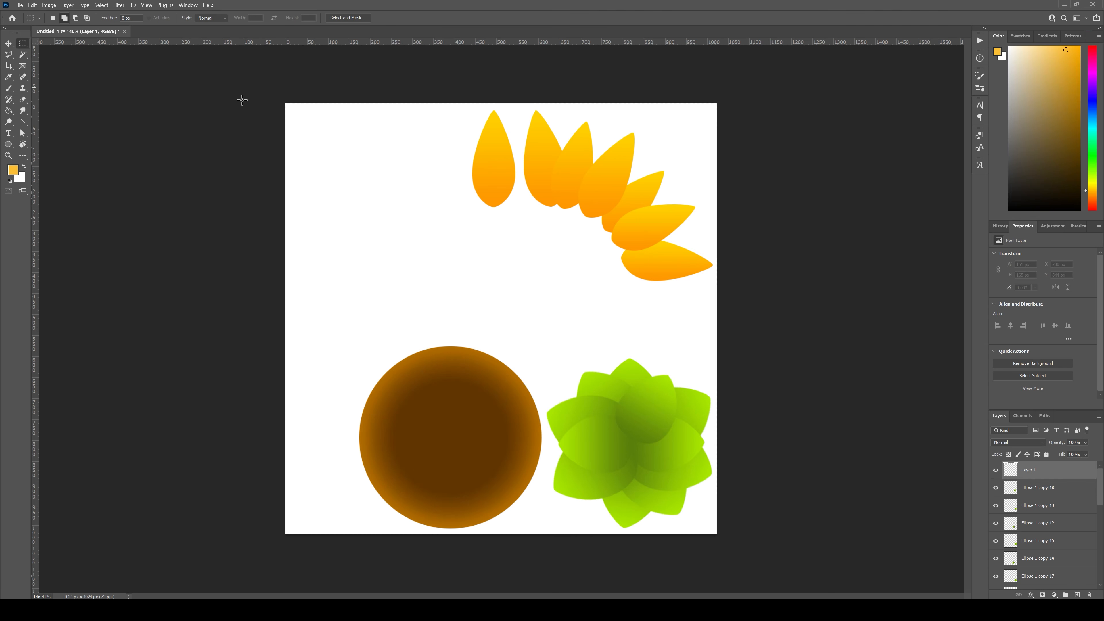
left_click_drag(286, 103, 351, 578)
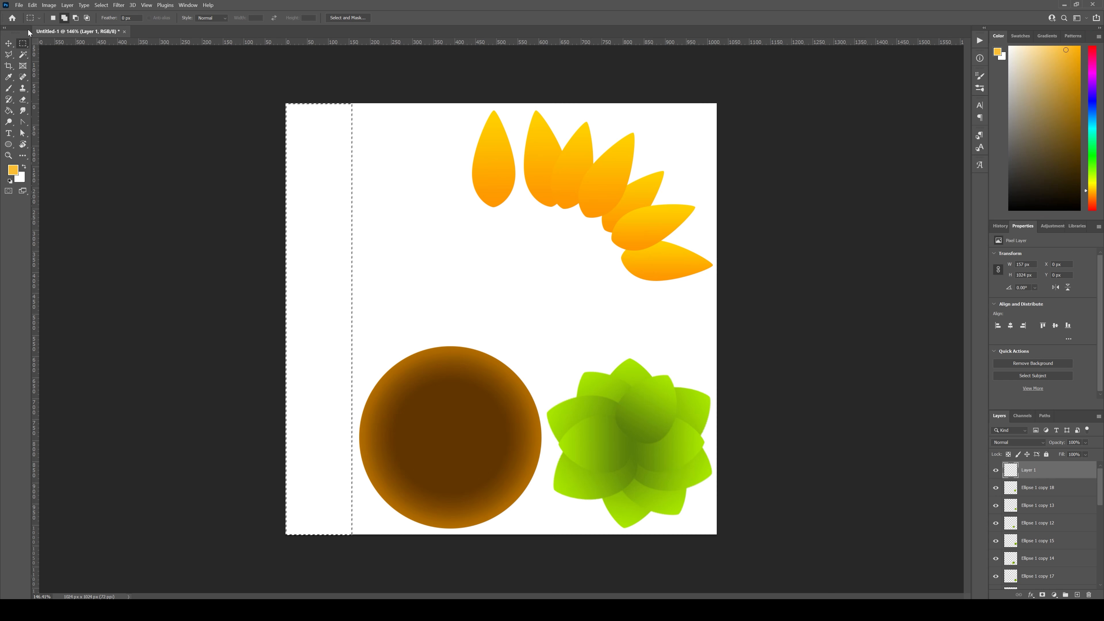
Step: Fill the selected strip with a vertical green linear gradient, lighter at the top and darker at the bottom
left_click(9, 111)
right_click(11, 113)
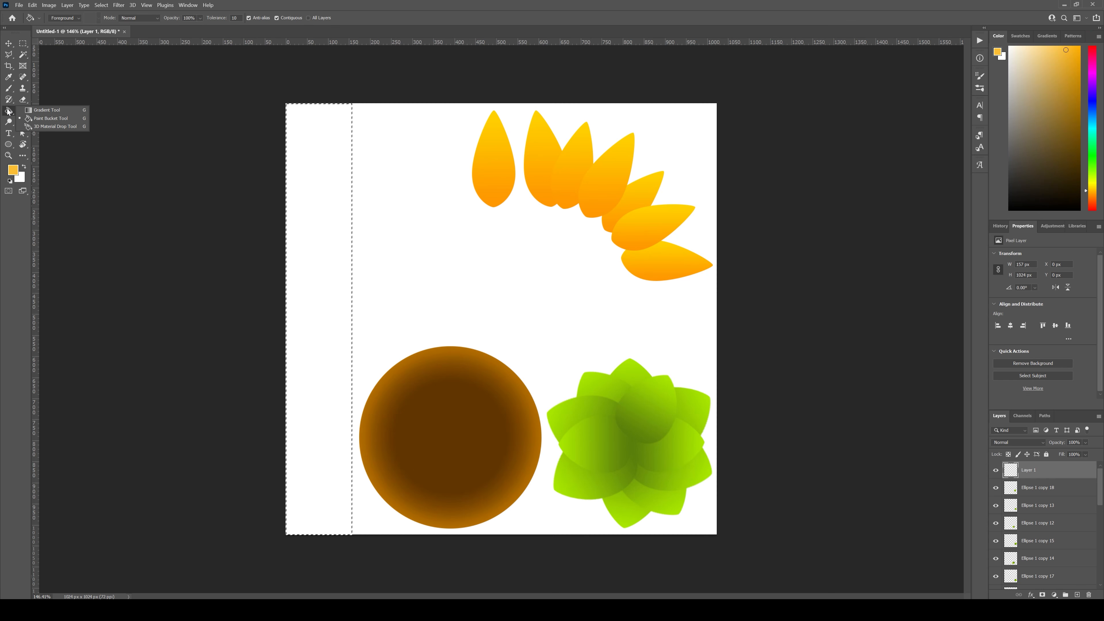
left_click(38, 112)
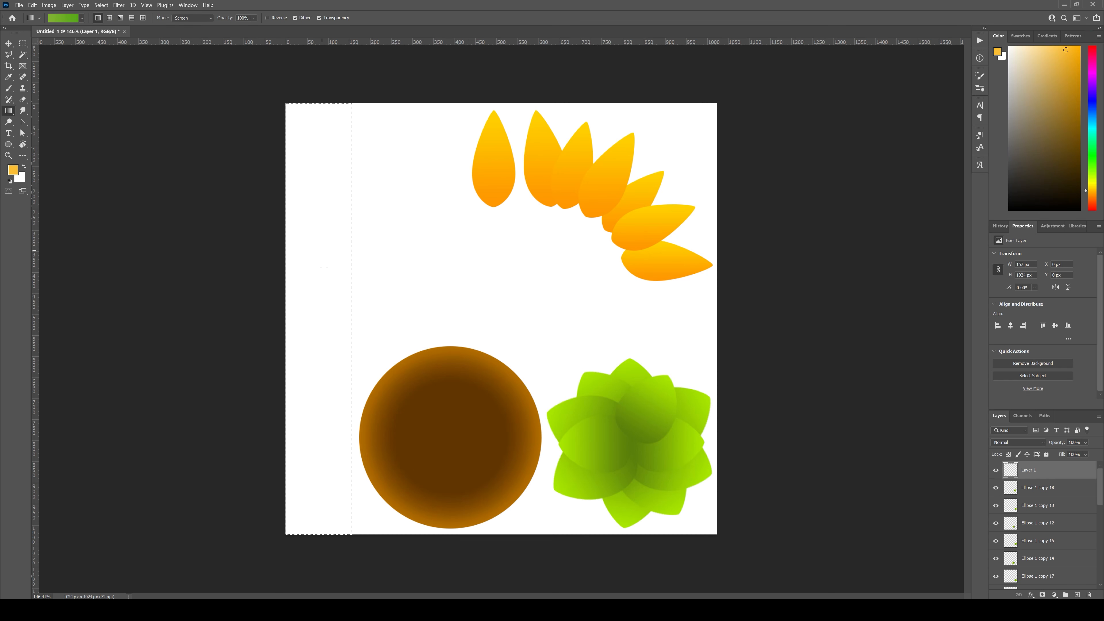
left_click_drag(317, 352, 317, 352)
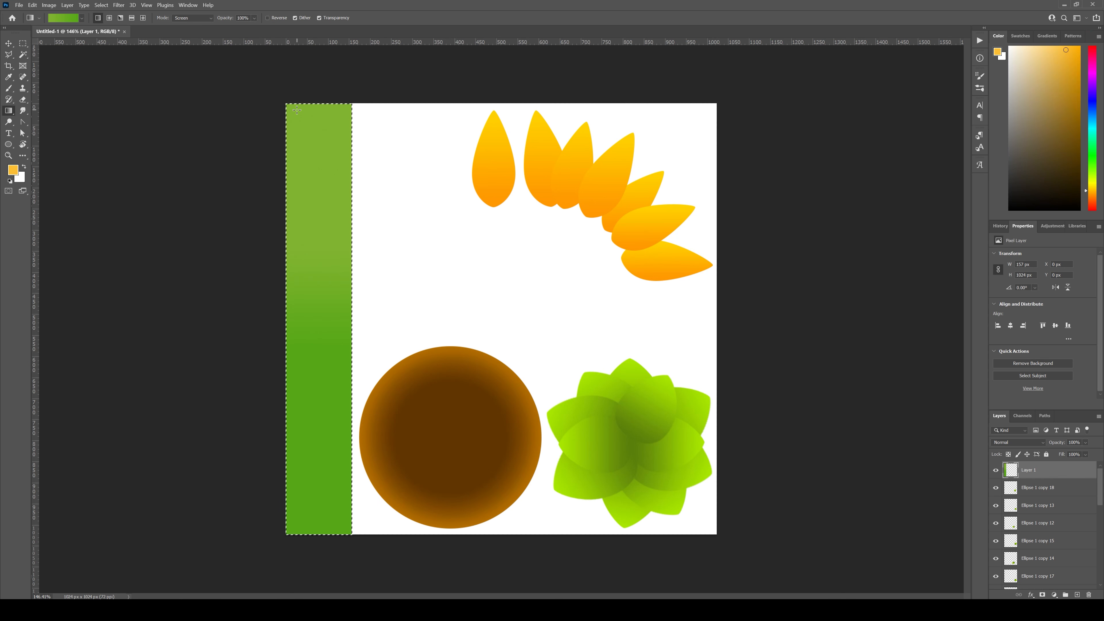
Step: Deselect the green strip and clear the layer selection
key("ctrl+d")
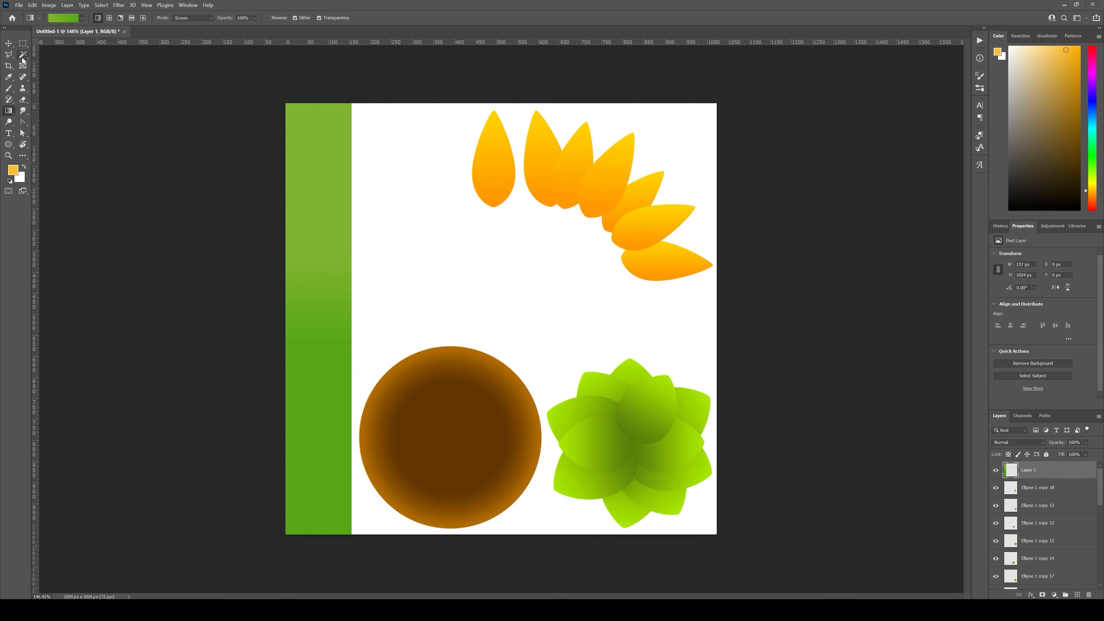
left_click(8, 43)
left_click(397, 205)
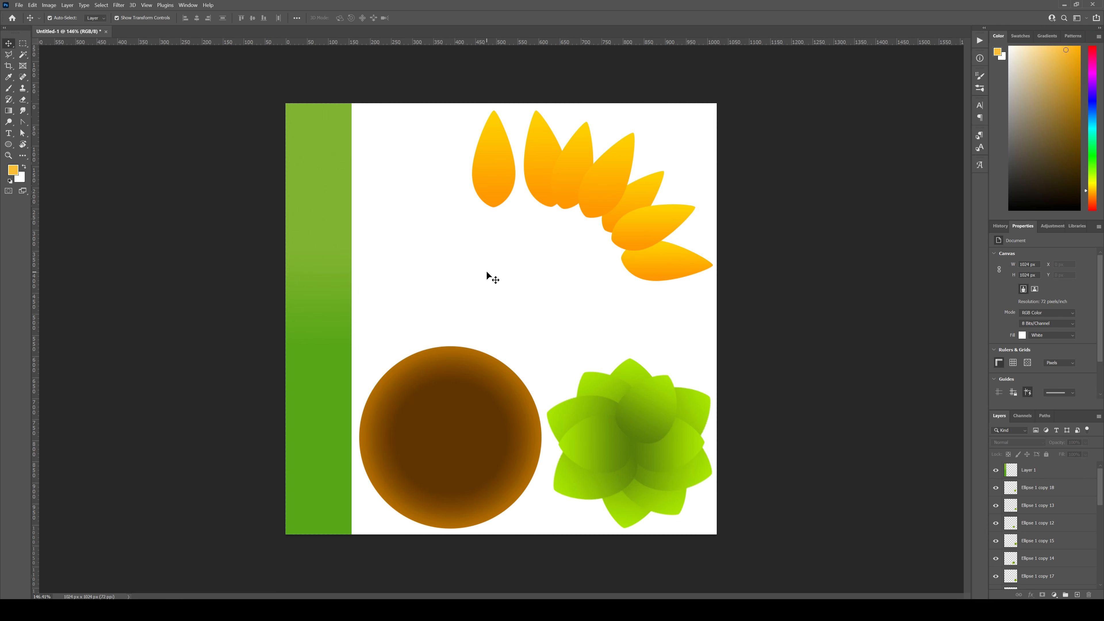
left_click_drag(504, 182, 578, 291)
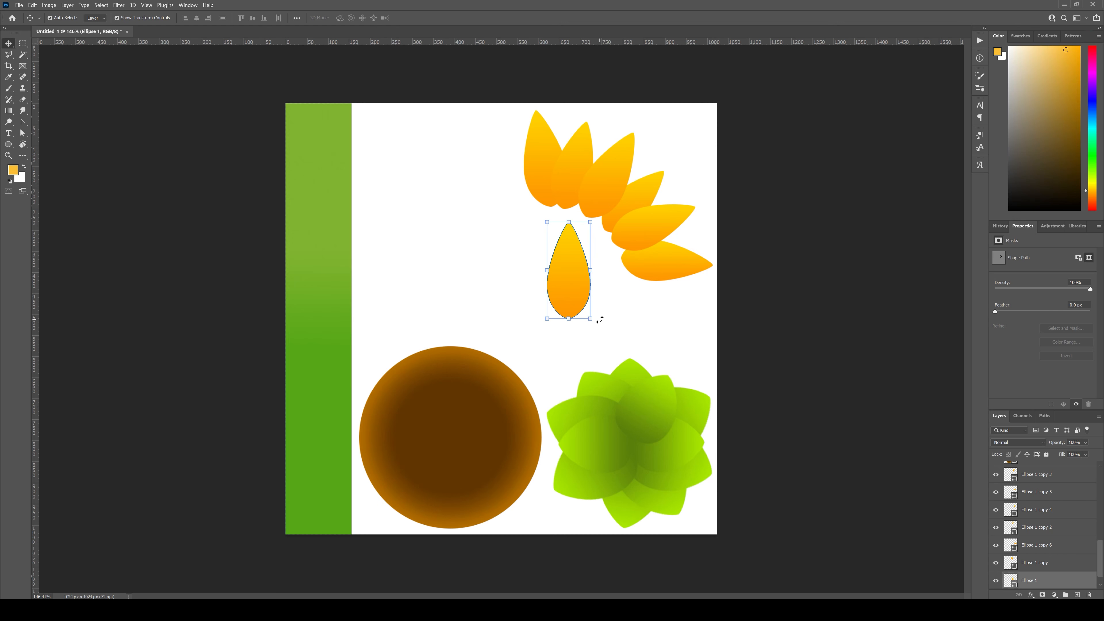
left_click_drag(579, 286, 521, 327)
key("ctrl+t")
left_click_drag(618, 313, 689, 327)
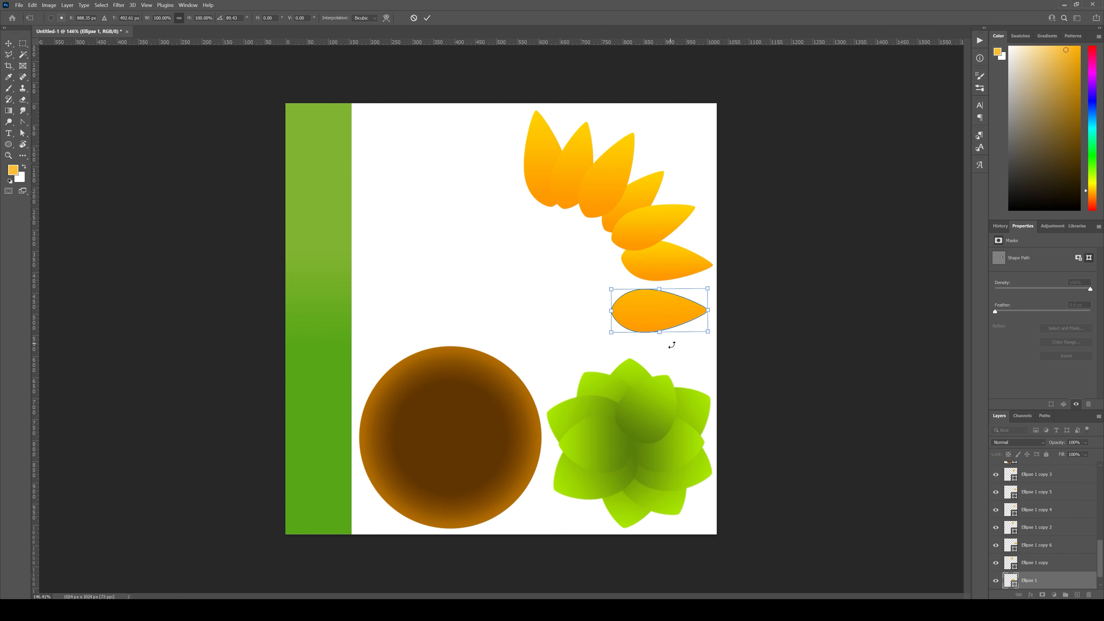
key("Return")
left_click(762, 339)
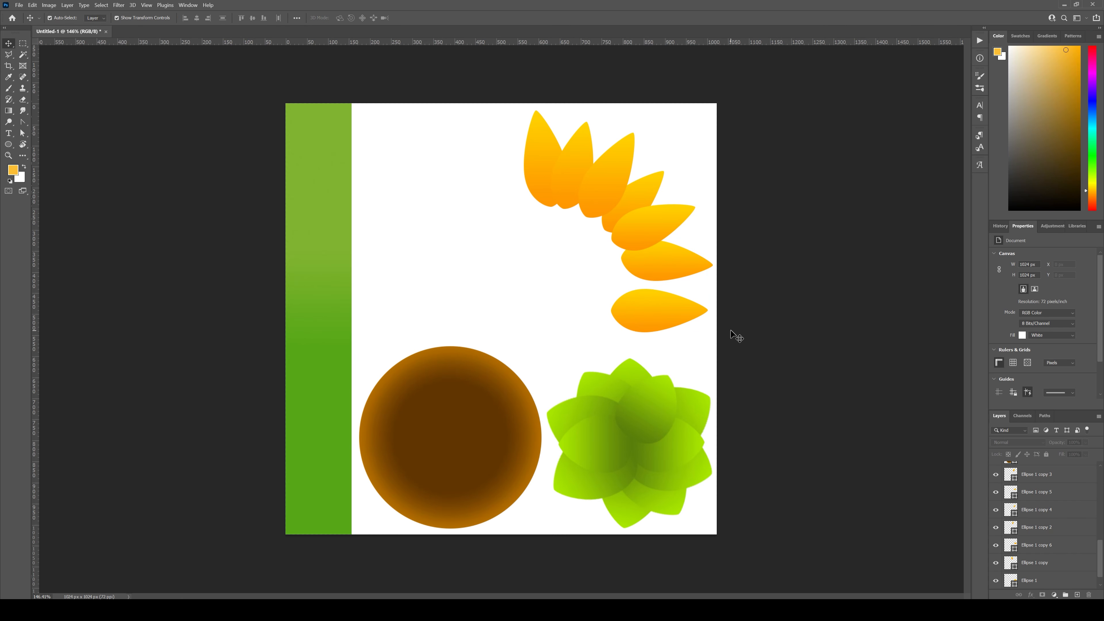
key("ctrl+z")
key("ctrl+z")
Step: Duplicate the upright petal's layer, hide the original Ellipse 1 layer and rasterize the copy
left_click(496, 185, "ctrl")
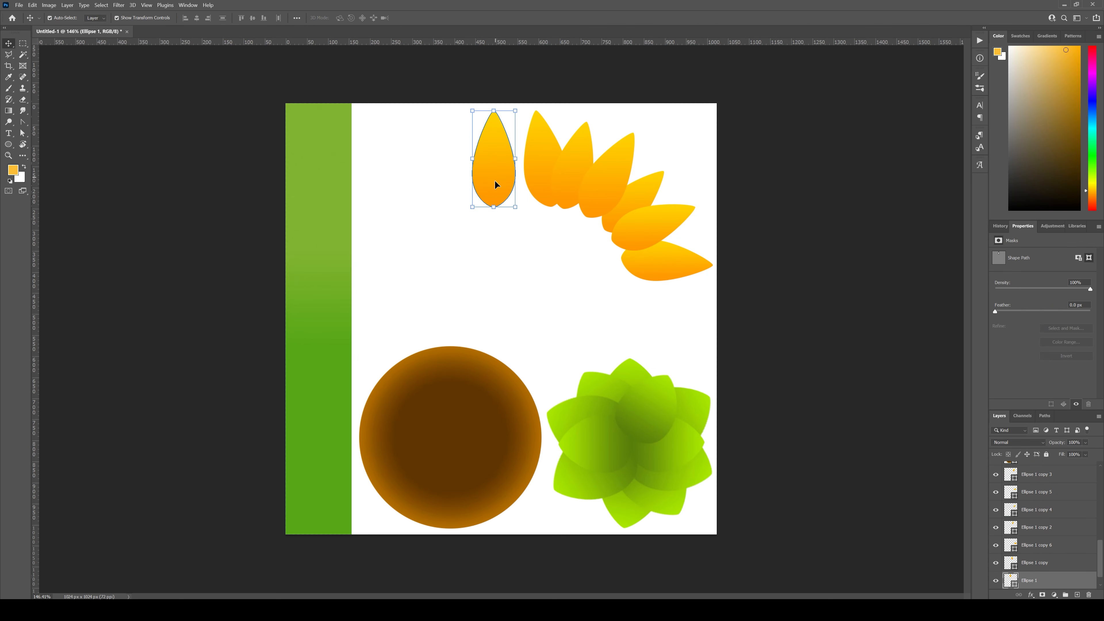
key("ctrl+j")
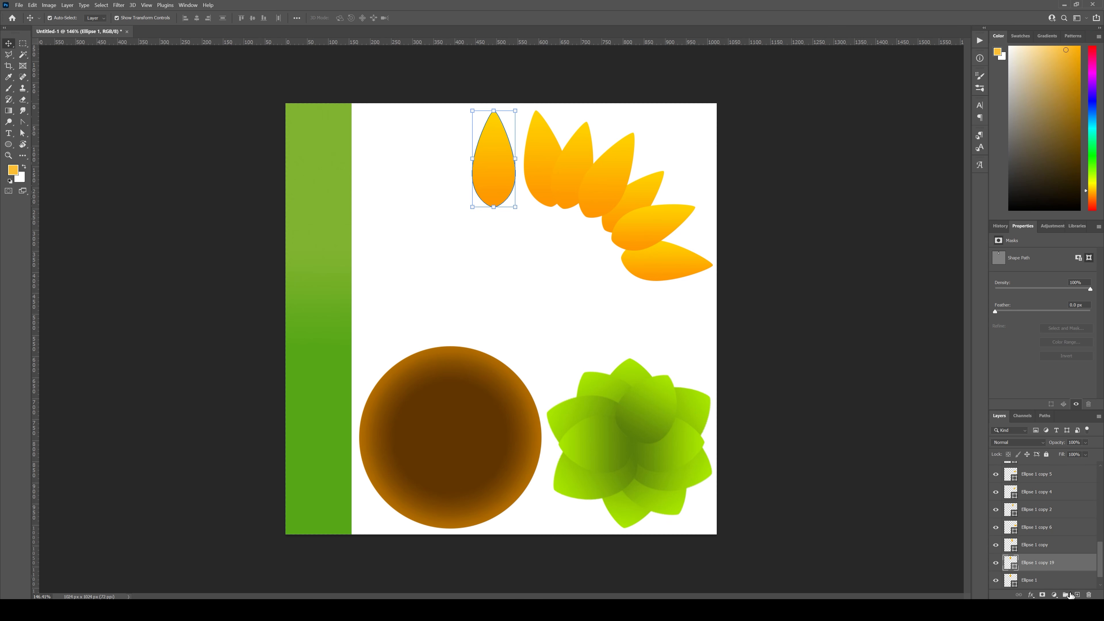
left_click(996, 580)
right_click(1038, 566)
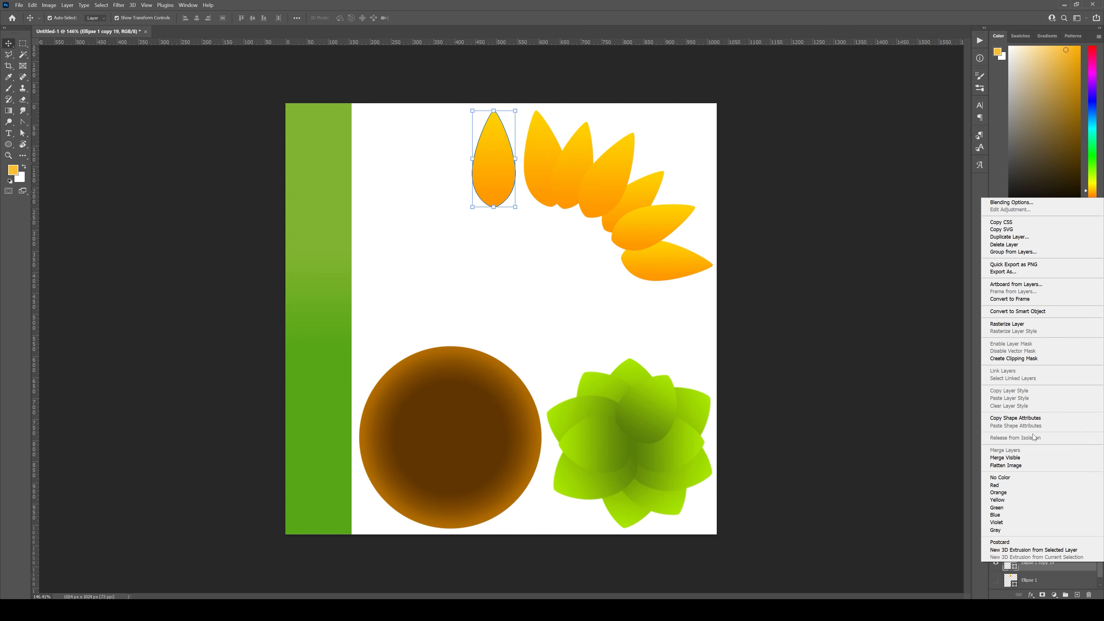
left_click(1008, 324)
Step: Rotate the rasterized petal copy 90° clockwise and place it beneath the petal fan near the canvas's right edge
left_click_drag(496, 183, 595, 340)
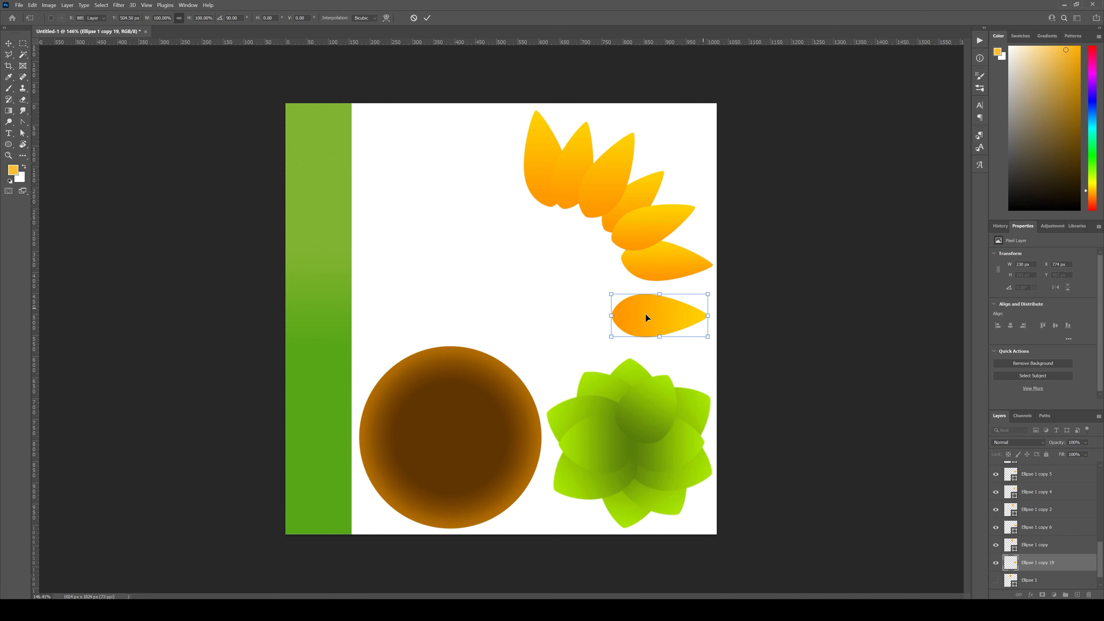
key("Return")
left_click_drag(657, 324, 659, 323)
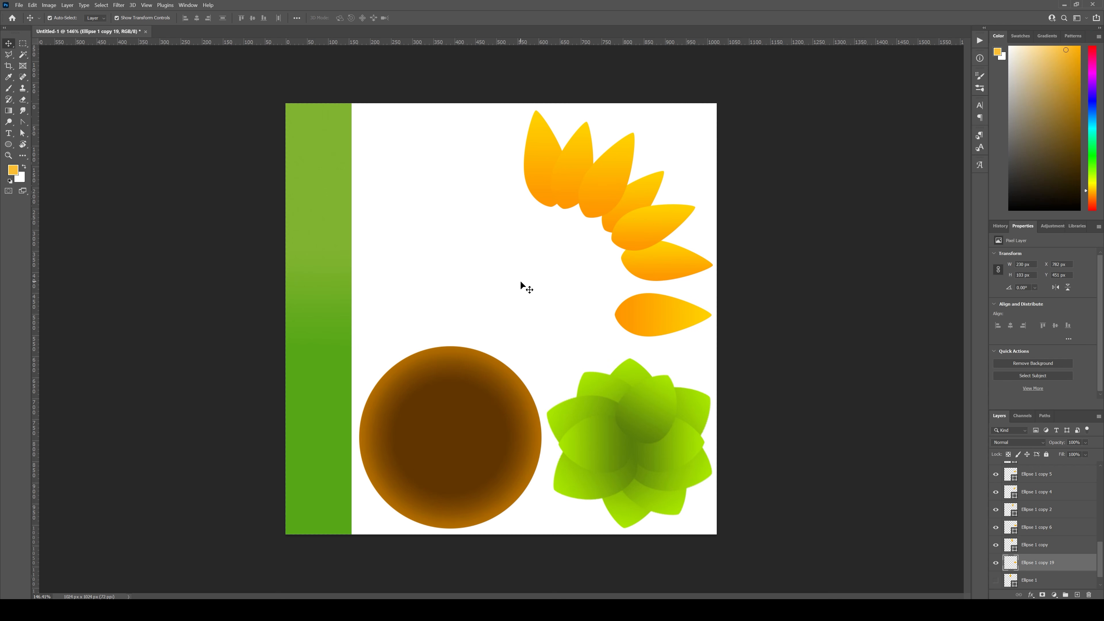
left_click(521, 282)
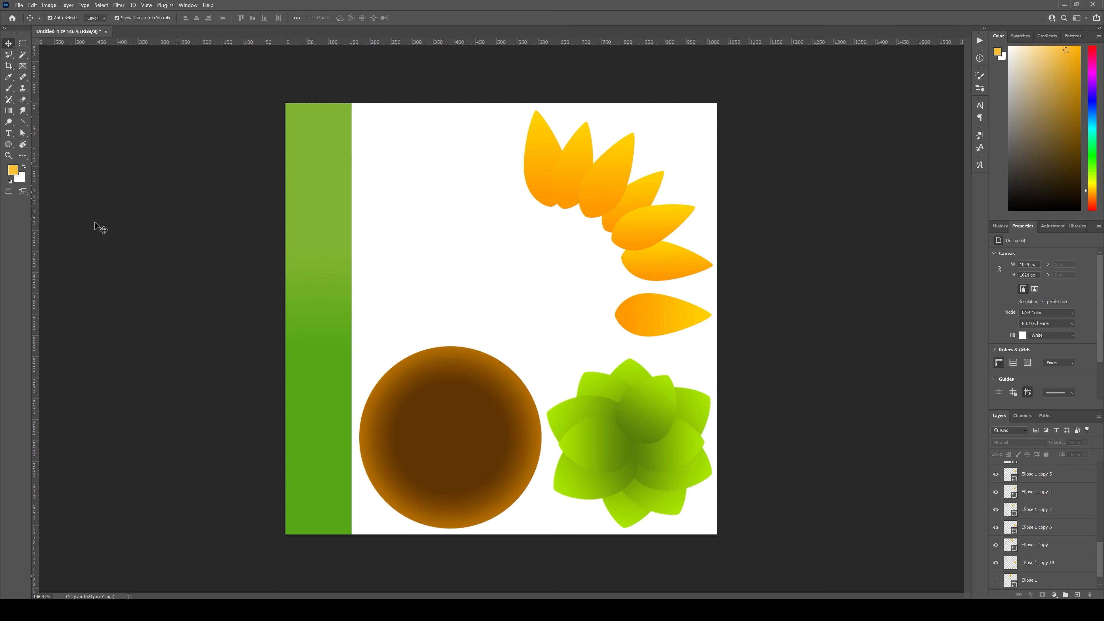
Step: Draw an upright ellipse about 300 × 410 px in the empty area between the green strip and the petals
left_click(9, 145)
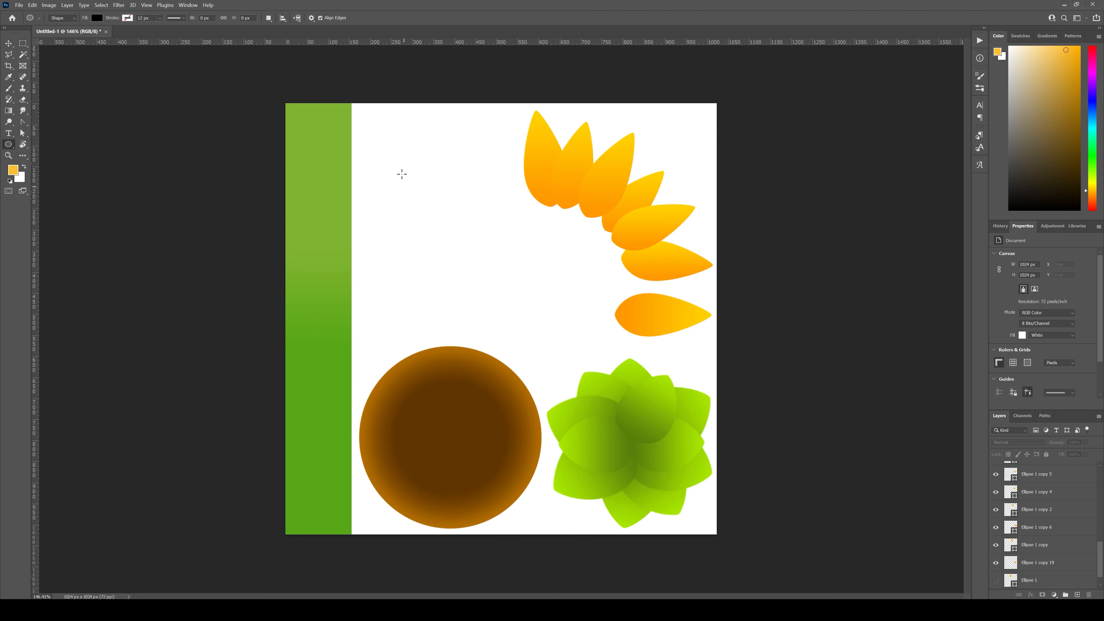
left_click_drag(402, 156, 528, 329)
key("v")
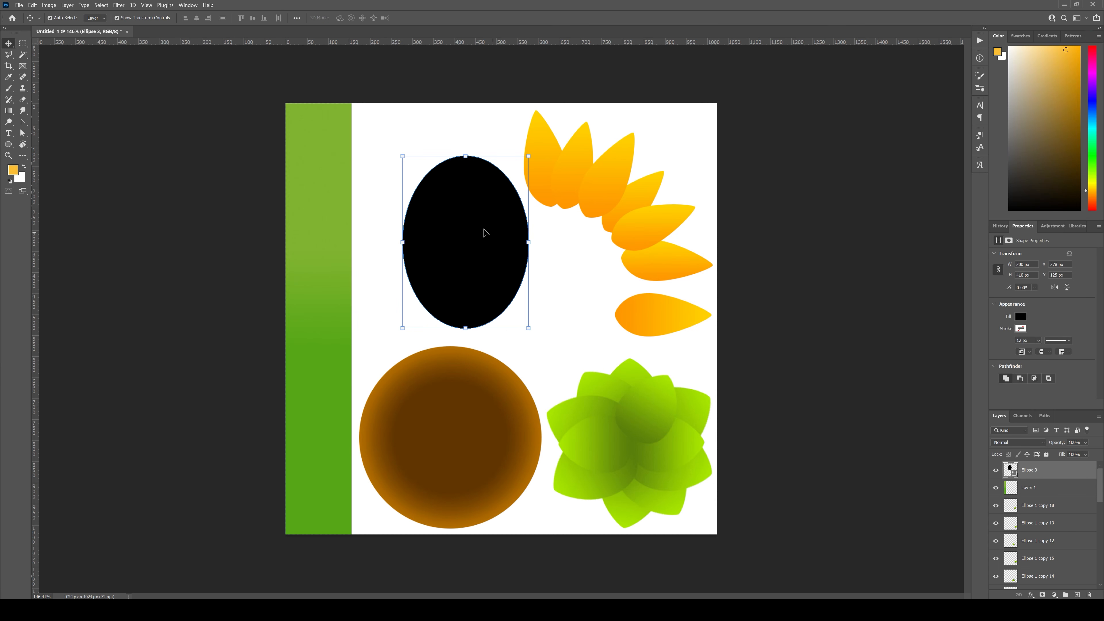
left_click_drag(486, 232, 458, 218)
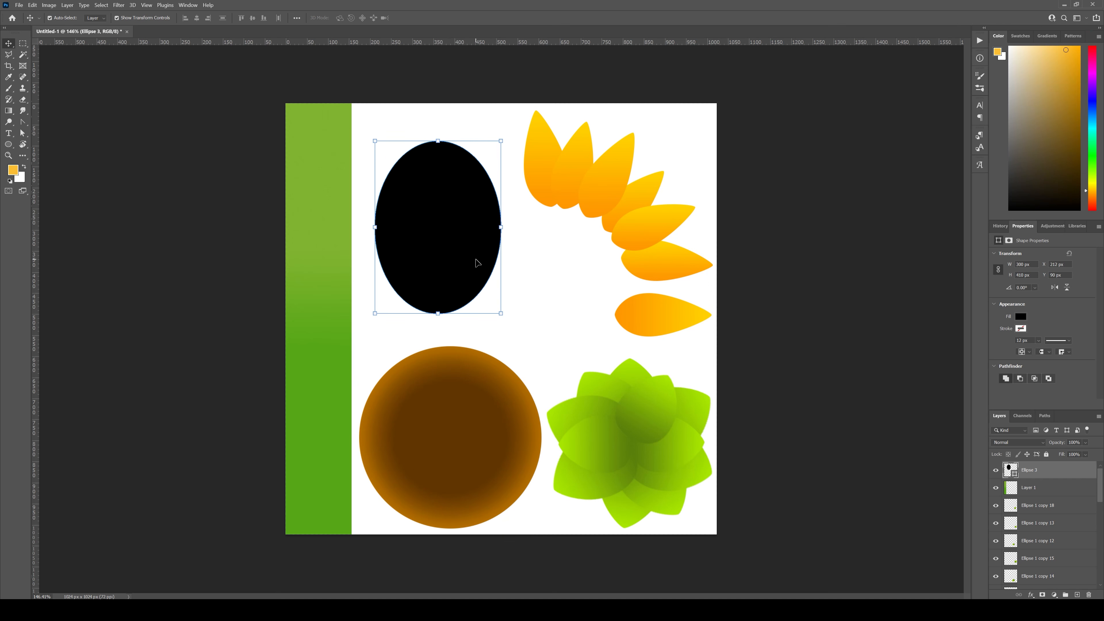
Step: Fill the new ellipse with the green linear gradient at 90° and shift it slightly upward
left_click(9, 144)
left_click(97, 18)
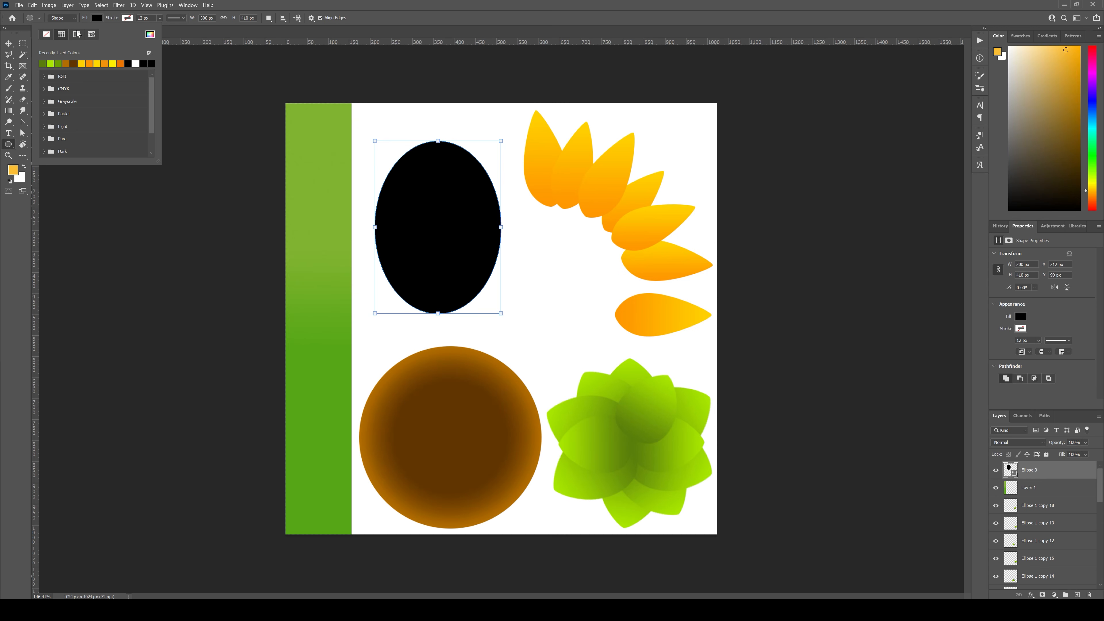
left_click(77, 34)
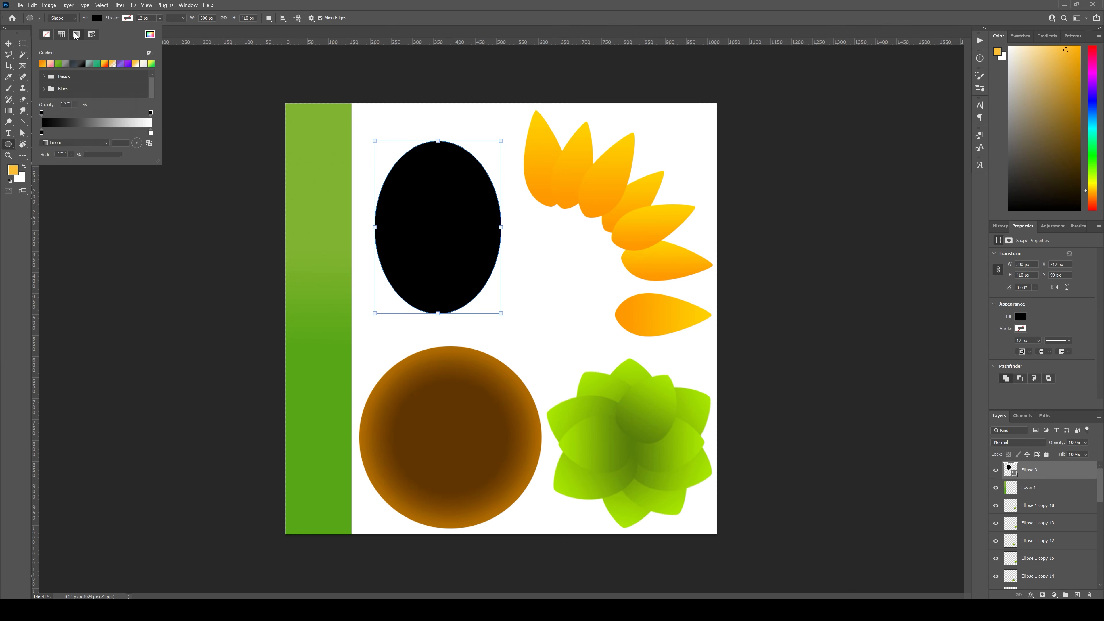
left_click(66, 64)
left_click(65, 64)
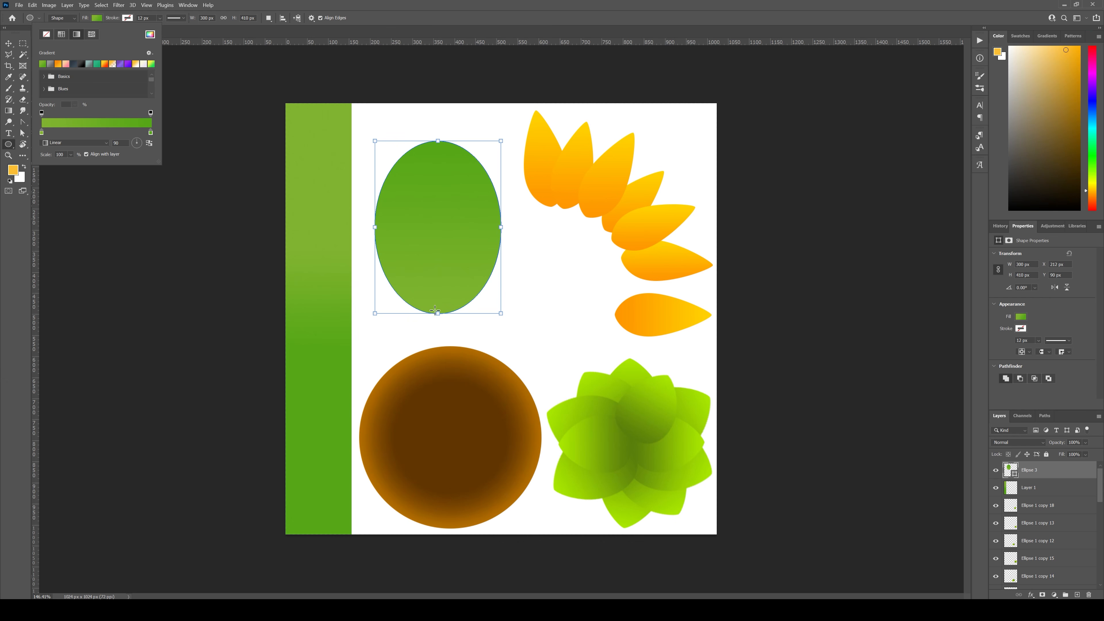
left_click(548, 2)
left_click(8, 44)
left_click_drag(455, 241, 453, 231)
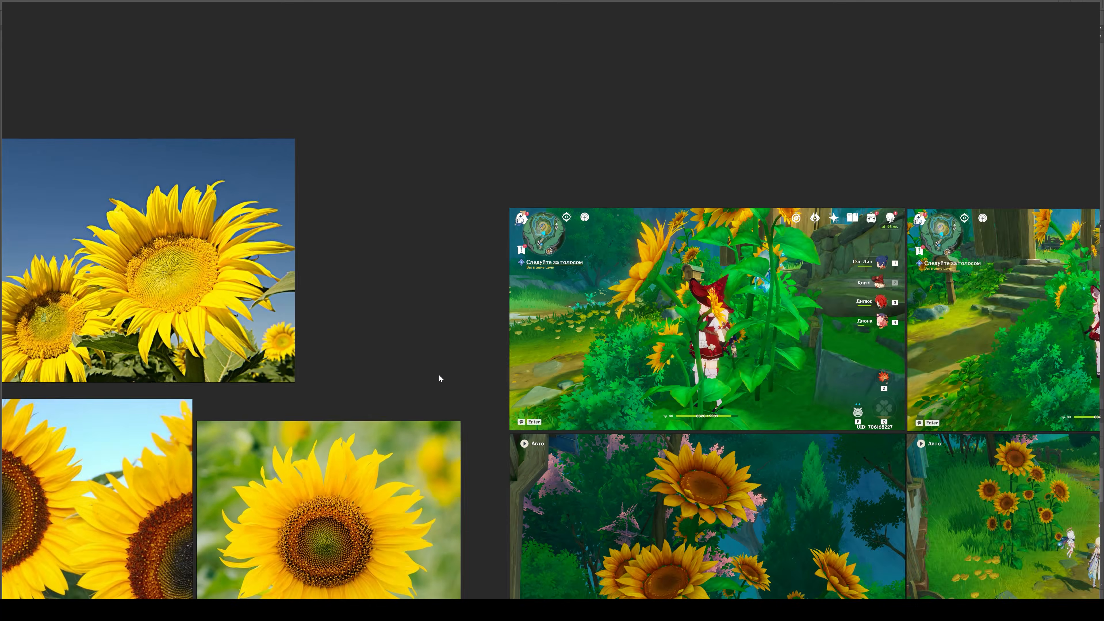
Step: Switch to the reference image board, examine the heart-shaped sunflower leaf photos and return to Photoshop
scroll(439, 375, "down", 5)
middle_click_drag(439, 375, 617, 120)
middle_click_drag(225, 424, 481, 434)
scroll(374, 311, "up", 6)
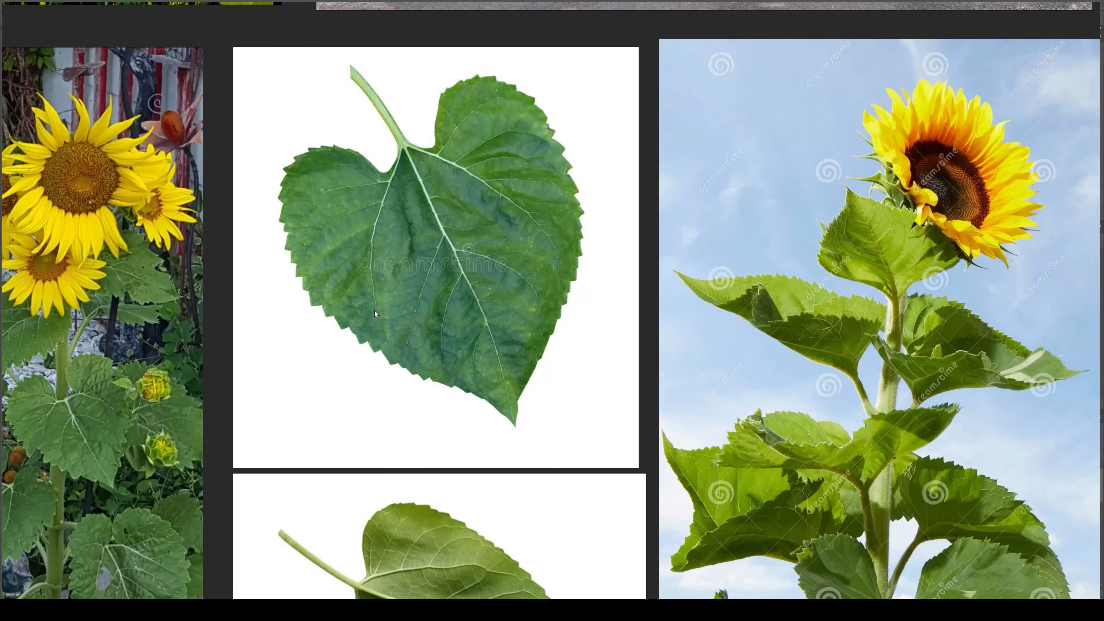
scroll(437, 307, "down", 2)
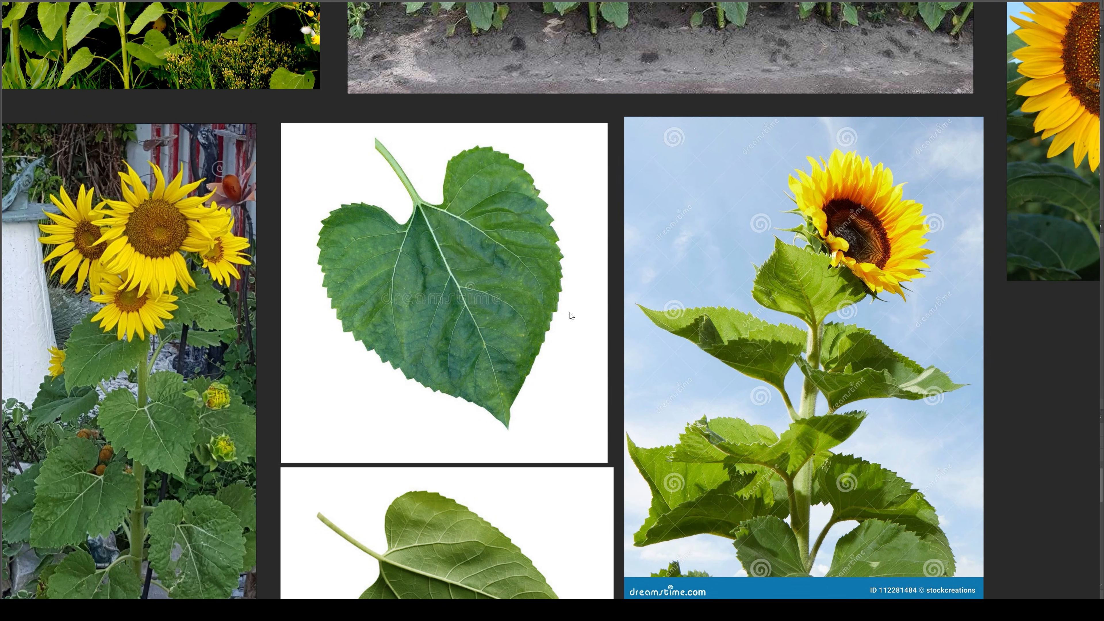
left_click(696, 610)
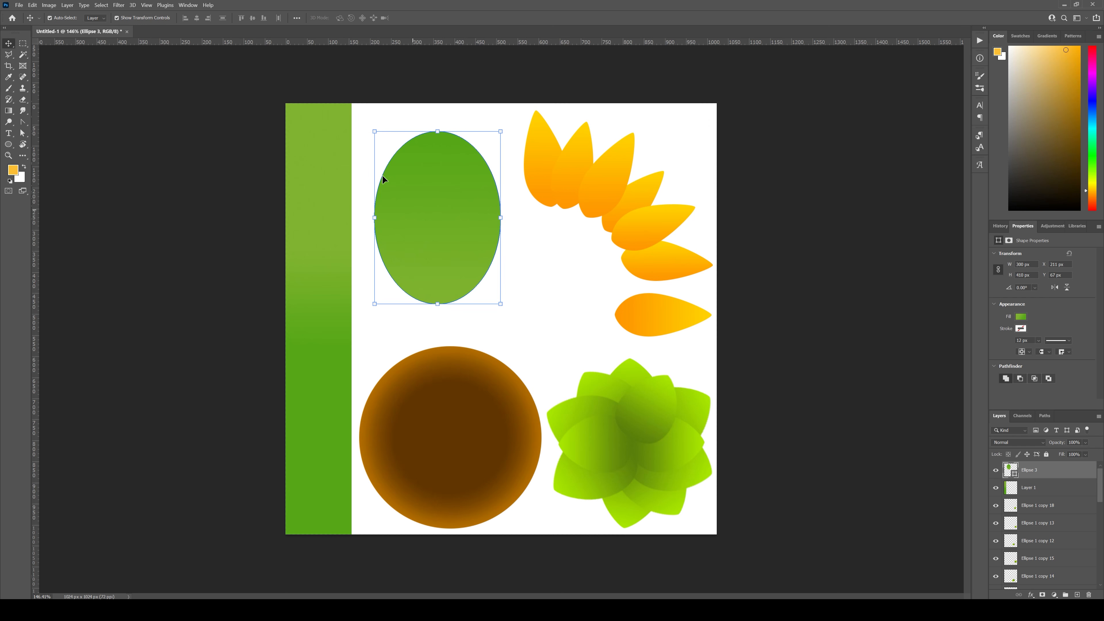
Step: Convert the green ellipse's top and bottom anchor points to sharp corners with the Convert Point tool
left_click(22, 123)
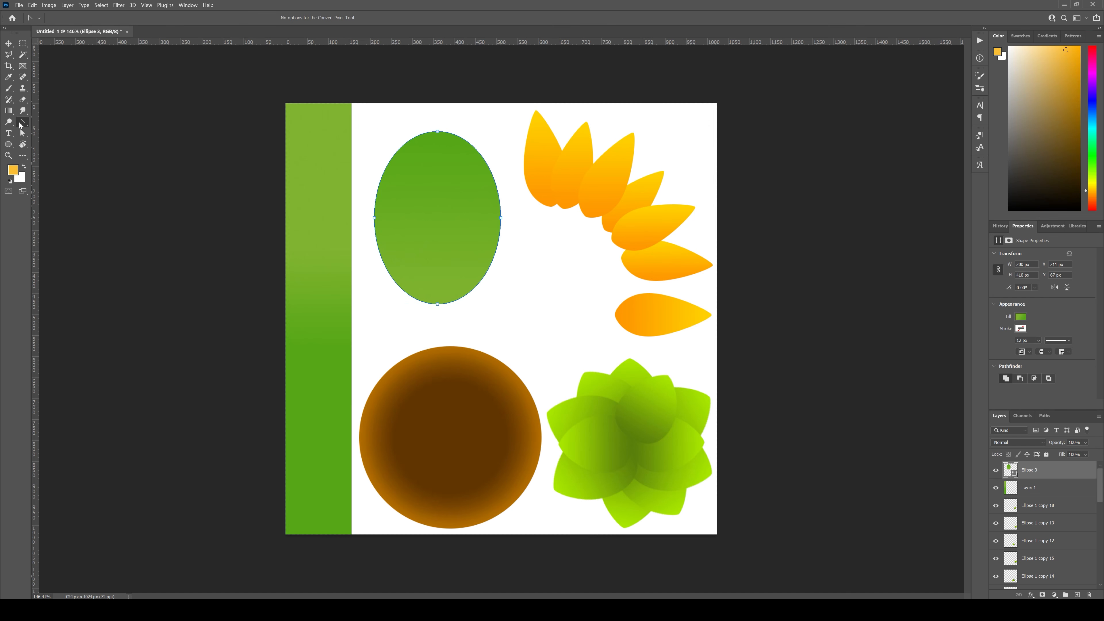
right_click(21, 124)
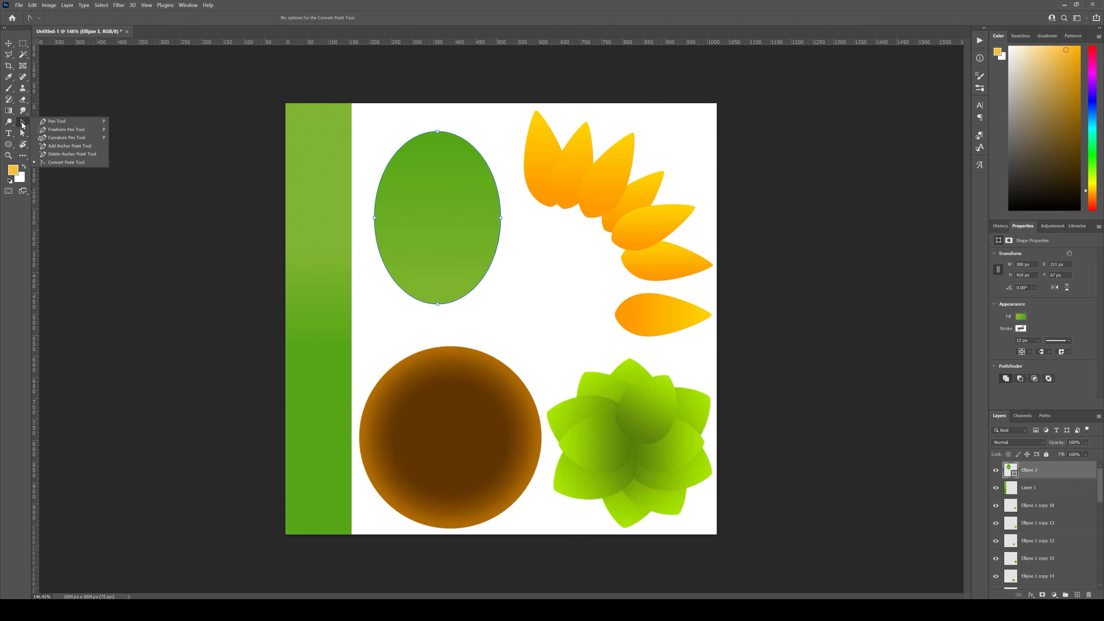
left_click(62, 163)
left_click(437, 131)
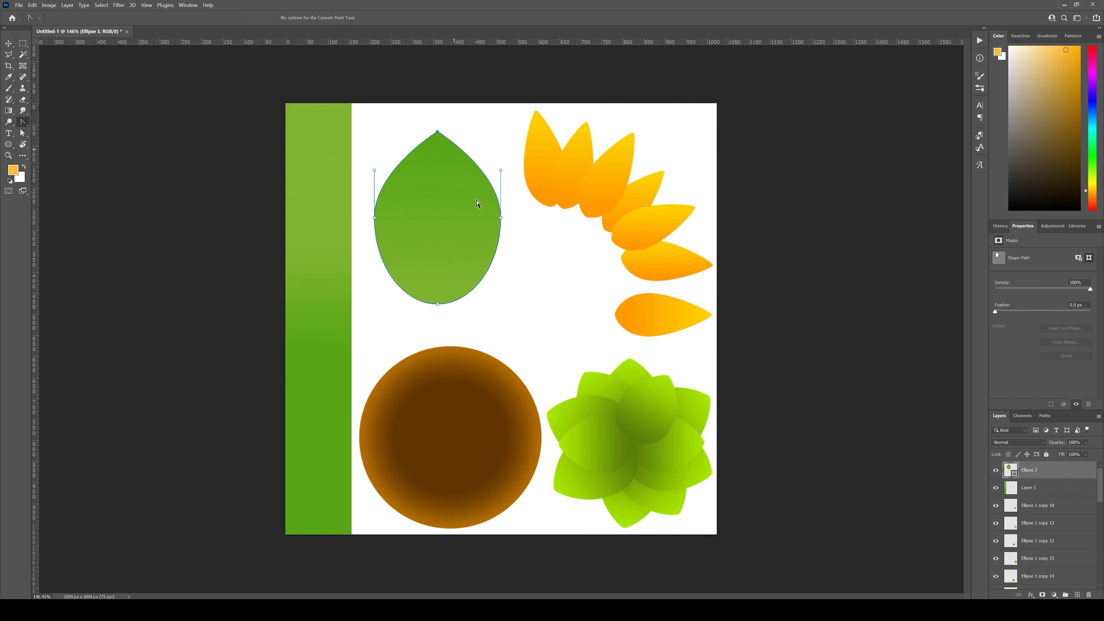
left_click(438, 305)
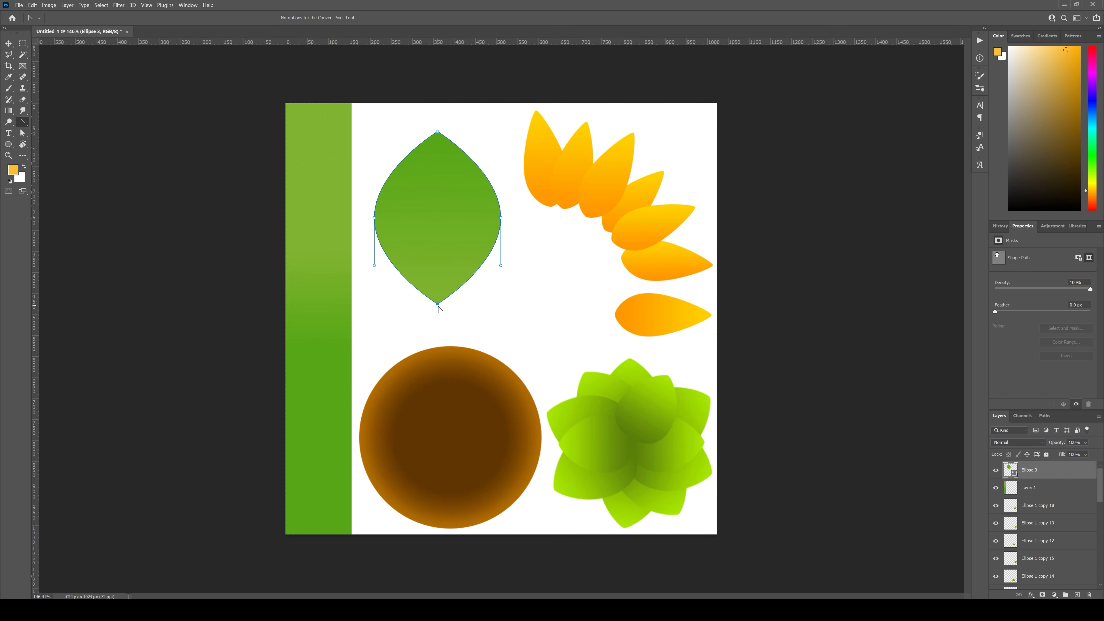
Step: Pull the bottom anchor's two curve handles outward and downward to form a notched, two-lobed leaf base
left_click_drag(438, 305, 363, 335)
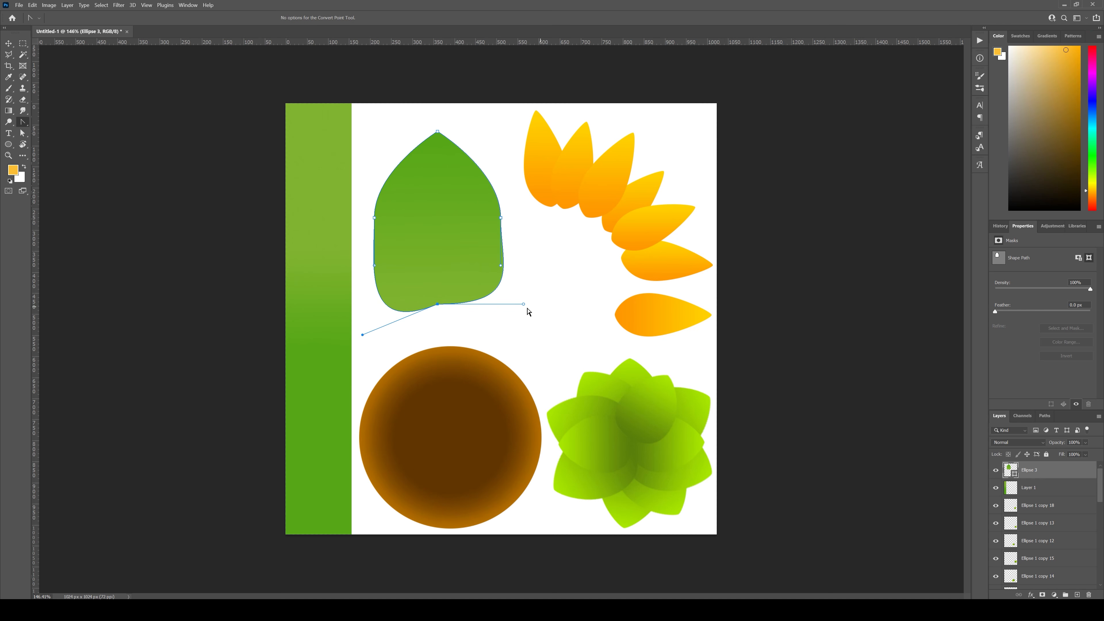
left_click_drag(523, 304, 556, 349)
left_click(353, 336)
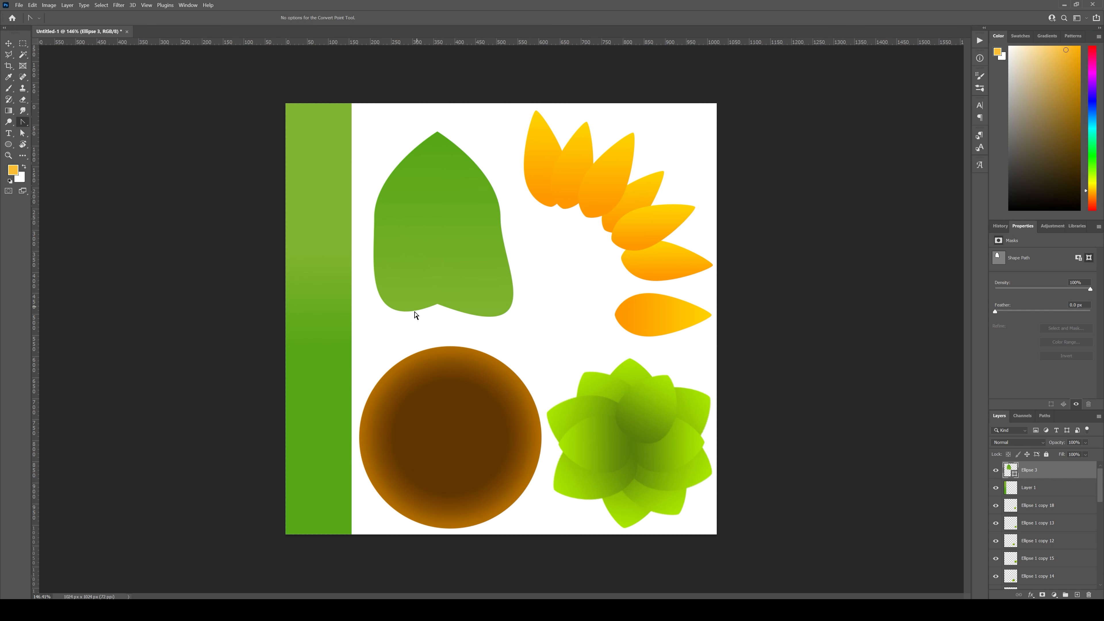
left_click(437, 305)
left_click_drag(360, 335, 335, 349)
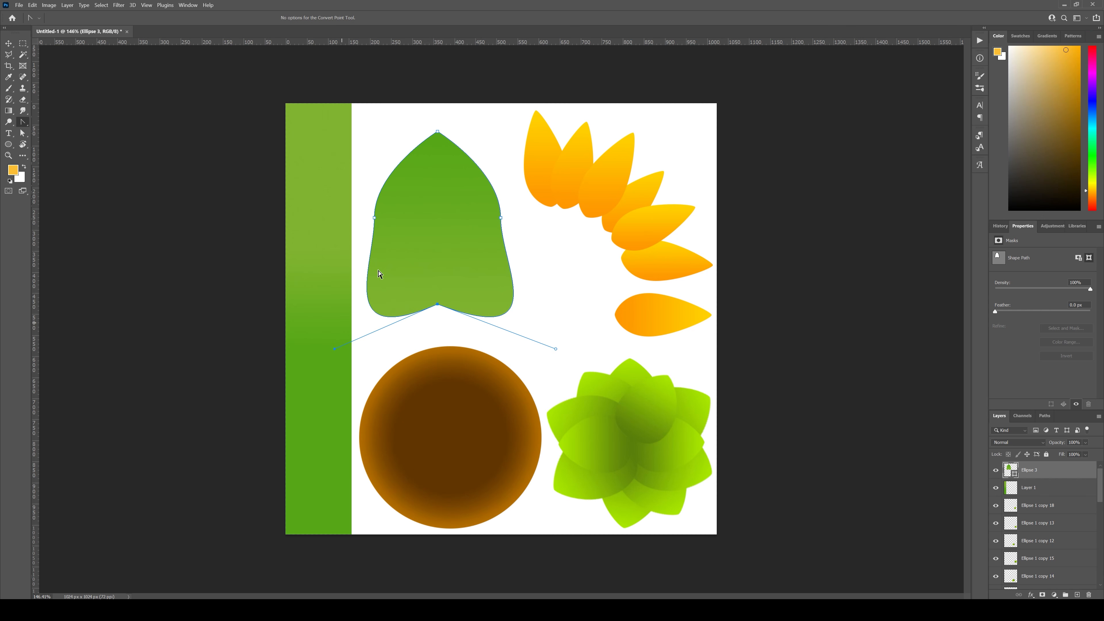
Step: Reset the leaf's two side anchor points and pull new diagonal handles from them to give it a heart-shaped outline
left_click(375, 218)
left_click(501, 217)
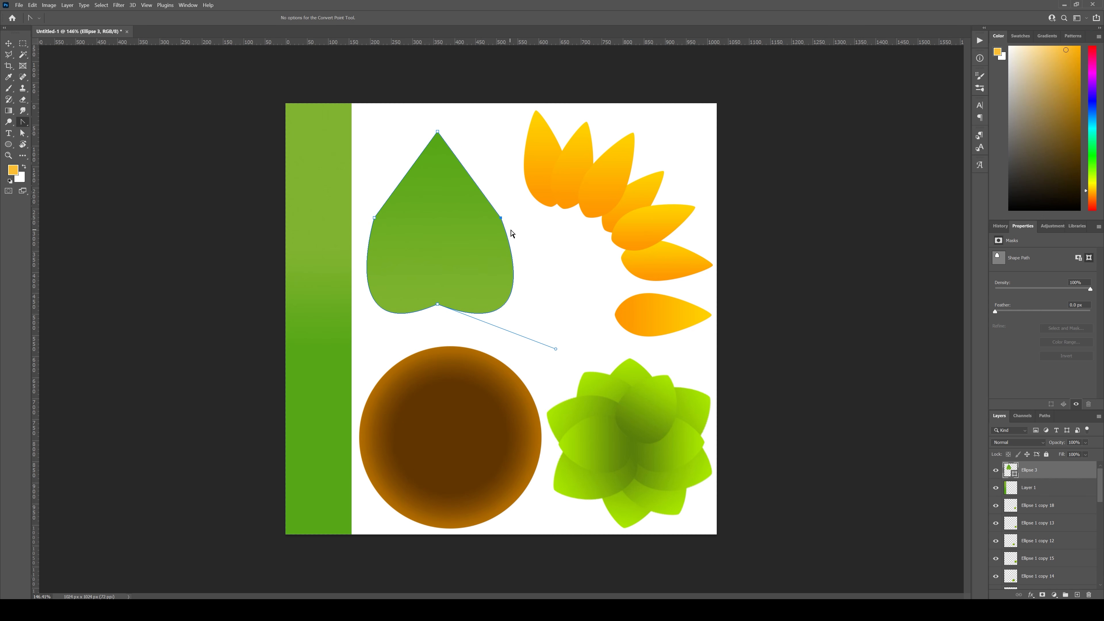
left_click_drag(501, 218, 519, 258)
left_click_drag(375, 218, 393, 185)
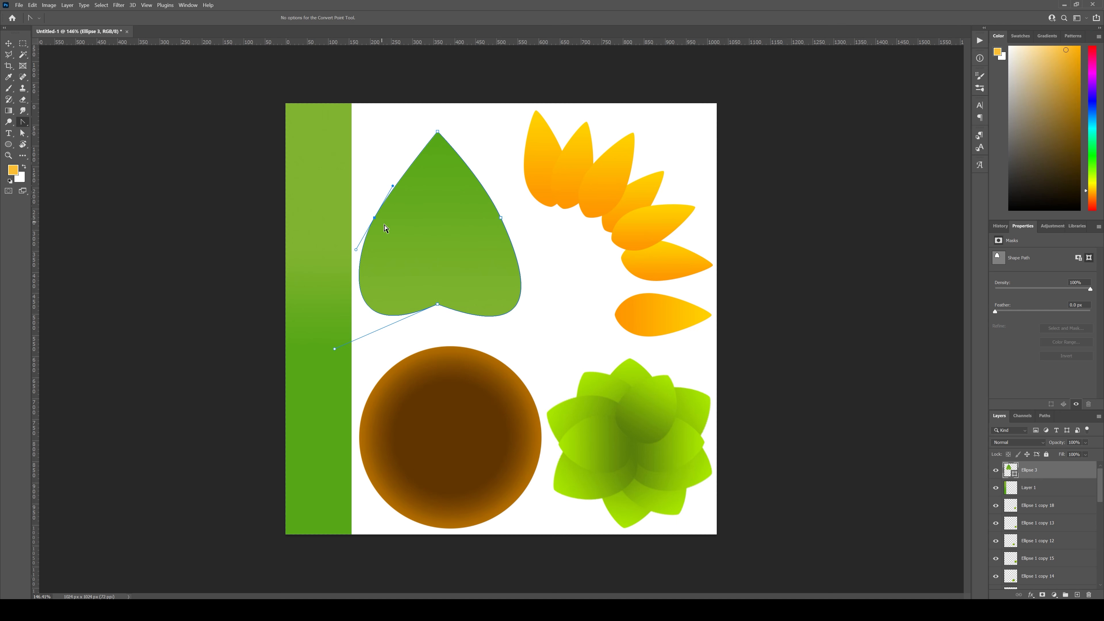
left_click(356, 170)
left_click(477, 219)
left_click_drag(501, 217, 527, 254)
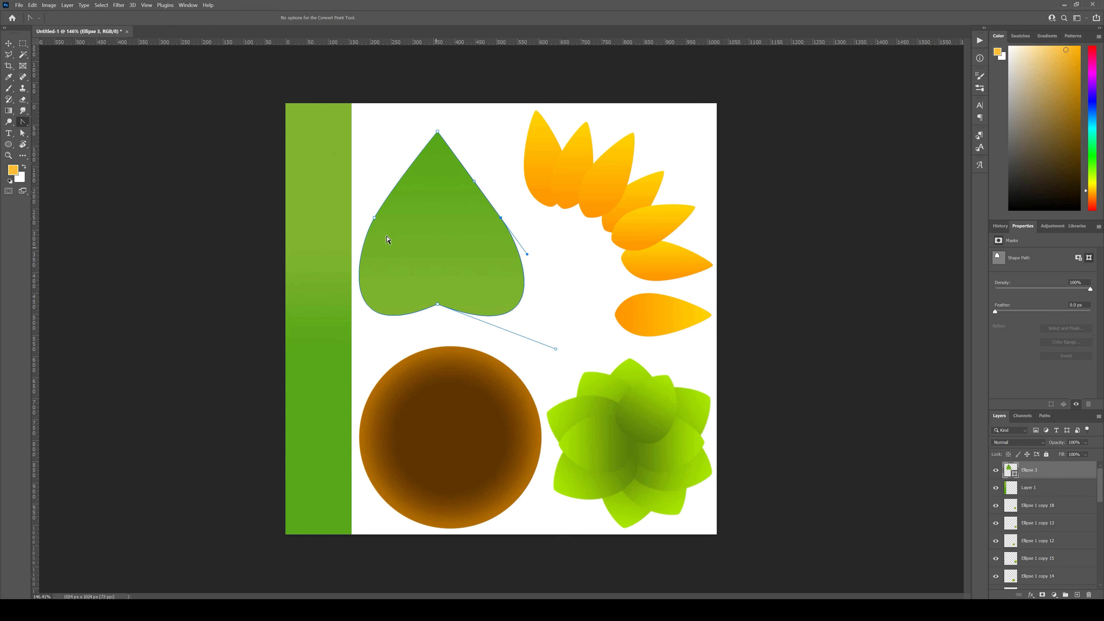
left_click_drag(375, 217, 401, 177)
left_click(517, 191)
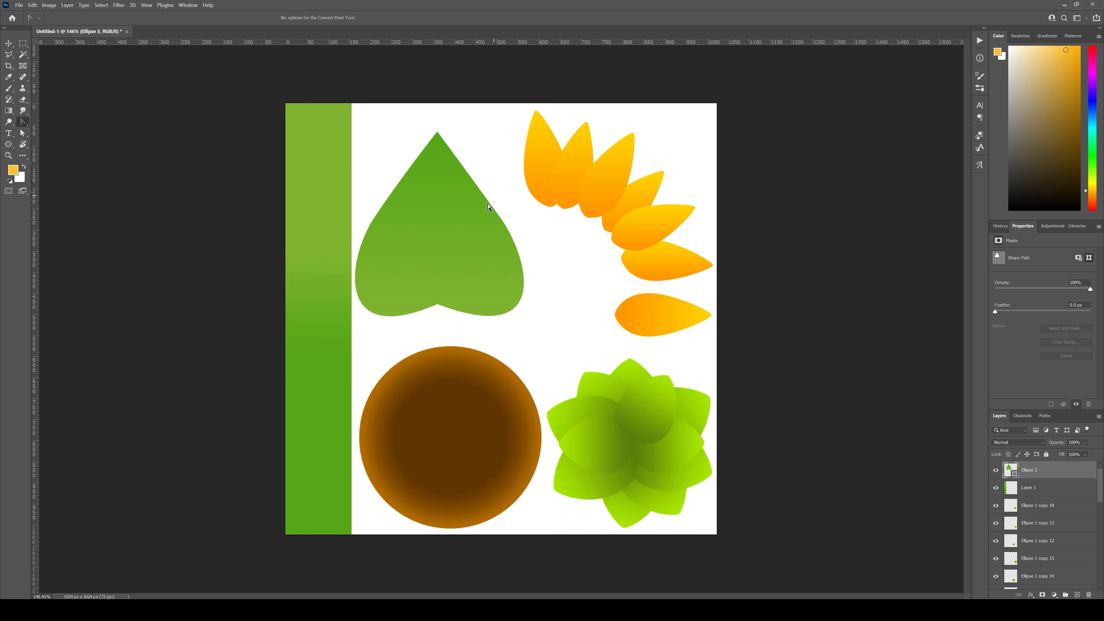
Step: Move the heart-shaped leaf slightly up and right between the strip and the petals, then deselect it
key("v")
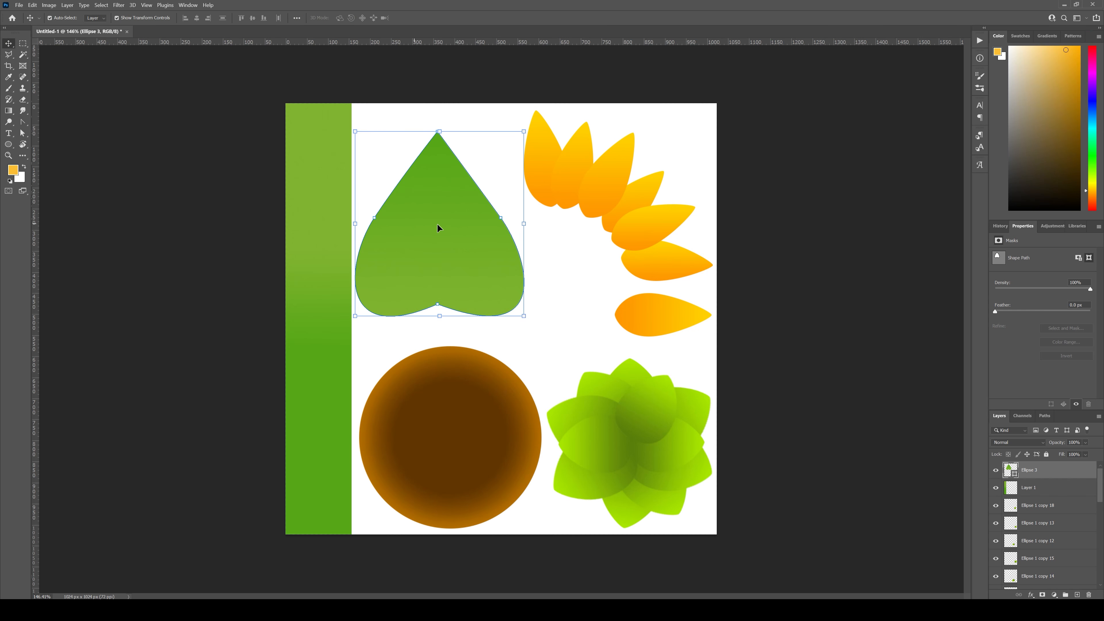
left_click_drag(437, 224, 448, 205)
left_click(486, 333)
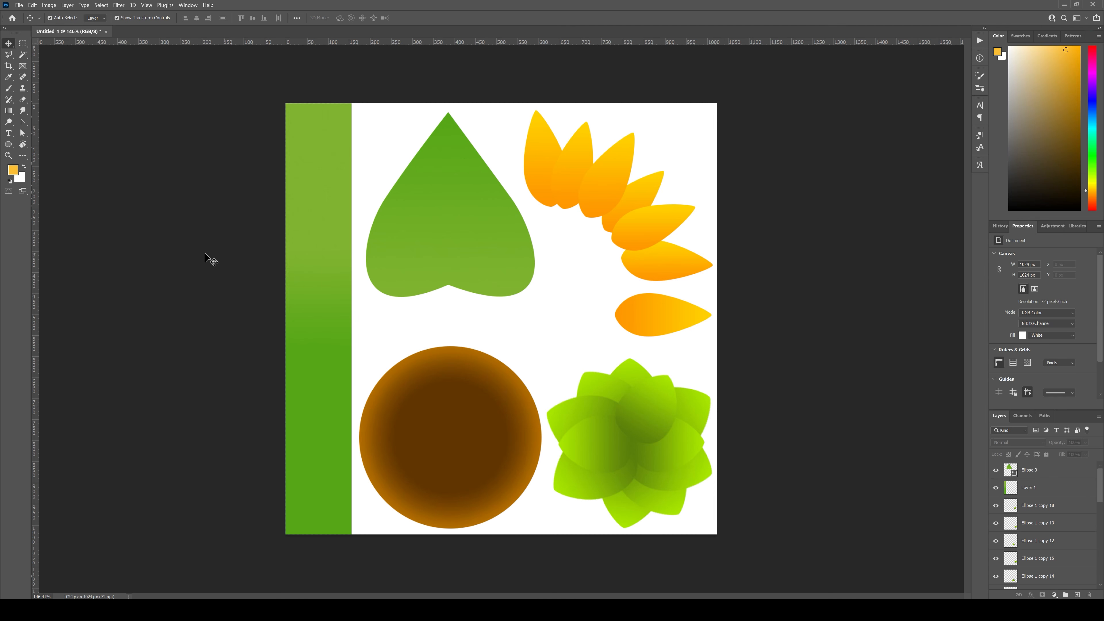
Step: Draw a rectangle about 68 by 109 px below the leaf's notch, overlapping its base, with the Rectangle tool
left_click(9, 145)
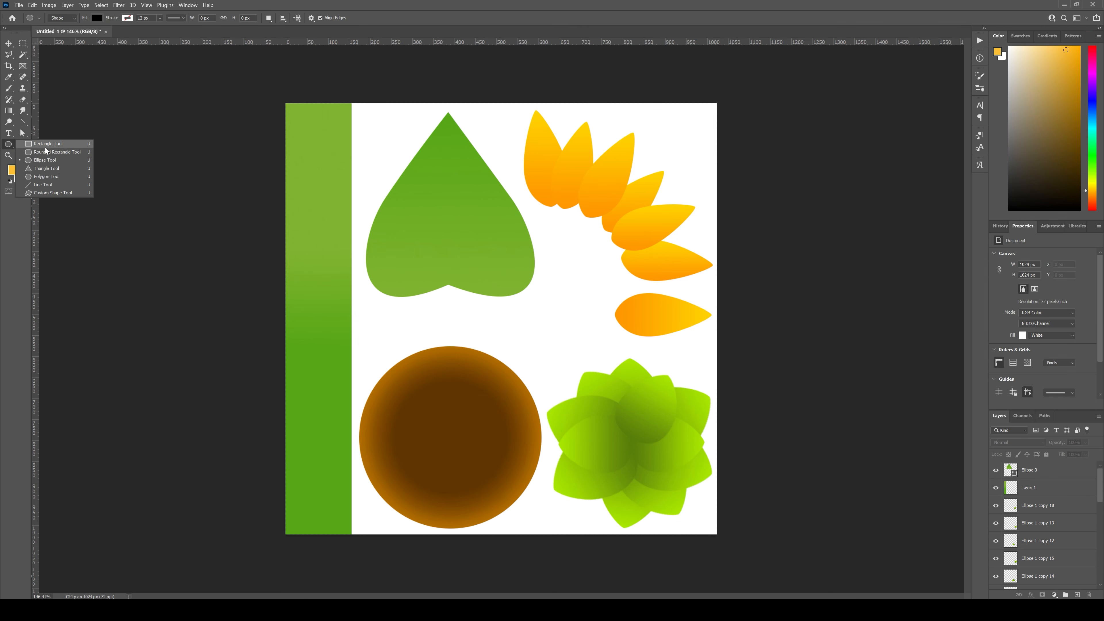
left_click(82, 159)
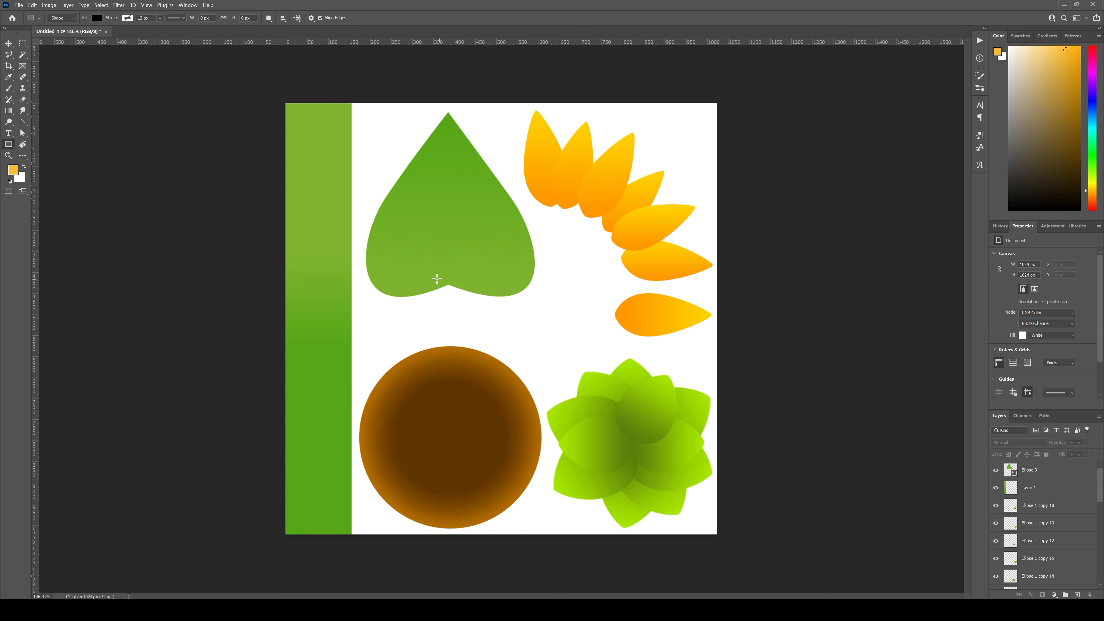
mouse_move(437, 278)
left_mouse_down()
mouse_move(460, 289)
mouse_move(464, 323)
left_mouse_up()
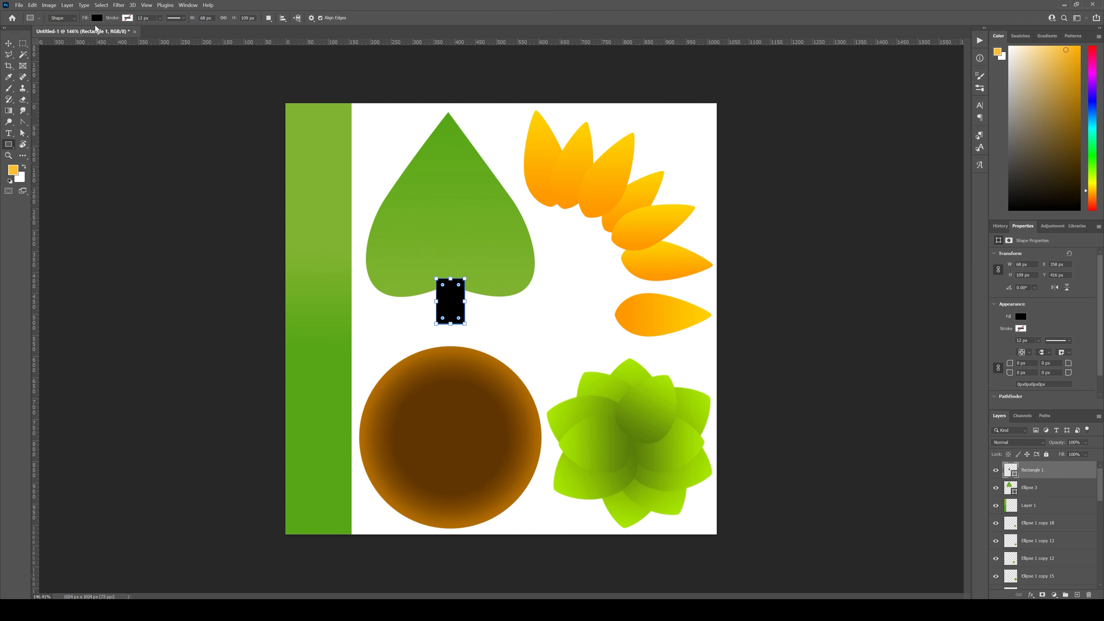
Step: Fill the small rectangle with the first green linear gradient preset and reverse the gradient direction
left_click(97, 19)
left_click(76, 34)
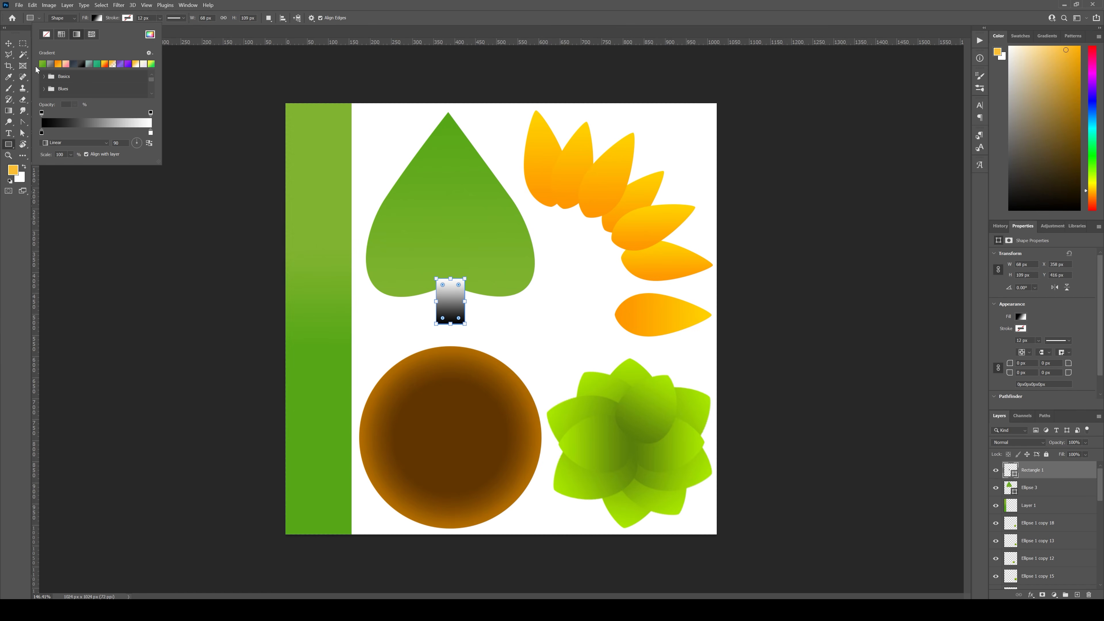
left_click(42, 64)
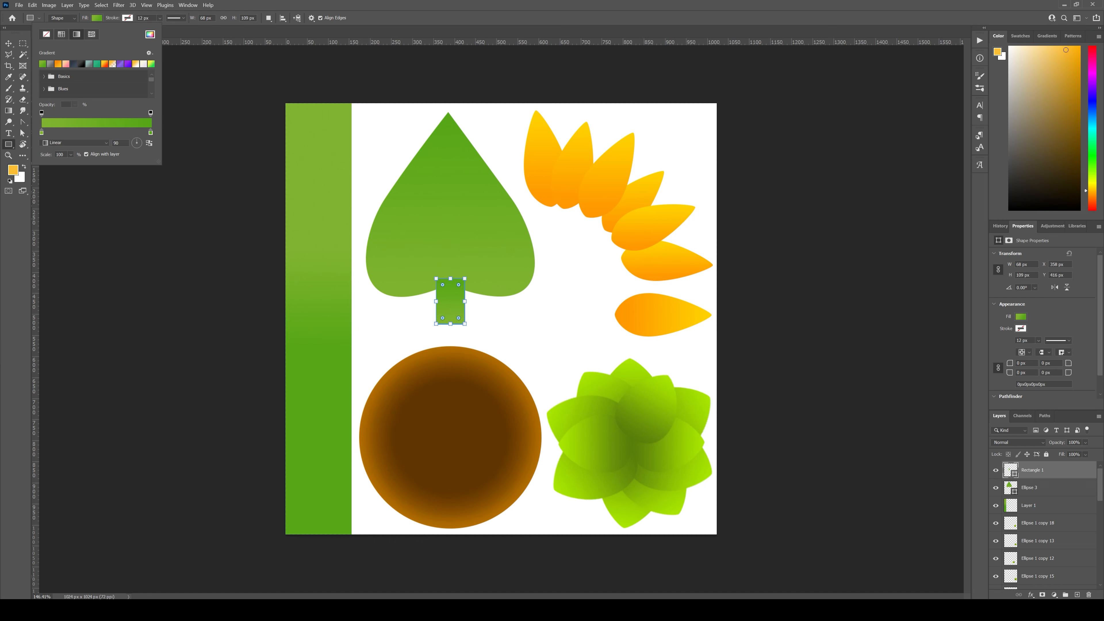
left_click(148, 146)
left_click(373, 4)
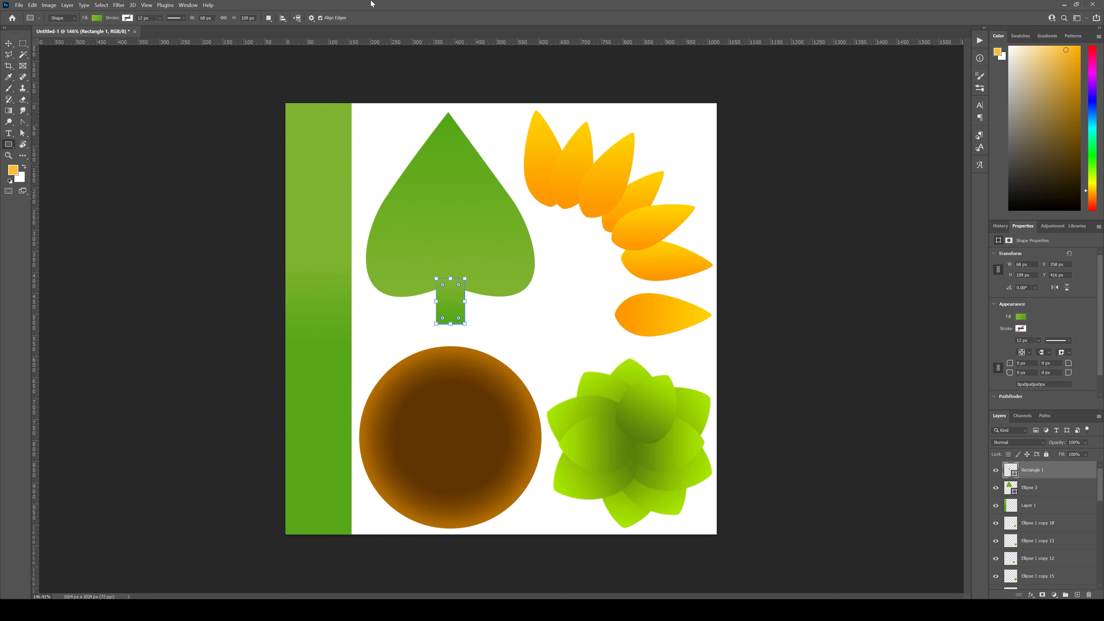
Step: Reshape the rectangle into a leaf stalk that tapers toward its lower end by moving its corner points with the Direct Selection tool
left_click(24, 122)
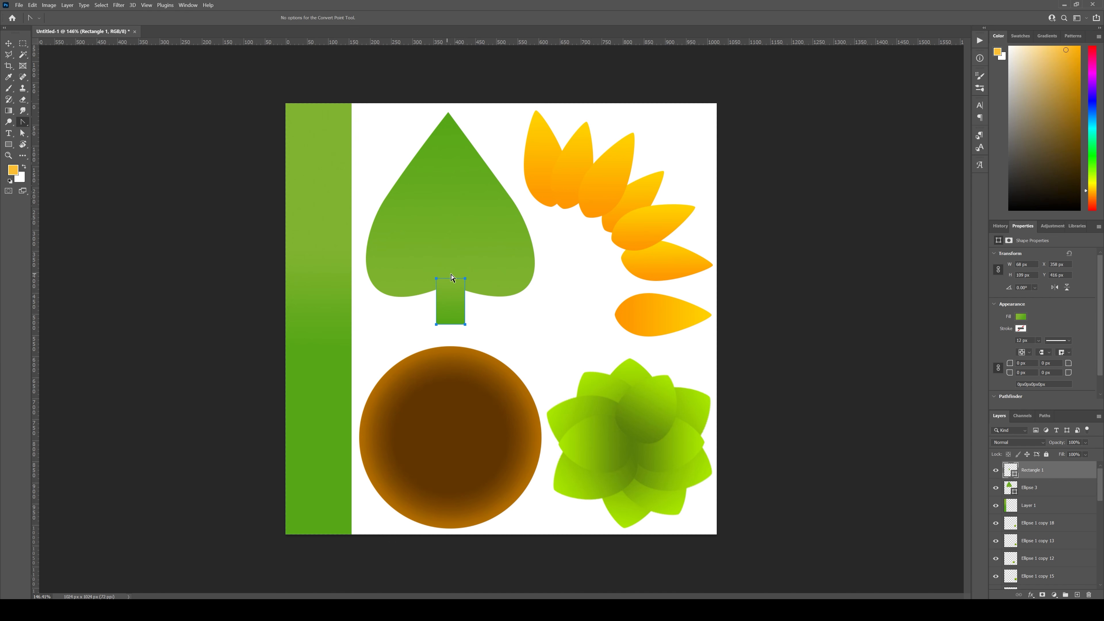
left_click(23, 133)
left_click(56, 141)
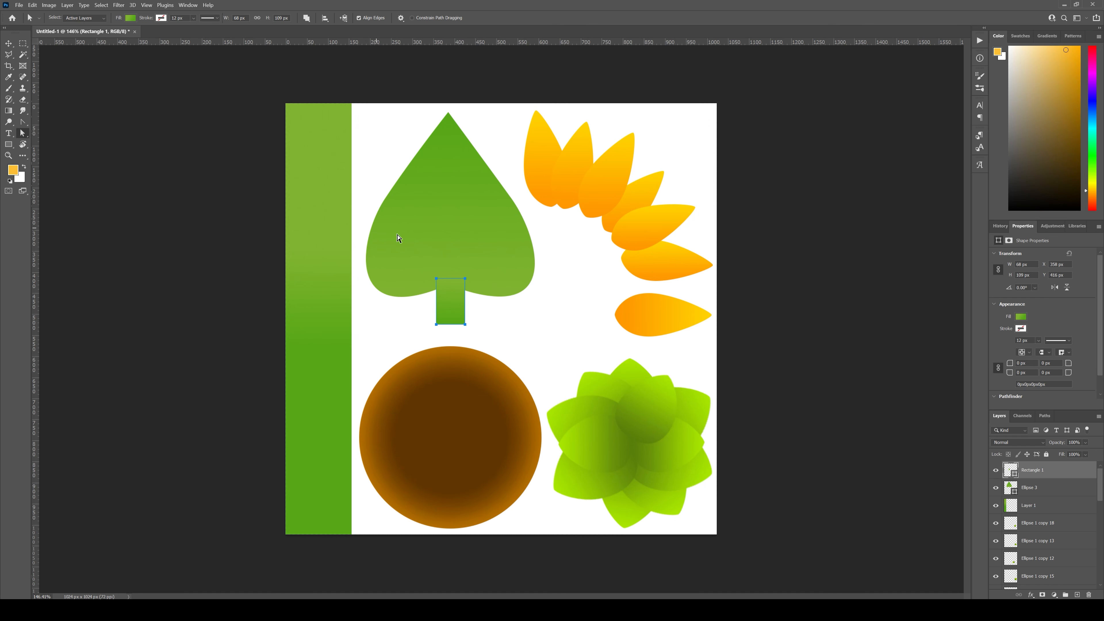
left_click_drag(437, 324, 459, 325)
left_click(639, 317)
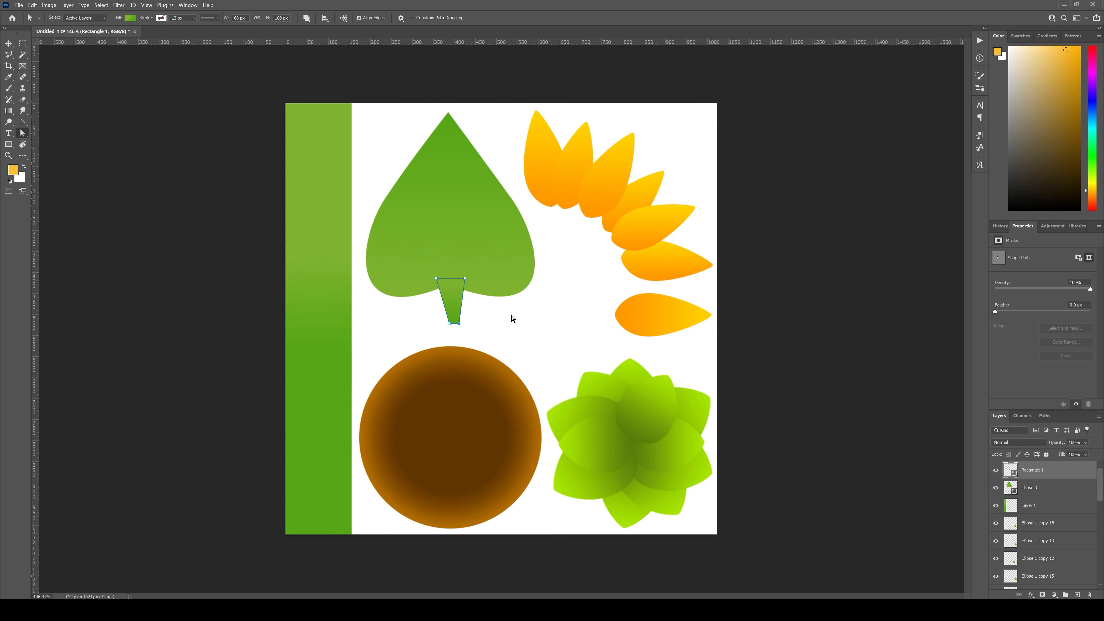
left_click_drag(464, 278, 436, 283)
left_click_drag(459, 326, 457, 334)
left_click(478, 334)
left_click(455, 311)
mouse_move(469, 338)
left_mouse_down()
mouse_move(442, 324)
mouse_move(454, 333)
left_mouse_up()
left_click(480, 334)
Step: Select the stalk together with the heart-shaped leaf and merge them into one shape, then deselect
key("v")
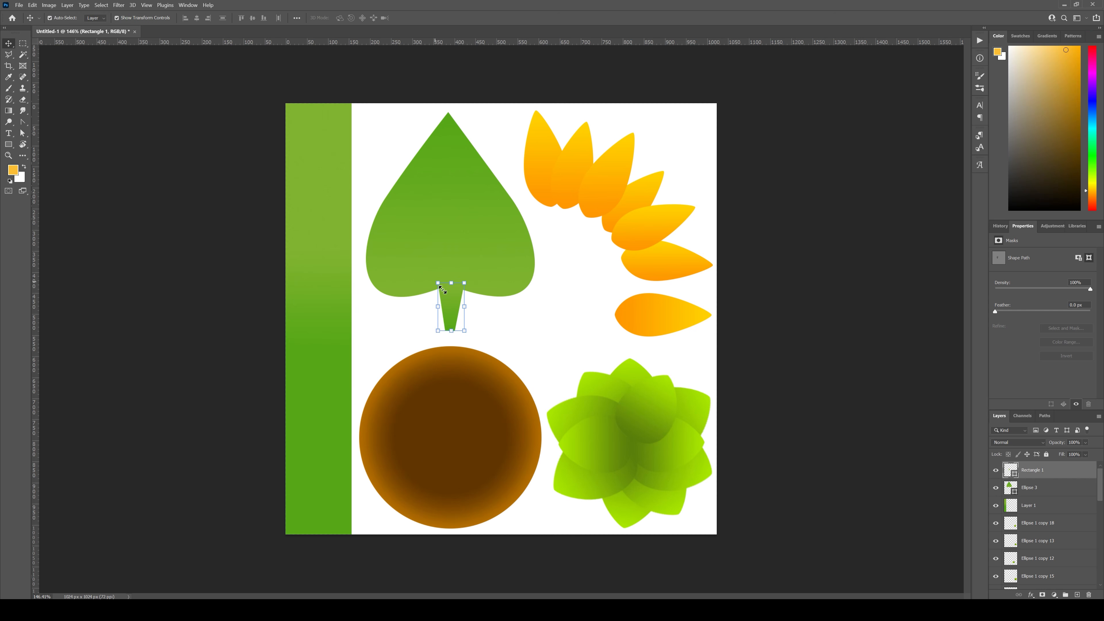
left_click(413, 221, "shift")
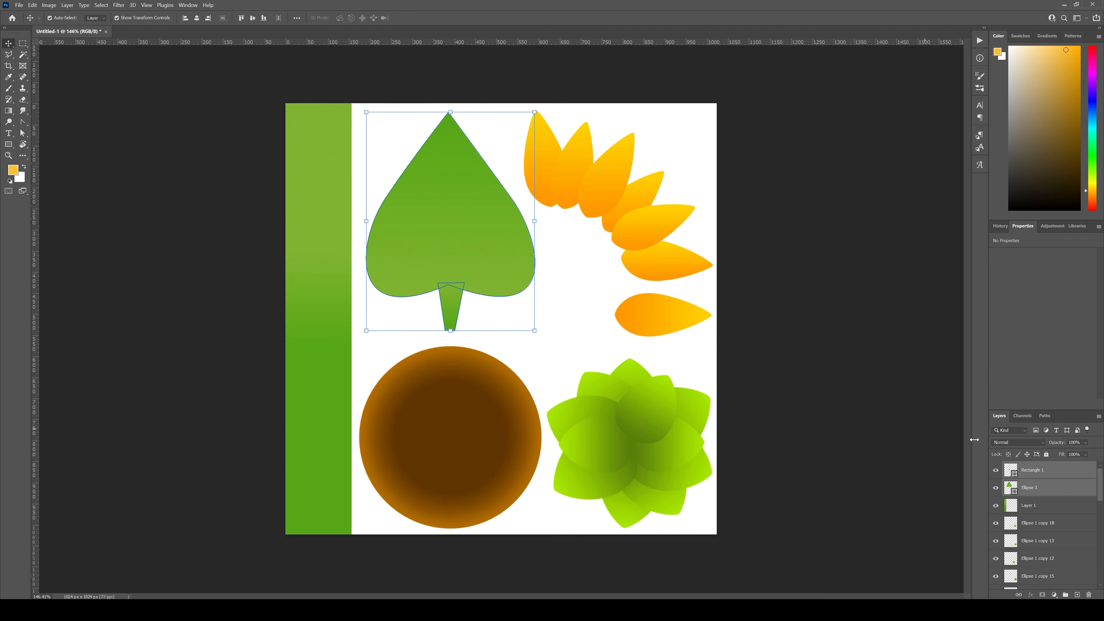
right_click(1049, 474)
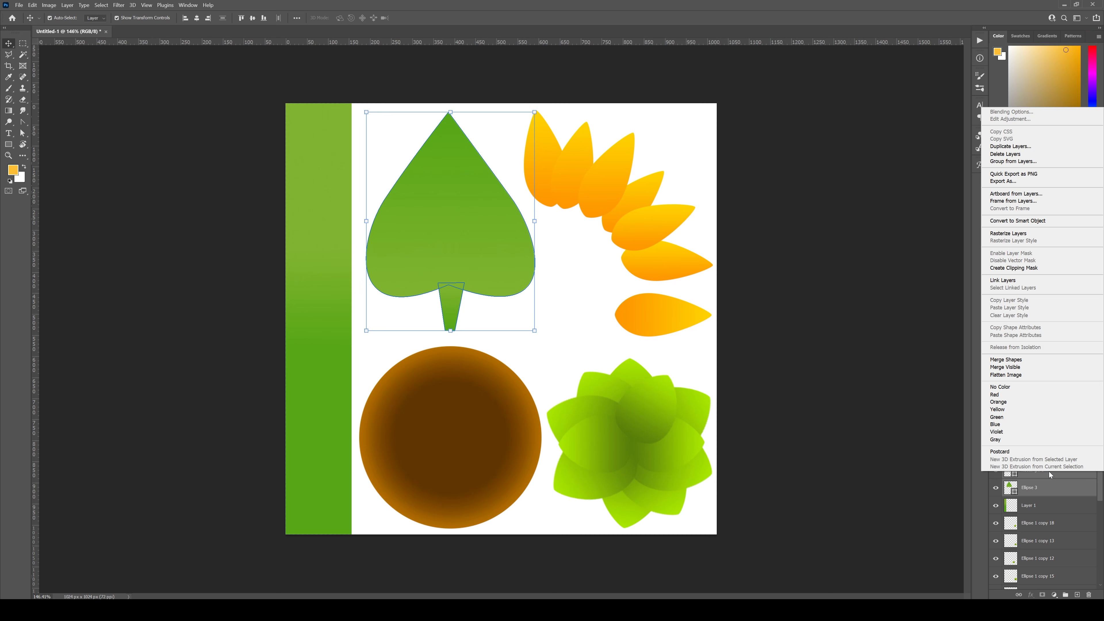
left_click(1033, 361)
left_click(794, 332)
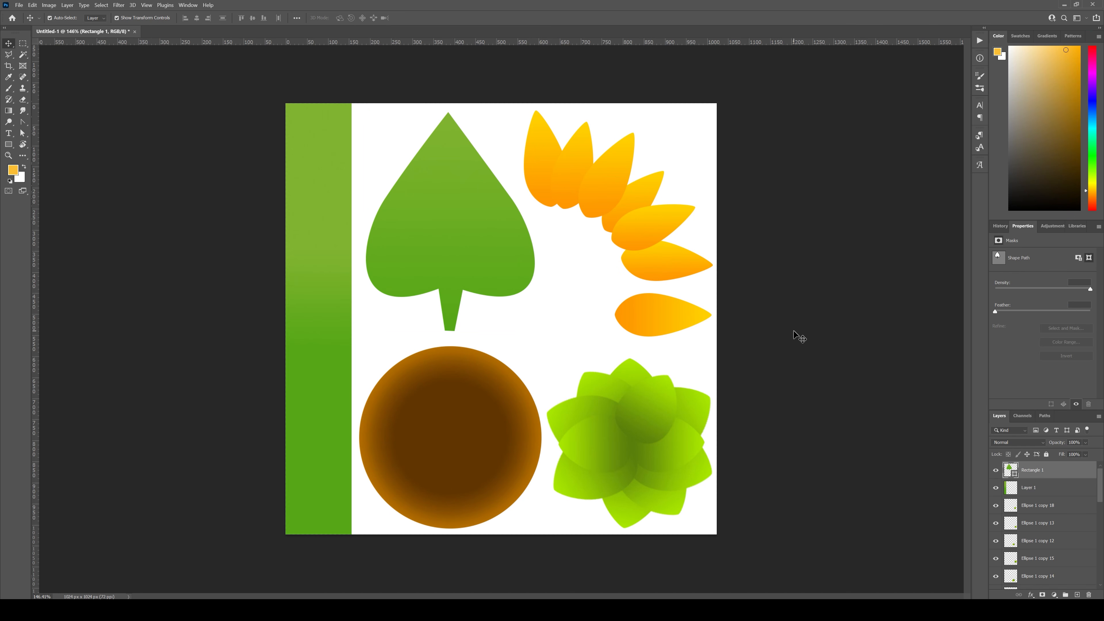
Step: Duplicate the merged leaf shape layer, hide the original and rasterize the copy
left_click(454, 289)
left_click(568, 271)
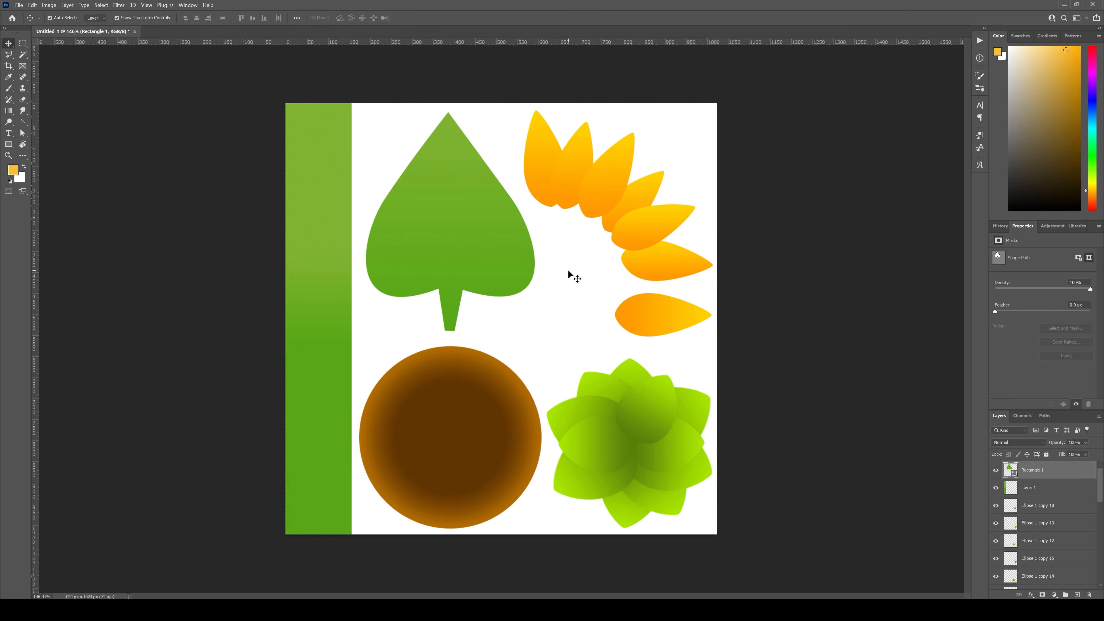
left_click(492, 261)
left_click_drag(1052, 474, 1077, 595)
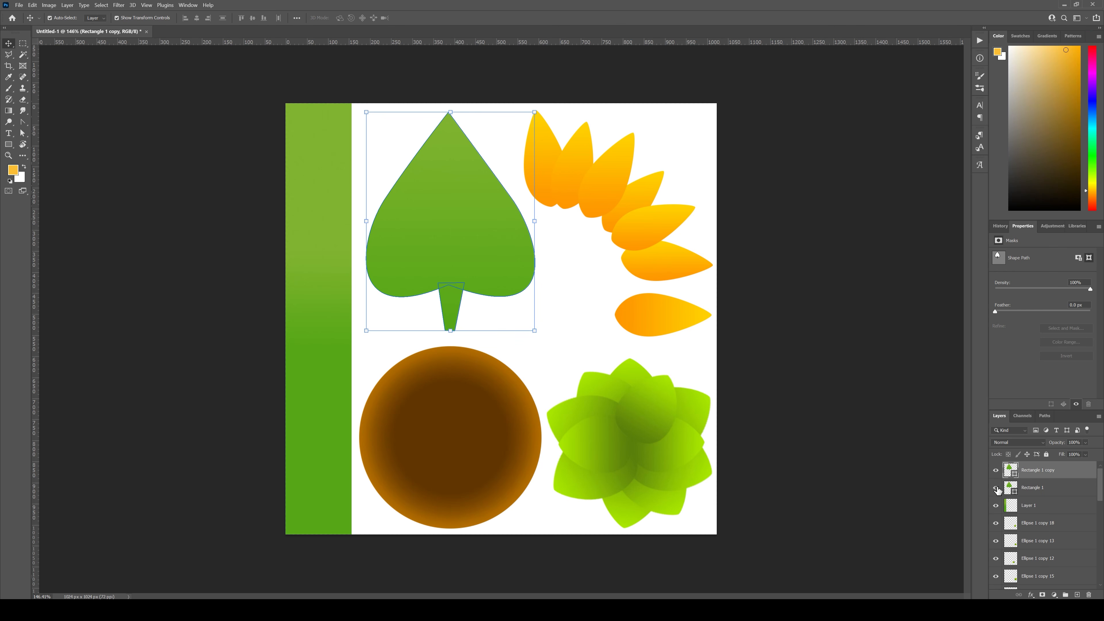
right_click(1040, 469)
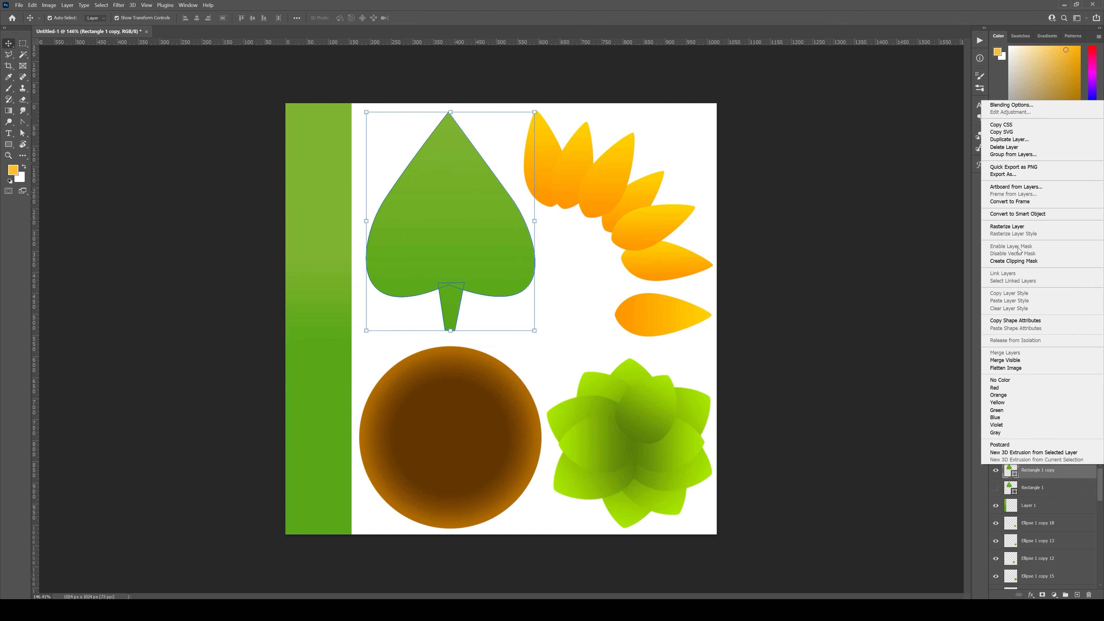
left_click(1007, 226)
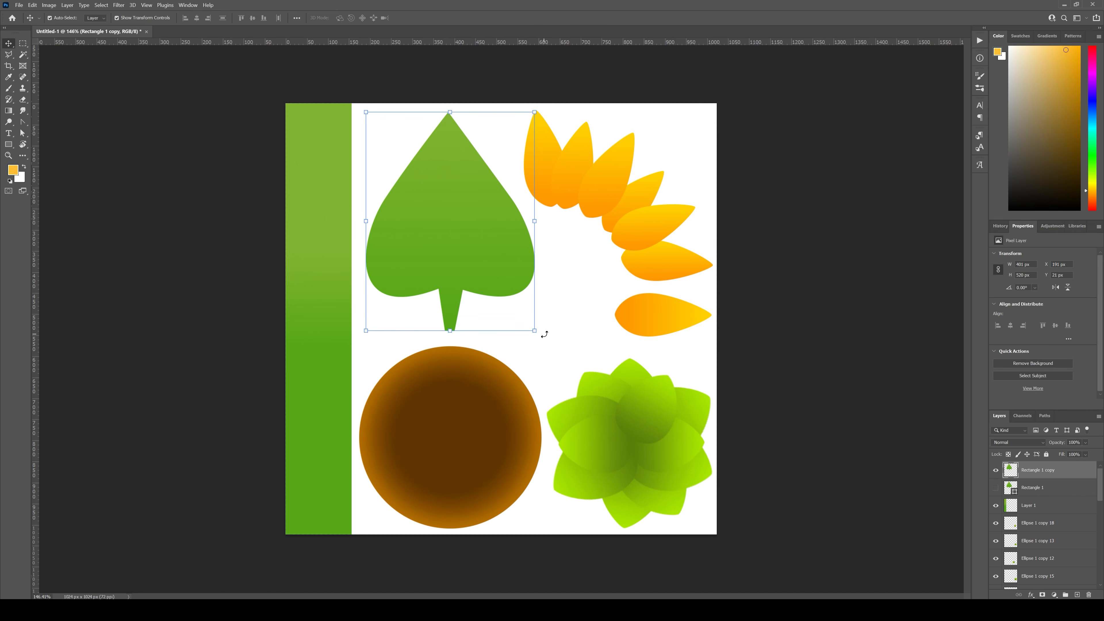
left_click_drag(544, 334, 197, 214)
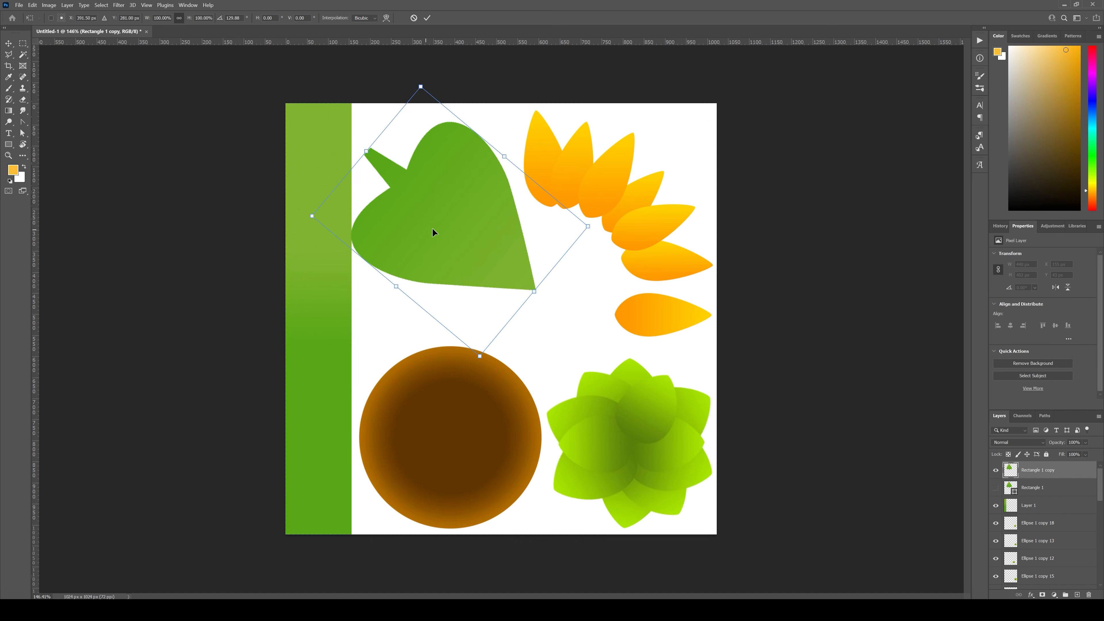
left_click_drag(432, 229, 465, 273)
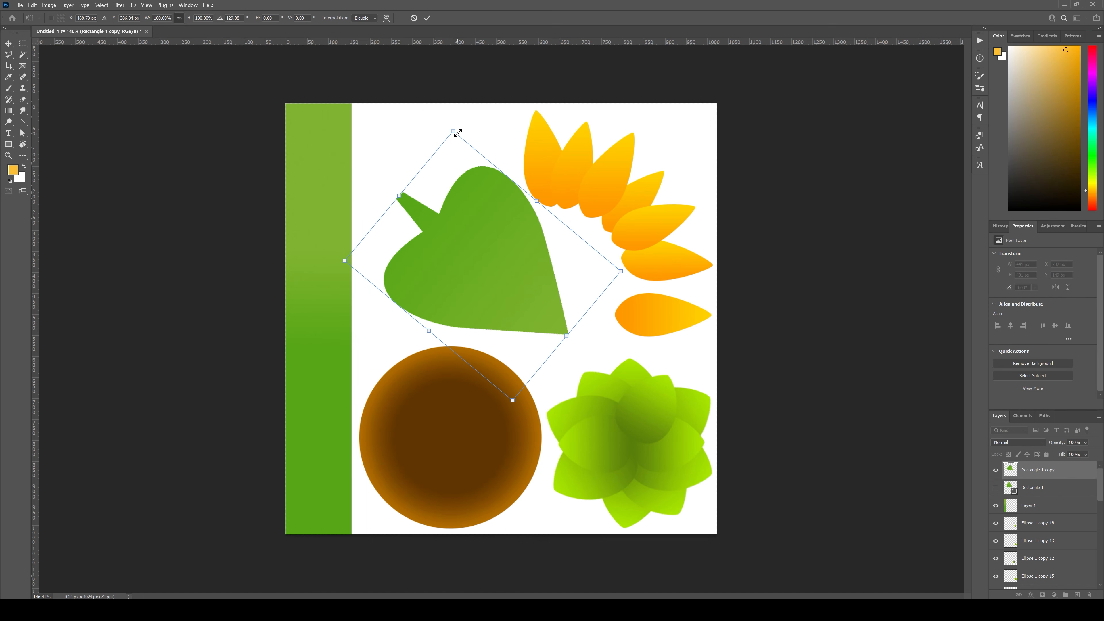
left_click_drag(457, 133, 459, 124)
key("ctrl+z")
key("ctrl+z")
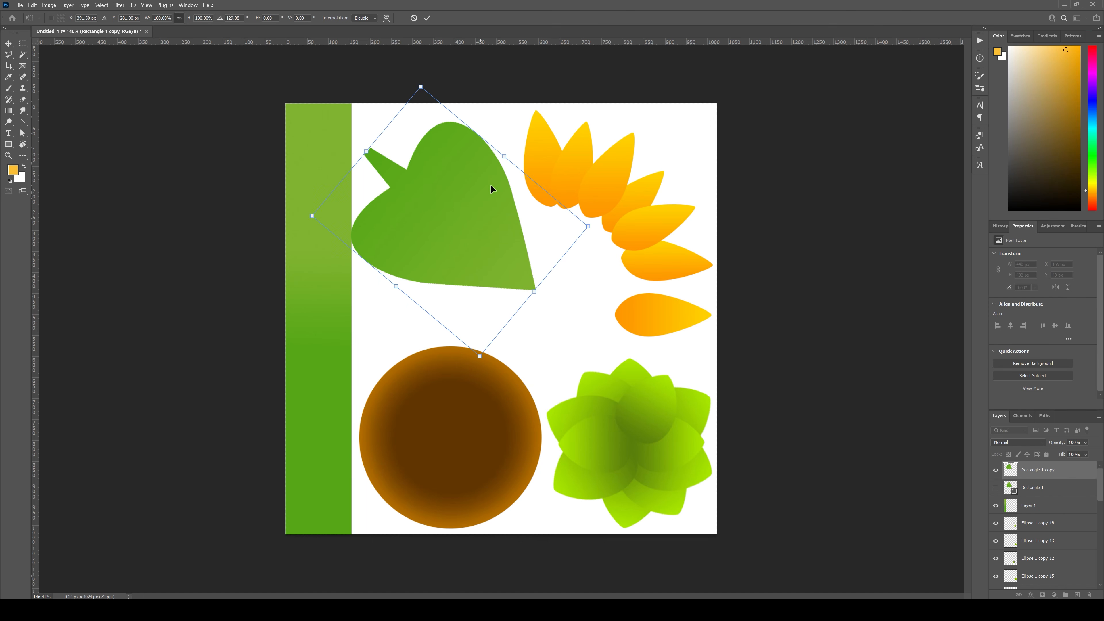
key("ctrl+z")
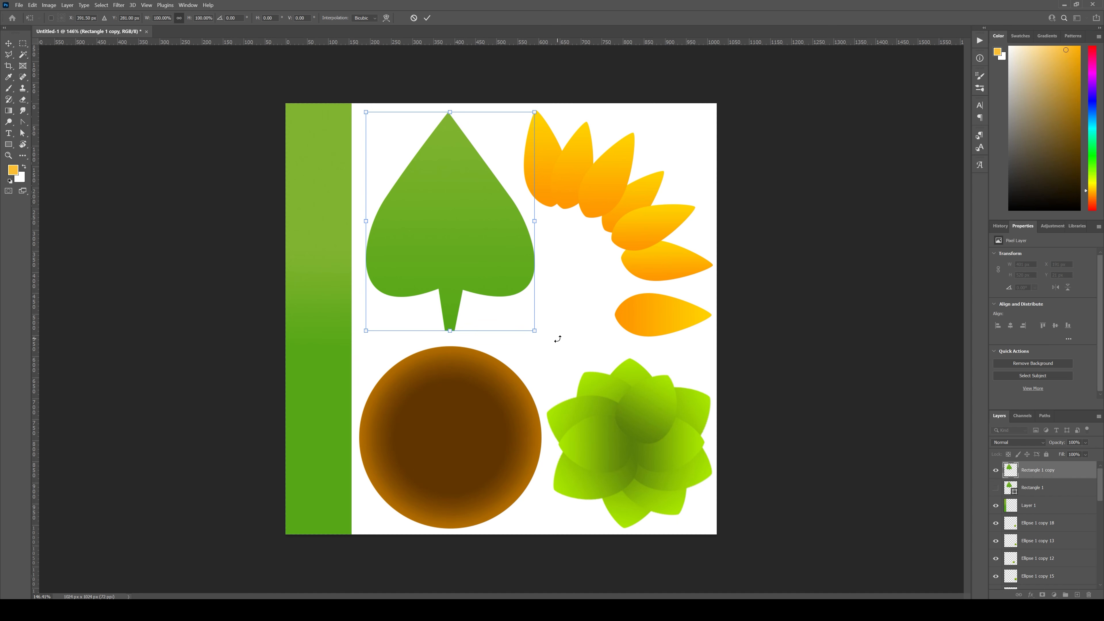
left_click_drag(586, 307, 514, 231)
left_click_drag(487, 268, 489, 266)
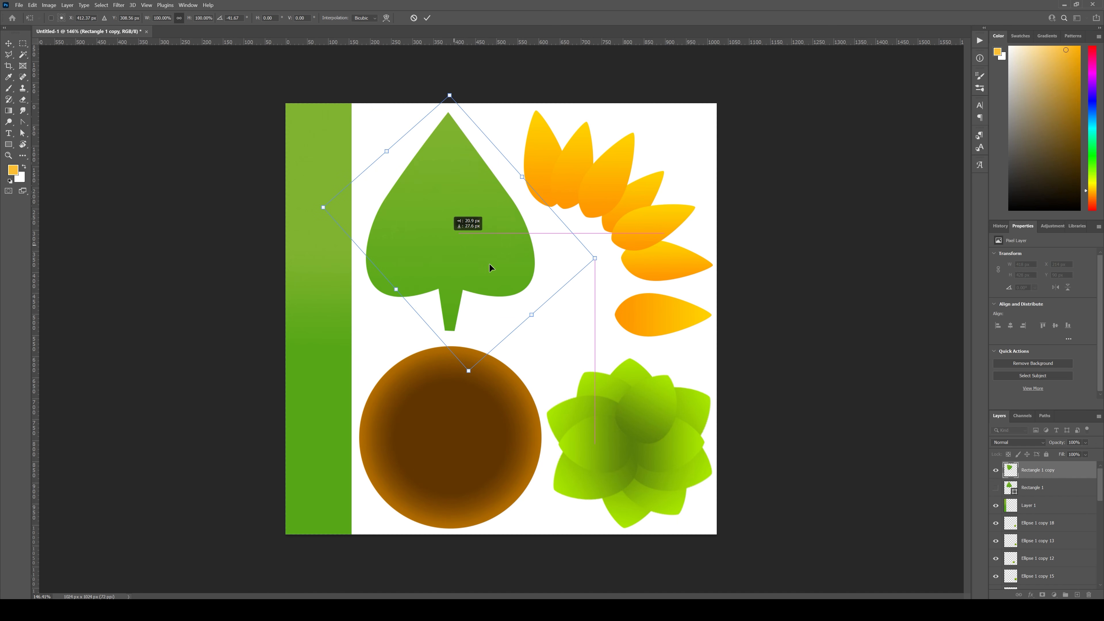
key("ctrl+z")
key("ctrl+z")
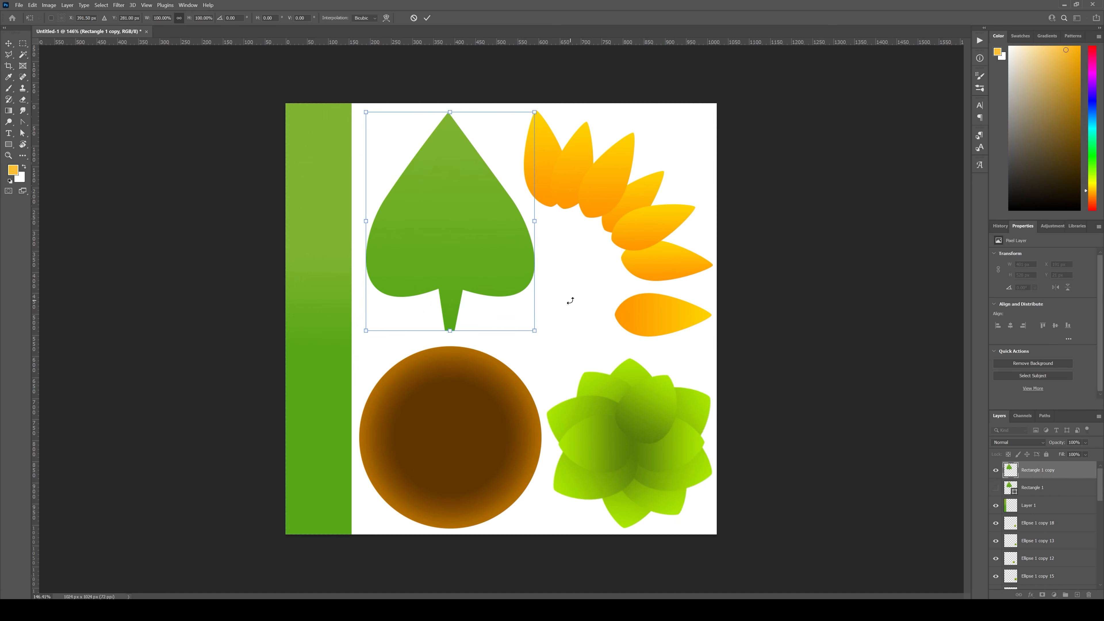
Step: Shift the rasterized leaf closer to the green strip, scale it to about 104% and nudge it slightly right and down
left_click_drag(466, 250, 455, 254)
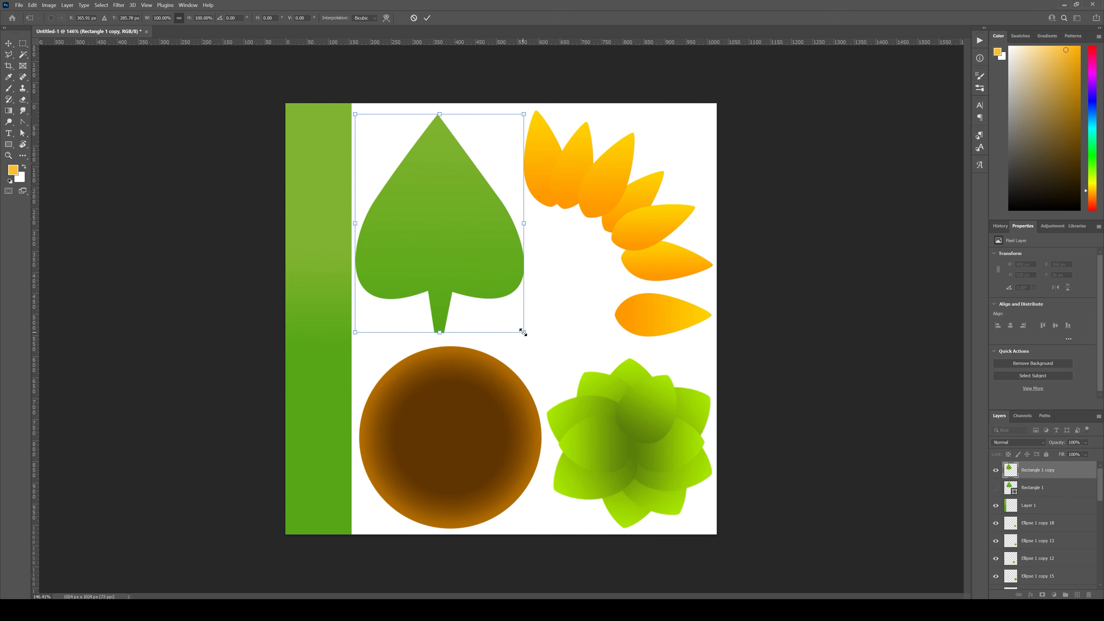
left_click_drag(524, 333, 533, 340)
left_click_drag(474, 250, 472, 243)
key("Right")
key("Right")
key("Right")
key("Right")
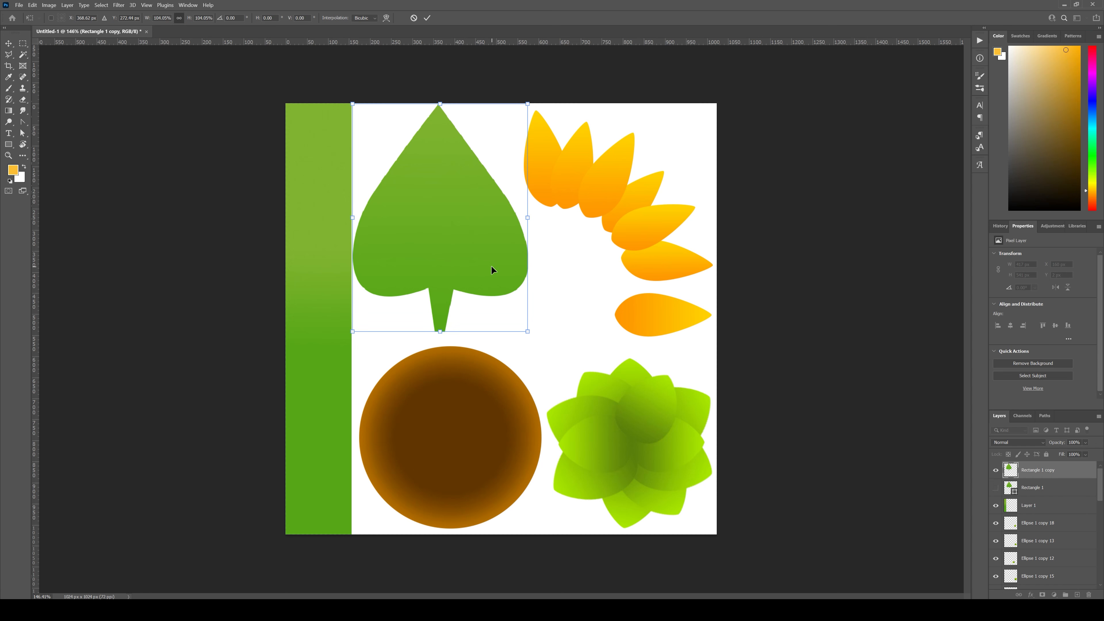
key("Down")
key("Down")
key("Down")
key("Right")
key("Right")
key("Down")
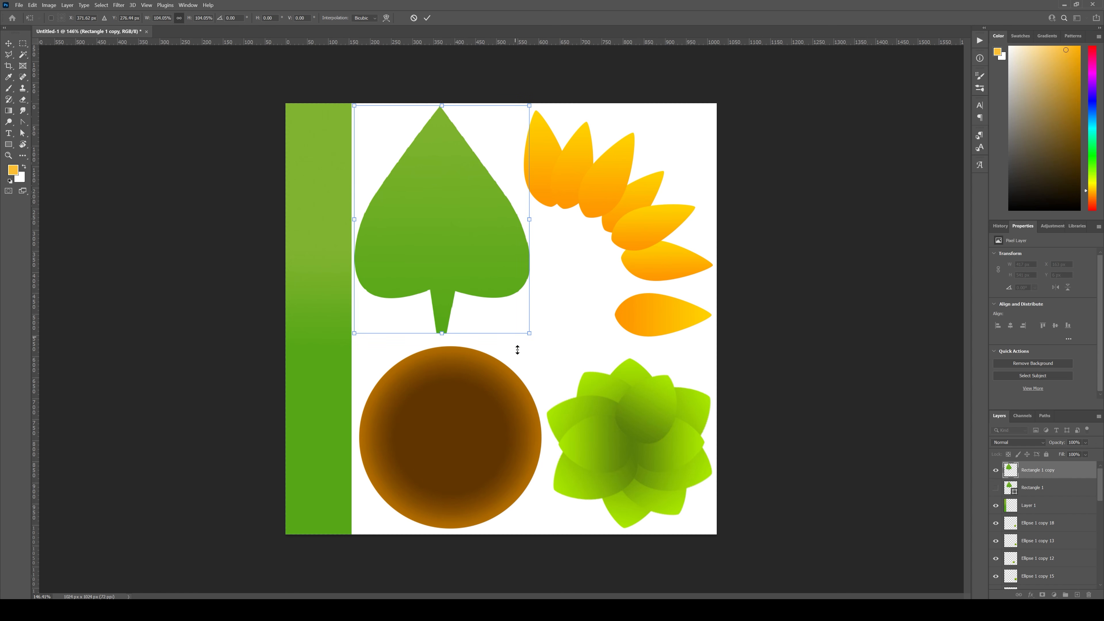
Step: Enlarge the leaf to about 107% from its lower corner, apply the transform and deselect it
left_click_drag(529, 333, 534, 340)
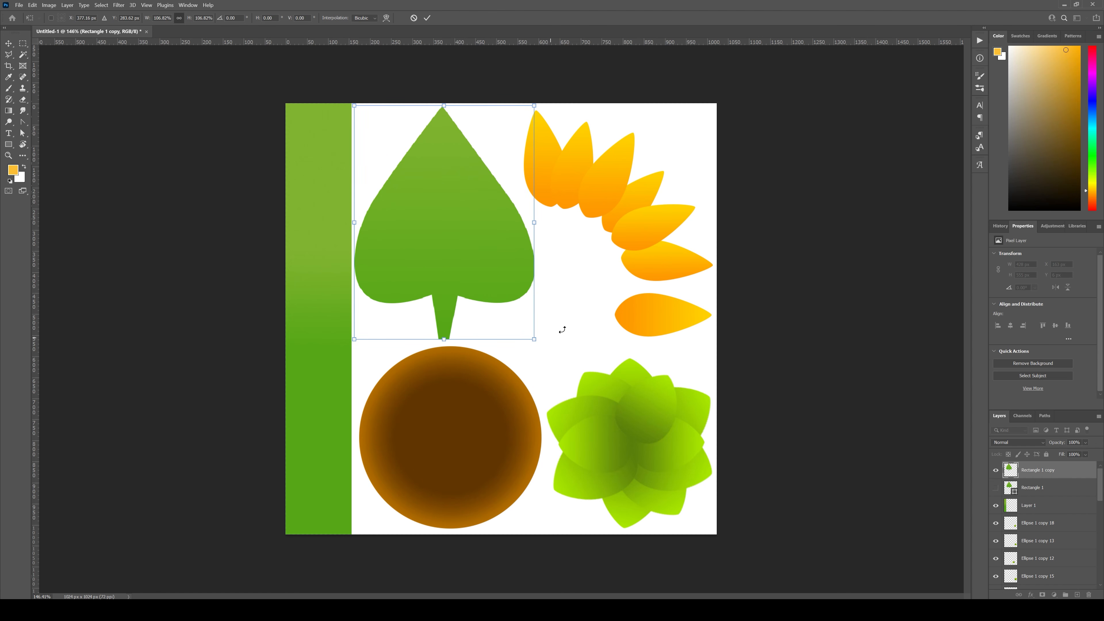
key("Return")
left_click(575, 300)
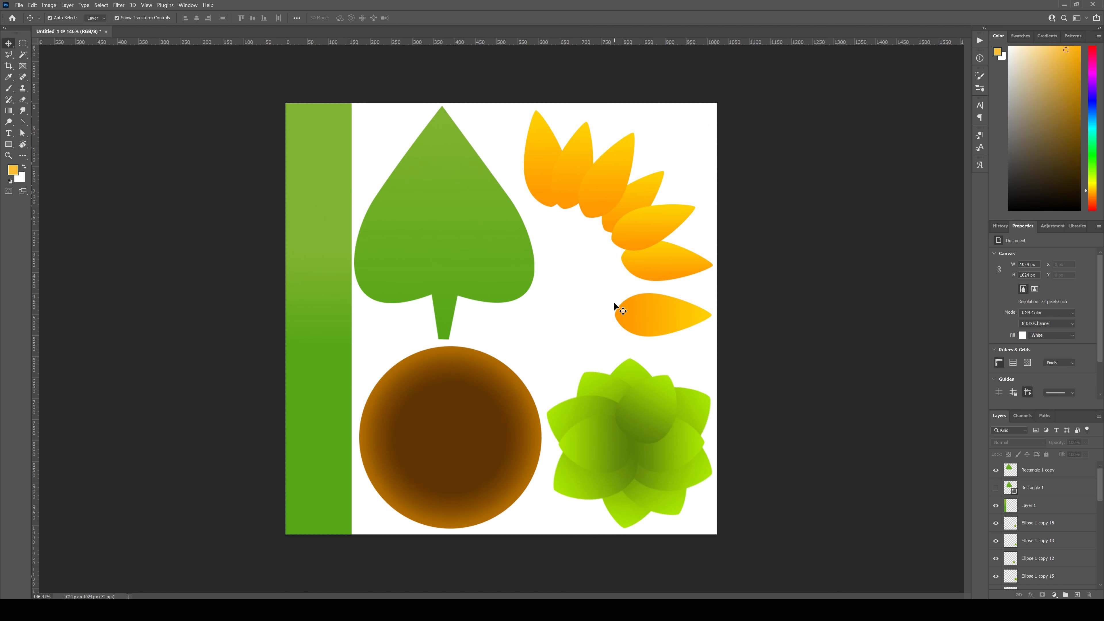
Step: Select all the orange petals, including the separate lowest one, scale them to about 103% and deselect
left_click_drag(692, 285, 559, 158)
left_click(666, 318, "shift")
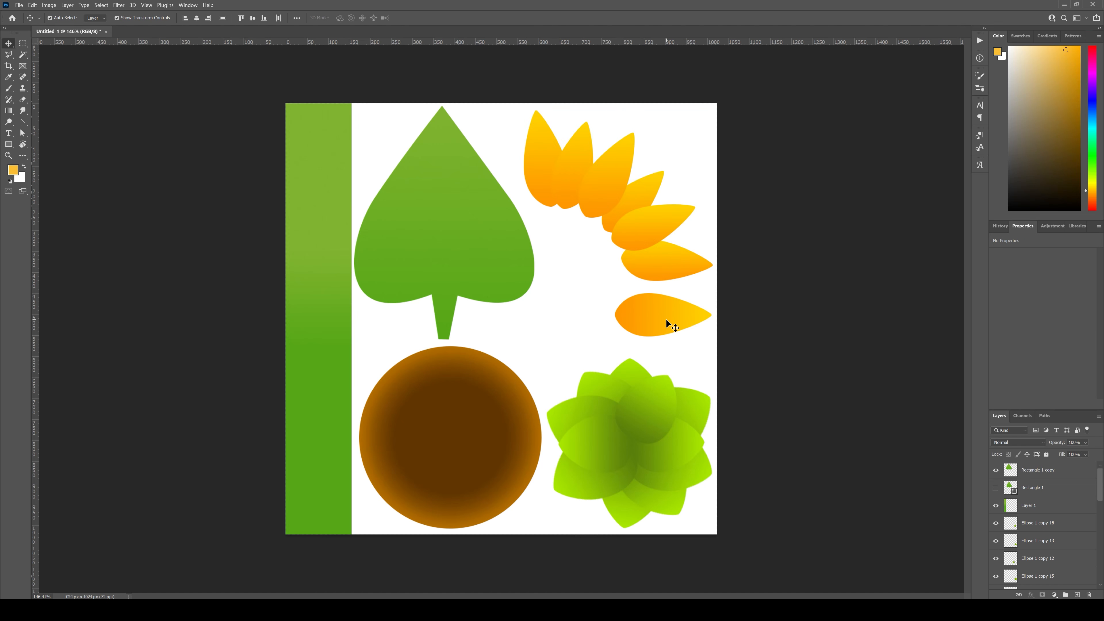
left_click_drag(524, 335, 518, 342)
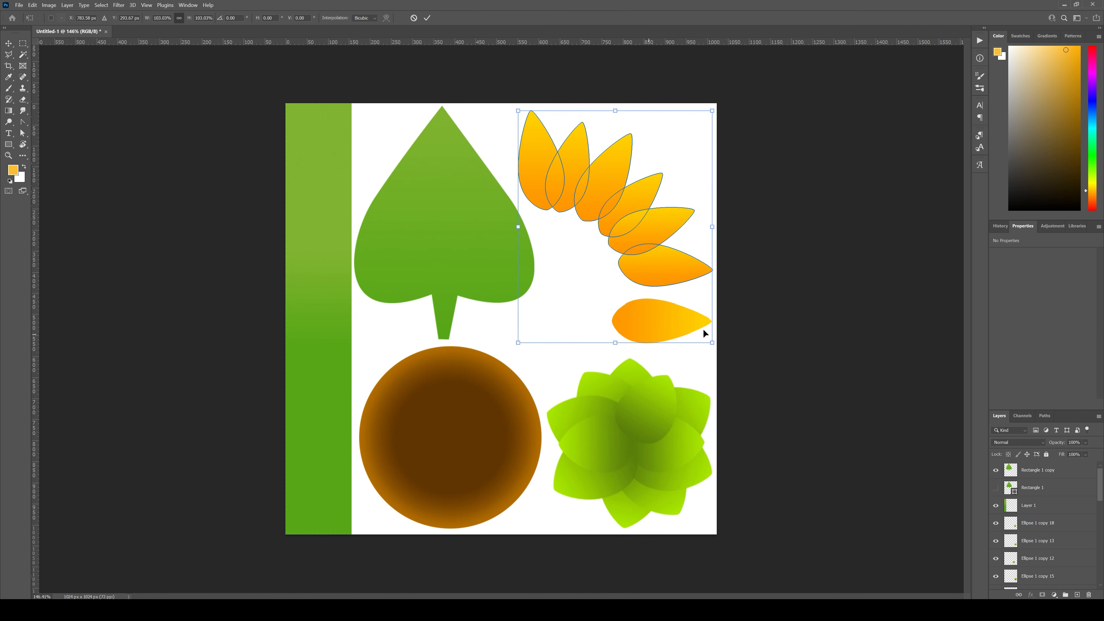
key("Return")
left_click(779, 314)
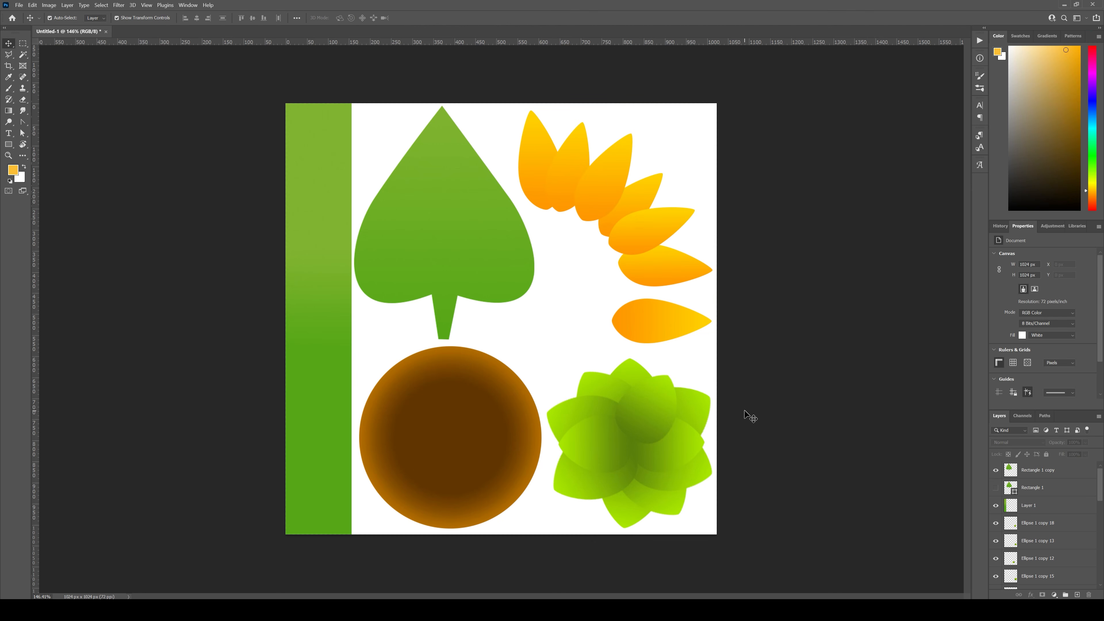
Step: Move the brown circle slightly left and down and the leaf slightly down to even out the gaps, then deselect
left_click(439, 462)
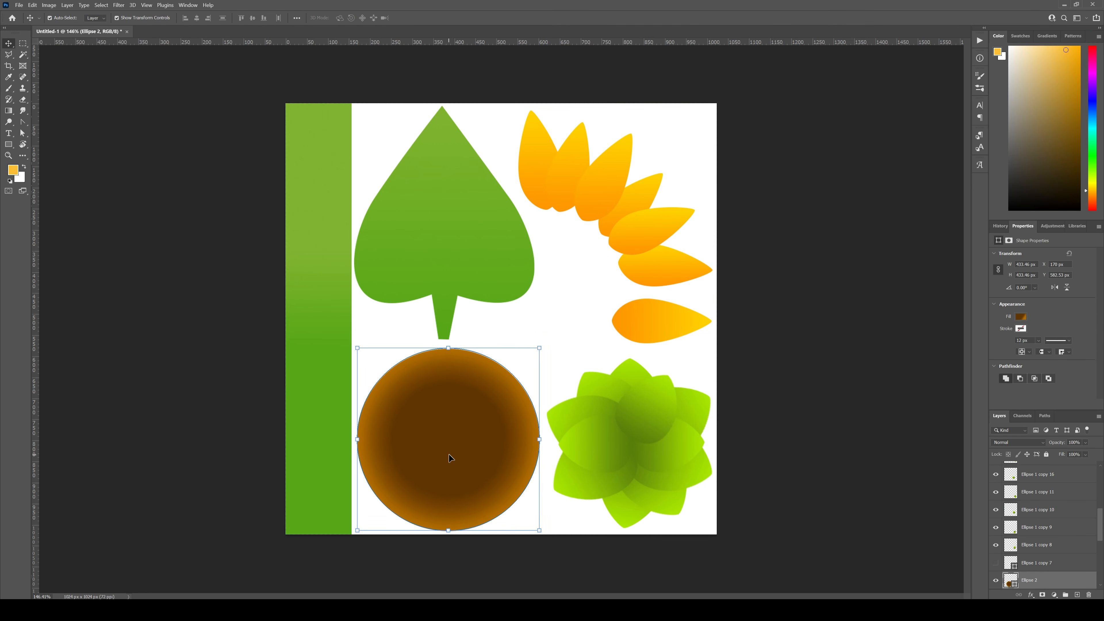
left_click(549, 300)
left_click(452, 283)
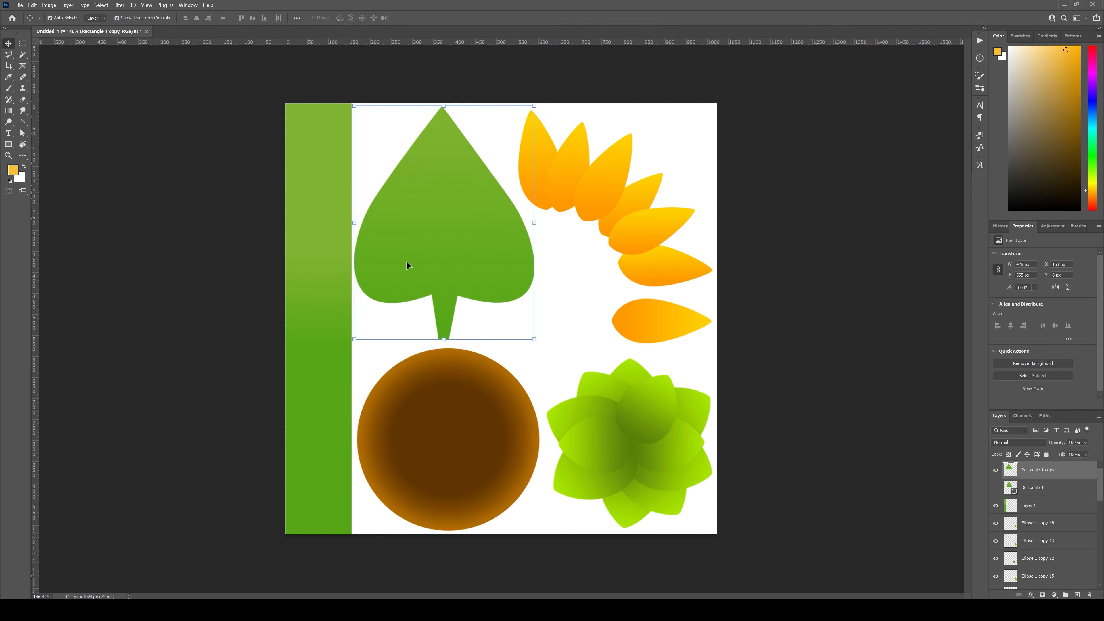
left_click(589, 297)
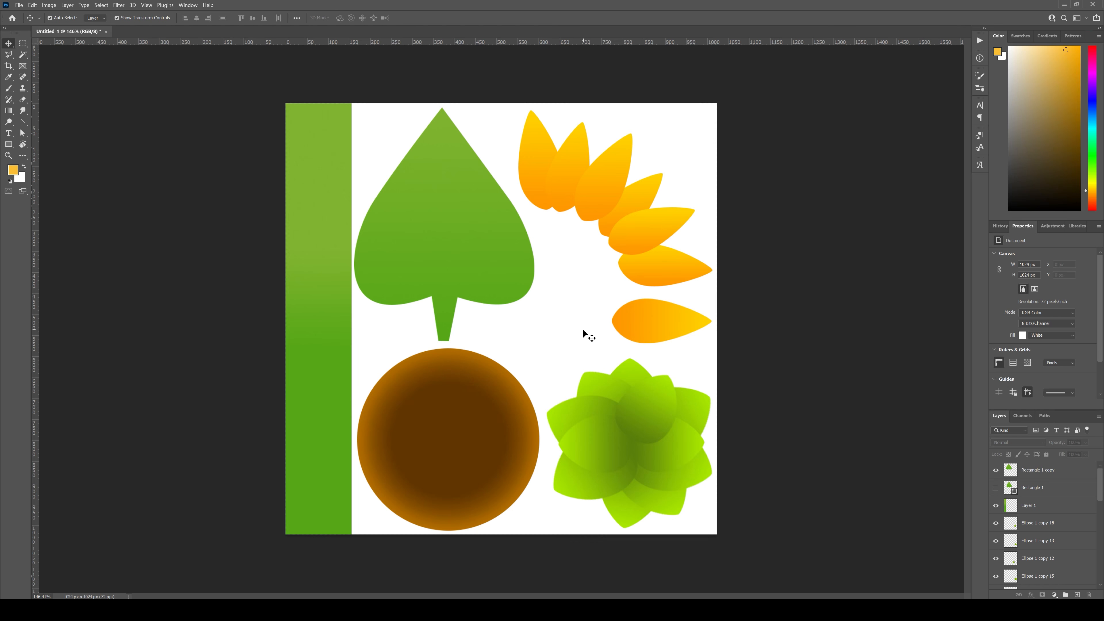
Step: Add an empty layer directly above the white background layer
scroll(1057, 557, "down", 10)
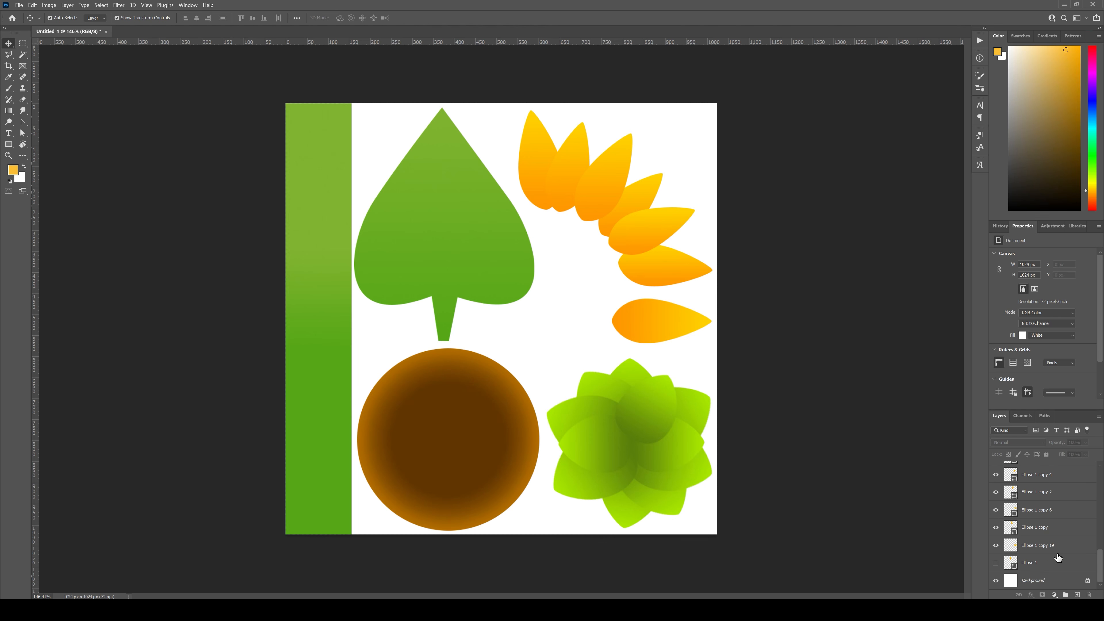
left_click(1045, 581)
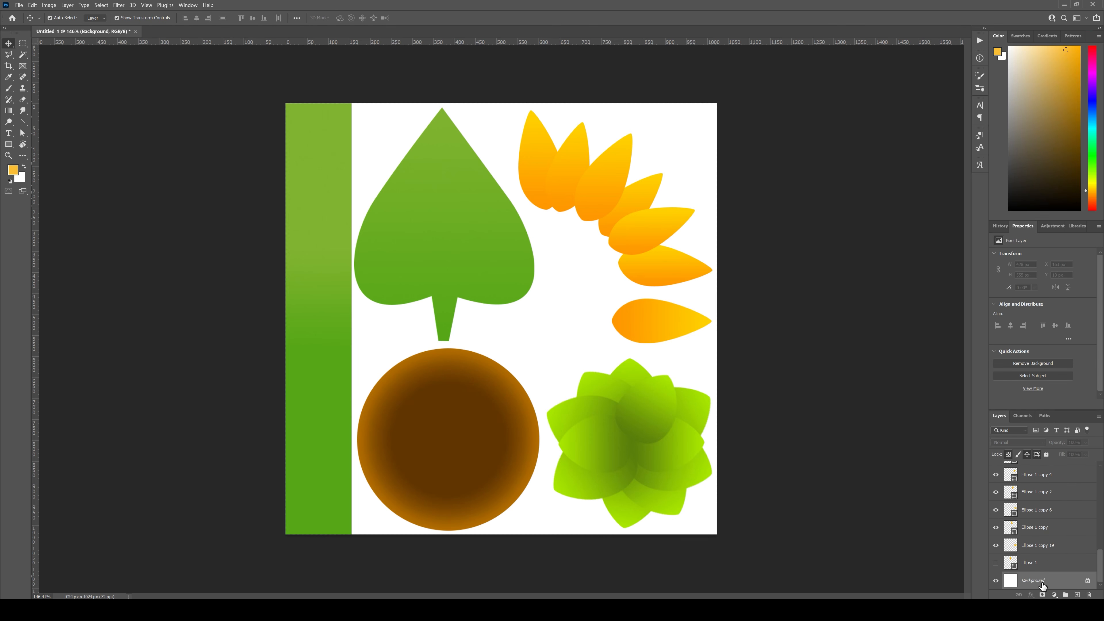
left_click(1078, 594)
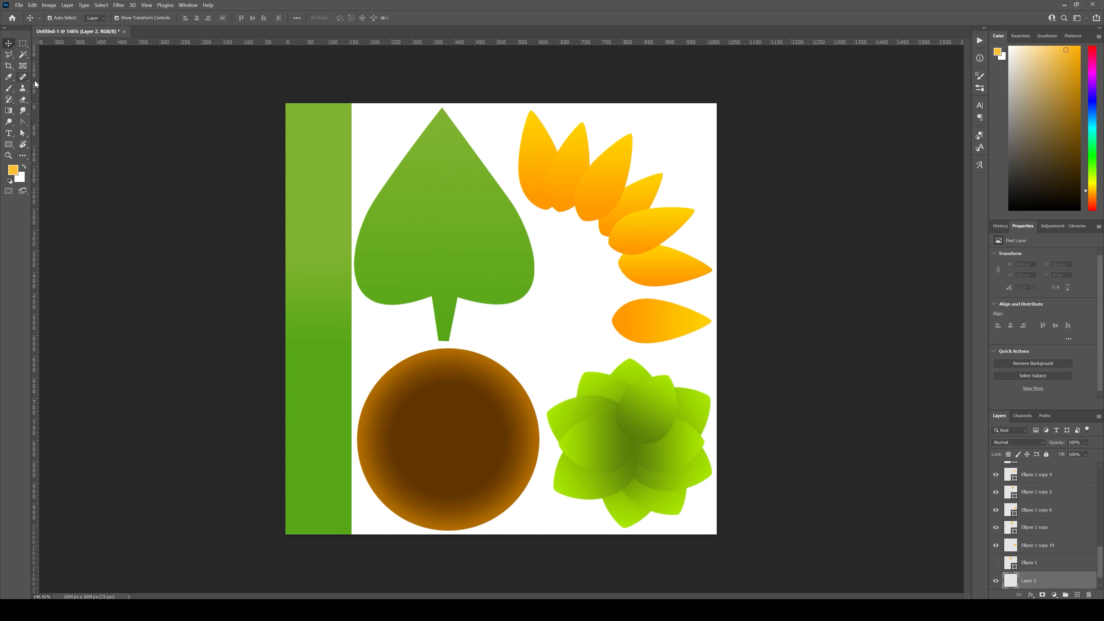
Step: Trace a Polygonal Lasso selection around the green strip, heart-shaped leaf and leaf rosette, leaving out the petals and brown circle
left_click(8, 56)
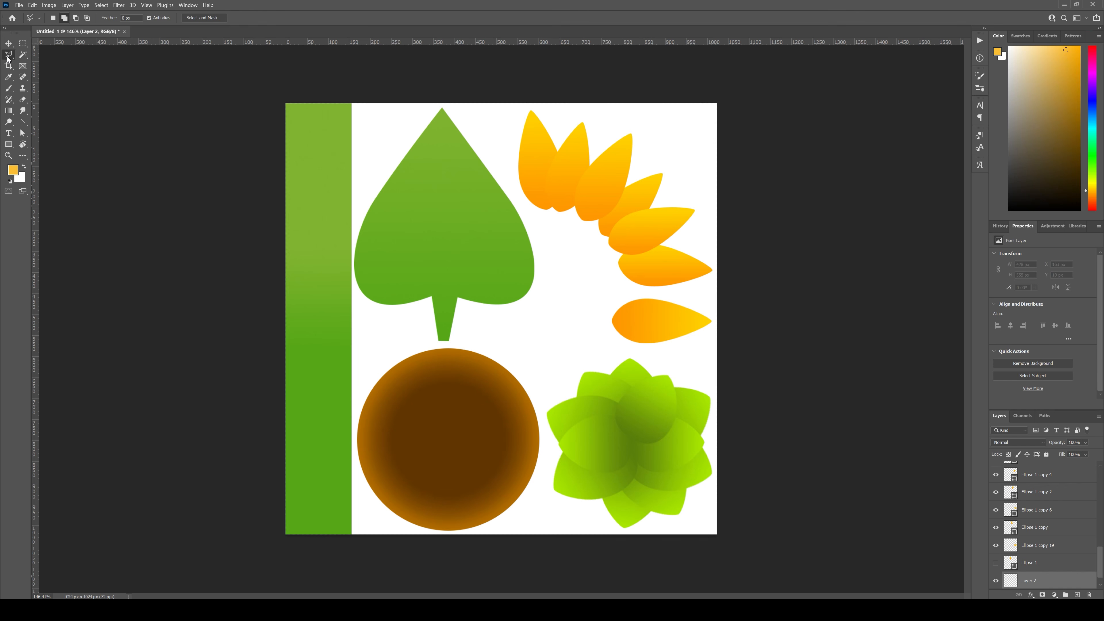
left_click(8, 58)
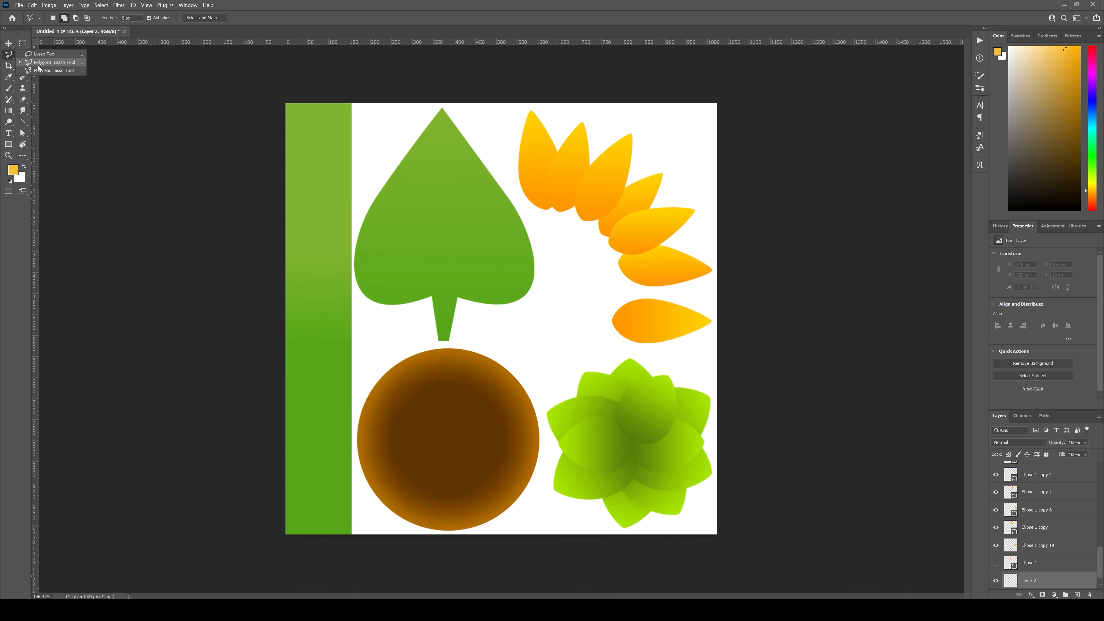
left_click(55, 63)
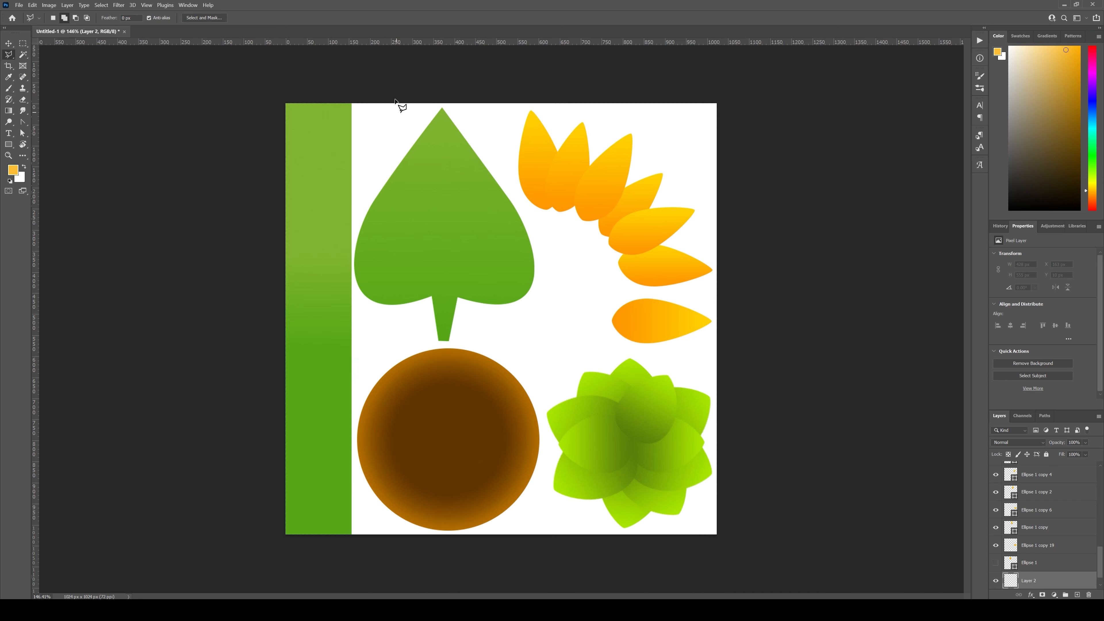
left_click(260, 83)
left_click(490, 92)
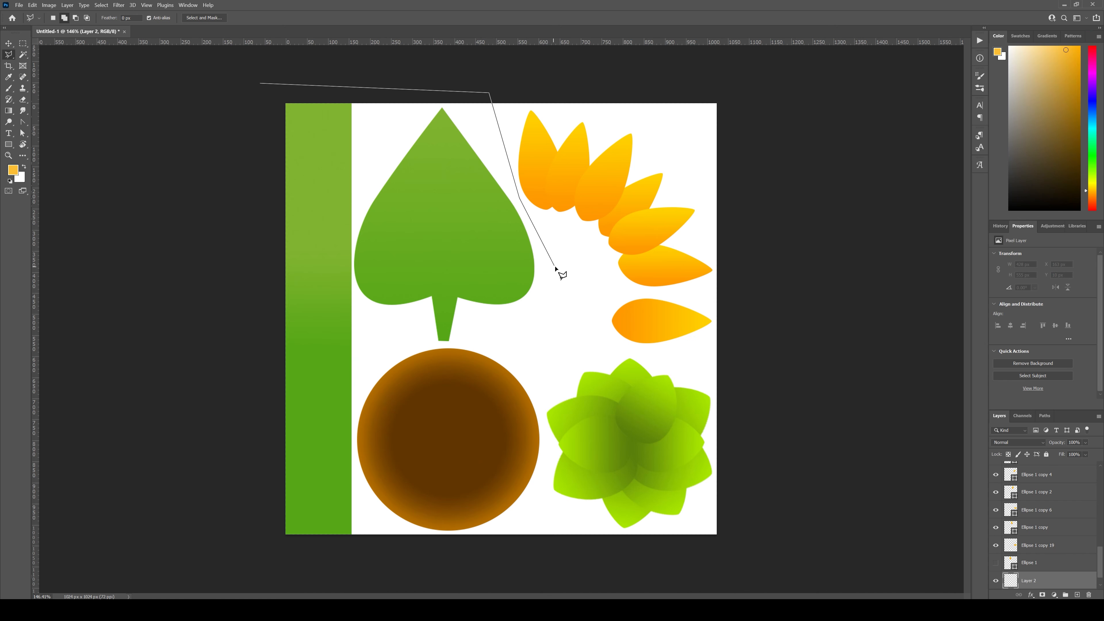
left_click(563, 332)
left_click(769, 396)
left_click(746, 572)
left_click(537, 558)
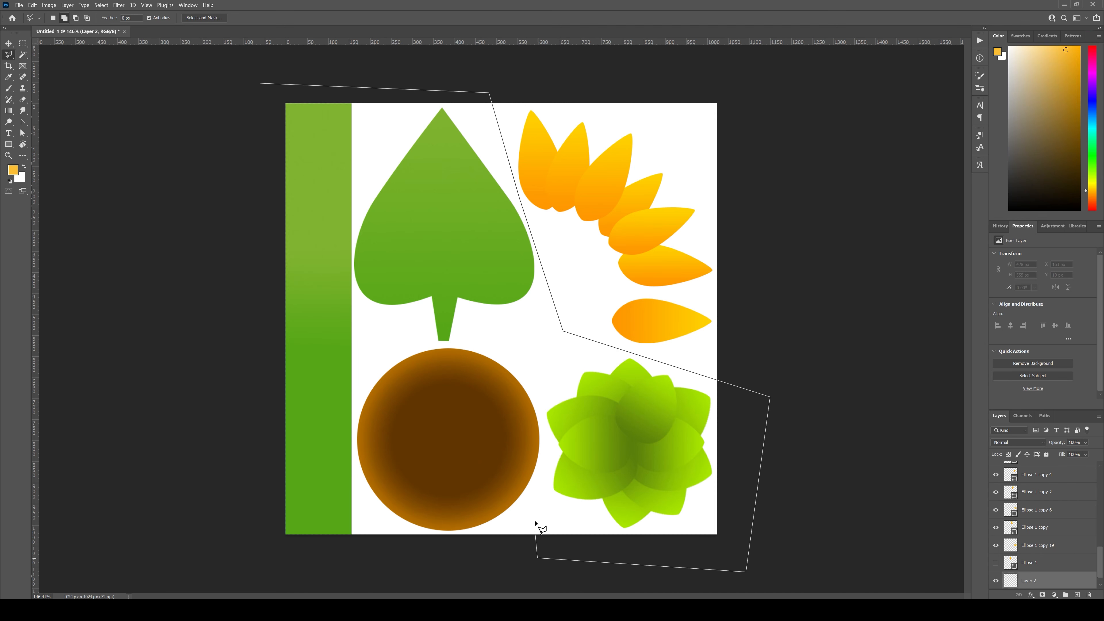
left_click(547, 445)
left_click(537, 389)
left_click(499, 344)
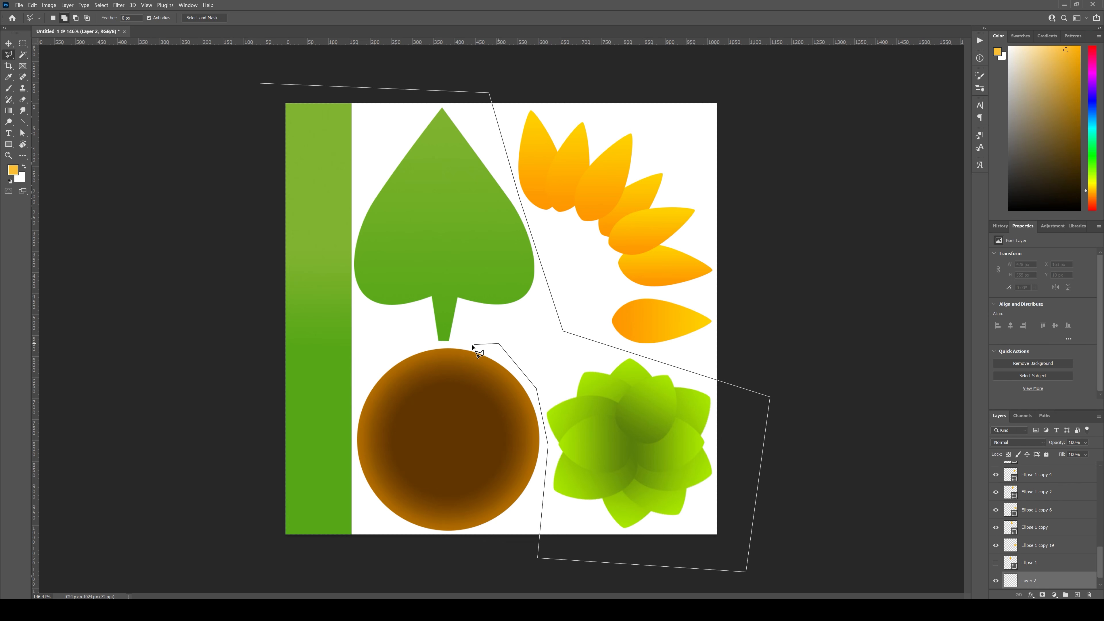
left_click(371, 350)
left_click(353, 410)
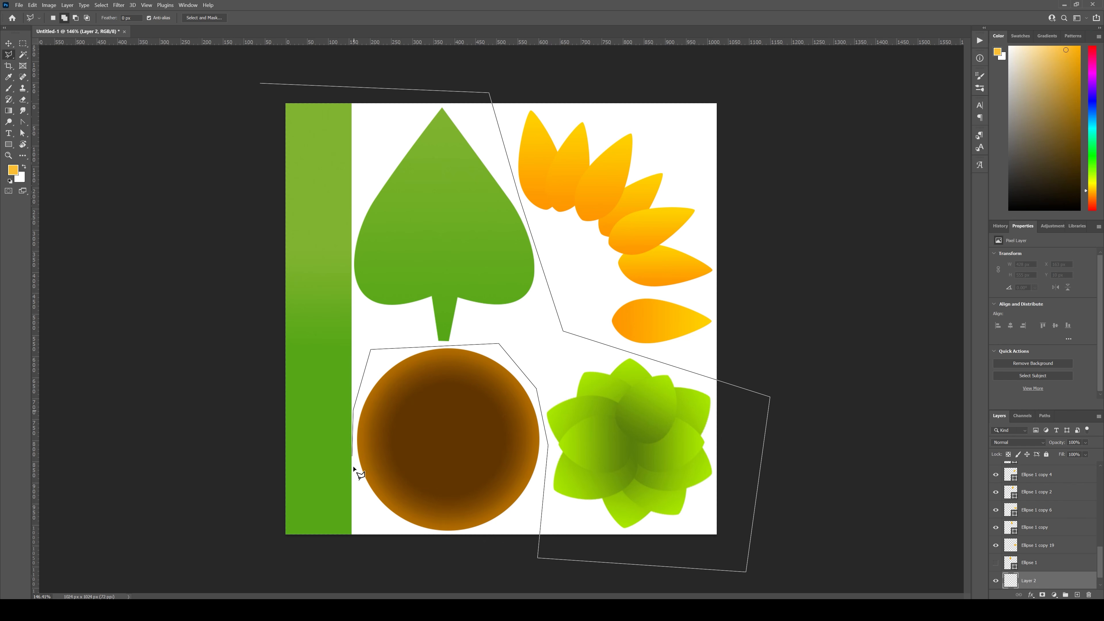
left_click(357, 553)
left_click(222, 554)
double_click(222, 116)
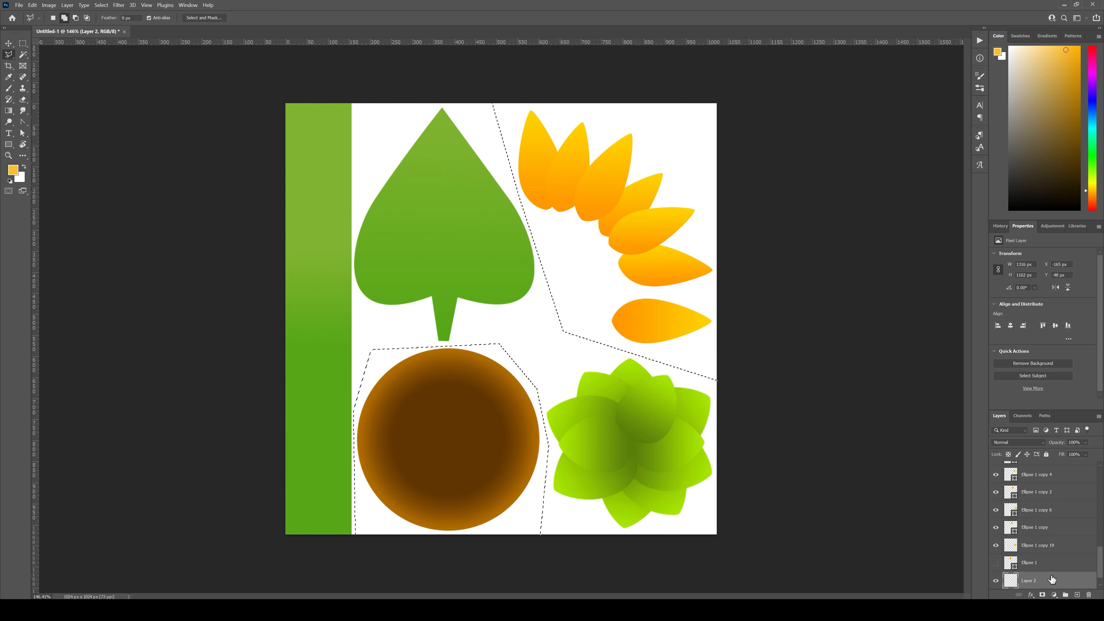
Step: Fill the selection with a vertical green linear gradient, dark green above and light green below, undoing the trial fills
right_click(9, 110)
left_click(43, 111)
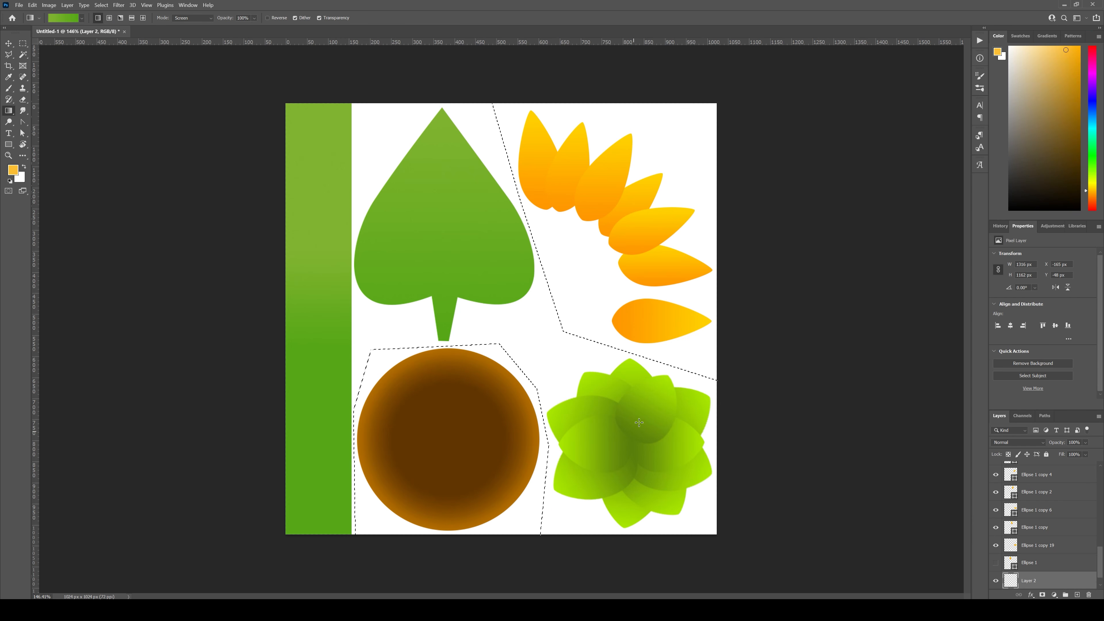
left_click_drag(536, 353, 537, 353)
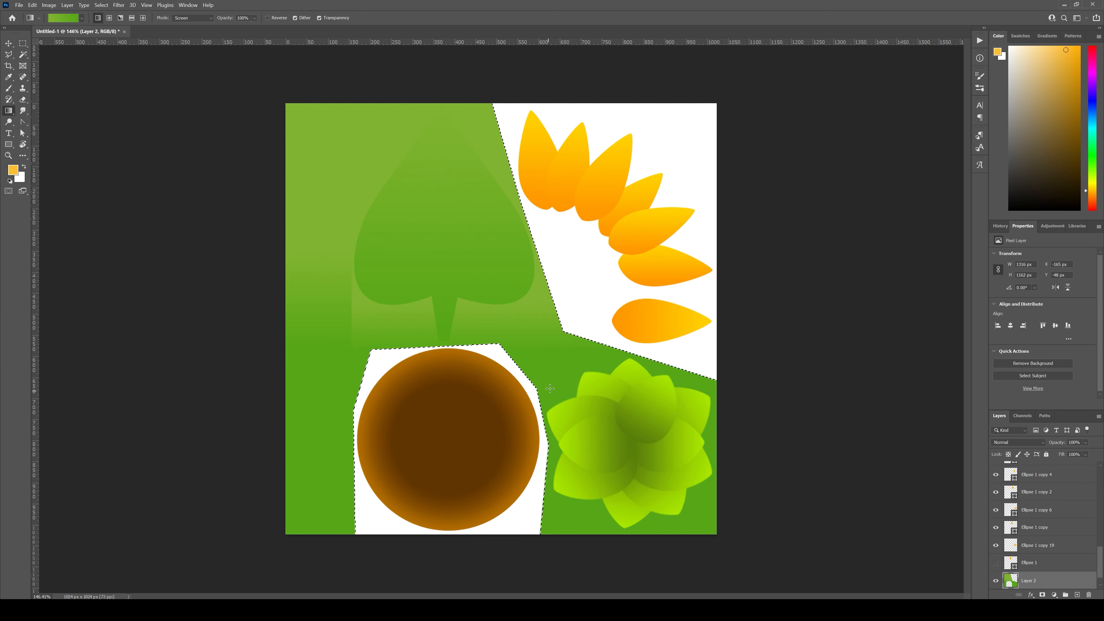
key("ctrl+z")
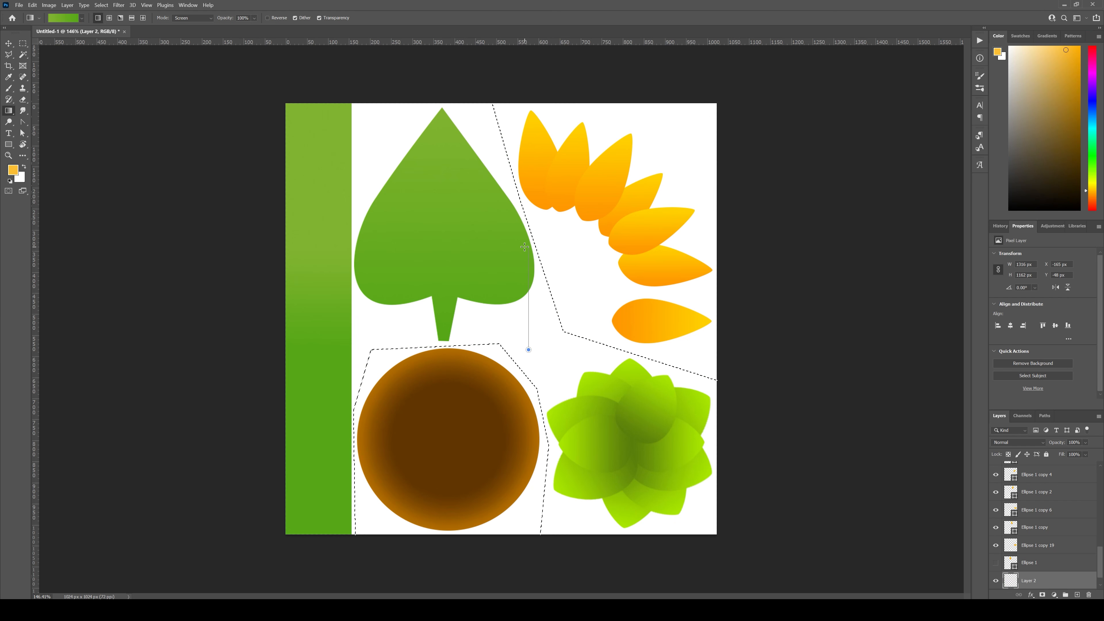
left_click_drag(524, 247, 525, 248)
key("ctrl+z")
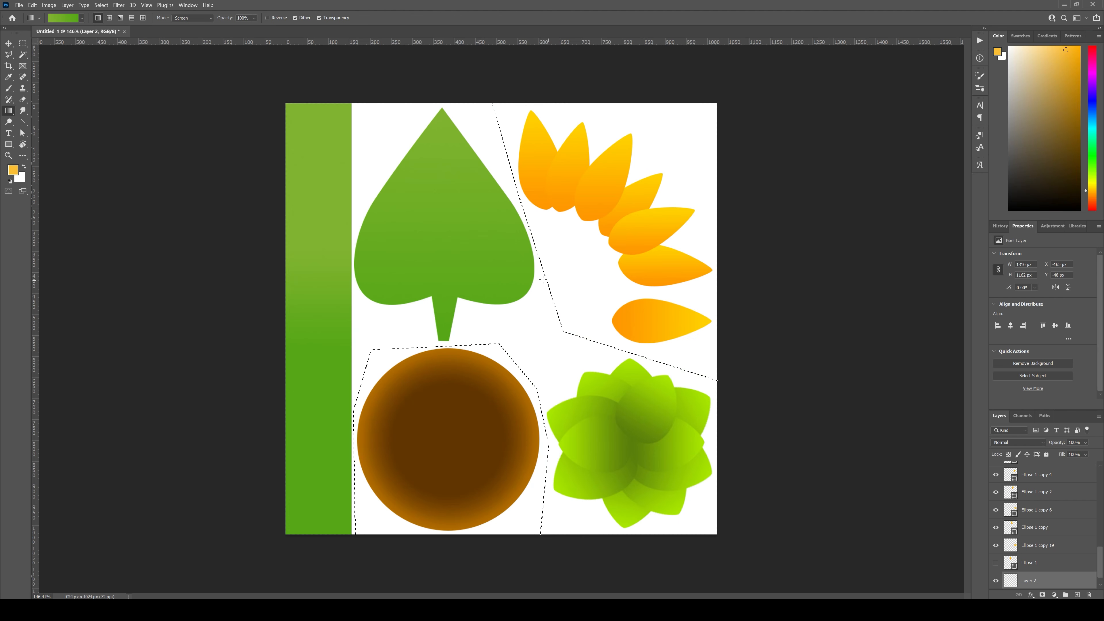
left_click_drag(526, 362, 527, 368)
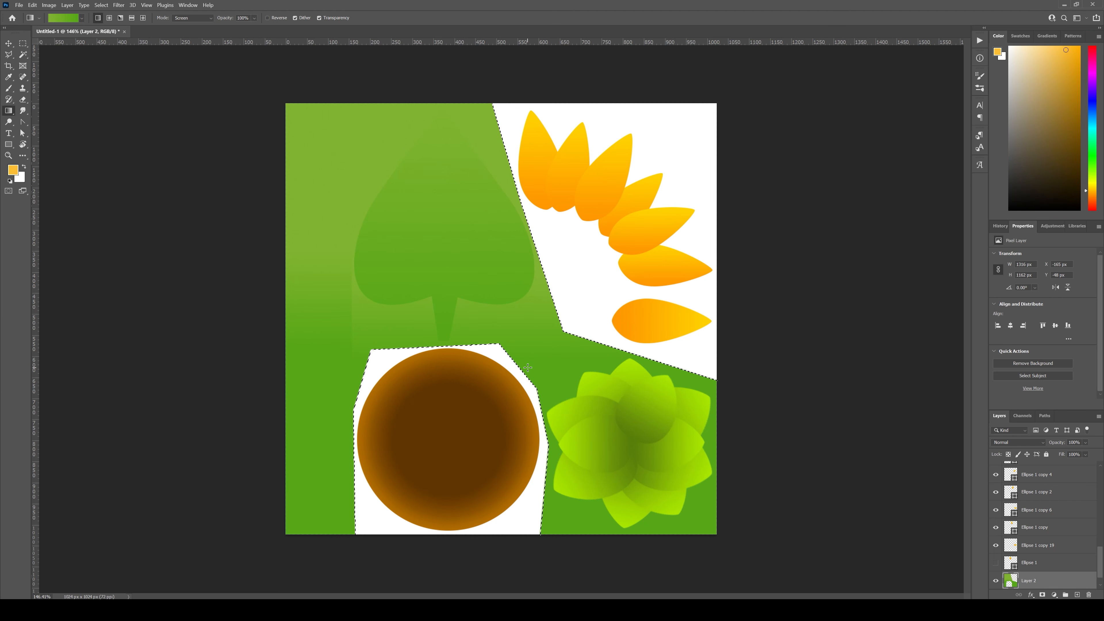
key("ctrl+z")
key("ctrl+shift+z")
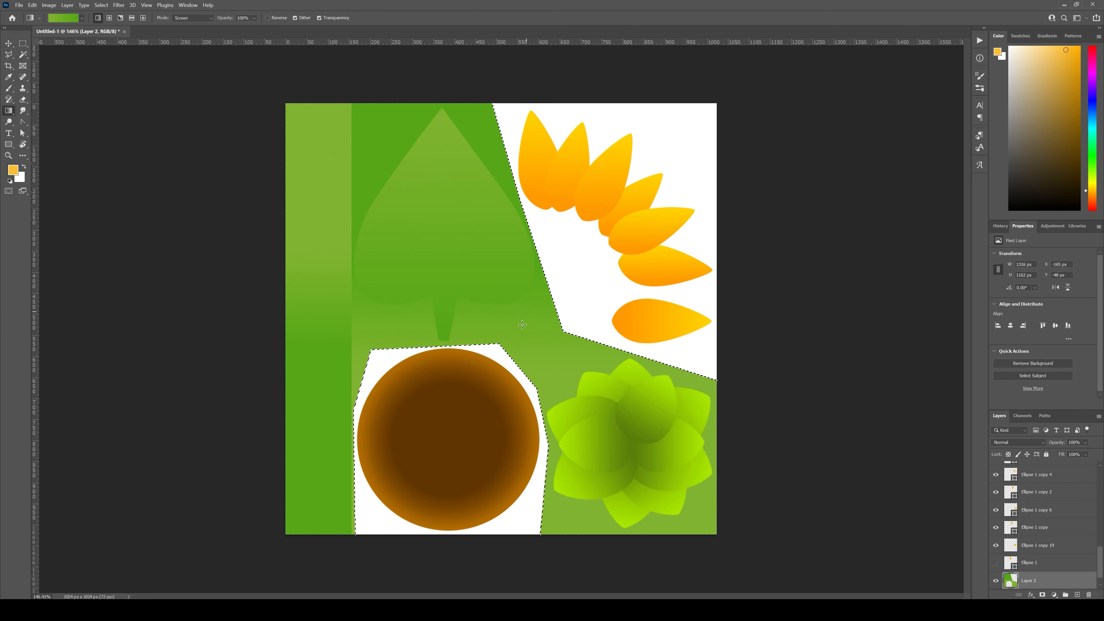
key("ctrl+z")
left_click_drag(516, 262, 515, 261)
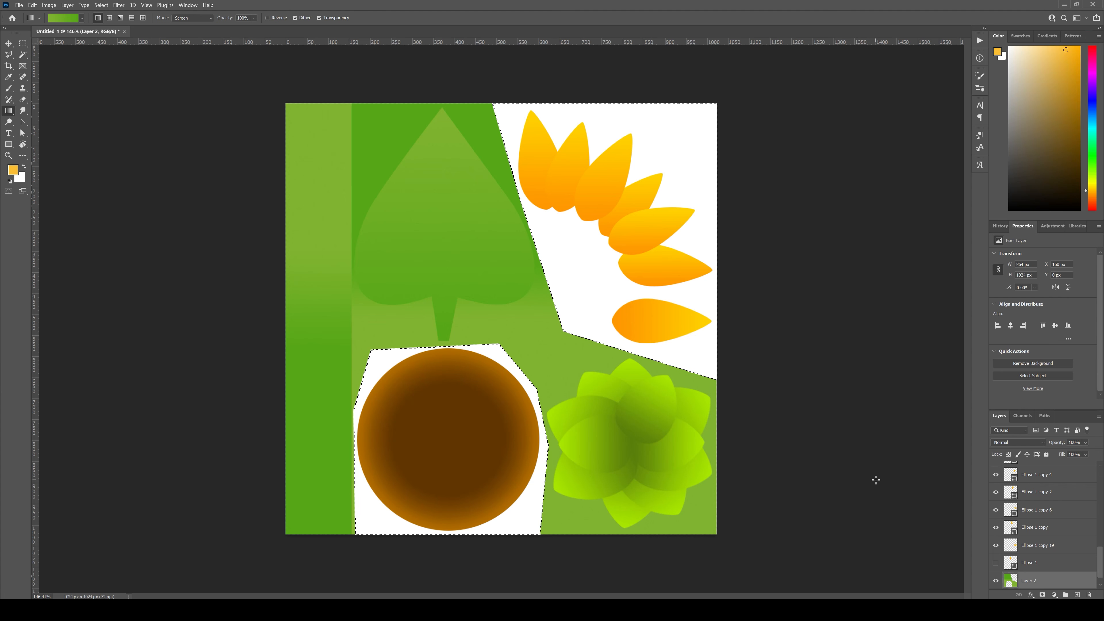
Step: Invert the selection and add another empty layer above the green fill layer
left_click(1075, 595)
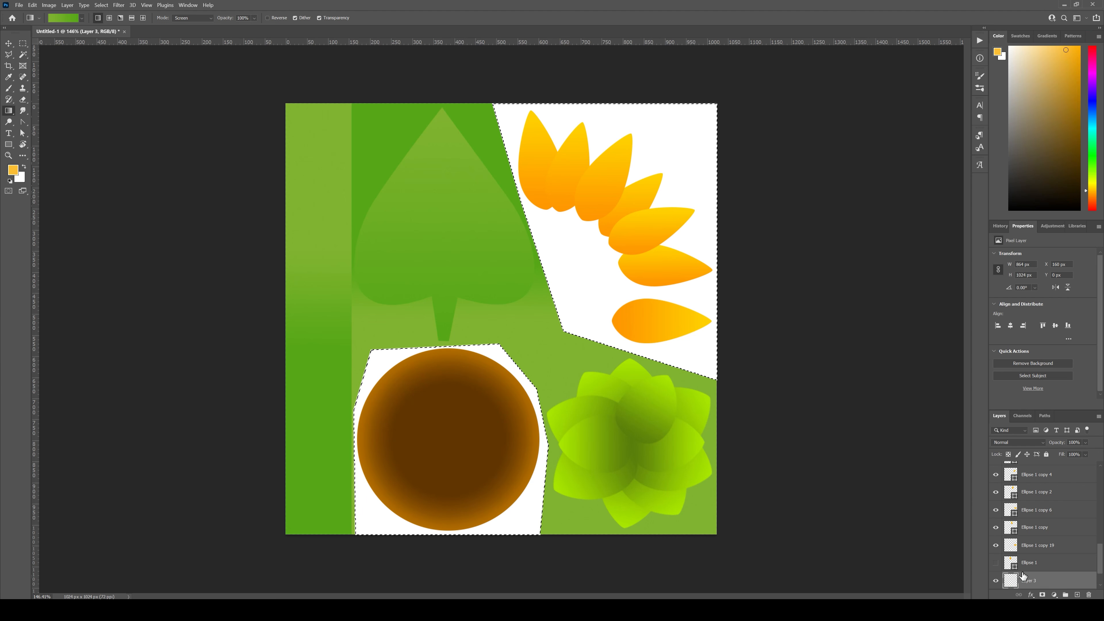
left_click(82, 18)
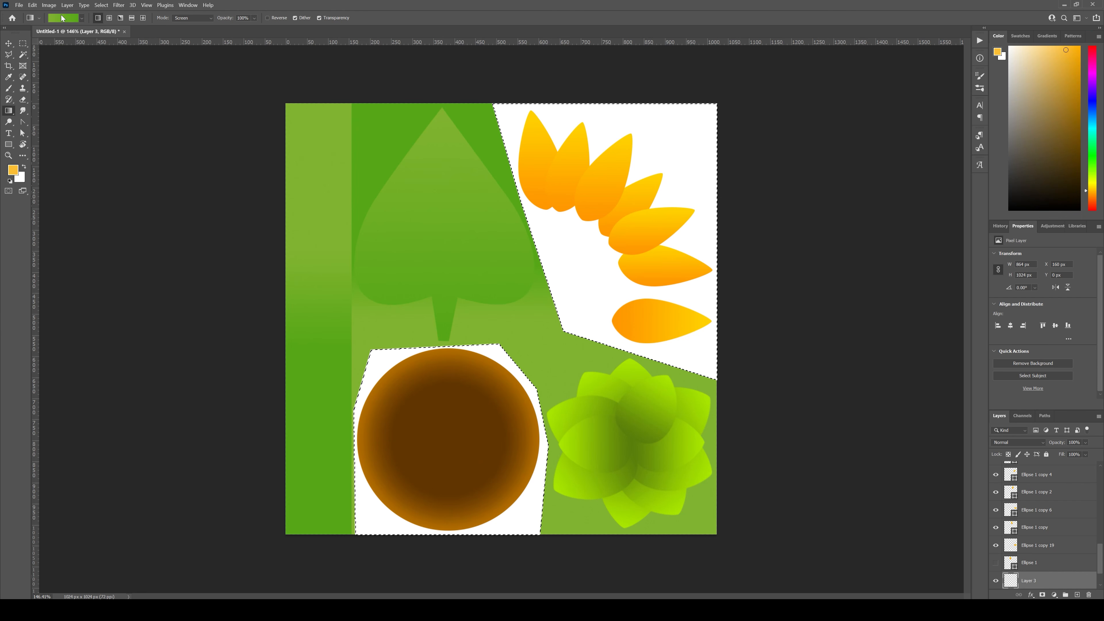
left_click(61, 17)
left_click(204, 137)
left_click(82, 19)
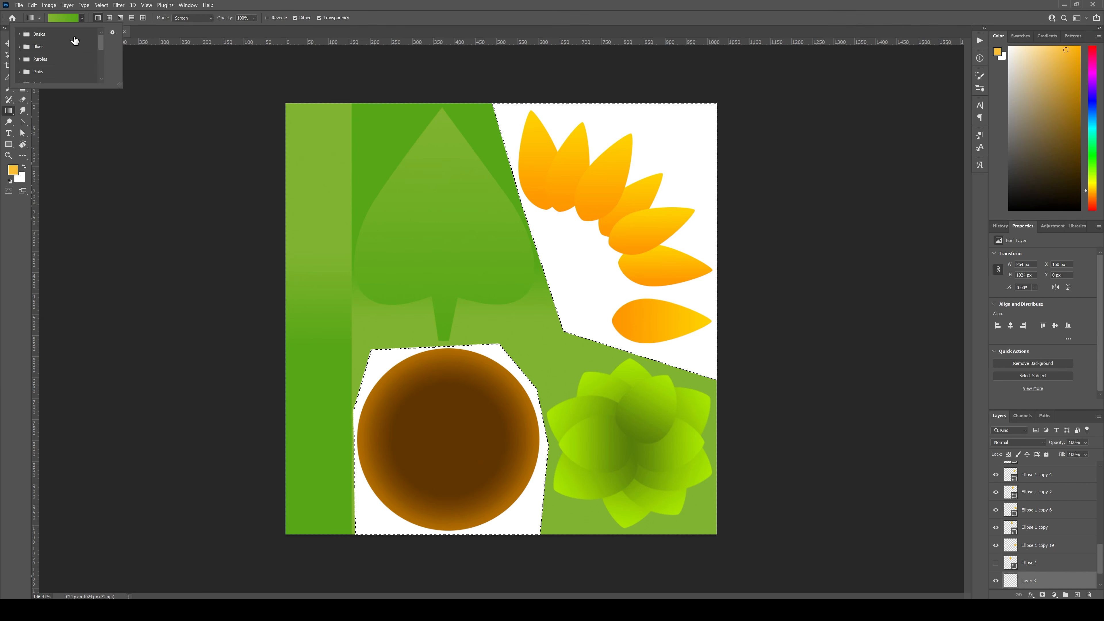
left_click(309, 4)
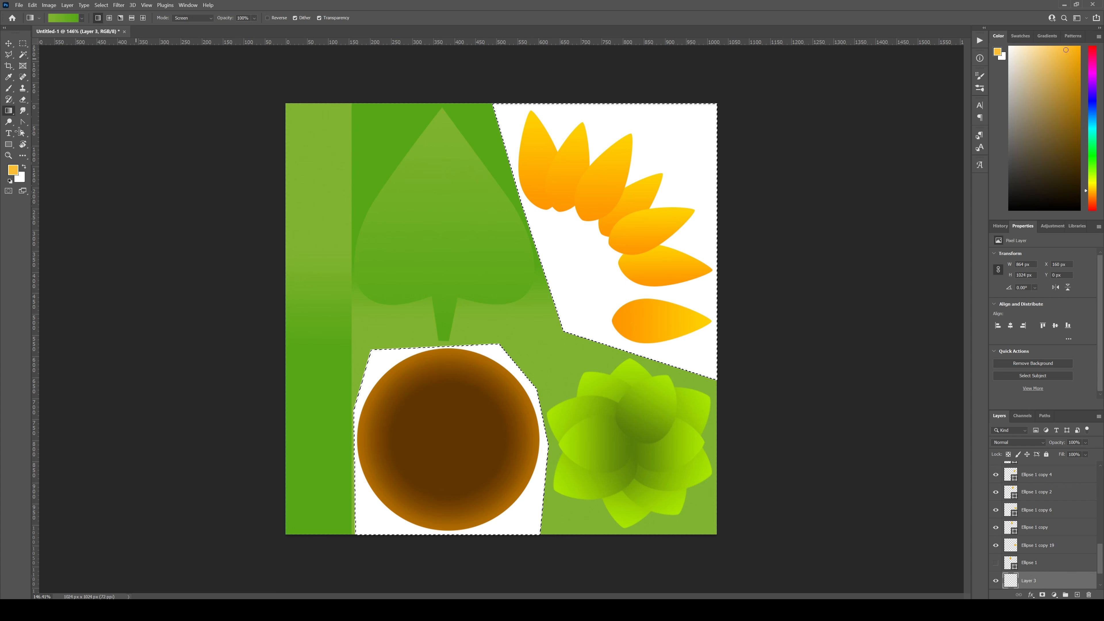
left_click(82, 18)
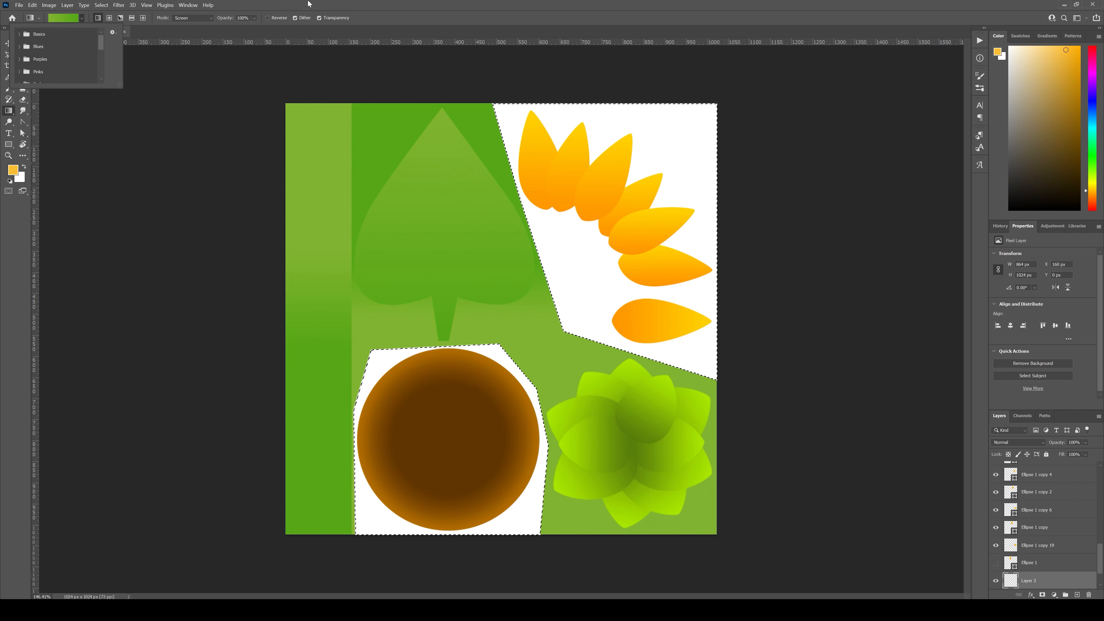
Step: Recolor the gradient's start stop with the lowest petal's base orange and its end stop with the petal tip's yellow
left_click(59, 18)
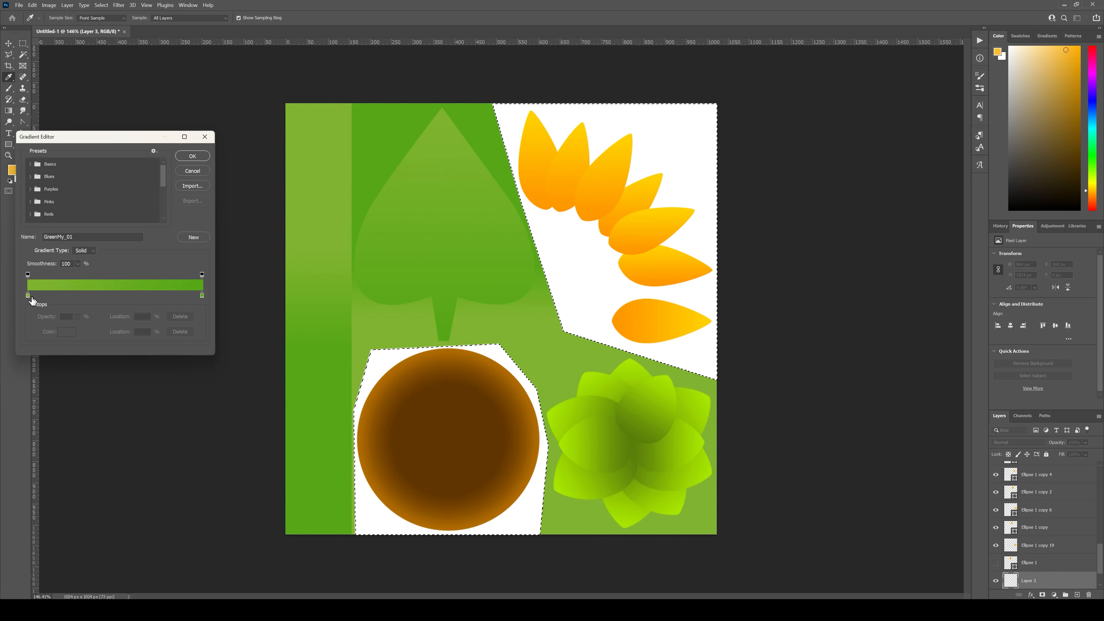
left_click(28, 296)
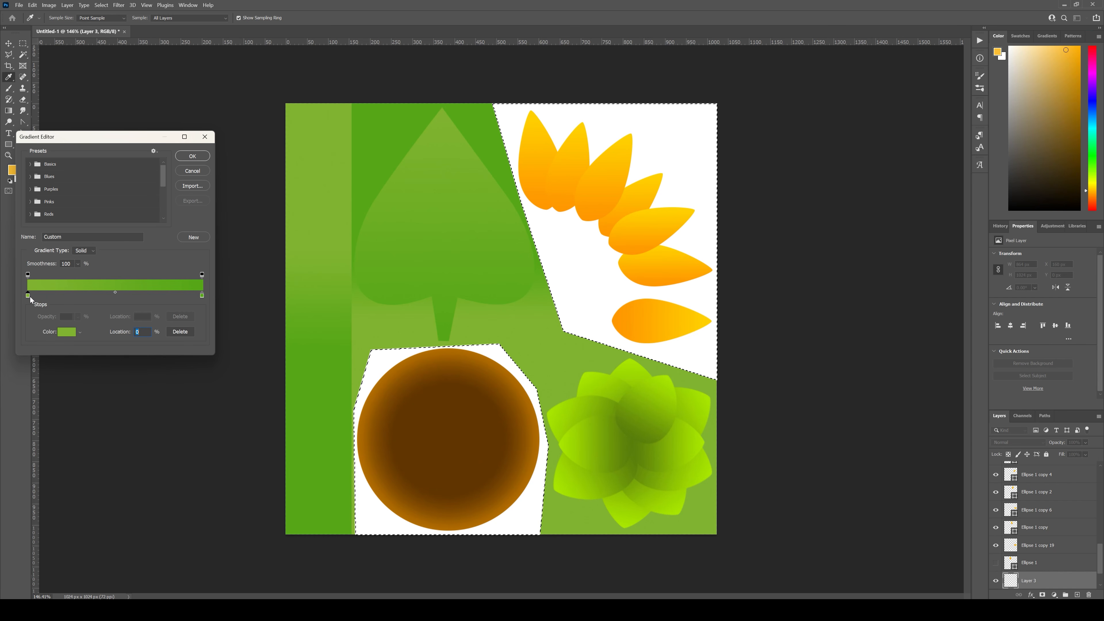
double_click(27, 296)
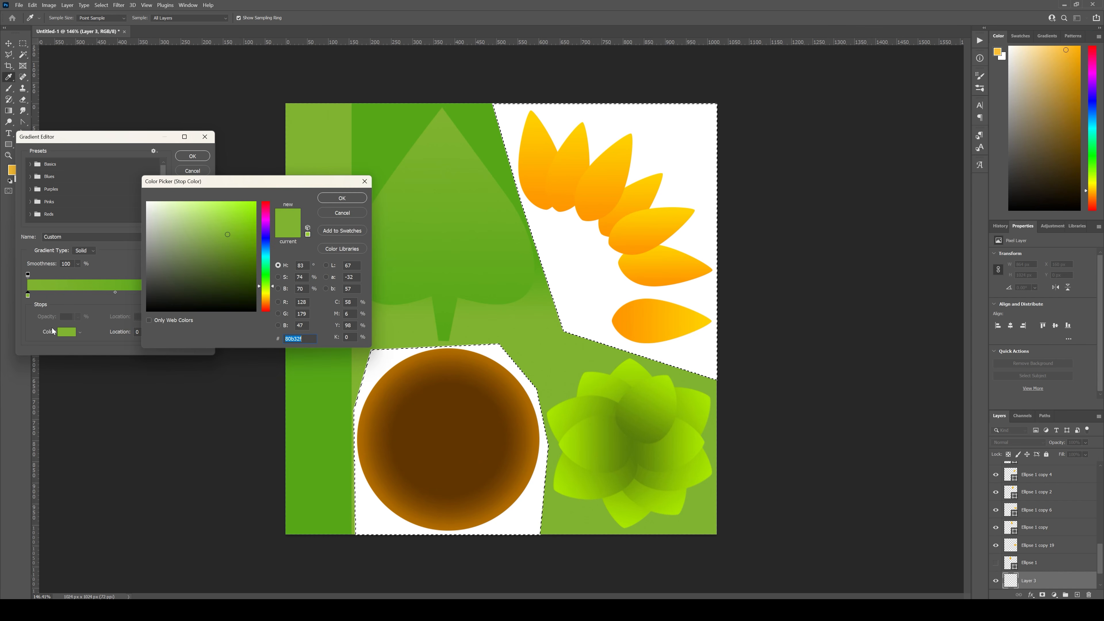
left_click(616, 318)
left_click(334, 200)
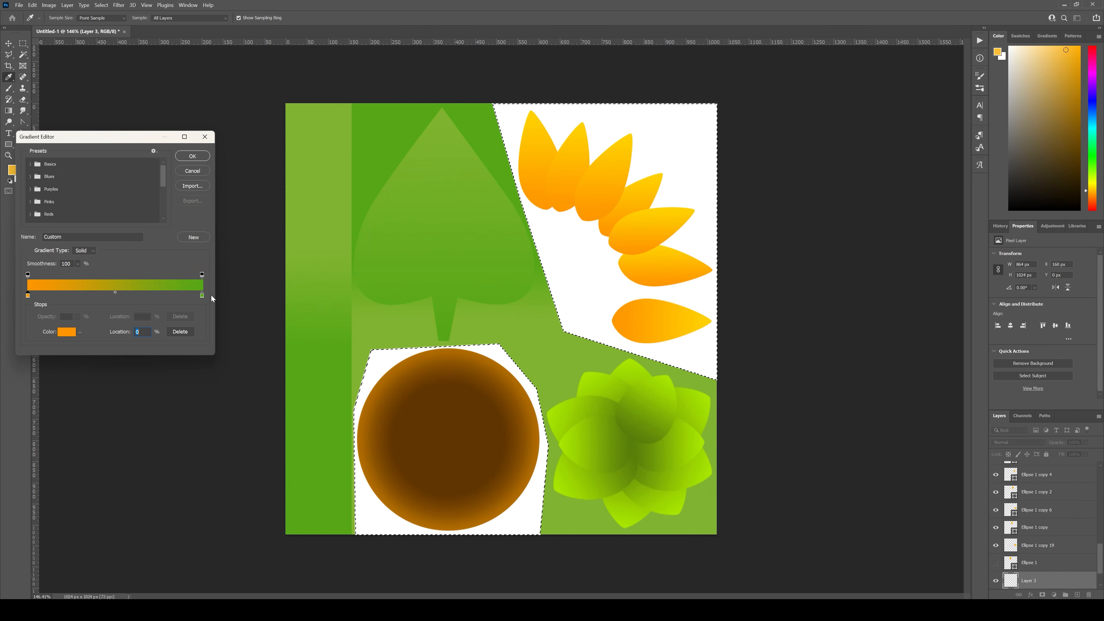
double_click(201, 296)
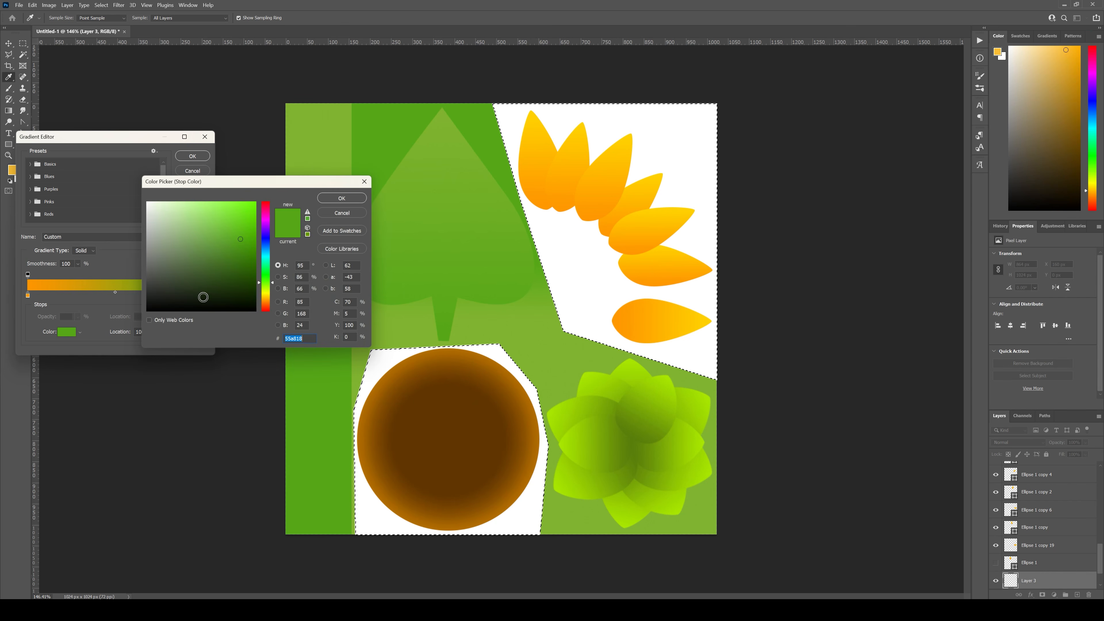
left_click(714, 317)
left_click(342, 198)
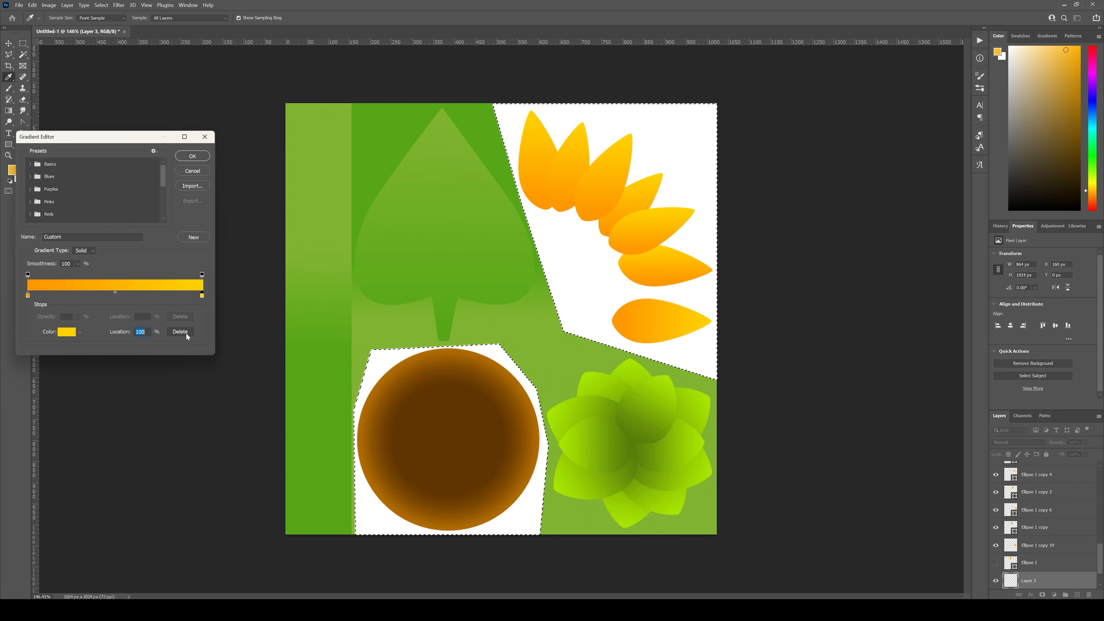
left_click(193, 157)
Step: Fill the area behind the petals and brown circle with the gradient, yellow above and orange below, and deselect everything
left_click_drag(576, 259, 589, 236)
key("ctrl+z")
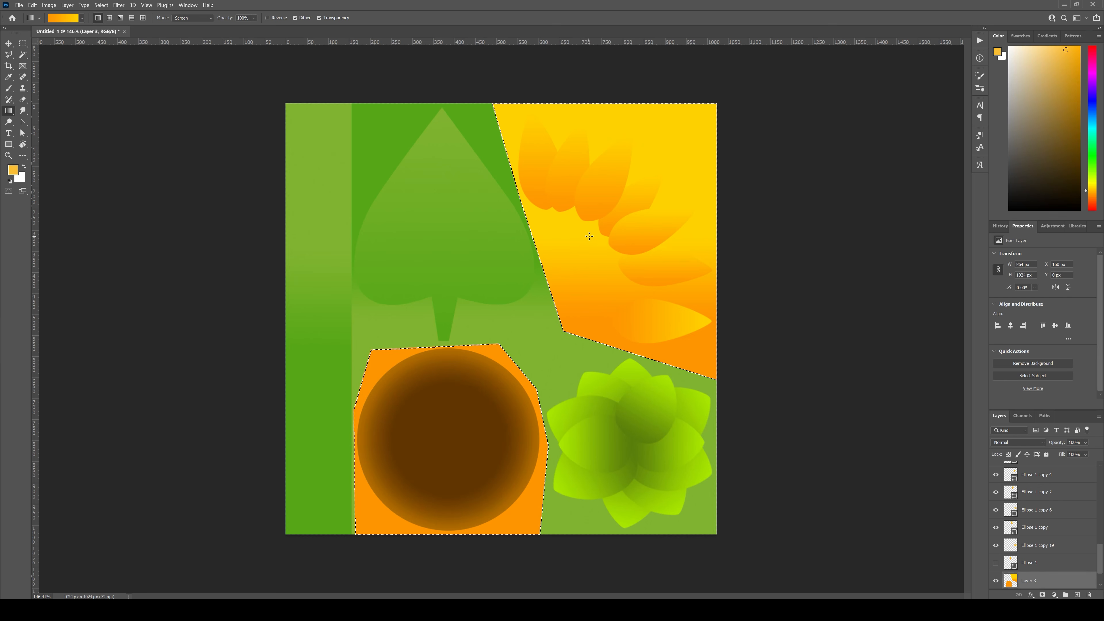
key("ctrl+d")
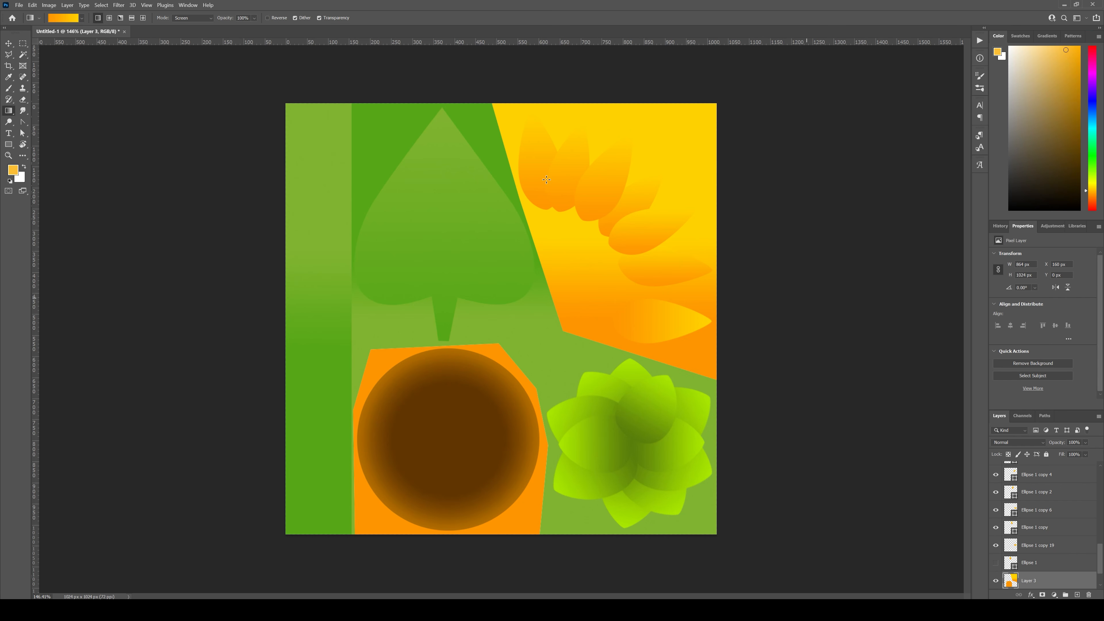
left_click(9, 44)
left_click(869, 434)
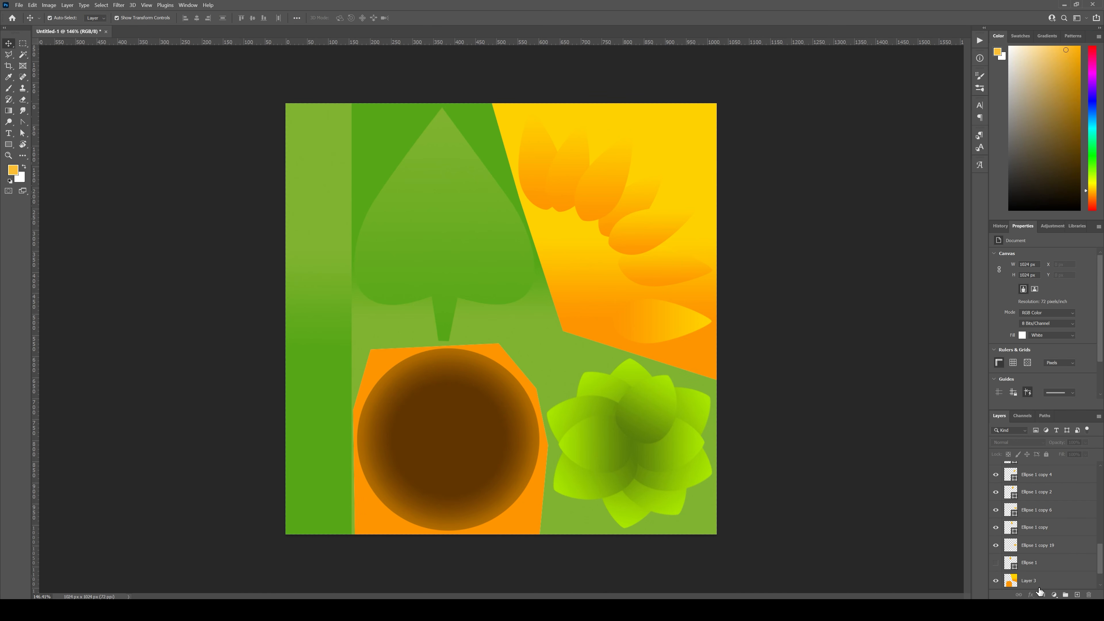
Step: Hide the orange-yellow and green background fill layers, Layer 3 and Layer 2
scroll(1043, 573, "down", 2)
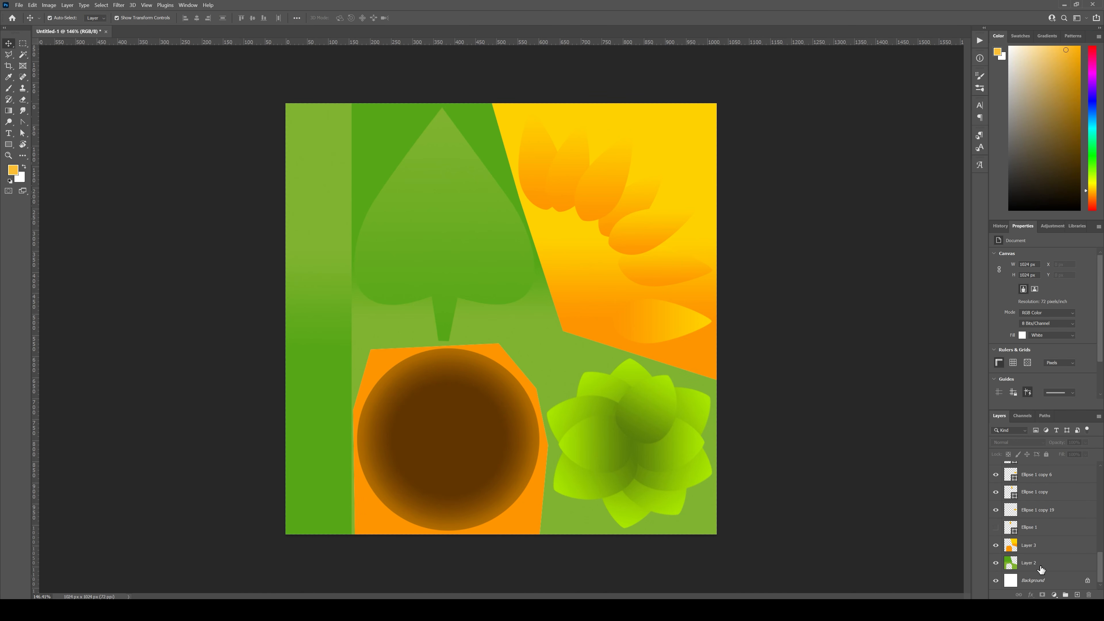
left_click(996, 563)
left_click(995, 546)
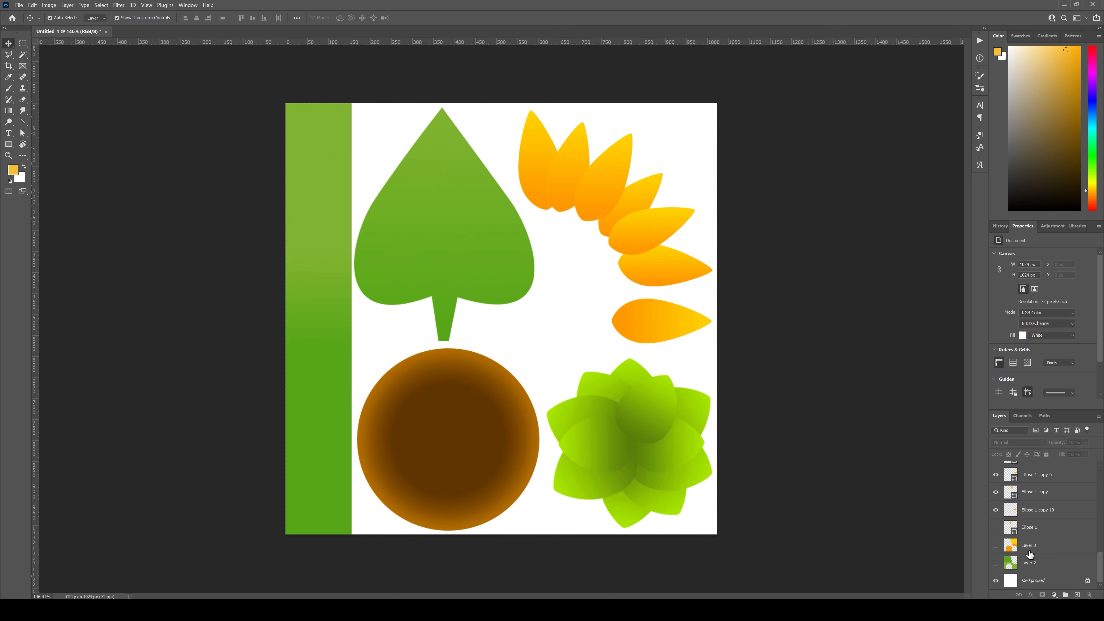
Step: Group all the flower part layers from Ellipse 1 up to Rectangle 1 copy, expand the group and deselect
left_click(1037, 527)
scroll(1058, 521, "up", 5)
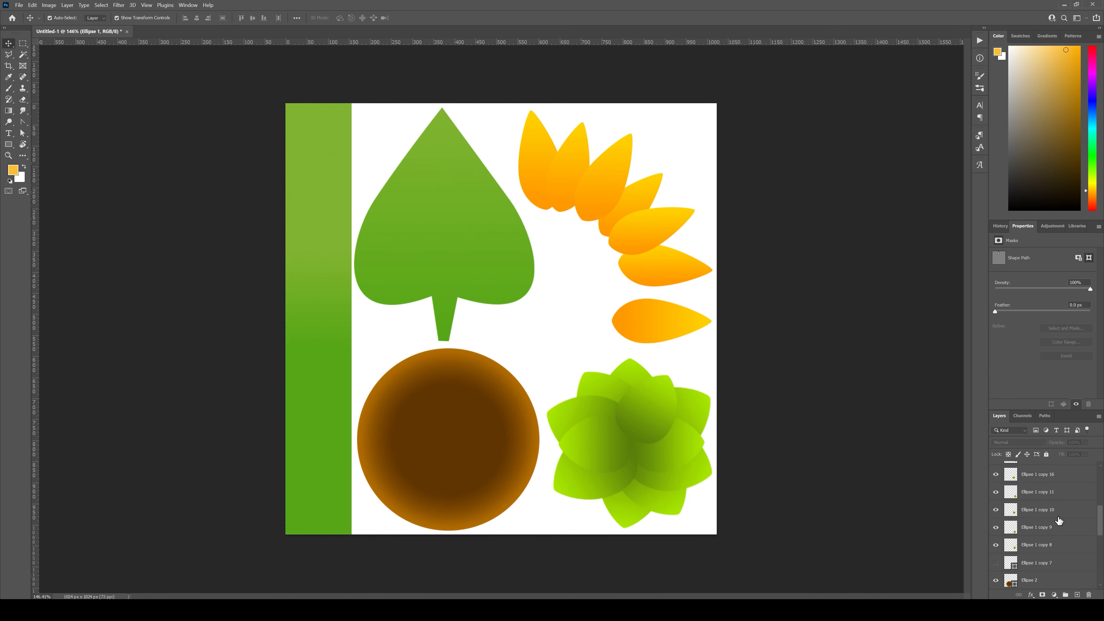
scroll(1050, 512, "up", 3)
left_click(1056, 471, "shift")
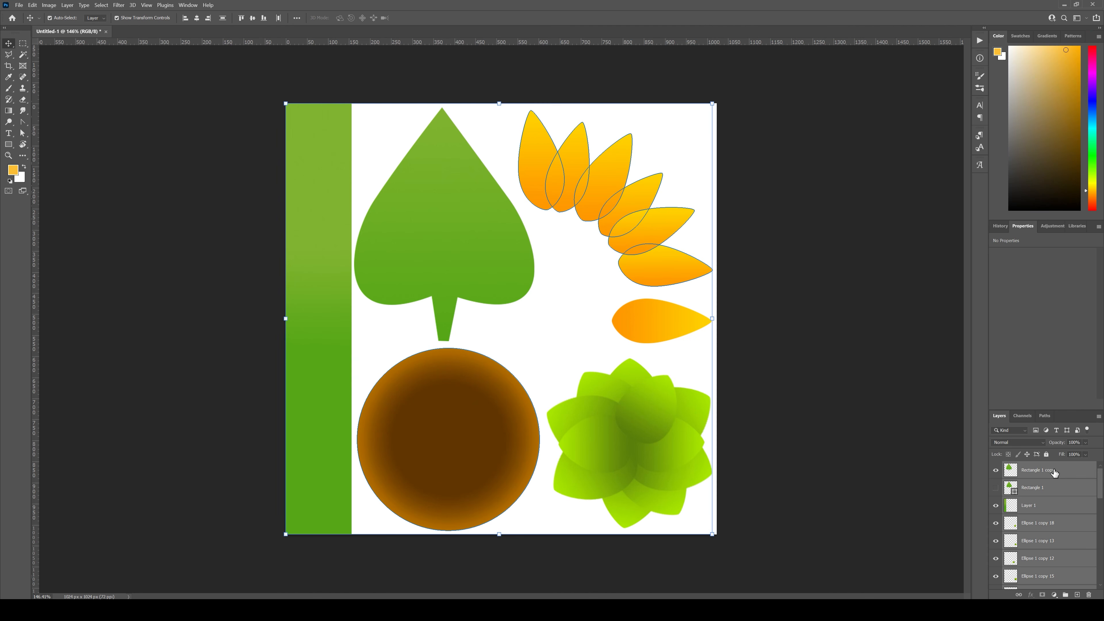
left_click(1066, 595)
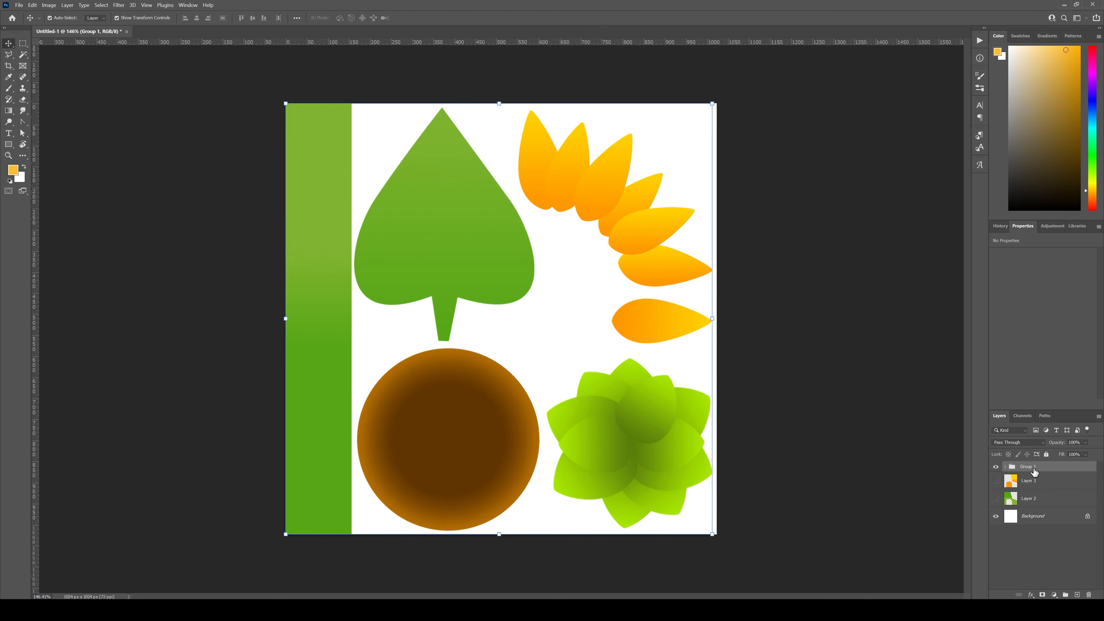
left_click(1005, 467)
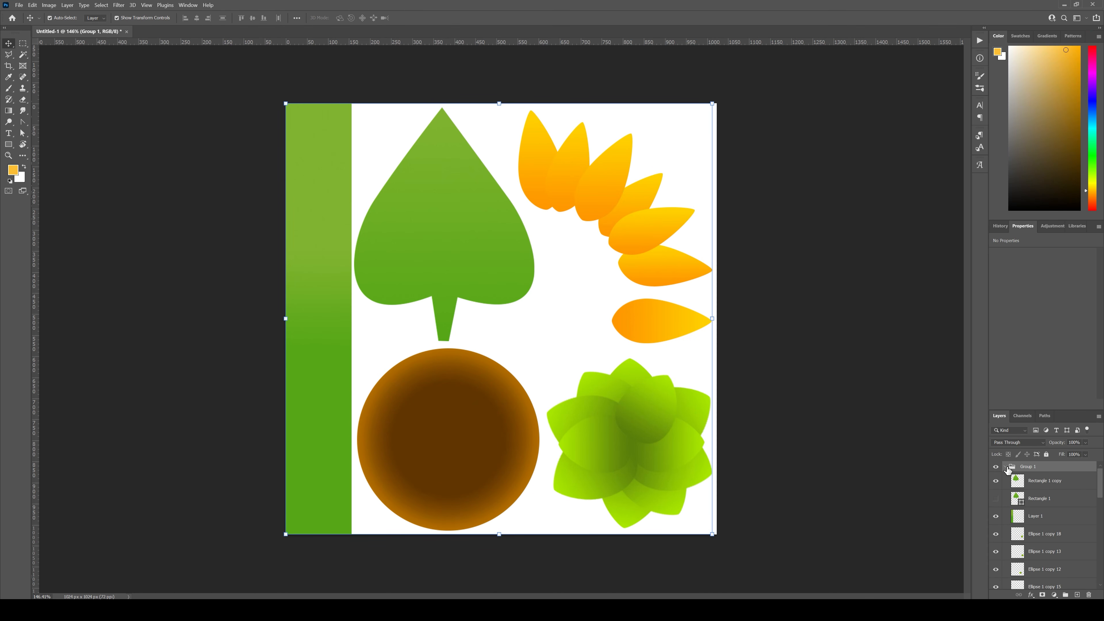
left_click(777, 428)
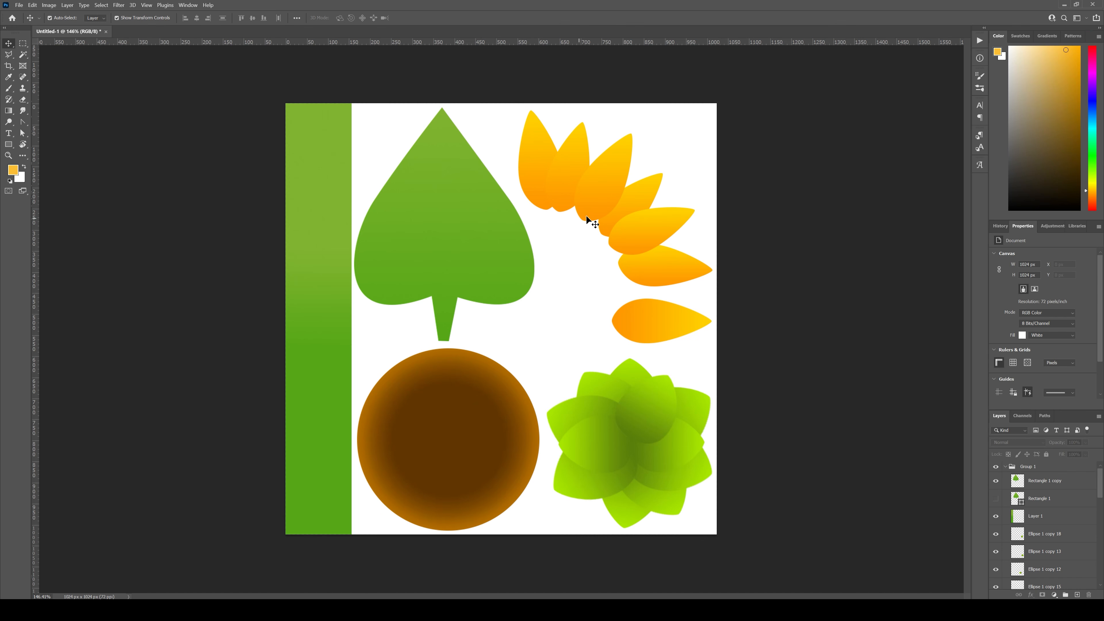
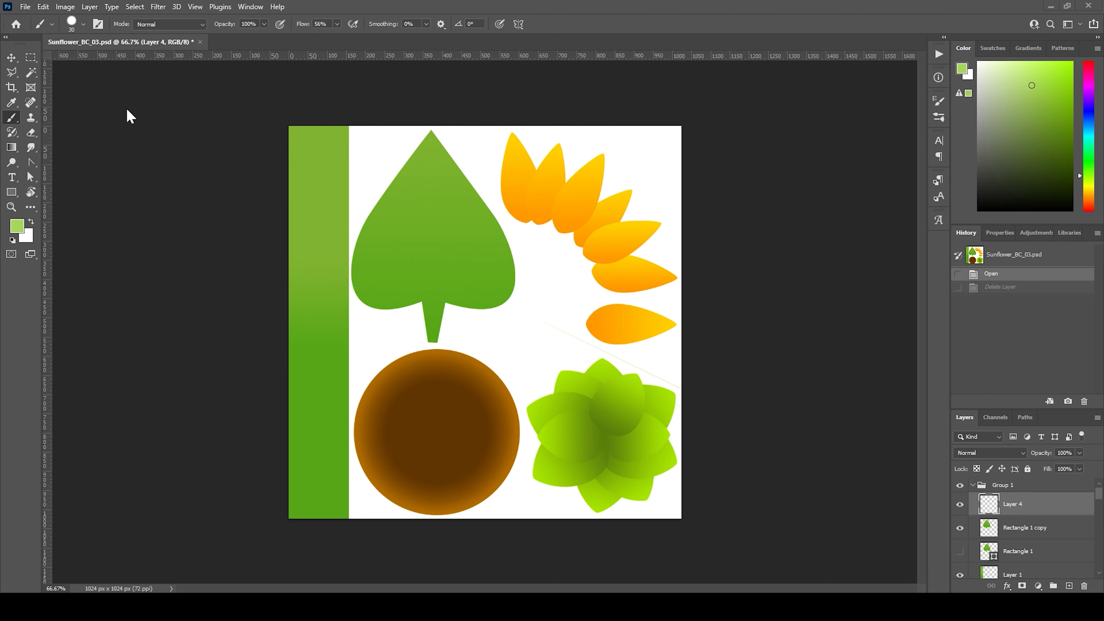
Step: Save the document as Sunflower_BC_03 in PSD format, replacing the existing file
left_click(24, 6)
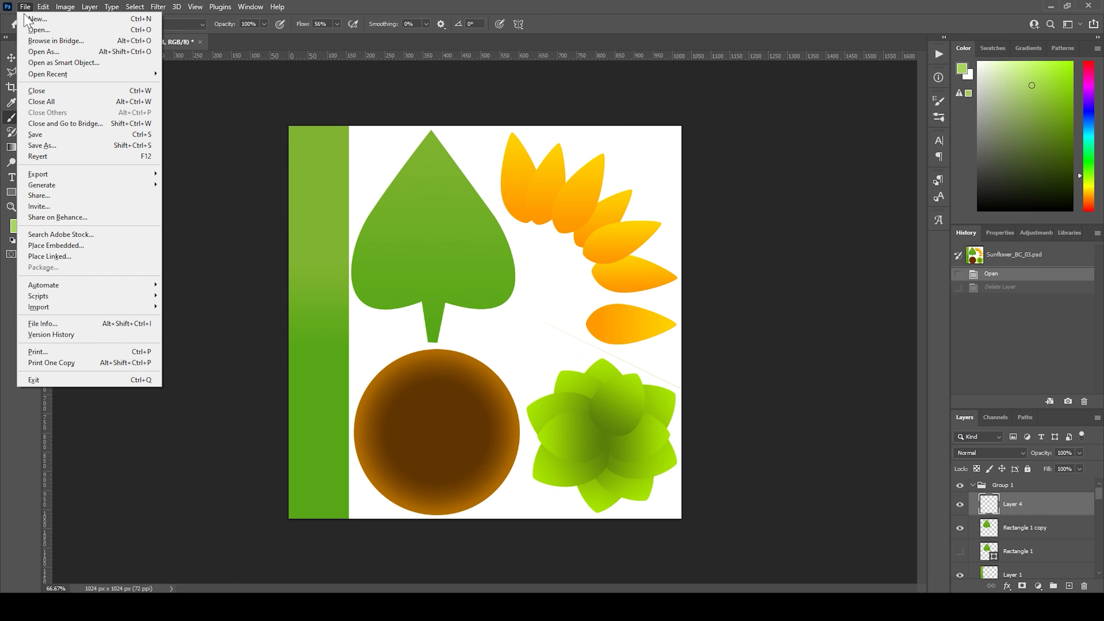
left_click(52, 147)
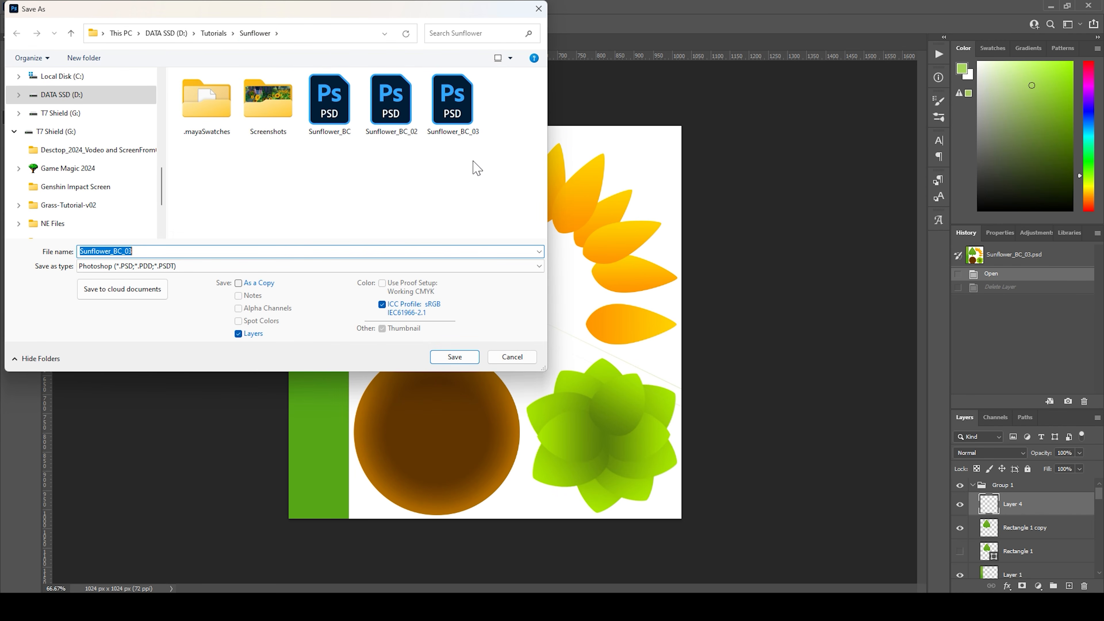
left_click(453, 124)
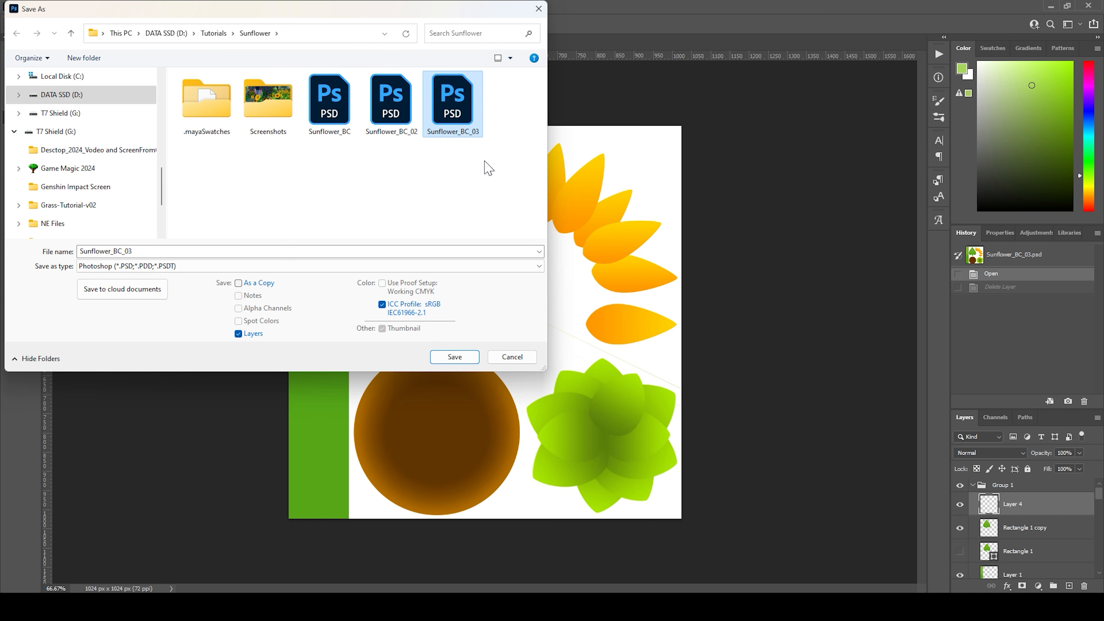
left_click(452, 360)
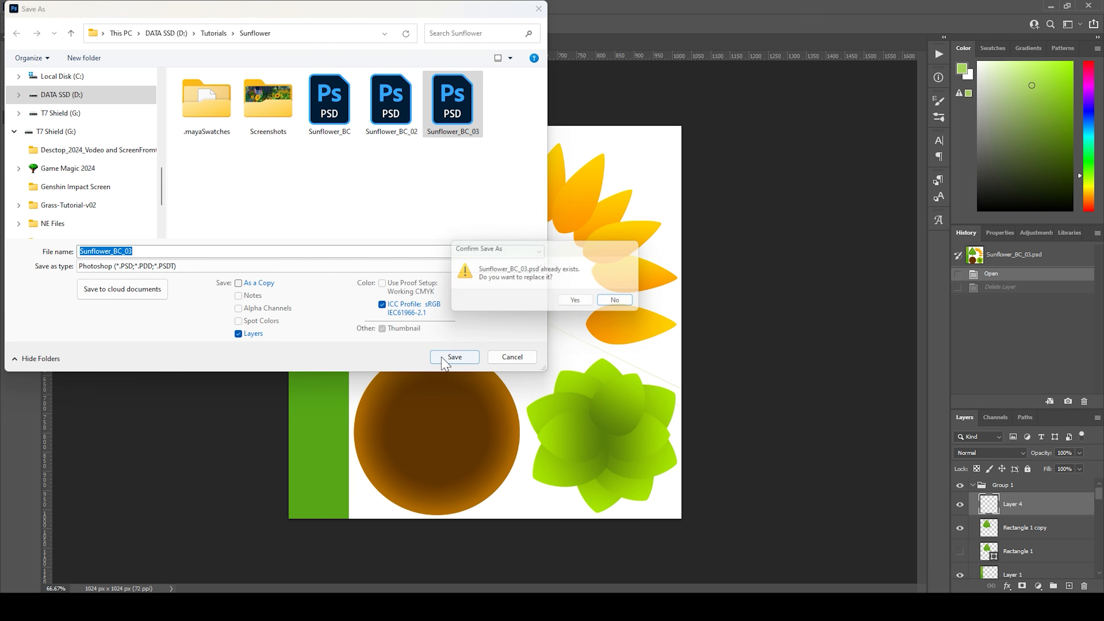
left_click(578, 302)
left_click(657, 180)
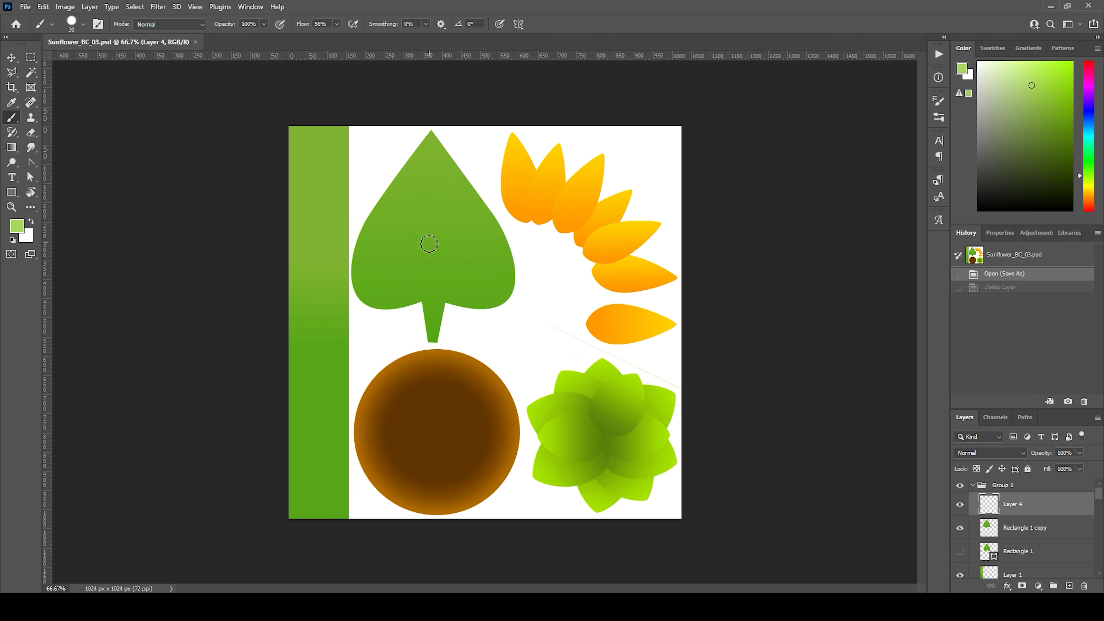
Step: Delete Layer 4, then add a new layer above Rectangle 1 copy and clip it to the leaf
left_click(1084, 586)
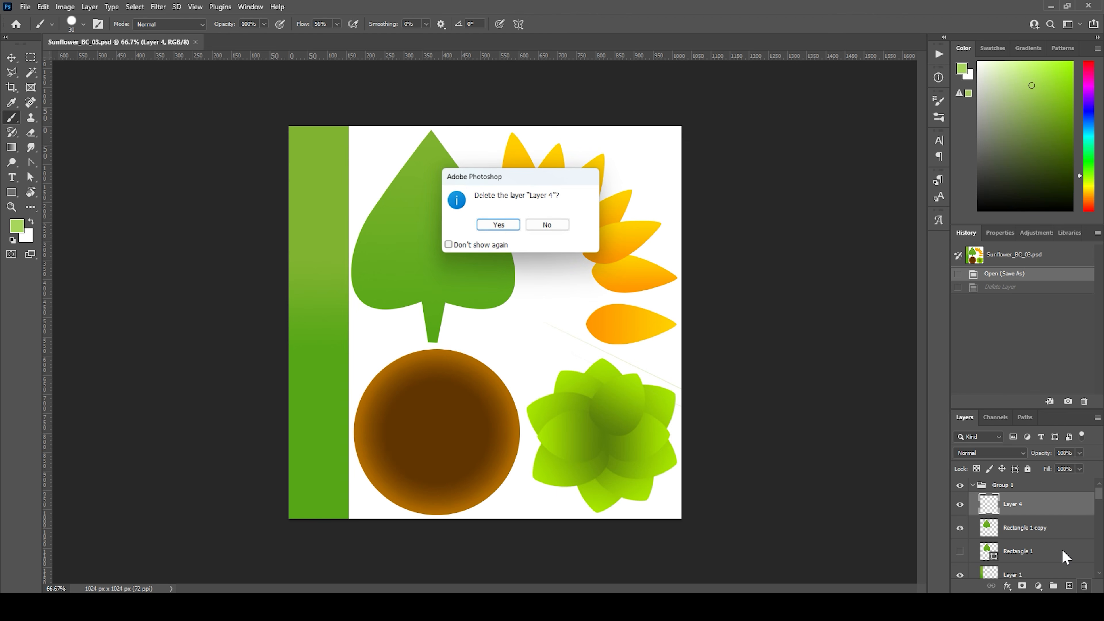
left_click(496, 225)
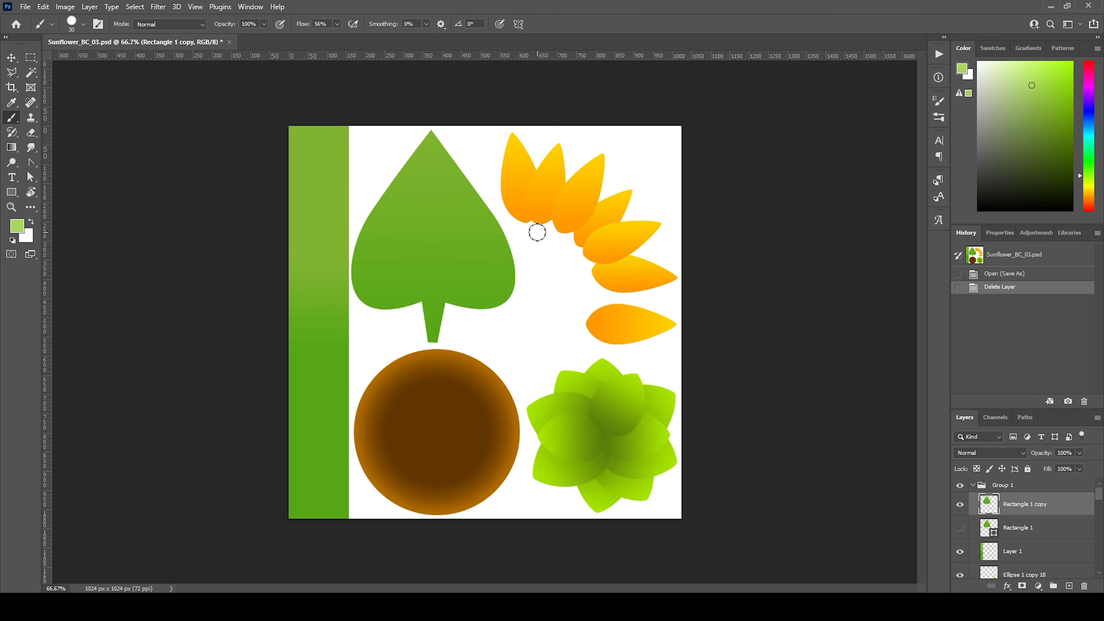
left_click(1069, 586)
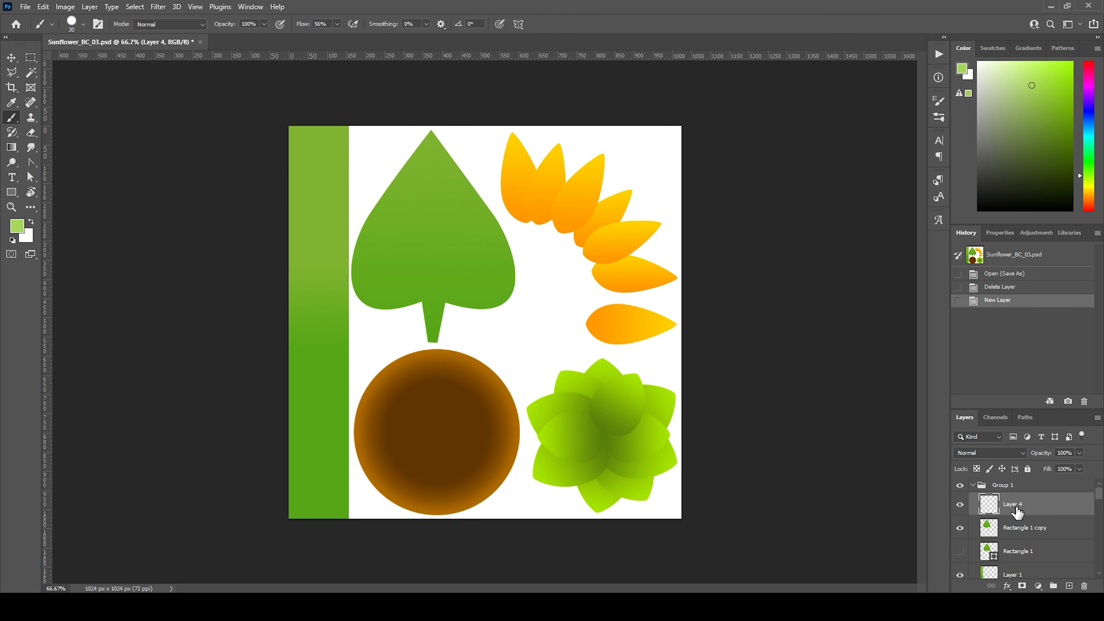
left_click(1004, 517, "alt")
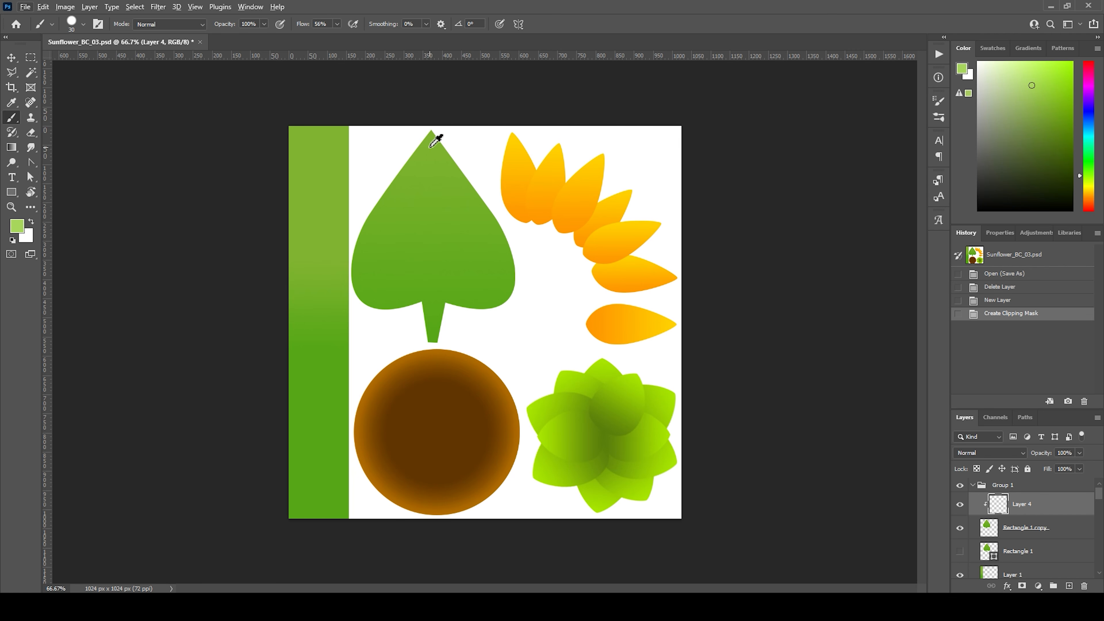
Step: Sample the green at the leaf's tip, make it slightly brighter, and reduce the brush size to 10 px
left_click(432, 132, "alt")
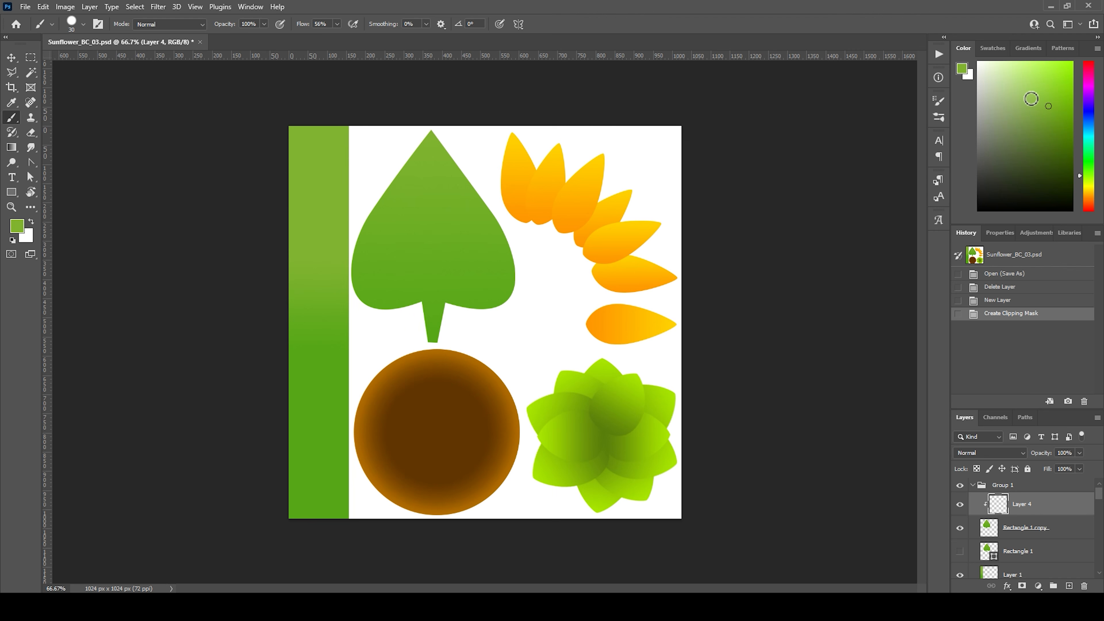
left_click(1043, 98)
left_click_drag(426, 174, 428, 288)
key("ctrl+z")
key("bracketleft")
key("bracketleft")
key("bracketleft")
Step: Paint a thin light green midrib from the leaf's tip down to the end of its stalk
left_click_drag(440, 146, 431, 263)
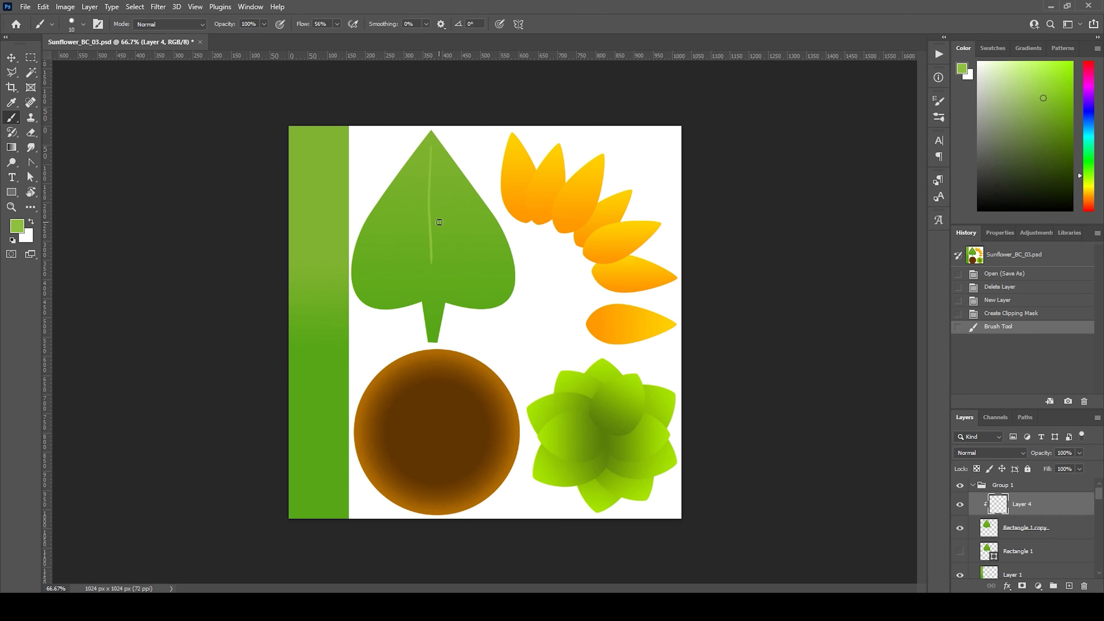
key("ctrl+z")
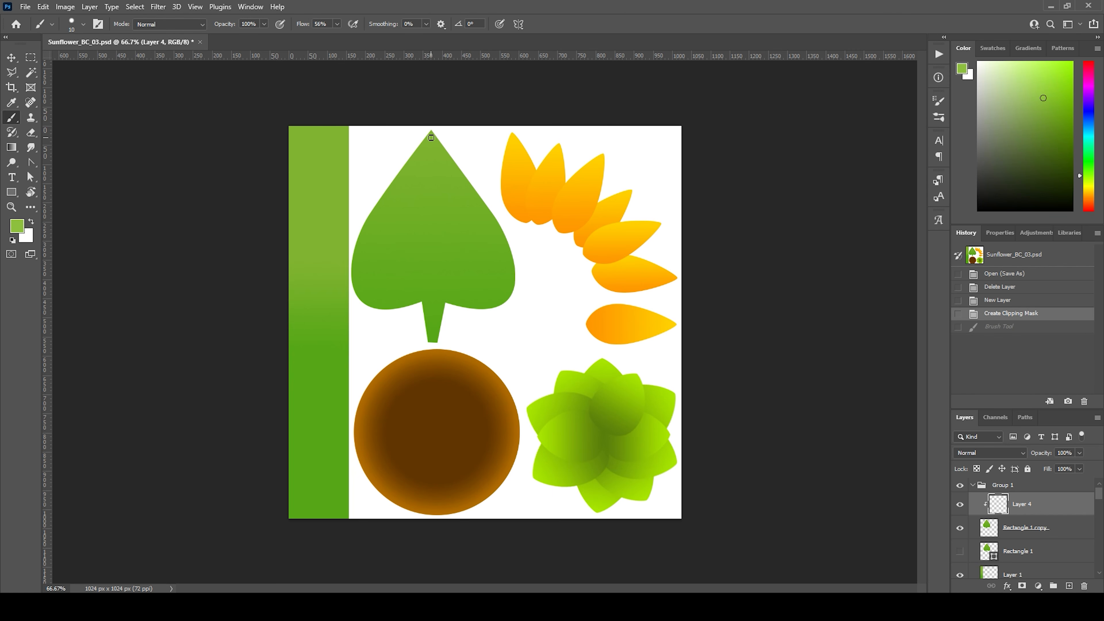
left_click_drag(428, 174, 430, 338)
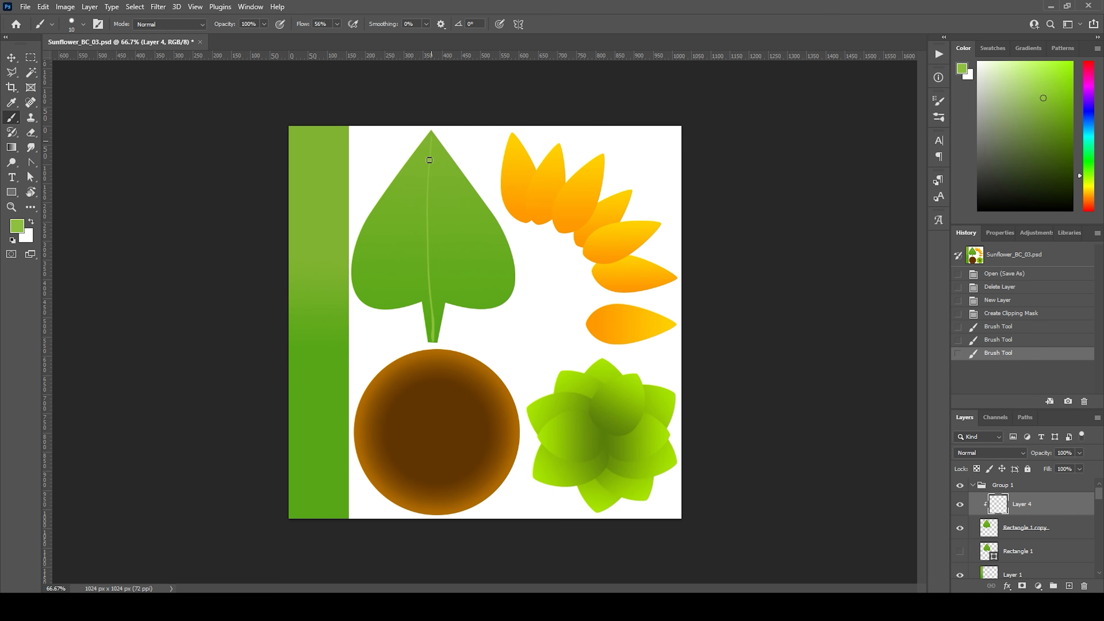
left_click(427, 218)
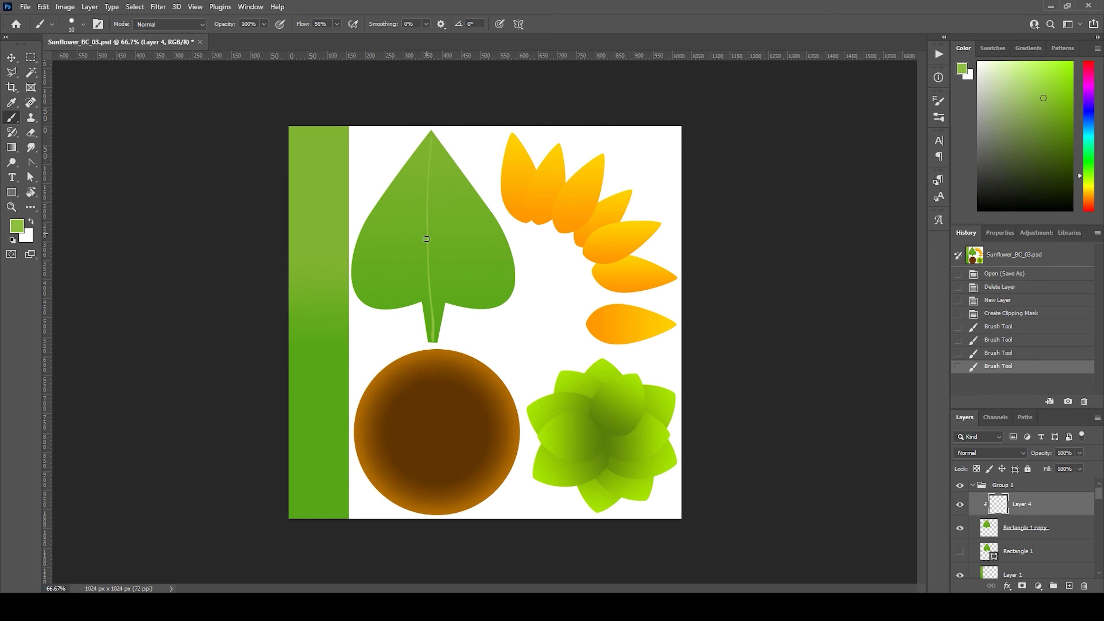
left_click_drag(430, 327, 441, 277)
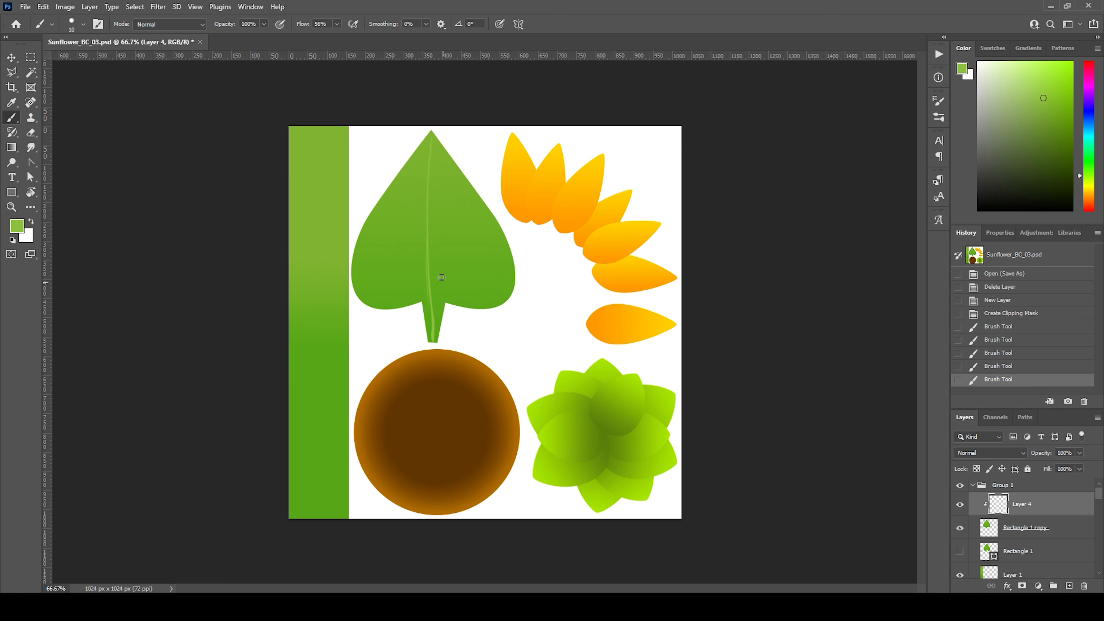
left_click_drag(429, 319, 432, 343)
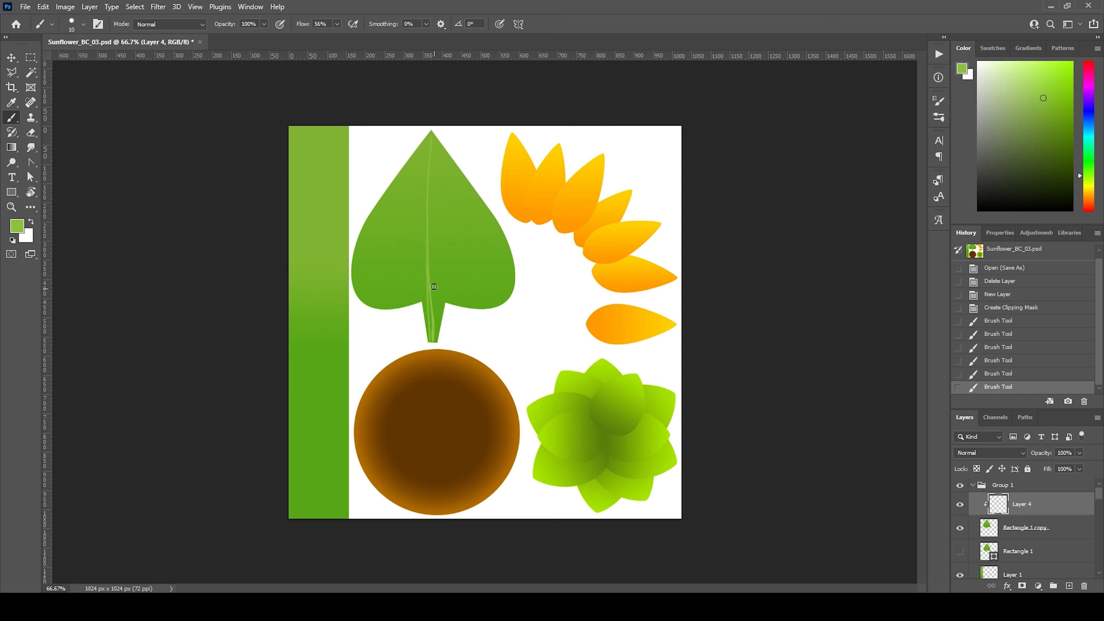
key("ctrl+z")
key("ctrl+z")
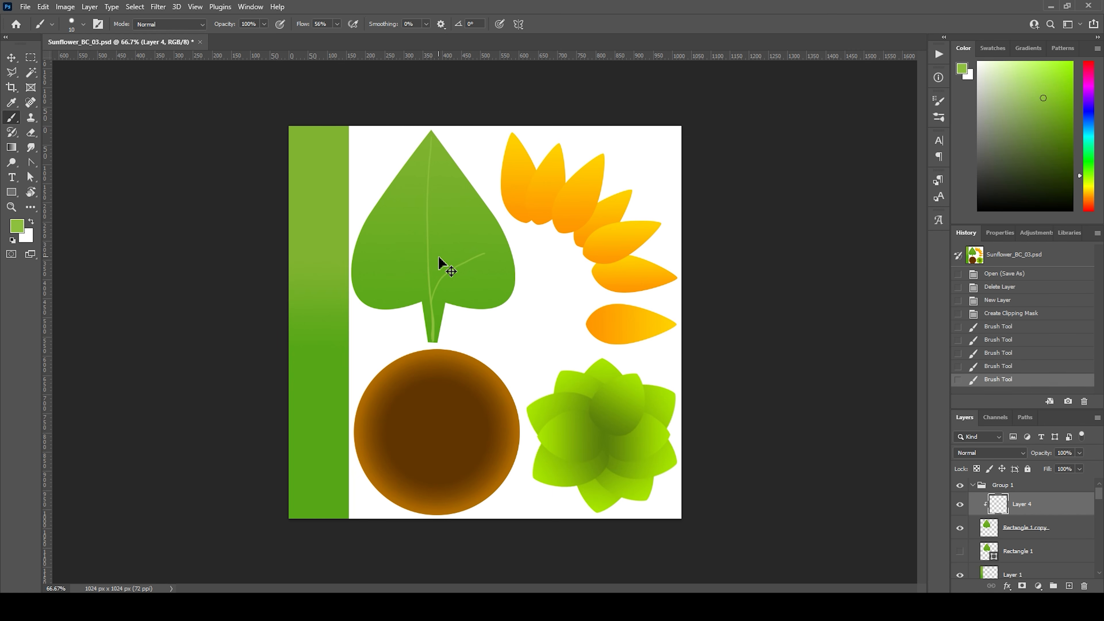
key("ctrl+z")
Step: Paint a pair of curved side veins branching left and right from the lower midrib
left_click_drag(420, 270, 429, 279)
key("ctrl+z")
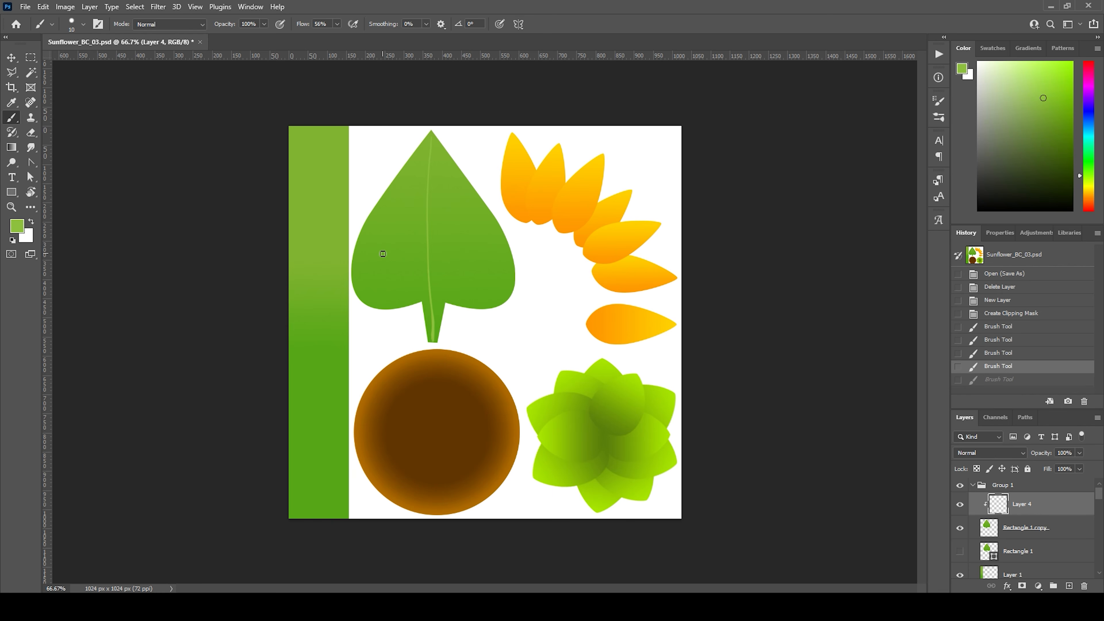
key("ctrl+shift+z")
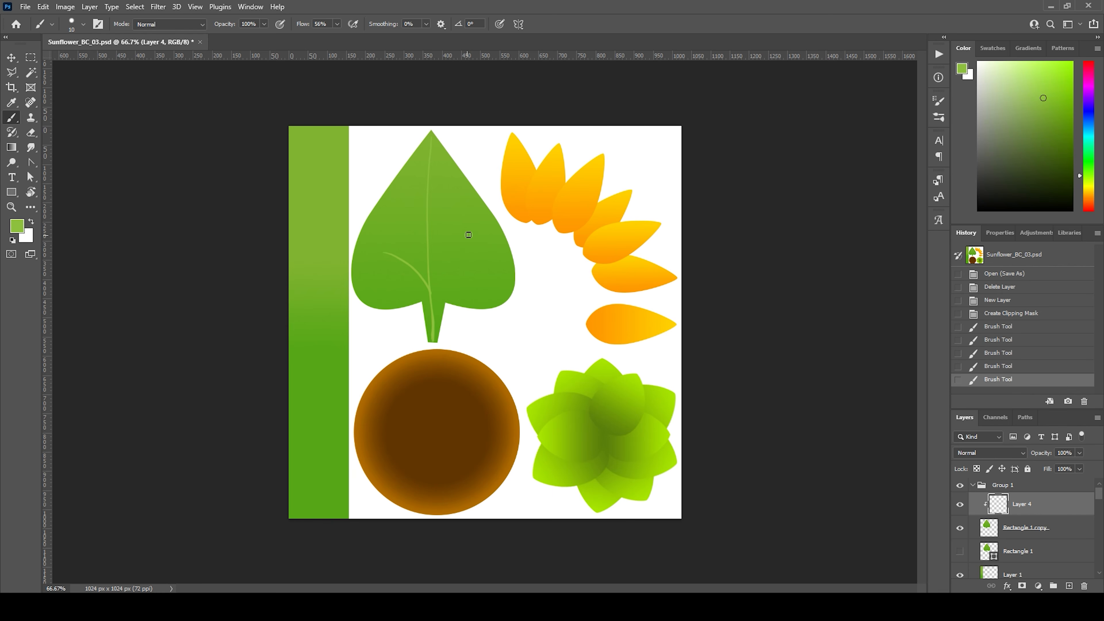
left_click_drag(434, 268, 430, 282)
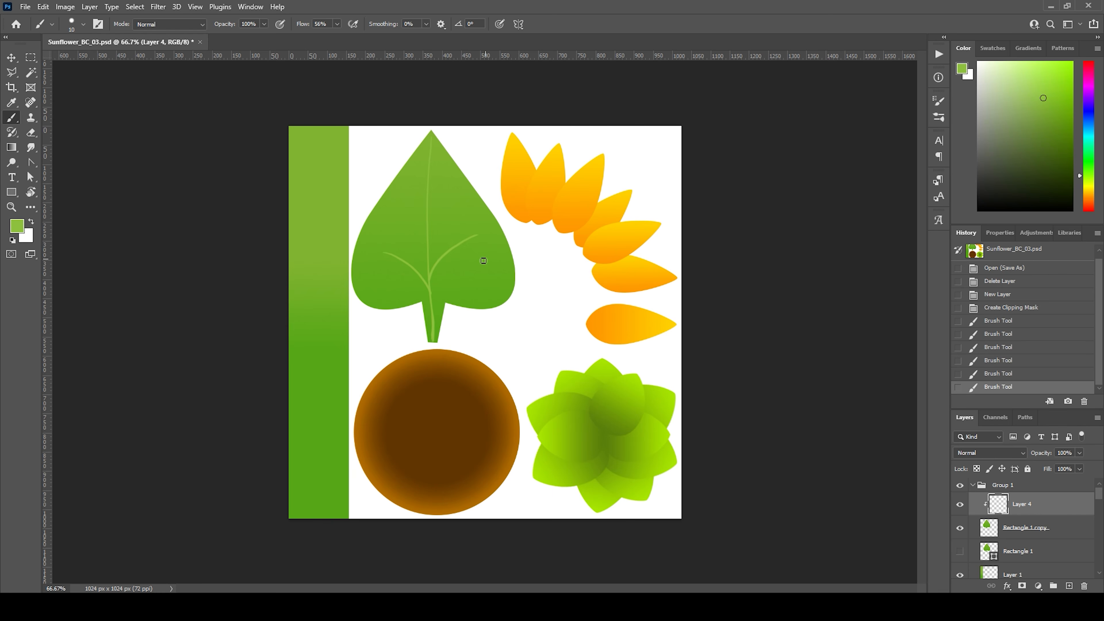
Step: Paint further pairs of side veins at the leaf's middle and near its tip, redoing the middle left vein
left_click_drag(426, 241, 431, 231)
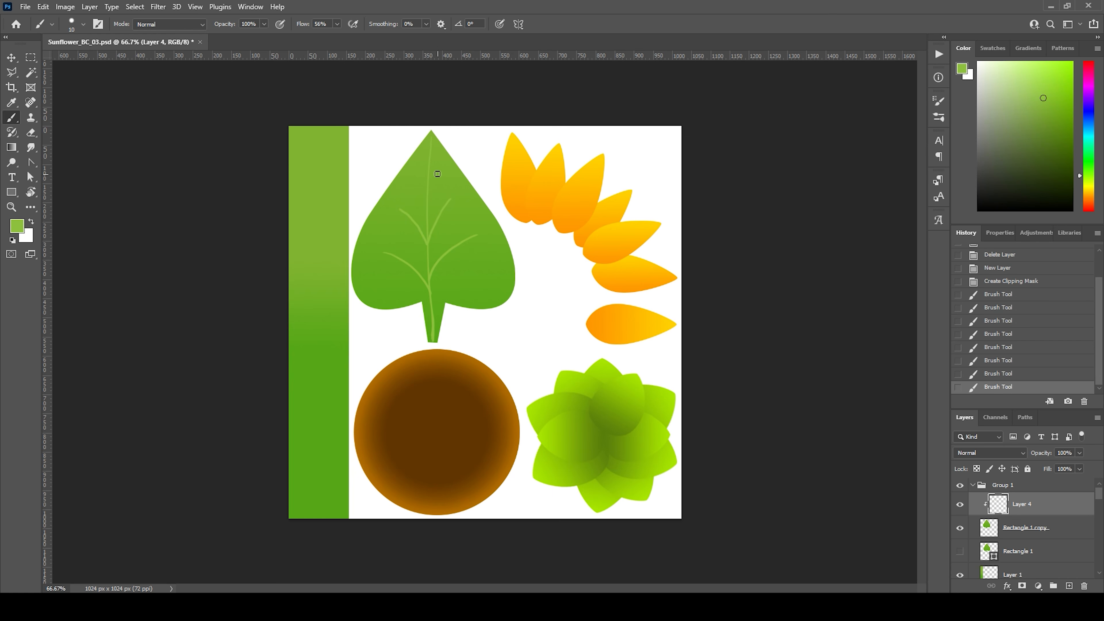
mouse_move(432, 186)
left_mouse_down()
mouse_move(431, 147)
mouse_move(429, 247)
left_mouse_up()
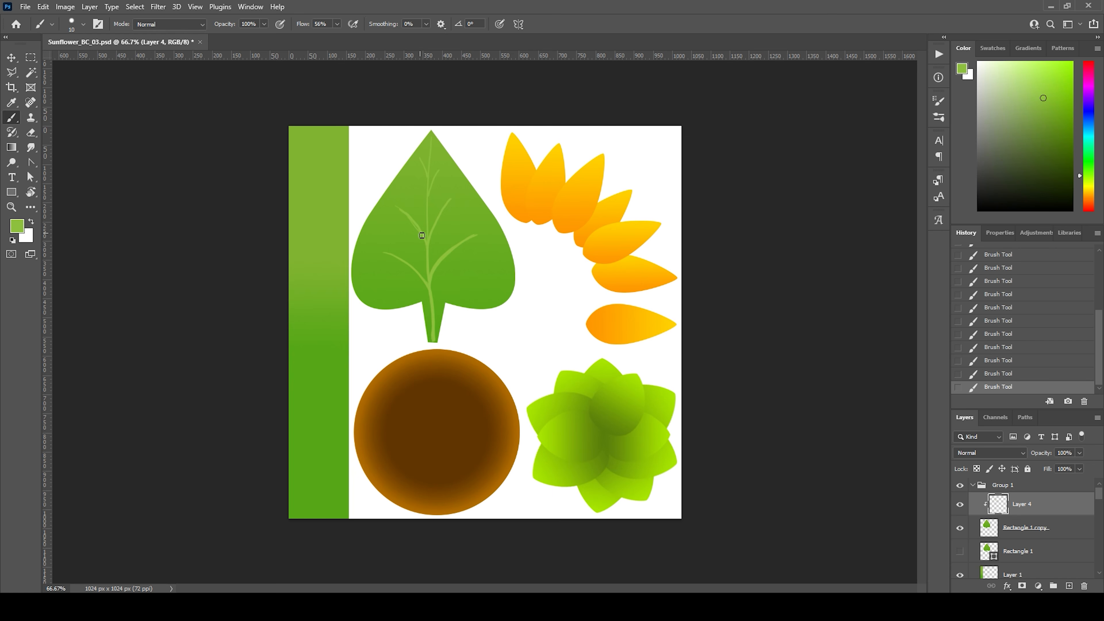
key("ctrl+z")
left_click_drag(397, 208, 433, 264)
key("ctrl+z")
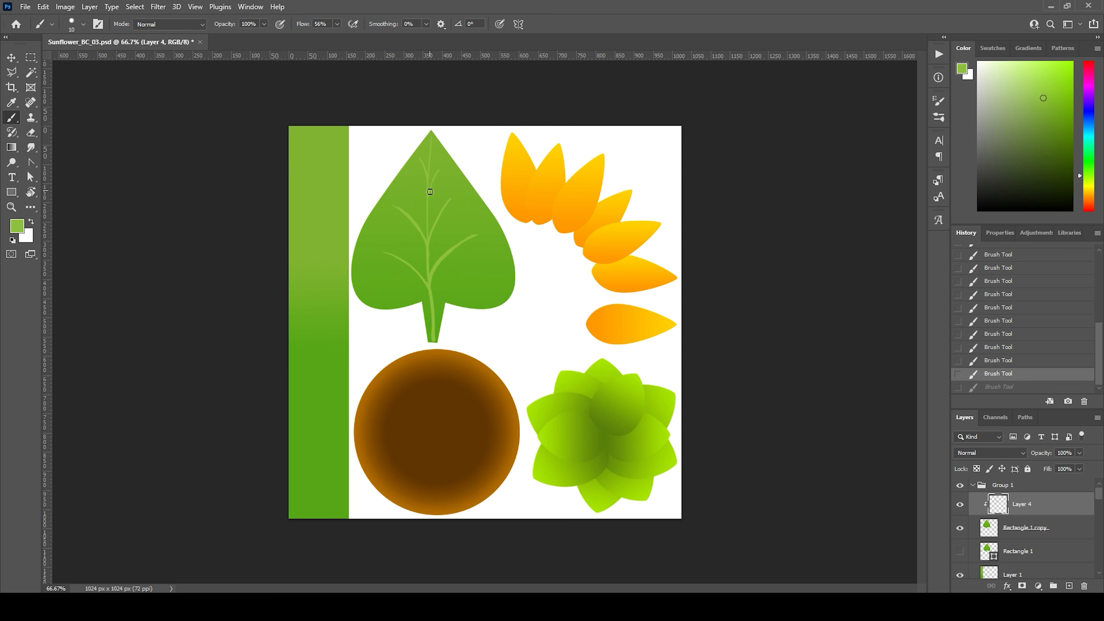
left_click_drag(429, 192, 428, 217)
key("ctrl+z")
key("ctrl+shift+z")
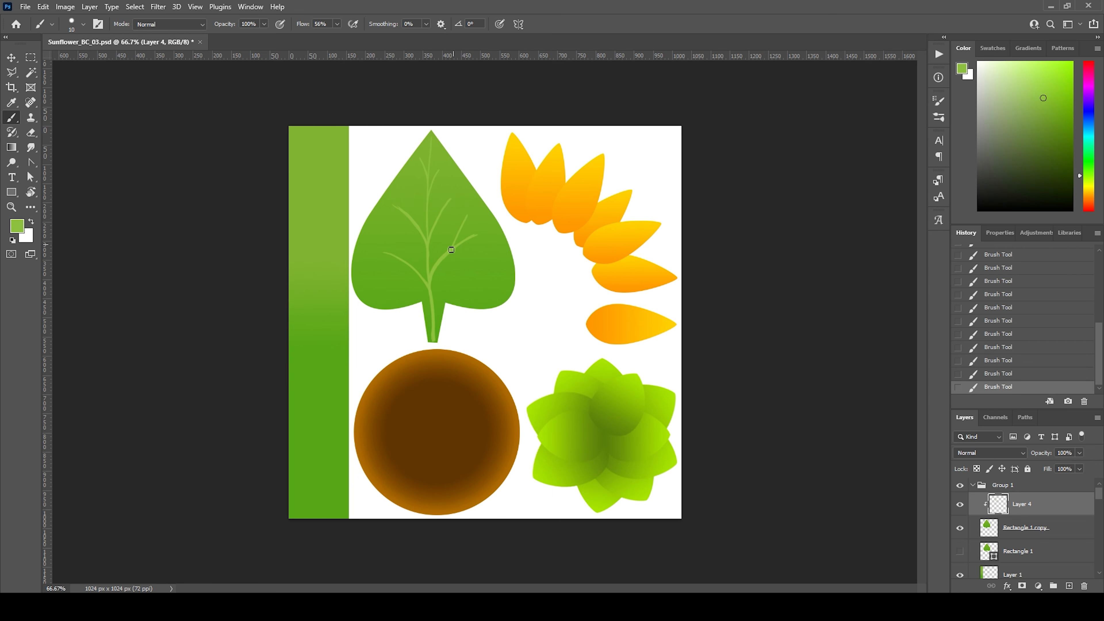
key("ctrl+z")
key("ctrl+shift+z")
key("ctrl+z")
Step: Paint short offshoot veins branching from the leaf's existing side veins
key("ctrl+z")
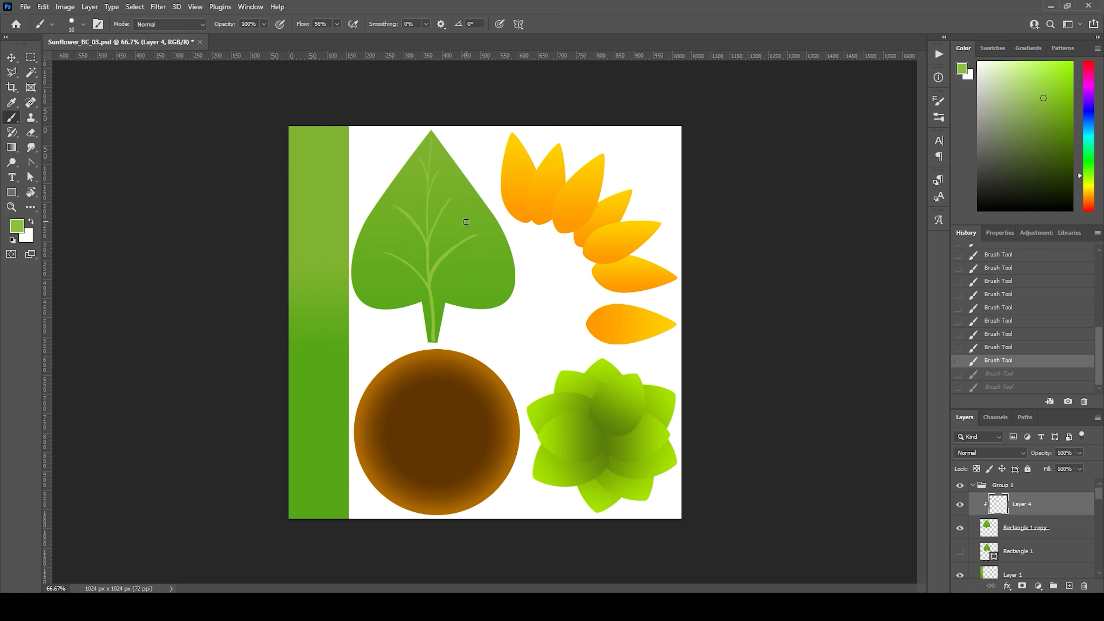
left_click_drag(465, 224, 437, 270)
key("ctrl+z")
left_click_drag(466, 222, 445, 252)
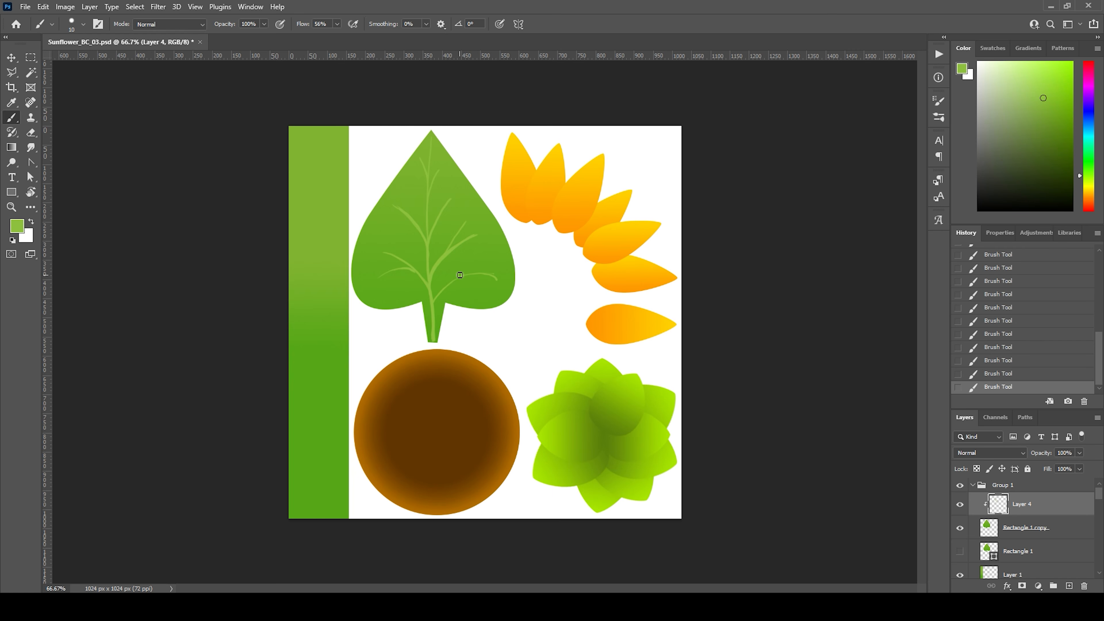
Step: Rework the lowest right side vein and complete the small branches at the leaf's base
key("ctrl+z")
key("ctrl+z")
key("ctrl+z")
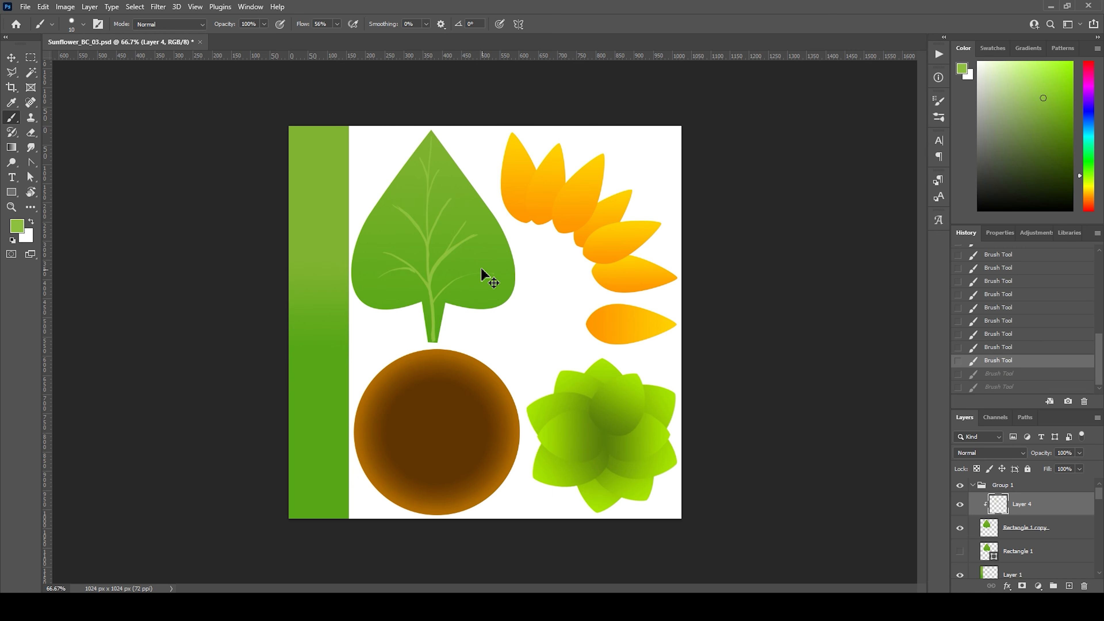
key("ctrl+shift+z")
key("ctrl+shift+z")
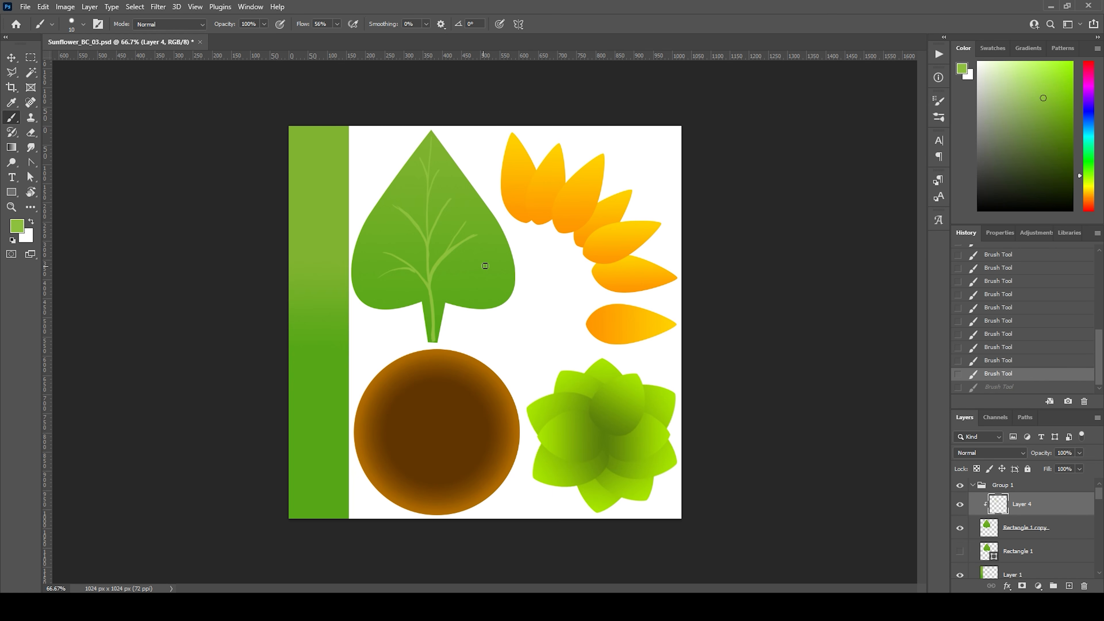
left_click_drag(449, 282, 440, 300)
key("ctrl+z")
key("ctrl+shift+z")
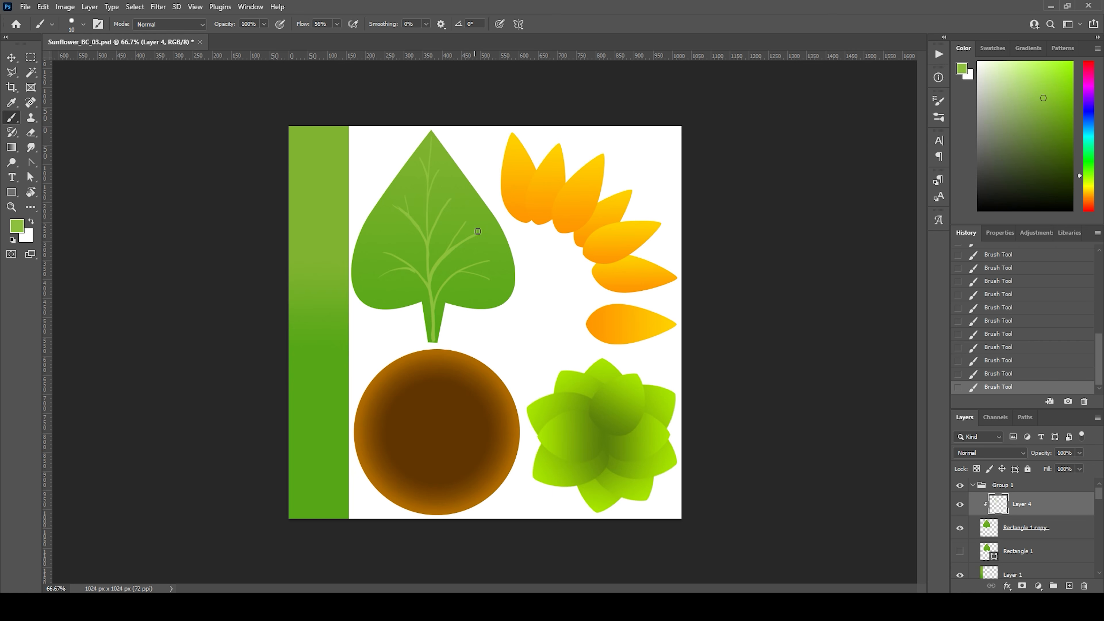
Step: Add a new layer beneath the vein layer, clipped to the leaf, and check the veins by toggling their visibility
left_click(1070, 585)
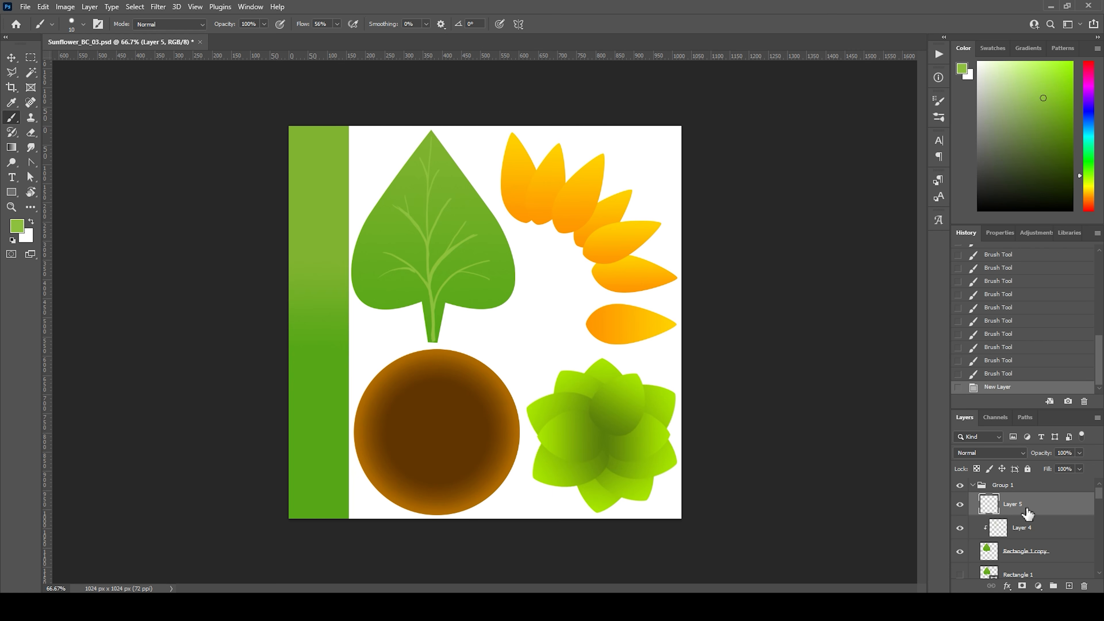
left_click_drag(1028, 513, 1024, 541)
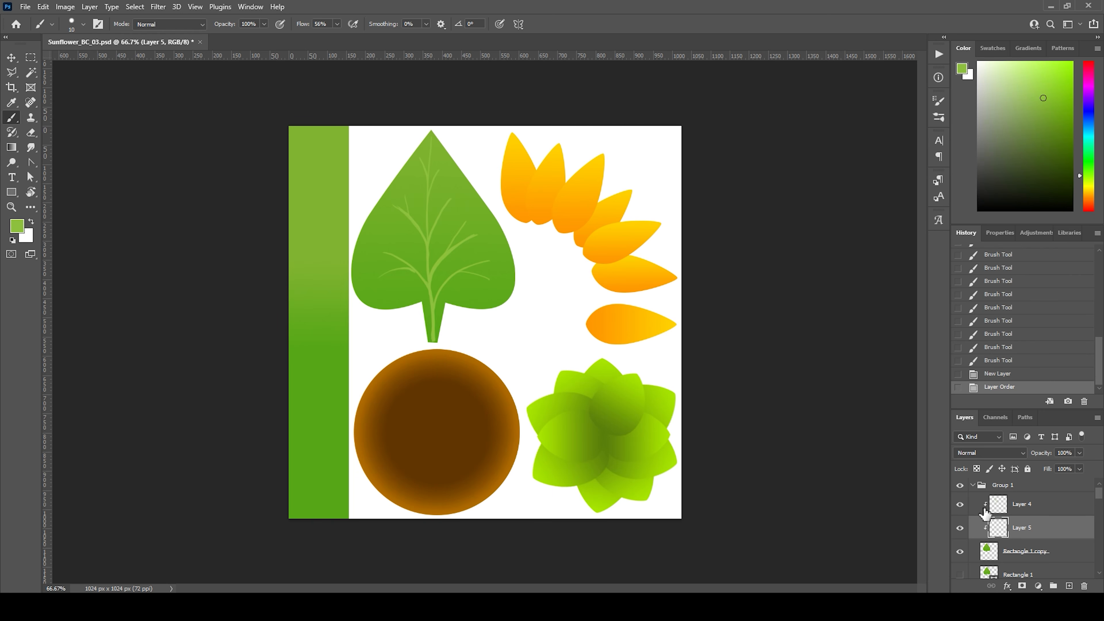
left_click(959, 504)
left_click(959, 504)
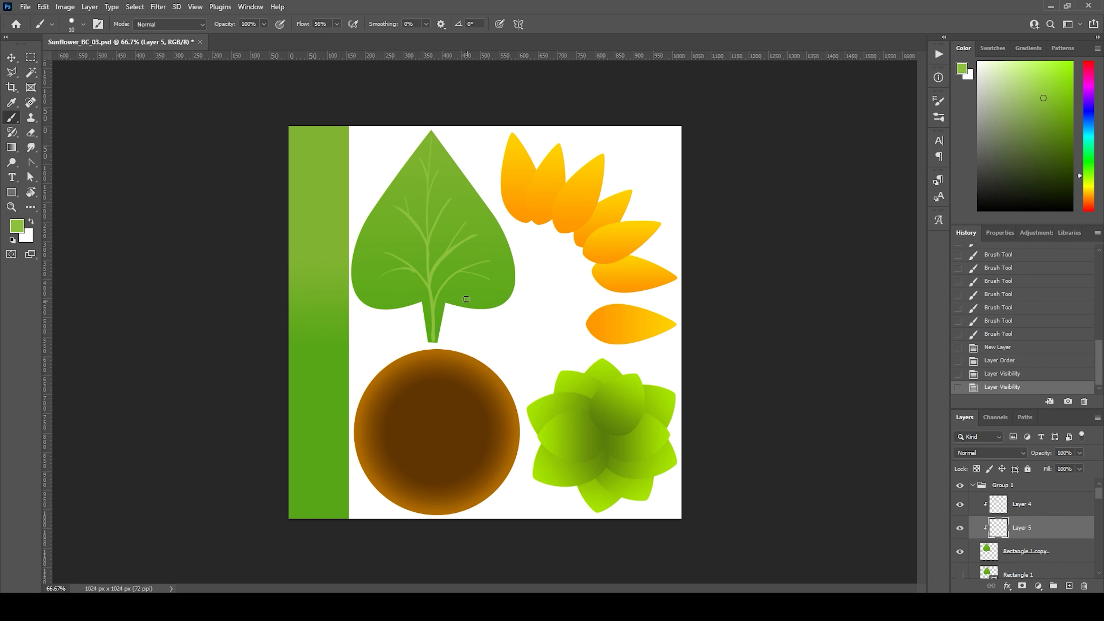
Step: Shade the leaf's stalk with a slightly darkened green sampled from it, using a 40 px brush
left_click(440, 319, "alt")
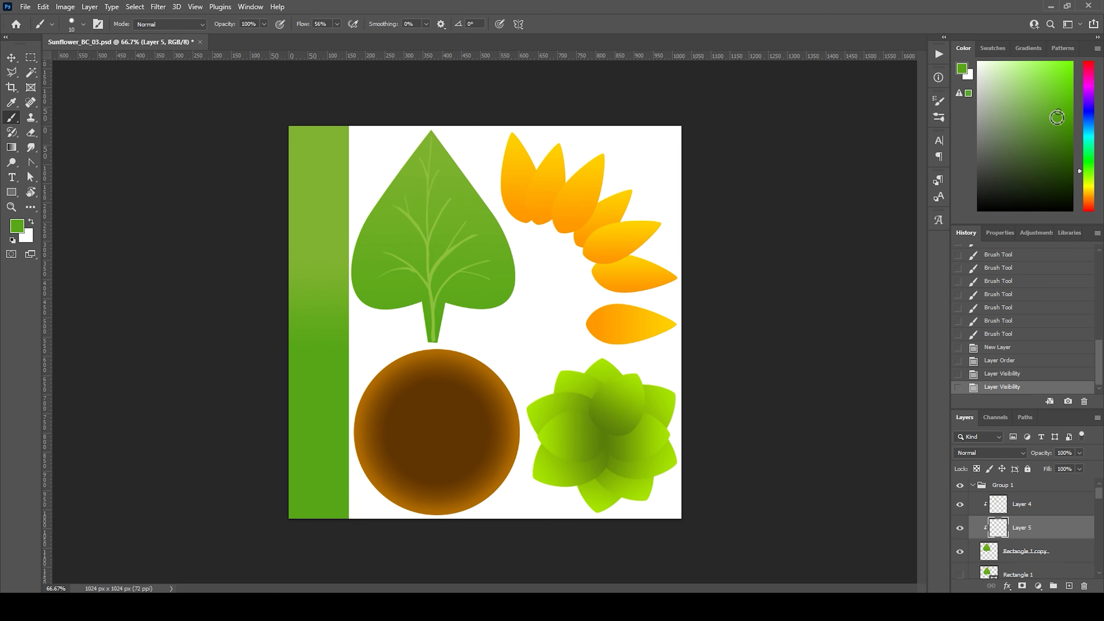
left_click_drag(1058, 120, 1055, 125)
key("]")
mouse_move(387, 243)
left_mouse_down()
mouse_move(370, 296)
mouse_move(414, 297)
left_mouse_up()
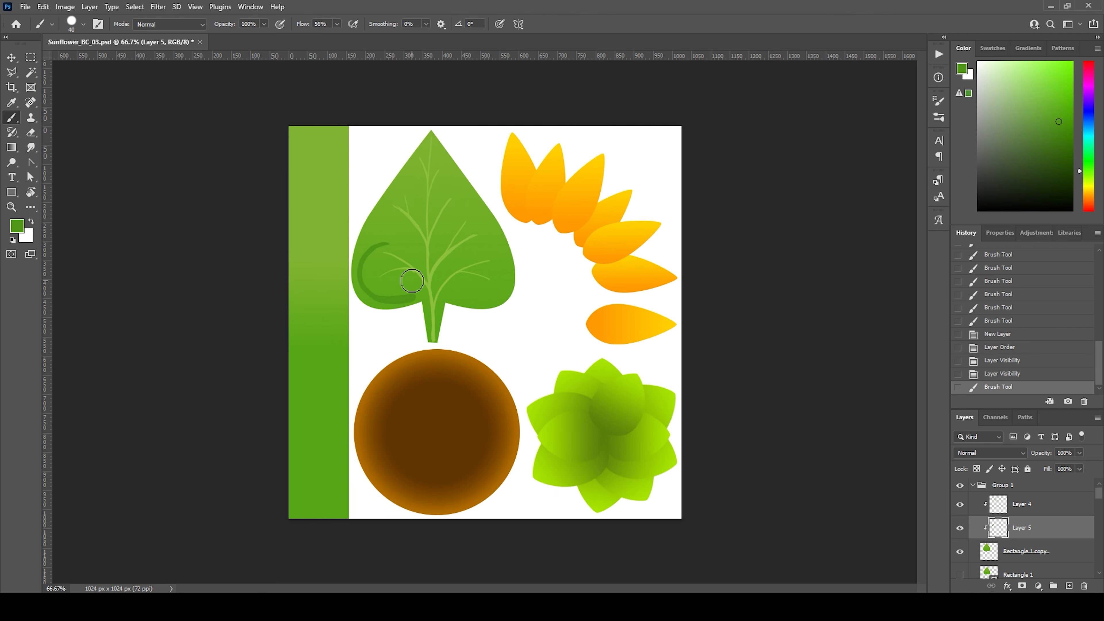
key("ctrl+z")
left_click_drag(433, 320, 432, 342)
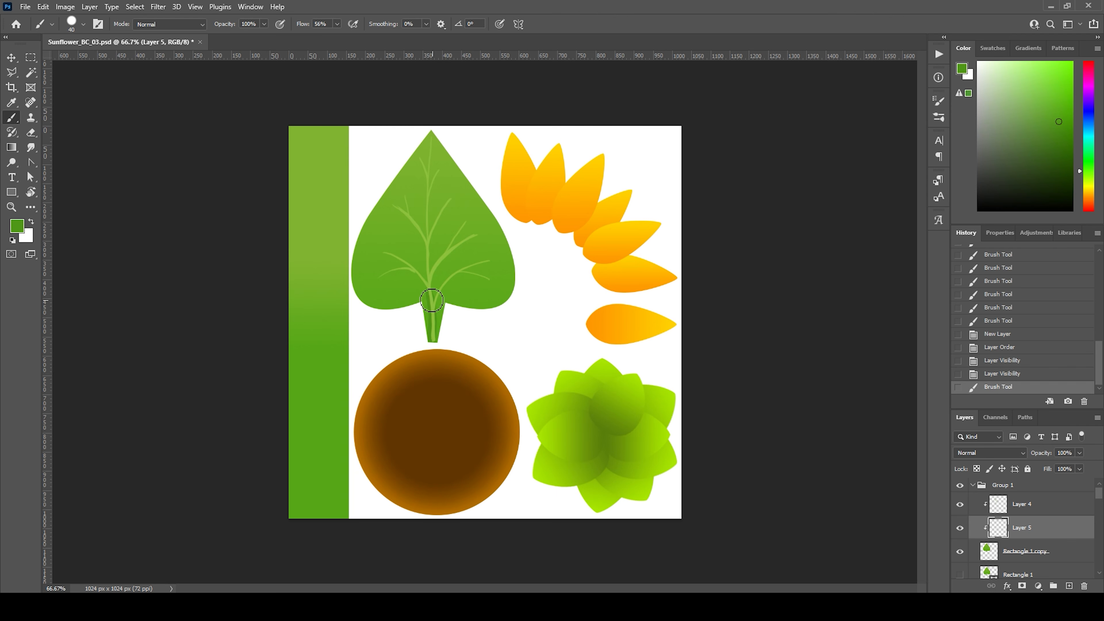
Step: Paint darker green shading along the leaf's midrib and around its side veins
mouse_move(428, 298)
left_mouse_down()
mouse_move(428, 343)
mouse_move(458, 272)
mouse_move(490, 259)
mouse_move(478, 272)
mouse_move(491, 281)
mouse_move(486, 263)
mouse_move(489, 282)
mouse_move(487, 262)
mouse_move(478, 268)
left_mouse_up()
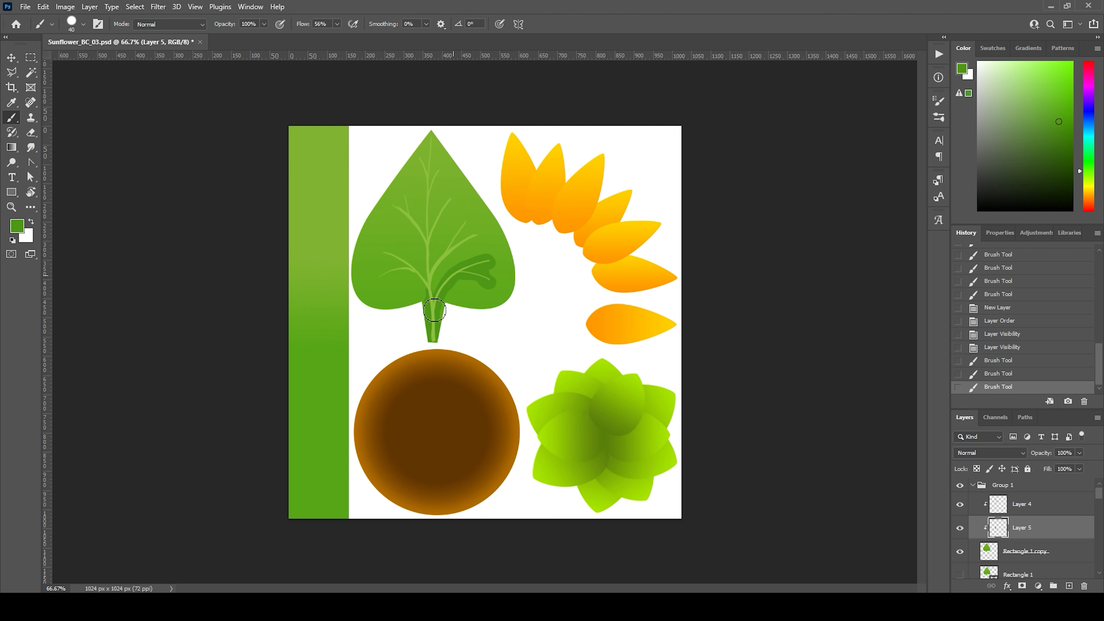
left_click_drag(427, 179, 430, 285)
left_click_drag(431, 142, 430, 197)
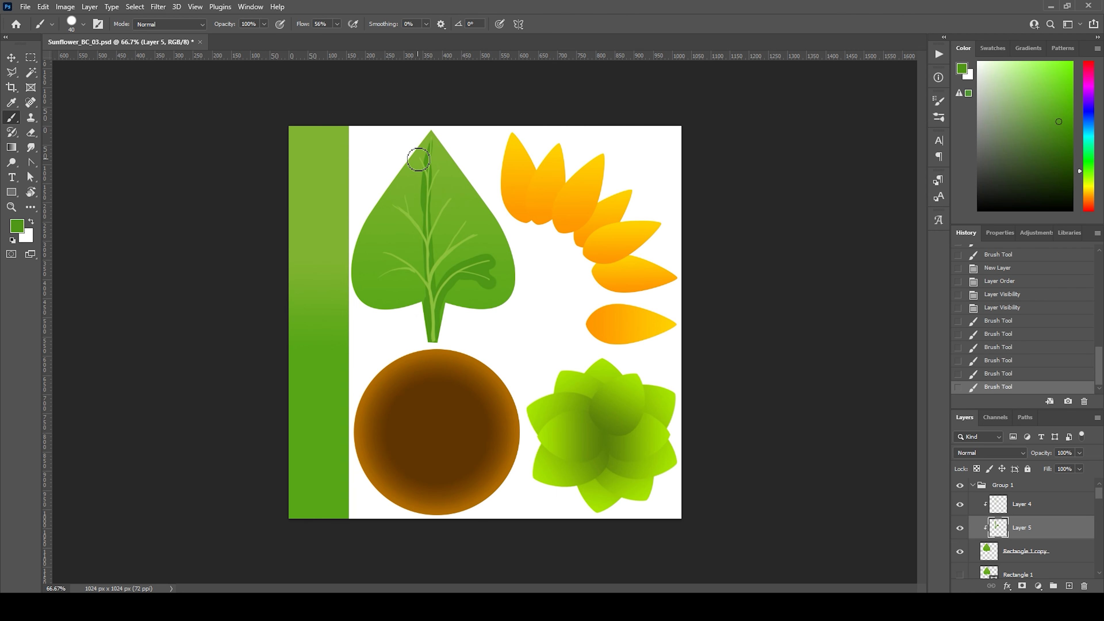
mouse_move(419, 160)
left_mouse_down()
mouse_move(443, 221)
mouse_move(432, 244)
left_mouse_up()
left_click_drag(407, 193, 430, 255)
mouse_move(463, 220)
left_mouse_down()
mouse_move(434, 260)
mouse_move(430, 304)
left_mouse_up()
mouse_move(377, 250)
left_mouse_down()
mouse_move(433, 291)
mouse_move(413, 287)
mouse_move(434, 318)
left_mouse_up()
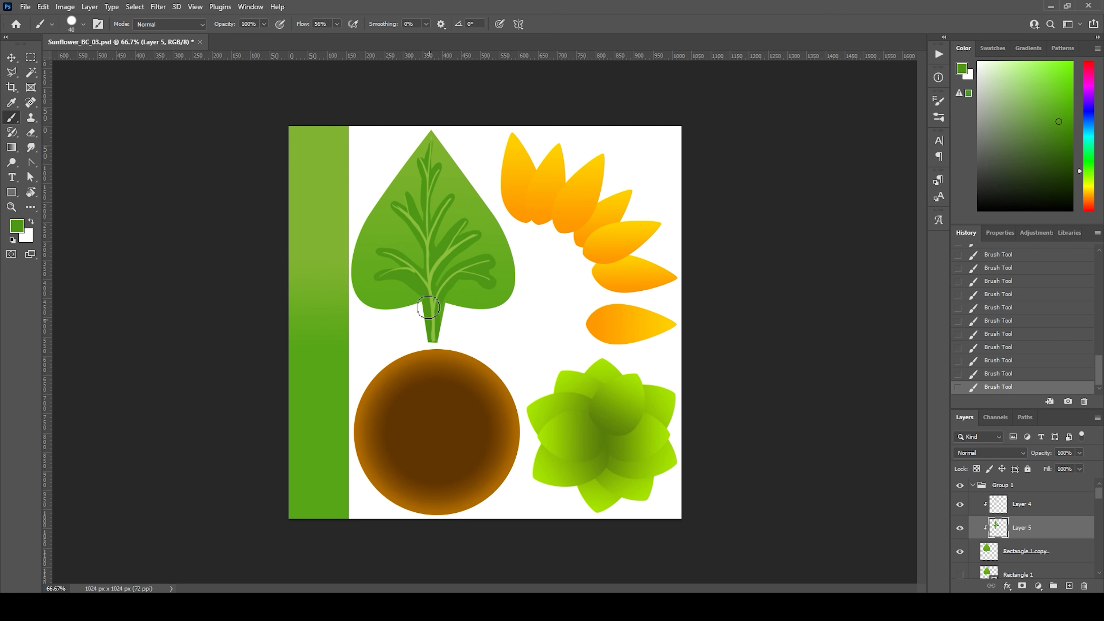
Step: Fill in the dark green shading around the leaf's lower-left and upper veins and up to its tip
left_click_drag(372, 280, 412, 280)
left_click_drag(391, 205, 421, 248)
left_click_drag(417, 161, 425, 193)
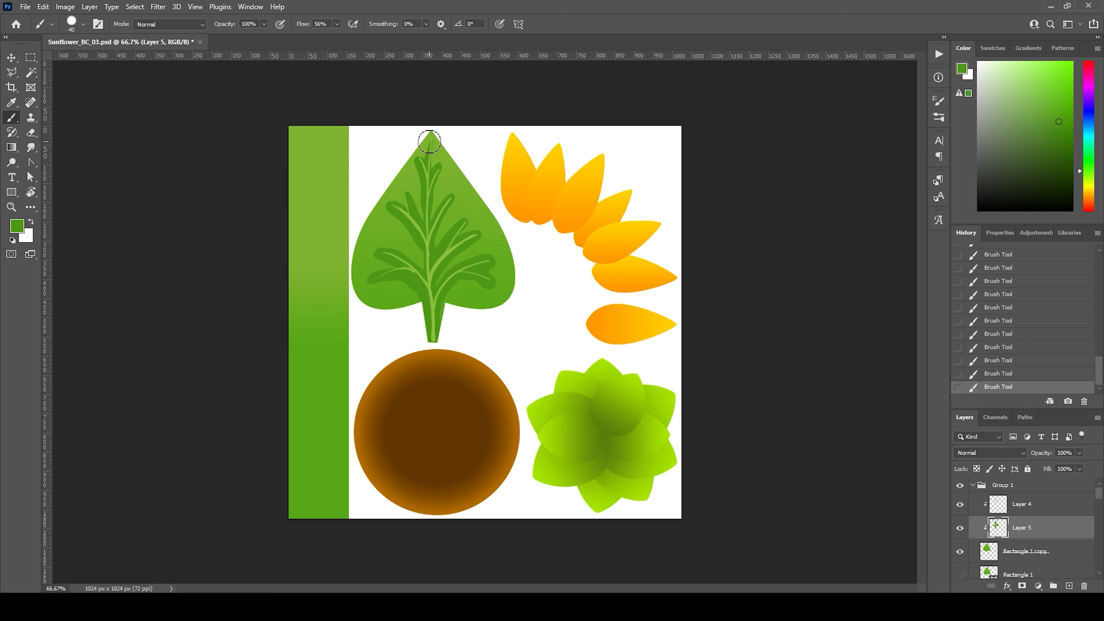
mouse_move(430, 142)
left_mouse_down()
mouse_move(428, 161)
mouse_move(434, 131)
mouse_move(429, 204)
left_mouse_up()
mouse_move(444, 165)
left_mouse_down()
mouse_move(431, 222)
mouse_move(394, 187)
mouse_move(391, 204)
left_mouse_up()
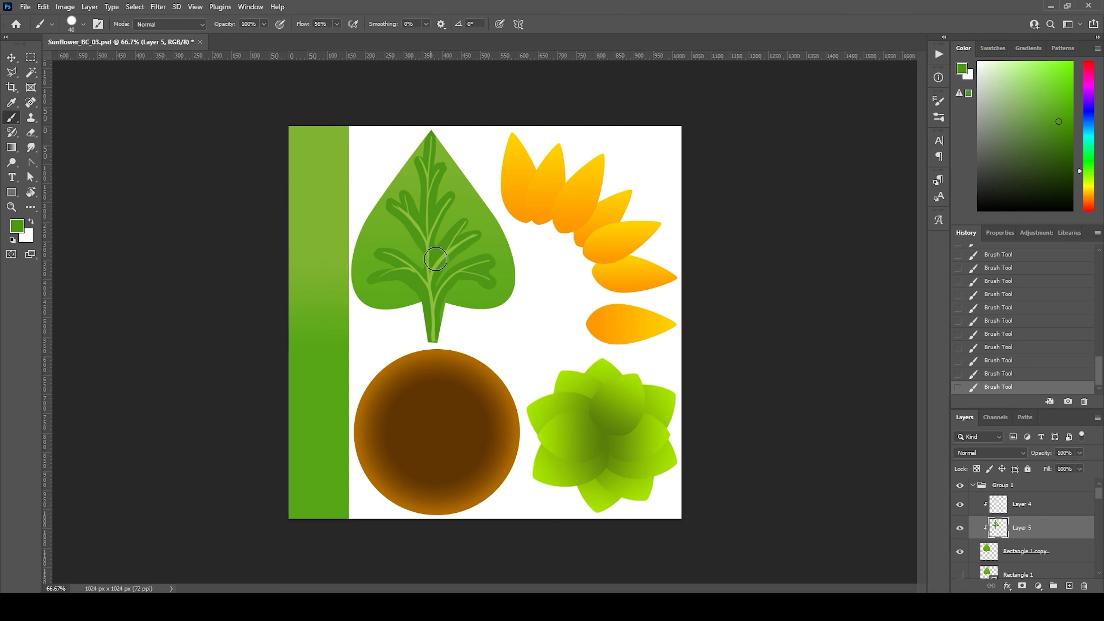
left_click_drag(465, 228, 468, 223)
Step: Add a layer beneath the vein shading, clipped to the leaf, and choose a lighter green based on the leaf's tip
left_click(1032, 551)
left_click(1068, 586)
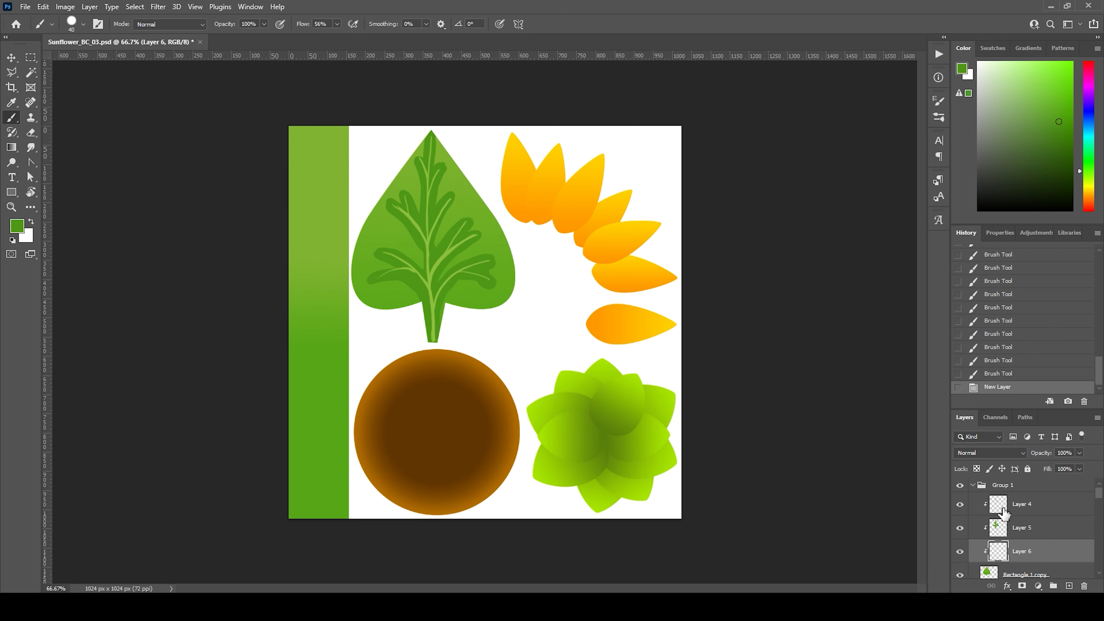
left_click(438, 146, "alt")
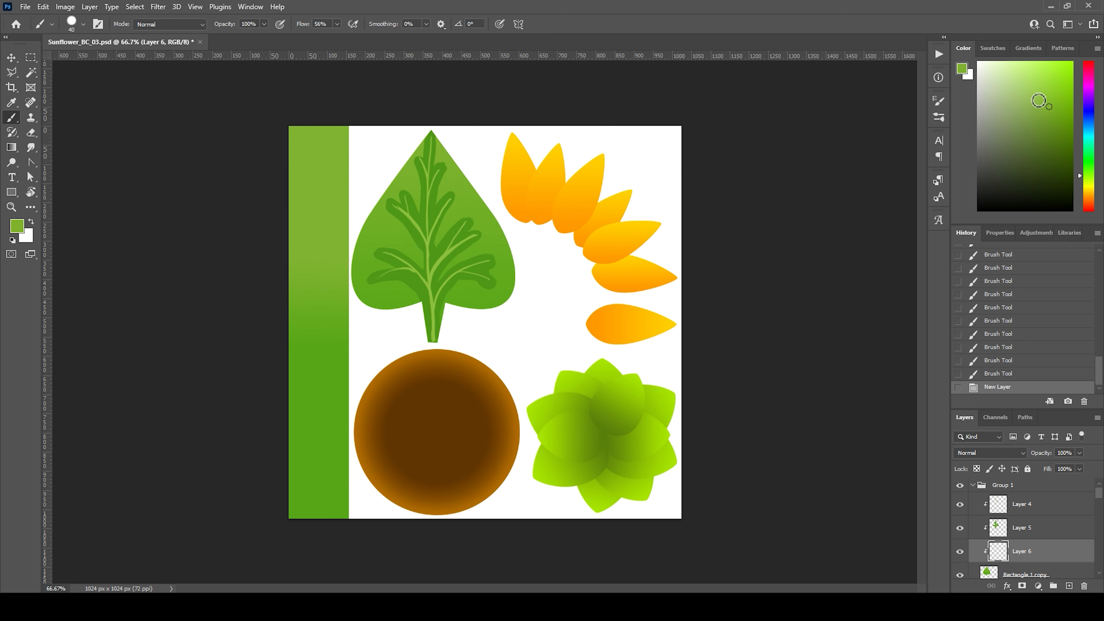
left_click(1036, 99)
mouse_move(391, 221)
left_mouse_down()
mouse_move(363, 256)
mouse_move(365, 294)
mouse_move(415, 297)
mouse_move(424, 268)
mouse_move(394, 232)
mouse_move(399, 248)
mouse_move(367, 287)
left_mouse_up()
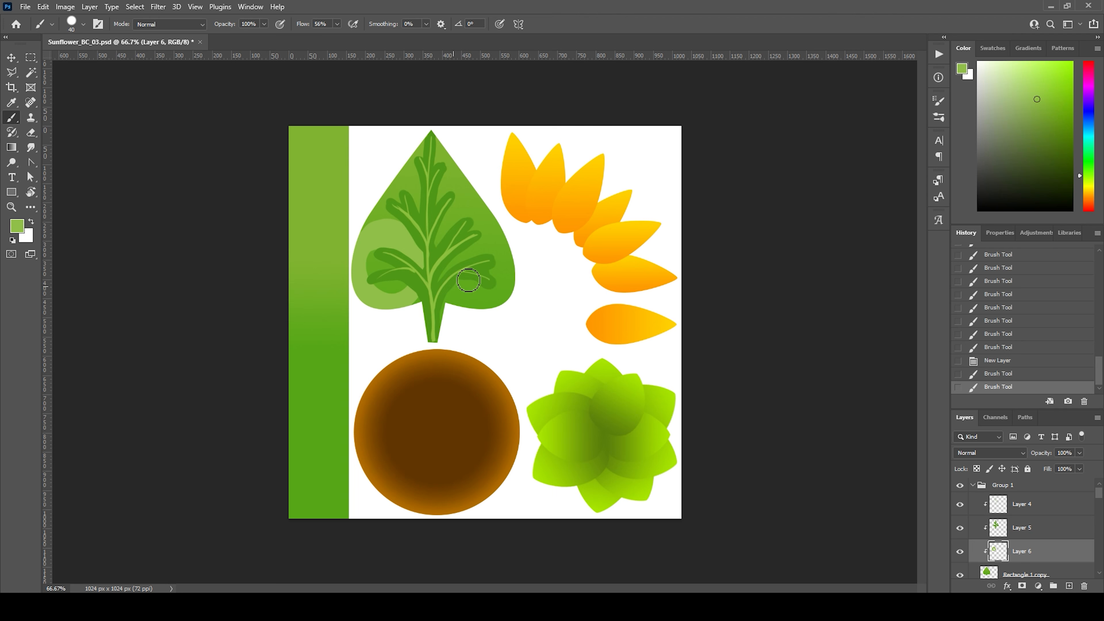
mouse_move(472, 242)
left_mouse_down()
mouse_move(447, 297)
mouse_move(490, 284)
left_mouse_up()
key("ctrl+z")
key("ctrl+z")
key("ctrl+z")
Step: Paint light green highlight patches between the side veins on both halves of the leaf
mouse_move(390, 254)
left_mouse_down()
mouse_move(412, 257)
mouse_move(386, 278)
mouse_move(378, 270)
left_mouse_up()
left_click_drag(483, 254, 477, 276)
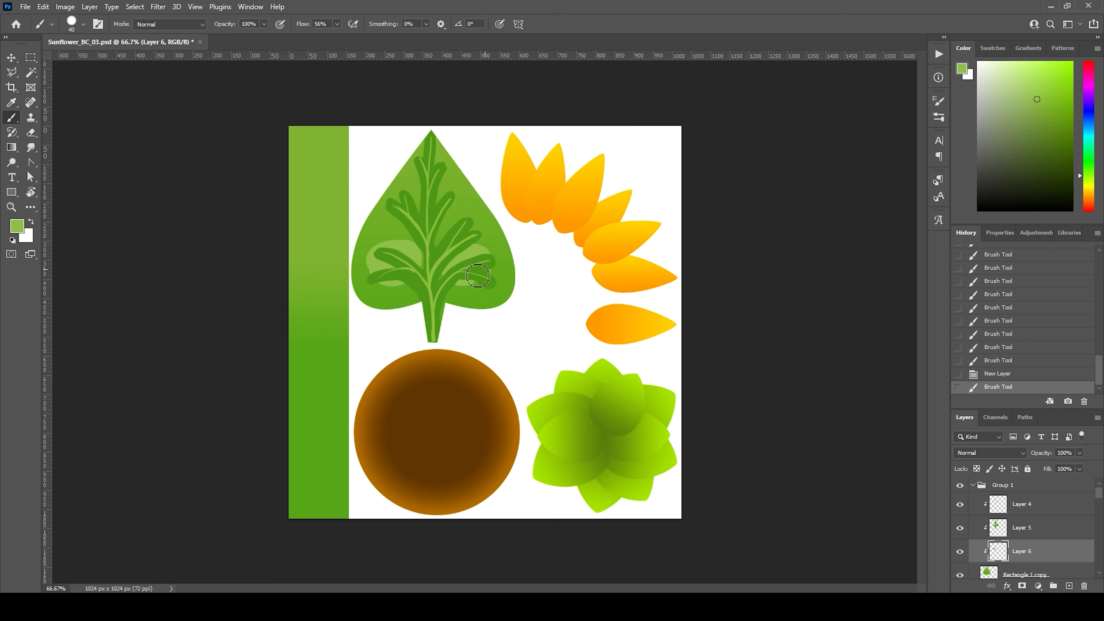
mouse_move(393, 211)
left_mouse_down()
mouse_move(406, 222)
mouse_move(454, 222)
mouse_move(445, 225)
mouse_move(462, 206)
mouse_move(455, 216)
left_mouse_up()
mouse_move(415, 173)
left_mouse_down()
mouse_move(420, 185)
mouse_move(450, 176)
mouse_move(461, 192)
left_mouse_up()
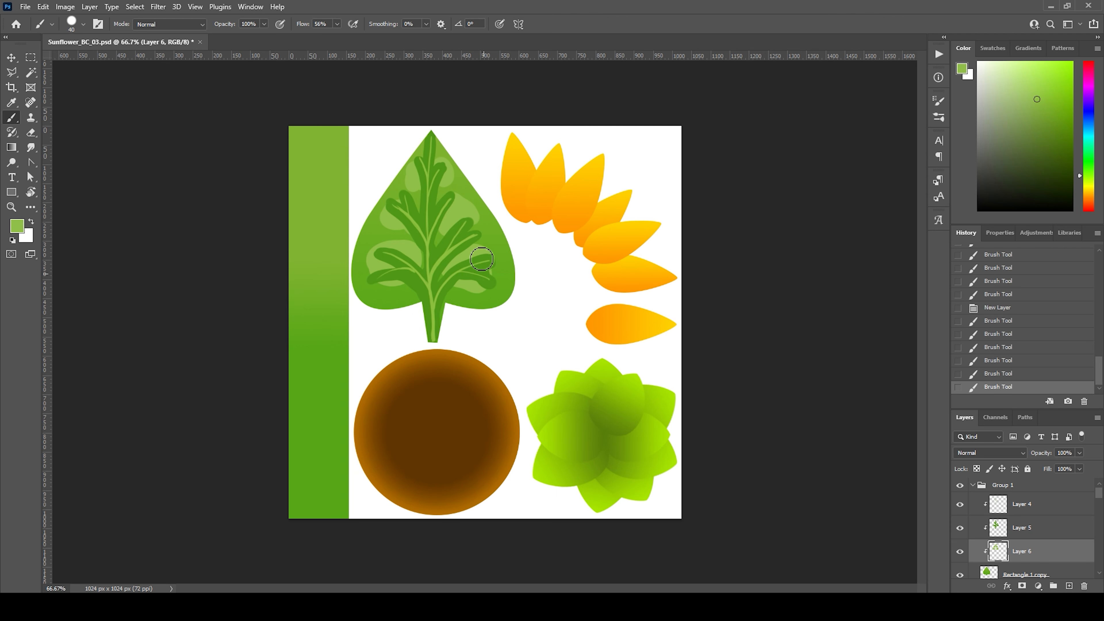
left_click_drag(481, 259, 479, 262)
mouse_move(385, 251)
left_mouse_down()
mouse_move(373, 279)
mouse_move(411, 283)
left_mouse_up()
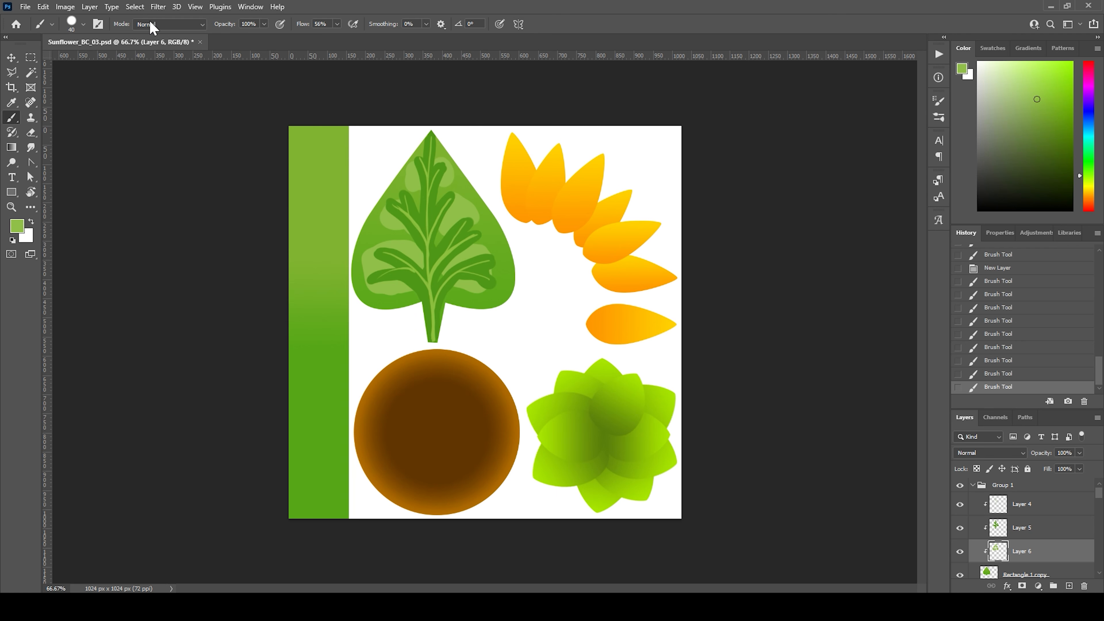
Step: Soften the leaf's highlight layer with a Gaussian Blur of 12.5 pixels radius
left_click(158, 7)
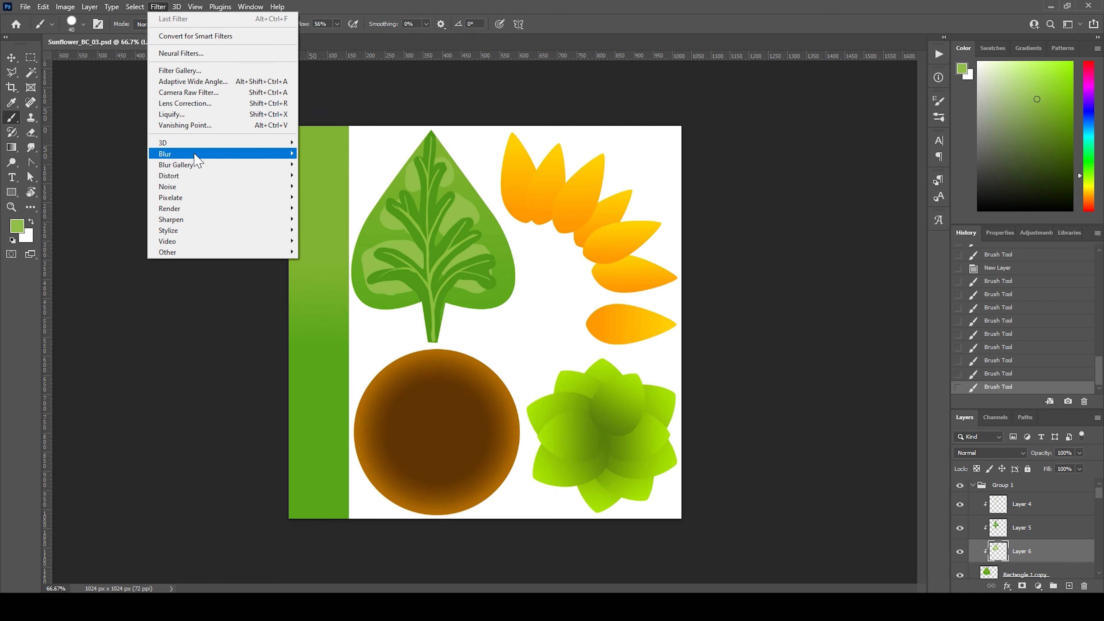
mouse_move(195, 157)
left_click(343, 197)
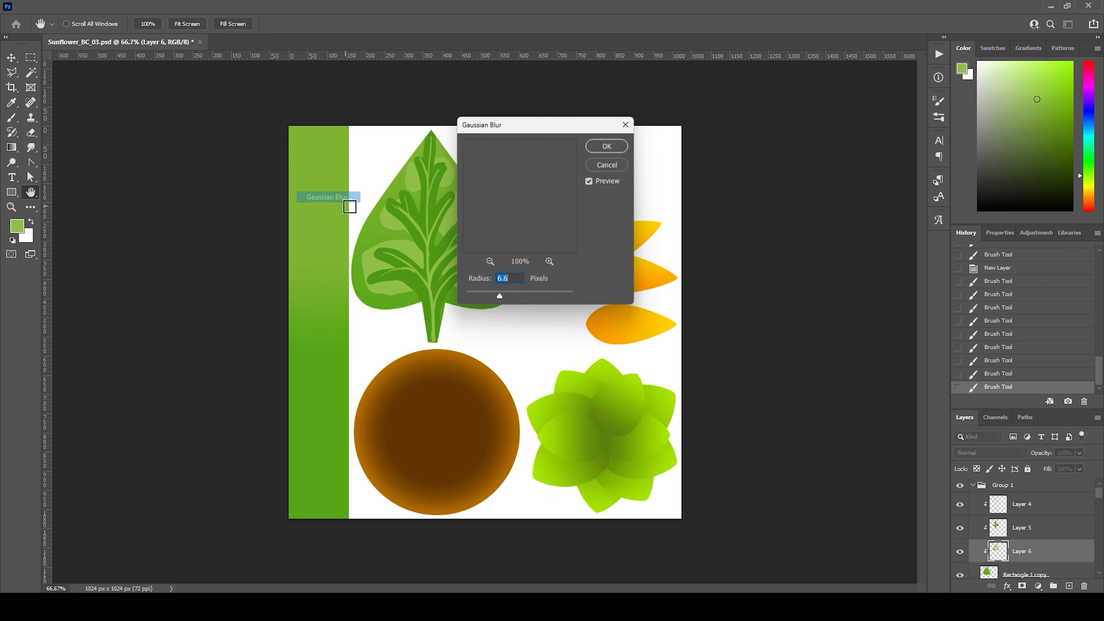
left_click_drag(550, 123, 694, 164)
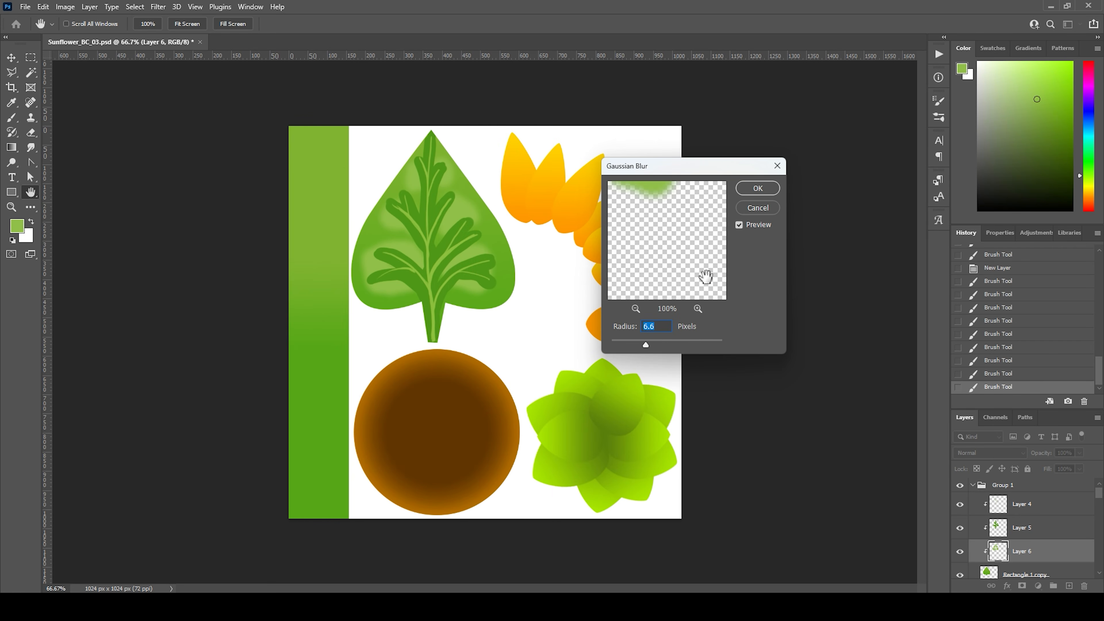
left_click_drag(655, 346, 655, 345)
left_click(758, 188)
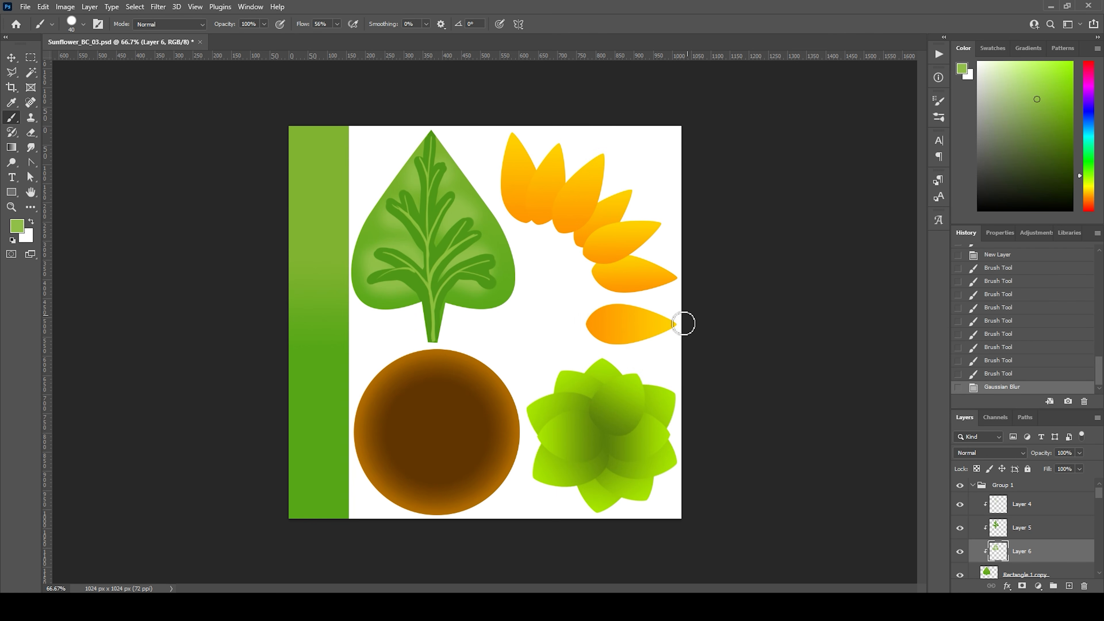
Step: Soften the dark vein shading layer with a Gaussian Blur of 4.7 pixels radius
left_click(1023, 528)
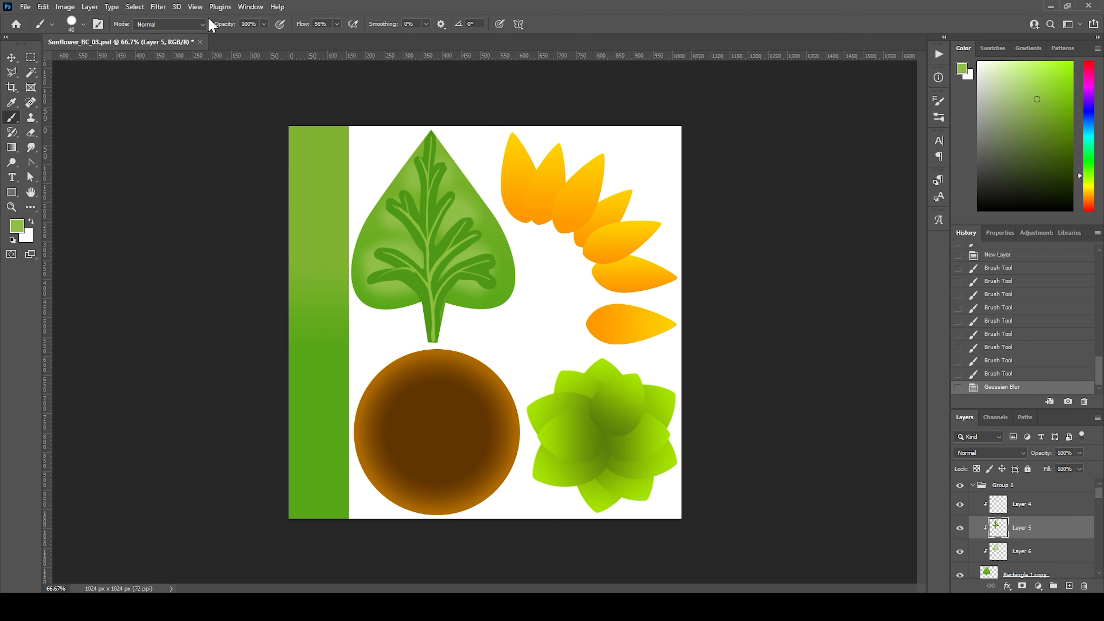
left_click(158, 7)
mouse_move(287, 153)
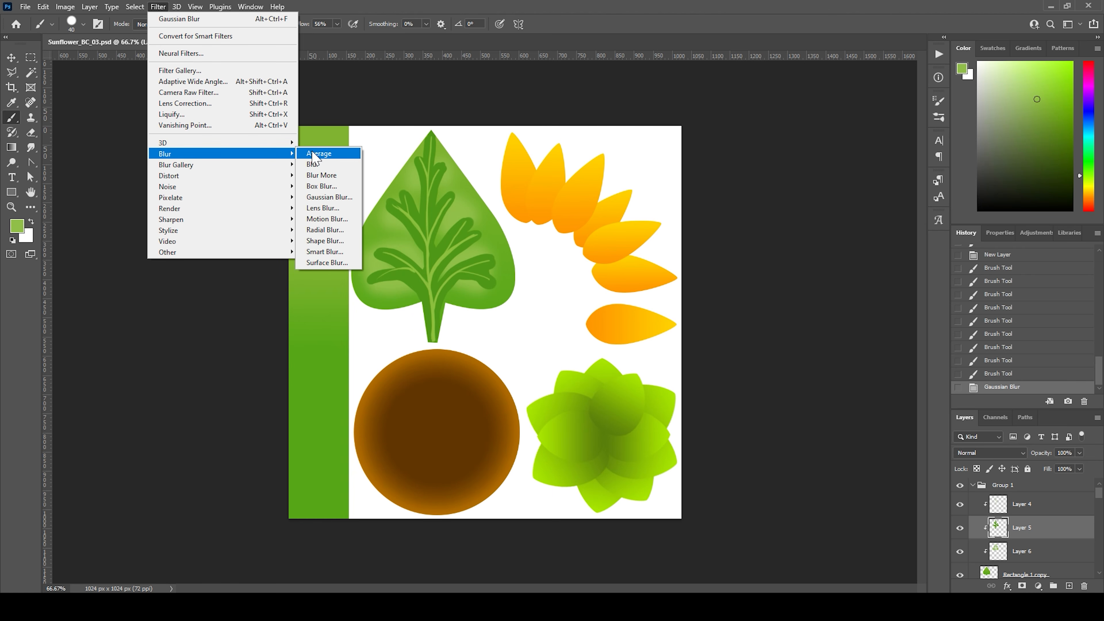
left_click(341, 199)
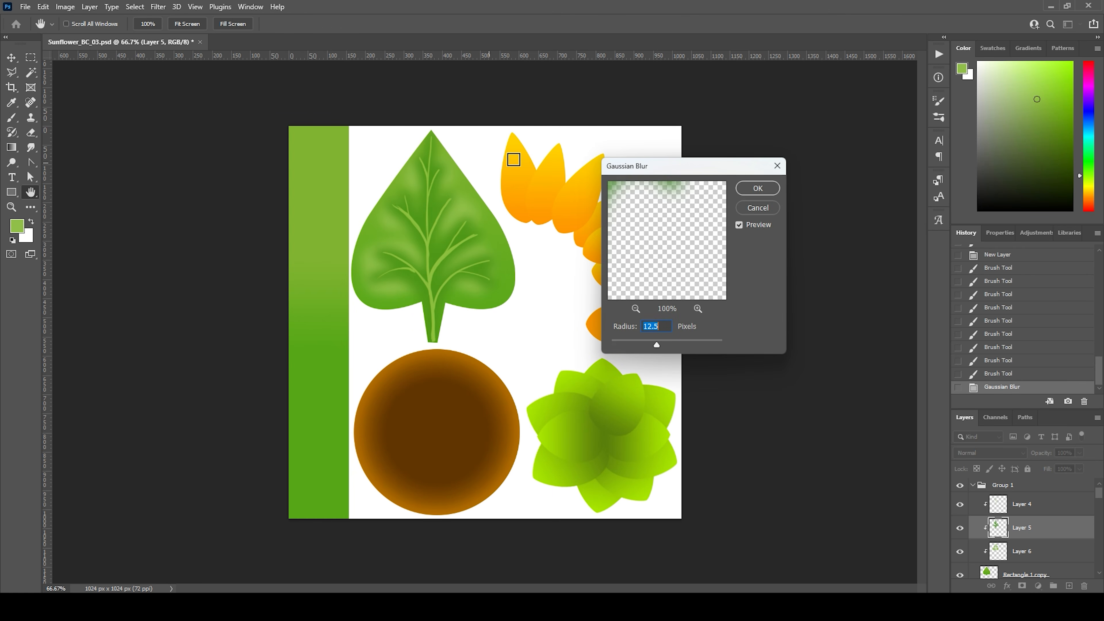
left_click_drag(658, 344, 655, 349)
left_click_drag(646, 343, 643, 347)
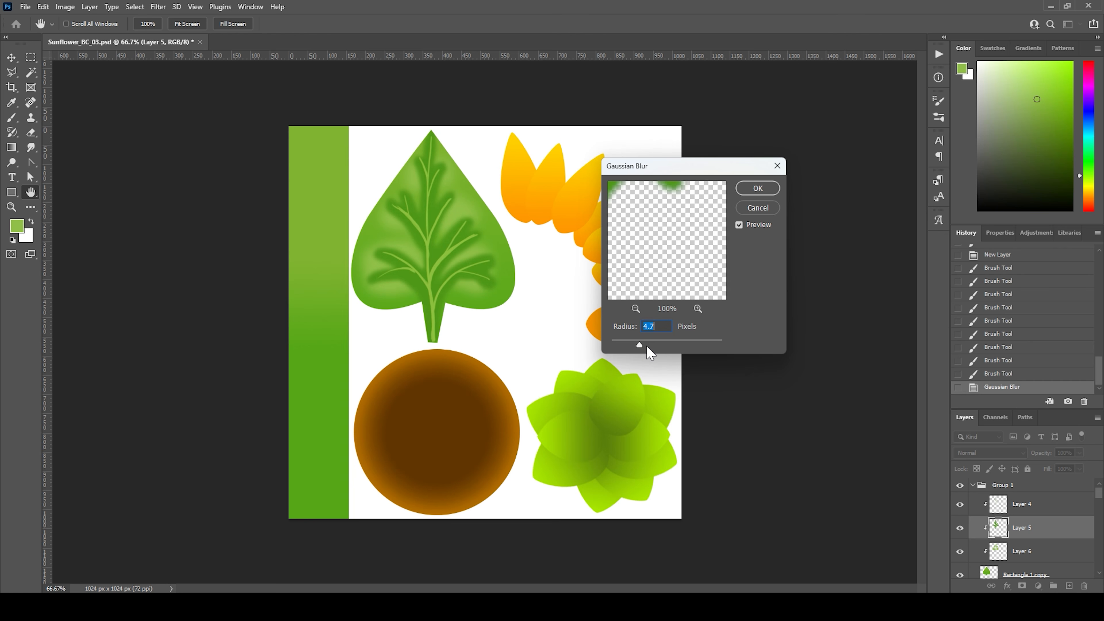
left_click(758, 189)
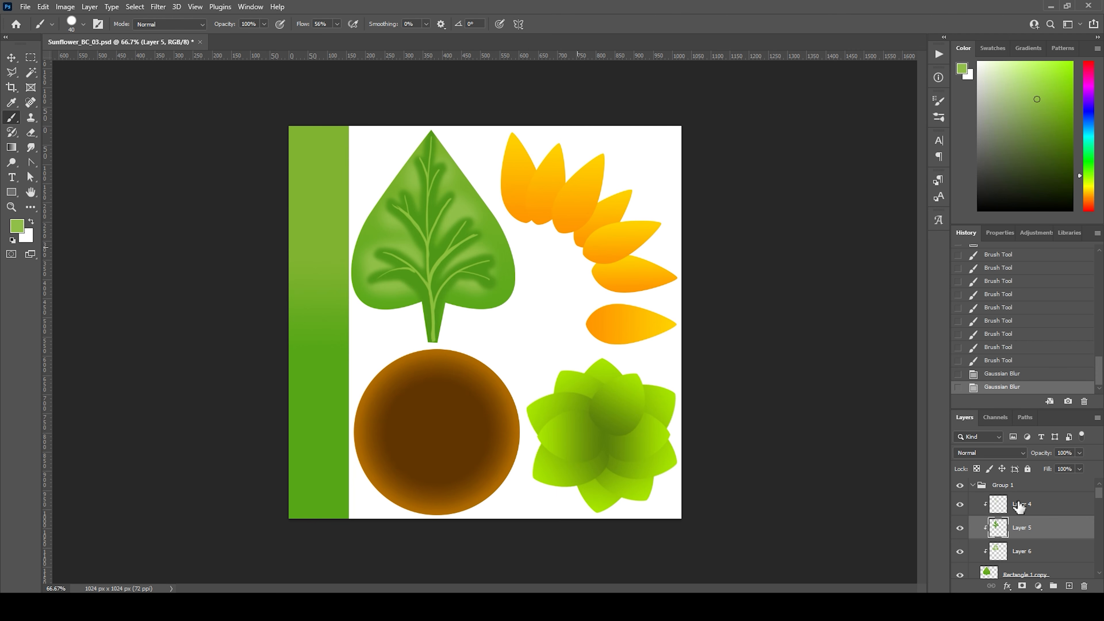
Step: Check the light vein layer by toggling its visibility and reduce its opacity to 65%
left_click(1034, 505)
left_click(960, 504)
left_click(959, 506)
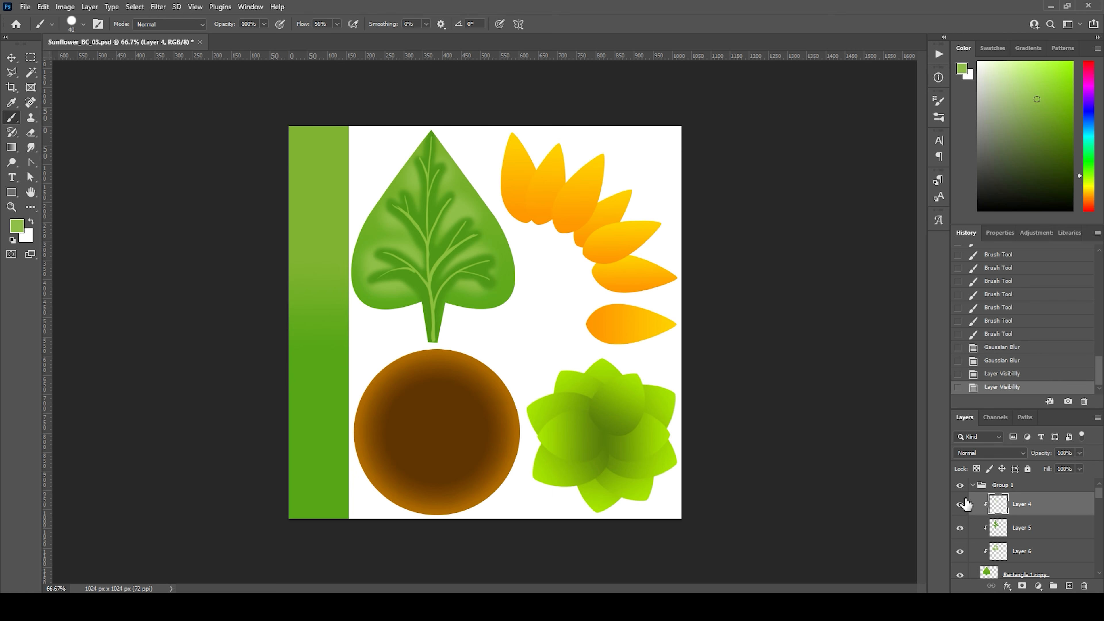
left_click(1079, 453)
left_click_drag(1081, 469, 1057, 479)
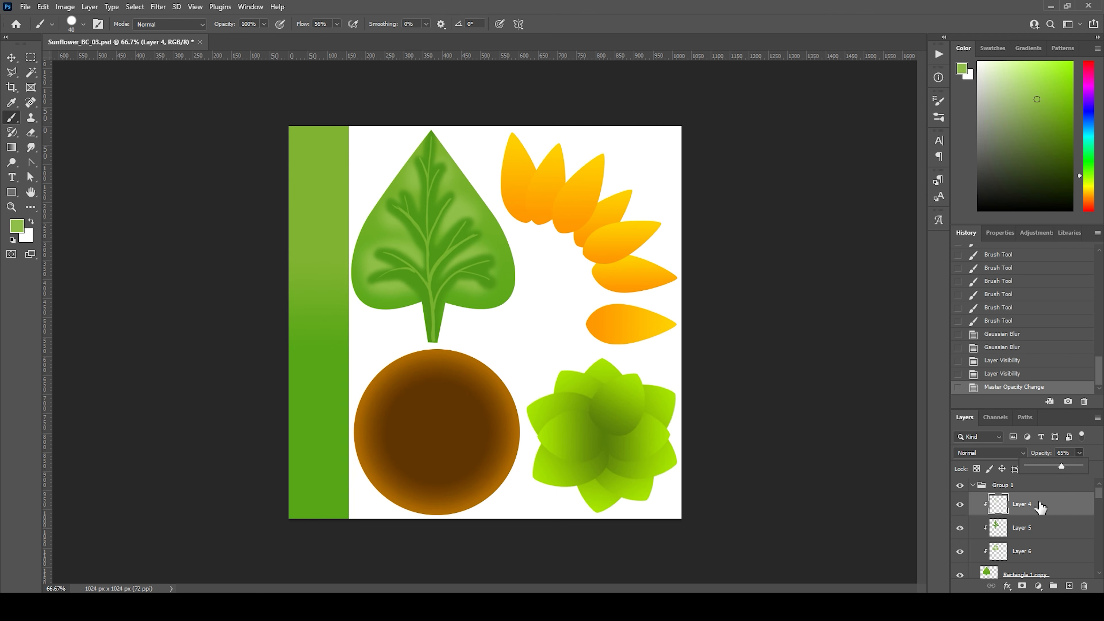
Step: Find the brown flower center's layer and add a new layer above it as a clipping mask
scroll(1087, 505, "down", 4)
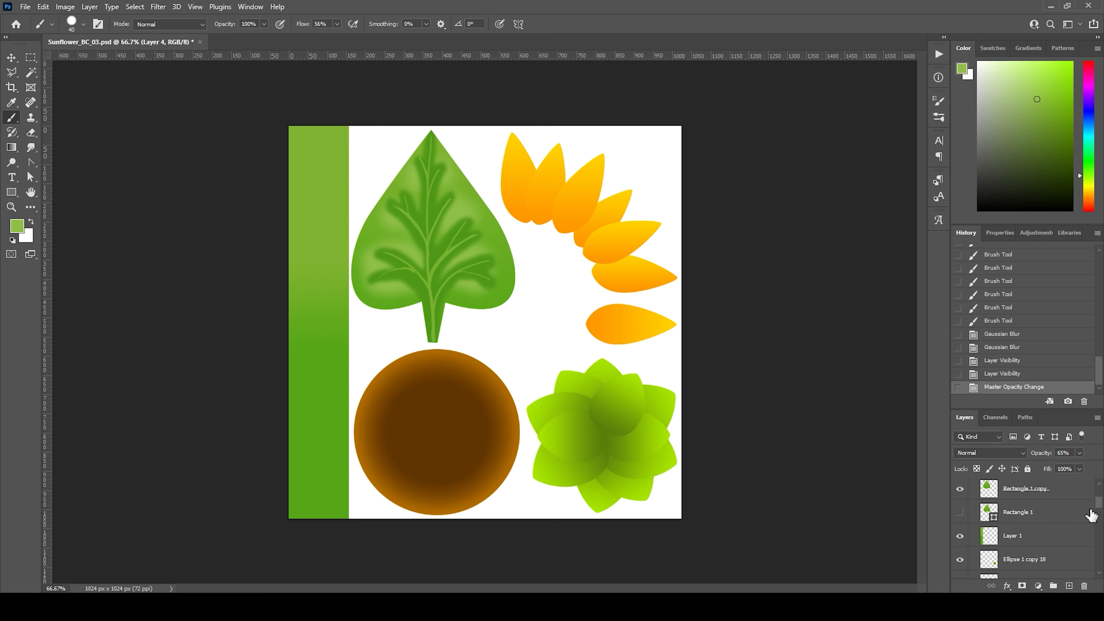
scroll(1100, 509, "down", 3)
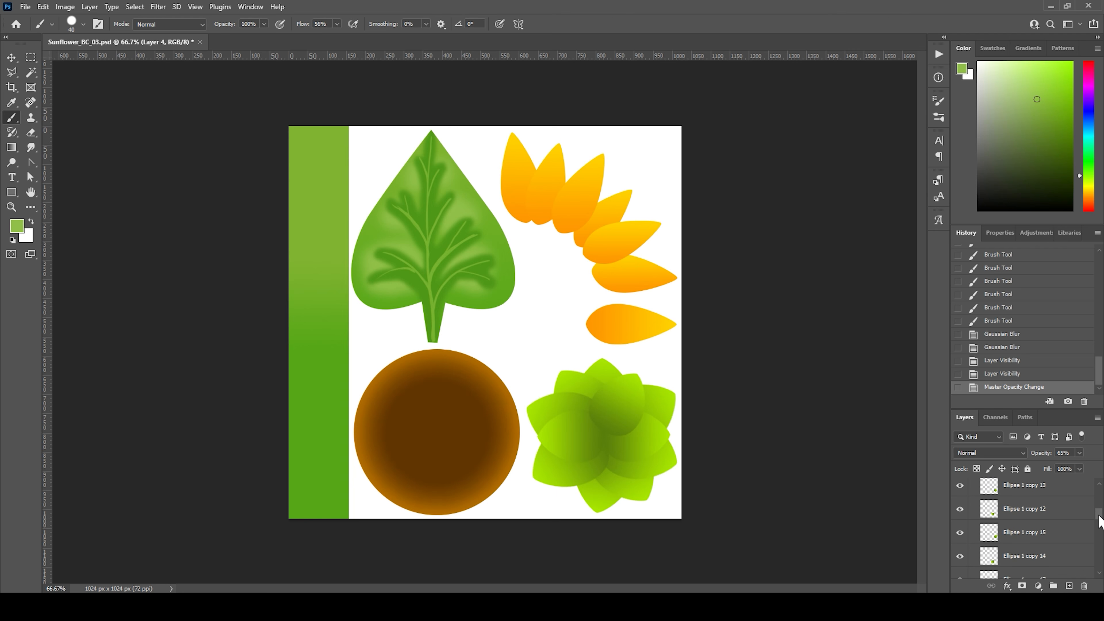
left_click_drag(1099, 504, 1072, 540)
left_click(1041, 520)
left_click(960, 521)
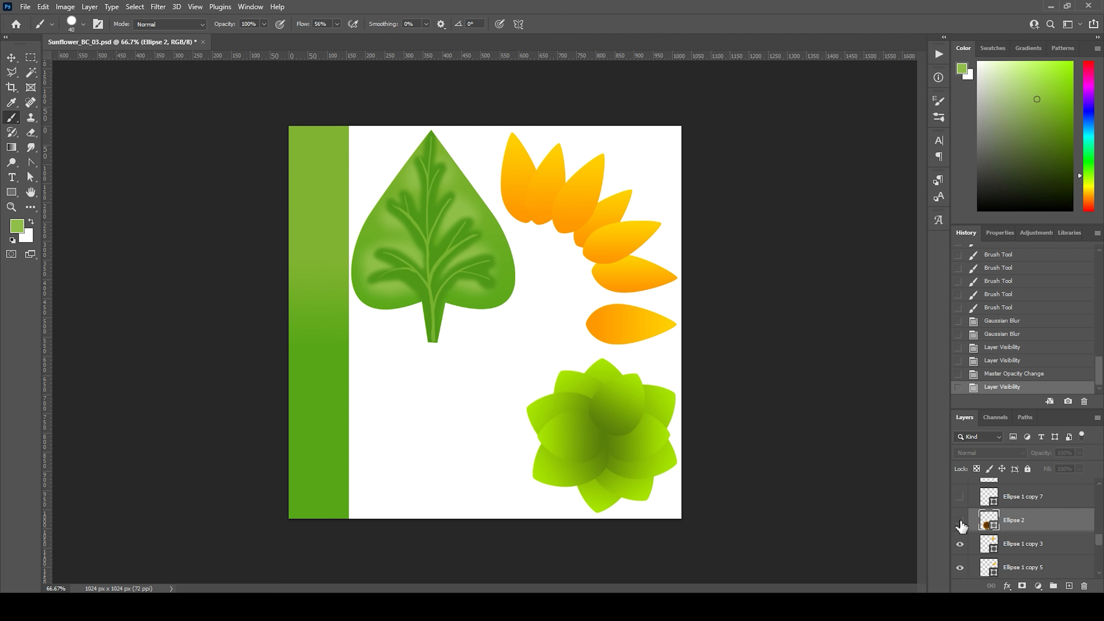
left_click(960, 521)
left_click(1068, 586)
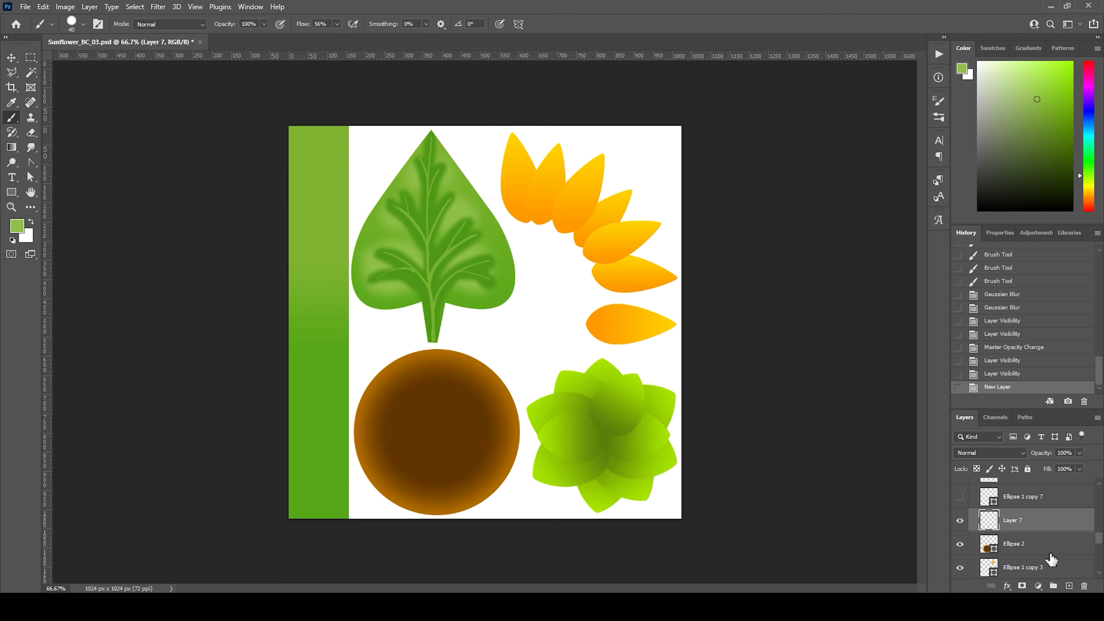
left_click(993, 537, "alt")
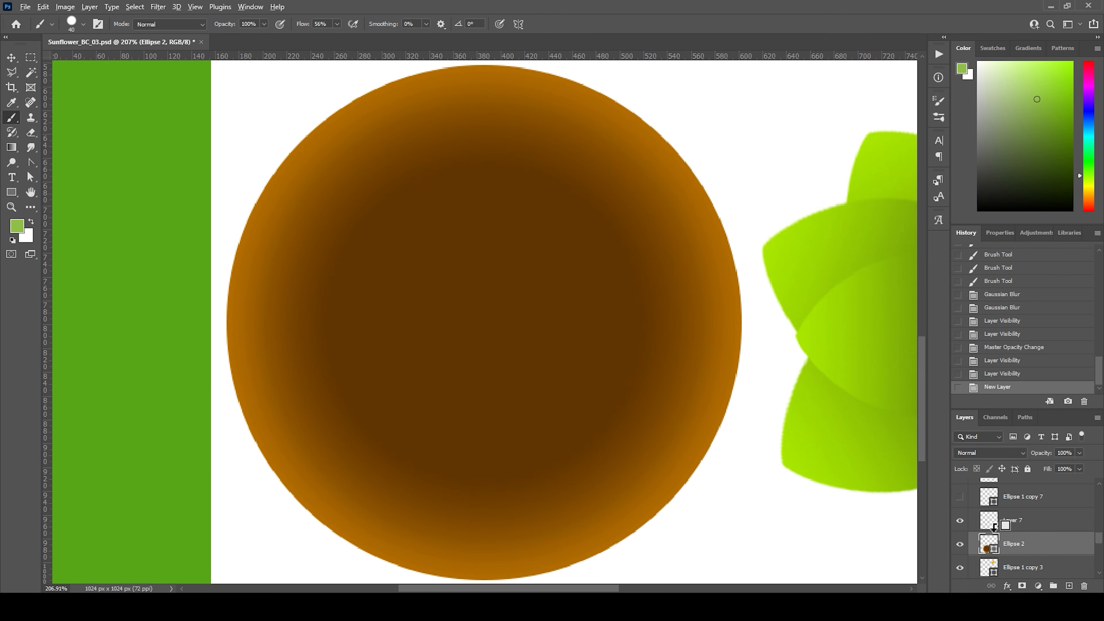
left_click(1005, 531, "alt")
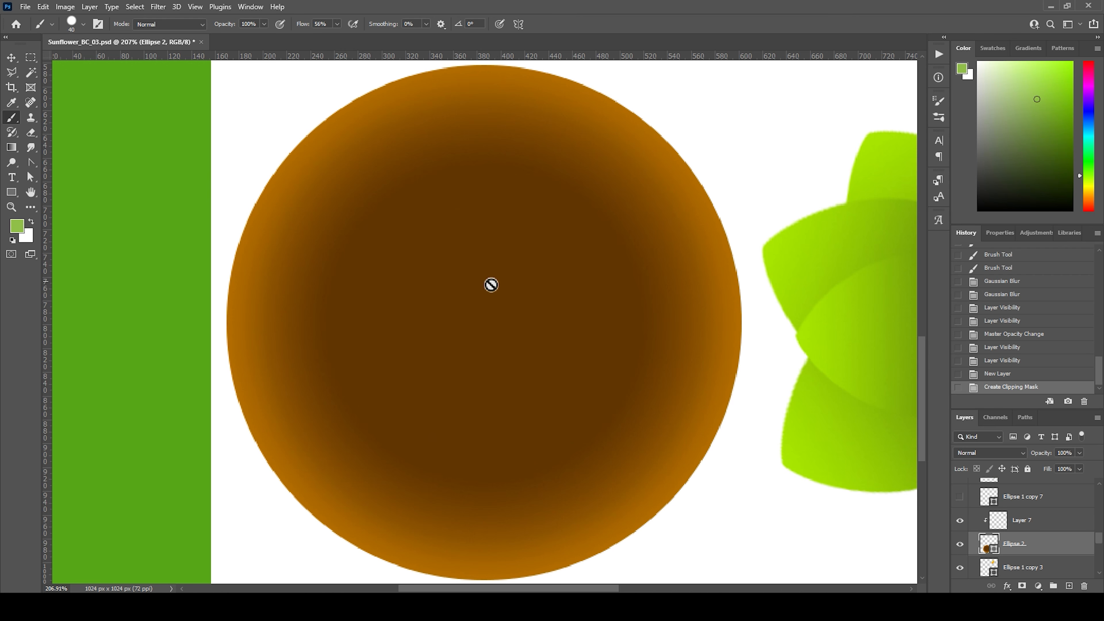
Step: On the new clipped layer, sample yellow from a petal tip and choose the Kyle's Inkbox - Classic wet media brush at 30 px
scroll(492, 286, "down", 2, "alt")
scroll(552, 275, "down", 1, "alt")
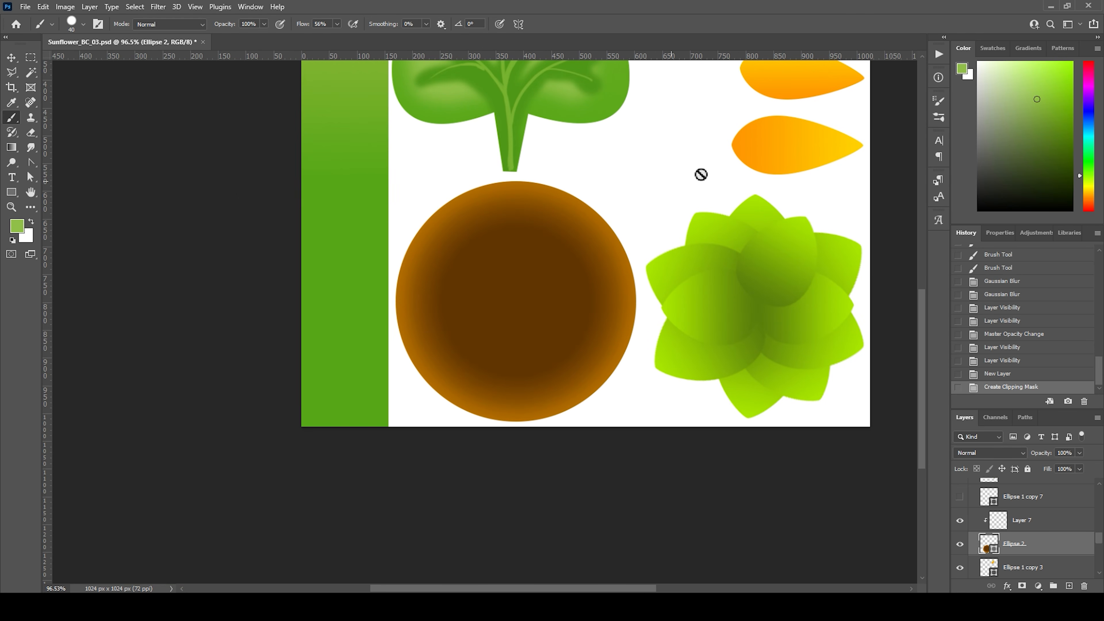
left_click(1000, 522)
left_click(858, 144, "alt")
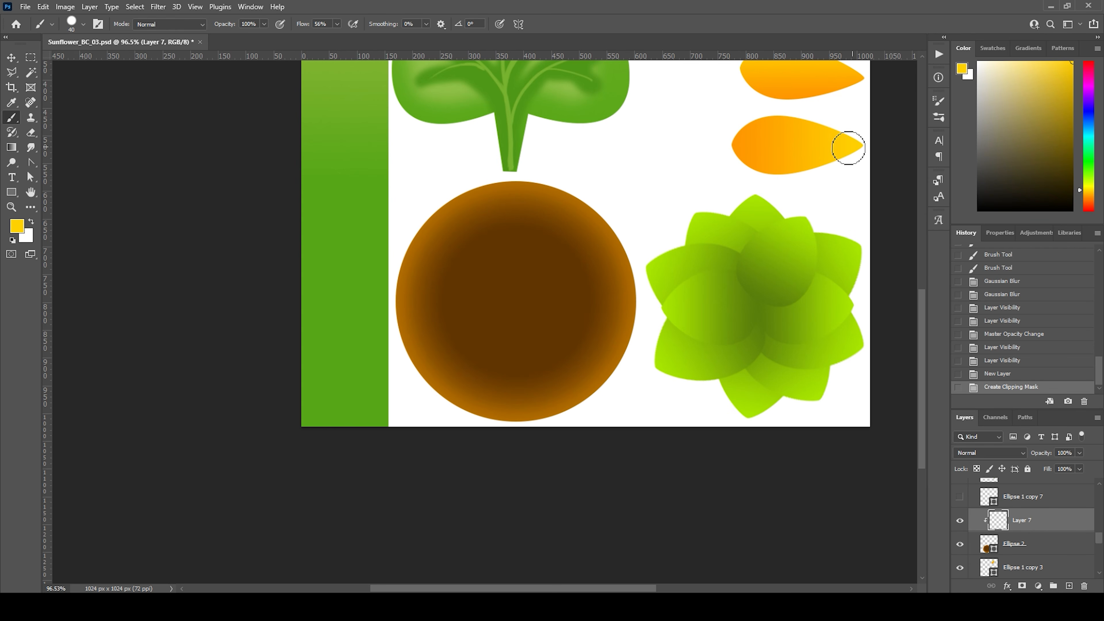
key("bracketleft")
key("bracketleft")
left_click(83, 24)
left_click(87, 435)
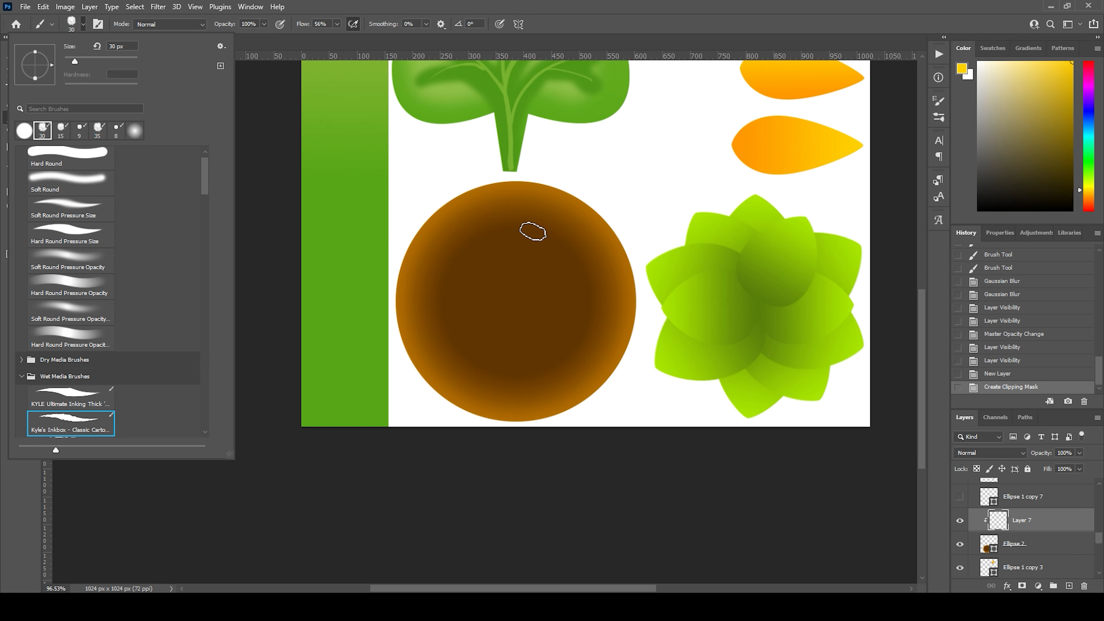
Step: Dab yellow seed specks inside the upper-right rim of the brown flower center
left_click(543, 205)
left_click_drag(550, 216, 549, 228)
left_click(556, 219)
left_click(562, 217)
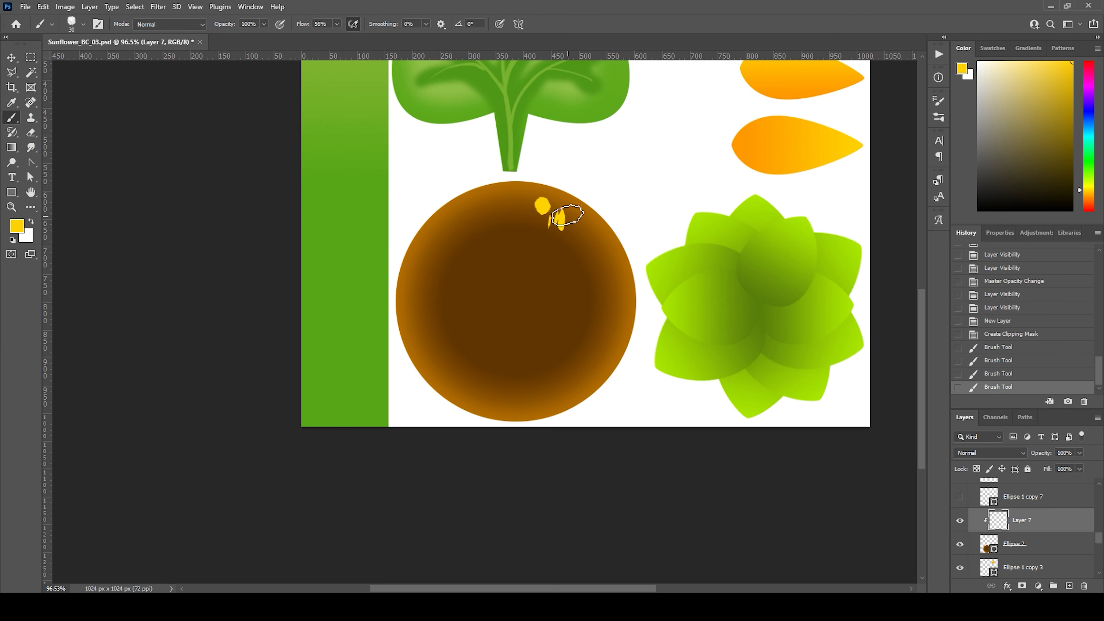
left_click(566, 225)
left_click(573, 223)
left_click(578, 236)
left_click(584, 249)
left_click(591, 243)
Step: Continue the yellow specks from the top of the brown center to its upper-left rim, reducing the brush to 20 px
left_click(526, 223)
left_click(507, 217)
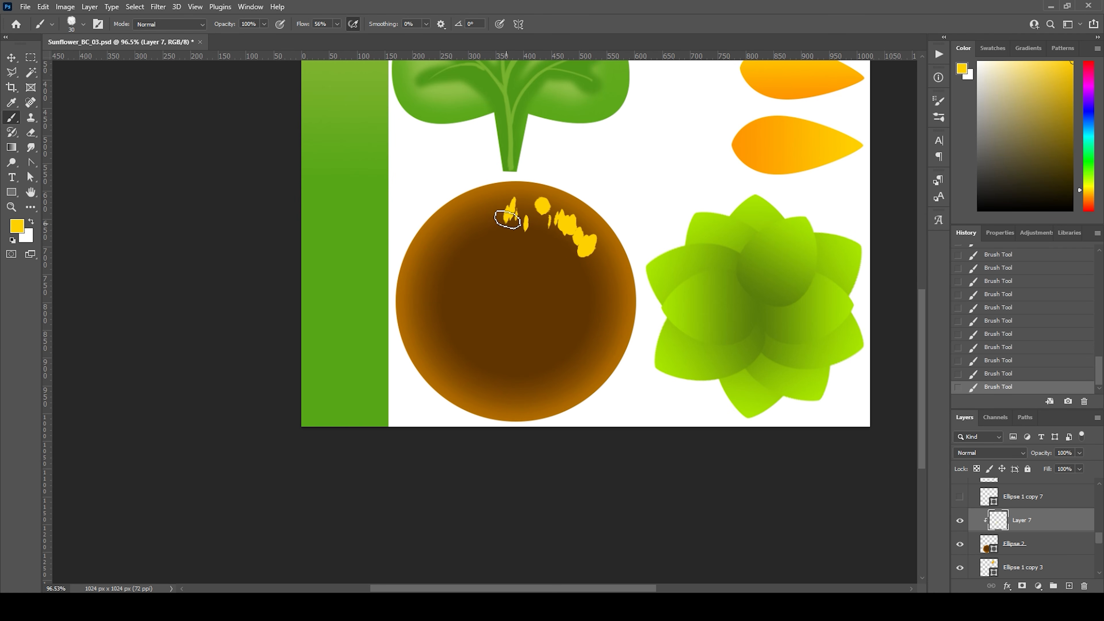
left_click(514, 207)
left_click(492, 210)
left_click(473, 227)
left_click(489, 235)
left_click(494, 225)
left_click(479, 214)
left_click(472, 209)
left_click(460, 223)
left_click(463, 242)
left_click(447, 236)
left_click(440, 226)
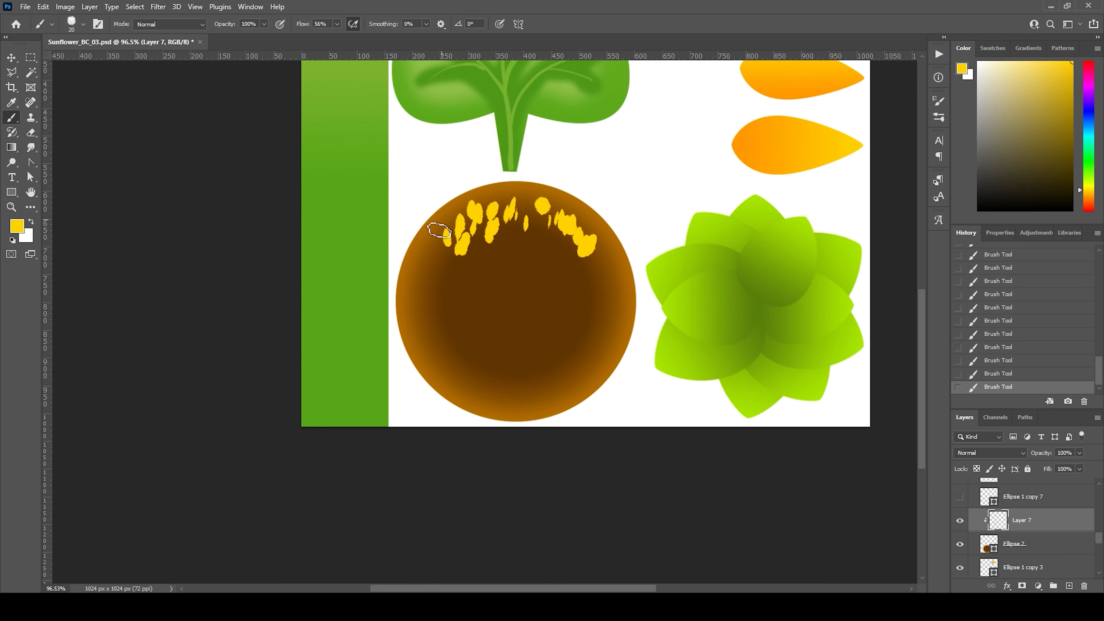
Step: Dab more yellow seed specks down the upper-left side of the brown flower center's rim
left_click(443, 245)
left_click(437, 260)
left_click(447, 263)
left_click(427, 250)
left_click(420, 275)
left_click(434, 285)
Step: Fill the gap at the top of the brown center with yellow specks and extend them along its upper-right rim
left_click(527, 201)
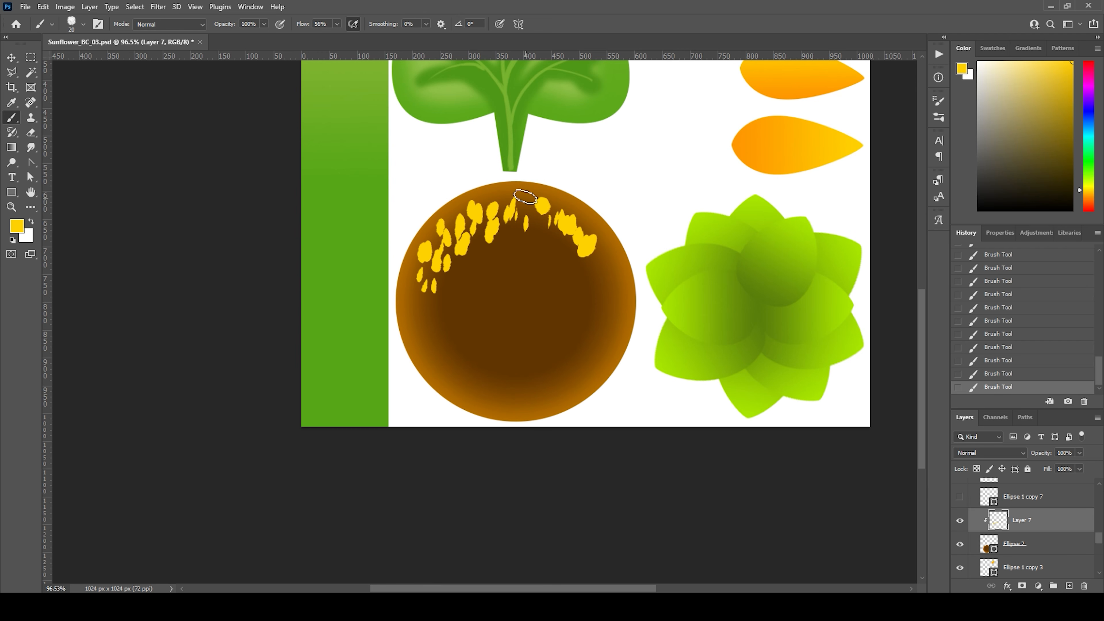
left_click(537, 229)
left_click(547, 213)
left_click(596, 260)
left_click(599, 272)
left_click(600, 244)
left_click(610, 263)
left_click(616, 281)
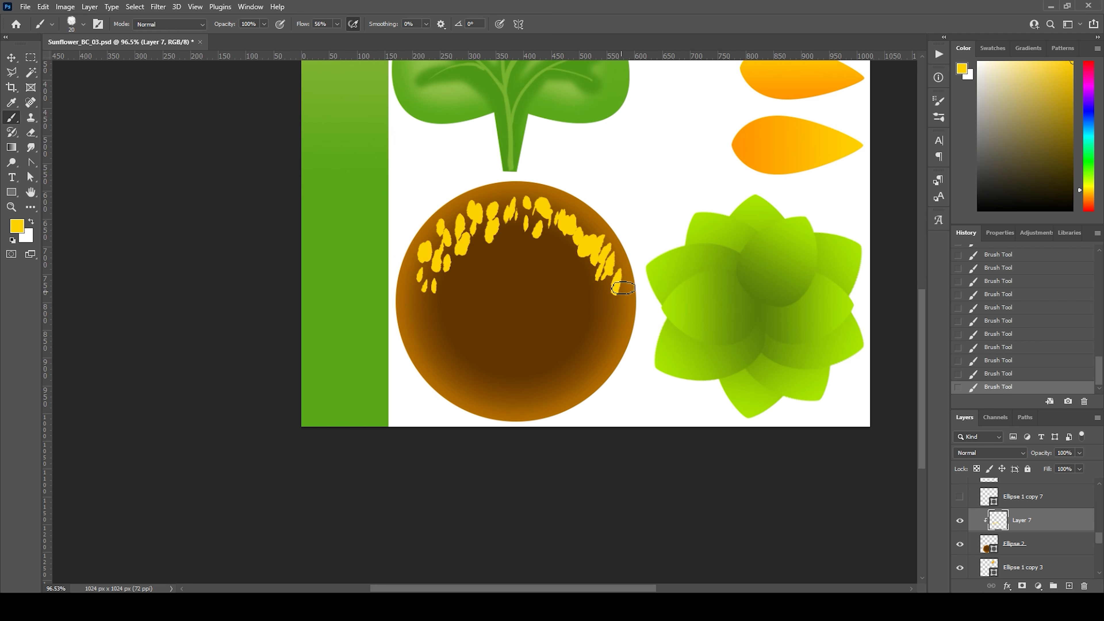
Step: Paint yellow specks down the right side of the brown center to its lower-right rim
left_click(622, 297)
left_click(607, 295)
left_click(598, 285)
left_click(598, 302)
left_click_drag(619, 310, 613, 324)
left_click_drag(622, 319, 600, 344)
left_click_drag(596, 309, 593, 359)
left_click_drag(599, 354, 584, 366)
left_click_drag(579, 349, 561, 380)
mouse_move(576, 367)
left_mouse_down()
mouse_move(570, 389)
mouse_move(583, 393)
left_mouse_up()
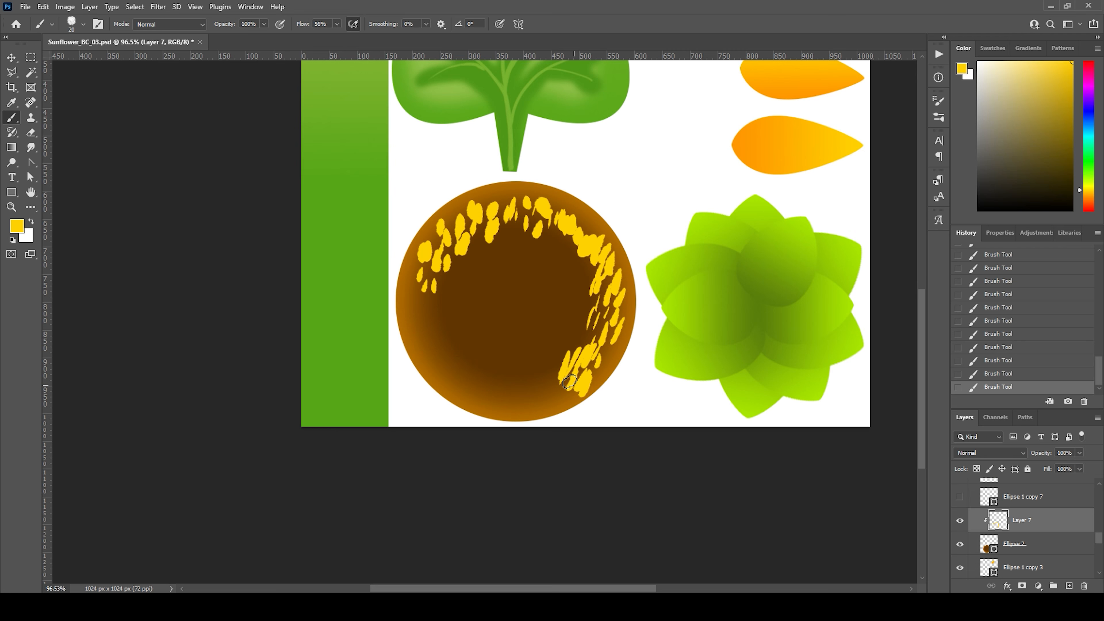
Step: Carry the yellow specks along the bottom of the brown center and up its left side to close the ring
left_click_drag(543, 362, 548, 385)
left_click(557, 361)
left_click_drag(577, 347, 513, 389)
mouse_move(507, 369)
left_mouse_down()
mouse_move(504, 388)
mouse_move(488, 379)
left_mouse_up()
mouse_move(462, 341)
left_mouse_down()
mouse_move(459, 359)
mouse_move(441, 330)
left_mouse_up()
left_click(441, 310)
mouse_move(421, 305)
left_mouse_down()
mouse_move(420, 322)
mouse_move(407, 313)
left_mouse_up()
mouse_move(431, 288)
left_mouse_down()
mouse_move(428, 309)
mouse_move(447, 306)
left_mouse_up()
left_click_drag(425, 274, 425, 300)
Step: Fill the ring's lower-left, bottom and lower-right areas with denser yellow specks
left_click_drag(434, 339, 451, 372)
left_click_drag(461, 360, 470, 383)
left_click_drag(478, 373, 476, 395)
mouse_move(488, 377)
left_mouse_down()
mouse_move(486, 402)
mouse_move(466, 388)
left_mouse_up()
left_click_drag(433, 351, 432, 364)
mouse_move(429, 332)
left_mouse_down()
mouse_move(433, 347)
mouse_move(480, 370)
left_mouse_up()
left_click_drag(492, 381, 494, 396)
left_click_drag(505, 392, 509, 410)
mouse_move(527, 388)
left_mouse_down()
mouse_move(519, 409)
mouse_move(534, 399)
left_mouse_up()
mouse_move(554, 391)
left_mouse_down()
mouse_move(551, 401)
mouse_move(564, 389)
left_mouse_up()
mouse_move(593, 365)
left_mouse_down()
mouse_move(585, 376)
mouse_move(597, 364)
left_mouse_up()
left_click_drag(595, 328, 588, 345)
Step: Add short yellow strokes along the ring's lower inner edge and its lower-left outer edge
mouse_move(581, 339)
left_mouse_down()
mouse_move(575, 356)
mouse_move(509, 370)
left_mouse_up()
left_click_drag(504, 362, 492, 374)
left_click_drag(488, 353, 476, 362)
left_click_drag(475, 347, 469, 355)
left_click_drag(419, 327, 417, 342)
left_click_drag(422, 334, 443, 381)
left_click_drag(461, 378, 458, 391)
left_click_drag(480, 379, 475, 393)
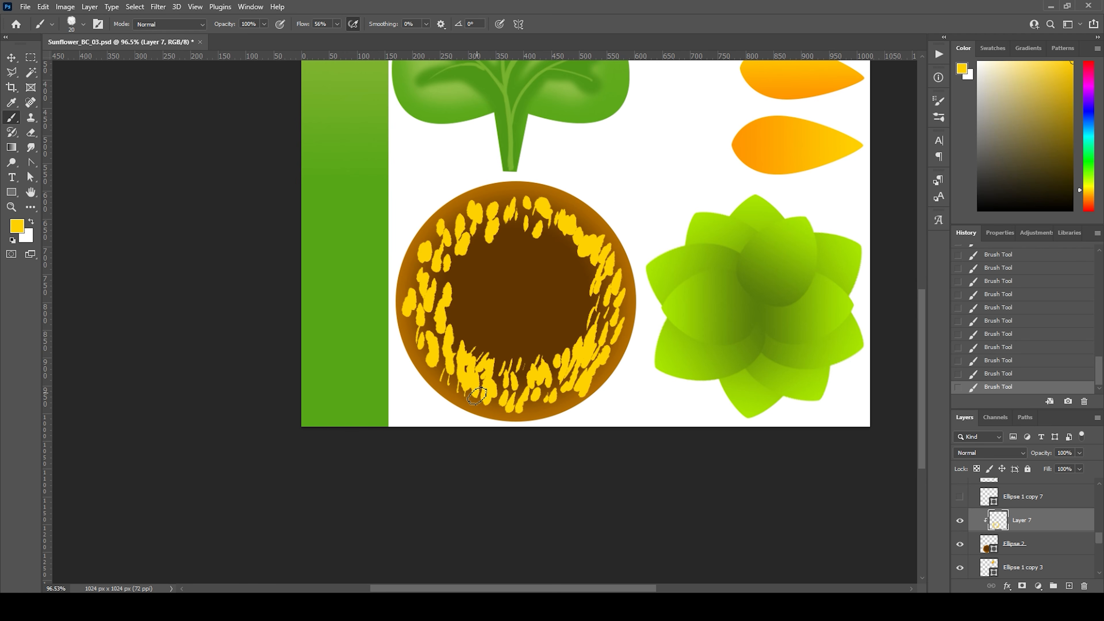
Step: Add thin yellow strokes in the gaps across the ring's upper half and along its inner edge
mouse_move(413, 273)
left_mouse_down()
mouse_move(410, 291)
mouse_move(425, 273)
mouse_move(455, 271)
left_mouse_up()
mouse_move(483, 230)
left_mouse_down()
mouse_move(473, 244)
mouse_move(460, 234)
left_mouse_up()
mouse_move(491, 197)
left_mouse_down()
mouse_move(484, 209)
mouse_move(541, 235)
left_mouse_up()
mouse_move(570, 214)
left_mouse_down()
mouse_move(563, 227)
mouse_move(615, 306)
mouse_move(567, 353)
left_mouse_up()
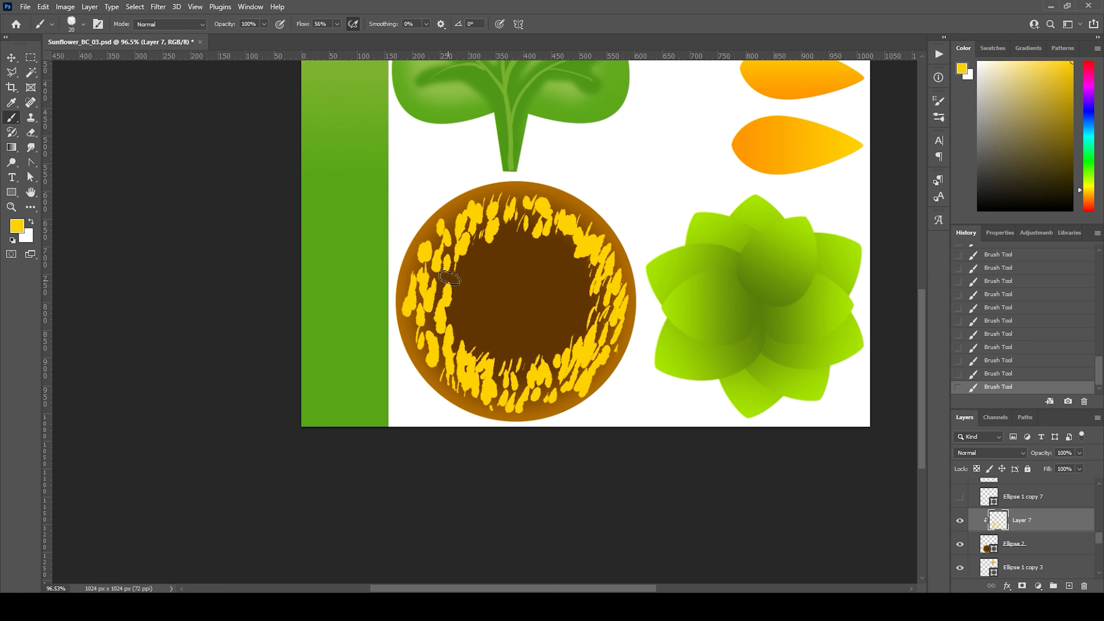
left_click_drag(458, 282, 449, 312)
left_click_drag(456, 299, 453, 313)
left_click_drag(464, 268, 458, 280)
left_click_drag(509, 230, 564, 258)
left_click_drag(463, 284, 456, 306)
left_click_drag(585, 282, 582, 292)
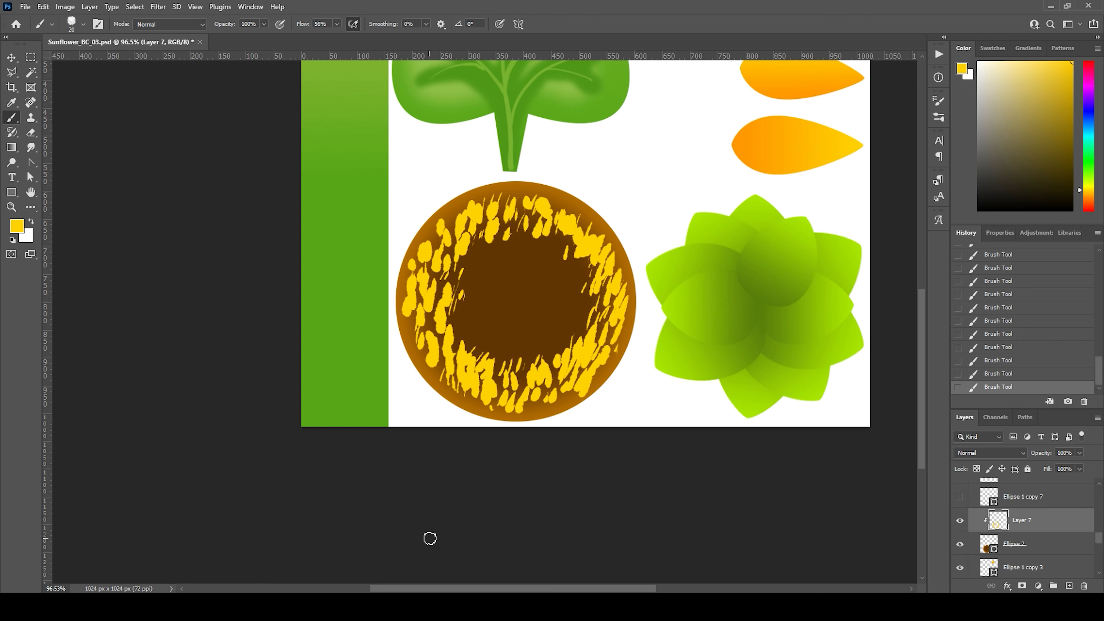
Step: Add a clipped layer between the brown center and its yellow specks, and choose a slightly darker shade of the center's brown
left_click(1050, 546)
left_click(1069, 585)
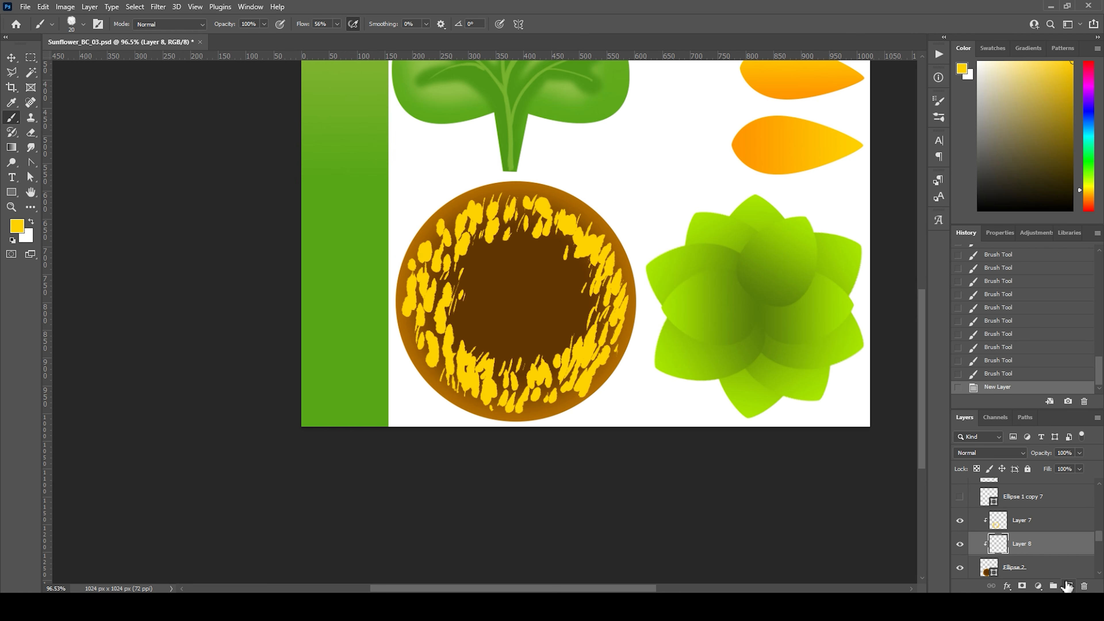
scroll(1092, 574, "down", 1)
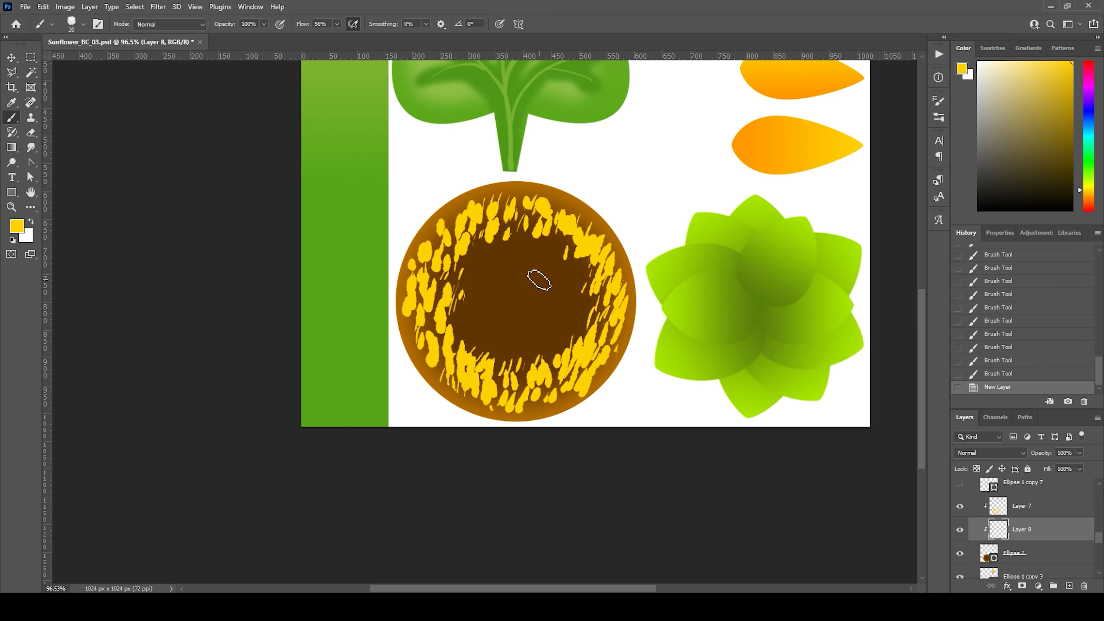
left_click(528, 299, "alt")
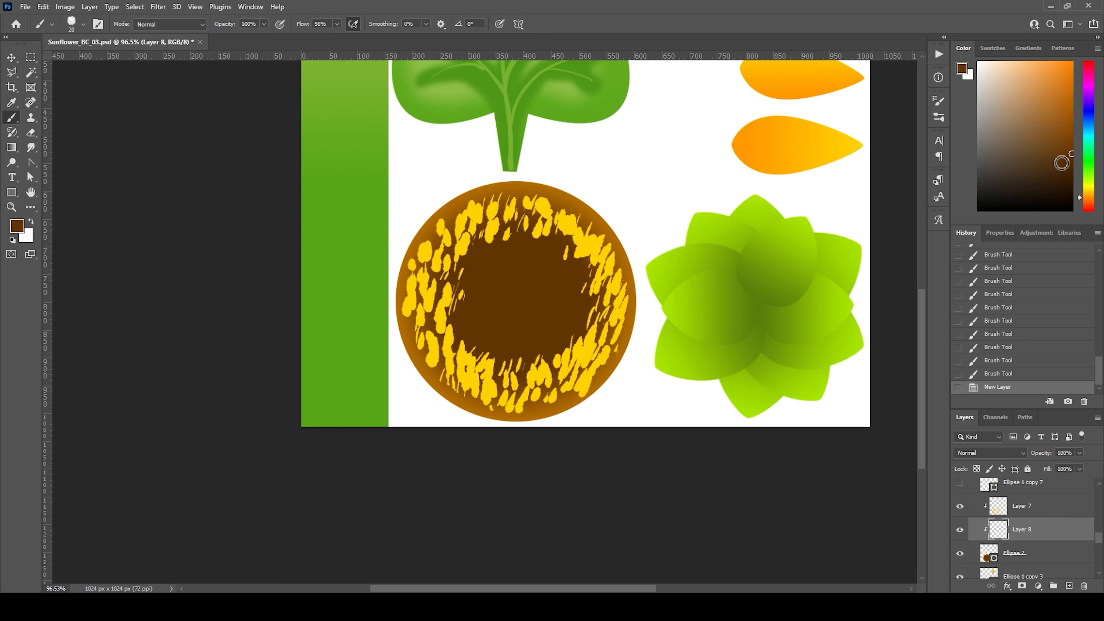
Step: Paint curved dark brown stripes across the middle of the flower center, rising from lower left to upper right
left_click_drag(485, 321, 574, 256)
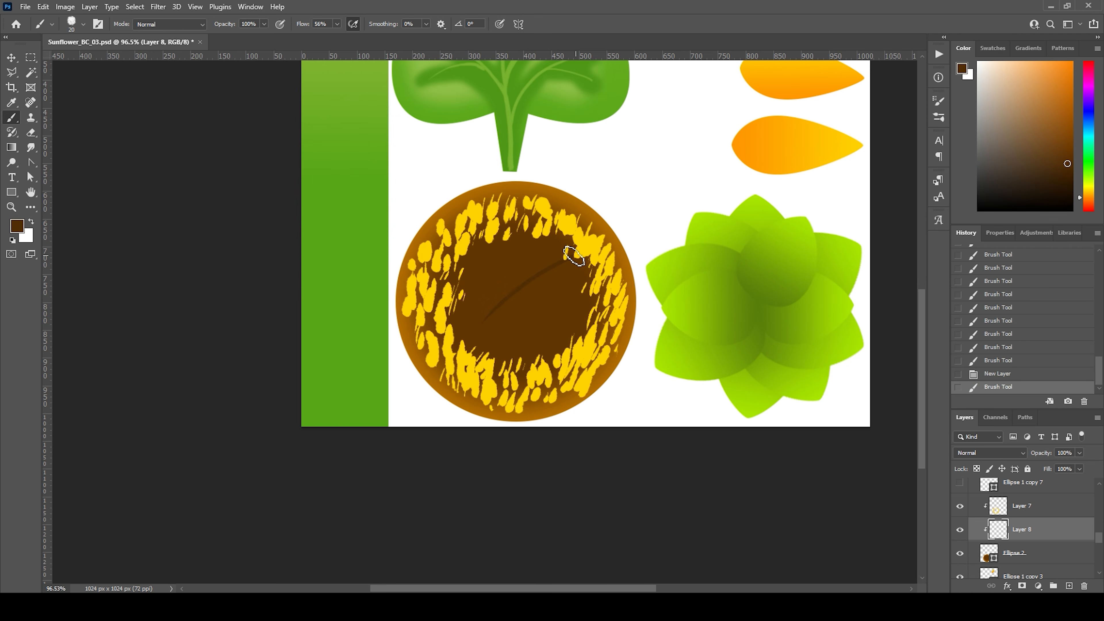
key("ctrl+z")
left_click_drag(459, 342, 547, 266)
mouse_move(456, 332)
left_mouse_down()
mouse_move(574, 244)
mouse_move(475, 286)
mouse_move(524, 251)
left_mouse_up()
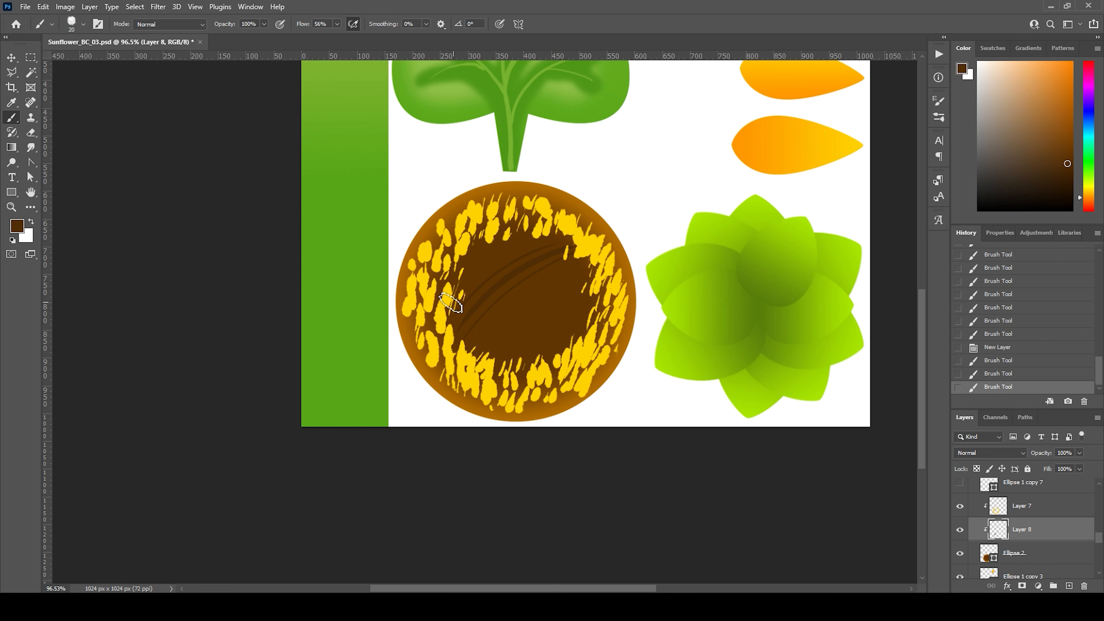
left_click_drag(454, 301, 531, 240)
left_click_drag(458, 281, 514, 234)
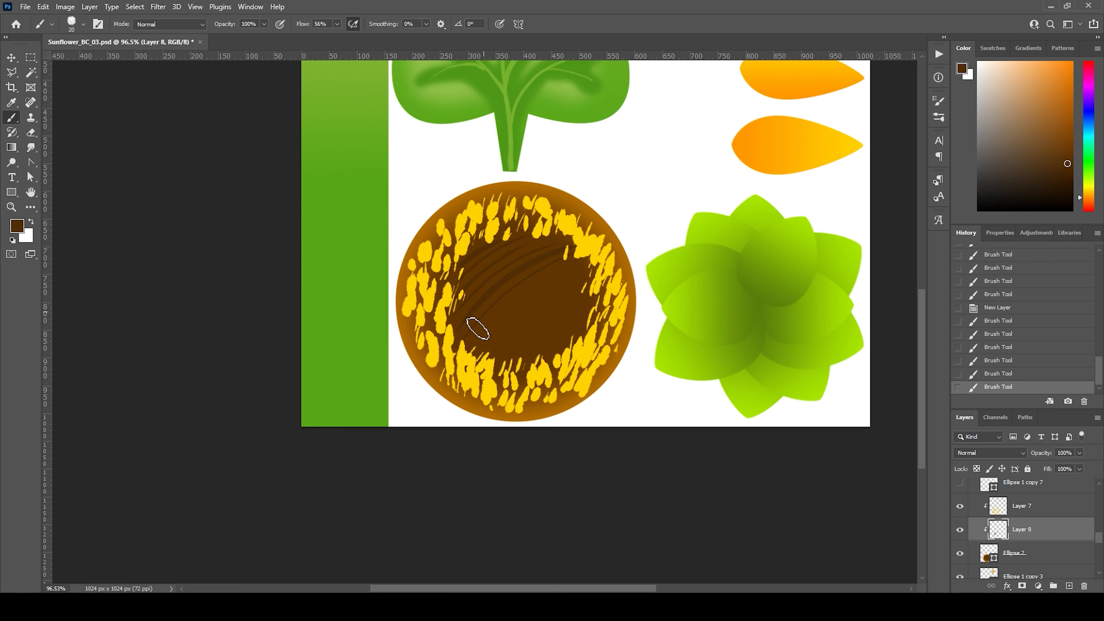
left_click_drag(472, 332, 580, 268)
mouse_move(492, 351)
left_mouse_down()
mouse_move(561, 289)
mouse_move(587, 284)
mouse_move(583, 301)
left_mouse_up()
mouse_move(524, 366)
left_mouse_down()
mouse_move(603, 303)
mouse_move(604, 321)
left_mouse_up()
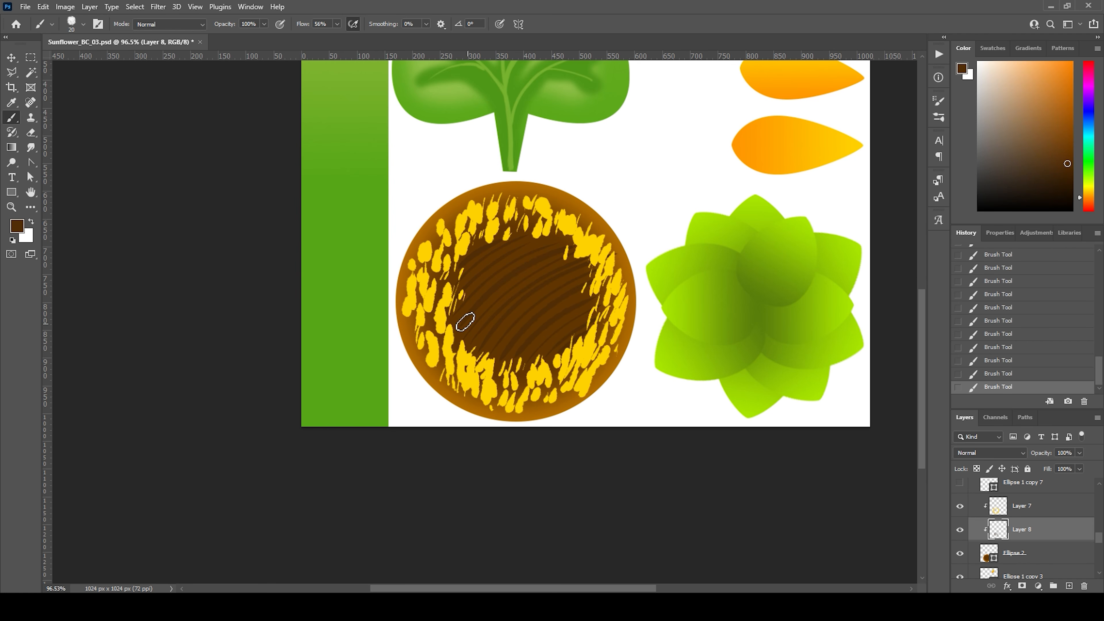
Step: Cross the stripes with dark brown strokes running from upper left to lower right to form a crosshatch pattern
left_click_drag(448, 311, 502, 372)
mouse_move(456, 299)
left_mouse_down()
mouse_move(503, 358)
mouse_move(527, 358)
left_mouse_up()
mouse_move(462, 270)
left_mouse_down()
mouse_move(528, 339)
mouse_move(527, 322)
left_mouse_up()
mouse_move(495, 262)
left_mouse_down()
mouse_move(547, 339)
mouse_move(570, 343)
left_mouse_up()
mouse_move(510, 233)
left_mouse_down()
mouse_move(585, 341)
mouse_move(600, 305)
left_mouse_up()
left_click_drag(552, 230, 622, 312)
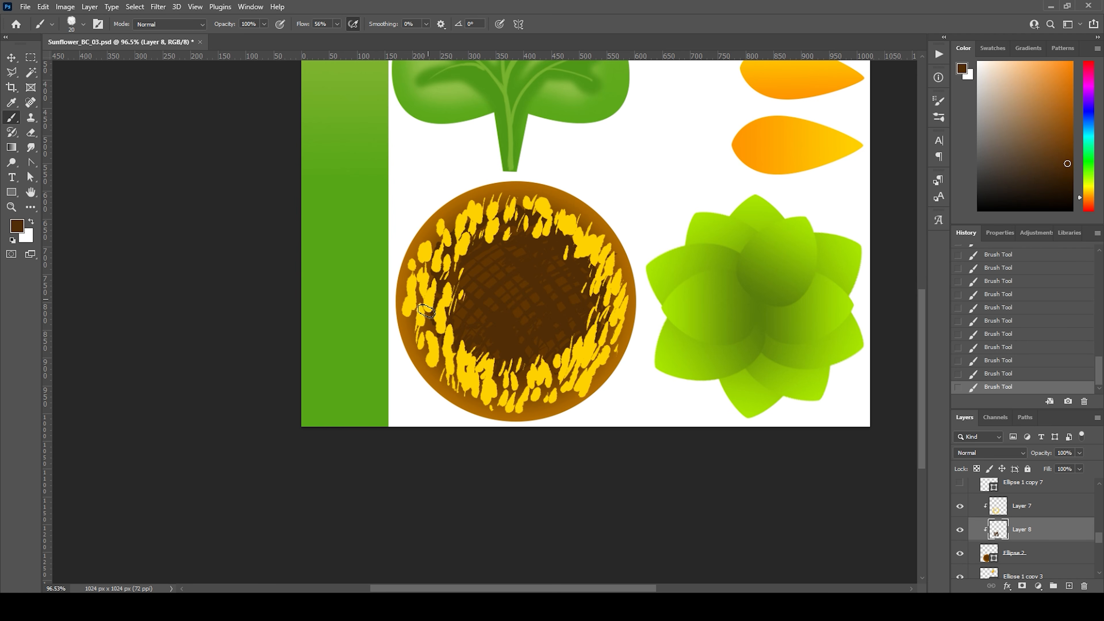
left_click_drag(427, 311, 459, 363)
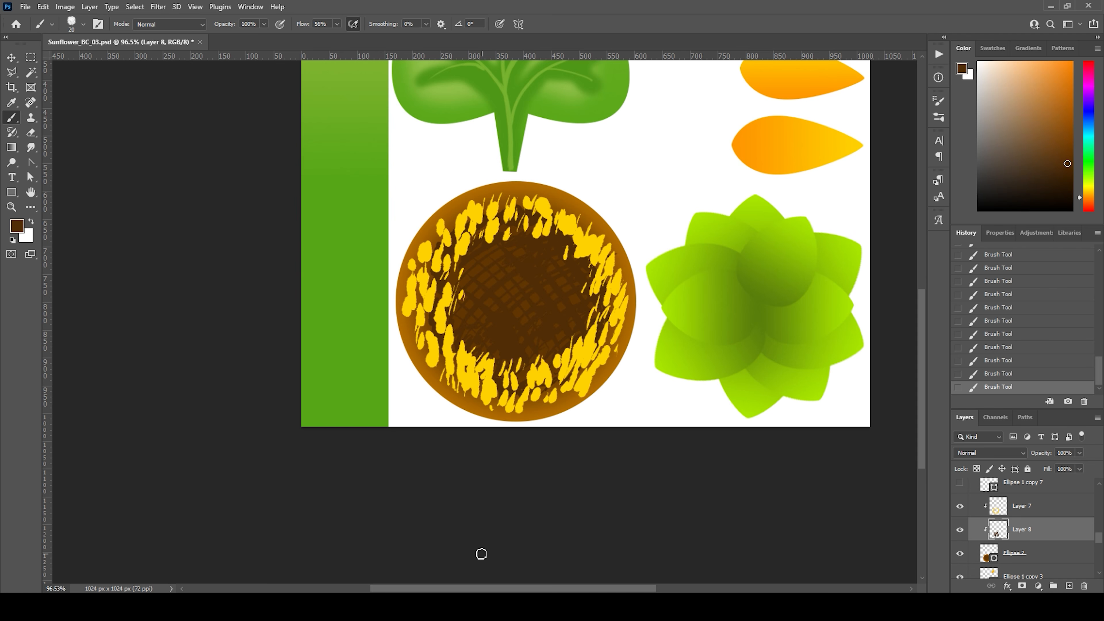
Step: Select the six fanned petal layers from Ellipse 1 copy 3 to Ellipse 1 copy, rasterize them and merge them into one layer
scroll(1091, 565, "down", 2)
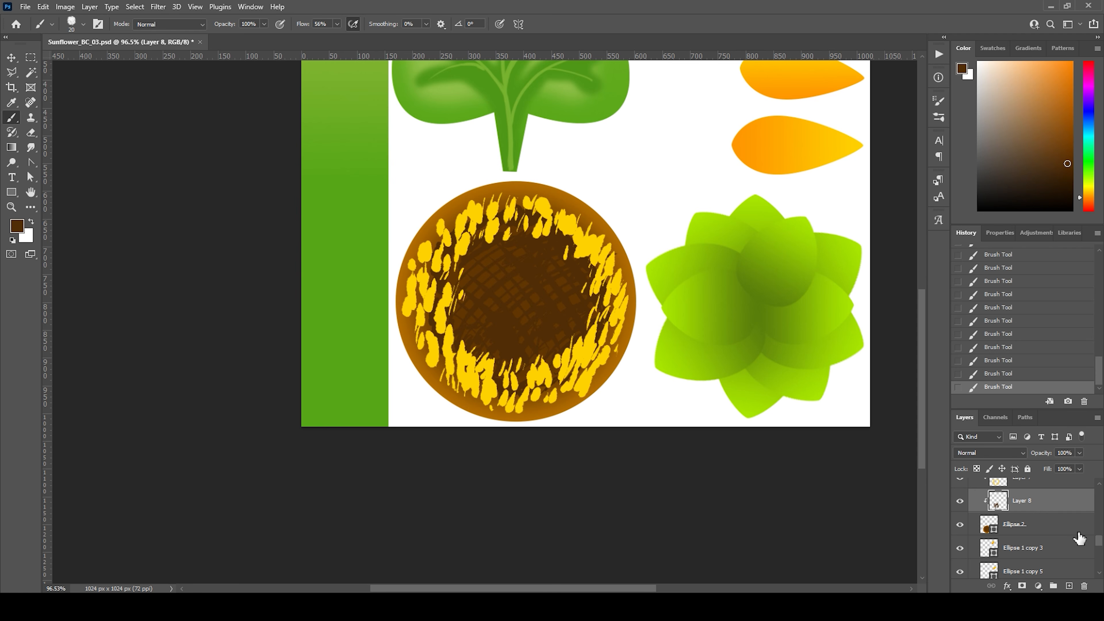
scroll(764, 298, "down", 1)
scroll(677, 357, "up", 10)
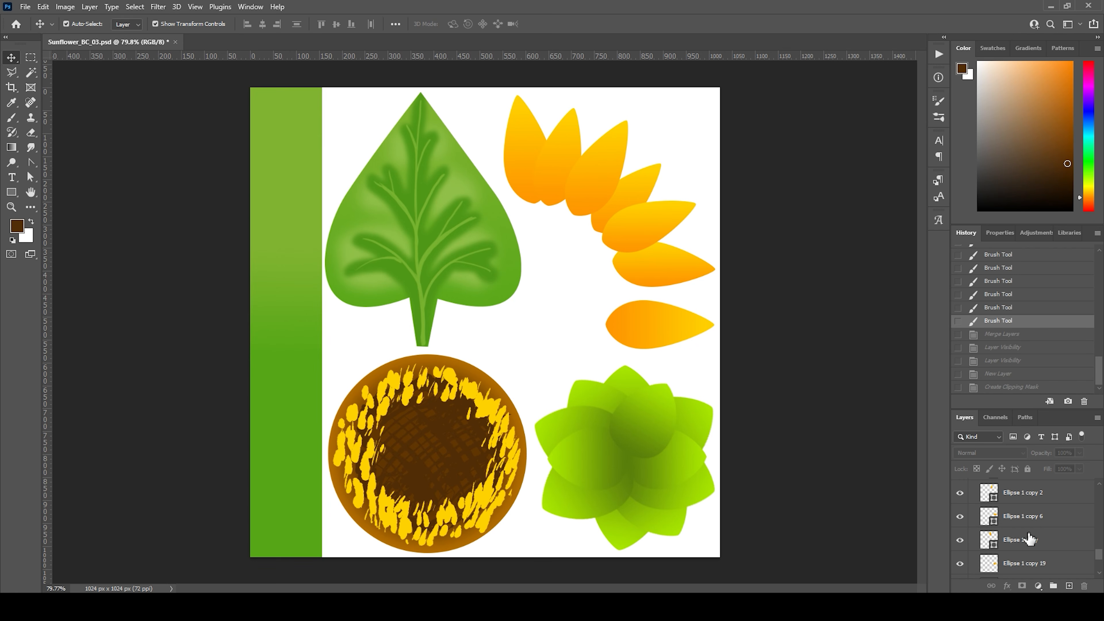
scroll(1030, 539, "up", 8)
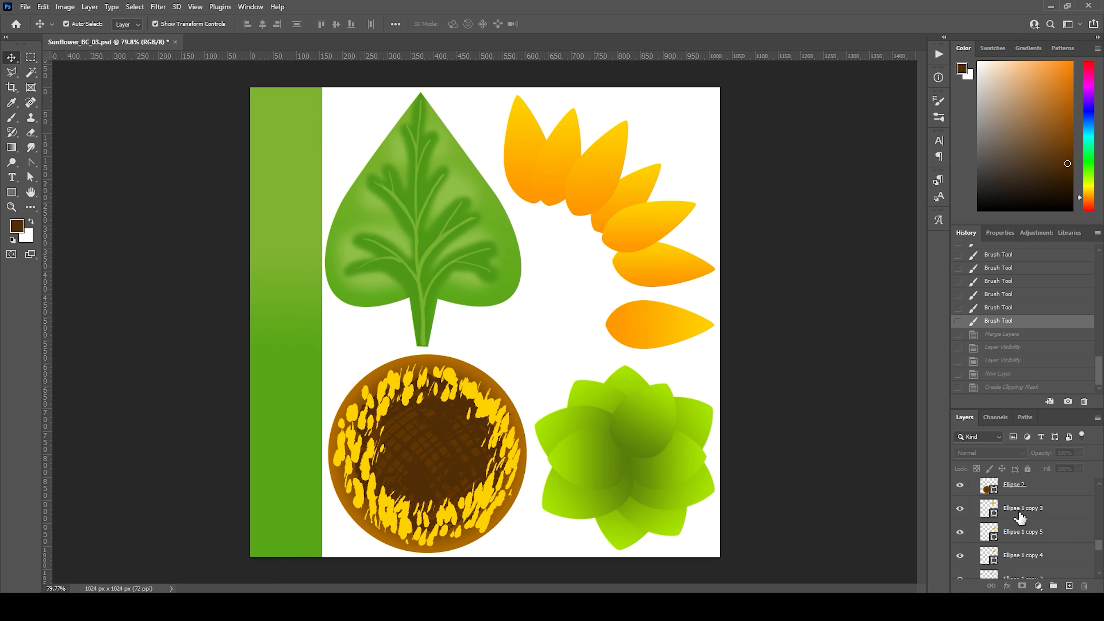
left_click(1020, 517)
scroll(1030, 530, "down", 8)
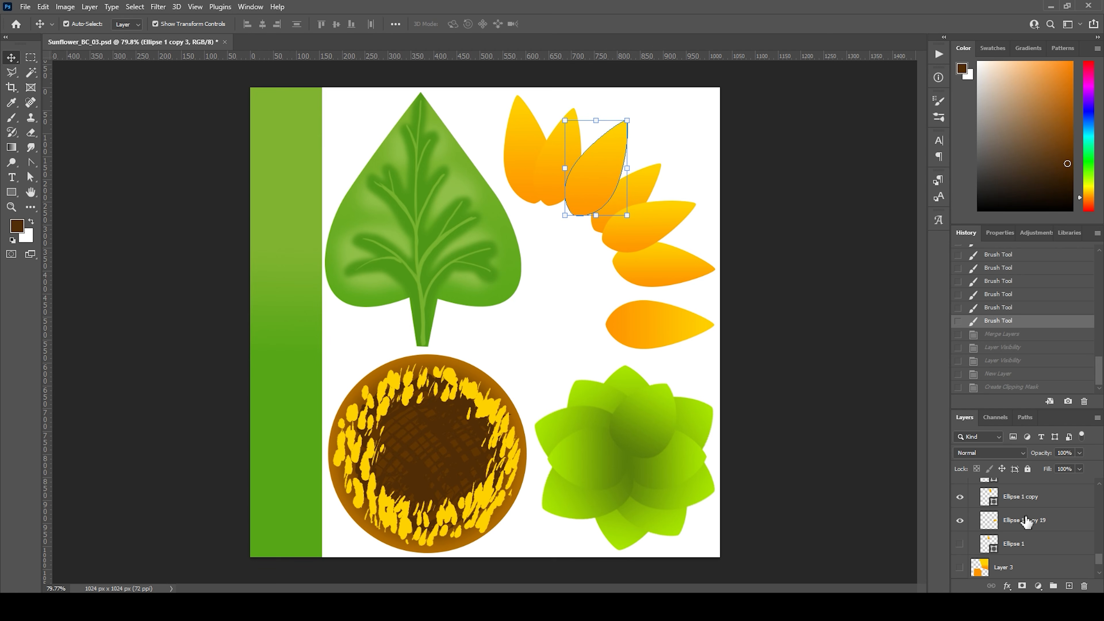
left_click(1018, 501, "shift")
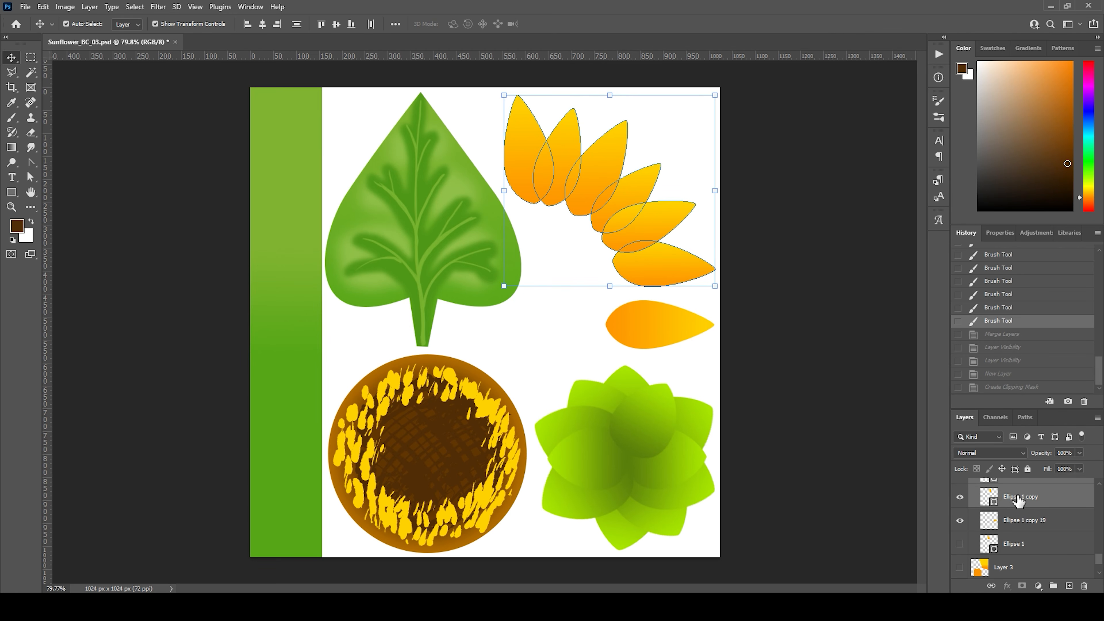
right_click(1020, 504)
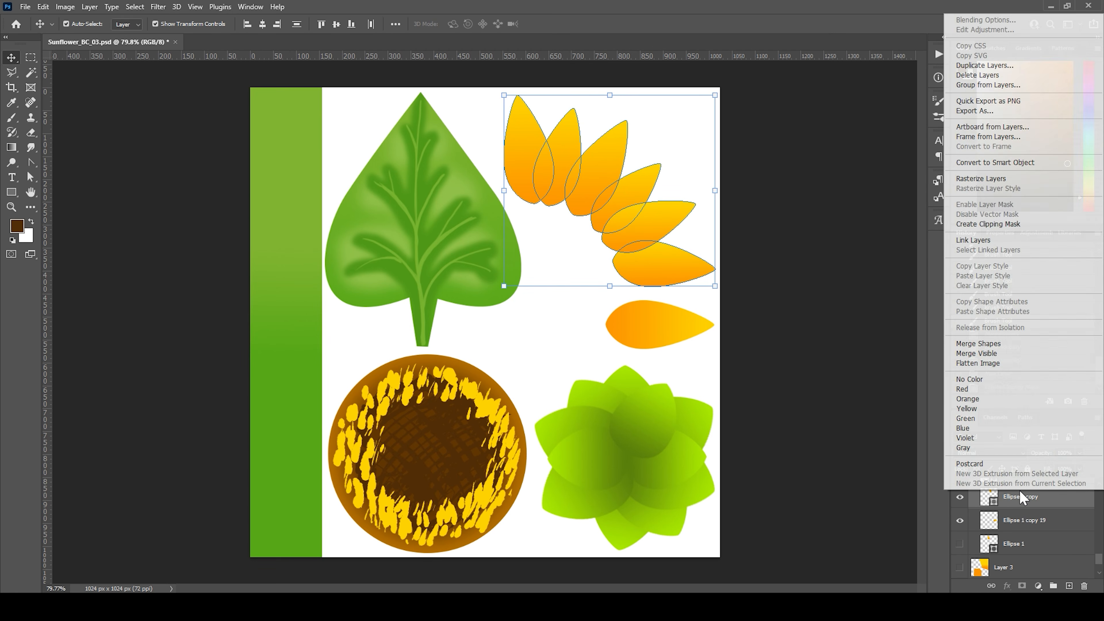
left_click(1010, 179)
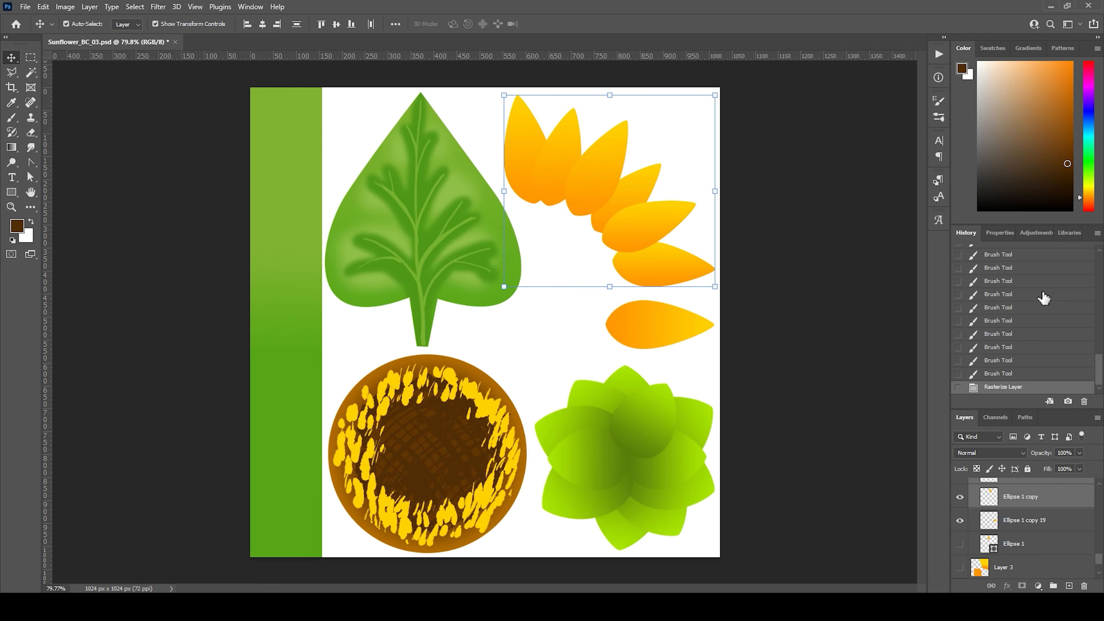
right_click(1048, 498)
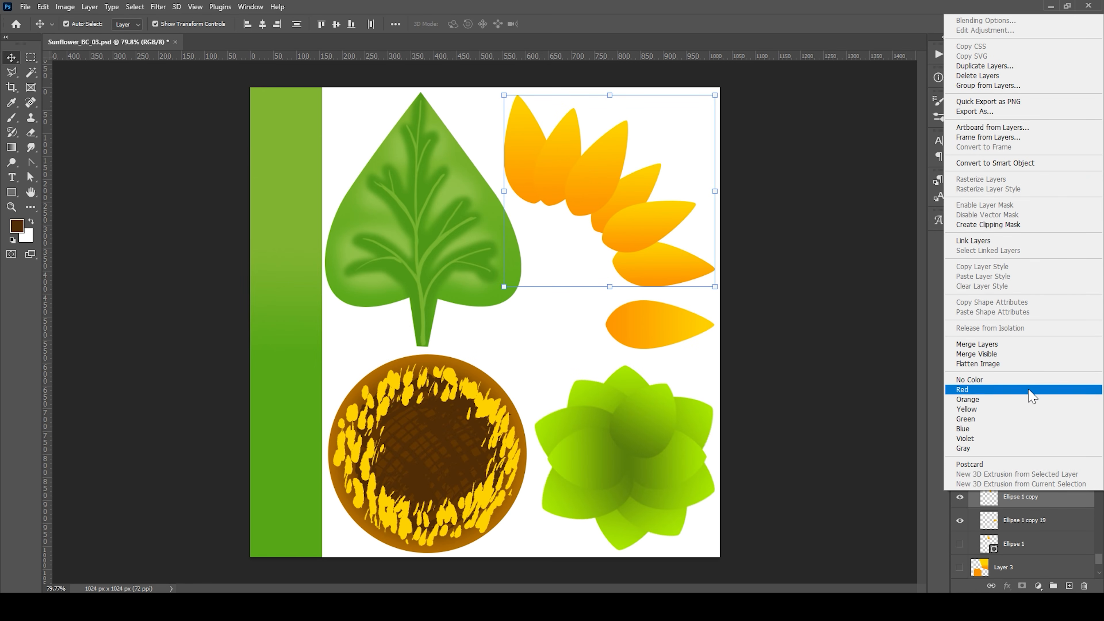
left_click(1012, 348)
Step: Check the merged petals by toggling their visibility, and add a new layer clipped to them
scroll(1052, 513, "up", 10)
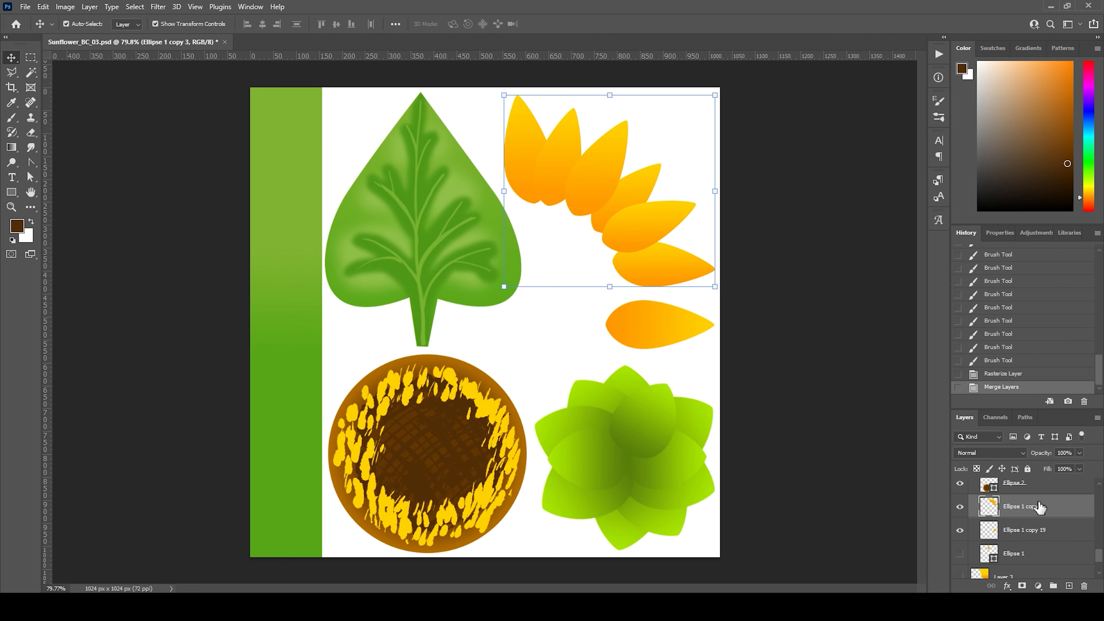
left_click(958, 536)
left_click(960, 536)
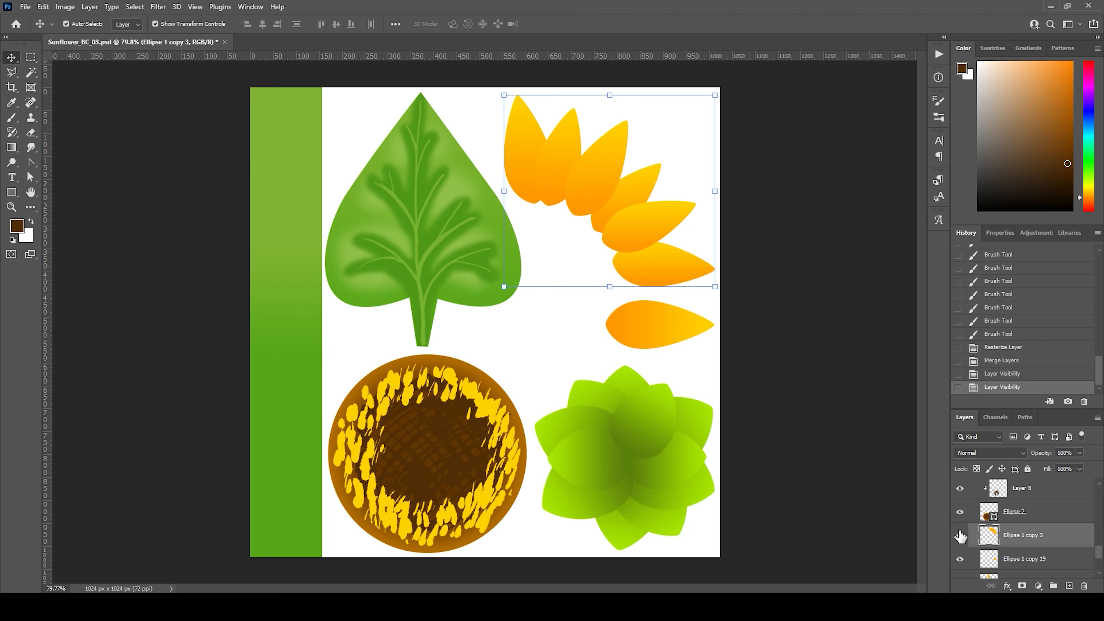
left_click(1069, 585)
left_click(996, 547, "alt")
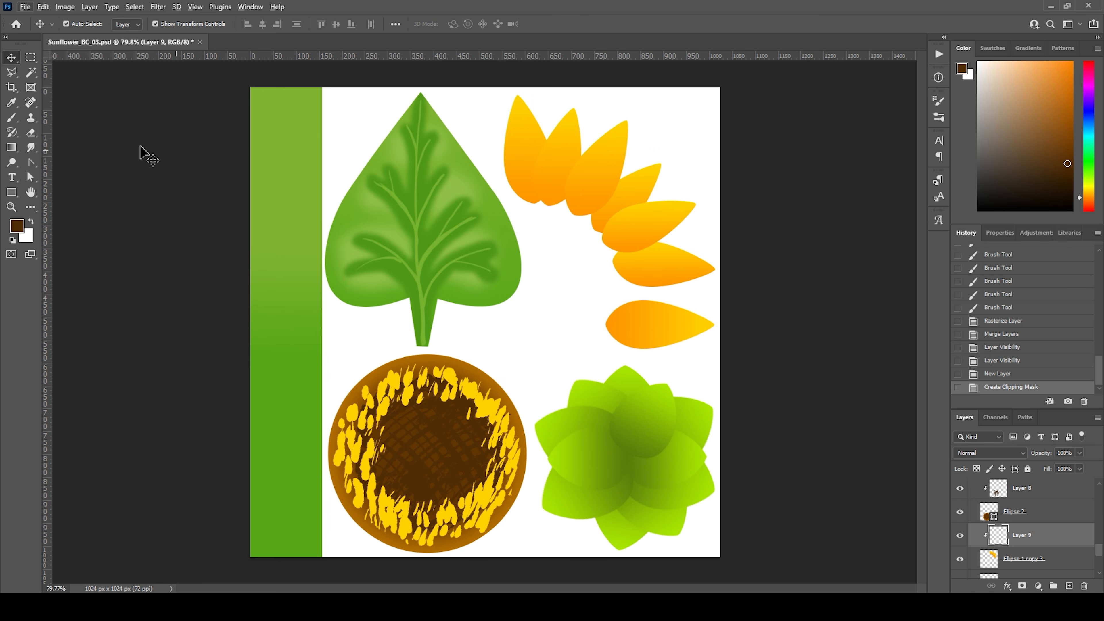
Step: Switch to the Brush tool, sample yellow from the first petal's tip and choose a lighter yellow
left_click(12, 117)
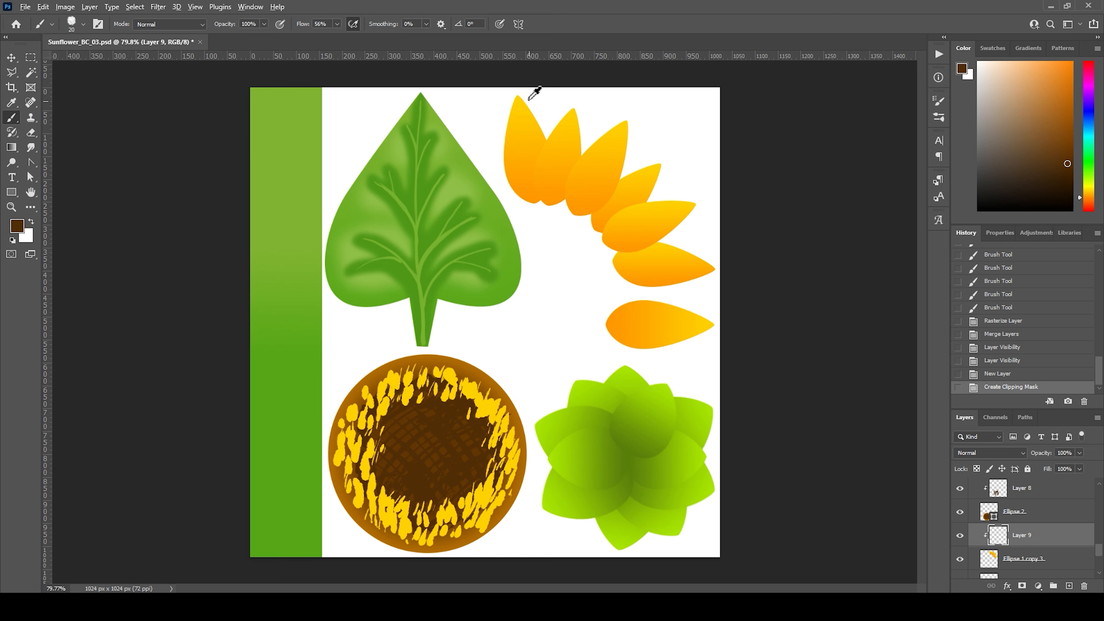
left_click(518, 98, "alt")
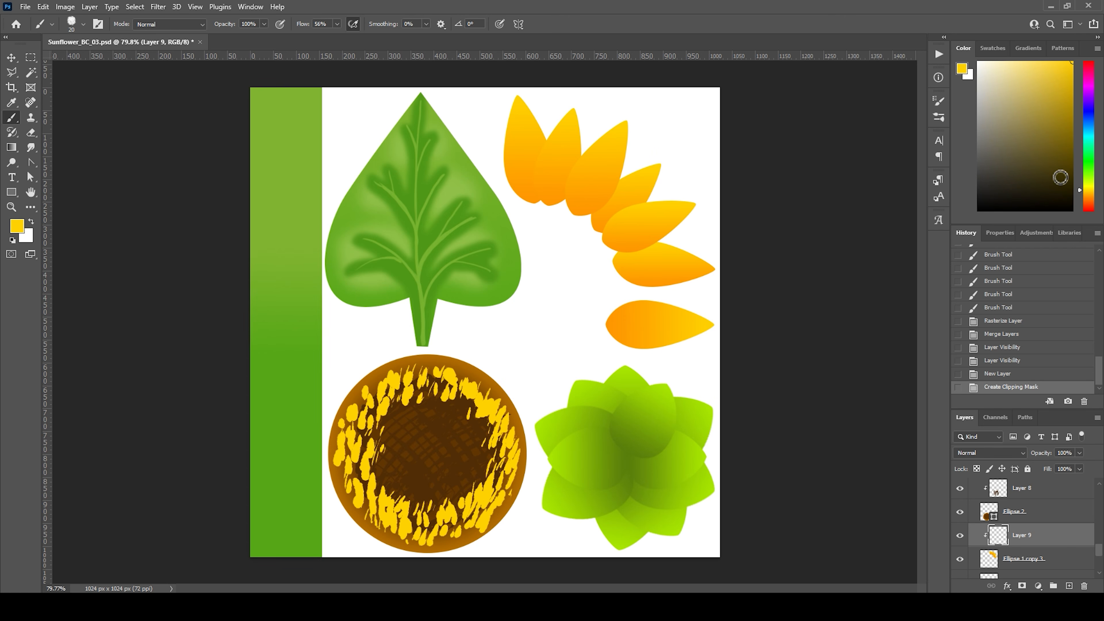
left_click(1040, 61)
Step: Paint thin curved light yellow highlight lines on the first two petals of the fan, undoing the first trial stroke
left_click_drag(516, 137, 537, 194)
key("ctrl+z")
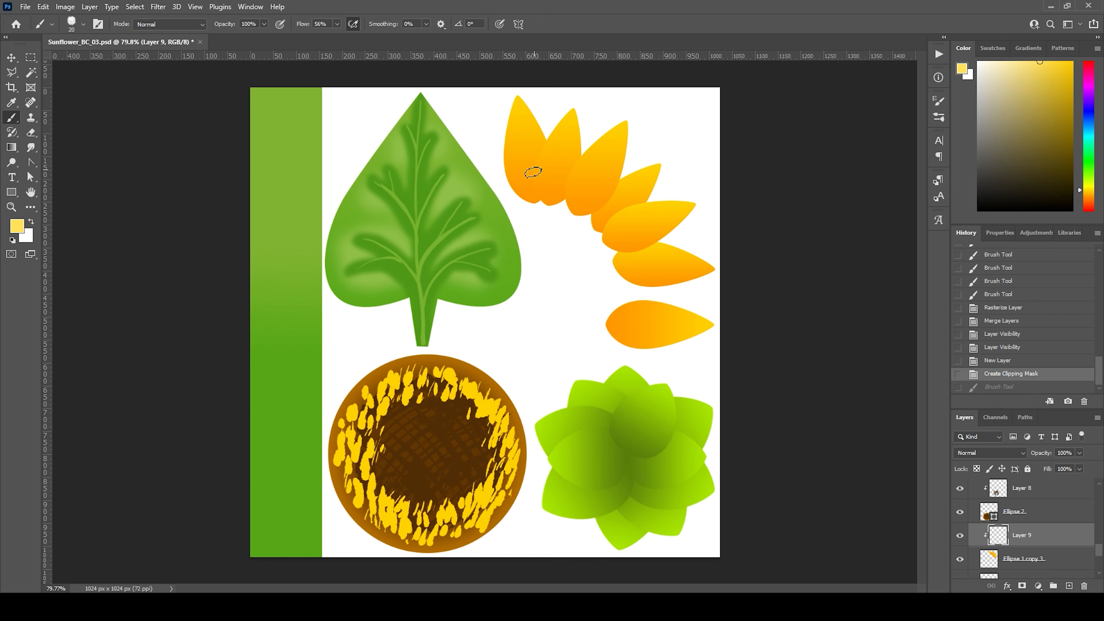
left_click_drag(516, 146, 532, 188)
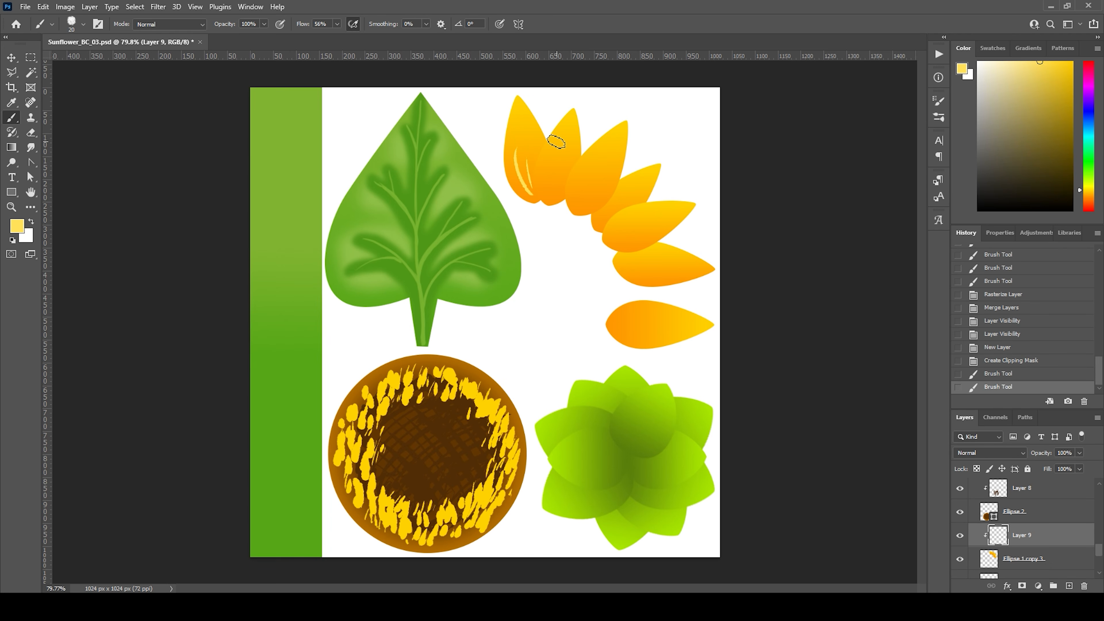
mouse_move(554, 144)
left_mouse_down()
mouse_move(548, 198)
mouse_move(560, 172)
mouse_move(549, 197)
left_mouse_up()
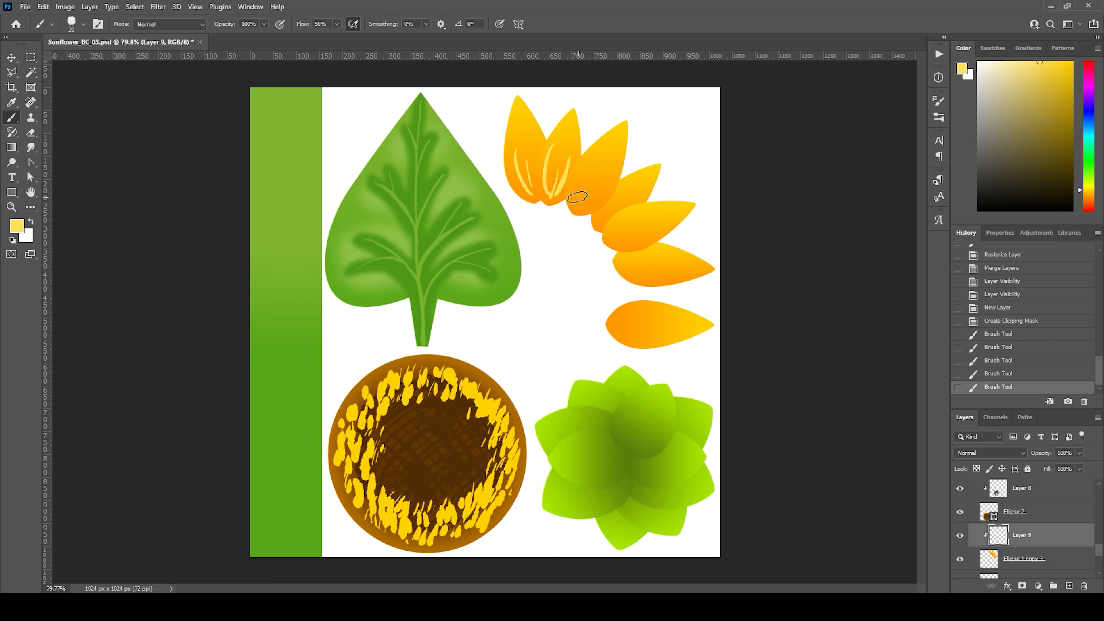
Step: Paint matching light yellow highlight lines on the remaining four petals of the fan
mouse_move(596, 161)
left_mouse_down()
mouse_move(570, 204)
mouse_move(614, 167)
left_mouse_up()
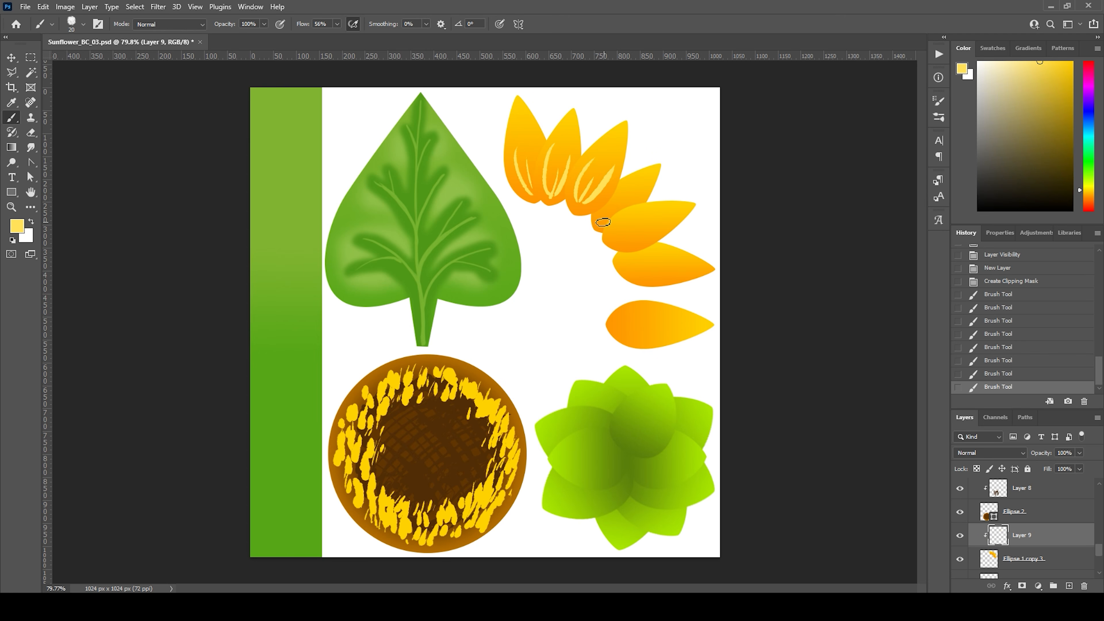
mouse_move(600, 220)
left_mouse_down()
mouse_move(620, 199)
mouse_move(665, 227)
left_mouse_up()
mouse_move(626, 260)
left_mouse_down()
mouse_move(663, 254)
mouse_move(658, 274)
left_mouse_up()
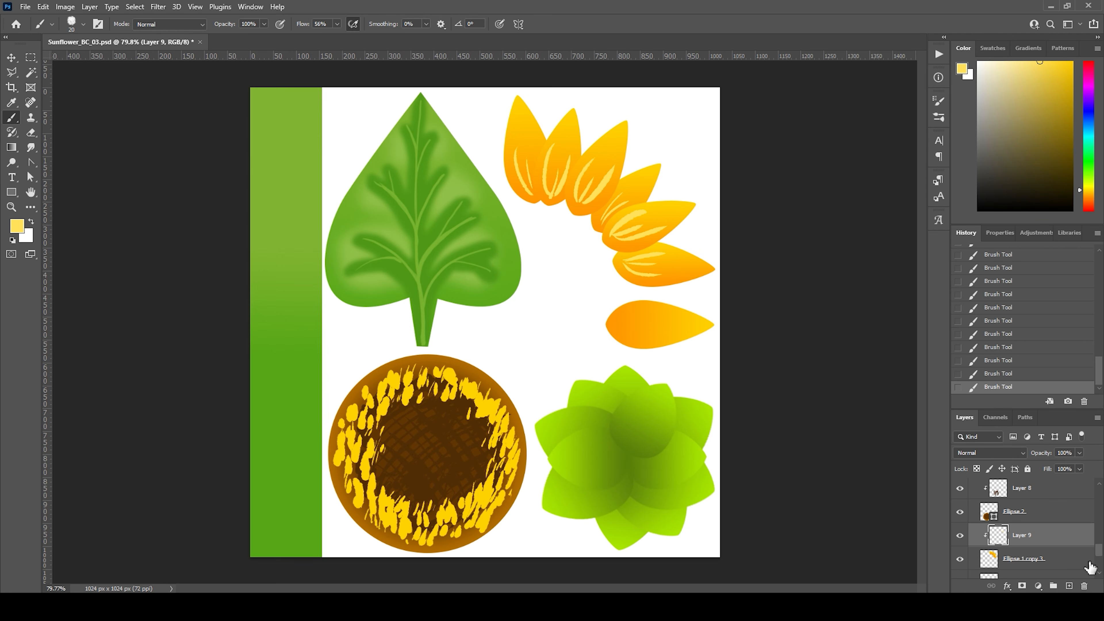
Step: Add a new layer above the single petal's layer, Ellipse 1 copy 19, and clip it to that petal
scroll(1087, 574, "down", 1)
left_click(1036, 555)
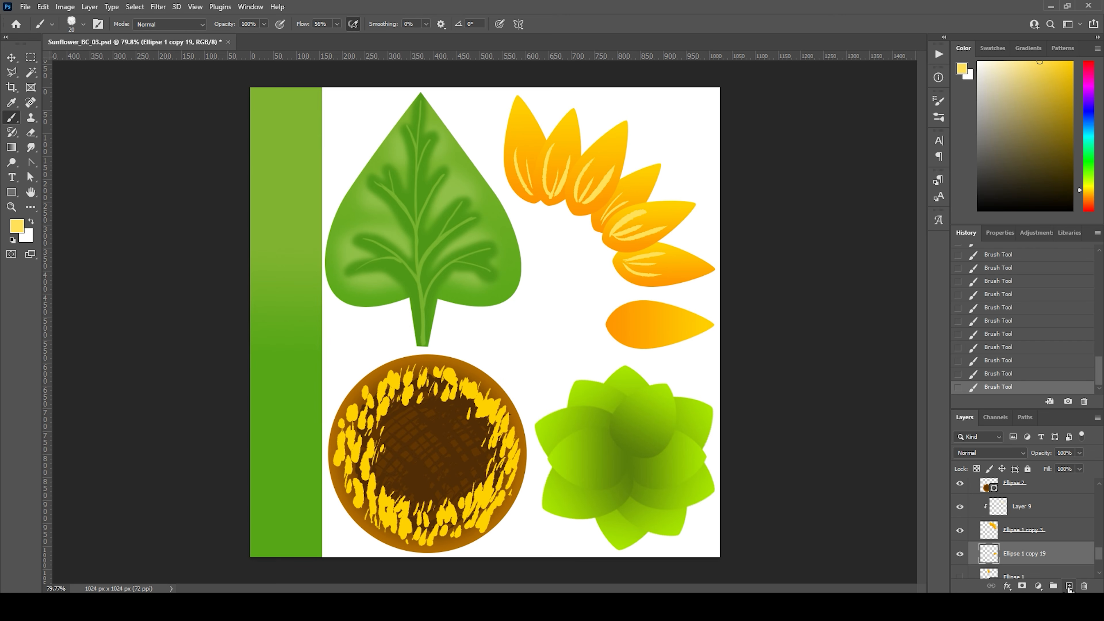
left_click(1070, 586)
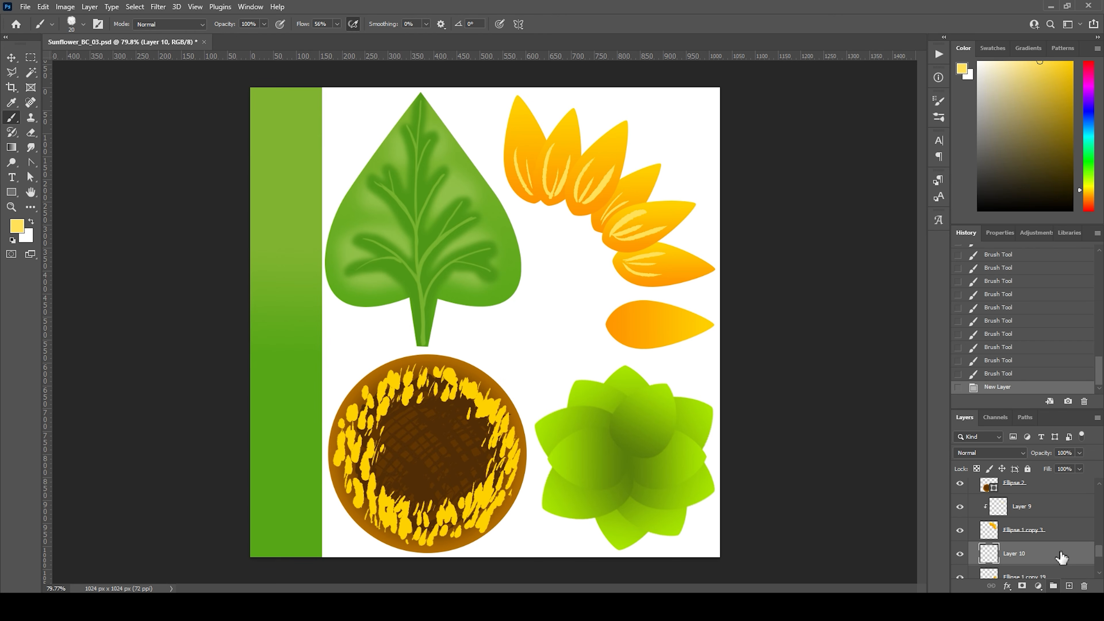
left_click(1005, 562, "alt")
Step: Paint thin curved light yellow highlight lines on the single petal below the fan
left_click_drag(624, 321, 656, 316)
left_click_drag(621, 325, 678, 330)
key("ctrl+z")
key("ctrl+z")
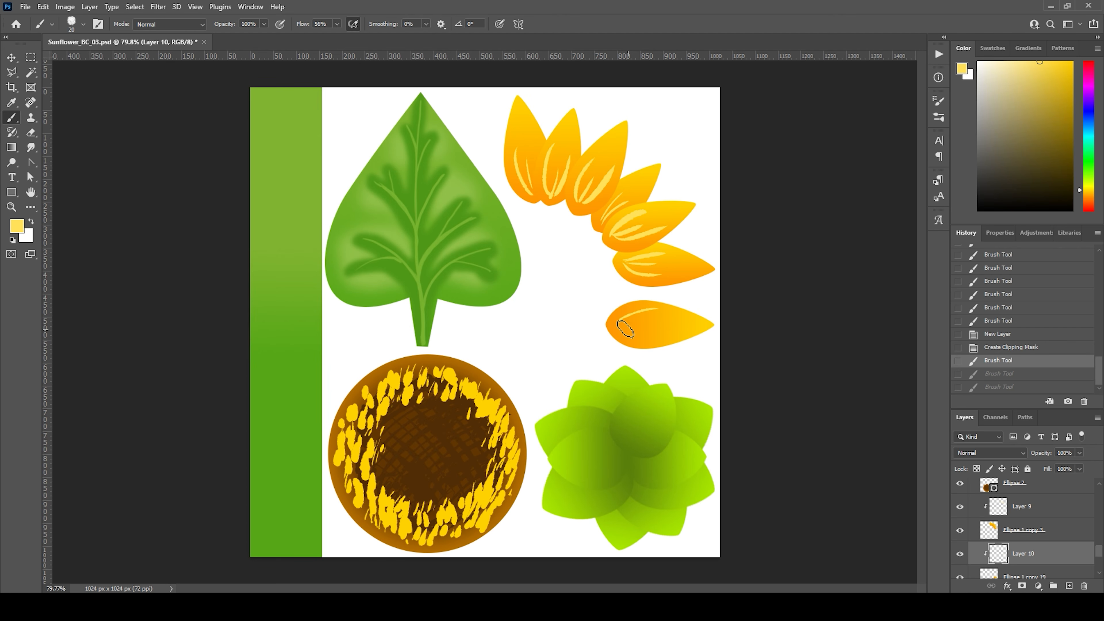
key("ctrl+shift+z")
key("ctrl+shift+z")
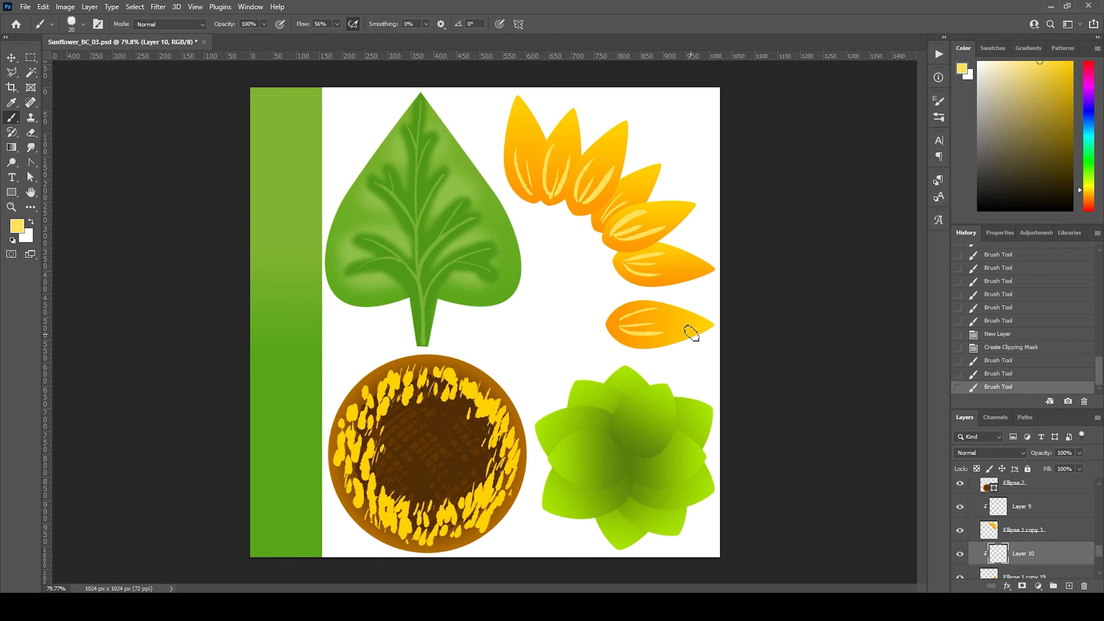
Step: Check the fan's highlight layer by toggling its visibility, and apply a Gaussian Blur with a 4.7-pixel radius to it
left_click(1053, 508)
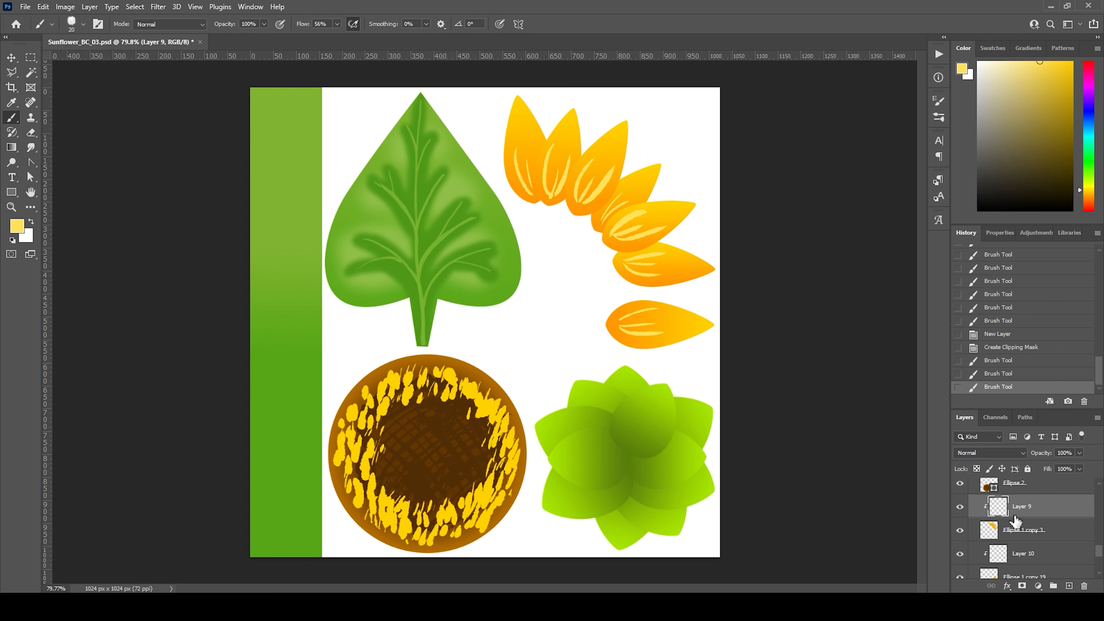
left_click(959, 507)
left_click(959, 507)
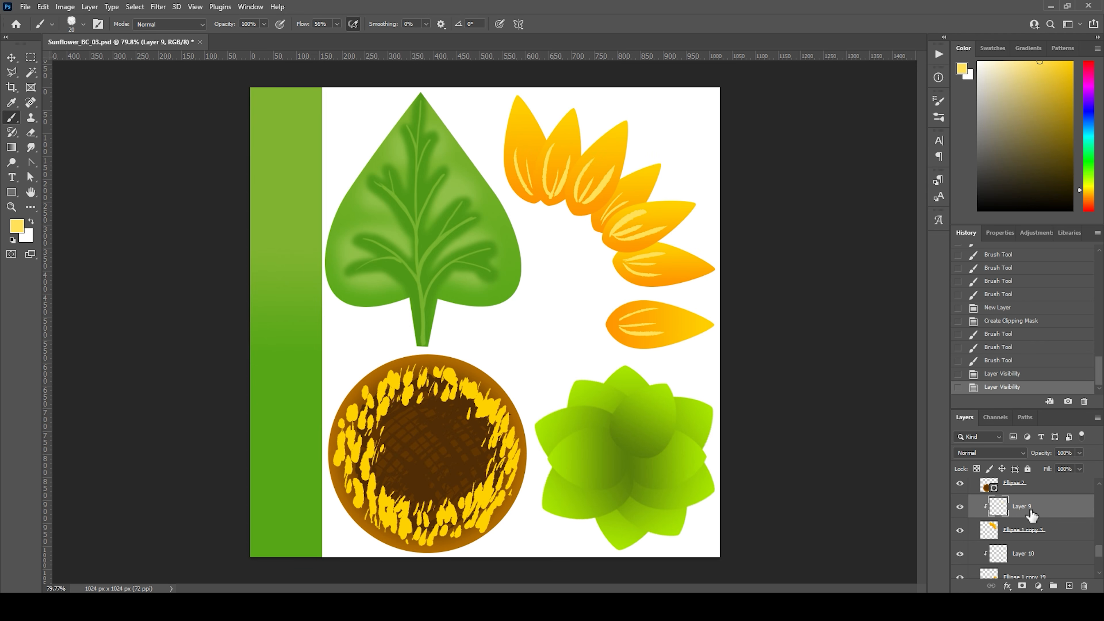
left_click(158, 7)
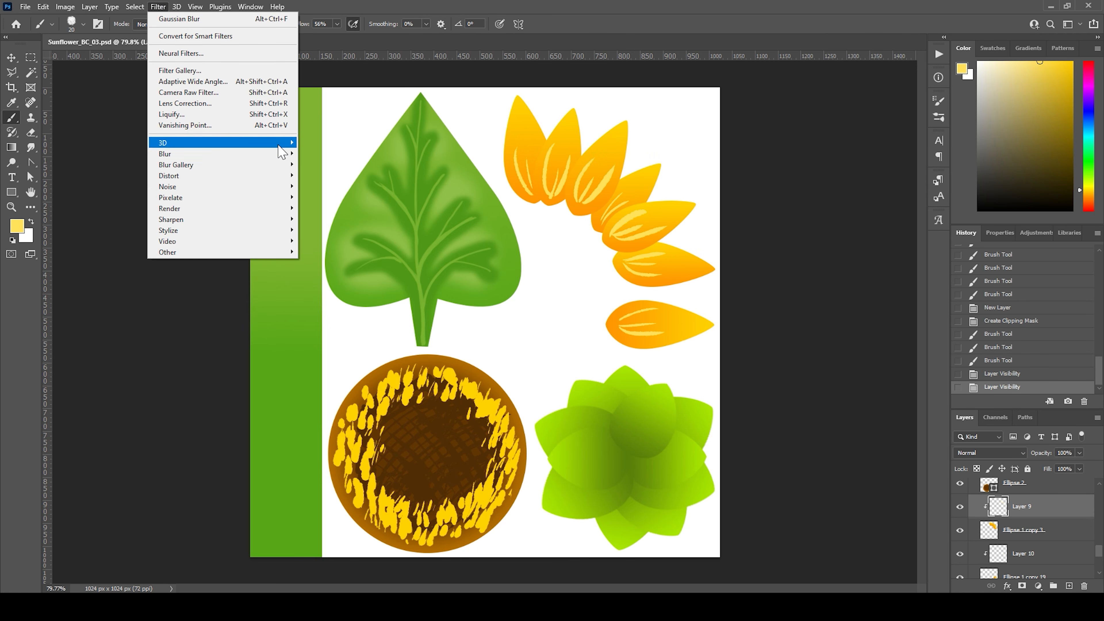
mouse_move(287, 153)
left_click(337, 197)
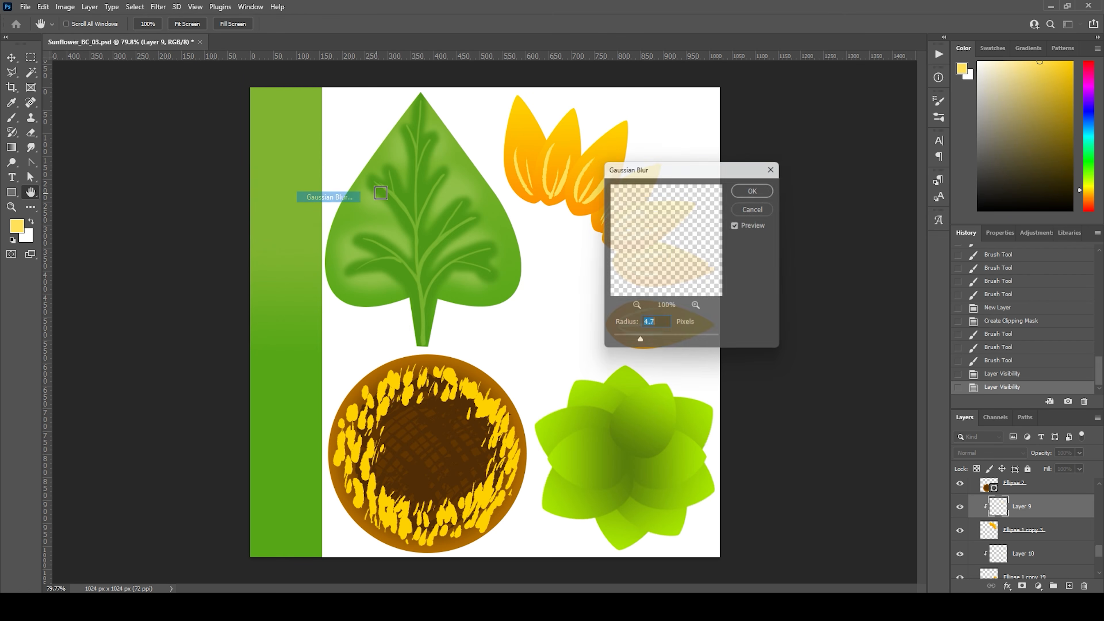
left_click_drag(705, 174, 743, 284)
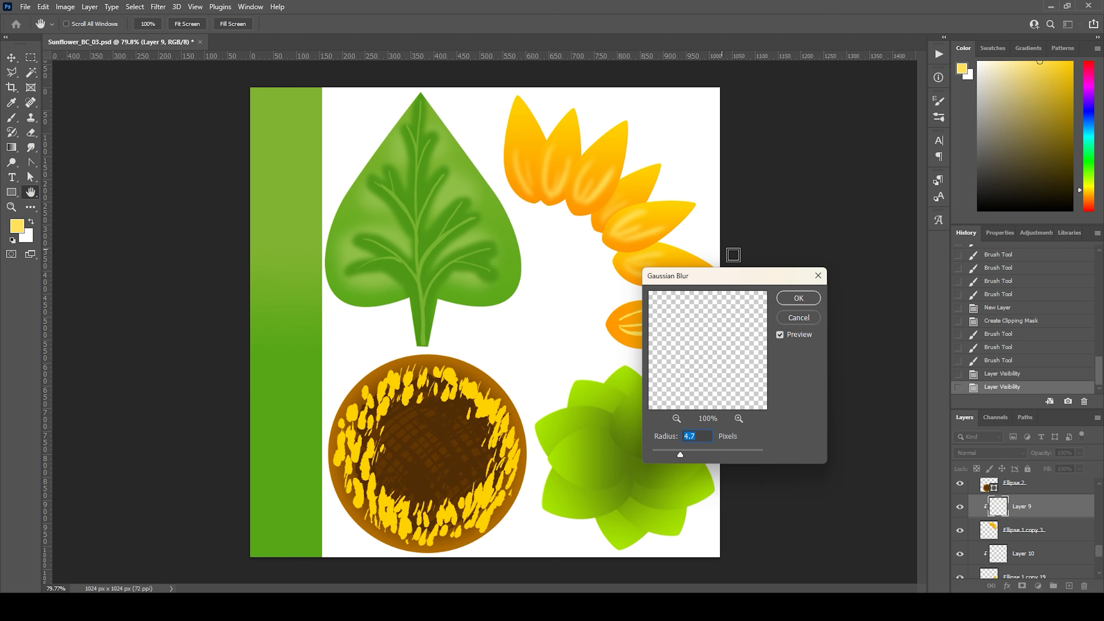
left_click(799, 300)
Step: Apply the same Gaussian Blur to the single petal's highlight layer, Layer 10
left_click(1032, 563)
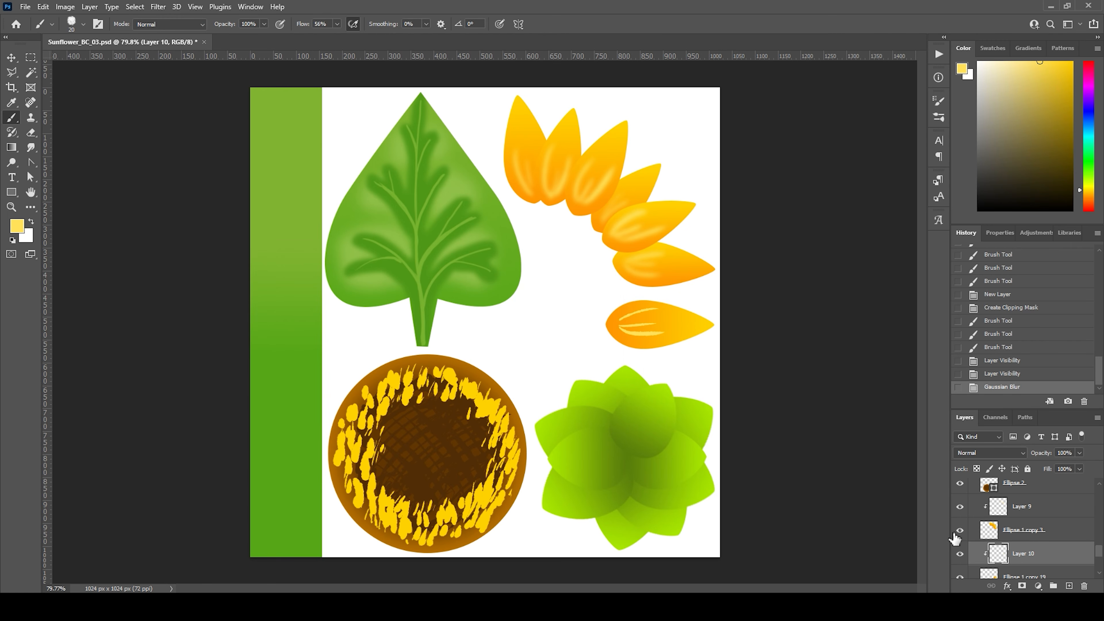
left_click(158, 7)
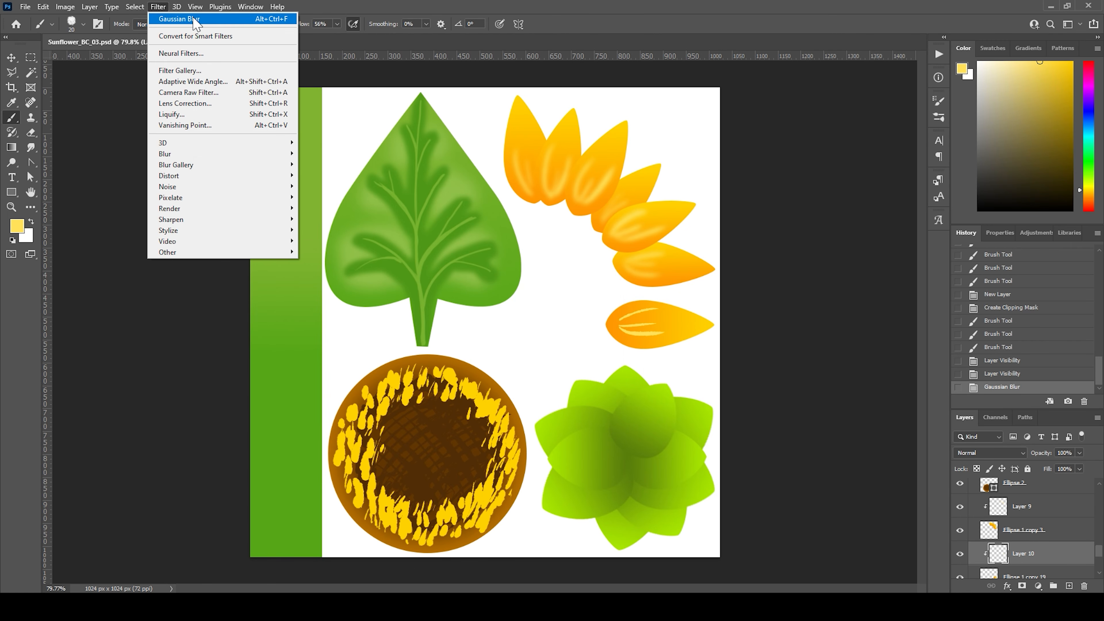
left_click(178, 19)
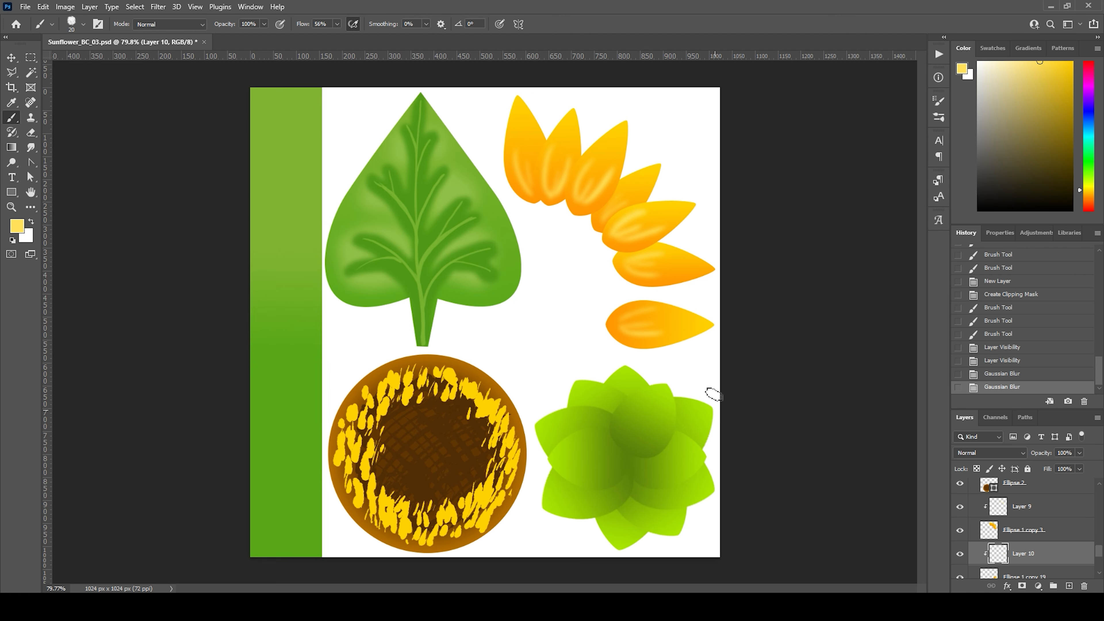
Step: Collapse Group 1 and preview the colored backgrounds on Layer 3 and Layer 2 by showing and hiding them
left_click_drag(1100, 547, 1085, 470)
left_click(973, 485)
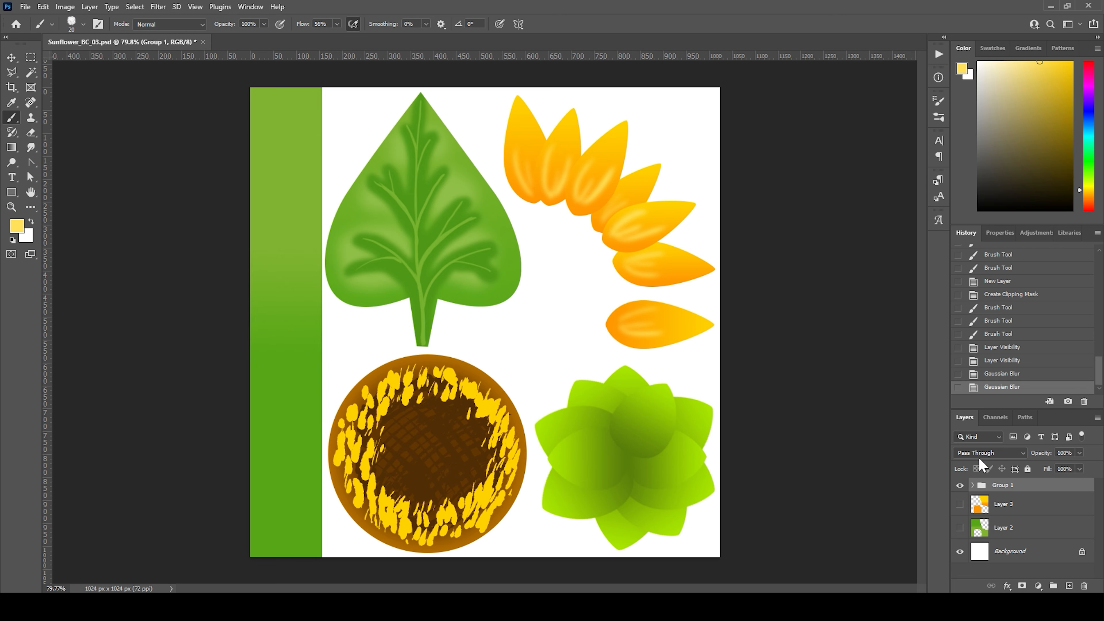
left_click(960, 504)
left_click(960, 527)
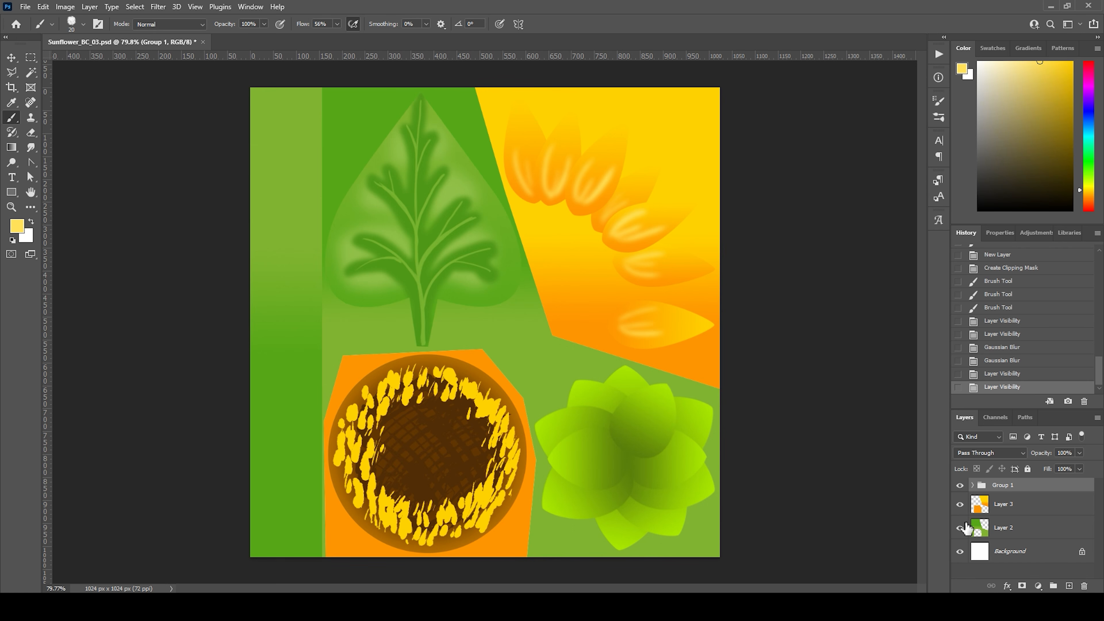
left_click(960, 504)
left_click(960, 528)
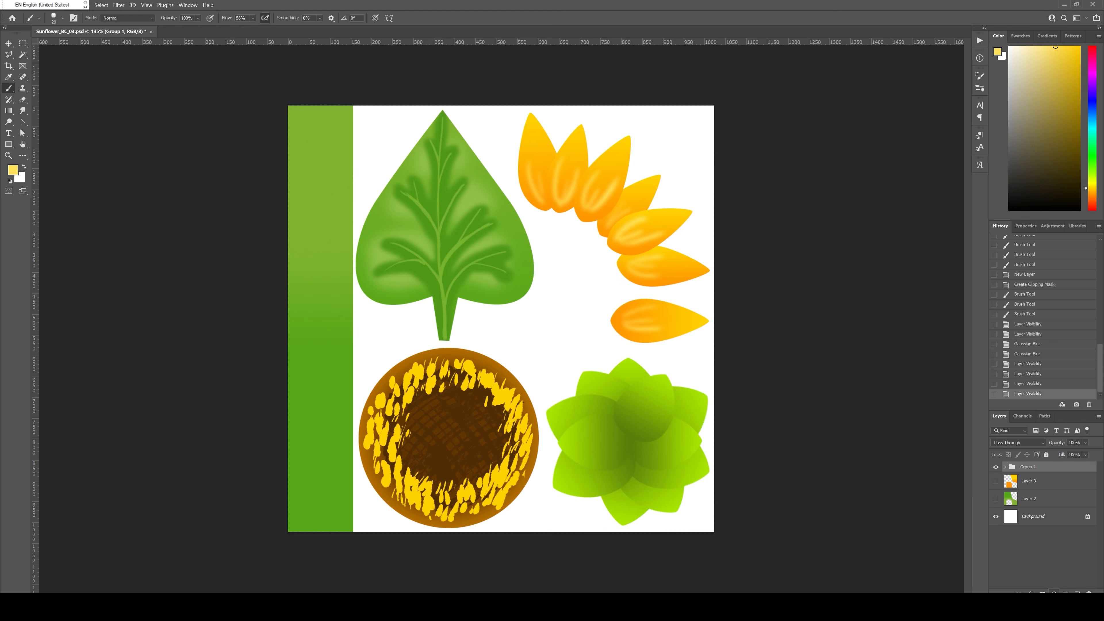
Step: Add a new layer clipped to Group 1 and fill it with black using the Paint Bucket
left_click(1077, 593)
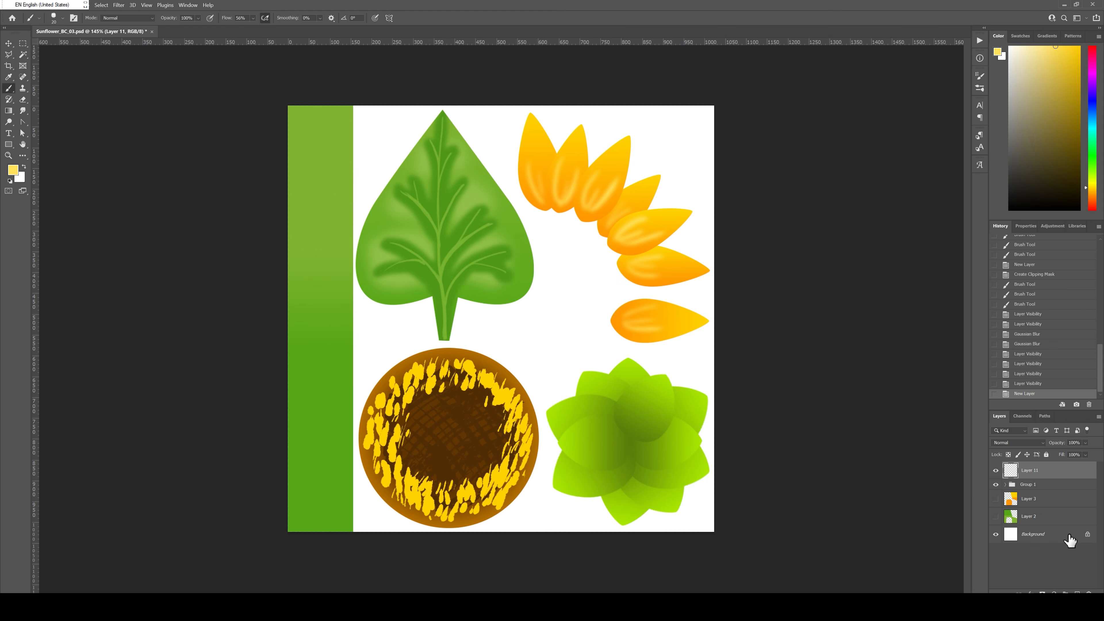
left_click(1029, 477, "alt")
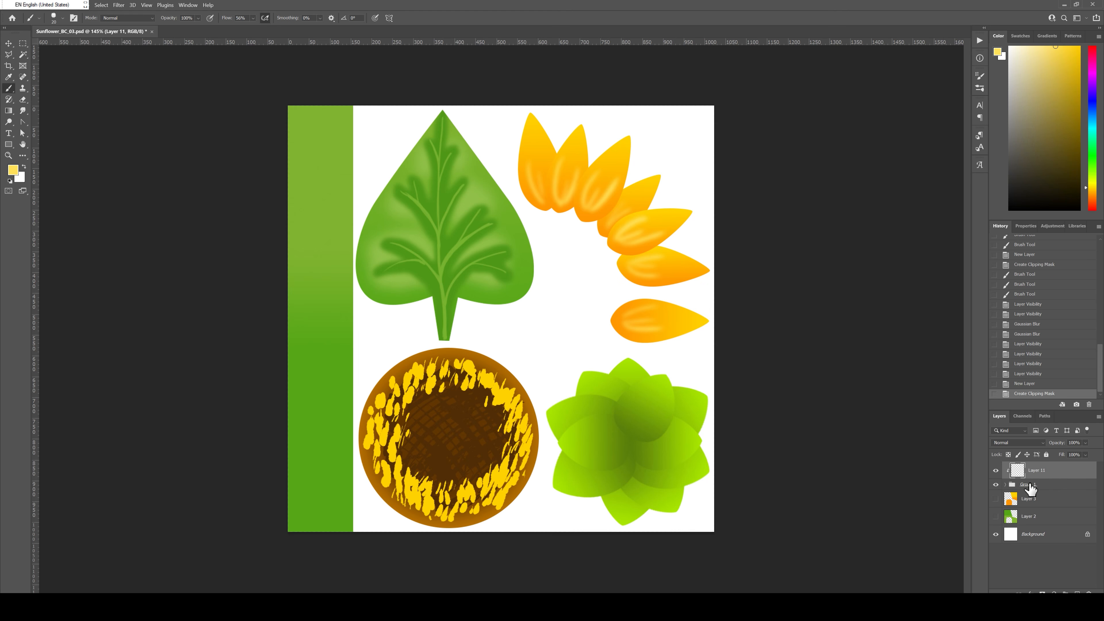
left_click(9, 111)
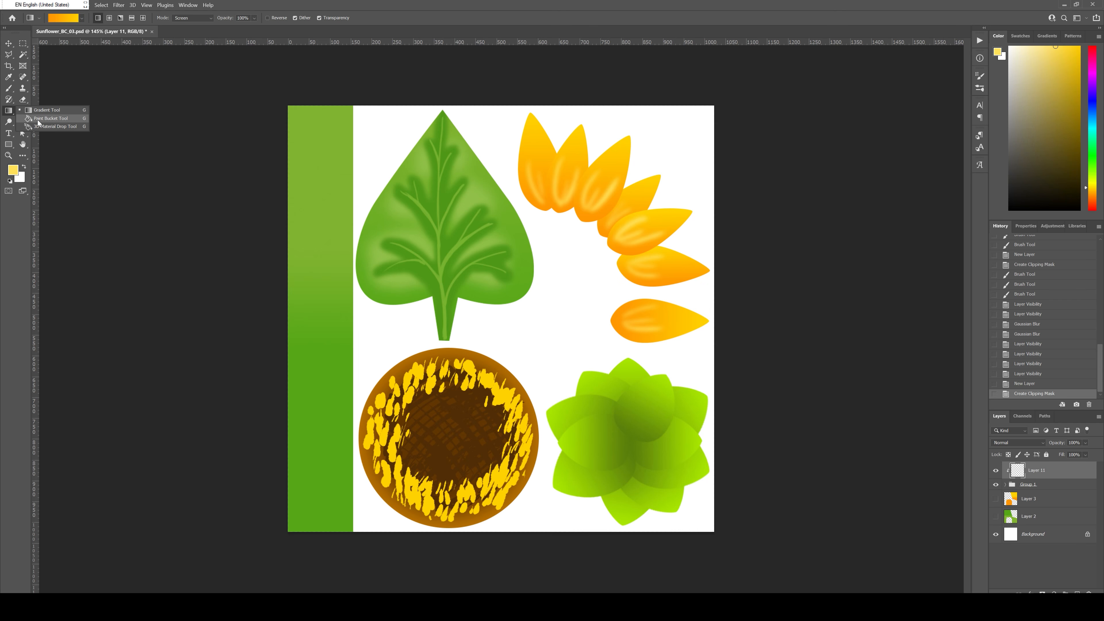
left_click(39, 119)
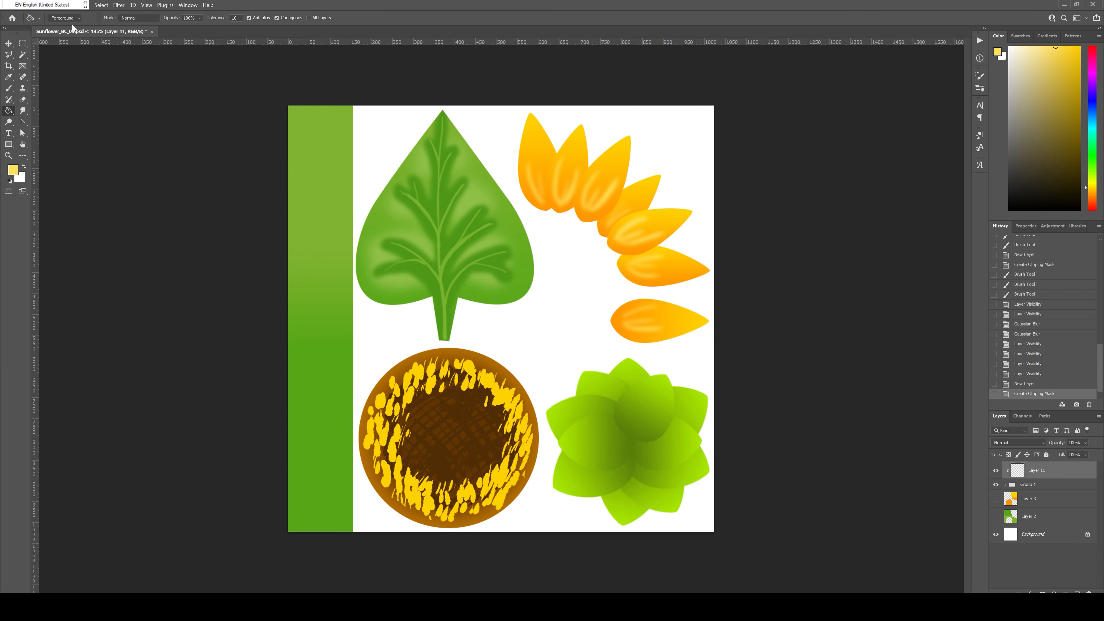
left_click(10, 181)
left_click(539, 329)
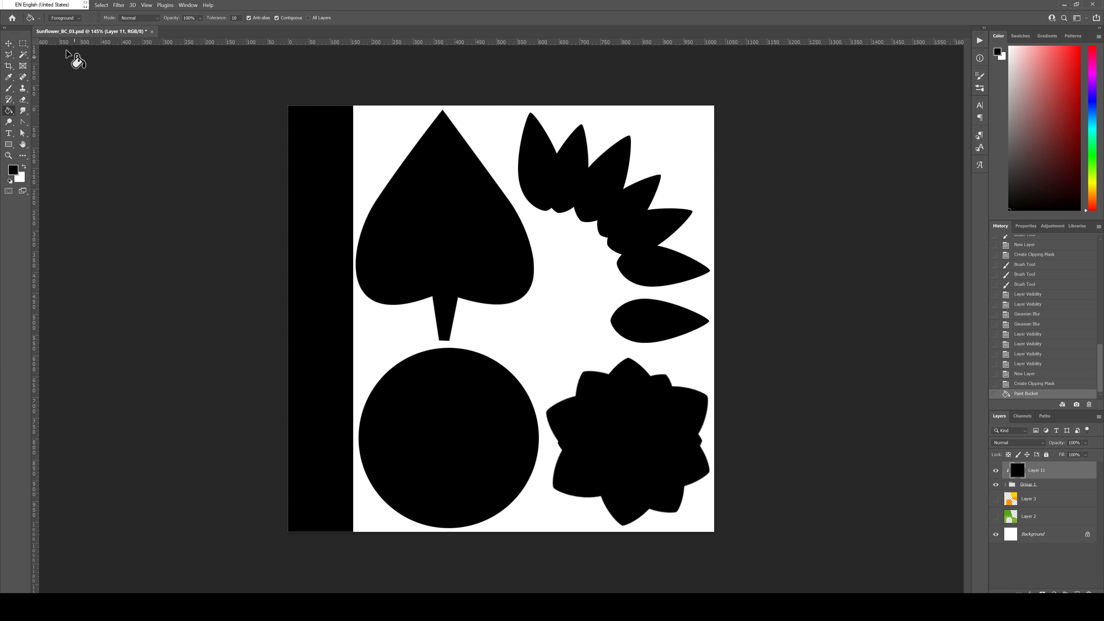
Step: Add a Curves adjustment layer on top and invert its curve, with output 255 for shadows and 0 for highlights
left_click(9, 44)
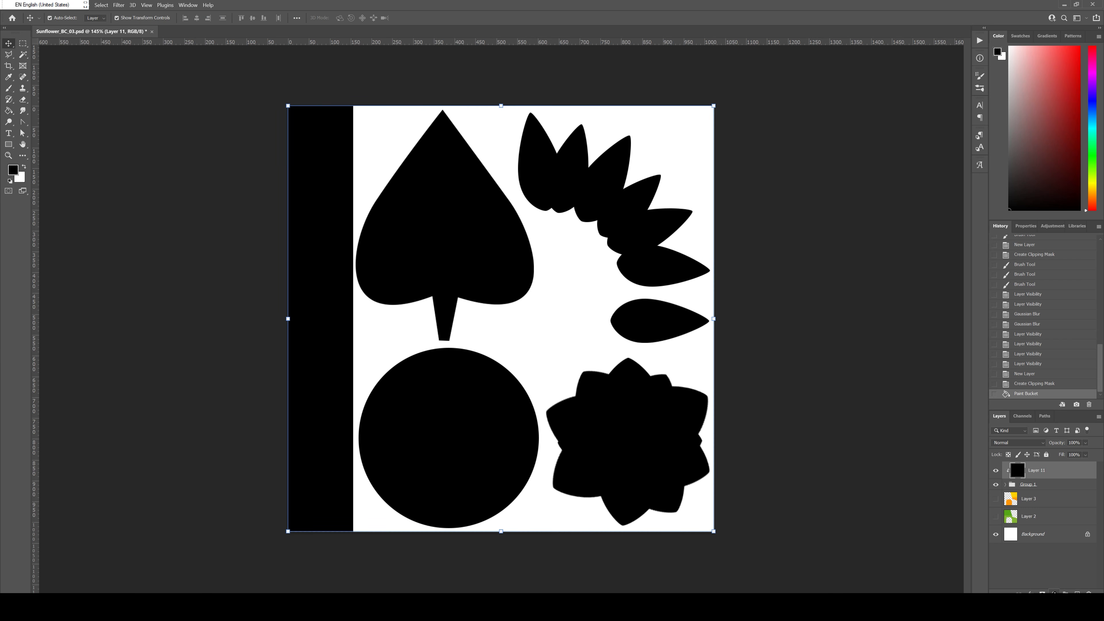
left_click(1053, 592)
left_click(1052, 480)
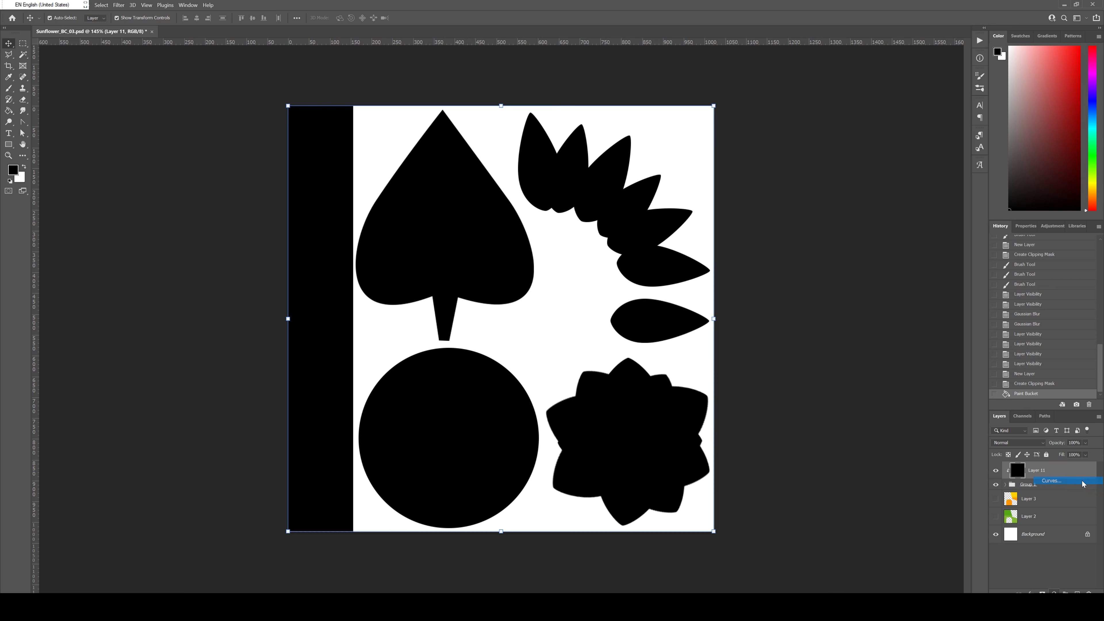
left_click_drag(1090, 279, 1089, 351)
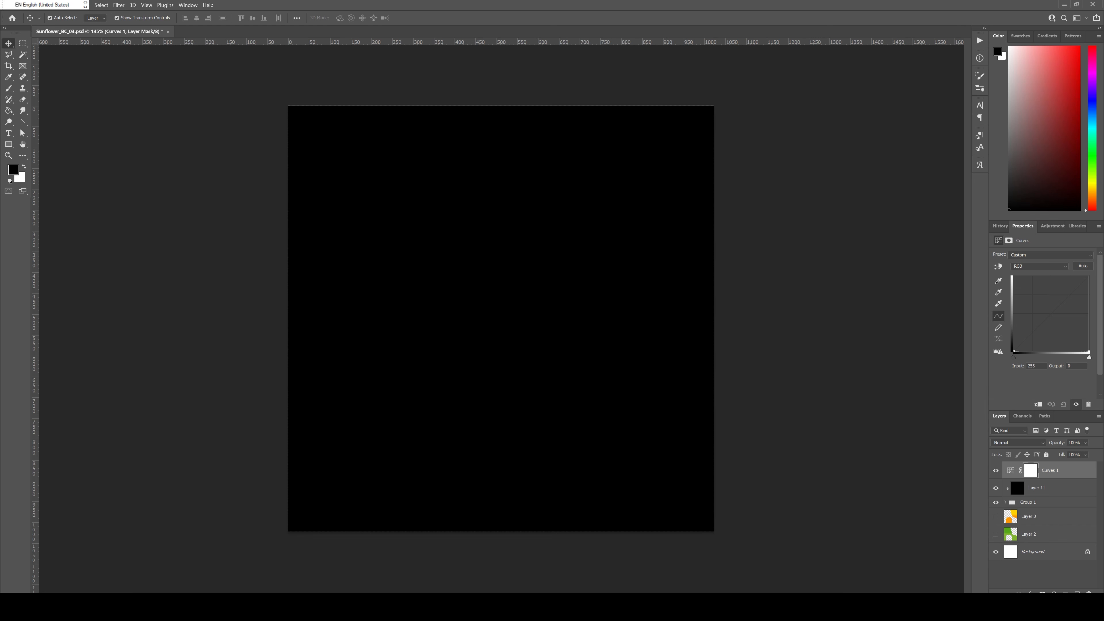
left_click_drag(1013, 352, 982, 230)
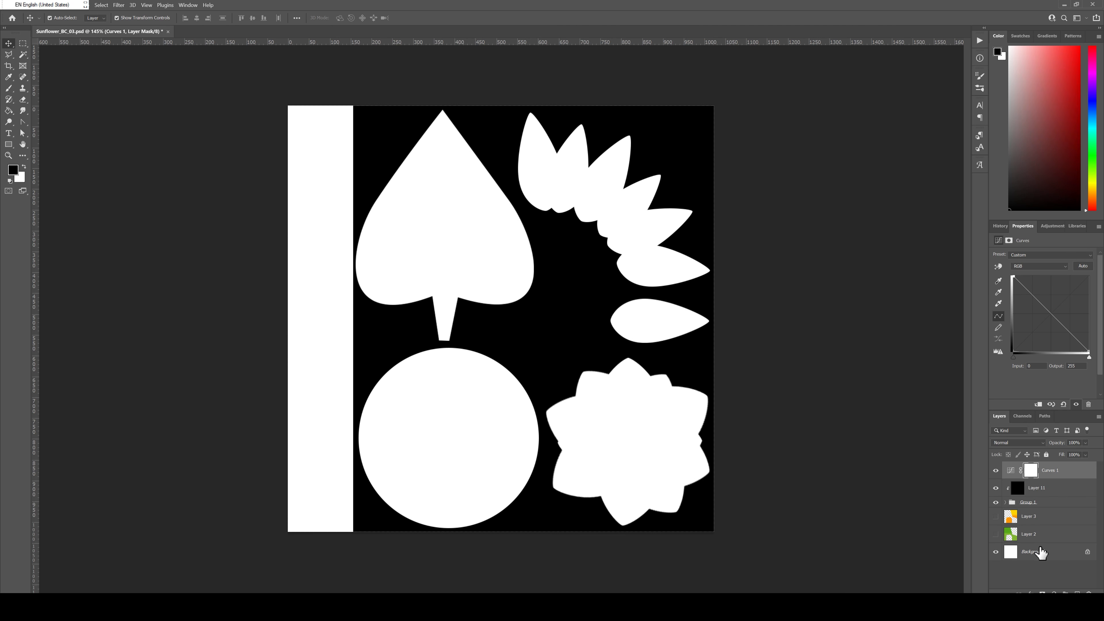
Step: Select all layers from Curves 1 down to Background and merge them into one
left_click(1043, 553)
left_click(1067, 474)
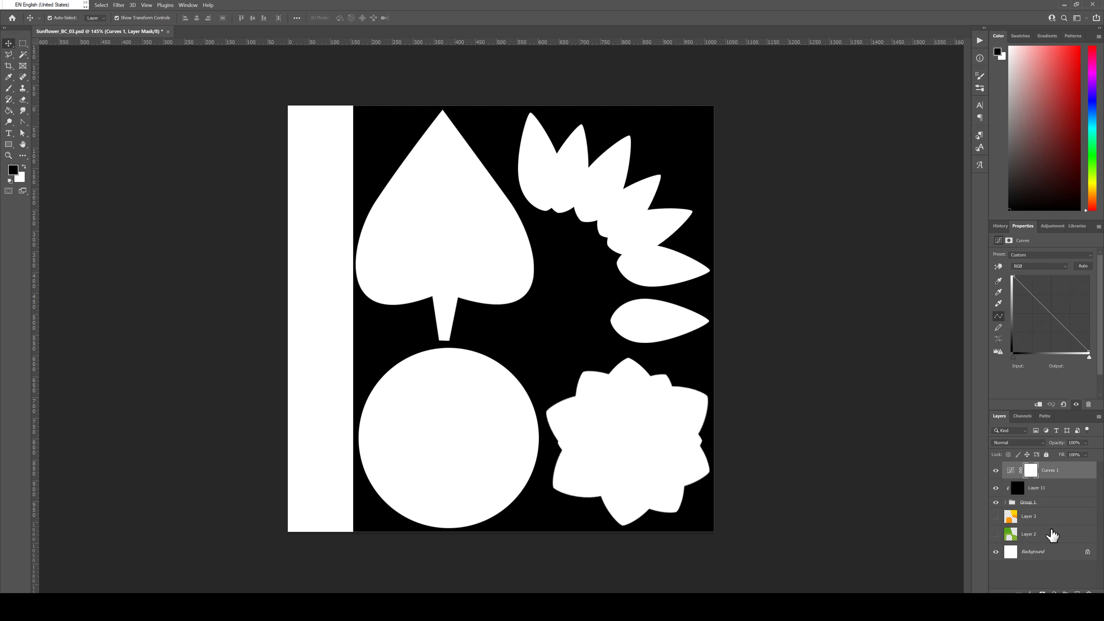
left_click(1045, 555, "shift")
left_click(1043, 551)
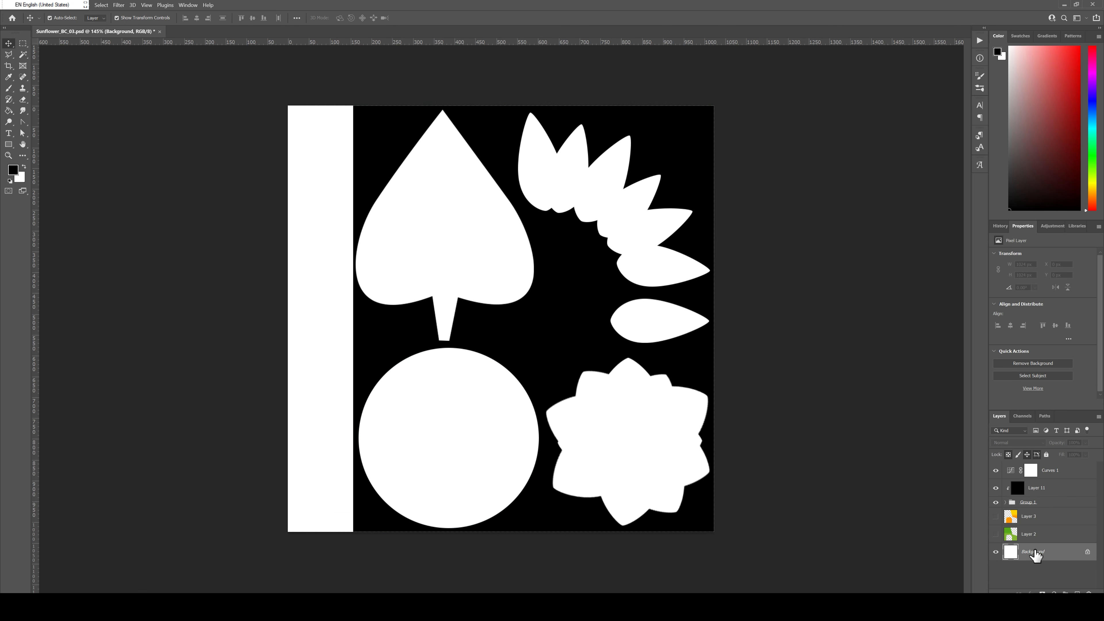
left_click(1065, 469)
left_click(1048, 553, "shift")
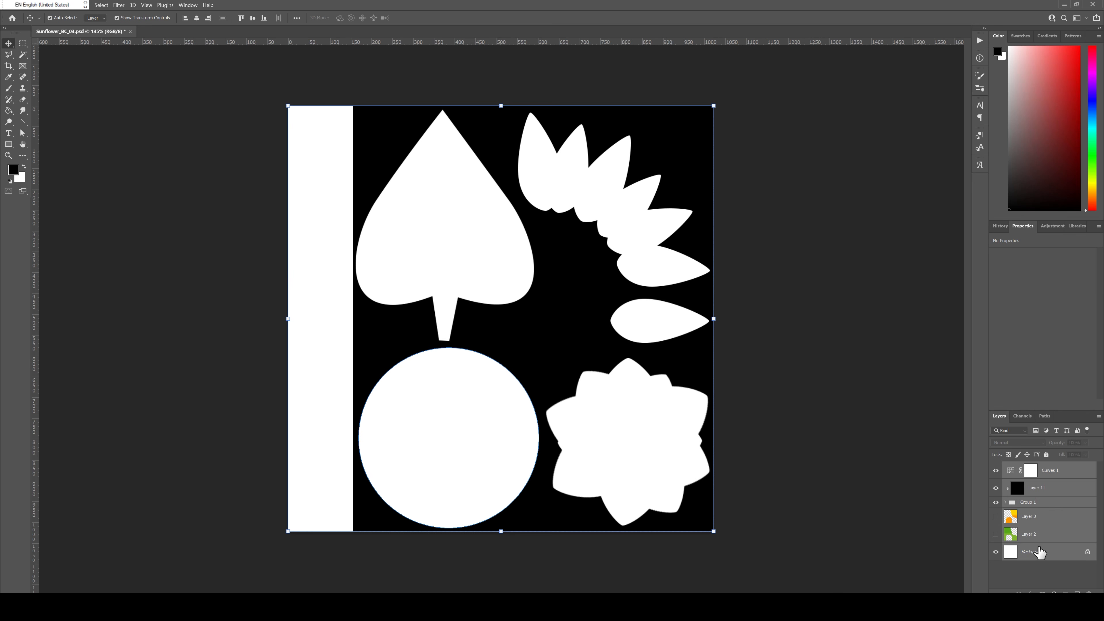
right_click(1047, 552)
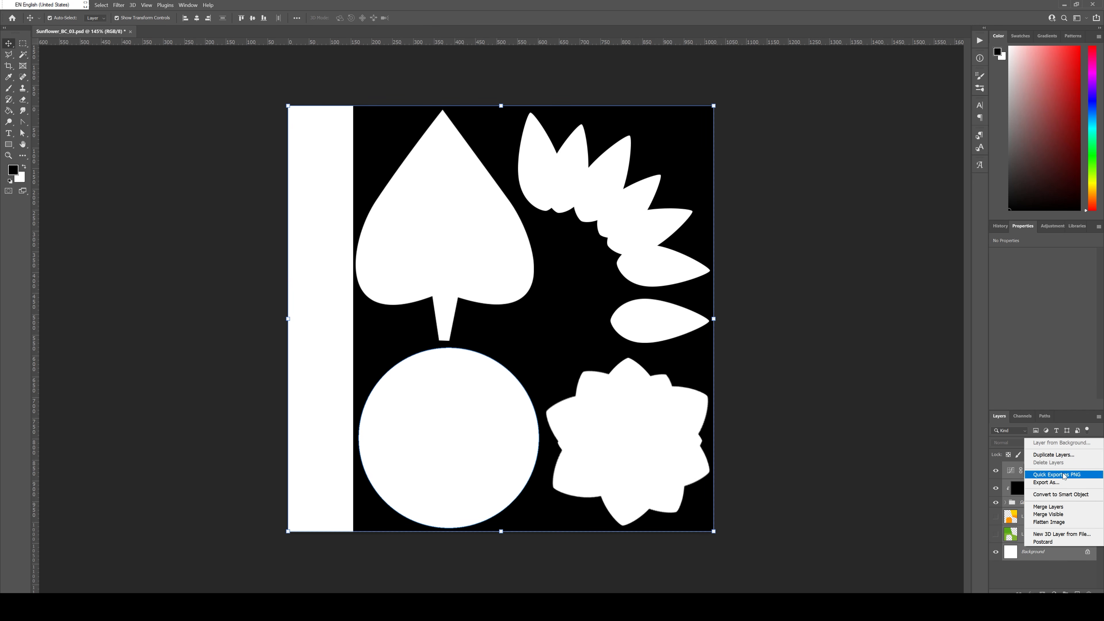
left_click(1060, 507)
Step: Copy the whole merged canvas with a rectangular marquee, and revert the history to the Curves modification before the merge
left_click(26, 44)
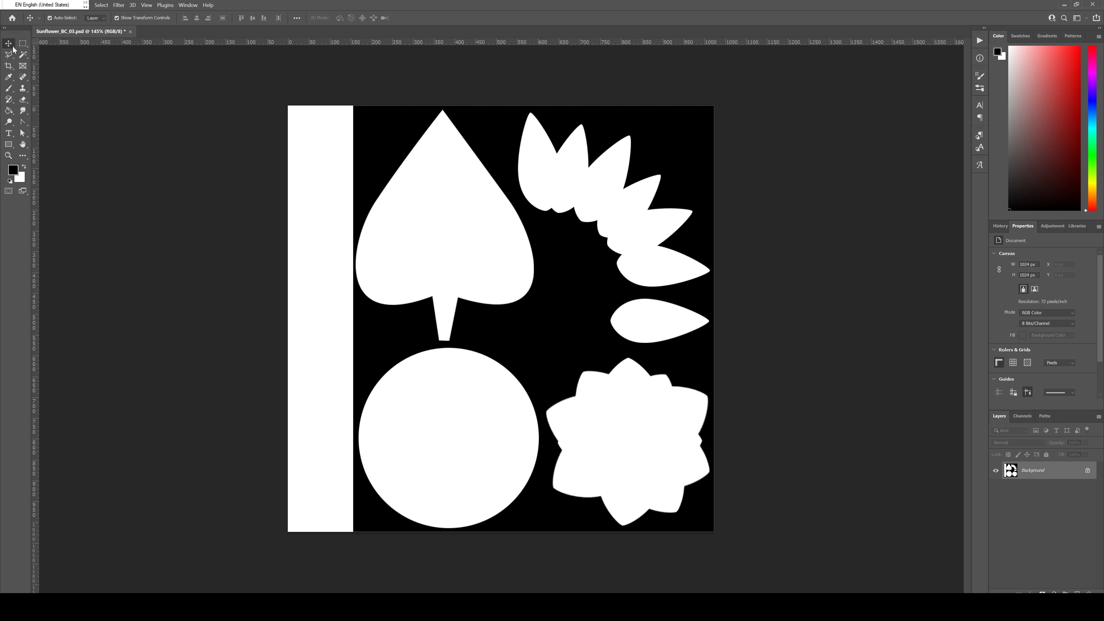
left_click_drag(231, 95, 801, 419)
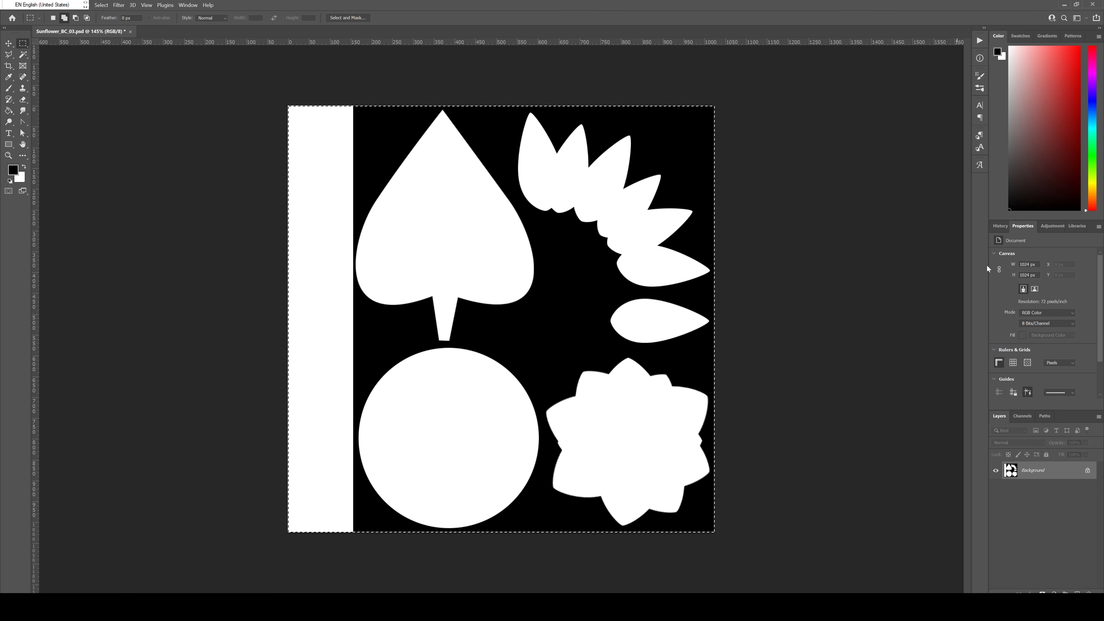
left_click(1000, 226)
left_click(1028, 384)
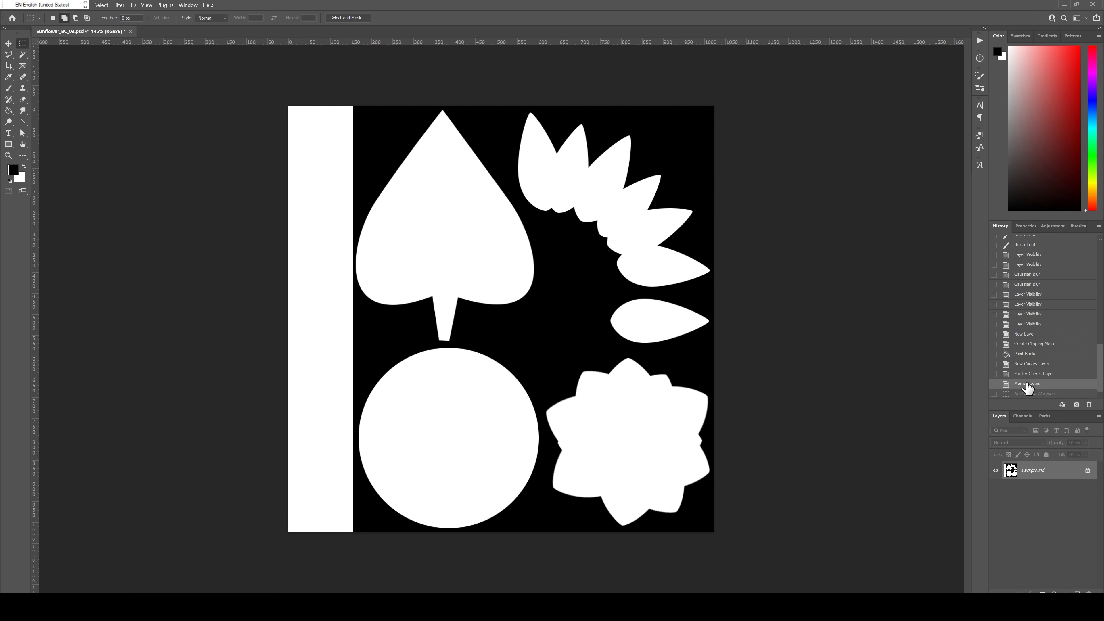
left_click(1031, 375)
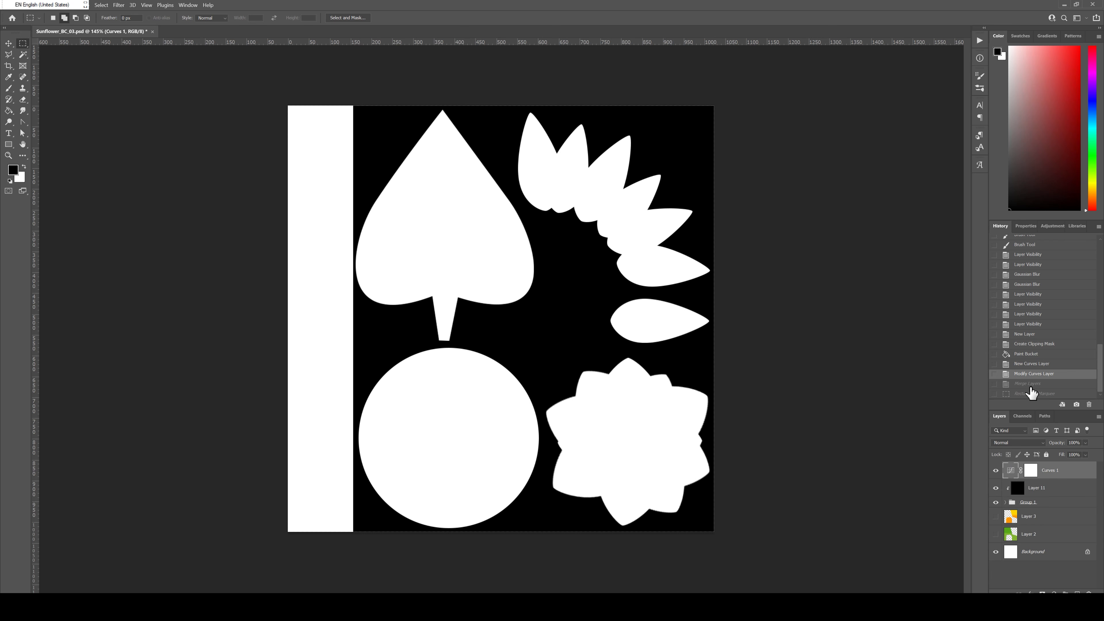
left_click(1019, 575)
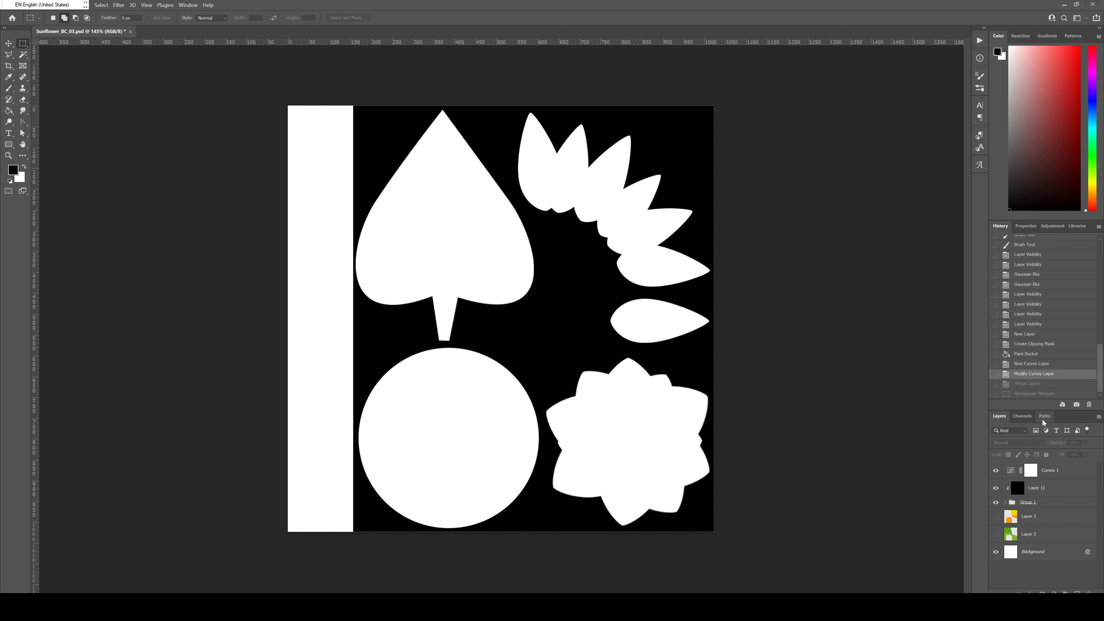
Step: Create a new alpha channel and paste the copied black-and-white mask into it
left_click(1024, 417)
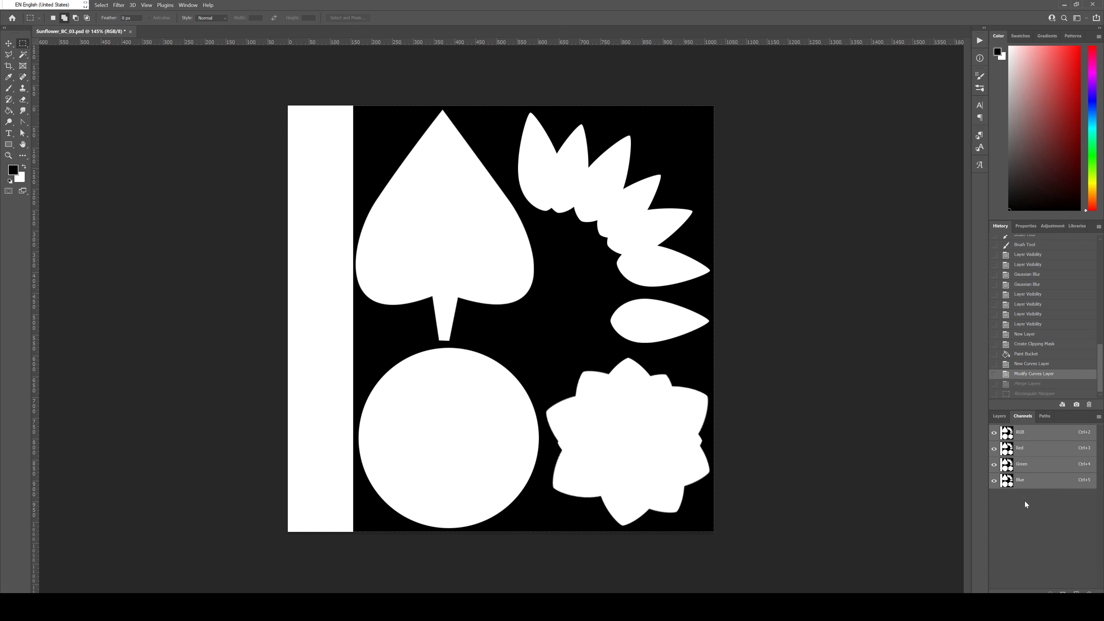
left_click(1076, 592)
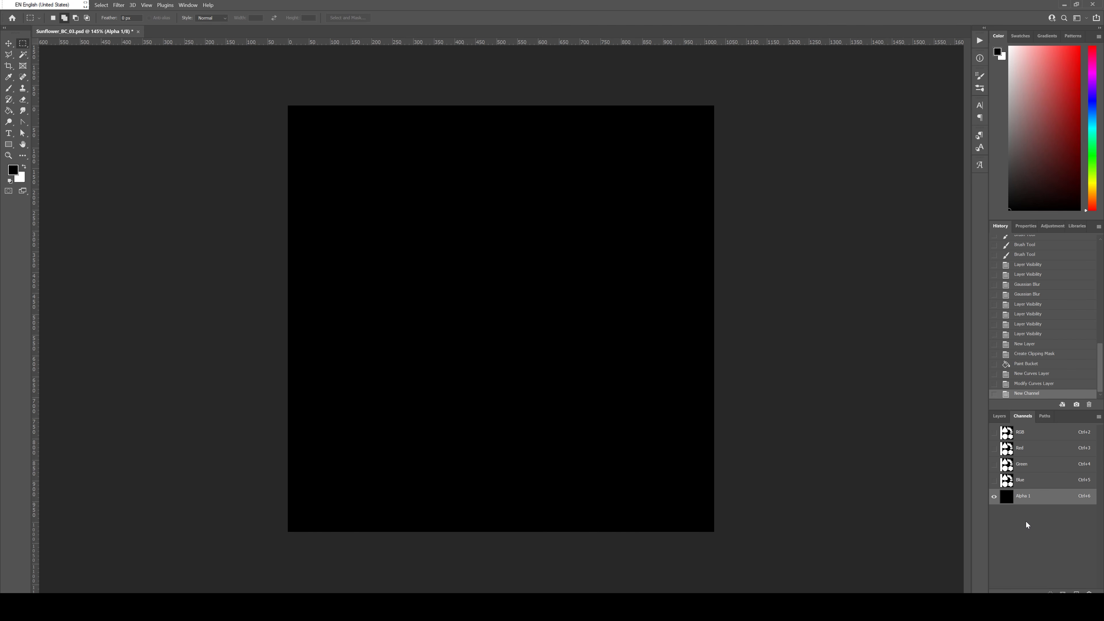
key("ctrl+v")
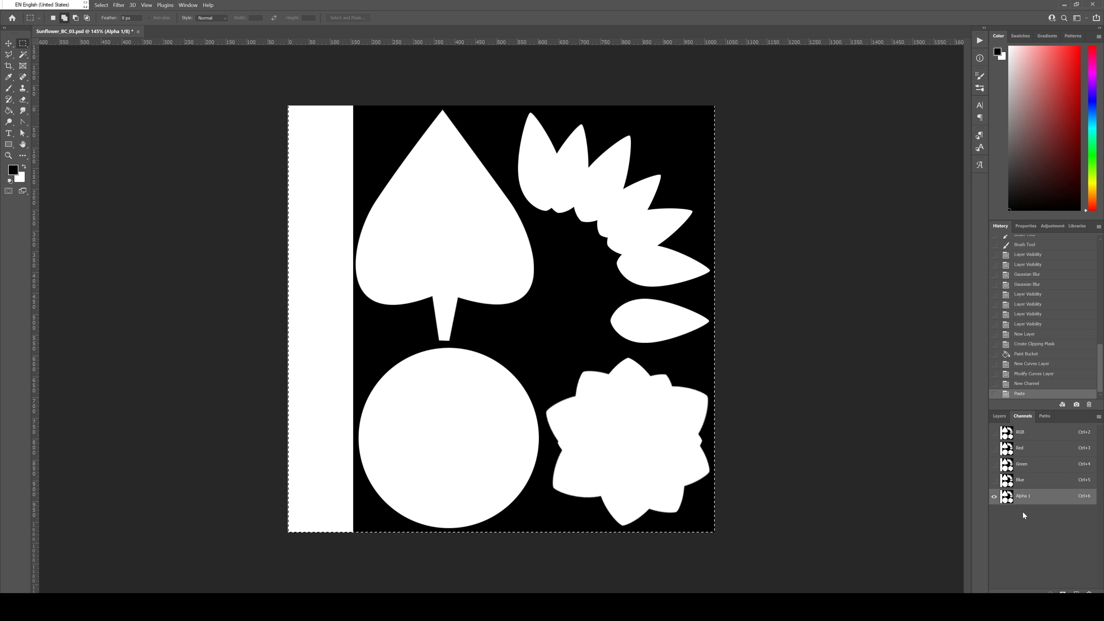
Step: Clear the canvas selection, then show the RGB channels and hide the Alpha 1 channel
key("ctrl+d")
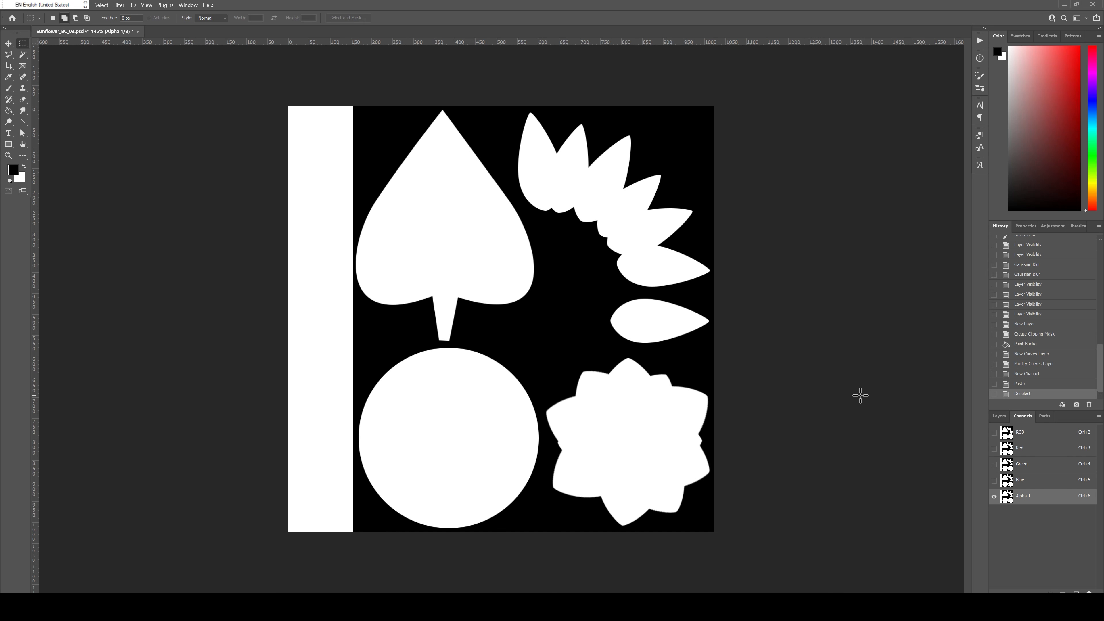
left_click(994, 431)
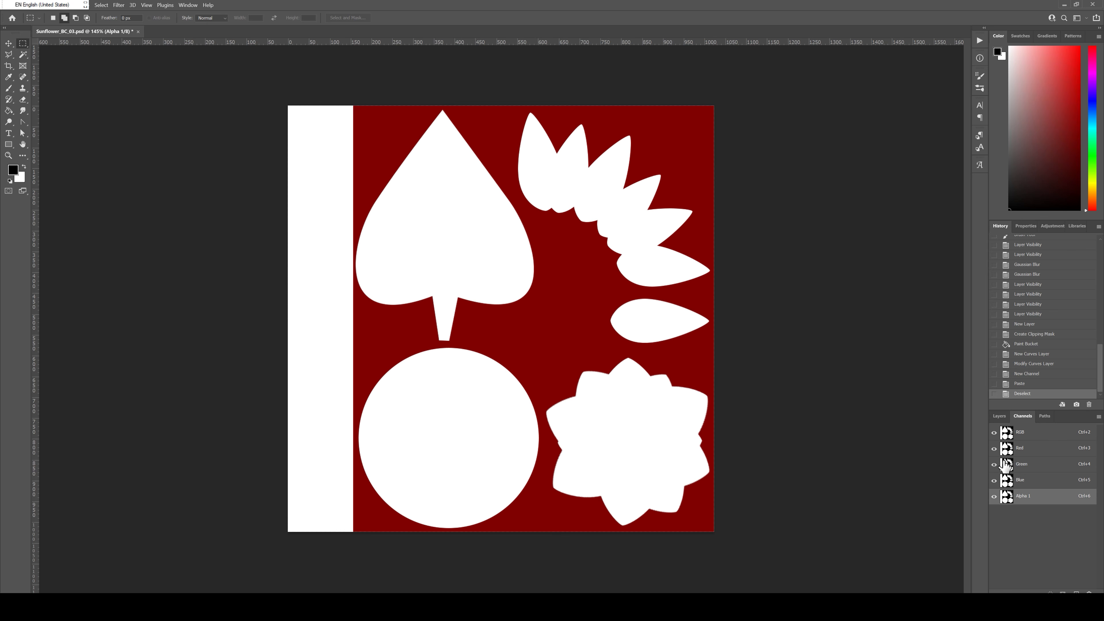
left_click(1000, 498)
left_click(999, 416)
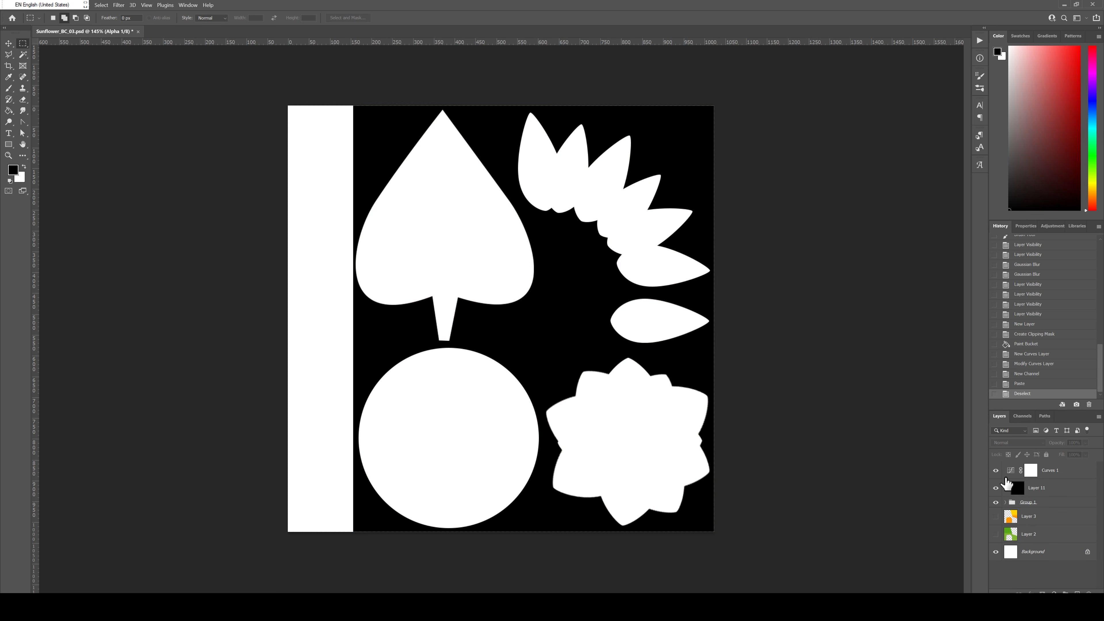
Step: Hide the Curves 1 and Layer 11 layers and make Layer 3 and Layer 2 visible
left_click(996, 487)
left_click(996, 470)
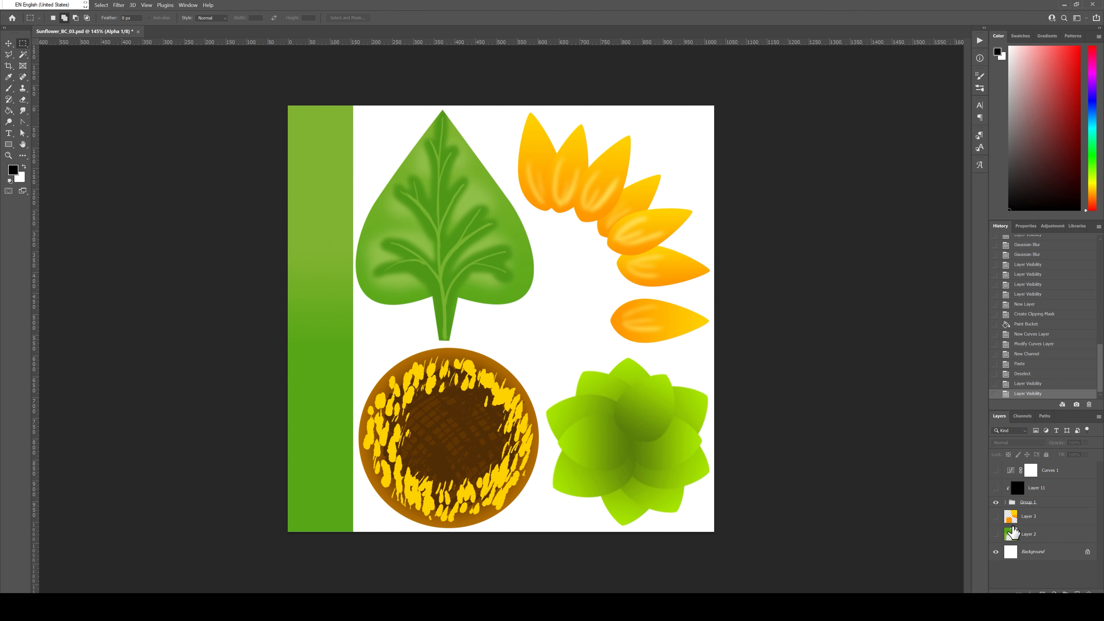
left_click(996, 517)
left_click(996, 534)
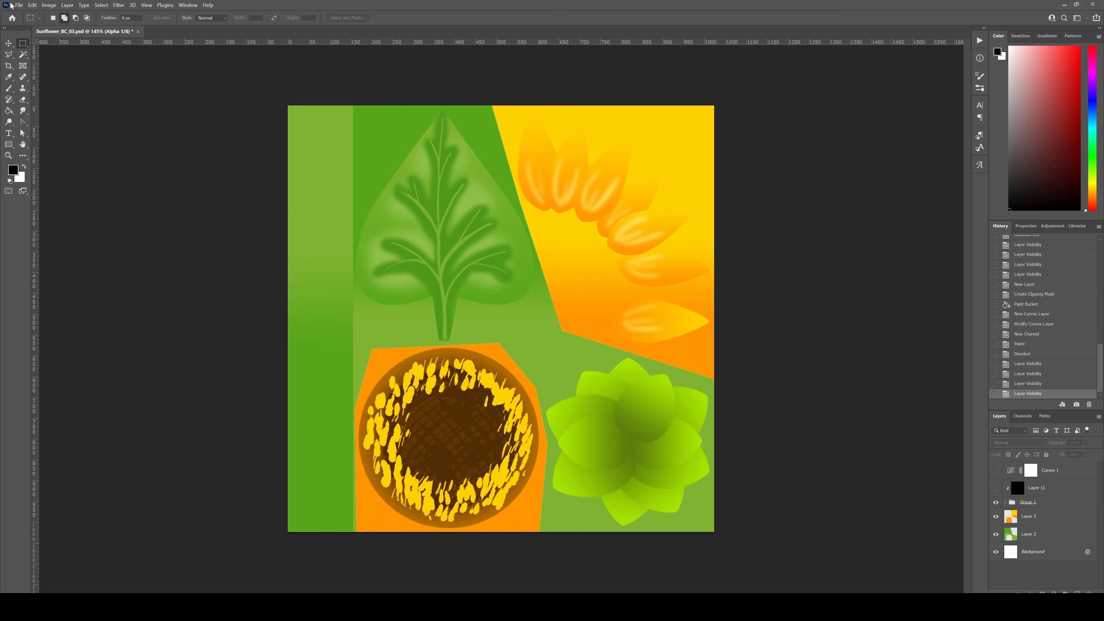
Step: Save the document over Sunflower_BC_03 in Photoshop format, keeping alpha channels and layers, with Maximize Compatibility on
left_click(17, 5)
left_click(52, 106)
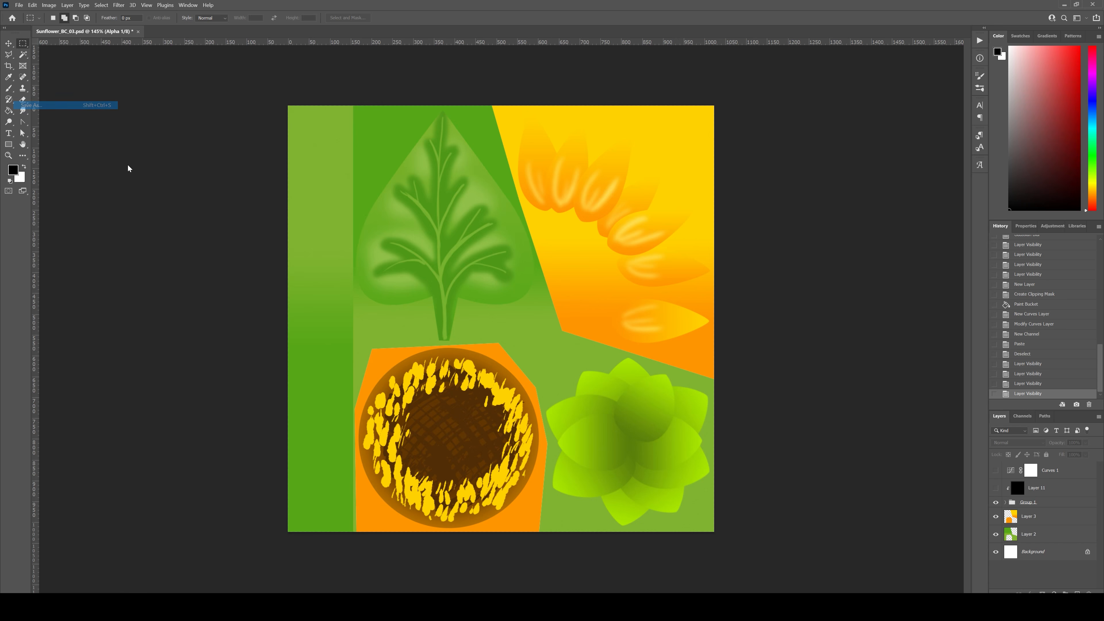
left_click(338, 85)
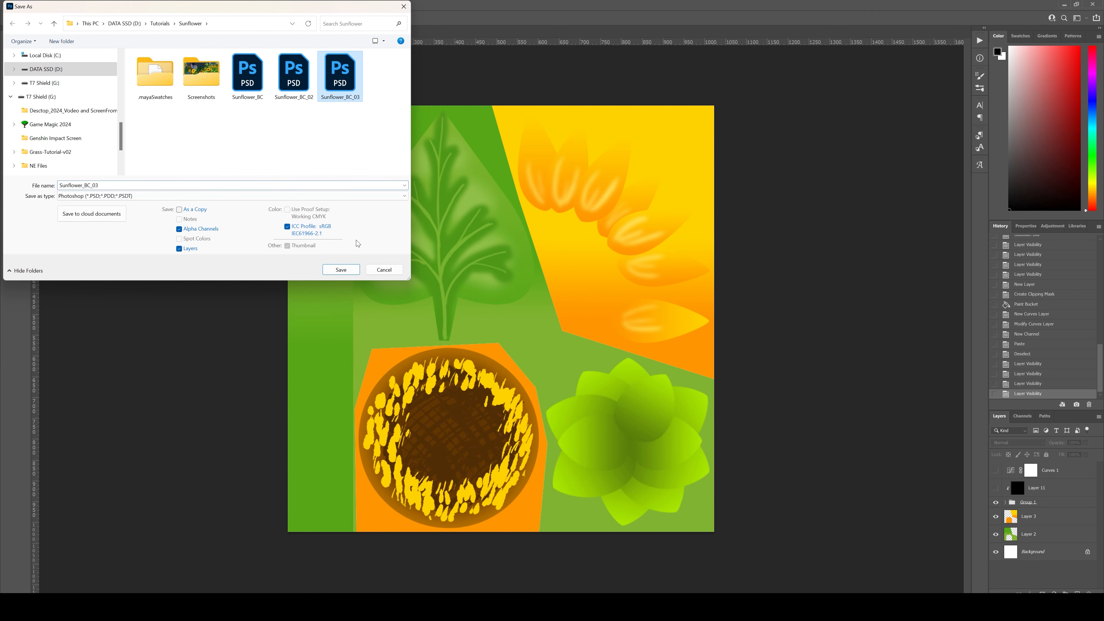
left_click(342, 270)
left_click(572, 308)
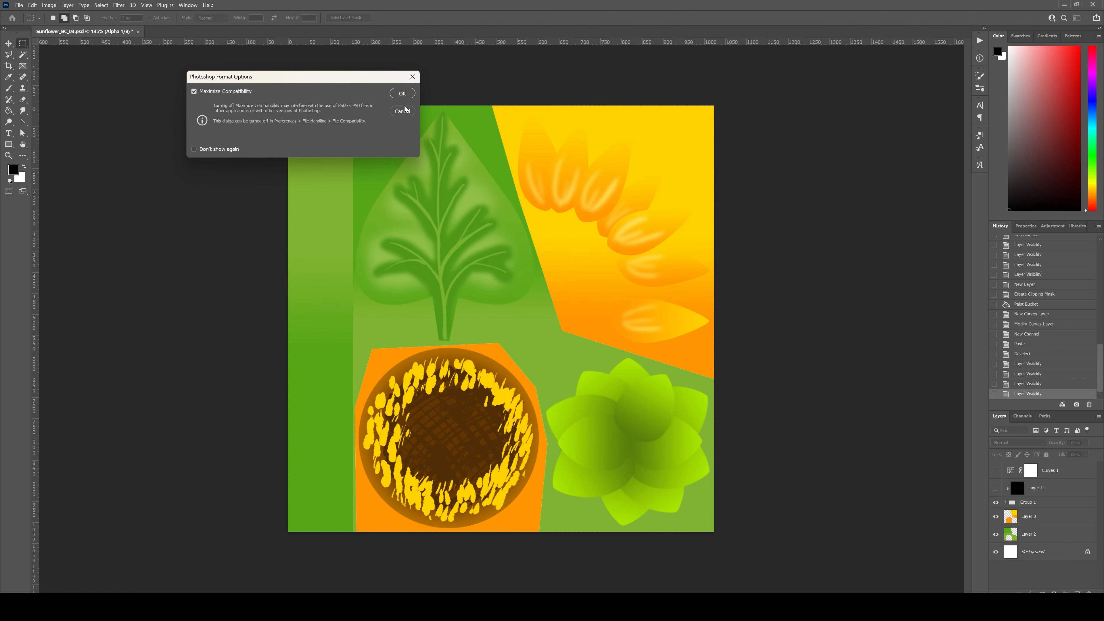
left_click(402, 93)
Step: Save a Targa copy of Sunflower_BC_03 with alpha channels included at 32 bits/pixel
left_click(19, 5)
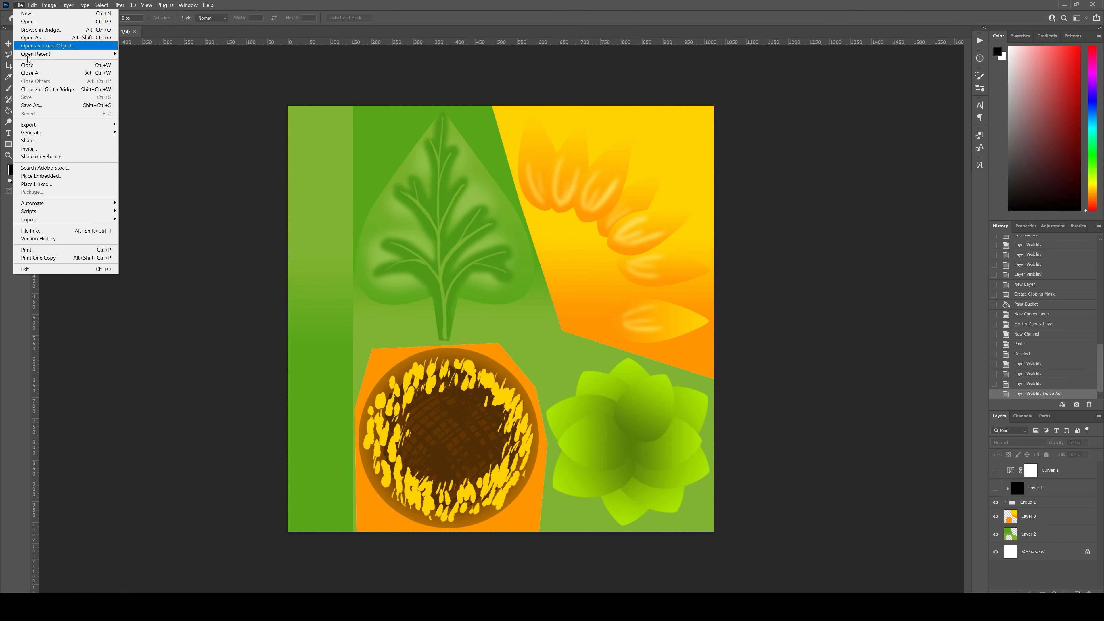
left_click(43, 105)
left_click(128, 196)
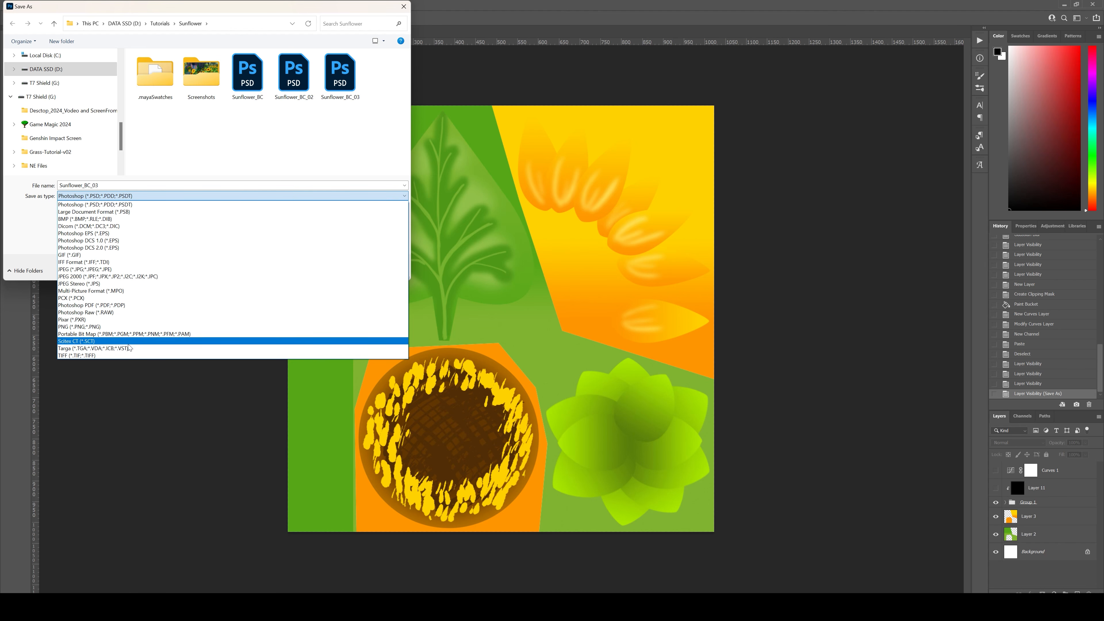
left_click(89, 348)
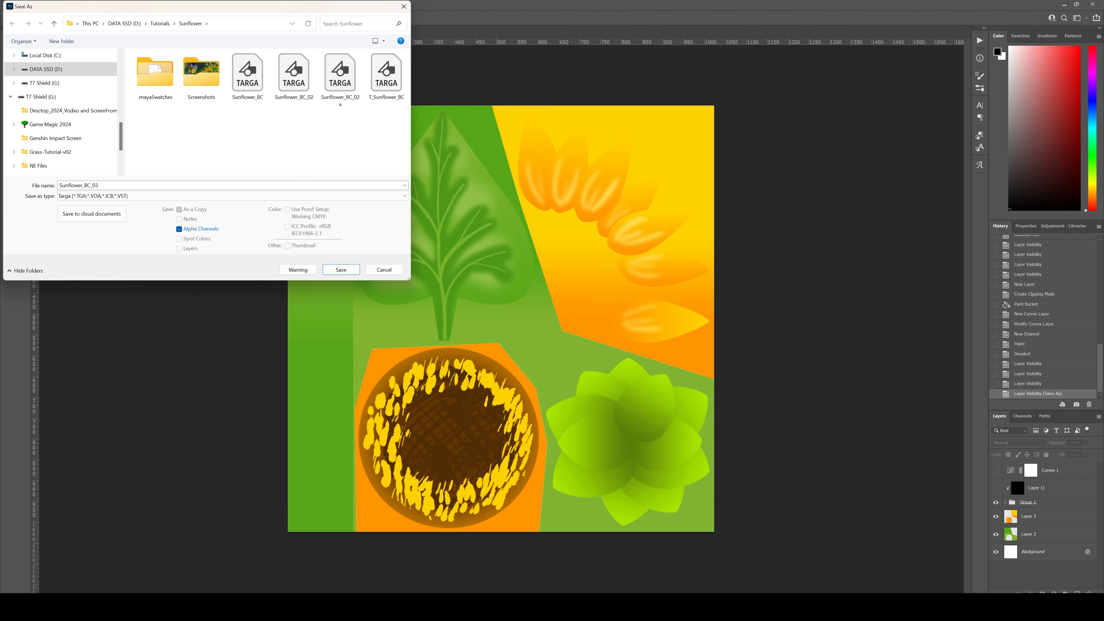
left_click(345, 273)
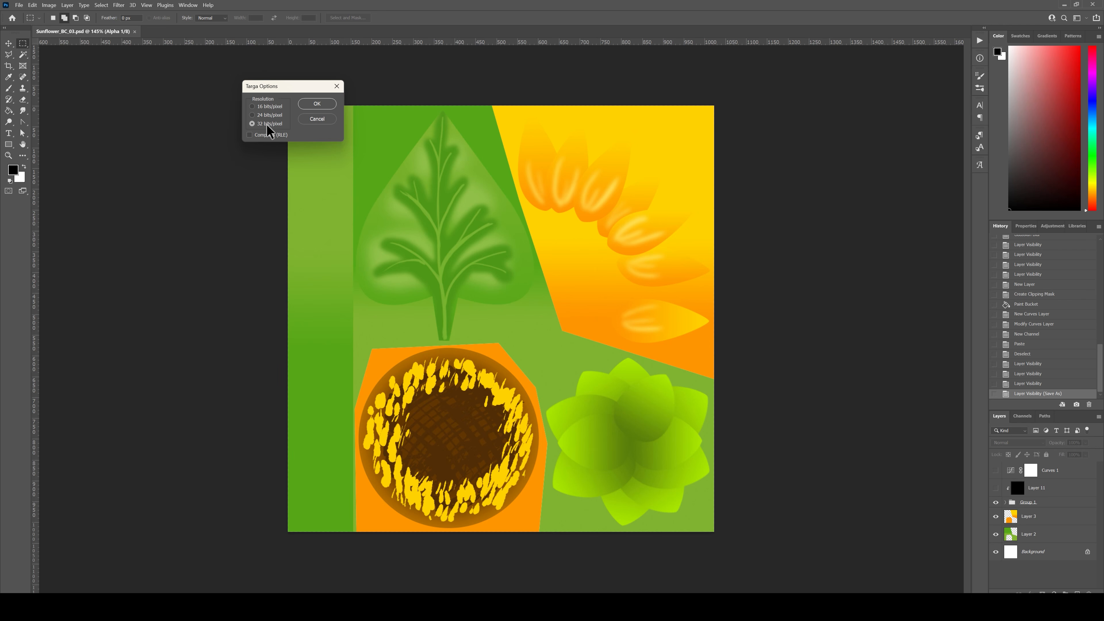
left_click(319, 105)
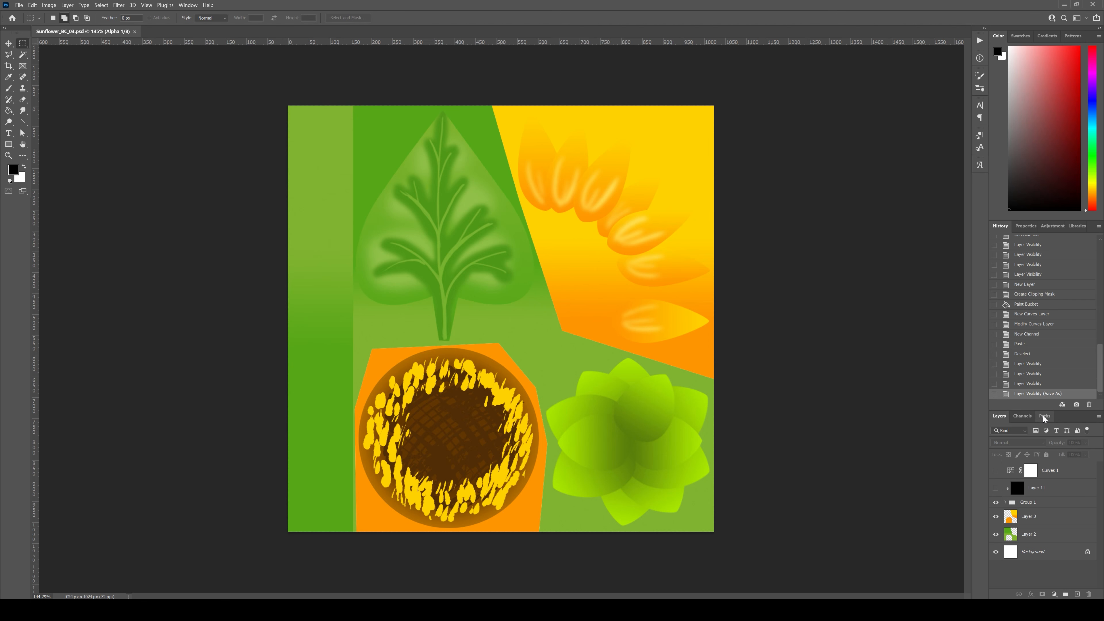
Step: Display only the Alpha 1 channel on the canvas
left_click(1027, 419)
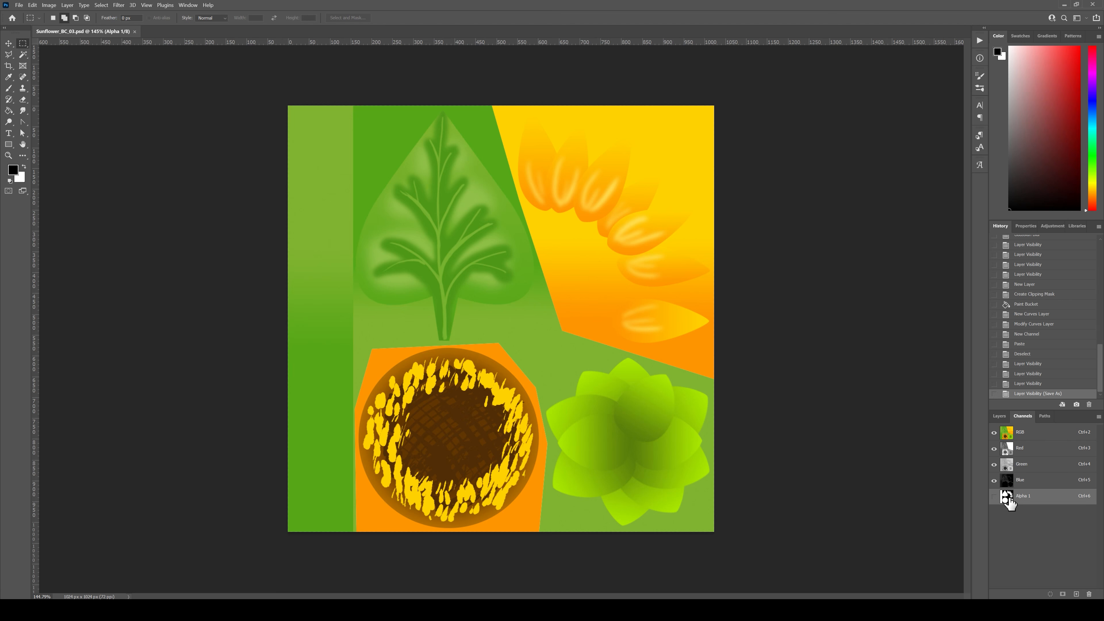
left_click(994, 496)
left_click(995, 432)
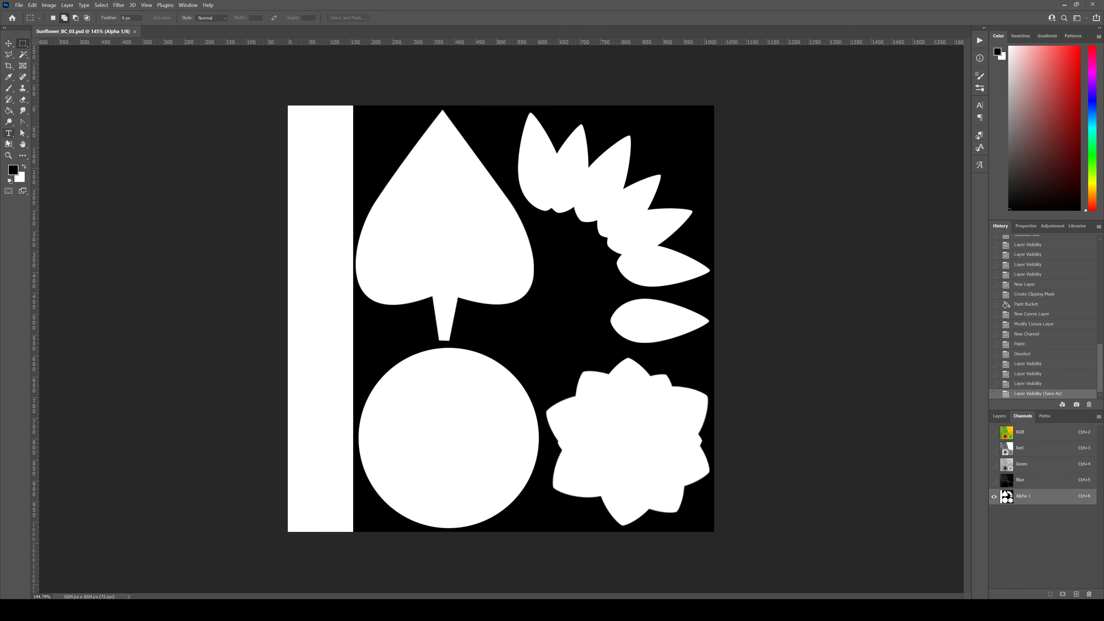
Step: Choose the Brush tool with the Hard Round preset at 20 px and 100% hardness
left_click(9, 90)
left_click(62, 18)
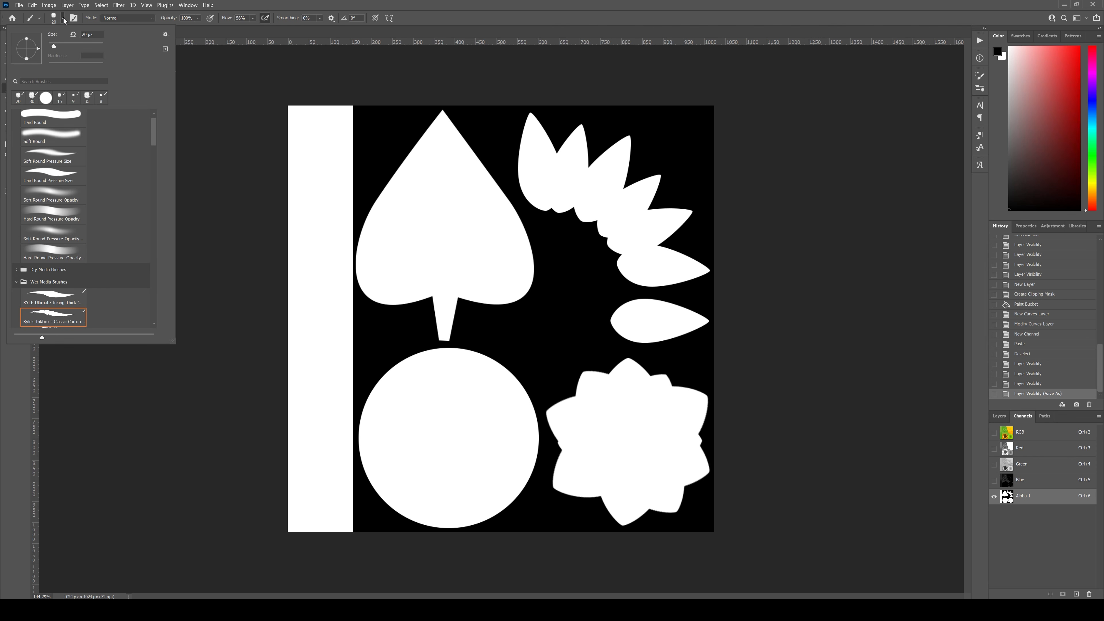
left_click(51, 136)
key("Return")
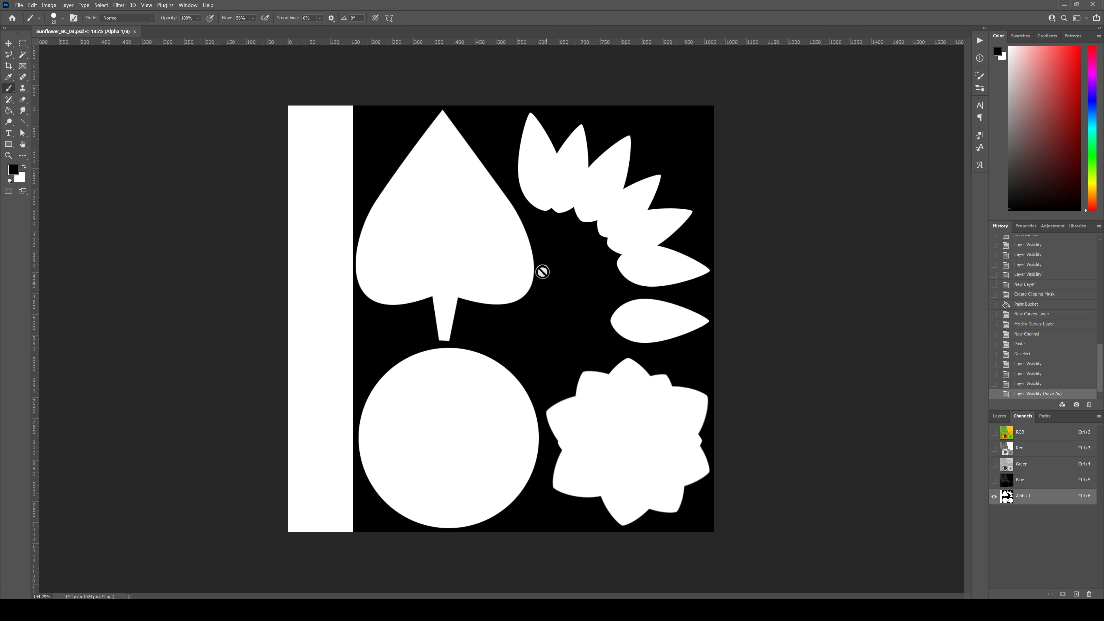
left_click(63, 18)
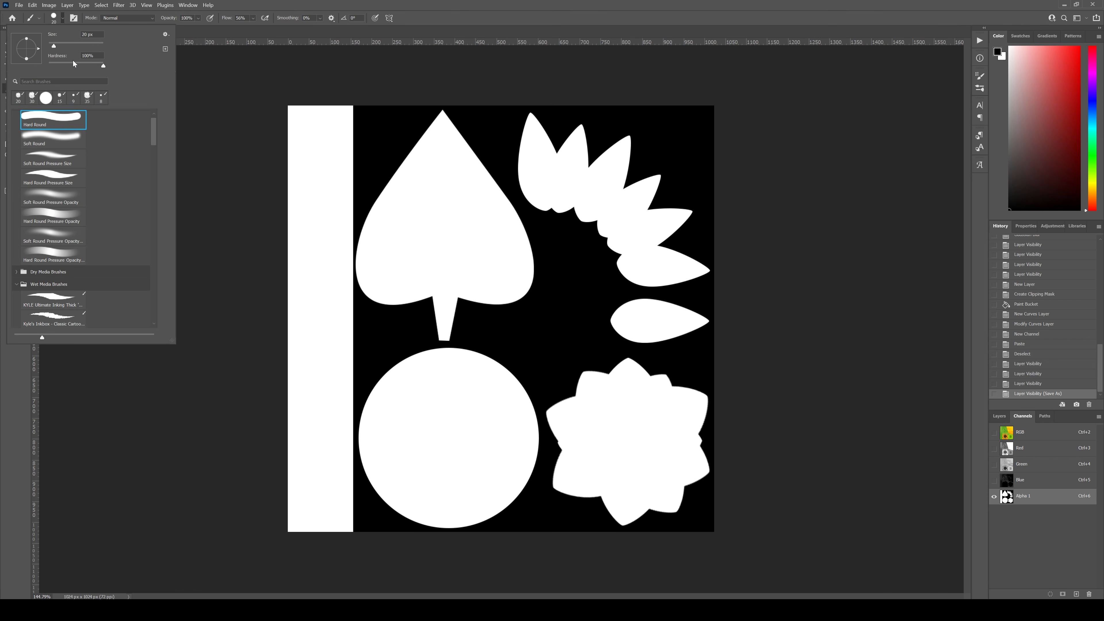
left_click(453, 11)
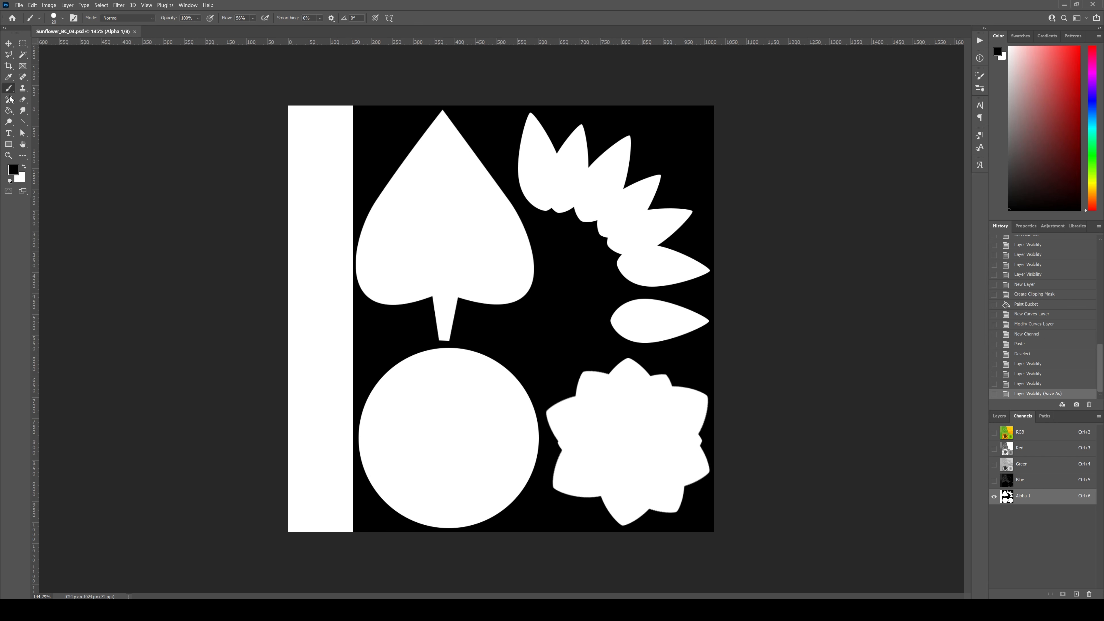
Step: Select the Background layer and activate the Alpha 1 channel for painting
left_click(999, 416)
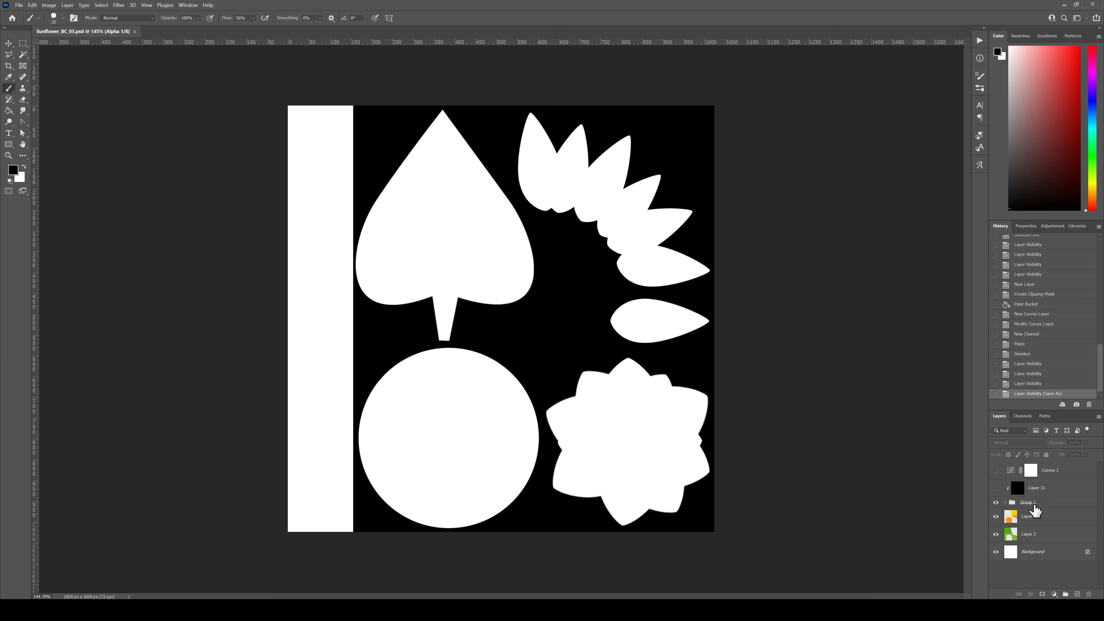
left_click(1041, 551)
left_click(1022, 415)
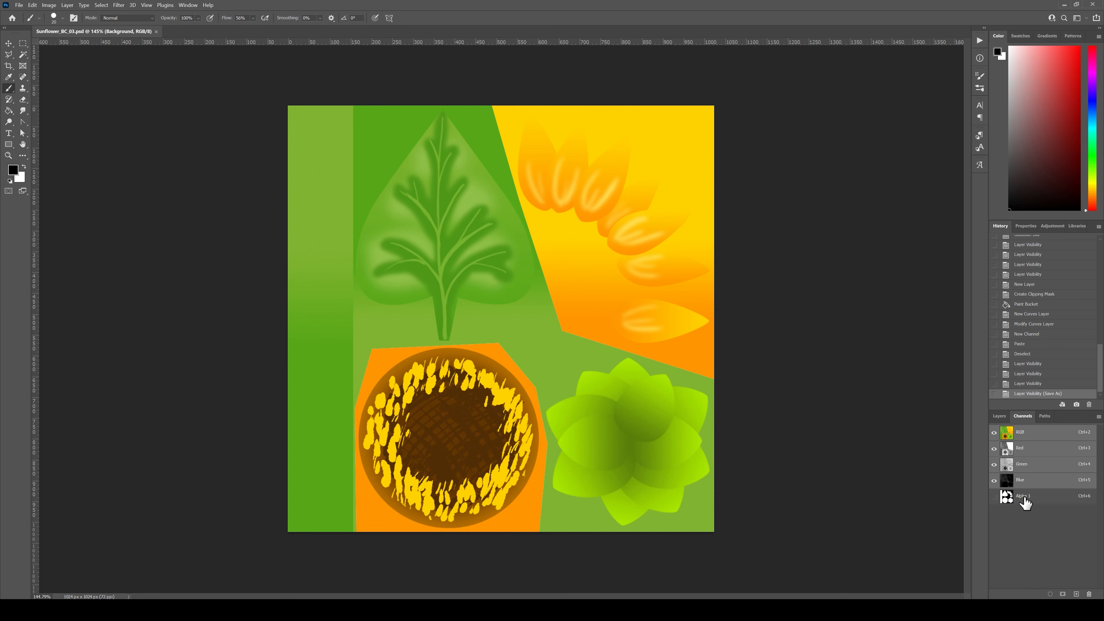
left_click(1007, 496)
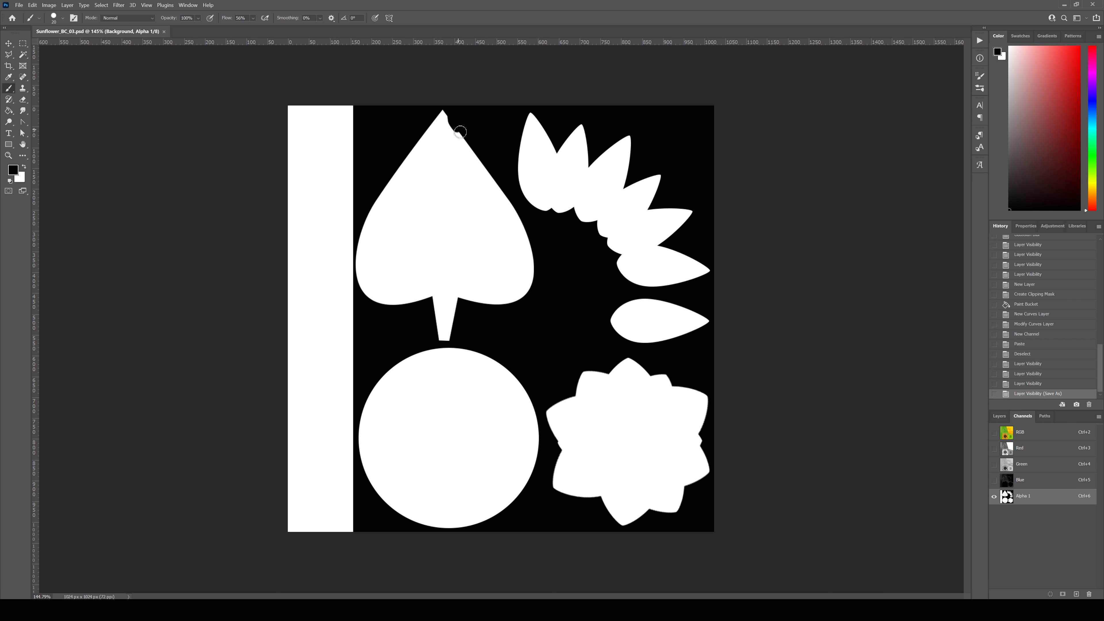
Step: Paint black strokes along the right and lower-right edges of the leaf mask to give it an irregular outline
left_click_drag(460, 132, 478, 144)
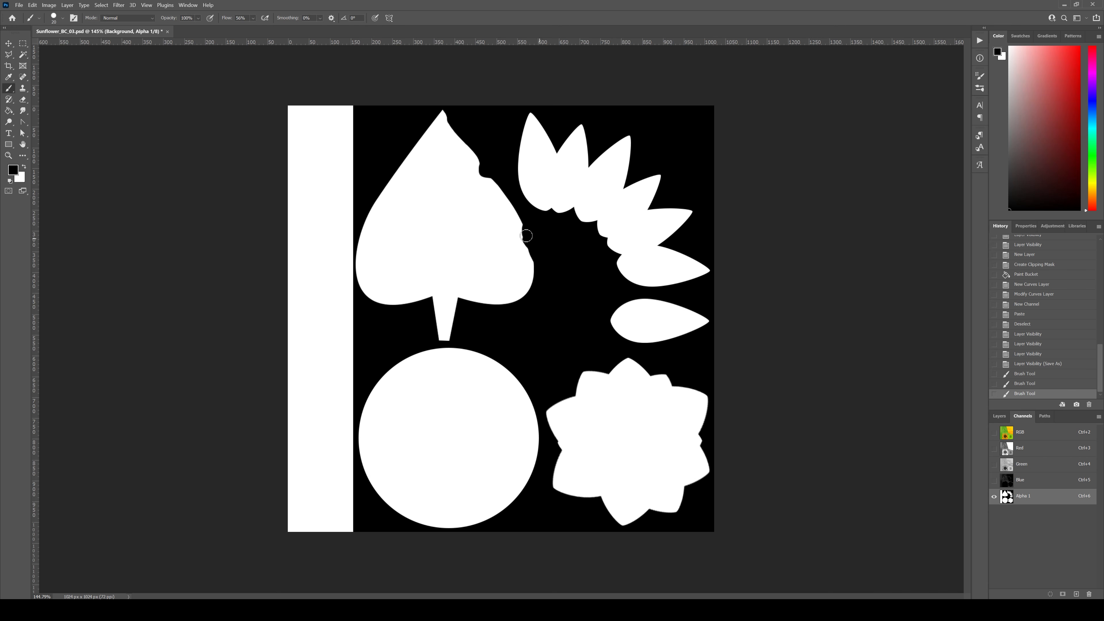
left_click_drag(526, 236, 506, 196)
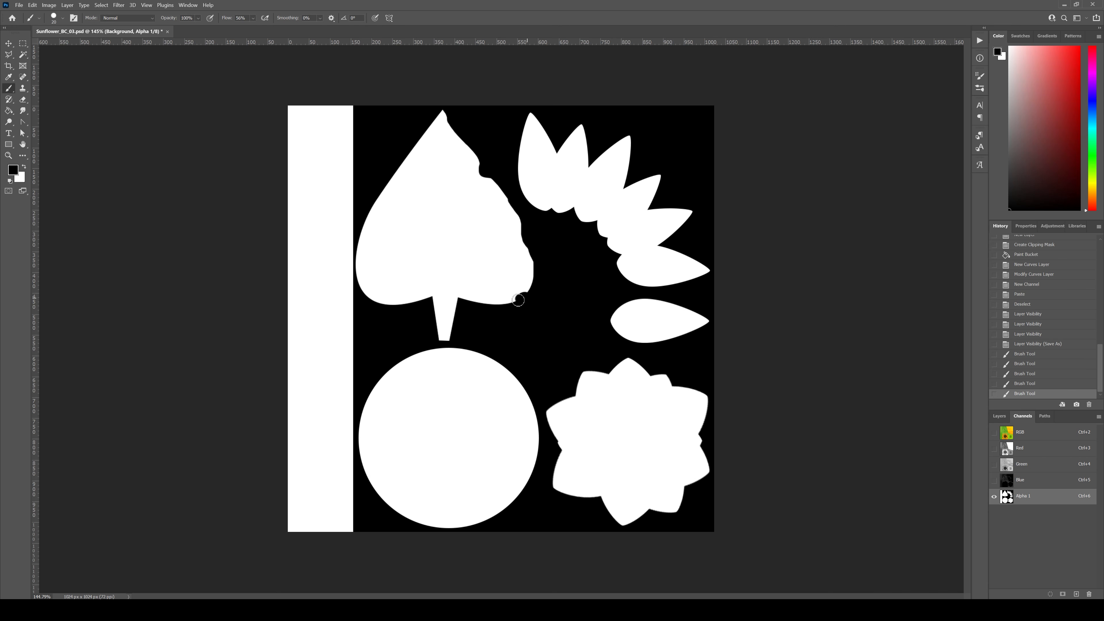
left_click_drag(466, 310, 521, 302)
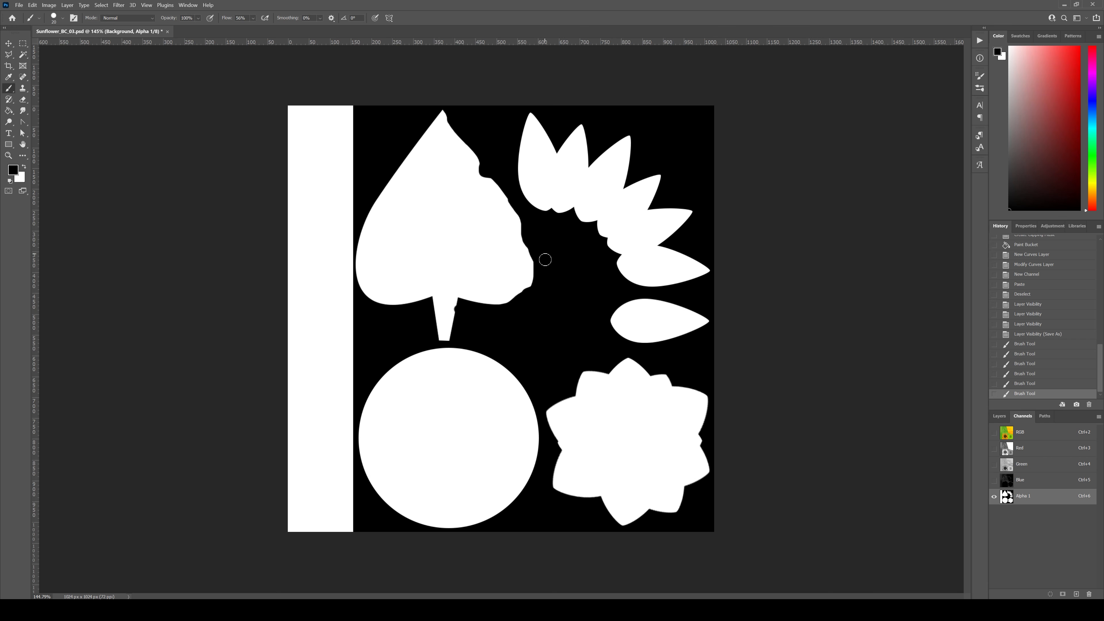
left_click_drag(545, 260, 544, 240)
left_click_drag(530, 292, 531, 253)
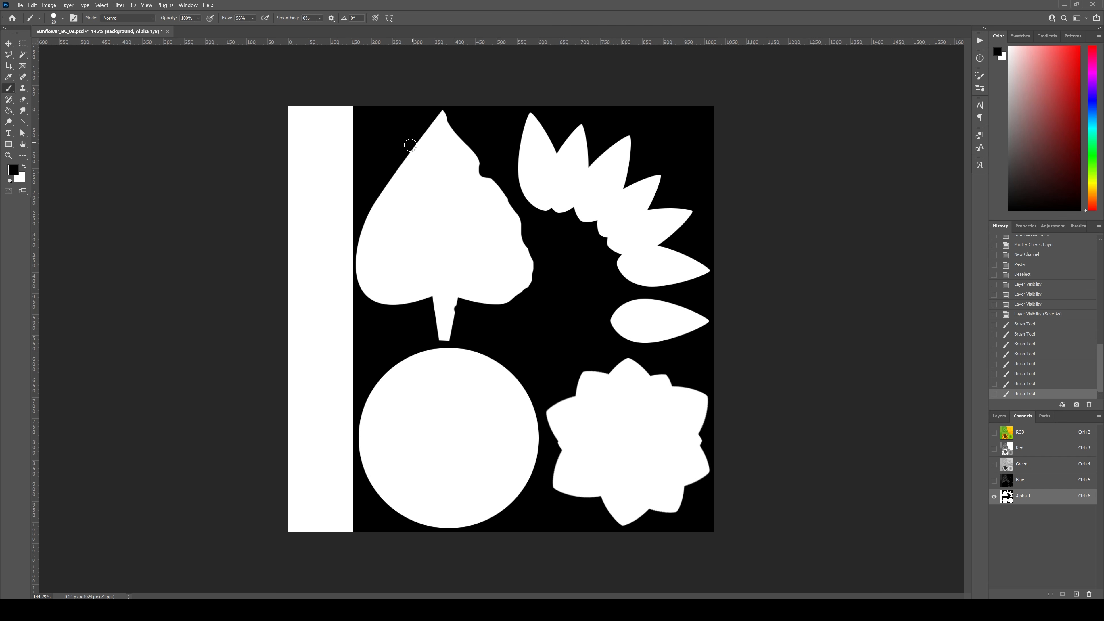
Step: Roughen the left edge of the leaf mask with black brush strokes, undoing those that spoil the outline or stem strip
mouse_move(375, 194)
left_mouse_down()
mouse_move(384, 179)
mouse_move(357, 276)
left_mouse_up()
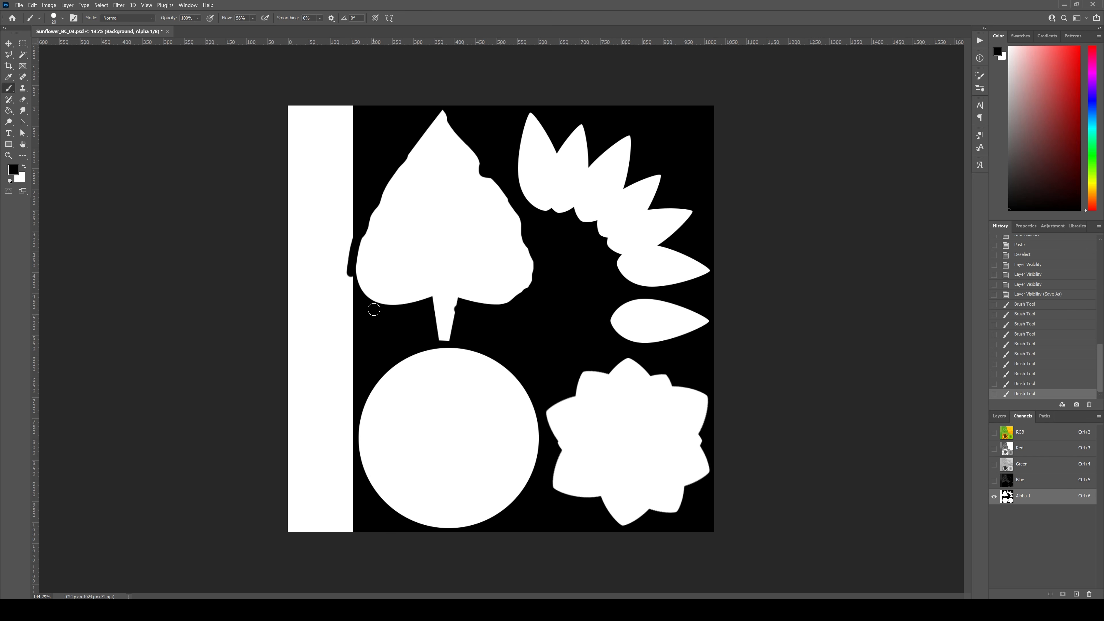
key("ctrl+z")
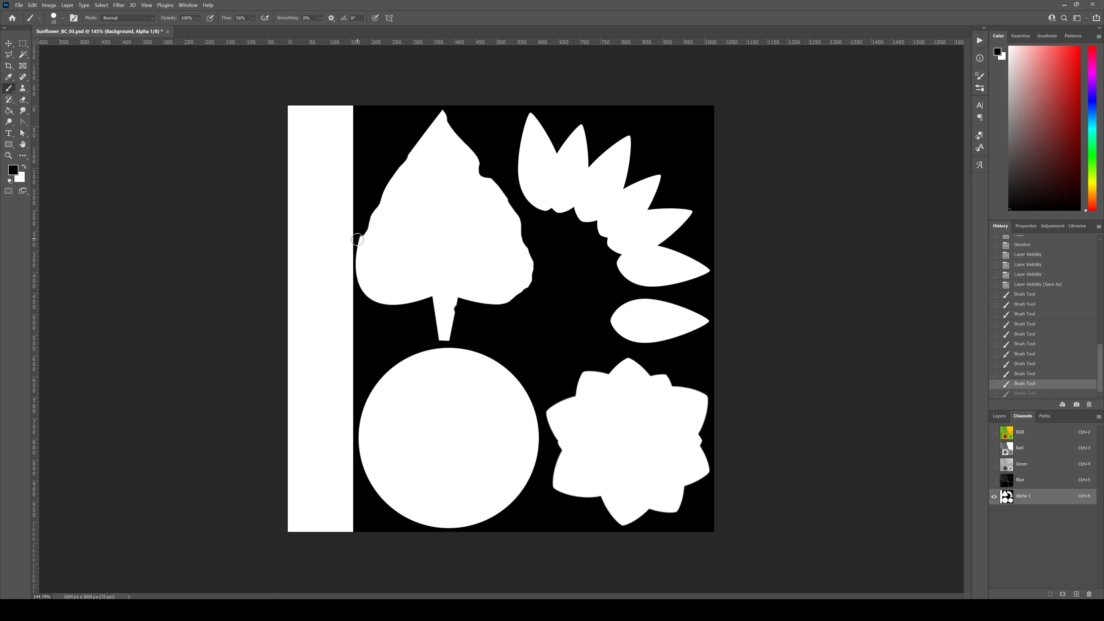
key("ctrl+z")
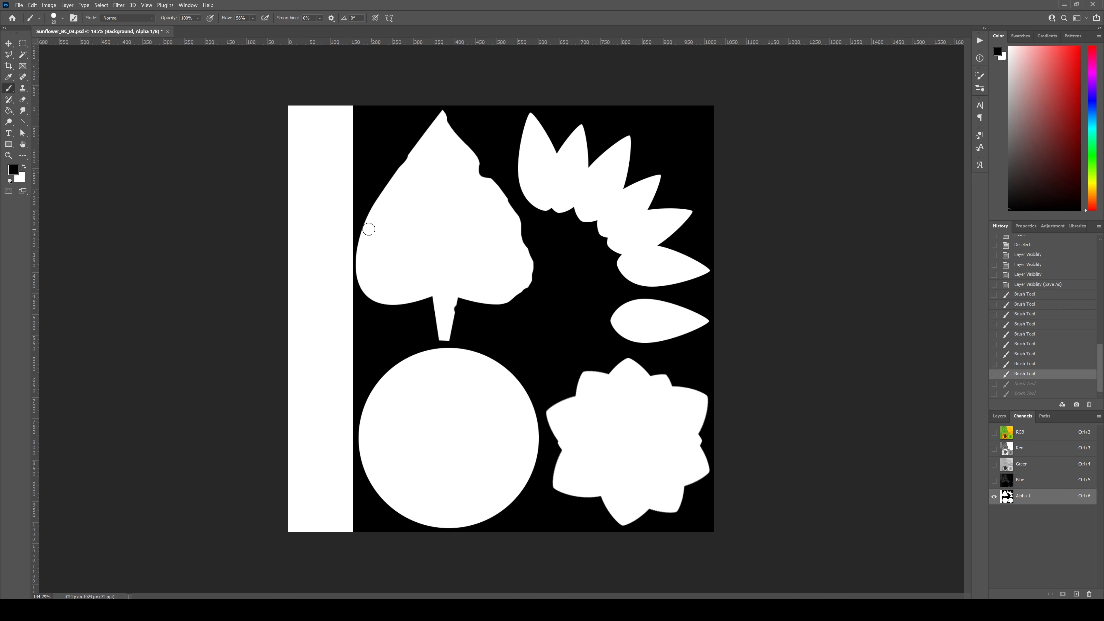
left_click_drag(363, 228, 375, 187)
key("ctrl+z")
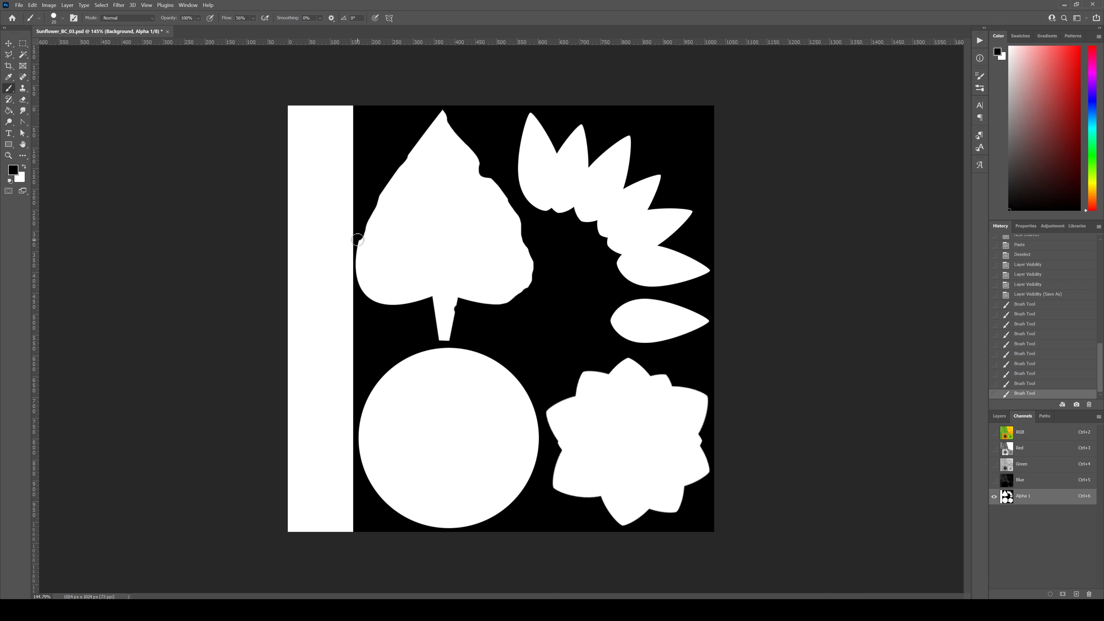
left_click_drag(359, 239, 359, 253)
Step: Enlarge the brush by three increments and paint black notches into the leaf mask's lower-left and upper-left edges
key("bracketright")
key("bracketright")
key("bracketright")
mouse_move(365, 303)
left_mouse_down()
mouse_move(411, 311)
mouse_move(391, 311)
left_mouse_up()
mouse_move(402, 172)
left_mouse_down()
mouse_move(394, 166)
mouse_move(432, 114)
mouse_move(474, 139)
left_mouse_up()
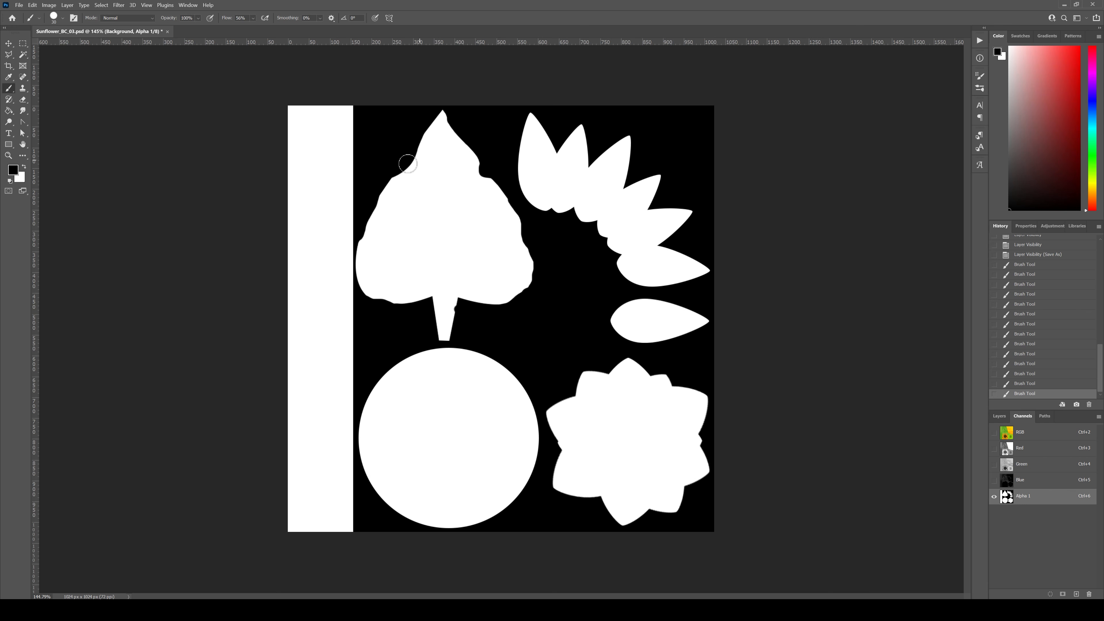
left_click_drag(384, 179, 382, 181)
Step: Reshape the notch on the leaf mask's upper-right edge with black brush strokes, undoing the unwanted dabs
left_click(505, 177)
key("ctrl+z")
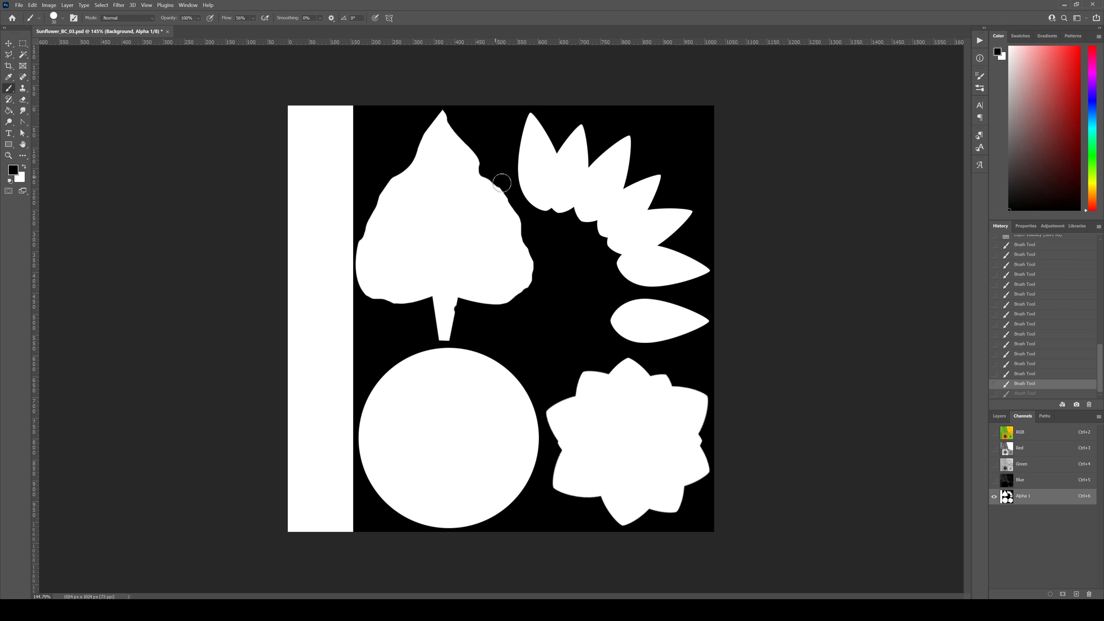
left_click(488, 166)
key("ctrl+z")
left_click_drag(485, 168, 471, 135)
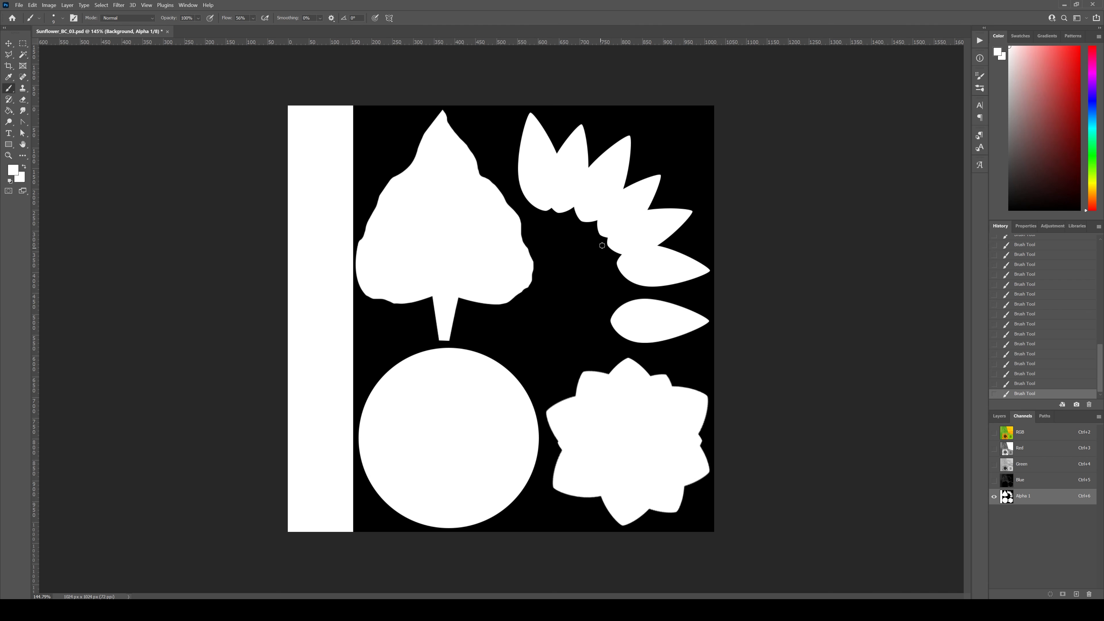
Step: Display the RGB composite instead of the alpha mask and save the texture as the Targa file Sunflower_BC_03, replacing the existing file
left_click(994, 431)
left_click(994, 496)
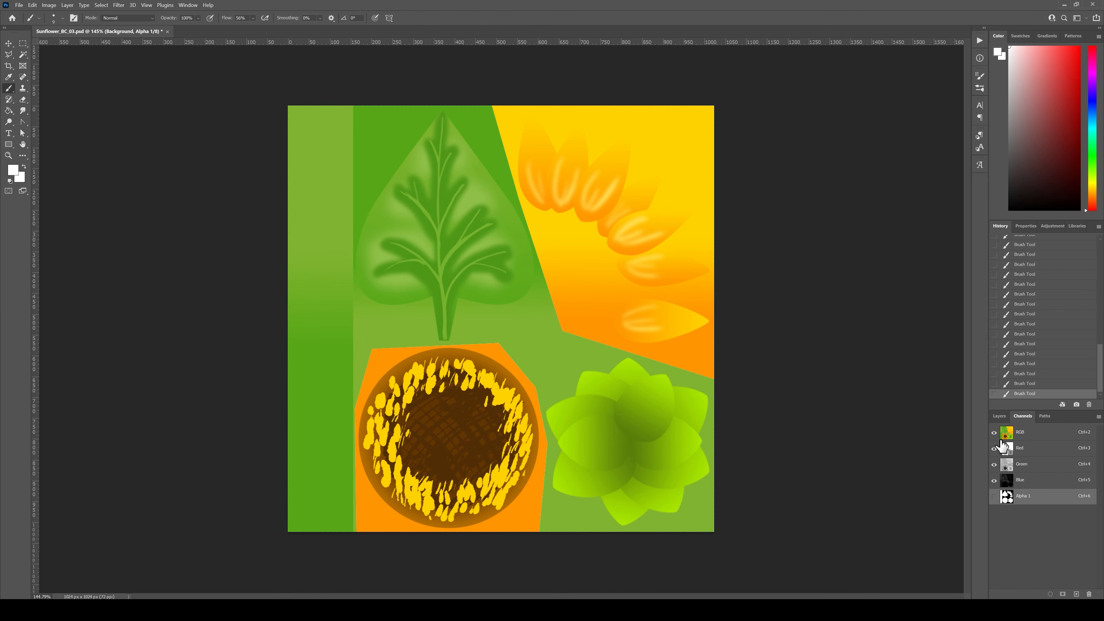
left_click(19, 6)
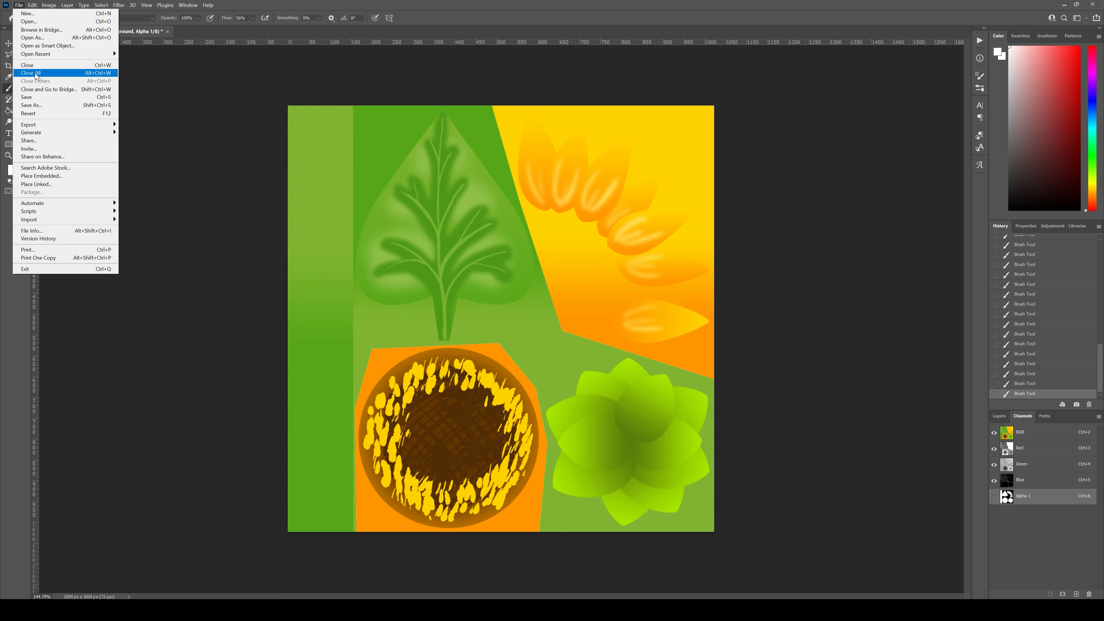
left_click(42, 104)
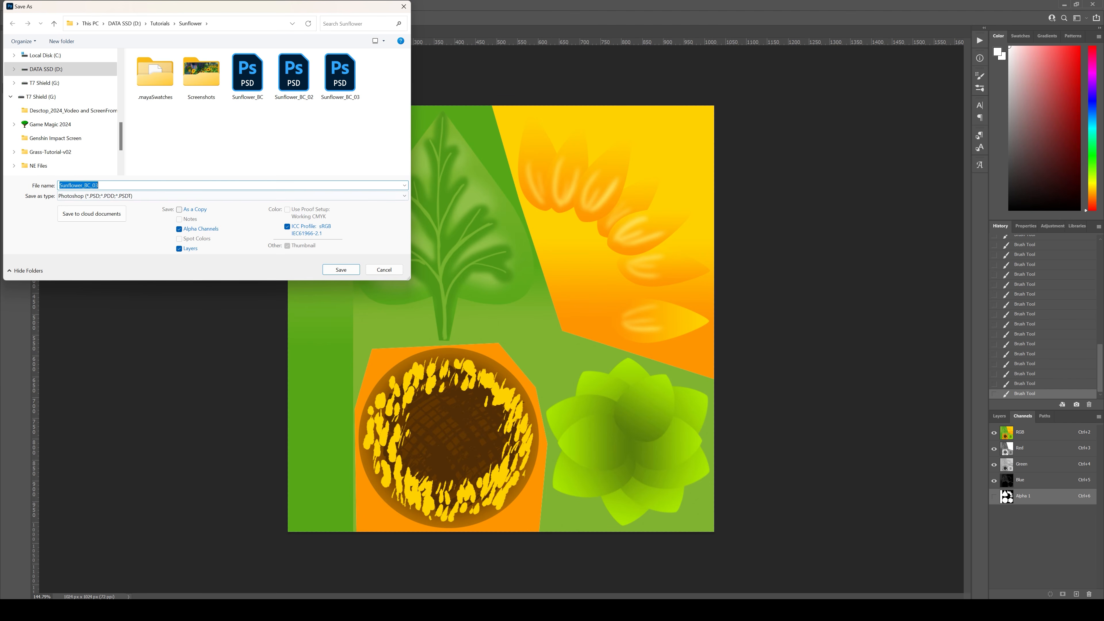
left_click(213, 196)
left_click(213, 351)
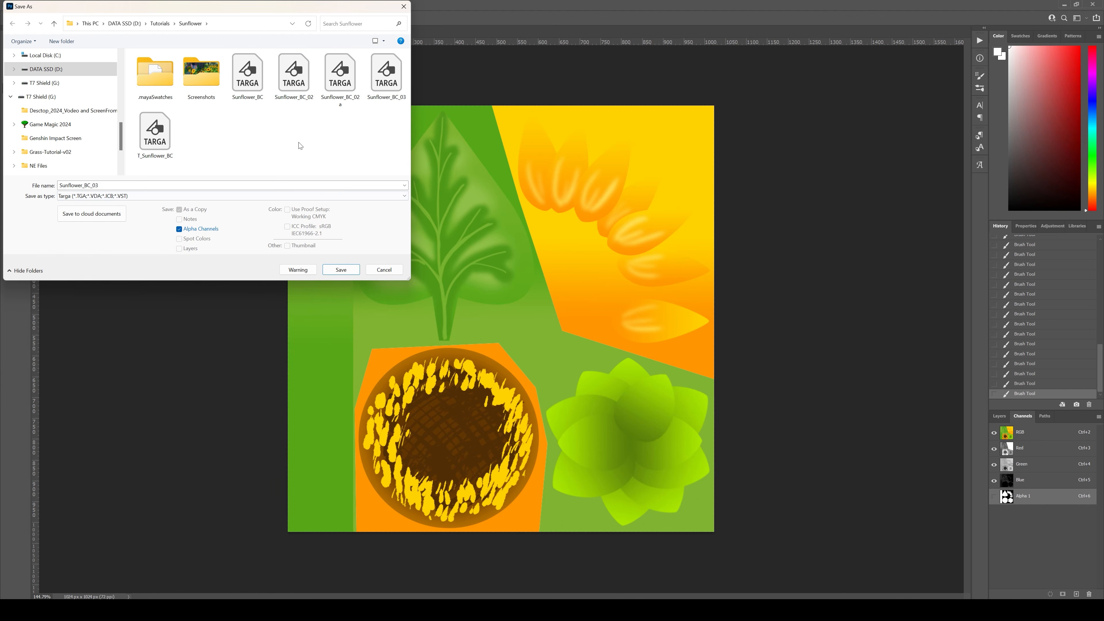
left_click(341, 270)
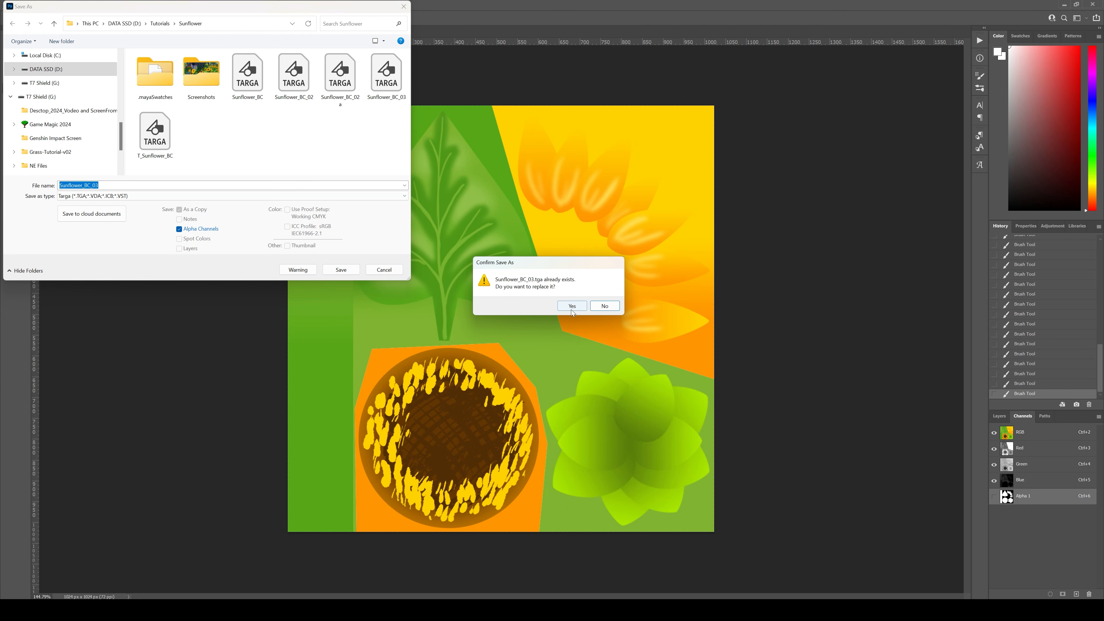
left_click(573, 307)
left_click(322, 101)
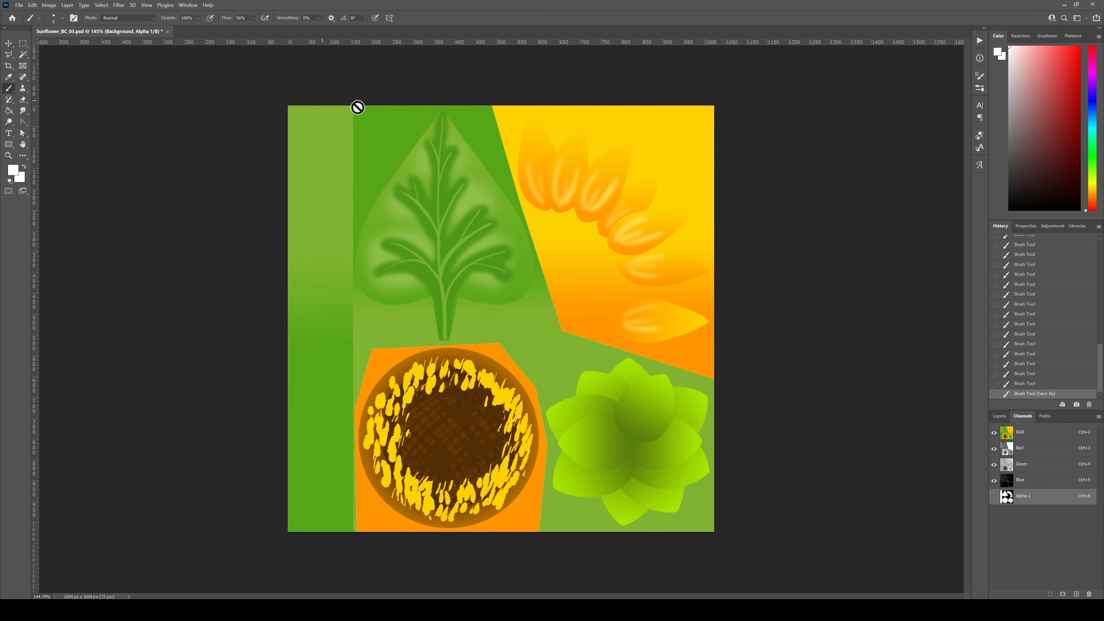
Step: Switch to Maya, start a new scene and import the SK_Mannequin model from the Maya folder on drive D
left_click(1065, 4)
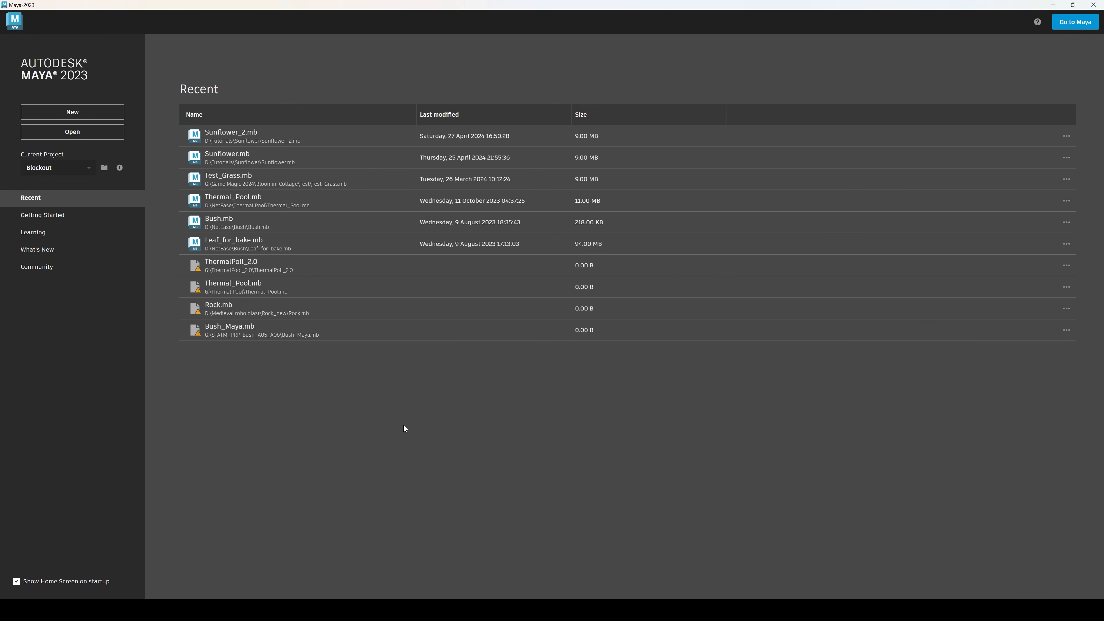
left_click(82, 111)
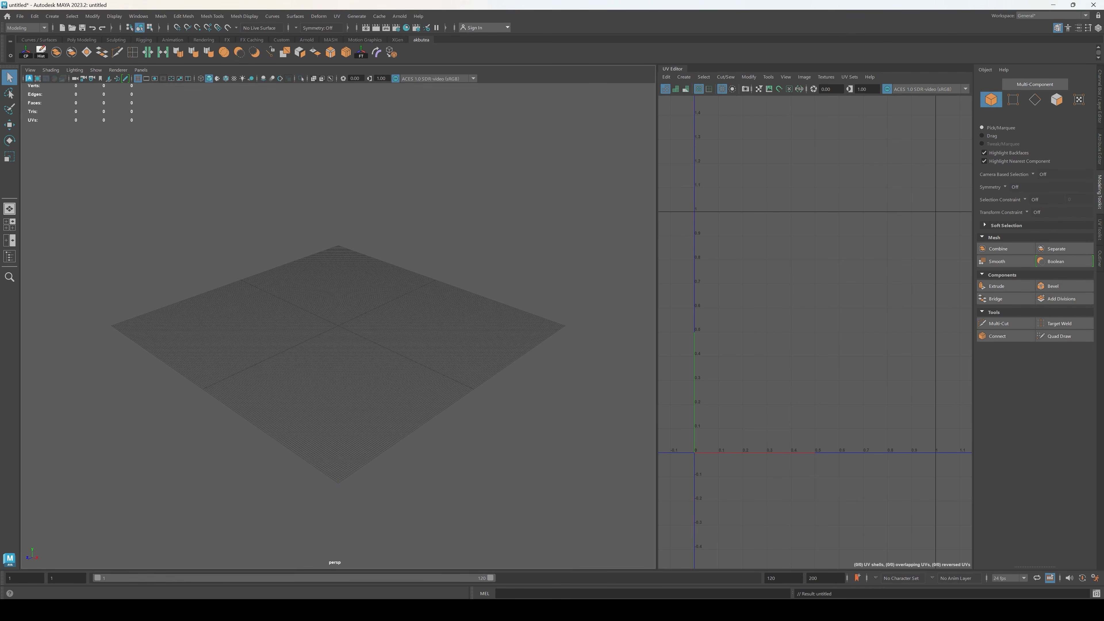
left_click(535, 579)
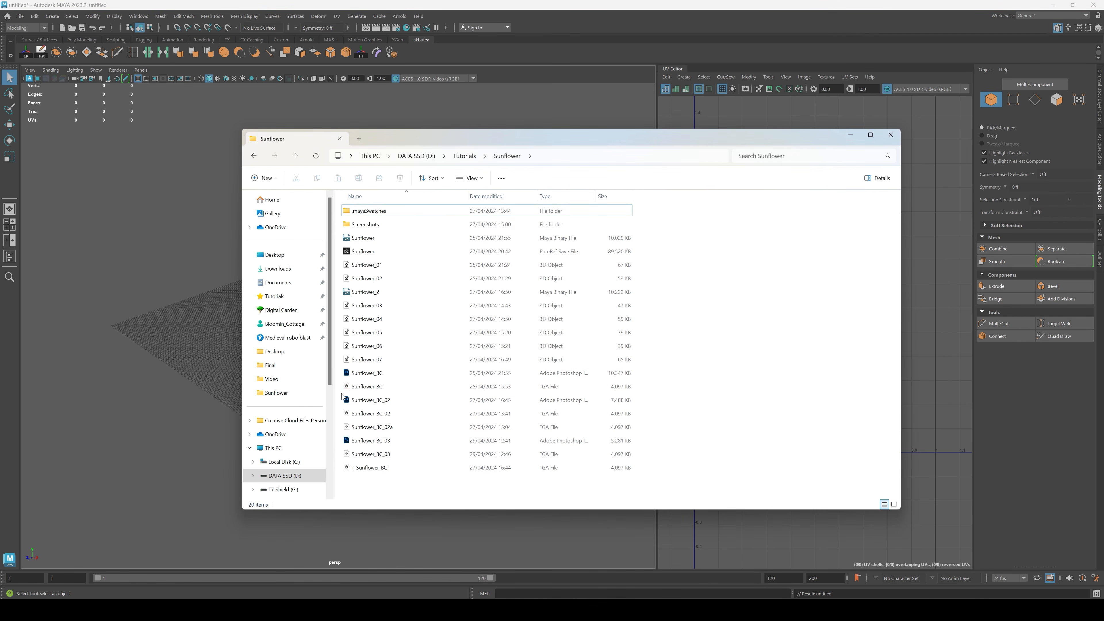
left_click(423, 156)
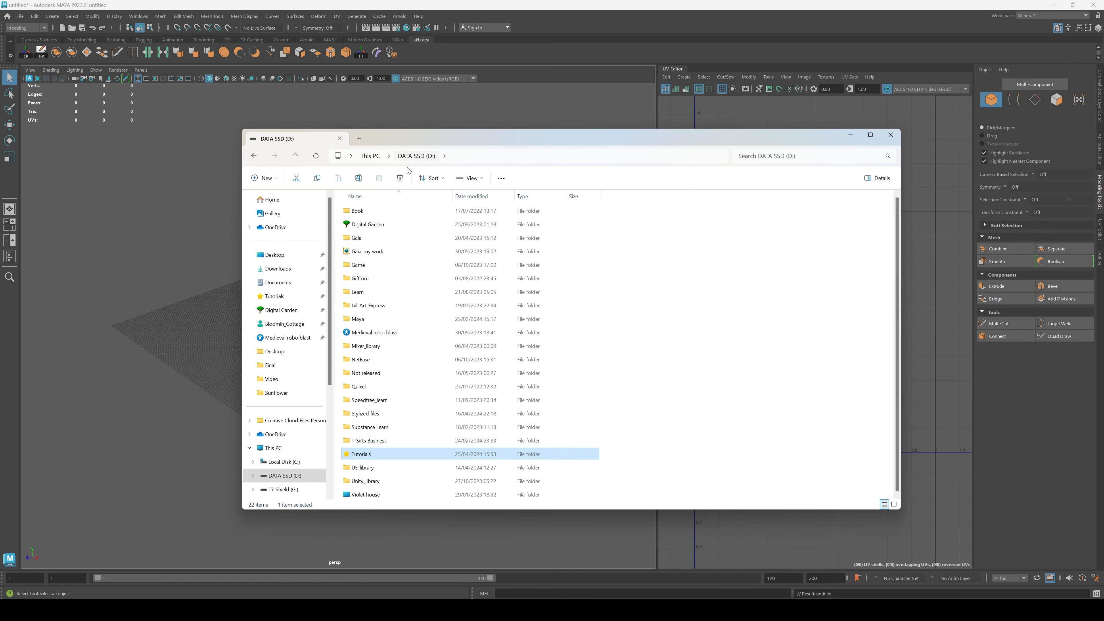
double_click(383, 318)
left_click_drag(412, 220, 198, 288)
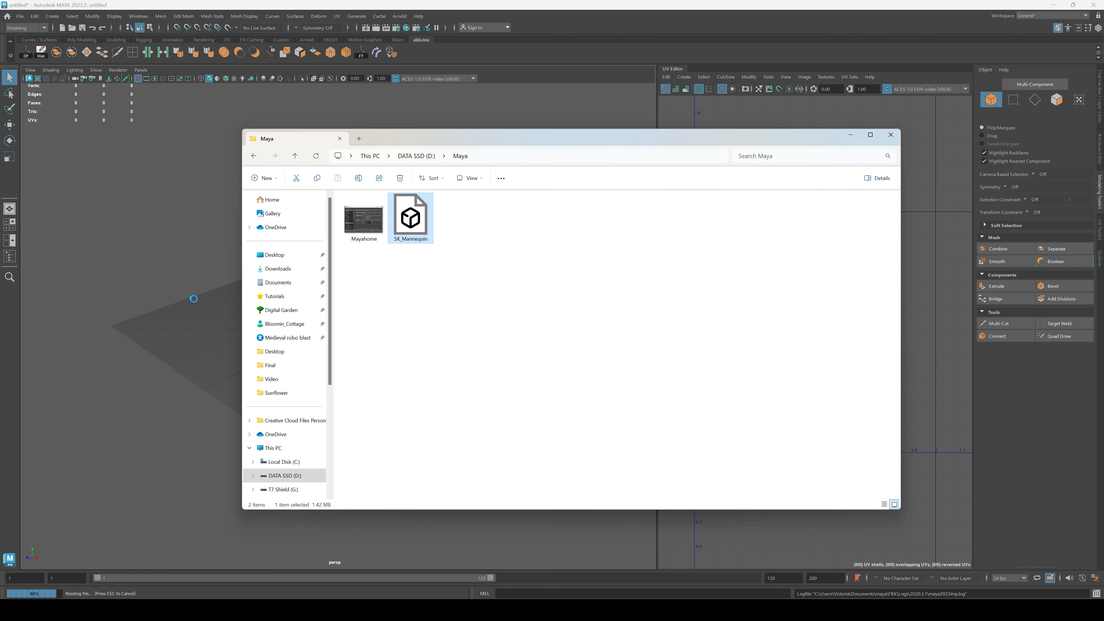
left_click(851, 135)
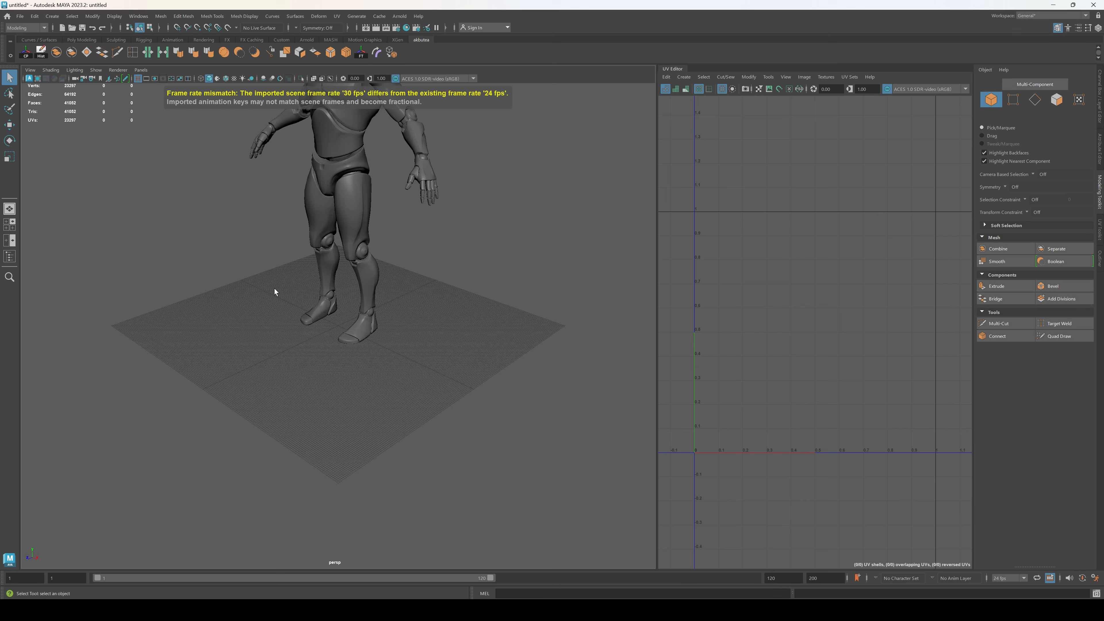
Step: Move the mannequin along the X axis until it stands beside the grid
scroll(278, 291, "down", 6)
left_click_drag(328, 298, 378, 287, "alt")
middle_click_drag(378, 287, 379, 311, "alt")
scroll(379, 321, "up", 2)
left_click_drag(380, 326, 371, 340, "alt")
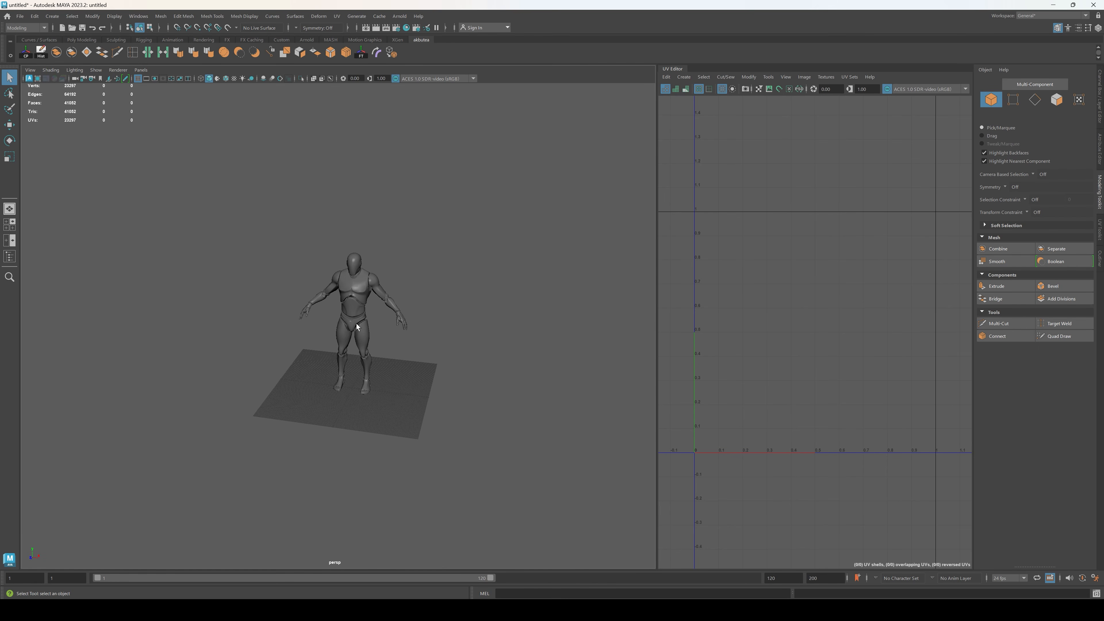
left_click(346, 379)
key("w")
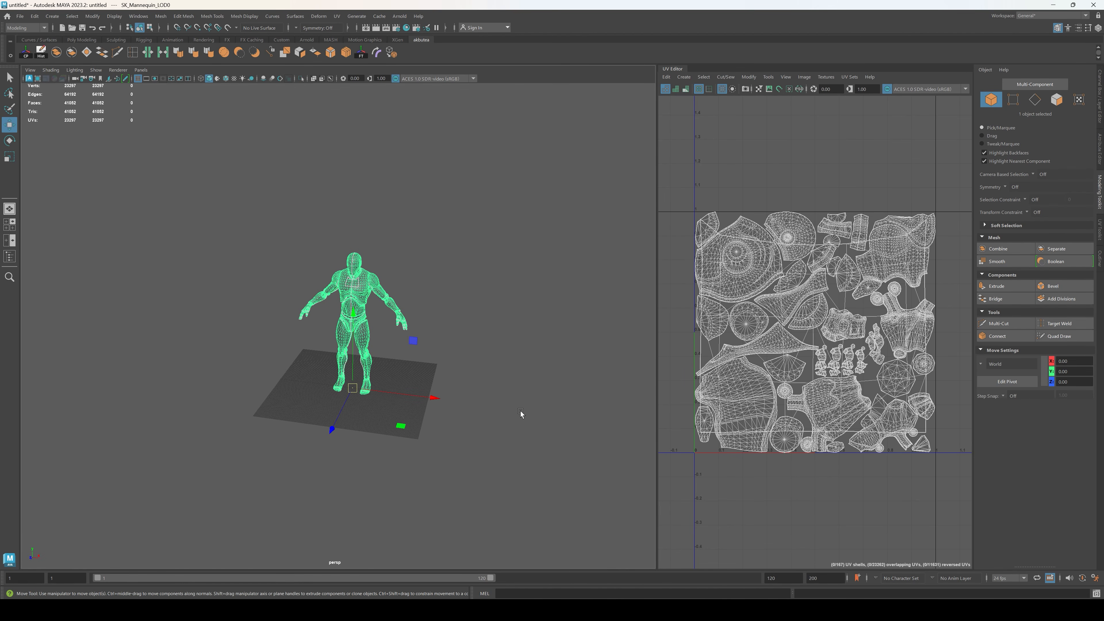
left_click_drag(433, 397, 260, 369)
left_click(355, 378)
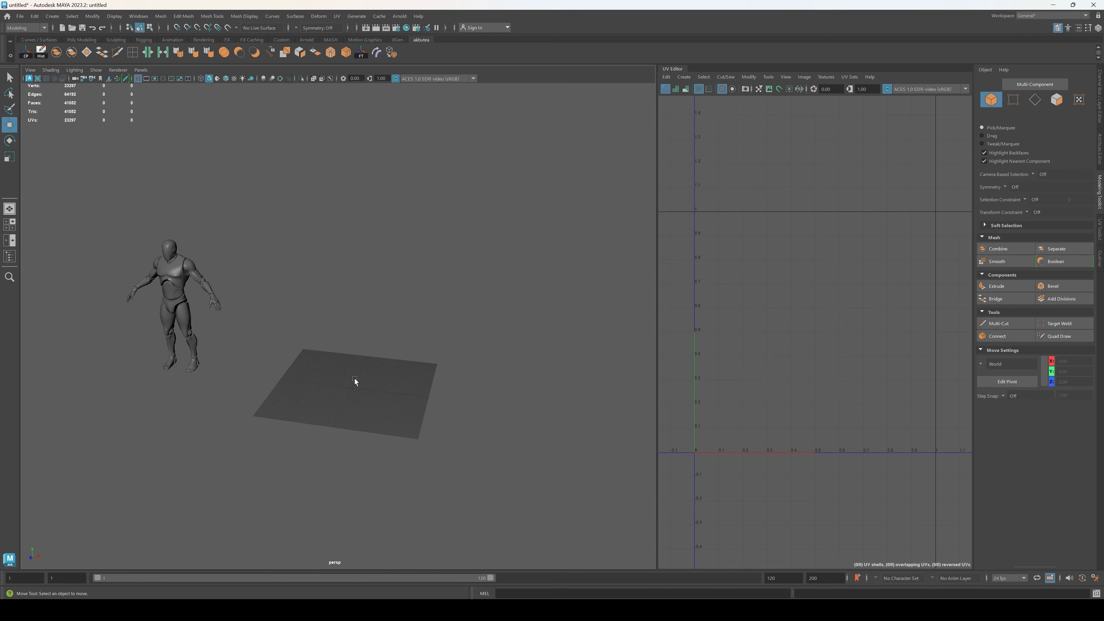
Step: Create a large polygon plane over the grid and raise it about 34 units
scroll(354, 378, "up", 2)
left_click_drag(354, 378, 341, 368, "alt")
middle_click_drag(341, 368, 365, 357, "alt")
left_click_drag(365, 357, 392, 353, "alt")
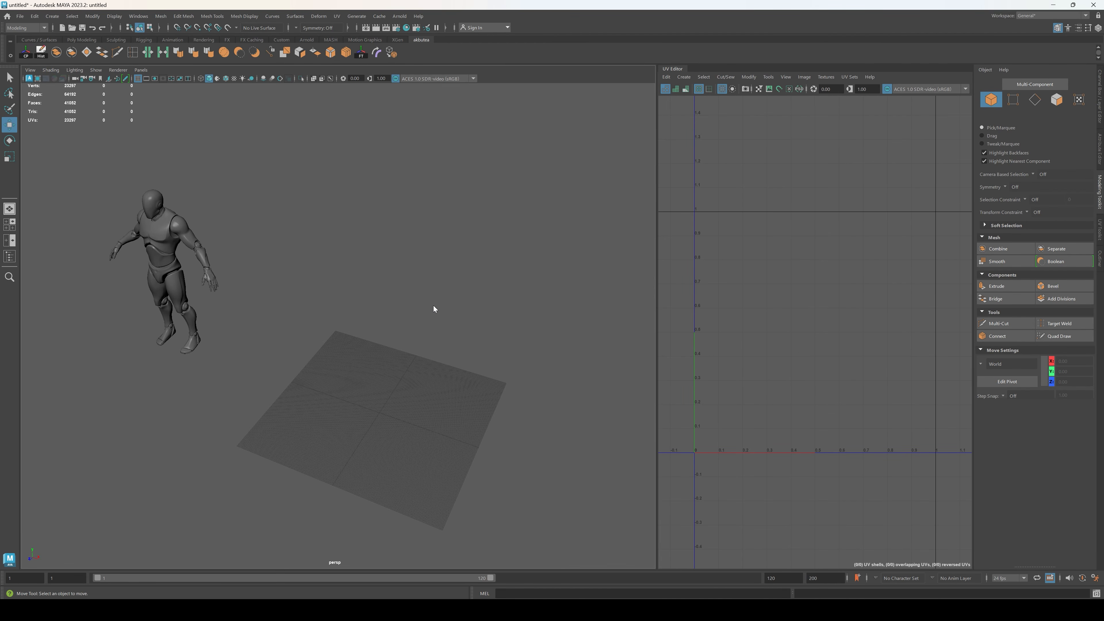
right_click_drag(416, 302, 376, 289, "shift")
left_click_drag(393, 353, 402, 309, "alt")
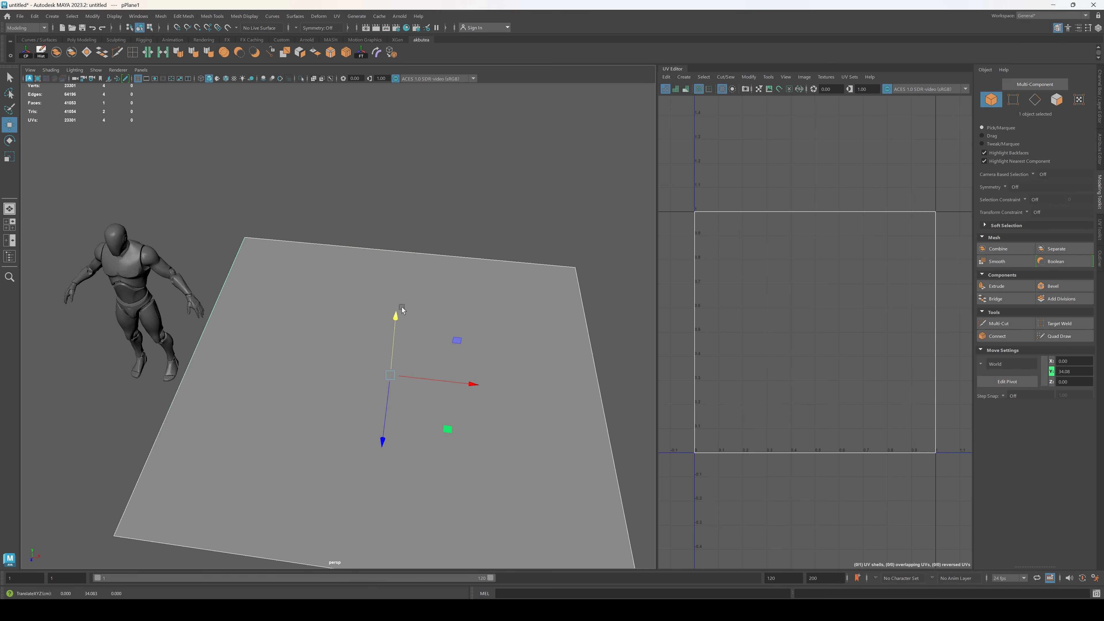
Step: Assign a new Lambert material to the plane and name it Sunflower
right_click_drag(618, 213, 673, 458)
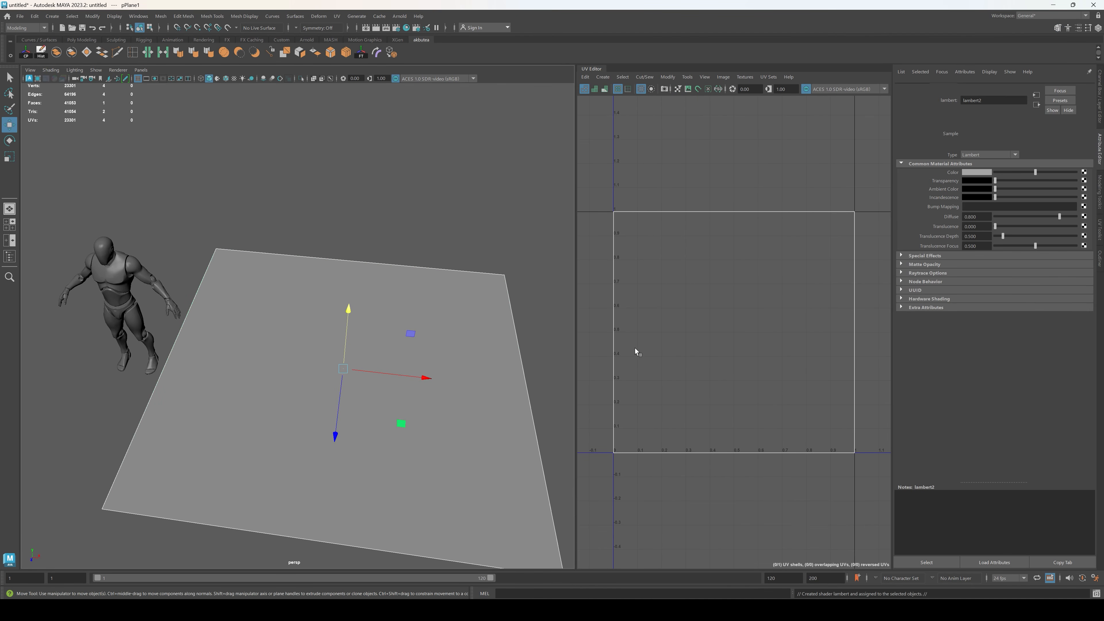
left_click(1015, 87)
left_click_drag(990, 107, 942, 102)
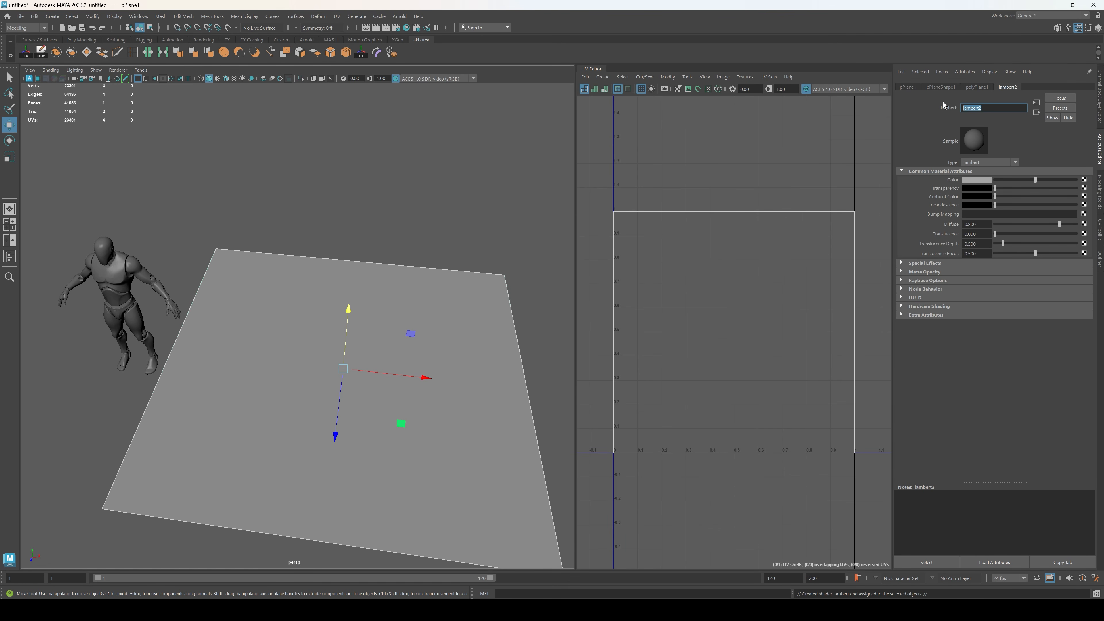
type("Sunflower")
key("Return")
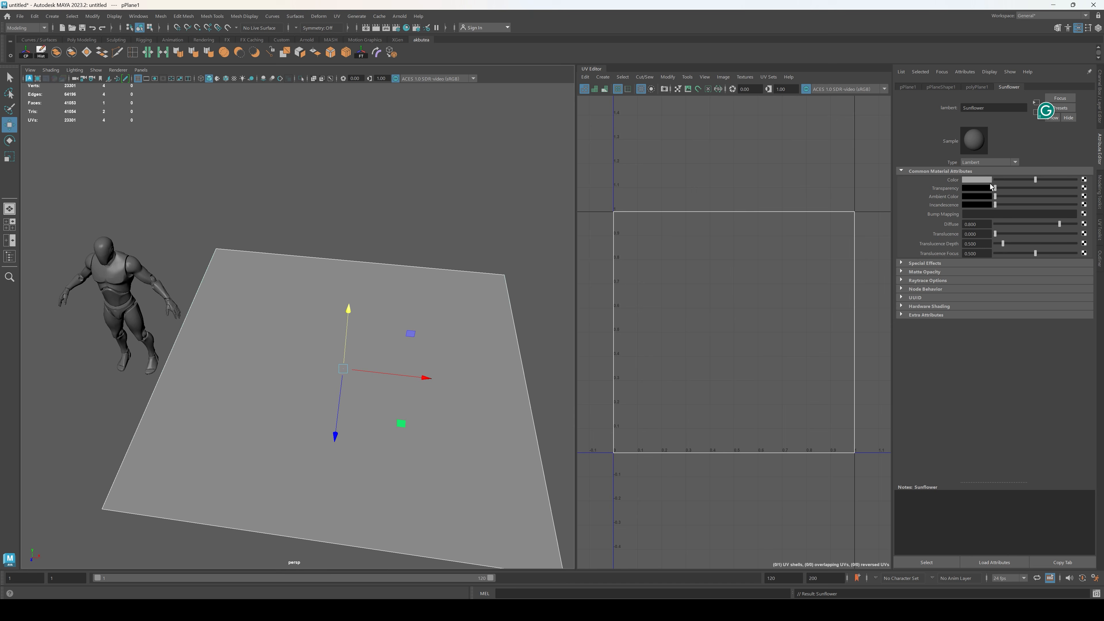
Step: Map the Sunflower material's color to a File texture using Sunflower_BC_03.tga and turn on textured display in the viewport
left_click(1083, 180)
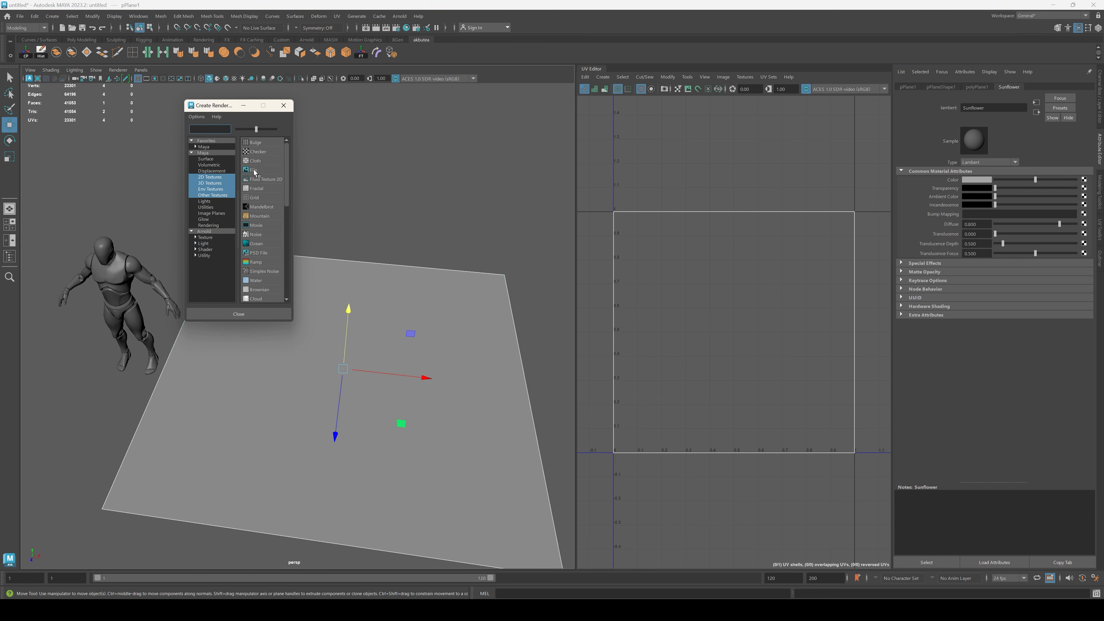
left_click(254, 170)
left_click(1086, 200)
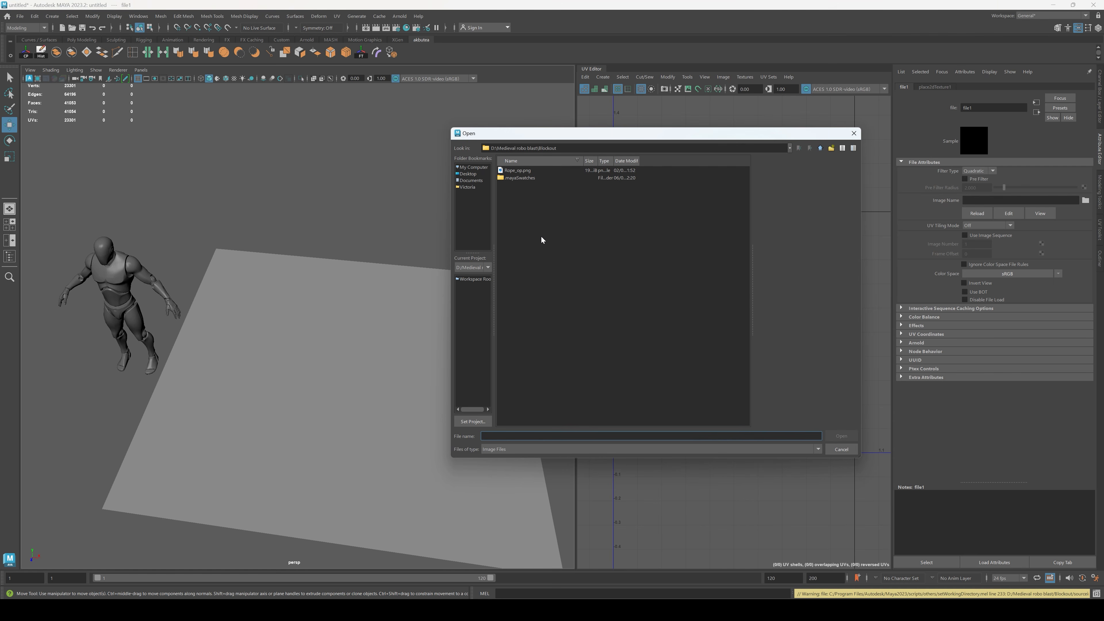
left_click(469, 168)
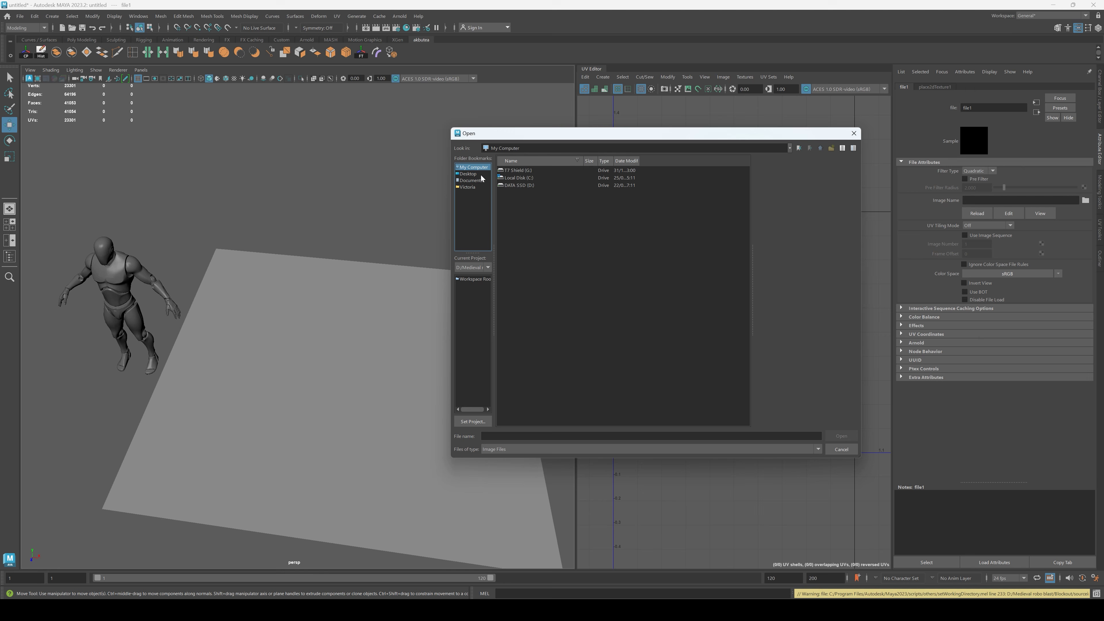
double_click(519, 185)
double_click(515, 195)
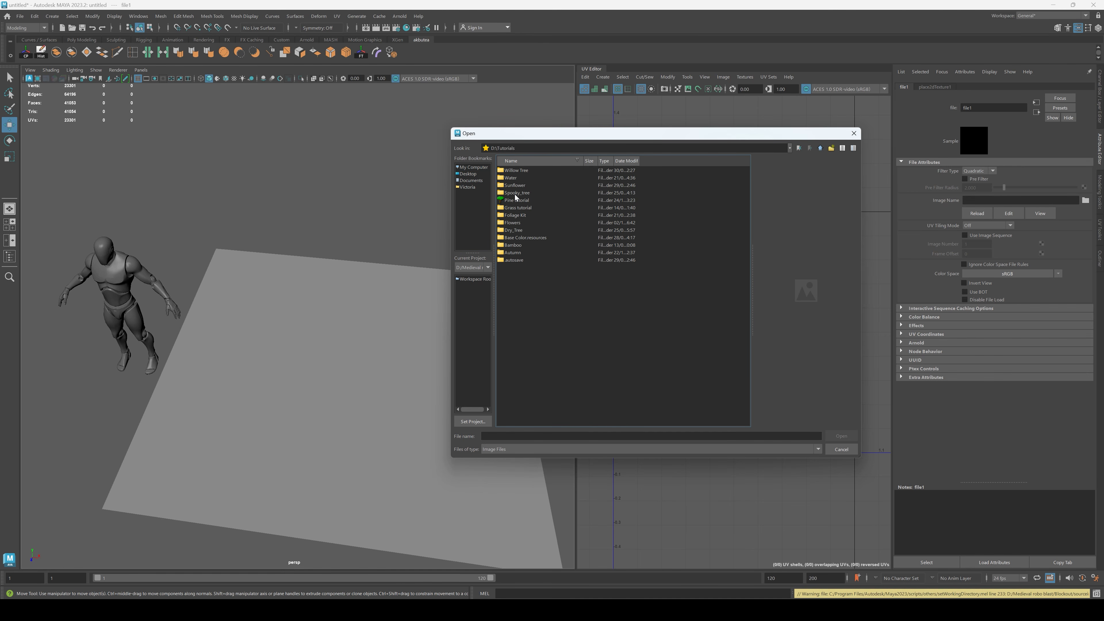
double_click(516, 185)
left_click(538, 178)
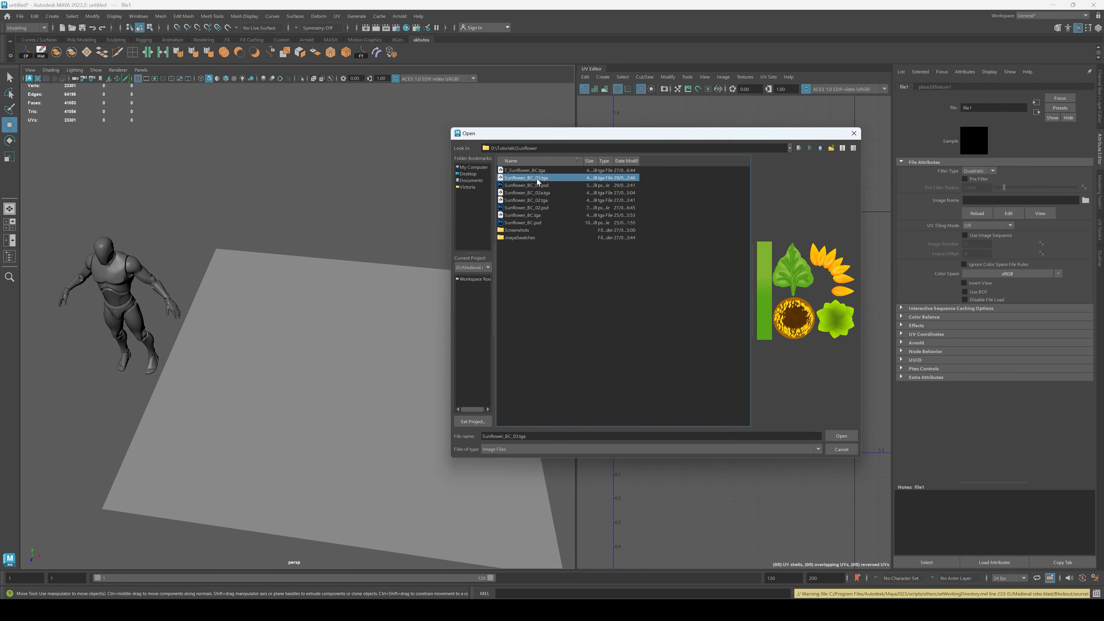
left_click(841, 435)
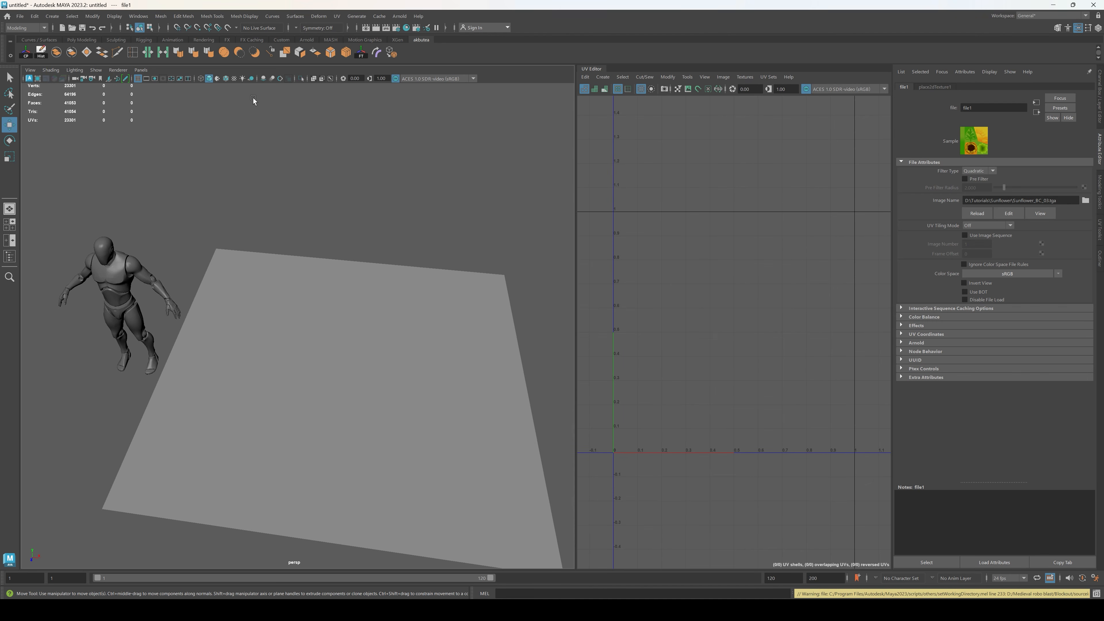
left_click(234, 79)
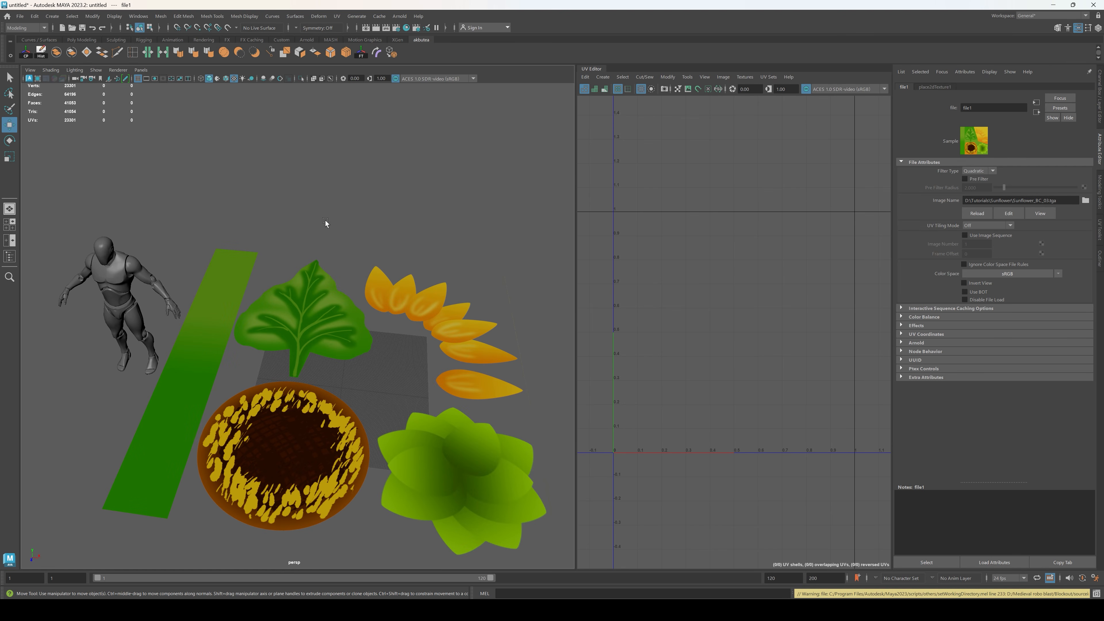
Step: Scale the textured plane down uniformly to roughly the size of the grid
scroll(337, 283, "down", 2)
left_click_drag(339, 287, 355, 332, "alt")
left_click(331, 311)
key("r")
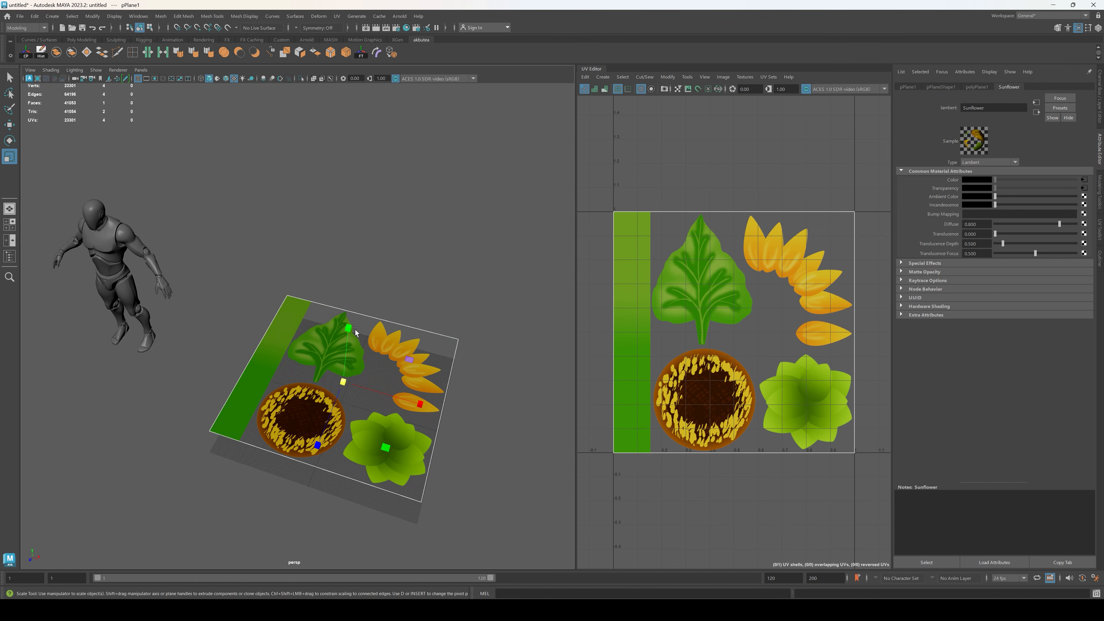
left_click_drag(345, 385, 386, 408, "alt")
left_click(383, 339)
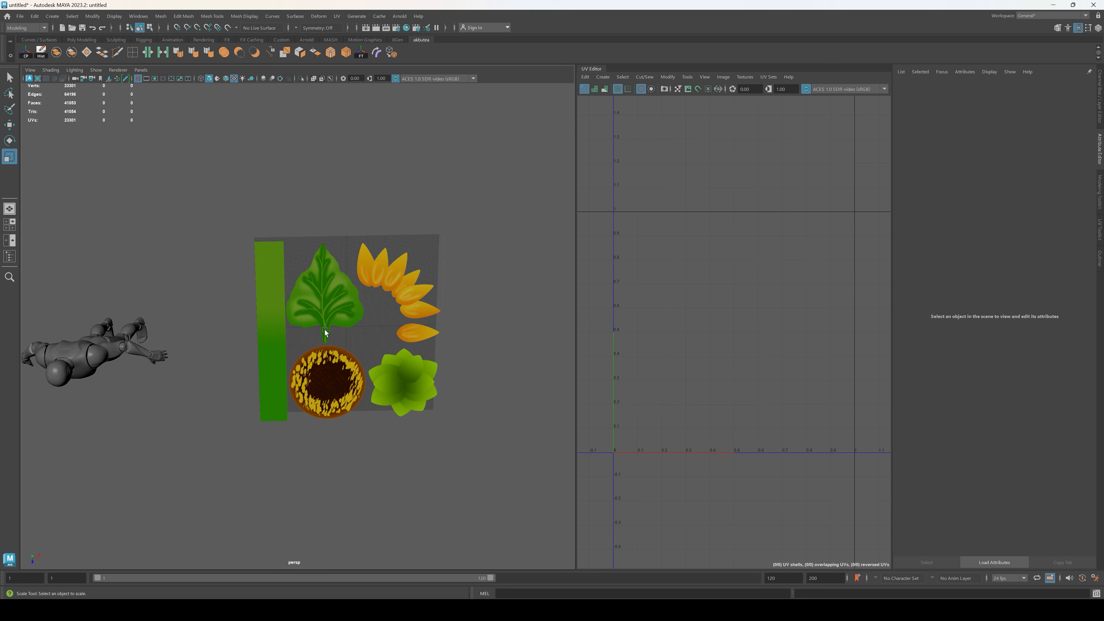
Step: Shrink the textured plane to about half the grid's width and move it just past the grid's right edge
scroll(344, 361, "up", 5)
scroll(353, 372, "down", 3)
left_click_drag(352, 373, 276, 376, "alt")
left_click(355, 372)
scroll(396, 402, "down", 3)
left_click_drag(396, 403, 569, 368, "alt")
key("w")
left_click_drag(428, 345, 425, 380, "alt")
middle_click_drag(443, 372, 253, 352, "alt")
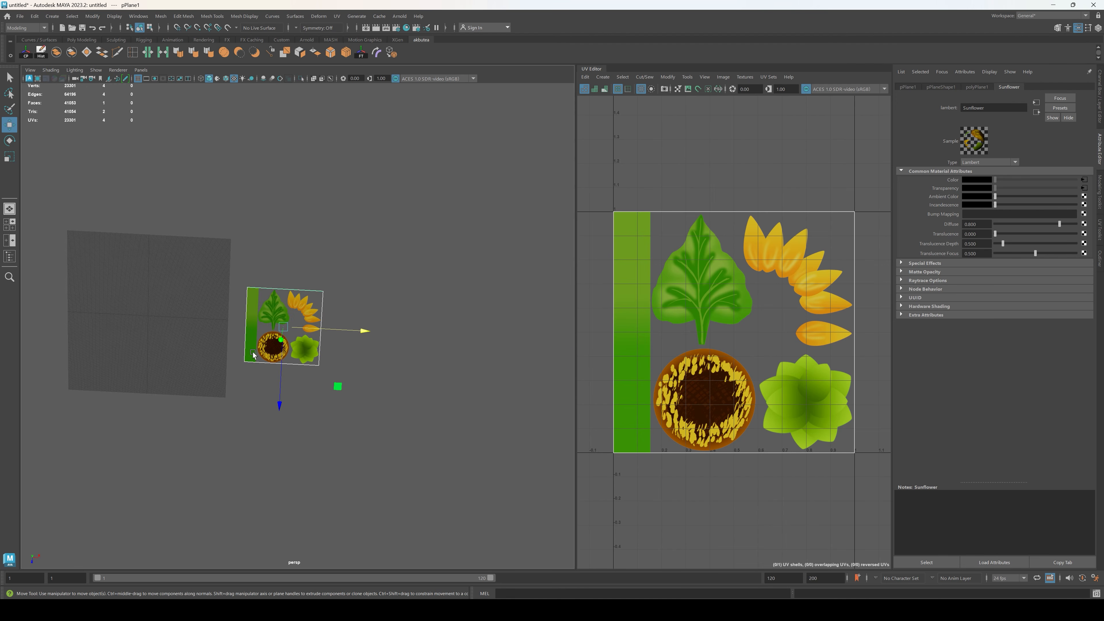
Step: Fine-tune the size and position of the textured plane next to the grid
scroll(253, 353, "up", 6)
left_click_drag(254, 350, 246, 326, "alt")
middle_click_drag(243, 374, 327, 320, "alt")
mouse_move(266, 389)
left_mouse_down("alt")
mouse_move(275, 362)
mouse_move(275, 376)
left_mouse_up("alt")
scroll(352, 340, "up", 2)
left_click_drag(353, 340, 345, 357, "alt")
key("r")
mouse_move(343, 308)
left_mouse_down()
mouse_move(301, 324)
mouse_move(325, 337)
mouse_move(325, 295)
left_mouse_up()
key("w")
scroll(301, 325, "up", 3)
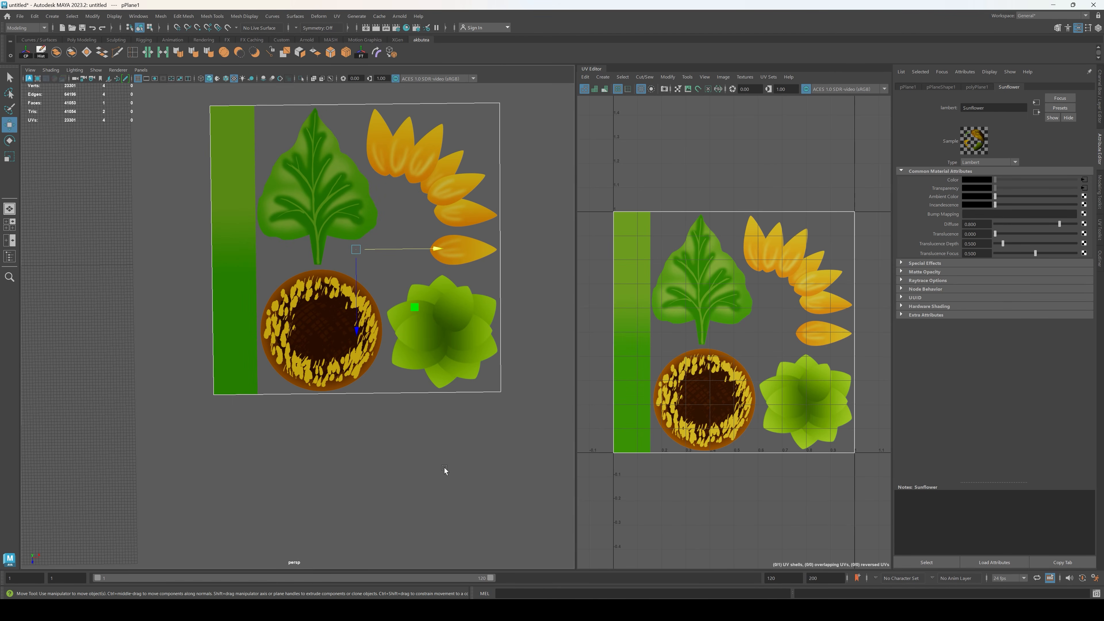
left_click(445, 471)
Step: Show the Channel Box and create a polygon cylinder near the grid's right edge, scaled to about 21.9
scroll(382, 413, "up", 3)
left_click_drag(362, 407, 354, 385, "alt")
scroll(403, 392, "down", 7)
middle_click_drag(200, 404, 304, 328, "alt")
key("q")
key("ctrl+a")
scroll(305, 329, "up", 5)
left_click_drag(305, 329, 307, 384, "alt")
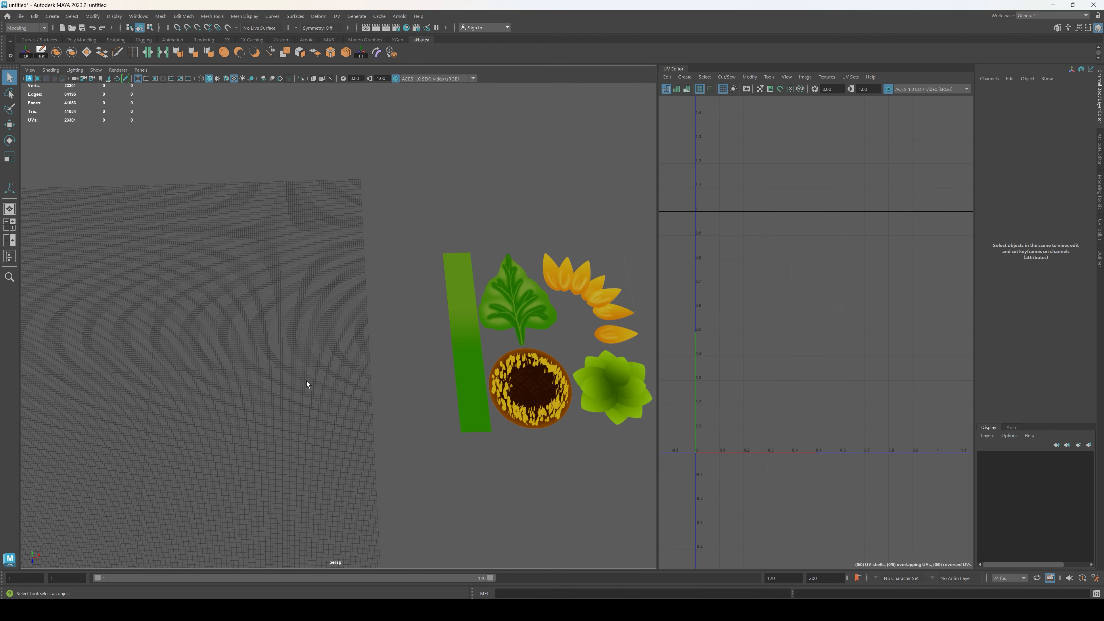
right_click_drag(273, 345, 222, 347, "shift")
key("r")
left_click_drag(154, 372, 383, 366)
key("w")
Step: Set the cylinder's axis subdivisions to 8
left_click(1000, 184)
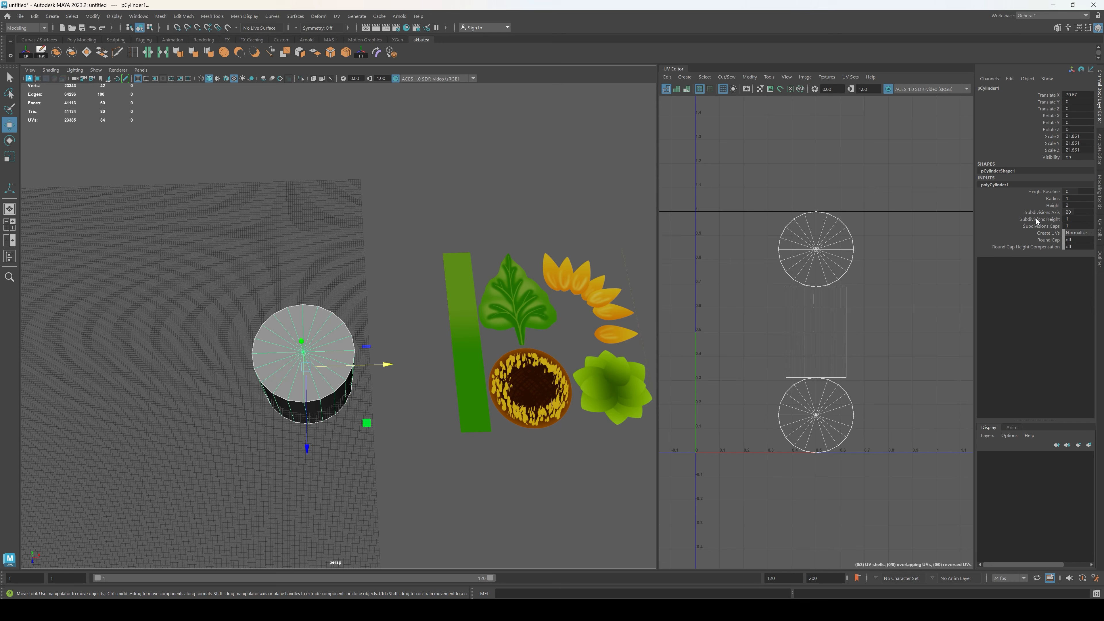
left_click(1070, 213)
type("8")
key("Return")
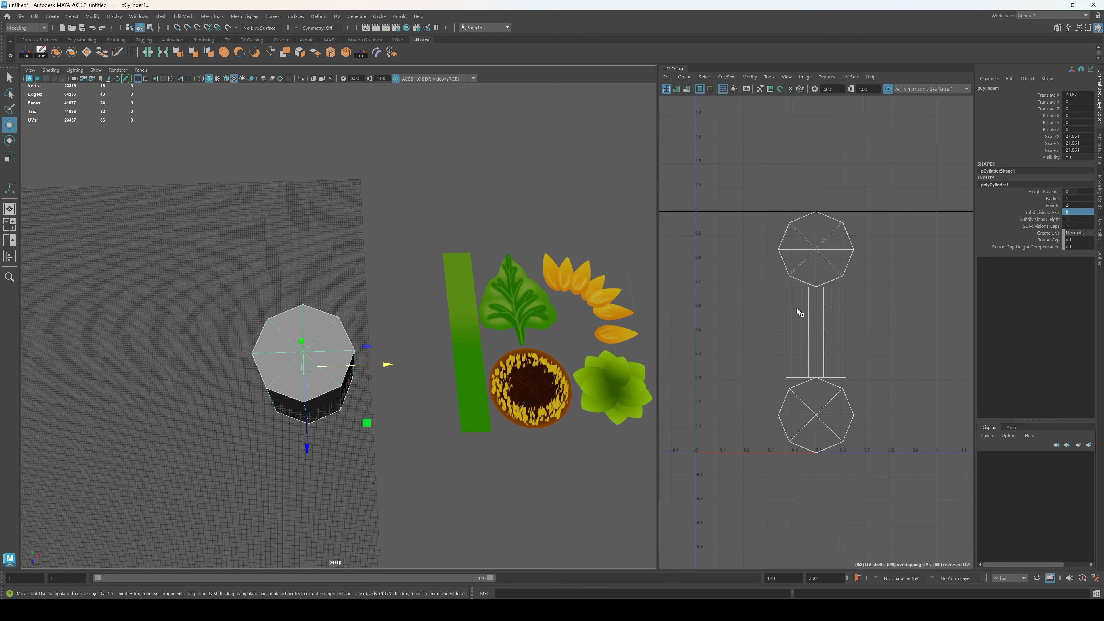
Step: Delete the cylinder's side and lower cap faces, keeping only the octagonal top cap
left_click_drag(307, 370, 281, 298, "alt")
key("F11")
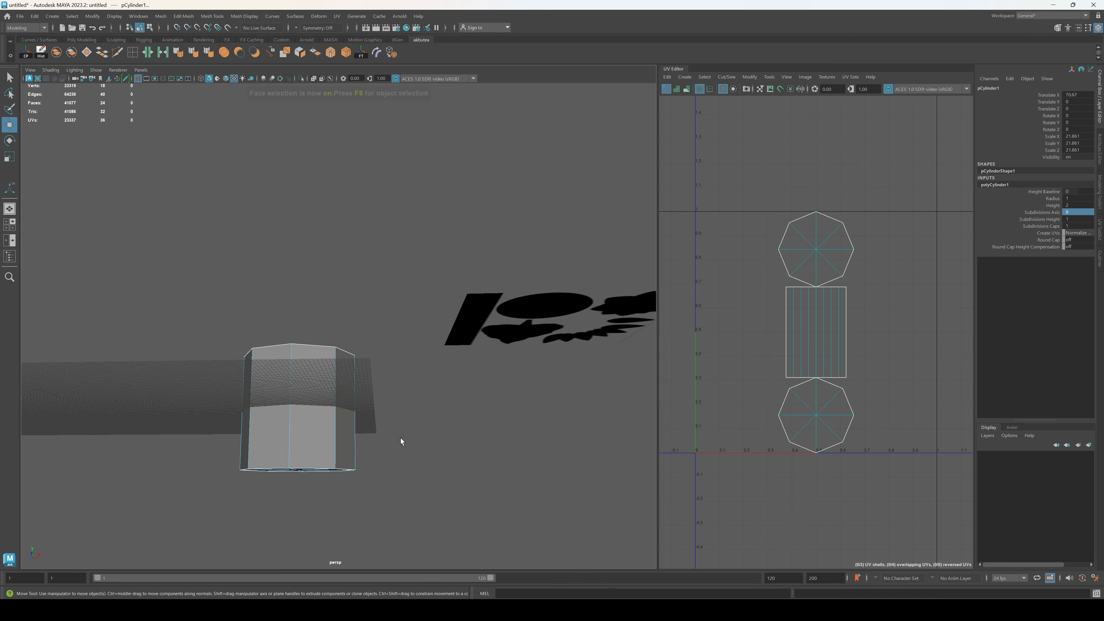
left_click_drag(469, 538, 166, 428)
key("Delete")
left_click_drag(409, 345, 428, 390, "alt")
Step: Extrude the cap's border edge loop outward with an offset of 6.9
key("F10")
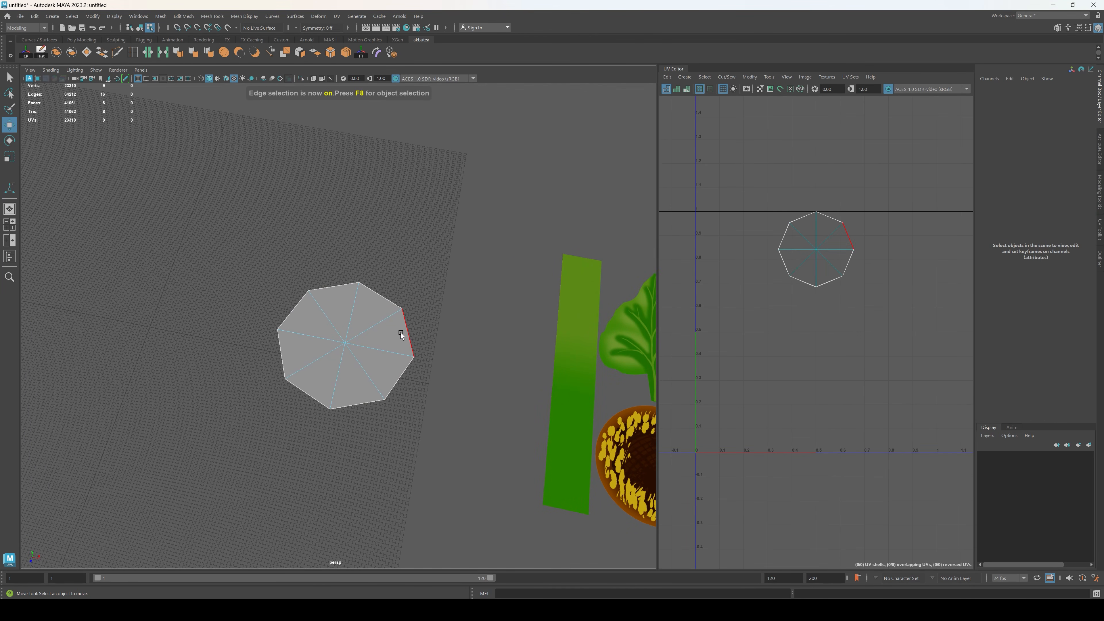
double_click(407, 336)
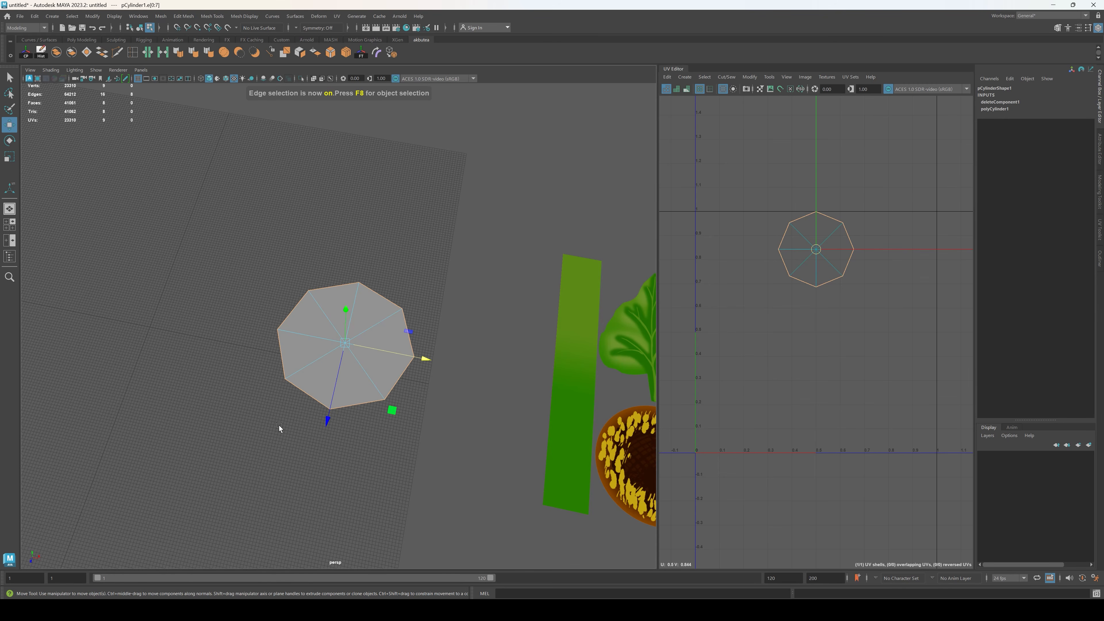
key("ctrl+e")
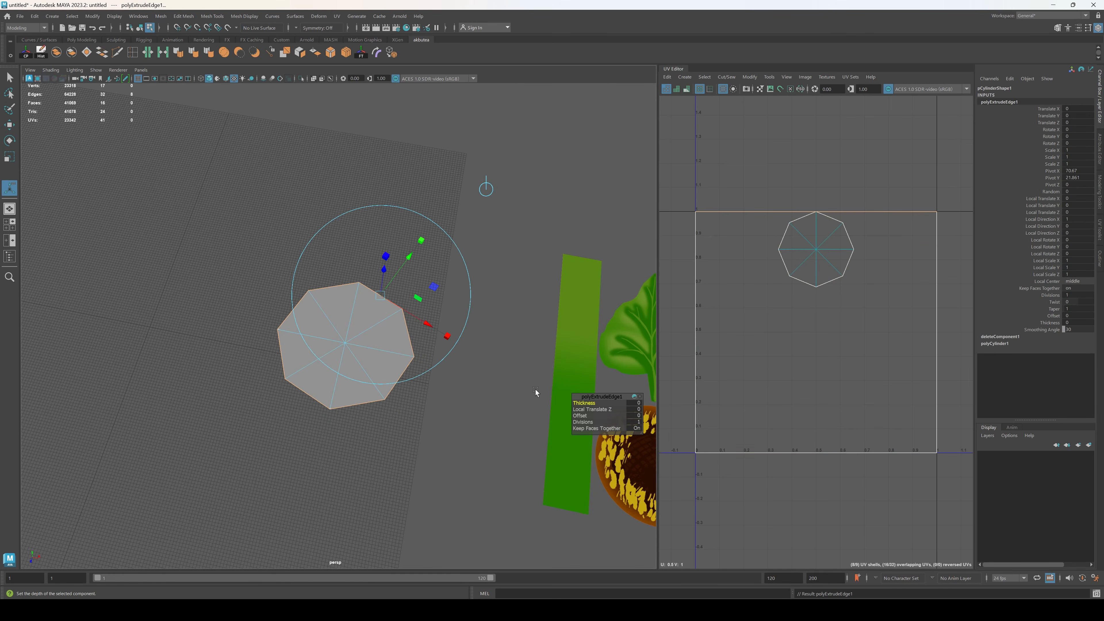
left_click_drag(582, 416, 604, 412)
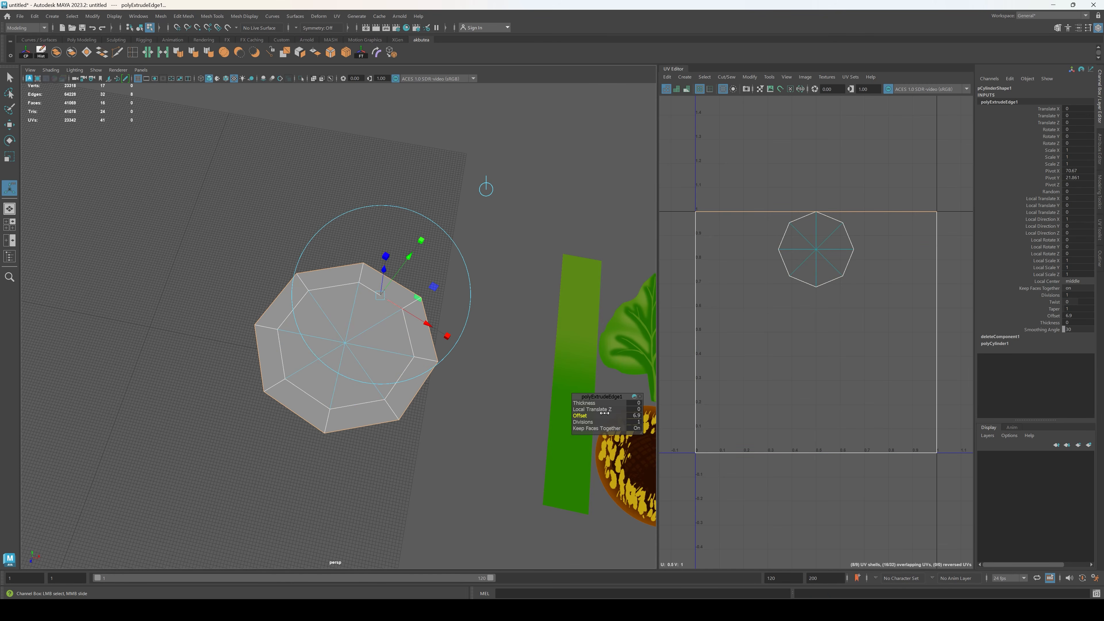
left_click_drag(408, 477, 440, 426, "alt")
left_click(440, 428)
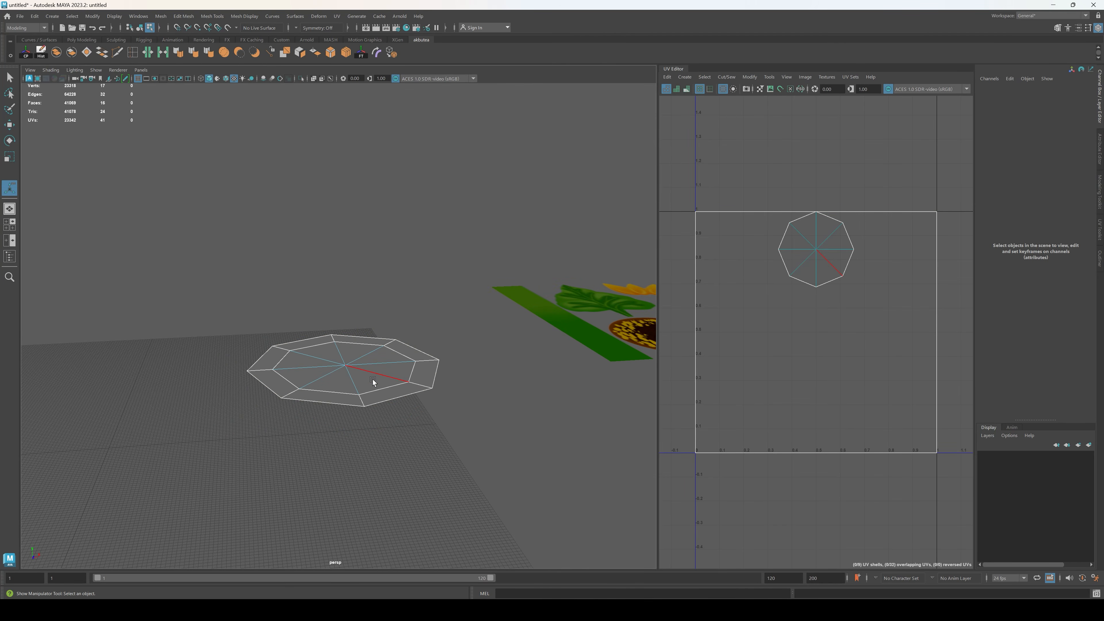
Step: Select the octagon's inner triangular faces and raise them slightly above the surrounding rim
key("F11")
left_click(370, 384)
left_click_drag(449, 324, 446, 369, "alt")
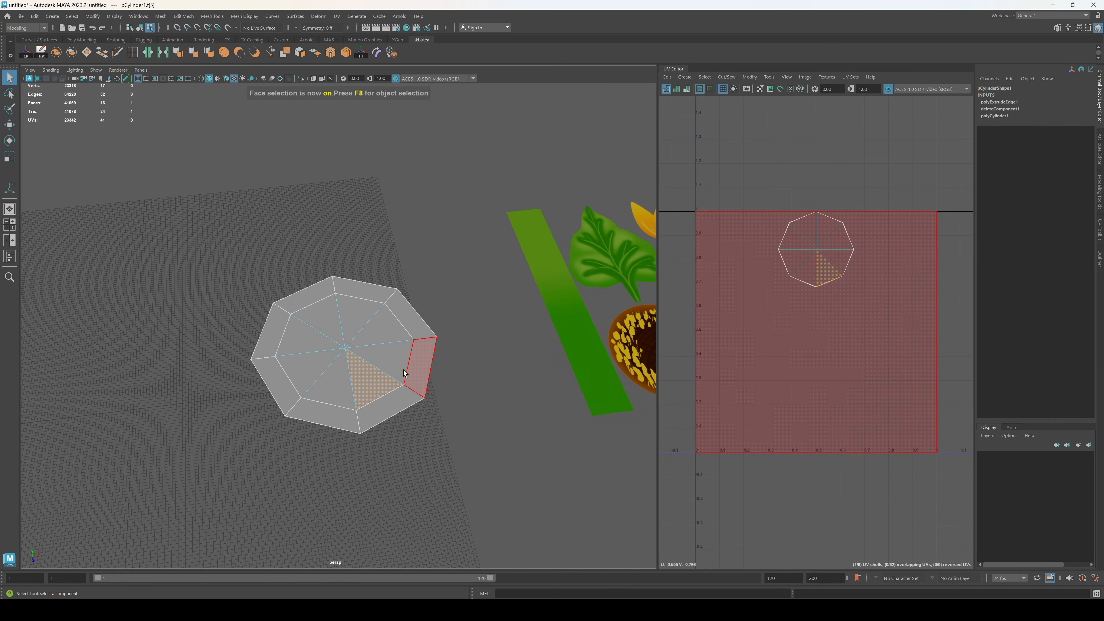
mouse_move(388, 342)
left_mouse_down()
mouse_move(348, 306)
mouse_move(312, 333)
mouse_move(325, 369)
mouse_move(361, 383)
left_mouse_up()
left_click_drag(506, 344, 407, 336, "alt")
key("w")
left_click_drag(347, 286, 349, 276)
left_click_drag(423, 256, 404, 394, "alt")
Step: Scale the disc's edge loop to make the sloped rim narrower
key("F10")
left_click(393, 418)
key("r")
left_click_drag(418, 399, 444, 419, "alt")
key("w")
left_click(479, 350)
left_click_drag(478, 350, 332, 349, "alt")
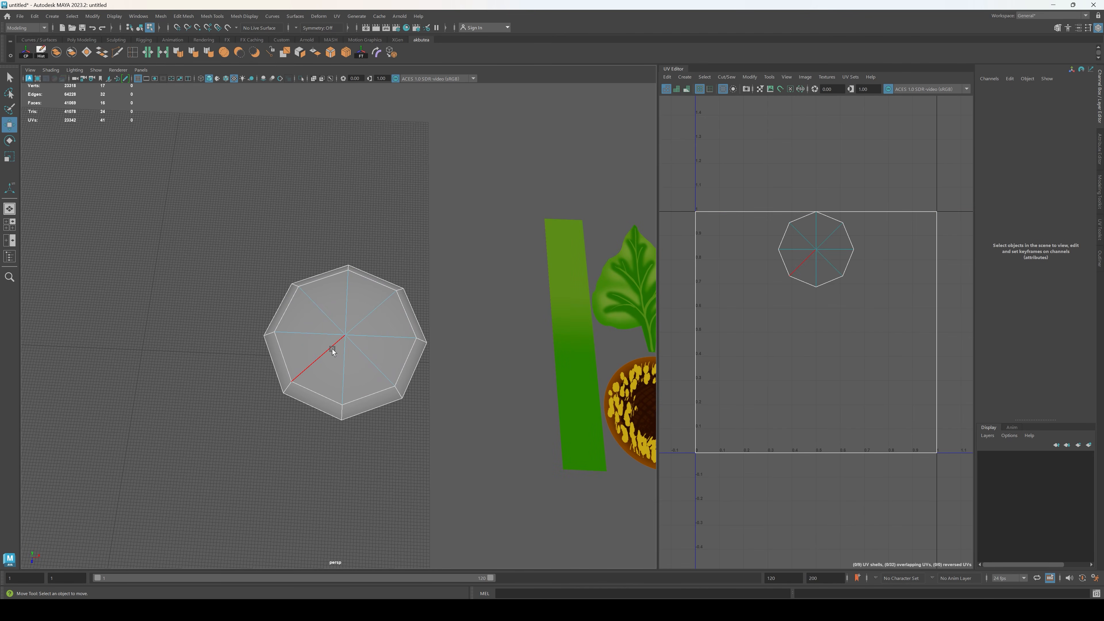
Step: Delete the edges radiating from the centre of the disc's inner octagon
left_click(343, 391)
left_click(371, 359, "shift")
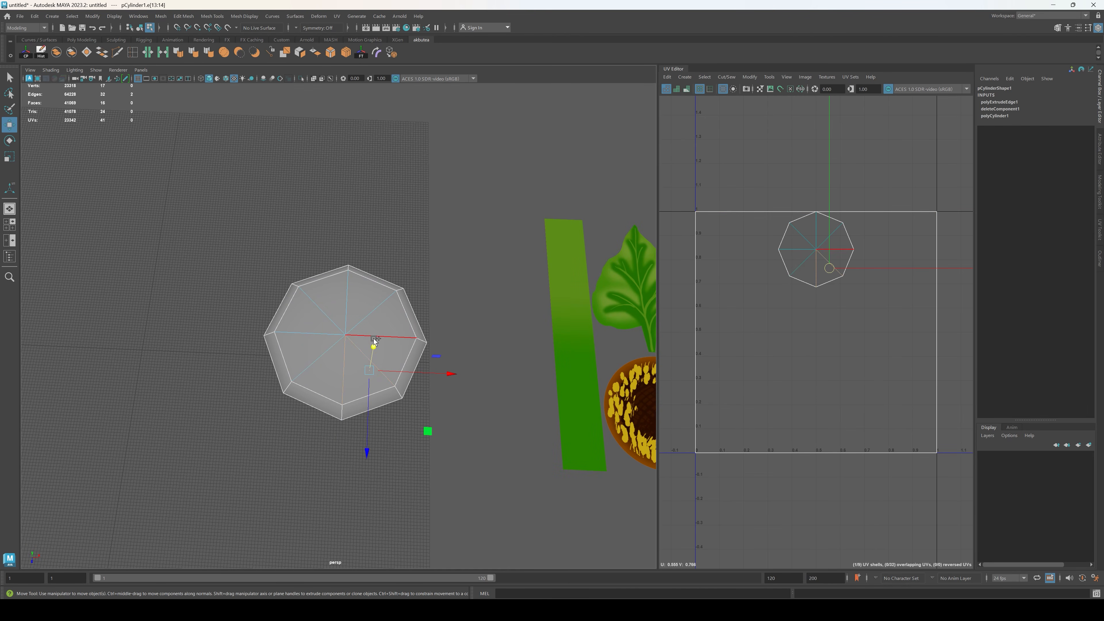
left_click(374, 337, "shift")
left_click(376, 309, "shift")
left_click(348, 299, "shift")
left_click(320, 310, "shift")
left_click(315, 339, "shift")
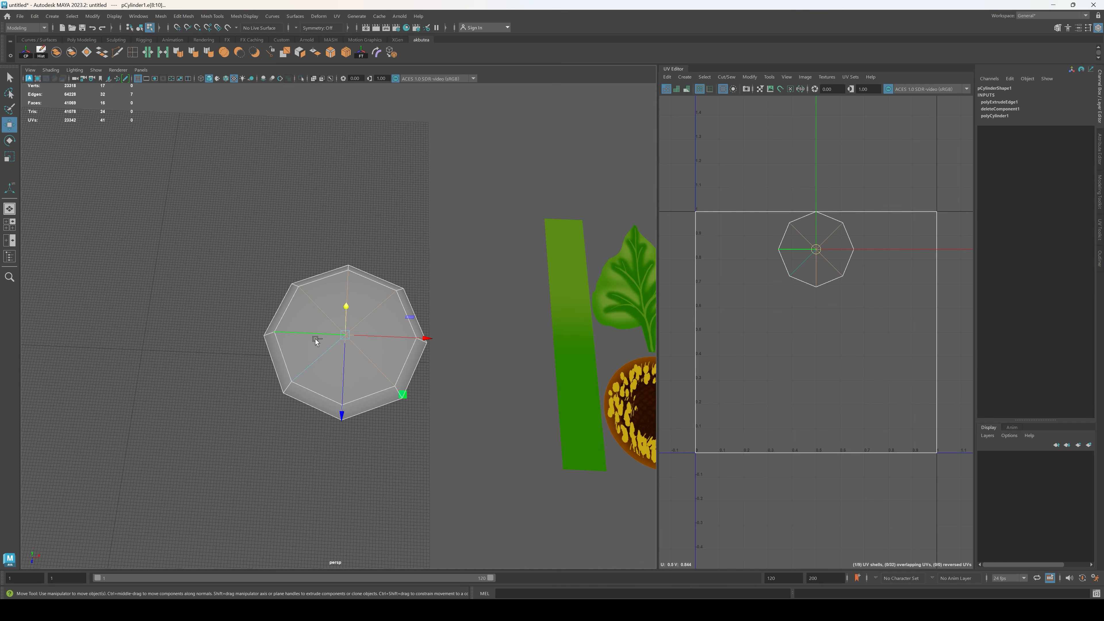
key("Delete")
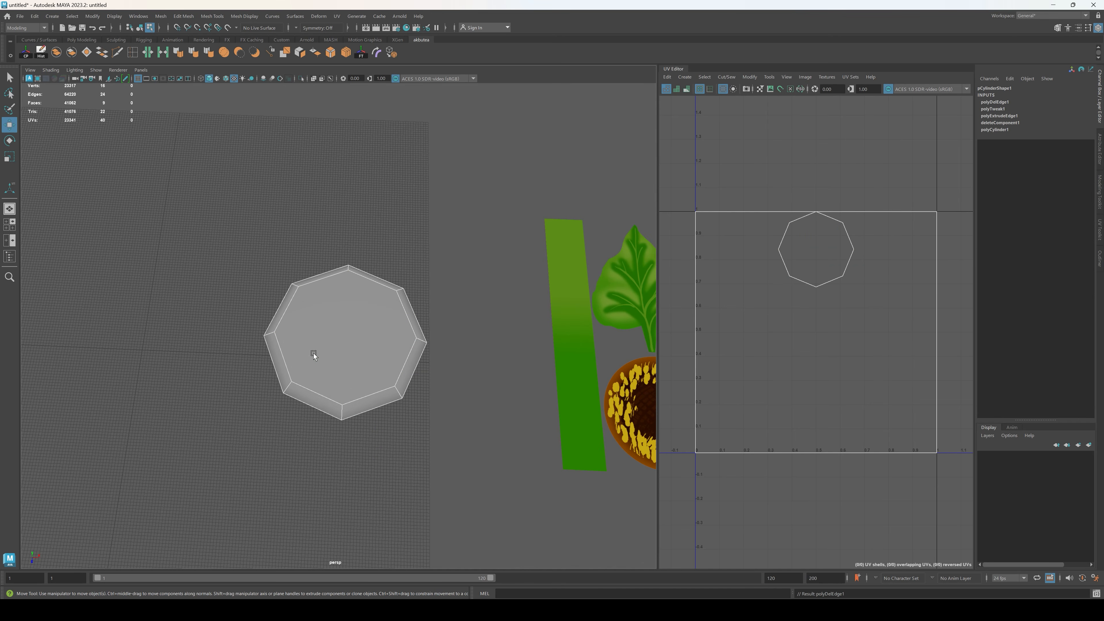
Step: Connect the inner octagon's opposite vertices with three parallel edges running across the disc
key("F9")
left_click(348, 270)
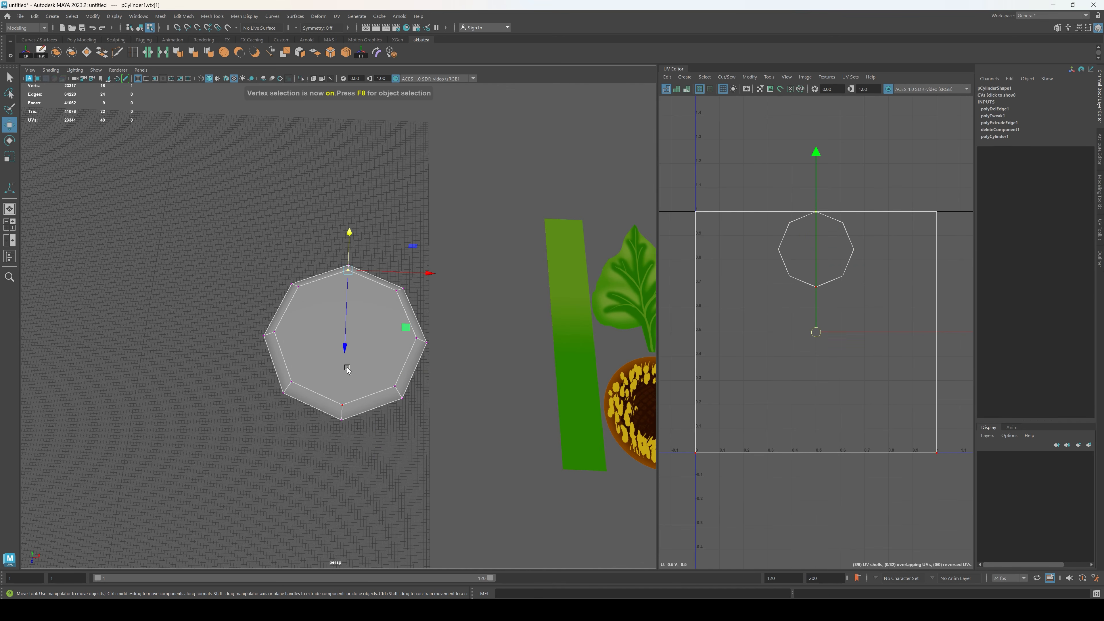
left_click(342, 404, "shift")
left_click(349, 54)
left_click(299, 286)
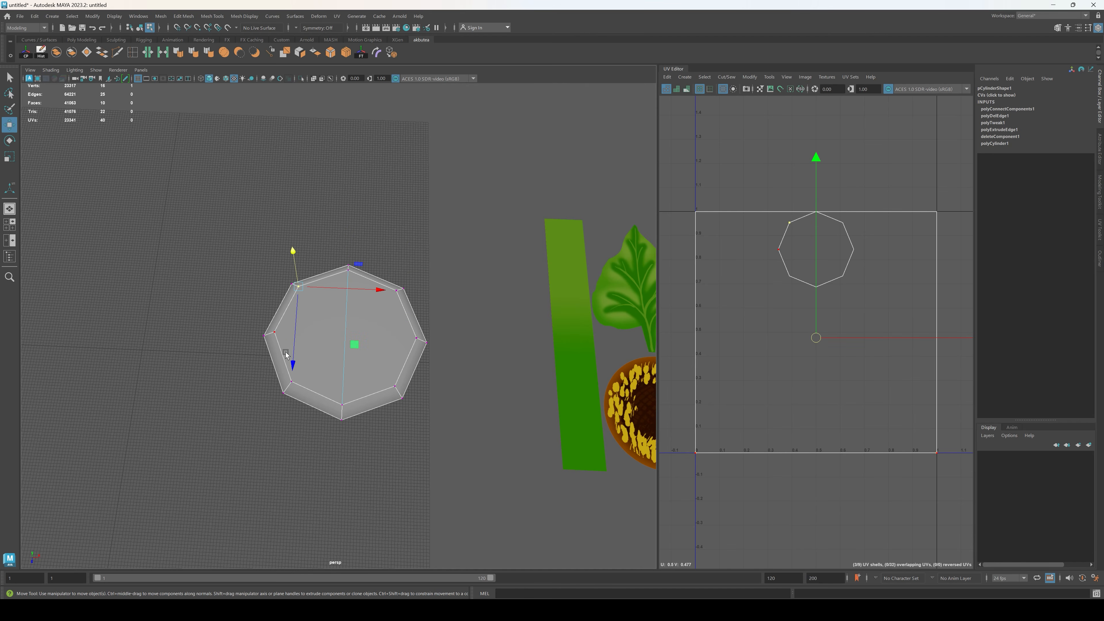
left_click(290, 381, "shift")
left_click(350, 55)
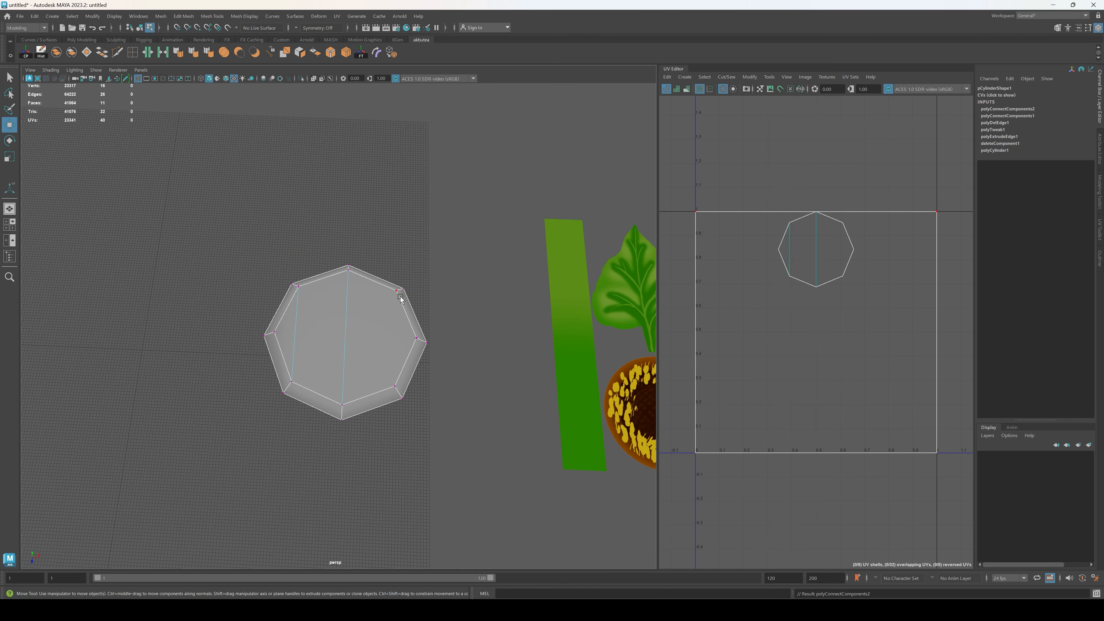
left_click(396, 290)
left_click(394, 385, "shift")
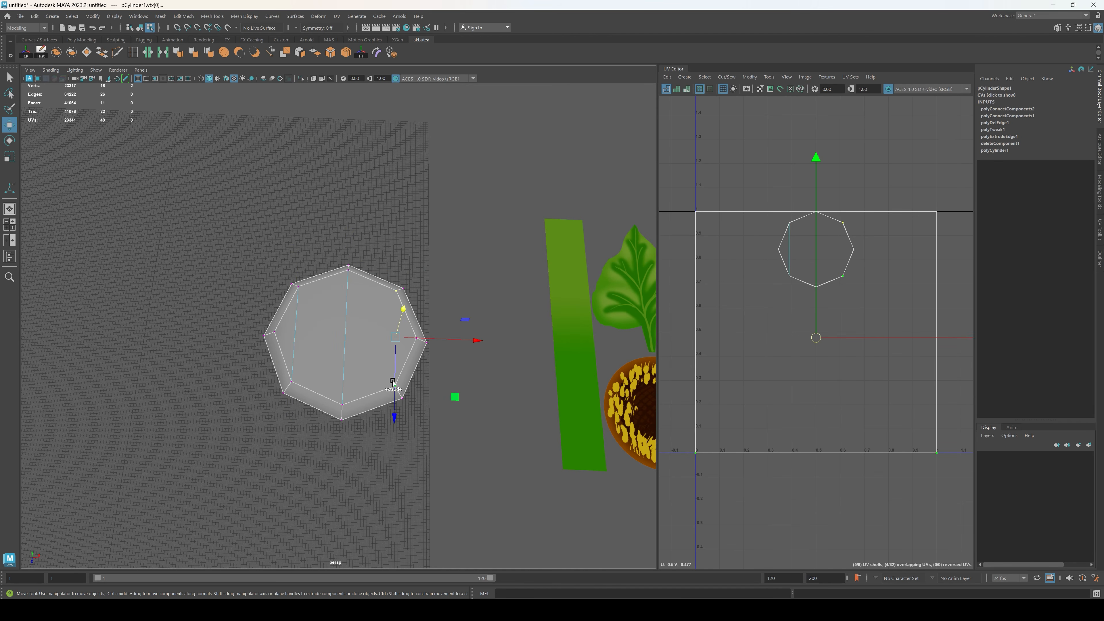
left_click(349, 55)
Step: Soften the disc's edges and assign the sunflower texture material to it
key("F8")
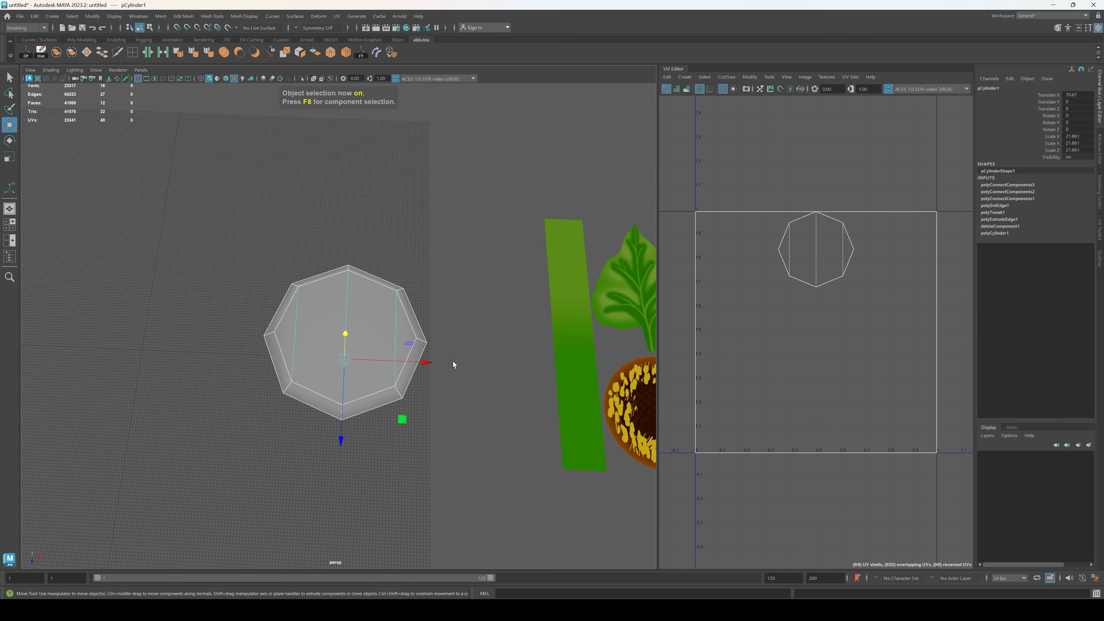
left_click_drag(451, 365, 450, 345, "alt")
left_click(402, 290)
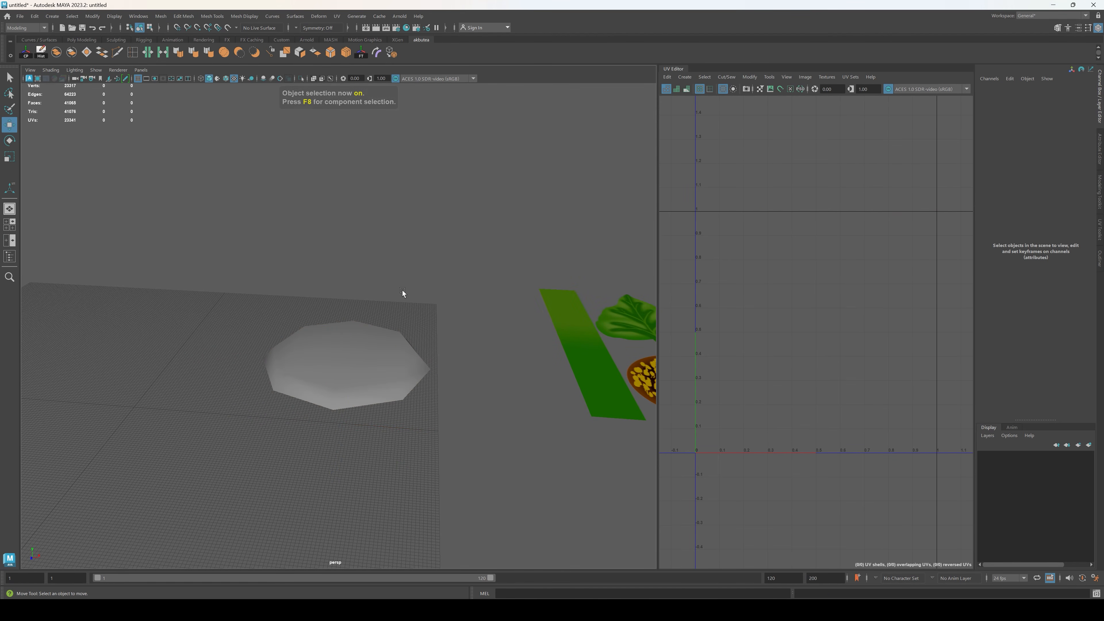
left_click_drag(402, 290, 403, 319, "alt")
left_click(402, 319)
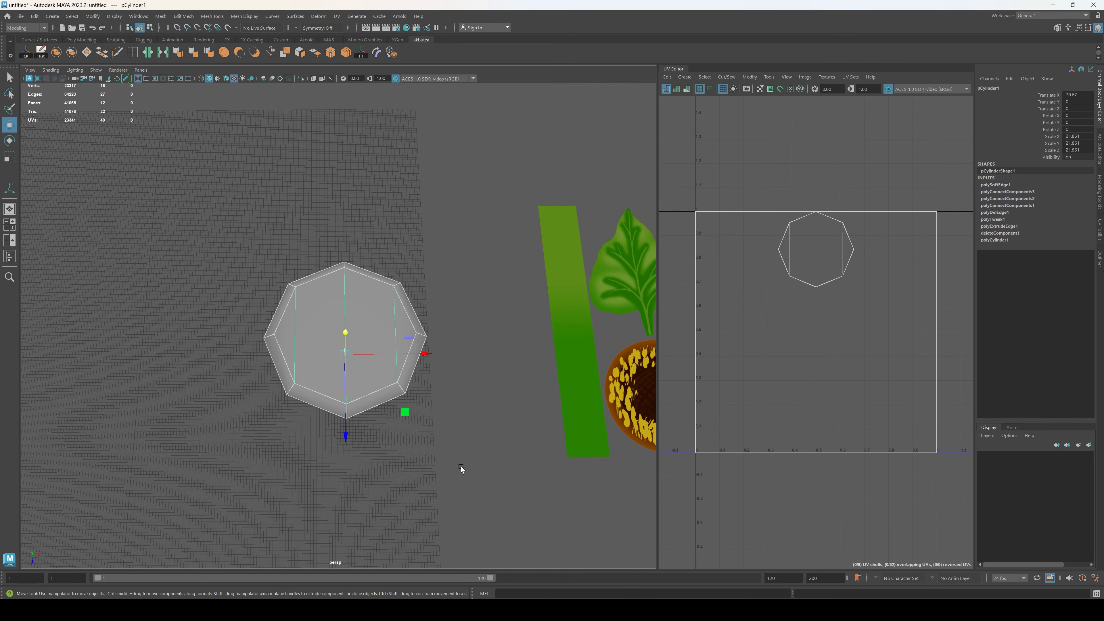
right_click_drag(492, 358, 559, 549)
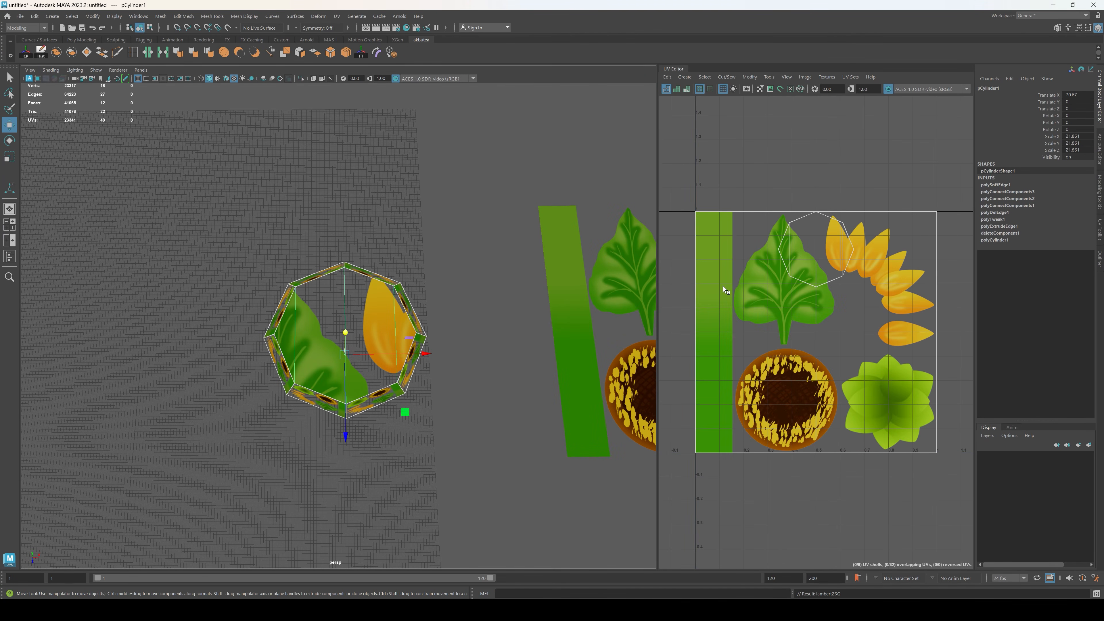
Step: Delete all existing UVs of the disc and return to object selection
right_click_drag(786, 158, 751, 145)
left_click_drag(678, 163, 960, 471)
key("Delete")
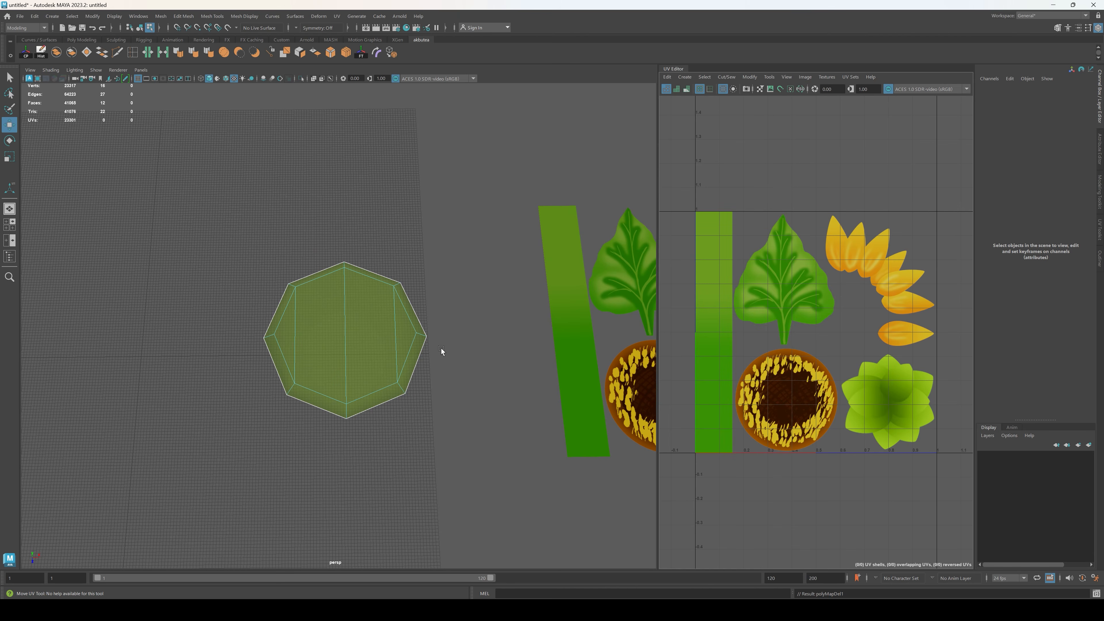
key("F8")
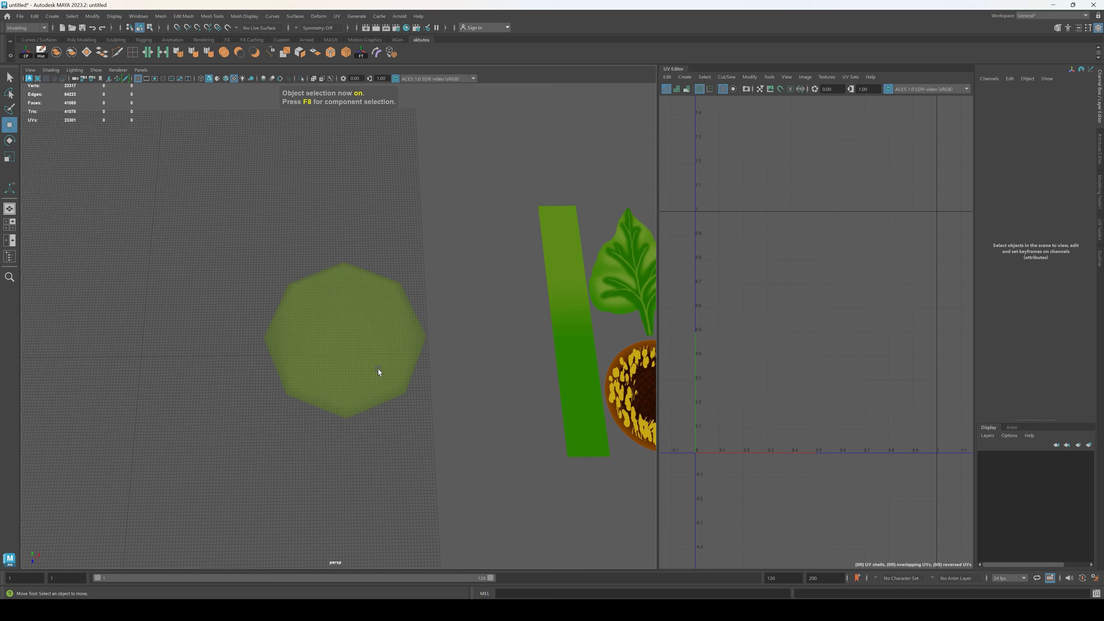
Step: Project new UVs onto the disc with Best Plane, using a central face as the projection plane
left_click(361, 348)
left_click(337, 16)
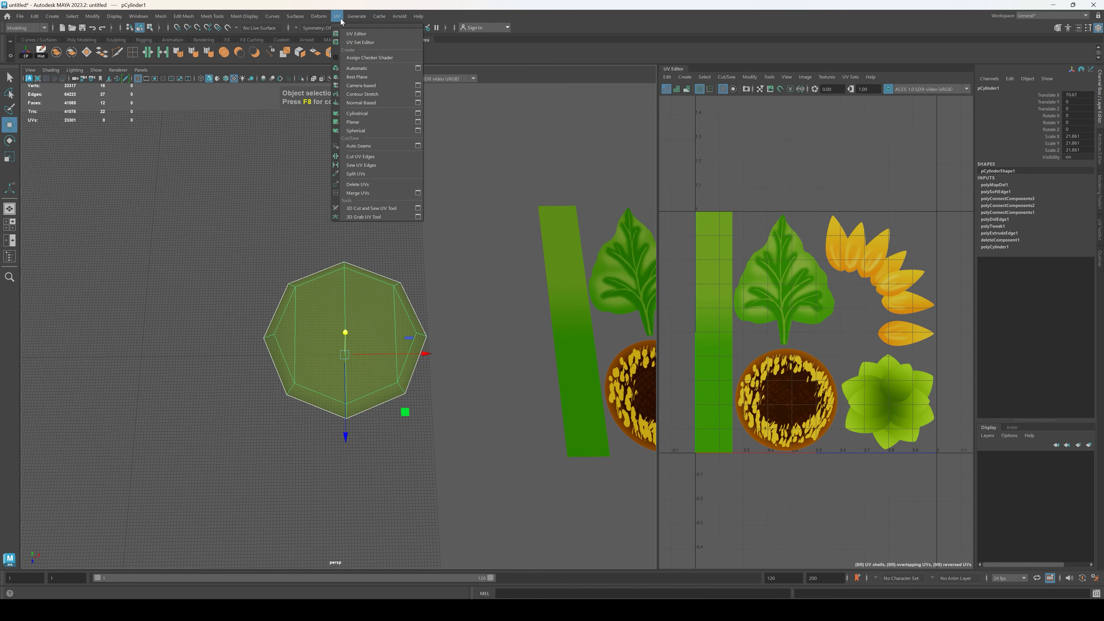
left_click(369, 76)
left_click(376, 316)
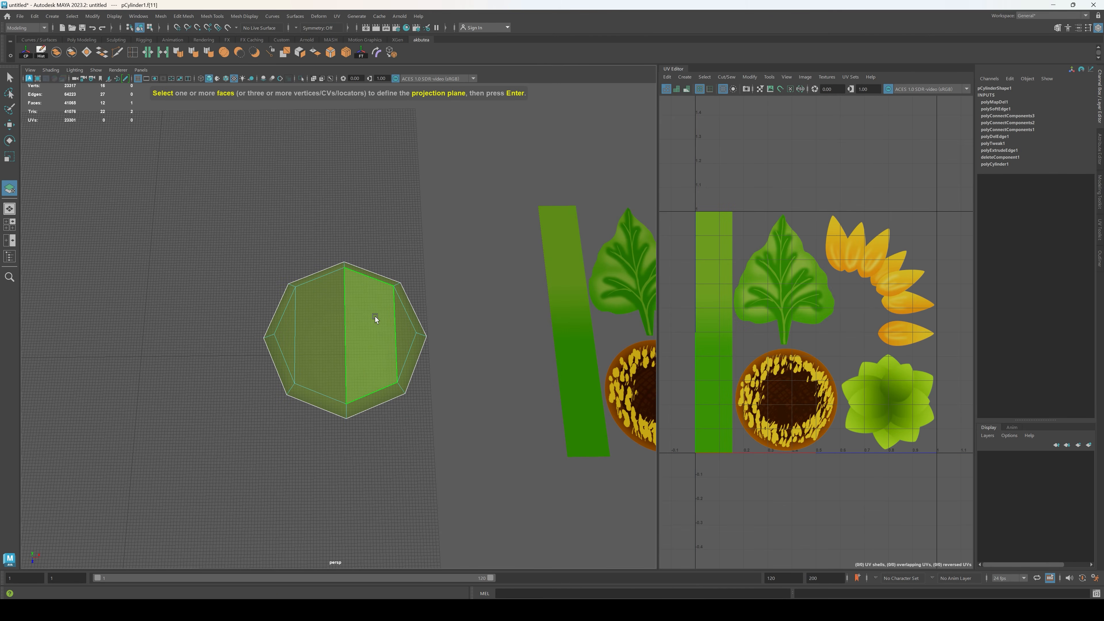
key("Return")
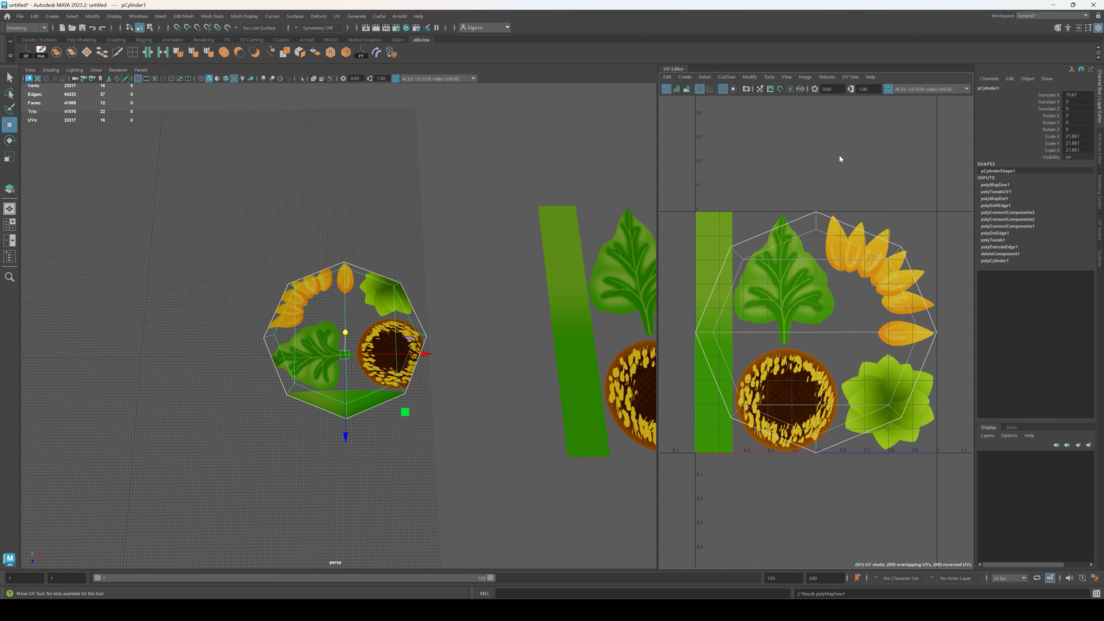
Step: Select the disc's whole UV shell and optimize it with the UV Toolkit
right_click_drag(839, 155, 792, 143)
left_click(851, 334)
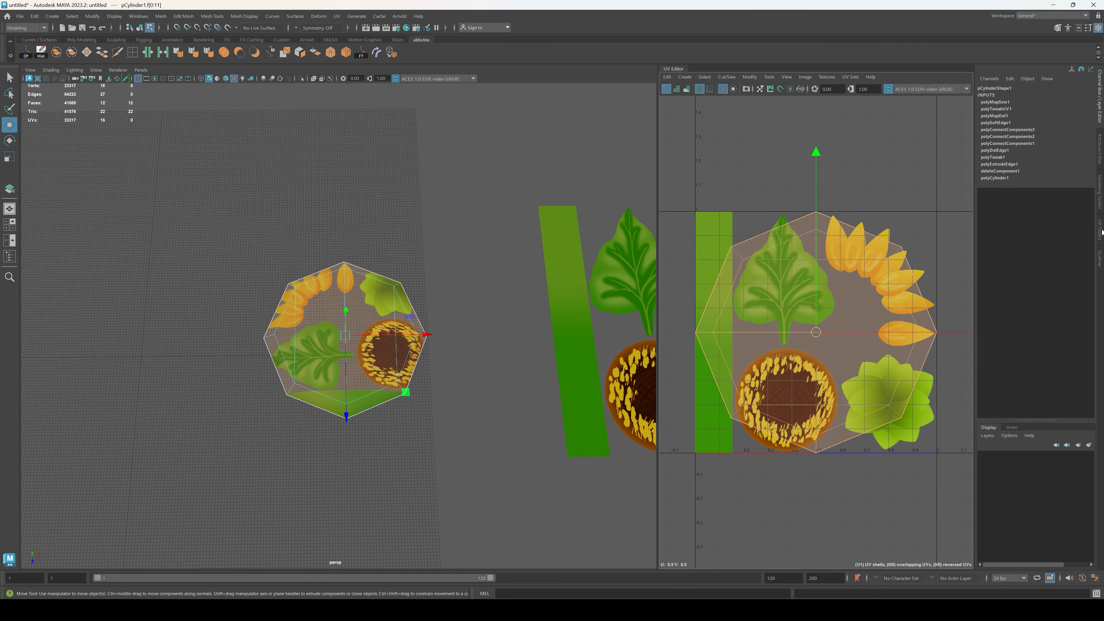
left_click(1100, 237)
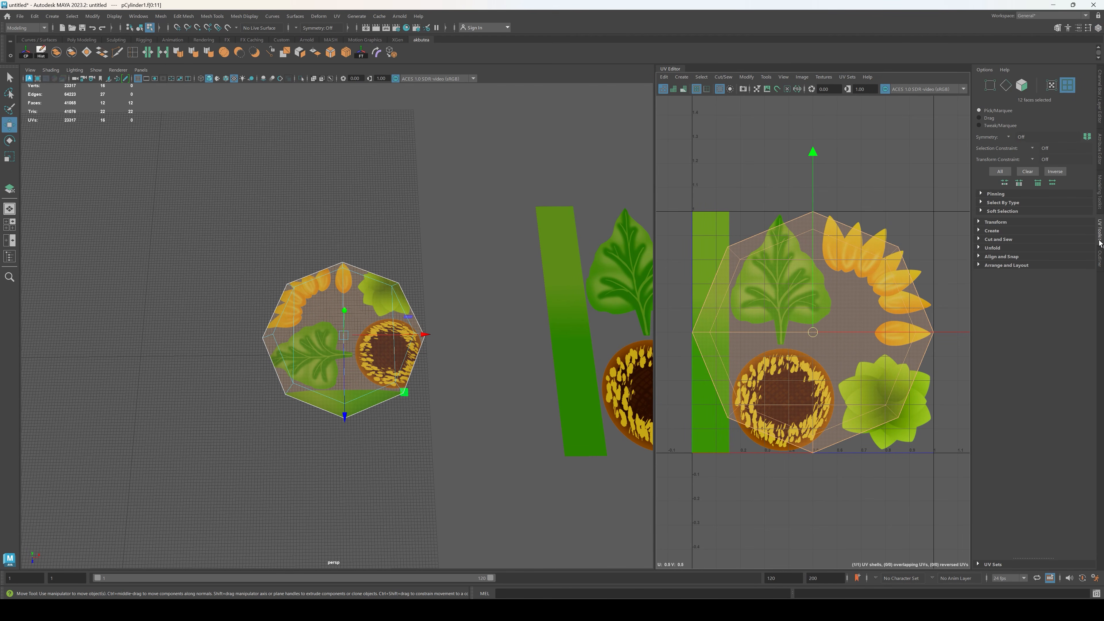
left_click(981, 247)
left_click(995, 259)
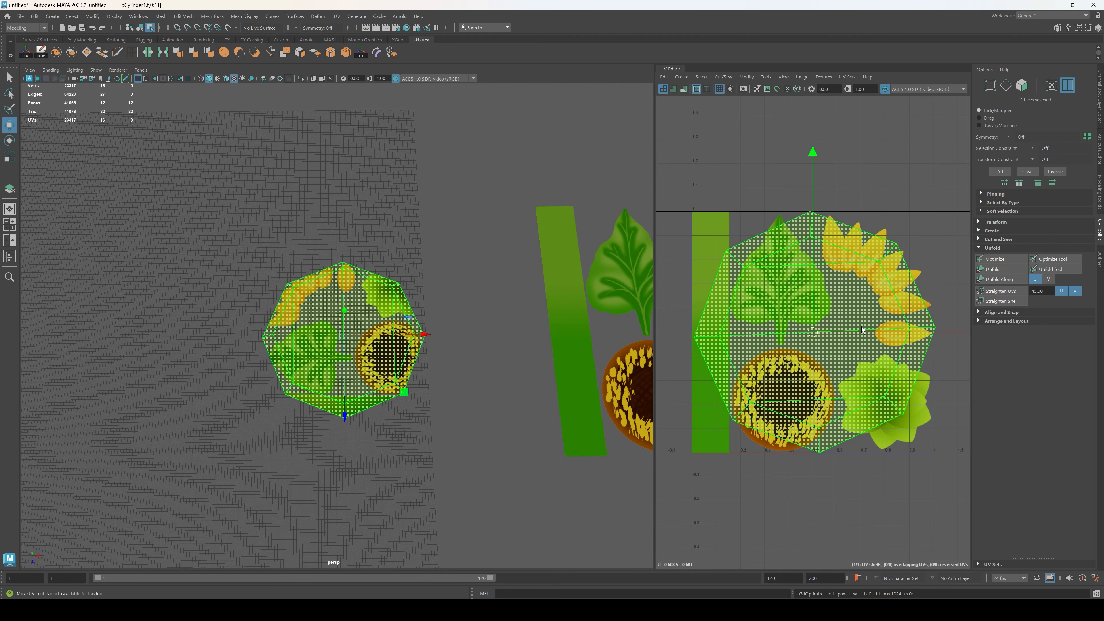
Step: Shrink the disc's UV shell and place it over the brown seed head in the texture
key("r")
left_click_drag(813, 332, 731, 345)
key("w")
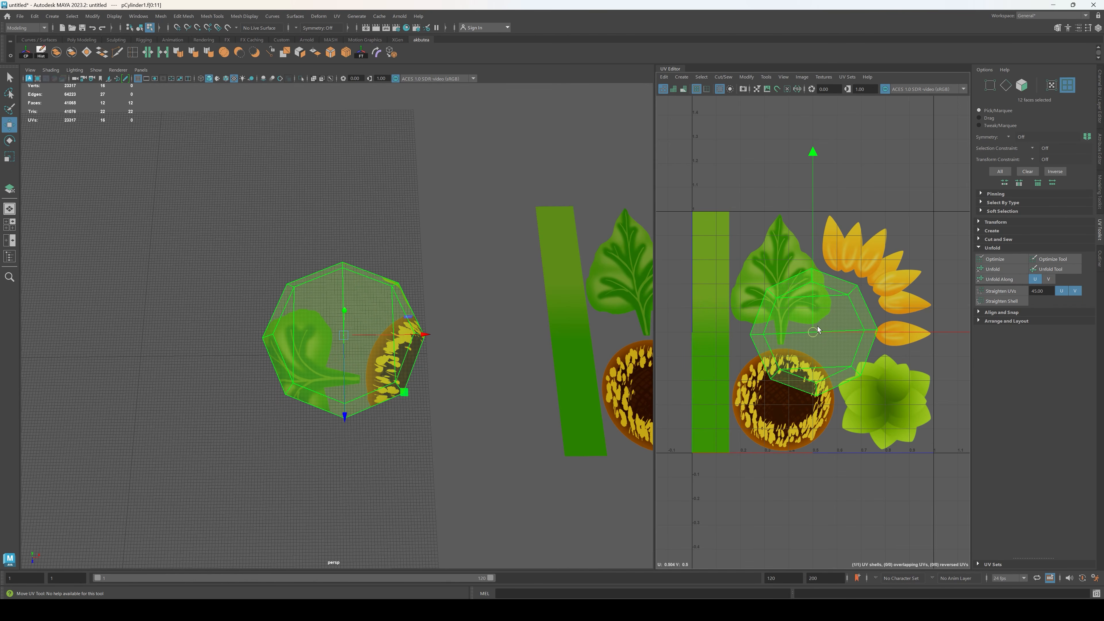
left_click_drag(815, 330, 778, 384)
scroll(784, 415, "up", 5)
key("r")
key("w")
key("r")
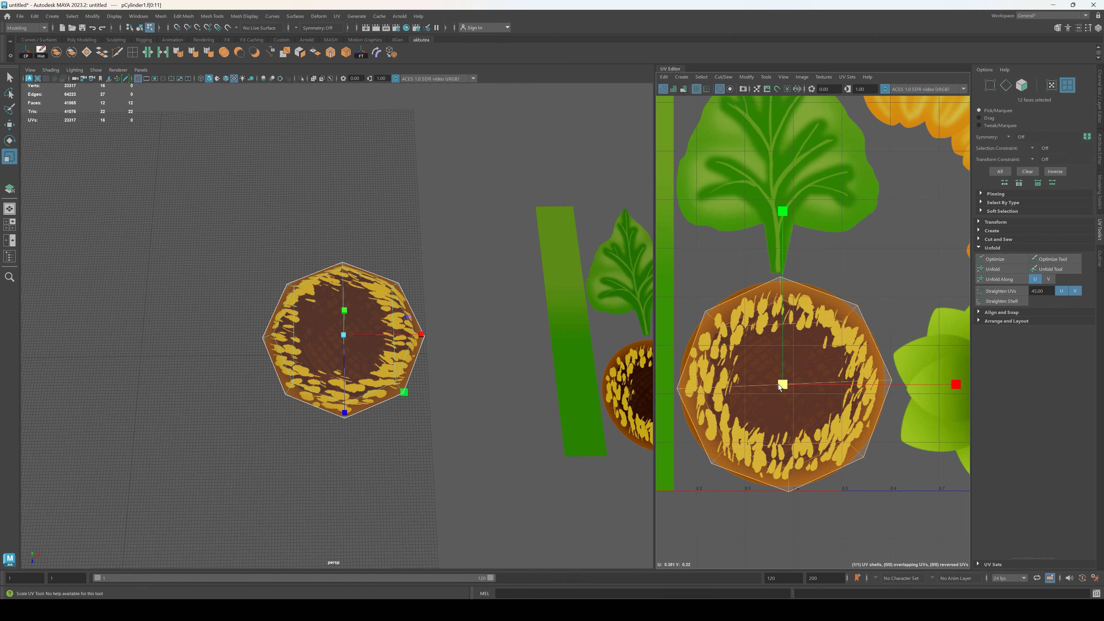
Step: Rotate the UV shell until its sides lie level and fit it to the seed head's outline
key("e")
left_click_drag(913, 269, 849, 260)
key("w")
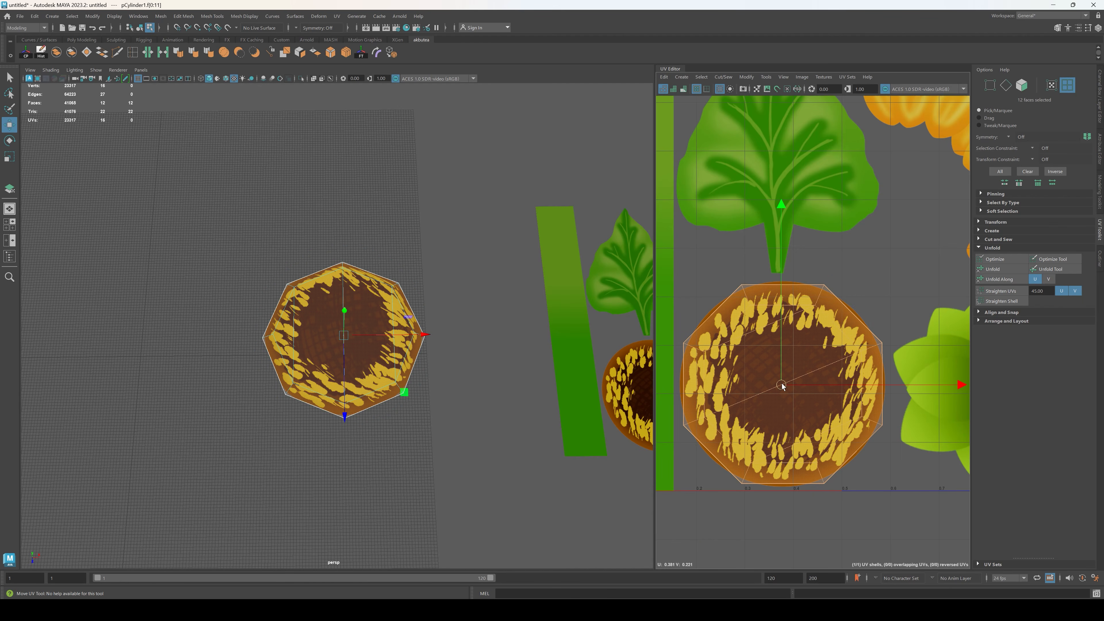
key("r")
left_click_drag(781, 386, 781, 384)
key("w")
left_click(451, 442)
left_click_drag(451, 442, 366, 363, "alt")
key("F8")
left_click(456, 372)
Step: Outline the overlapping petal group on the textured plane with a Multi-Cut line from the plane's upper edge to its right edge
scroll(470, 389, "down", 3)
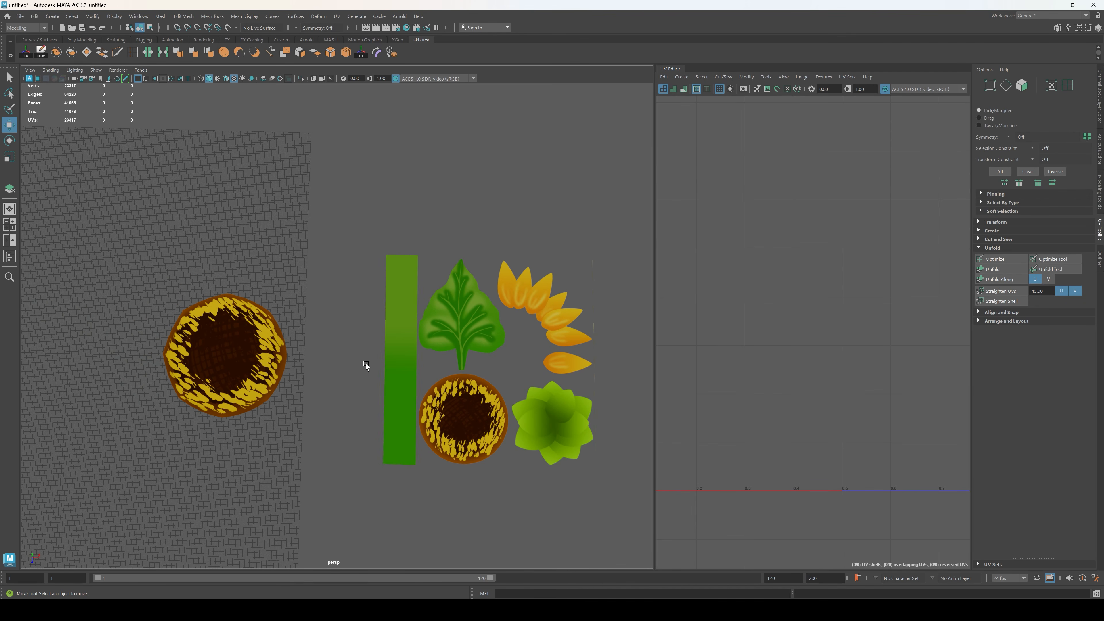
left_click(548, 325)
scroll(554, 300, "up", 4)
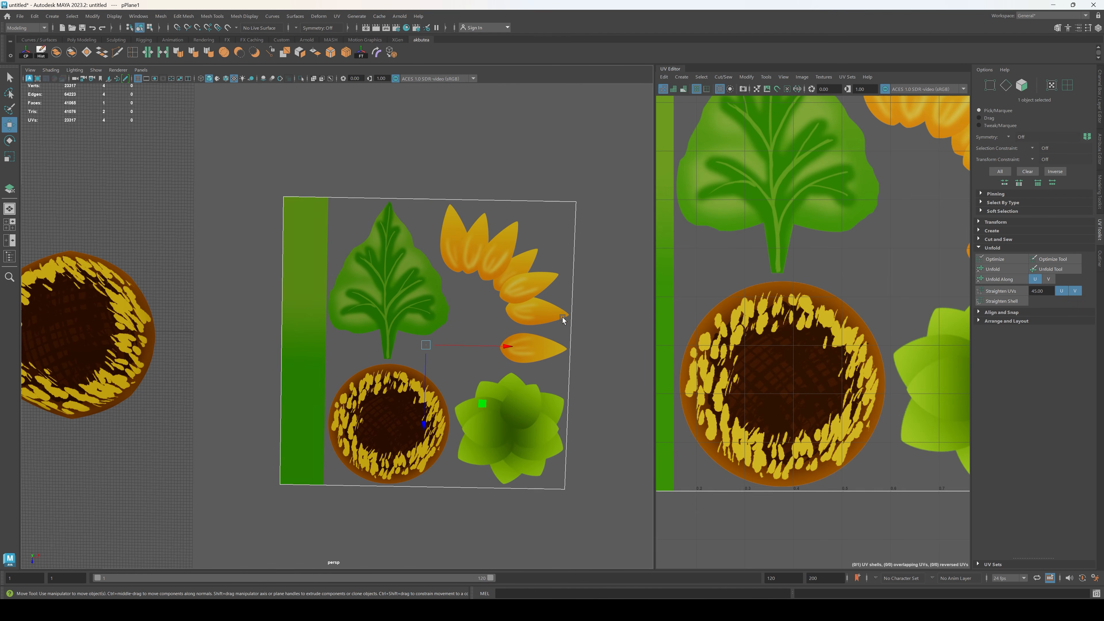
middle_click_drag(562, 320, 496, 322, "alt")
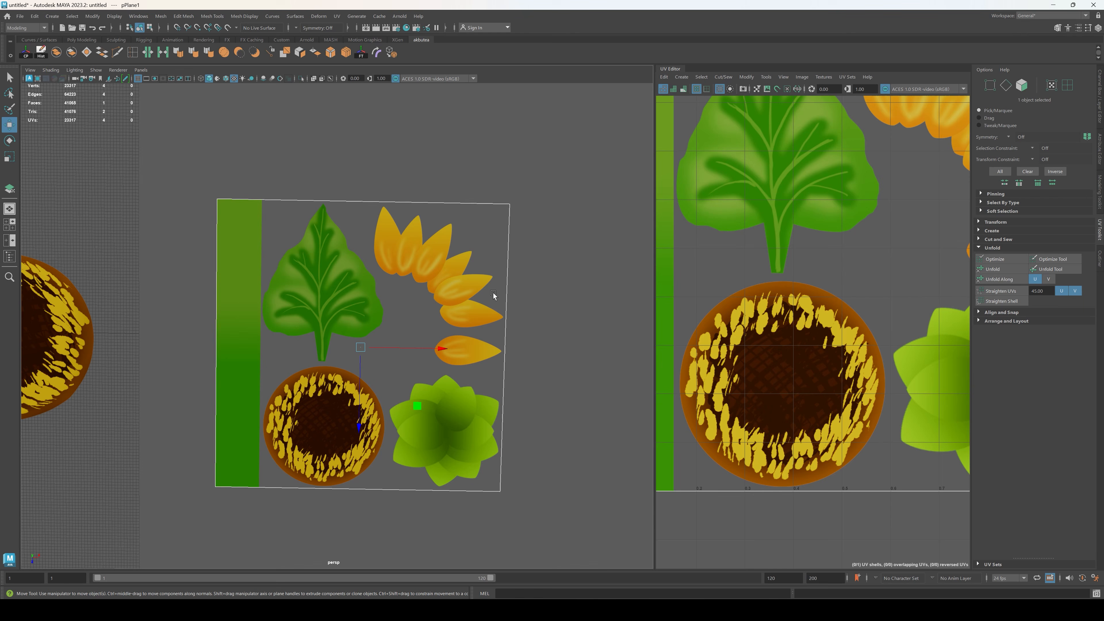
scroll(522, 248, "up", 4)
middle_click_drag(560, 251, 412, 300, "alt")
left_click_drag(412, 300, 405, 278, "alt")
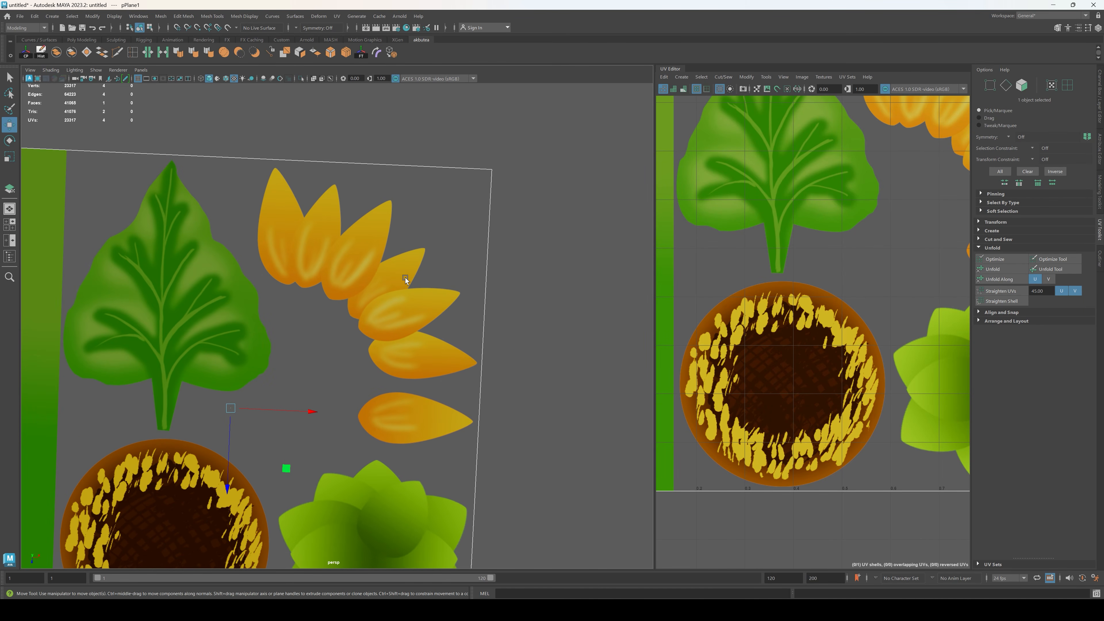
left_click(118, 53)
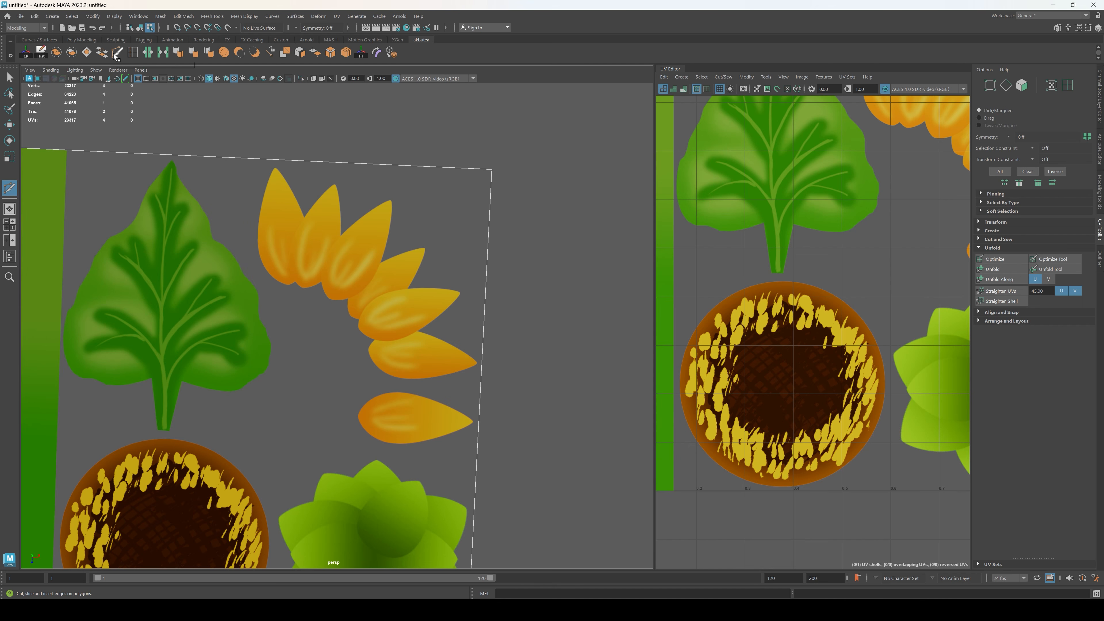
left_click(259, 159)
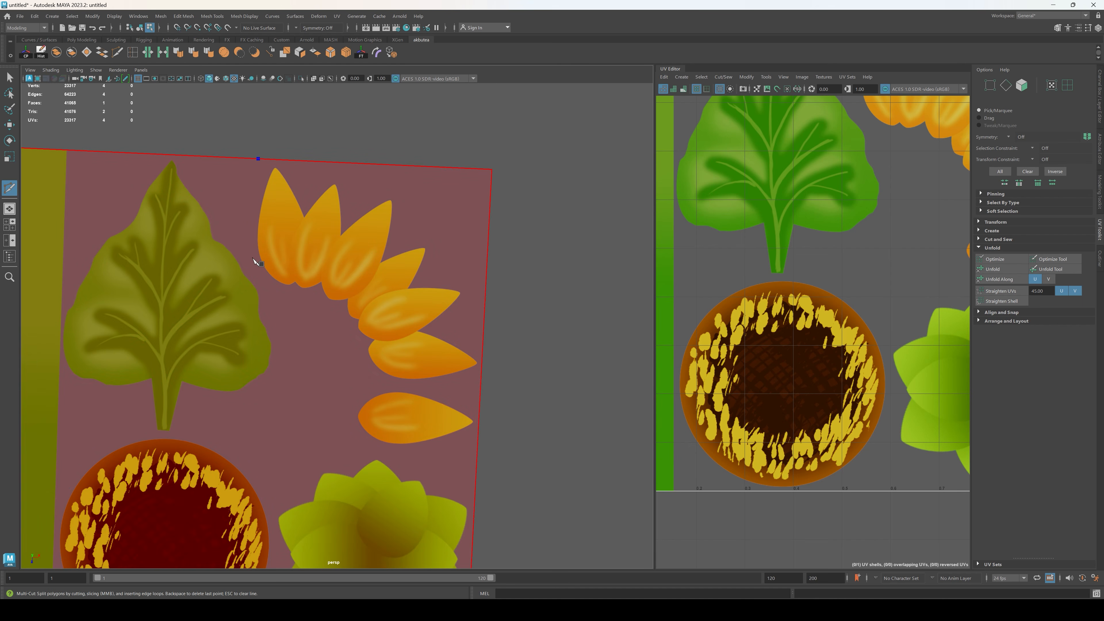
left_click(249, 216)
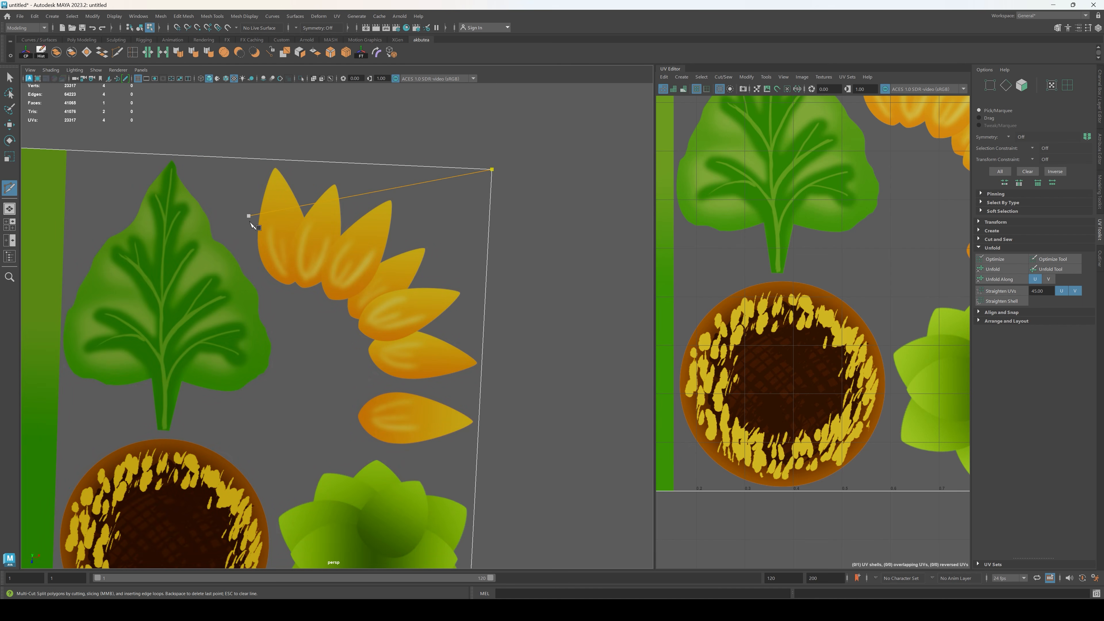
left_click(230, 157)
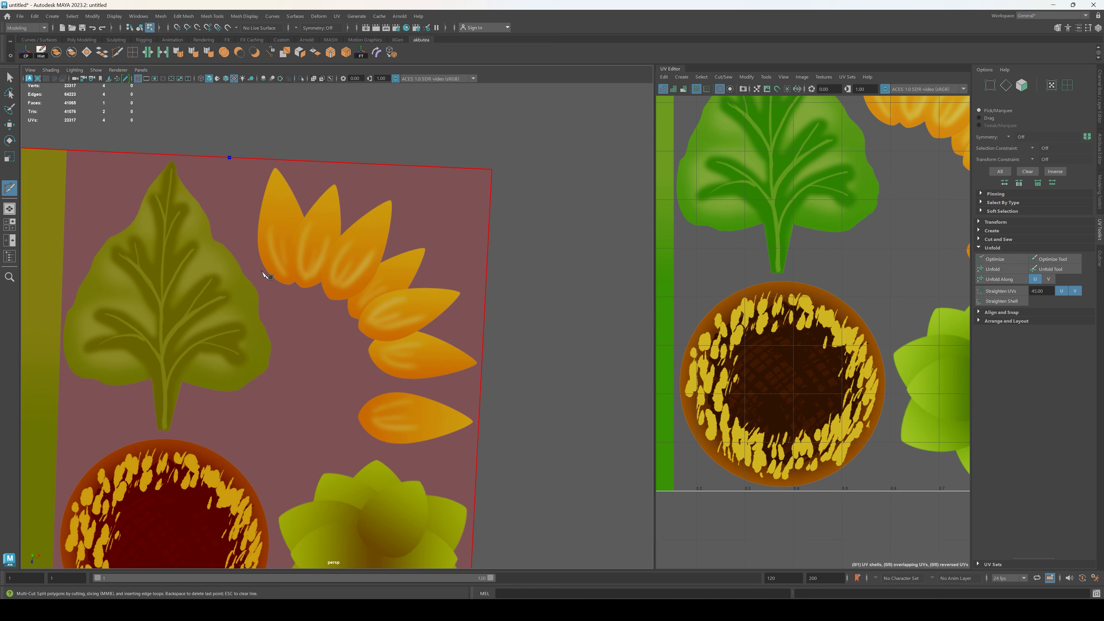
left_click(269, 291)
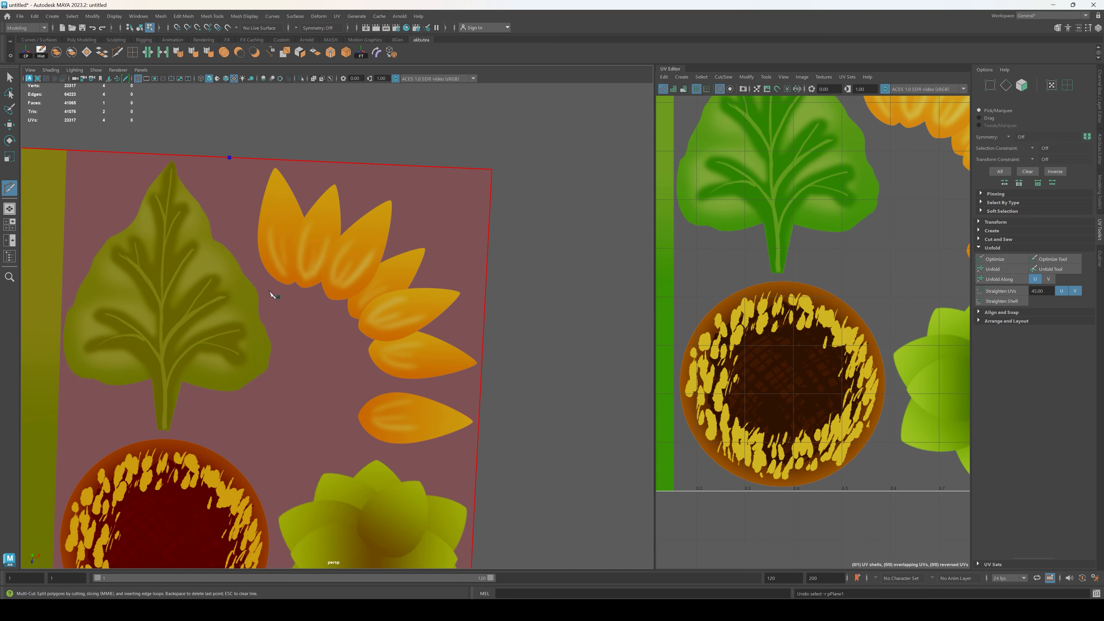
left_click(315, 299)
left_click(354, 332)
left_click(362, 379)
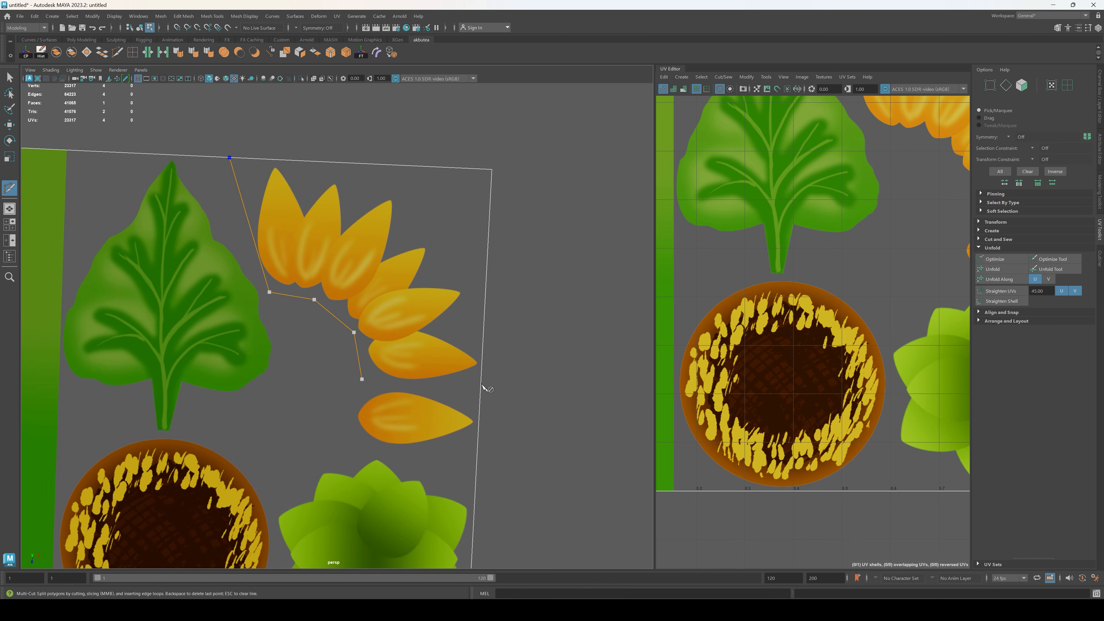
left_click(481, 384)
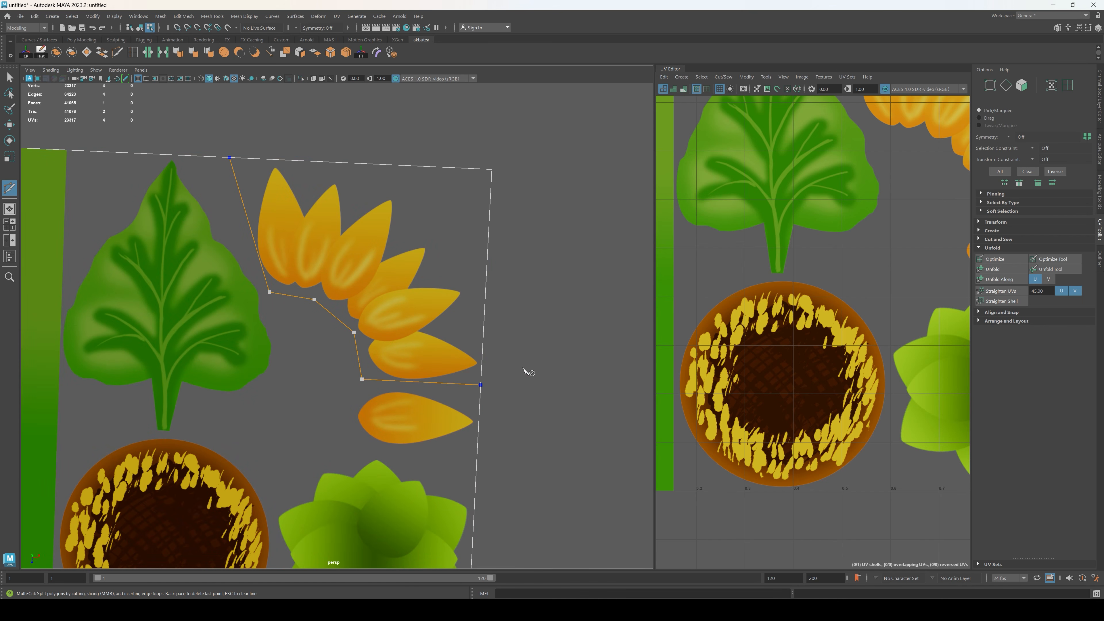
Step: Cut a second Multi-Cut line around the outer petal tips, from the plane's upper edge to the existing cut on its right edge
left_click(312, 162)
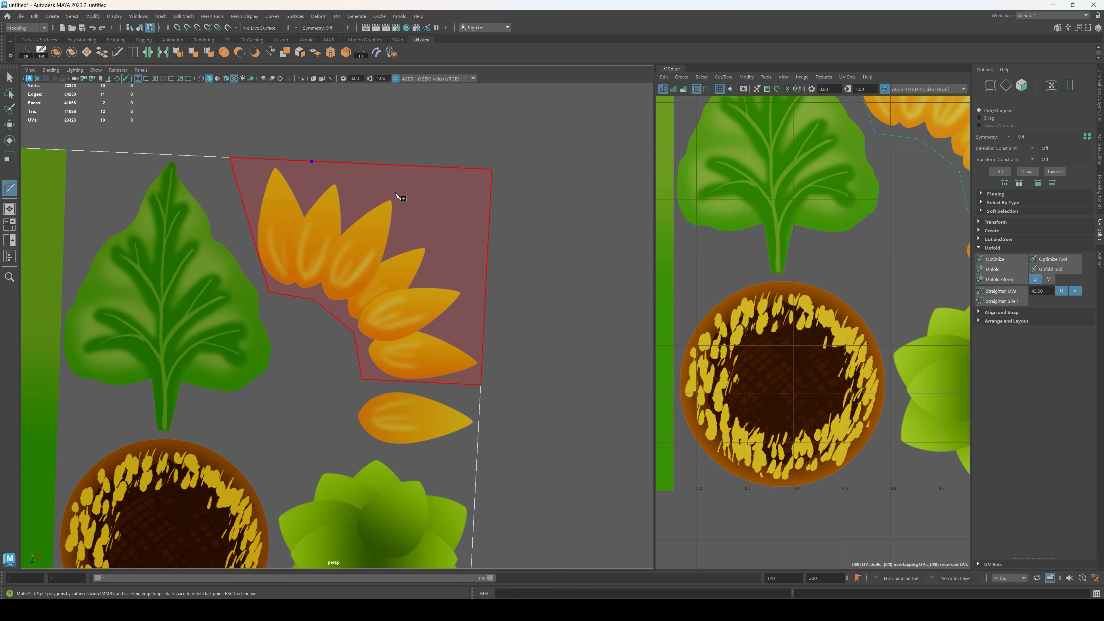
left_click(396, 194)
left_click(466, 281)
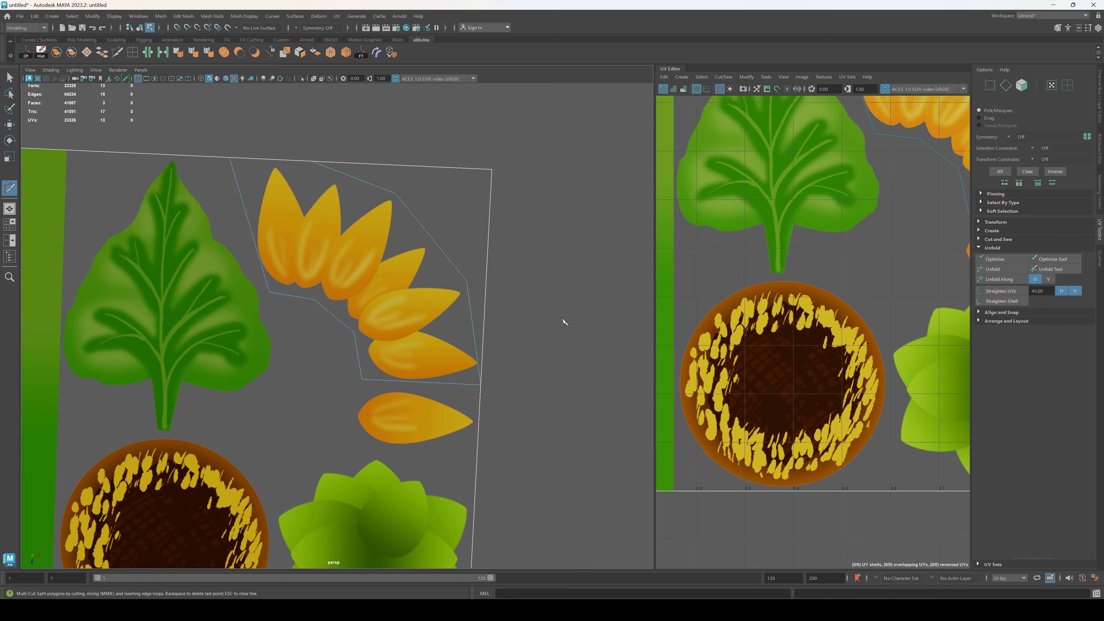
left_click(11, 78)
Step: Select the petal-group face enclosed by the cuts and detach it from the plane
scroll(336, 219, "down", 2)
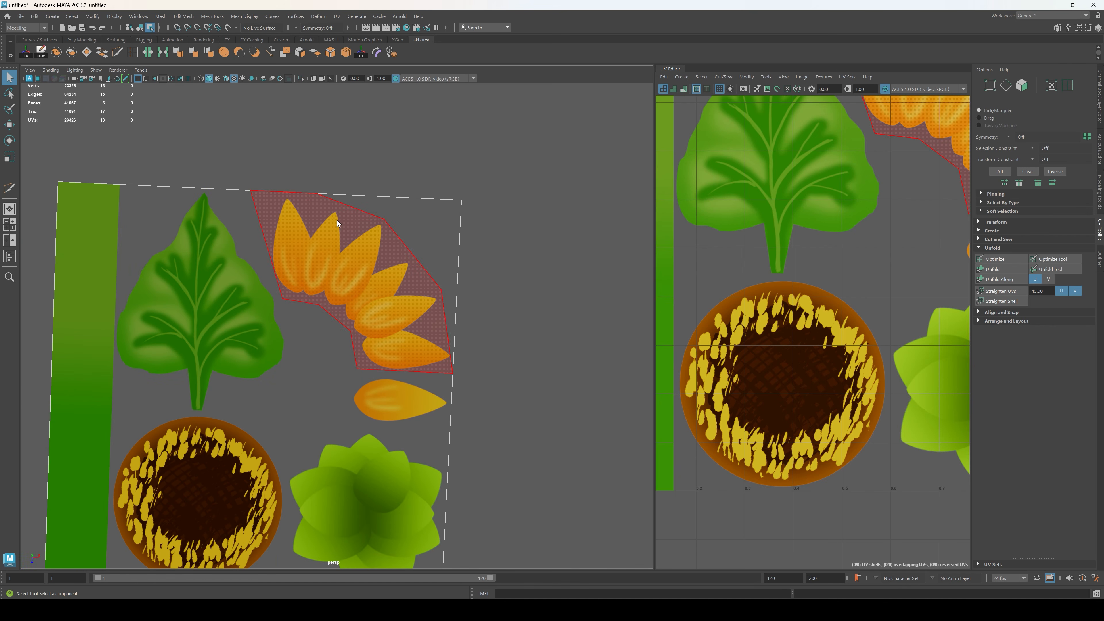
middle_click_drag(335, 219, 483, 207, "alt")
left_click(522, 251)
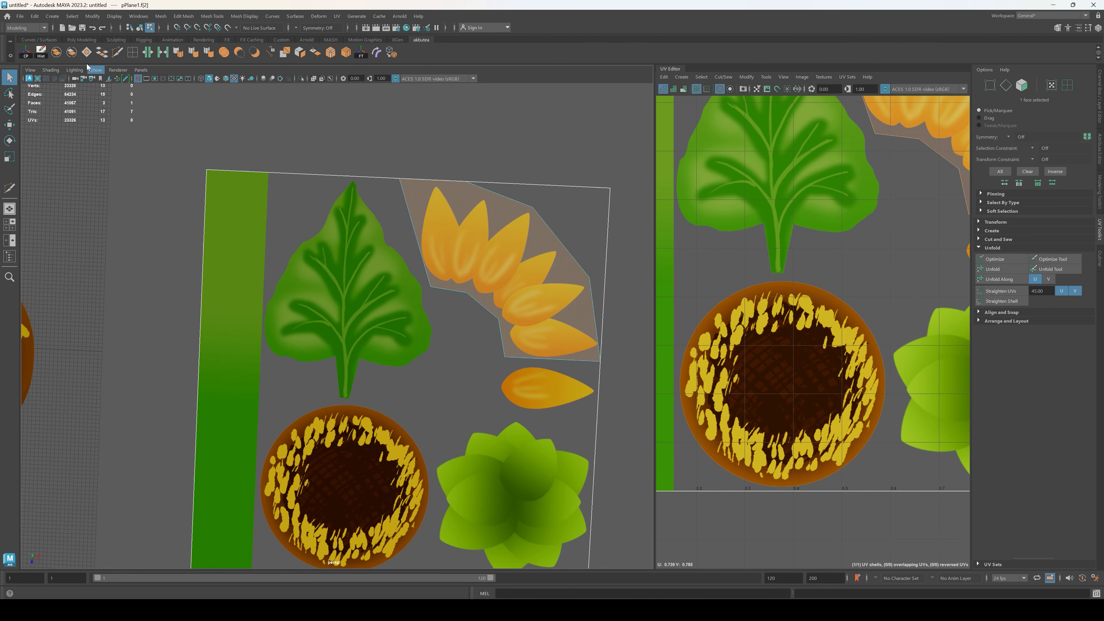
left_click(301, 53)
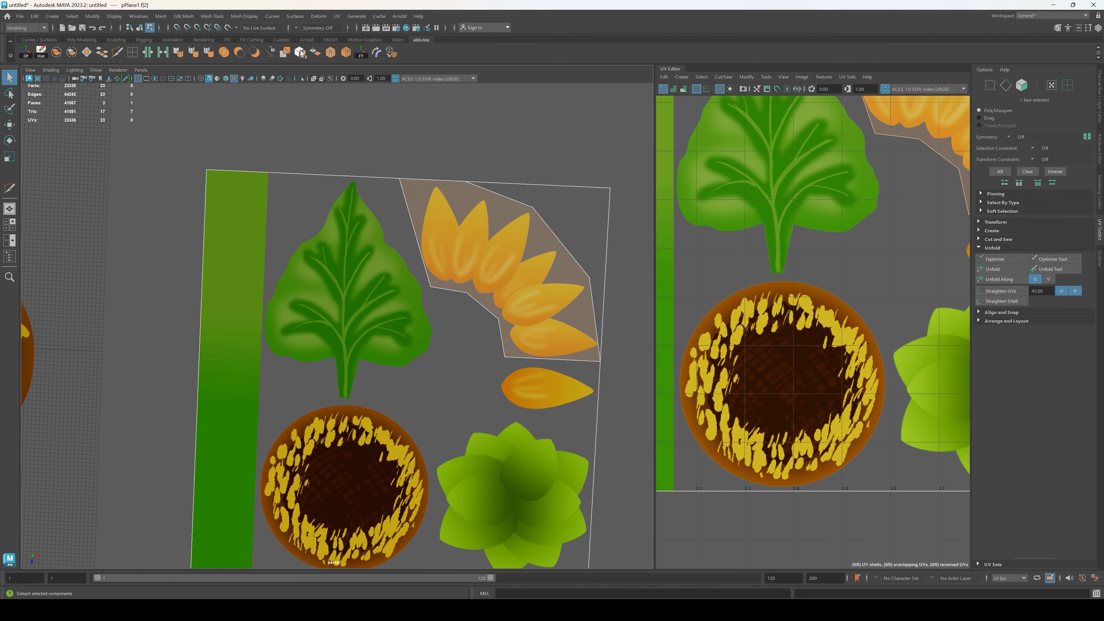
left_click_drag(478, 121, 330, 104, "alt")
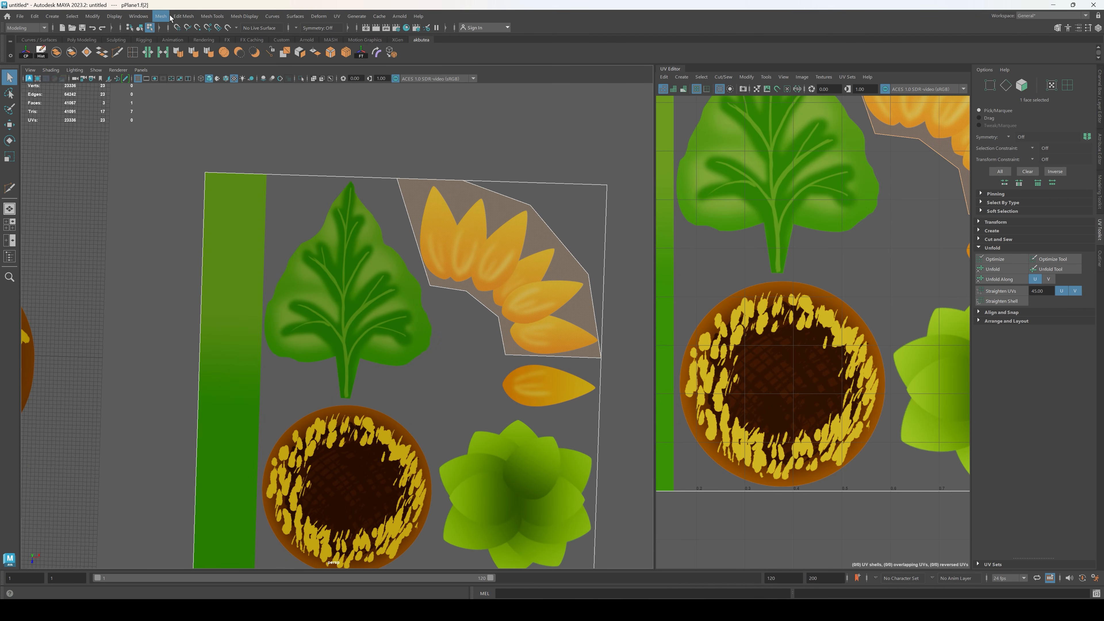
Step: Return to object selection and separate the plane's mesh into individual objects
left_click(161, 16)
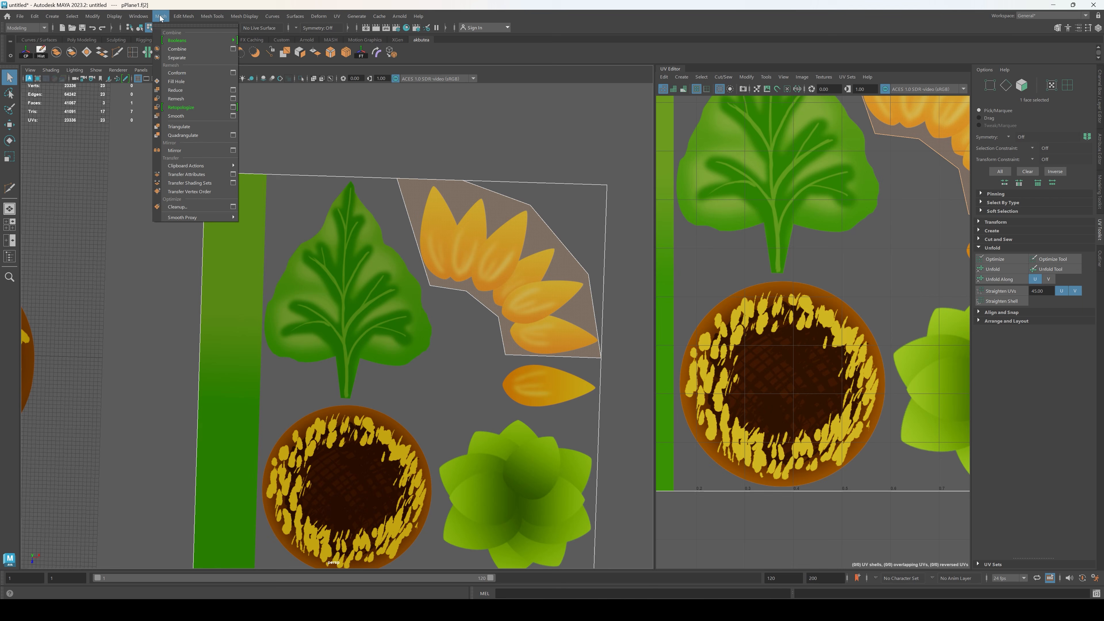
mouse_move(183, 16)
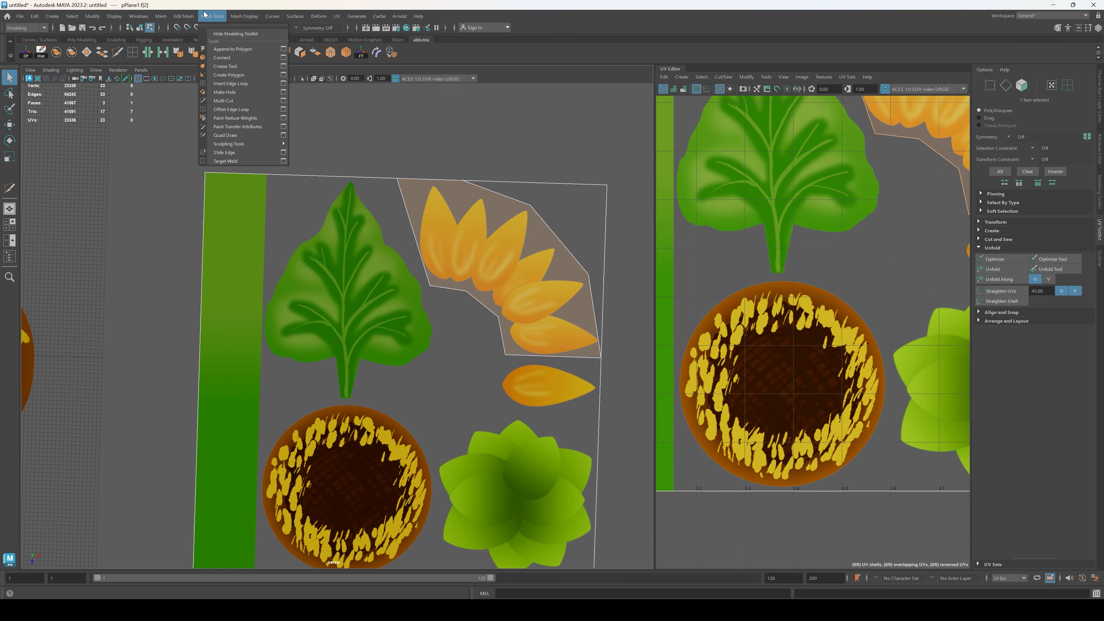
mouse_move(270, 17)
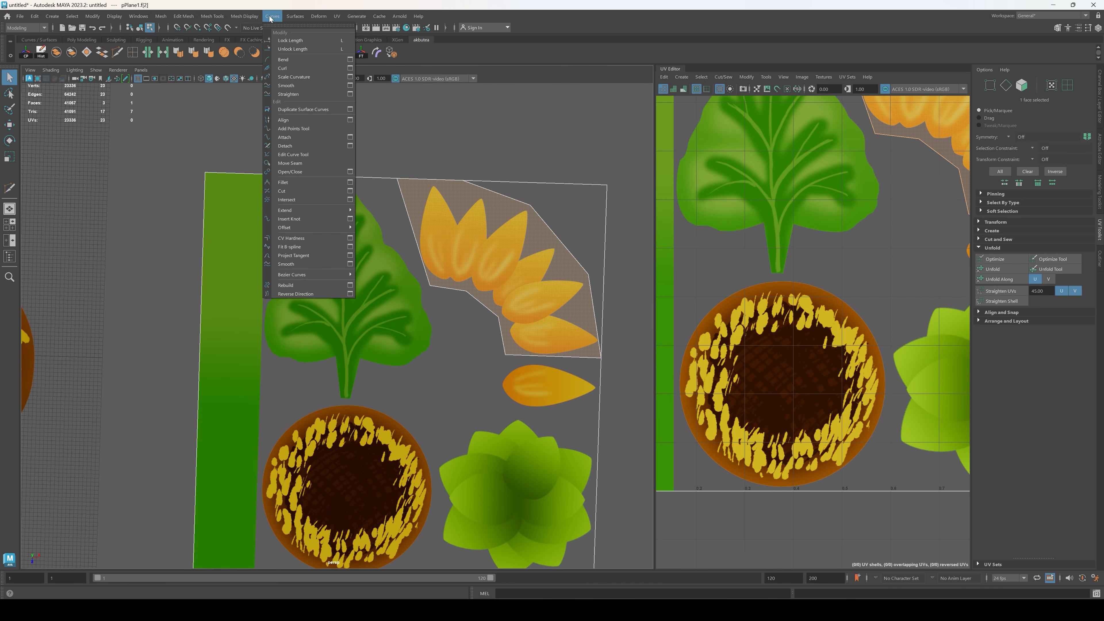
left_click_drag(569, 327, 402, 274, "alt")
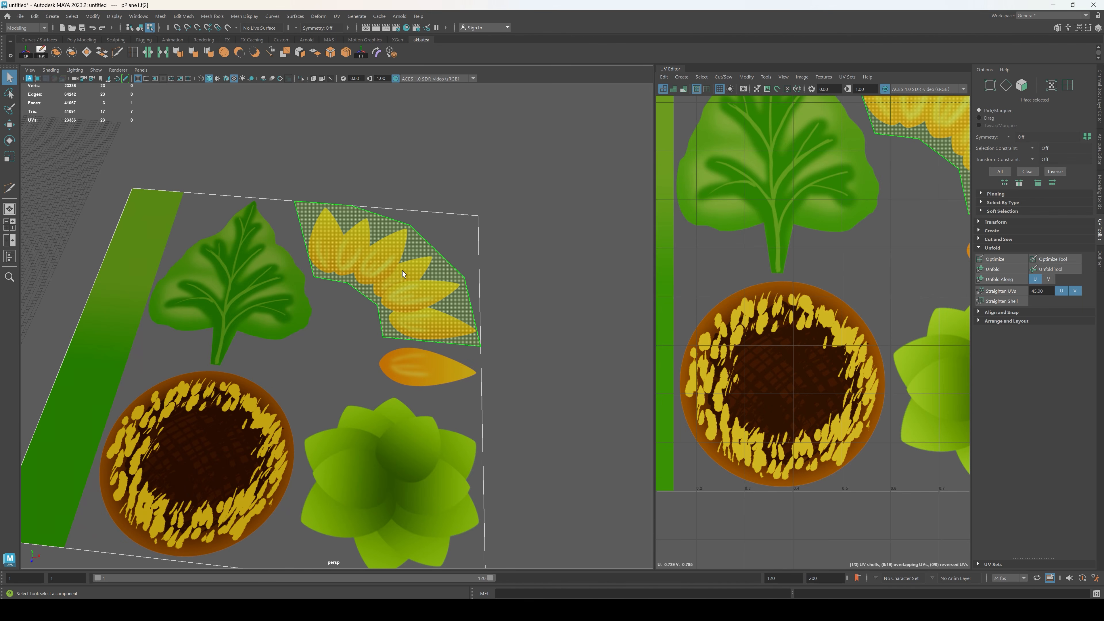
key("F8")
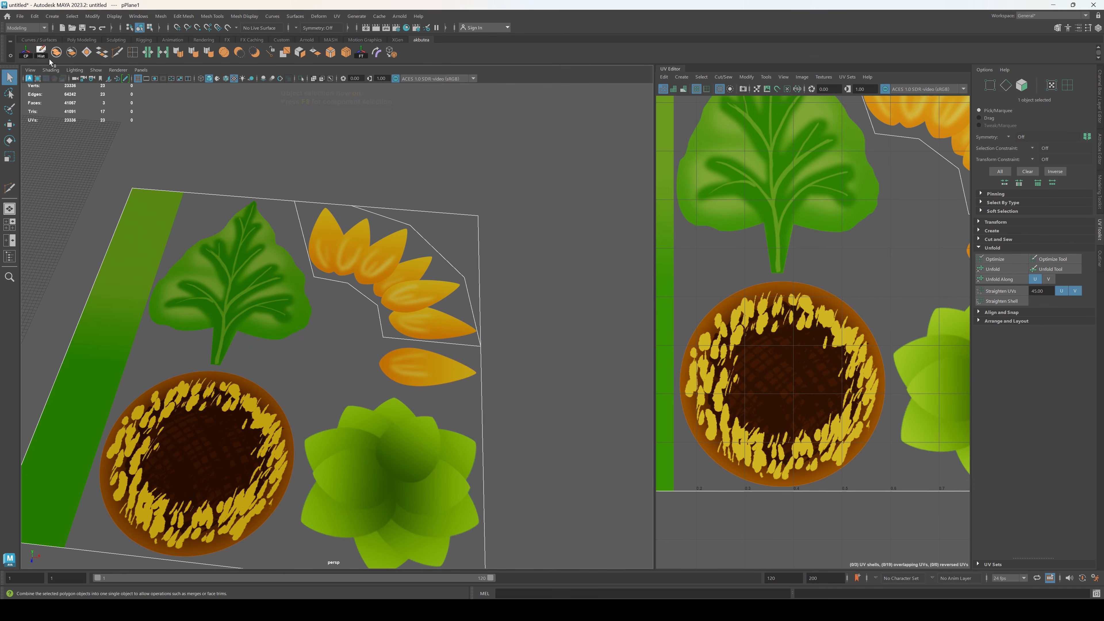
left_click(72, 53)
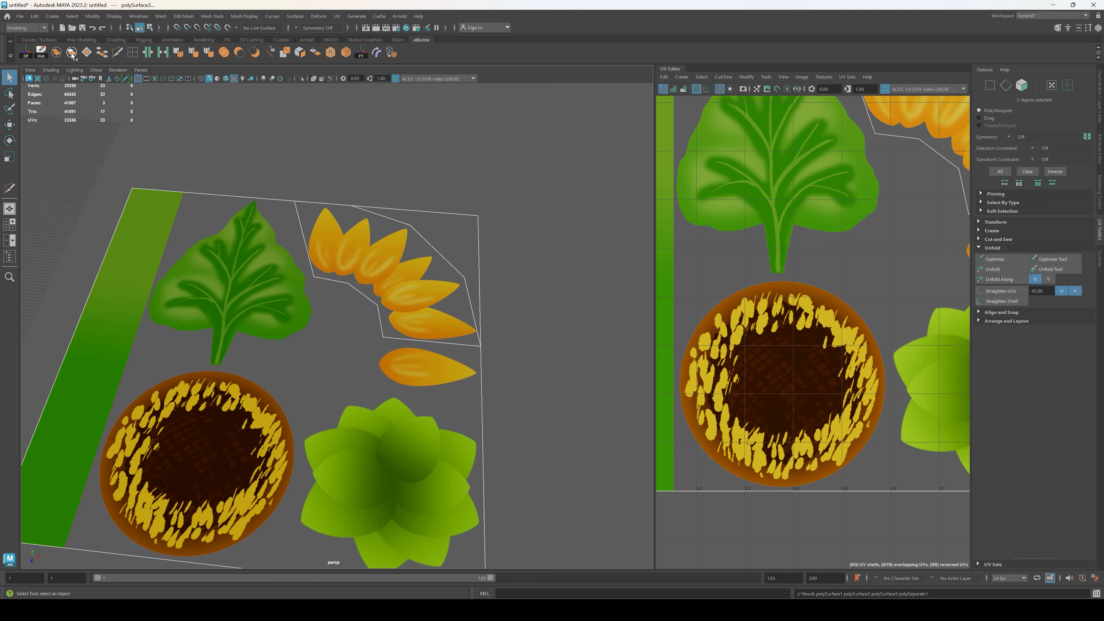
Step: Select the separated petal-group piece and move it away to the right of the remaining texture plane
left_click(454, 201)
left_click(409, 280)
scroll(430, 340, "down", 4)
left_click_drag(430, 339, 587, 369, "alt")
key("w")
middle_click_drag(608, 435, 430, 461, "alt")
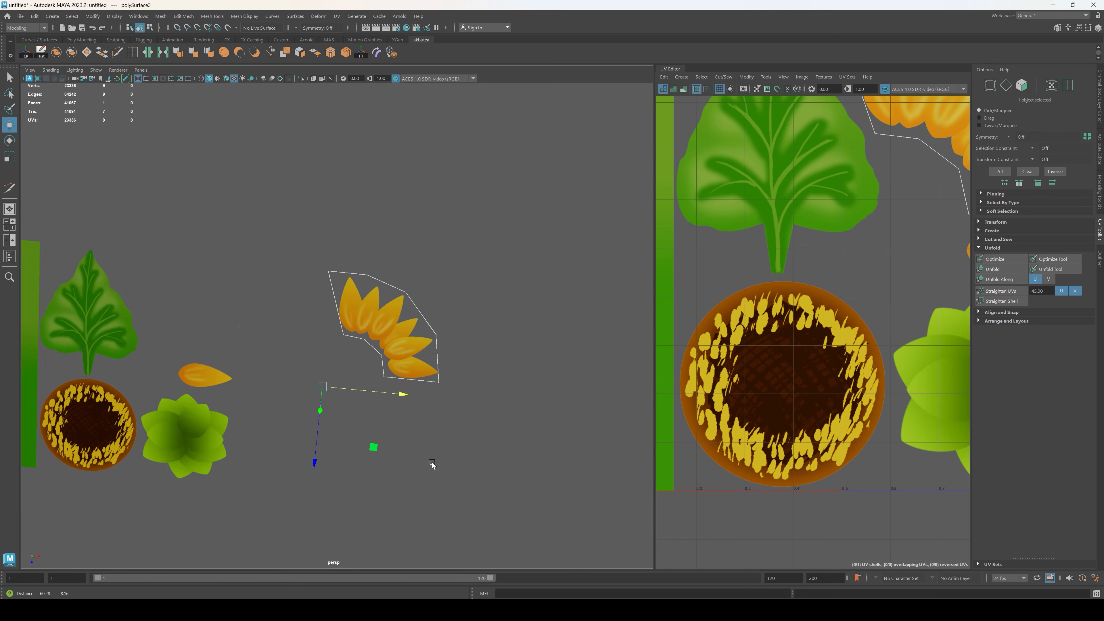
Step: Connect the petal piece's first inner bend vertex to the first outer bend vertex with an edge across the second petal
scroll(433, 461, "up", 3)
left_click_drag(500, 397, 426, 365, "alt")
key("F9")
scroll(389, 357, "up", 3)
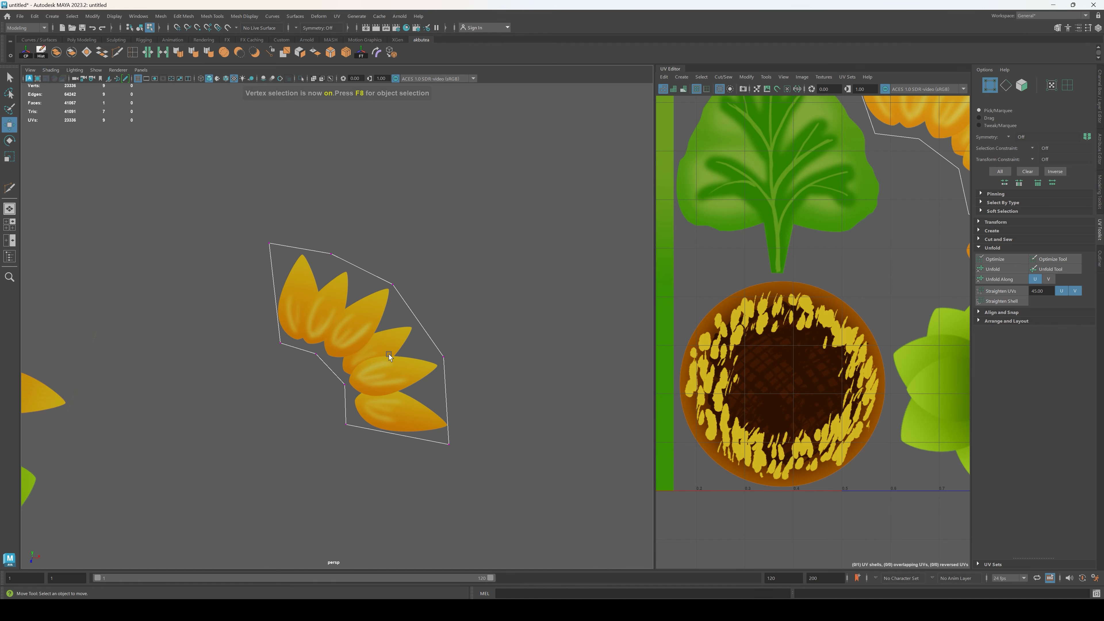
left_click_drag(319, 239, 331, 368)
left_click(329, 53)
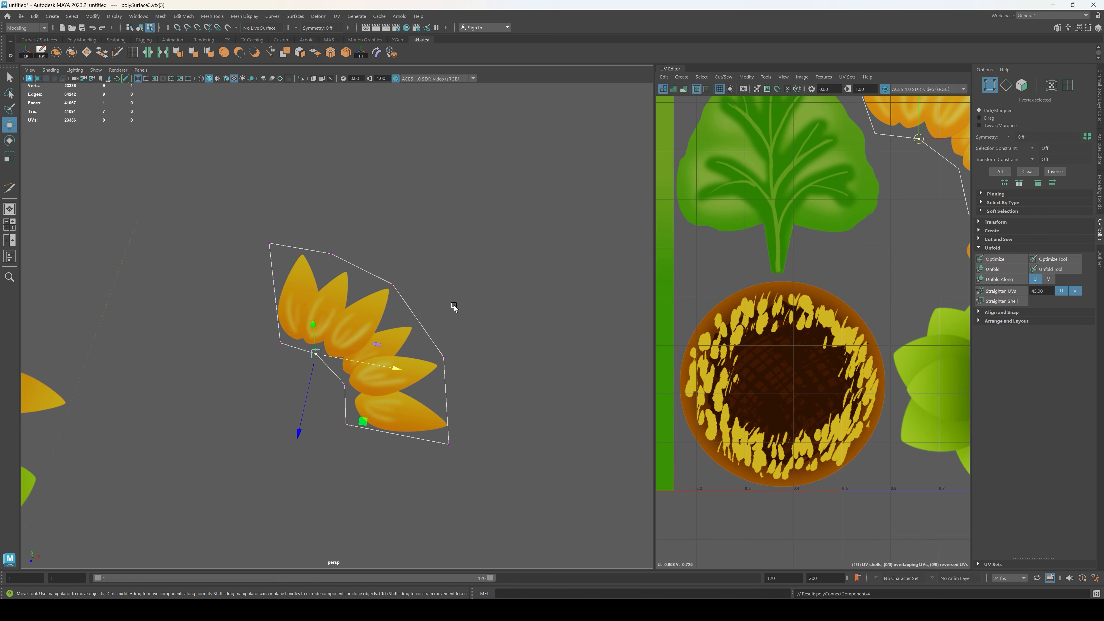
scroll(335, 295, "up", 1)
left_click(330, 246, "shift")
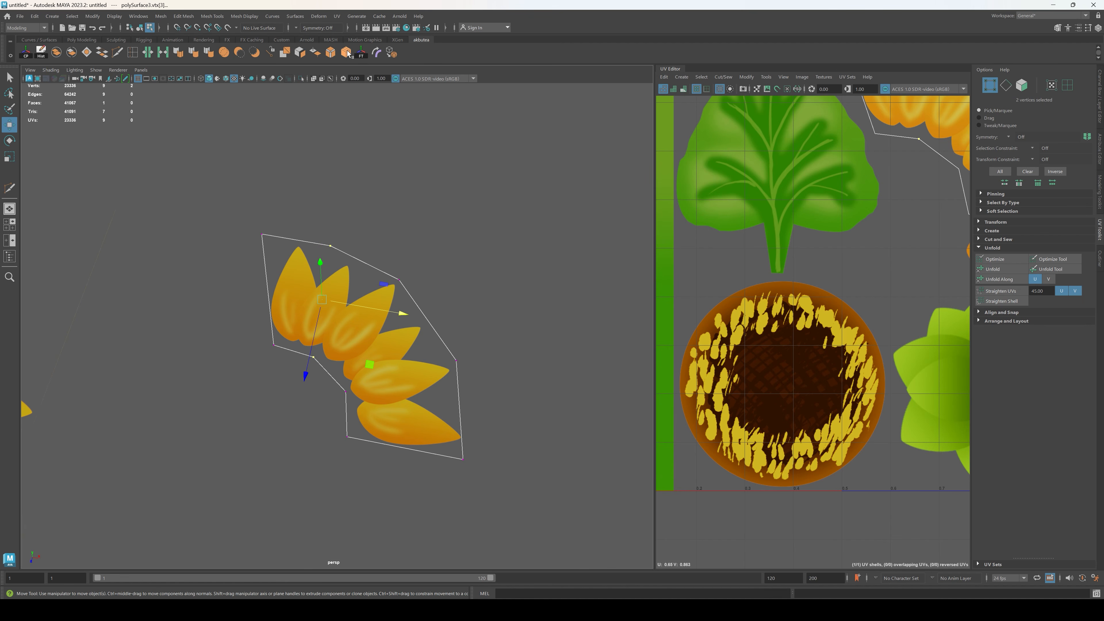
left_click(346, 53)
Step: Connect the second and third outer bend vertices to the second inner bend vertex of the petal piece
left_click_drag(384, 303, 384, 305)
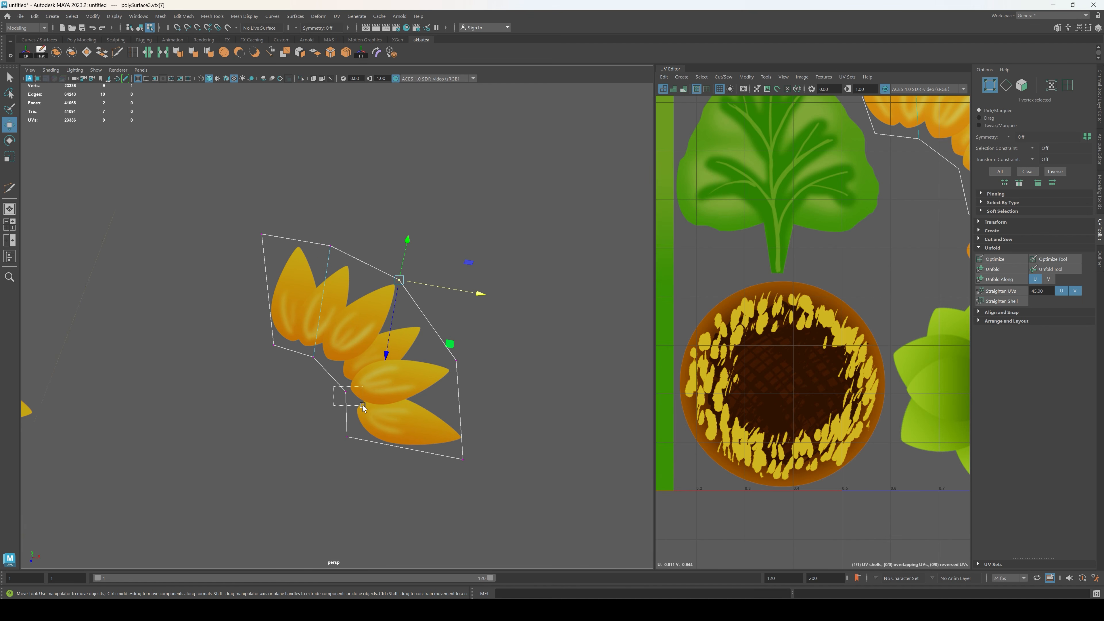
left_click_drag(363, 406, 364, 406, "shift")
left_click(346, 53)
left_click_drag(507, 354, 449, 371)
left_click_drag(338, 396, 348, 386, "shift")
left_click(346, 53)
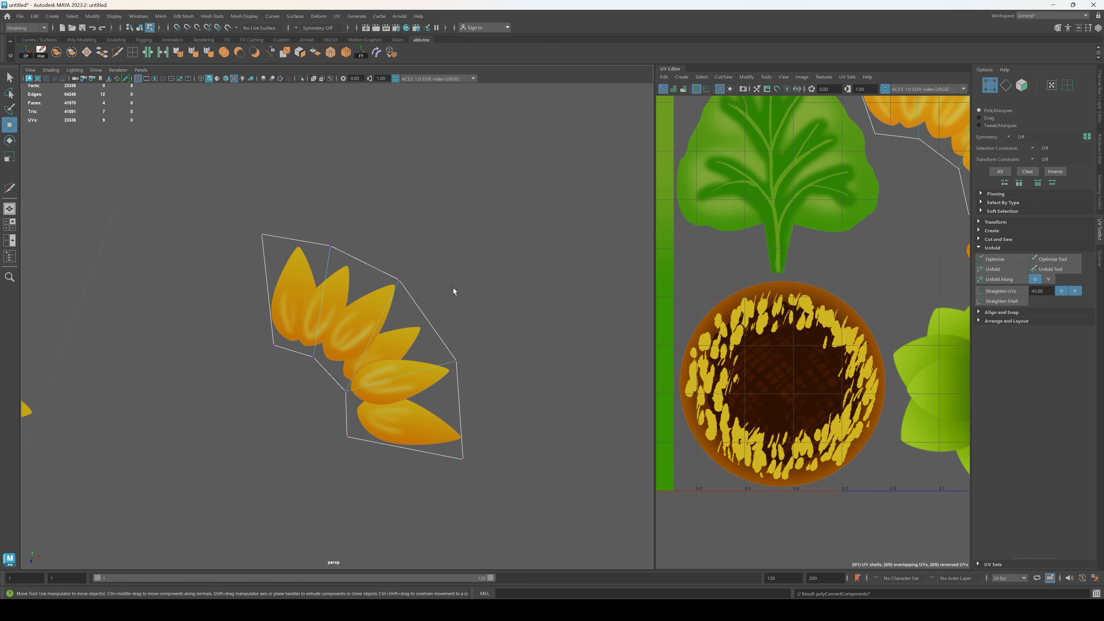
Step: Undo the last two vertex connections on the petal piece
left_click_drag(520, 500, 401, 424, "alt")
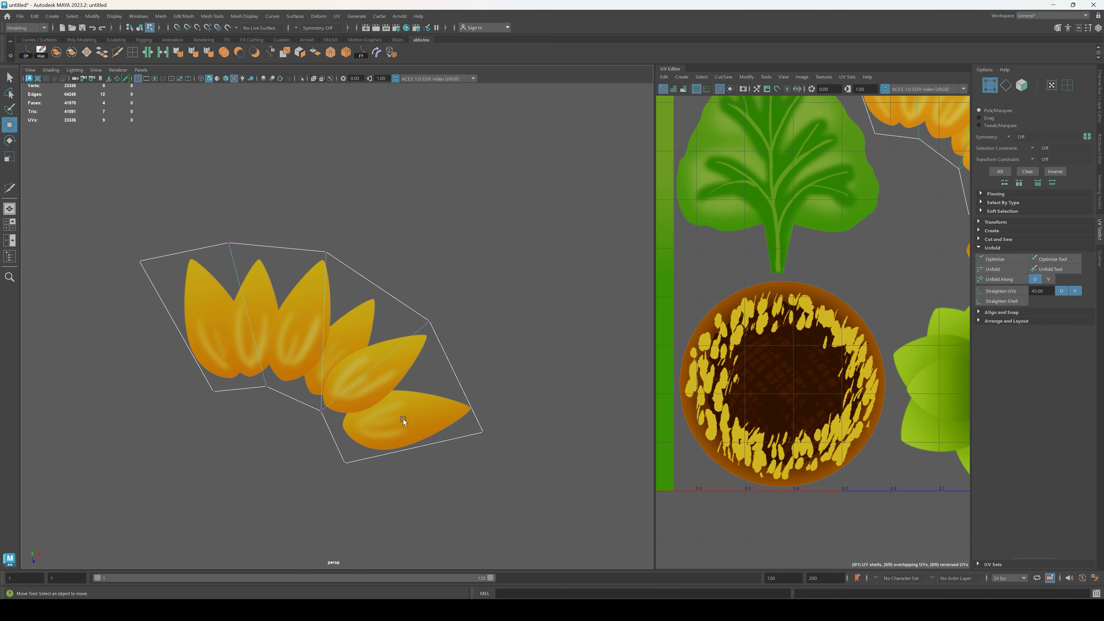
key("ctrl+z")
key("ctrl+z")
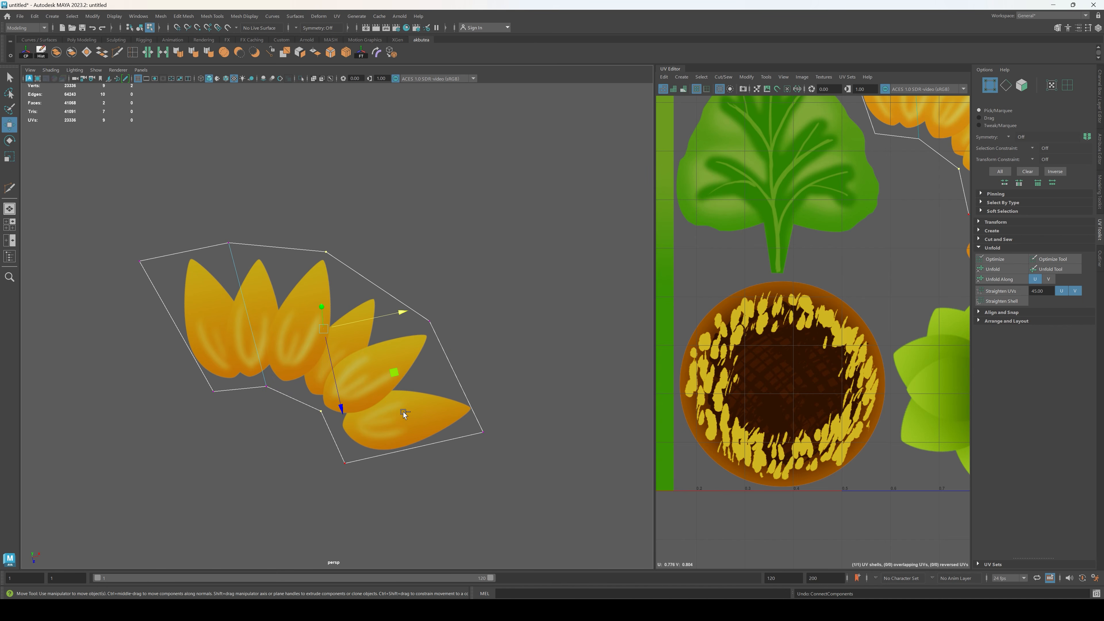
Step: Add a vertex midway along the petal piece's middle inner edge and connect it to the second outer bend vertex
left_click(117, 53)
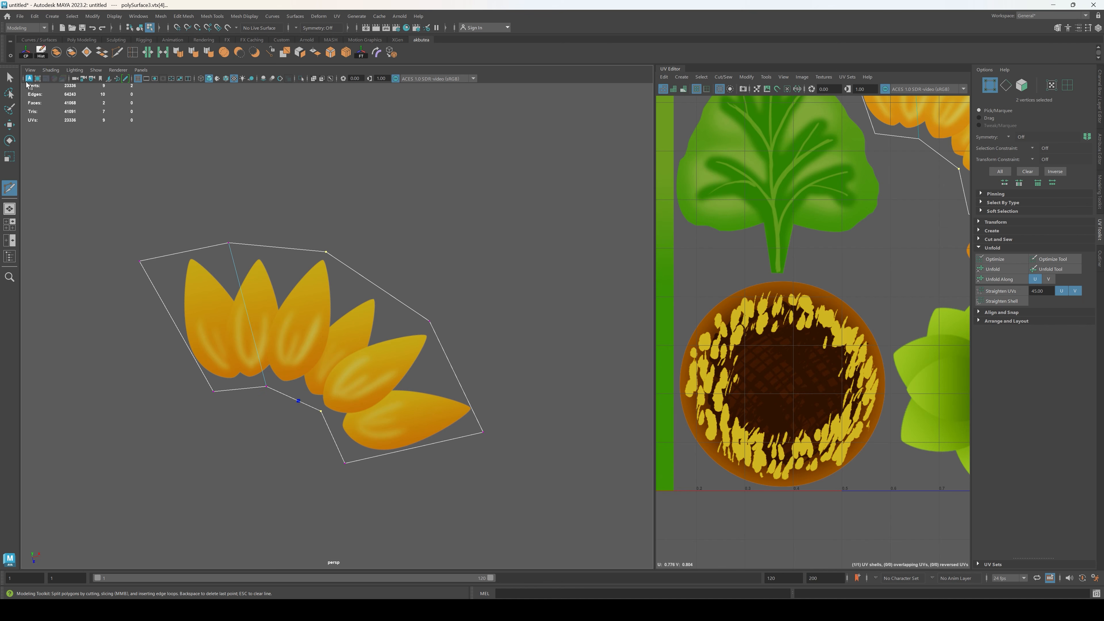
key("q")
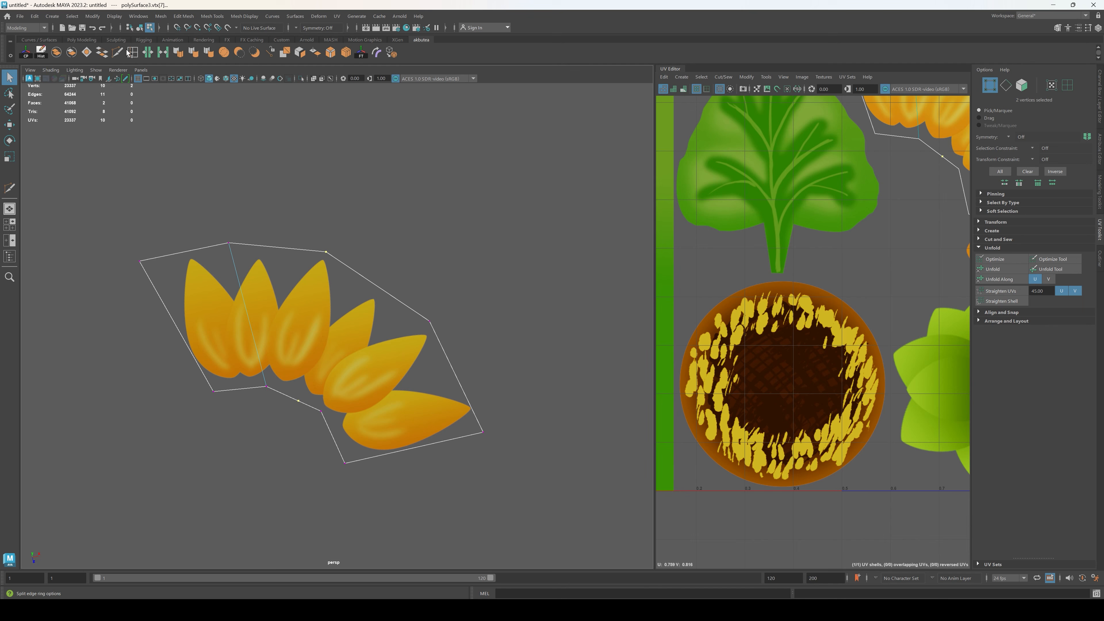
left_click(346, 54)
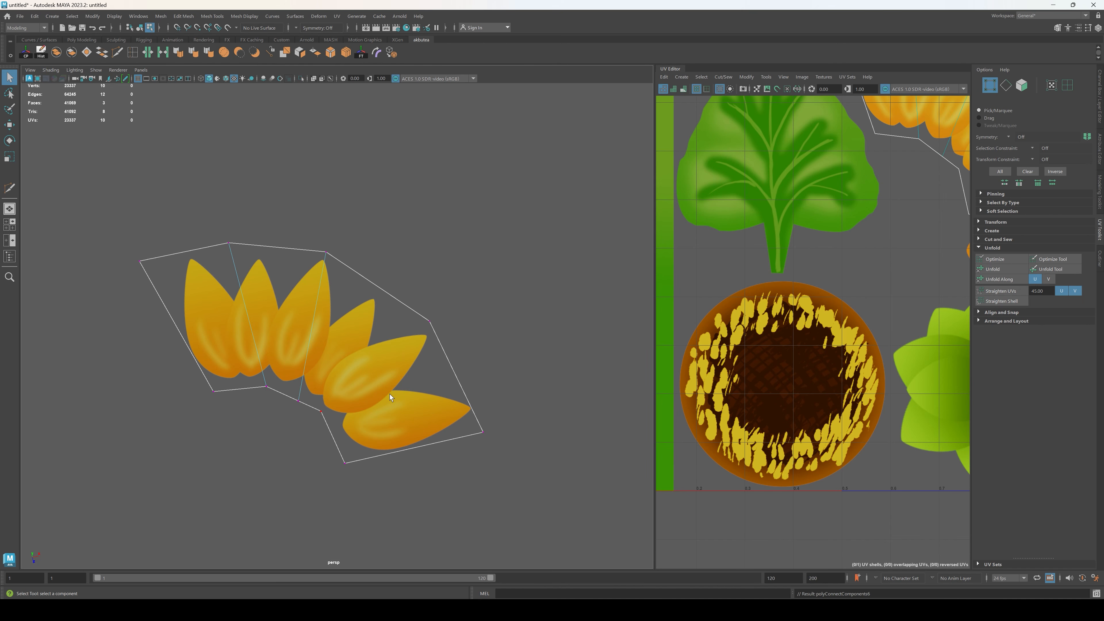
Step: Move the inner bend vertex beside the lowest petals slightly down and outward to smooth the inner curve
left_click(321, 412)
key("w")
left_click_drag(322, 412, 329, 430)
Step: Select the petal piece's whole UV shell, correct its stretching and fit it back over the painted petals
right_click_drag(733, 270, 706, 260)
scroll(709, 262, "down", 5)
middle_click_drag(858, 297, 856, 321, "alt")
left_click(895, 248)
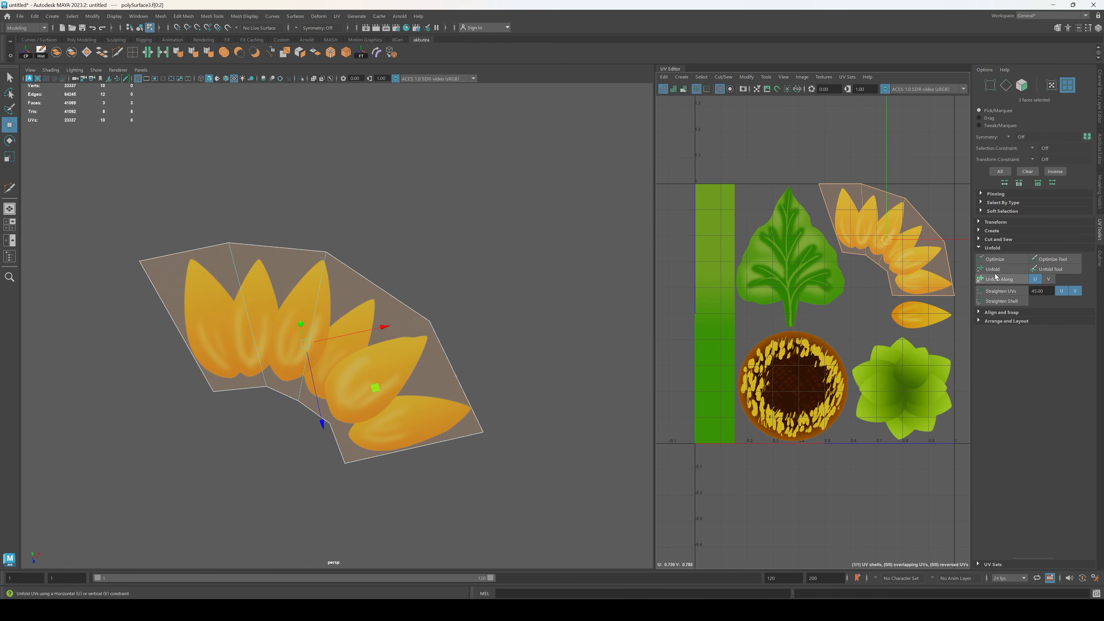
left_click(417, 479)
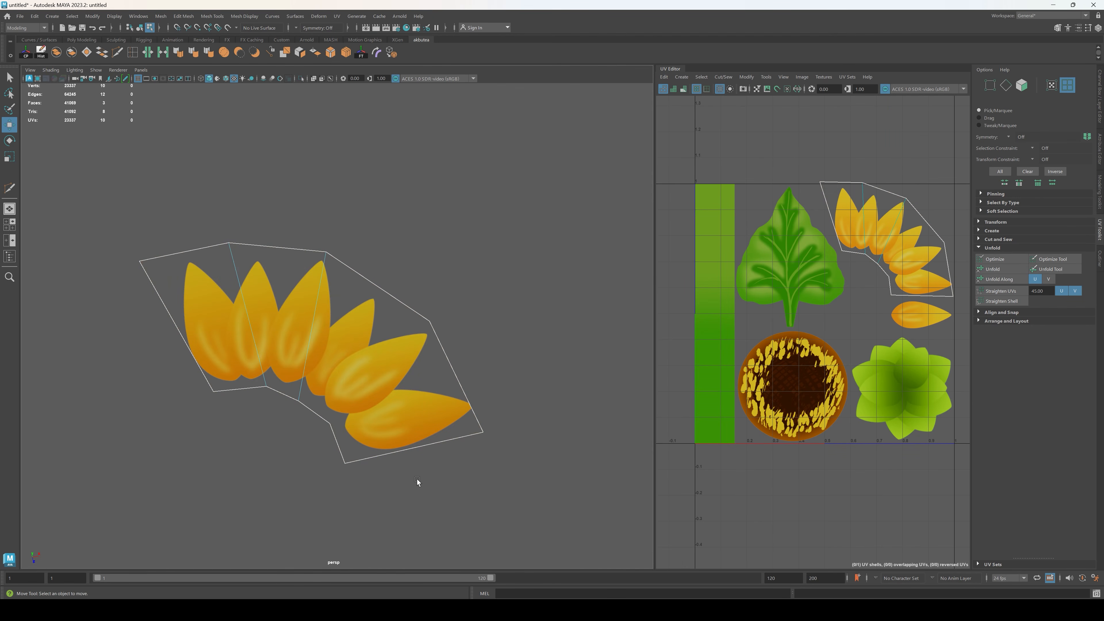
left_click(930, 232)
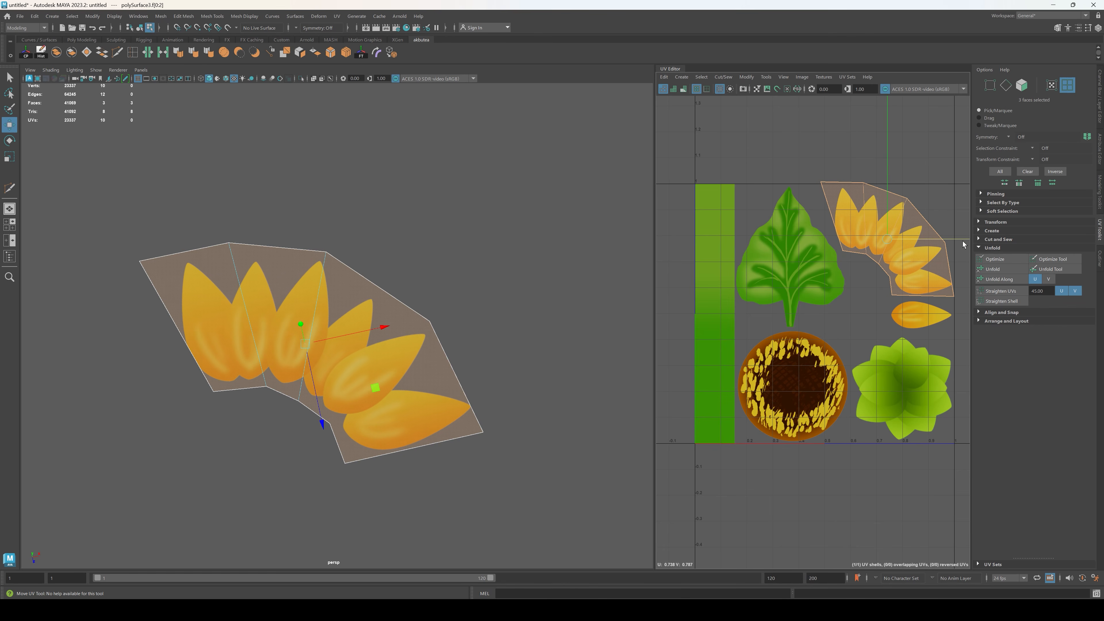
Step: Move the UV of the third outer bend sideways, out to the right border of the texture
middle_click_drag(908, 314, 801, 355, "alt")
scroll(847, 310, "up", 2)
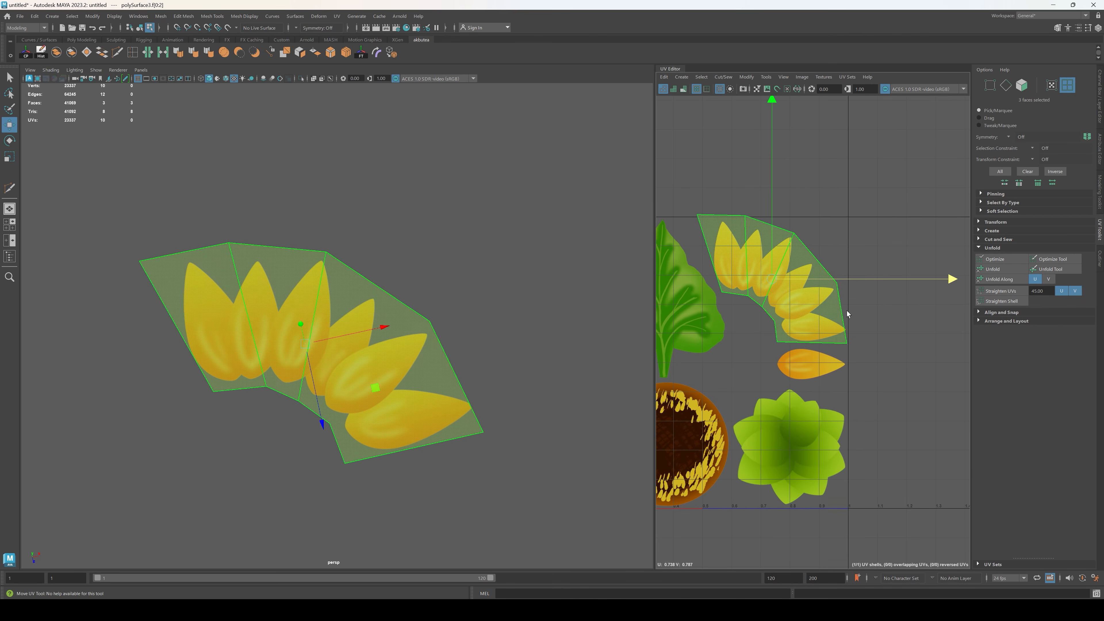
key("F9")
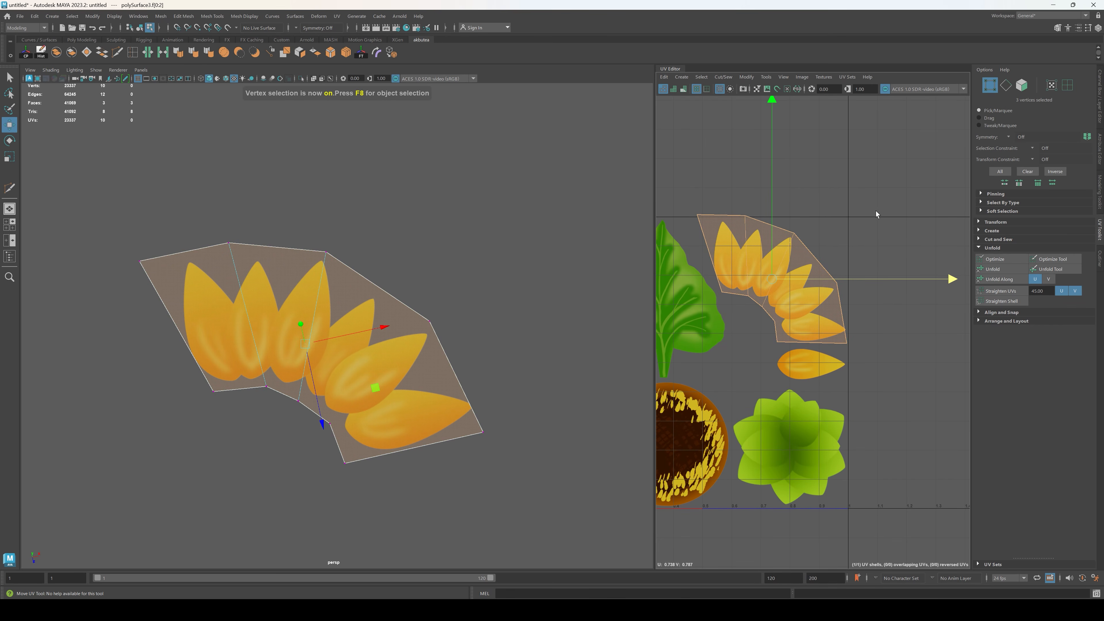
left_click_drag(827, 274, 888, 285)
Step: Try to shift the UVs at the two lower corners of the petal shell sideways
left_click(849, 345)
left_click_drag(884, 342, 886, 341)
key("ctrl+z")
key("ctrl+z")
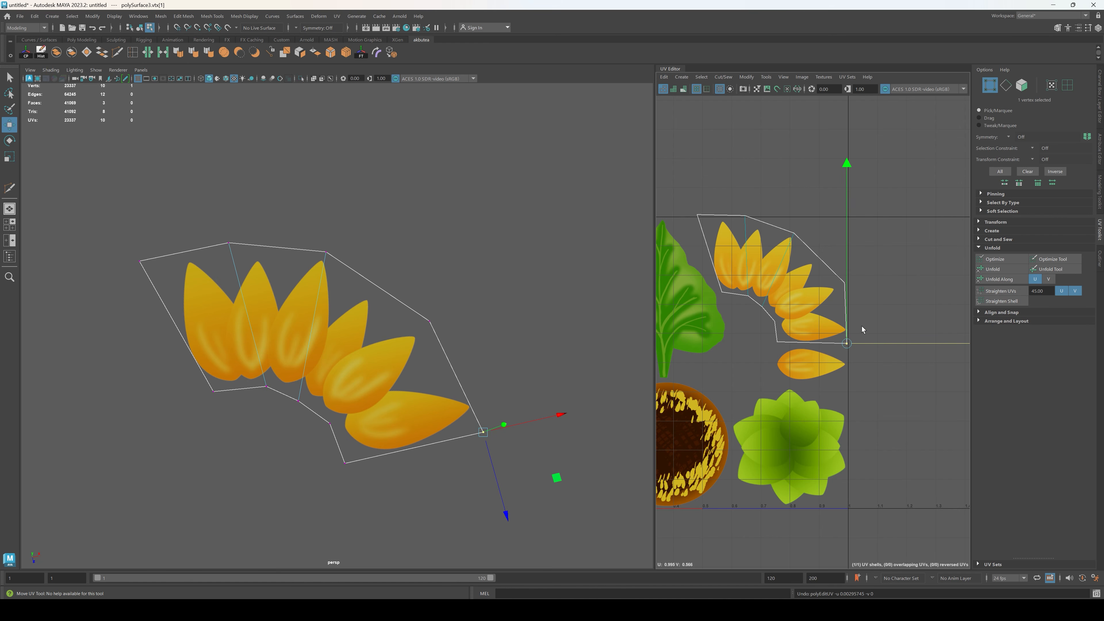
left_click(777, 342)
left_click_drag(866, 340, 866, 341)
key("ctrl+z")
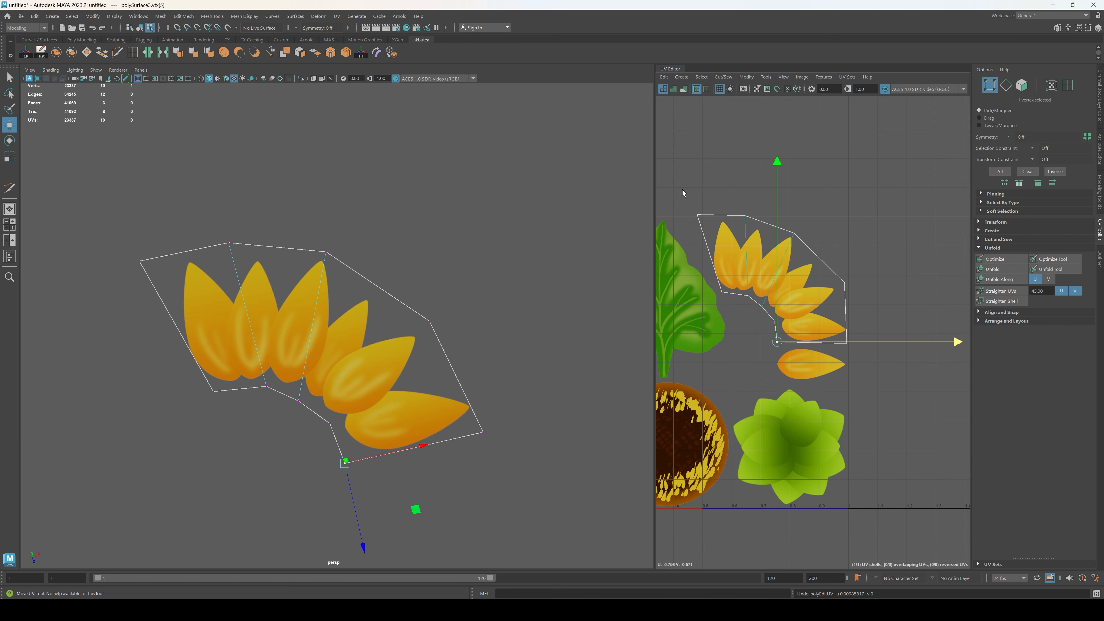
Step: Lower the two UVs along the petal shell's upper edge to align them with the texture's top border
left_click_drag(682, 192, 720, 222)
left_click_drag(693, 169, 761, 227)
left_click_drag(744, 165, 745, 170)
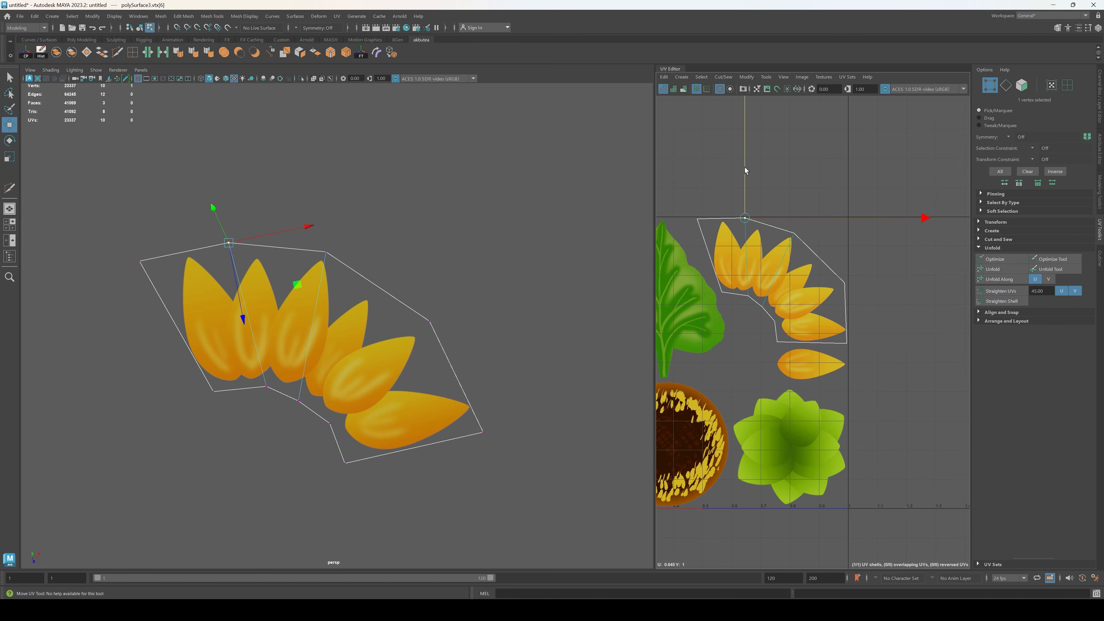
Step: Adjust the UVs along the petal shell's inner curve so its outline clears the painted petal bases
left_click(719, 295)
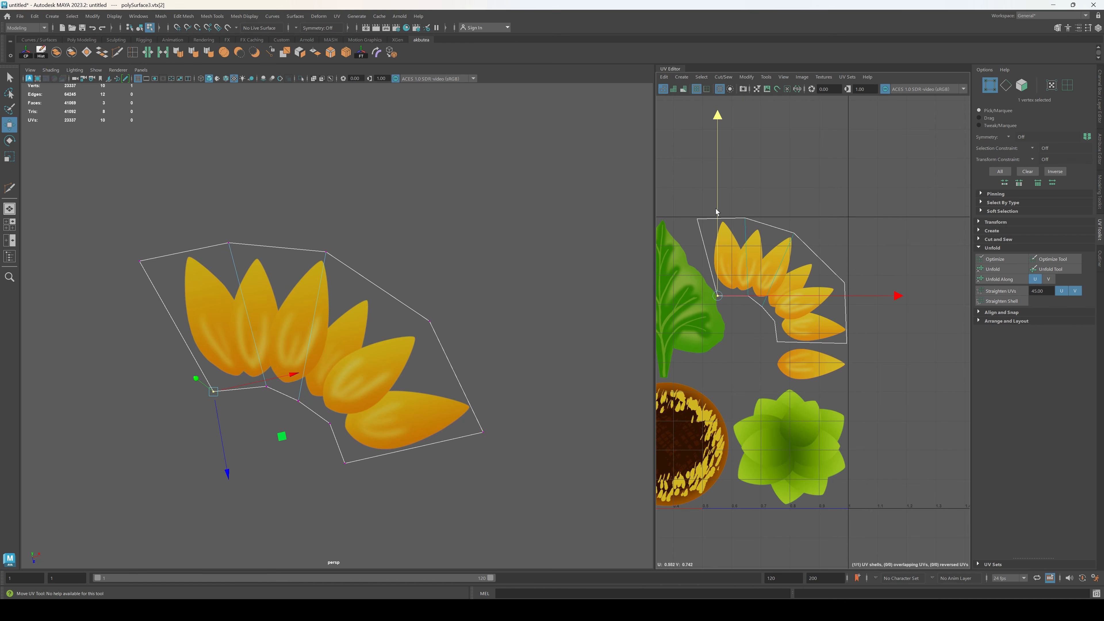
left_click(753, 327)
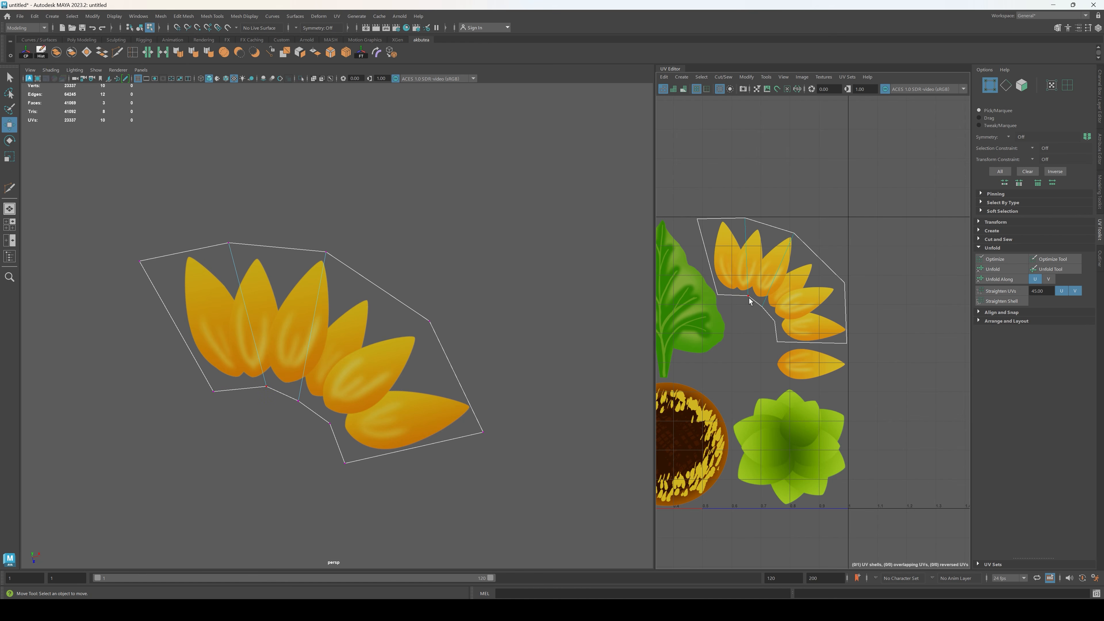
left_click(762, 302)
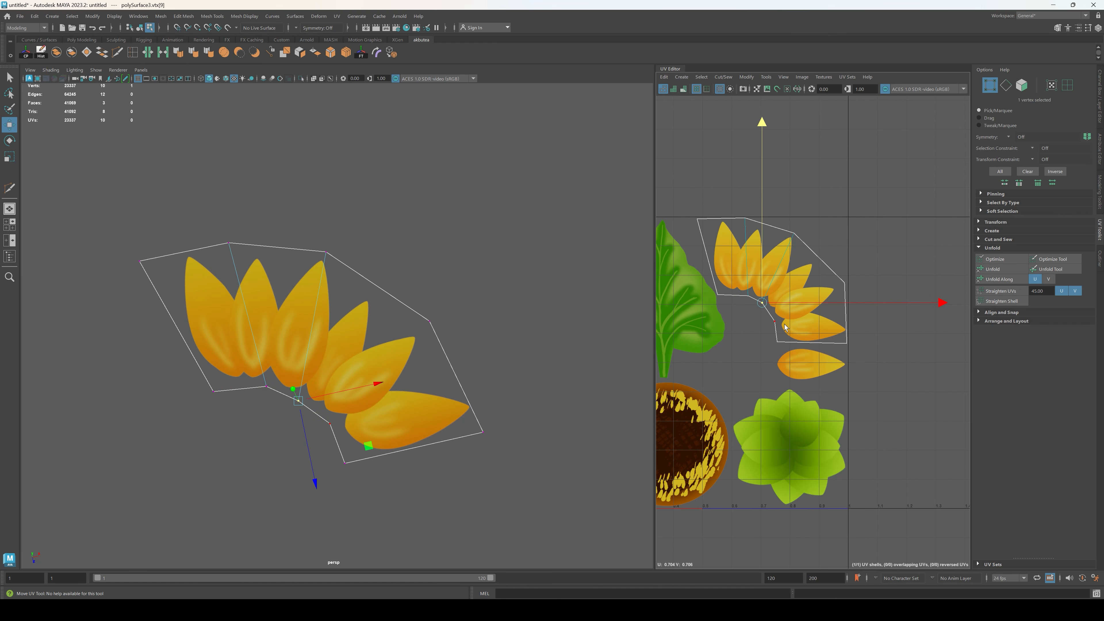
left_click(775, 322)
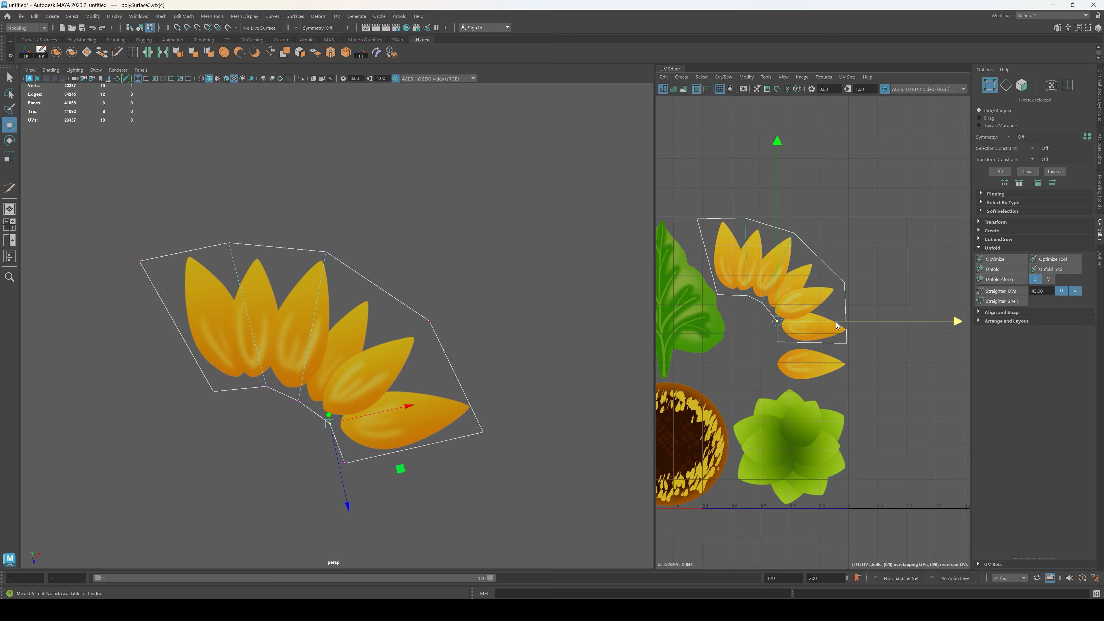
Step: Move the UVs of the petal shell's two outer bends, shifting the upper bend outward and slightly down to clear the petal tips
left_click(845, 289)
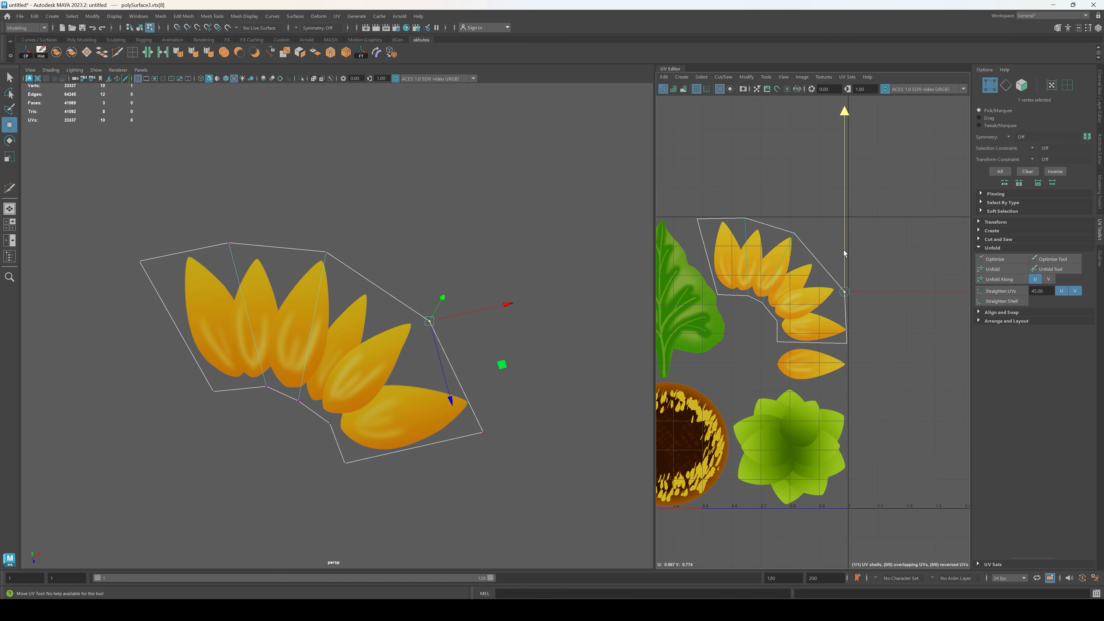
left_click(794, 233)
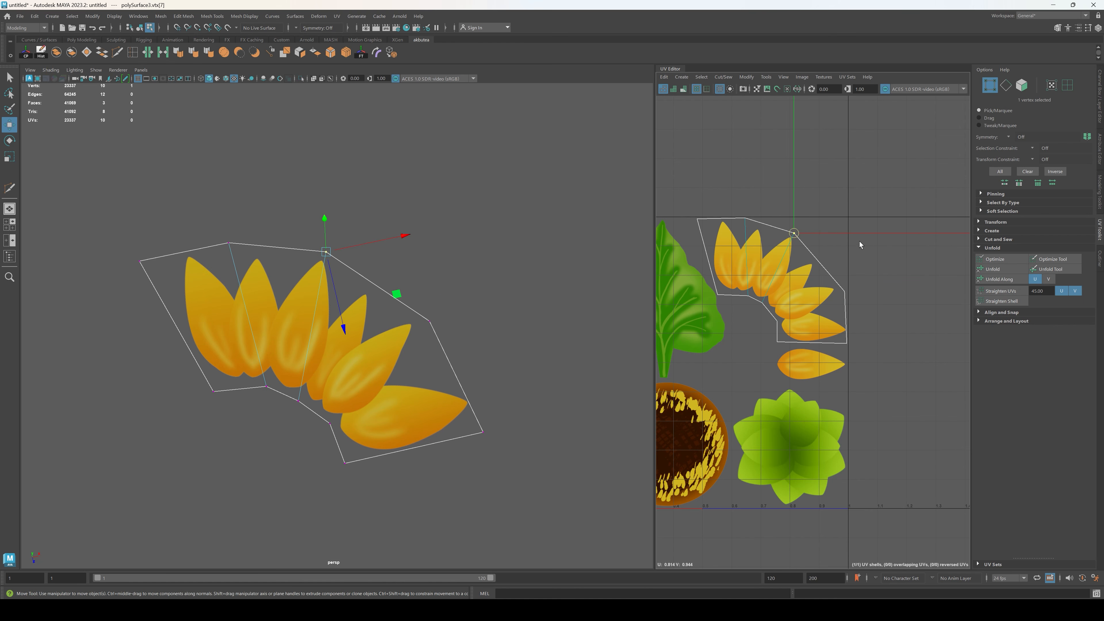
left_click_drag(859, 239, 878, 239)
left_click_drag(816, 198, 813, 208)
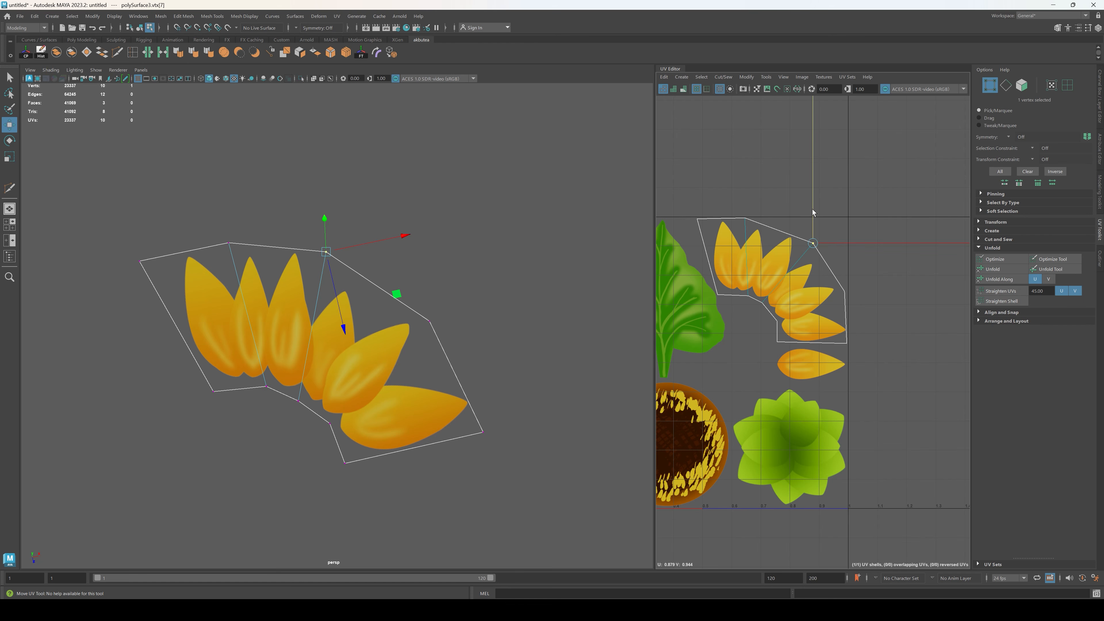
Step: Shift the UV in the middle of the petal shell's inner curve slightly sideways toward the neighbouring petal bases
left_click(763, 301)
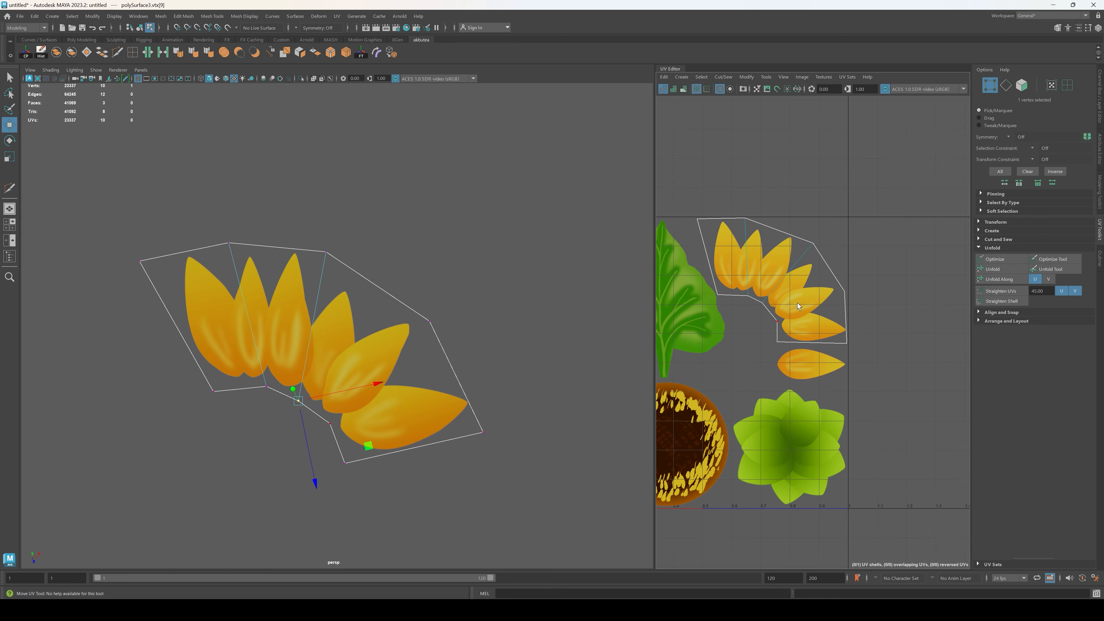
left_click(797, 303)
left_click(764, 303)
left_click_drag(791, 303, 795, 303)
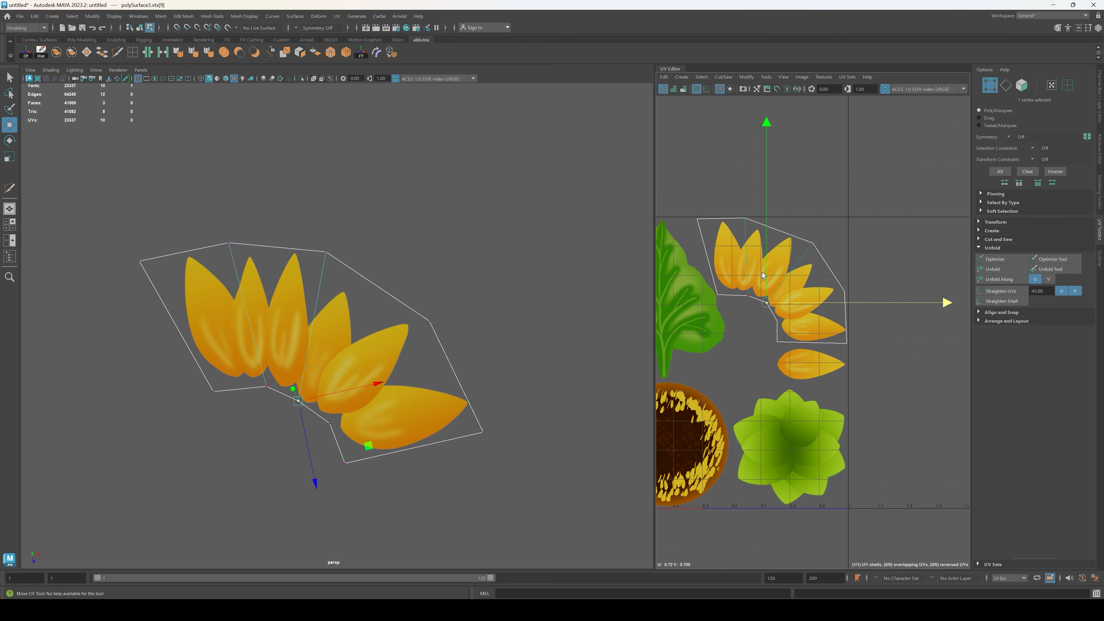
left_click(800, 326)
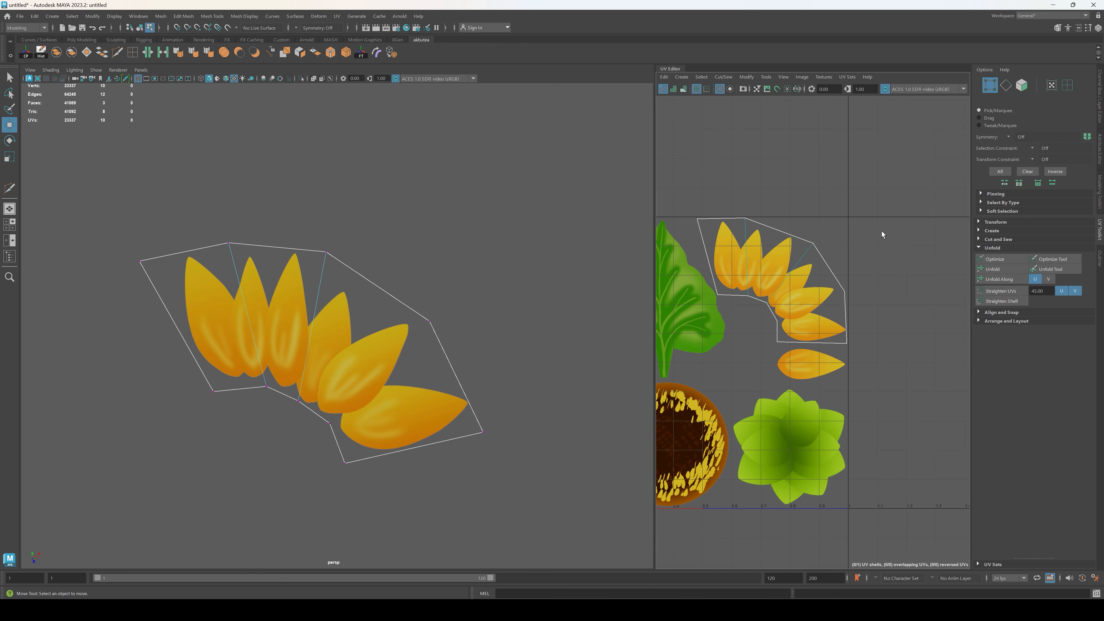
Step: Try Unfold on all the petal shell's faces, undo it, and optimize their UVs instead
right_click_drag(881, 235, 883, 266)
left_click(808, 258)
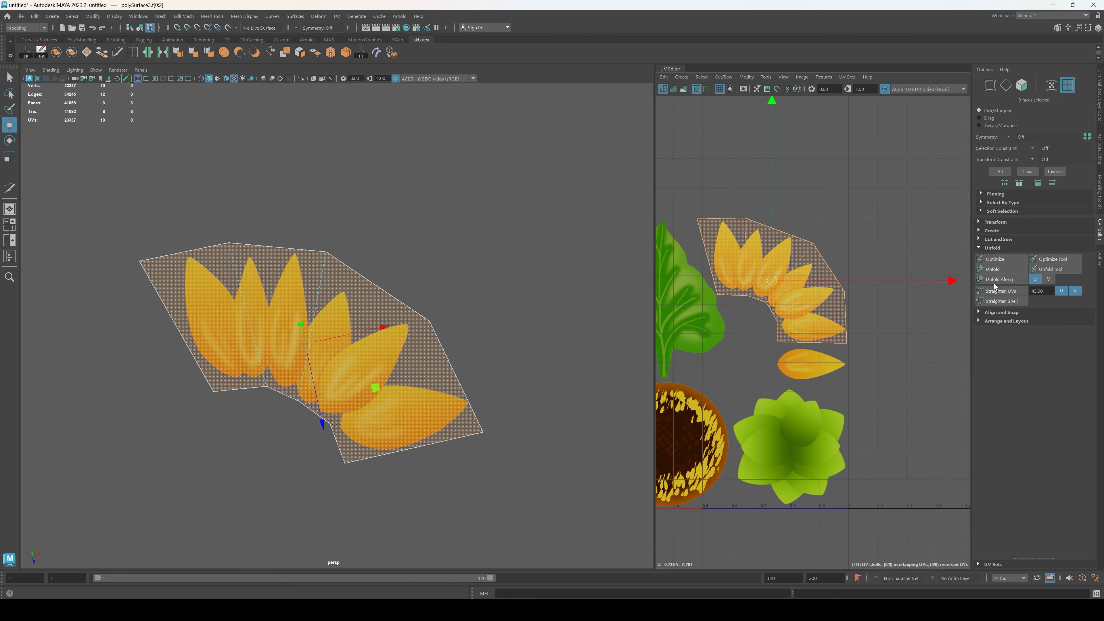
left_click(1001, 269)
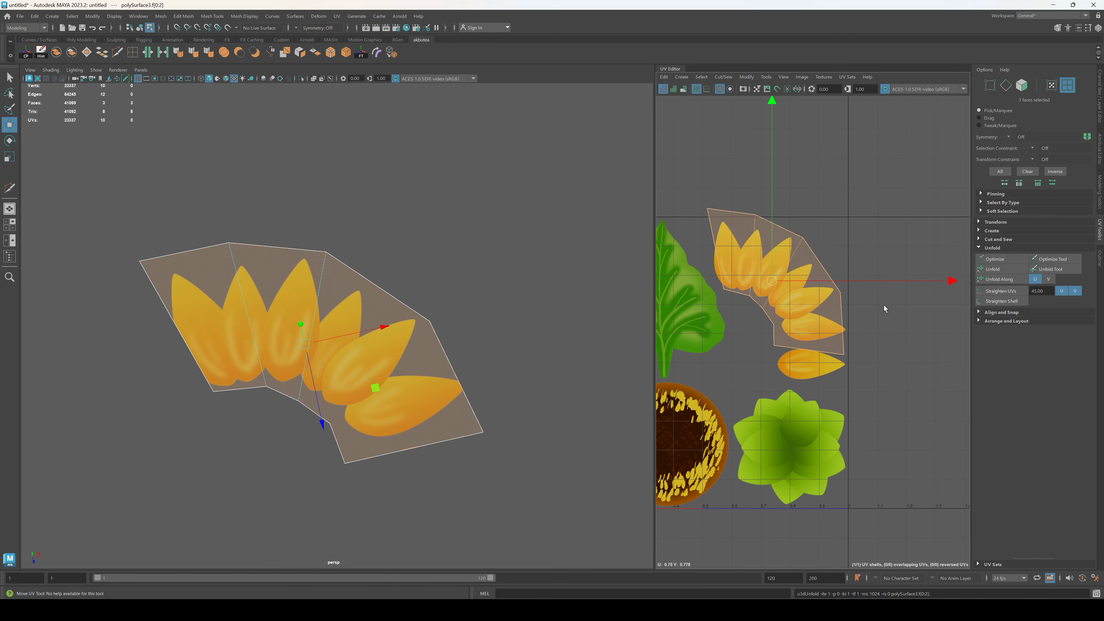
key("ctrl+z")
left_click(995, 259)
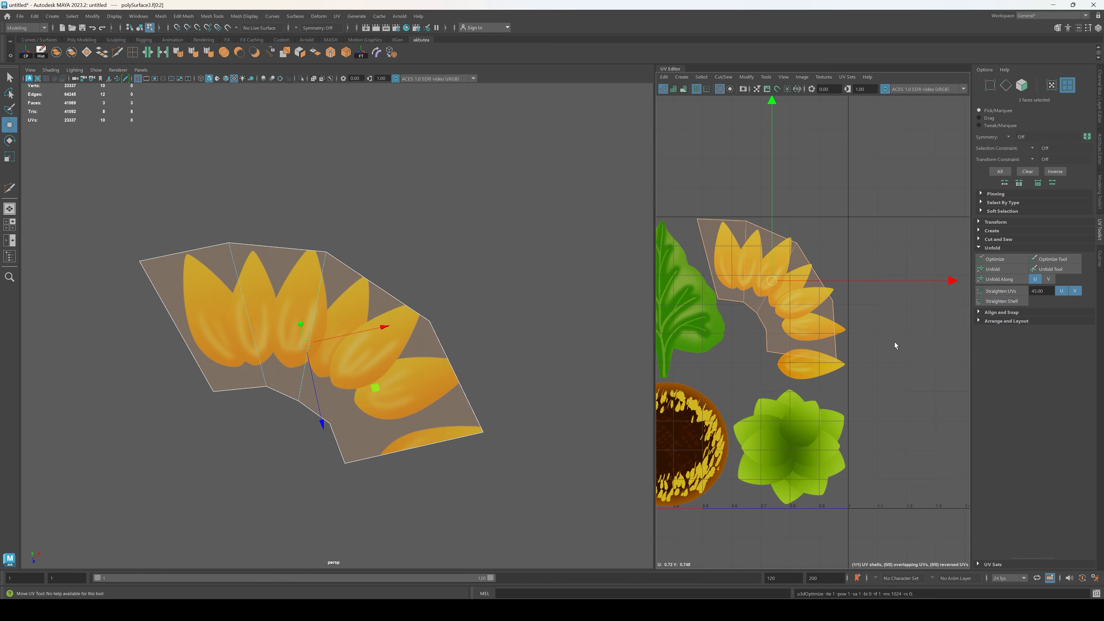
Step: Rotate the petal UV shell slightly counterclockwise and move it back over the painted petals
key("e")
left_click_drag(940, 220, 928, 205)
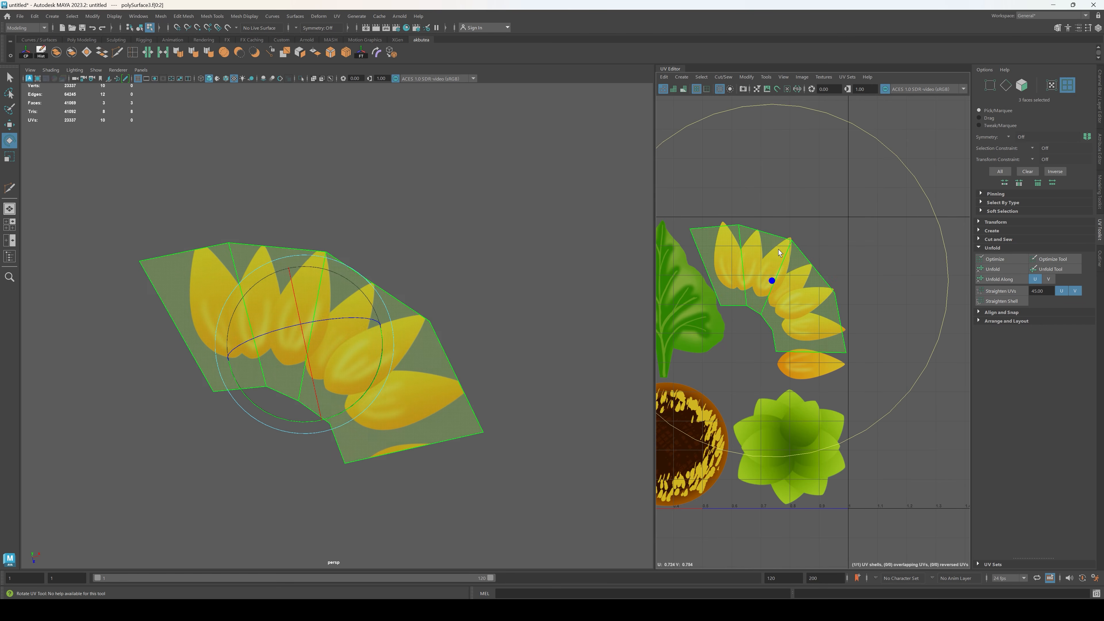
key("w")
left_click_drag(775, 276, 772, 272)
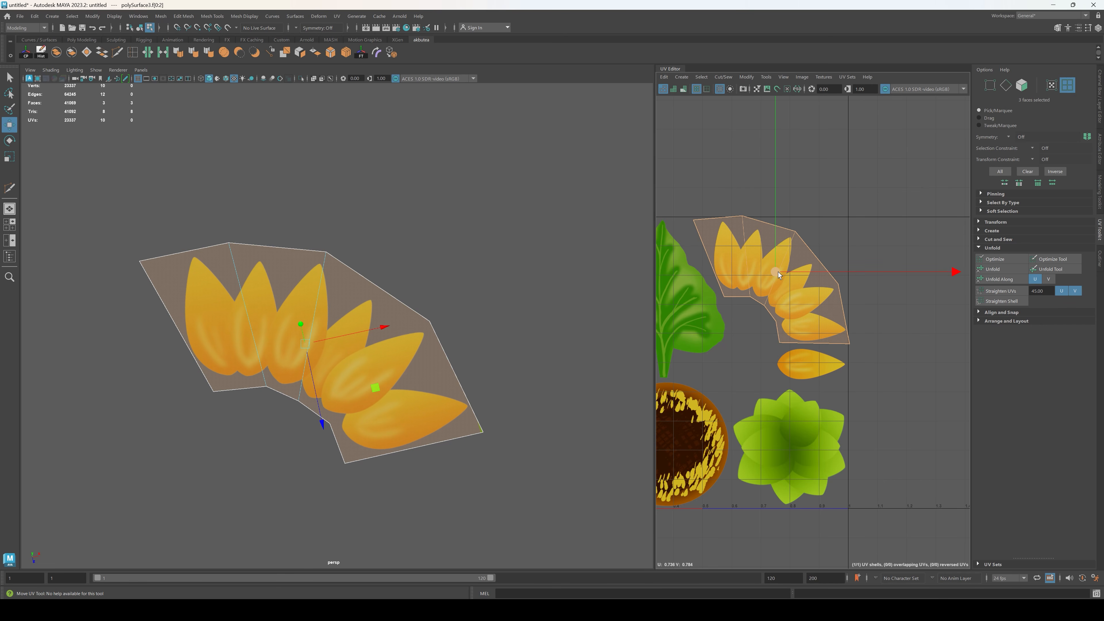
Step: Align the petal shell's upper bend and outer corner UVs with the texture borders, and move the lower outer bend outward
key("F9")
left_click_drag(722, 197, 754, 221)
left_click_drag(743, 168, 744, 171)
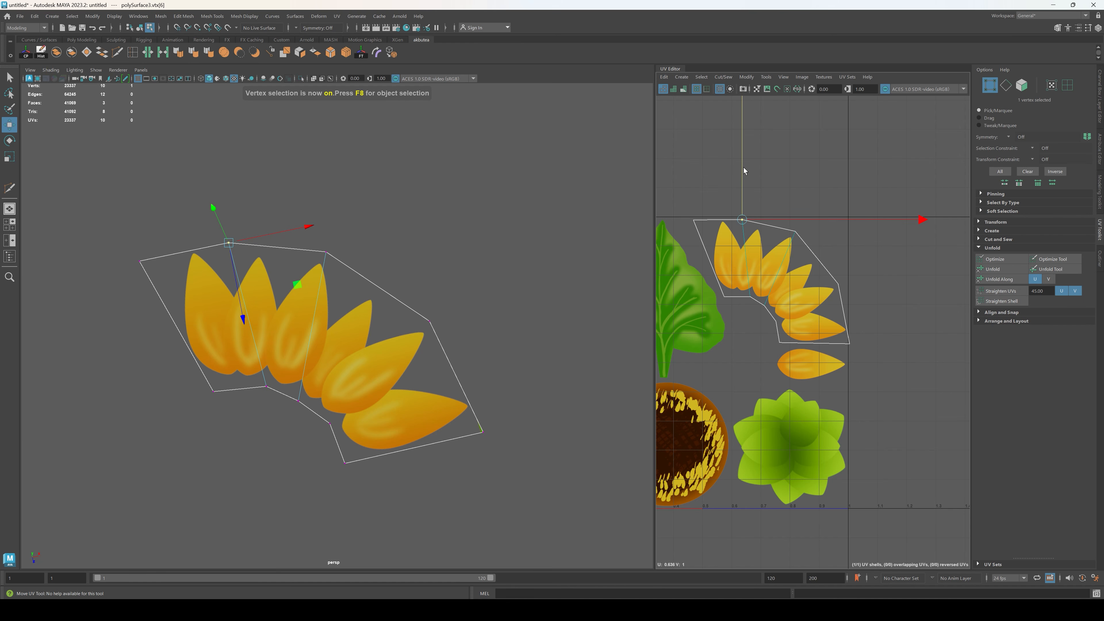
left_click(849, 343)
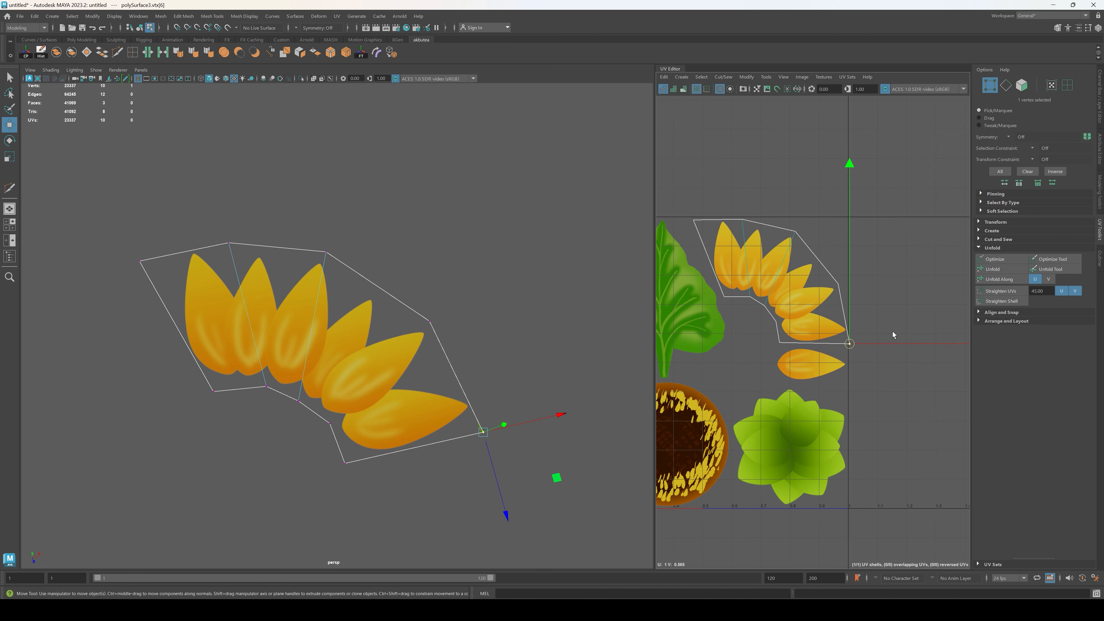
left_click(905, 339)
mouse_move(866, 344)
left_mouse_down()
mouse_move(842, 351)
mouse_move(885, 342)
left_mouse_up()
left_click_drag(821, 269, 884, 286)
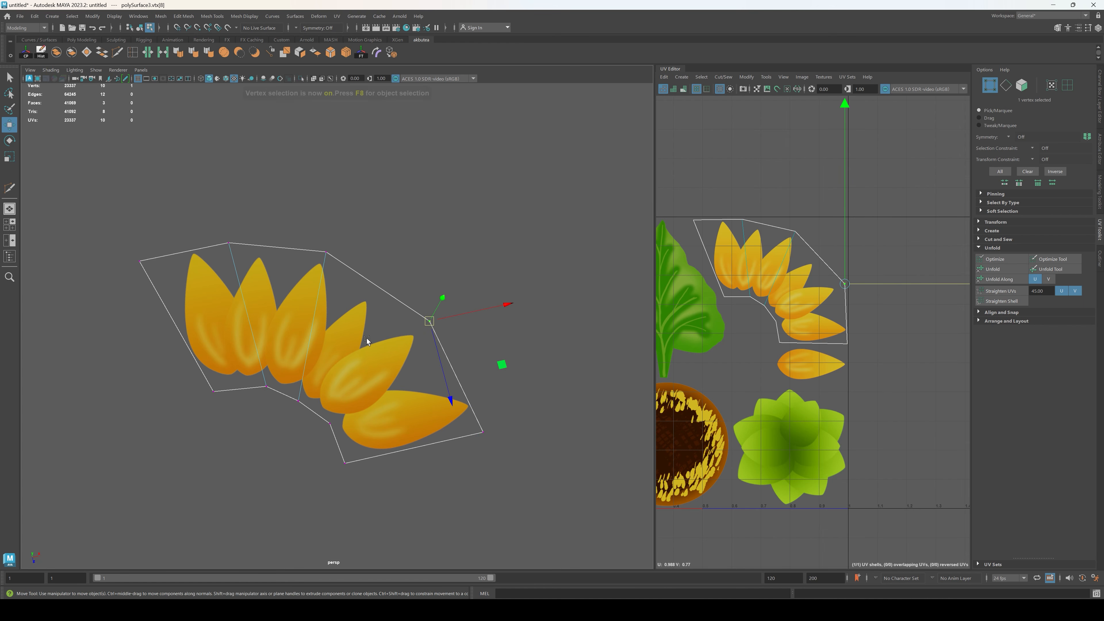
Step: Connect the petal piece's lower outer bend vertex to the opposite inner curve vertex with a new edge
key("F9")
left_click(319, 417, "shift")
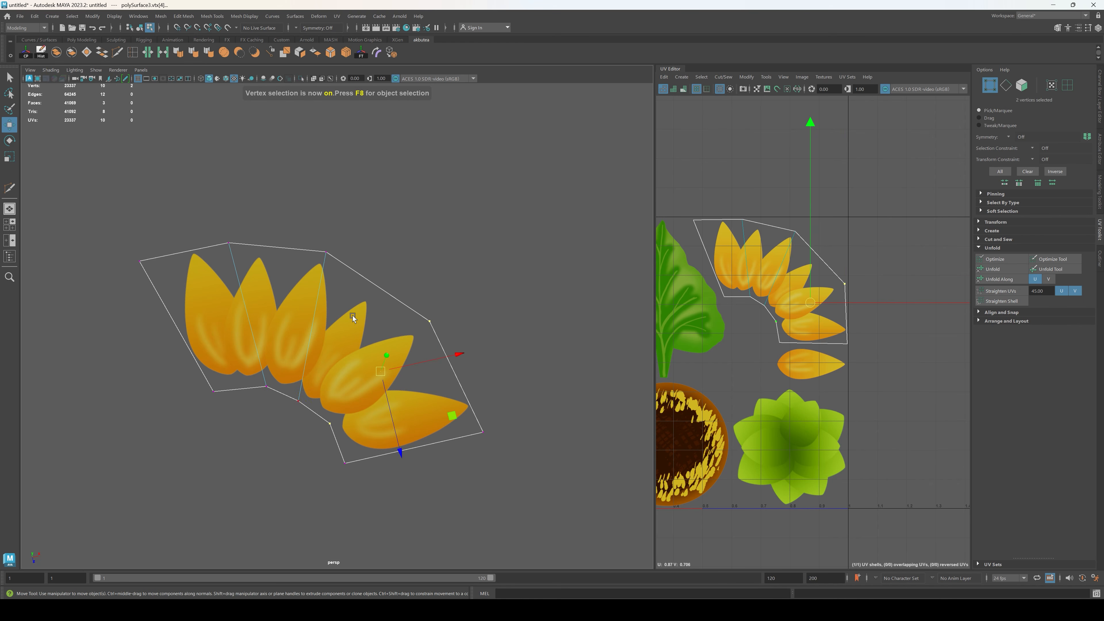
left_click(346, 53)
Step: Insert two edge loops along the arc of the petal piece with the Multi-Cut tool, crossing all four segments
mouse_move(386, 300)
left_mouse_down("alt")
mouse_move(384, 272)
mouse_move(396, 305)
left_mouse_up("alt")
left_click(117, 53)
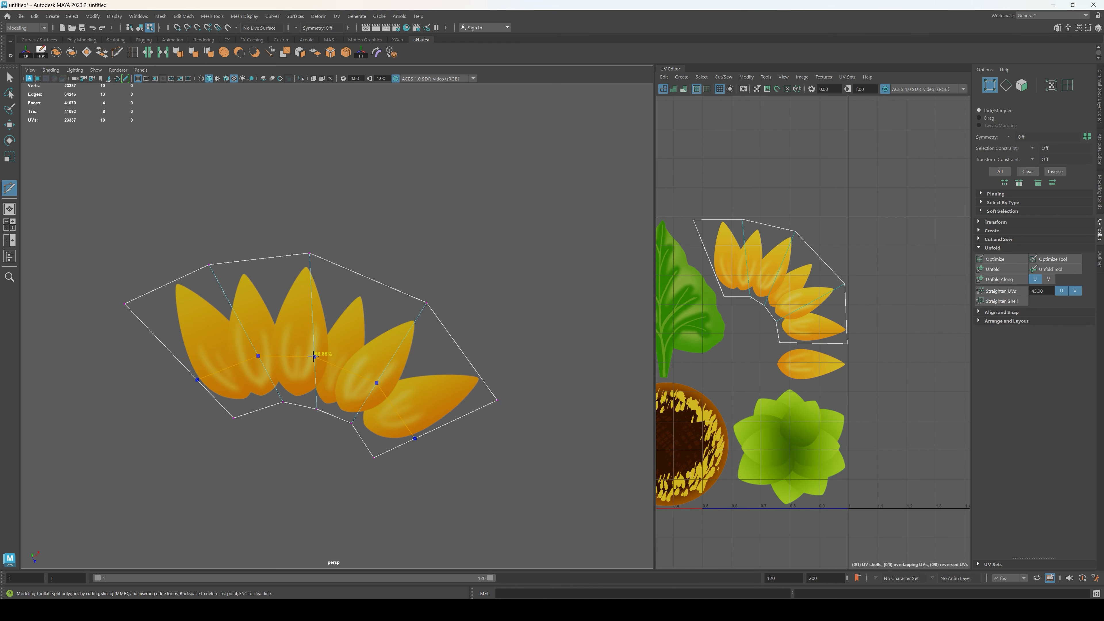
left_click(313, 355, "ctrl")
left_click(312, 300, "ctrl")
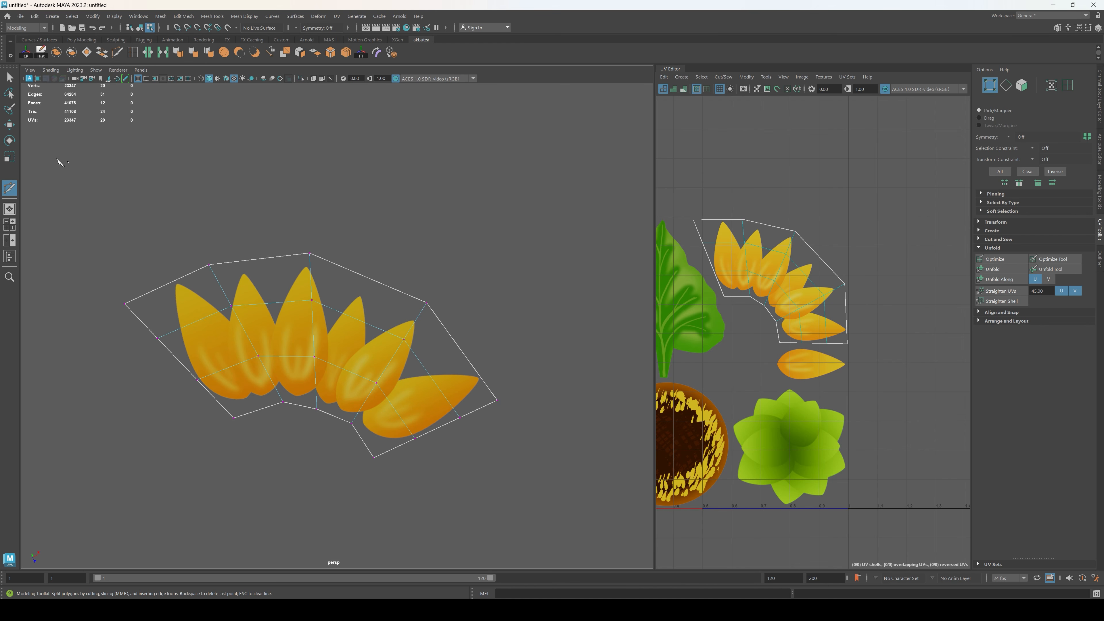
left_click(11, 77)
Step: Cut a rectangular outline around the single petal on the remaining texture sheet, from the stepped corner to the sheet's outer edge
scroll(396, 218, "down", 9)
middle_click_drag(306, 450, 393, 352, "alt")
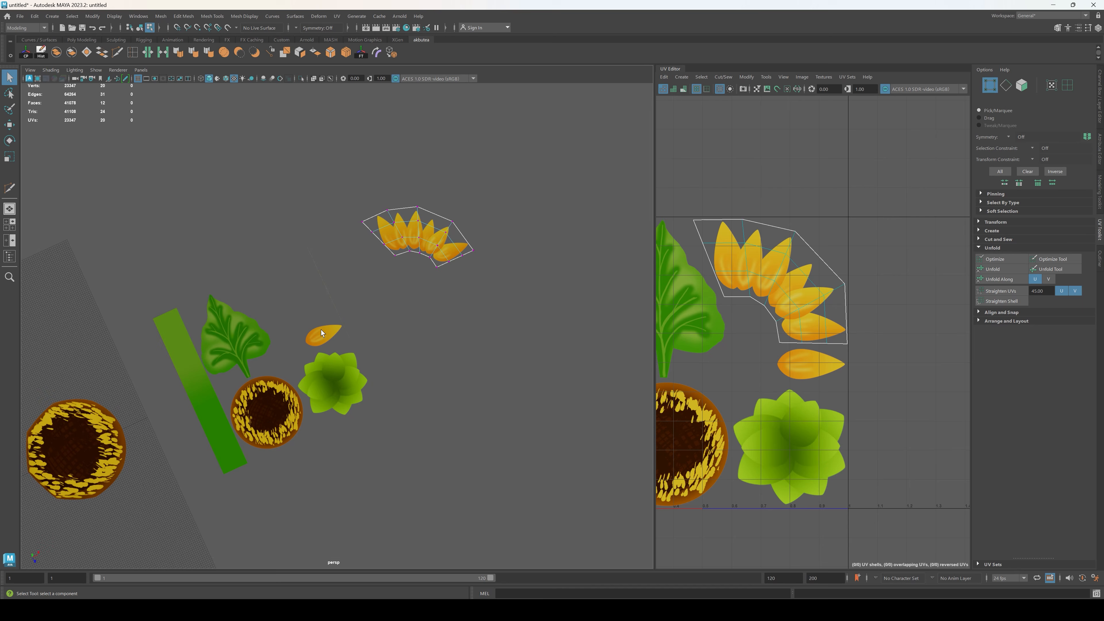
left_click(328, 363)
scroll(328, 363, "up", 6)
middle_click_drag(293, 338, 369, 320, "alt")
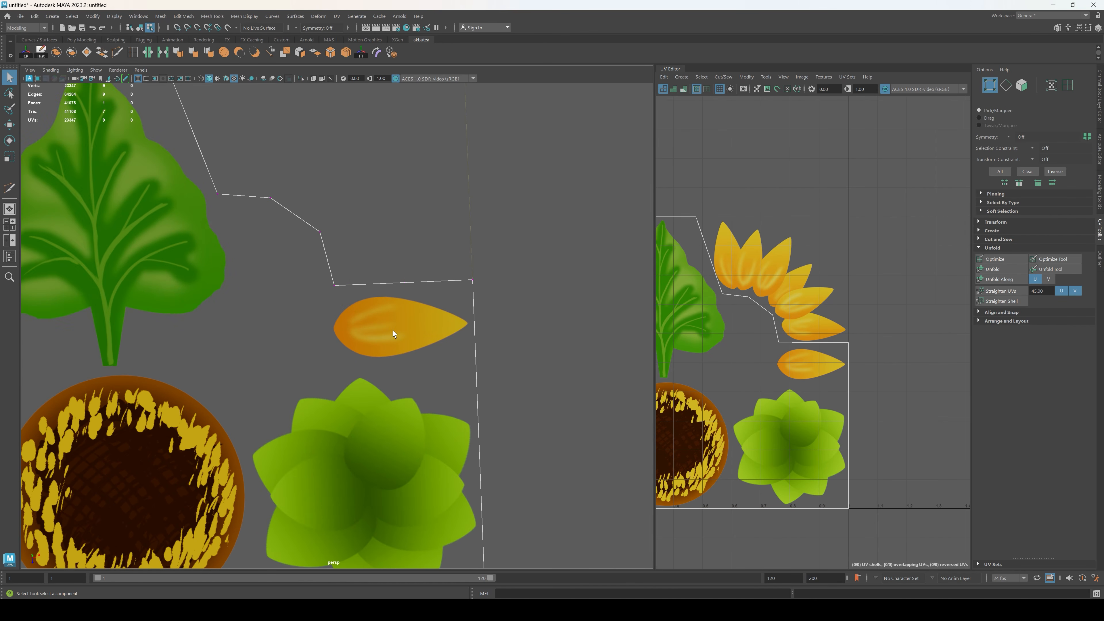
scroll(370, 321, "up", 3)
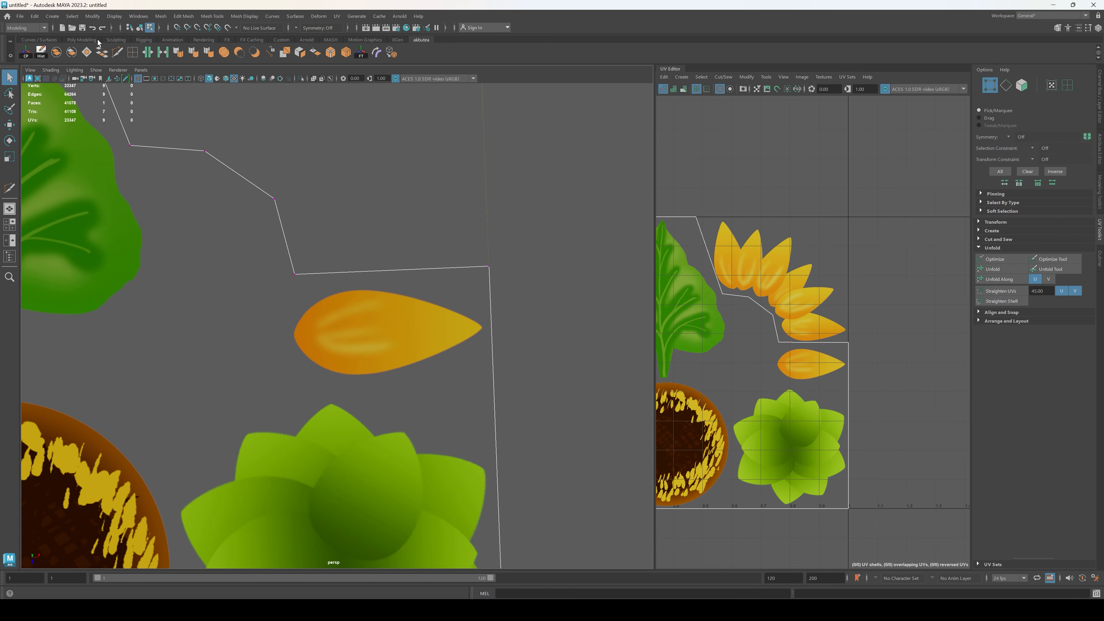
key("ctrl+shift+x")
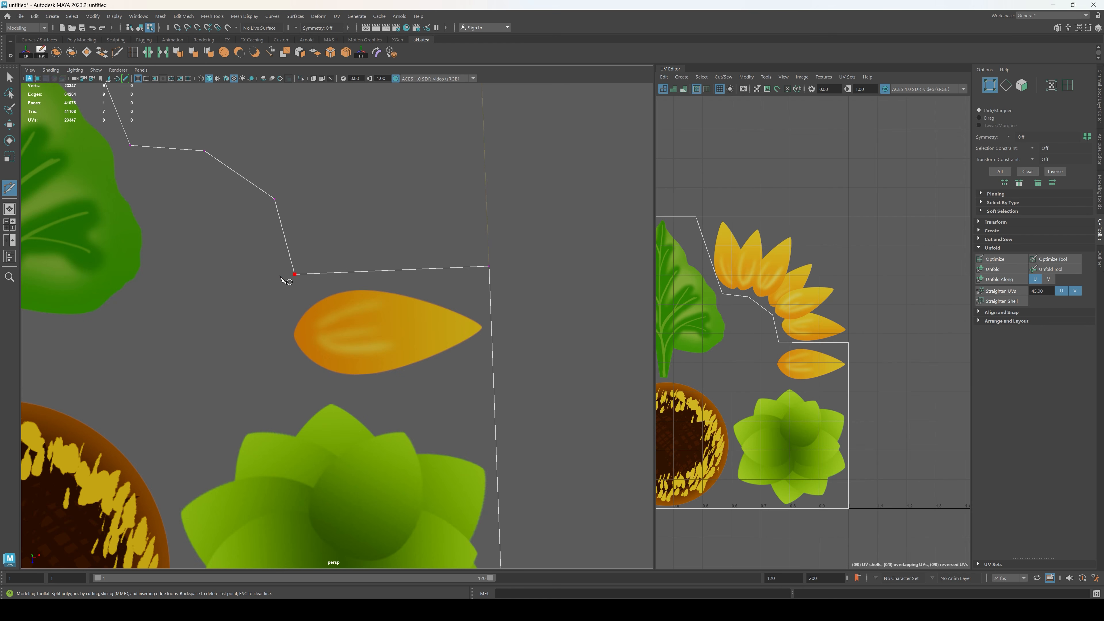
left_click(278, 278)
left_click(275, 275)
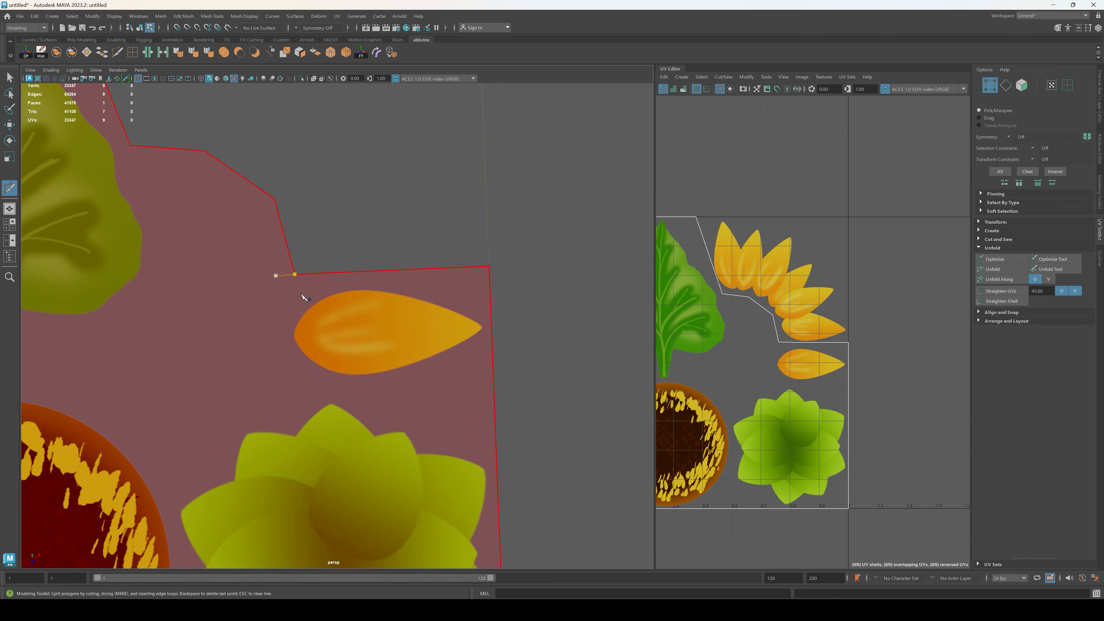
left_click(275, 379)
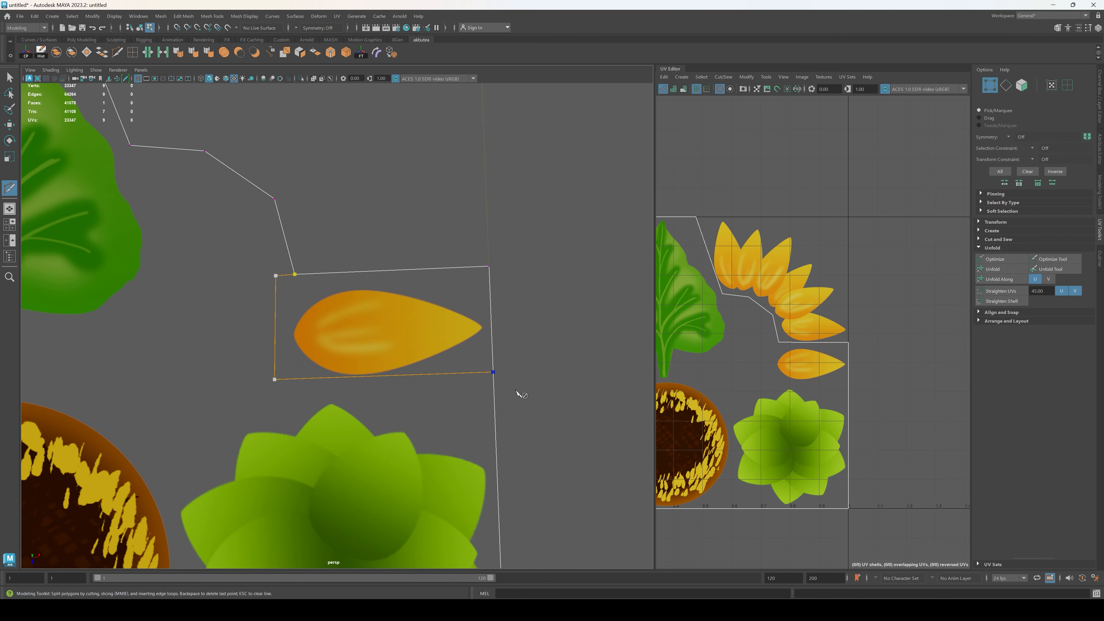
key("Return")
left_click(10, 78)
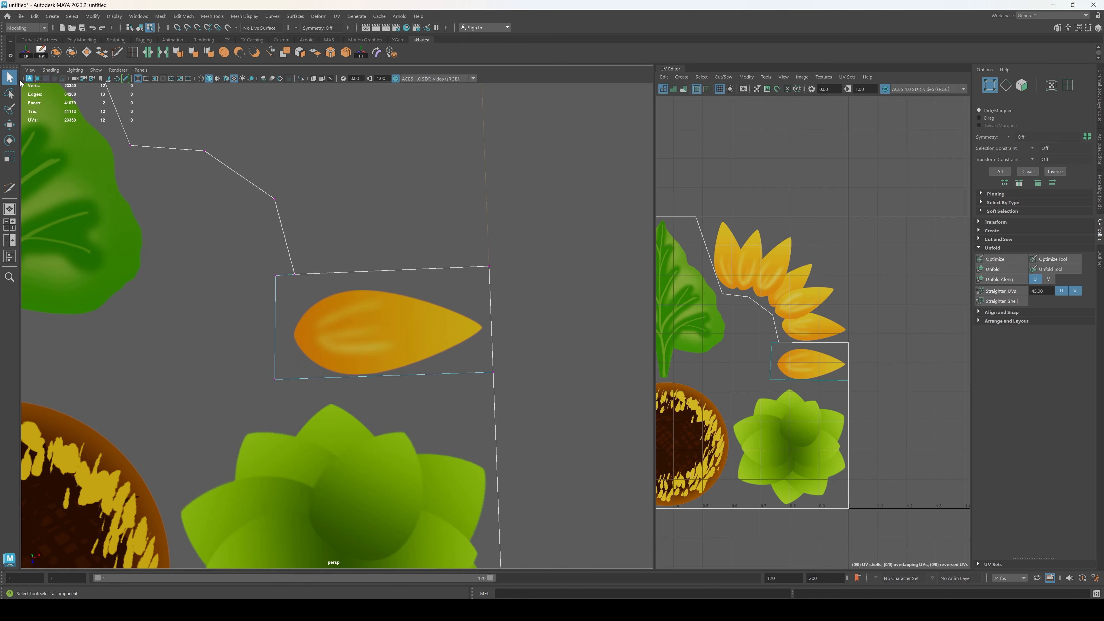
Step: Extract the rectangular single-petal face from the texture sheet as its own piece
left_click(424, 344)
key("F11")
left_click(418, 323)
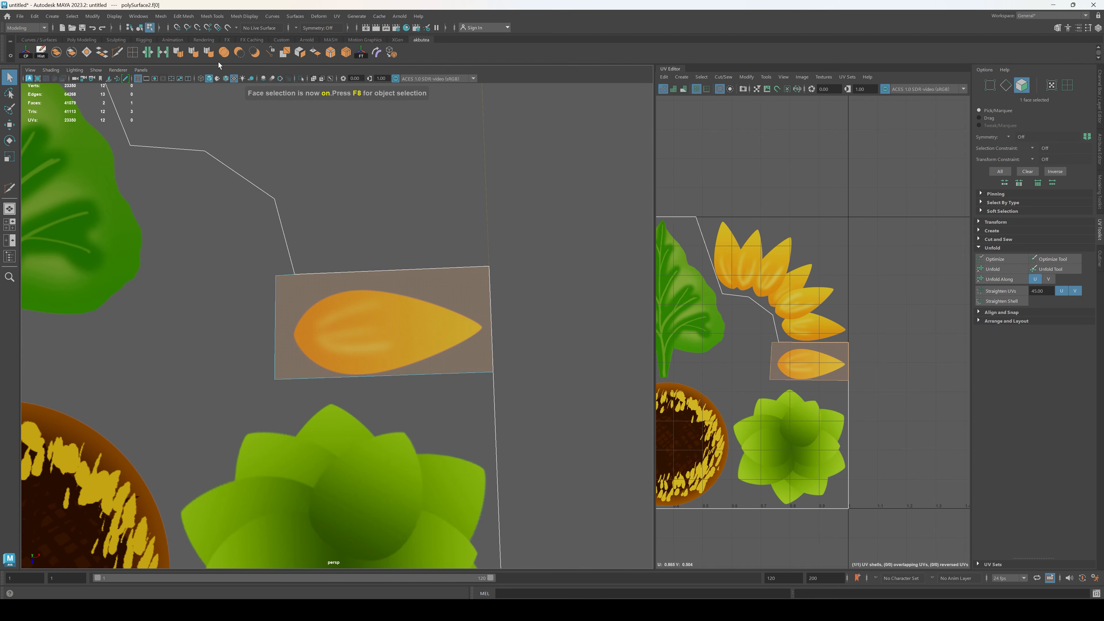
left_click(301, 54)
left_click(346, 205)
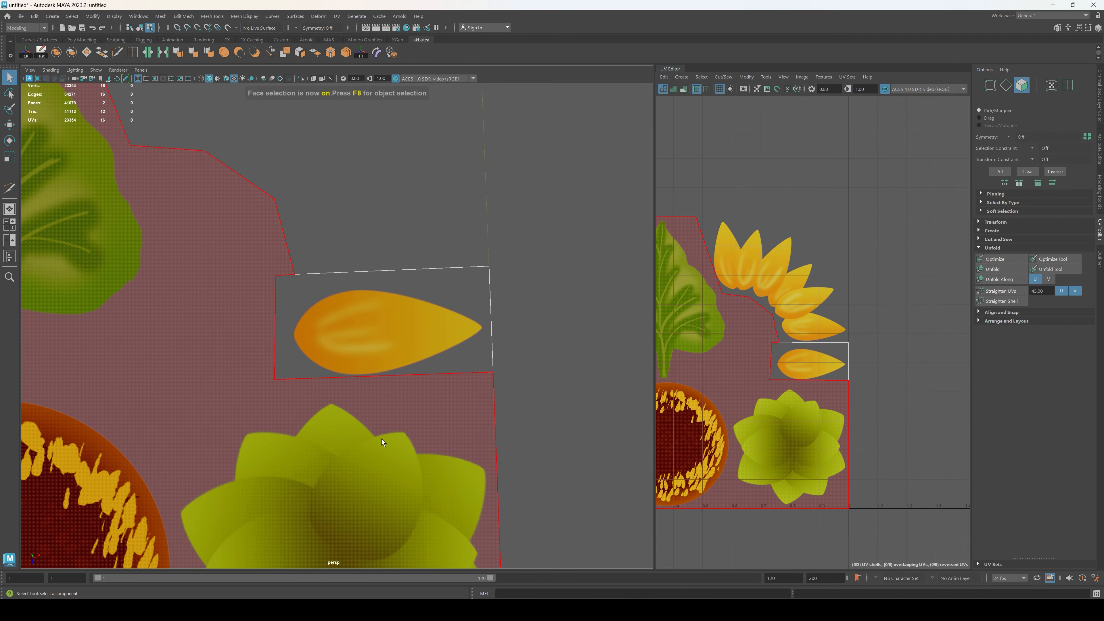
Step: Select the single-petal piece as an object and move it along X, clear of the texture sheet
key("F8")
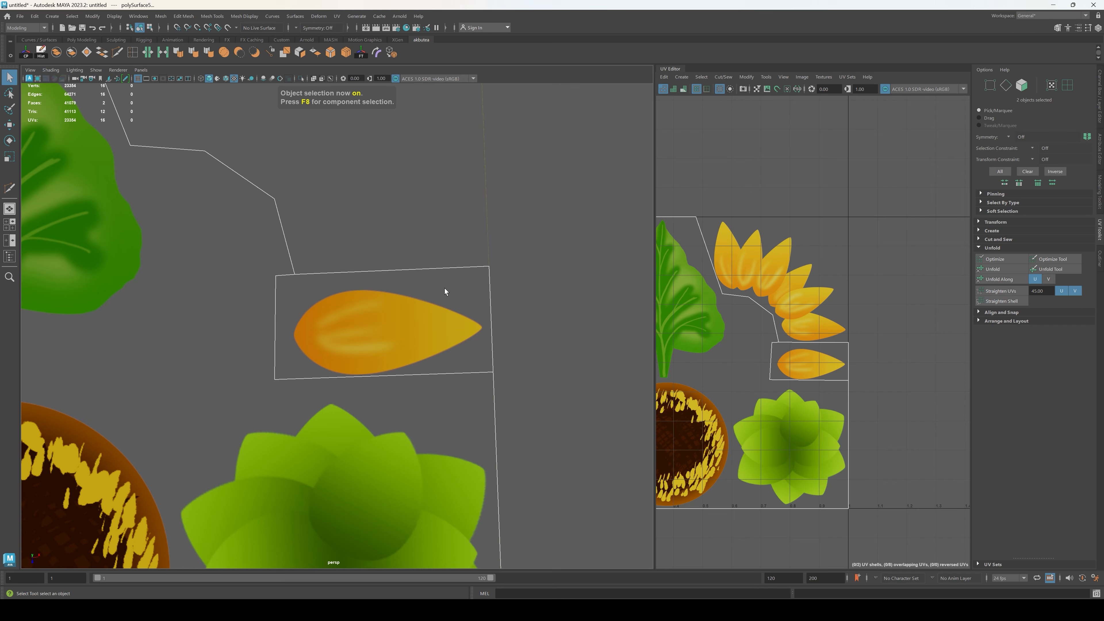
left_click(445, 291)
scroll(416, 412, "down", 3)
key("w")
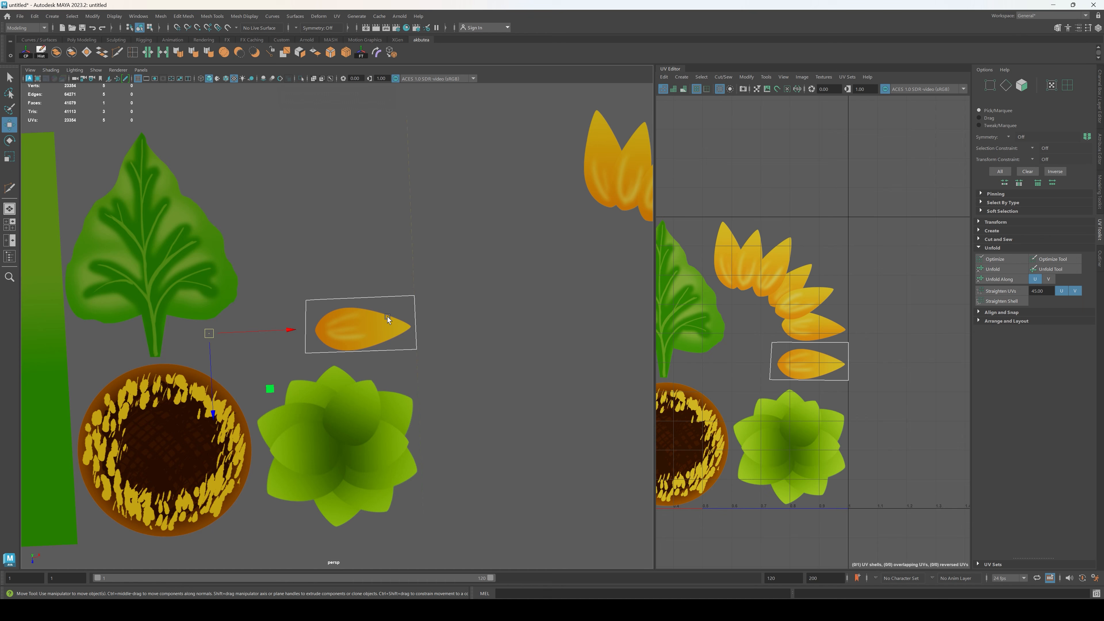
left_click_drag(287, 331, 531, 325)
scroll(581, 377, "down", 3)
middle_click_drag(505, 307, 358, 335, "alt")
Step: Delete the extra vertex on the upper edge of the single-petal piece
scroll(358, 335, "up", 5)
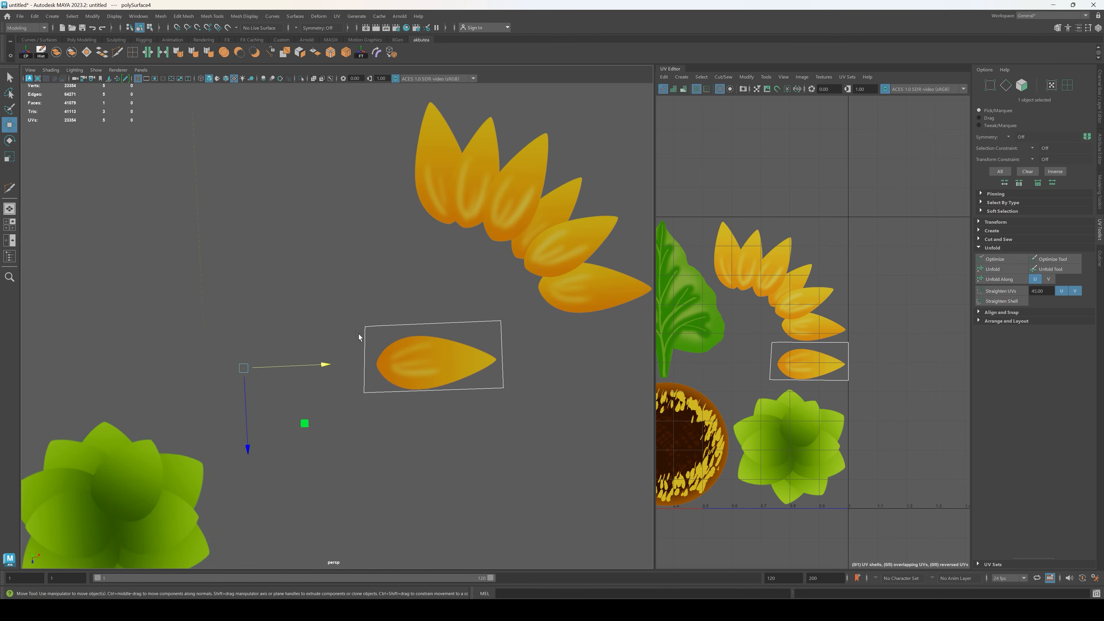
scroll(359, 337, "up", 2)
key("F8")
left_click_drag(397, 334, 397, 333)
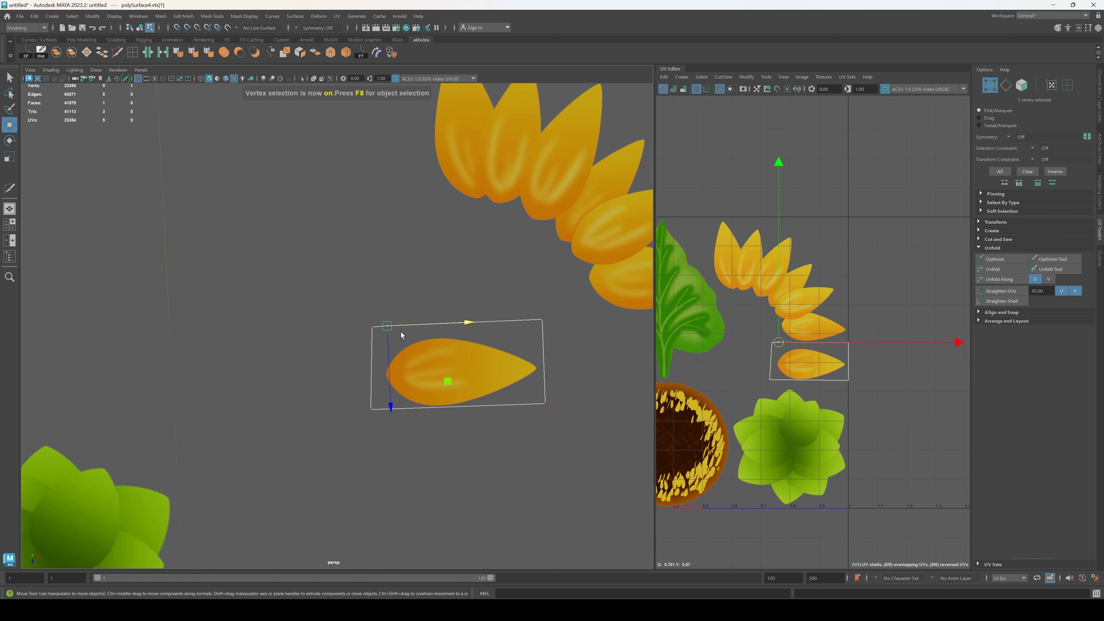
key("Delete")
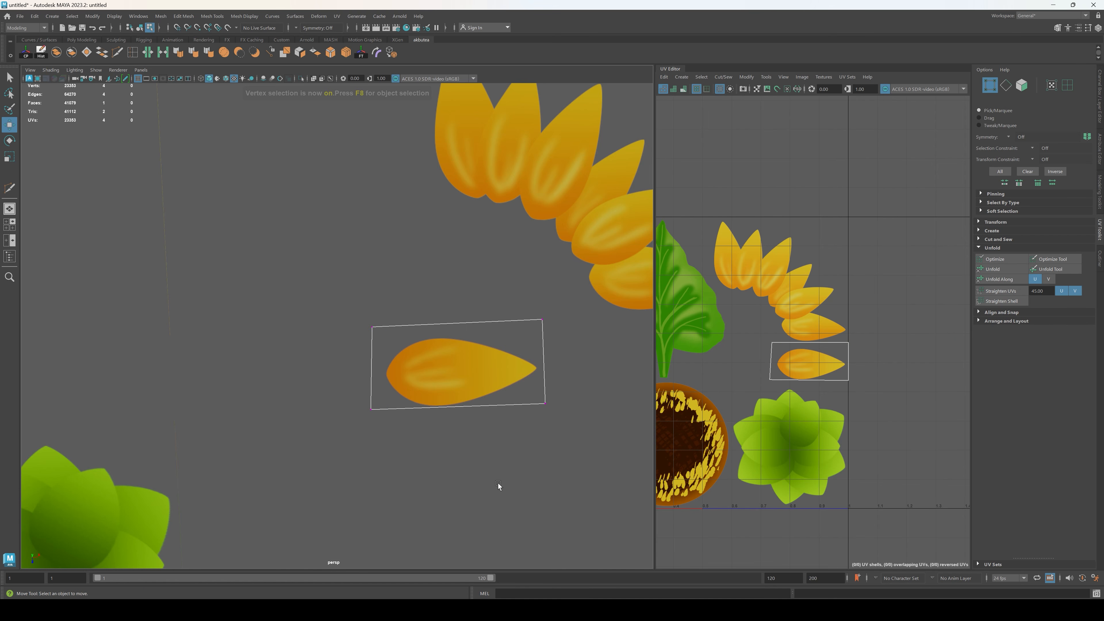
Step: Lower the two upper UVs of the single-petal piece, closer to the painted petal
left_click_drag(561, 437, 575, 412, "alt")
scroll(575, 412, "up", 1)
right_click_drag(947, 284, 908, 270)
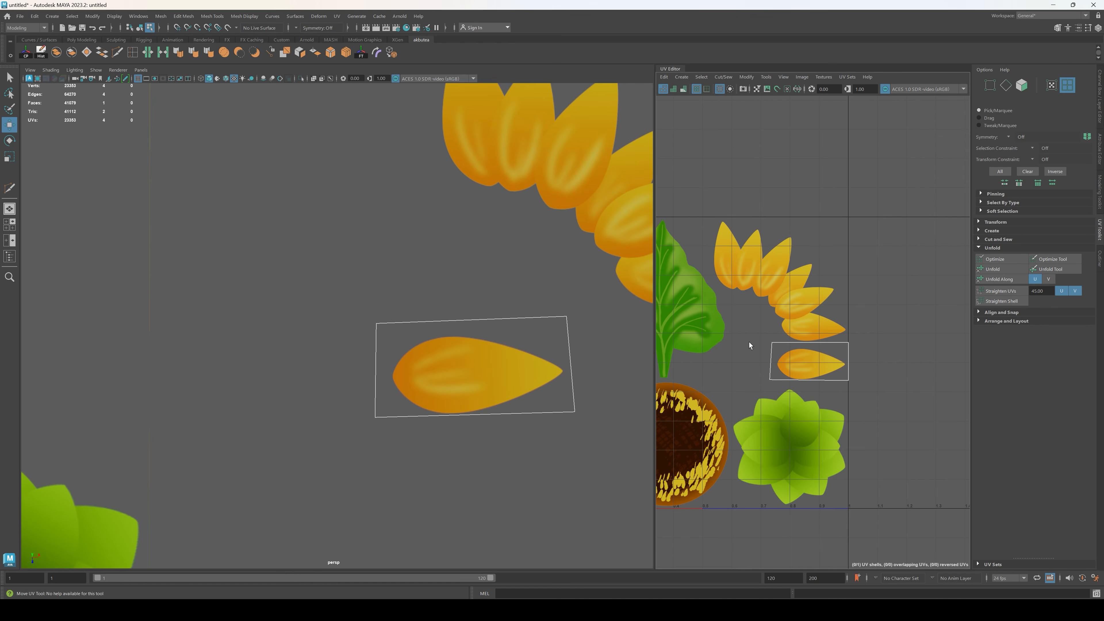
left_click(831, 360)
key("F9")
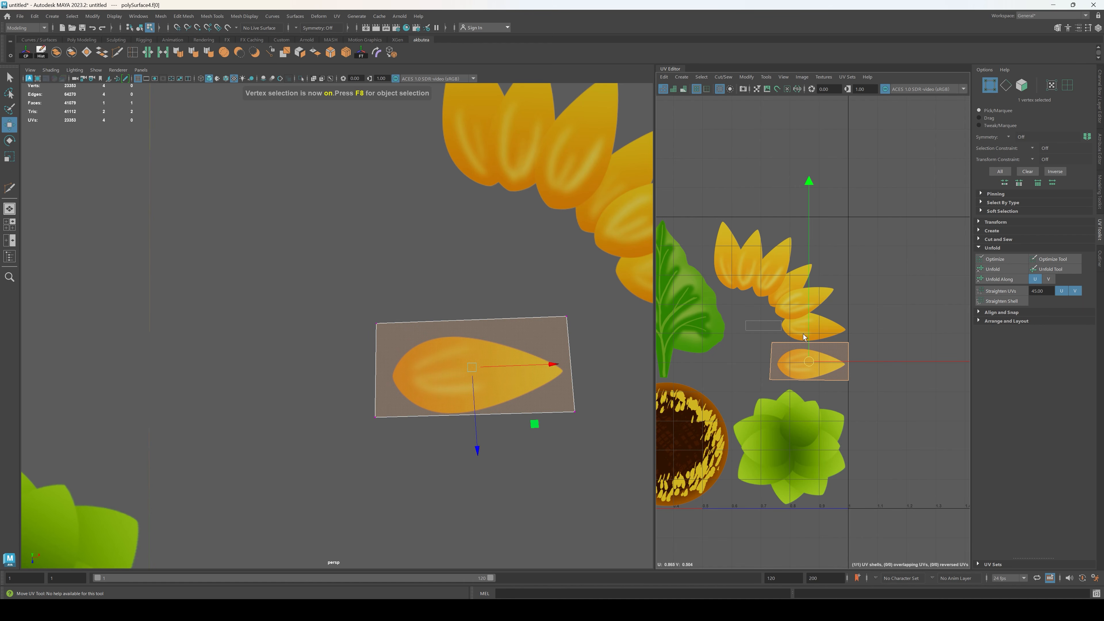
left_click_drag(811, 267, 812, 270)
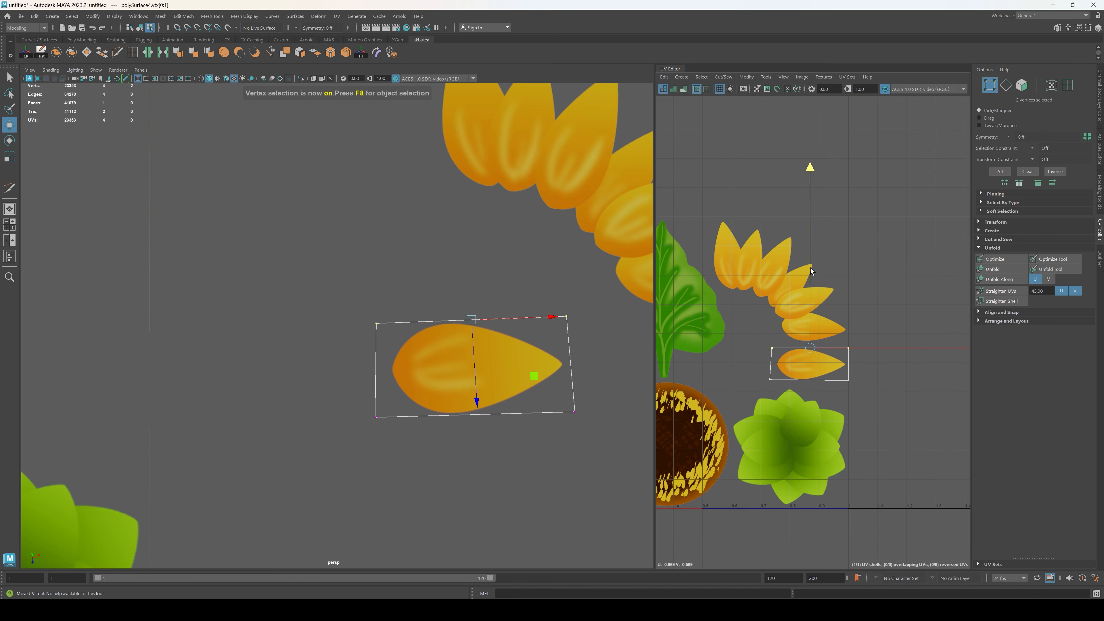
scroll(526, 453, "down", 4)
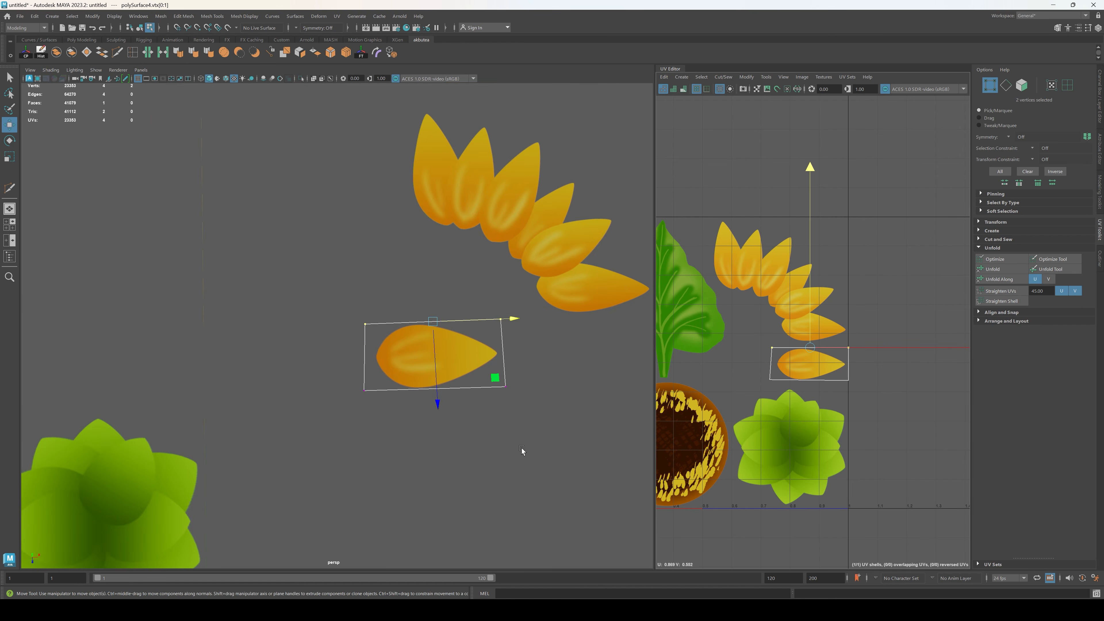
Step: Move the two UVs at the petal's rounded base inward, closer to the painted single petal
left_click_drag(523, 450, 463, 412, "alt")
scroll(511, 426, "up", 2)
left_click_drag(348, 290, 381, 422)
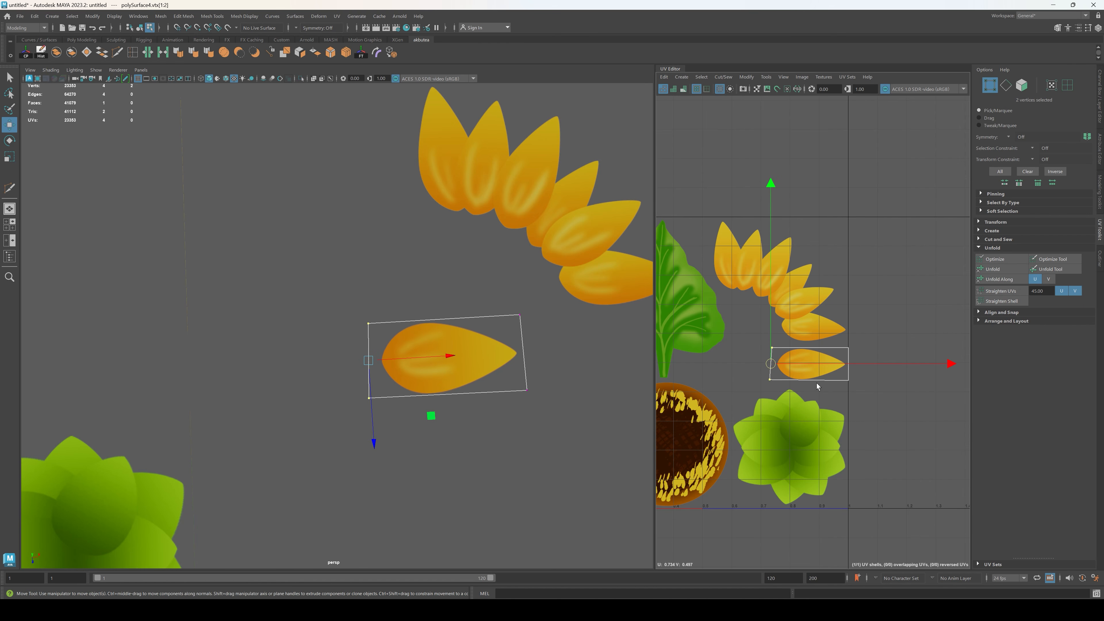
left_click_drag(897, 363, 903, 363)
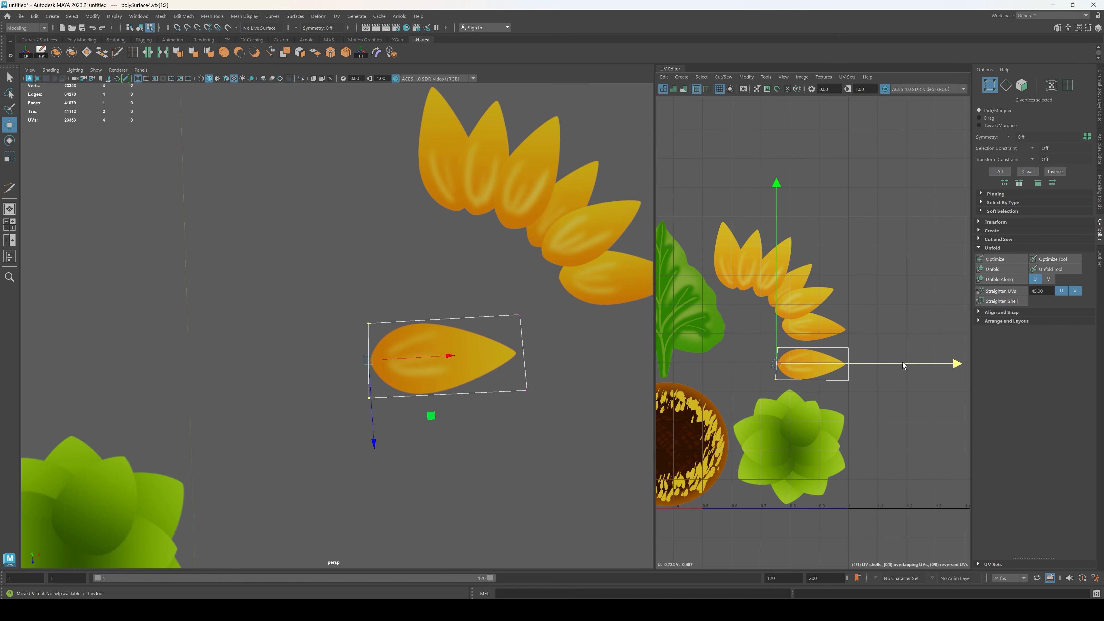
Step: Shift the single-petal piece's whole UV face to centre the painted petal and widen it slightly
right_click_drag(859, 302, 828, 370)
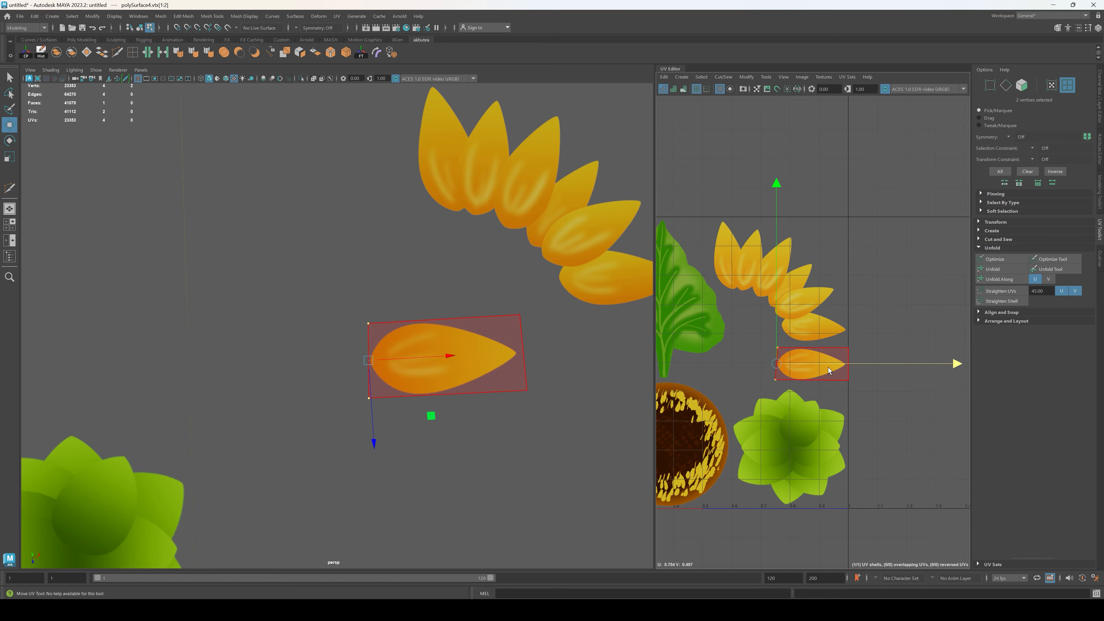
left_click(828, 371)
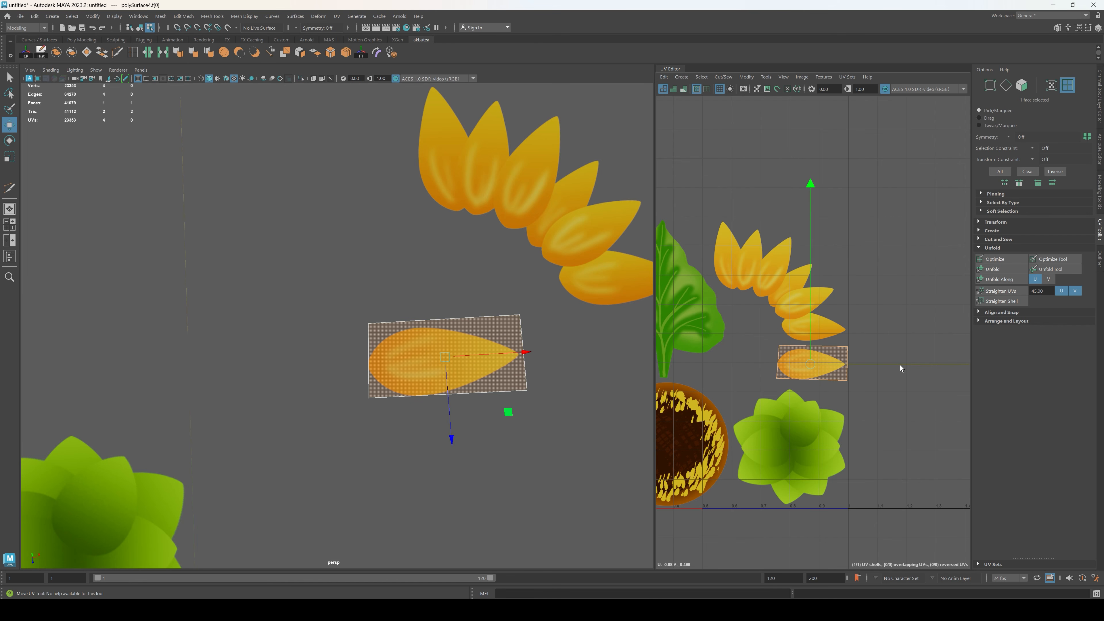
left_click_drag(900, 365, 898, 365)
left_click_drag(807, 228, 804, 228)
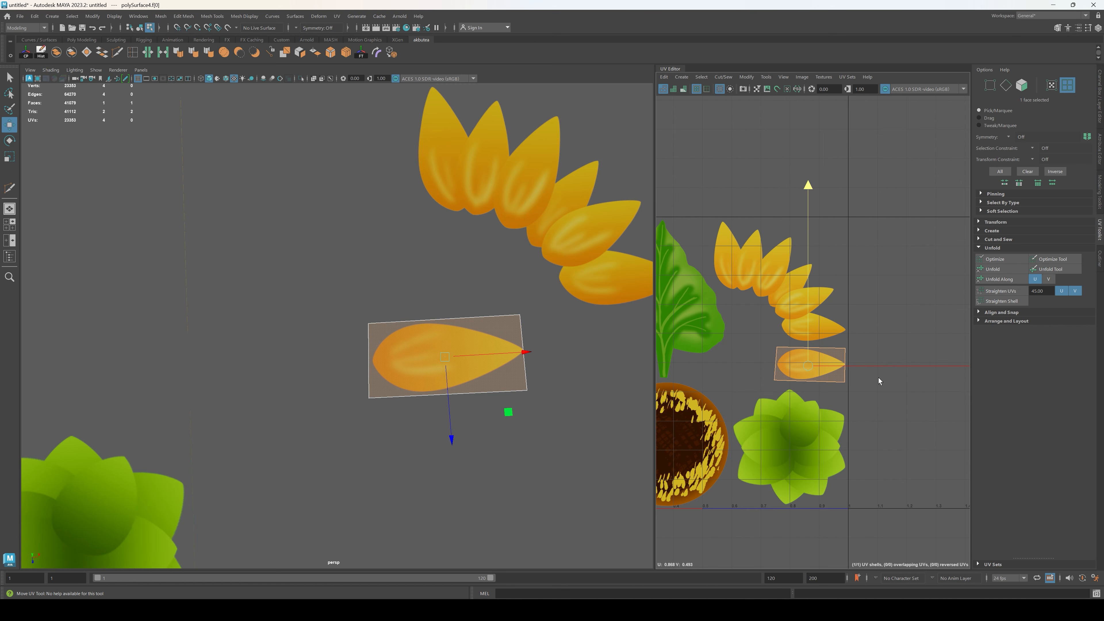
key("r")
left_click_drag(861, 365, 866, 368)
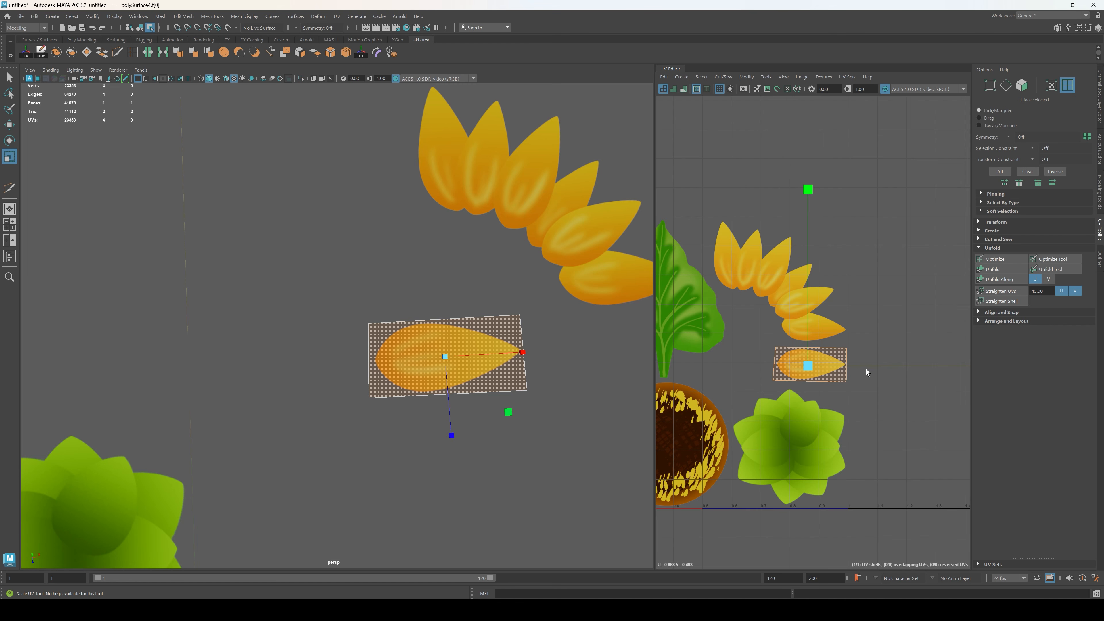
left_click(524, 468)
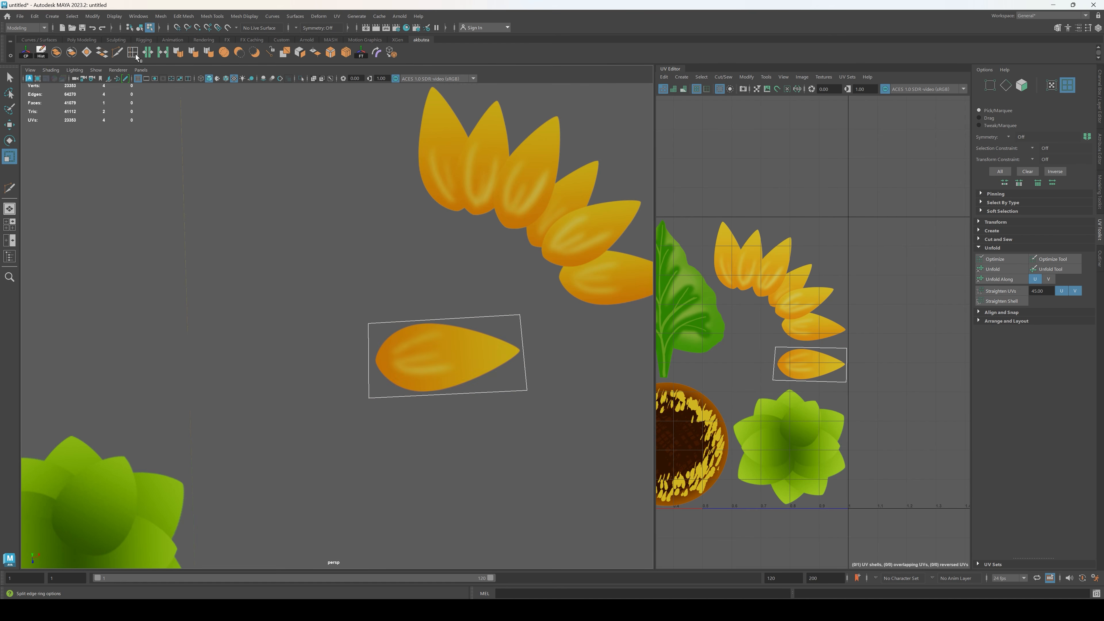
Step: Cut the single-petal piece crosswise with two edges, one near its middle and one nearer the tip
key("ctrl+shift+x")
left_click(416, 327, "ctrl")
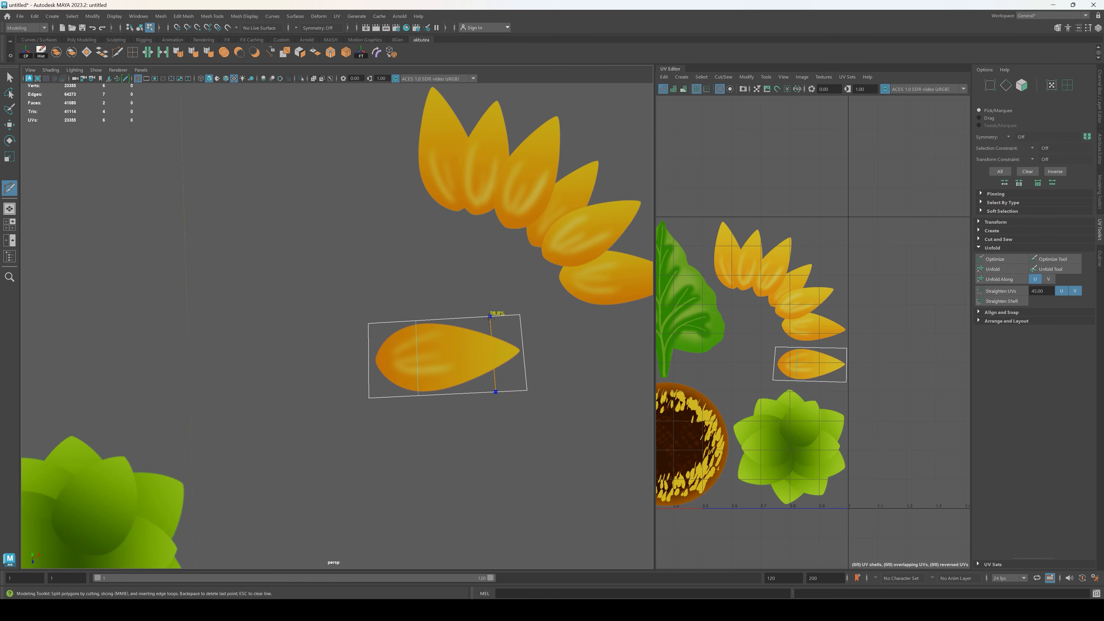
left_click(468, 322, "ctrl")
left_click(15, 80)
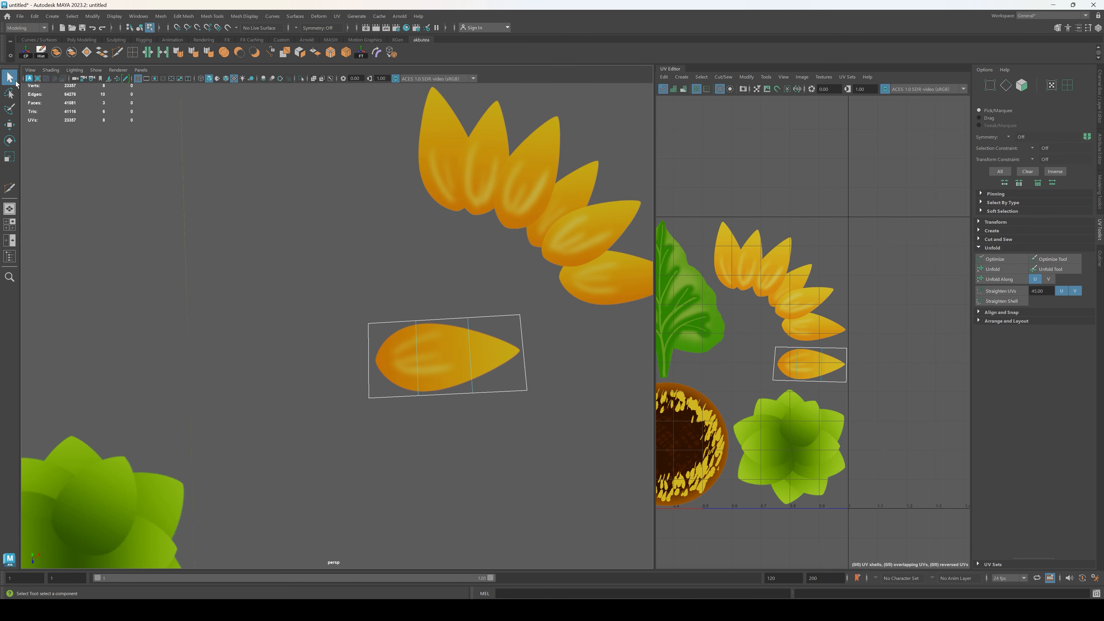
Step: Select the single-petal piece as an object and move it along X until it sits under the petal cluster
key("F8")
scroll(465, 361, "down", 3)
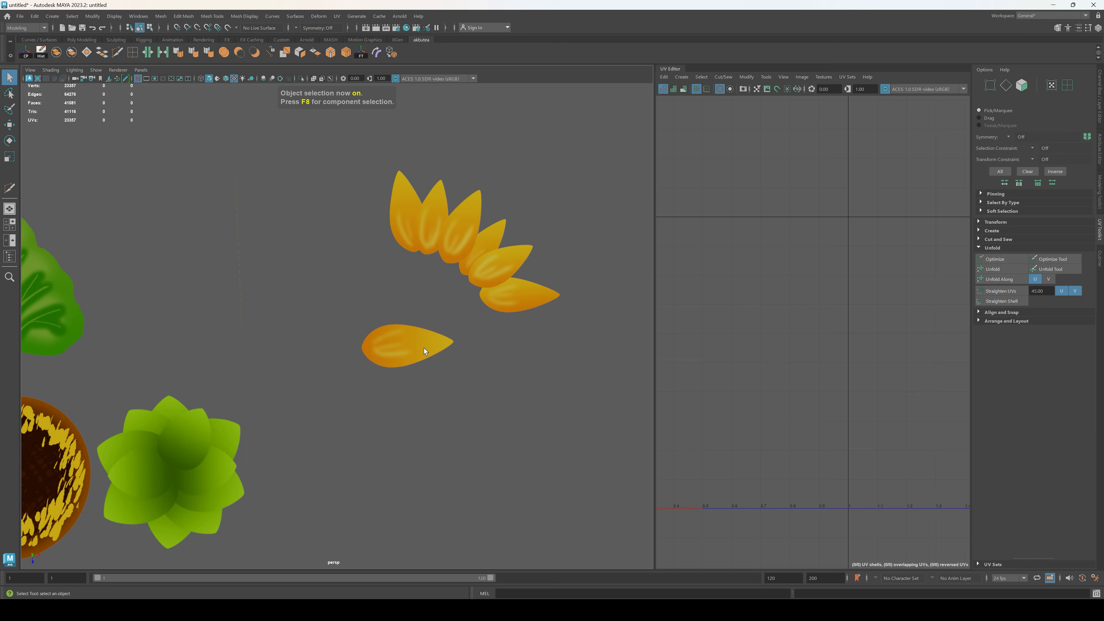
left_click(423, 348)
key("w")
left_click_drag(337, 351, 443, 346)
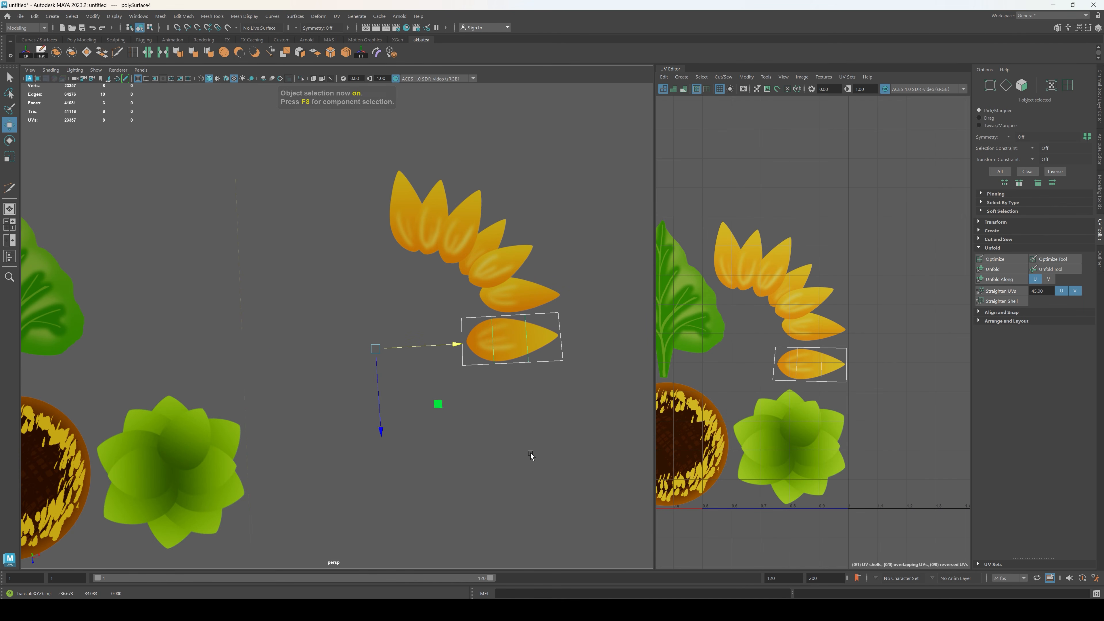
left_click(530, 454)
scroll(434, 439, "down", 4)
middle_click_drag(242, 424, 385, 378, "alt")
left_click(386, 378)
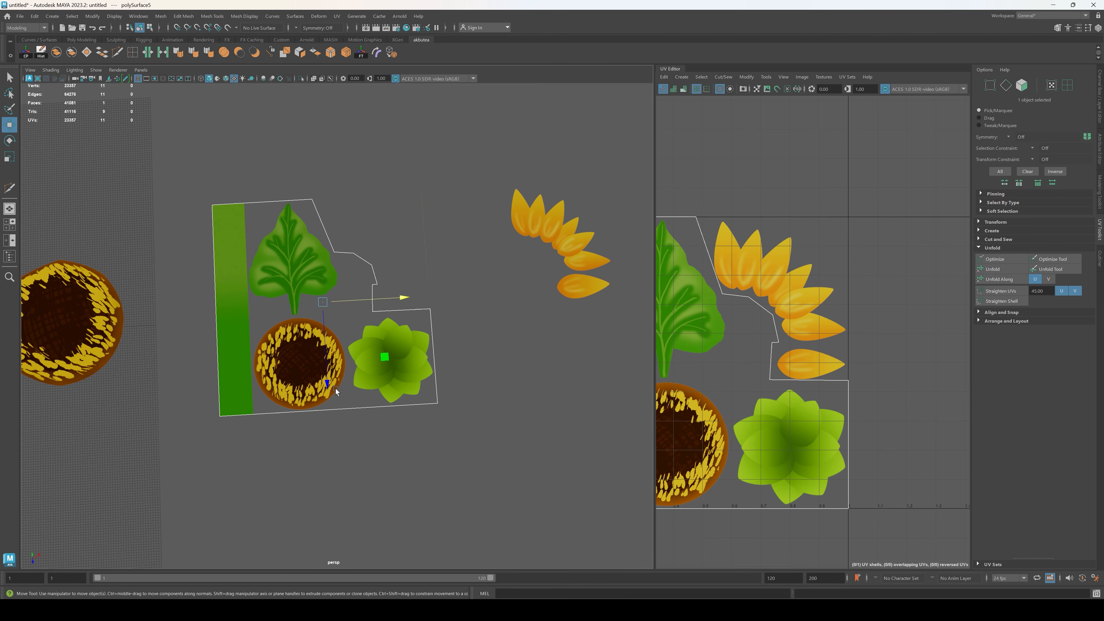
scroll(335, 388, "down", 2)
middle_click_drag(230, 359, 350, 363, "alt")
left_click_drag(439, 385, 535, 389, "alt")
middle_click_drag(504, 344, 445, 328, "alt")
left_click_drag(445, 327, 448, 329, "alt")
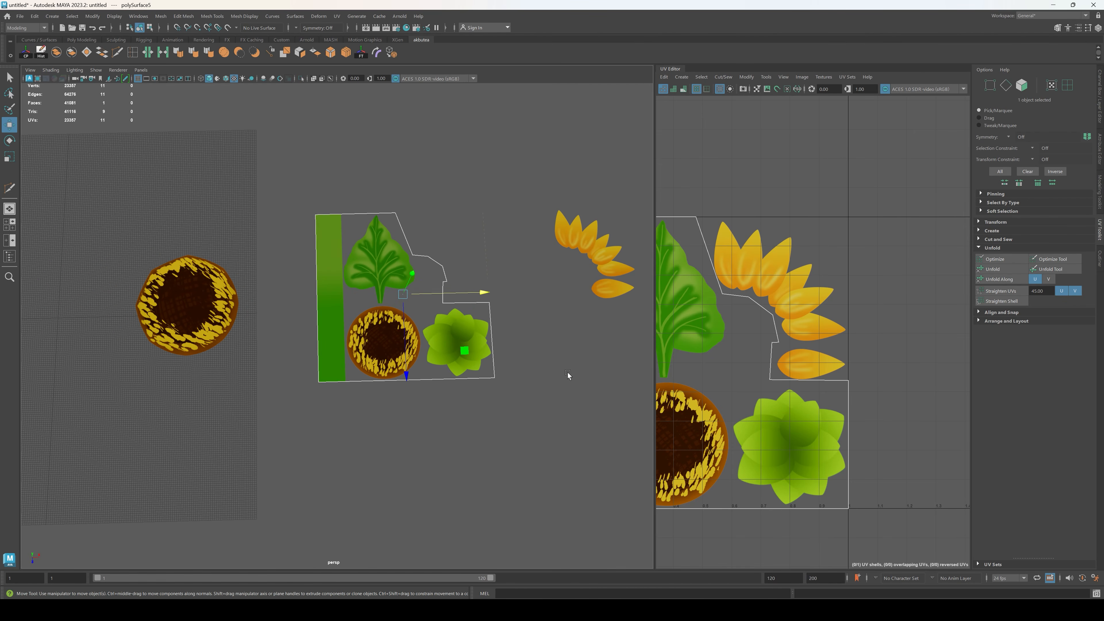
left_click(569, 377)
Step: Create a polygon cylinder, scale it uniformly to about 22.6, and move it along X to between the texture sheet and the petals
right_click(520, 318, "shift")
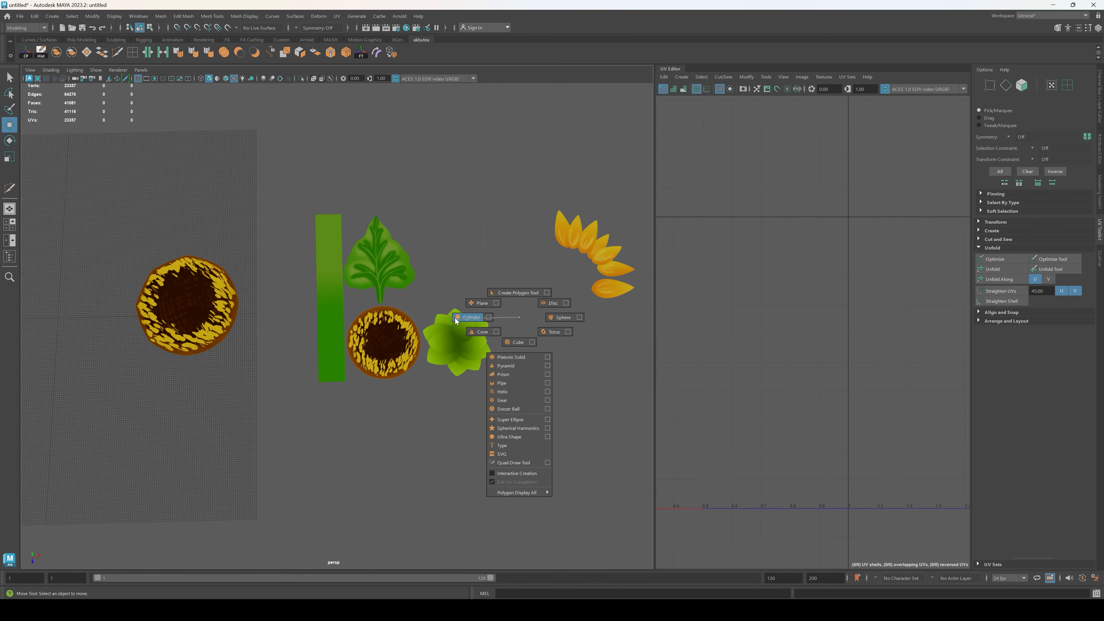
left_click(472, 318)
key("r")
left_click_drag(57, 317, 526, 324)
key("w")
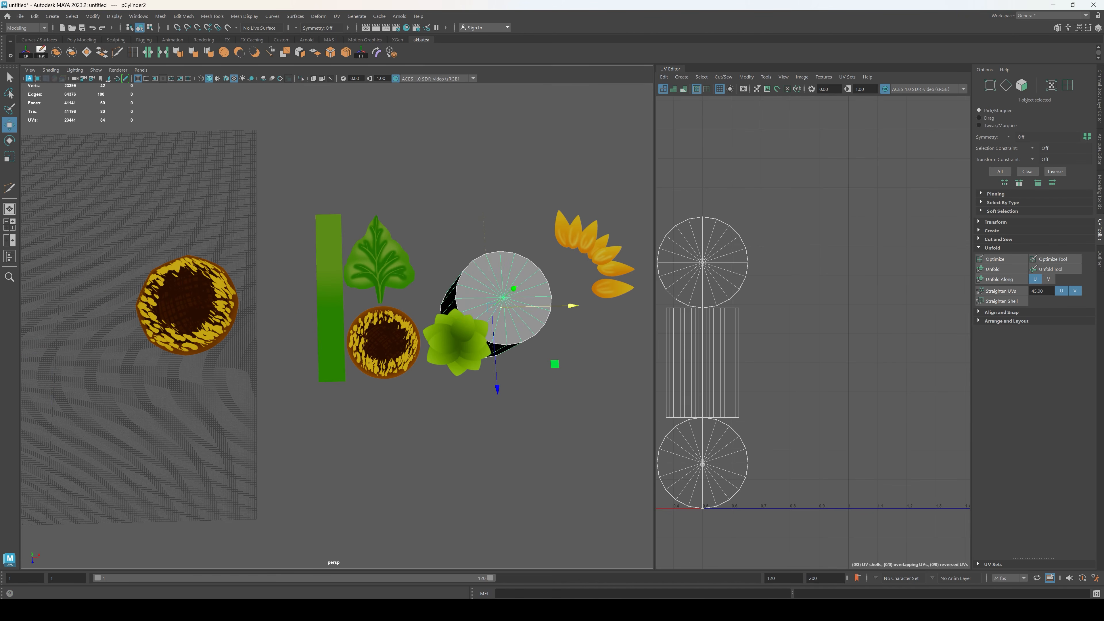
Step: Set the new cylinder's Subdivisions Axis to 5
left_click(1097, 118)
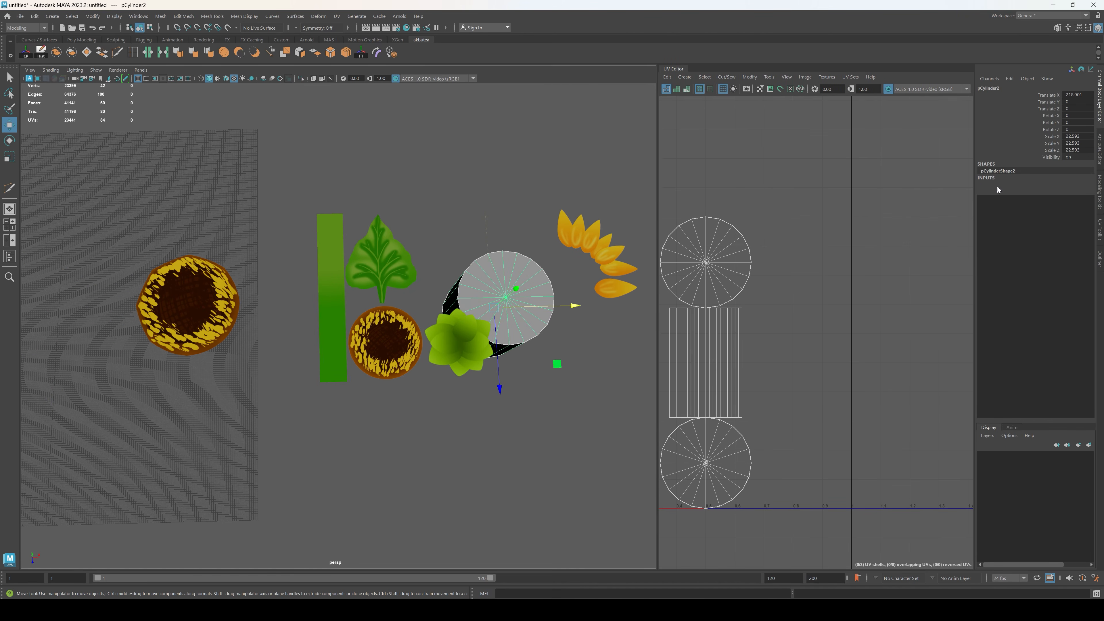
left_click(995, 185)
left_click(1070, 213)
double_click(1071, 212)
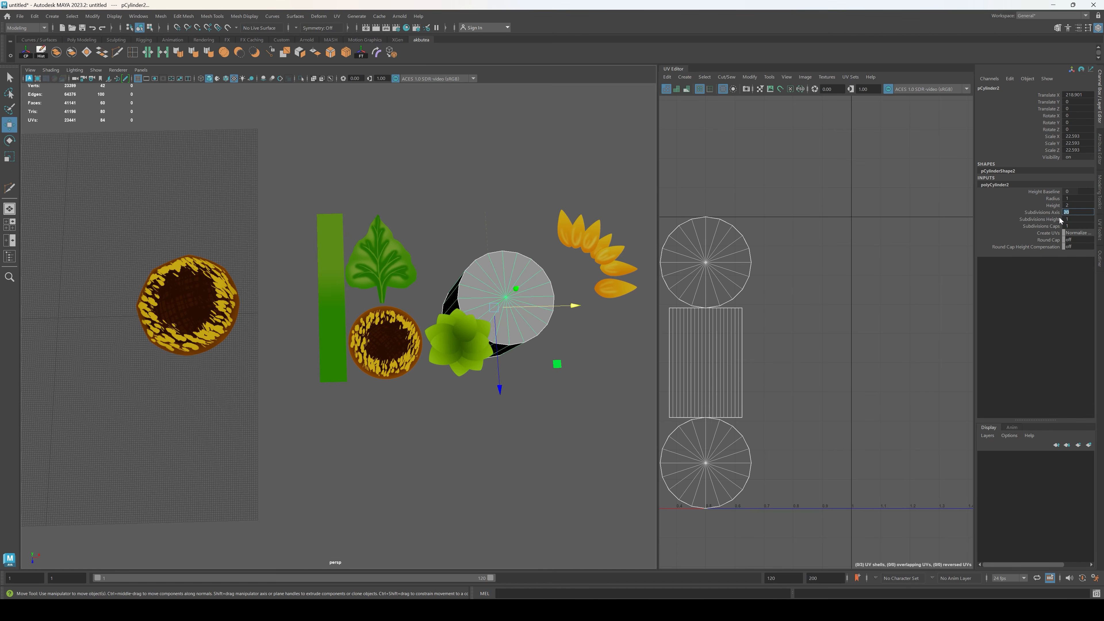
type("5")
key("Return")
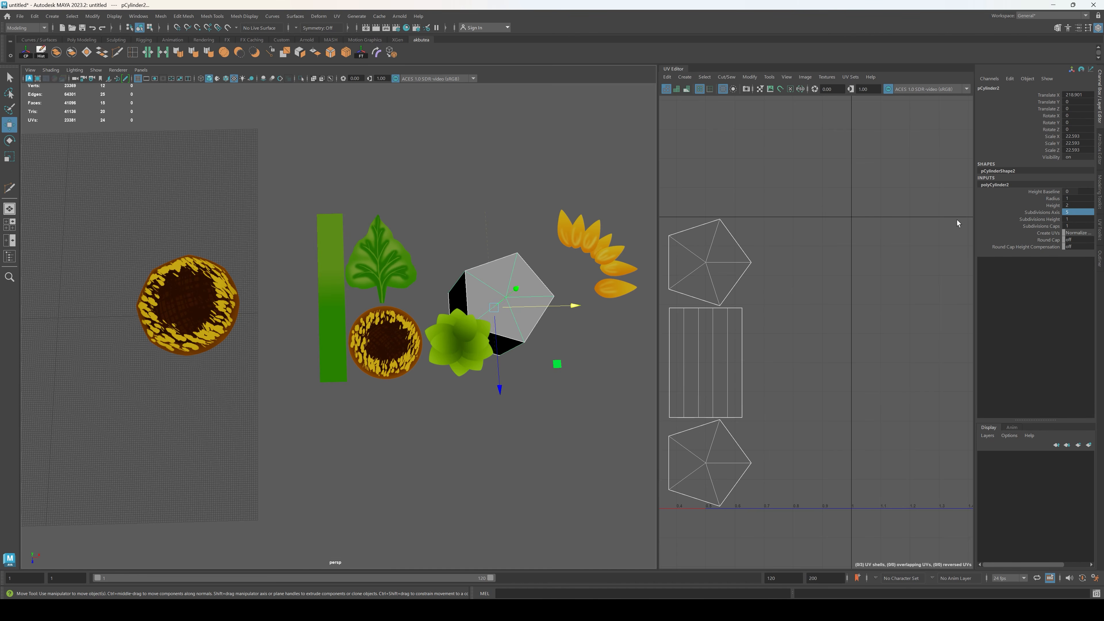
Step: Set the cylinder's Subdivisions Axis to 8
left_click_drag(580, 363, 320, 428, "alt")
double_click(1070, 212)
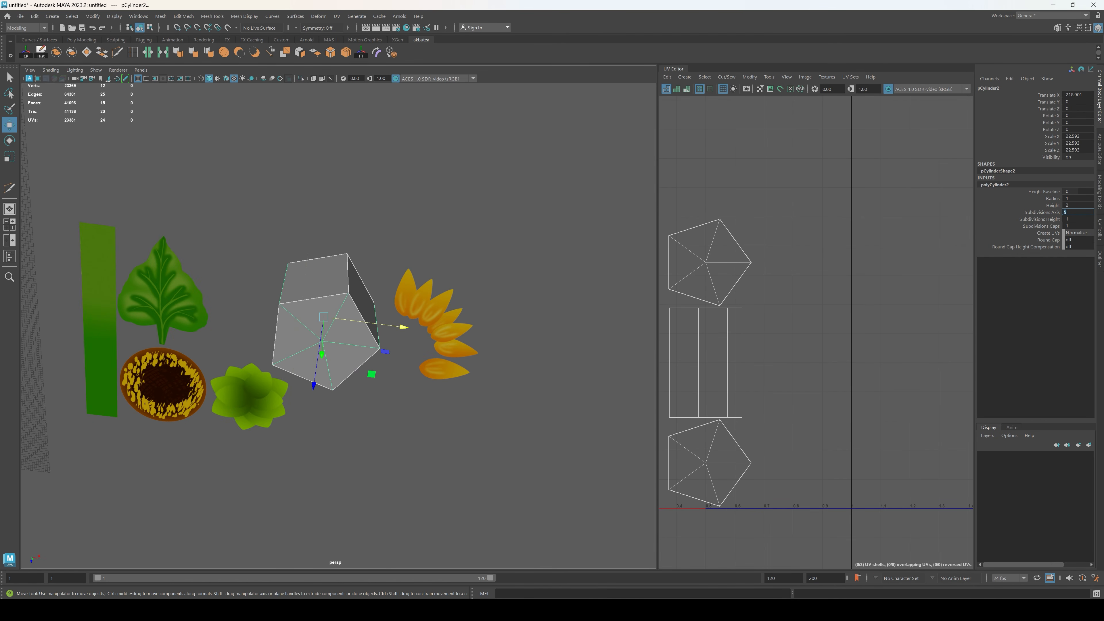
type("8")
key("Return")
Step: Delete the cylinder's side and bottom faces, keeping only the octagonal top cap
left_click_drag(487, 382, 448, 400, "alt")
key("F11")
left_click_drag(530, 533, 264, 406)
key("Delete")
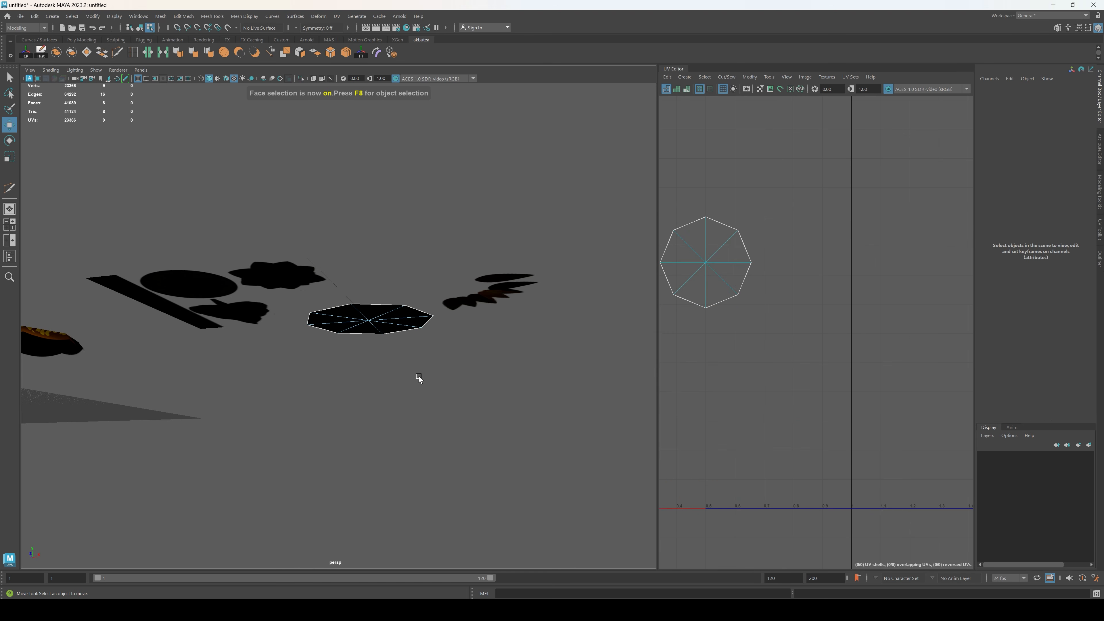
Step: Assign the existing painted sunflower texture material to the octagonal cap
left_click_drag(416, 174, 382, 379, "alt")
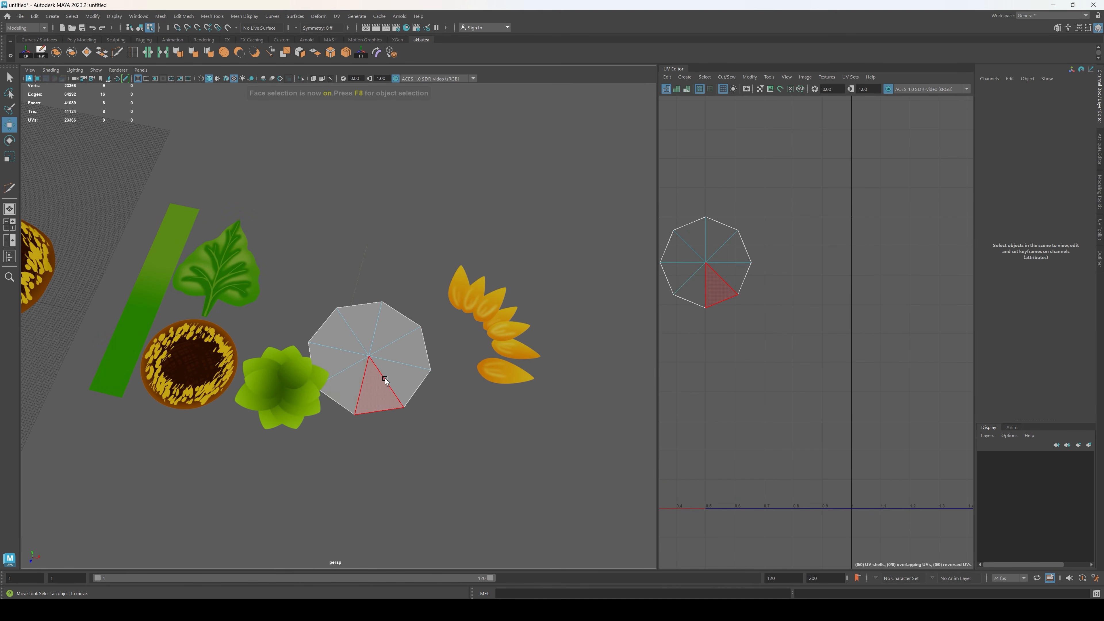
key("F8")
right_click_drag(527, 358, 601, 549)
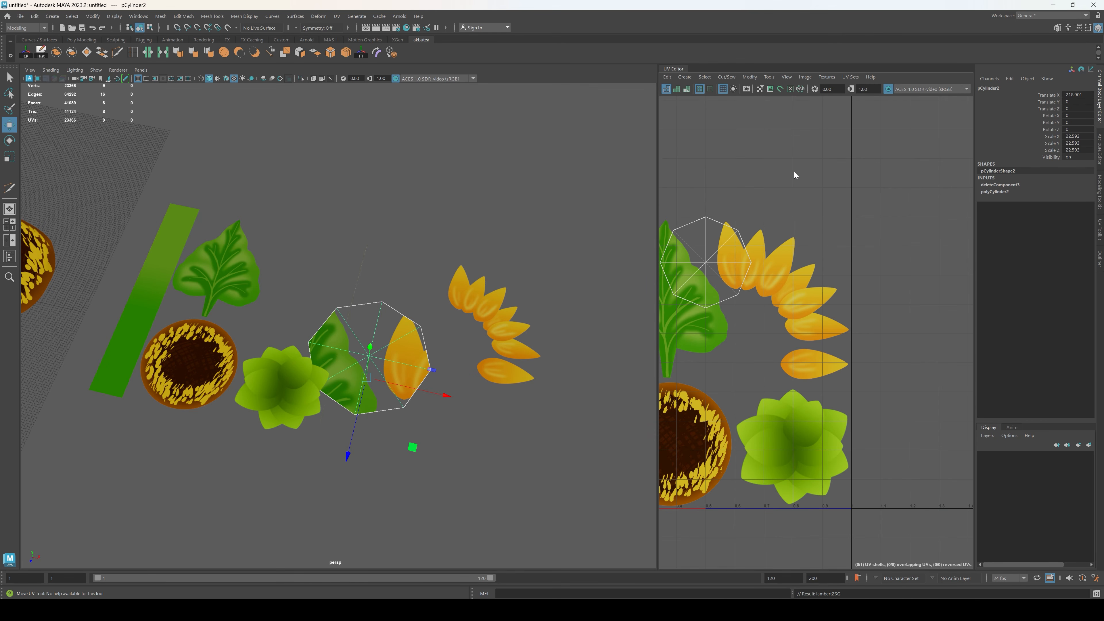
Step: Move the octagonal cap's UVs onto the painted green leaf rosette and scale them to enclose it
right_click_drag(794, 172, 758, 162)
left_click(706, 261)
left_click_drag(705, 261, 817, 448)
key("r")
key("e")
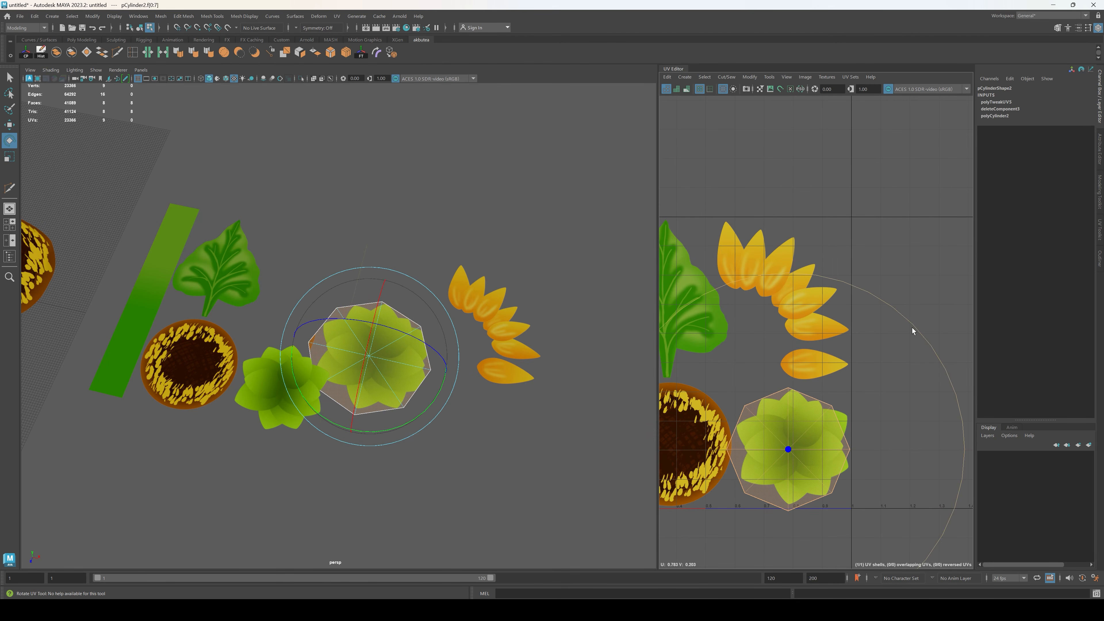
Step: Rotate the octagon's UVs so an edge lies flat along the upper side, and centre them on the green rosette
left_click_drag(913, 331, 848, 311)
key("w")
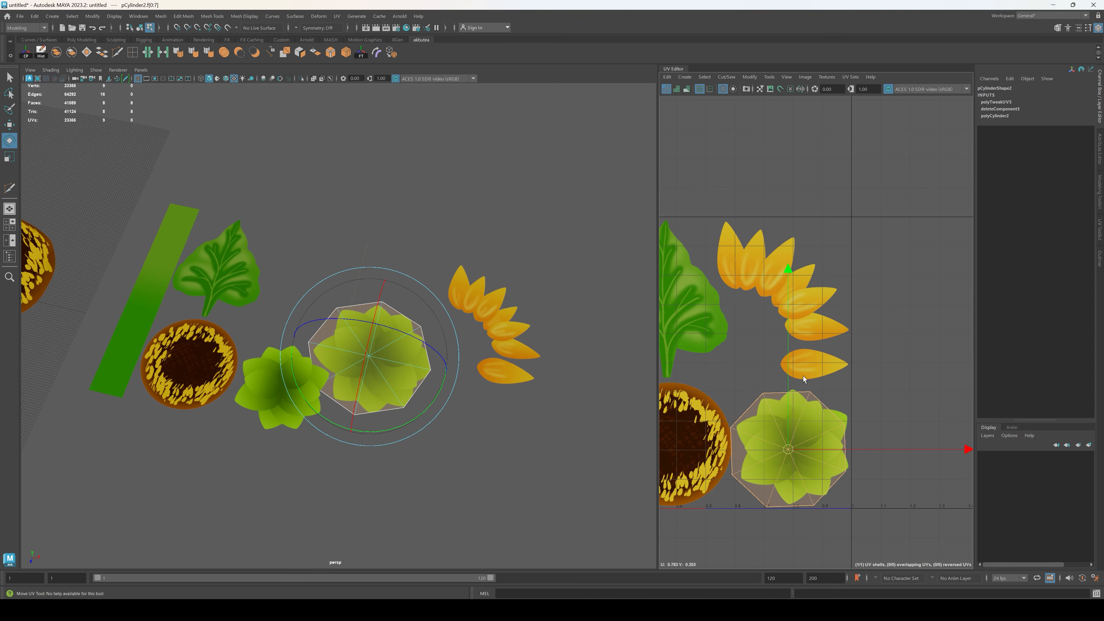
left_click_drag(788, 451, 794, 450)
key("r")
key("e")
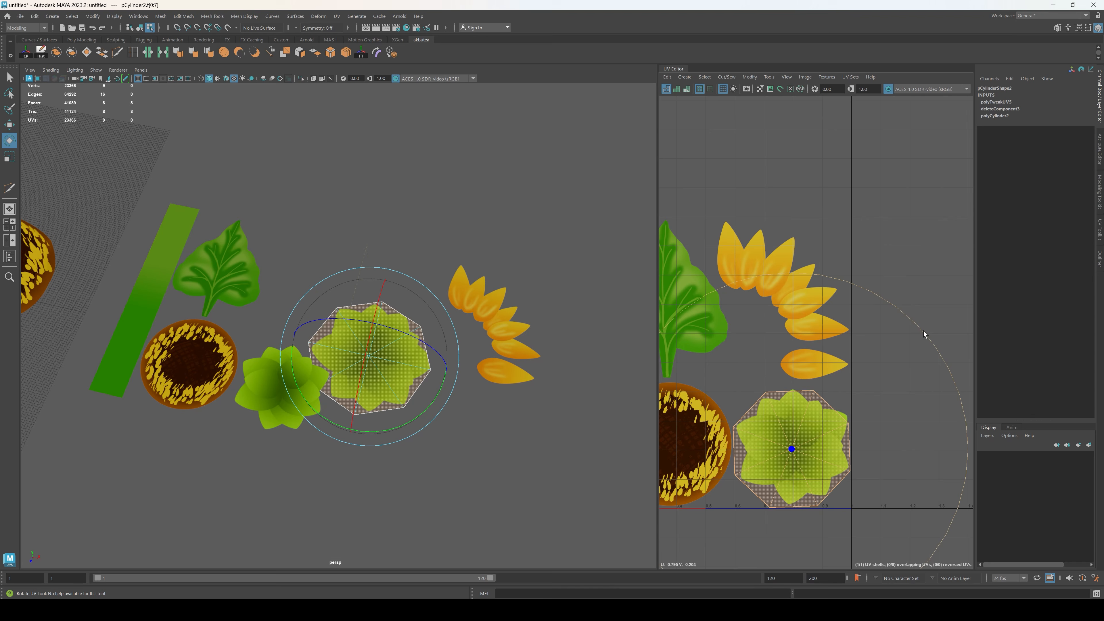
left_click_drag(925, 334, 932, 338)
key("w")
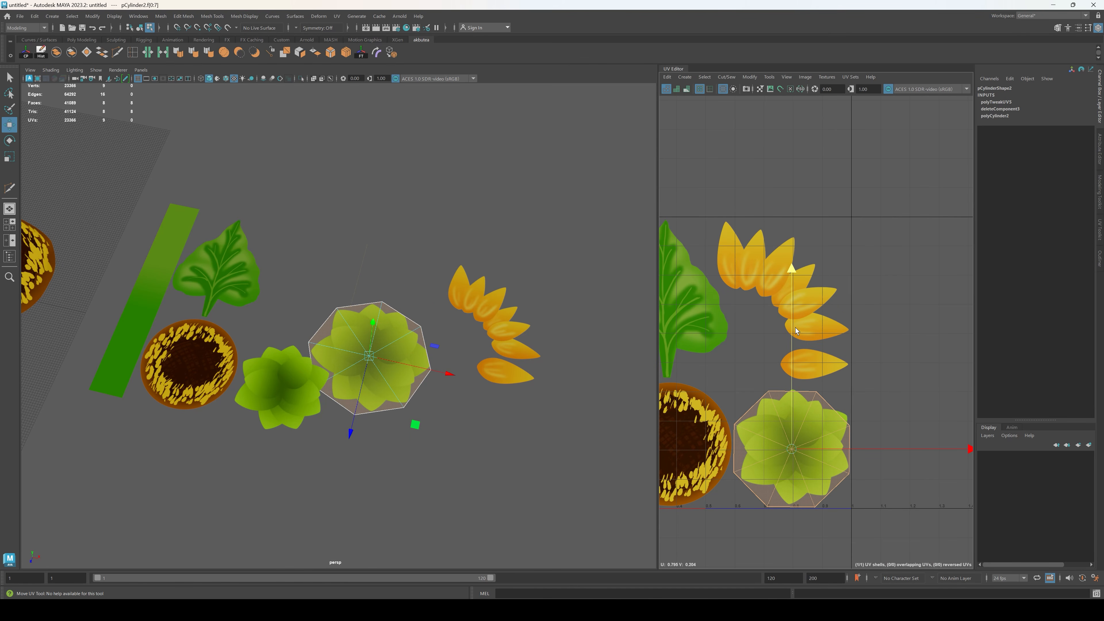
Step: Raise the octagon's two upper UVs and its upper outer-side UV to enclose the rosette's leaf tips
key("F9")
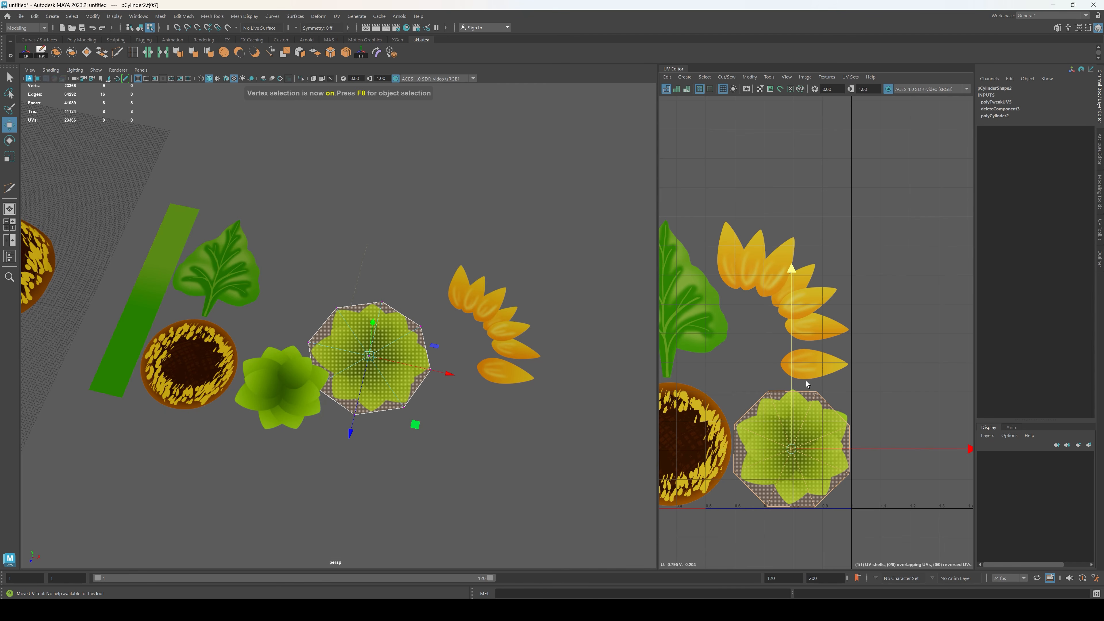
left_click_drag(837, 408, 838, 409)
left_click_drag(815, 351, 817, 345)
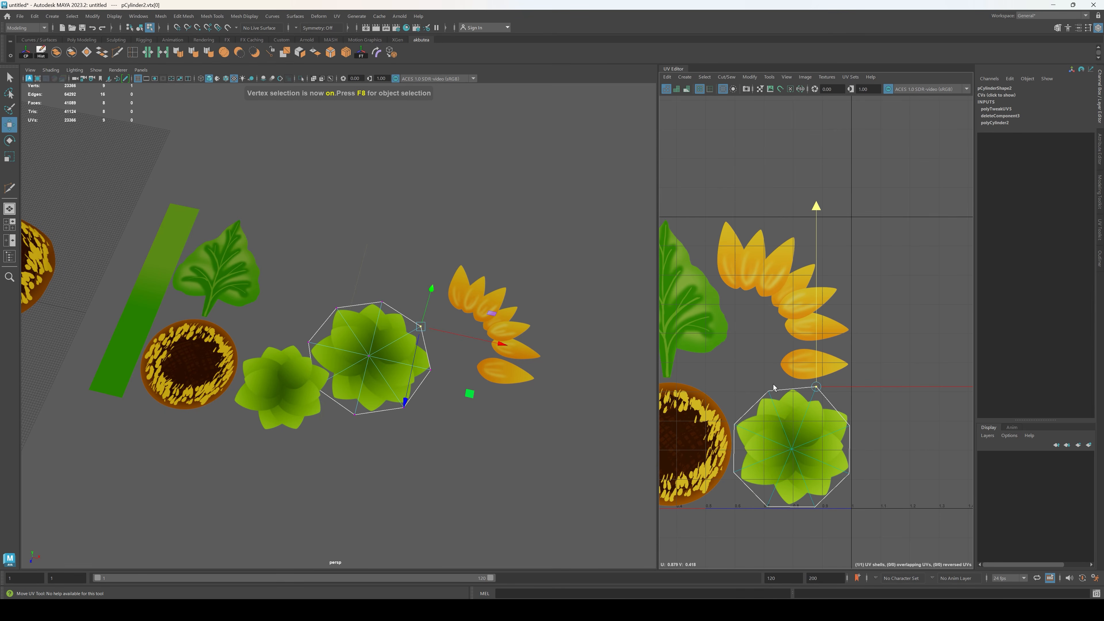
left_click_drag(760, 398, 769, 347)
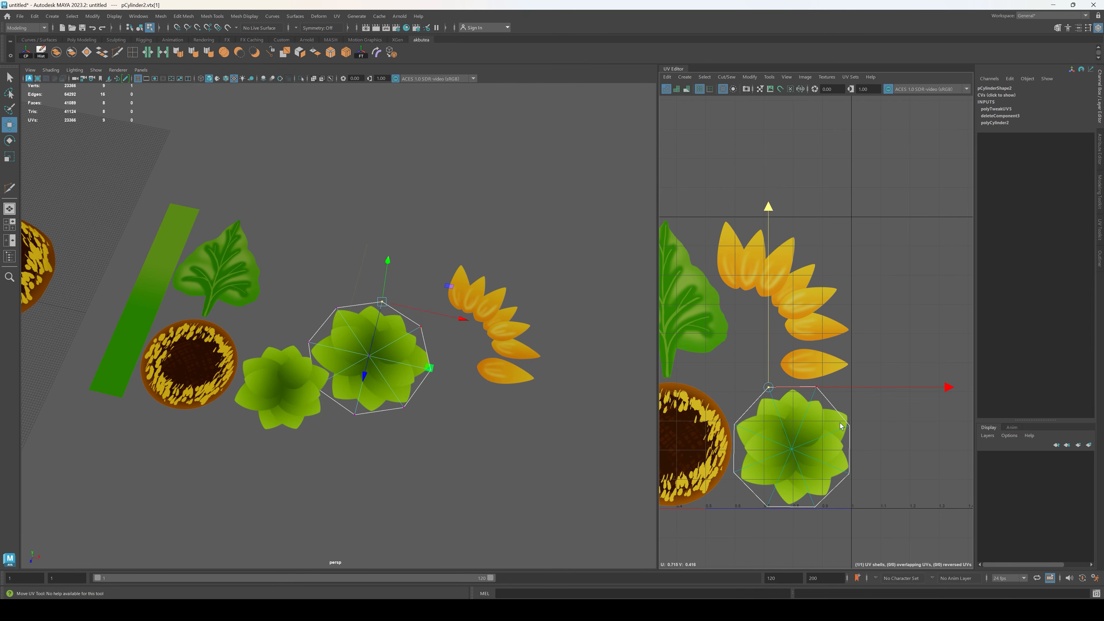
left_click_drag(838, 439, 838, 437)
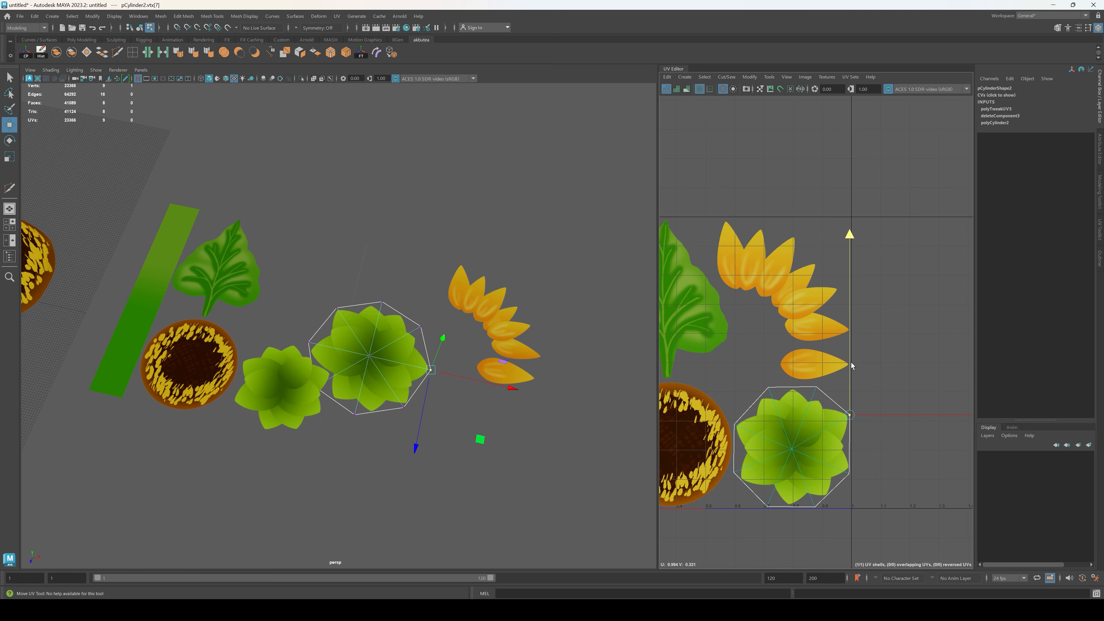
key("F8")
left_click(454, 497)
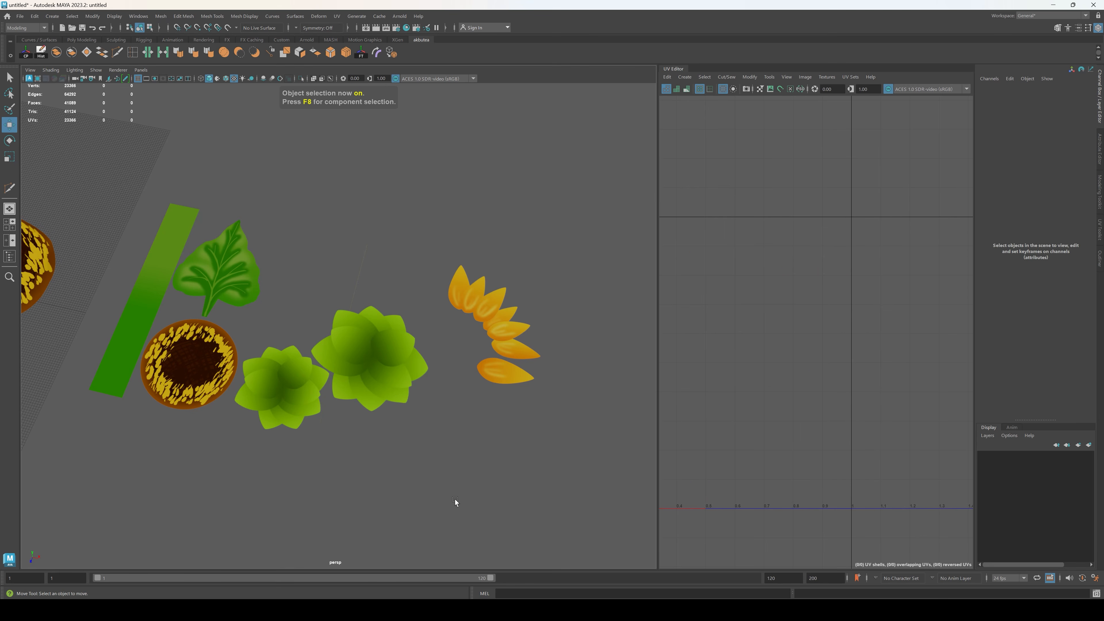
Step: Move the octagonal rosette piece away from the texture sheet to sit below the petal pieces
left_click_drag(379, 375, 449, 450, "alt")
left_click(391, 363)
left_click(580, 440)
scroll(428, 411, "down", 3)
left_click_drag(420, 410, 435, 404, "alt")
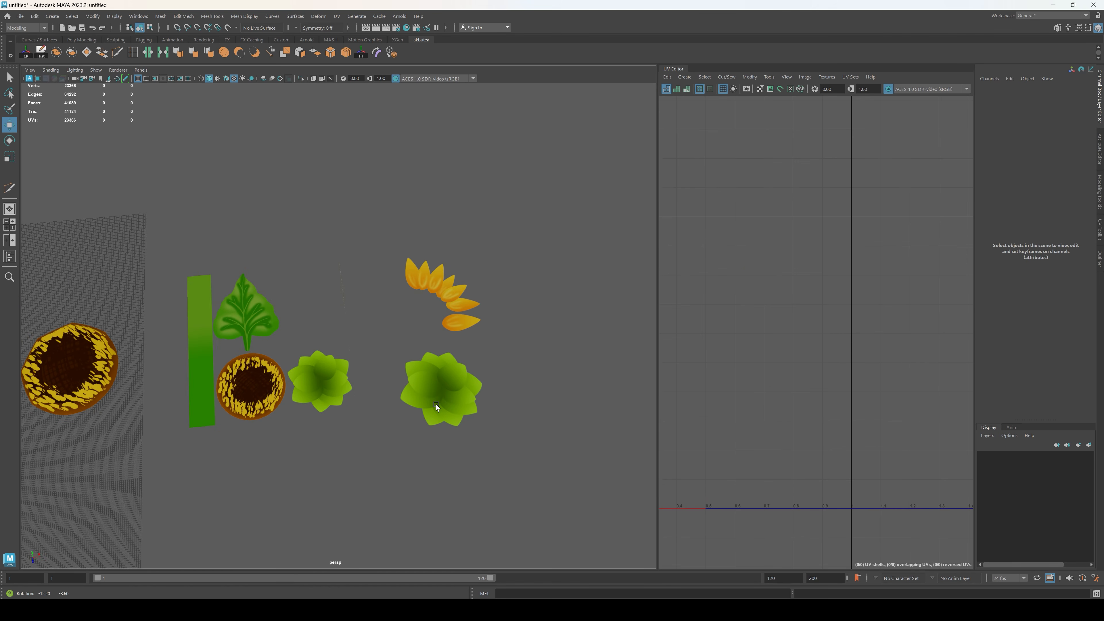
Step: Cut the texture sheet around the painted leaf's lower half with Multi-Cut, from the sheet's notch past the stem to the leaf's outer side
middle_click_drag(351, 390, 464, 378, "alt")
left_click(463, 377)
scroll(454, 363, "up", 3)
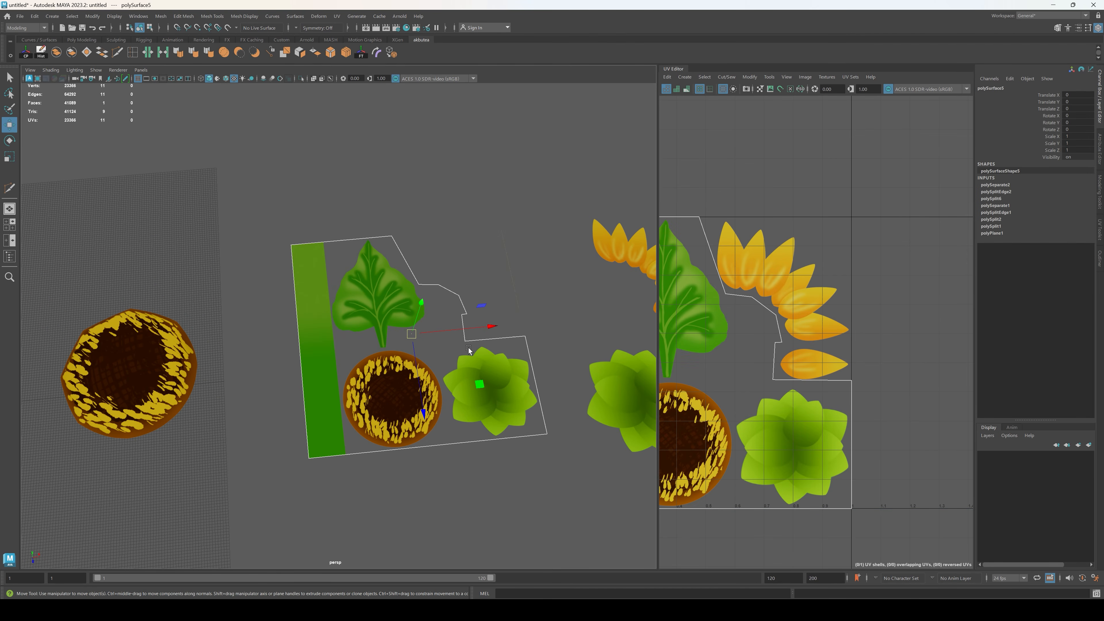
left_click_drag(468, 349, 408, 382, "alt")
scroll(446, 370, "up", 3)
scroll(434, 383, "up", 3)
scroll(413, 271, "down", 2)
left_click(118, 53)
left_click(467, 314)
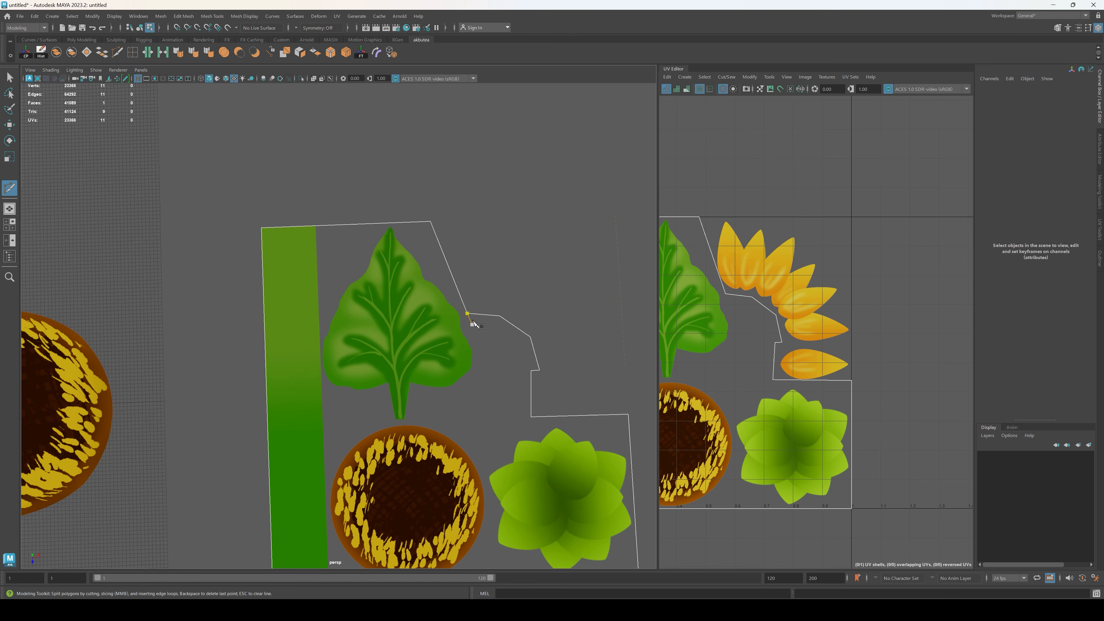
left_click(479, 373)
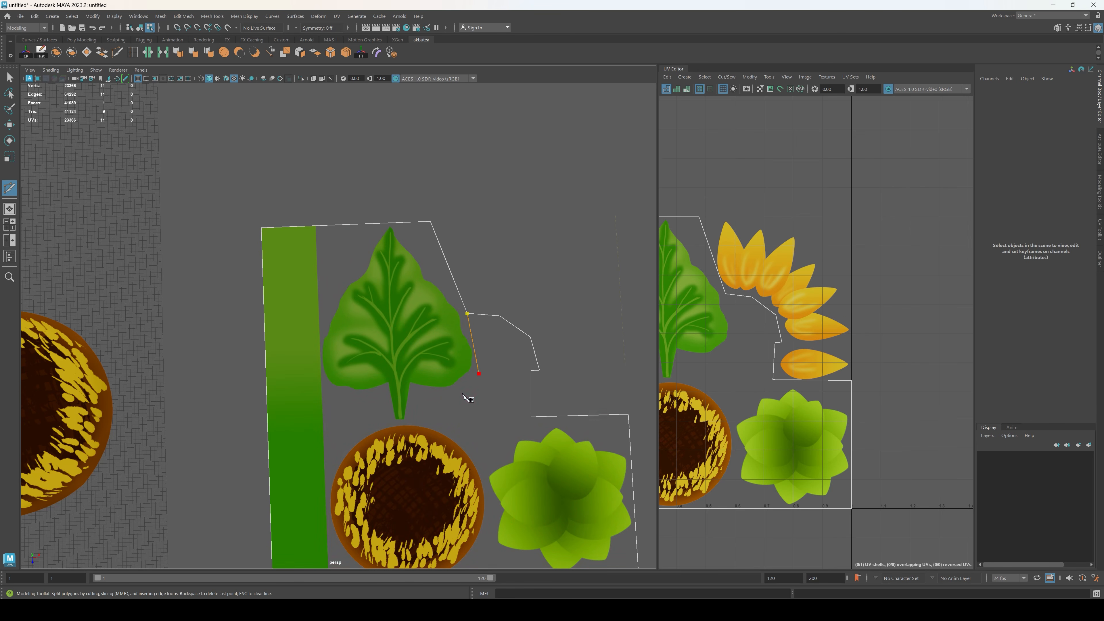
left_click(402, 424)
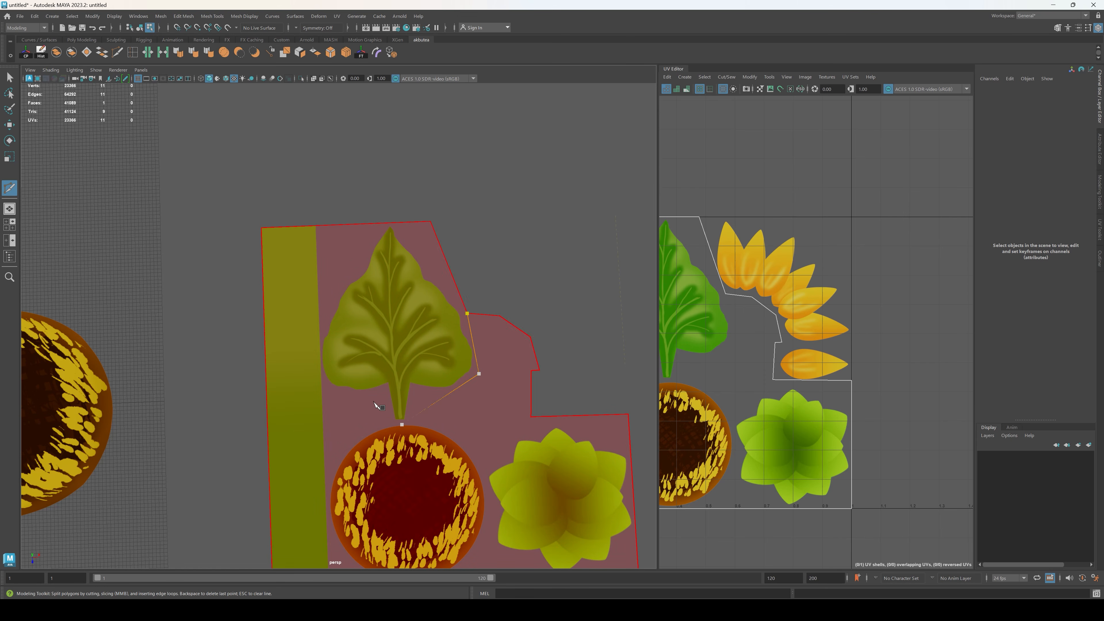
left_click(323, 376)
left_click(321, 323)
Step: Continue the cut up around the leaf's tip and back to the notch so it encloses the whole leaf
scroll(304, 374, "up", 2)
scroll(305, 373, "up", 3)
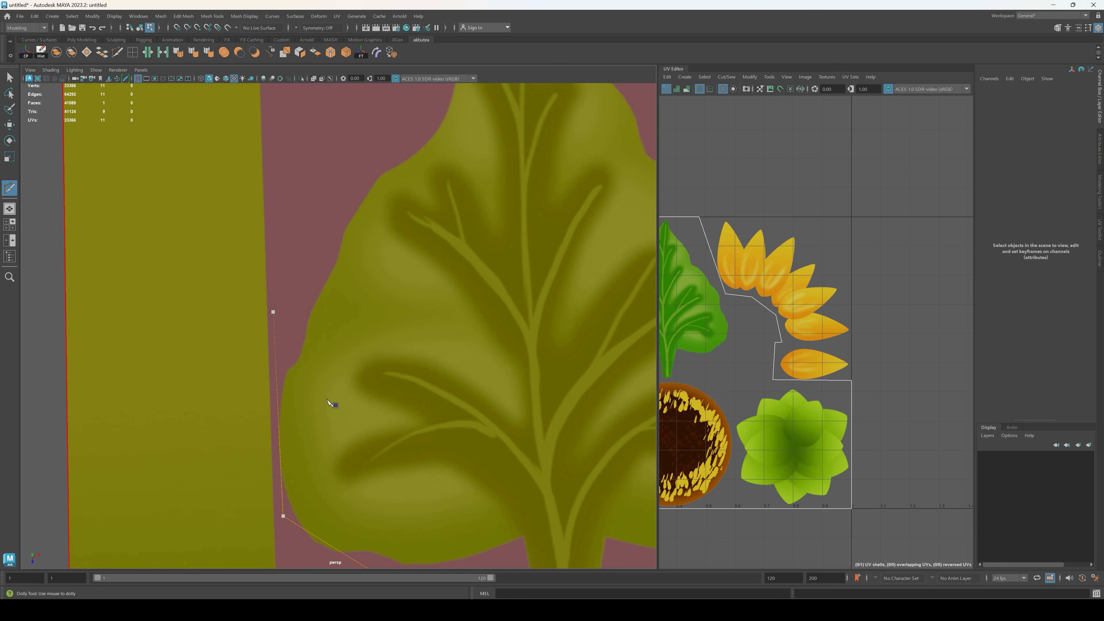
scroll(329, 403, "down", 3)
scroll(367, 273, "down", 2)
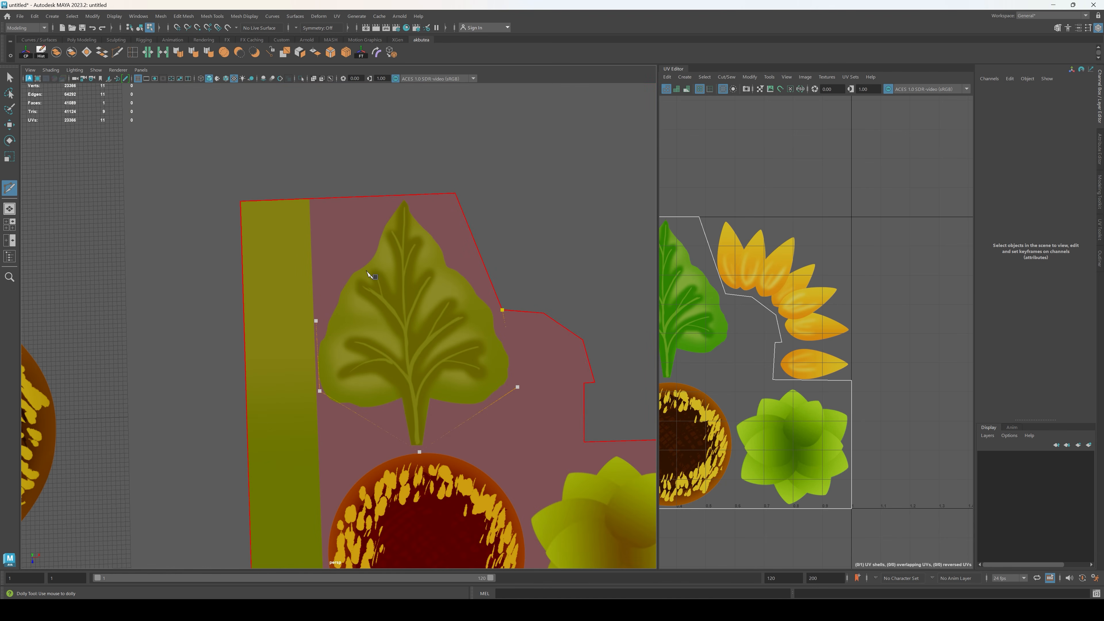
left_click(348, 271)
left_click(404, 195)
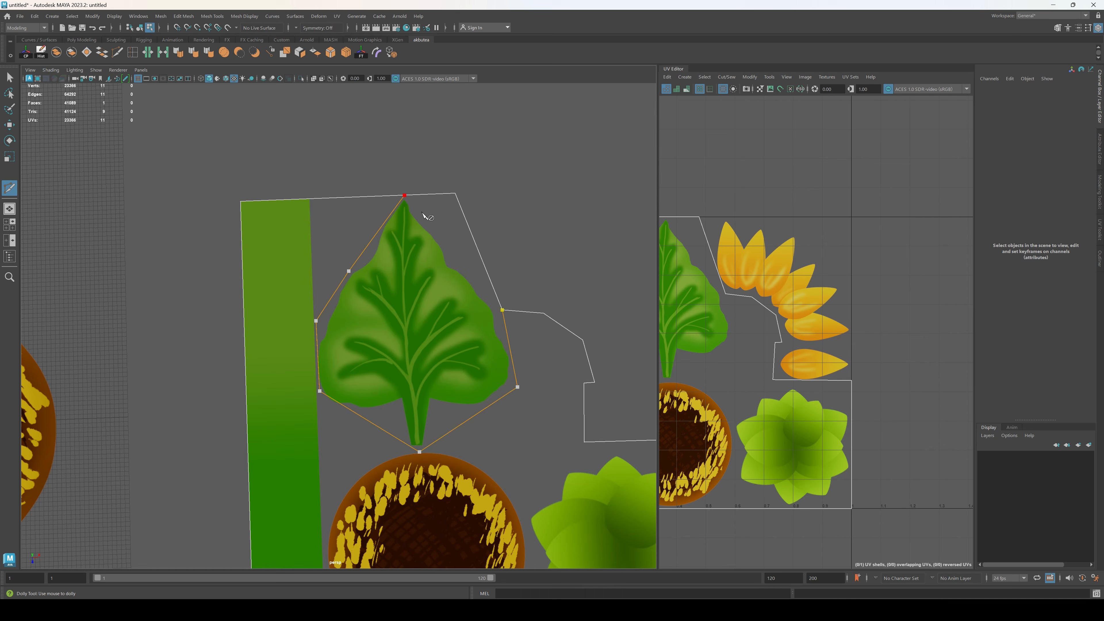
left_click(453, 262)
Step: Delete every face of the texture sheet except the cut-out leaf face
left_click(10, 77)
left_click(415, 343)
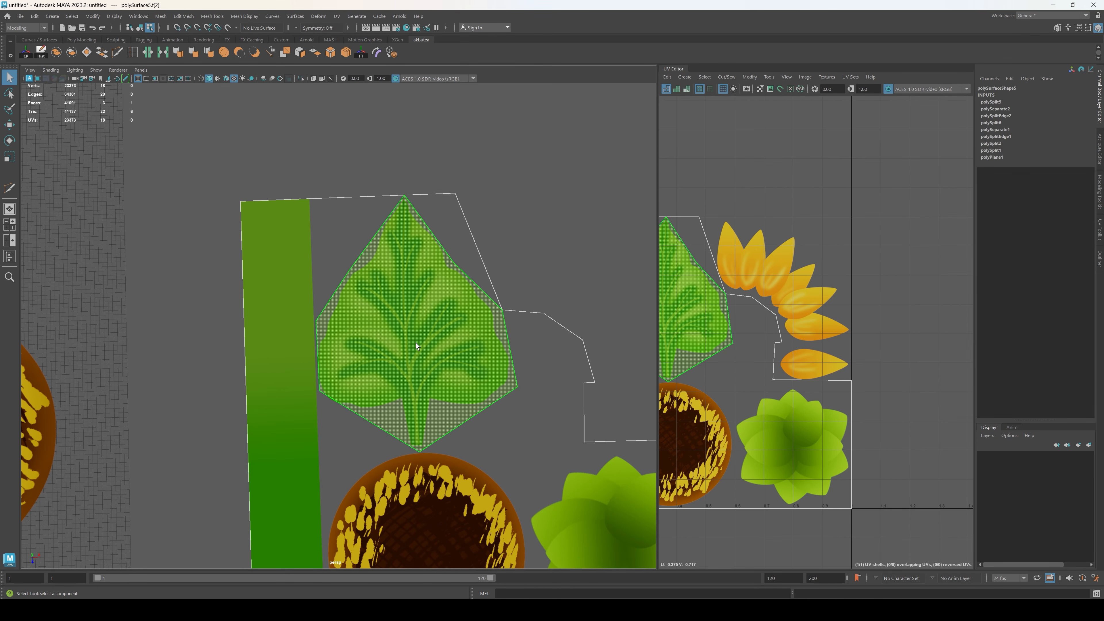
key("ctrl+shift+i")
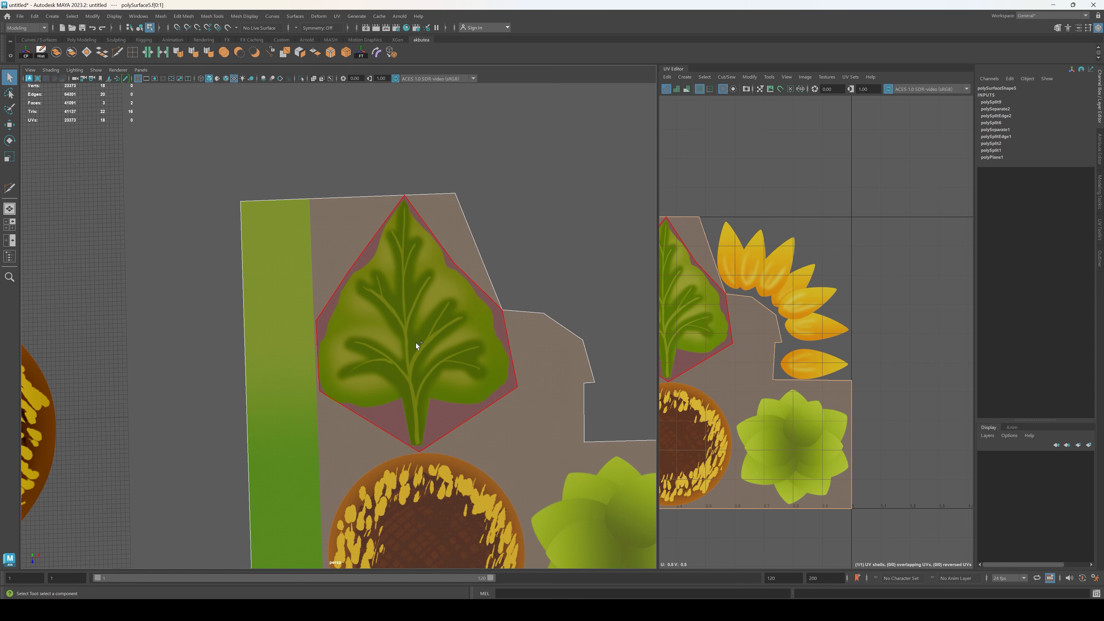
key("Delete")
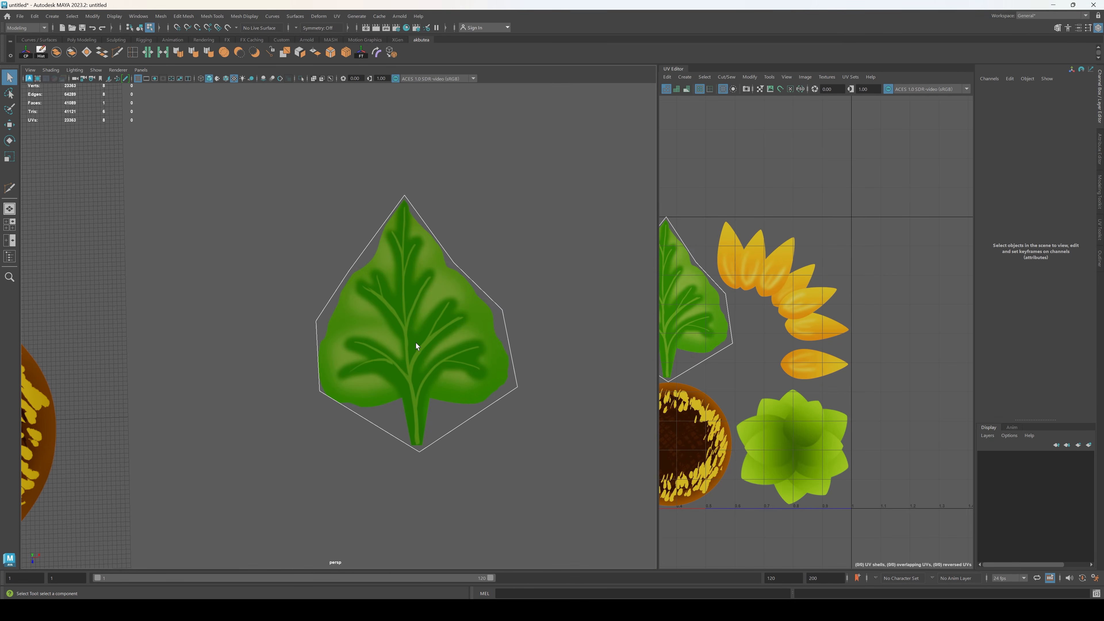
Step: Connect the three pairs of opposite side vertices with edges running across the leaf
left_click(447, 366)
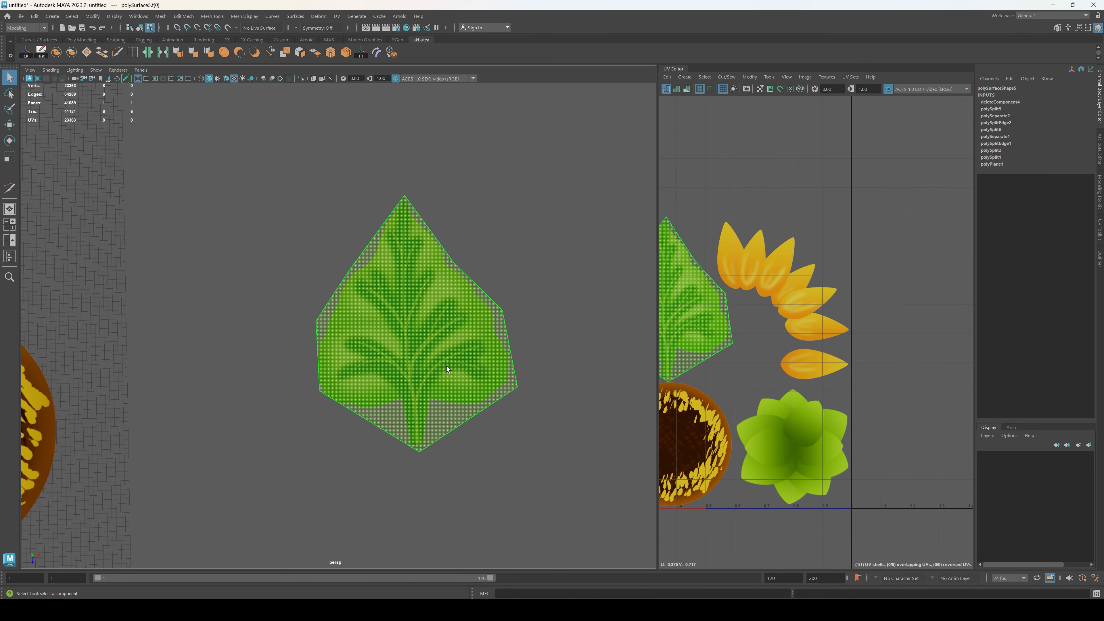
key("F9")
left_click_drag(334, 249, 463, 270)
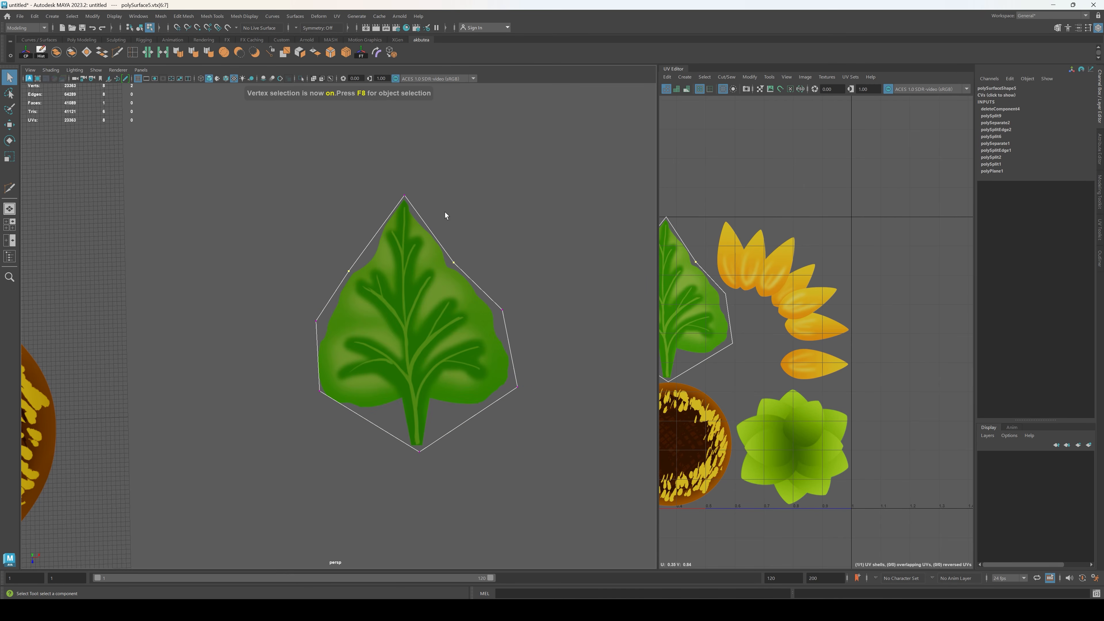
left_click(346, 53)
left_click(581, 318)
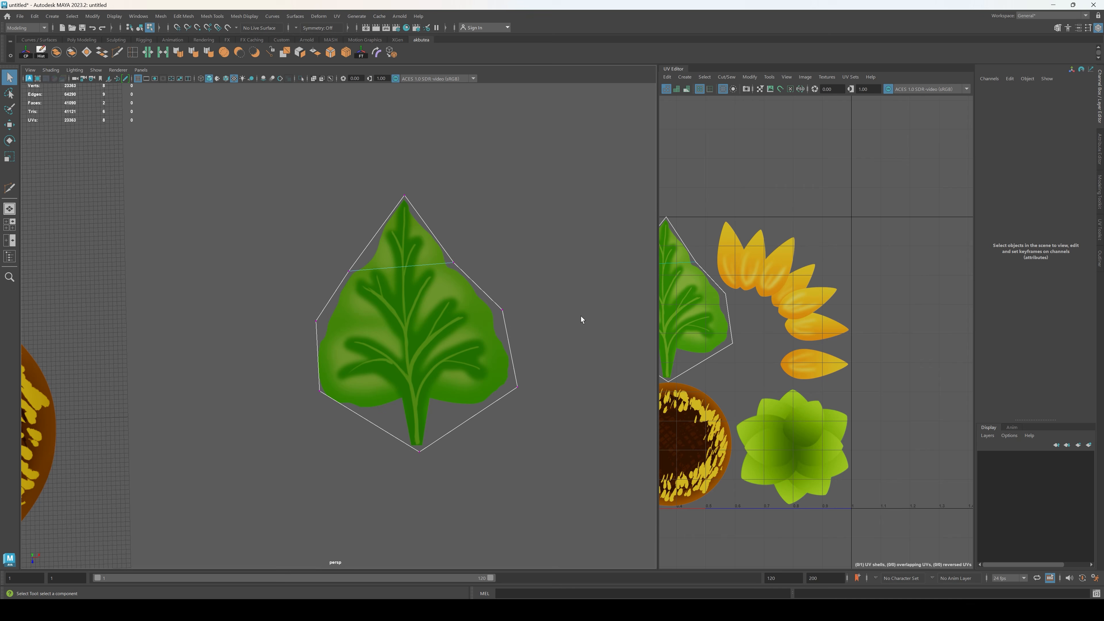
left_click_drag(287, 302, 505, 333)
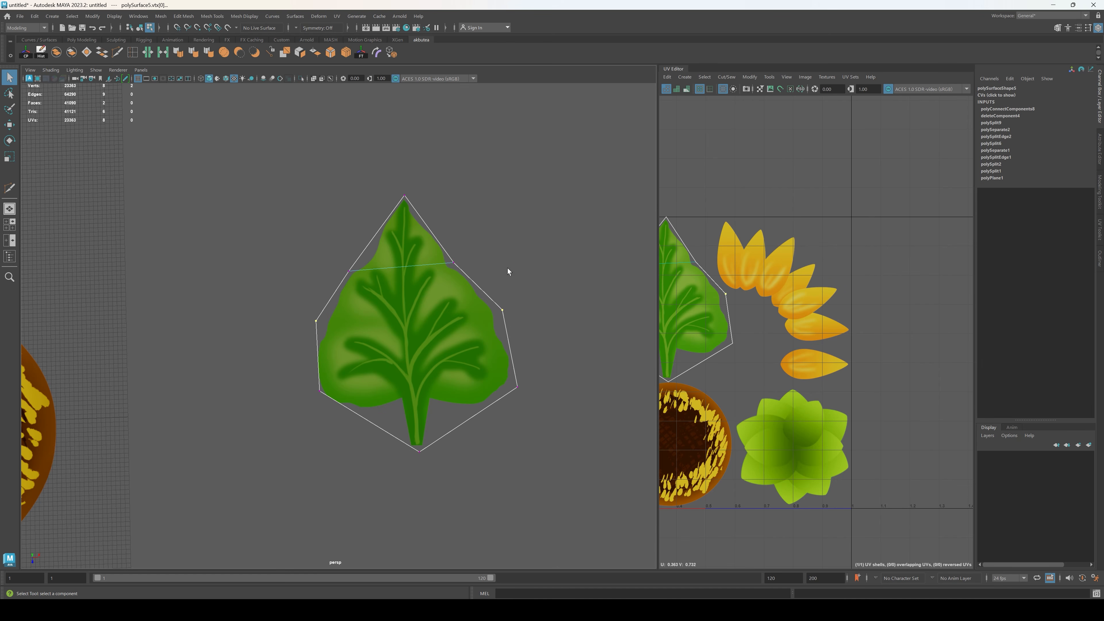
left_click(346, 52)
left_click_drag(286, 365, 549, 396)
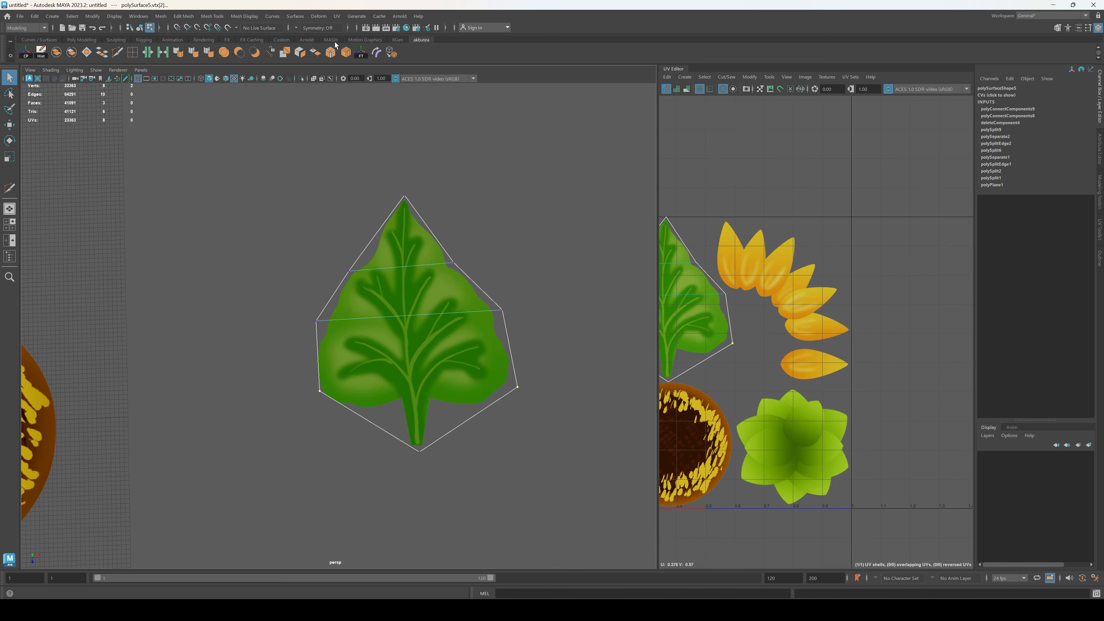
left_click(347, 54)
left_click(540, 353)
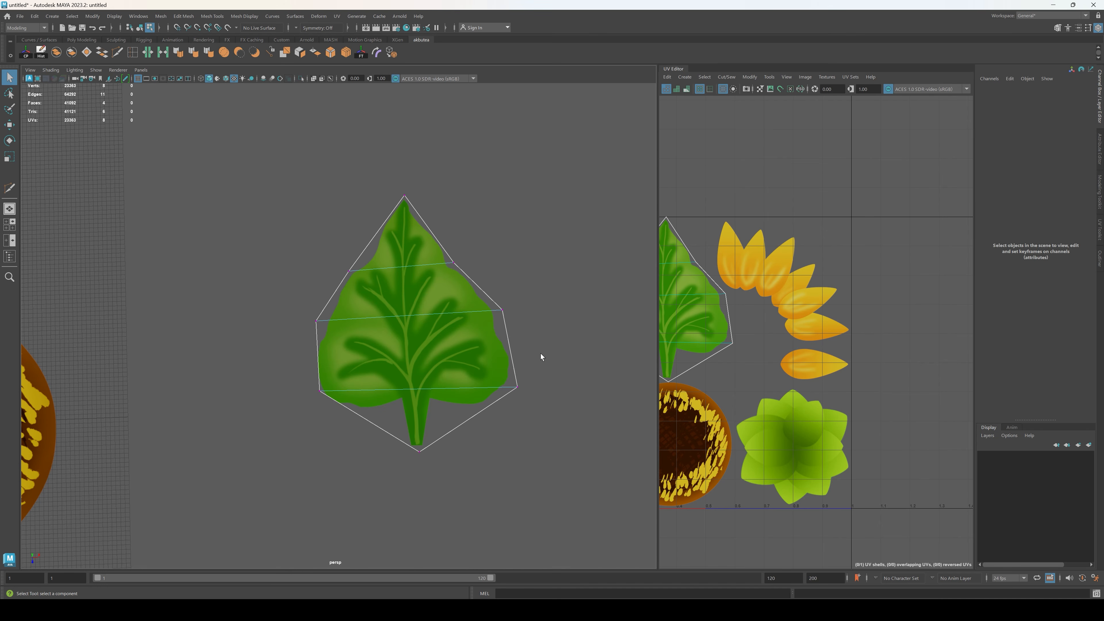
Step: Cut an edge line along the leaf's midrib from its tip through the three cross edges to the stem end
left_click_drag(541, 353, 502, 386, "alt")
right_click_drag(502, 386, 538, 336, "alt")
middle_click_drag(538, 336, 507, 344, "alt")
left_click_drag(507, 344, 492, 321, "alt")
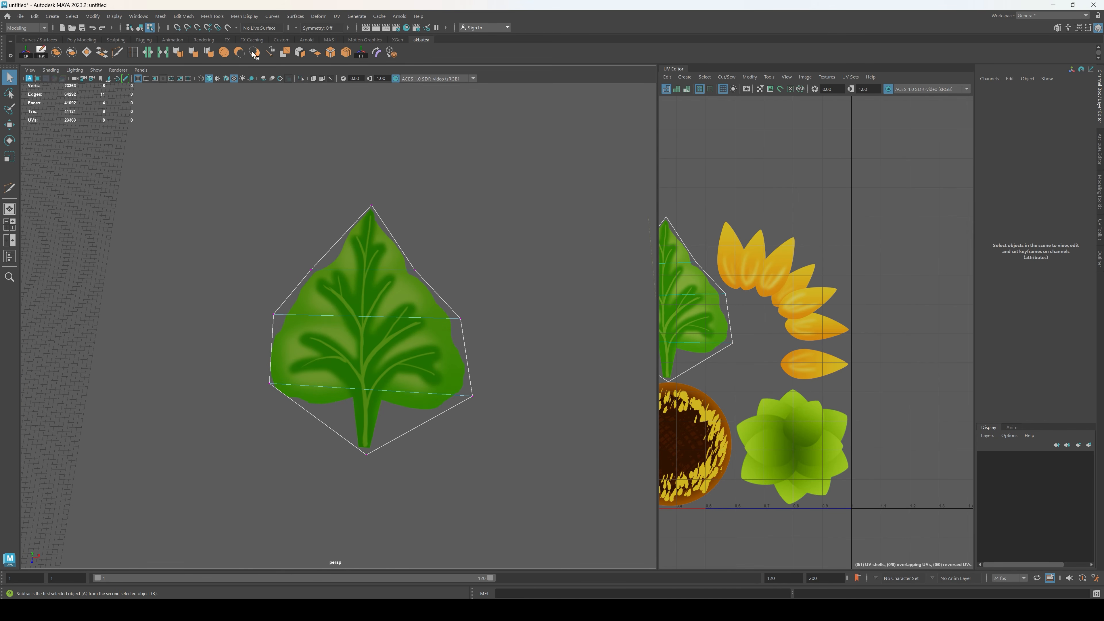
left_click(121, 52)
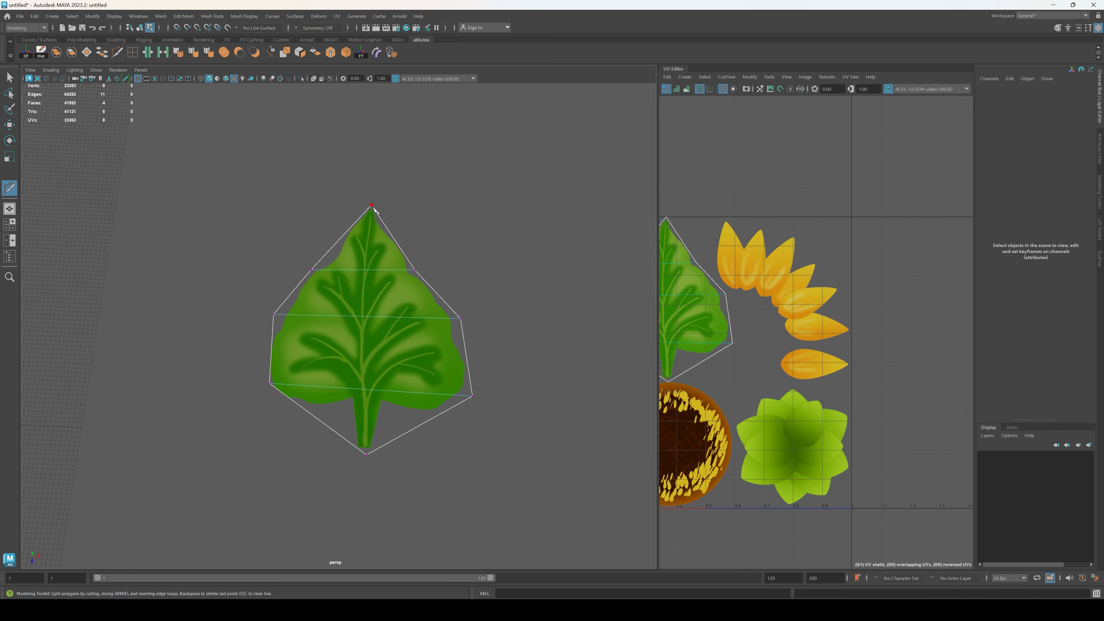
left_click(364, 270)
left_click(361, 317)
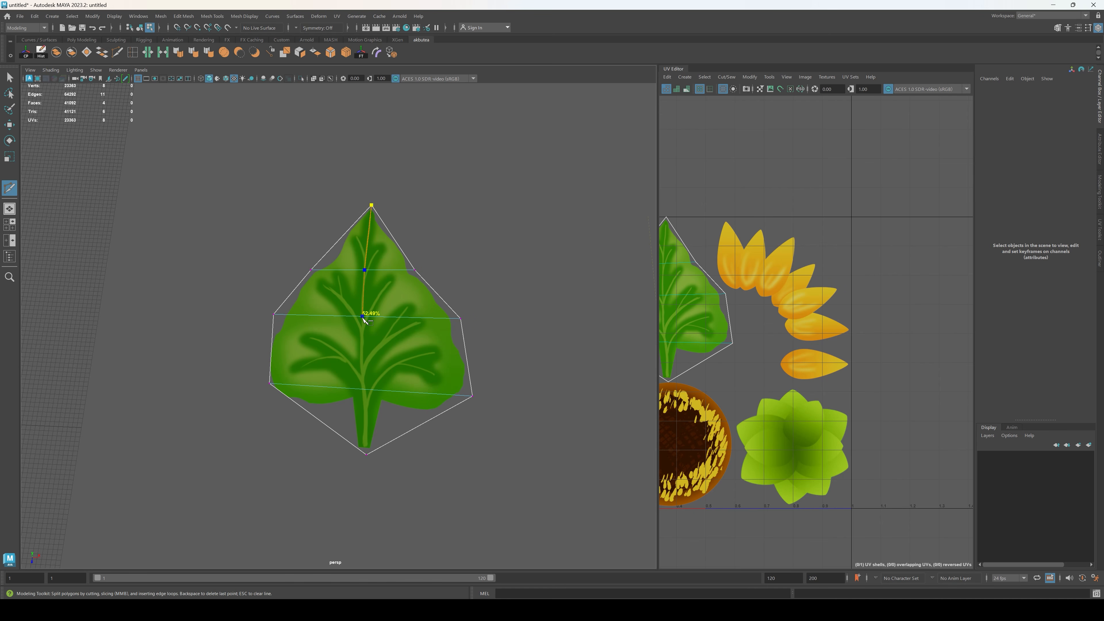
left_click(363, 389)
key("q")
key("F8")
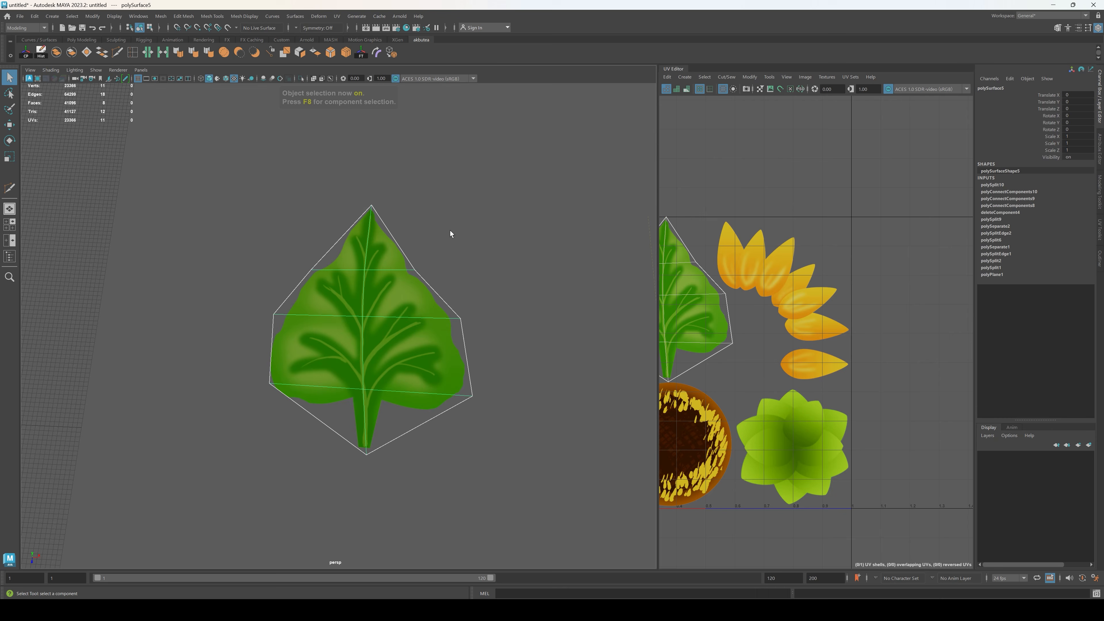
Step: Delete the leftover empty corner piece of the texture sheet beside the leaf
mouse_move(392, 351)
left_mouse_down("alt")
mouse_move(446, 326)
mouse_move(383, 284)
mouse_move(431, 320)
mouse_move(459, 382)
mouse_move(388, 362)
left_mouse_up("alt")
left_click(432, 357)
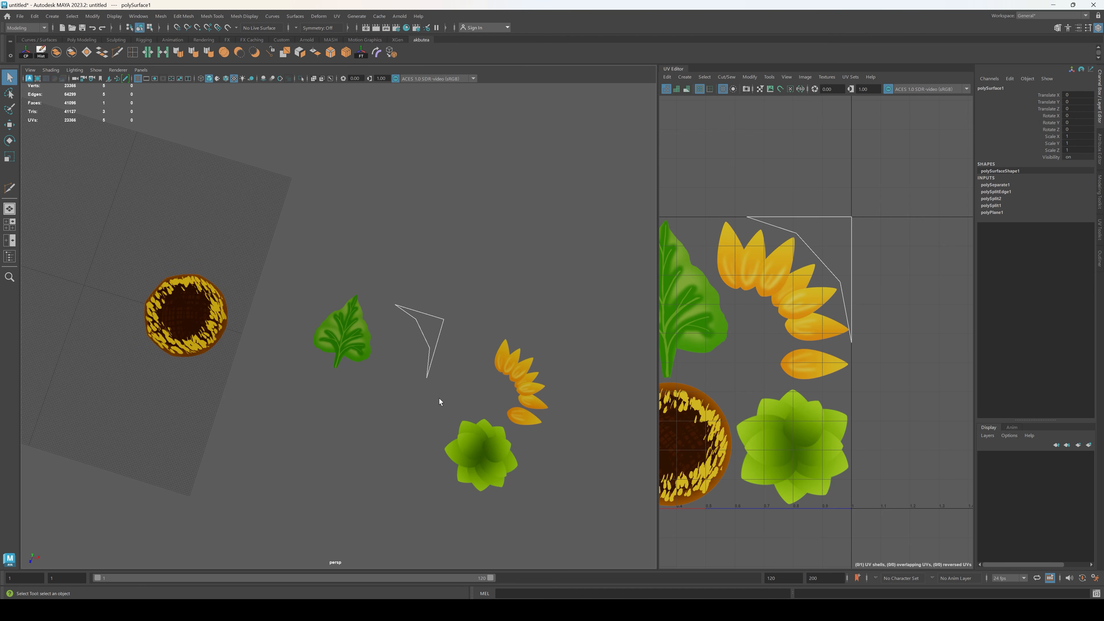
key("Delete")
Step: Inspect the separated leaf, petal, rosette and seed head pieces from above and from a low angle
left_click_drag(357, 417, 380, 398, "alt")
left_click(381, 332)
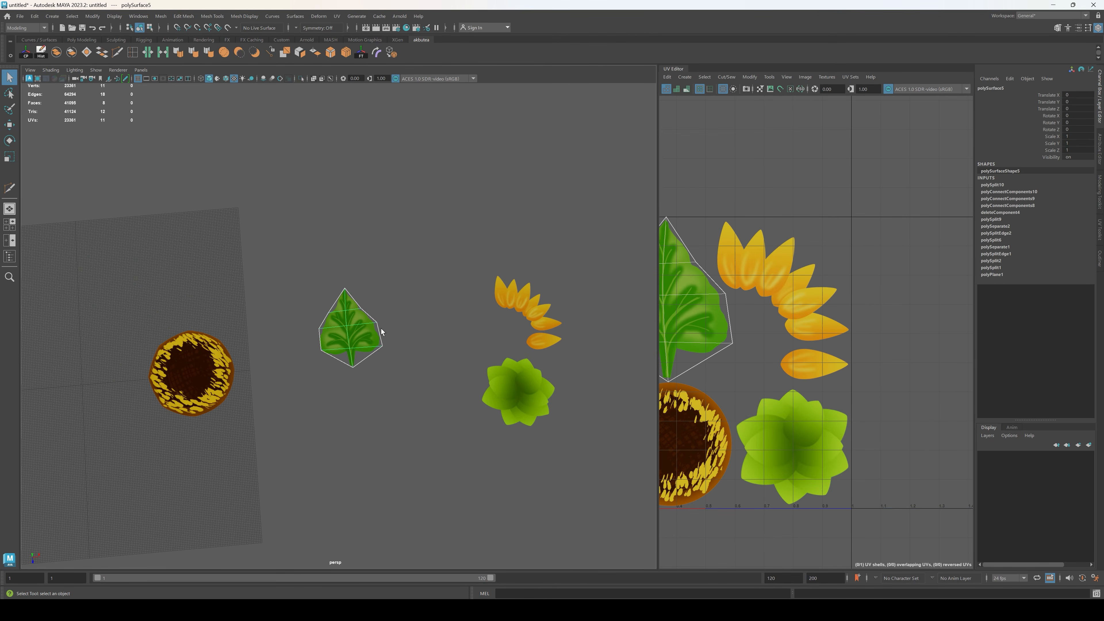
left_click_drag(116, 245, 560, 454)
left_click(397, 255)
left_click(369, 329)
scroll(418, 353, "up", 3)
left_click_drag(425, 352, 360, 255, "alt")
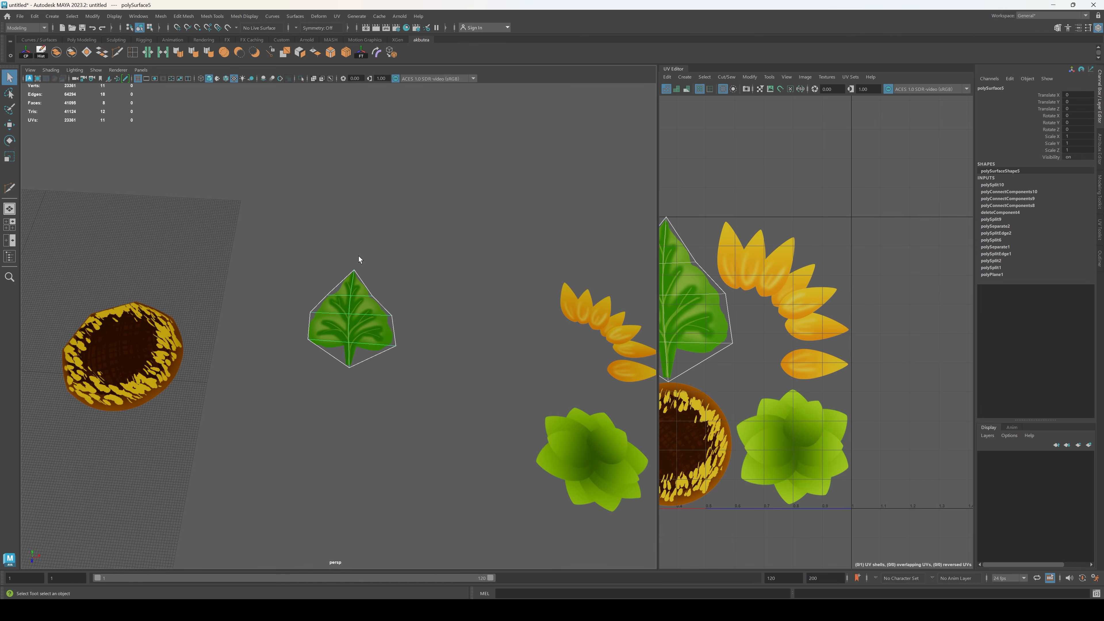
key("w")
left_click_drag(461, 303, 483, 424, "alt")
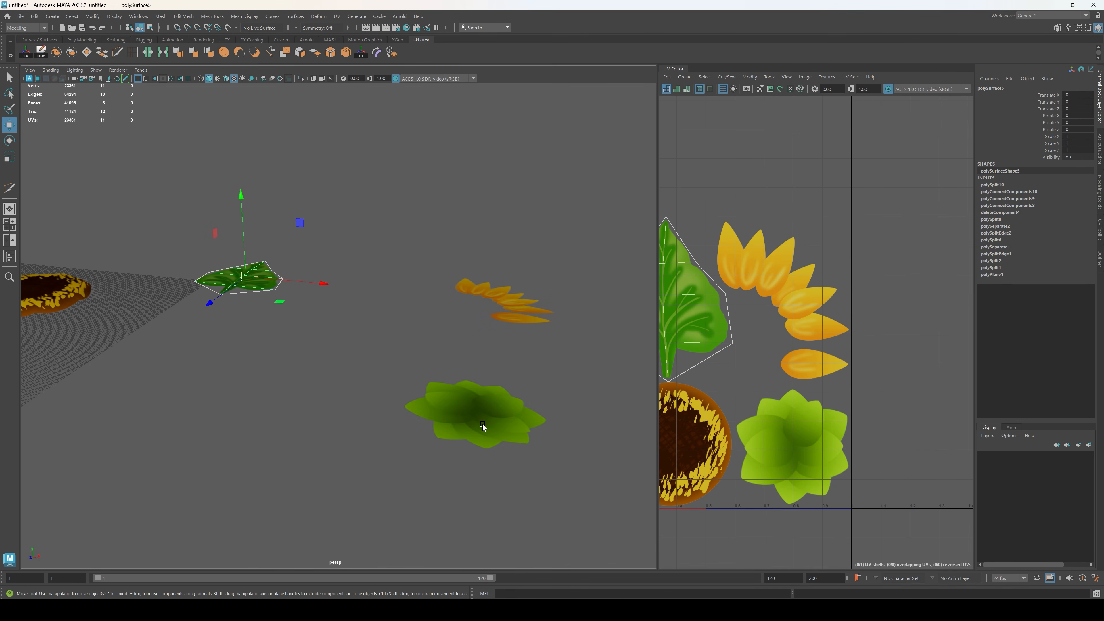
left_click(483, 424)
left_click(518, 262)
left_click(502, 295)
left_click_drag(434, 191, 456, 261, "alt")
left_click(311, 369)
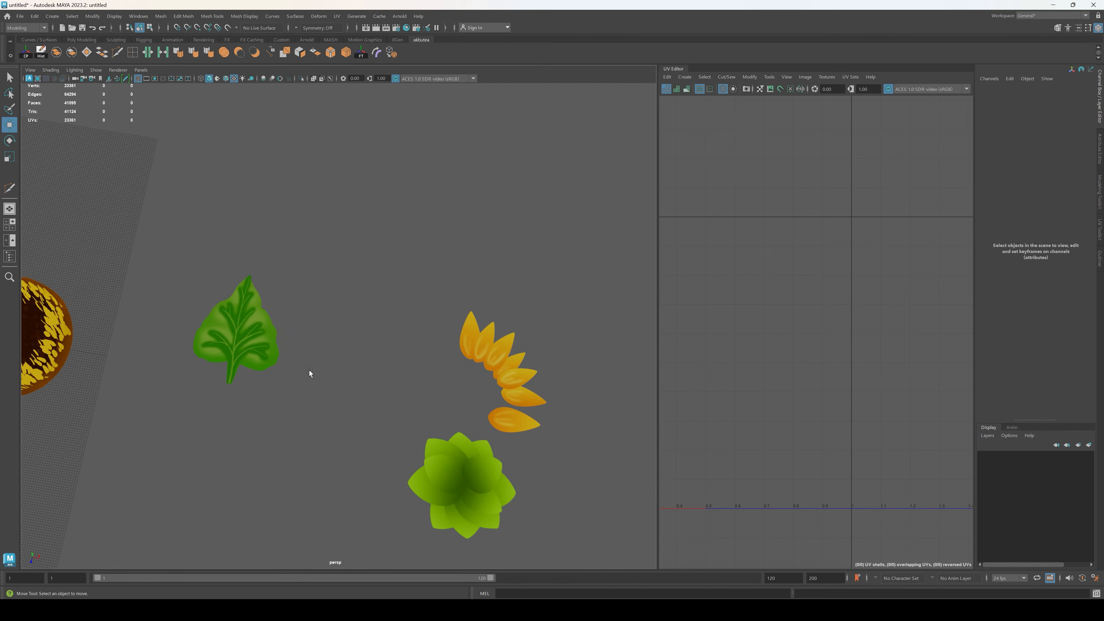
scroll(283, 361, "up", 1)
middle_click_drag(243, 346, 383, 338, "alt")
left_click(384, 338)
left_click_drag(398, 388, 452, 394, "alt")
scroll(453, 393, "down", 5)
middle_click_drag(466, 391, 352, 395, "alt")
scroll(352, 395, "up", 3)
Step: Raise the green rosette's centre vertex to form a shallow cone
left_click(520, 469)
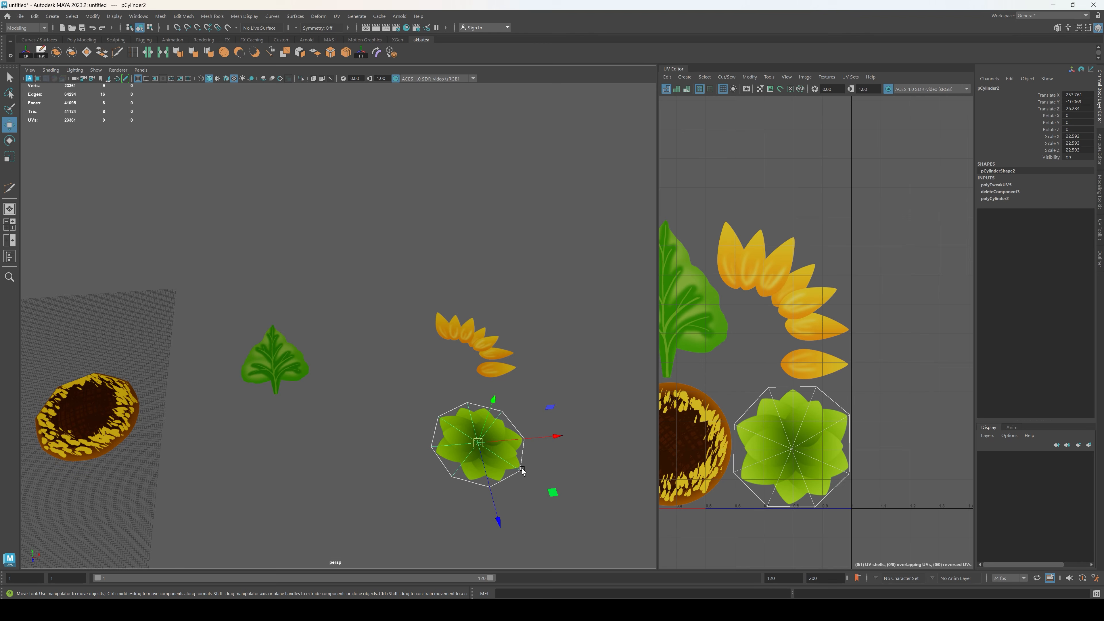
scroll(522, 470, "up", 4)
middle_click_drag(538, 455, 387, 394, "alt")
mouse_move(387, 394)
left_mouse_down("alt")
mouse_move(379, 376)
mouse_move(384, 392)
left_mouse_up("alt")
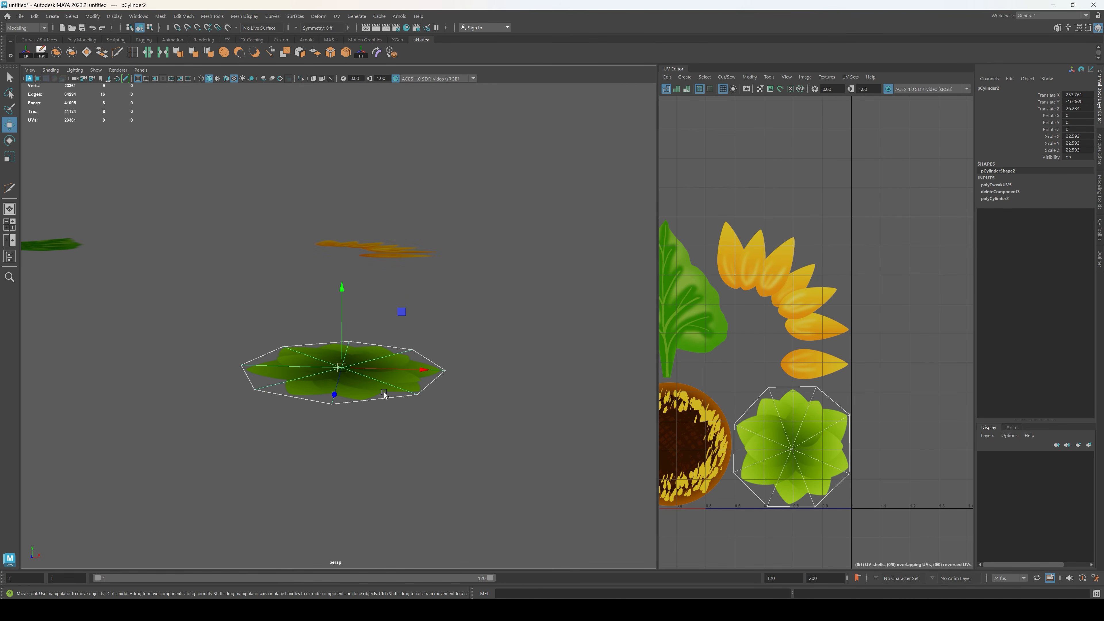
key("F9")
left_click(341, 367)
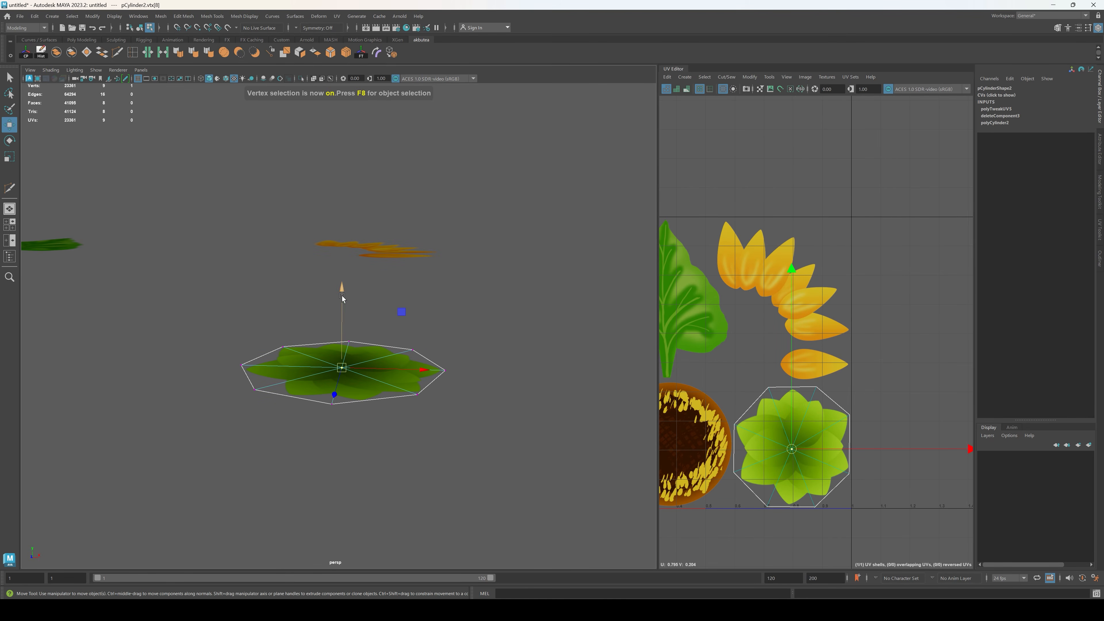
left_click_drag(342, 296, 343, 250)
left_click_drag(399, 300, 420, 270, "alt")
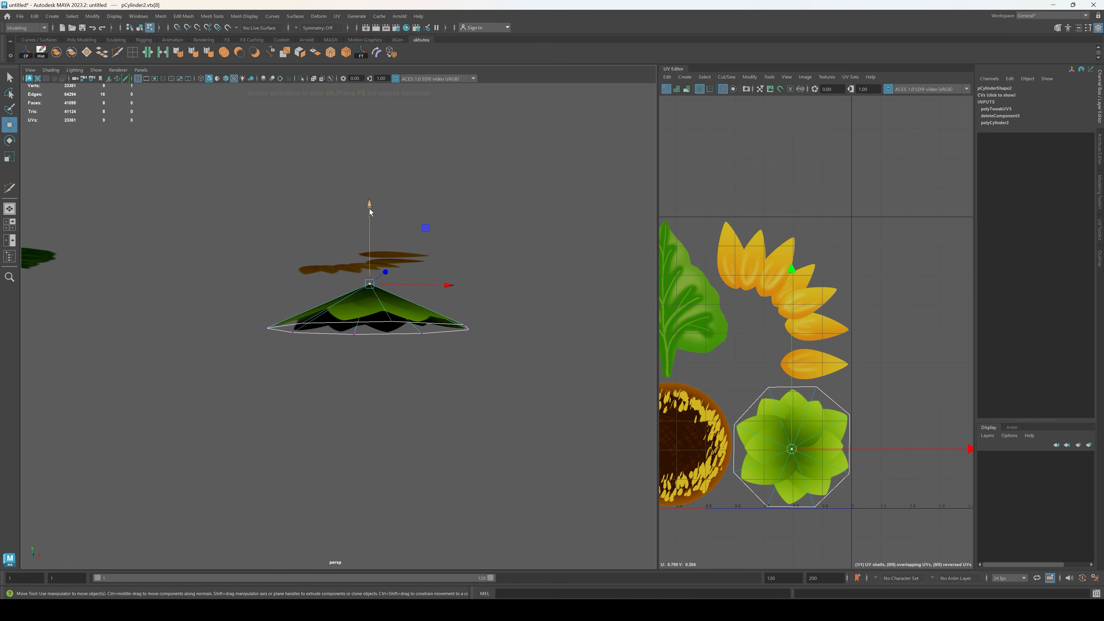
left_click_drag(370, 211, 435, 251, "alt")
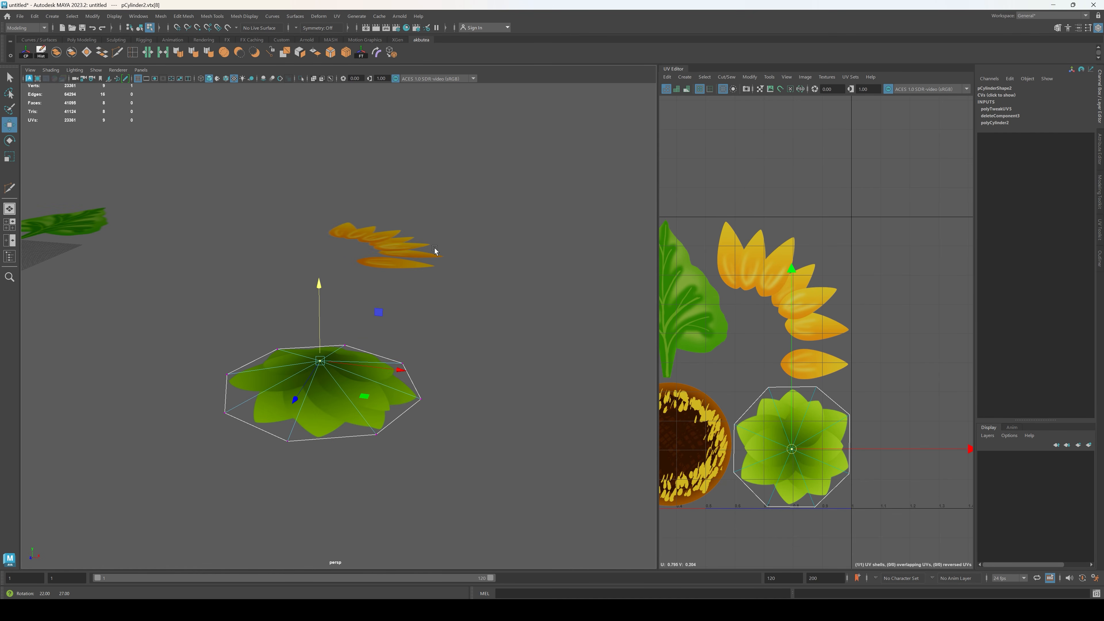
Step: Move the seed head to the world origin by setting its world X and Y positions to 0
right_click_drag(457, 318, 170, 348, "alt")
middle_click_drag(170, 348, 472, 375, "alt")
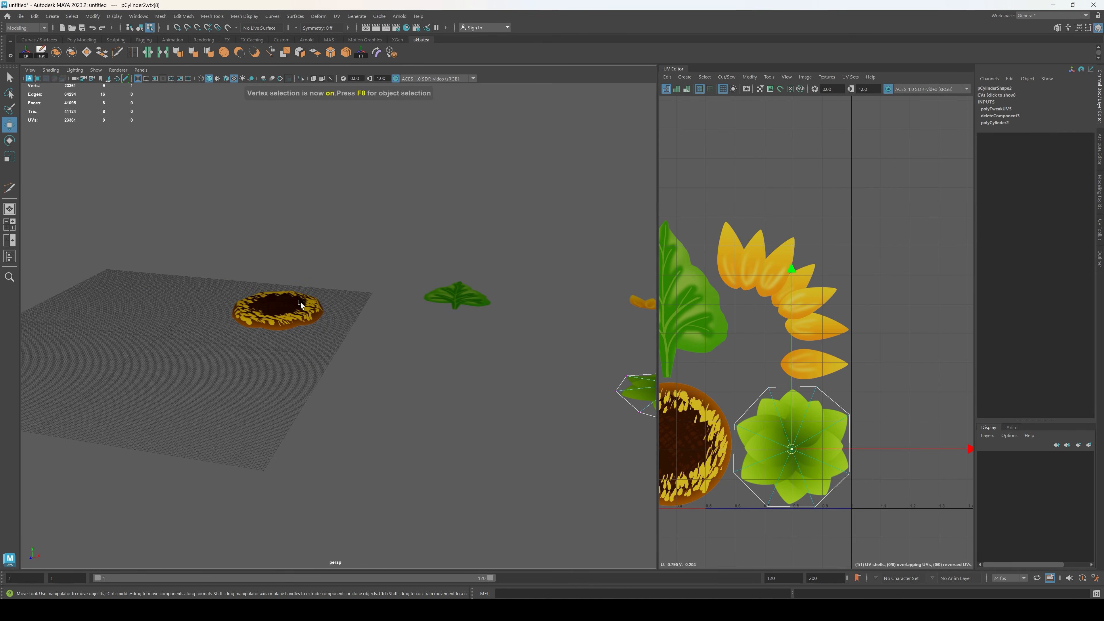
right_click_drag(306, 306, 283, 303)
left_click_drag(322, 148, 273, 247, "alt")
right_click_drag(274, 261, 302, 237)
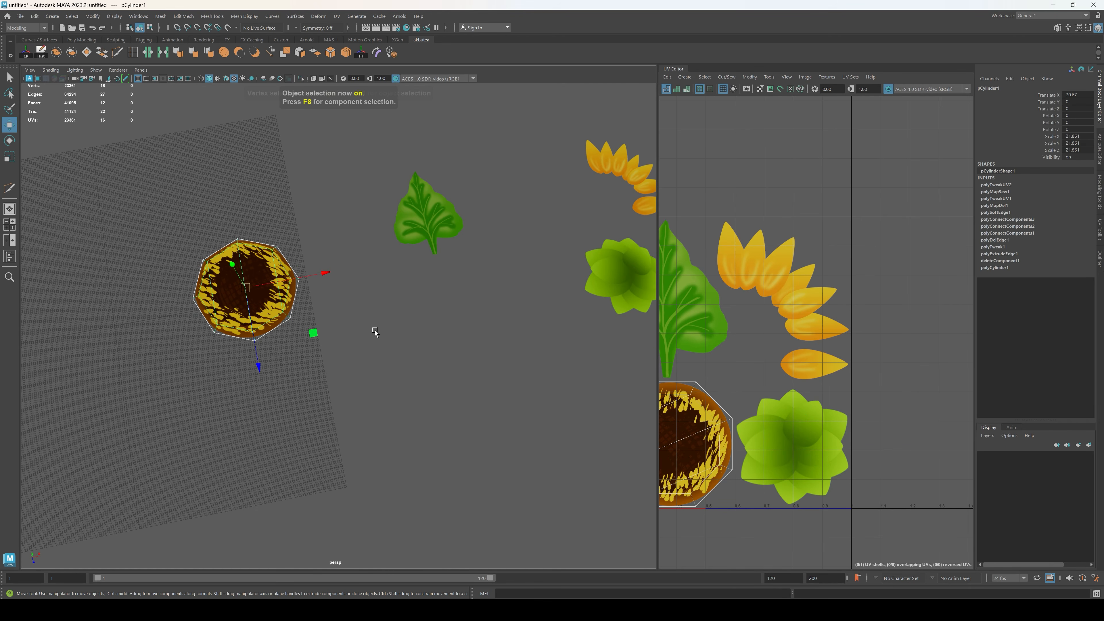
left_click(374, 330)
left_click_drag(375, 331, 398, 325, "alt")
middle_click_drag(291, 286, 375, 314, "alt")
left_click(375, 313)
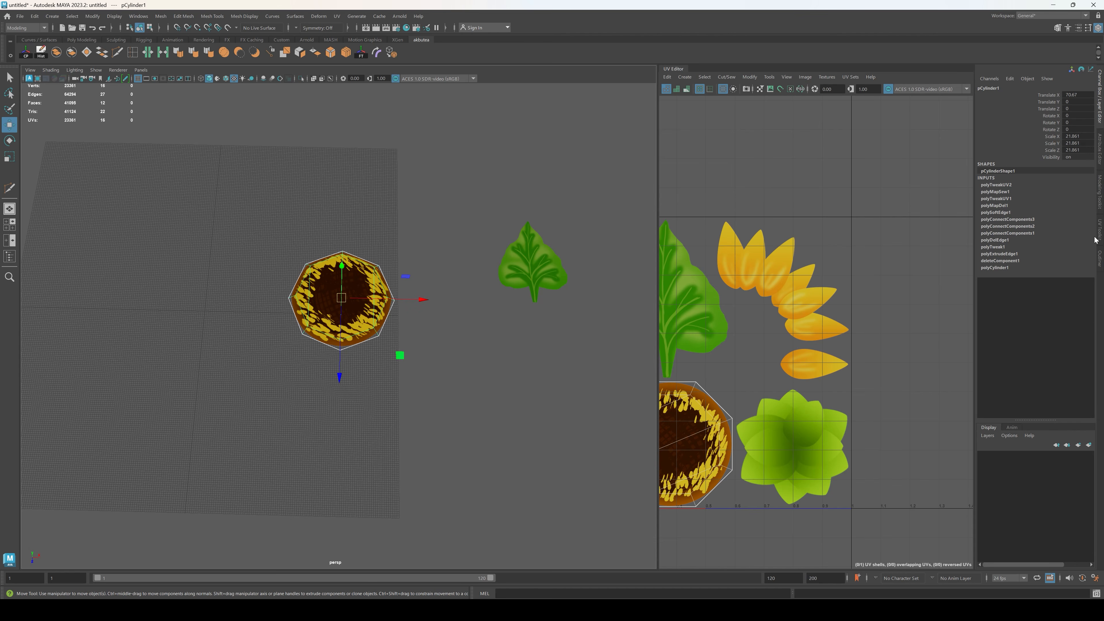
left_click(1099, 200)
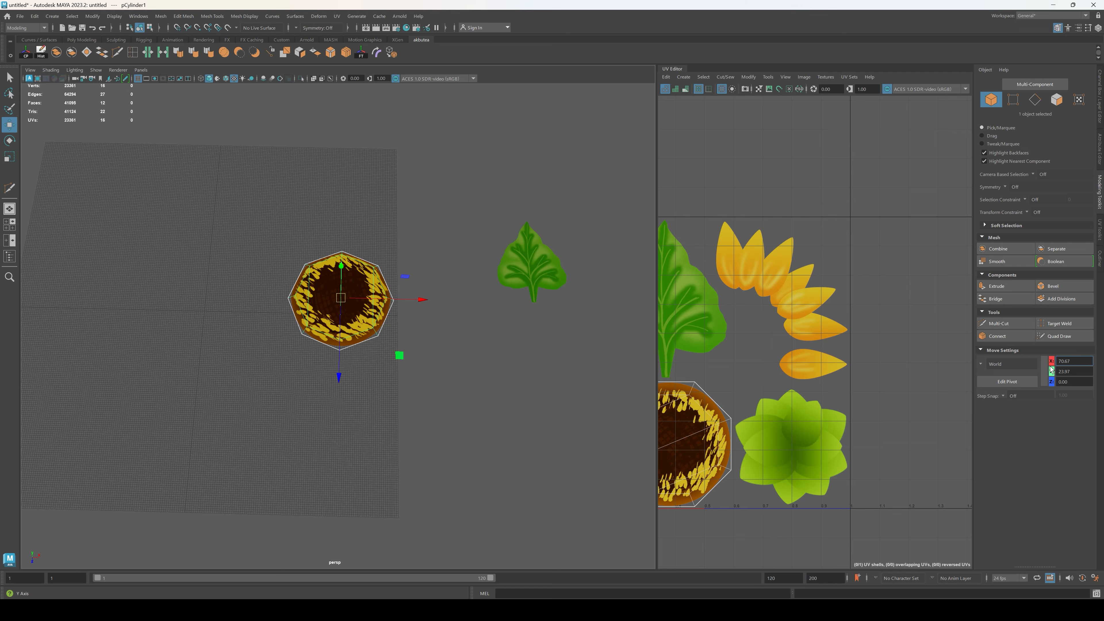
type("0")
key("Tab")
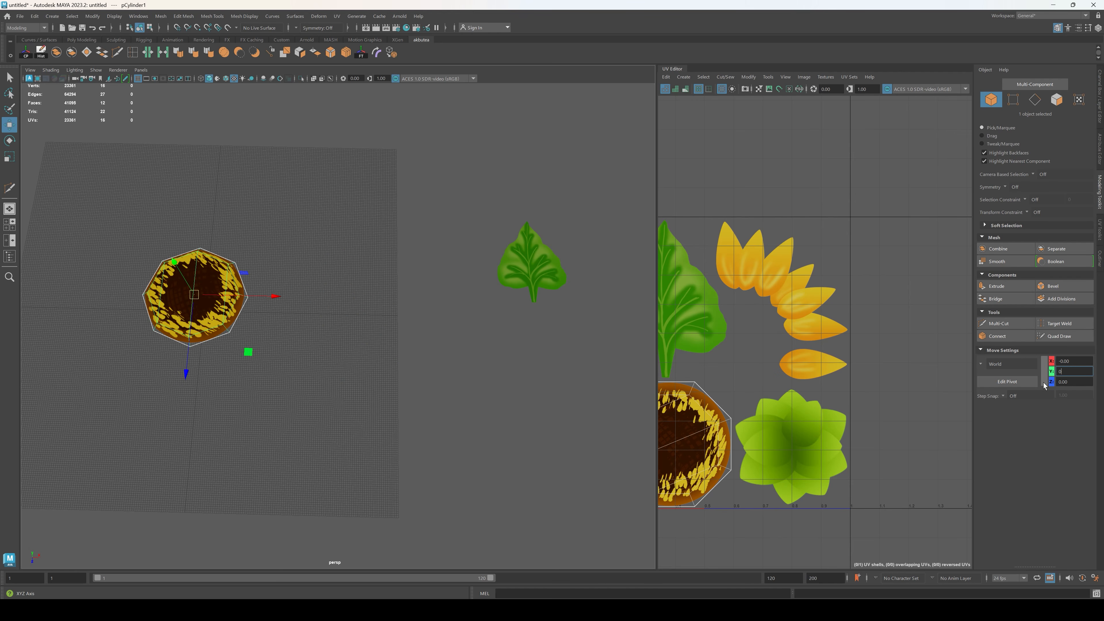
type("0")
key("Return")
Step: Move the green rosette to the world origin by setting its world X, Y and Z positions to 0
scroll(137, 348, "down", 3)
middle_click_drag(534, 409, 450, 394, "alt")
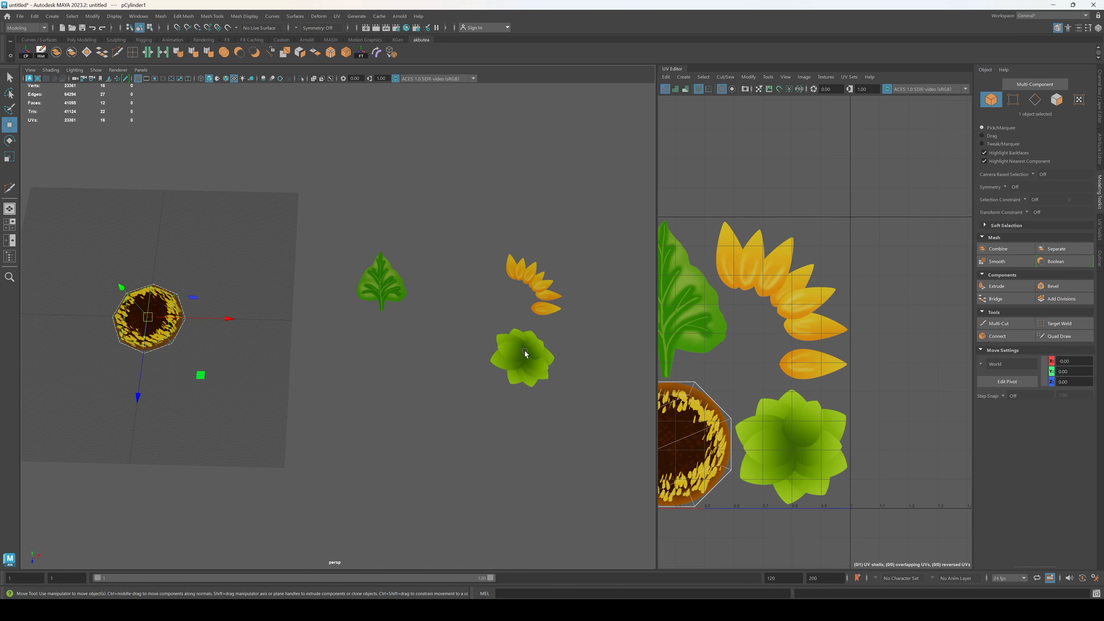
left_click(524, 354)
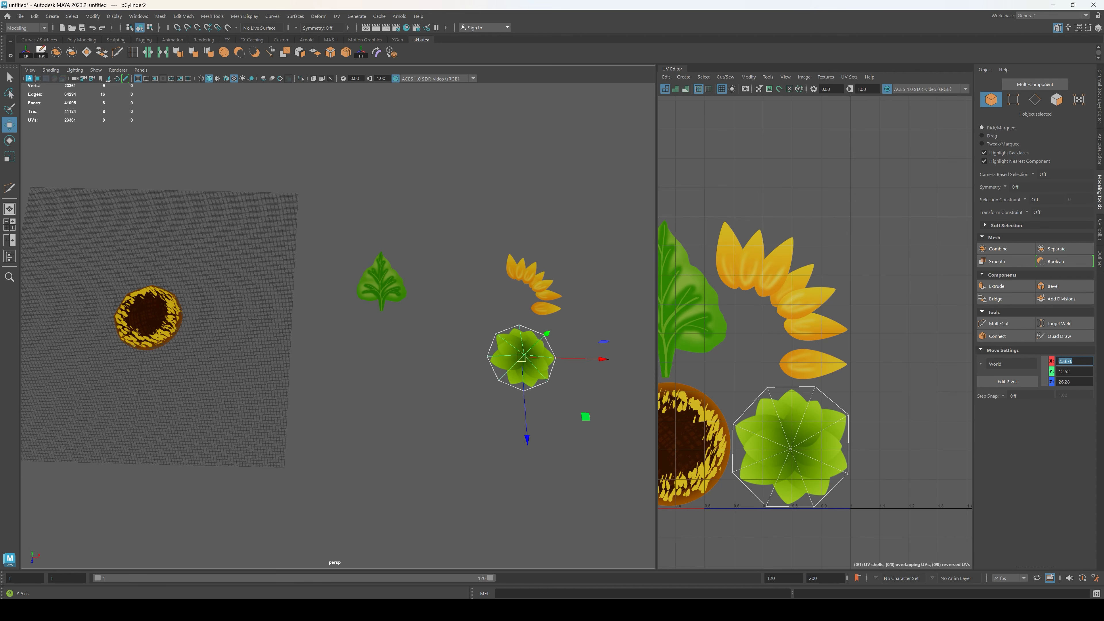
type("0")
key("Tab")
type("0")
key("Tab")
type("0")
key("Return")
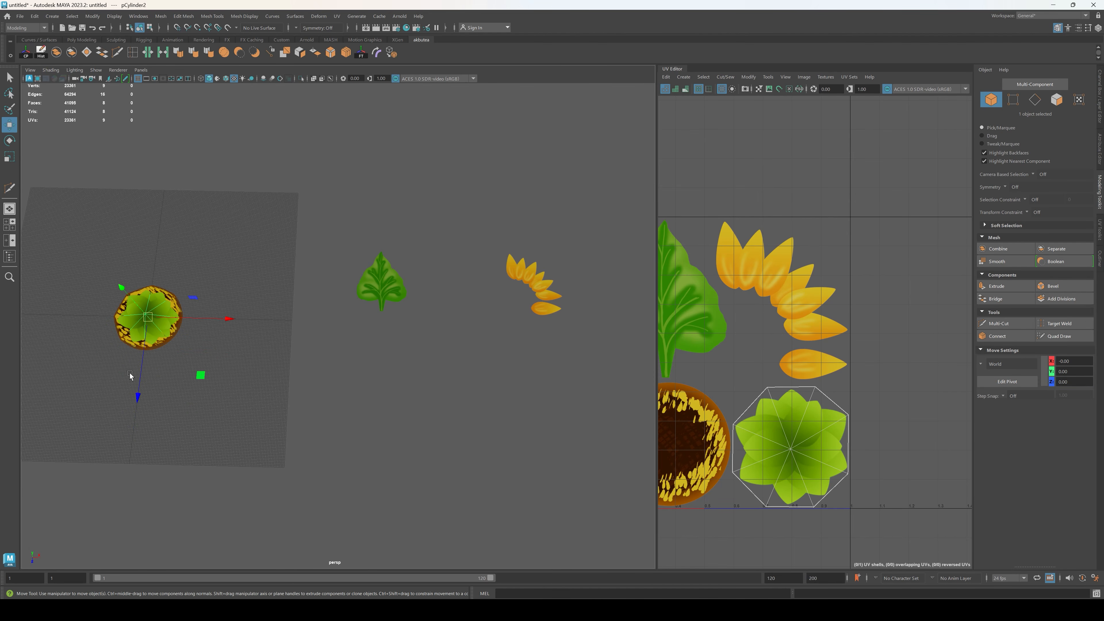
Step: Rotate the green rosette about its Z axis to turn it upside down beneath the seed head
key("f")
left_click_drag(477, 378, 382, 305, "alt")
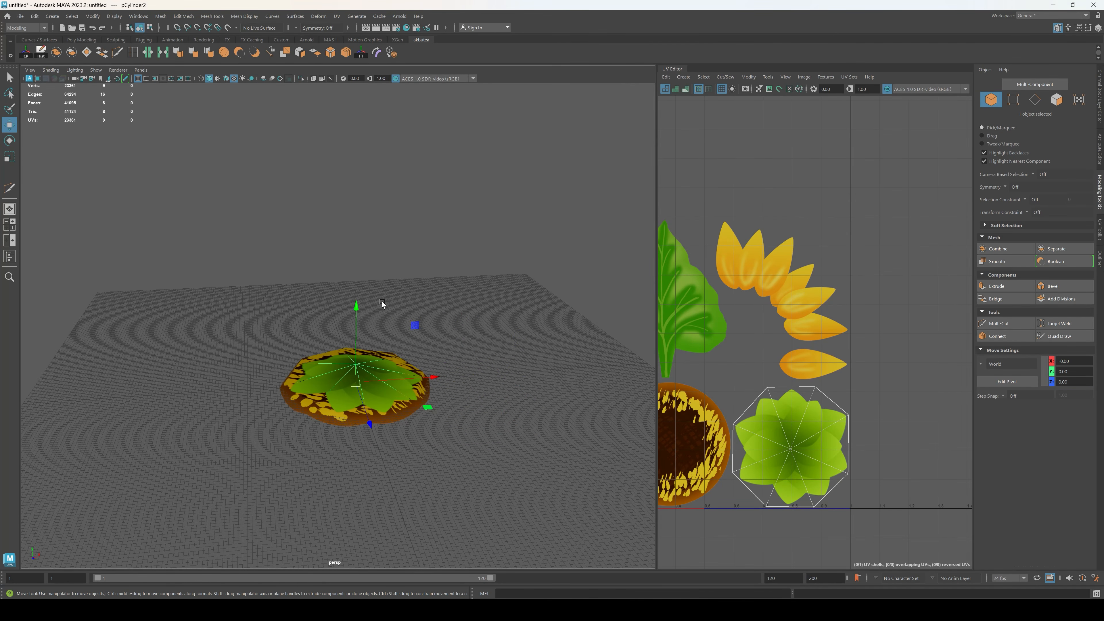
key("e")
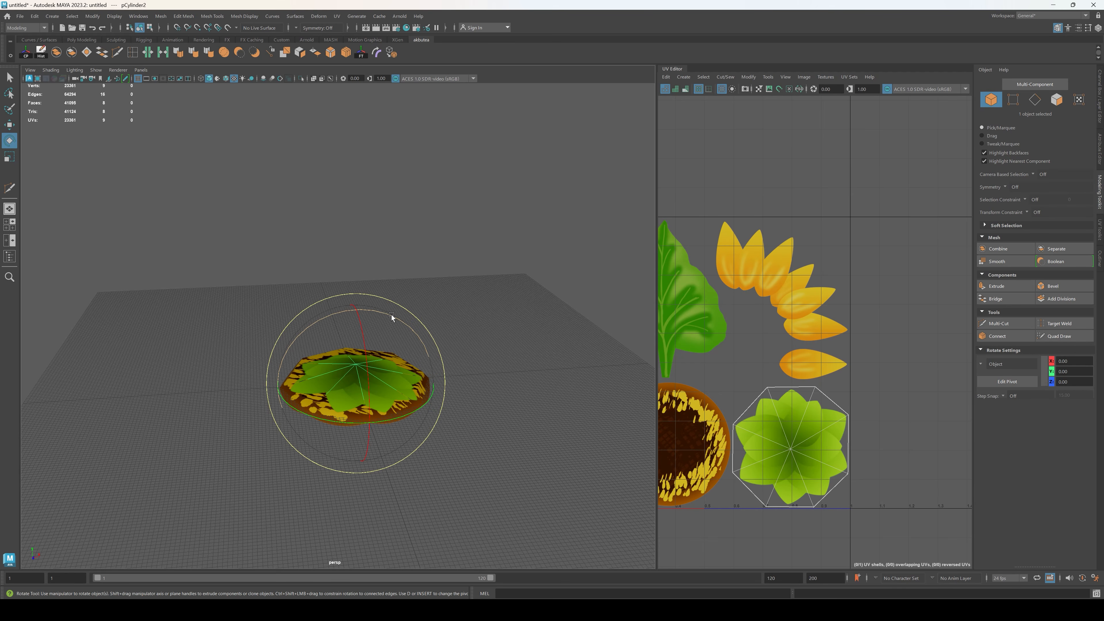
left_click_drag(391, 314, 459, 342)
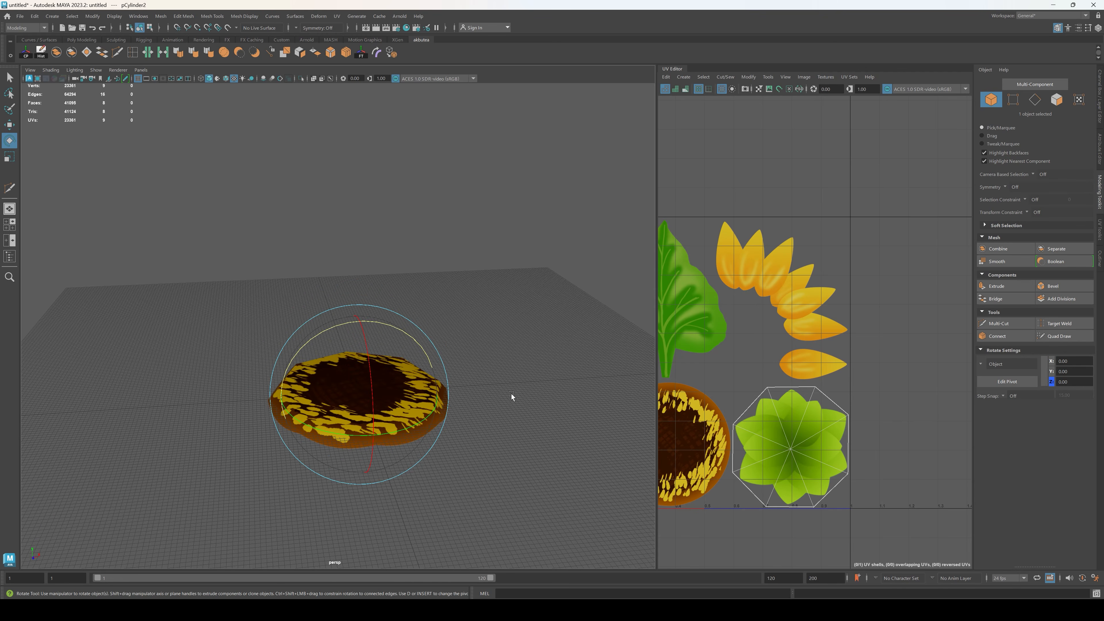
left_click_drag(511, 394, 393, 363, "alt")
Step: Scale the flipped rosette uniformly to about 32.63 so its leaf tips extend beyond the seed head
key("w")
key("r")
left_click_drag(379, 422, 439, 396)
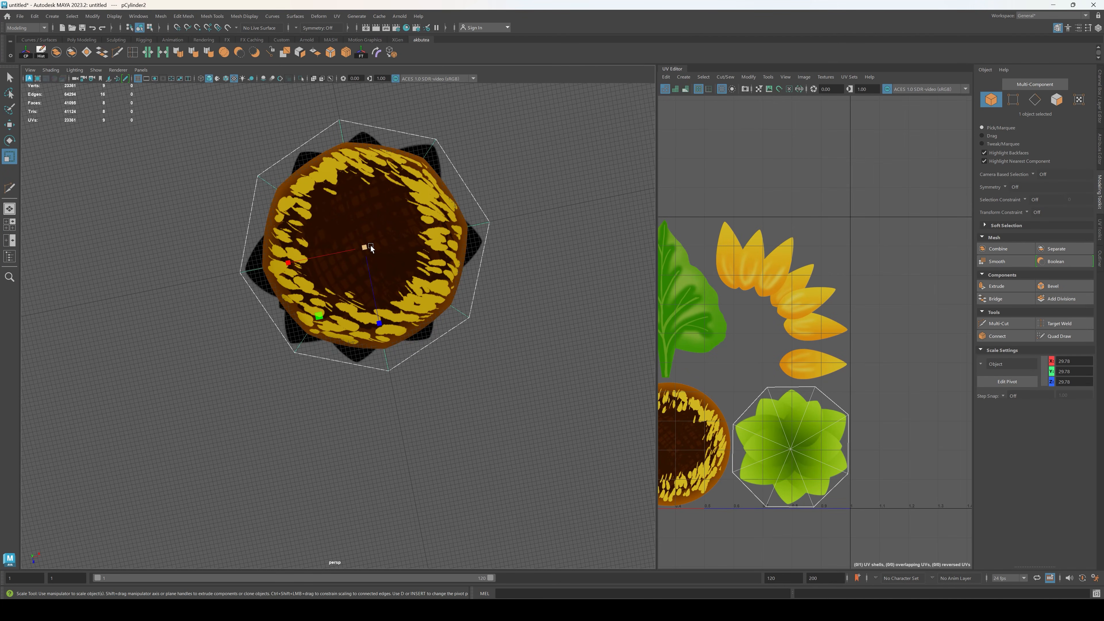
left_click_drag(366, 247, 383, 248)
scroll(441, 303, "down", 3)
left_click_drag(441, 303, 419, 264, "alt")
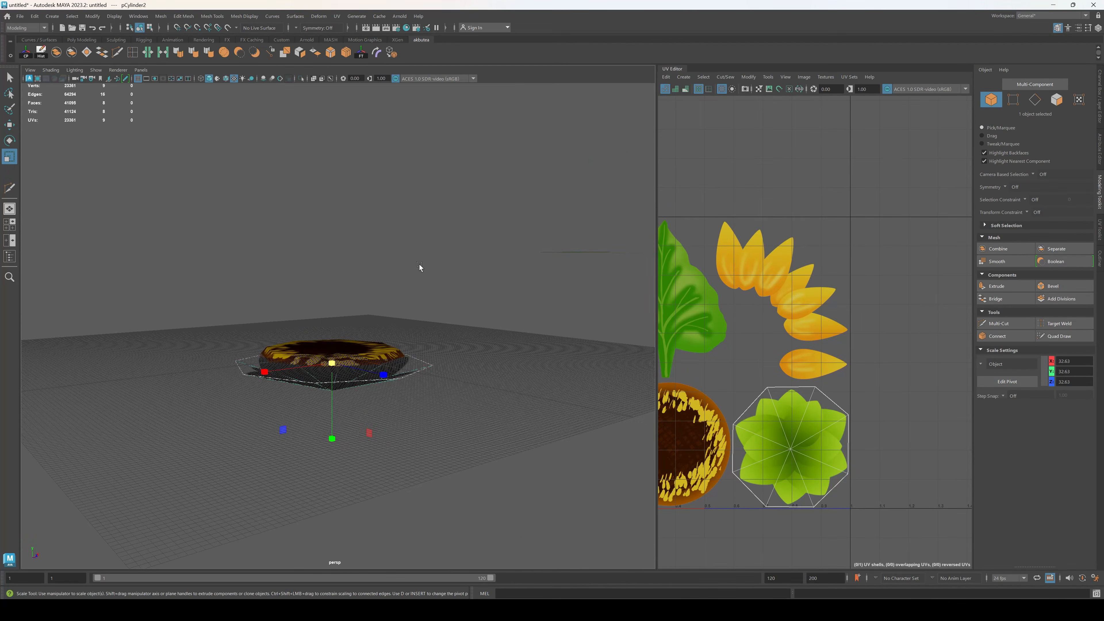
Step: Adjust the rosette's height so it sits directly against the underside of the seed head
scroll(403, 321, "down", 12)
left_click_drag(404, 321, 436, 264, "alt")
scroll(374, 348, "up", 5)
scroll(410, 367, "up", 8)
key("w")
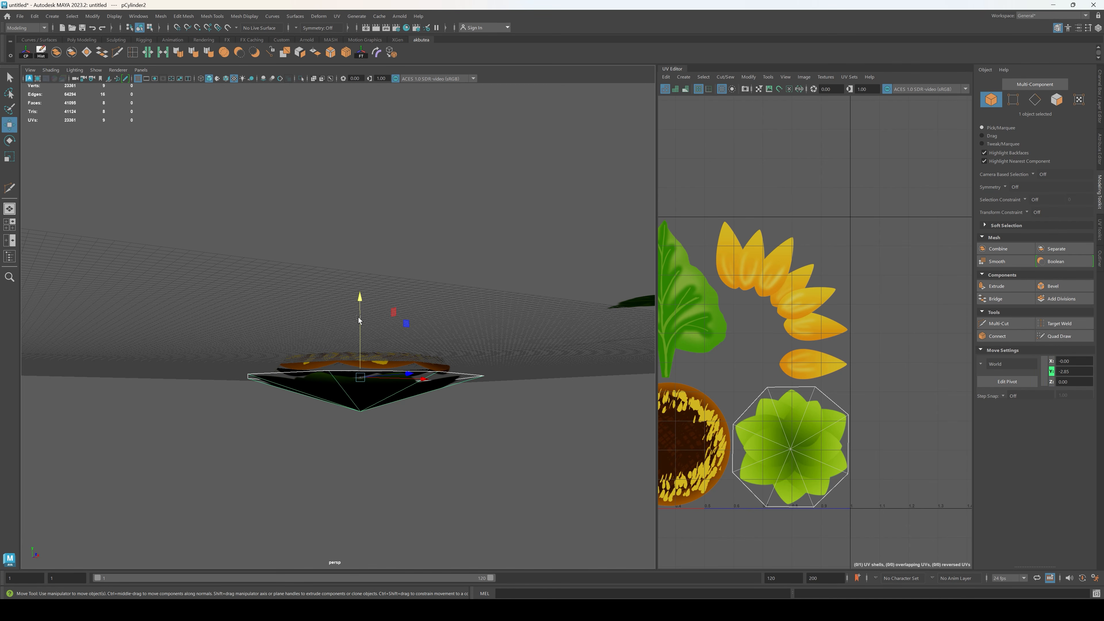
mouse_move(358, 318)
left_mouse_down()
mouse_move(368, 270)
mouse_move(369, 300)
left_mouse_up()
left_click_drag(366, 284, 368, 286)
left_click_drag(378, 308, 394, 335, "alt")
left_click(494, 418)
Step: Hide the grid in the perspective view
scroll(494, 417, "down", 5)
left_click_drag(466, 365, 356, 391, "alt")
left_click(138, 78)
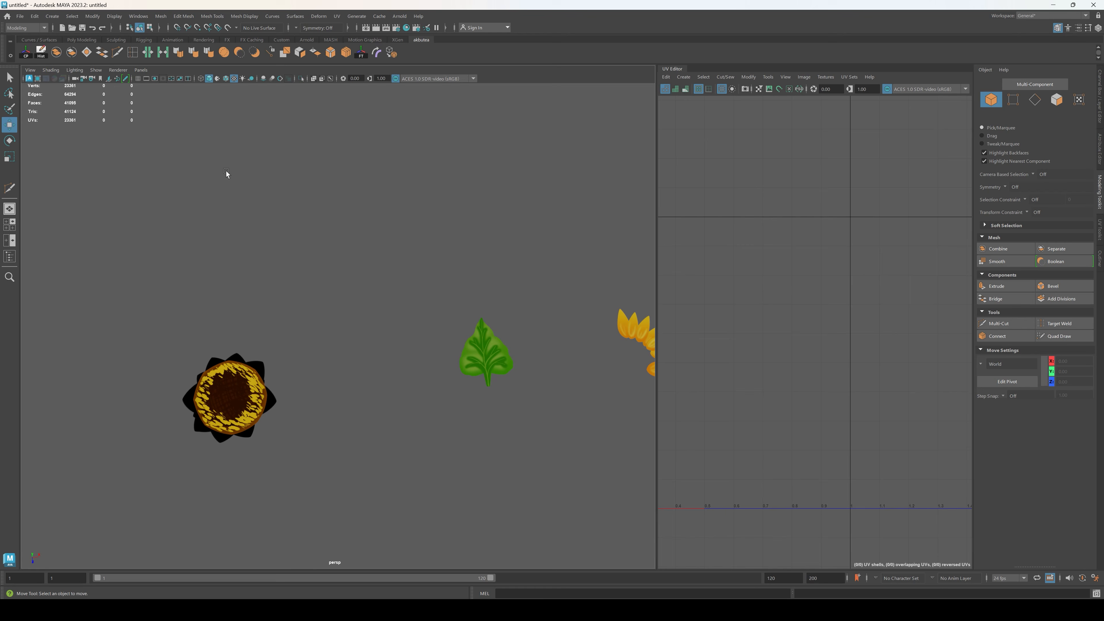
left_click_drag(392, 344, 283, 341, "alt")
scroll(319, 338, "down", 7)
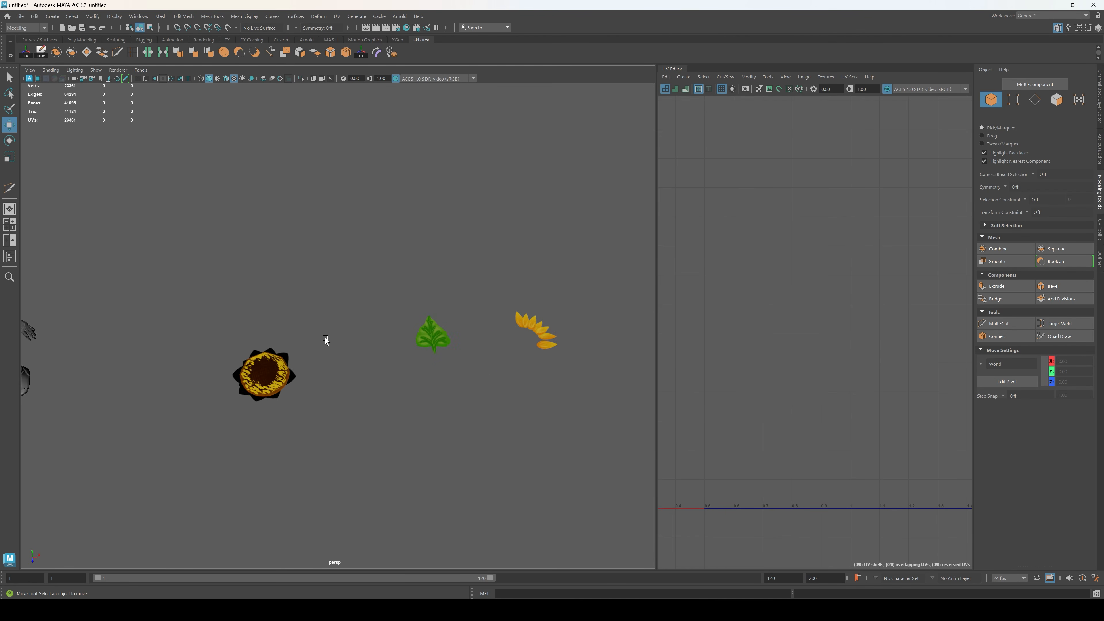
Step: Apply a nonlinear Bend deformer to the curved strip of joined petals
left_click_drag(391, 252, 385, 283, "alt")
middle_click_drag(385, 283, 216, 269, "alt")
scroll(279, 311, "up", 8)
left_click(278, 312)
scroll(273, 325, "up", 4)
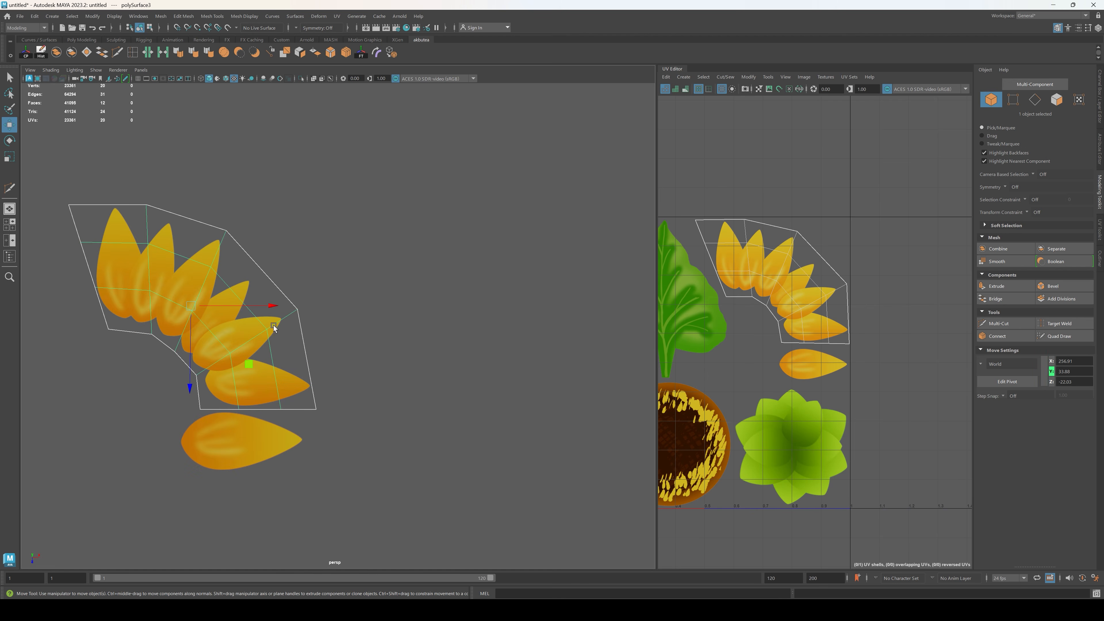
middle_click_drag(273, 326, 494, 288, "alt")
left_click_drag(495, 288, 448, 253, "alt")
middle_click_drag(448, 253, 387, 292, "alt")
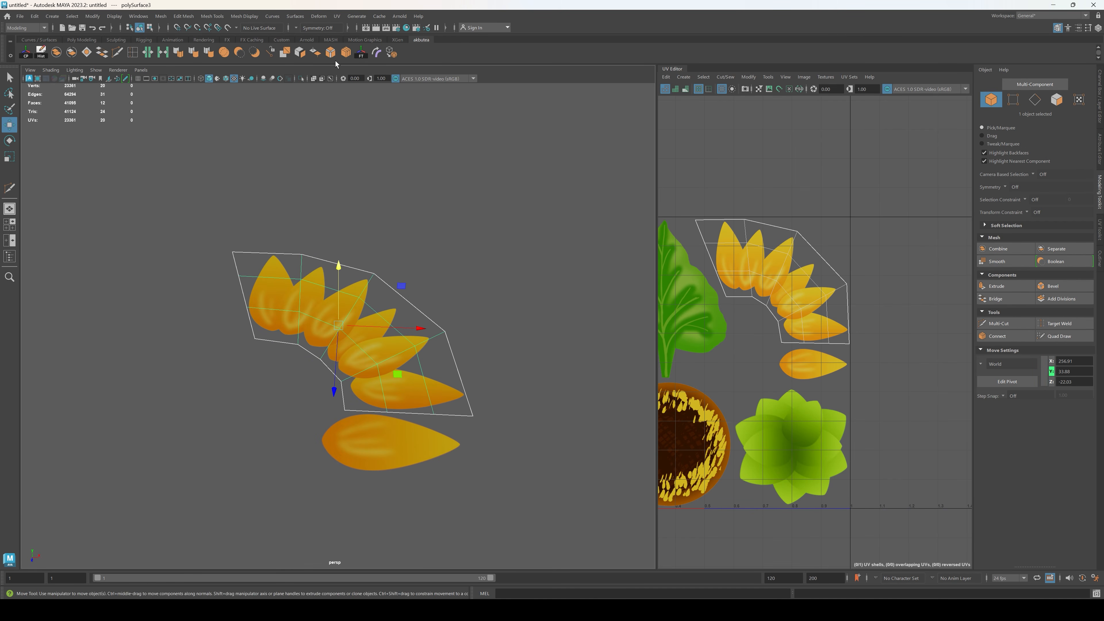
left_click(318, 16)
mouse_move(365, 173)
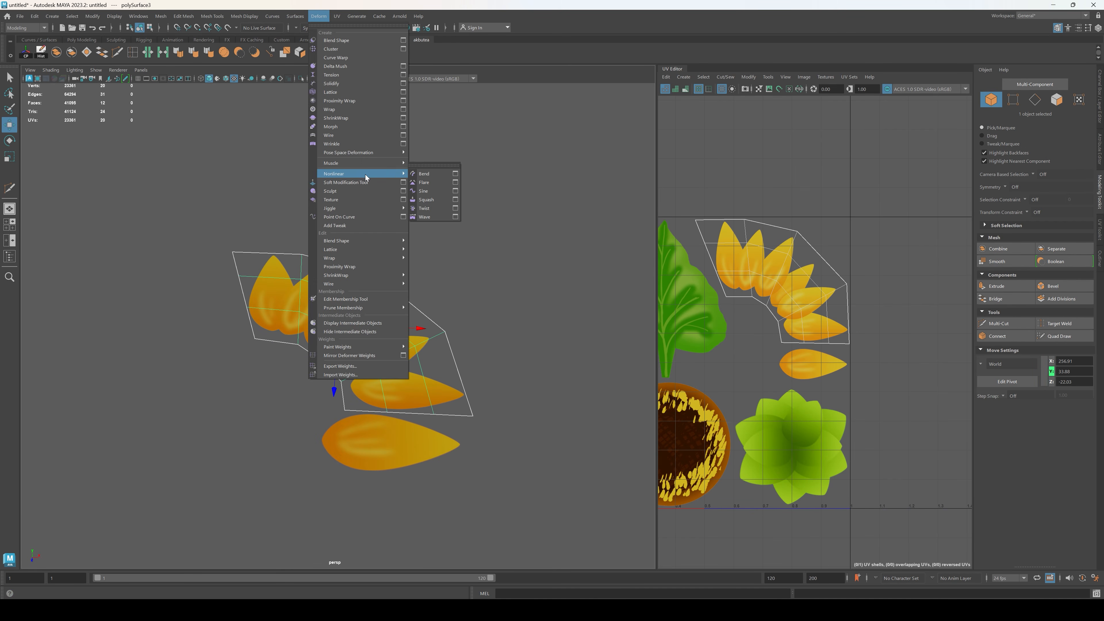
left_click(426, 175)
left_click_drag(441, 329, 485, 274, "alt")
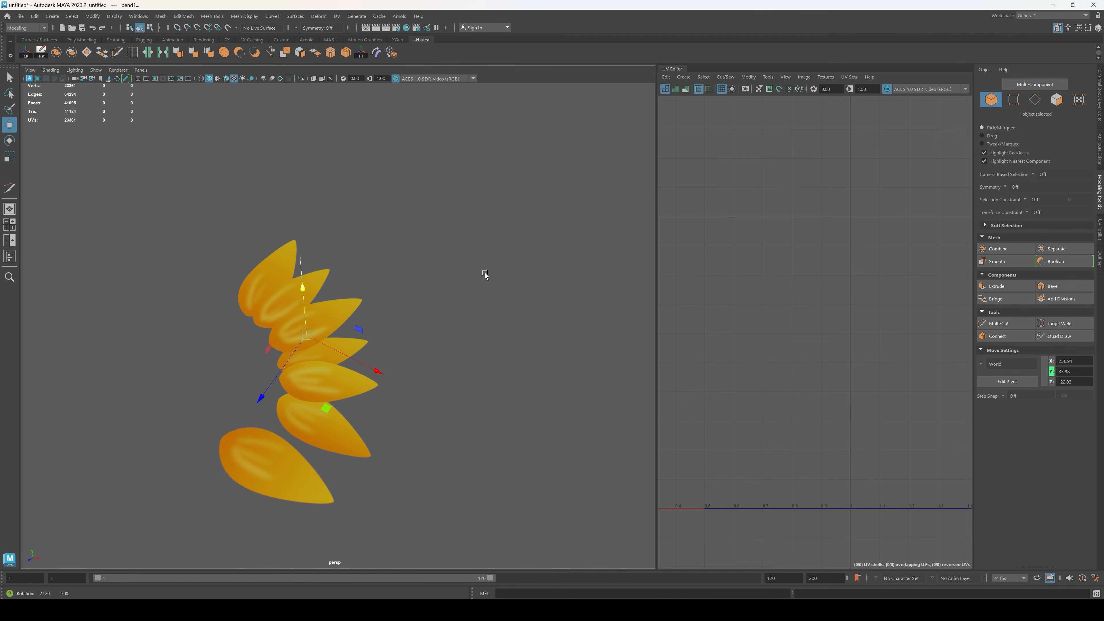
Step: Set the bend deformer's curvature to 60
left_click(1100, 111)
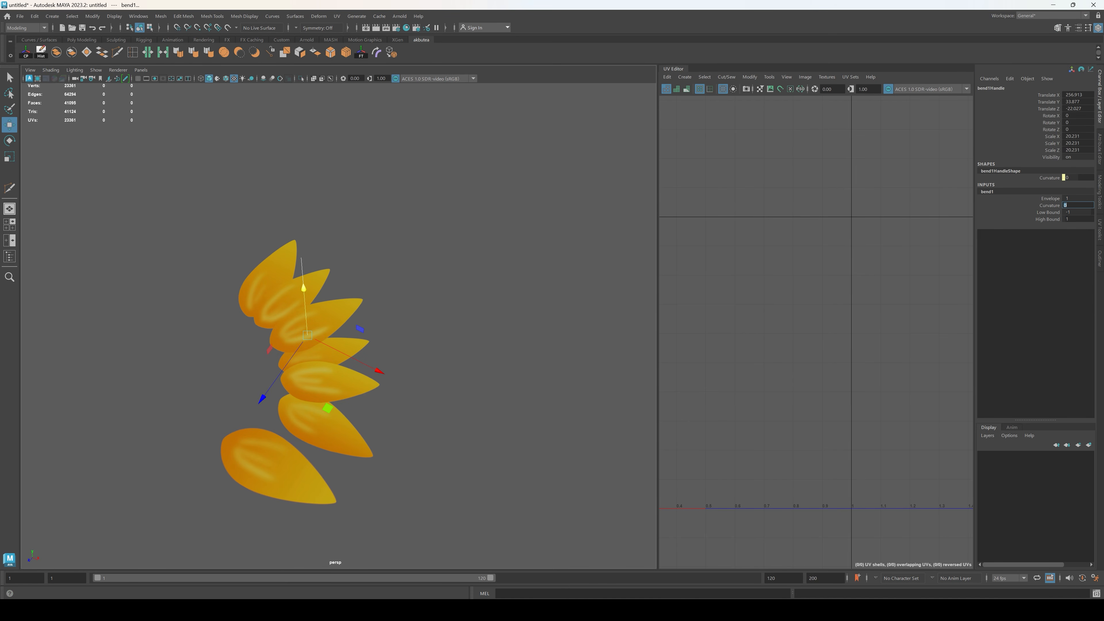
type("60")
key("Return")
left_click_drag(584, 234, 415, 350, "alt")
Step: Rotate the bend handle so that the petal strip curls downward along the petals
key("e")
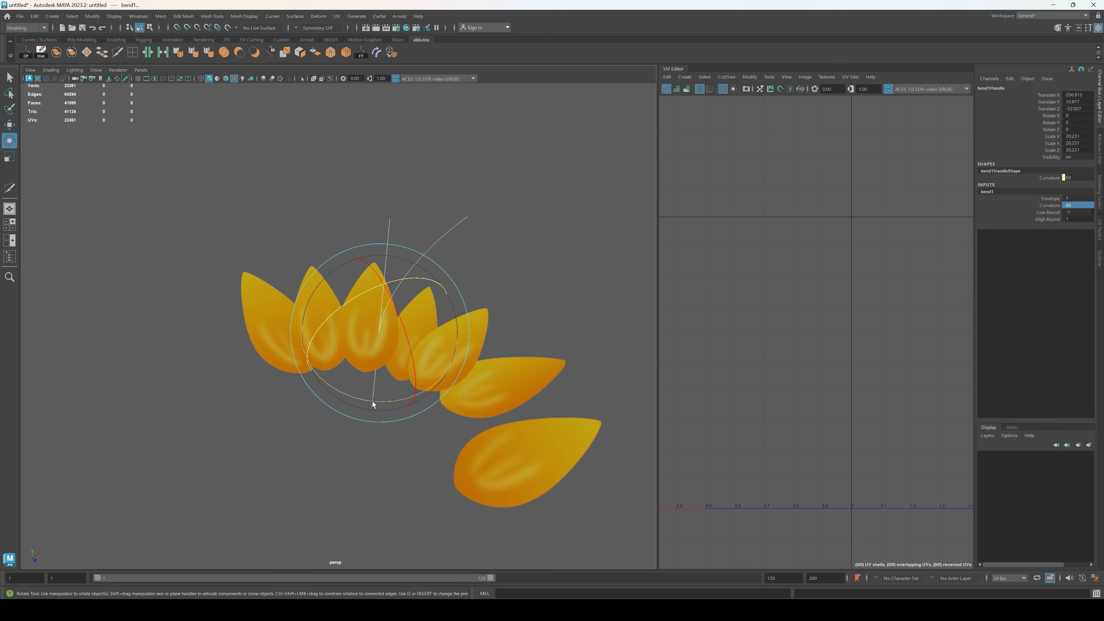
left_click_drag(372, 402, 388, 312)
left_click_drag(543, 313, 376, 230, "alt")
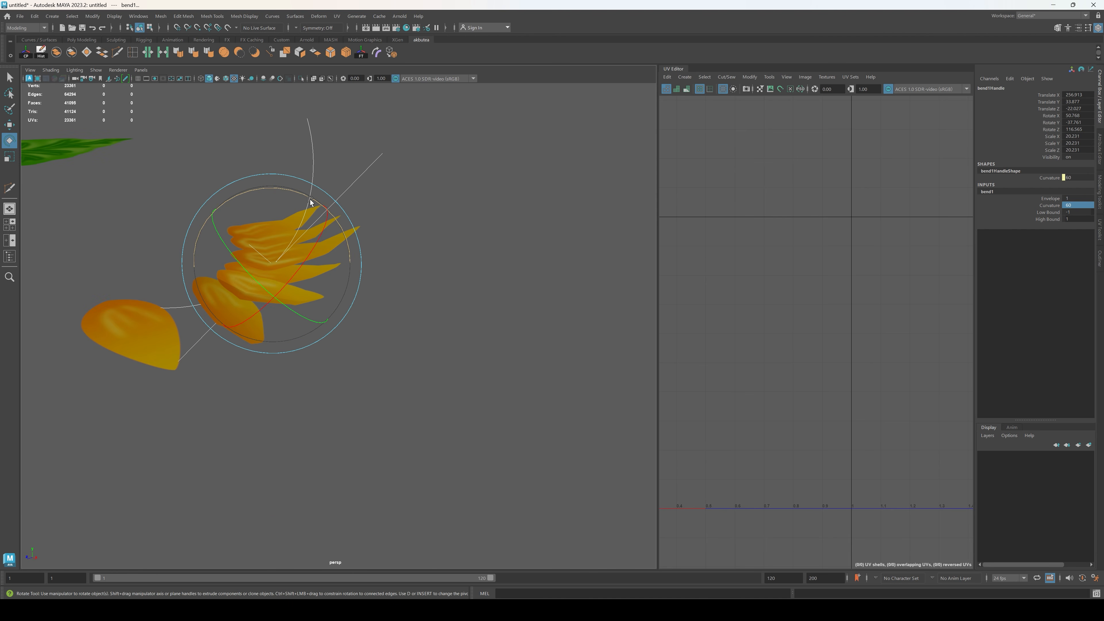
left_click_drag(310, 203, 370, 201)
Step: Move the bend handle along Z to about -16.39 and rotate it about X to about -48.63
key("w")
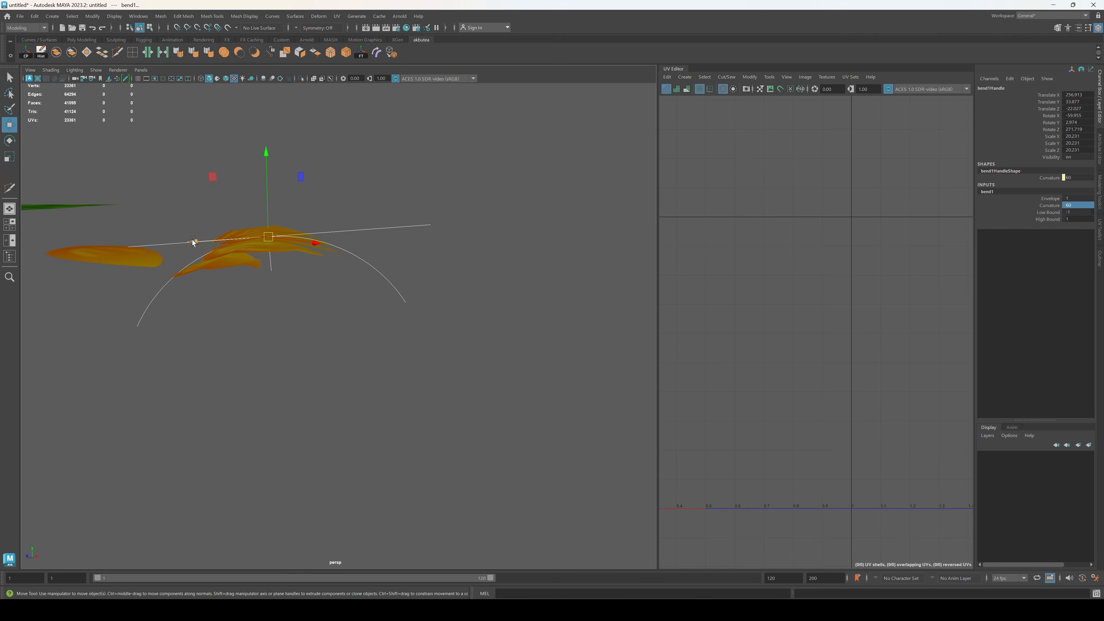
left_click_drag(193, 241, 140, 218)
left_click_drag(323, 183, 433, 289, "alt")
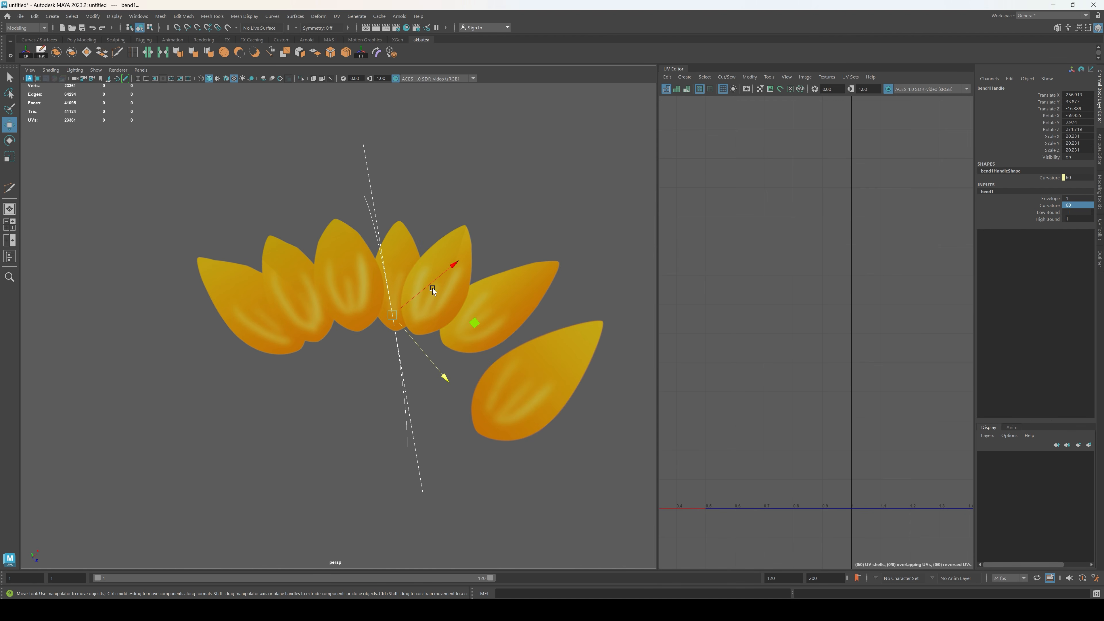
key("e")
left_click_drag(383, 386, 364, 374)
left_click_drag(363, 373, 683, 292, "alt")
mouse_move(332, 304)
left_mouse_down()
mouse_move(314, 309)
mouse_move(344, 304)
left_mouse_up()
left_click_drag(344, 304, 388, 267, "alt")
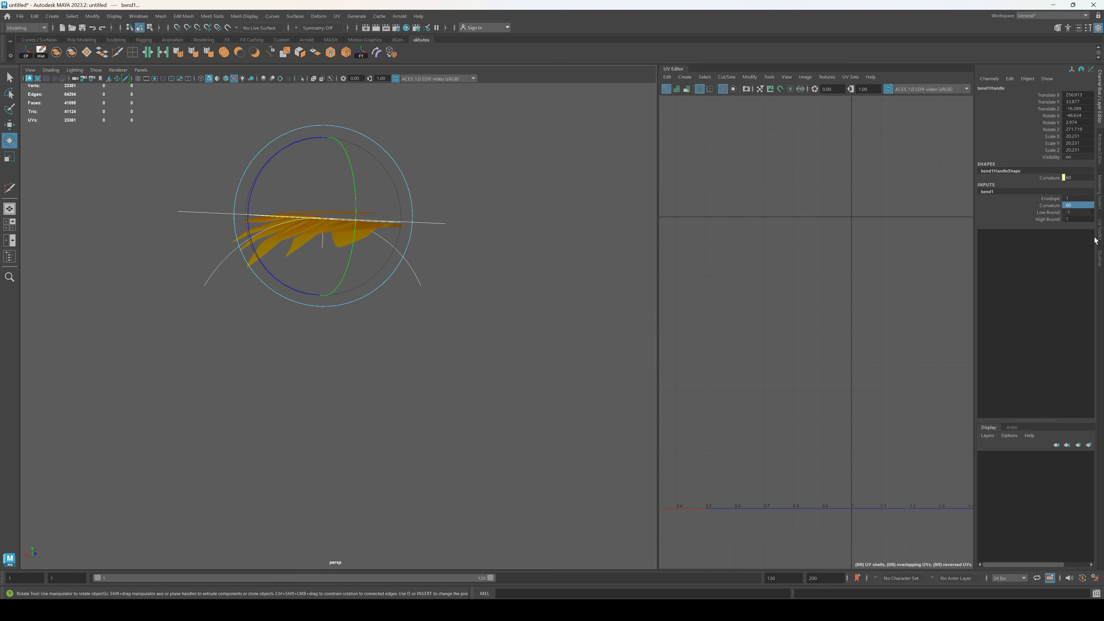
Step: Set the bend's low bound to -2 and high bound to 2, and fine-tune the handle's position and rotation
left_click(1074, 220)
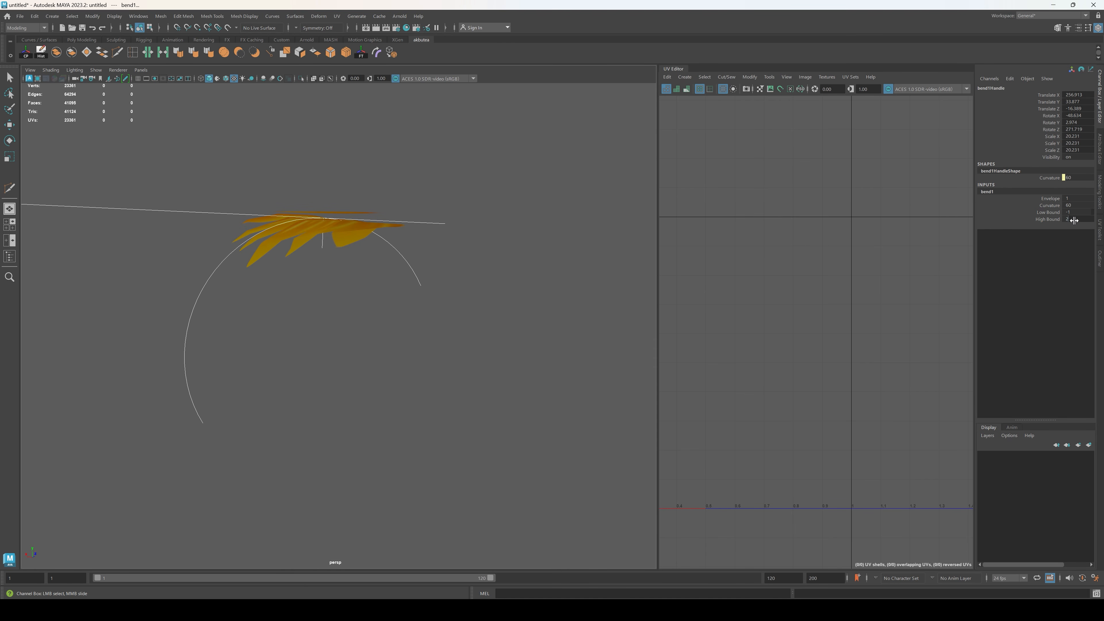
middle_click_drag(1094, 198, 1063, 198)
left_click_drag(495, 237, 529, 236, "alt")
left_click_drag(397, 216, 356, 292)
key("e")
left_click_drag(299, 346, 296, 344)
left_click_drag(415, 316, 389, 324, "alt")
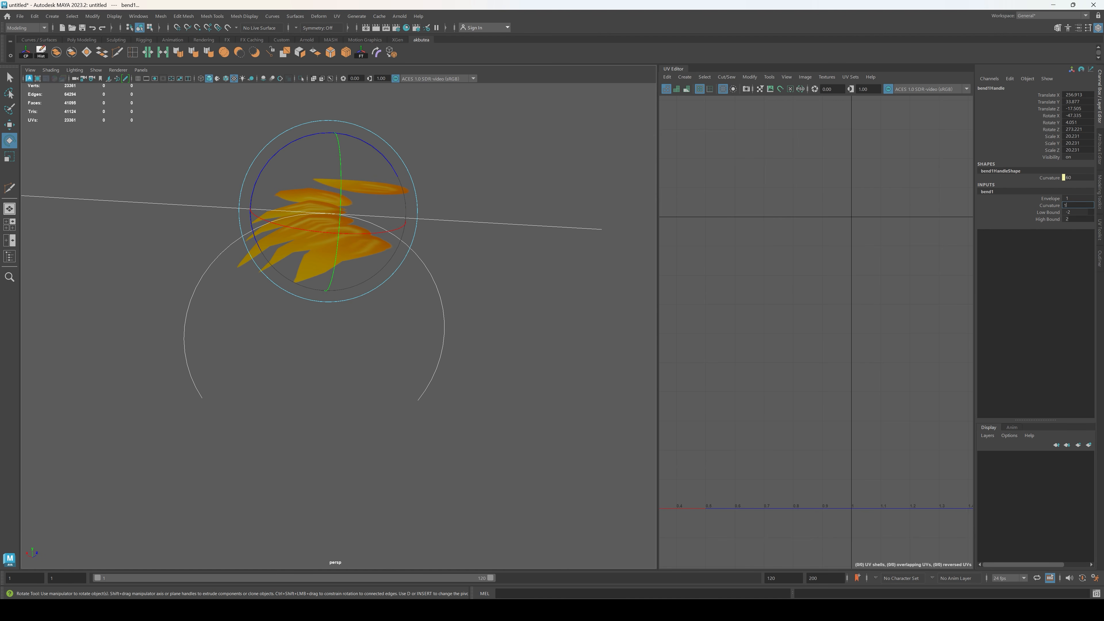
Step: Try bend curvatures of 10, 100 and 70 on the petal strip
key("Return")
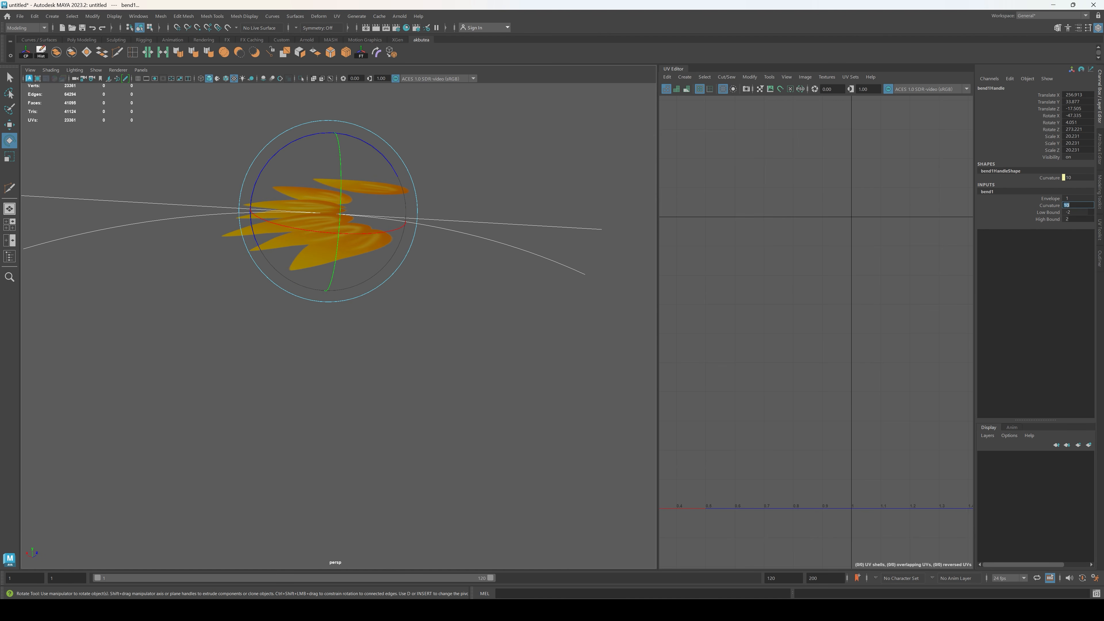
type("100")
key("Return")
mouse_move(528, 256)
left_mouse_down("alt")
mouse_move(562, 240)
mouse_move(526, 263)
mouse_move(518, 244)
left_mouse_up("alt")
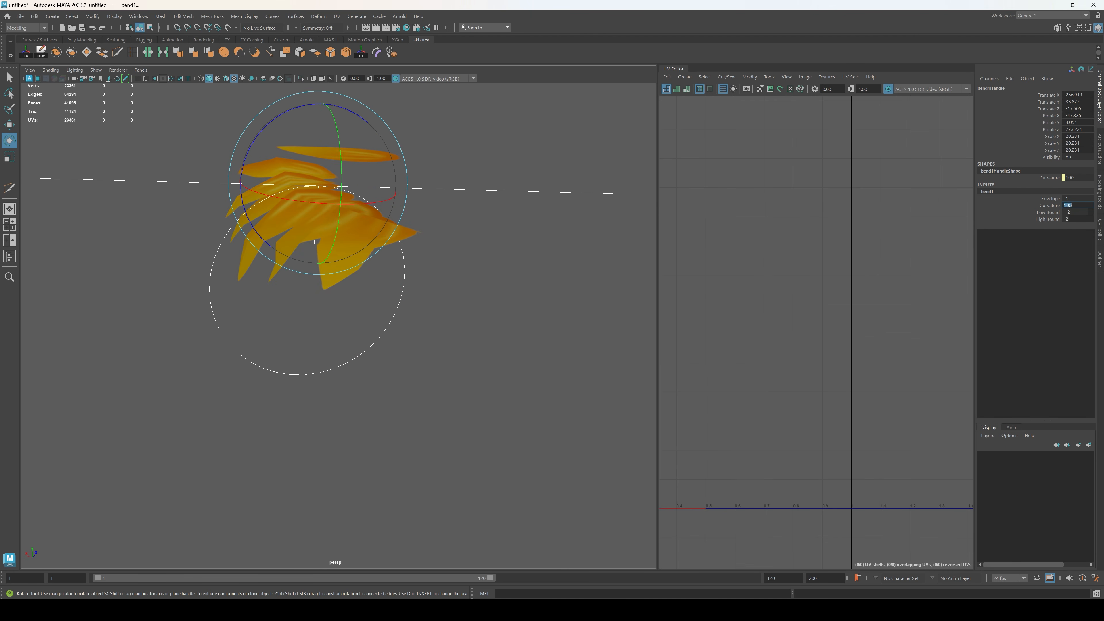
key("Return")
left_click_drag(558, 187, 532, 249, "alt")
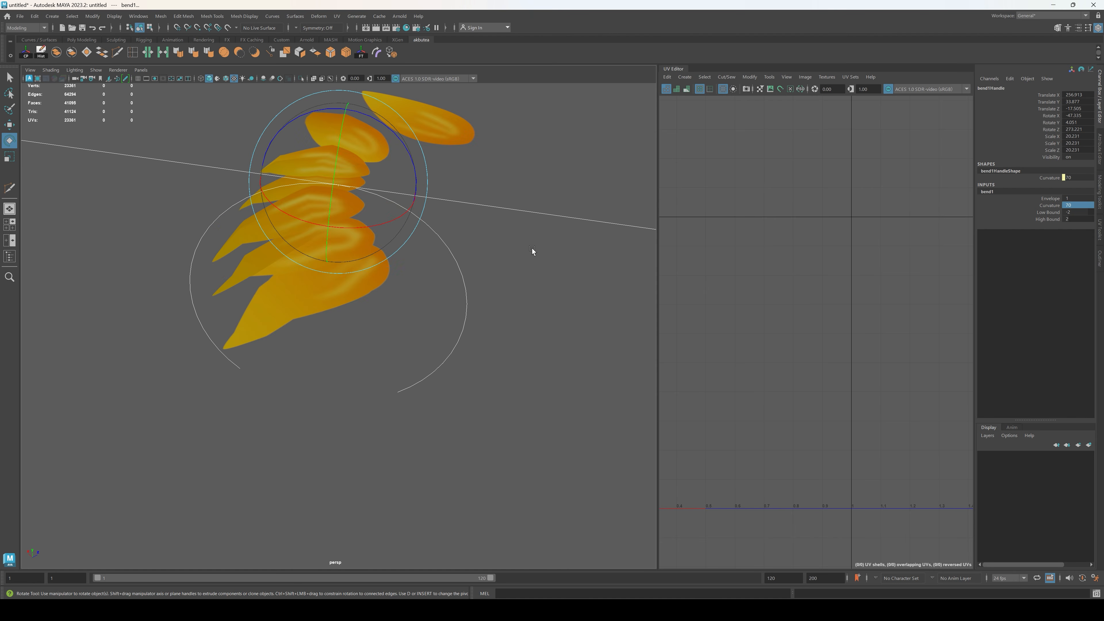
Step: Delete the construction history of the bent petal strip to bake in the deformation
left_click(605, 116)
left_click(306, 262)
left_click_drag(305, 261, 126, 73, "alt")
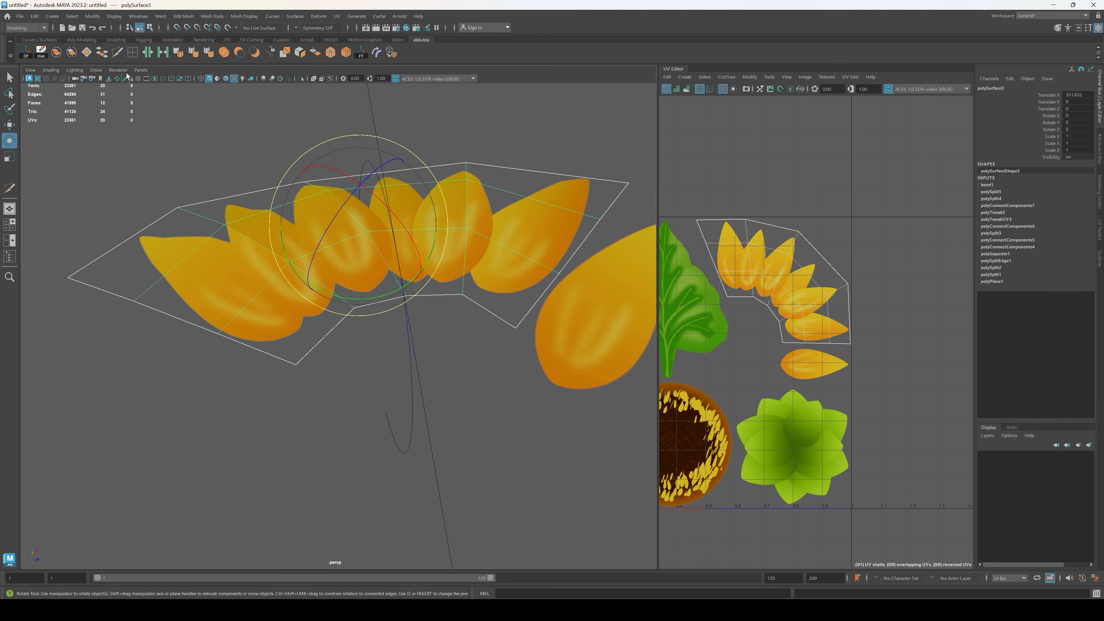
left_click(43, 53)
scroll(372, 195, "down", 4)
middle_click_drag(421, 163, 414, 192, "alt")
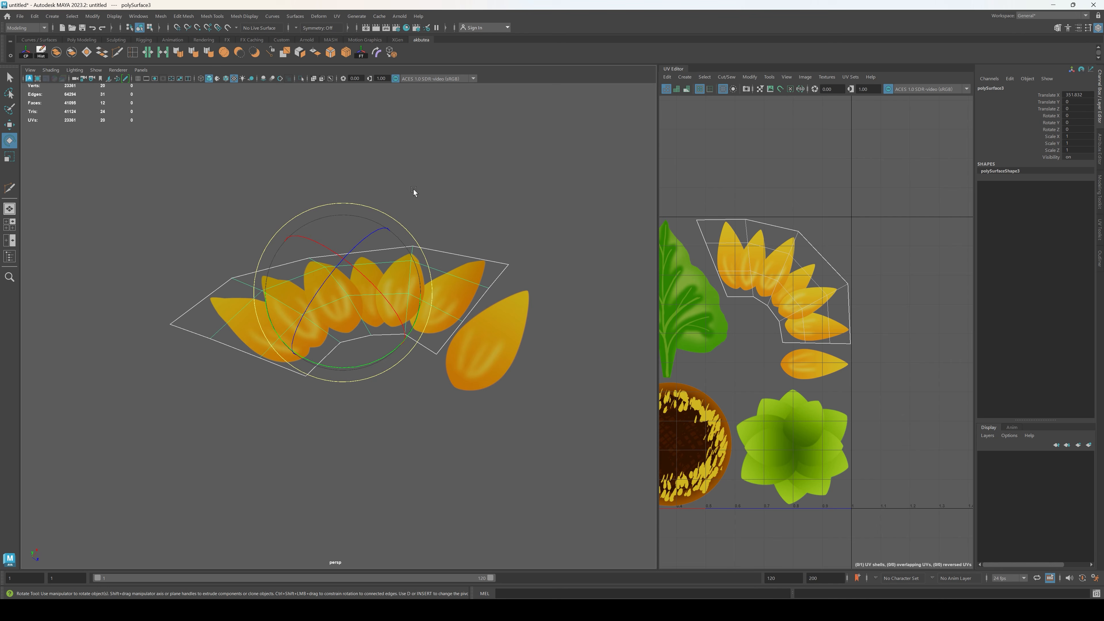
key("w")
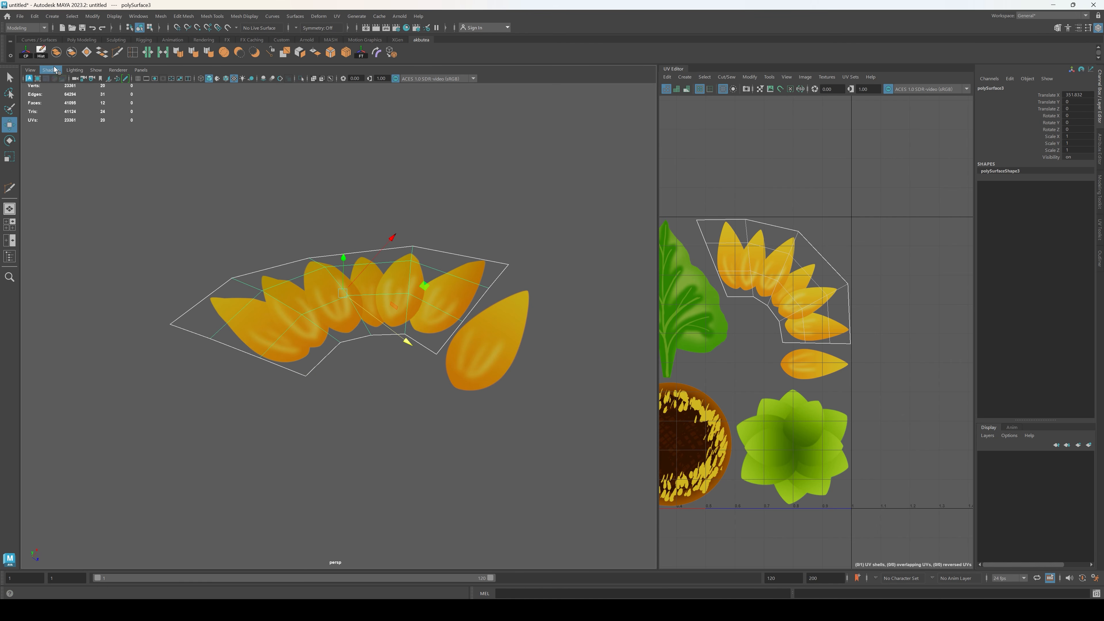
Step: Check the petal strip's curl from a low angle and soften its edges
left_click(412, 208)
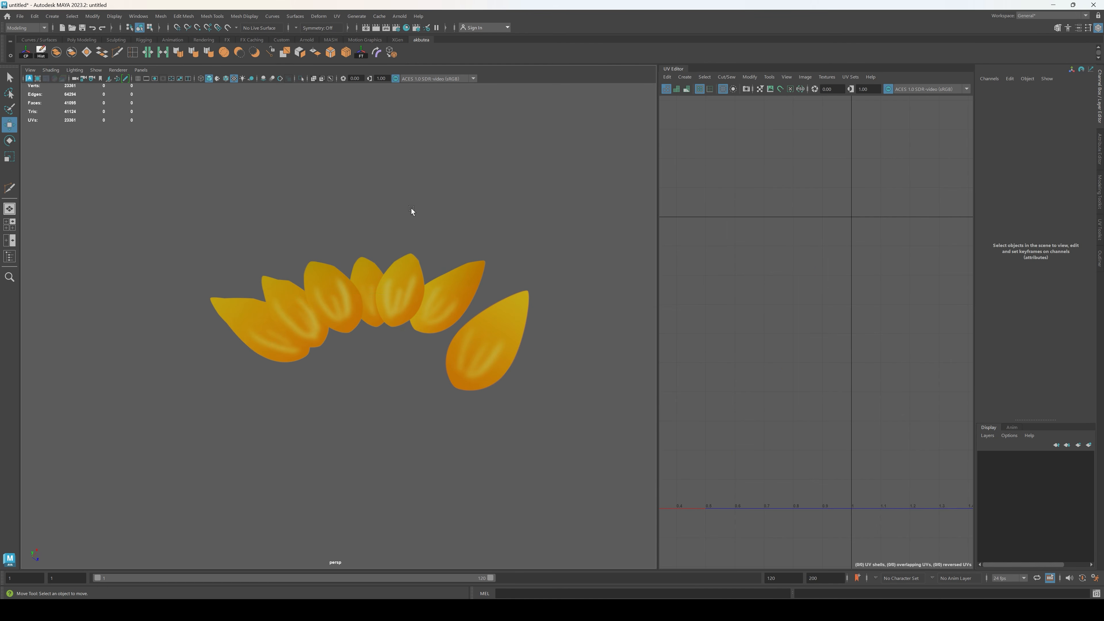
left_click_drag(411, 208, 282, 270, "alt")
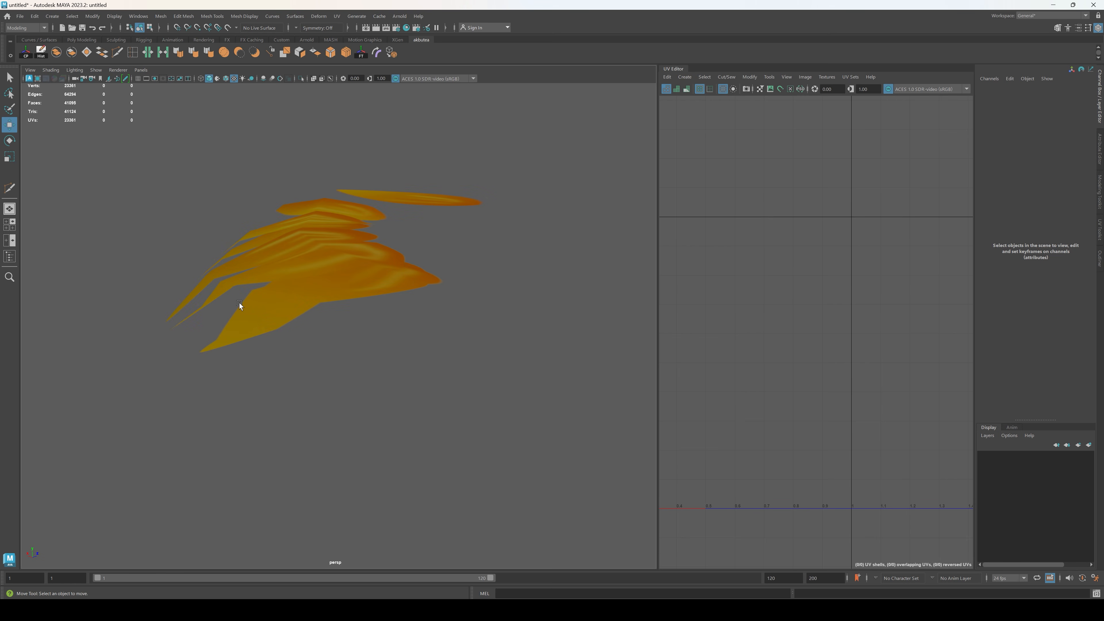
left_click_drag(239, 303, 312, 273, "alt")
left_click(319, 275)
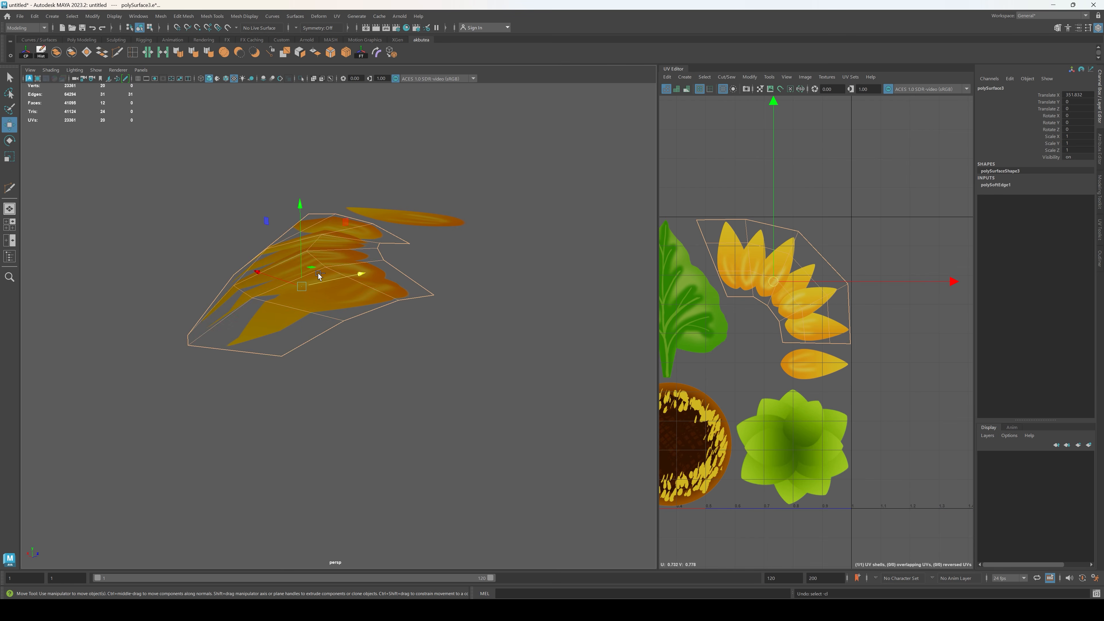
Step: Undo the edge softening and history deletion, and set the bend's curvature to 60
key("ctrl+z")
key("ctrl+z")
key("ctrl+z")
key("ctrl+z")
key("ctrl+z")
key("ctrl+z")
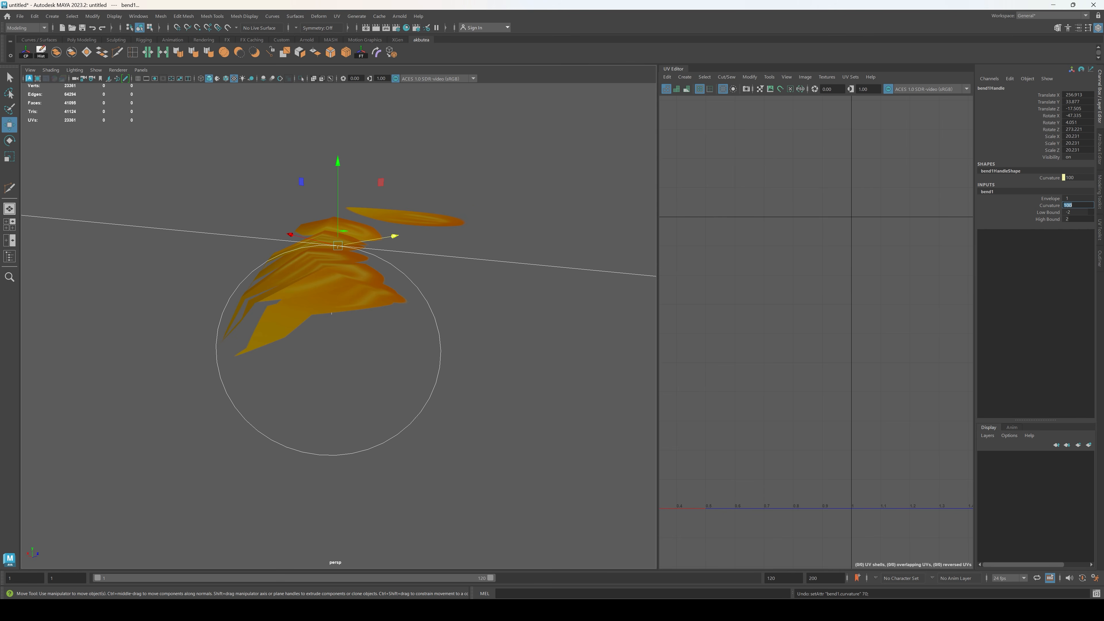
type("60")
key("Return")
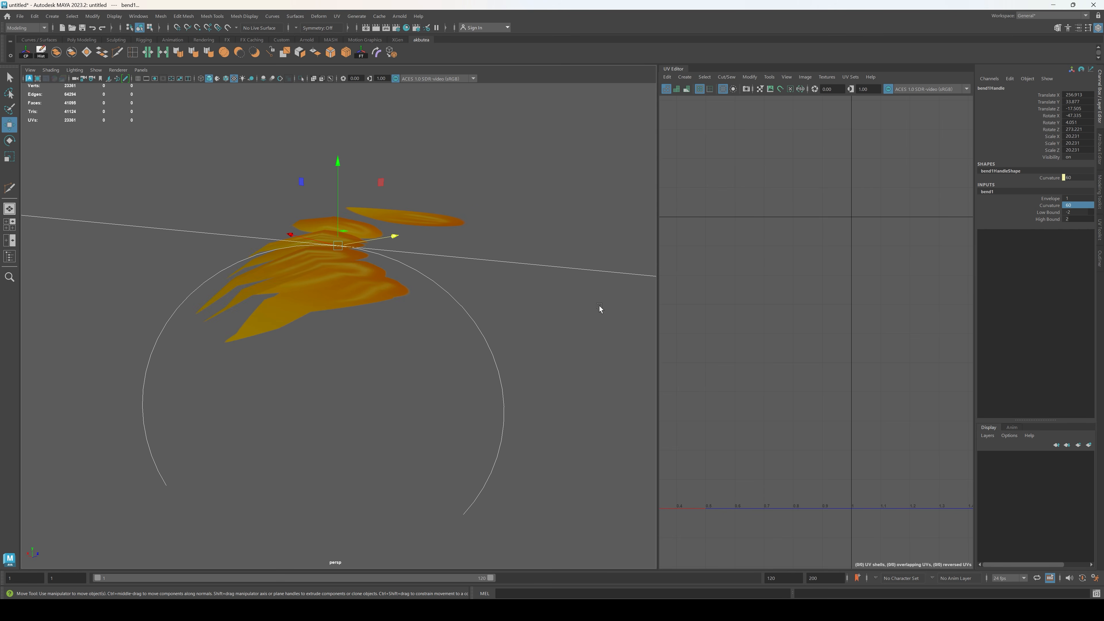
Step: Rotate the bend handle slightly to refine the curl, and select the bent petal strip
key("e")
left_click_drag(377, 300, 467, 332)
left_click_drag(393, 270, 393, 277)
left_click_drag(456, 281, 496, 287, "alt")
left_click(496, 288)
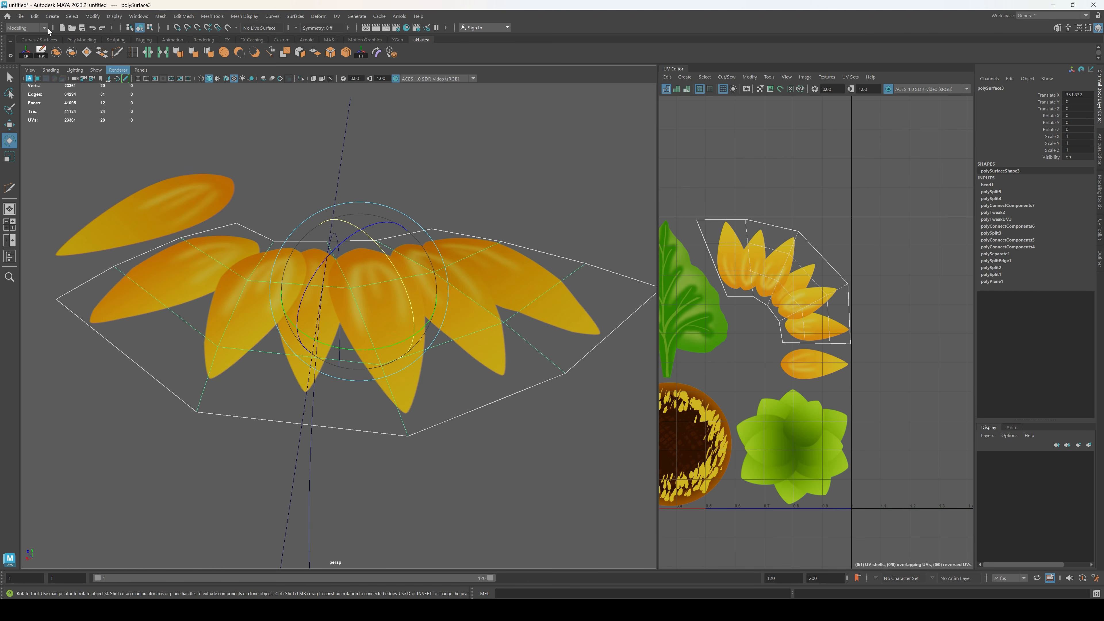
Step: Delete the bent petal strip's construction history and soften its edges
left_click(40, 55)
left_click(457, 179)
key("w")
left_click(397, 303)
scroll(469, 242, "down", 5)
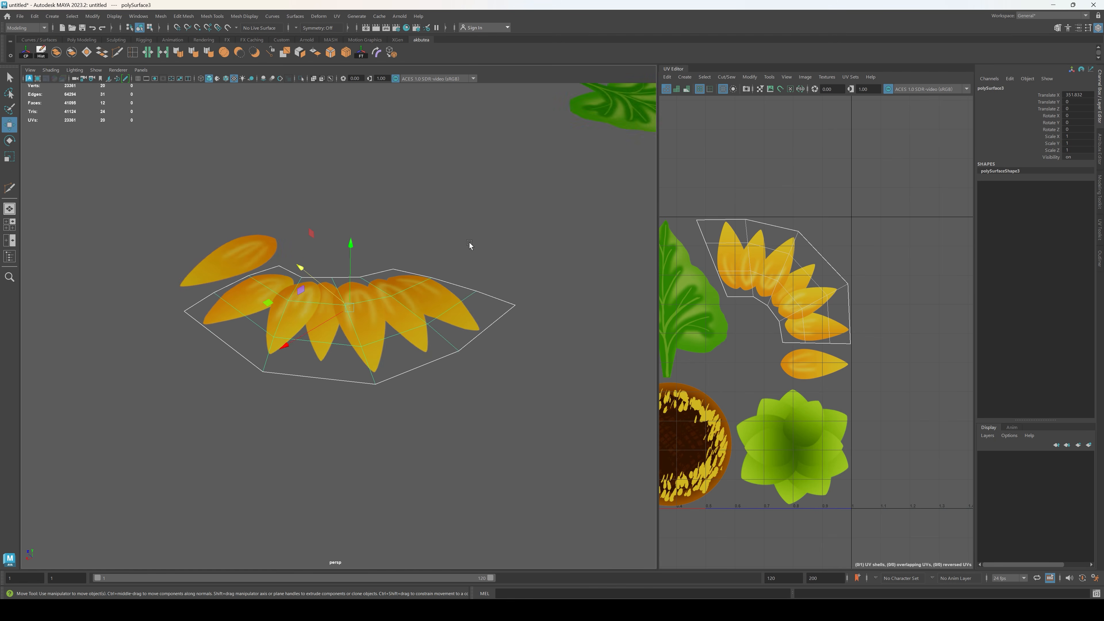
left_click_drag(469, 243, 383, 226, "alt")
left_click(198, 54)
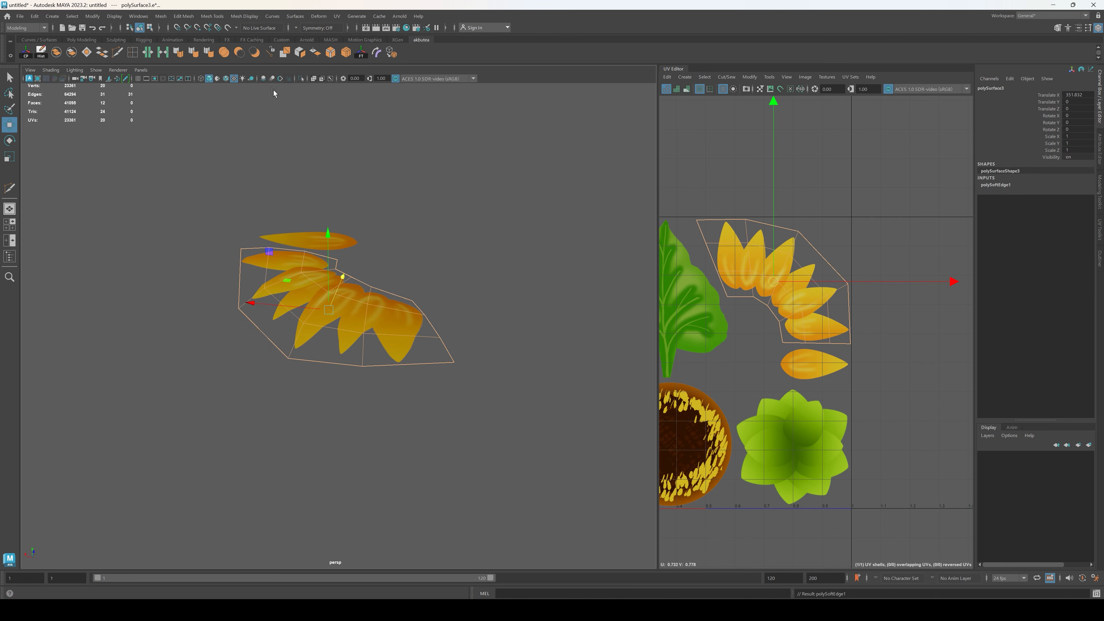
left_click(410, 262)
Step: Add a Bend deformer to the single separate petal
left_click_drag(409, 262, 353, 332, "alt")
left_click(354, 332)
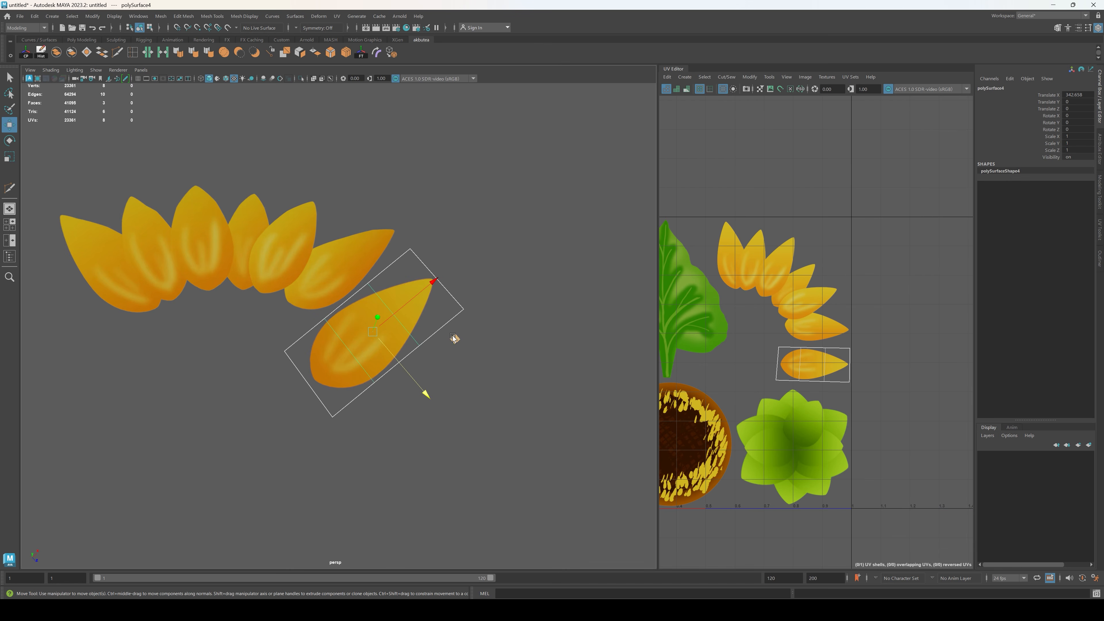
left_click_drag(424, 389, 432, 307, "alt")
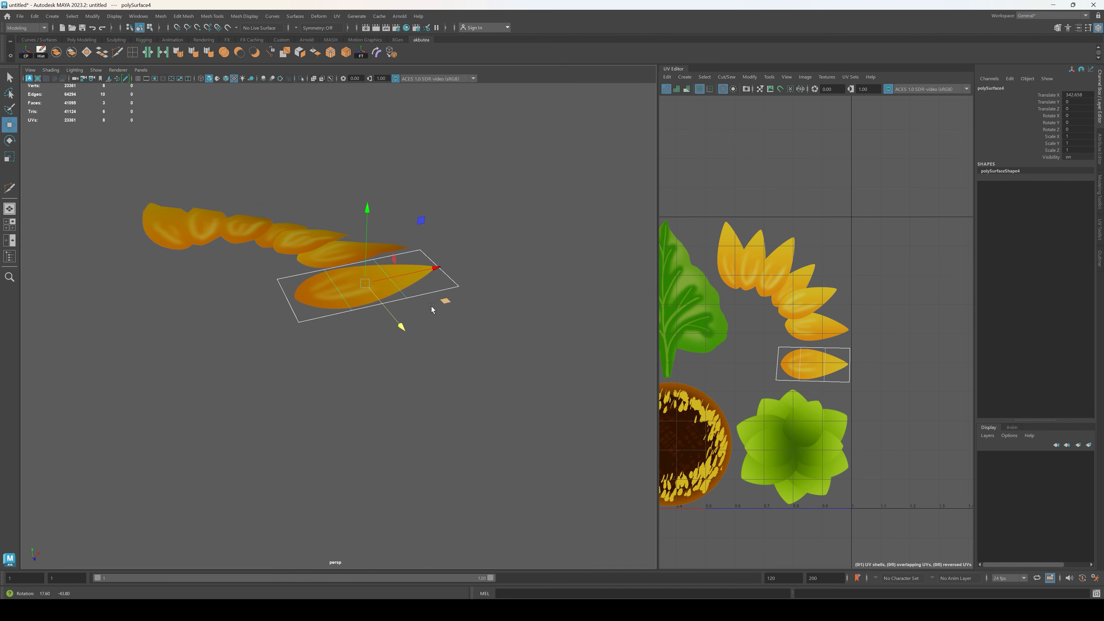
left_click(318, 16)
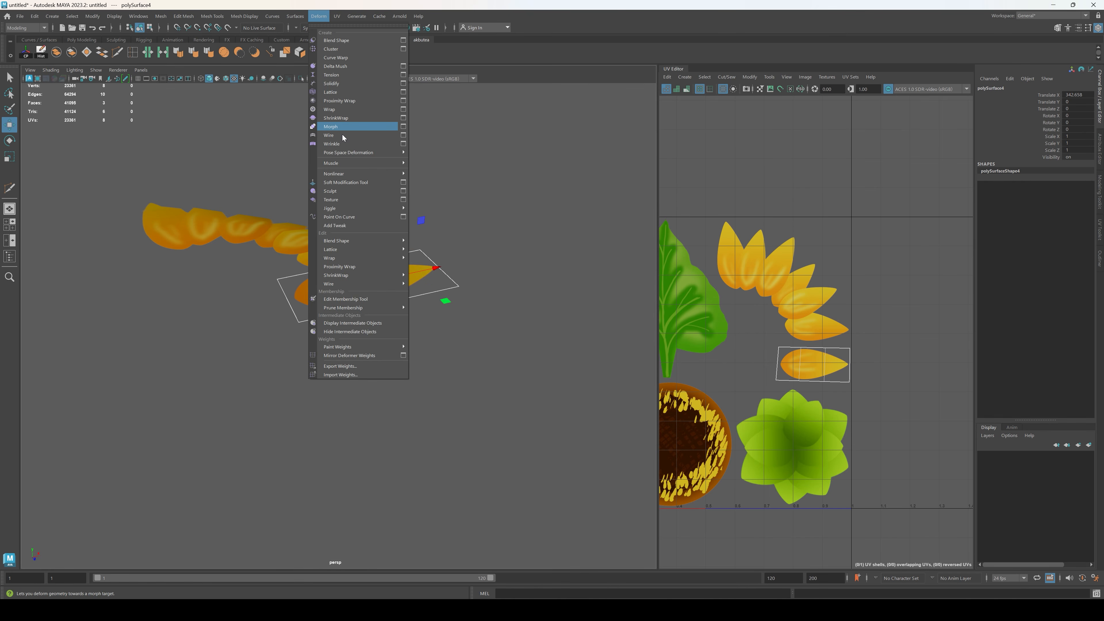
mouse_move(377, 172)
left_click(428, 177)
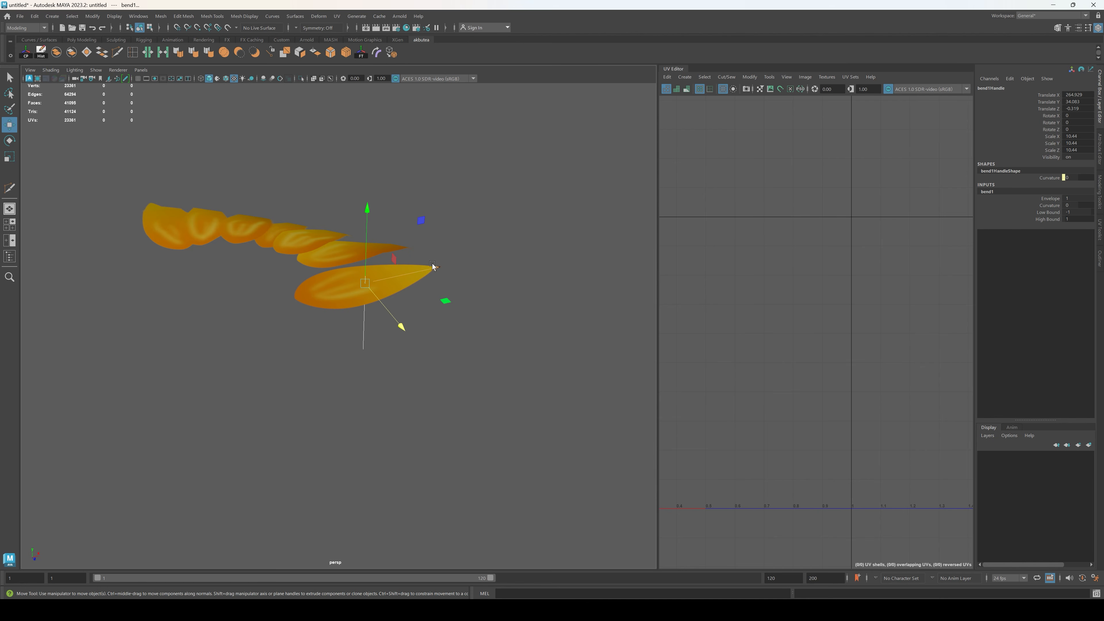
Step: Rotate the petal's bend handle to -90 about Z and raise its curvature to arch the petal along its length
key("e")
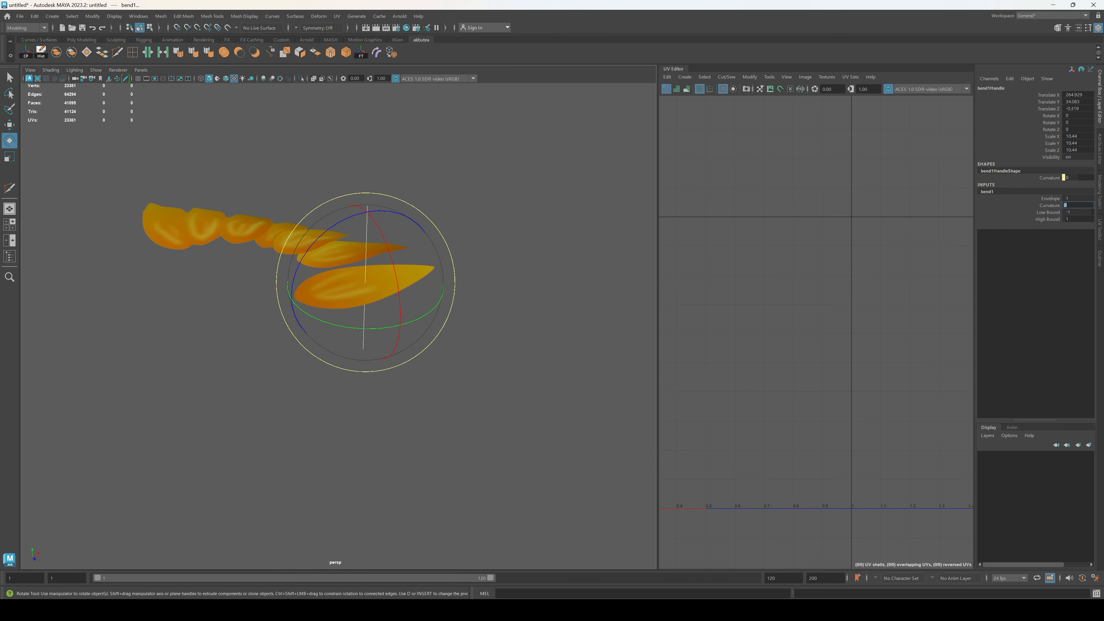
left_click_drag(543, 277, 421, 226, "alt")
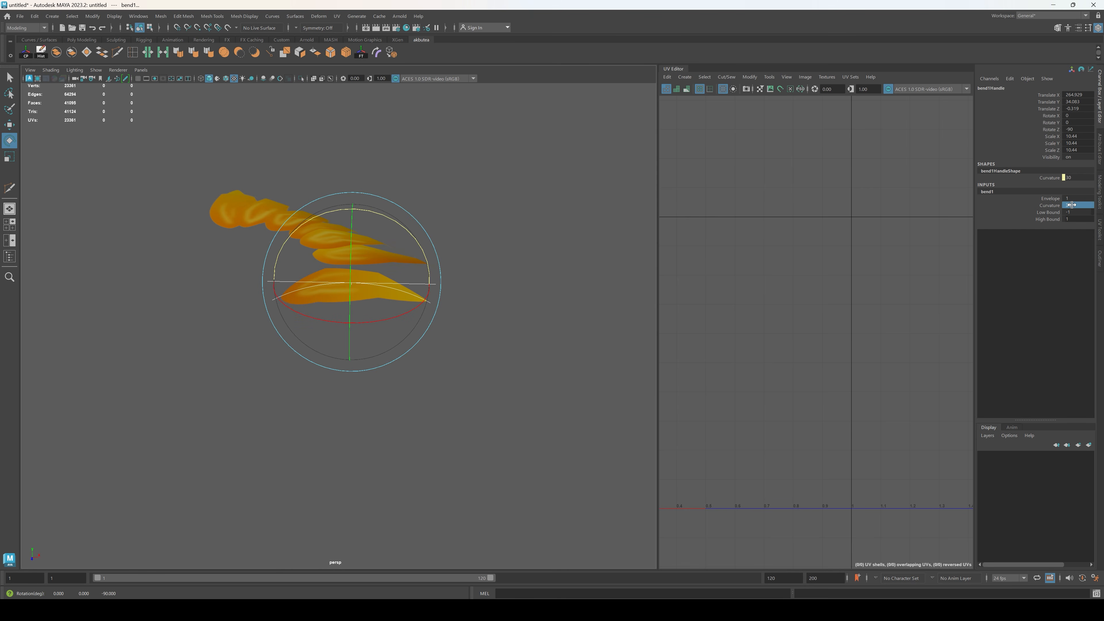
left_click_drag(470, 289, 422, 254, "alt")
key("w")
left_click_drag(442, 196, 461, 272, "alt")
Step: Delete the arched single petal's history to bake in the bend
left_click(514, 348)
left_click(373, 326)
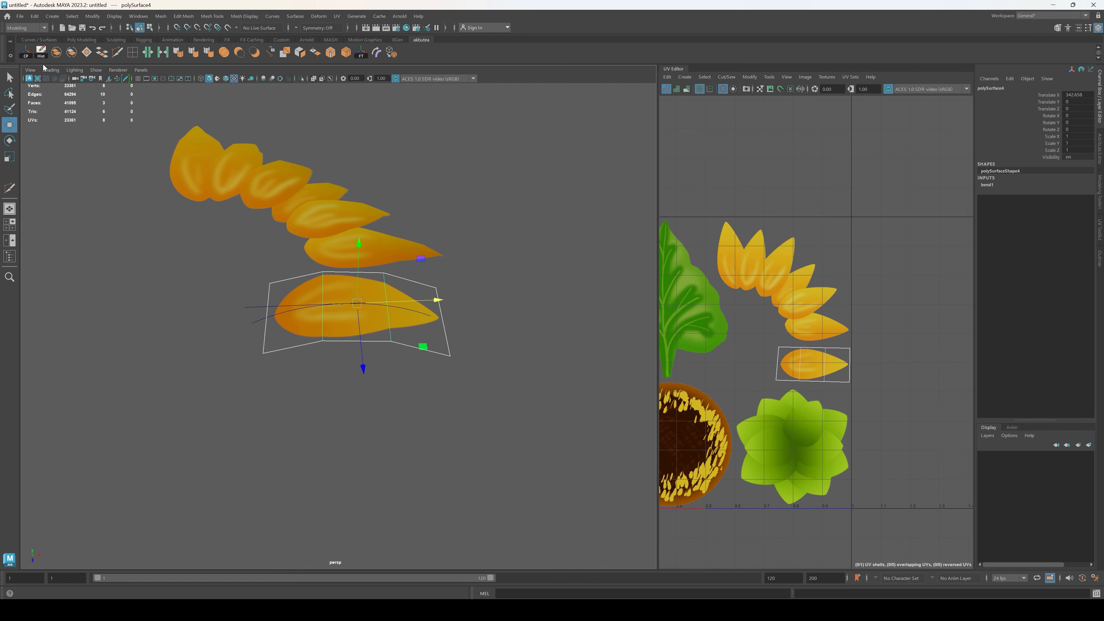
left_click(42, 54)
left_click(280, 140)
Step: Examine the bent petal strip and single petal from several angles
left_click_drag(294, 206, 381, 264, "alt")
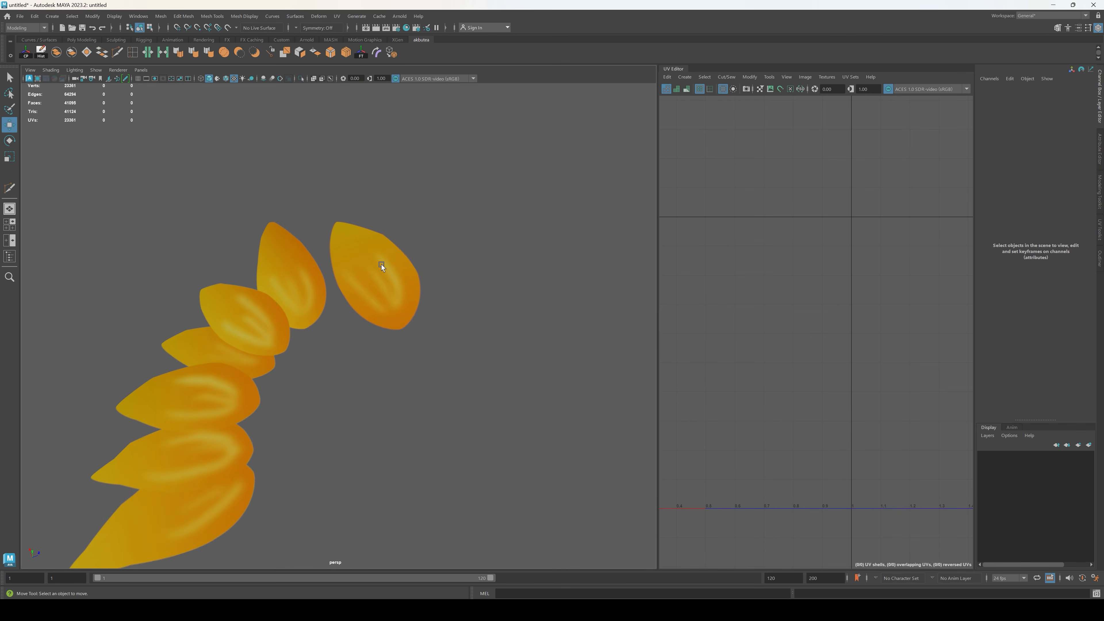
left_click(381, 264)
left_click(530, 242)
left_click_drag(529, 242, 326, 337, "alt")
left_click_drag(377, 359, 232, 230)
scroll(231, 230, "down", 3)
left_click_drag(261, 264, 239, 282, "alt")
middle_click_drag(239, 282, 332, 252, "alt")
left_click_drag(539, 236, 477, 246)
Step: Add a Bend deformer to the green leaf
left_click(360, 335)
scroll(248, 293, "up", 4)
left_click_drag(248, 293, 320, 306, "alt")
left_click(320, 306)
scroll(308, 354, "up", 3)
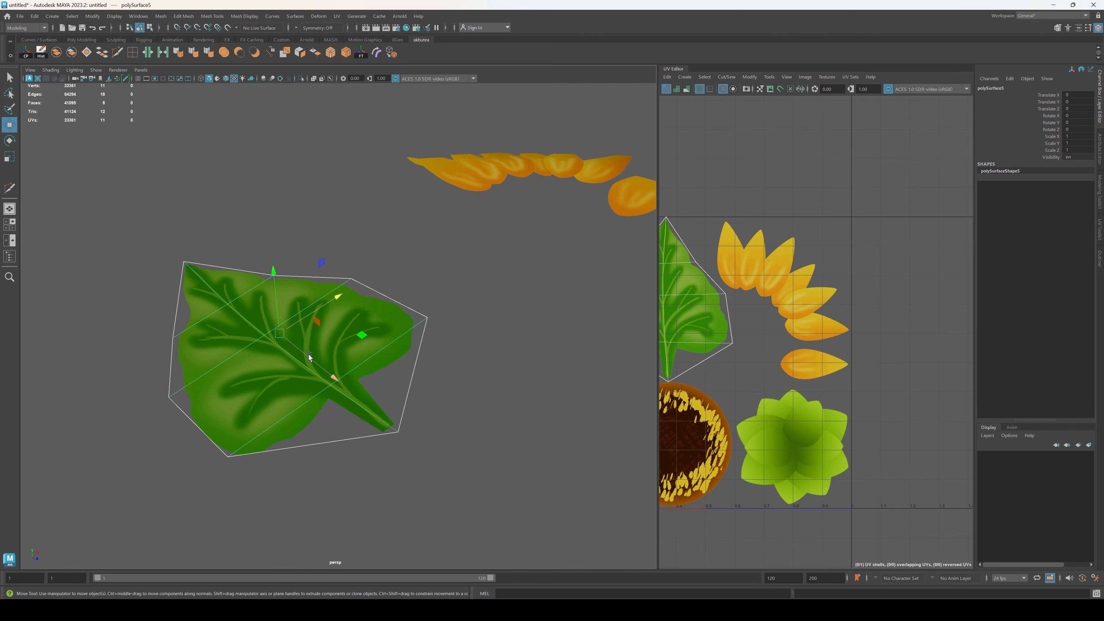
middle_click_drag(309, 354, 354, 364, "alt")
left_click_drag(354, 364, 328, 361, "alt")
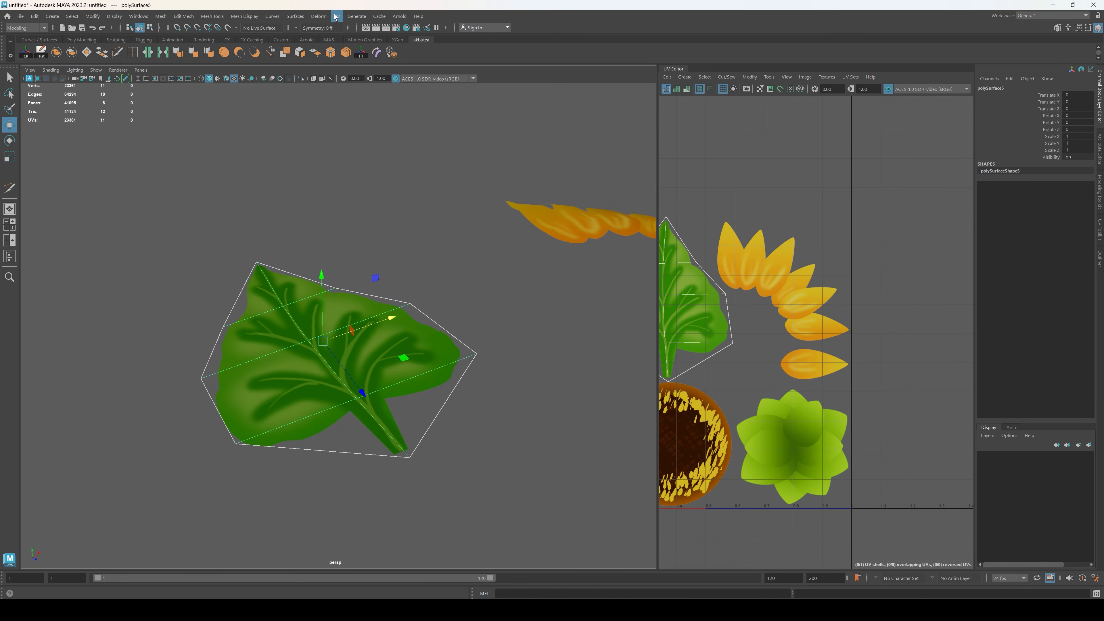
left_click(323, 17)
mouse_move(385, 173)
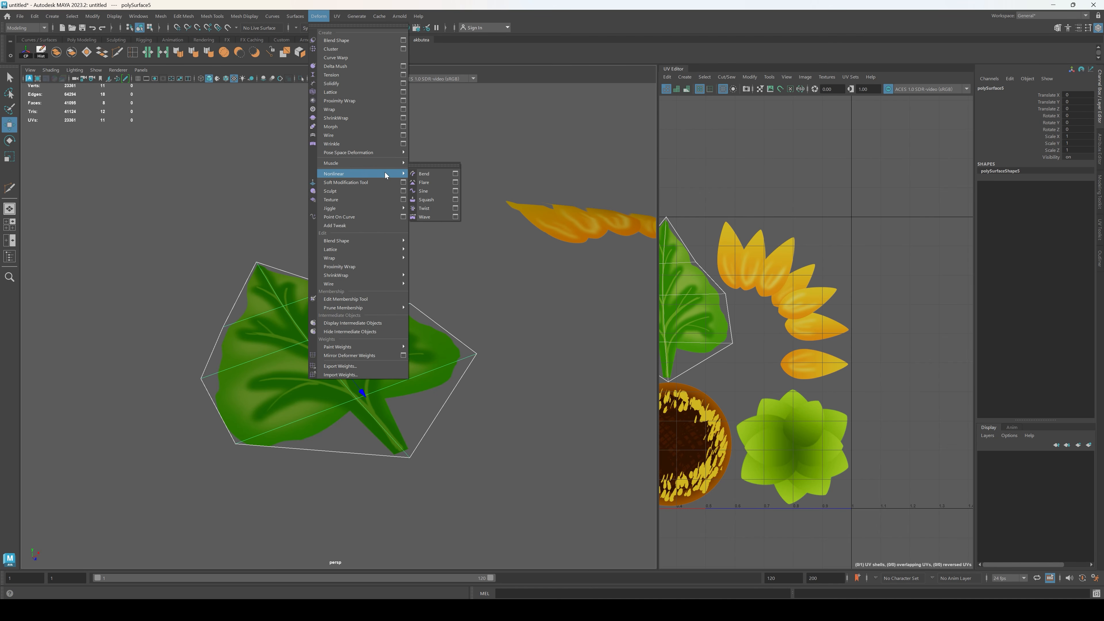
left_click(440, 173)
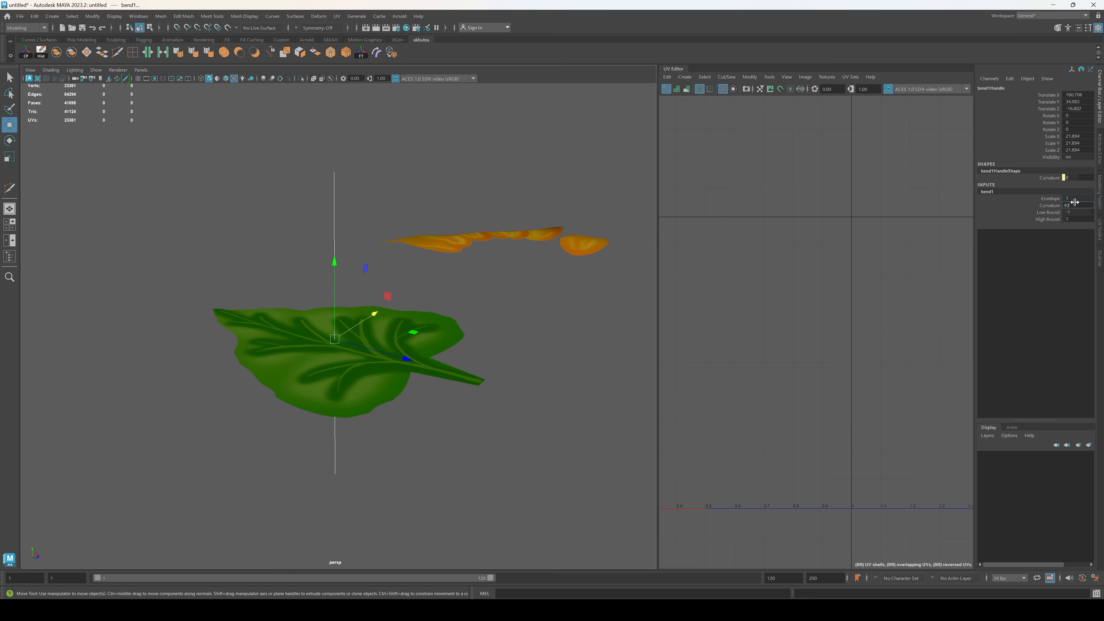
Step: Set the leaf bend's curvature to 40 and align its handle along the central vein with rotations of 90, 180 and 90
key("e")
left_click_drag(376, 304, 443, 299, "alt")
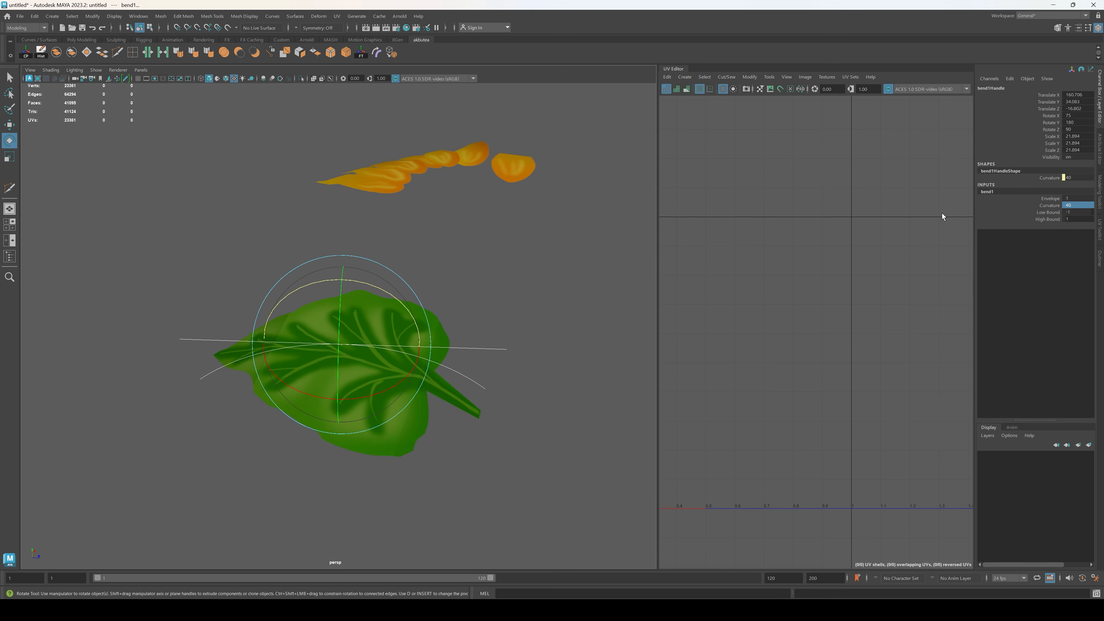
left_click_drag(380, 344, 375, 275, "alt")
key("w")
left_click_drag(436, 323, 453, 300)
key("e")
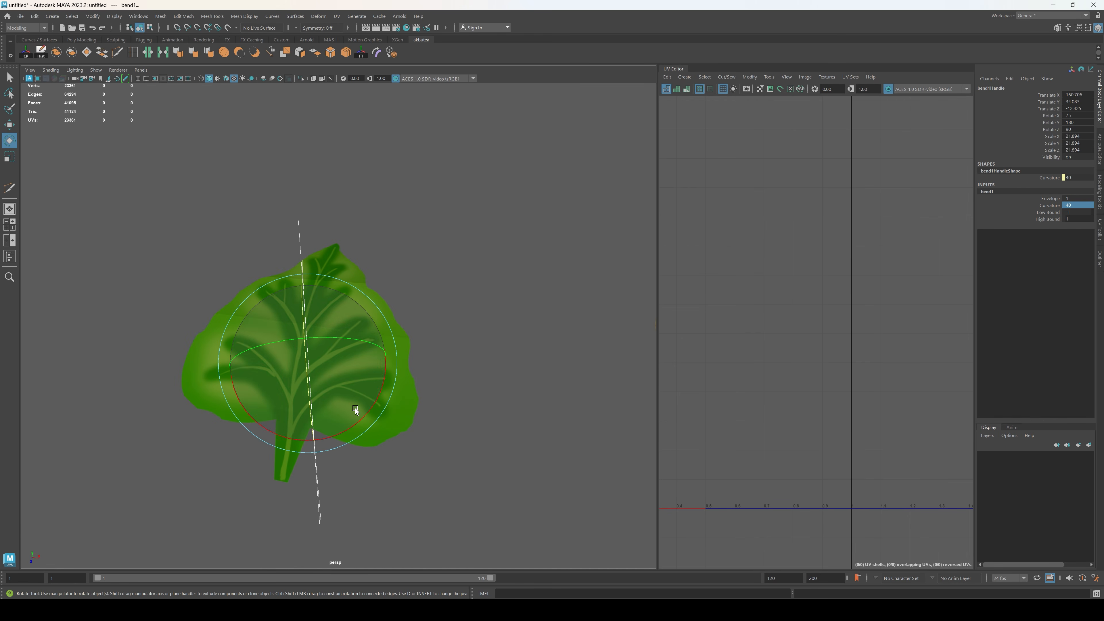
left_click_drag(356, 420, 351, 419)
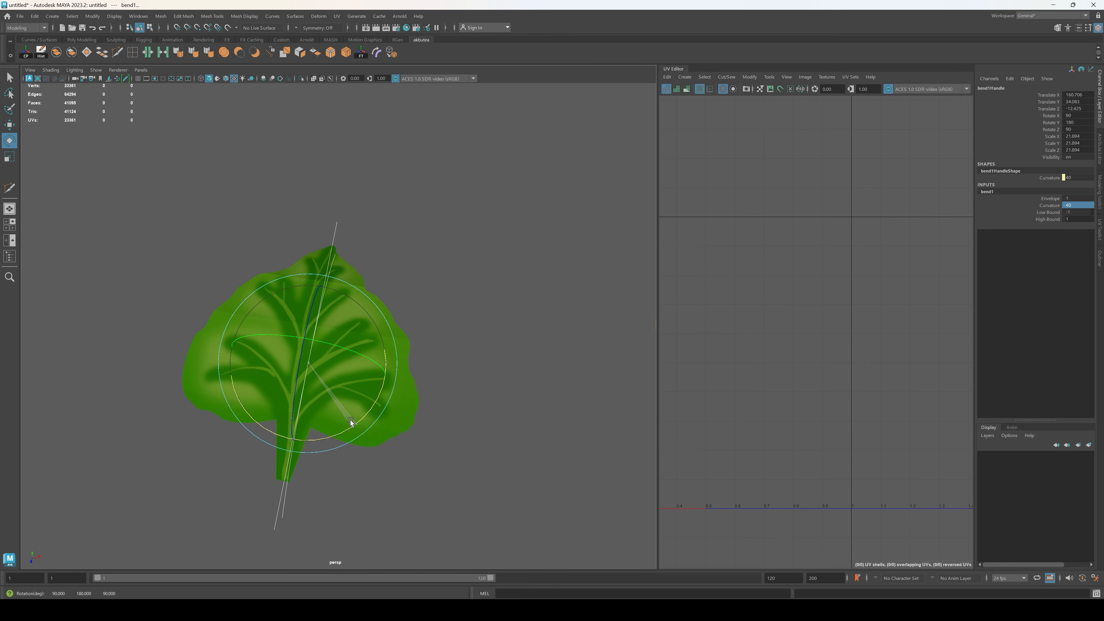
left_click_drag(414, 352, 572, 435, "alt")
Step: Delete the bent leaf's history and soften its edges
left_click(422, 394)
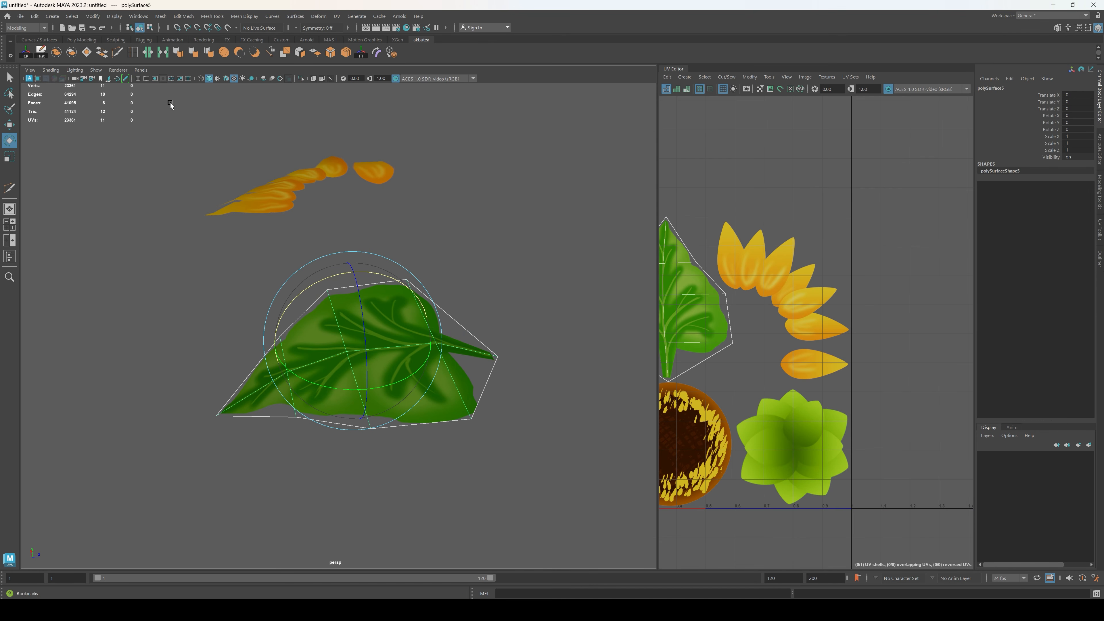
left_click_drag(171, 104, 303, 92, "alt")
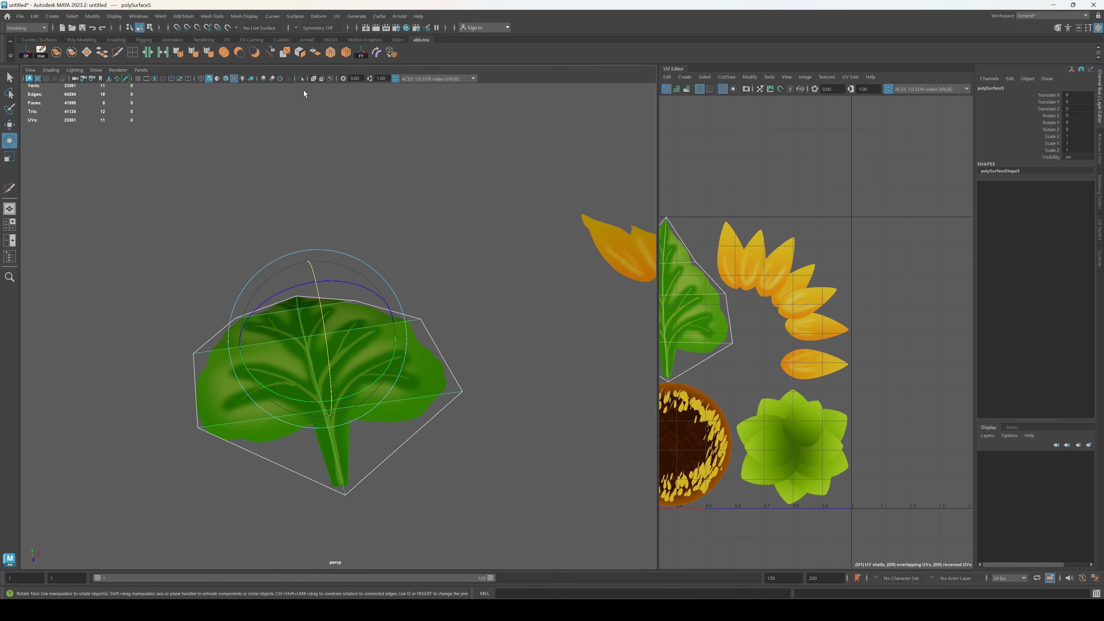
left_click(438, 232)
left_click_drag(438, 232, 352, 269, "alt")
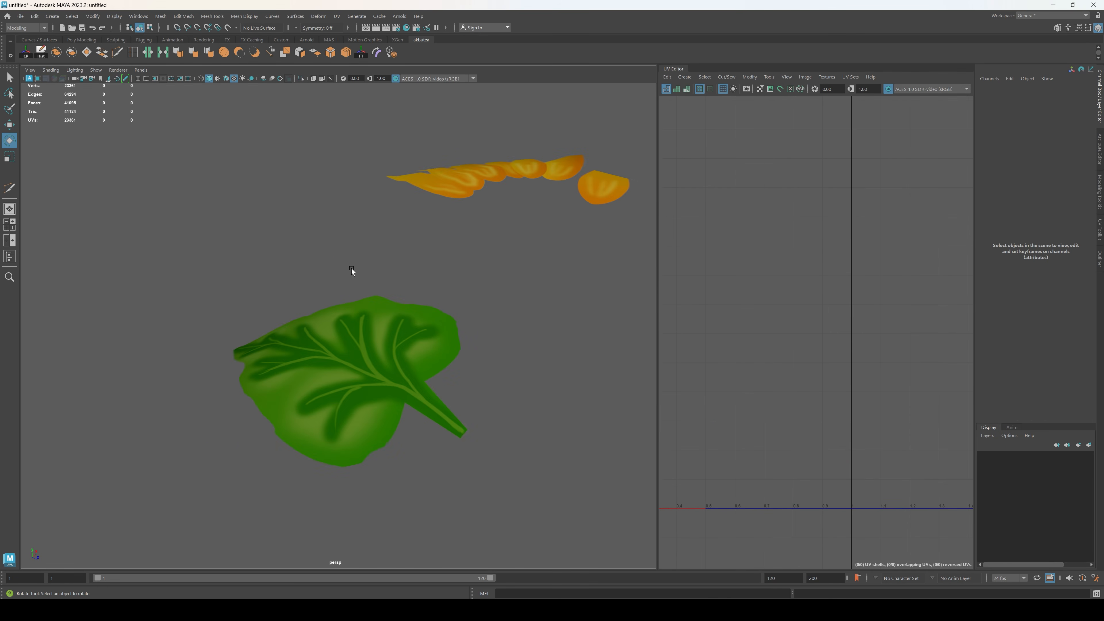
Step: Select the edge loop along the leaf's central vein with the Move tool, and return to object selection
left_click(351, 340)
left_click_drag(351, 340, 335, 351, "alt")
key("F10")
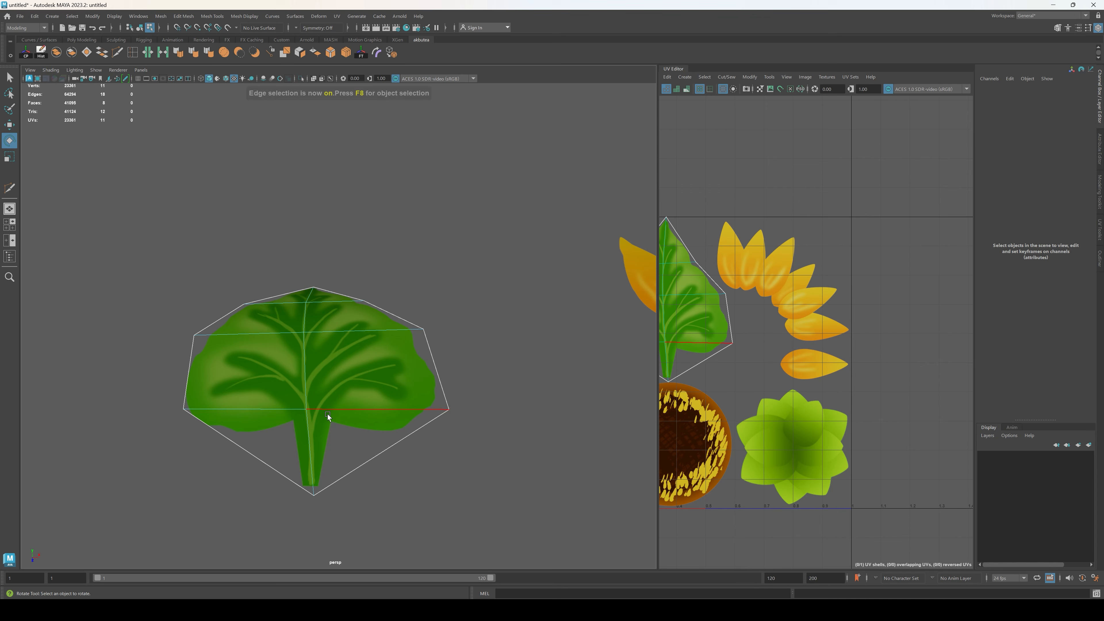
double_click(303, 377)
left_click_drag(430, 340, 571, 402, "alt")
key("w")
key("F8")
Step: Move the leaf and both petal pieces together along X, closer to the seed head
left_click(511, 304)
left_click(493, 301)
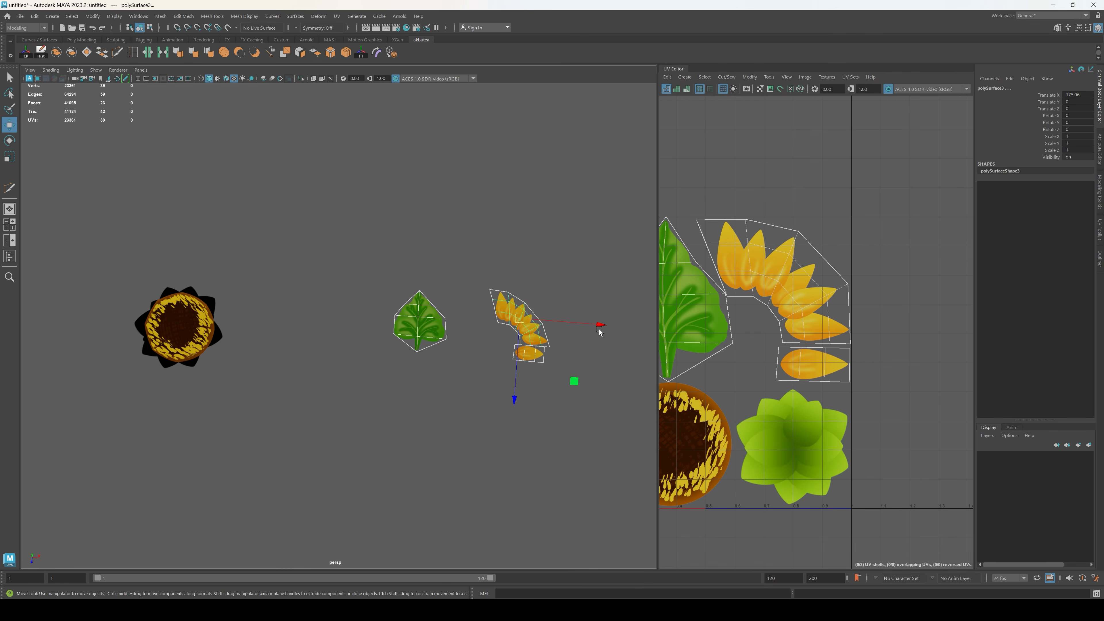
left_click_drag(599, 329, 490, 314)
left_click(308, 370)
middle_click_drag(302, 359, 420, 371, "alt")
scroll(421, 372, "up", 2)
left_click_drag(421, 372, 410, 342, "alt")
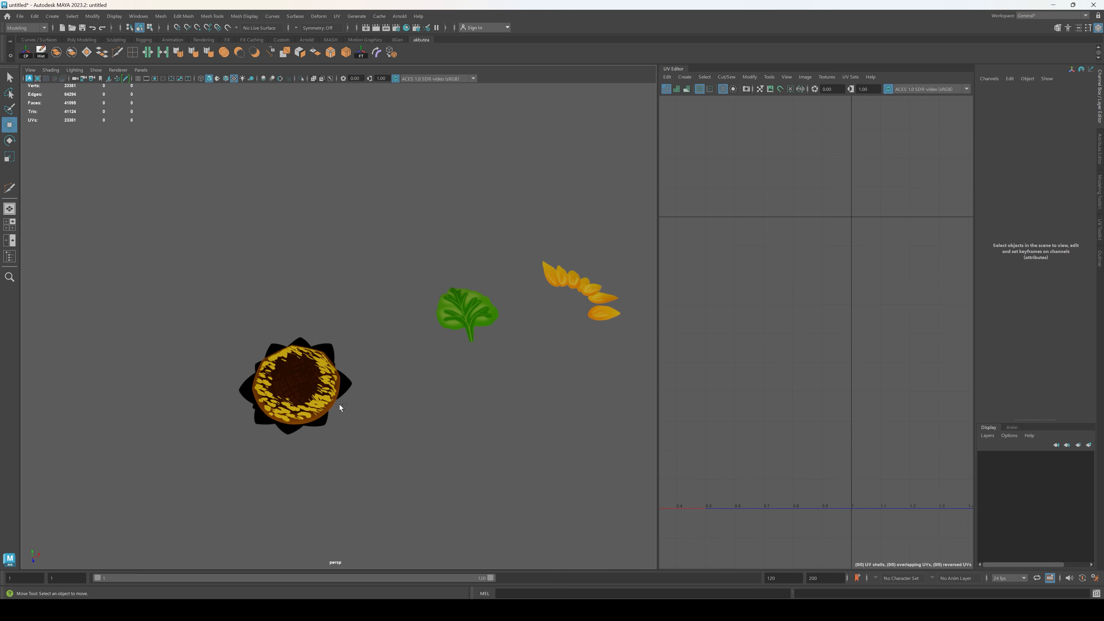
Step: Duplicate the petal strip and move the copy next to the seed head
left_click_drag(339, 404, 374, 391, "alt")
left_click(591, 375)
left_click_drag(636, 336, 637, 332)
left_click_drag(637, 335, 357, 317)
scroll(222, 402, "up", 8)
left_click_drag(217, 405, 233, 356, "alt")
middle_click_drag(233, 353, 409, 204, "alt")
left_click_drag(408, 204, 433, 201, "alt")
Step: Assign the existing lambert1 material to the seed head and the rosette beneath it
left_click_drag(420, 124, 337, 429)
left_click_drag(518, 524, 173, 379)
right_click(504, 416)
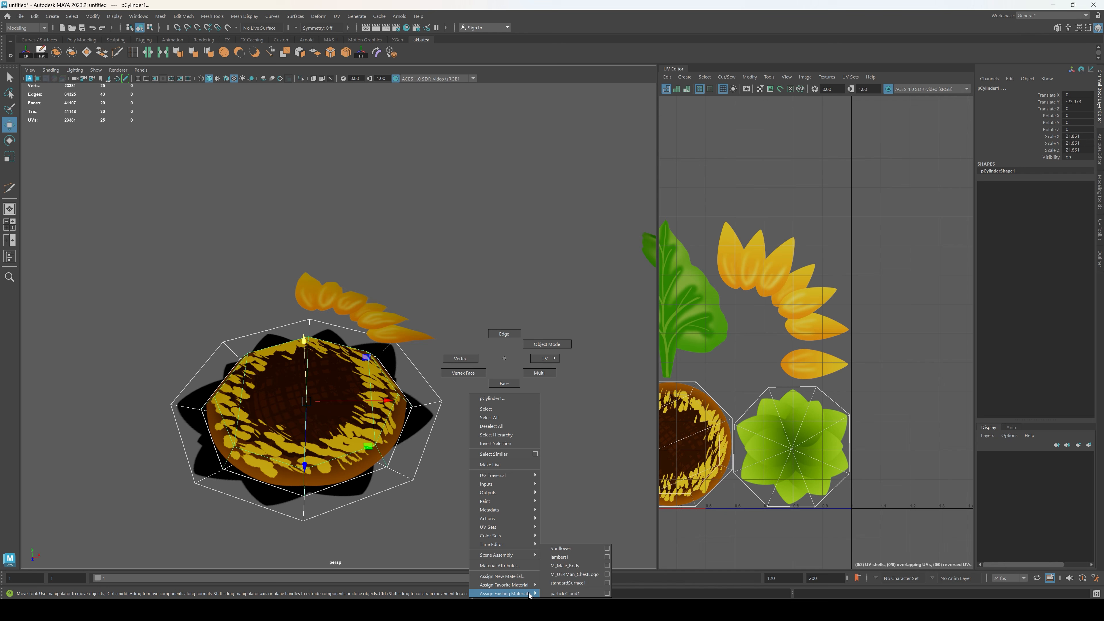
left_click(572, 558)
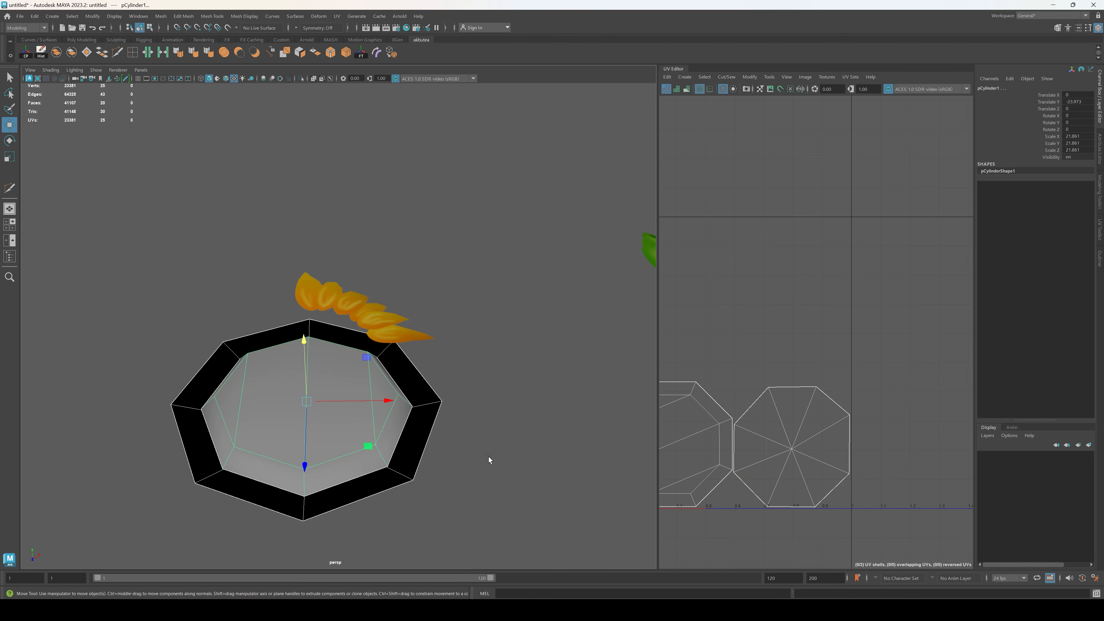
left_click(489, 457)
Step: Move the petal strip copy down onto the rim of the seed head
left_click_drag(488, 457, 462, 376, "alt")
left_click(357, 321)
left_click_drag(385, 244, 388, 303)
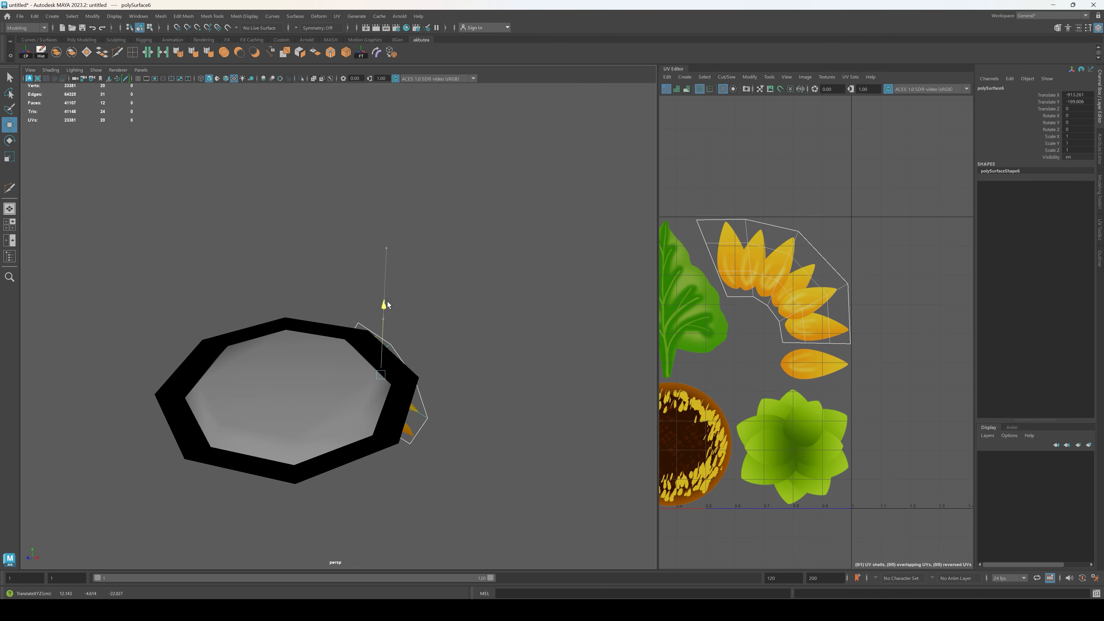
left_click_drag(465, 394, 380, 376)
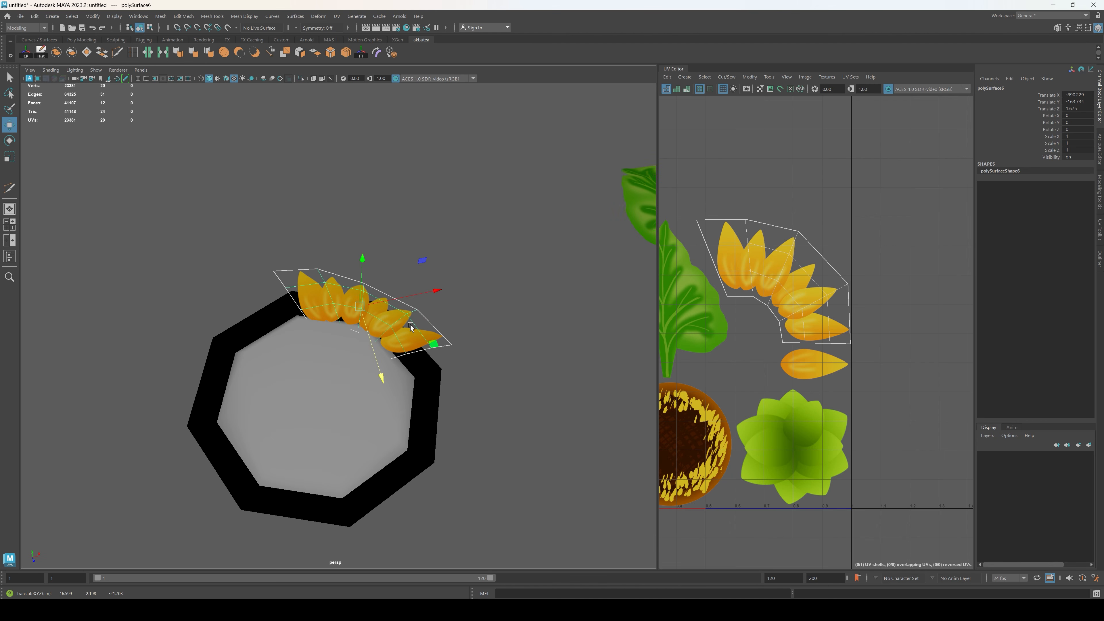
mouse_move(412, 328)
left_mouse_down("alt")
mouse_move(434, 305)
mouse_move(420, 338)
left_mouse_up("alt")
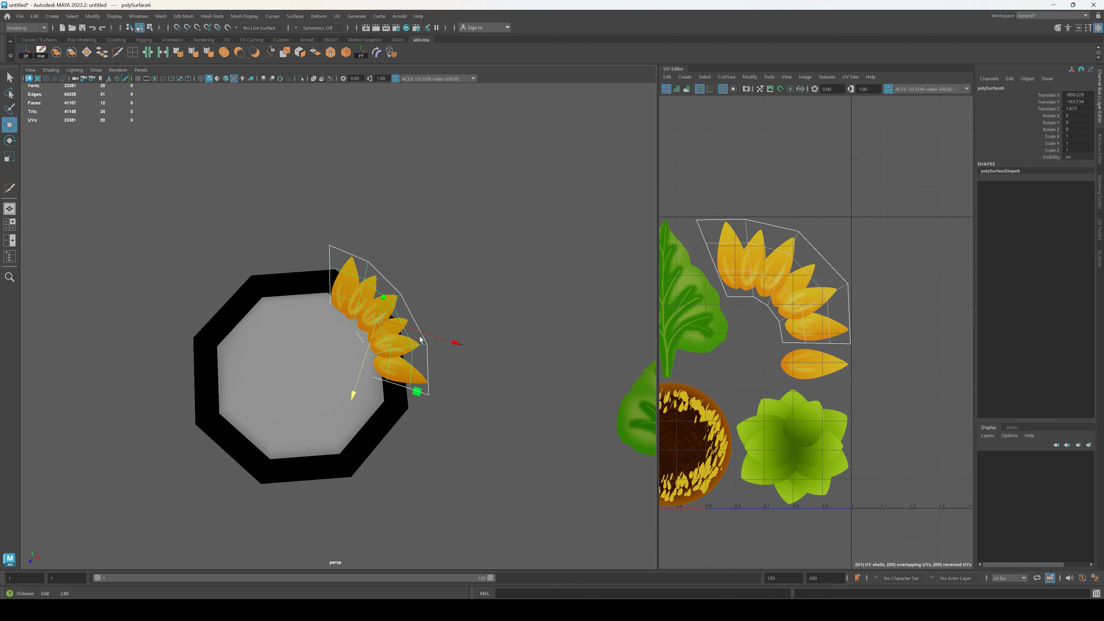
middle_click_drag(420, 337, 420, 343, "alt")
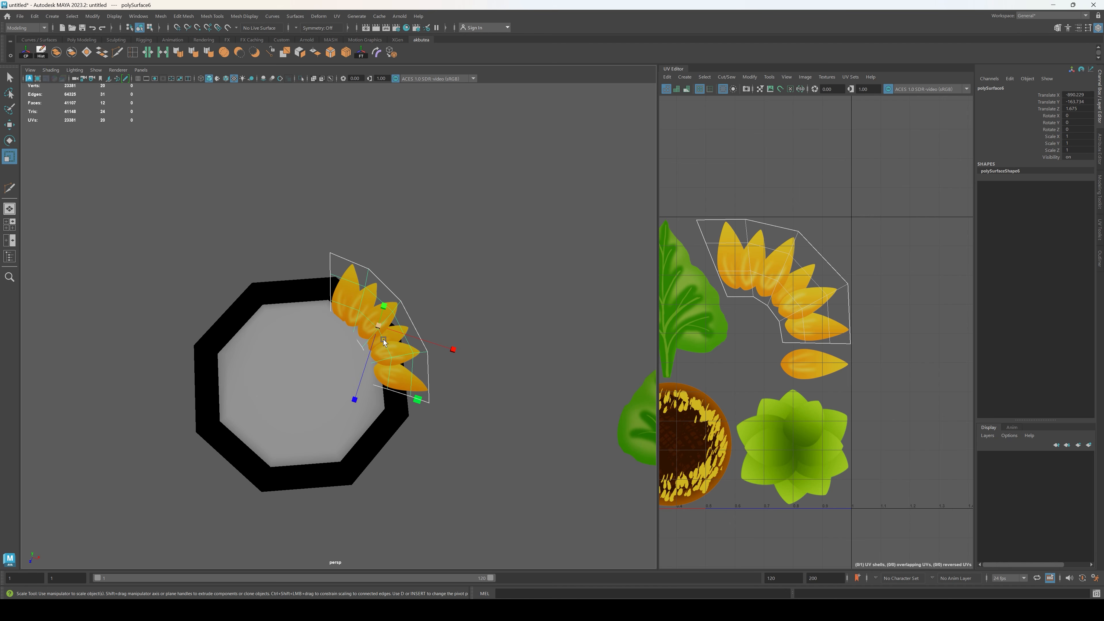
Step: Scale the petal strip uniformly to 1.355 and shift it against the seed head's rim
left_click_drag(380, 327, 412, 327)
left_click_drag(366, 368, 371, 397)
left_click_drag(459, 343, 464, 345)
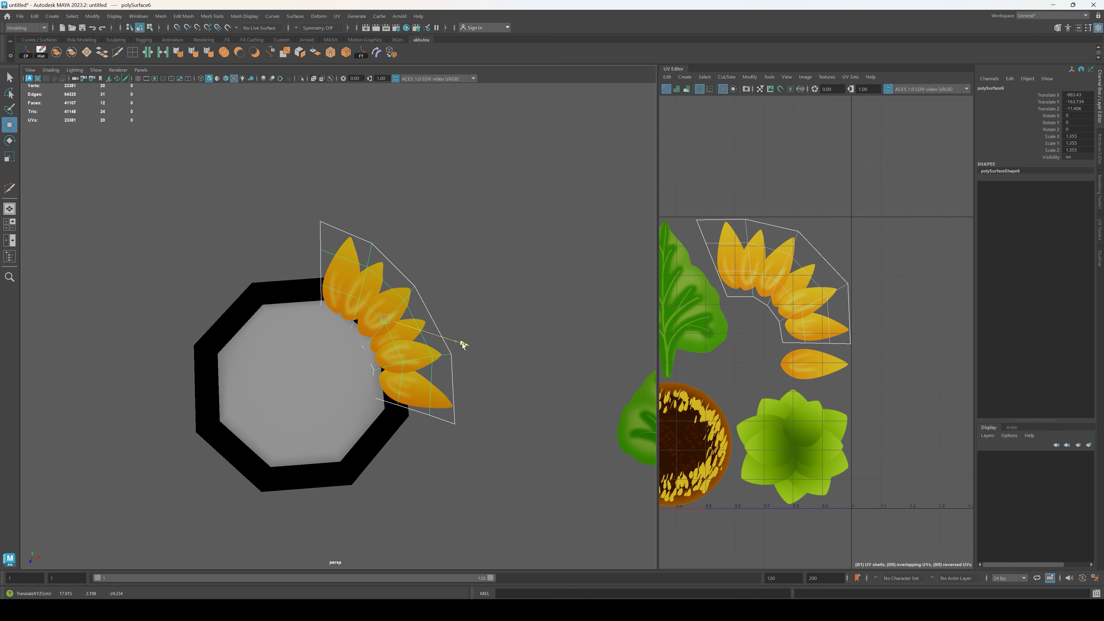
left_click(359, 395)
left_click_drag(359, 394, 397, 394, "alt")
left_click(391, 303)
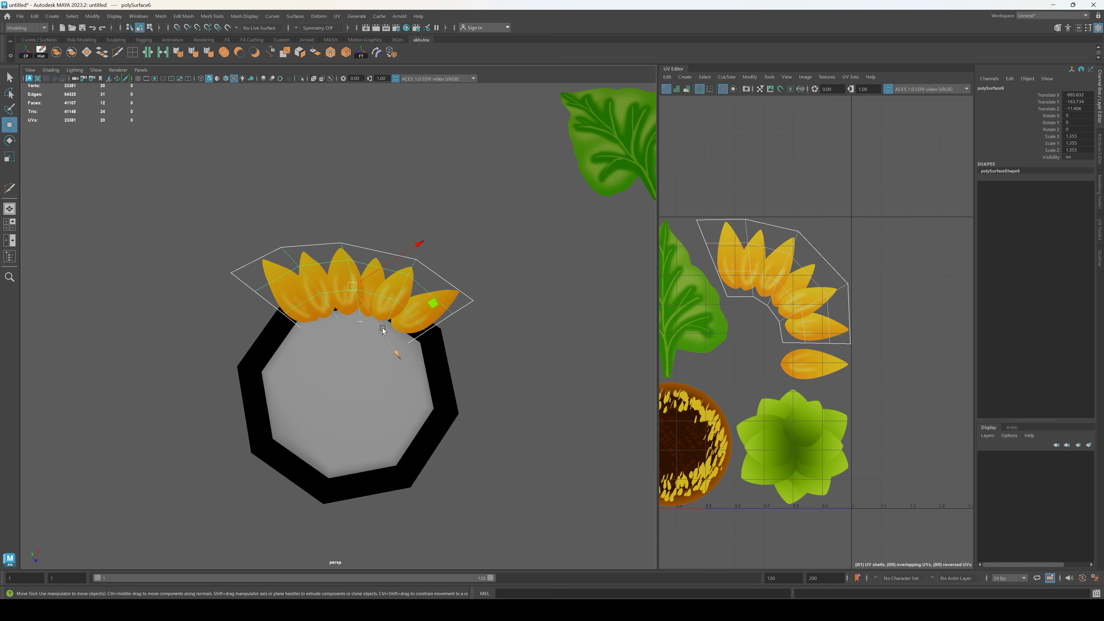
left_click_drag(386, 346, 410, 407)
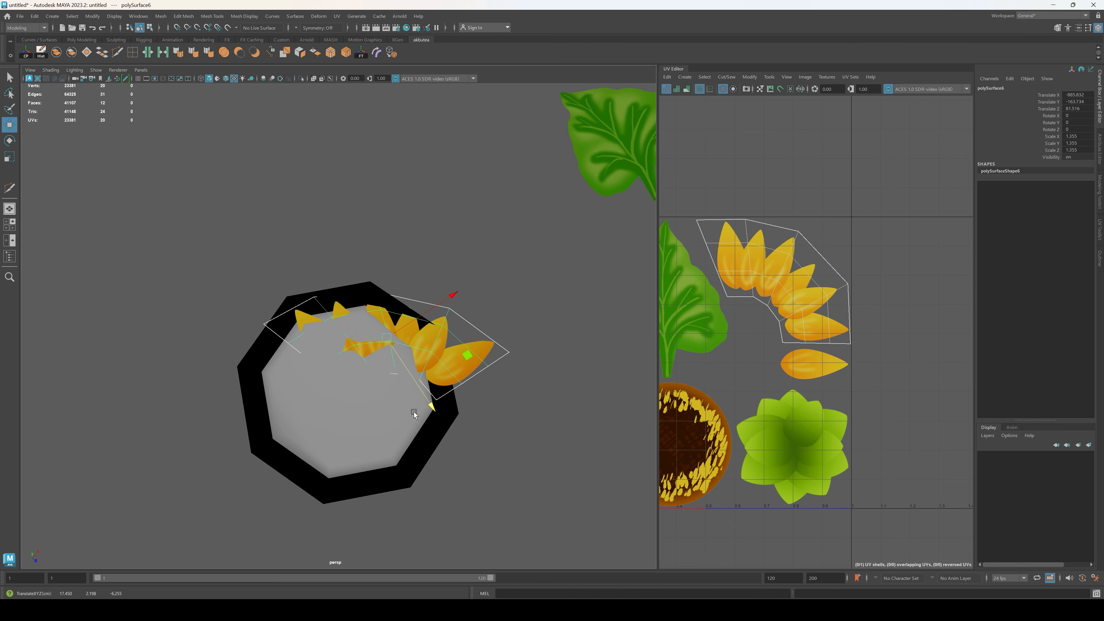
key("ctrl+z")
Step: Duplicate the scaled petal strip and move the copy to the adjacent section of the seed head's rim
left_click_drag(541, 360, 354, 342, "alt")
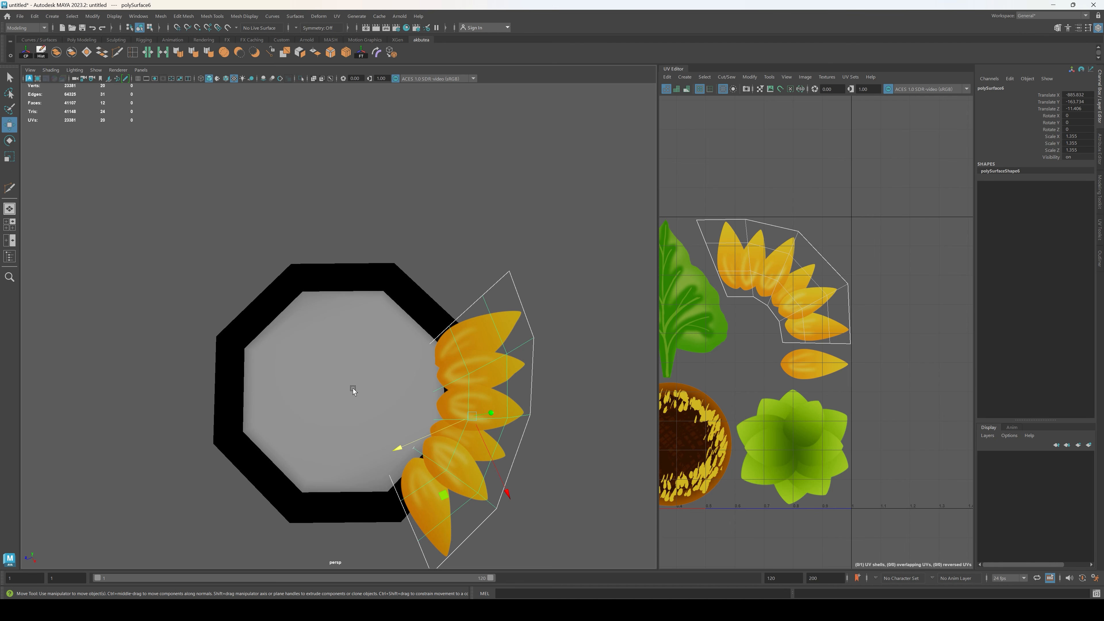
key("ctrl+d")
left_click_drag(498, 479, 416, 338)
Step: Rotate the second petal strip to follow the curve of the rim beside the first strip
key("e")
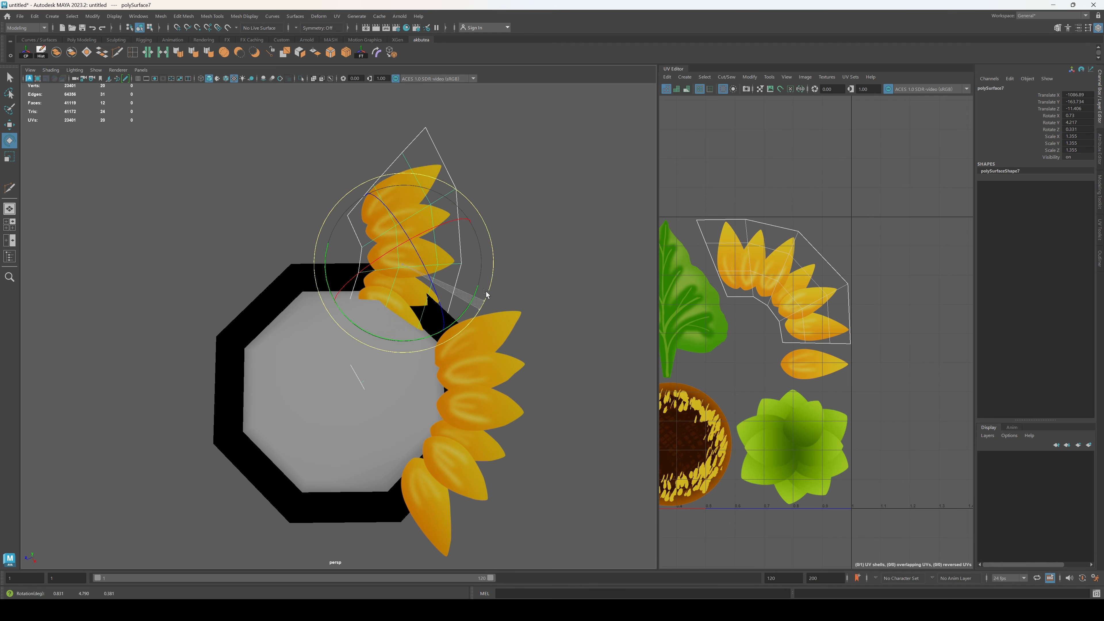
left_click_drag(481, 309, 530, 170)
key("w")
left_click_drag(383, 329, 404, 374, "alt")
key("e")
left_click_drag(427, 262, 437, 271)
key("w")
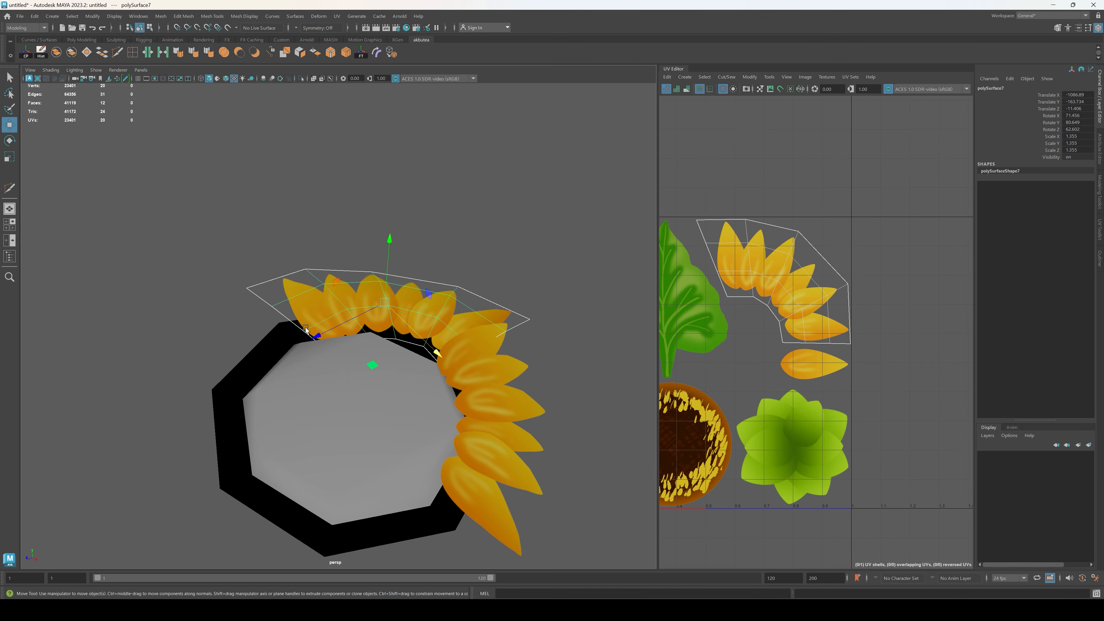
Step: Move the second petal strip along the seed head's rim, rotate it to the rim's curve and adjust its height
left_click_drag(341, 300, 312, 315)
left_click_drag(359, 260, 365, 374)
key("e")
key("w")
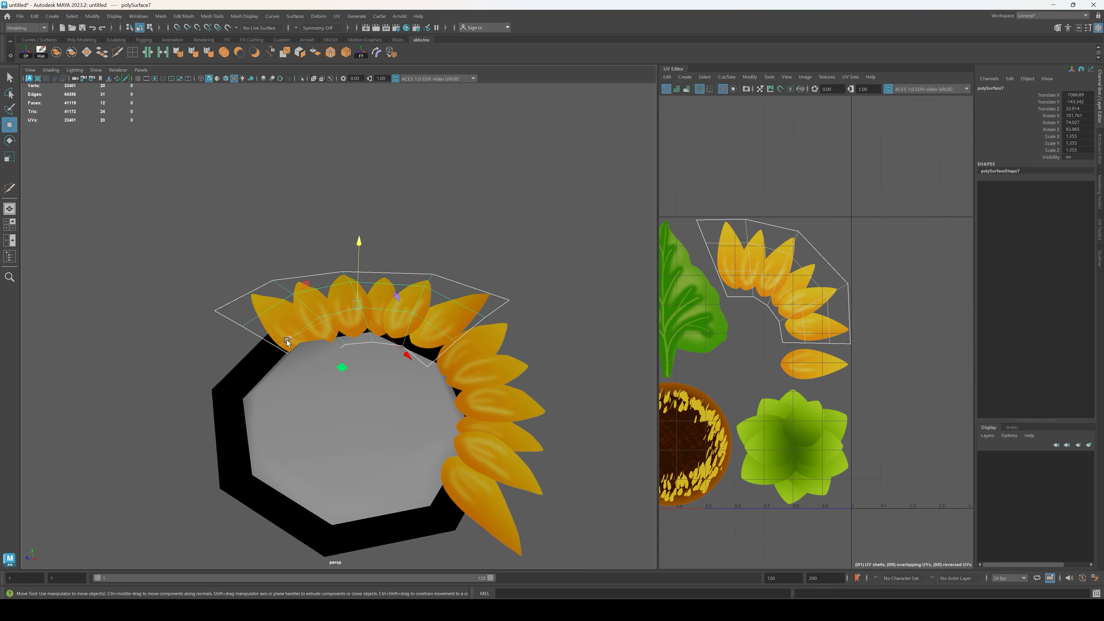
left_click_drag(286, 340, 275, 346)
key("e")
left_click_drag(337, 268, 335, 279)
left_click_drag(241, 334, 340, 302, "alt")
key("w")
left_click_drag(279, 277, 279, 286)
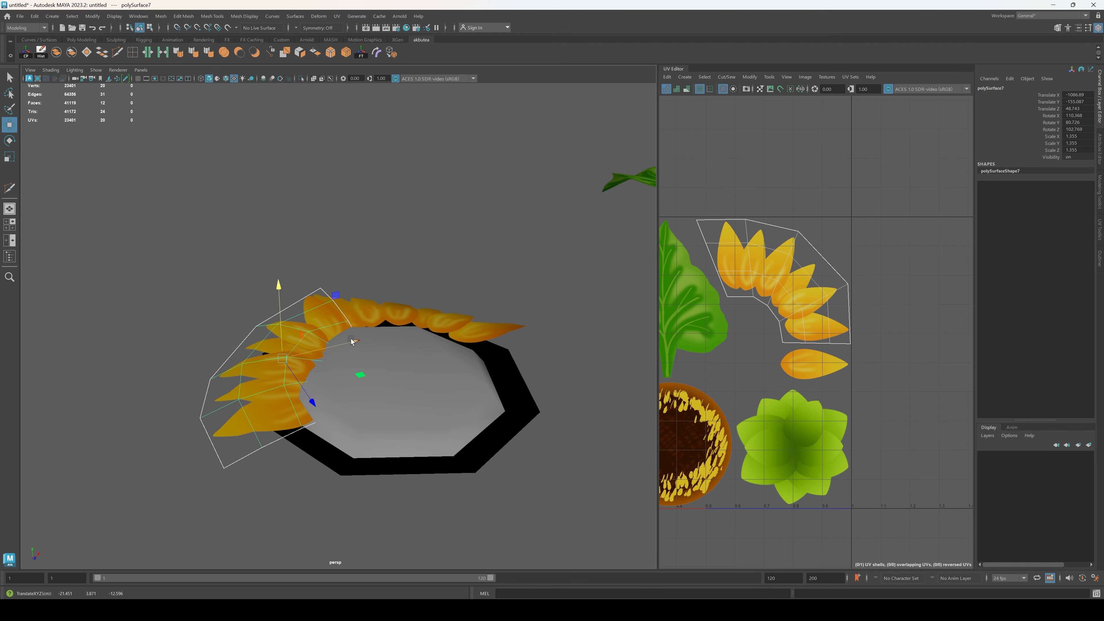
Step: Rotate the second petal strip further and shift it outward so its petal bases sit on the rim
left_click_drag(352, 342, 338, 340)
left_click_drag(305, 411, 251, 366)
key("w")
left_click_drag(266, 288, 267, 296)
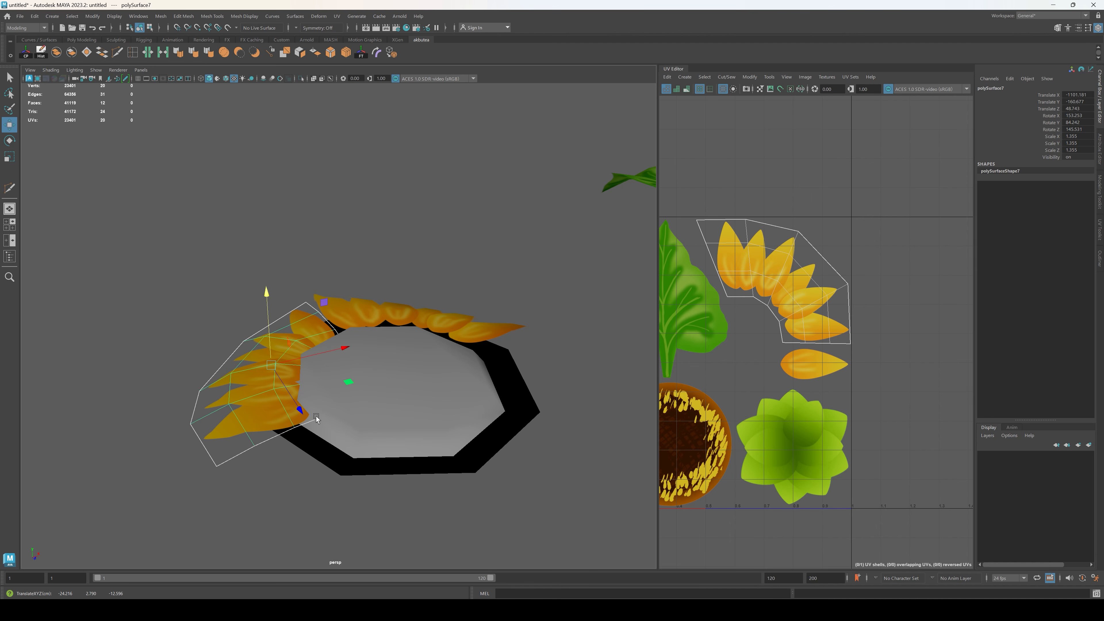
left_click_drag(343, 347, 332, 355)
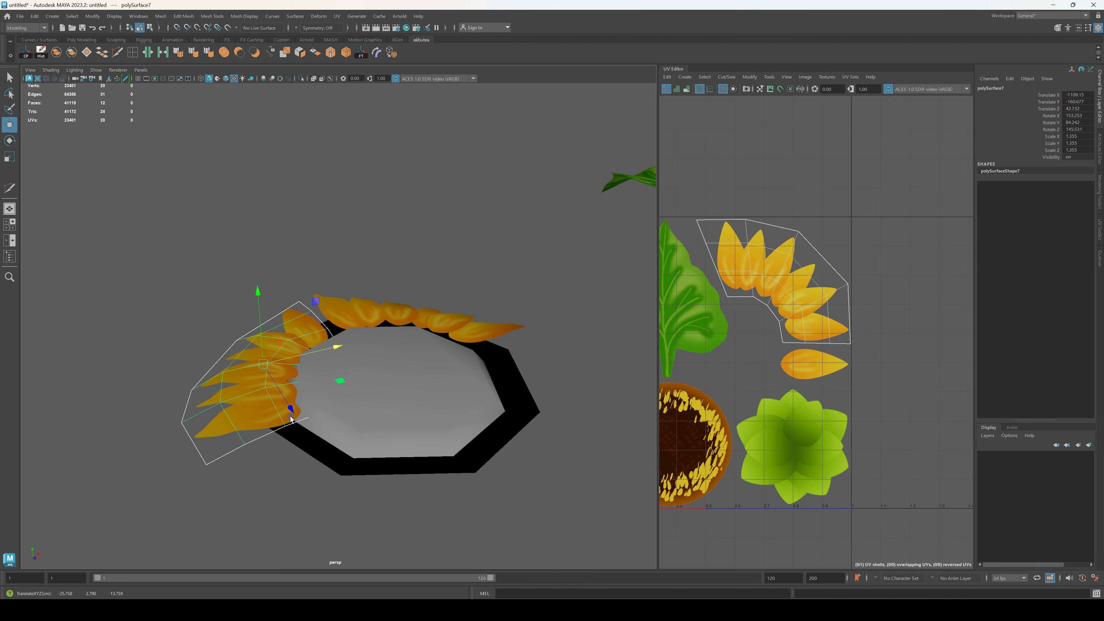
left_click_drag(259, 299, 314, 347, "alt")
left_click(299, 352)
left_click(323, 385)
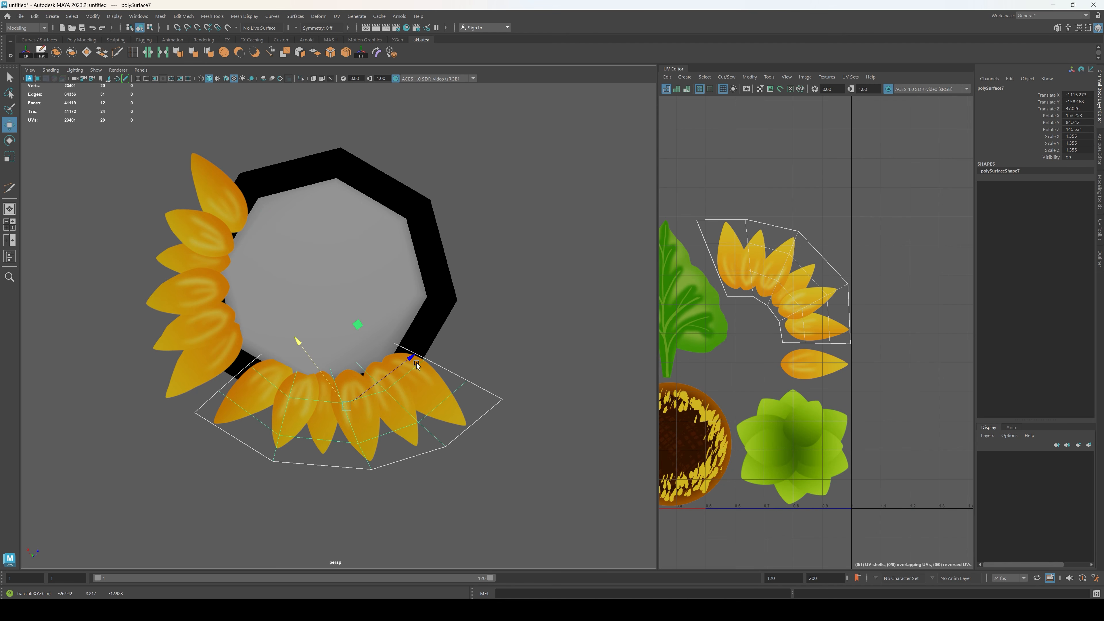
Step: Fine-tune the second petal strip's sideways position and turn it to follow the seed head's edge
left_click_drag(416, 362, 425, 364)
key("e")
key("w")
left_click_drag(294, 338, 291, 335)
key("e")
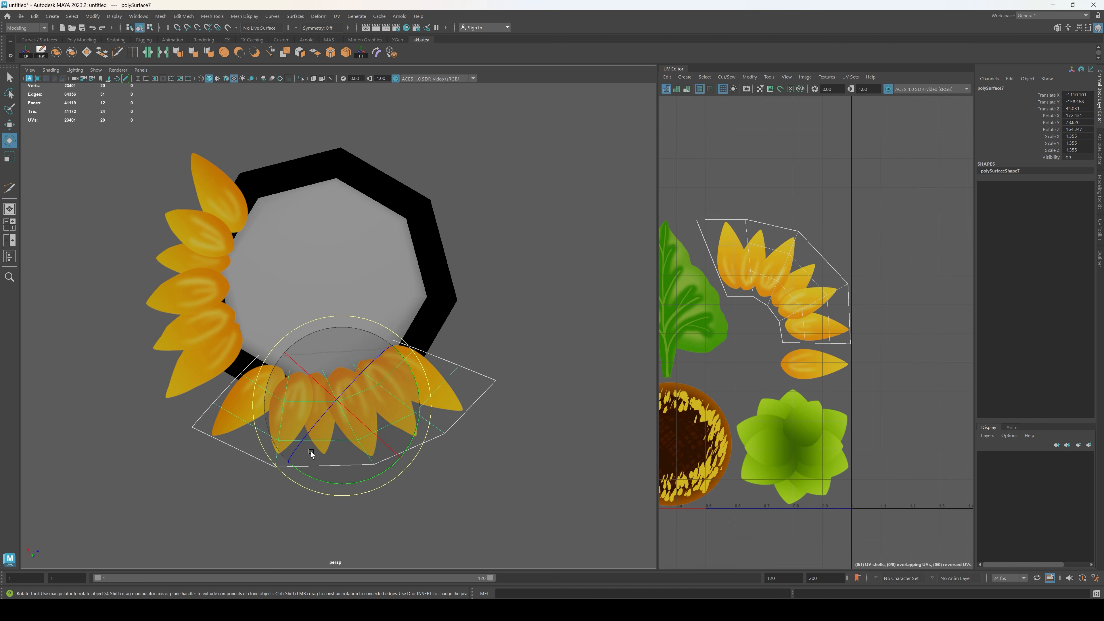
left_click_drag(303, 473, 339, 486)
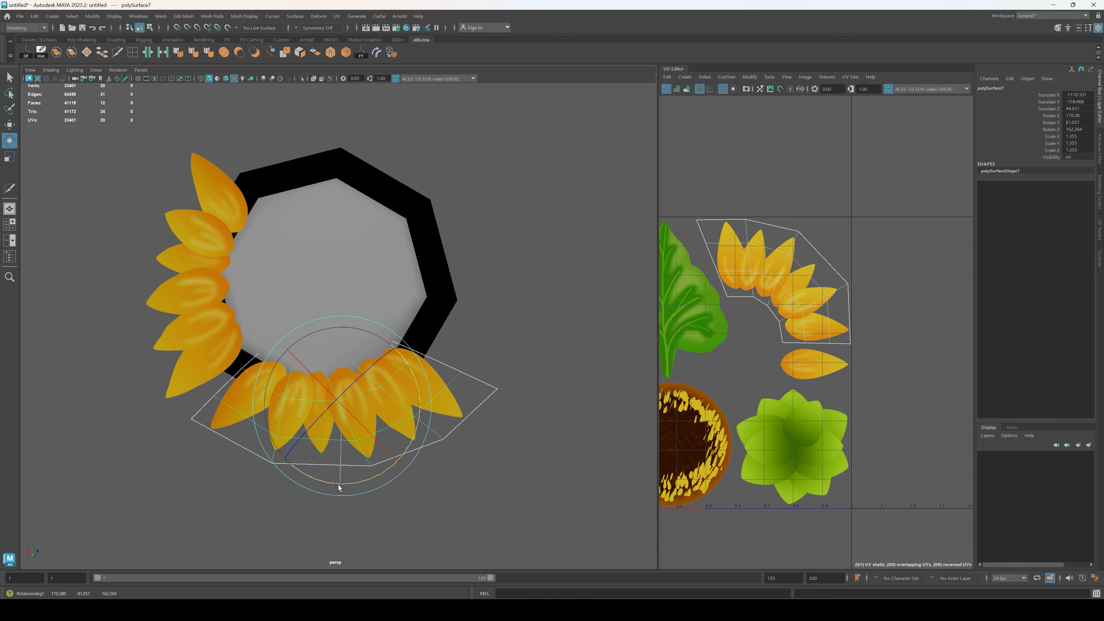
left_click(482, 523)
left_click_drag(482, 523, 360, 395, "alt")
left_click(360, 395)
Step: Adjust the tilt of the second petal strip against the side of the seed head
left_click_drag(398, 321, 429, 331)
left_click_drag(347, 341, 344, 350)
key("w")
key("e")
left_click_drag(527, 363, 530, 418, "alt")
key("w")
Step: Raise the first petal strip against the seed head and correct its tilt
left_click(546, 373)
left_click(389, 369)
left_click_drag(400, 413, 413, 374, "alt")
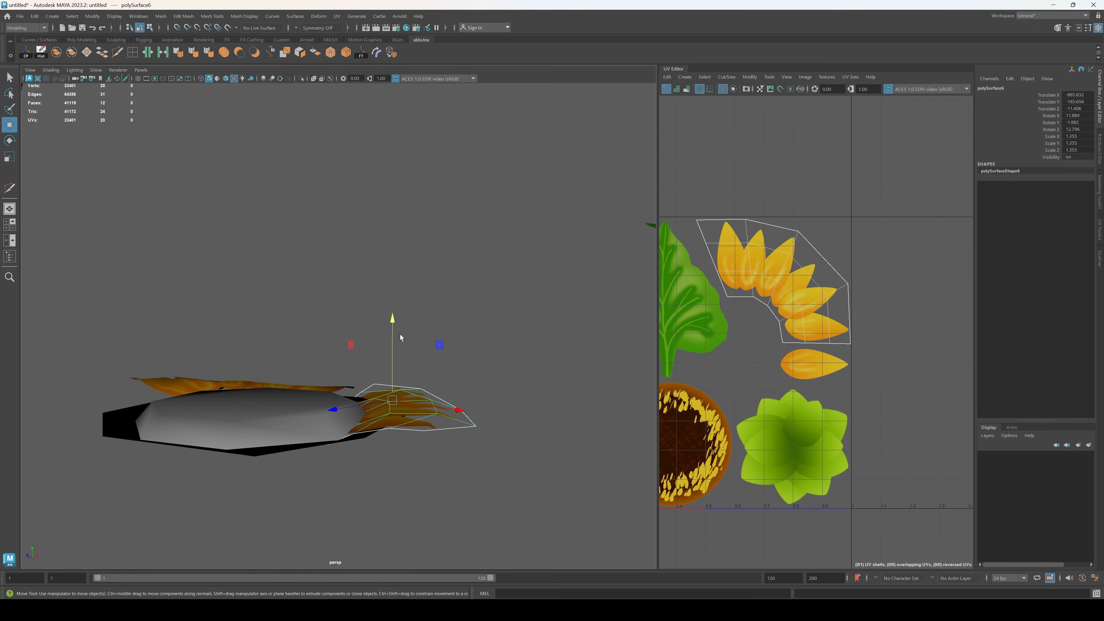
left_click_drag(394, 320, 393, 348)
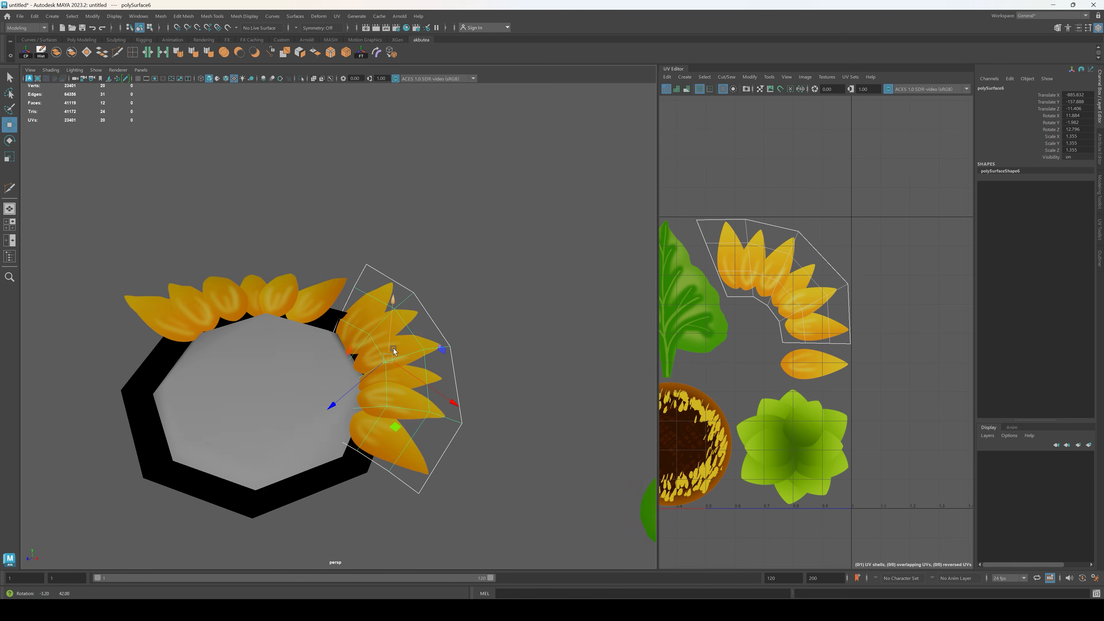
key("e")
left_click_drag(385, 406, 387, 389)
left_click(570, 547)
left_click_drag(569, 548, 389, 433, "alt")
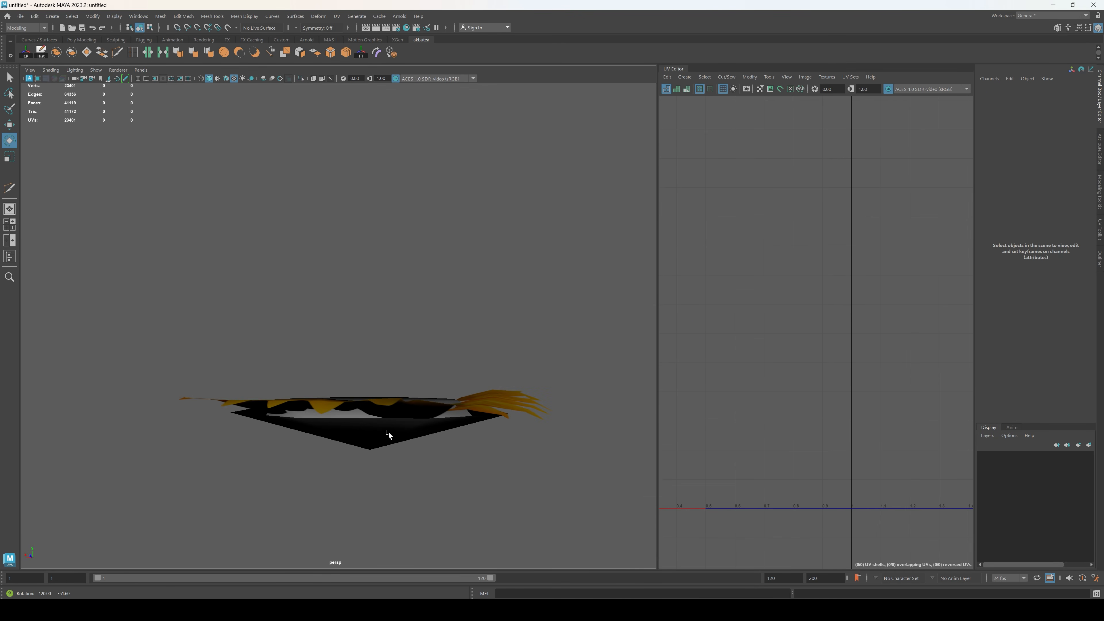
Step: Reselect the second petal strip and rotate it to match the slope of the first strip
left_click(490, 395)
left_click_drag(533, 453, 486, 472, "alt")
left_click_drag(491, 307, 500, 314)
left_click(551, 339)
left_click_drag(551, 339, 441, 343, "alt")
left_click(262, 366)
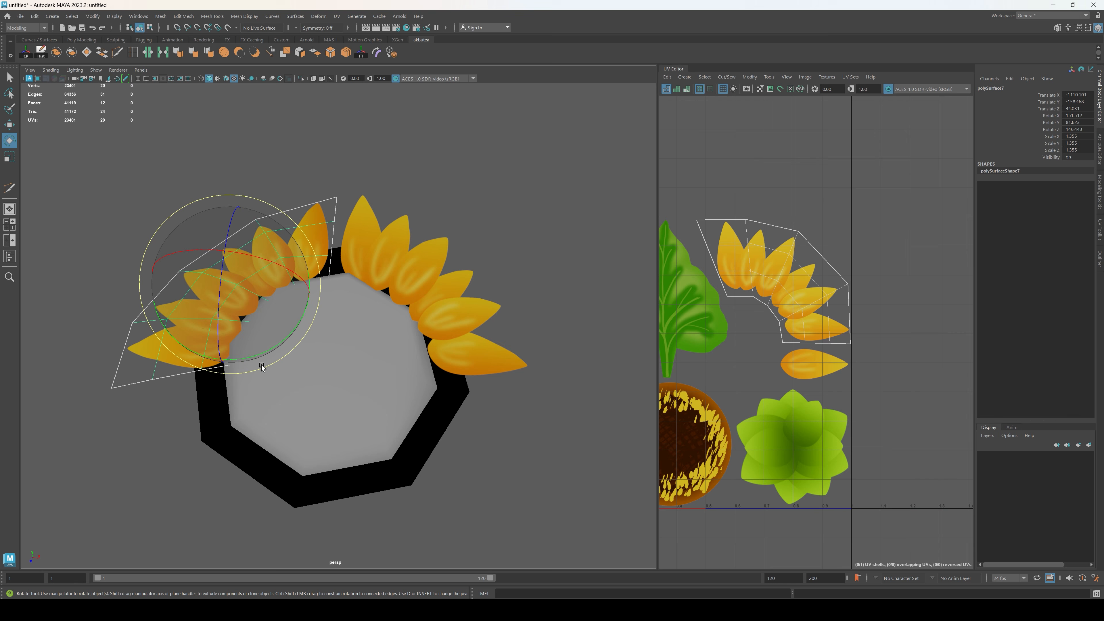
Step: Duplicate the second petal strip, then rotate and move the copy to the next open section of the rim
key("ctrl+d")
left_click_drag(283, 335, 376, 296)
key("w")
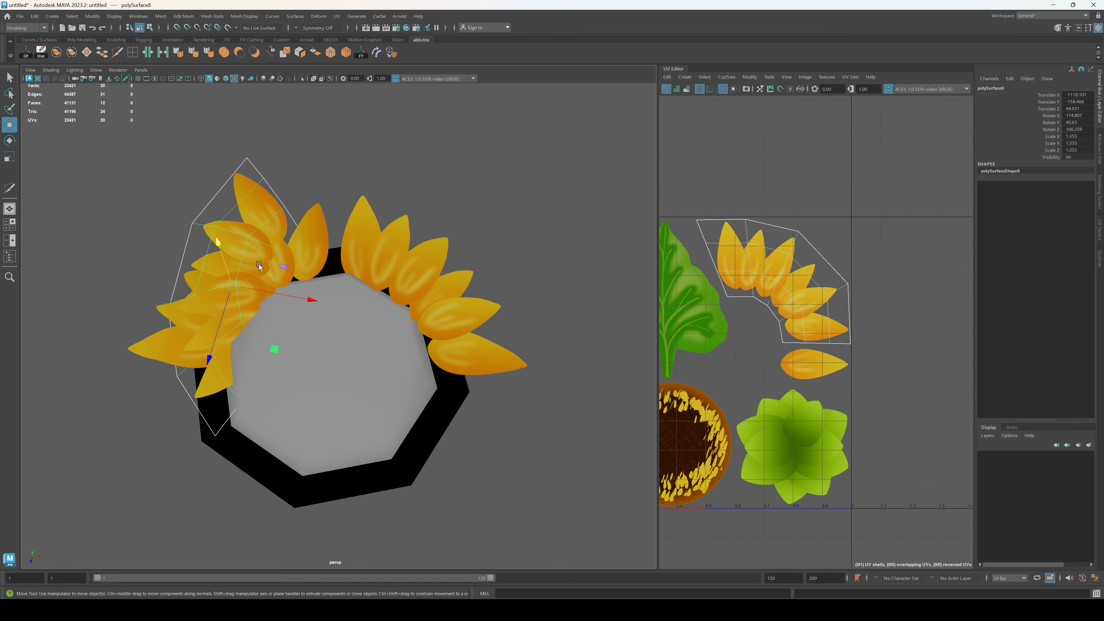
left_click_drag(208, 365, 342, 362)
key("e")
left_click_drag(424, 384, 430, 353)
key("w")
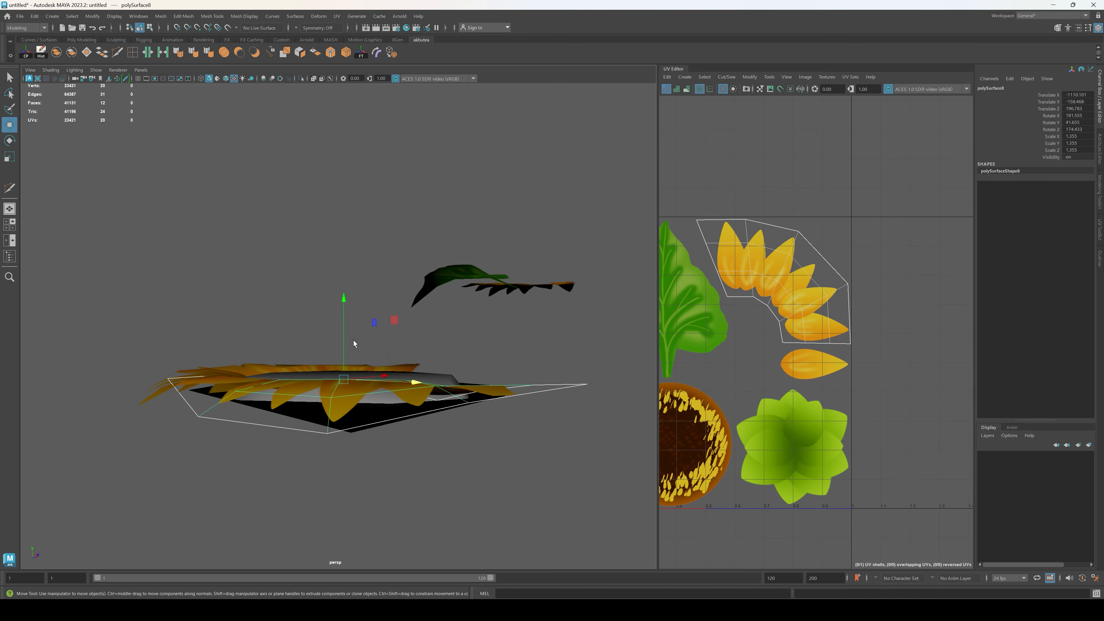
Step: Adjust the third petal strip's height and rotate it level along the curve of the rim
left_click(347, 303)
left_click(332, 413)
key("e")
left_click_drag(336, 356, 358, 337)
key("w")
left_click_drag(348, 399, 348, 380)
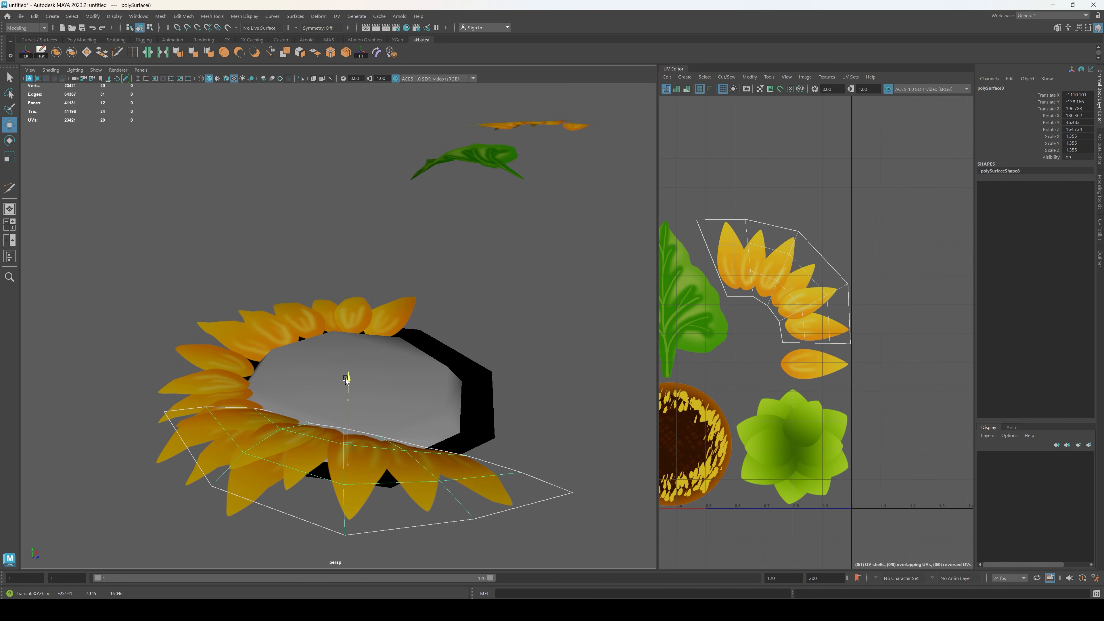
left_click_drag(426, 411, 346, 393, "alt")
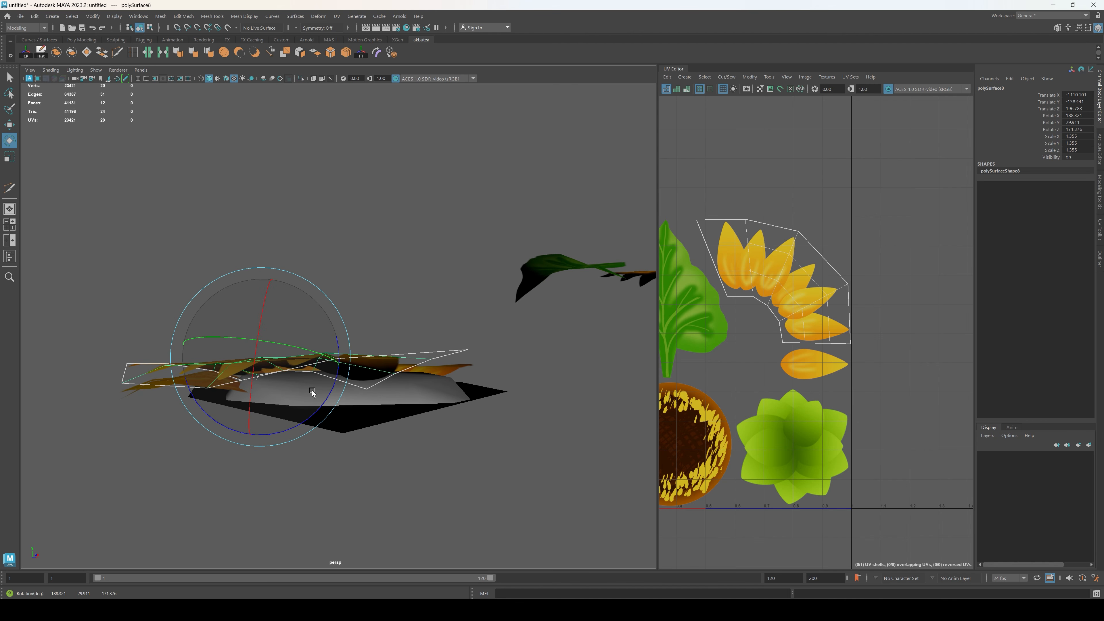
left_click(392, 487)
left_click_drag(391, 487, 526, 435, "alt")
left_click(513, 426)
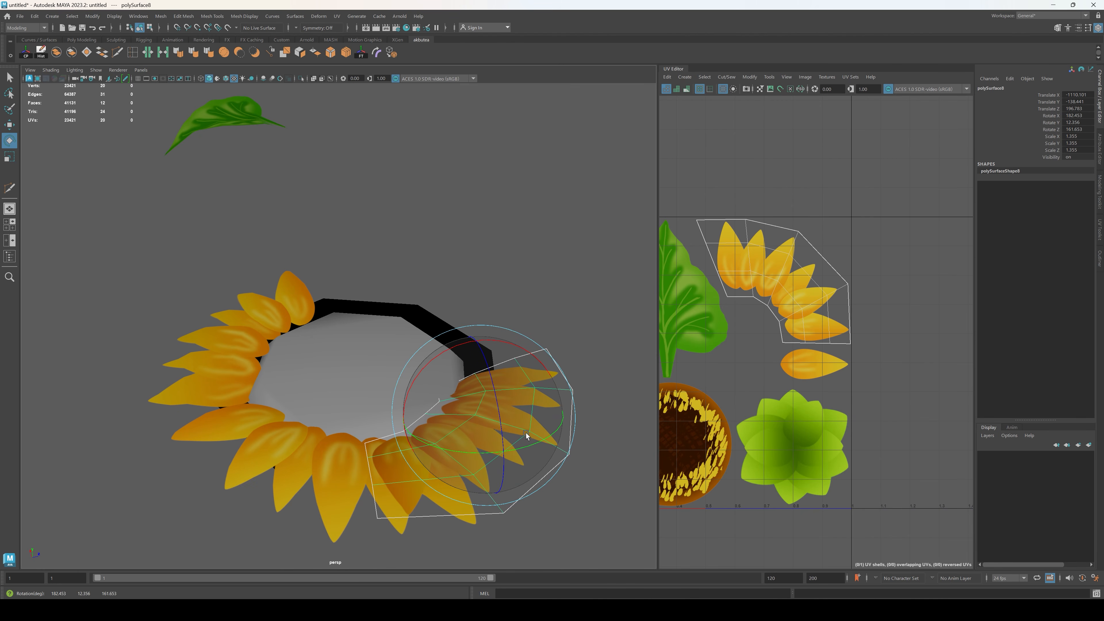
Step: Shift the third petal strip along the rim away from the second strip and refine its rotation
key("w")
left_click_drag(552, 398, 561, 397)
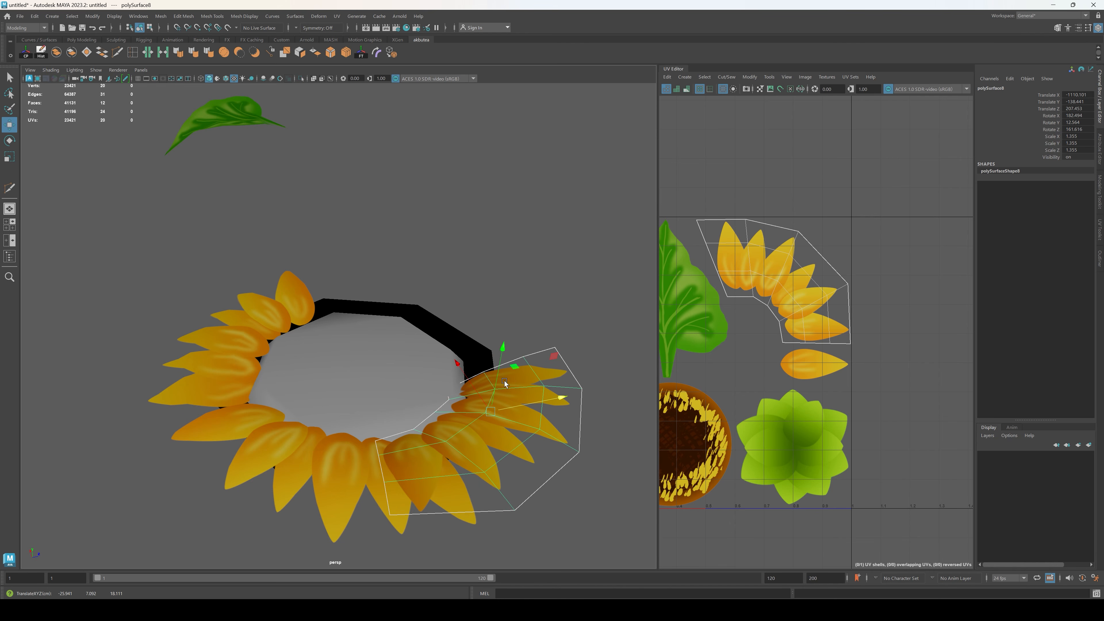
left_click_drag(459, 365, 454, 358)
key("e")
left_click_drag(493, 442, 508, 438)
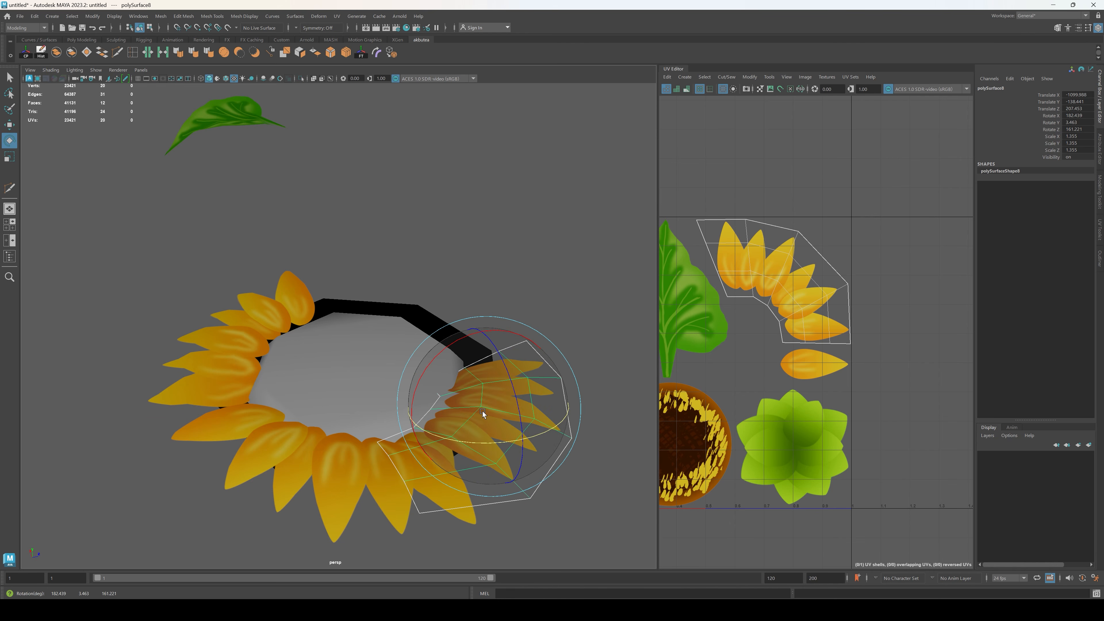
left_click_drag(552, 466, 527, 444, "alt")
left_click_drag(459, 301, 452, 288)
left_click(568, 463)
left_click_drag(568, 464, 458, 500, "alt")
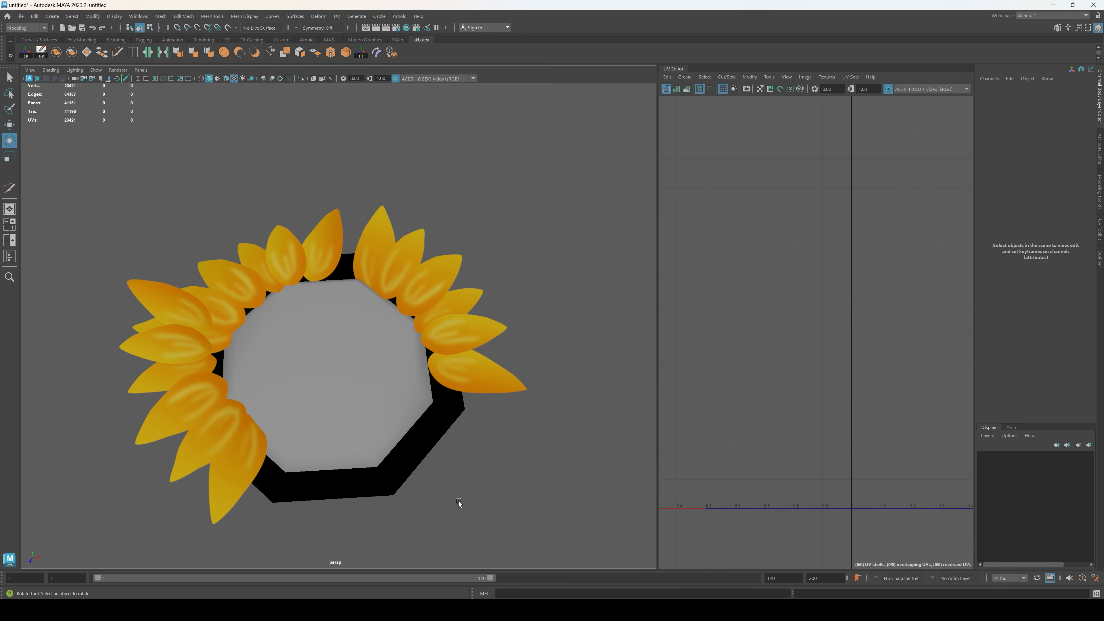
Step: Move the third petal strip across to the open part of the rim and rotate its petals outward
left_click(192, 398)
key("w")
left_click_drag(263, 416, 355, 422)
middle_click_drag(407, 469, 393, 437, "alt")
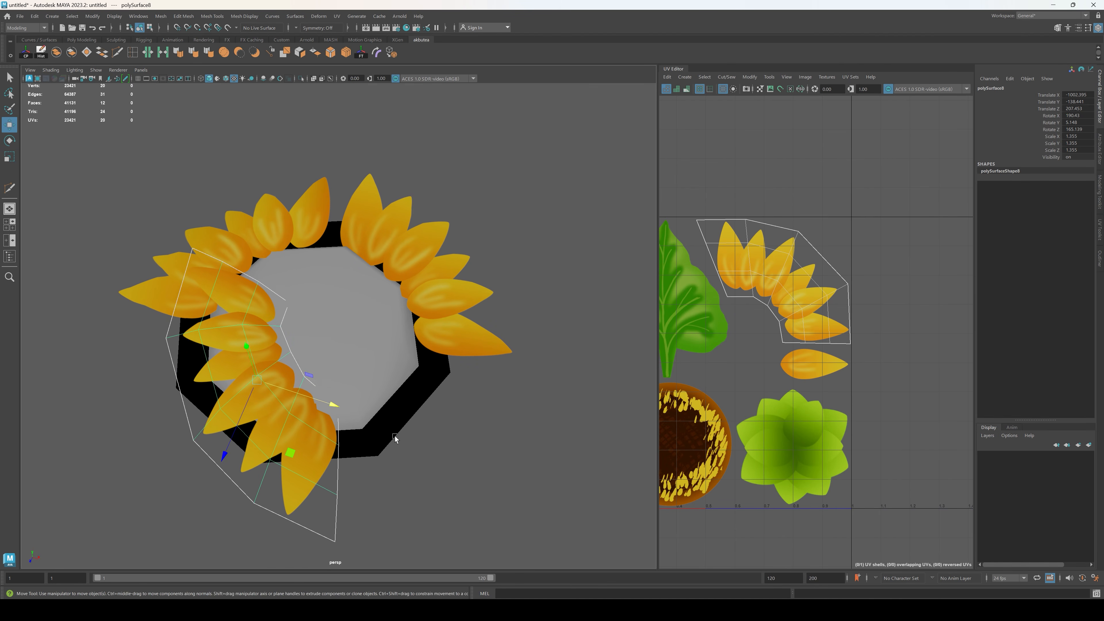
key("e")
left_click_drag(313, 430, 322, 401)
left_click_drag(243, 385, 256, 323)
left_click(264, 345)
key("e")
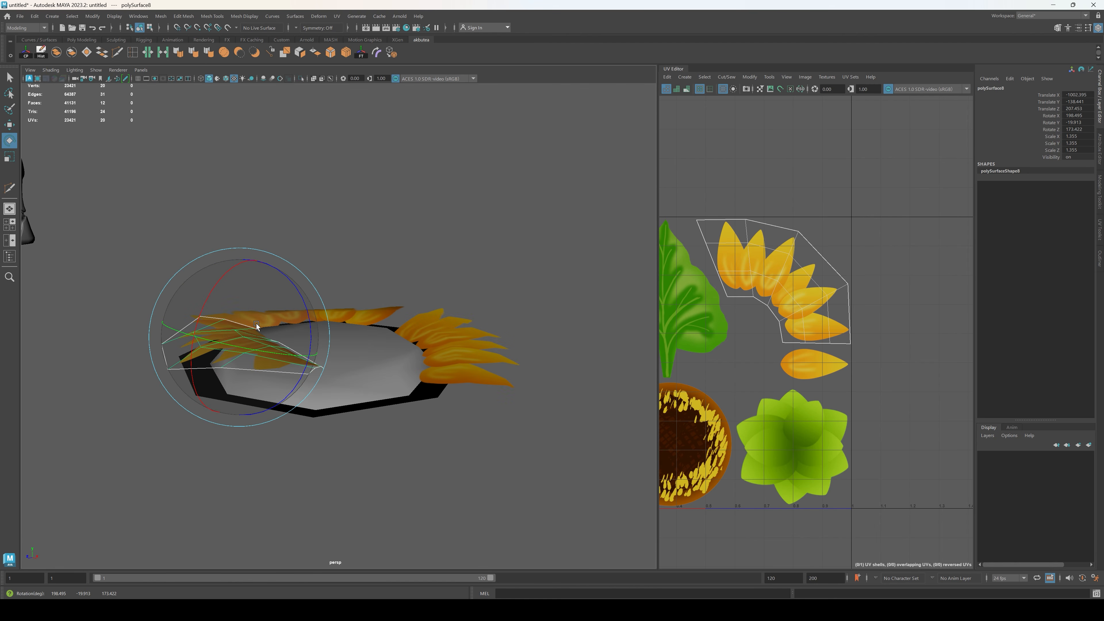
Step: Move the third petal strip outward off the seed head, lower it and seat it against the rim
key("w")
left_click_drag(176, 359, 116, 366)
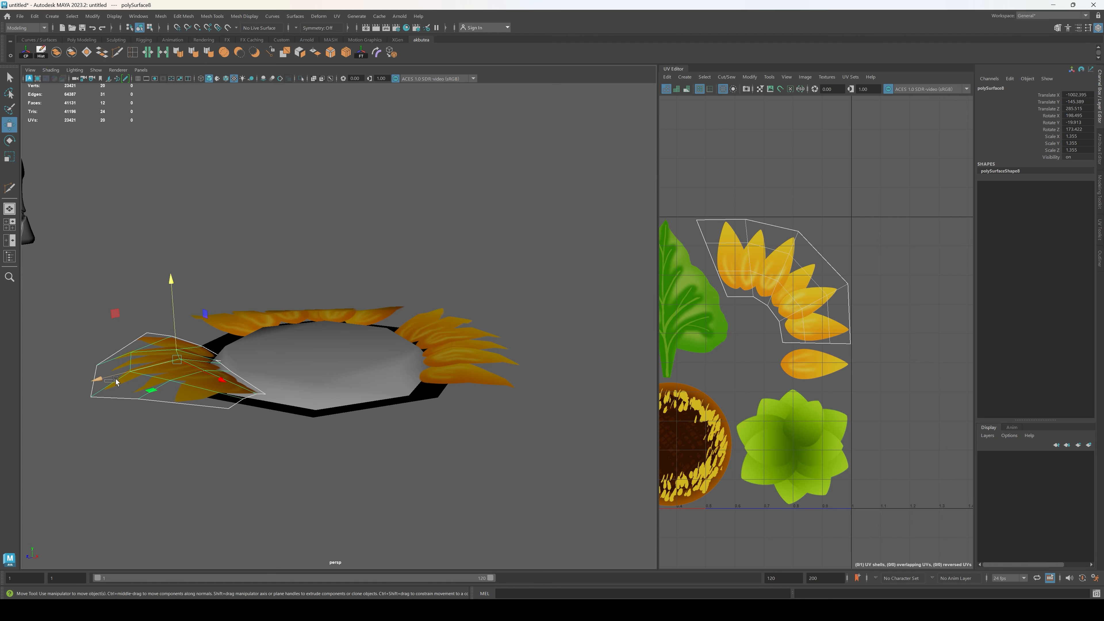
left_click(345, 420)
left_click_drag(345, 420, 361, 385, "alt")
left_click(250, 392)
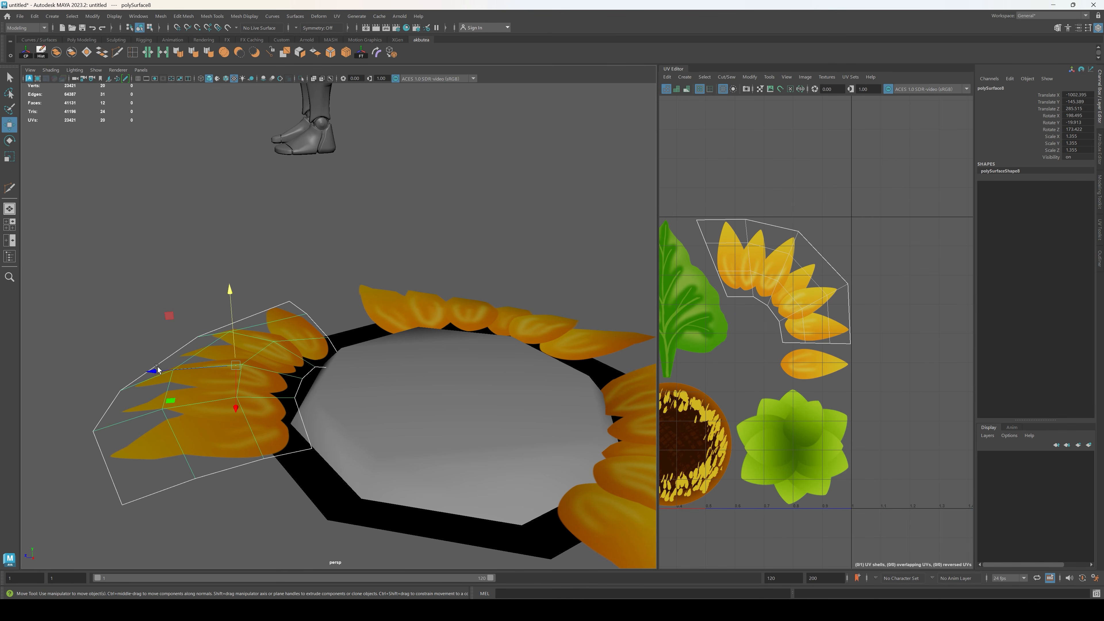
left_click_drag(157, 370, 354, 419)
key("e")
key("e")
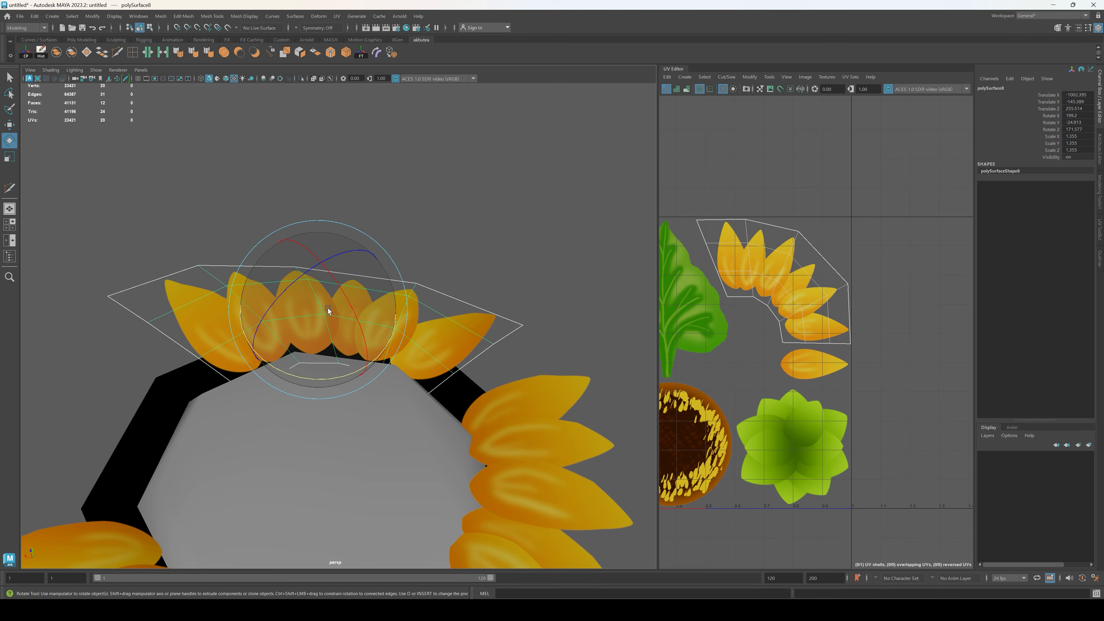
Step: Tilt the third petal strip to follow the seed head's slope and raise it slightly above the rim
left_click_drag(328, 308, 347, 263)
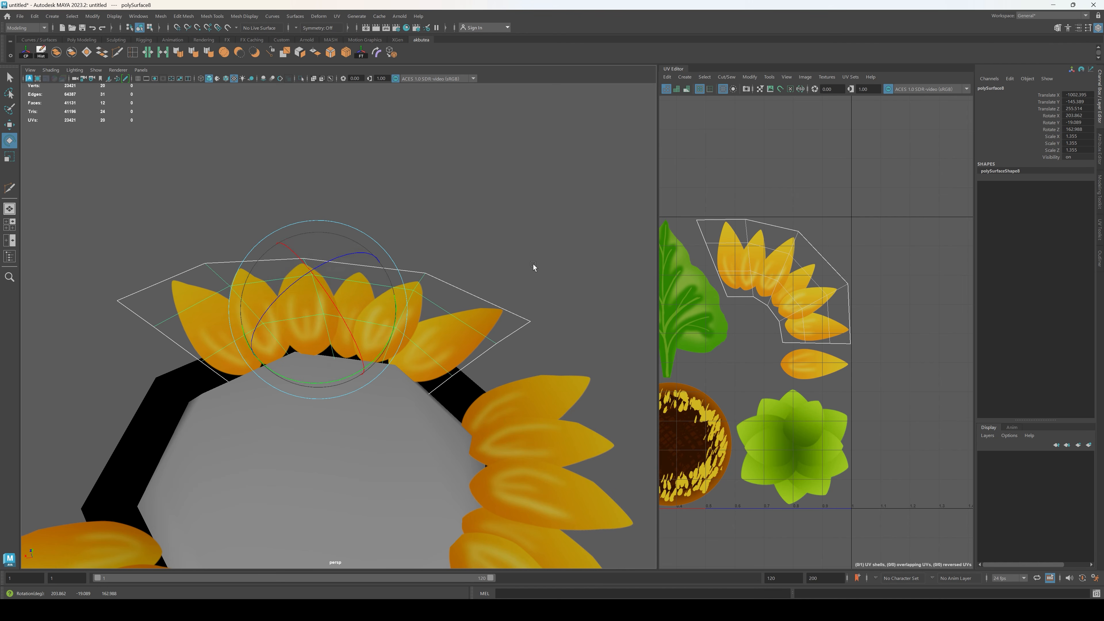
left_click(533, 267)
left_click_drag(533, 267, 318, 290, "alt")
left_click_drag(435, 394, 439, 359, "alt")
left_click(435, 362)
key("w")
left_click_drag(400, 289, 400, 299)
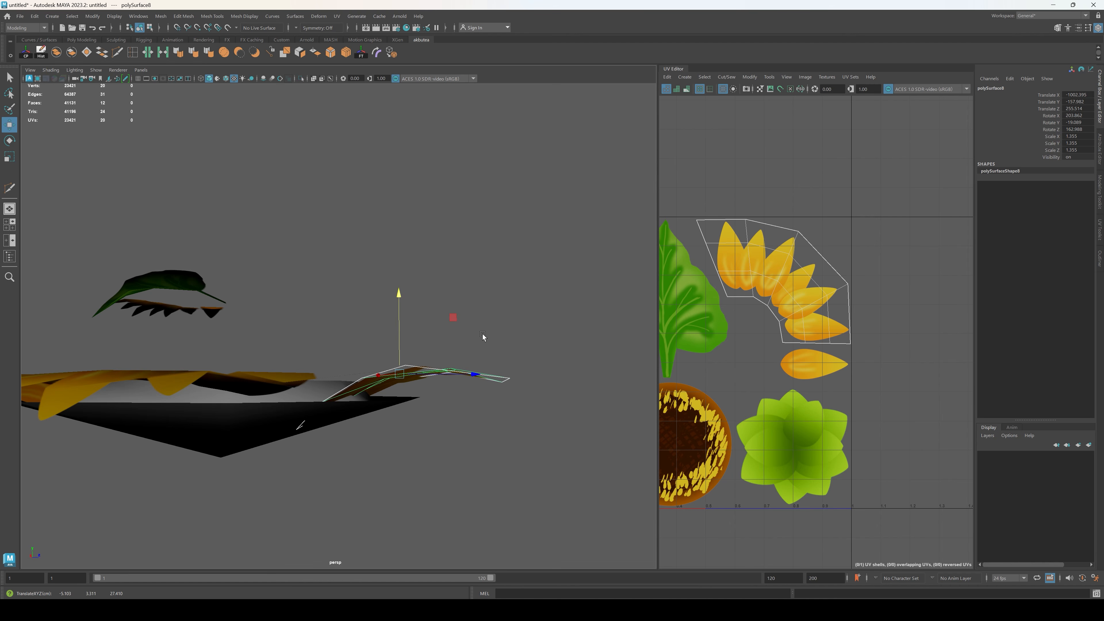
Step: Shift the third petal strip slightly outward and readjust its rotation on the rim
left_click_drag(475, 328, 398, 365)
key("w")
left_click(483, 304)
middle_click_drag(398, 364, 503, 381, "alt")
Step: Duplicate the third petal strip, move the copy beside the last open section and rotate it to face outward
left_click(507, 344)
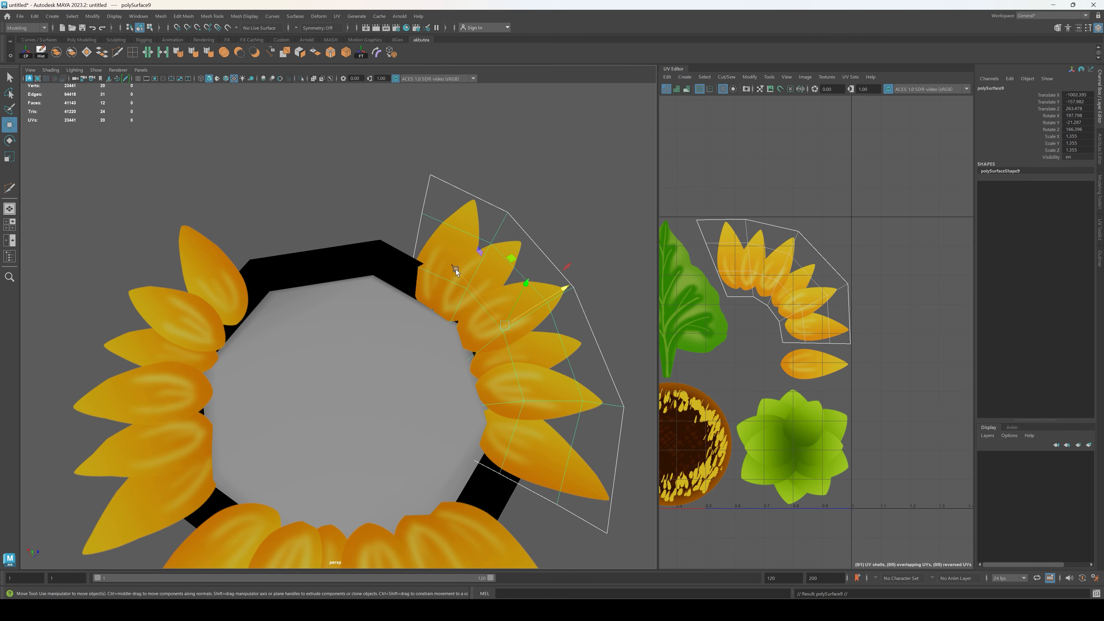
left_click_drag(455, 268, 326, 121)
key("e")
left_click_drag(369, 245, 486, 222)
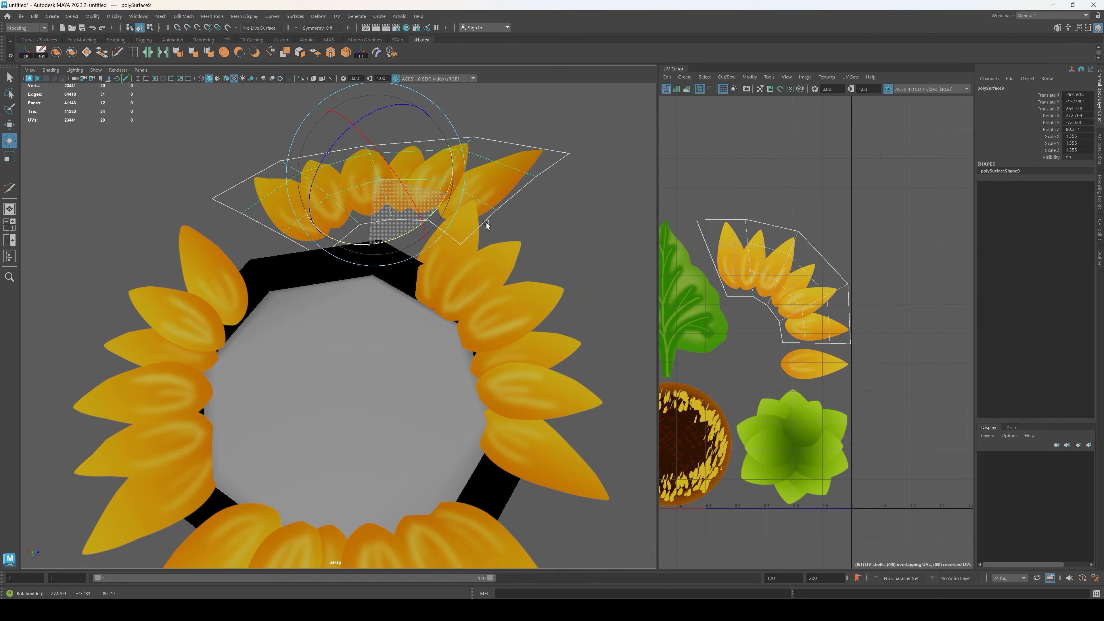
Step: Fine-tune the rotation of the third petal strip and of its copy beside the open section
left_click(512, 333)
left_click_drag(509, 366, 509, 375)
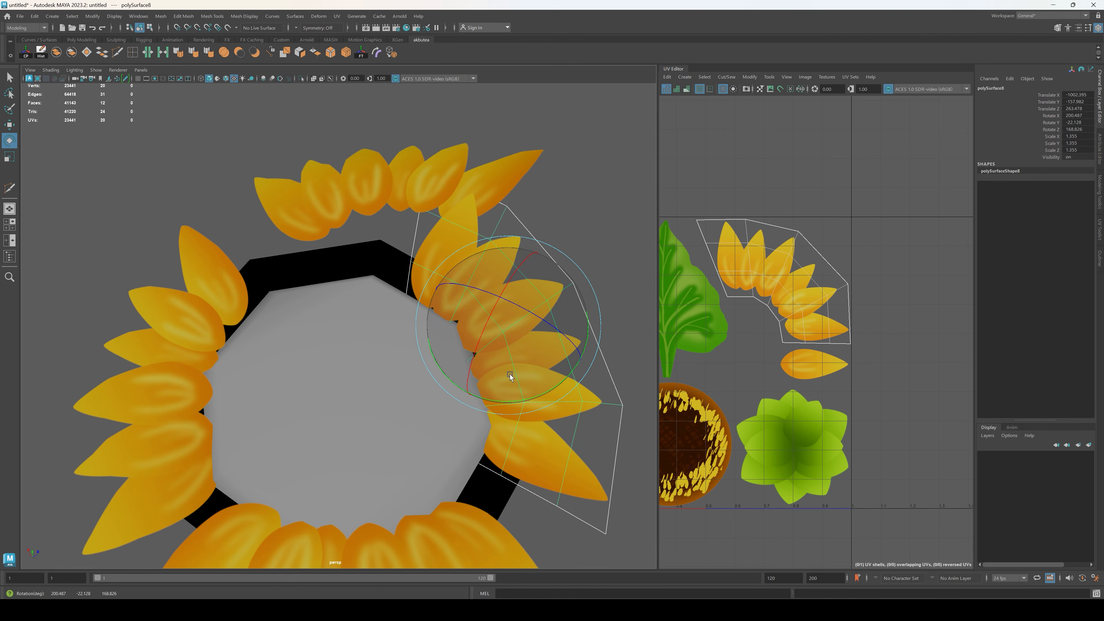
left_click(318, 139)
left_click(414, 193)
left_click_drag(393, 201, 395, 228)
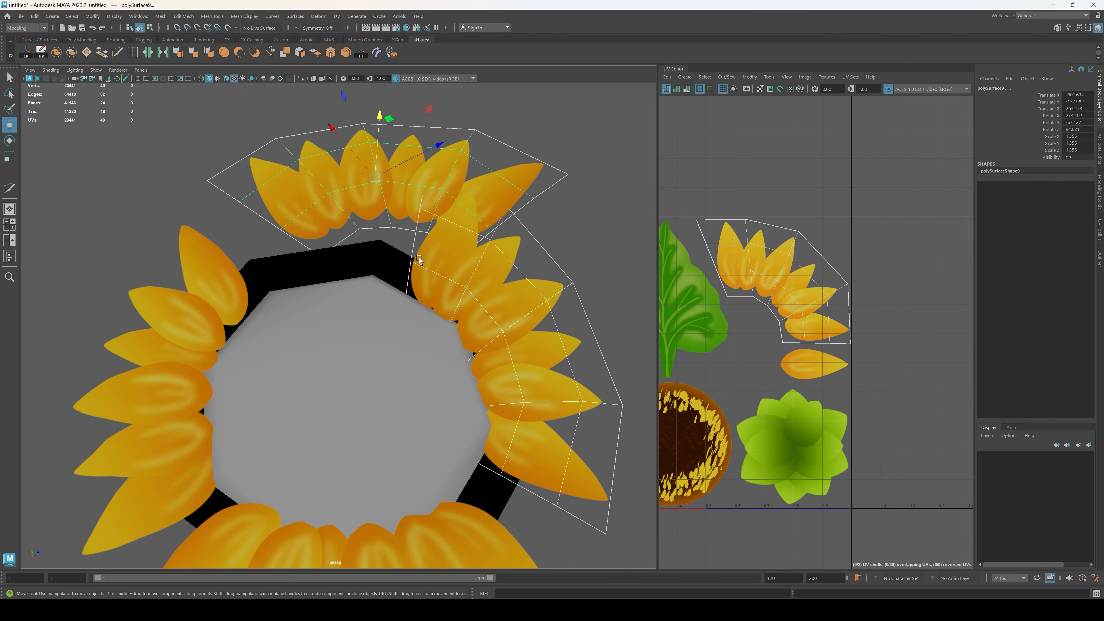
Step: Move the fourth petal strip toward the rim gap and scale it uniformly to 1.103
left_click(374, 174)
left_click_drag(341, 135, 506, 207)
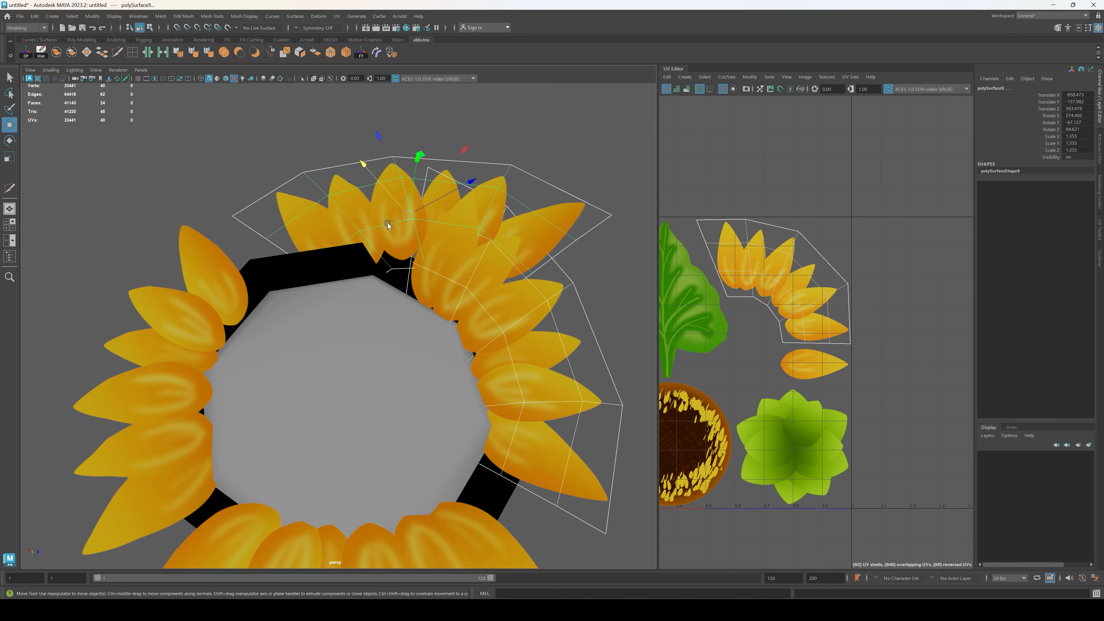
left_click_drag(391, 220, 385, 218)
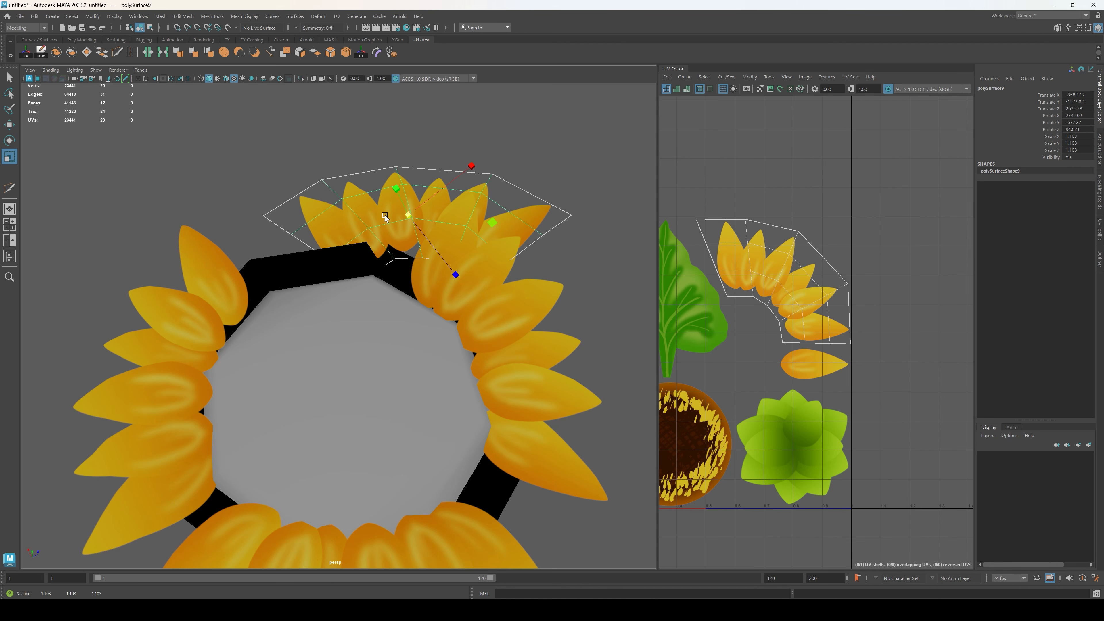
Step: Rotate the fourth petal strip to the rim's curve and adjust its position and height between the neighbouring strips
left_click_drag(474, 183, 405, 213)
left_click_drag(406, 305, 434, 301, "alt")
key("e")
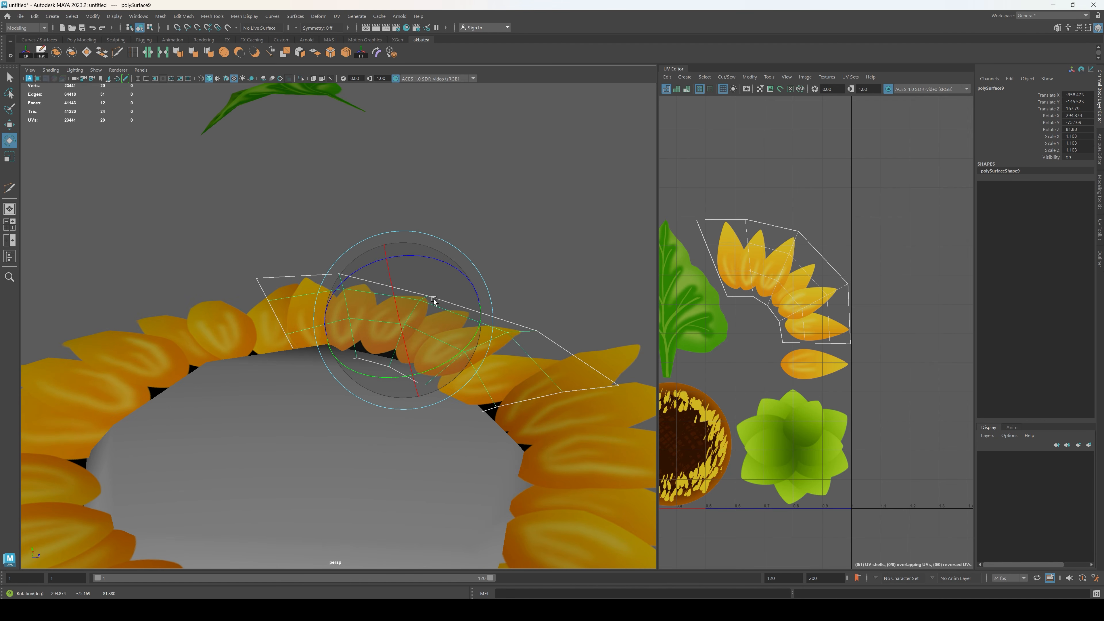
left_click_drag(500, 267, 523, 272, "alt")
key("w")
left_click_drag(528, 321, 456, 297)
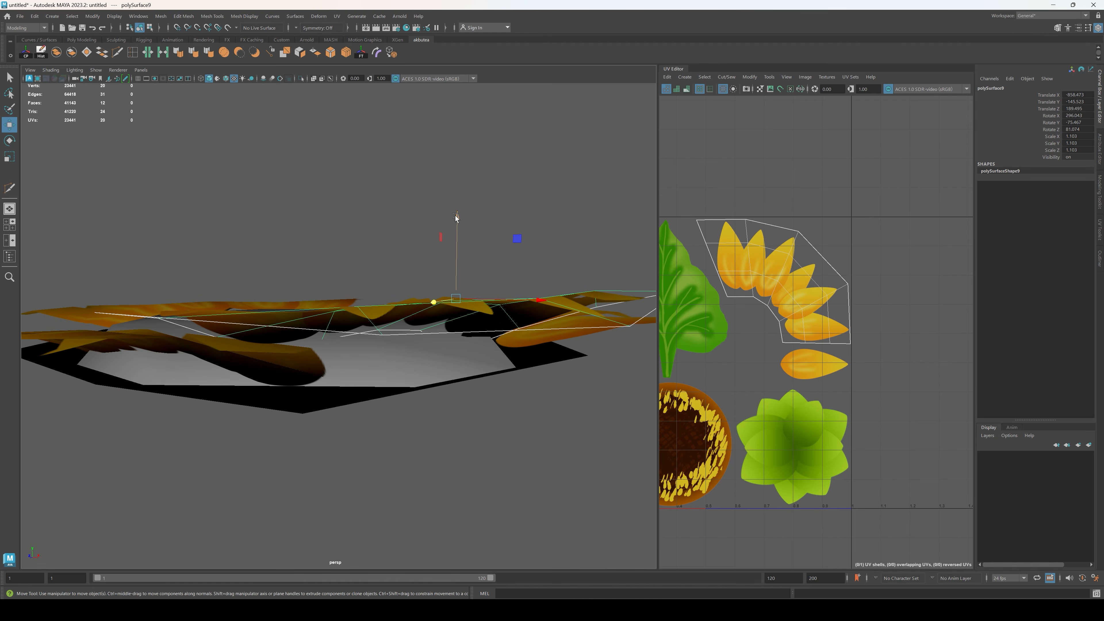
left_click_drag(457, 219, 467, 257)
left_click_drag(467, 259, 496, 329, "alt")
Step: Rotate the fourth petal strip further to follow the seed head's rim and shift it between the neighbouring strips
left_click_drag(561, 422, 506, 481)
scroll(509, 476, "down", 4)
left_click_drag(517, 461, 517, 405, "alt")
key("e")
key("w")
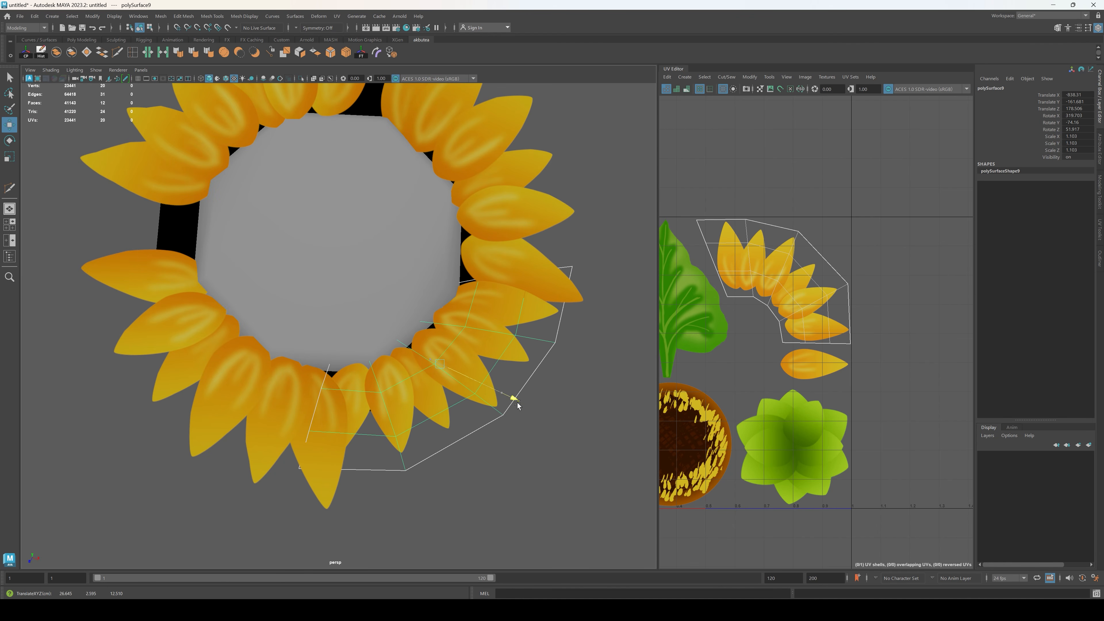
left_click(619, 469)
left_click_drag(619, 469, 433, 367, "alt")
Step: Turn the fourth petal strip slightly along the rim and adjust its position and height against the seed head
left_click(385, 290)
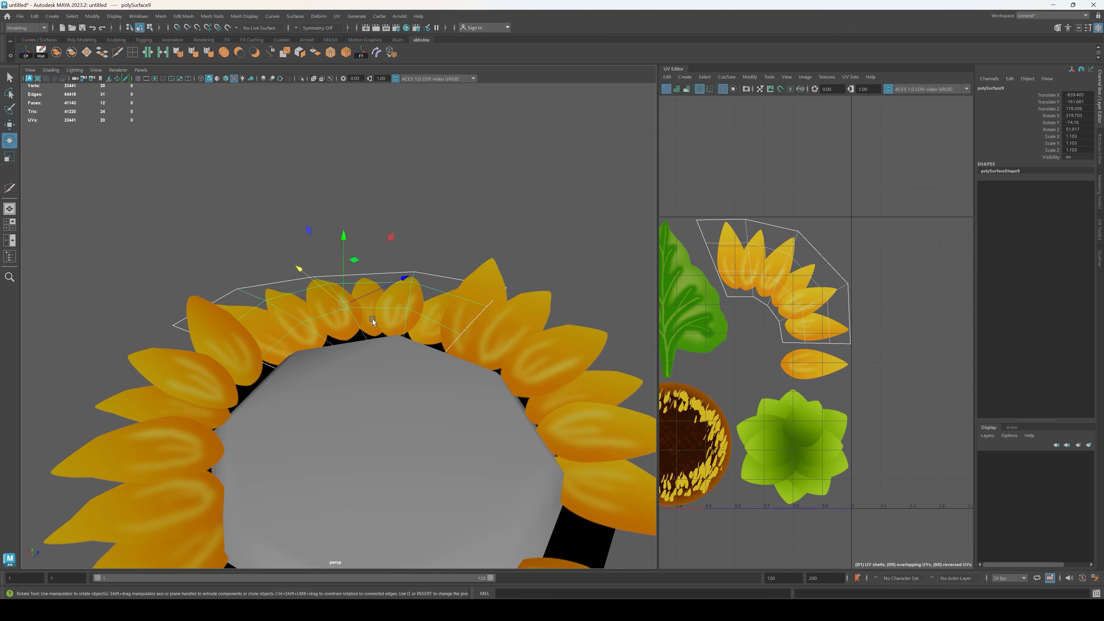
left_click_drag(367, 375, 365, 377)
key("w")
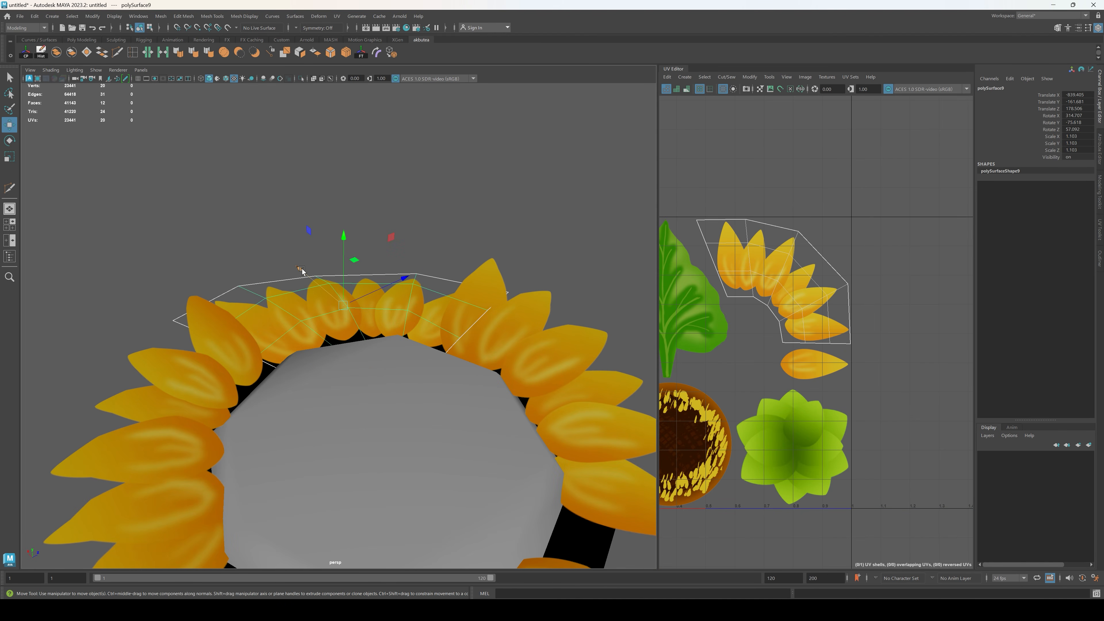
left_click(373, 234)
left_click_drag(373, 234, 258, 325, "alt")
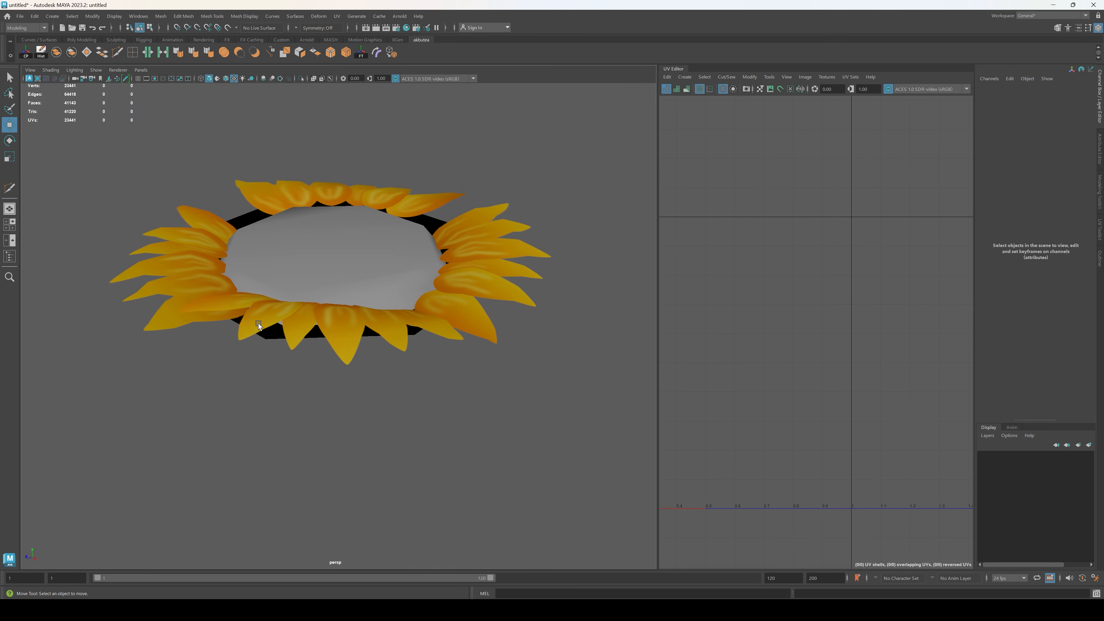
left_click(258, 326)
left_click_drag(330, 246, 331, 241)
Step: Reselect the fourth petal strip and nudge it outward from the seed head's rim
key("e")
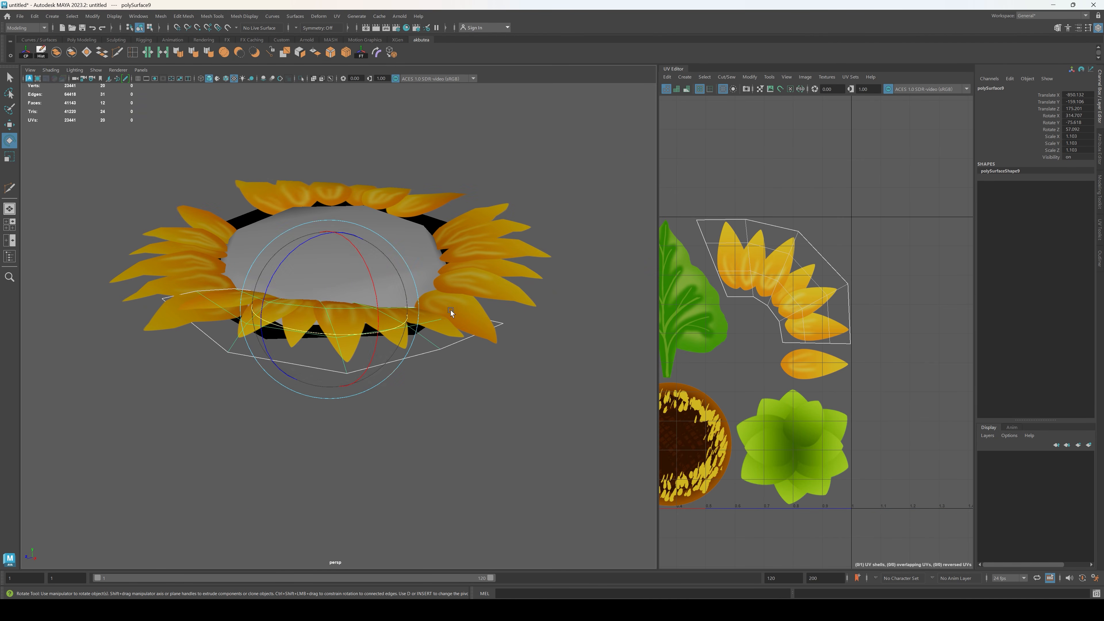
left_click_drag(450, 310, 441, 290, "alt")
left_click_drag(467, 385, 392, 419, "alt")
left_click(320, 311)
key("w")
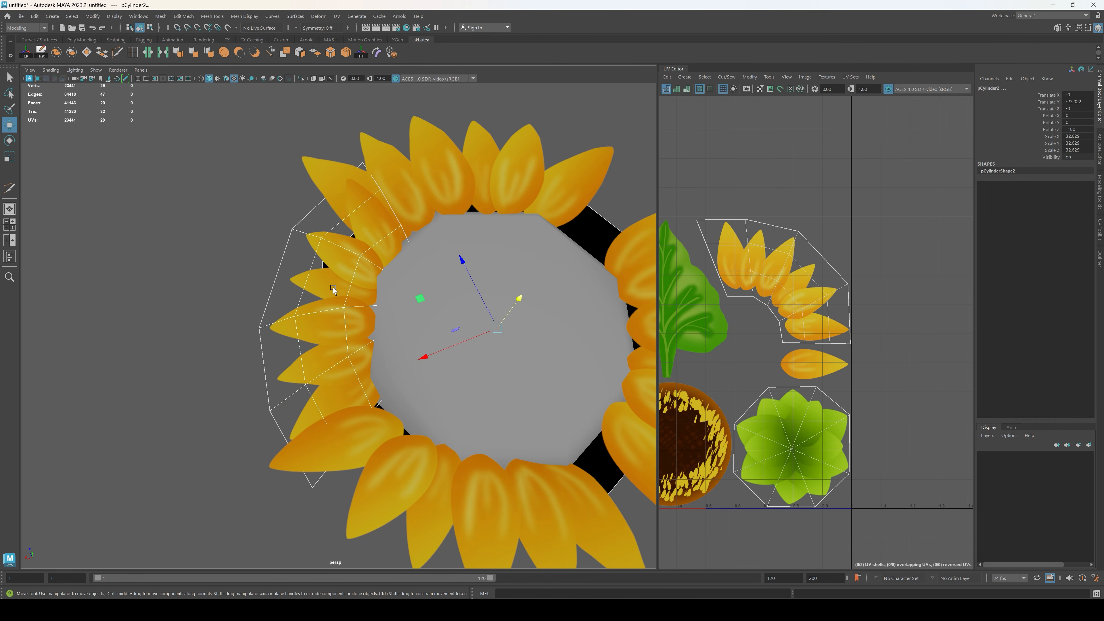
left_click_drag(324, 266, 316, 284)
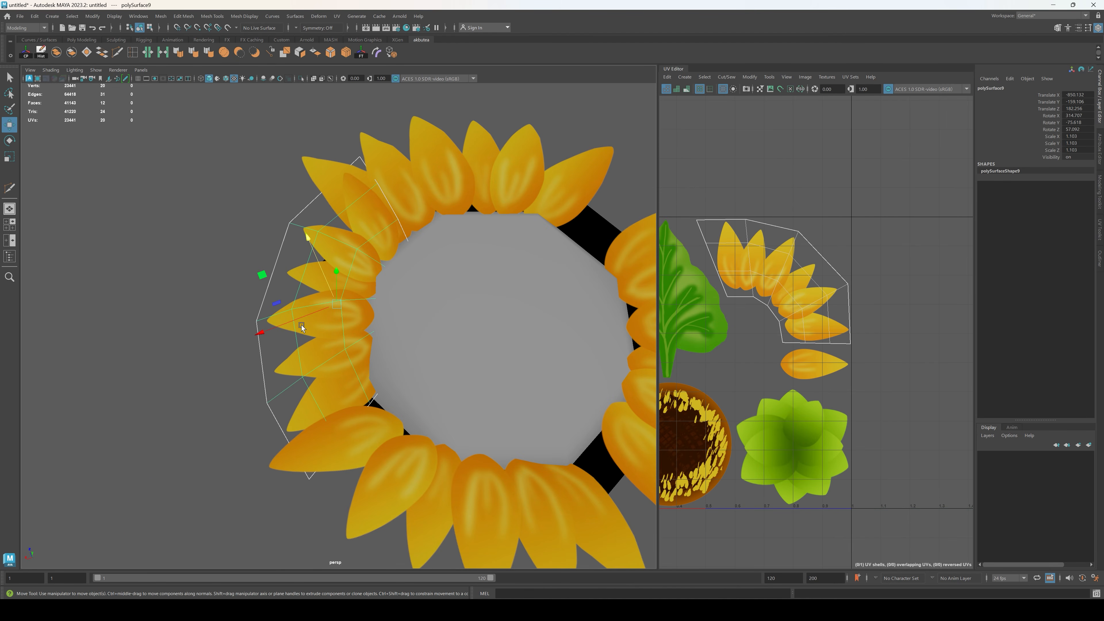
Step: Fine-tune the fourth petal strip's placement and rotation, checking its fit between the adjacent strips from several angles
left_click(185, 370)
left_click_drag(185, 369, 264, 396, "alt")
left_click(163, 319)
left_click_drag(163, 318, 211, 325, "alt")
key("e")
left_click(322, 406)
left_click_drag(323, 406, 411, 380, "alt")
middle_click_drag(368, 377, 443, 420, "alt")
scroll(443, 420, "up", 6)
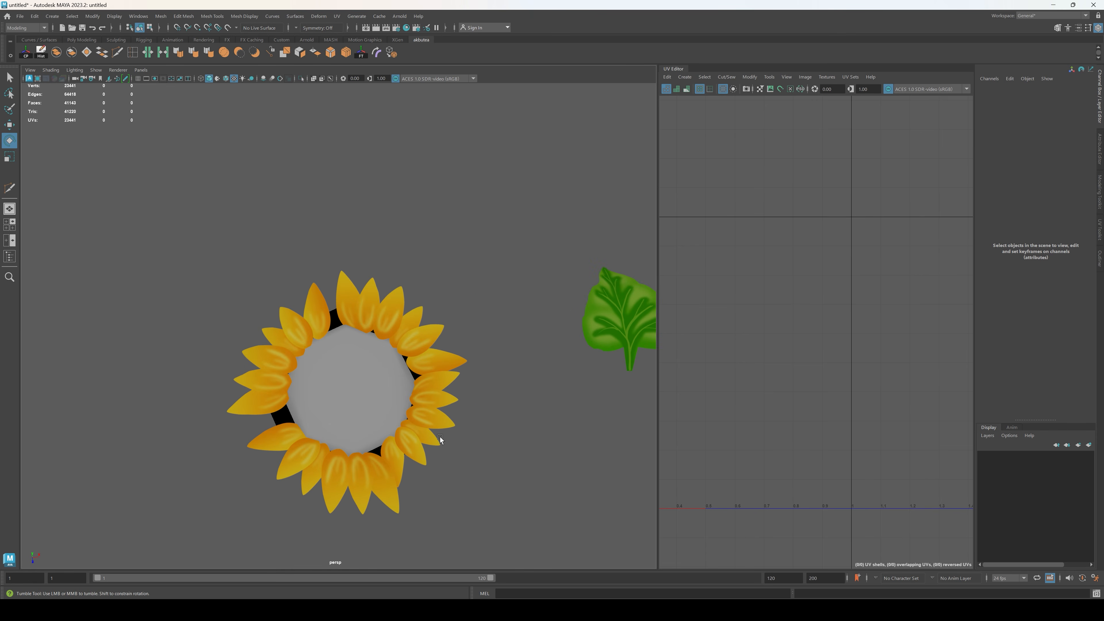
Step: Move the separate single petal along X from beyond the leaf to over the seed head
left_click_drag(437, 440, 395, 452, "alt")
scroll(434, 374, "down", 3)
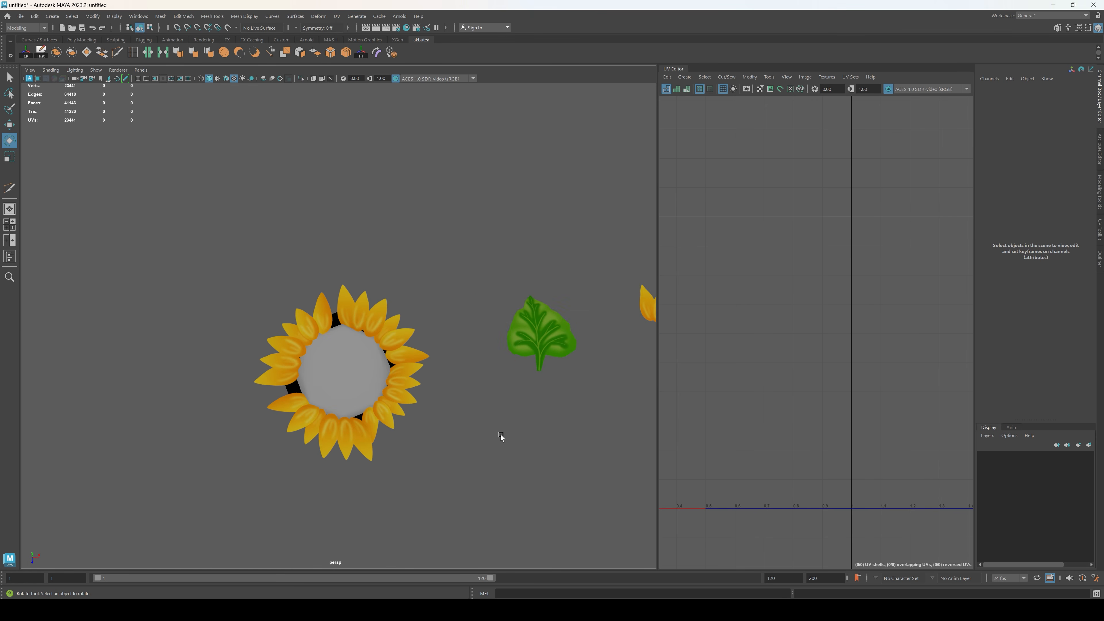
middle_click_drag(502, 437, 416, 426, "alt")
left_click(610, 355)
key("w")
left_click_drag(637, 356, 382, 316)
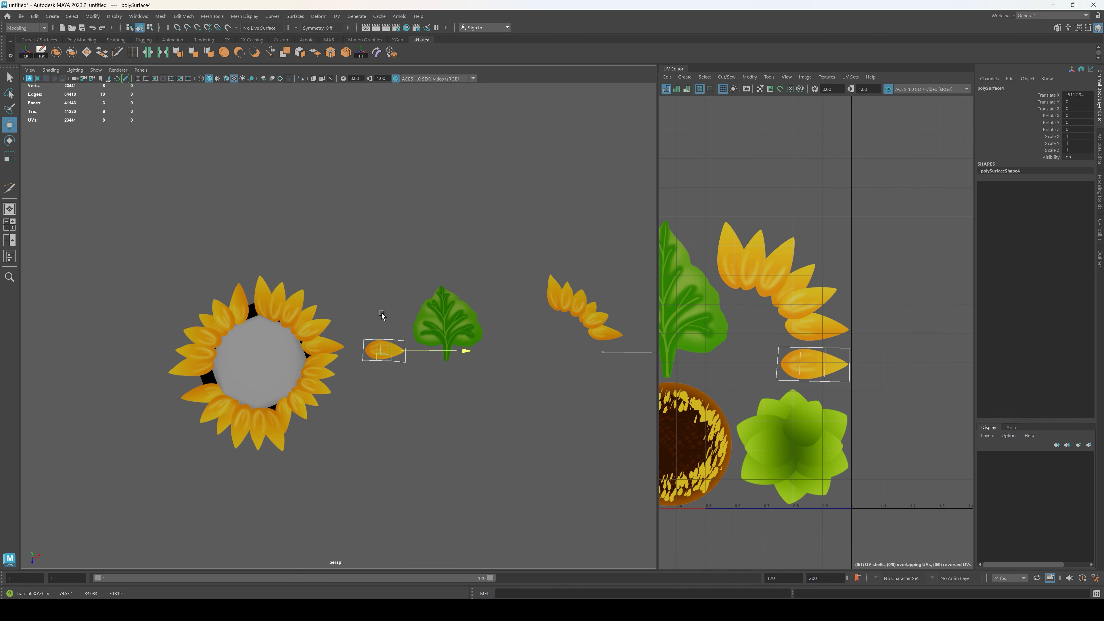
middle_click_drag(370, 394, 448, 355, "alt")
scroll(522, 398, "up", 8)
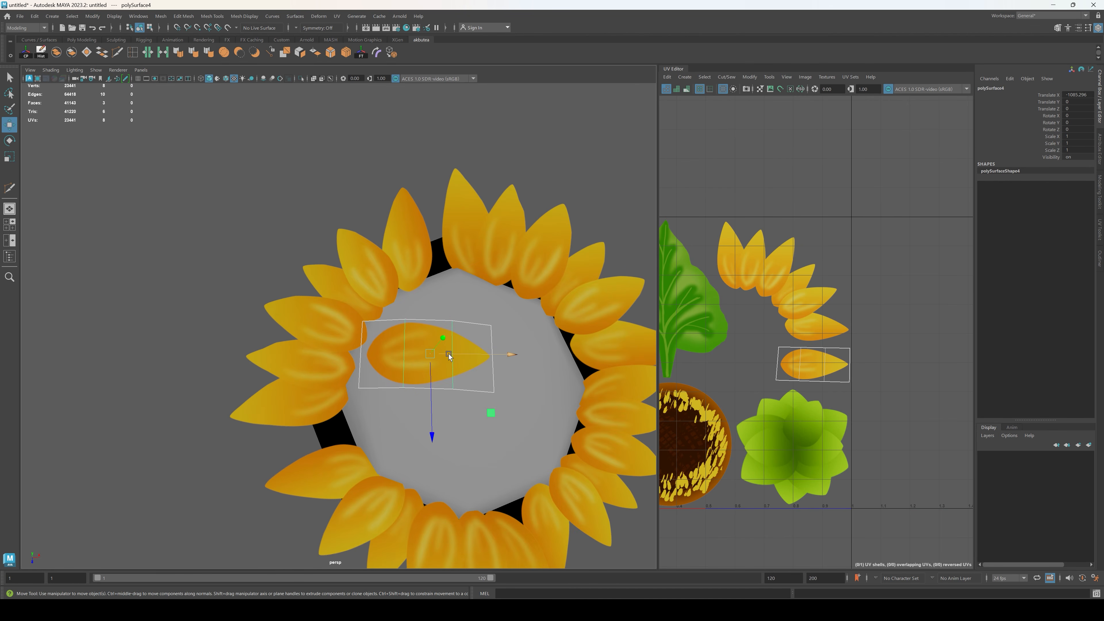
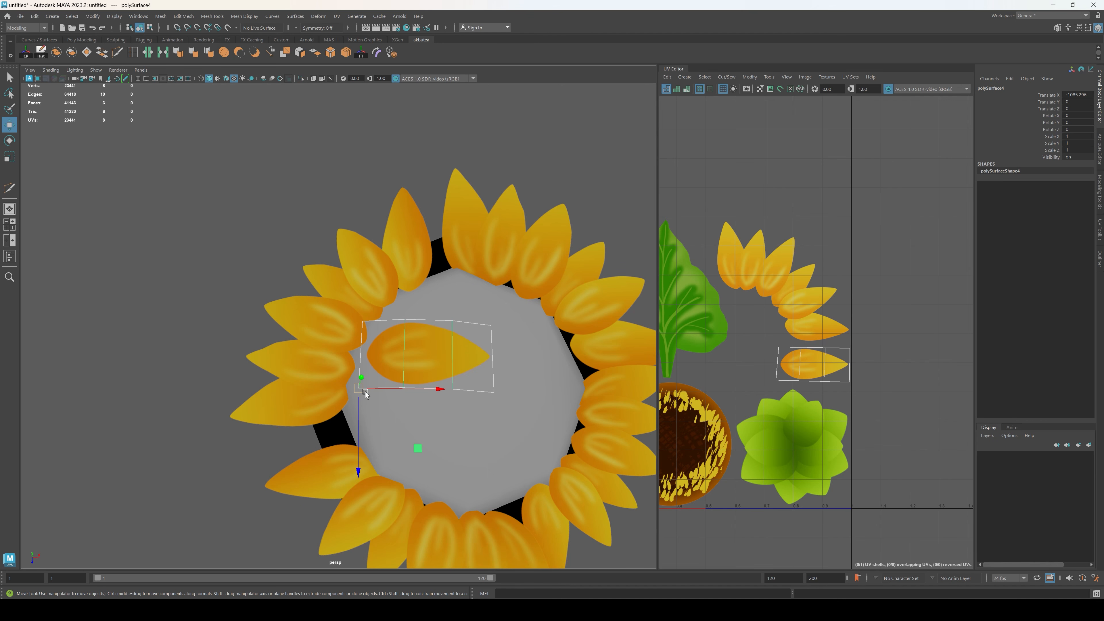
Step: Shift the single petal along Z over the seed head and reposition its pivot point at the petal's base end
key("d")
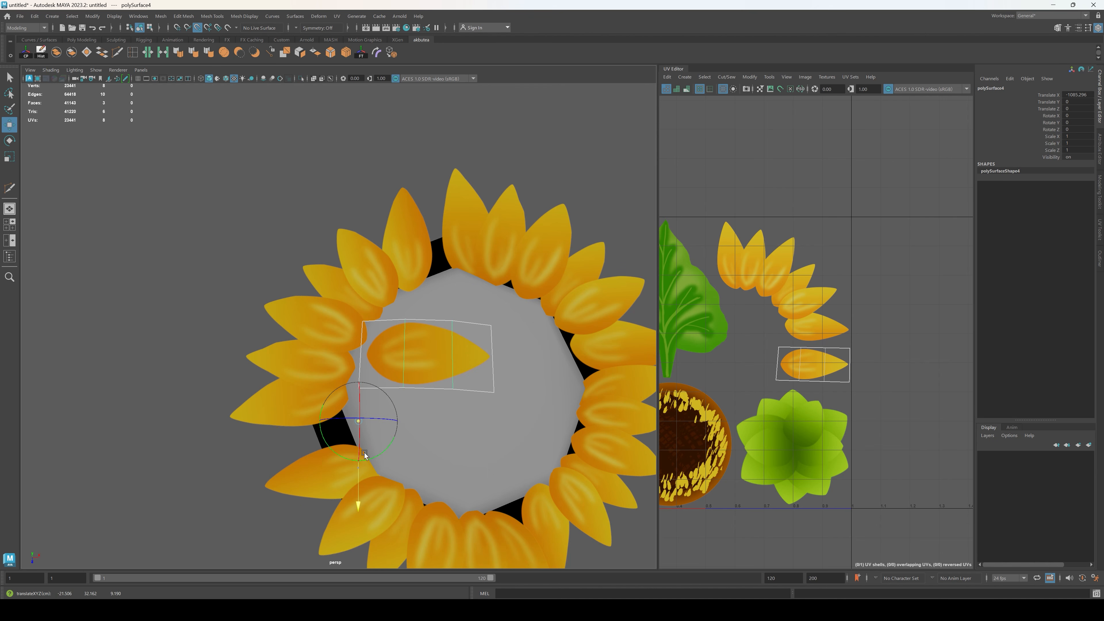
key("d")
middle_click_drag(372, 430, 379, 460)
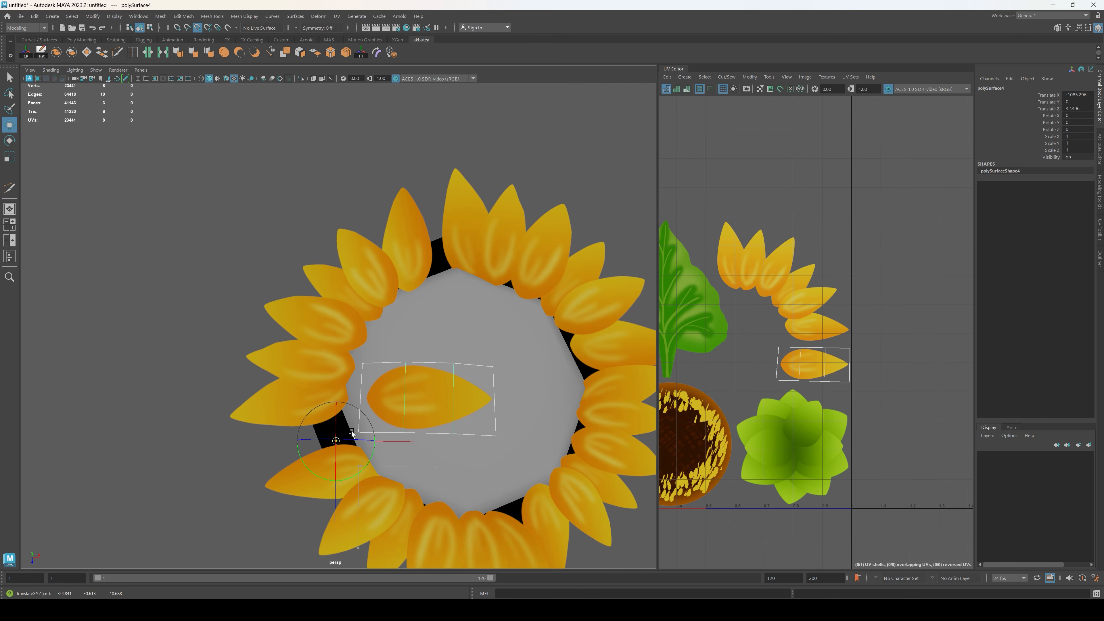
left_click_drag(361, 432, 452, 226, "alt")
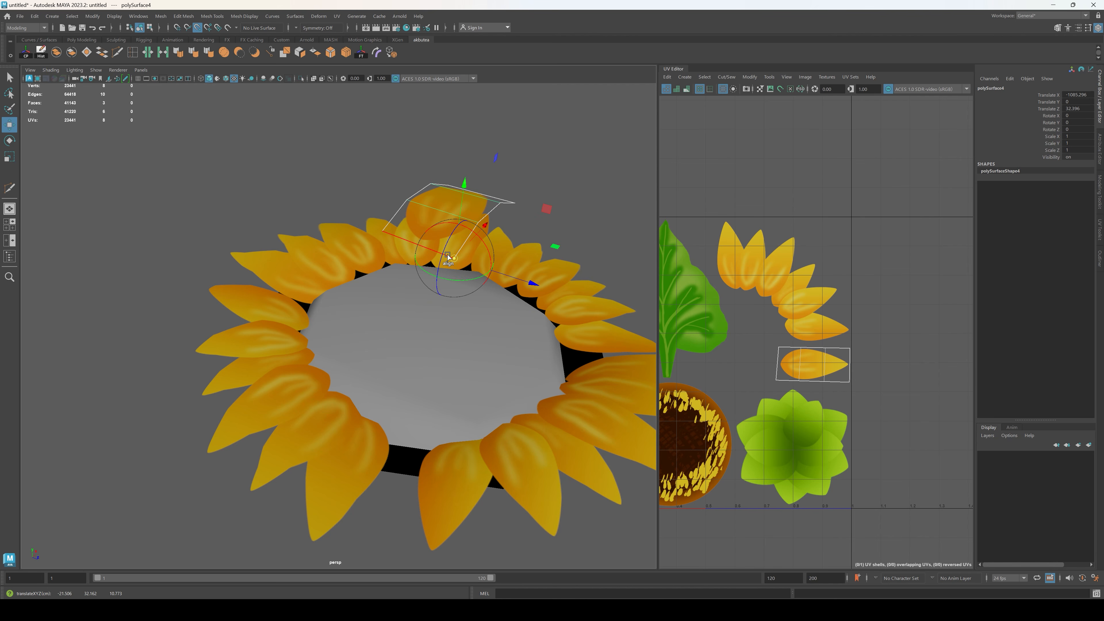
middle_click_drag(448, 257, 517, 278)
mouse_move(479, 313)
left_mouse_down("alt")
mouse_move(475, 293)
mouse_move(472, 319)
left_mouse_up("alt")
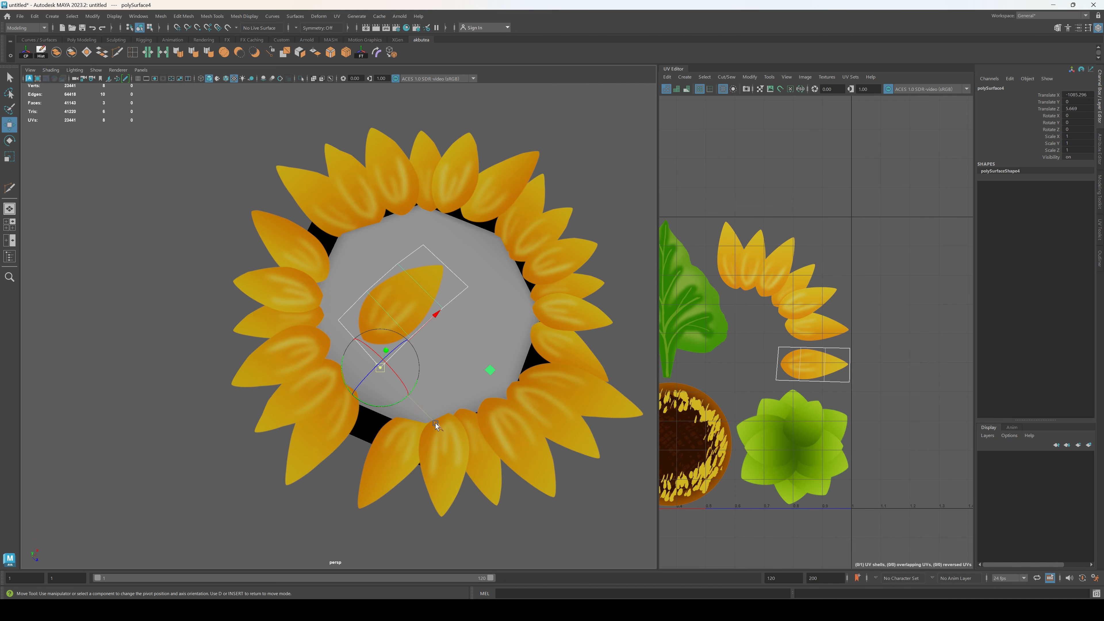
Step: Lower the single petal onto the seed head's rim and rotate it so its tip points outward
left_click_drag(360, 326, 476, 284)
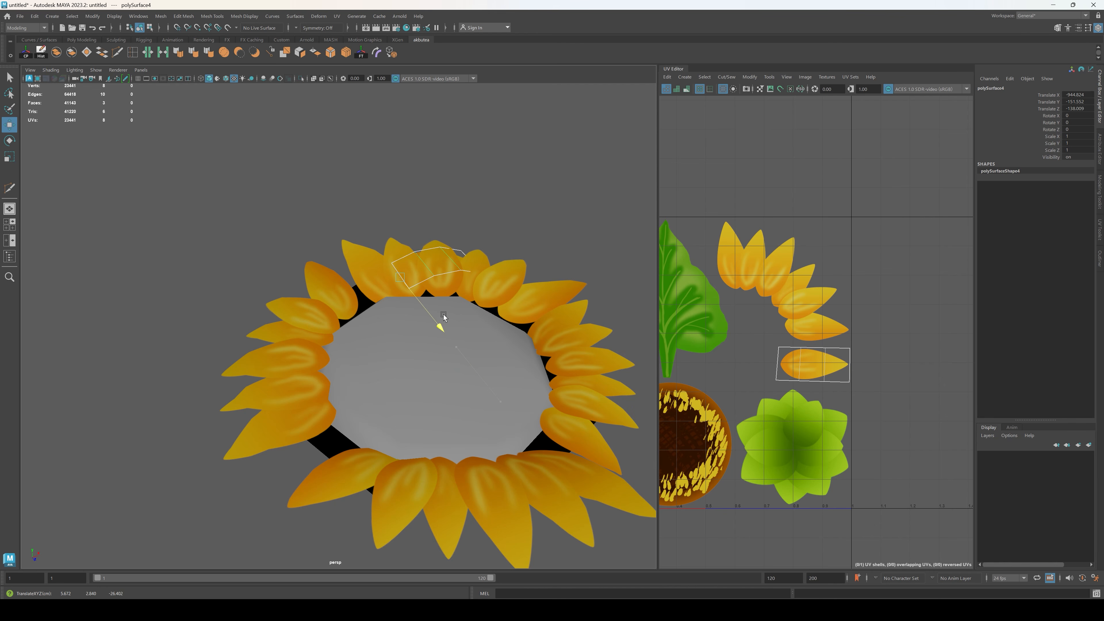
left_click_drag(422, 285, 410, 289)
key("e")
left_click_drag(378, 354, 399, 324)
key("w")
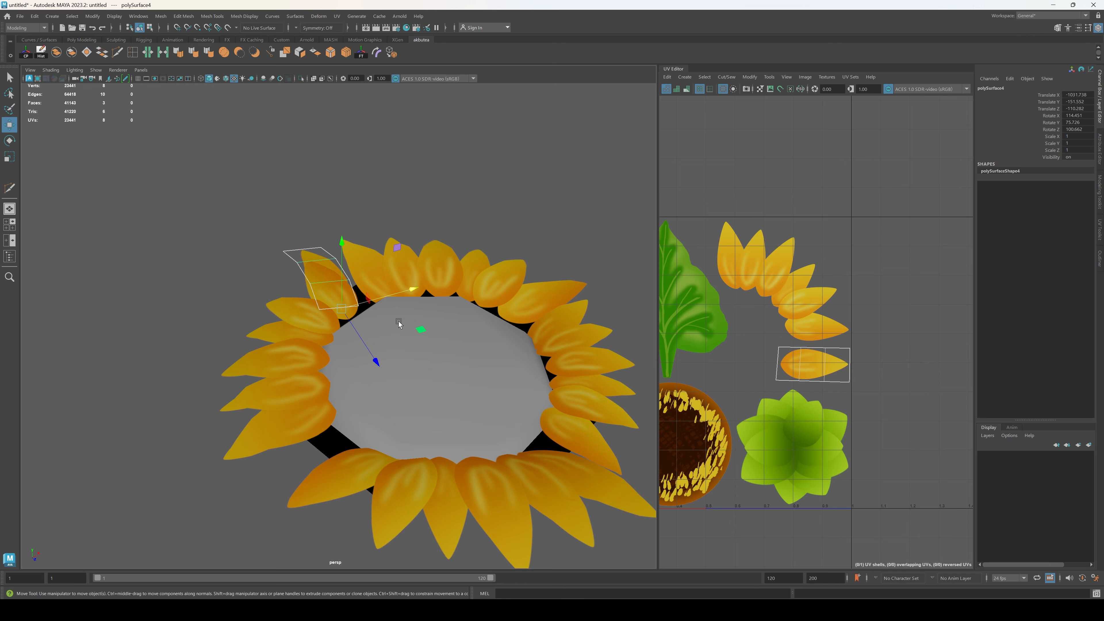
Step: Move the single petal to a gap between the petal strips and adjust its rotation and position there
left_click_drag(375, 363, 447, 299)
left_click_drag(447, 298, 528, 396, "alt")
key("e")
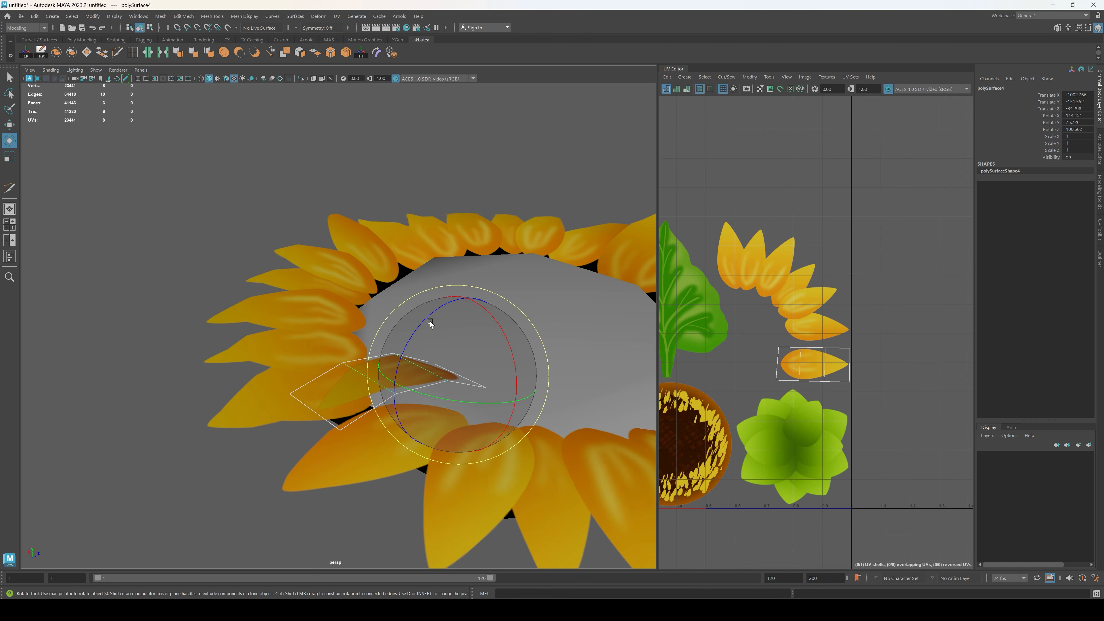
left_click_drag(430, 321, 481, 367)
key("w")
left_click_drag(376, 358, 388, 479)
Step: Select all the petal strips around the seed head and assign them the existing lambert1 material
left_click(492, 347)
scroll(485, 391, "down", 10)
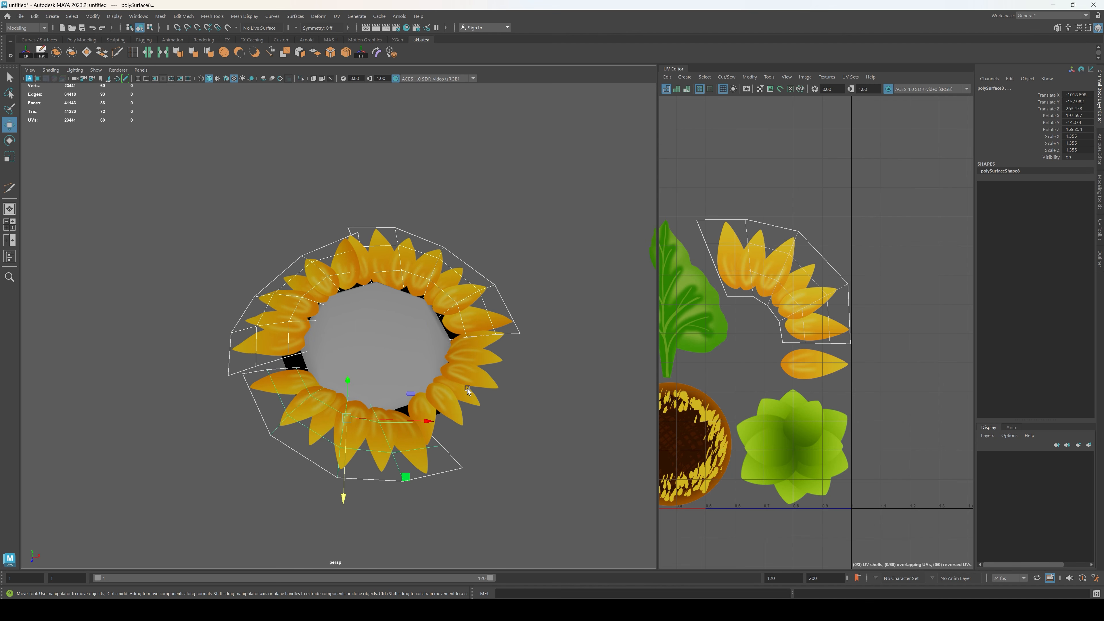
left_click(468, 387, "shift")
right_click_drag(596, 383, 603, 597)
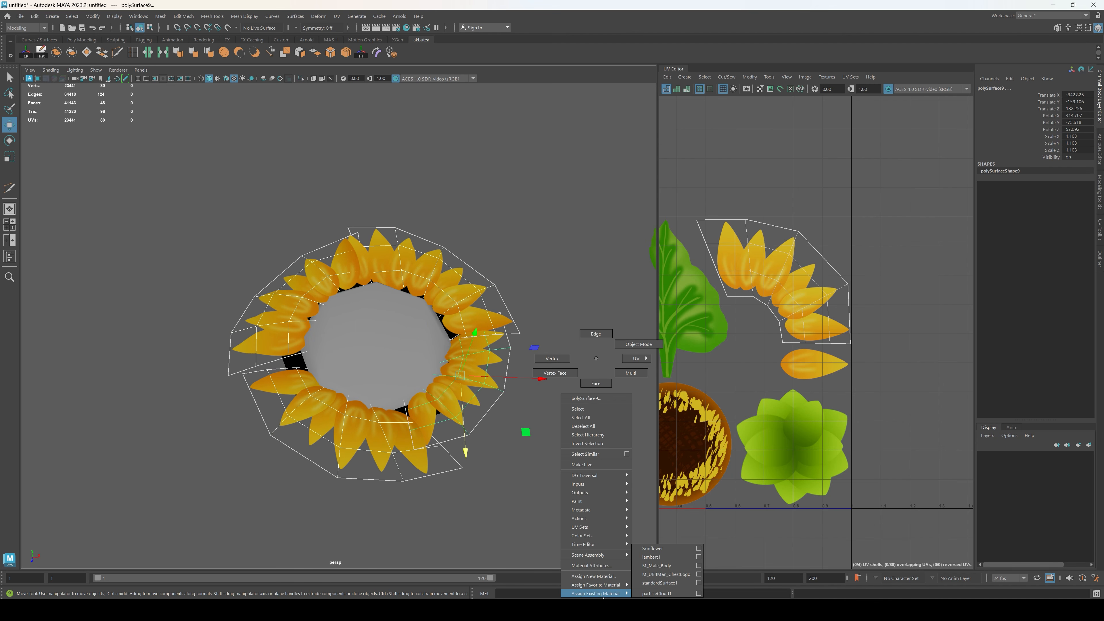
right_click_drag(672, 552, 665, 557)
left_click(552, 498)
Step: Reselect the single petal and move its base against the seed head's rim beside the strip gap
scroll(483, 466, "up", 4)
left_click_drag(481, 465, 339, 426, "alt")
left_click(301, 251)
scroll(307, 313, "up", 3)
left_click_drag(298, 364, 430, 332, "alt")
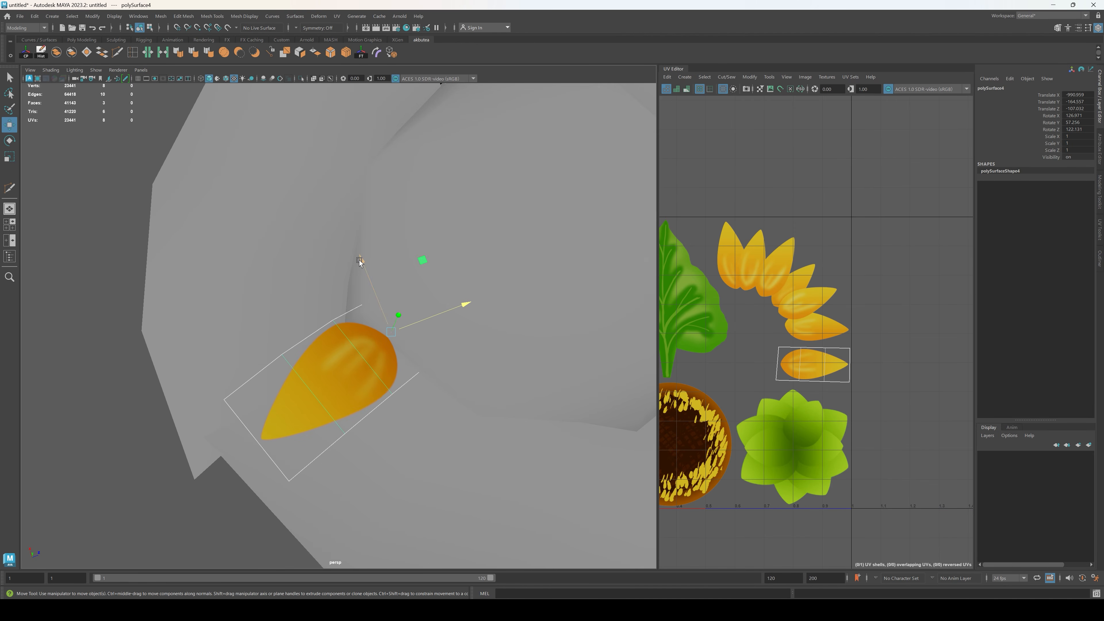
left_click_drag(359, 259, 439, 278)
left_click_drag(347, 358, 338, 315, "alt")
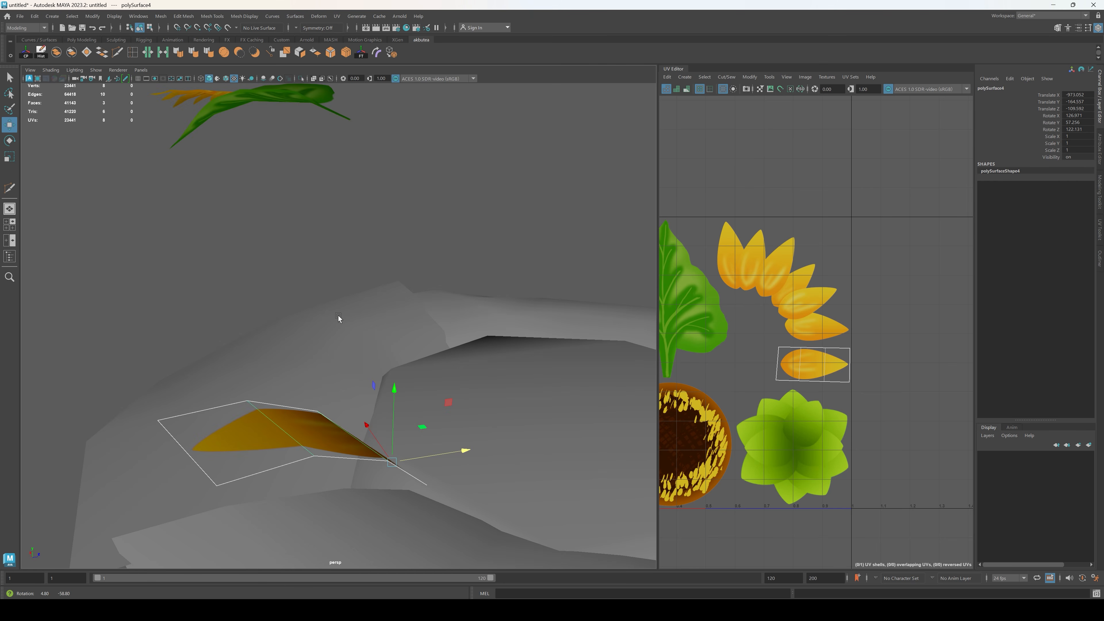
Step: Rotate the single petal so it tilts outward from the rim and covers the black gap
key("e")
left_click_drag(397, 462, 364, 475)
left_click(524, 472)
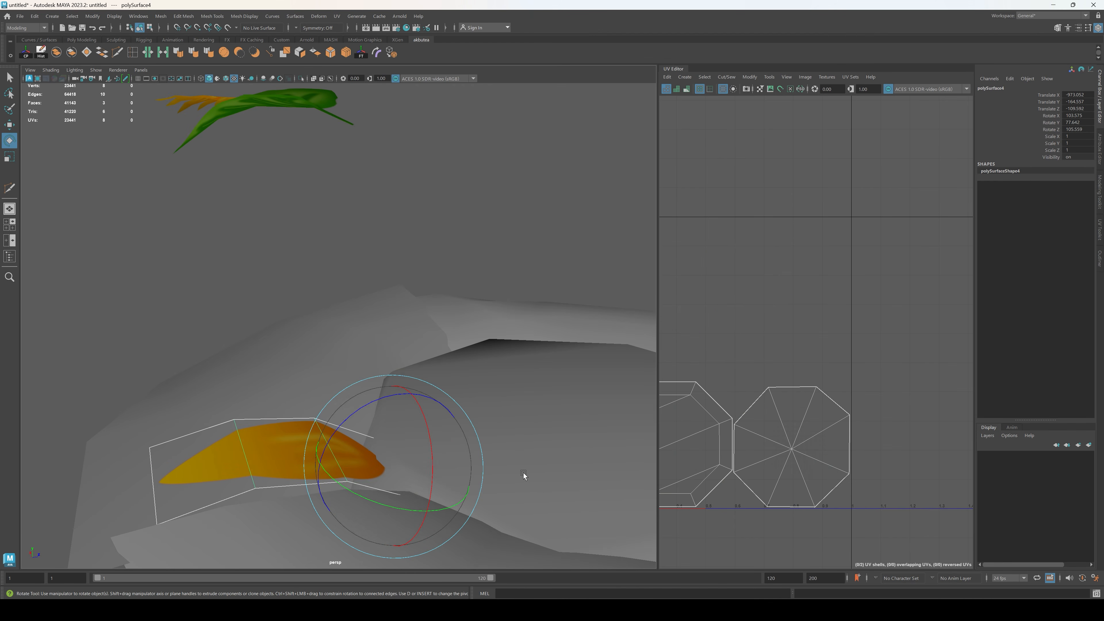
left_click_drag(523, 473, 513, 522, "alt")
left_click(315, 336)
left_click_drag(315, 336, 361, 314)
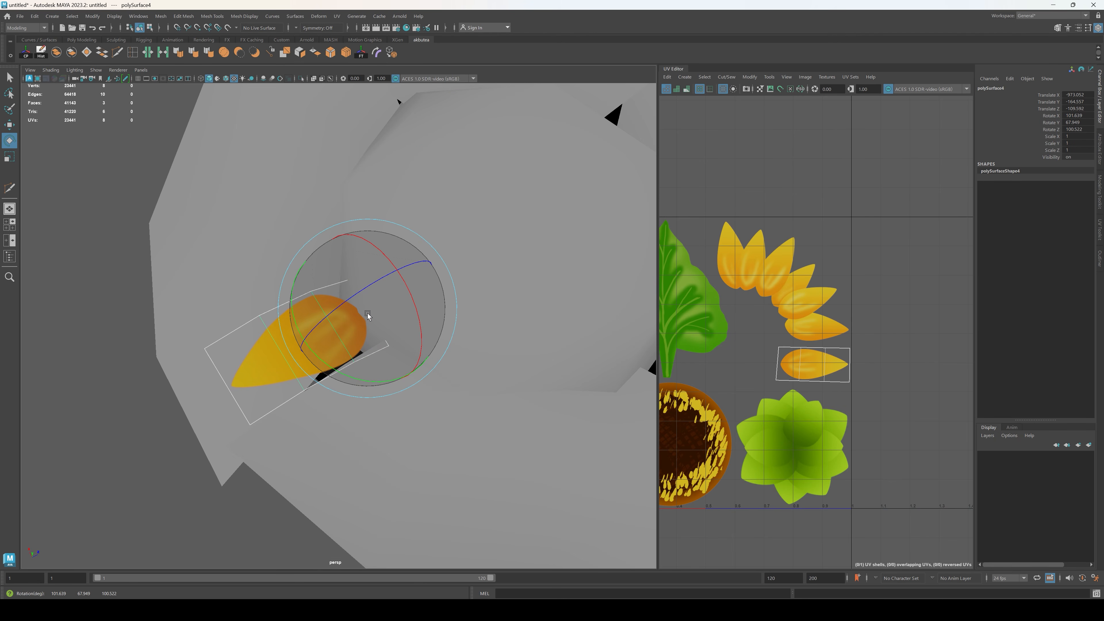
Step: Duplicate the single petal, move the copy beside it on the rim, turn it outward and scale it to 0.815
key("ctrl+d")
key("w")
left_click_drag(333, 244, 315, 277)
left_click(327, 255)
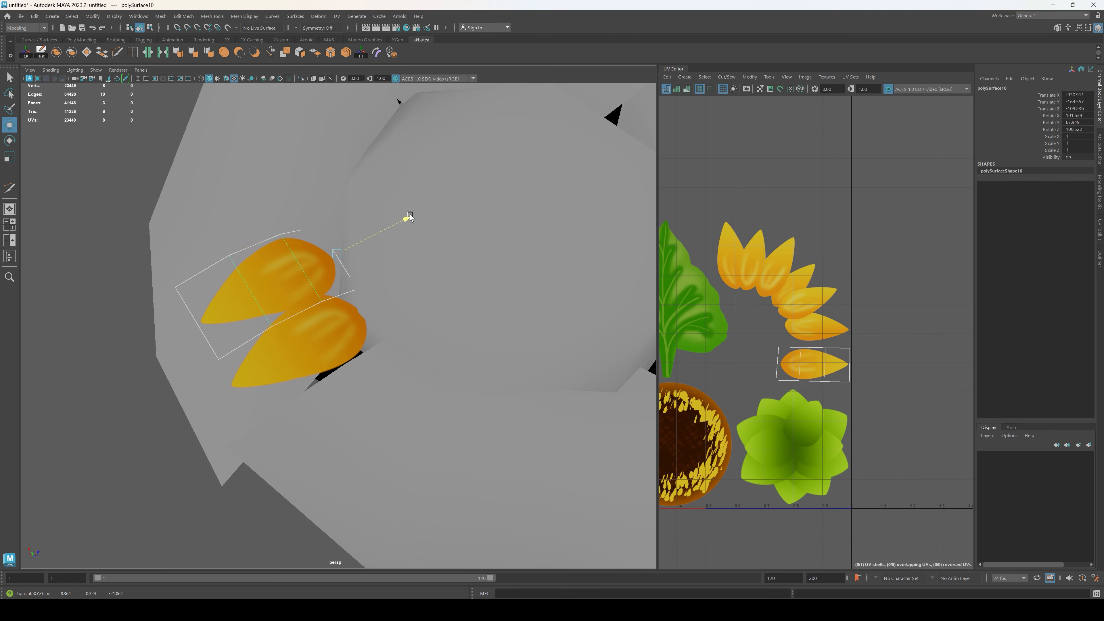
key("e")
left_click_drag(395, 291, 342, 244)
key("r")
key("w")
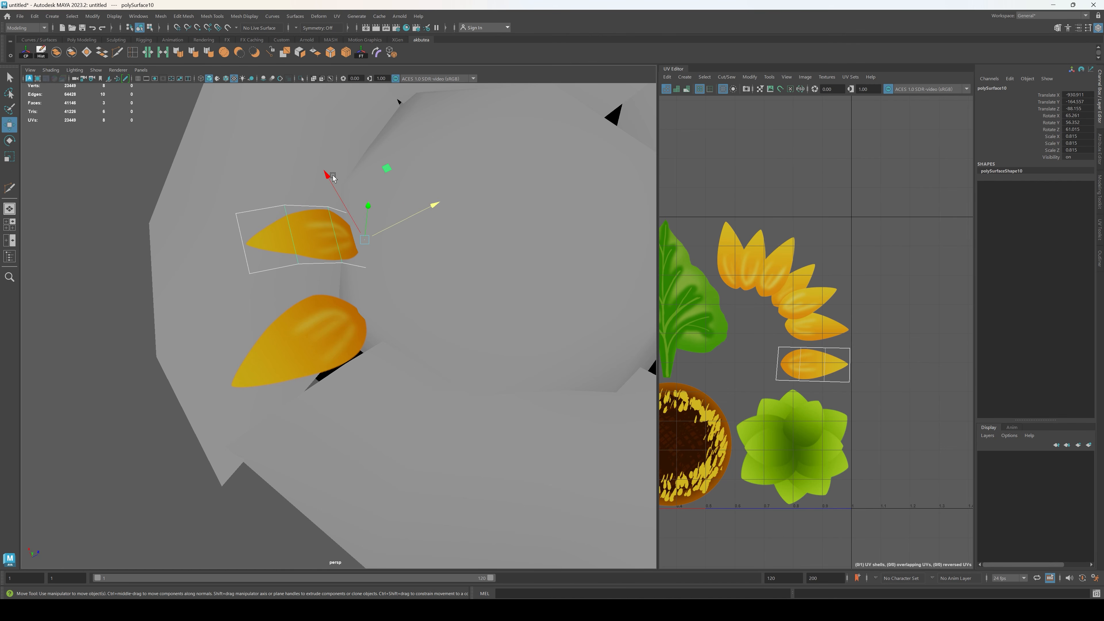
Step: Nudge the smaller petal copy closer to the first petal and seed head, and refine its tilt
left_click_drag(329, 176, 337, 189)
left_click_drag(441, 218, 421, 229)
left_click_drag(395, 281, 380, 260, "alt")
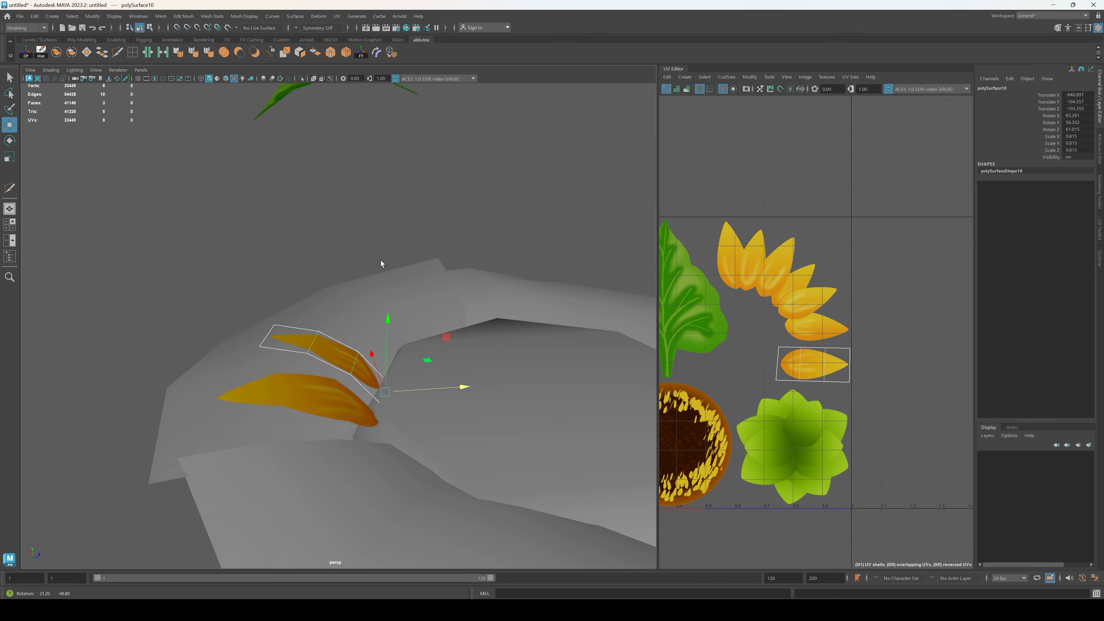
left_click_drag(370, 351, 374, 366)
key("e")
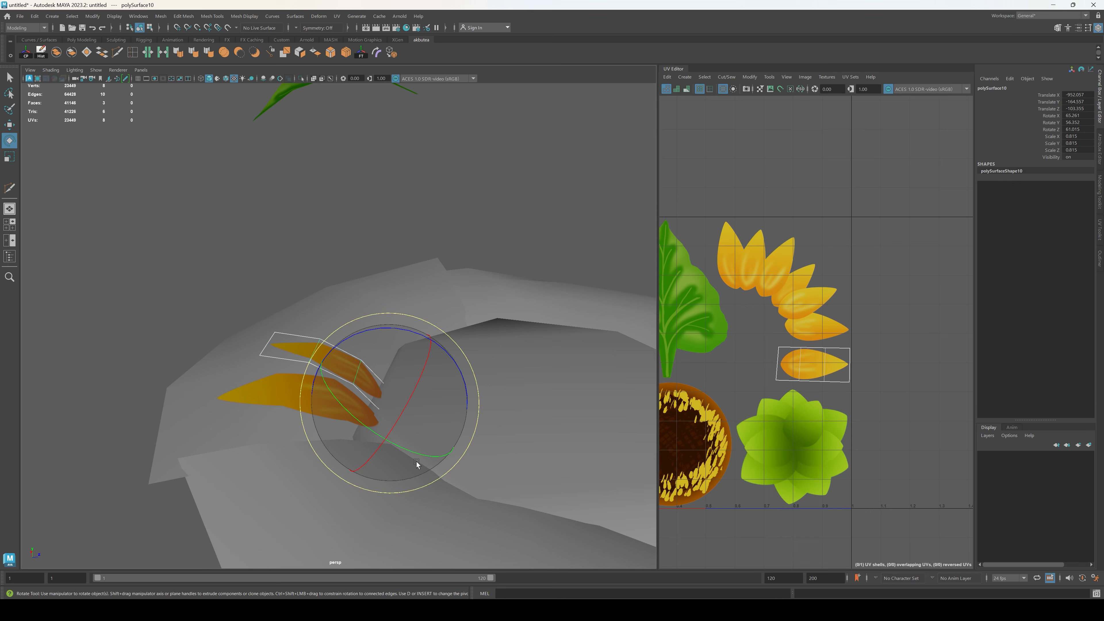
left_click_drag(417, 462, 396, 424)
left_click(397, 424)
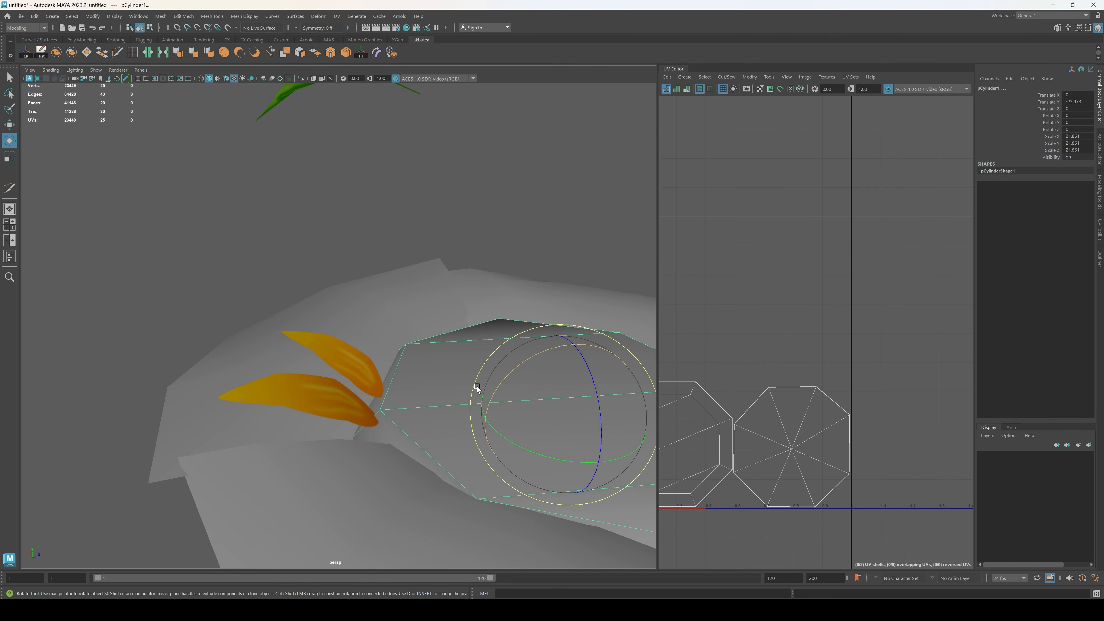
left_click_drag(476, 386, 432, 455, "alt")
middle_click_drag(432, 455, 451, 399, "alt")
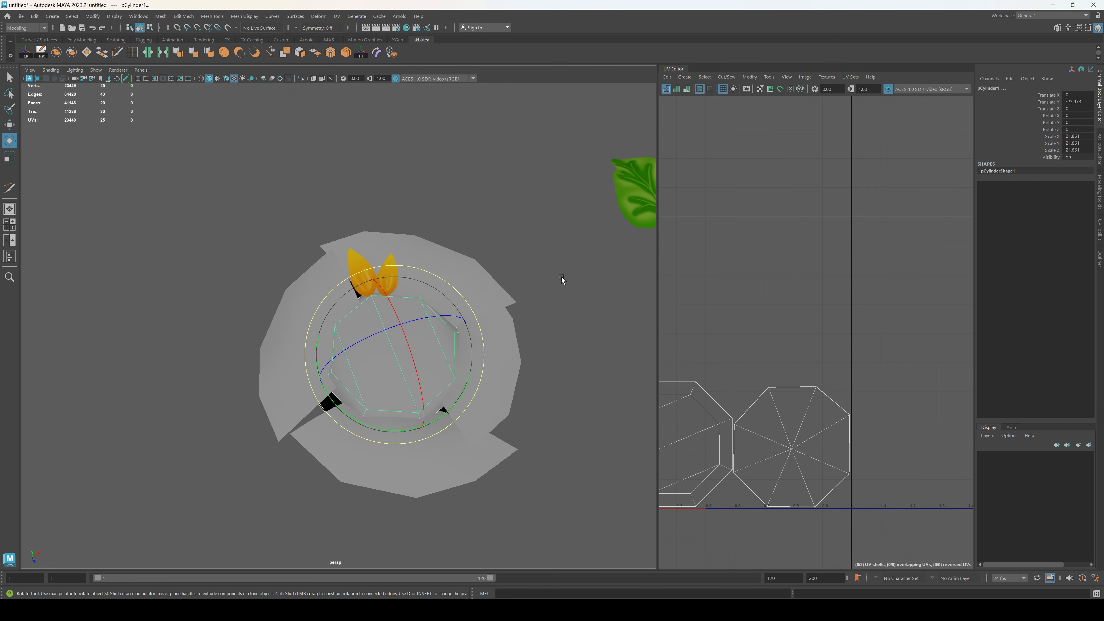
left_click(561, 277)
Step: Duplicate the larger petal and move the copy along the rim to the next black gap between strips
left_click(365, 273)
key("ctrl+d")
key("w")
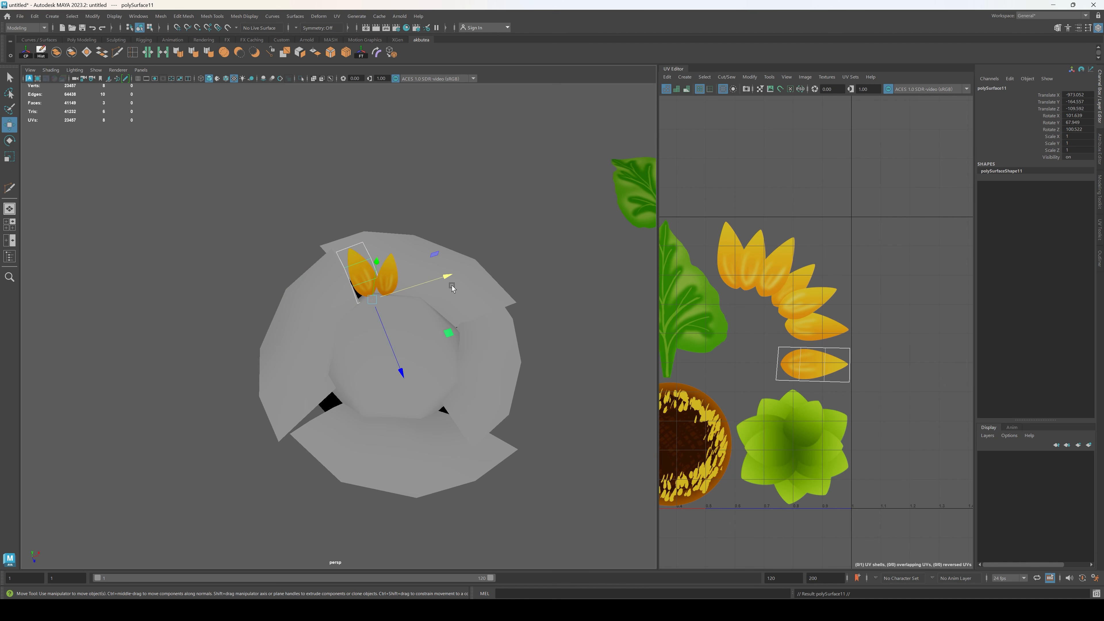
left_click_drag(452, 282, 392, 308)
scroll(395, 472, "up", 6)
left_click_drag(401, 466, 472, 310)
Step: Rotate the copied petal to point outward from the second gap and nudge its base against the seed head
key("e")
key("w")
mouse_move(446, 387)
left_mouse_down()
mouse_move(481, 384)
mouse_move(486, 363)
mouse_move(431, 387)
left_mouse_up()
key("e")
left_click_drag(347, 371, 354, 377)
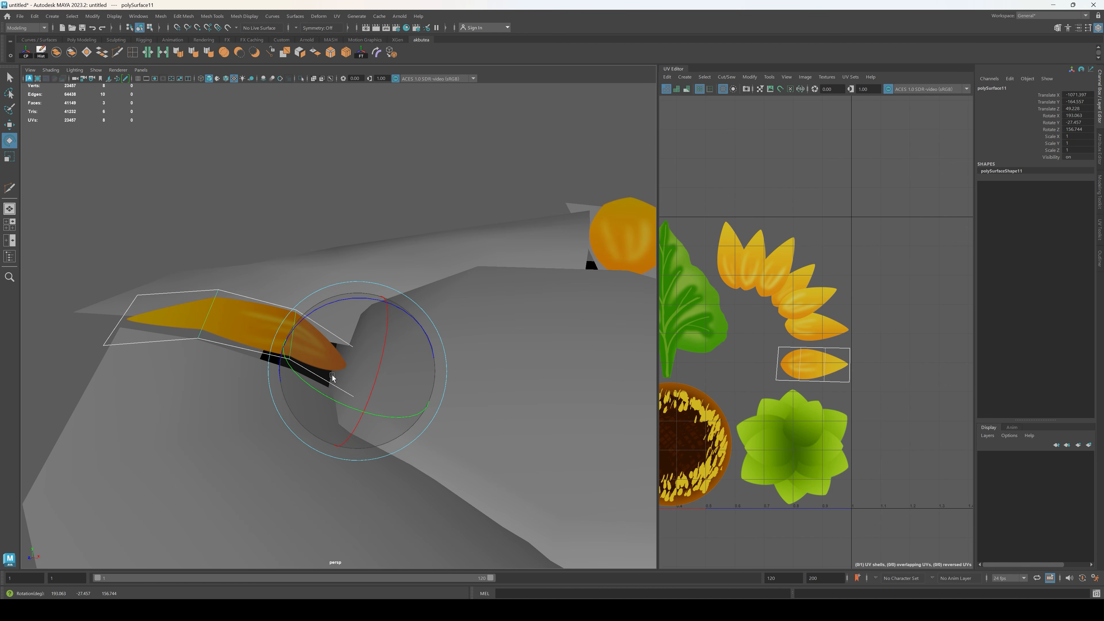
key("w")
left_click_drag(437, 383, 445, 400)
Step: Duplicate the petal at the second gap, shift the copy beside it, turn it outward and lower it onto the rim
left_click_drag(444, 400, 352, 396, "alt")
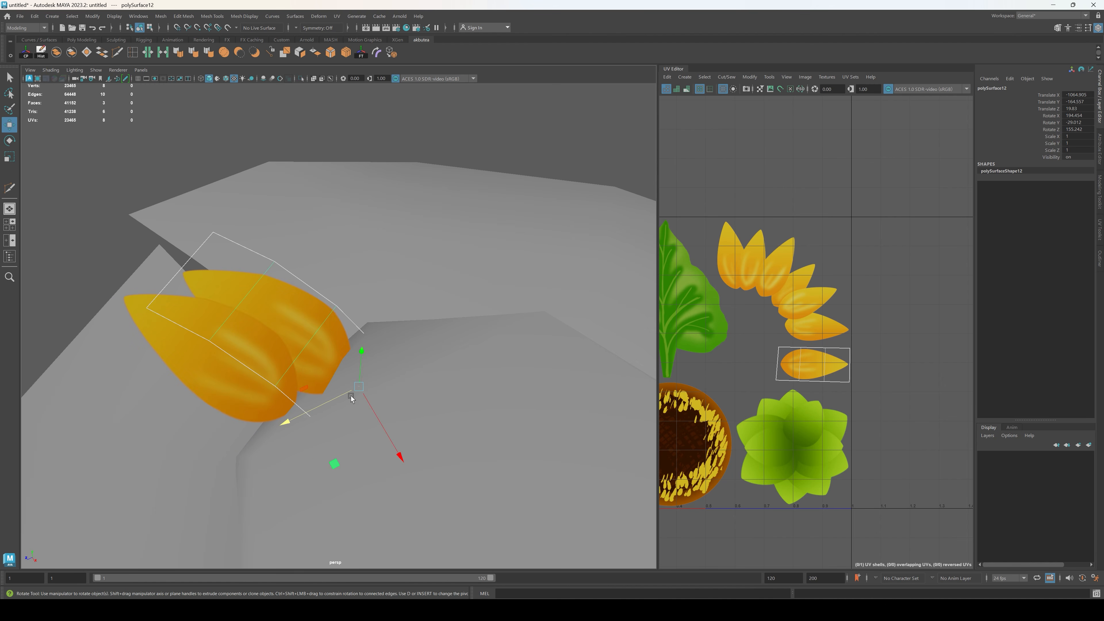
key("e")
left_click_drag(350, 461, 309, 442)
key("w")
left_click_drag(399, 454, 299, 237)
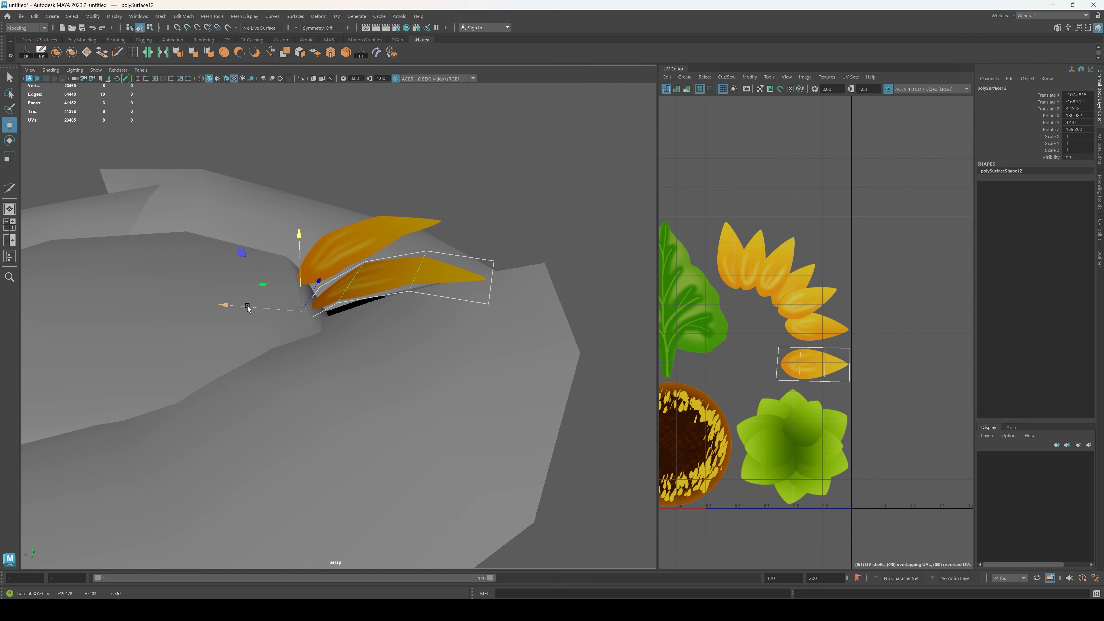
left_click_drag(227, 306, 239, 305)
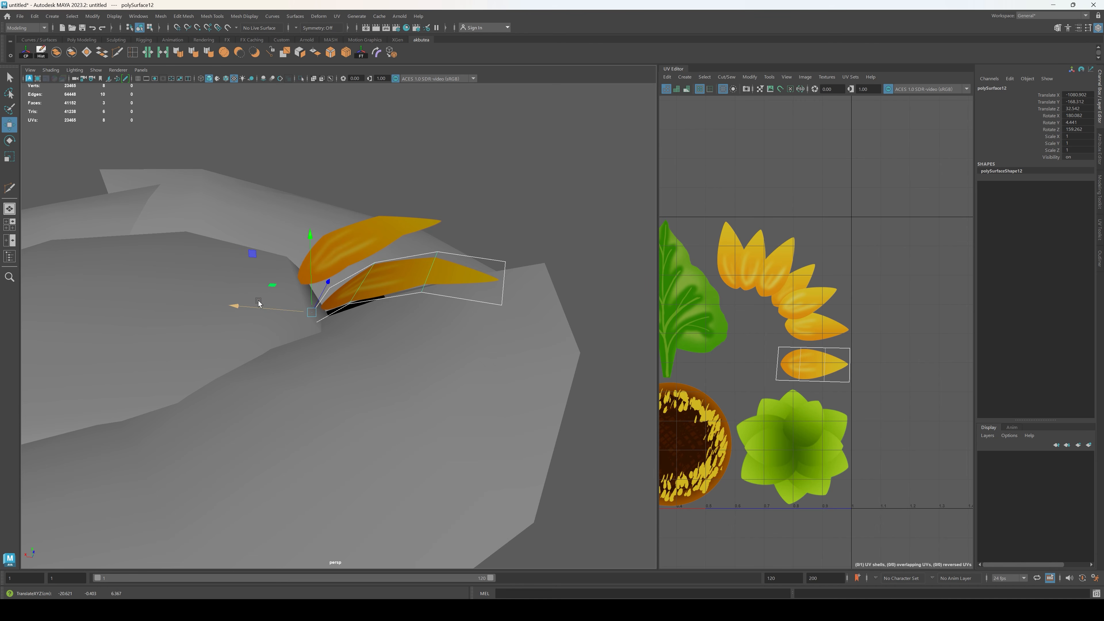
Step: Refine the rotation and scale of the new petal copy beside the second gap's petal
key("e")
mouse_move(361, 288)
left_mouse_down()
mouse_move(335, 310)
mouse_move(358, 309)
left_mouse_up()
key("r")
left_click_drag(468, 372, 472, 382)
left_click_drag(472, 382, 278, 392, "alt")
Step: Duplicate the second gap's first petal, move the copy along the rim between the two petal pairs and rotate it outward
left_click(248, 369)
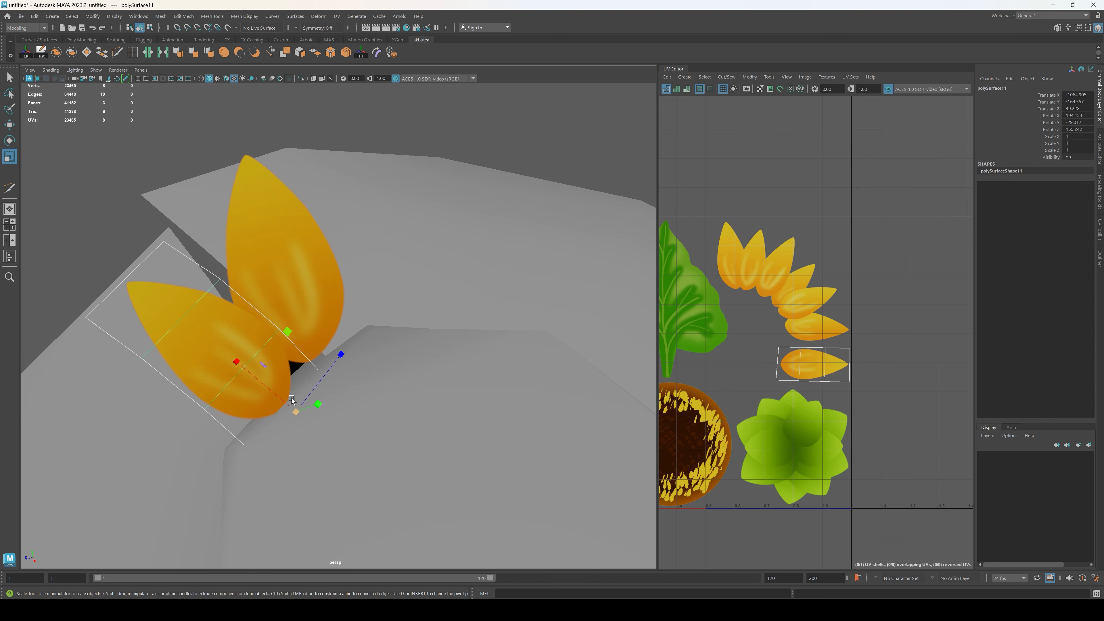
key("ctrl+d")
key("w")
left_click_drag(238, 430, 410, 368)
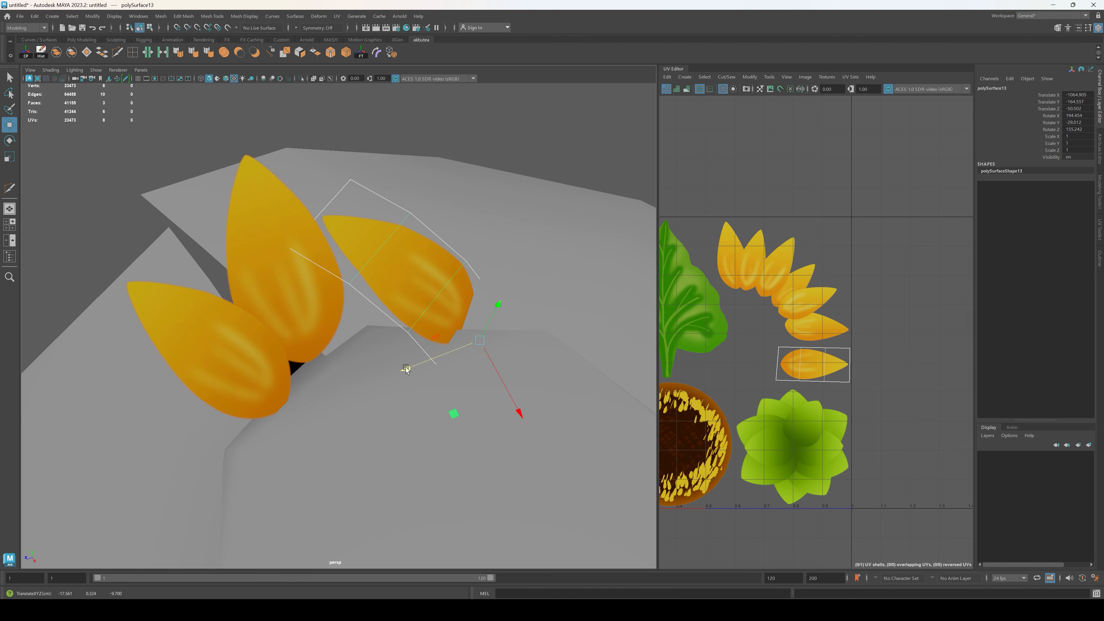
key("e")
left_click_drag(481, 415, 450, 308)
key("w")
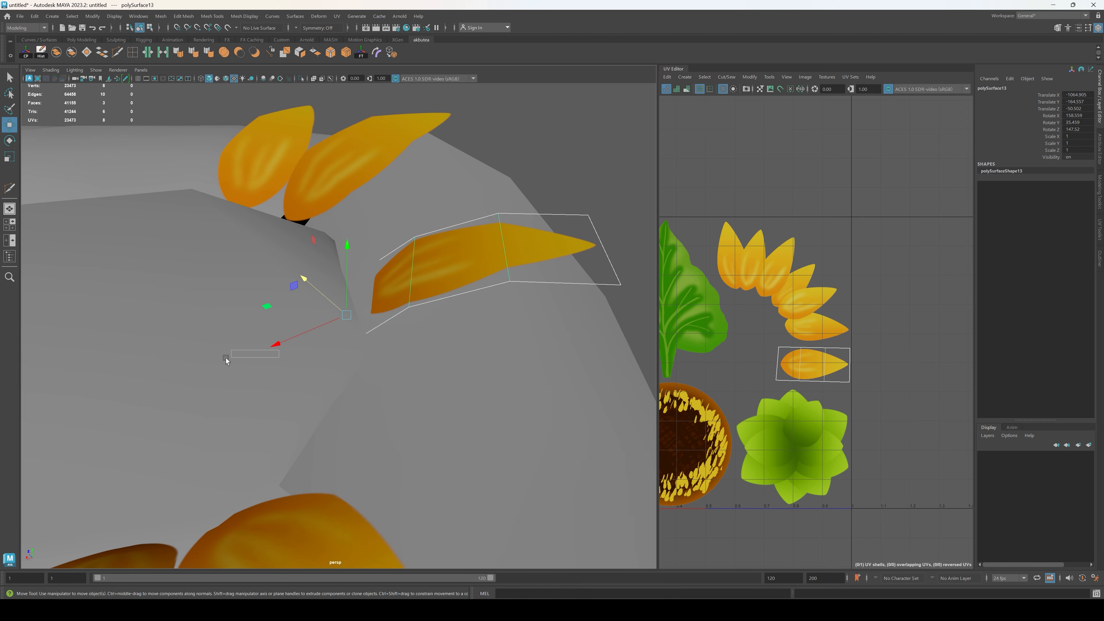
Step: Fit the in-between petal against the seed head's rim, scaling it to 0.834 and adjusting its height and rotation
left_click_drag(276, 344, 227, 354)
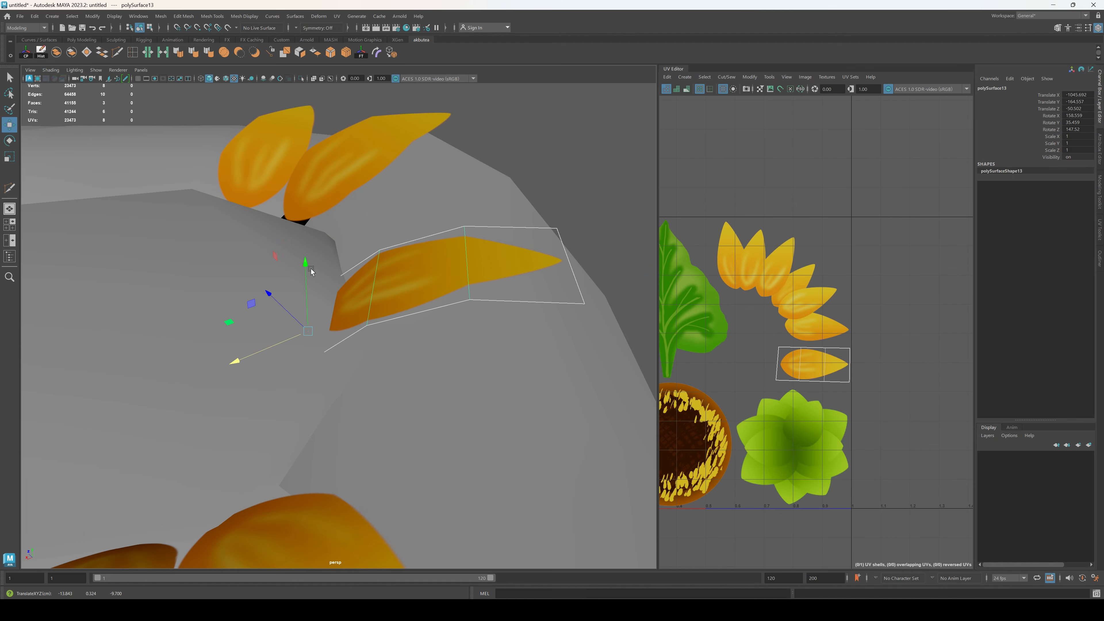
mouse_move(311, 272)
left_mouse_down()
mouse_move(313, 239)
mouse_move(306, 261)
left_mouse_up()
key("r")
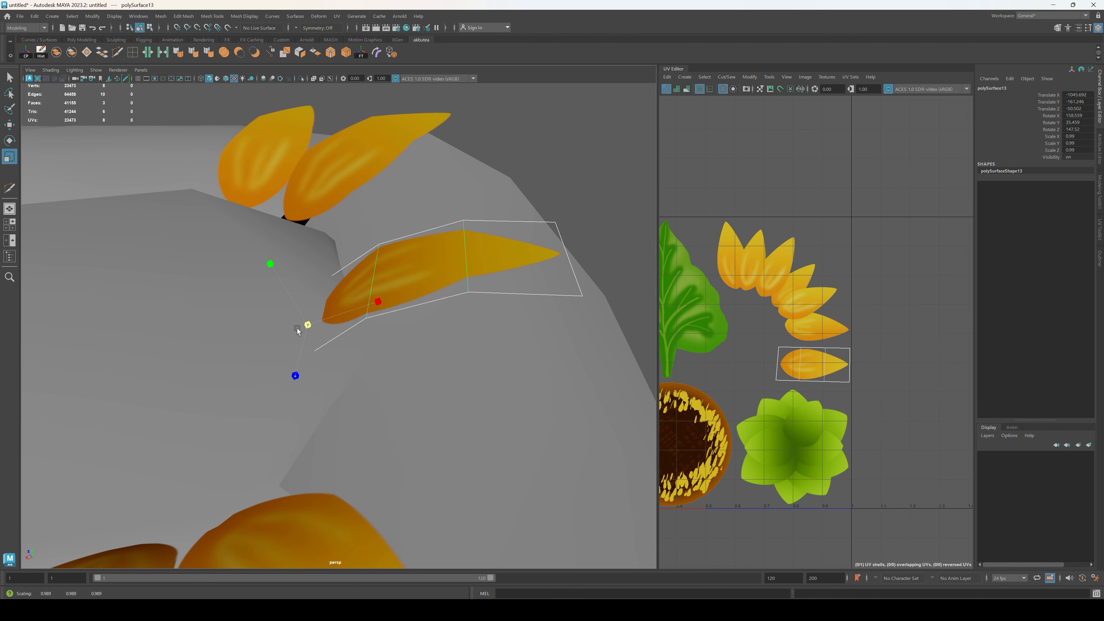
left_click_drag(297, 328, 257, 357)
key("e")
left_click_drag(322, 348, 263, 209)
key("w")
left_click(349, 199)
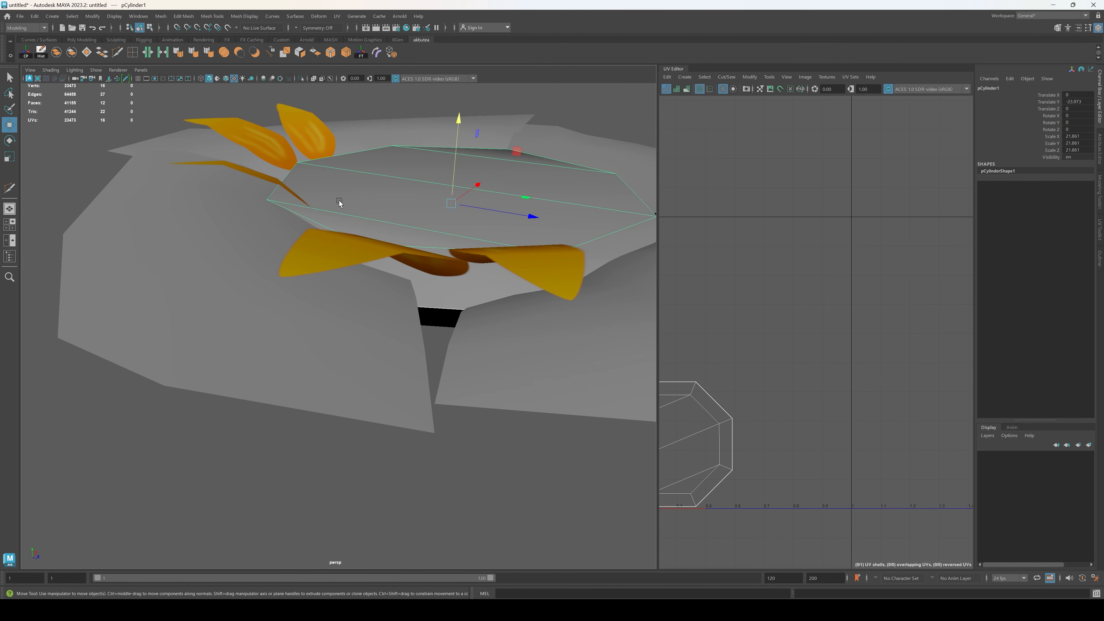
left_click(266, 182)
left_click_drag(344, 202, 270, 317)
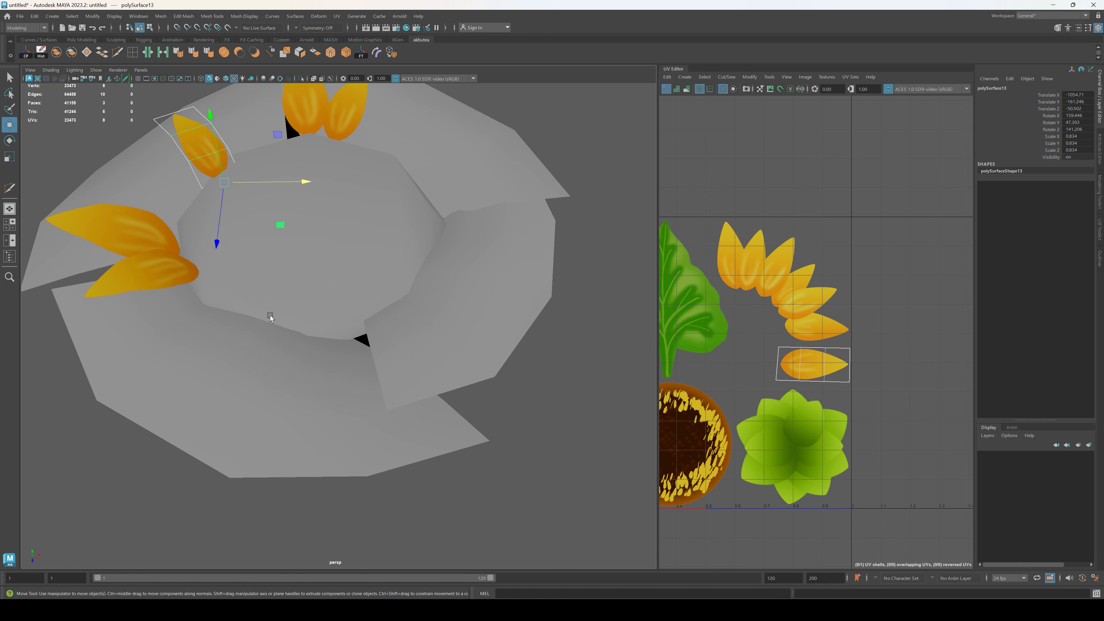
left_click(193, 281)
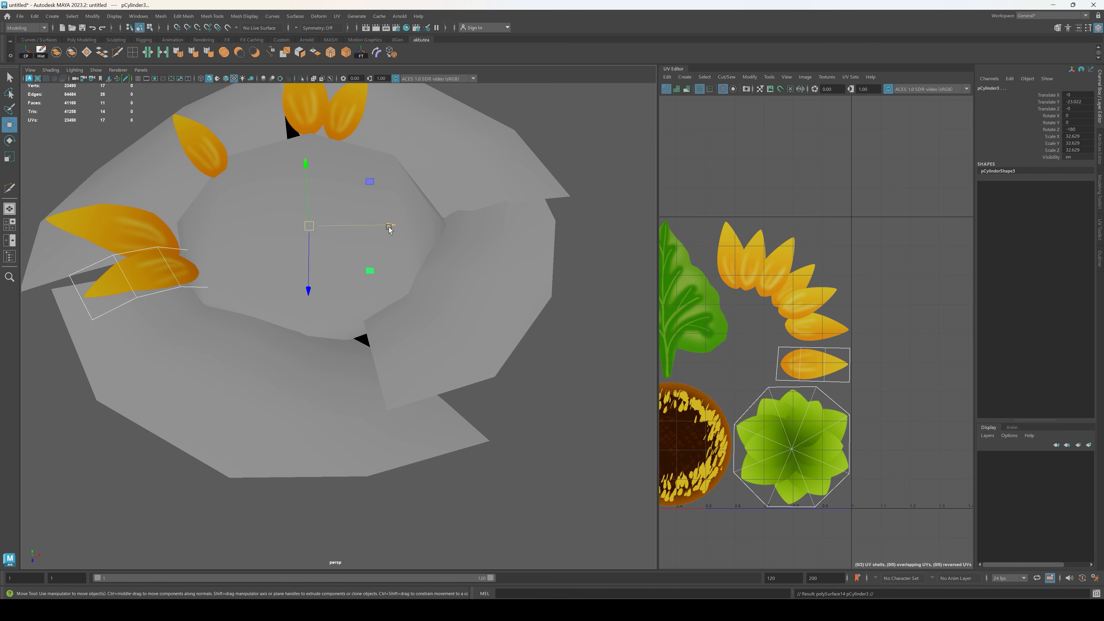
left_click_drag(390, 229, 581, 288)
key("Delete")
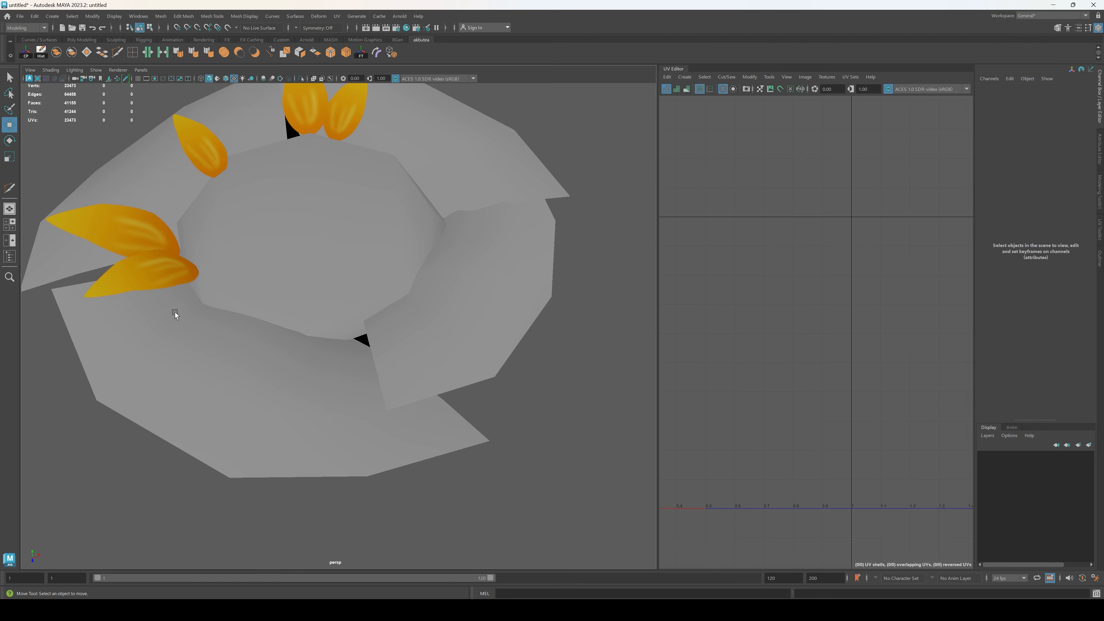
Step: Duplicate the petal at the second gap, move the copy across to the opposite rim and rotate it to point outward
left_click(143, 283)
left_click_drag(272, 267, 411, 305)
key("e")
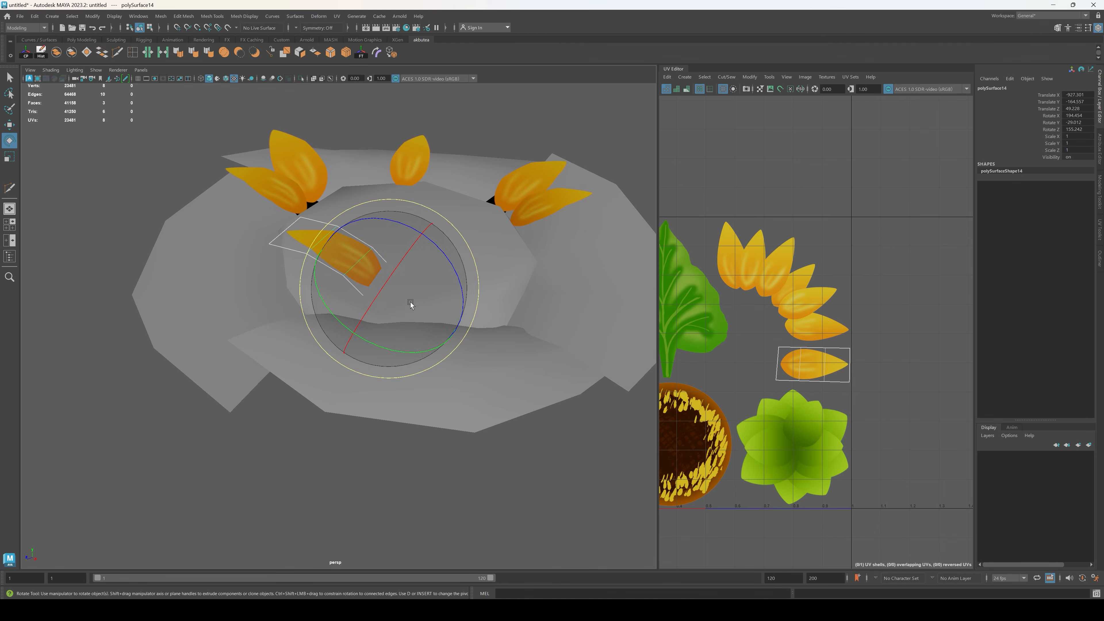
left_click_drag(384, 354, 514, 321)
left_click_drag(383, 276, 447, 328)
left_click_drag(299, 332, 309, 375)
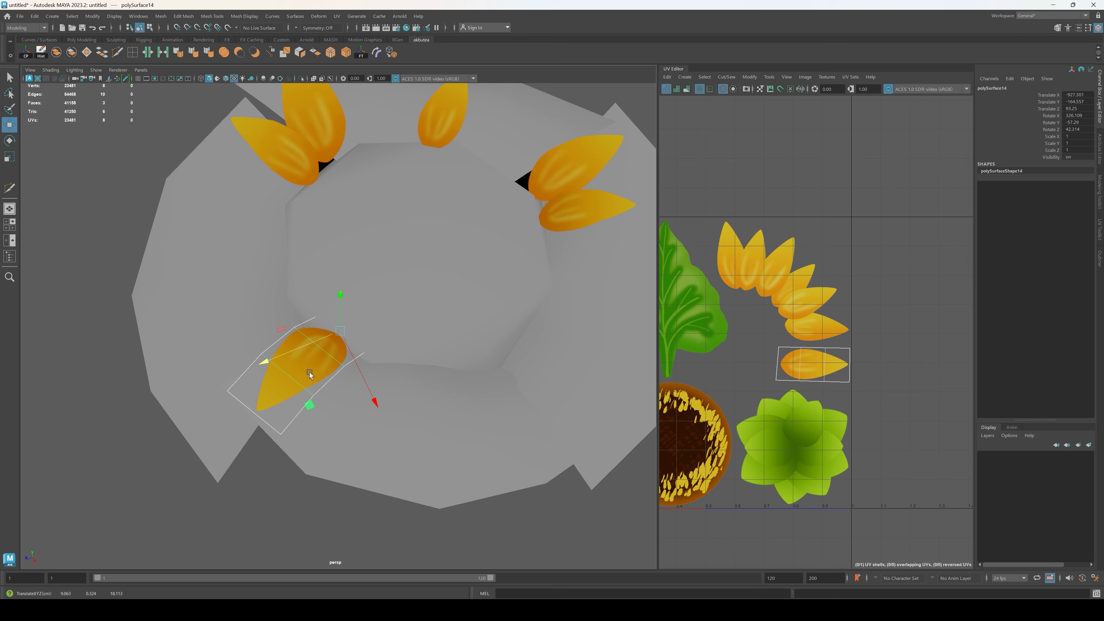
Step: Refine the position and rotation of the petal copy on the opposite rim so it points outward
left_click_drag(374, 401, 411, 304)
left_click_drag(240, 370, 248, 366)
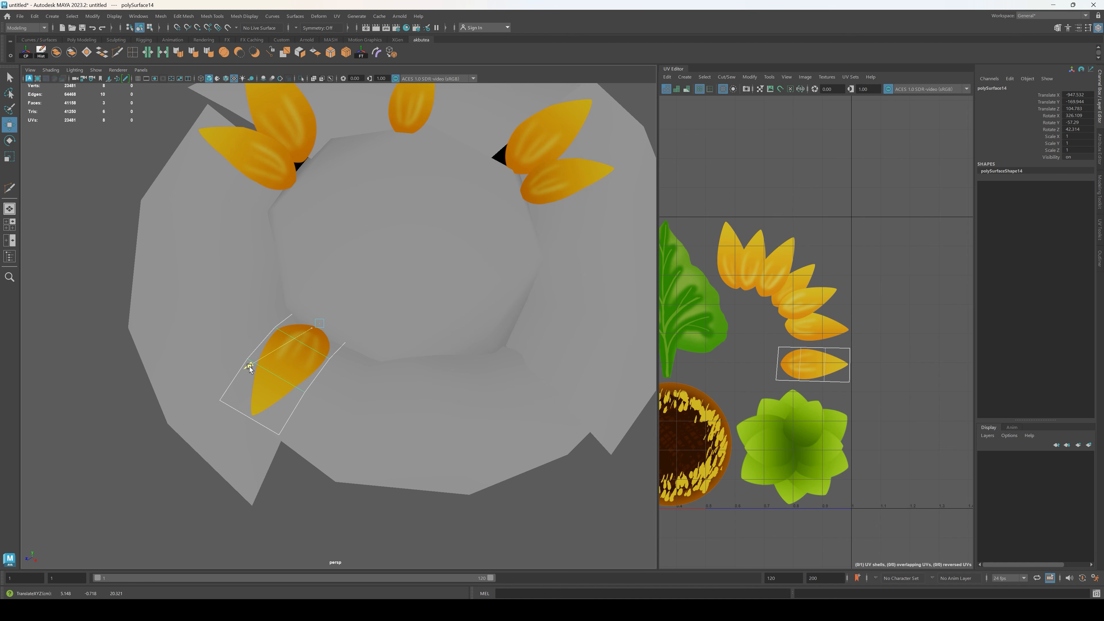
key("e")
left_click_drag(358, 386, 329, 400)
left_click_drag(344, 351, 326, 212)
Step: Duplicate the adjusted petal, move the copy along the seed head's rim and rotate it to point outward
key("ctrl+d")
key("w")
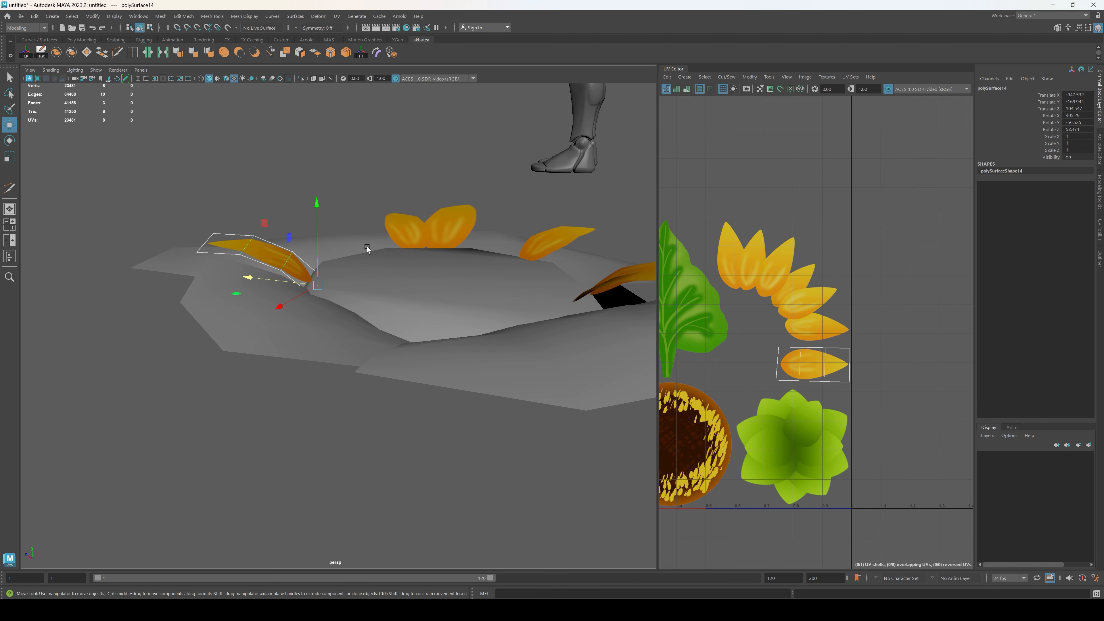
left_click_drag(365, 268, 371, 284, "alt")
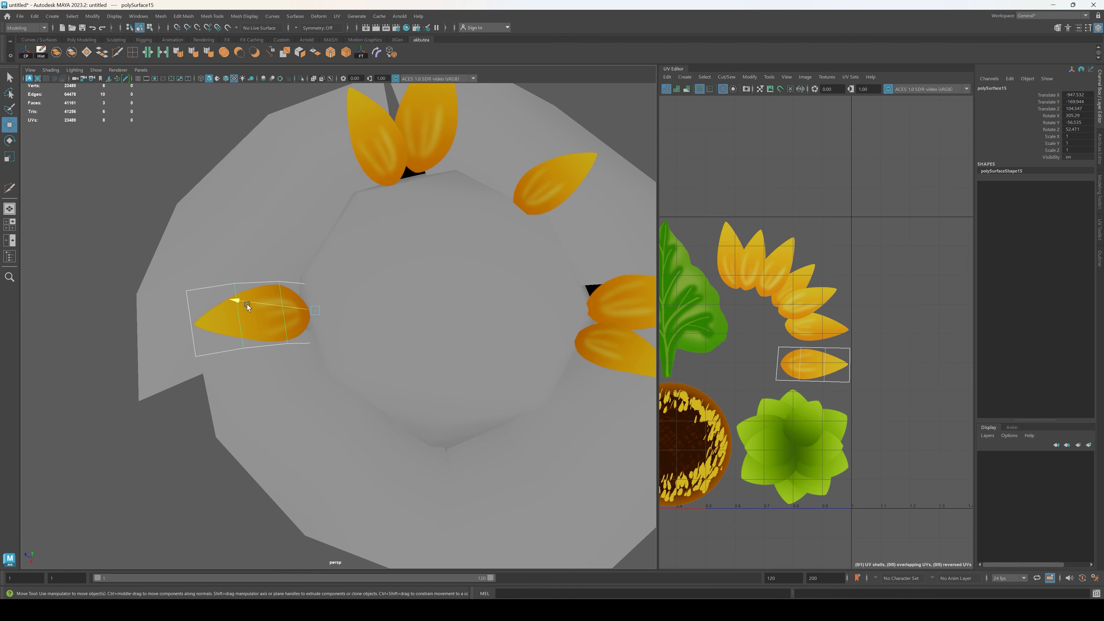
left_click_drag(247, 303, 327, 298)
key("e")
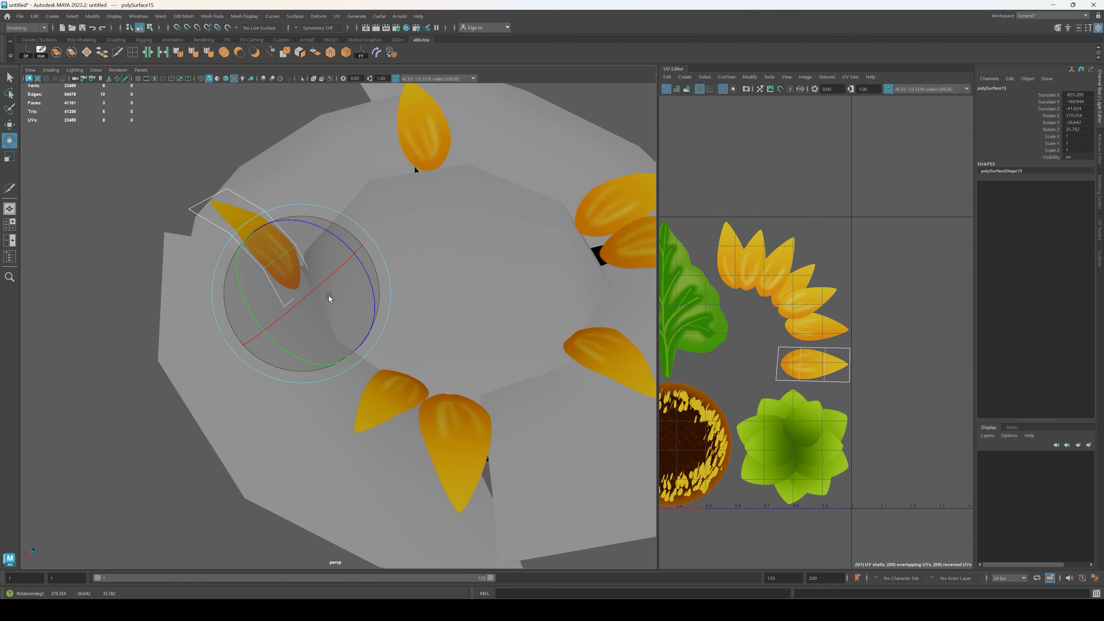
left_click(301, 363)
left_click_drag(126, 370, 338, 358, "alt")
left_click(338, 357)
left_click_drag(399, 414, 364, 365)
key("ctrl+z")
left_click(287, 226)
left_click(333, 281)
Step: Fit the new petal copy against the seed head's rim by adjusting its position and rotation
key("w")
left_click_drag(392, 330, 368, 345, "alt")
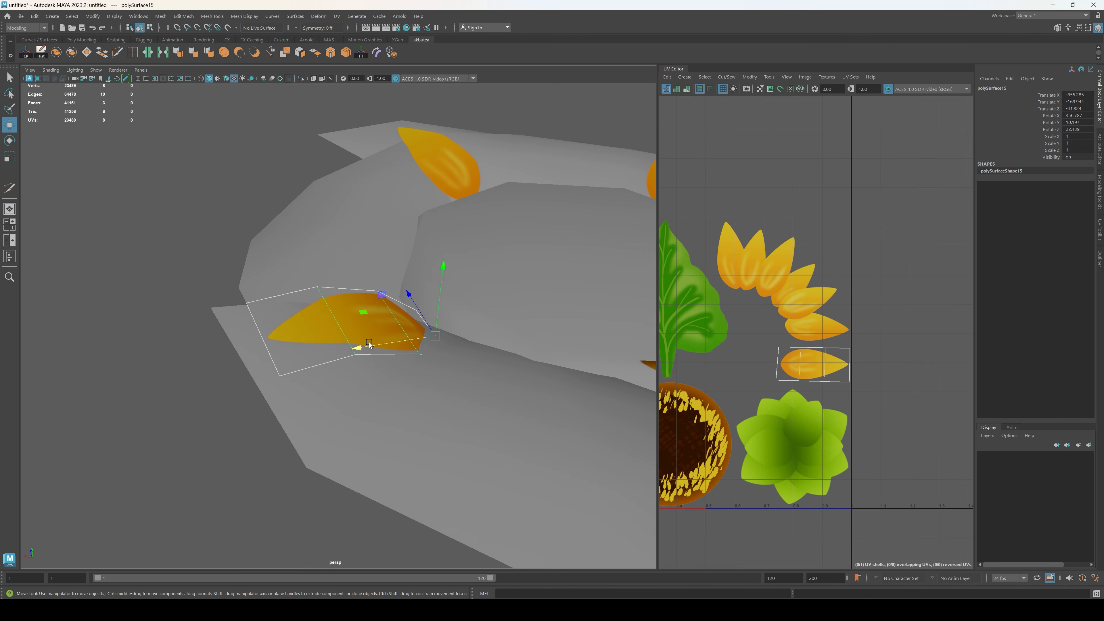
left_click_drag(408, 295, 406, 252)
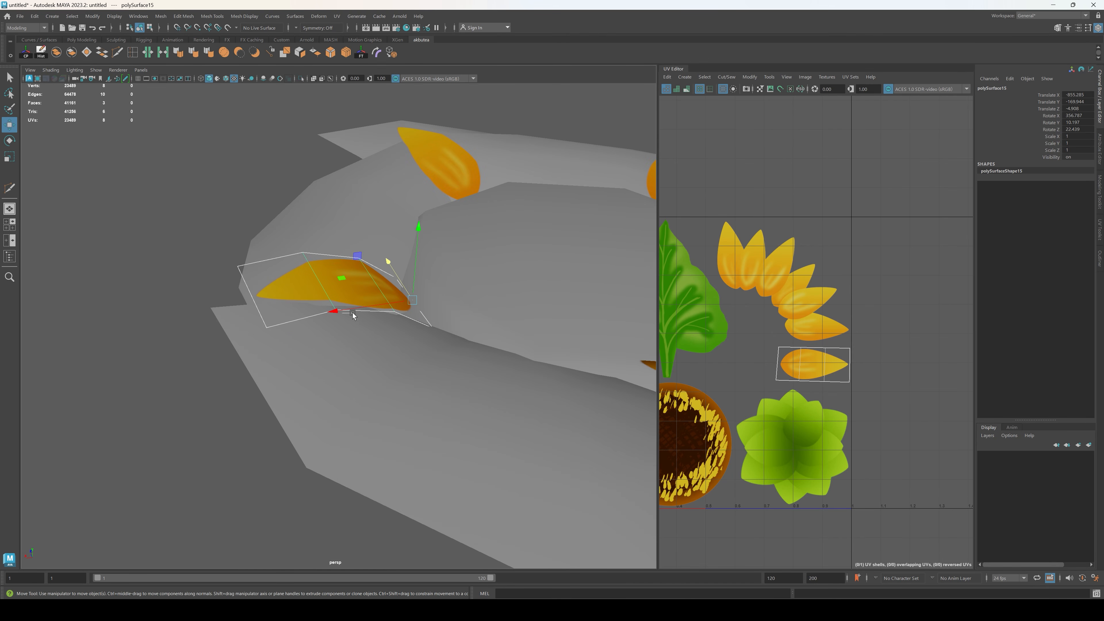
left_click_drag(353, 309, 387, 309)
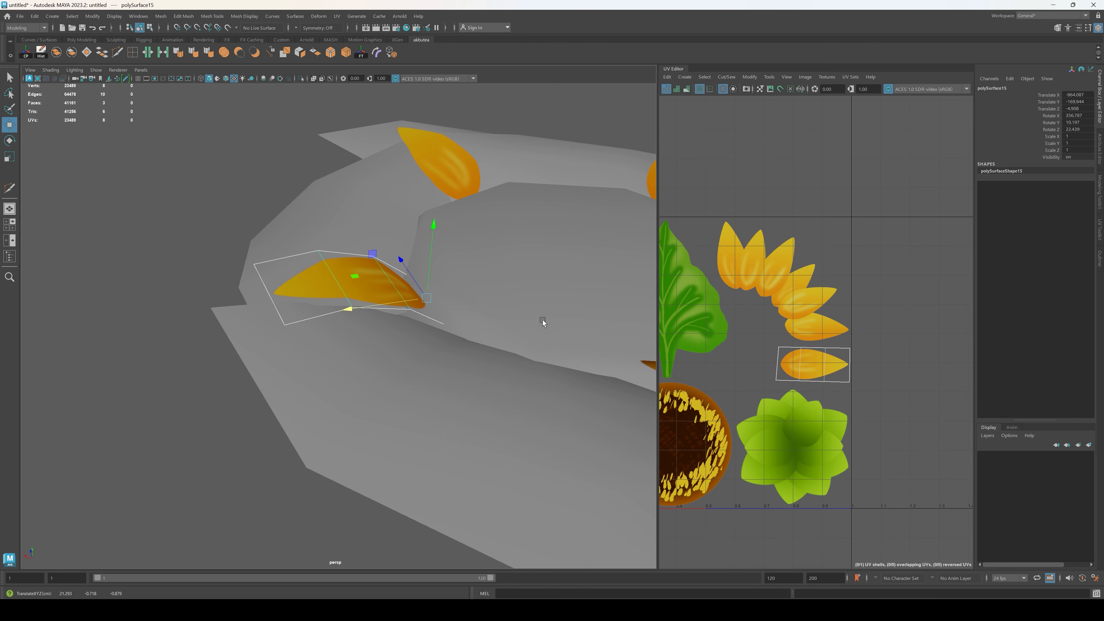
left_click_drag(543, 322, 478, 340, "alt")
key("e")
left_click_drag(370, 455, 357, 425)
Step: Duplicate the petal, scale the copy to 0.617, move it along the rim and rotate it outward beside its neighbour
key("w")
left_click_drag(346, 334, 361, 358)
key("e")
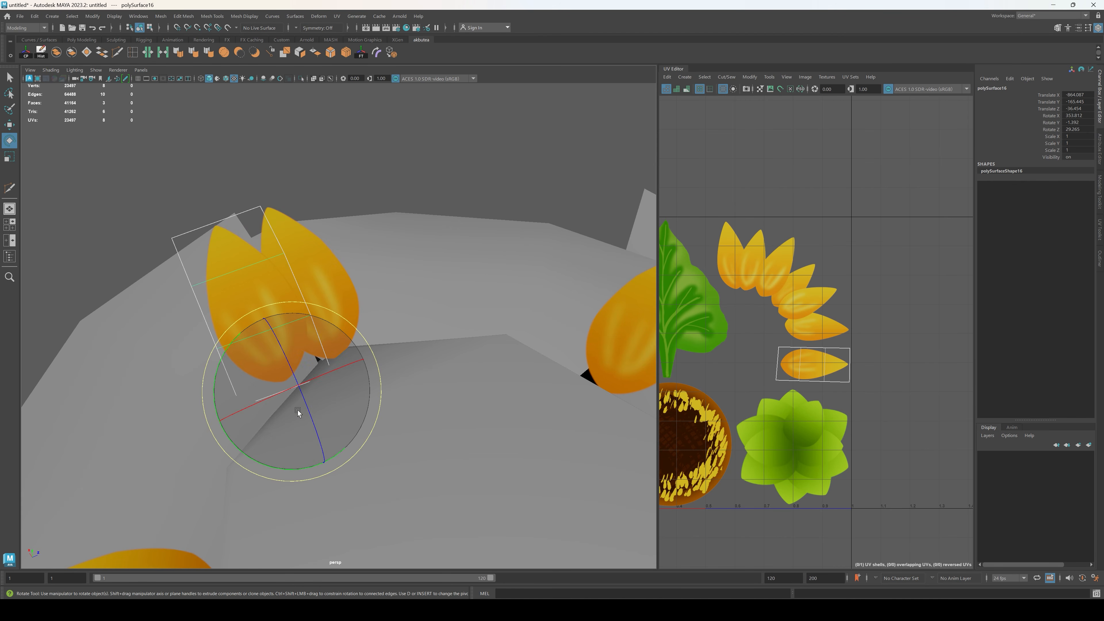
key("r")
left_click_drag(290, 390, 241, 412)
key("w")
left_click_drag(293, 393, 387, 317, "alt")
key("e")
key("w")
left_click_drag(561, 296, 416, 318, "alt")
key("e")
left_click_drag(394, 354, 375, 363)
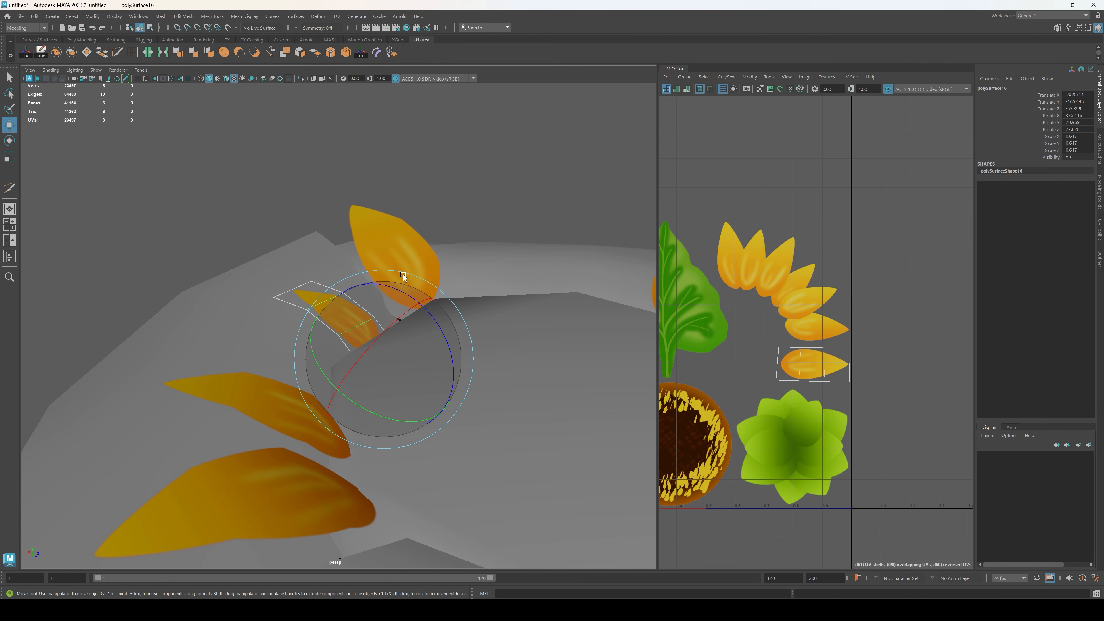
Step: Refine the small petal's height and rotation so its base meets the seed head's rim
left_click(386, 272)
left_click_drag(386, 273, 417, 317, "alt")
key("ctrl+z")
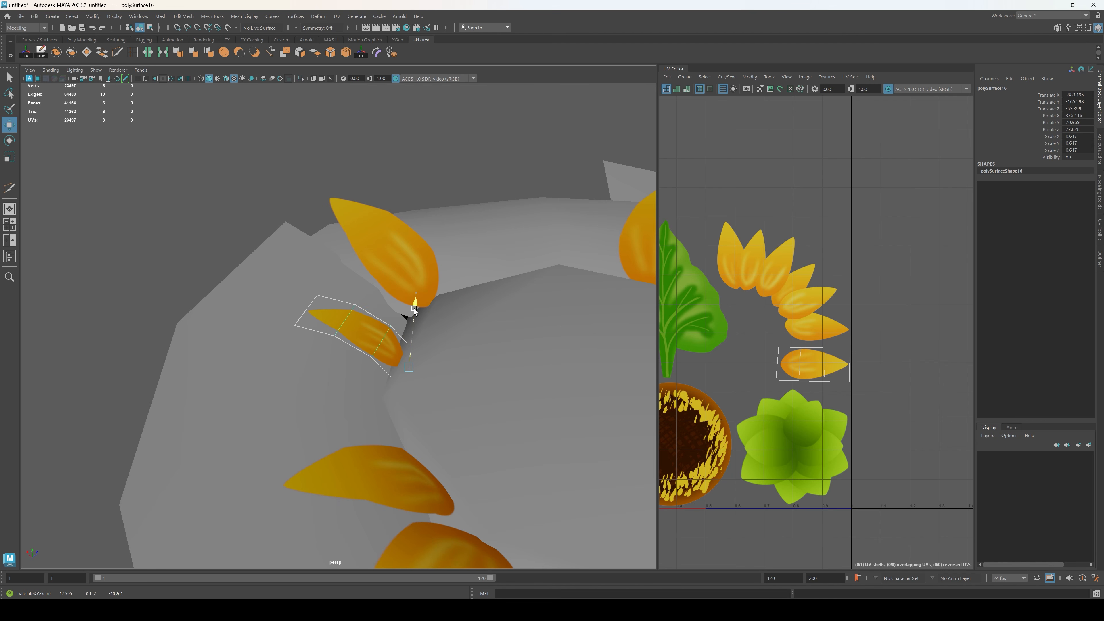
left_click_drag(414, 310, 414, 305)
key("e")
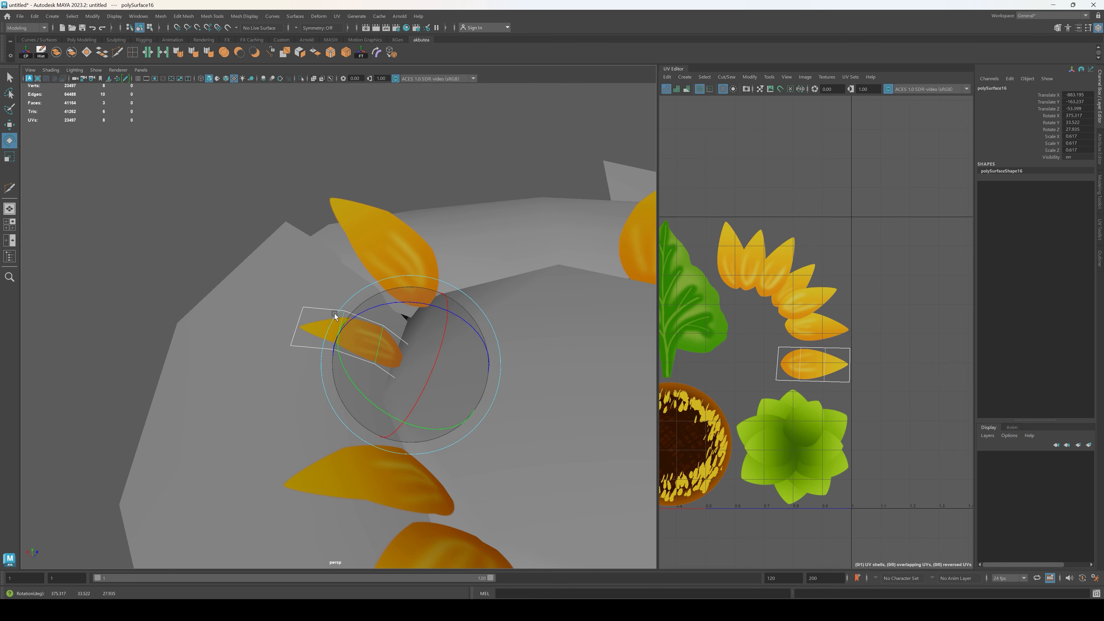
Step: Duplicate the small petal and move the copy across to the opposite side of the seed head
left_click(262, 345)
scroll(262, 345, "down", 5)
left_click_drag(263, 346, 484, 388, "alt")
middle_click_drag(484, 388, 360, 305, "alt")
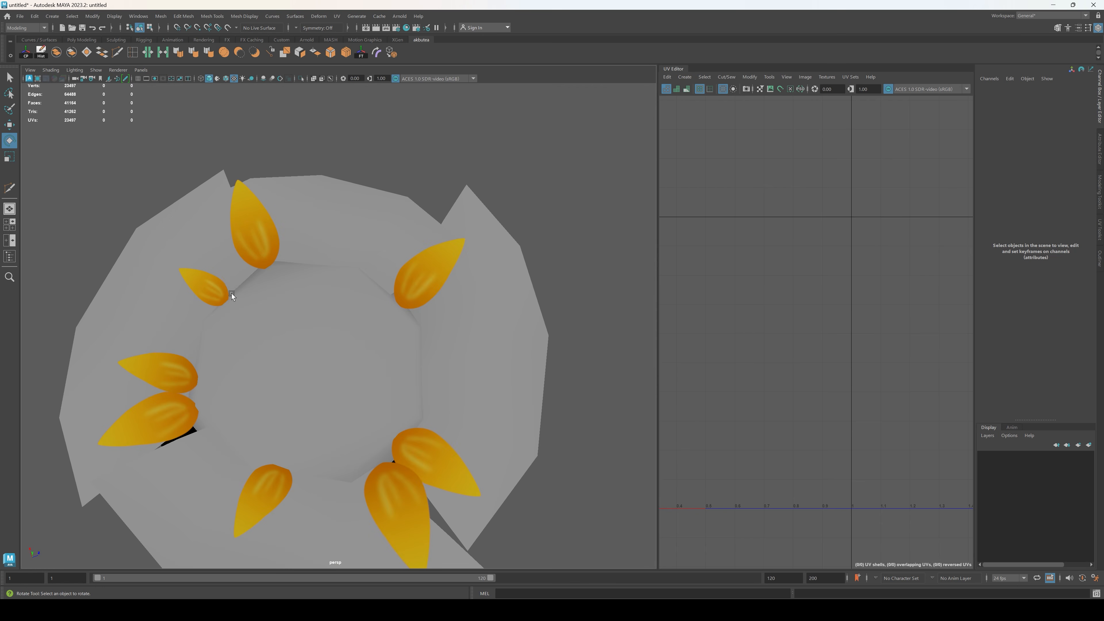
left_click(231, 294)
key("w")
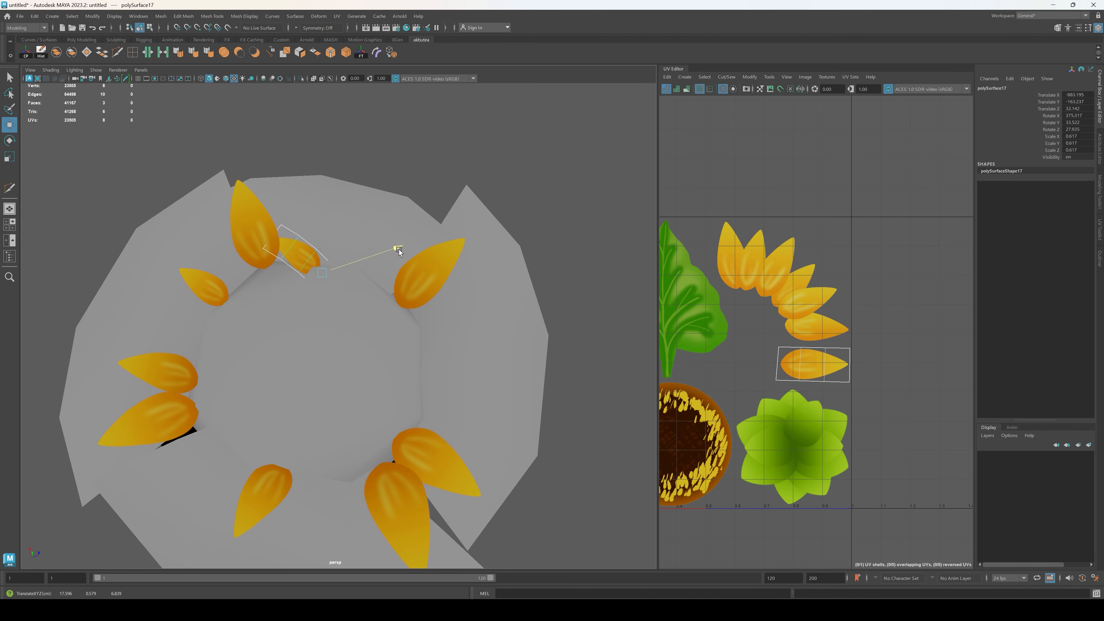
left_click_drag(415, 282, 436, 309, "alt")
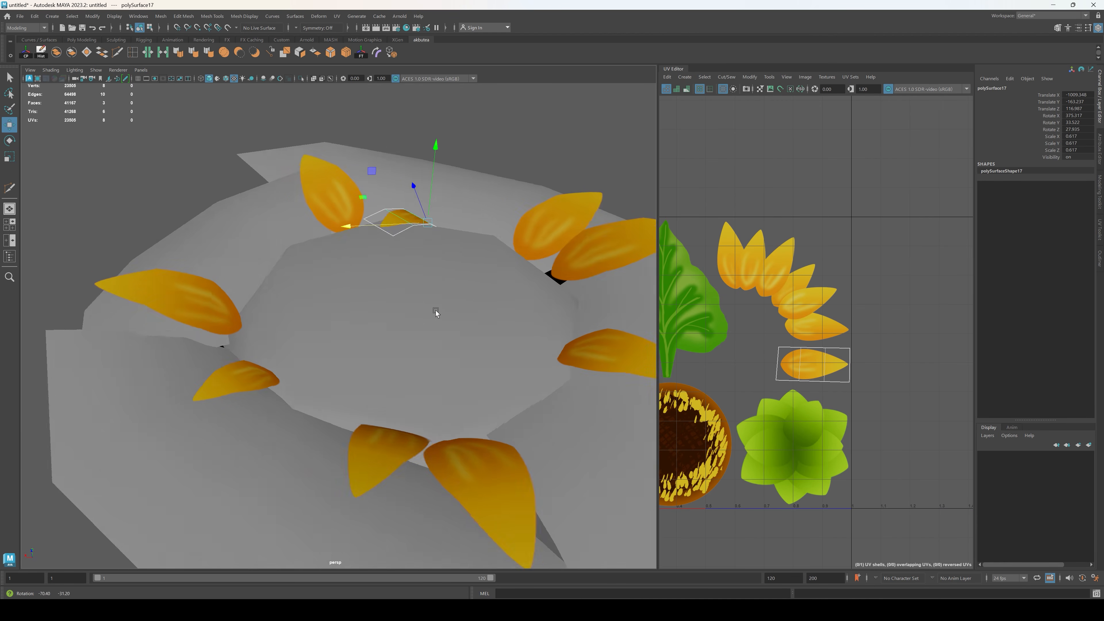
Step: Rotate the small petal copy outward and seat its base on the rim beside the large petal
middle_click_drag(436, 310, 402, 404, "alt")
scroll(402, 404, "up", 5)
left_click_drag(402, 404, 442, 332, "alt")
key("e")
left_click_drag(424, 369, 466, 330)
key("w")
left_click_drag(374, 343, 316, 317)
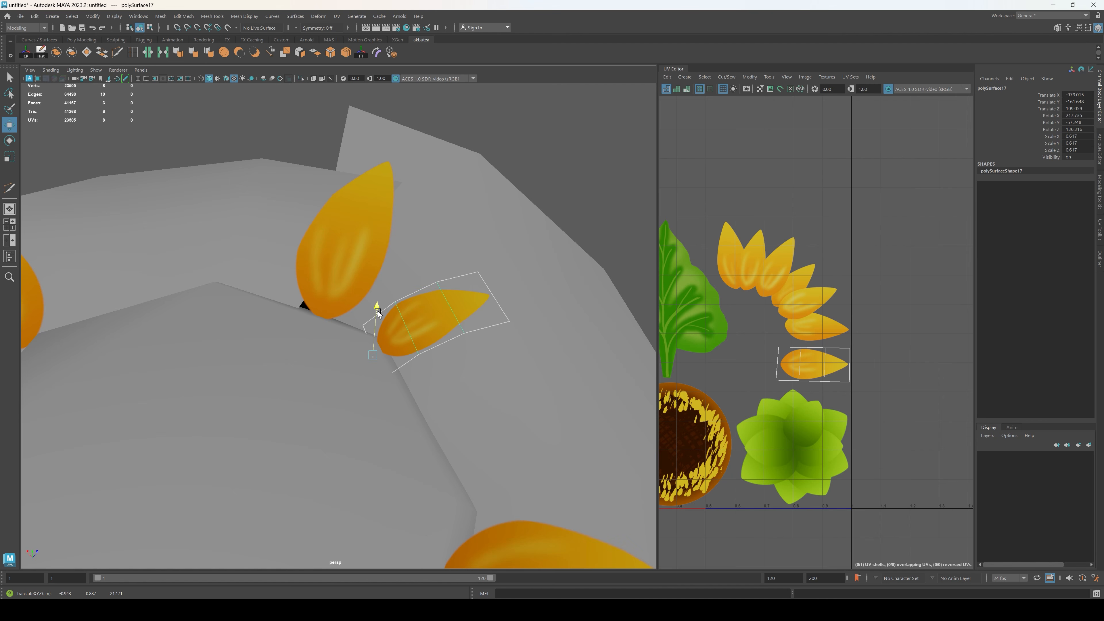
Step: Select all the flower's parts and assign the existing Sunflower material to them
left_click(596, 173)
scroll(454, 379, "down", 5)
left_click_drag(455, 378, 298, 372, "alt")
scroll(298, 371, "down", 6)
left_click_drag(355, 339, 378, 353, "alt")
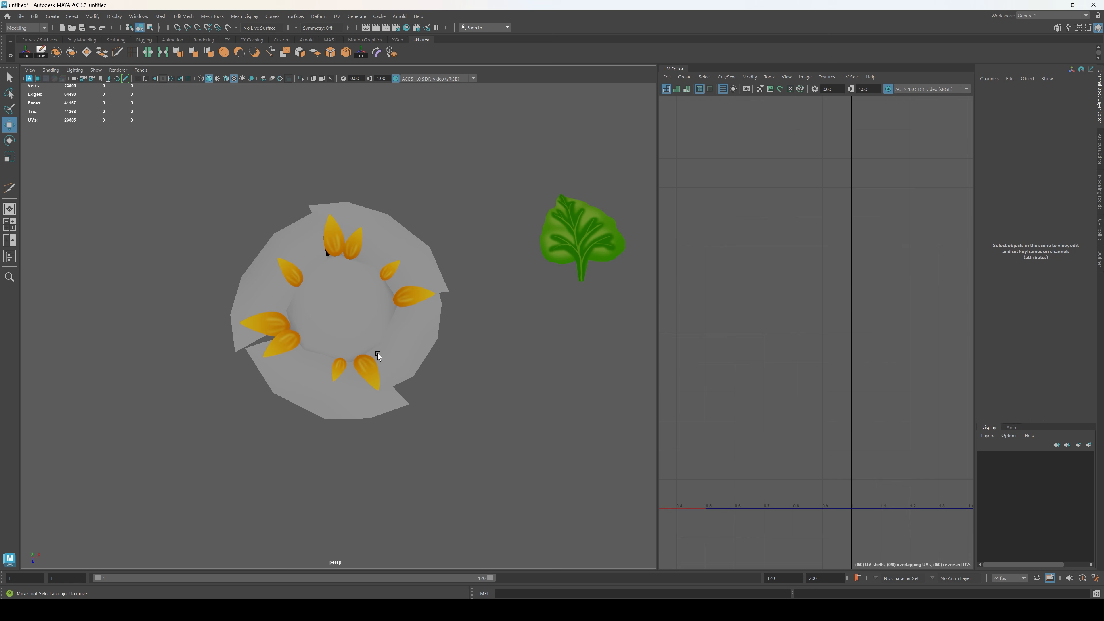
left_click_drag(181, 124, 180, 120)
right_click_drag(511, 359, 542, 594)
right_click_drag(583, 553, 582, 549)
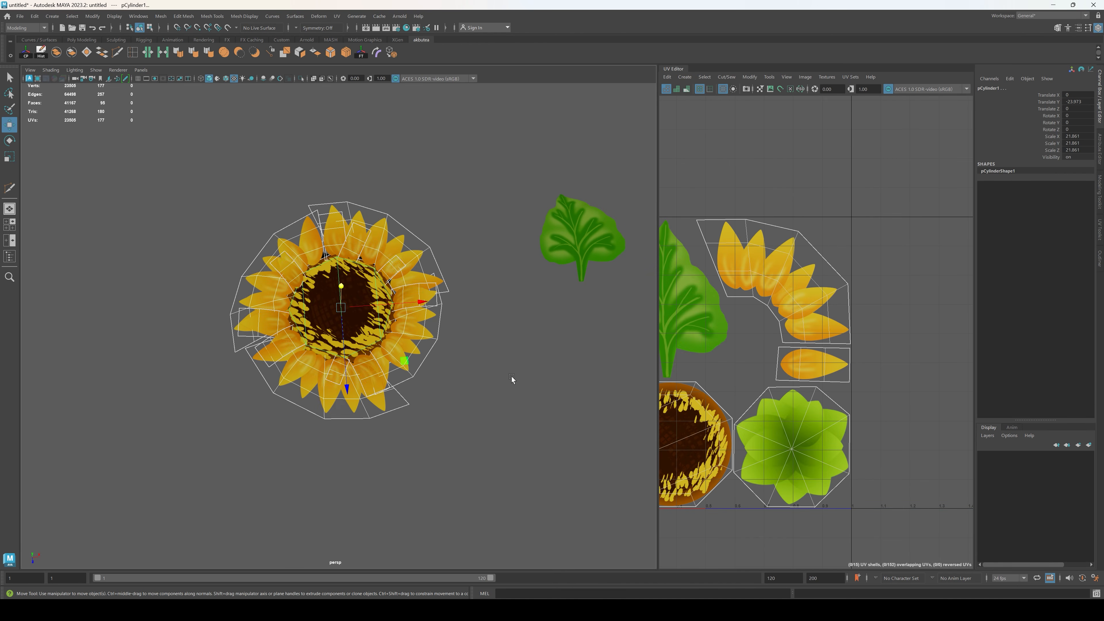
Step: Duplicate one of the large single petals and move the copy toward the underside of the petal ring
left_click(512, 380)
scroll(442, 346, "down", 3)
left_click_drag(442, 346, 391, 287, "alt")
left_click(397, 291)
left_click(365, 280)
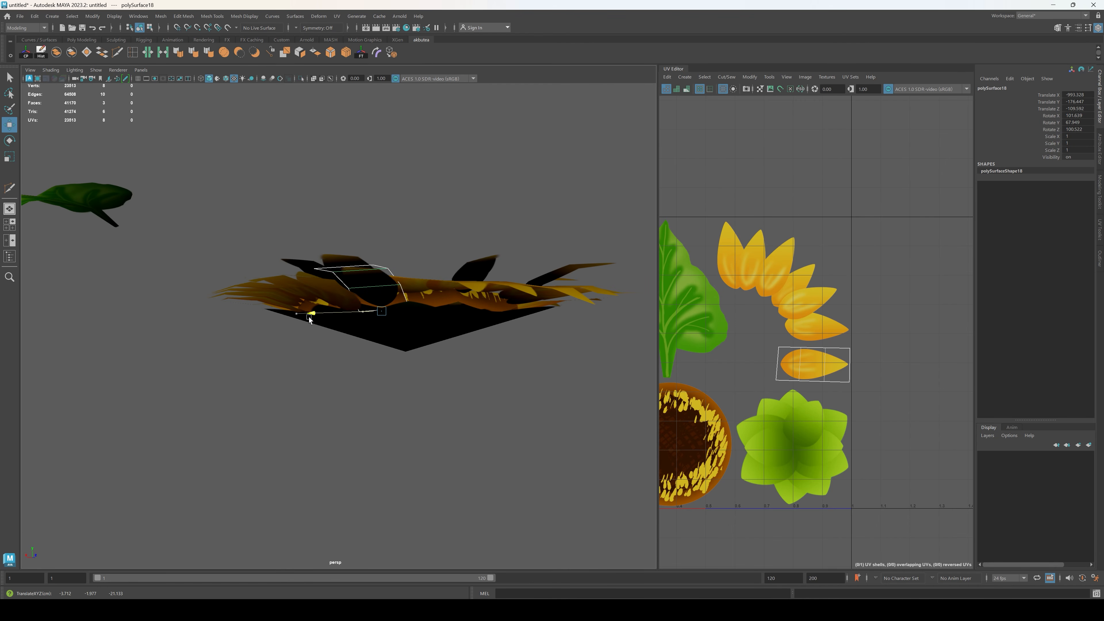
Step: Rotate the new large petal copy so it points outward from the flower's edge
key("e")
left_click_drag(391, 331, 418, 336)
left_click_drag(418, 336, 365, 287, "alt")
key("w")
key("e")
left_click_drag(315, 243, 398, 307)
key("w")
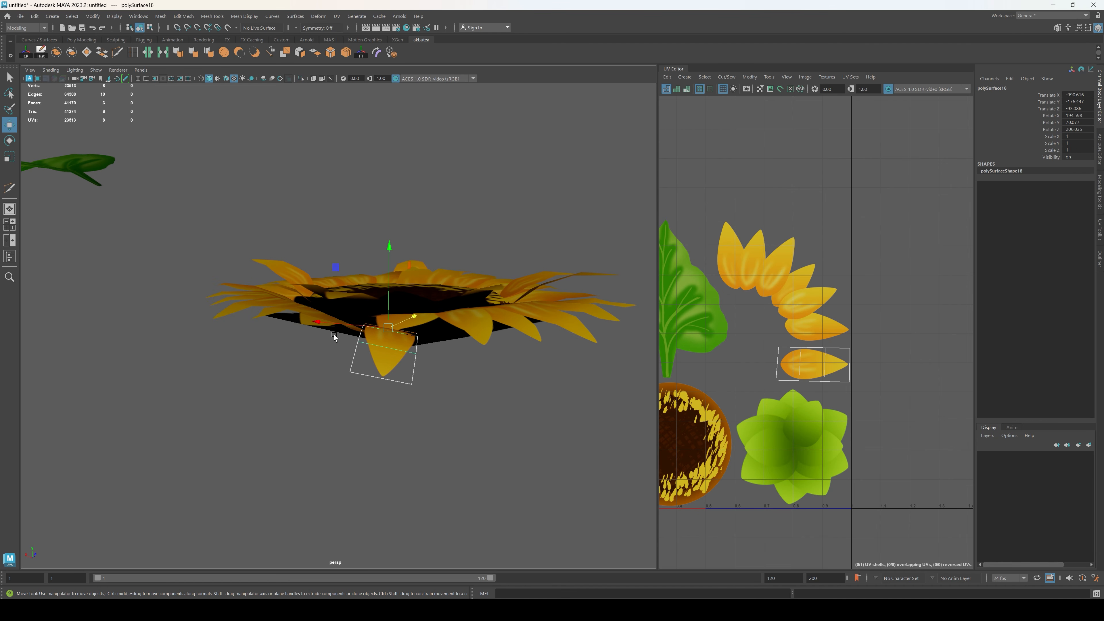
Step: Position the large petal copy at the flower's edge, tucked beneath the neighbouring petals
left_click_drag(404, 313, 378, 282)
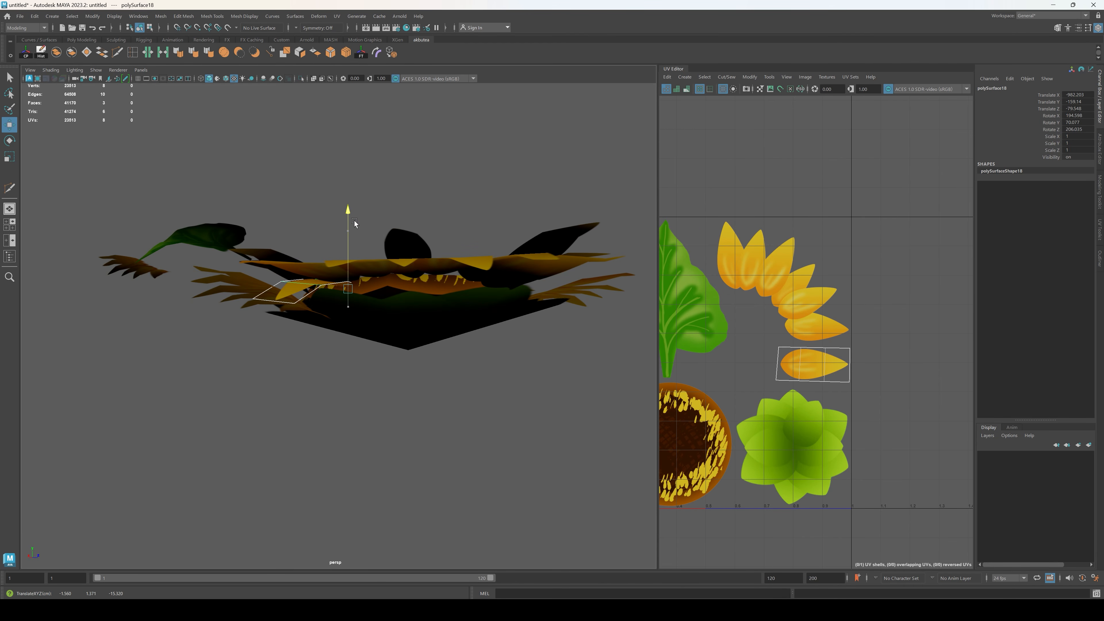
left_click_drag(354, 222, 408, 344)
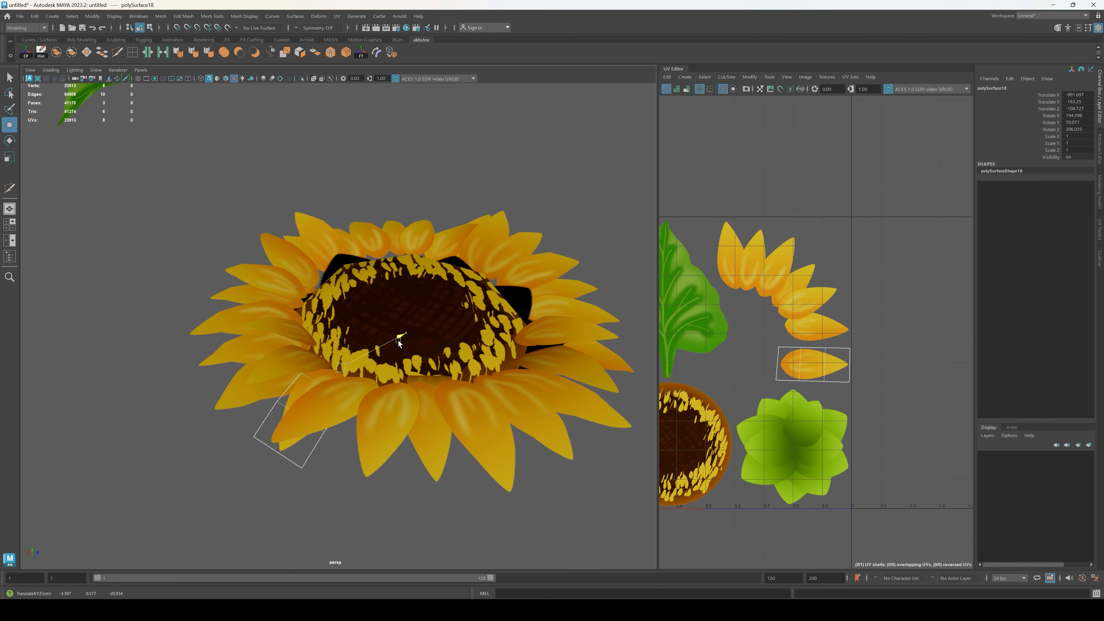
left_click(357, 501)
left_click_drag(357, 501, 347, 465, "alt")
Step: Select the green calyx under the flower and nudge it vertically against the petals
left_click(414, 337)
left_click_drag(415, 377, 434, 380, "alt")
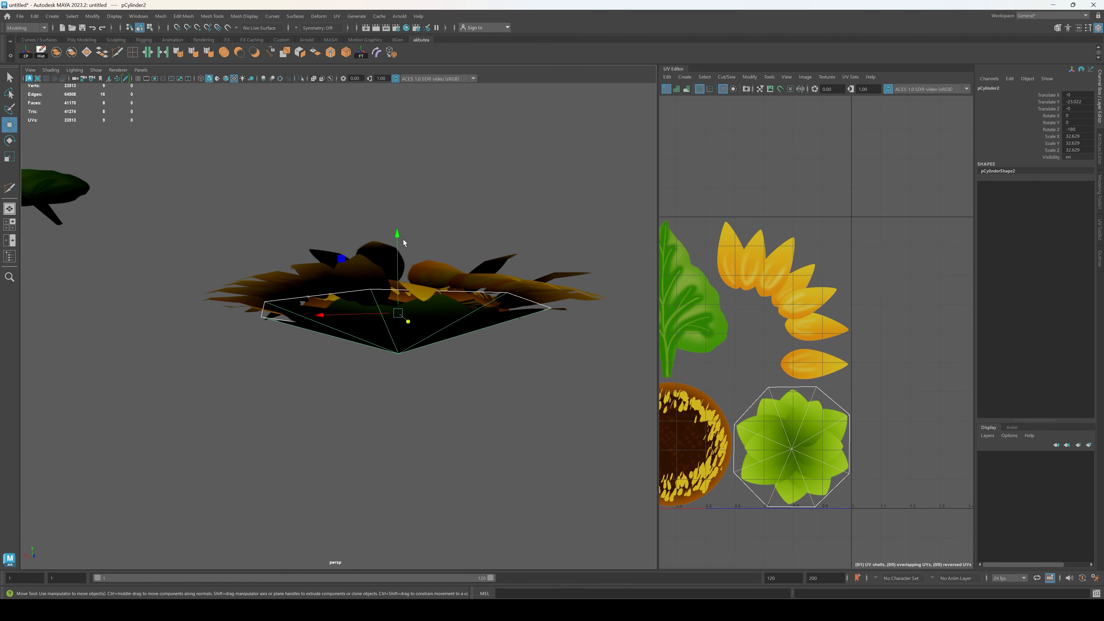
left_click_drag(398, 238, 398, 232)
left_click_drag(410, 300, 447, 321, "alt")
Step: Select the flower's parts and assign the existing lambert1 material to them
scroll(509, 394, "down", 4)
left_click_drag(520, 392, 168, 198)
scroll(415, 402, "up", 3)
left_click_drag(415, 403, 504, 441, "alt")
right_click_drag(504, 441, 567, 557)
left_click(506, 415)
Step: Scale the green calyx uniformly to 37.121, nudge it vertically and rotate it slightly about its vertical axis
left_click_drag(483, 417, 349, 341, "alt")
left_click(348, 341)
scroll(369, 357, "up", 3)
left_click_drag(400, 378, 418, 260, "alt")
key("r")
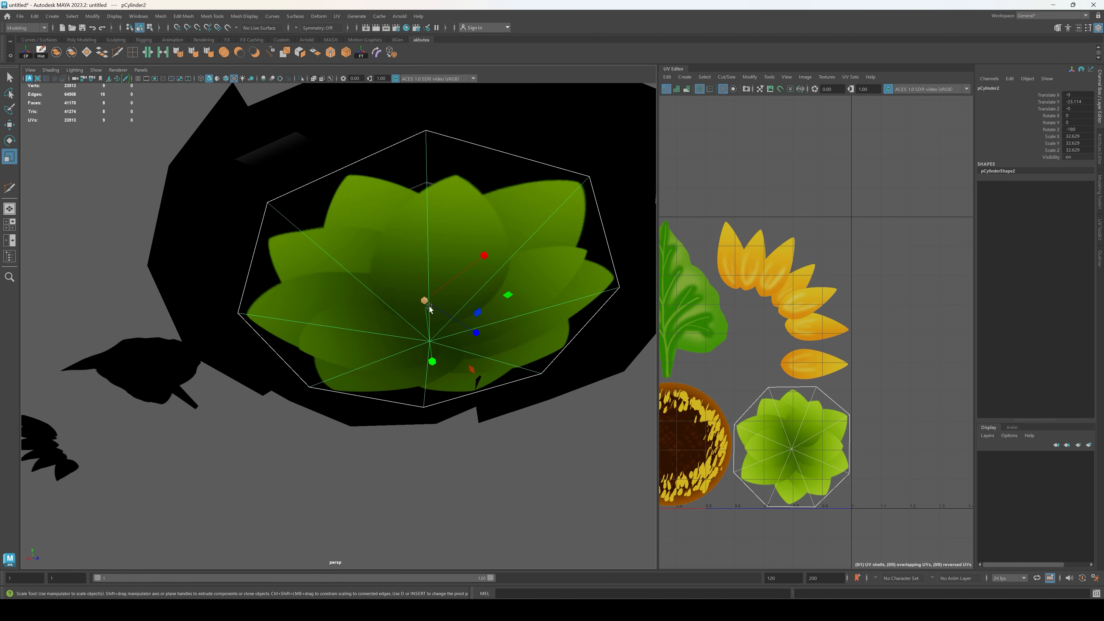
left_click_drag(429, 307, 461, 303)
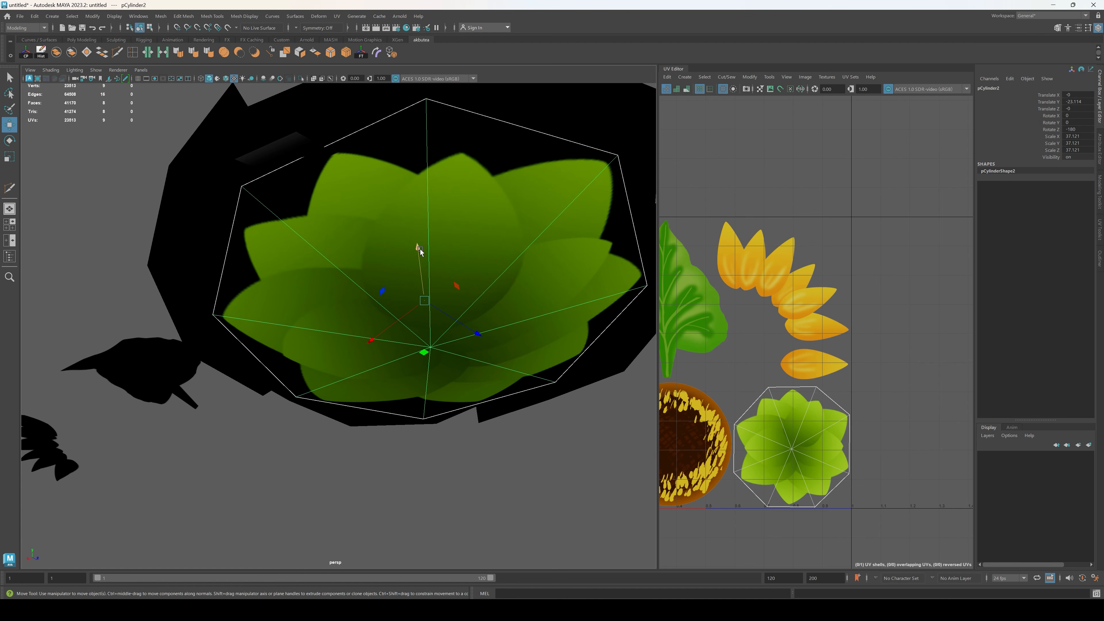
mouse_move(420, 251)
left_mouse_down()
mouse_move(435, 273)
mouse_move(419, 251)
left_mouse_up()
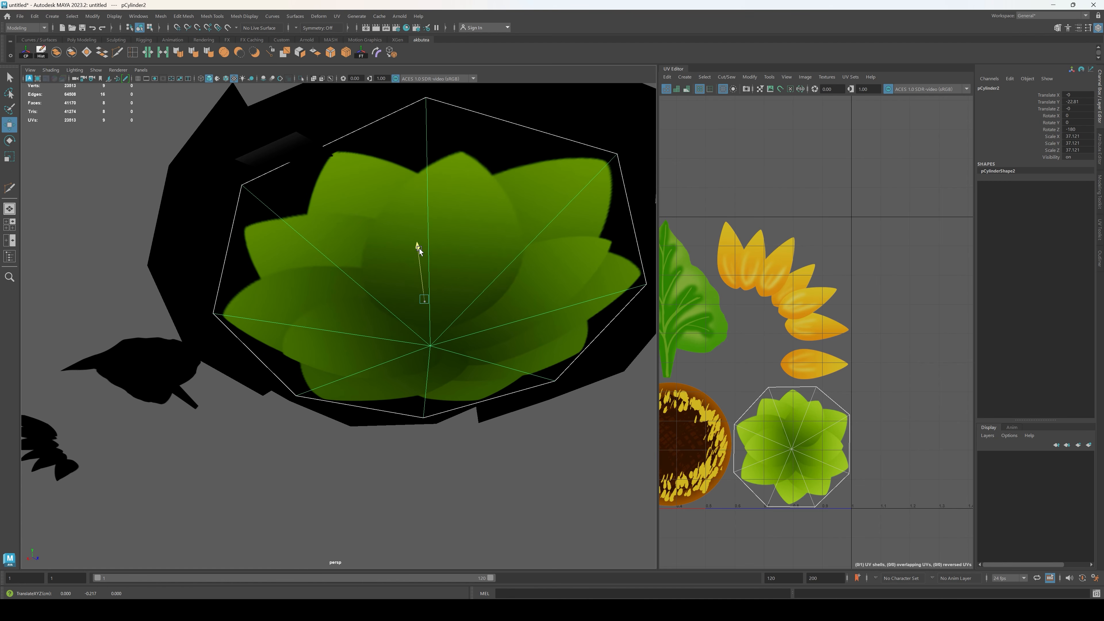
key("e")
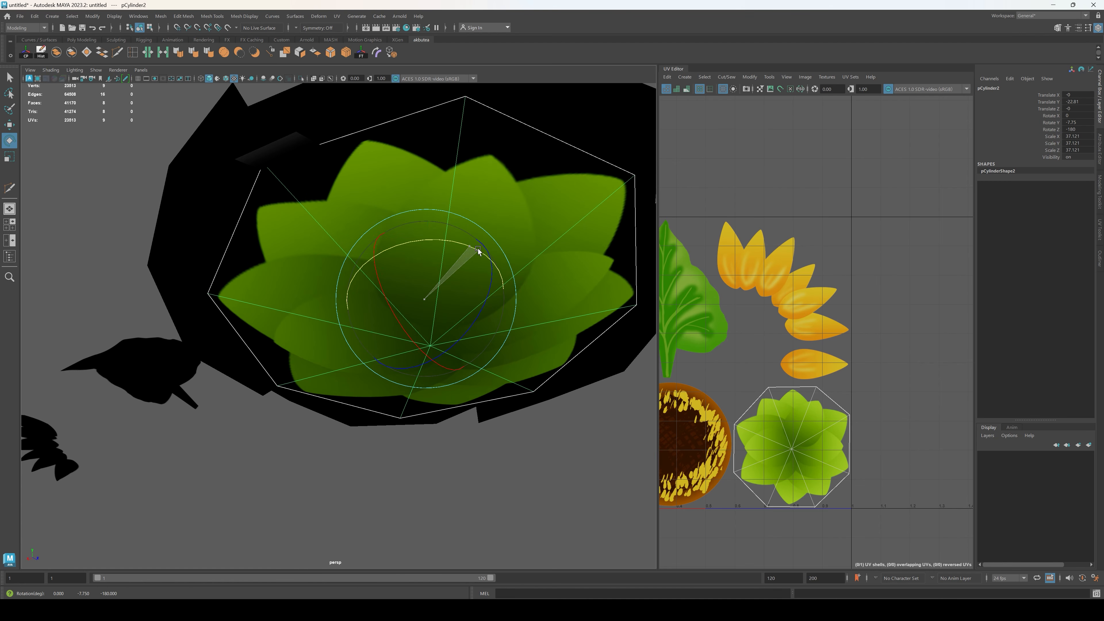
Step: Move the enlarged calyx vertically to a Translate Y of about -22.5, closer to the petals' underside
left_click(468, 505)
left_click_drag(468, 505, 434, 369, "alt")
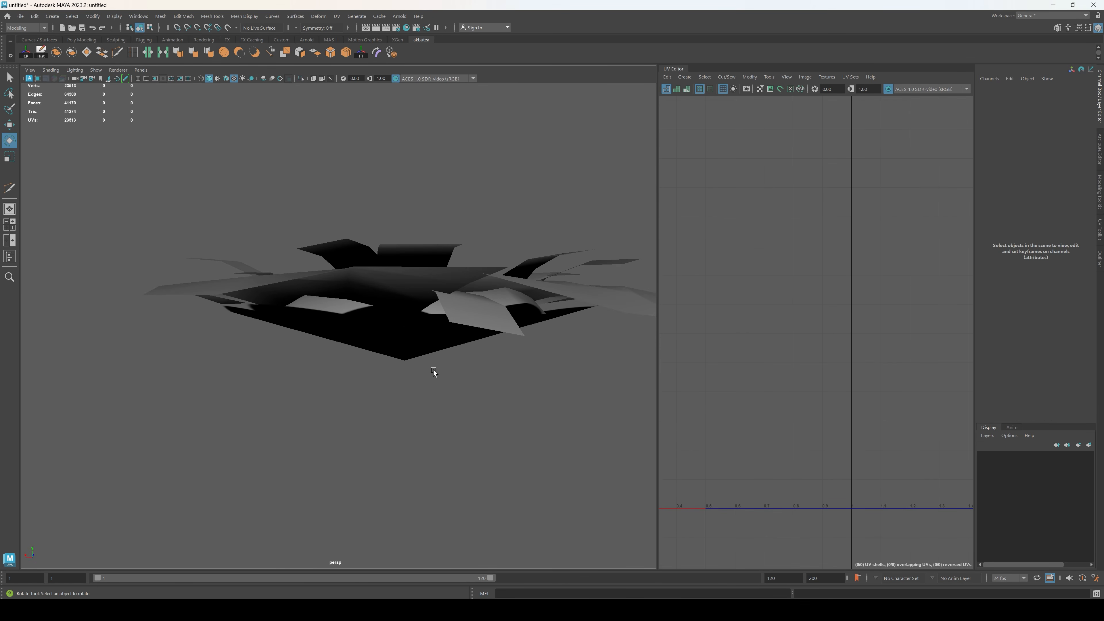
left_click(424, 321)
key("w")
left_click_drag(404, 223, 404, 221)
left_click_drag(435, 370, 542, 449, "alt")
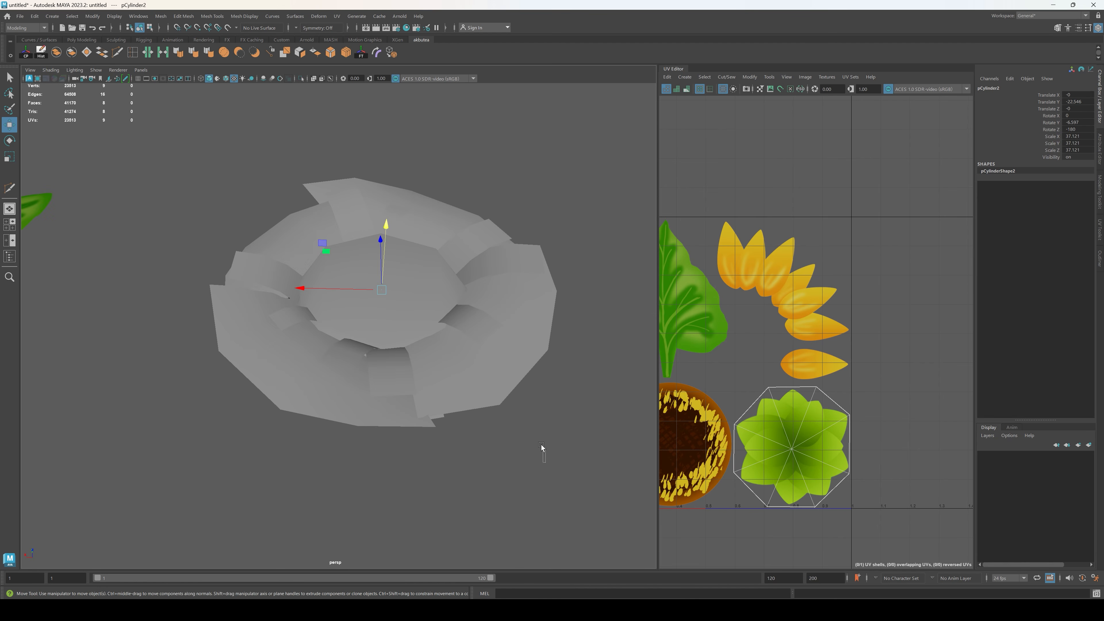
Step: Reassign the existing Sunflower material to the whole flower, including the calyx
left_click(451, 389)
right_click_drag(488, 358, 494, 597)
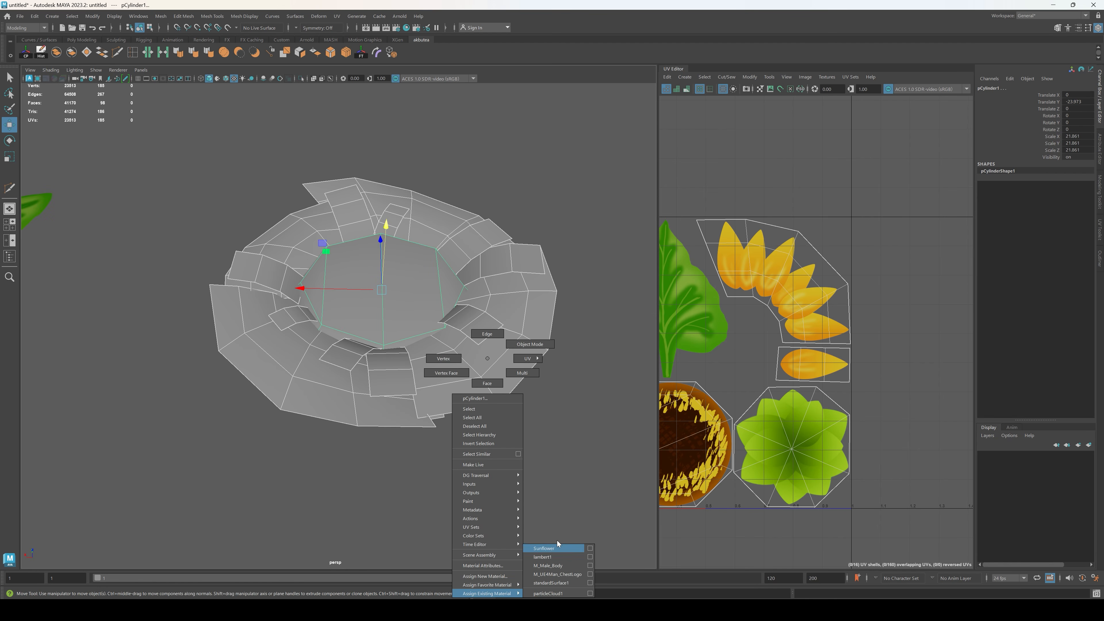
right_click_drag(558, 544, 515, 595)
right_click_drag(557, 549, 557, 549)
Step: Duplicate the complete flower and move the copy about 280 units along X as a separate set of parts
scroll(534, 431, "down", 5)
left_click_drag(535, 430, 422, 409, "alt")
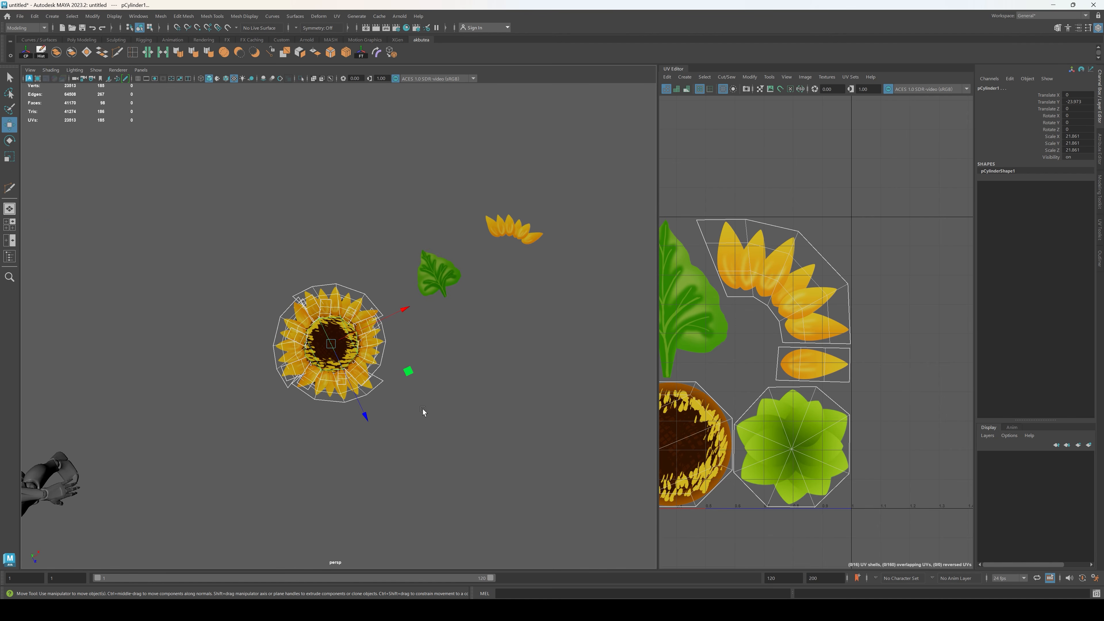
left_click_drag(405, 312, 722, 108)
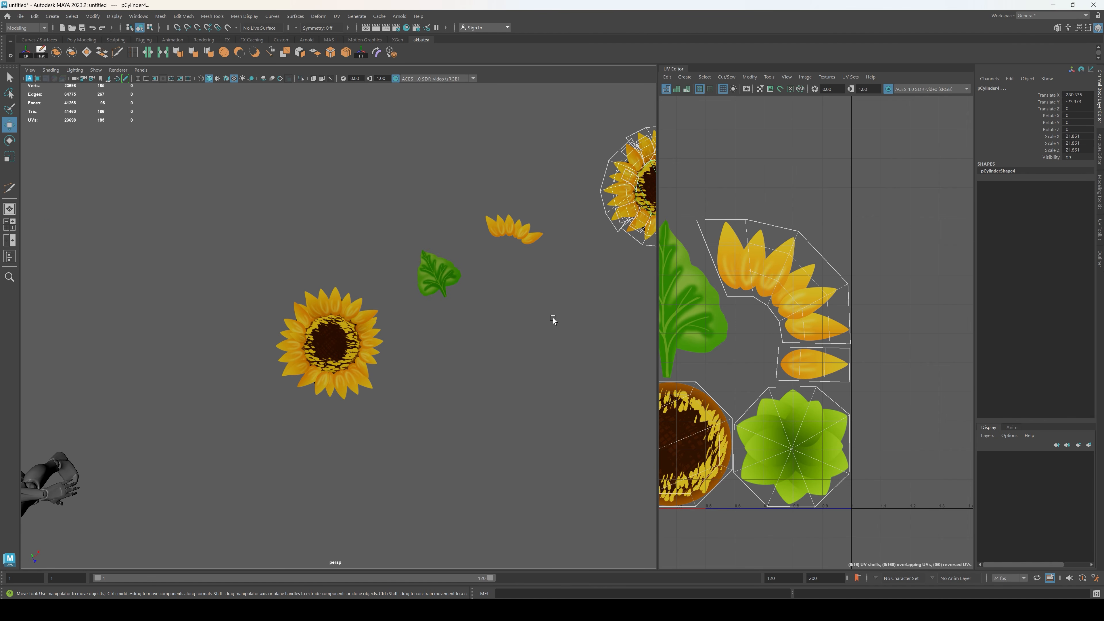
Step: Select all parts of the original flower and combine them into one mesh
scroll(553, 318, "down", 3)
left_click_drag(552, 319, 440, 361, "alt")
left_click(341, 331)
left_click(56, 53)
scroll(392, 305, "up", 3)
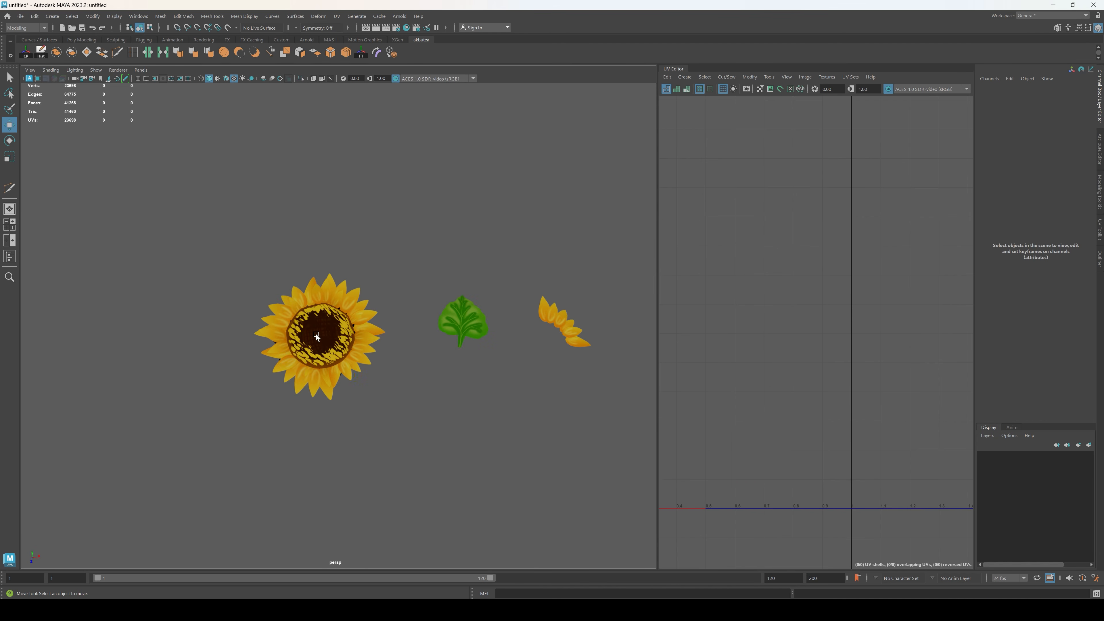
Step: Set the combined flower's vertex normals to X 0, Y 1, Z 0
left_click_drag(400, 296, 308, 205, "alt")
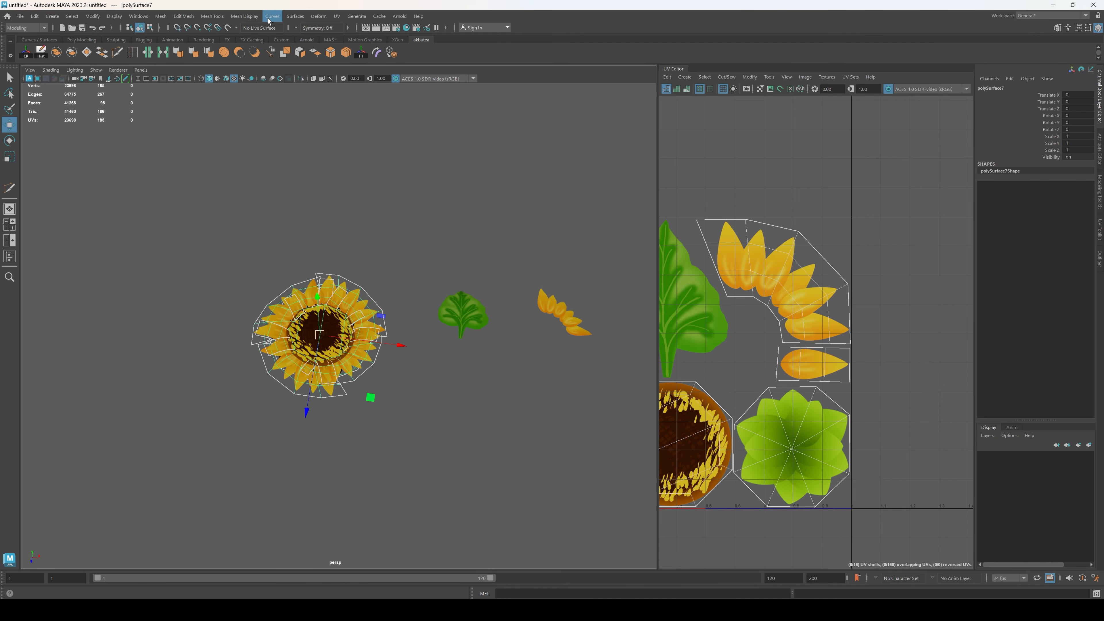
left_click(243, 16)
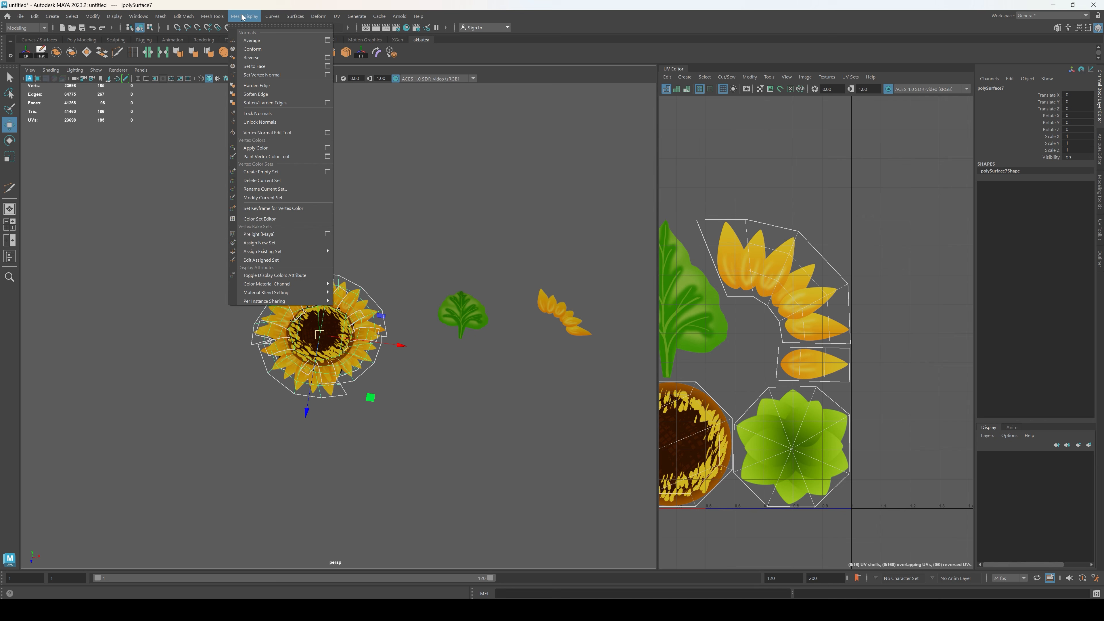
left_click(328, 75)
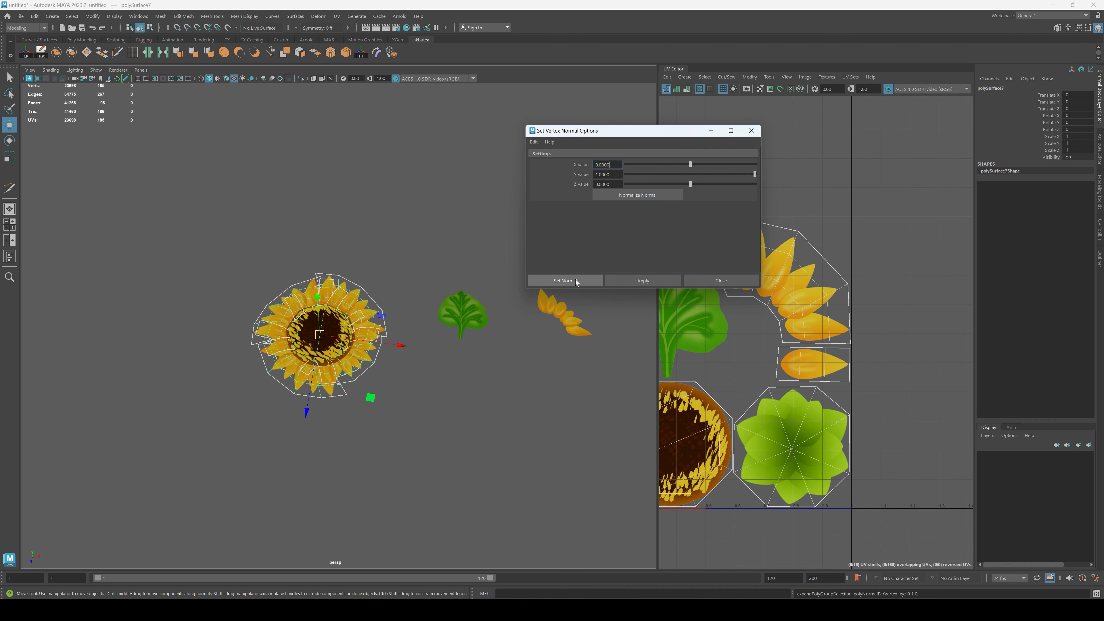
Step: Apply the upward vertex normals to the combined flower and close the options window
left_click(564, 281)
left_click(425, 373)
left_click_drag(426, 373, 328, 343, "alt")
left_click(322, 342)
key("r")
left_click_drag(204, 284, 227, 292)
middle_click_drag(243, 308, 402, 369, "alt")
left_click_drag(305, 95, 306, 100)
key("e")
left_click_drag(256, 202, 281, 254)
left_click(416, 309)
left_click_drag(416, 309, 394, 272, "alt")
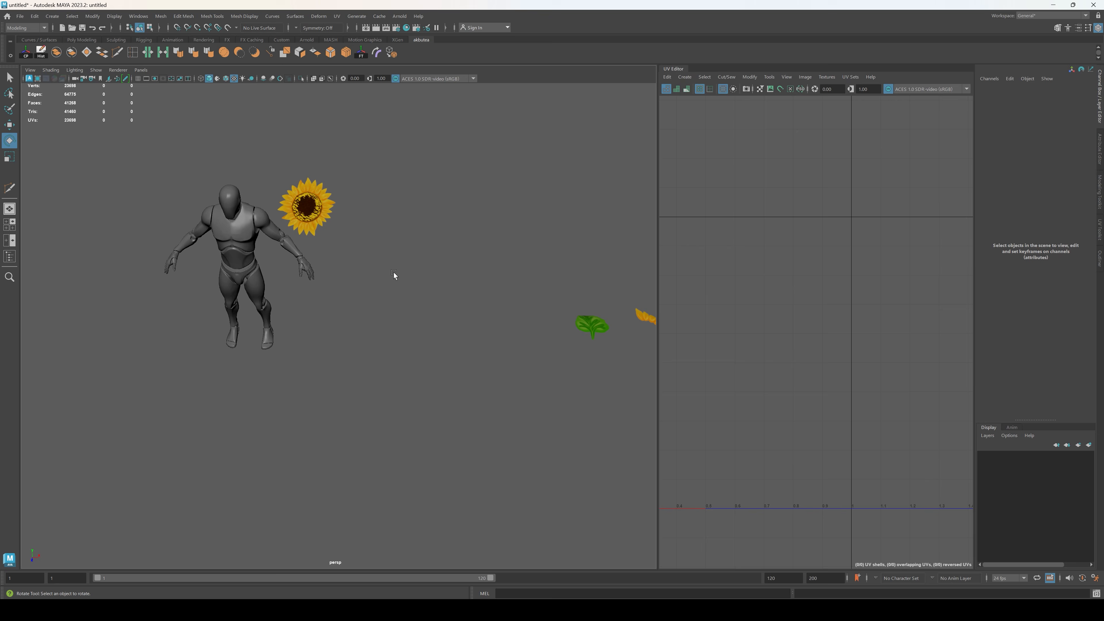
key("ctrl+z")
key("ctrl+z")
key("ctrl+z")
scroll(476, 329, "down", 5)
middle_click_drag(500, 342, 461, 350, "alt")
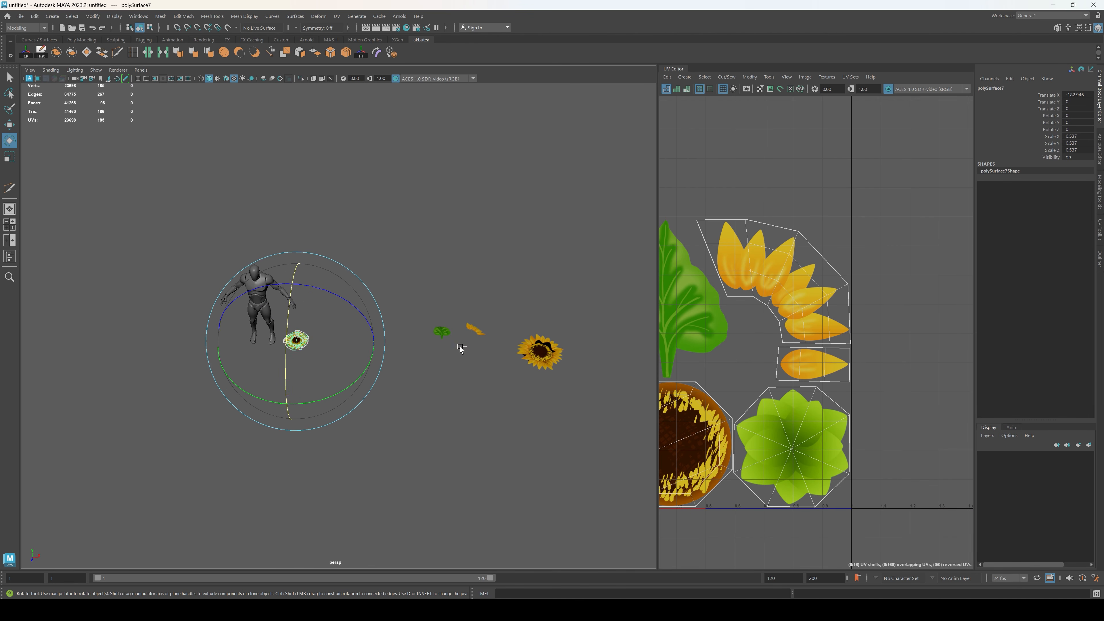
key("ctrl+z")
key("ctrl+z")
Step: Duplicate the combined flower and move the copy along X, past the set of separate flower parts
key("w")
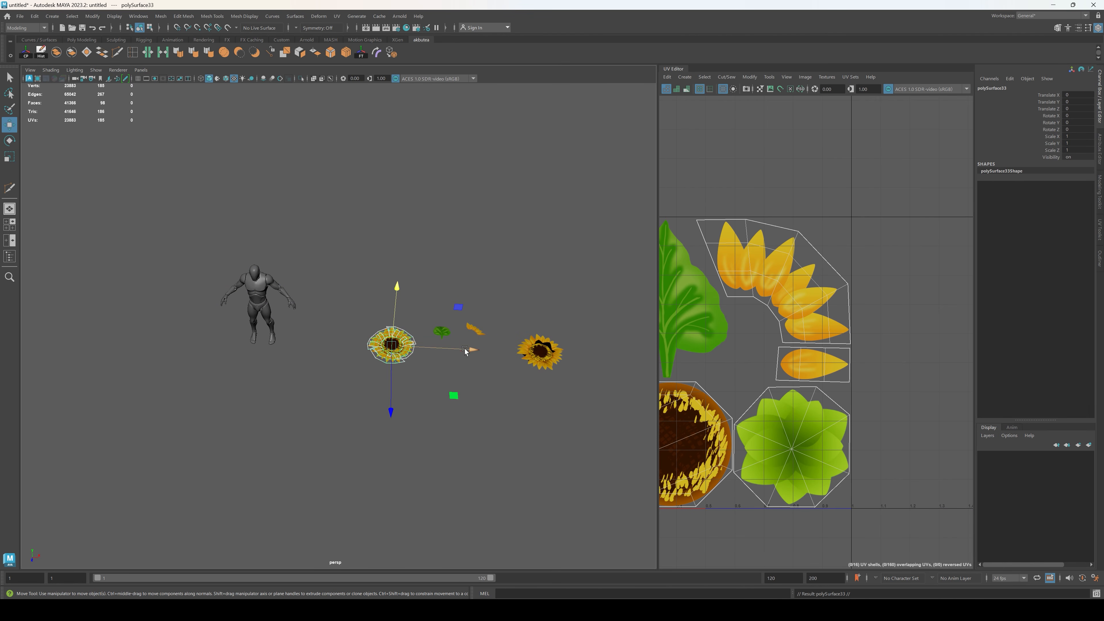
left_click_drag(465, 351, 694, 351)
Step: Move the original combined flower beside the mannequin, at about X -211 and Y 145, and tilt it to face forward
left_click_drag(460, 351, 261, 300)
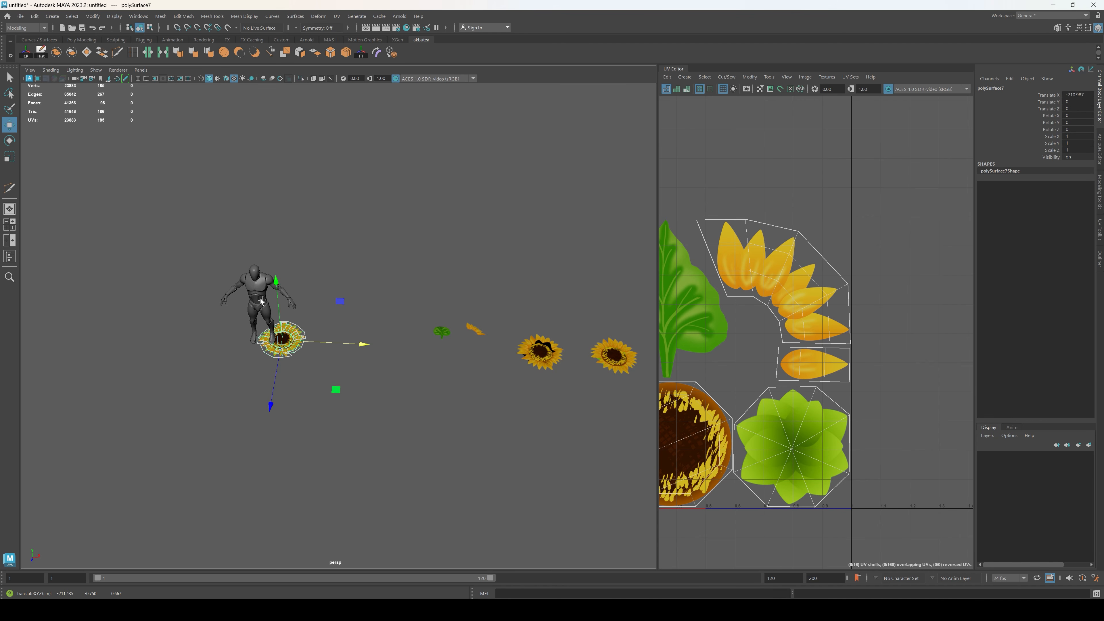
scroll(267, 216, "up", 4)
left_click(272, 228)
middle_click_drag(273, 222, 319, 278, "alt")
scroll(319, 278, "up", 5)
left_click(288, 265)
left_click_drag(304, 287, 269, 316, "alt")
Step: Scale the tilted flower uniformly to about 0.63 and nudge it up to the mannequin's shoulder
key("e")
key("r")
left_click_drag(261, 271, 209, 285)
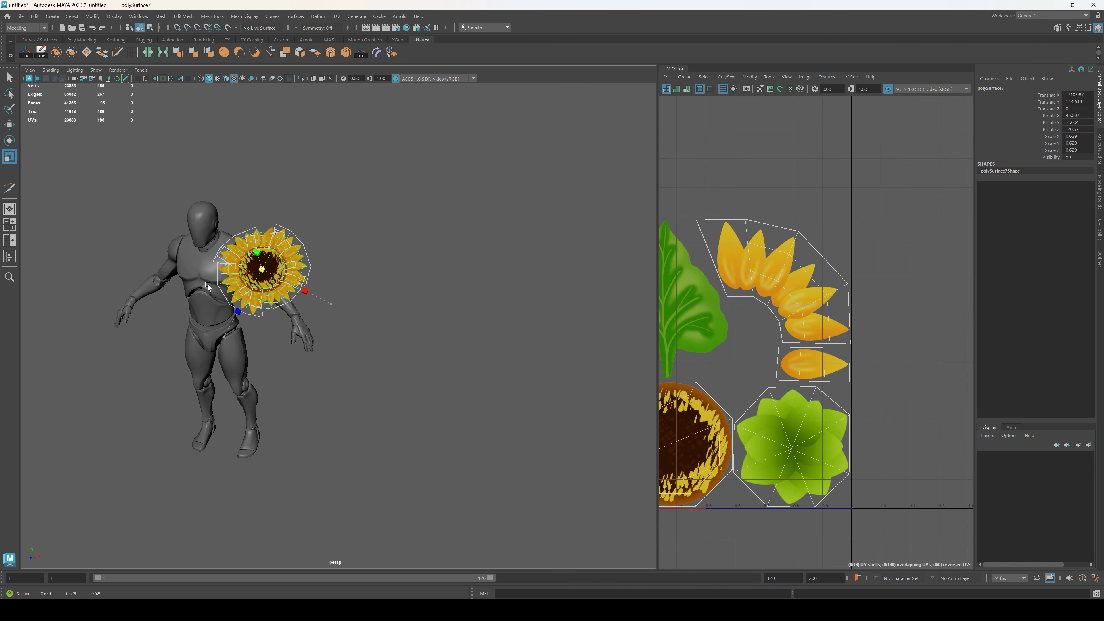
left_click_drag(268, 242, 262, 222)
left_click_drag(334, 264, 333, 264)
left_click(441, 426)
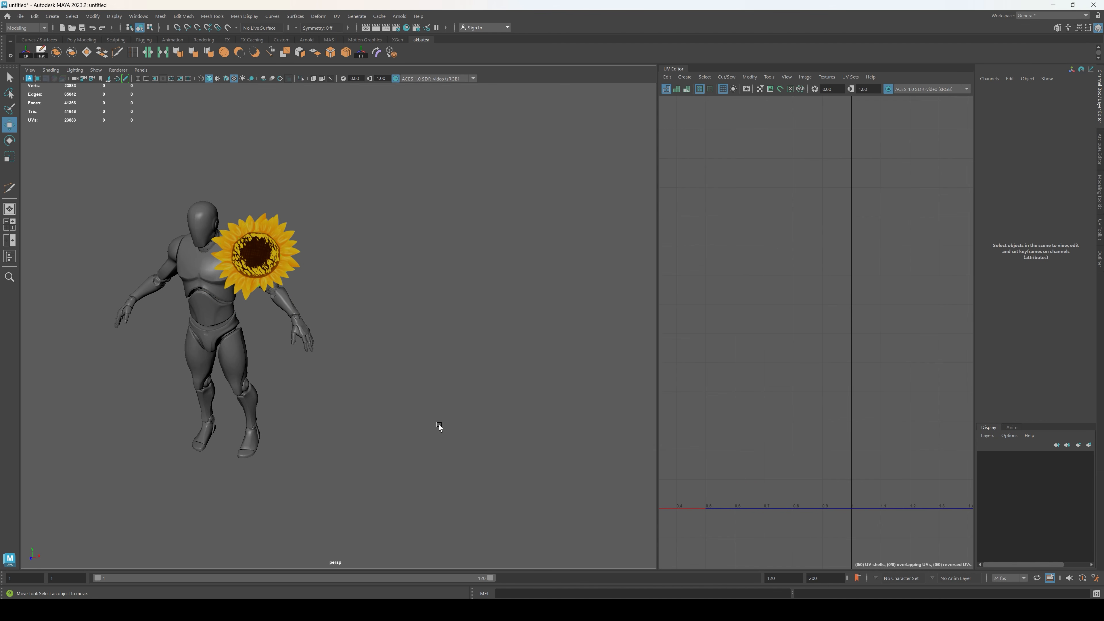
Step: Show the grid, create a polygon cylinder at the origin and scale it uniformly to about 17.6
scroll(441, 418, "down", 3)
left_click_drag(437, 374, 466, 383, "alt")
middle_click_drag(466, 382, 376, 396, "alt")
left_click(138, 80)
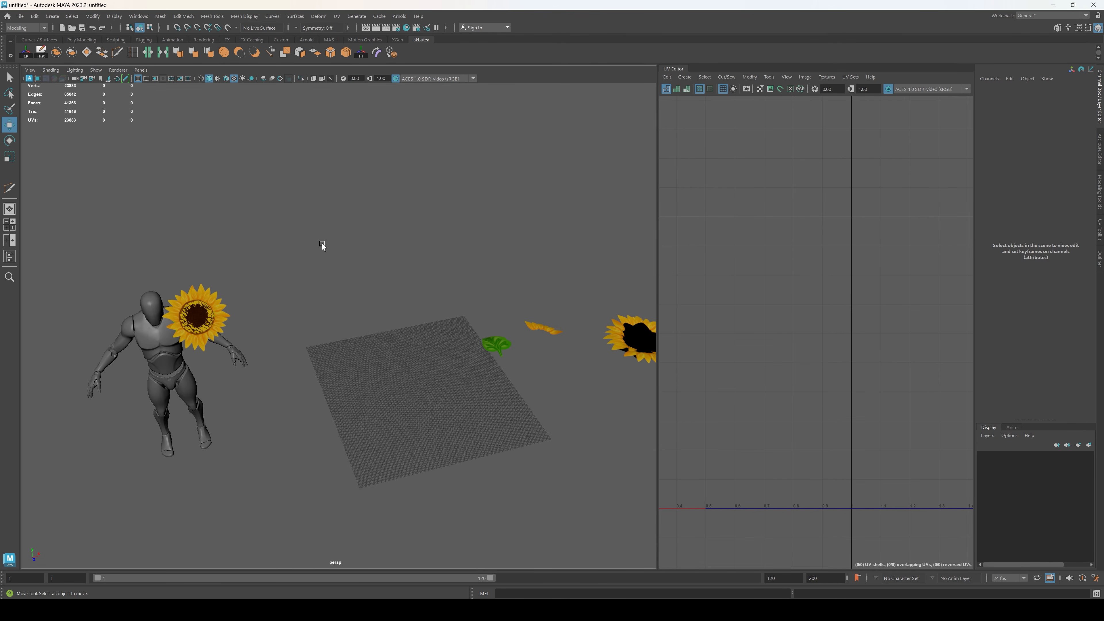
left_click_drag(501, 397, 259, 324, "alt")
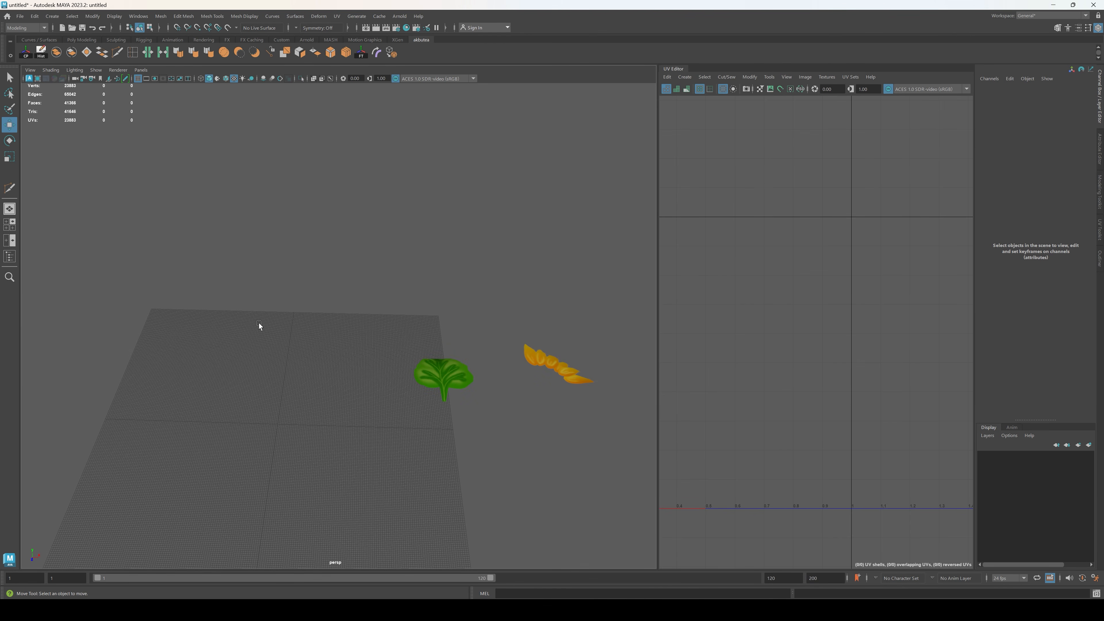
left_click_drag(251, 411, 352, 408, "alt")
right_click_drag(364, 362, 316, 363, "shift")
scroll(373, 421, "up", 2)
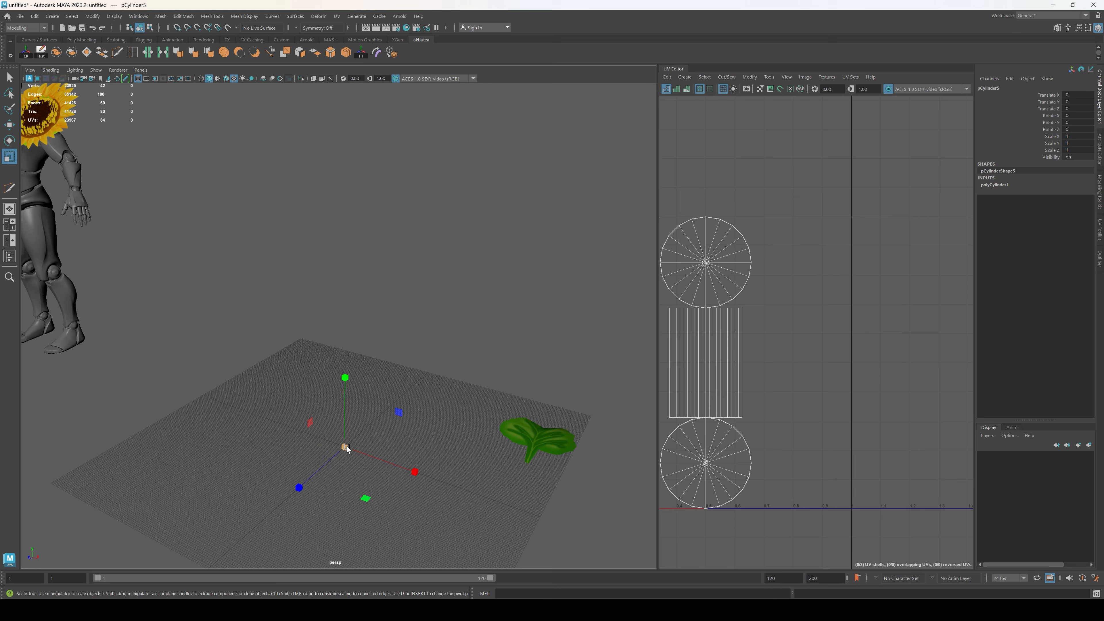
left_click_drag(345, 447, 623, 356)
Step: Set the cylinder's Subdivisions Axis to 5
left_click(999, 189)
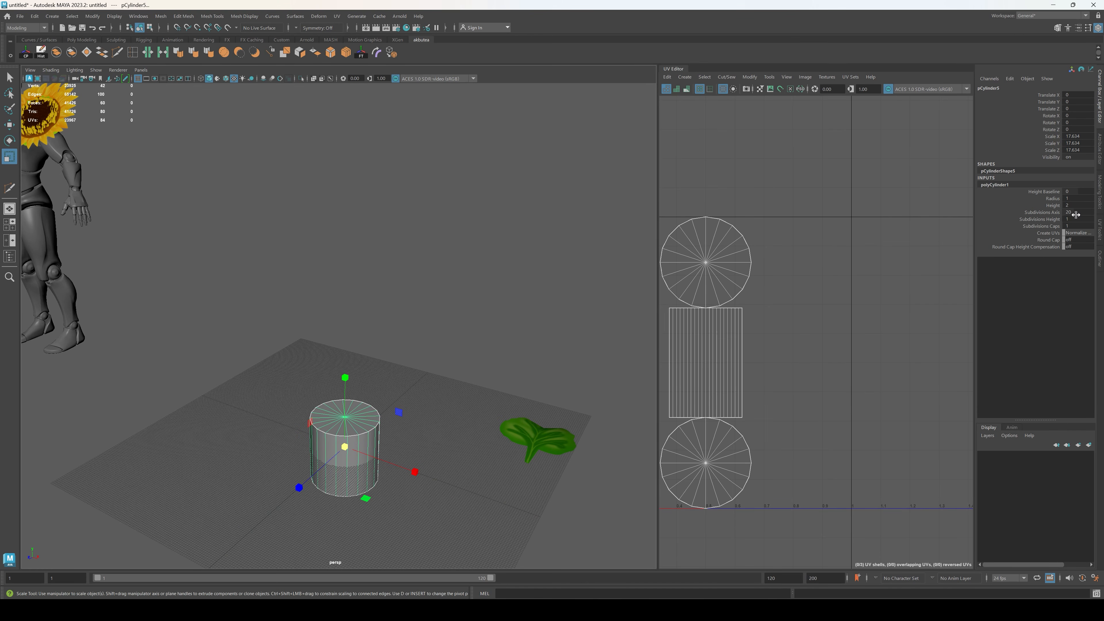
type("5")
key("Return")
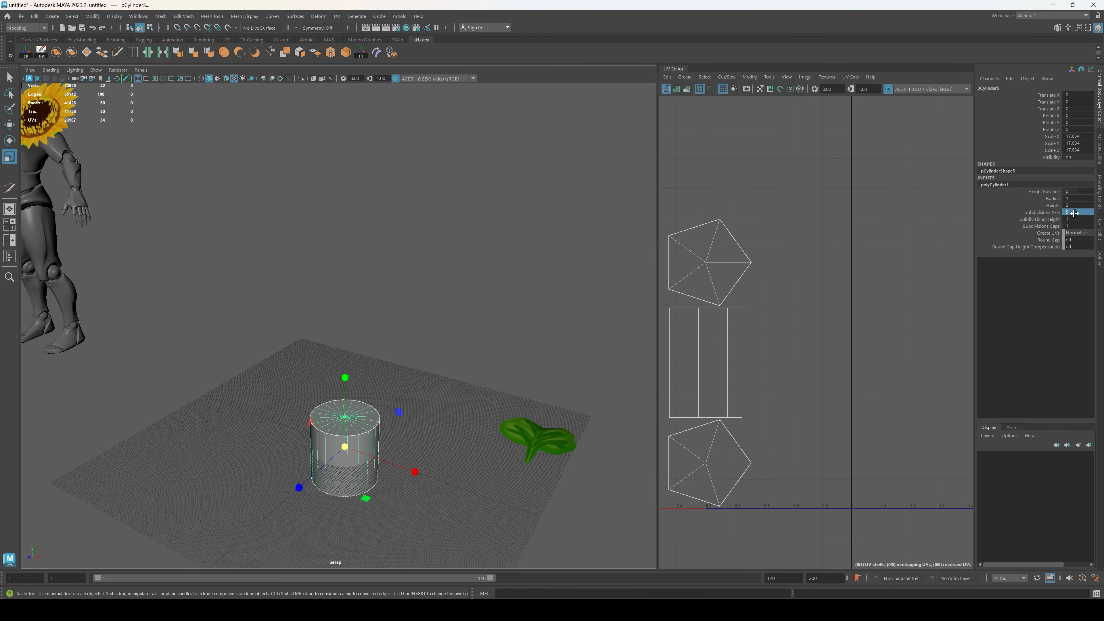
Step: Delete the cylinder's top and bottom cap faces and scale its two open edge loops inward to make a thin tube
left_click_drag(411, 491, 391, 316, "alt")
key("F11")
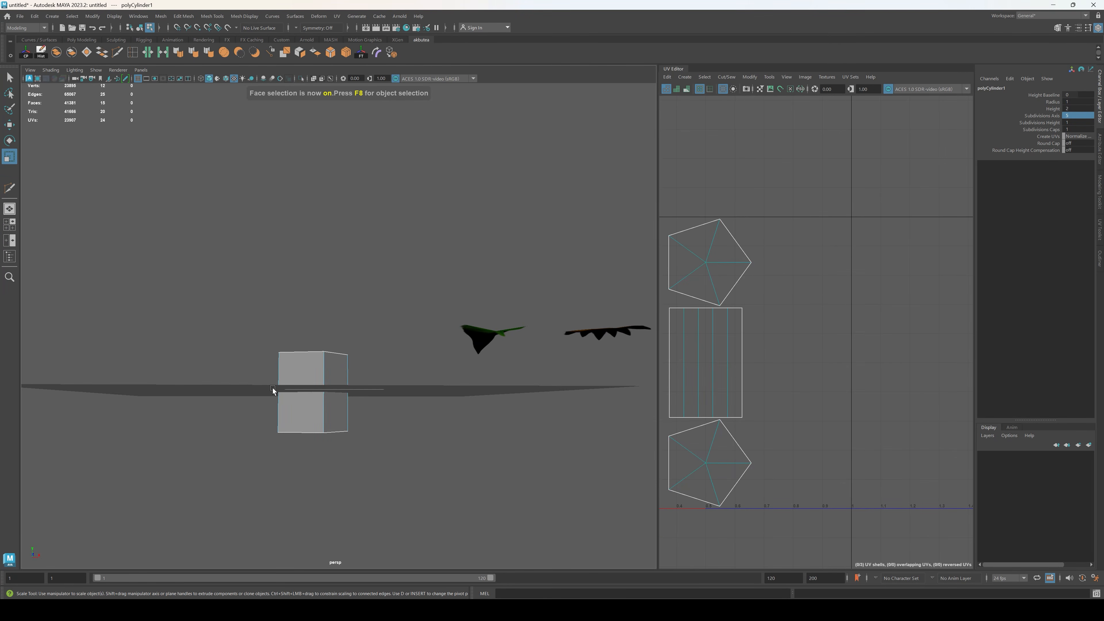
left_click_drag(273, 388, 273, 389)
key("ctrl+shift+i")
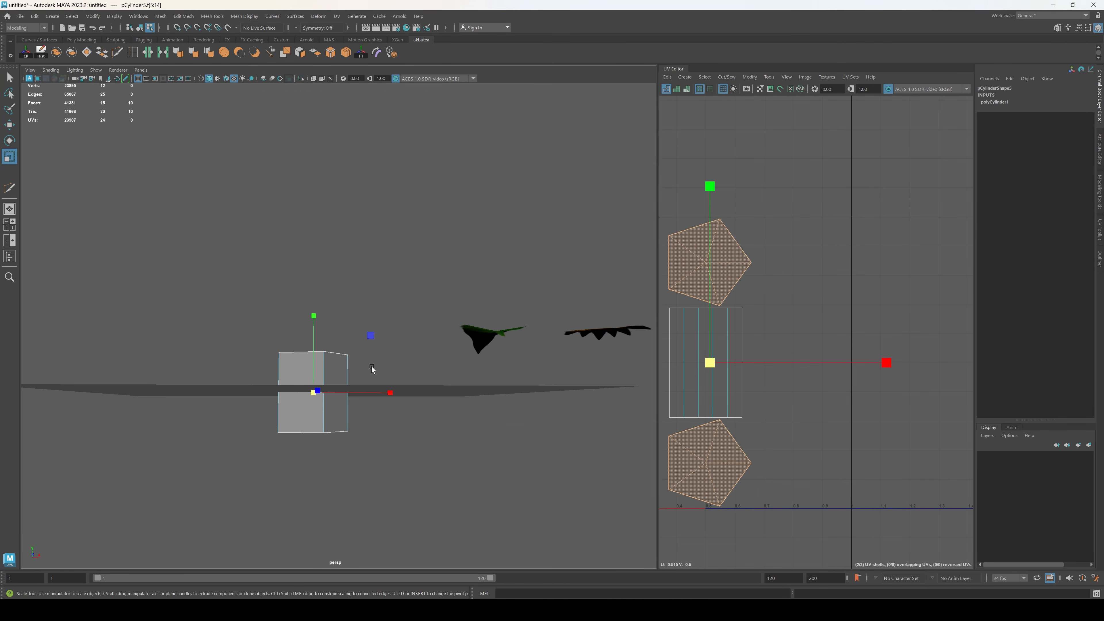
left_click_drag(400, 260, 356, 401, "alt")
key("Delete")
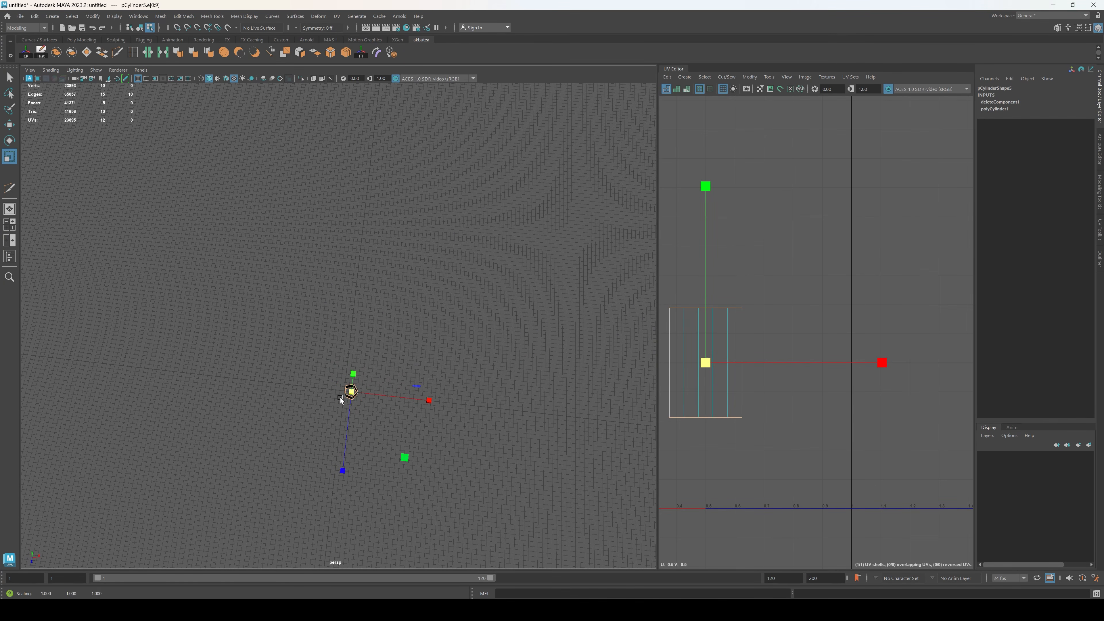
key("w")
left_click_drag(377, 405, 353, 400, "alt")
left_click(339, 374)
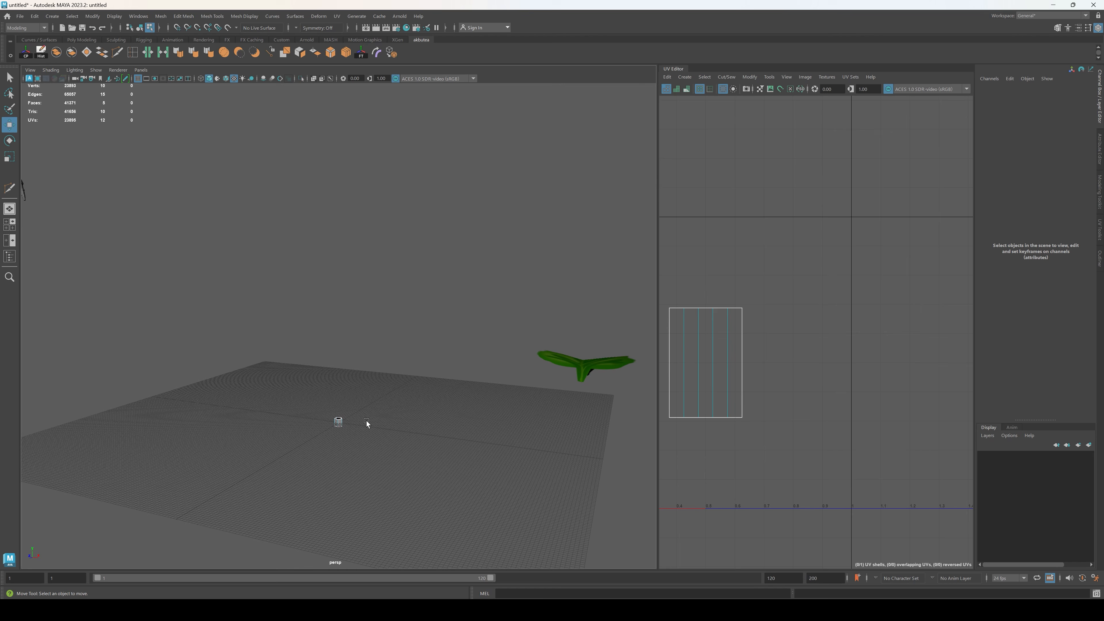
Step: Raise the tube's top edge loop along Y to form a tall stem in proportion to the mannequin
left_click(339, 420)
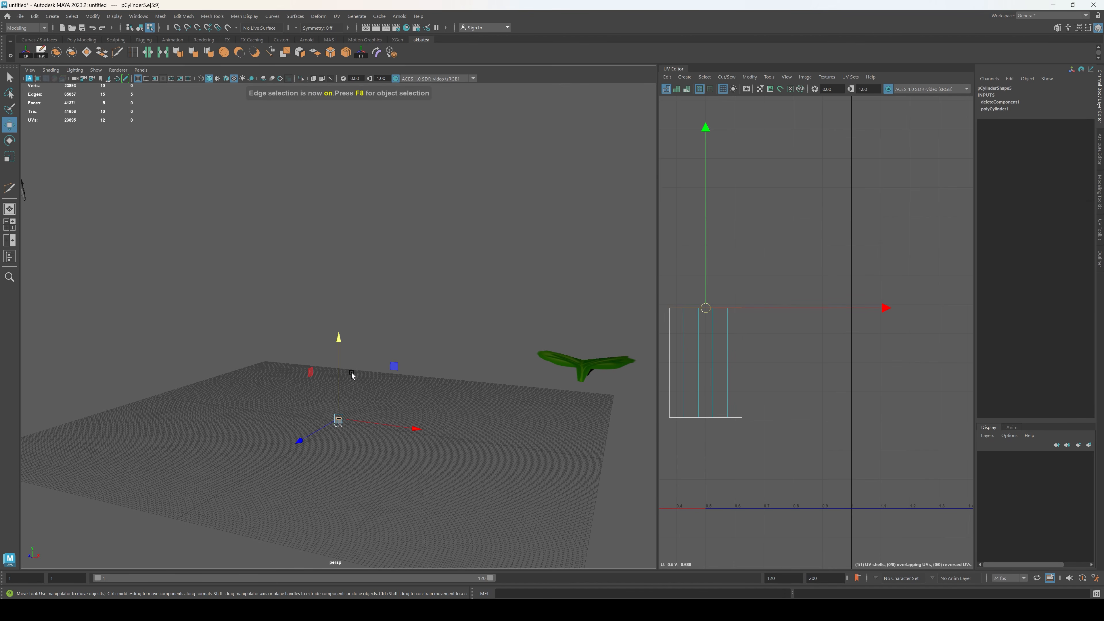
mouse_move(339, 332)
left_mouse_down("alt")
mouse_move(375, 377)
mouse_move(387, 310)
mouse_move(337, 339)
left_mouse_up("alt")
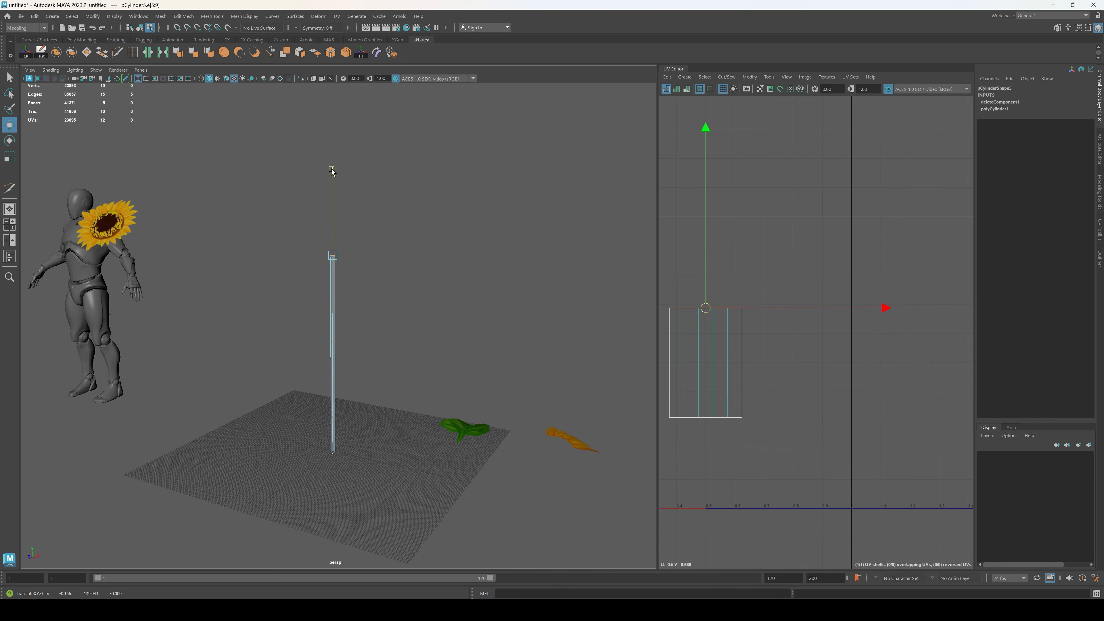
left_click_drag(332, 171, 364, 291, "alt")
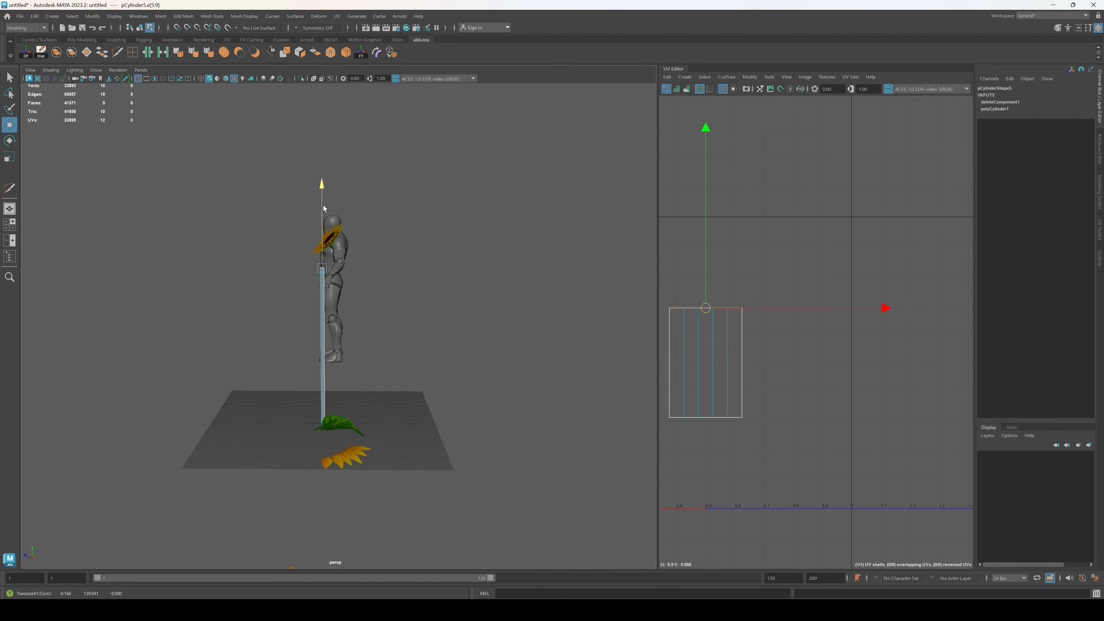
left_click_drag(326, 195, 461, 361, "alt")
left_click_drag(413, 305, 440, 375, "alt")
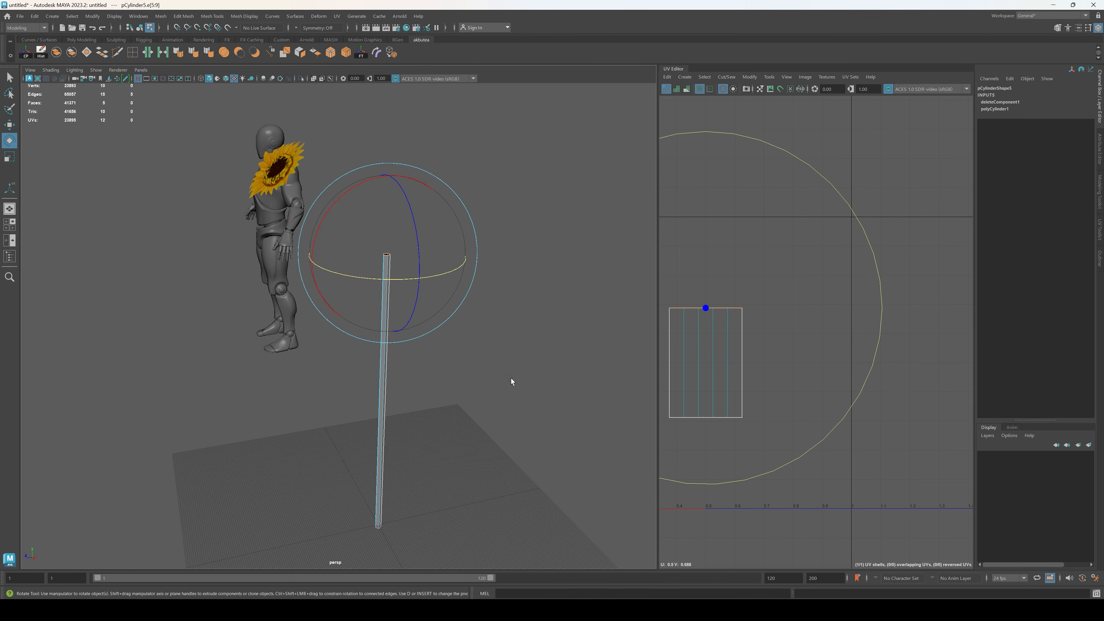
Step: Extrude the stem's top edge loop upward twice, making the second segment about 24 units long
key("ctrl+e")
left_click_drag(393, 199, 401, 165)
middle_click_drag(451, 323, 451, 363, "alt")
left_click_drag(451, 363, 452, 336, "alt")
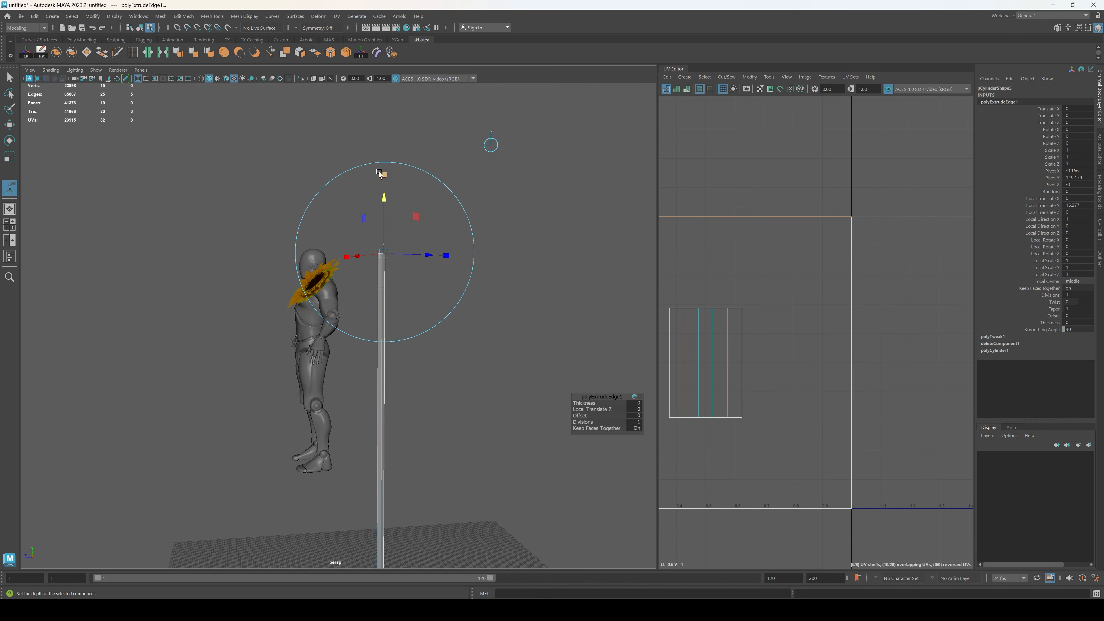
left_click_drag(386, 200, 387, 132)
key("ctrl+e")
key("q")
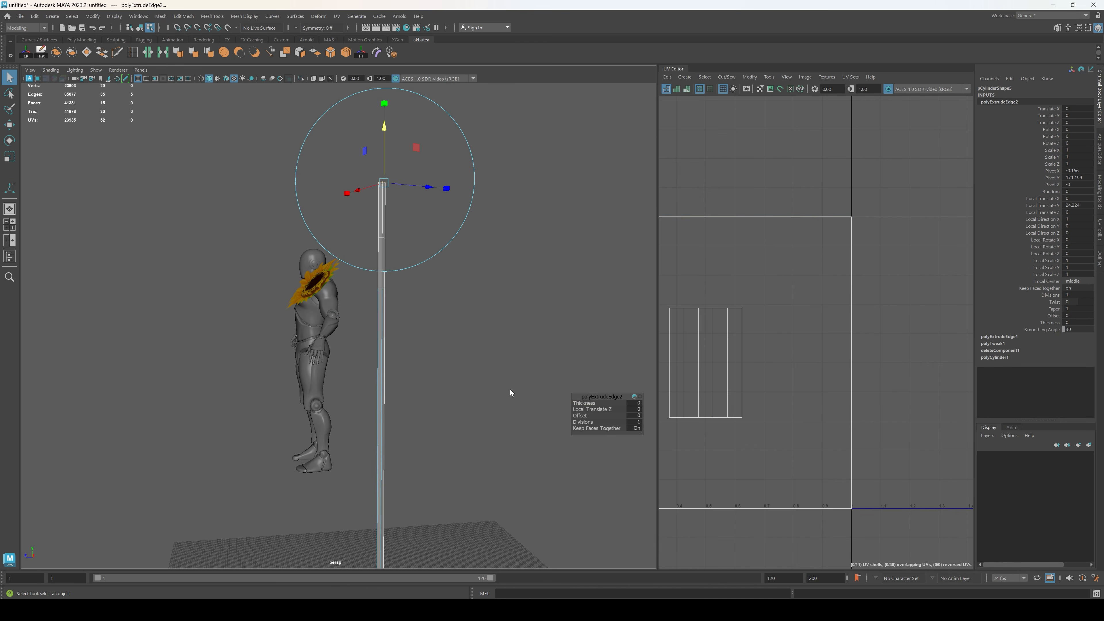
Step: Insert two edge loops across the long lower section of the stem
key("F8")
left_click(509, 389)
scroll(461, 376, "down", 1)
left_click_drag(410, 315, 417, 352, "alt")
left_click(377, 308)
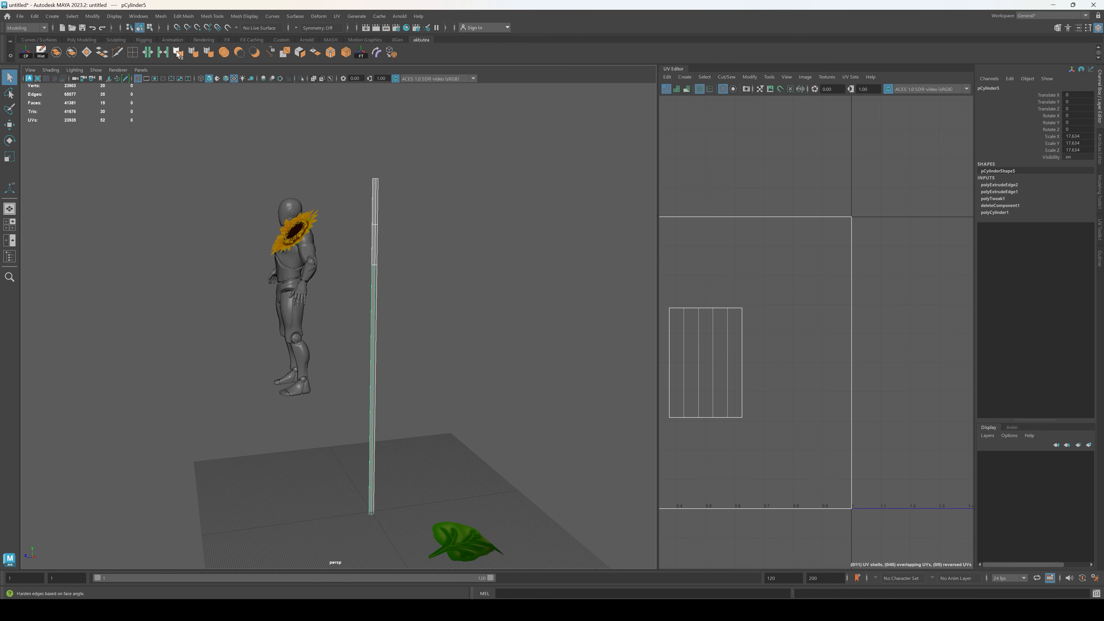
left_click(114, 52)
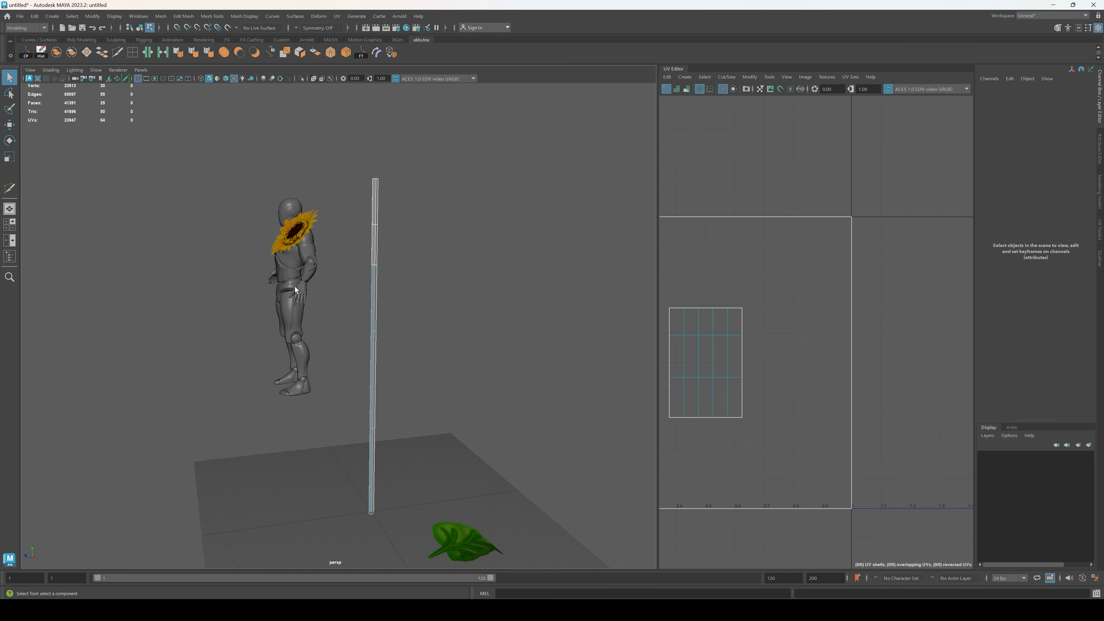
Step: Add a nonlinear Bend deformer to the stem and set its Curvature to 60
left_click(372, 280)
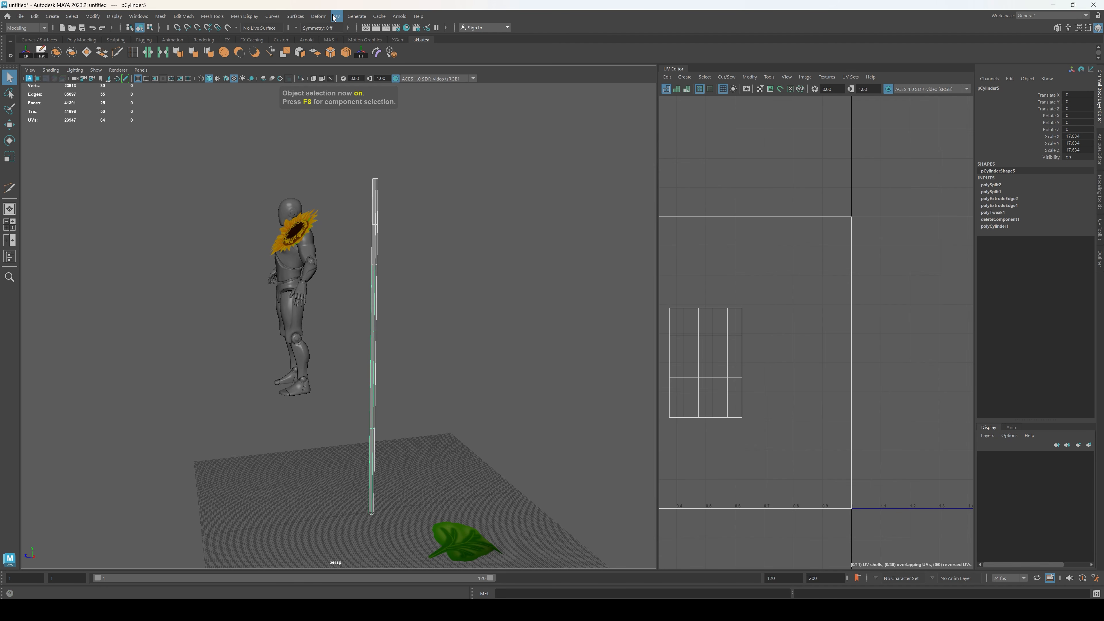
left_click(319, 16)
mouse_move(382, 174)
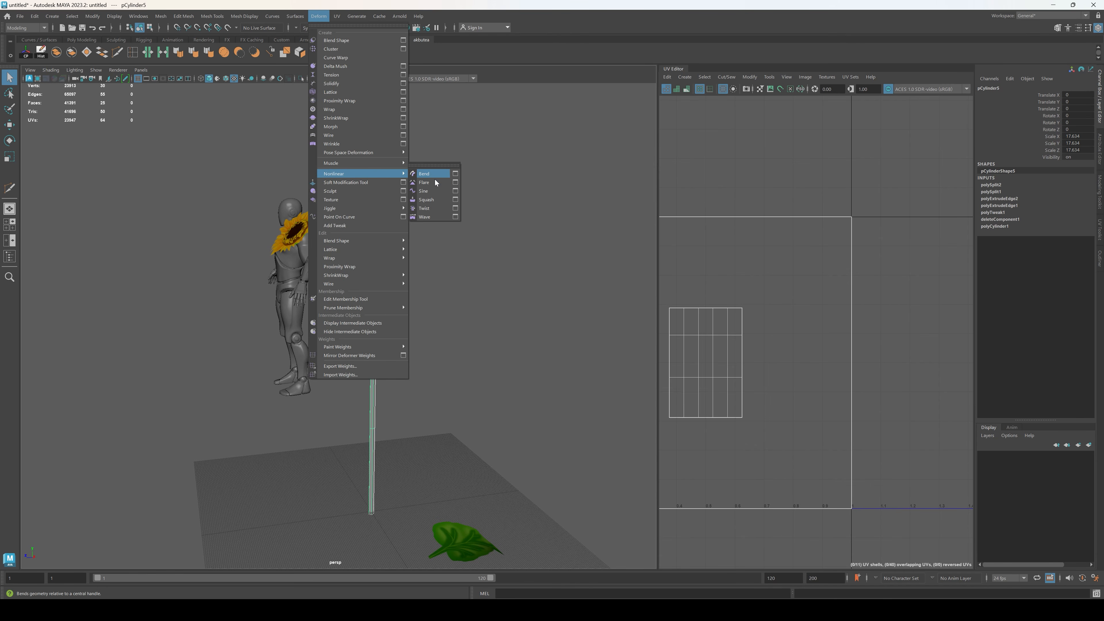
left_click(431, 174)
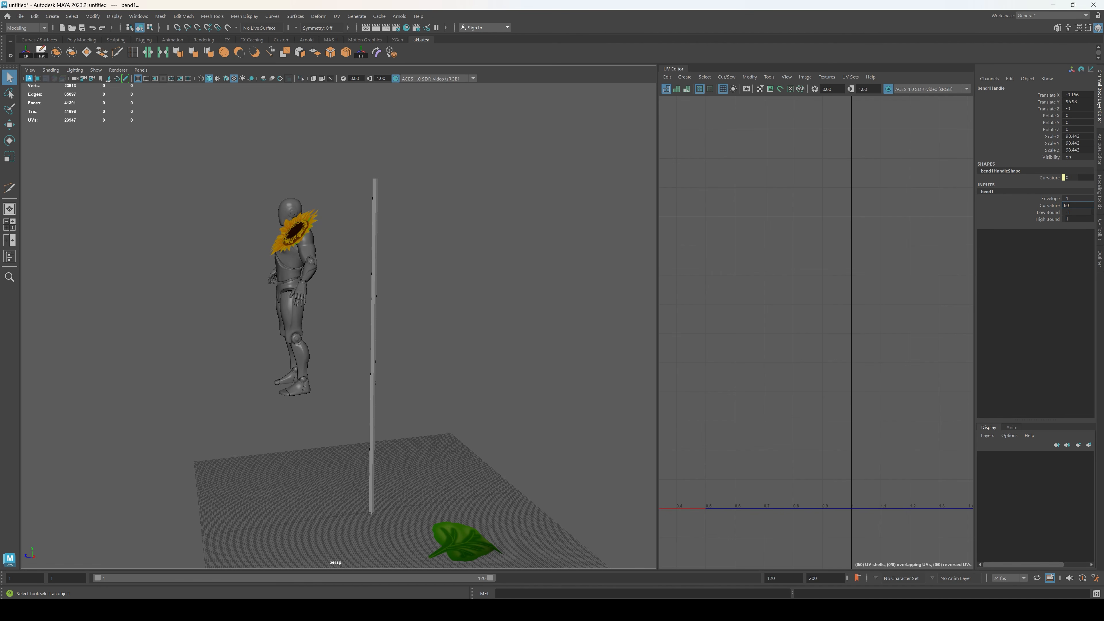
key("Return")
left_click_drag(402, 398, 448, 404, "alt")
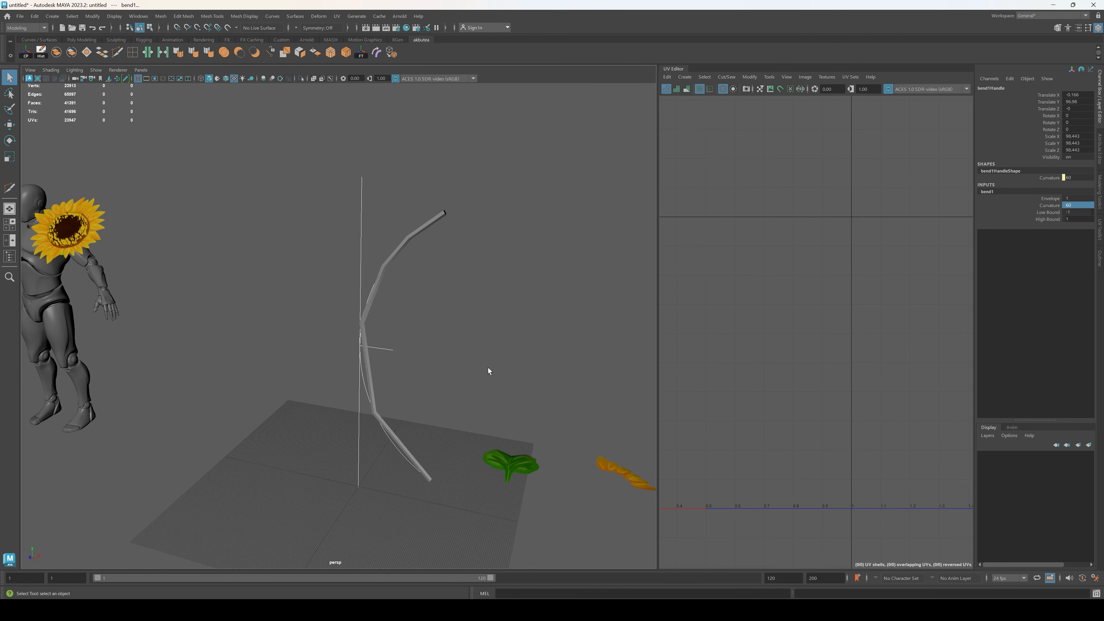
Step: Set the bend's Low Bound to 0 and raise its handle to about Y 124 so only the upper stem curves
key("w")
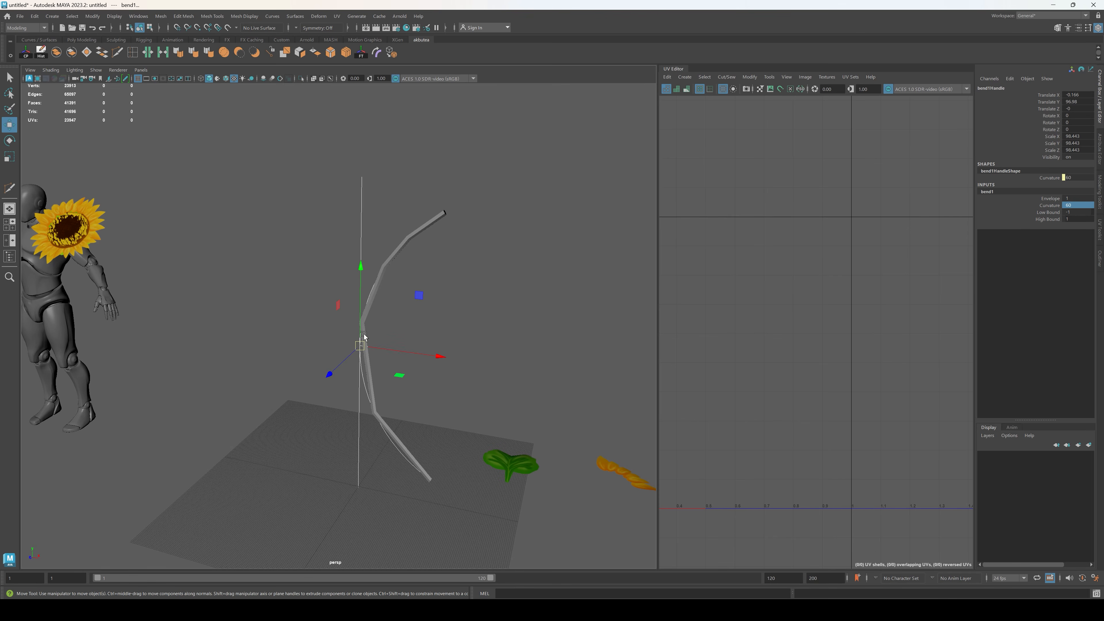
left_click_drag(360, 267, 358, 307)
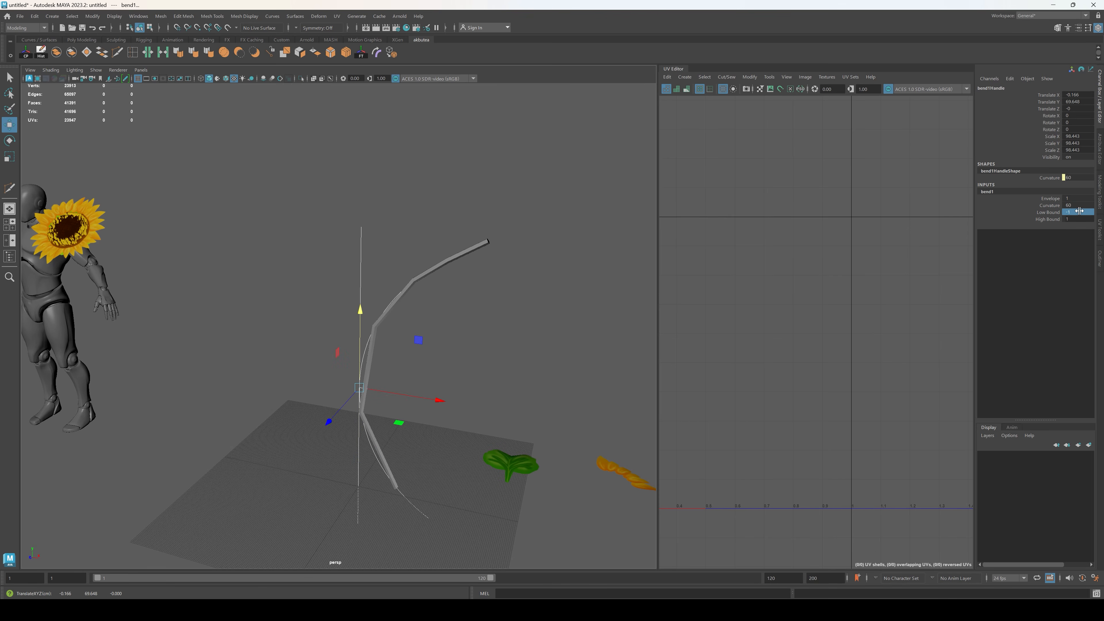
left_click_drag(1081, 212, 1094, 212)
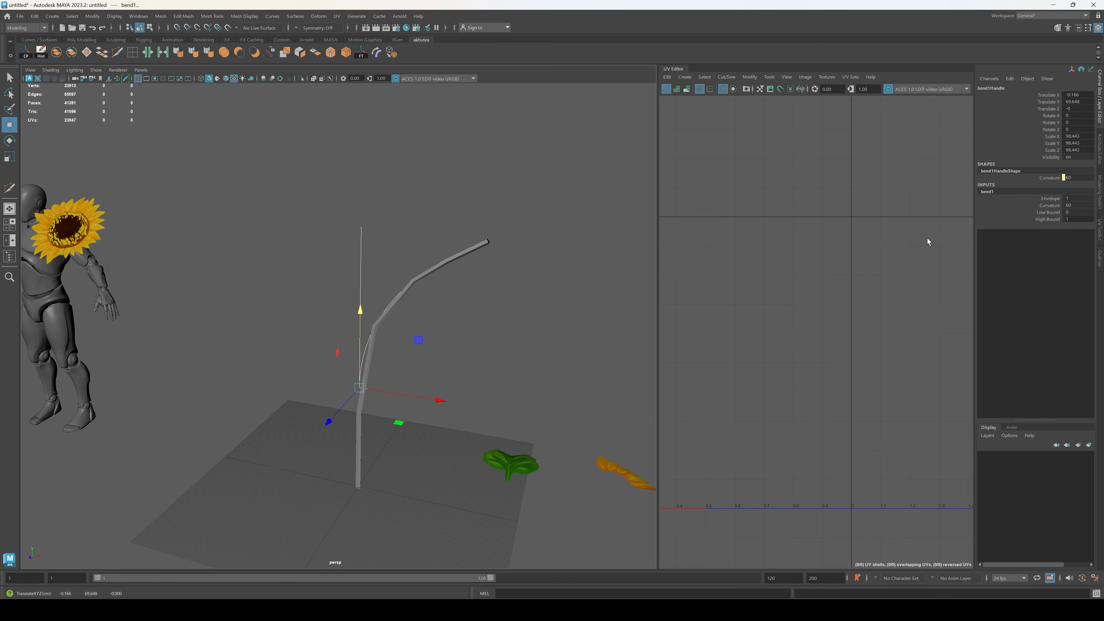
left_click_drag(360, 313, 478, 303)
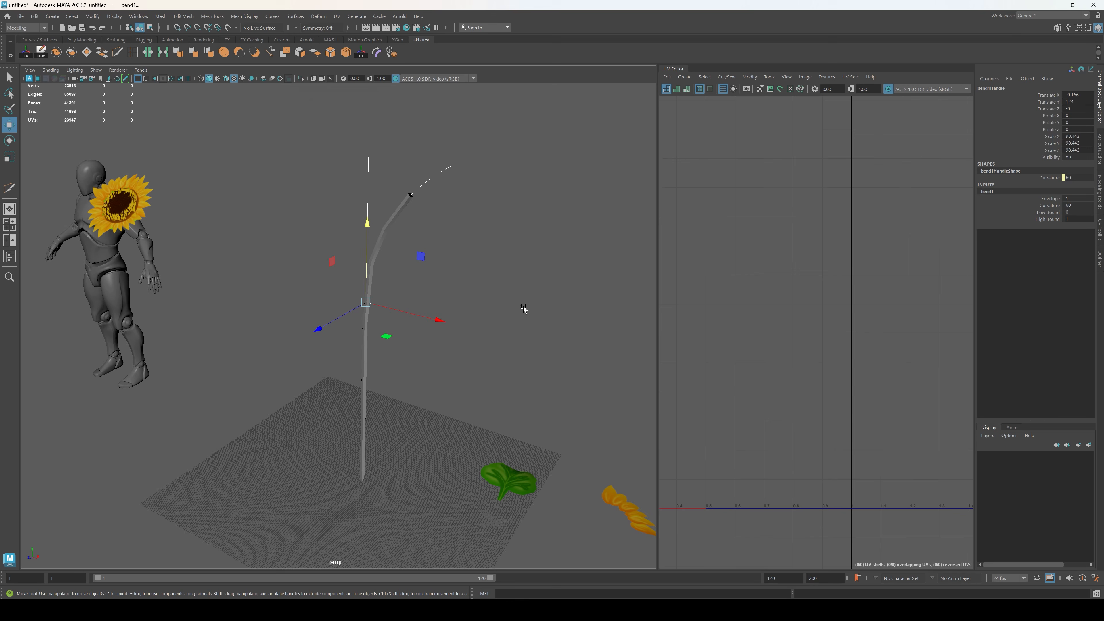
Step: Delete the stem's construction history to bake the bend into the mesh
key("F8")
left_click(364, 364)
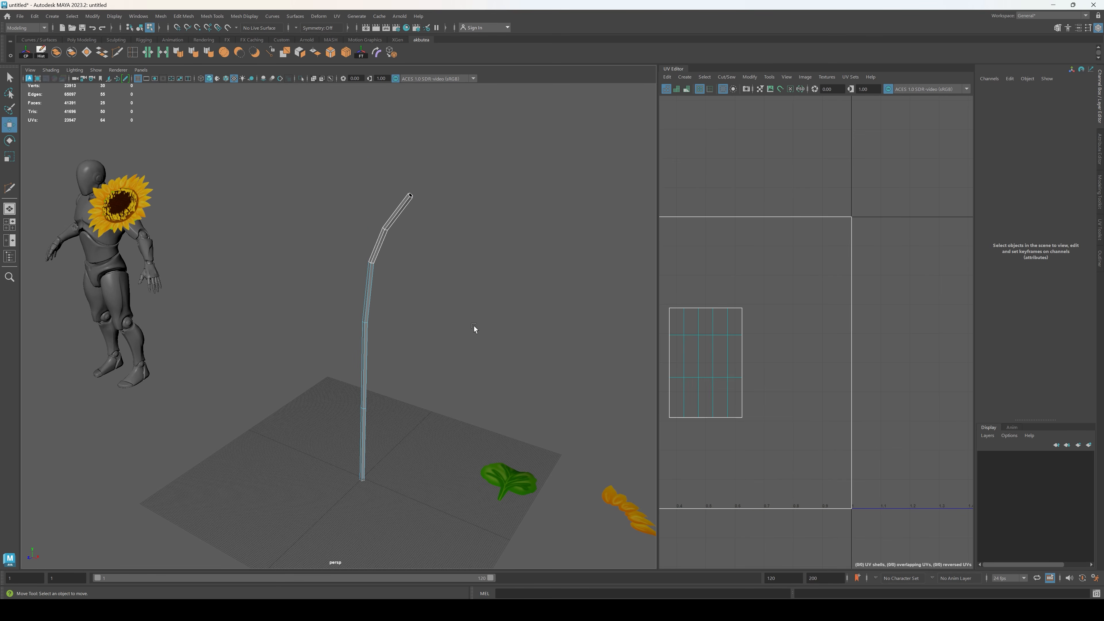
left_click_drag(474, 329, 392, 305, "alt")
key("F8")
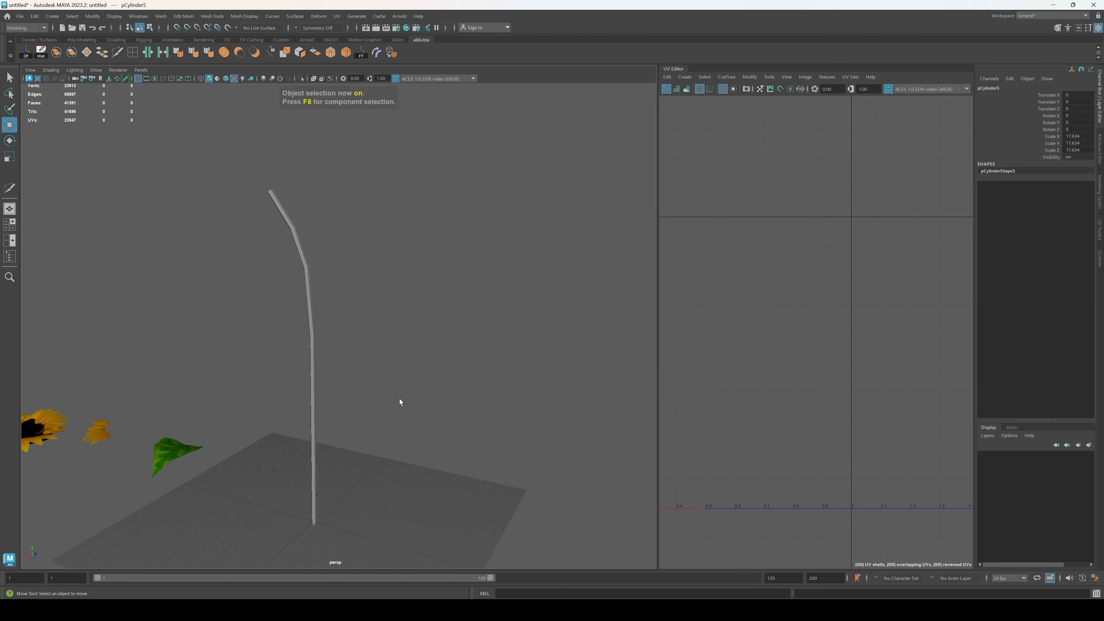
Step: Scale the stem's top edge loop and enlarge its bottom edge loop to flare the base
left_click(310, 369)
left_click_drag(310, 369, 388, 386, "alt")
key("F10")
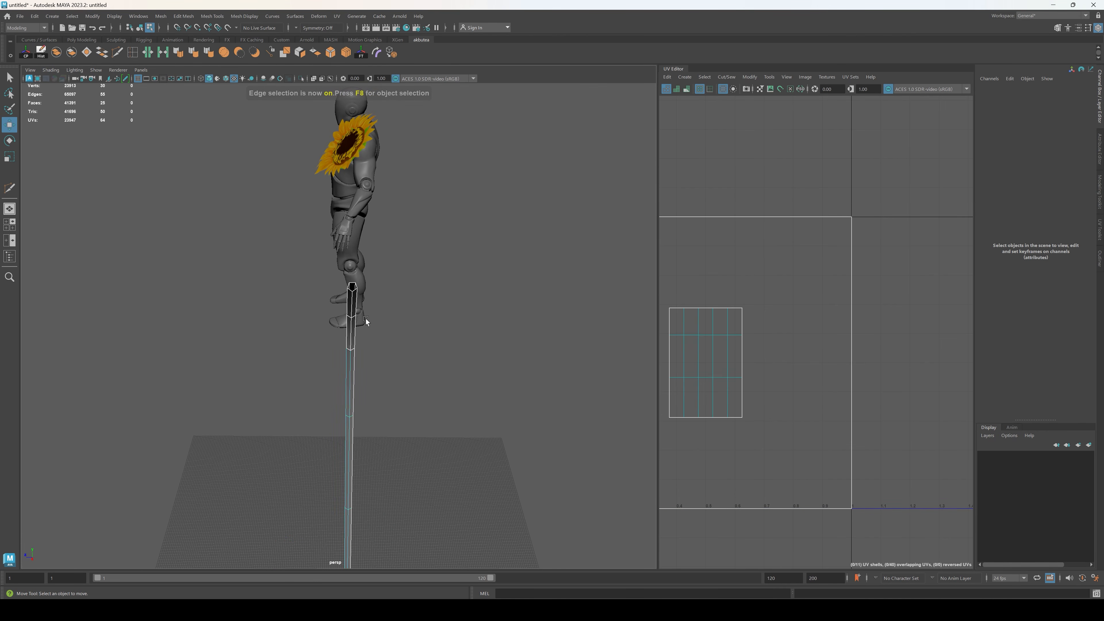
left_click_drag(365, 318, 461, 182, "alt")
left_click(436, 182)
double_click(436, 183)
key("r")
left_click_drag(414, 254, 344, 422, "alt")
double_click(340, 421)
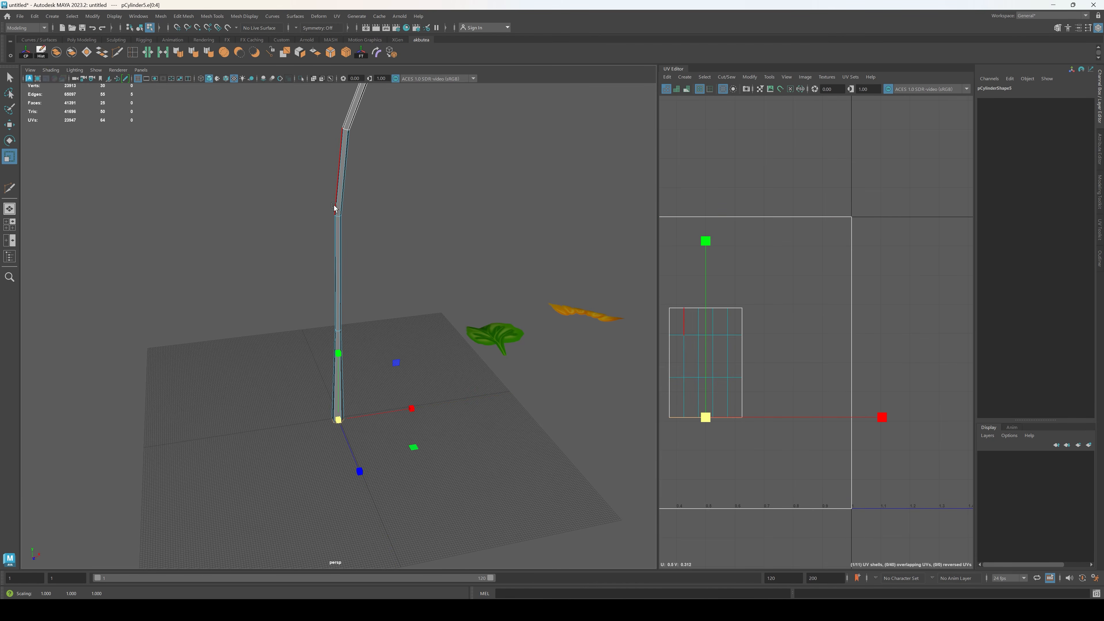
Step: Scale the stem's lower and middle edge loops to refine the taper along the shaft
double_click(339, 331)
left_click_drag(339, 330, 341, 330)
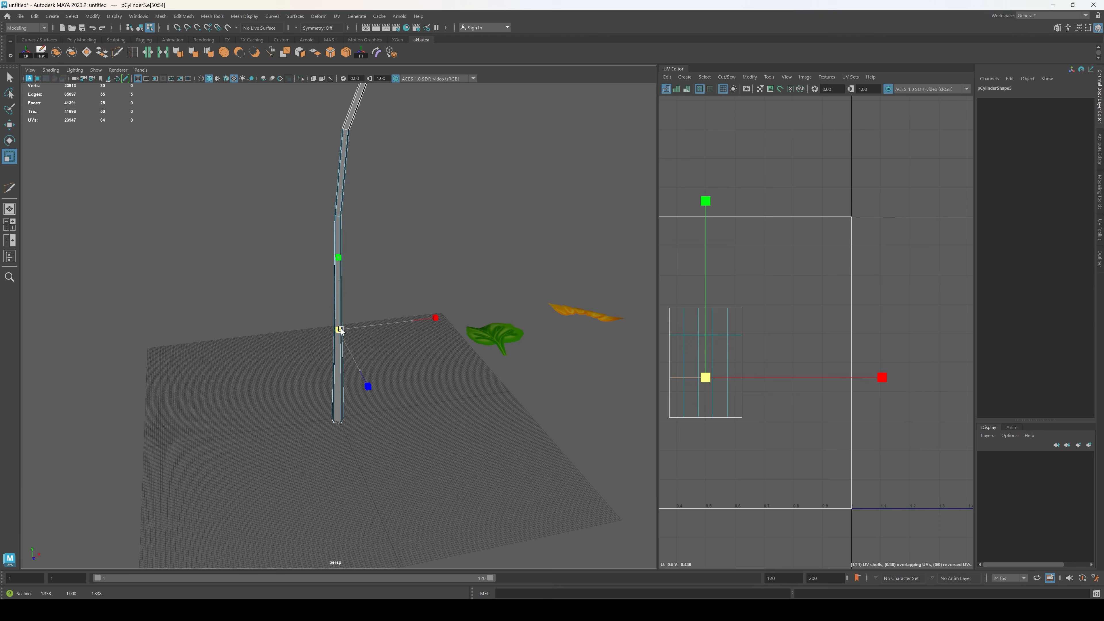
left_click_drag(403, 235, 374, 311, "alt")
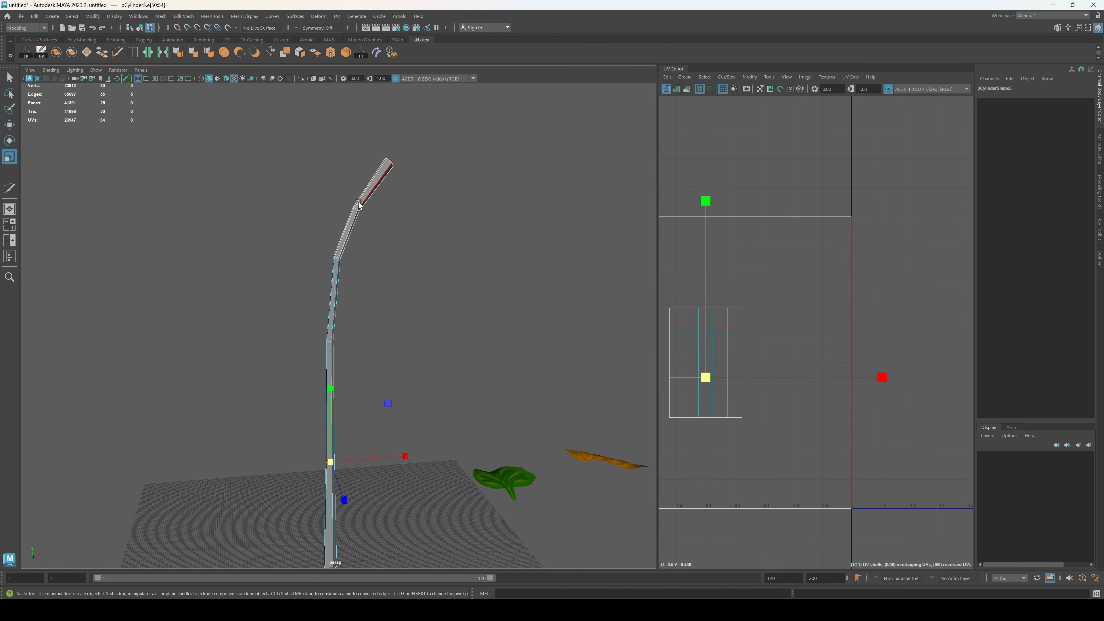
left_click(328, 342)
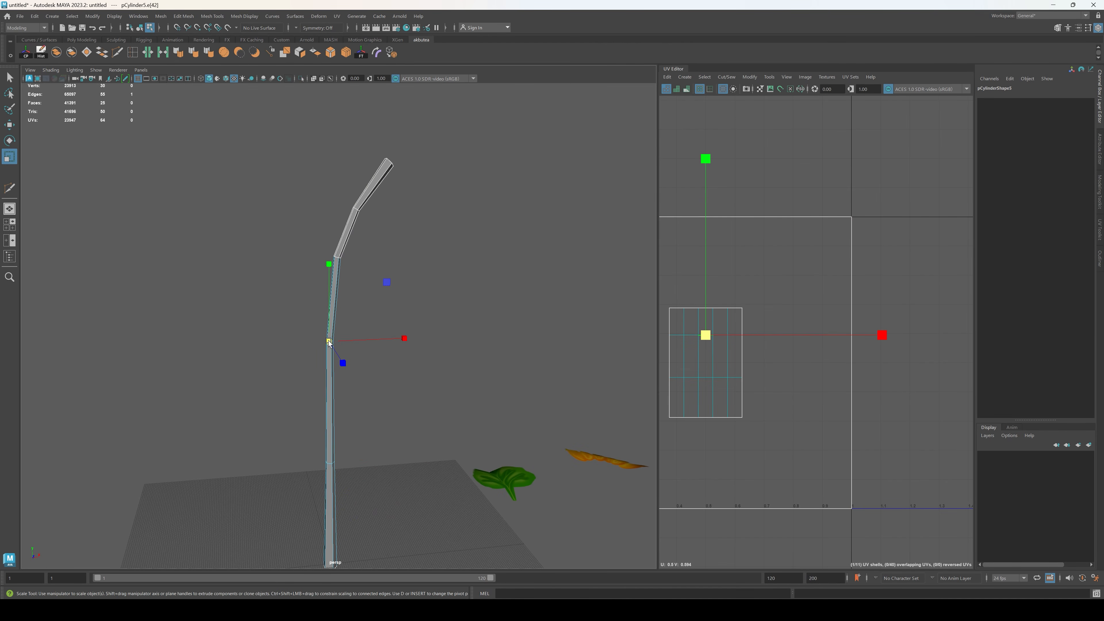
left_click_drag(330, 341, 329, 341)
left_click(361, 379)
left_click_drag(362, 379, 390, 419, "alt")
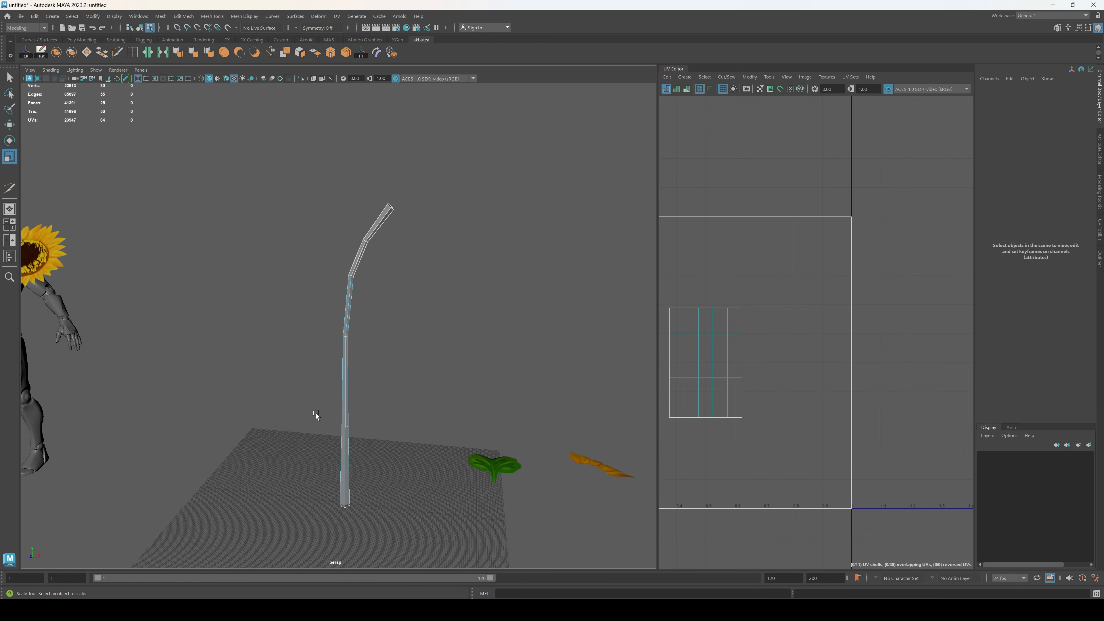
Step: Shift the stem's middle and lower vertex rings in opposite directions along Z to give it a slight wave
left_click_drag(316, 413, 425, 378)
key("w")
left_click_drag(342, 278, 430, 276)
left_click_drag(529, 291, 425, 308, "alt")
left_click_drag(299, 274, 296, 276)
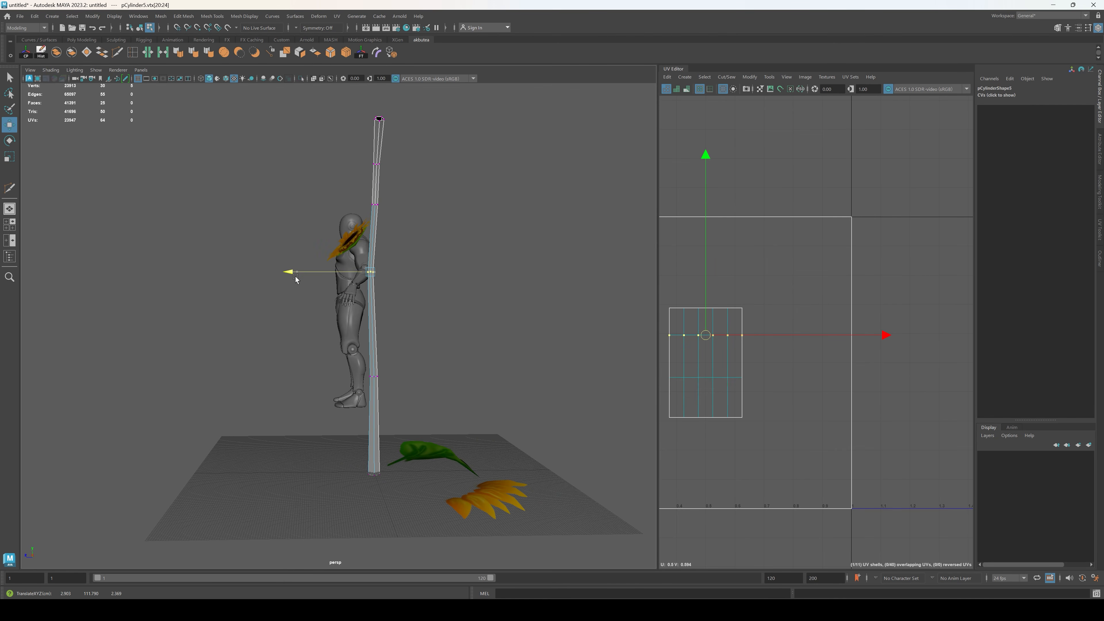
left_click_drag(349, 358, 423, 422)
left_click_drag(303, 376, 309, 377)
left_click_drag(404, 329, 572, 323, "alt")
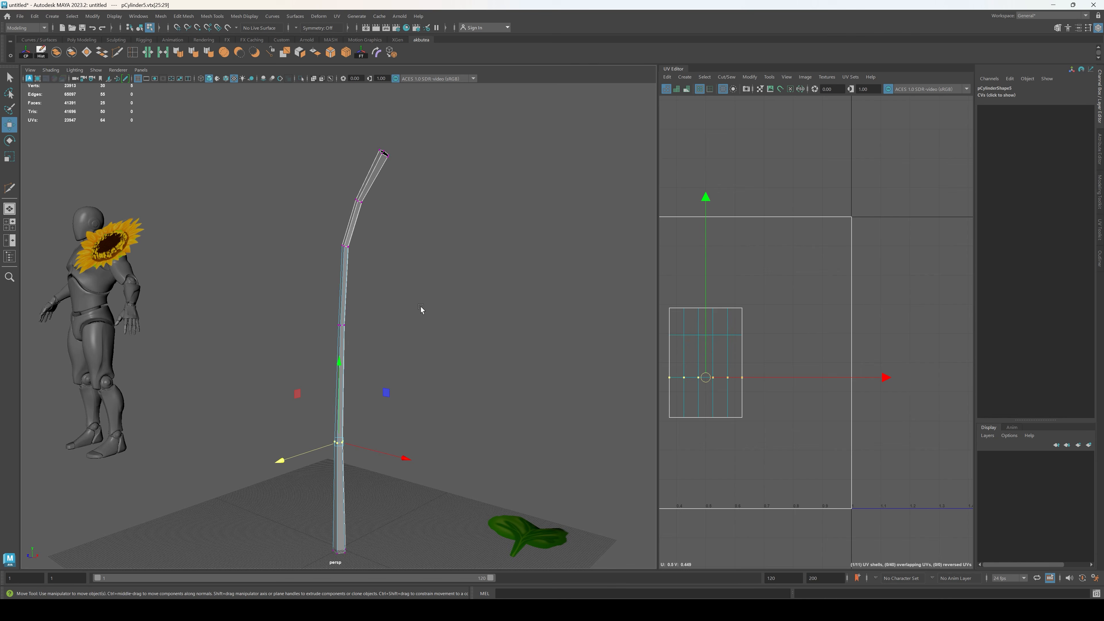
left_click_drag(422, 309, 376, 200, "alt")
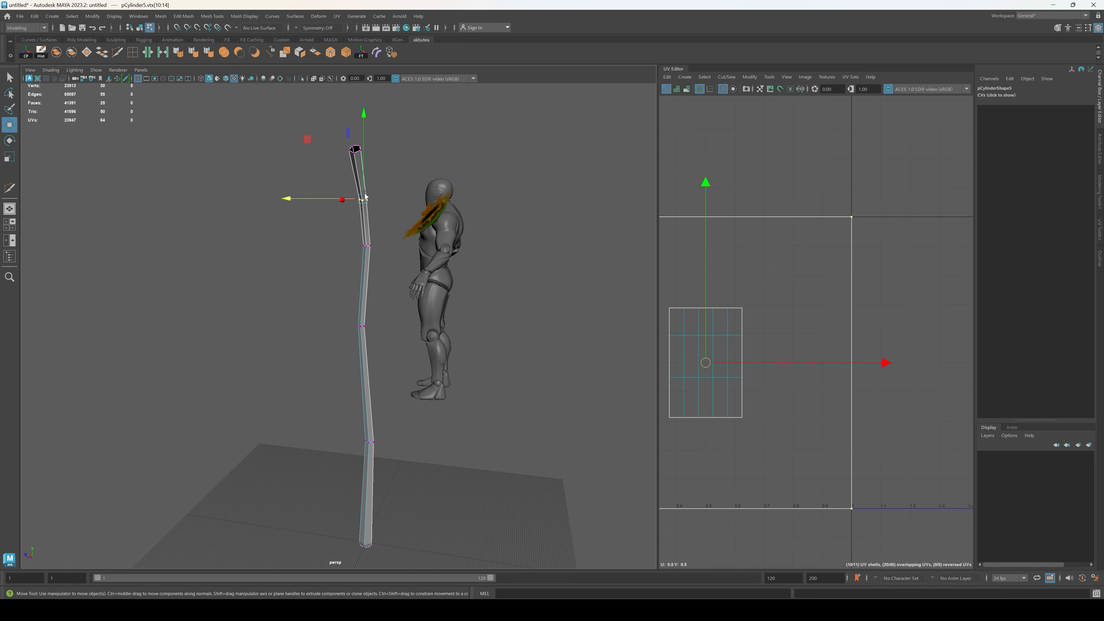
left_click_drag(476, 294, 333, 332, "alt")
key("F8")
Step: Delete the stem's existing UVs and create new ones with a camera-based projection
scroll(769, 288, "down", 3)
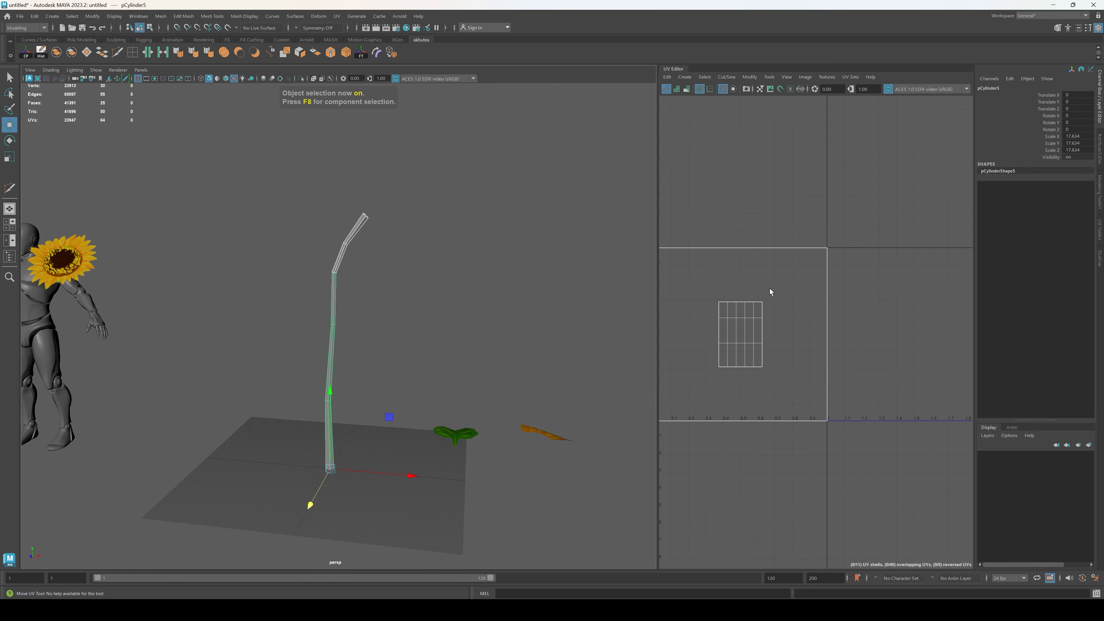
right_click_drag(743, 178, 744, 175)
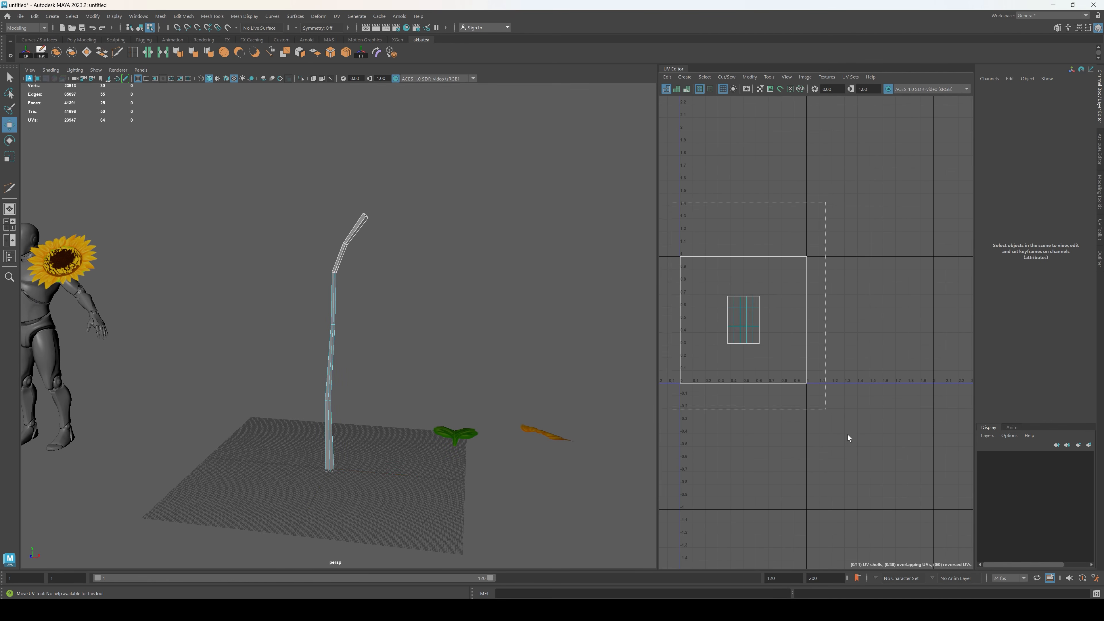
left_click_drag(848, 435, 671, 135)
key("Delete")
key("F8")
scroll(373, 316, "up", 3)
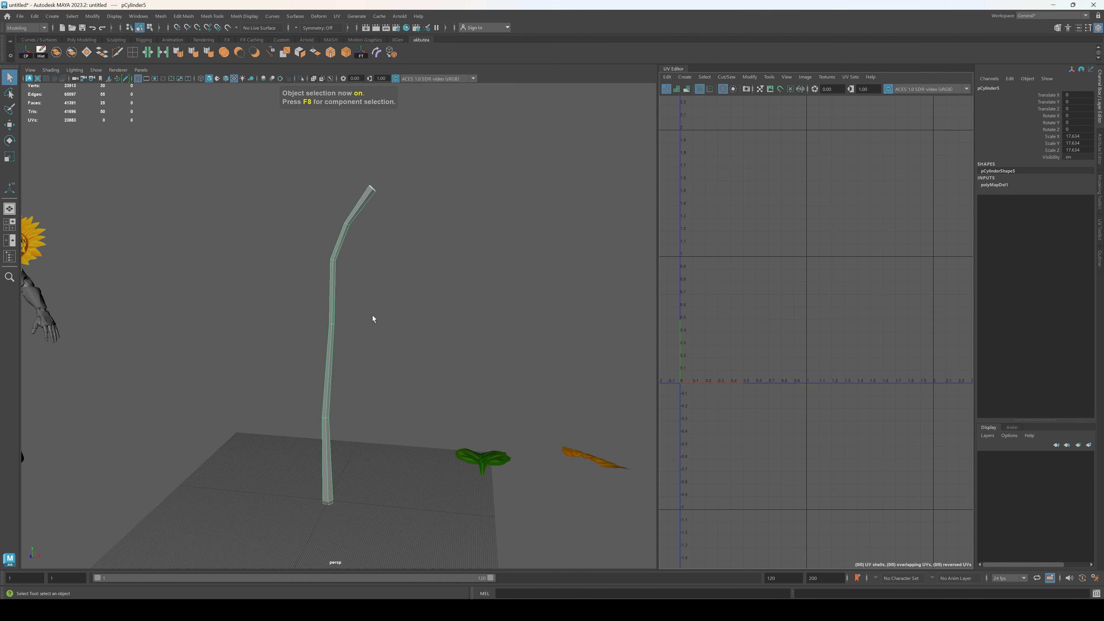
left_click(339, 17)
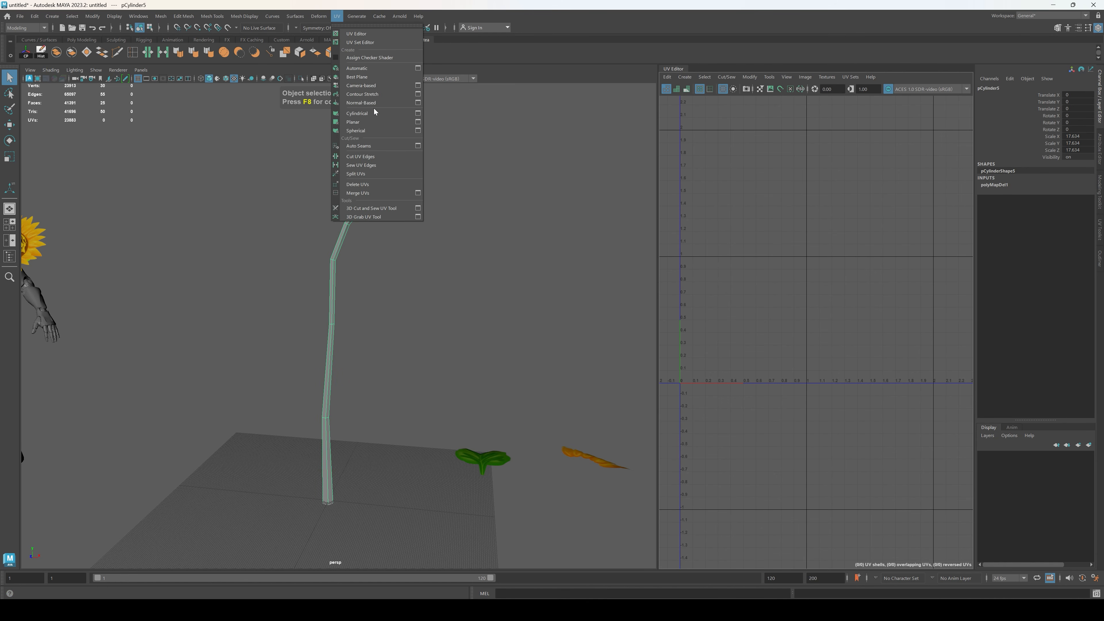
left_click(361, 85)
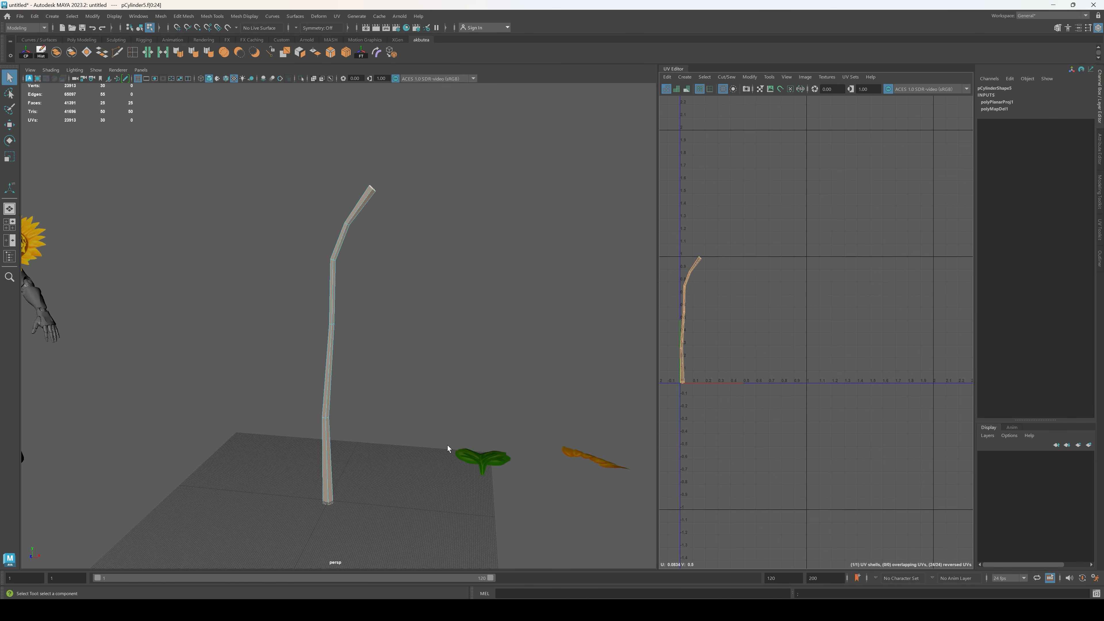
Step: Cut the stem's UVs along the vertical edge loop on its back side and select the whole UV shell
left_click_drag(447, 448, 326, 467, "alt")
key("F10")
double_click(321, 471)
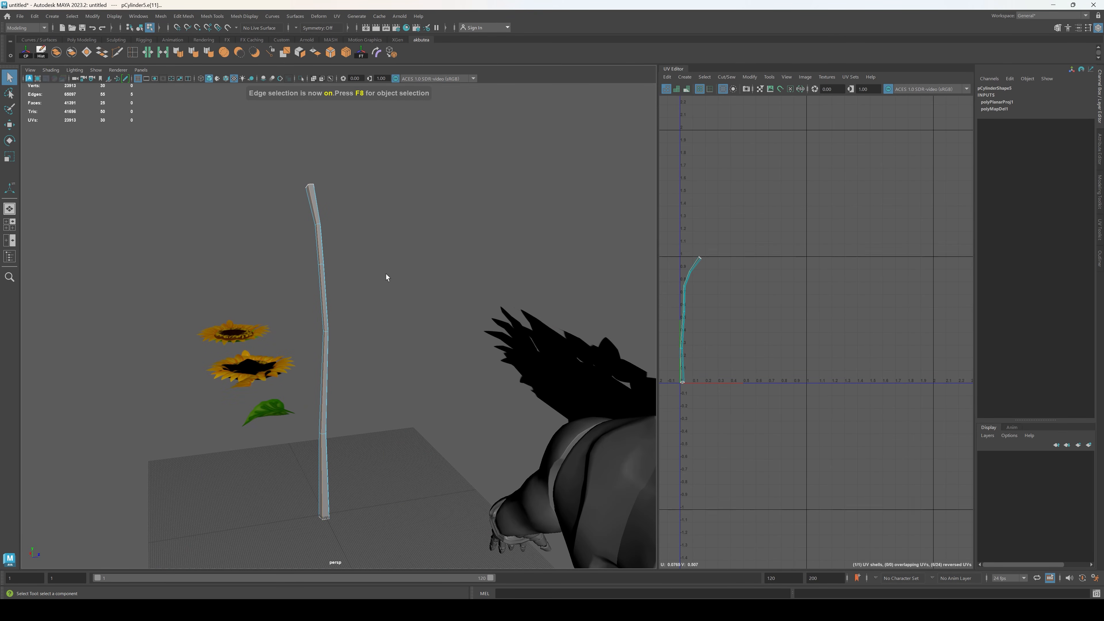
left_click(147, 53)
left_click_drag(386, 276, 260, 278, "alt")
right_click_drag(759, 201, 723, 188)
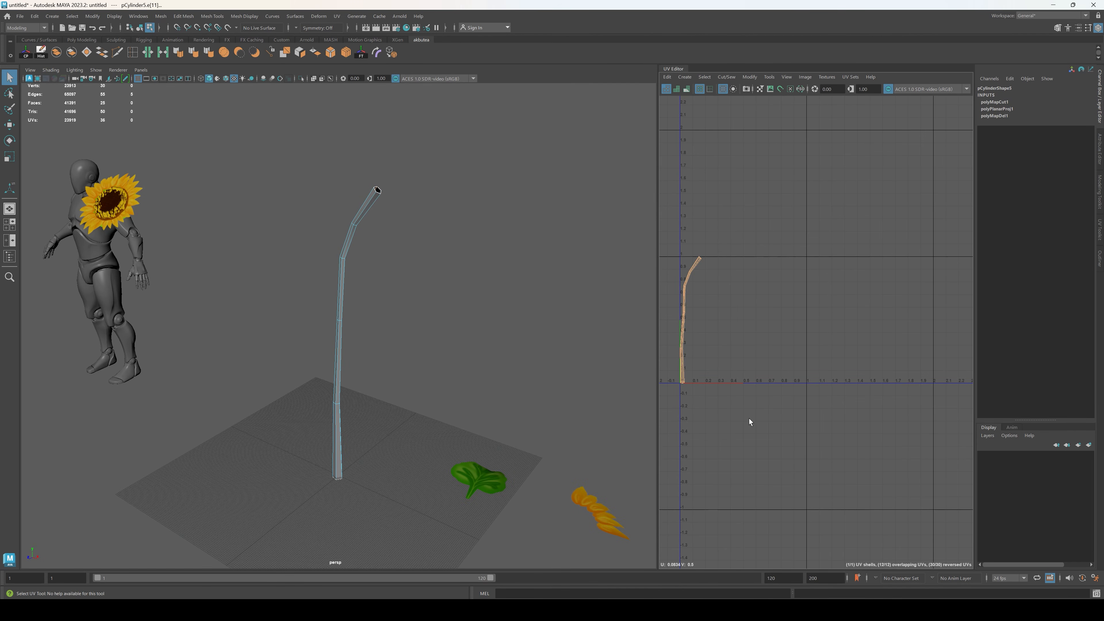
Step: Unfold the stem's UV shell, orient it upright and straighten its UVs into a rectangular strip
left_click(1099, 229)
left_click(995, 270)
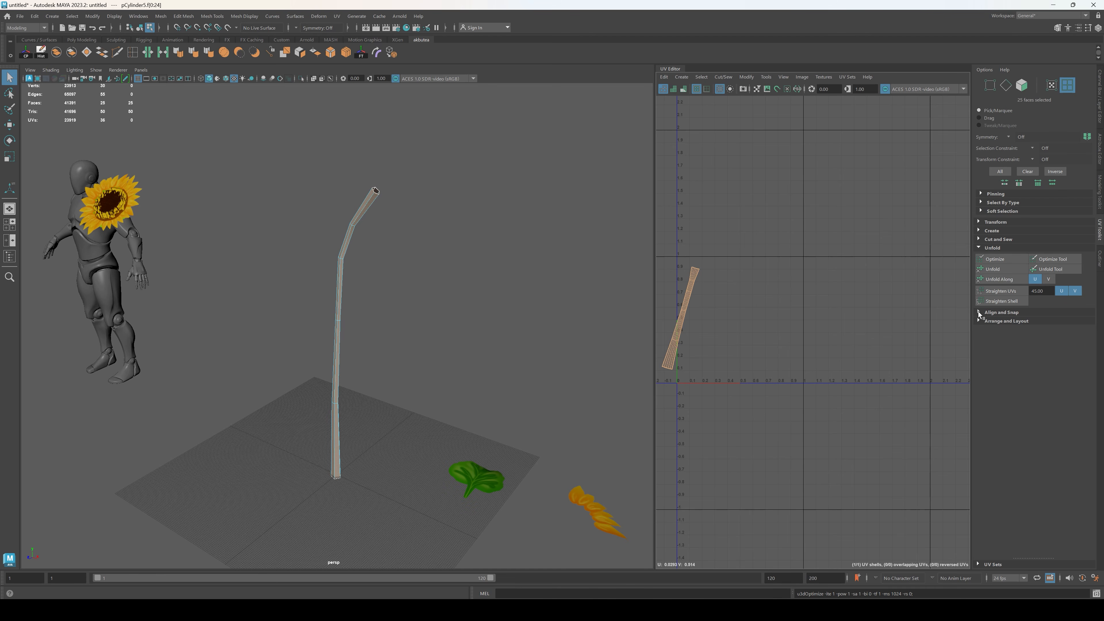
left_click(980, 322)
left_click(1003, 367)
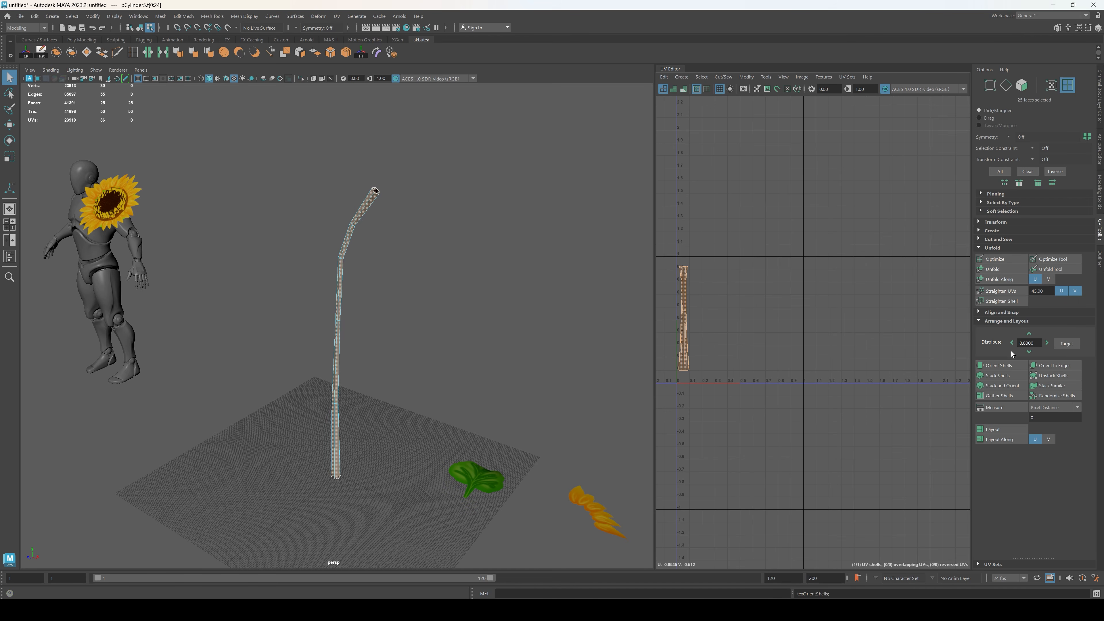
left_click(1013, 291)
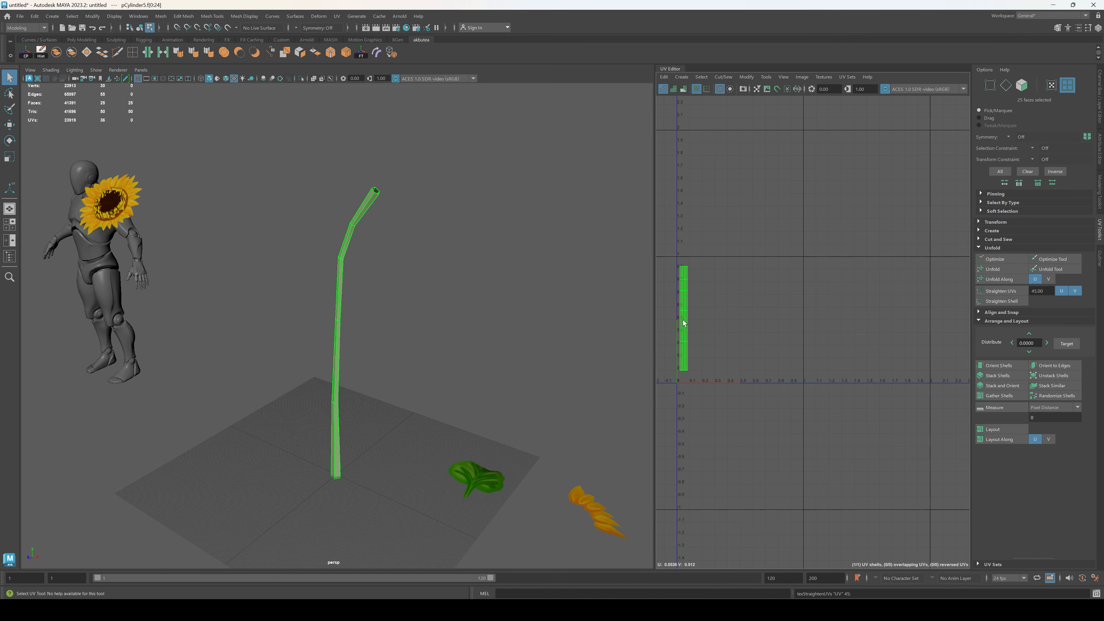
Step: Assign the sunflower texture material to the stem
right_click_drag(410, 327, 477, 549)
scroll(382, 411, "up", 3)
left_click_drag(398, 394, 383, 407, "alt")
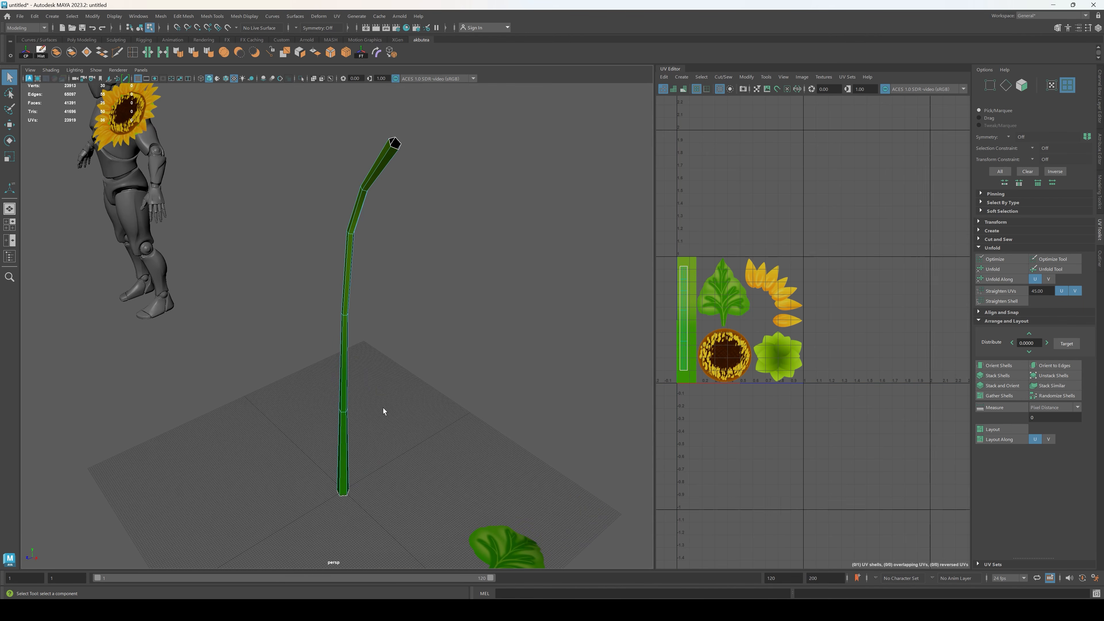
Step: Scale the stem's UV shell to fit inside the green stripe of the texture sheet
right_click_drag(792, 165, 757, 148)
left_click(684, 334)
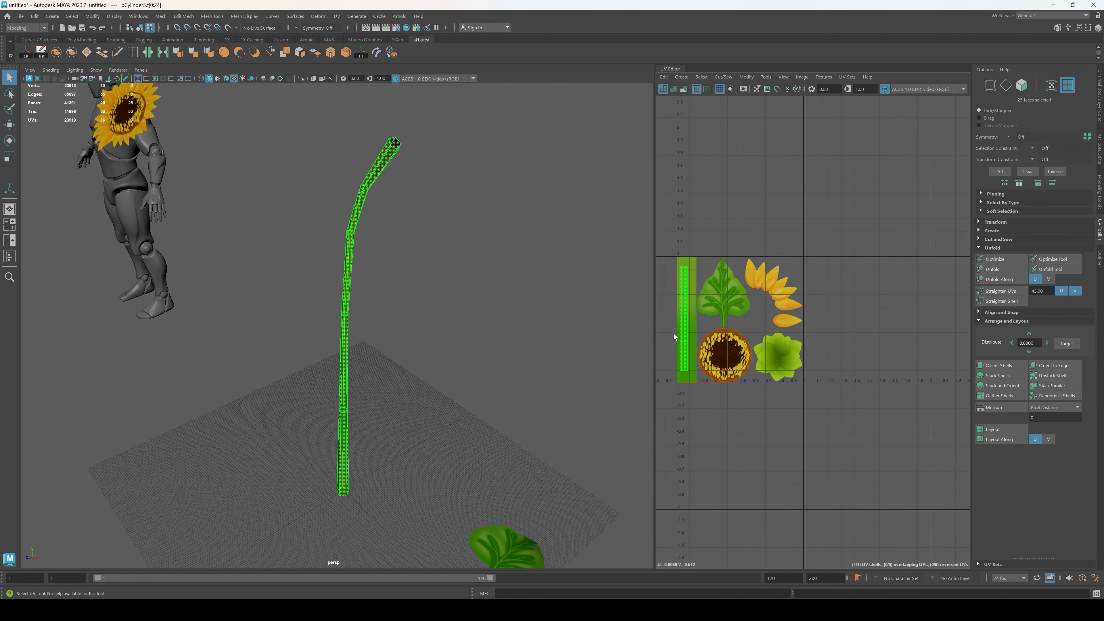
scroll(679, 333, "up", 6)
key("r")
mouse_move(691, 290)
left_mouse_down()
mouse_move(733, 291)
mouse_move(696, 291)
left_mouse_up()
key("w")
key("r")
left_click_drag(696, 293, 687, 296)
left_click(495, 361)
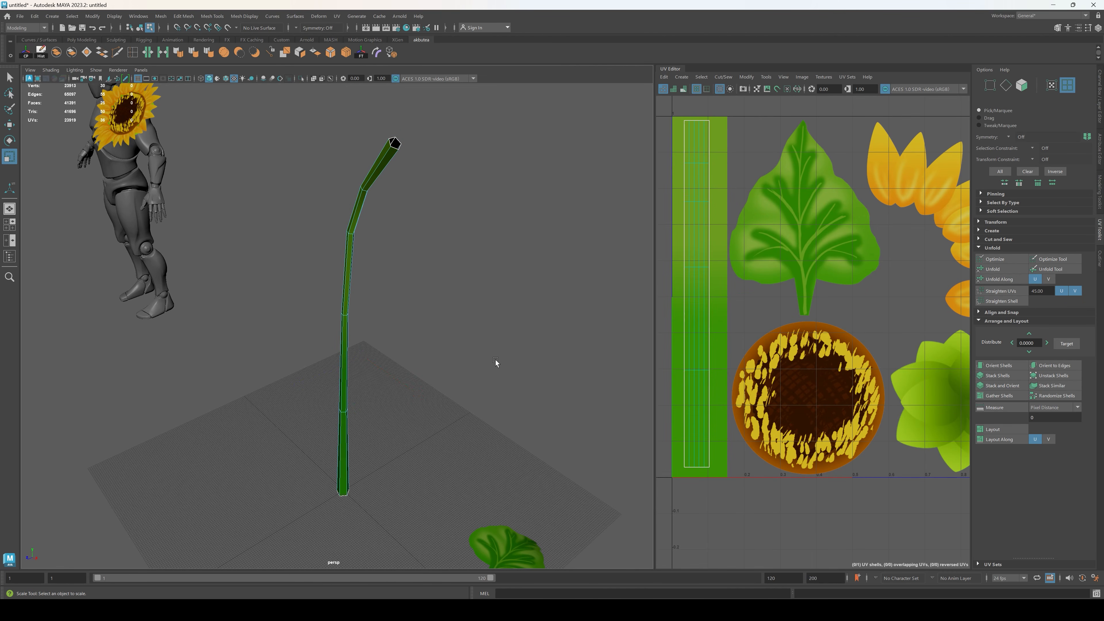
Step: Adjust the stem's UV shell to fill the green stripe's height and return to object mode
scroll(494, 361, "up", 2)
left_click_drag(478, 370, 506, 358, "alt")
scroll(468, 361, "down", 2)
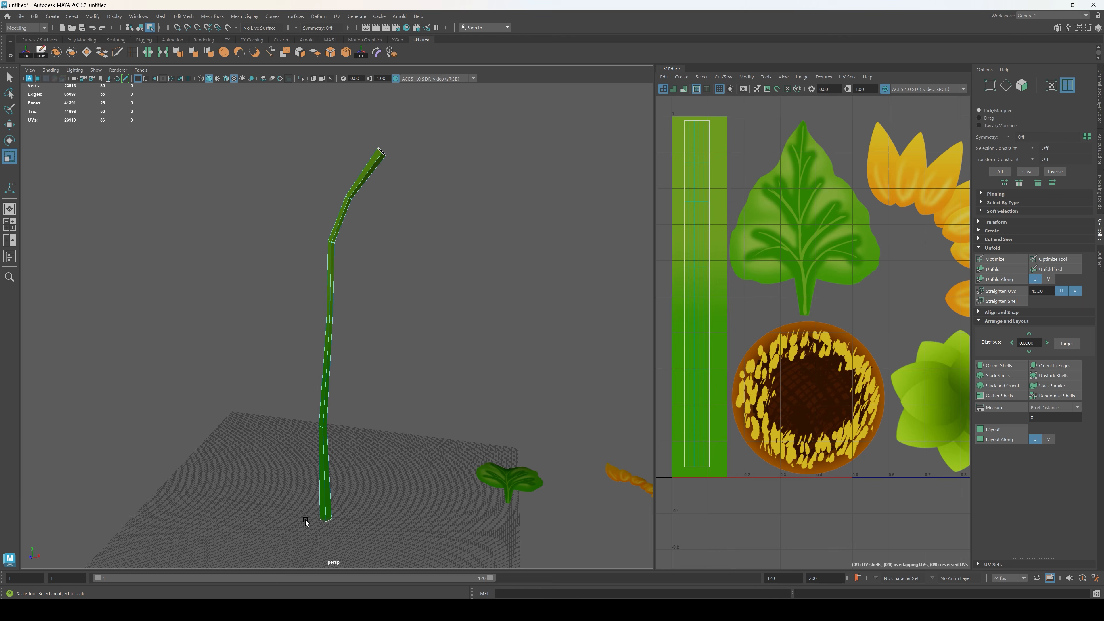
left_click_drag(384, 148, 430, 244, "alt")
left_click(696, 297)
scroll(694, 293, "down", 2)
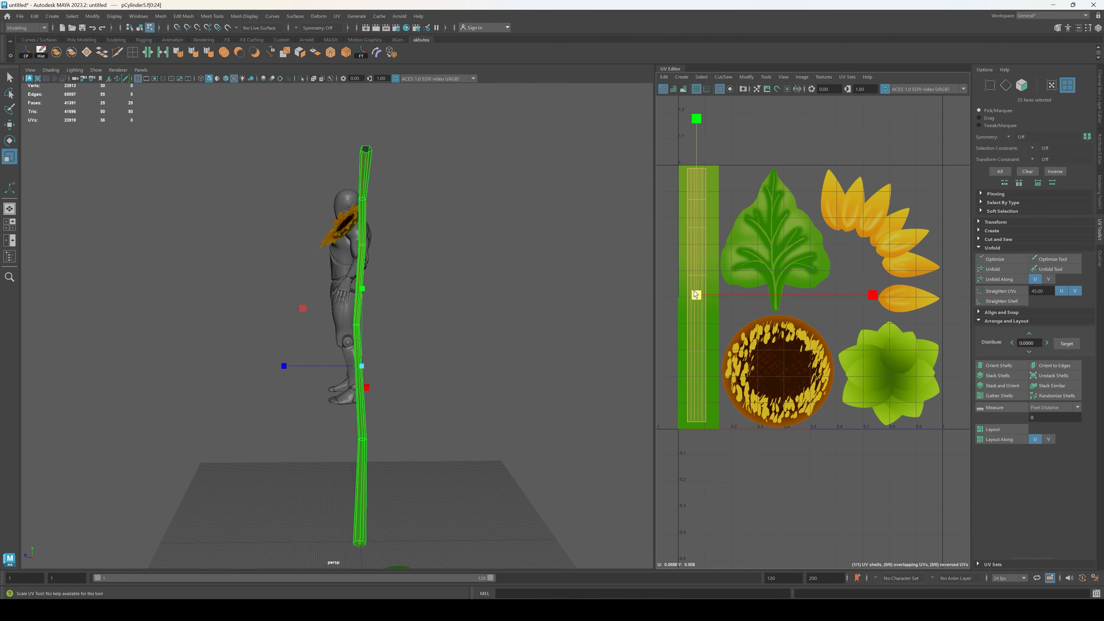
key("w")
left_click_drag(697, 296, 696, 298)
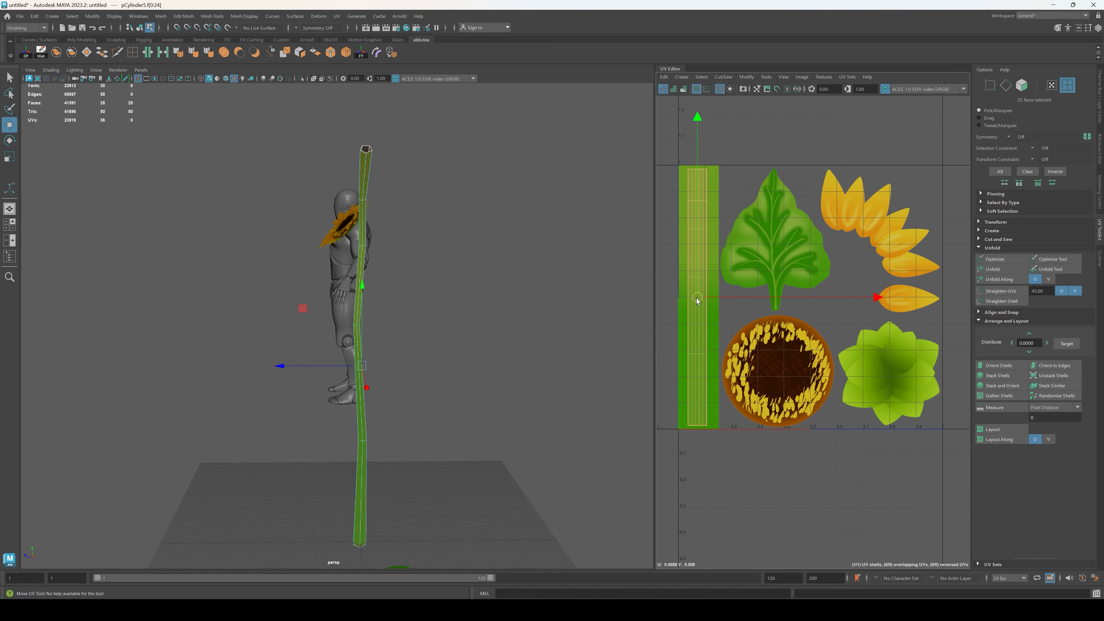
key("r")
key("F8")
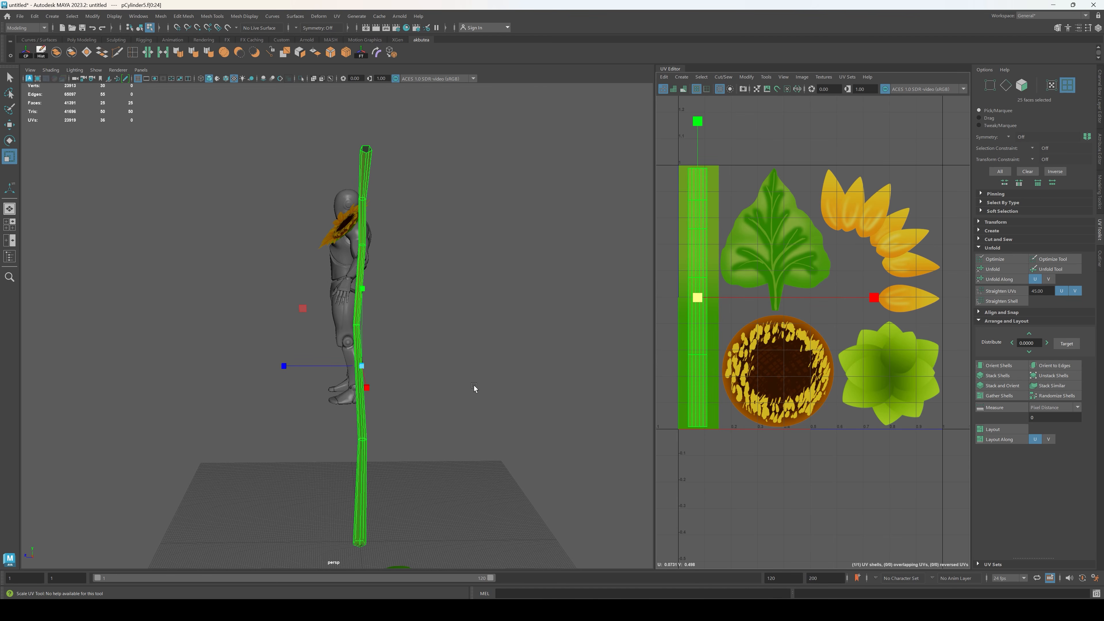
Step: Assign the plain grey material to the stem in place of the texture material
left_click(487, 386)
left_click_drag(488, 386, 574, 428, "alt")
left_click_drag(340, 414, 338, 427, "alt")
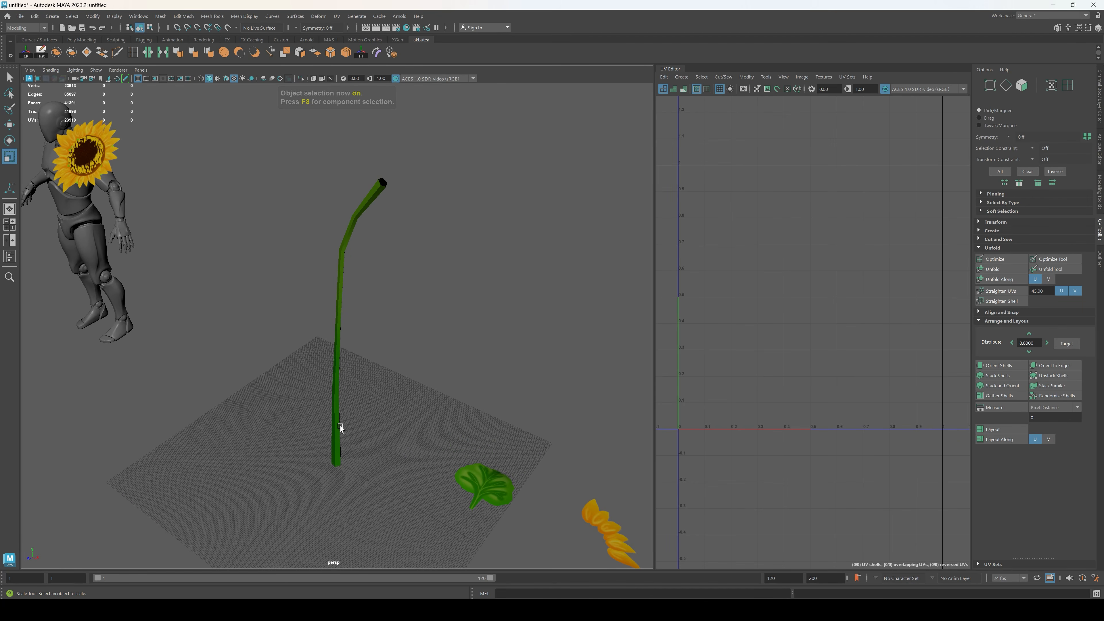
left_click(338, 427)
left_click(521, 356)
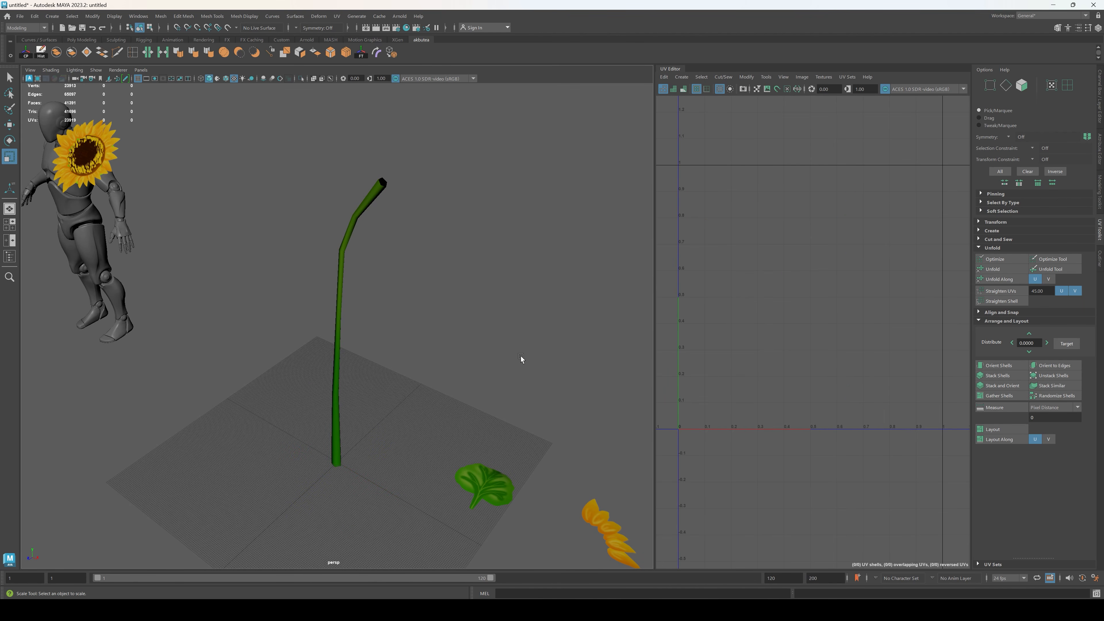
left_click_drag(521, 355, 432, 420, "alt")
left_click(424, 448)
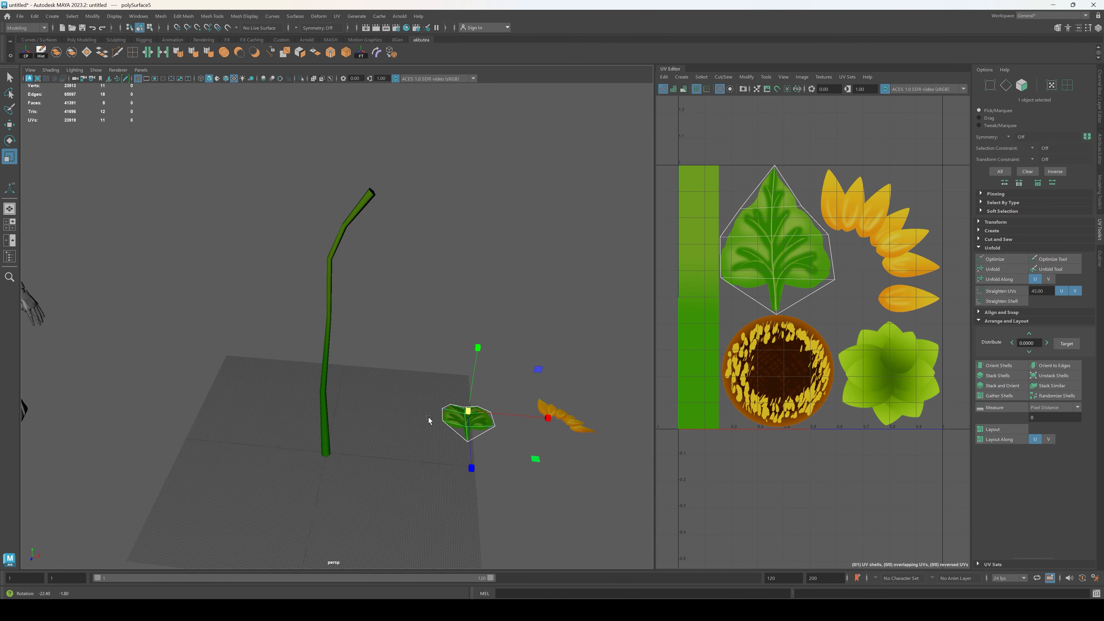
left_click(325, 426)
right_click(396, 348)
right_click_drag(396, 348, 454, 558)
left_click(385, 488)
right_click_drag(386, 487, 463, 484, "alt")
Step: Move the leaf along X until it sits against the lower part of the stem
left_click(546, 463)
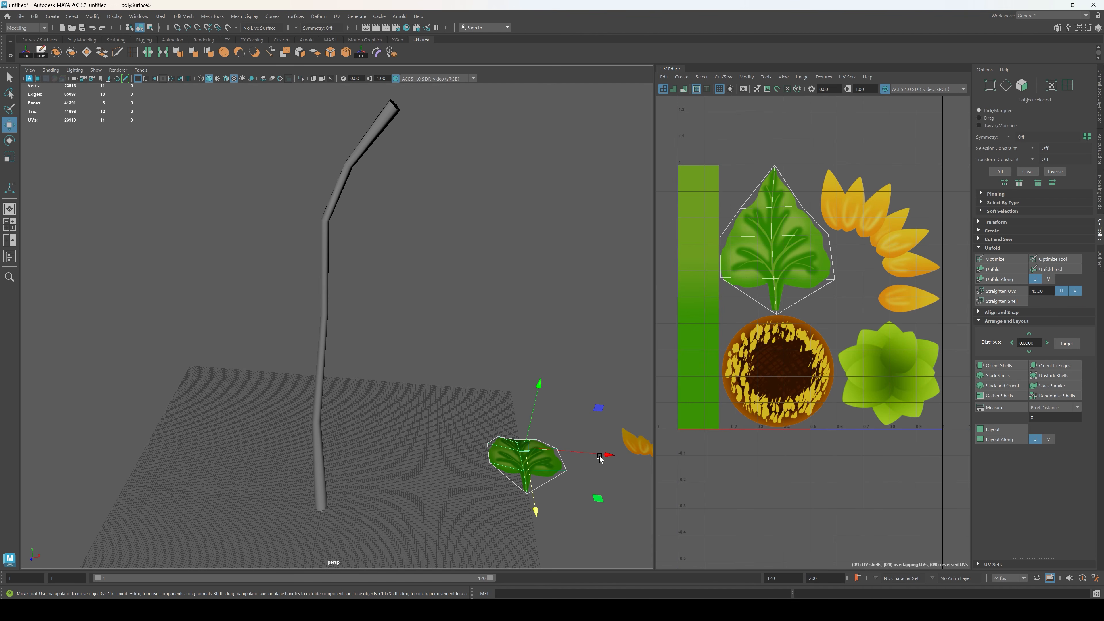
left_click_drag(596, 455, 381, 459)
middle_click_drag(381, 459, 415, 439, "alt")
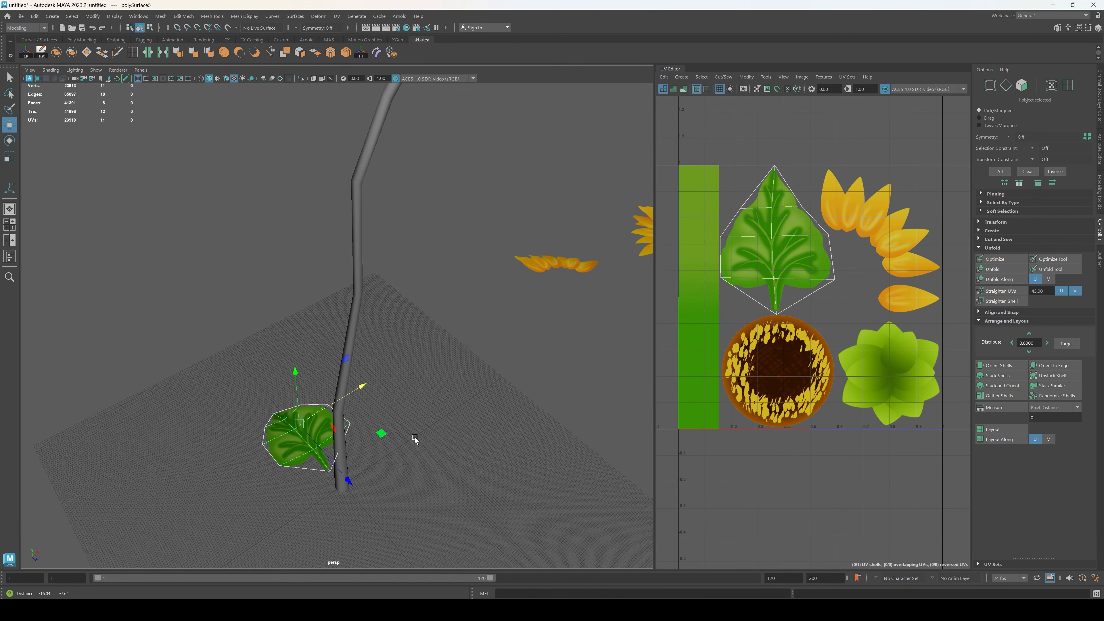
Step: Move the edge loop at the start of the stem's upper bend slightly outward along X to soften the curve
left_click_drag(415, 440, 399, 362, "alt")
left_click(372, 219)
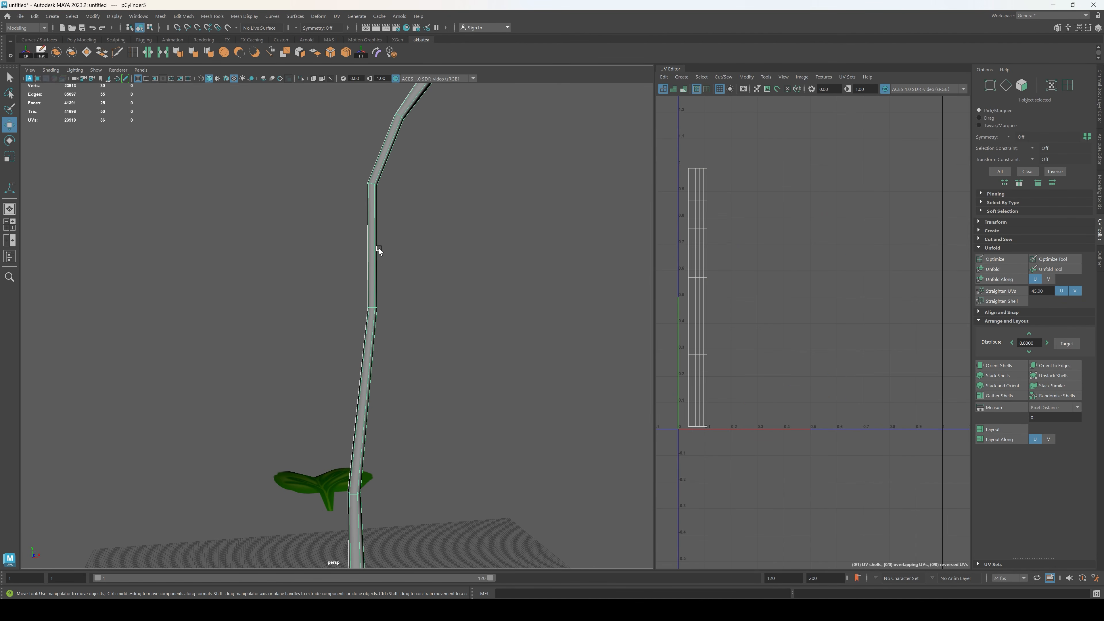
key("F10")
double_click(378, 186)
left_click_drag(447, 186, 455, 192)
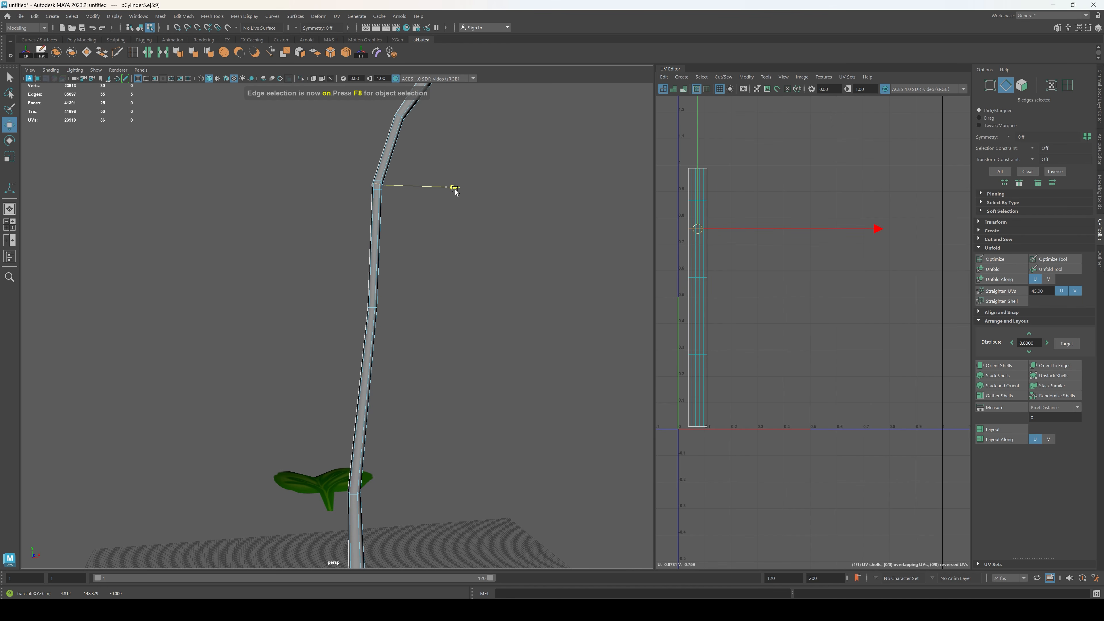
key("F8")
left_click_drag(464, 248, 420, 339, "alt")
Step: Try rotating the leaf about 27 degrees around Y beside the stem, and undo the recent changes
left_click(347, 330)
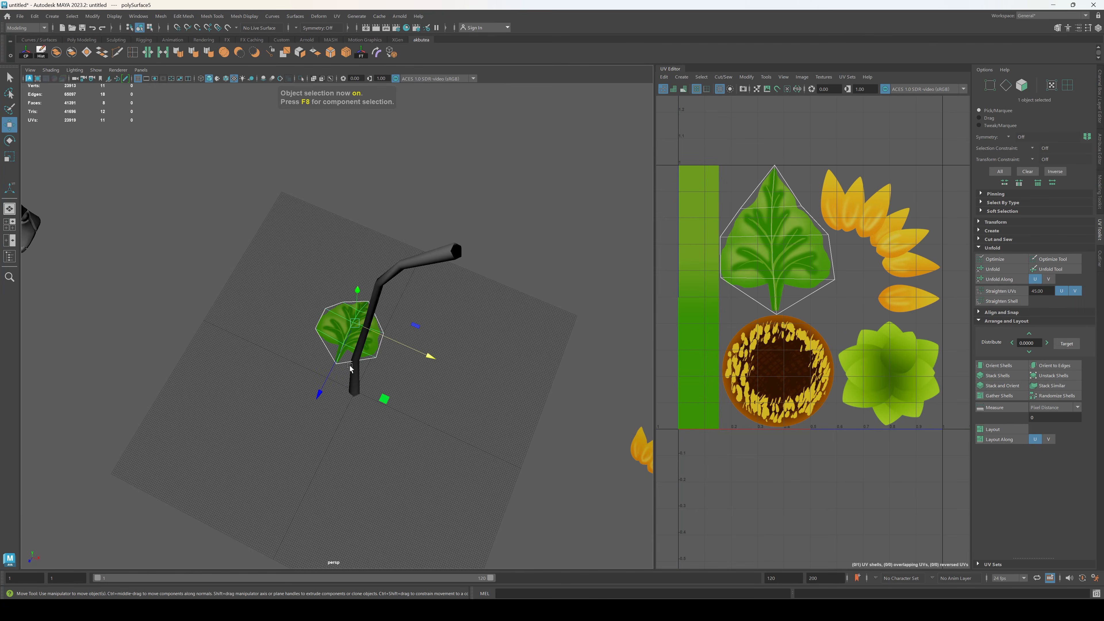
left_click_drag(347, 344, 367, 289, "alt")
key("e")
left_click_drag(329, 484, 347, 465)
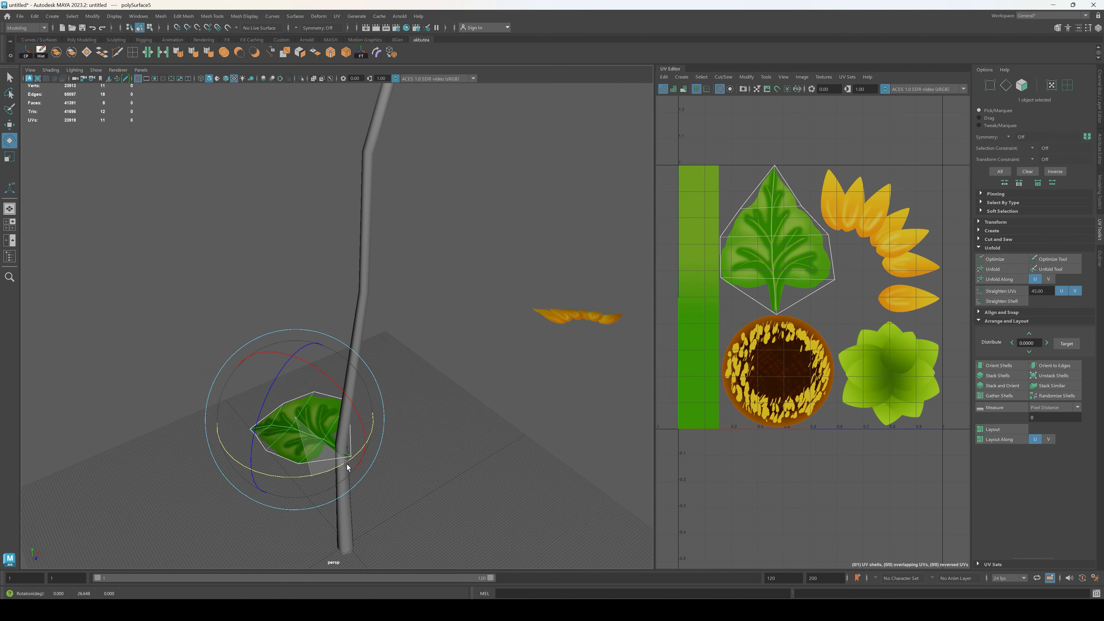
scroll(511, 417, "down", 2)
key("ctrl+z")
key("ctrl+z")
key("ctrl+z")
Step: Duplicate the leaf and move one copy along X away from the stem as a spare
scroll(511, 416, "down", 5)
left_click_drag(511, 416, 412, 413, "alt")
left_click(400, 366)
left_click(333, 344)
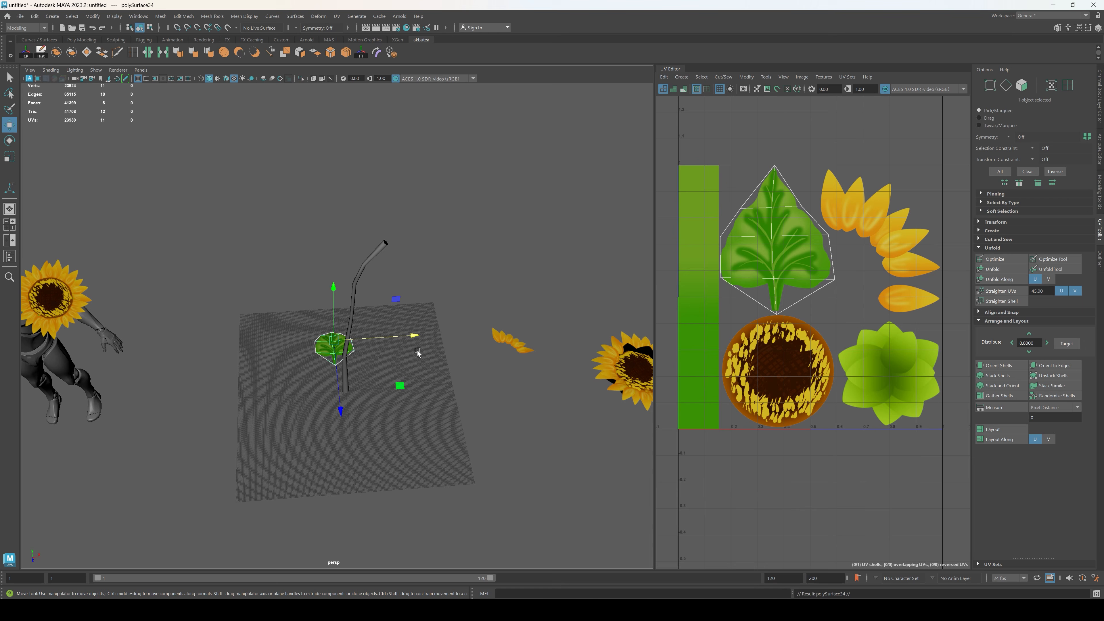
left_click_drag(414, 336, 633, 324)
left_click(302, 429)
scroll(302, 429, "up", 6)
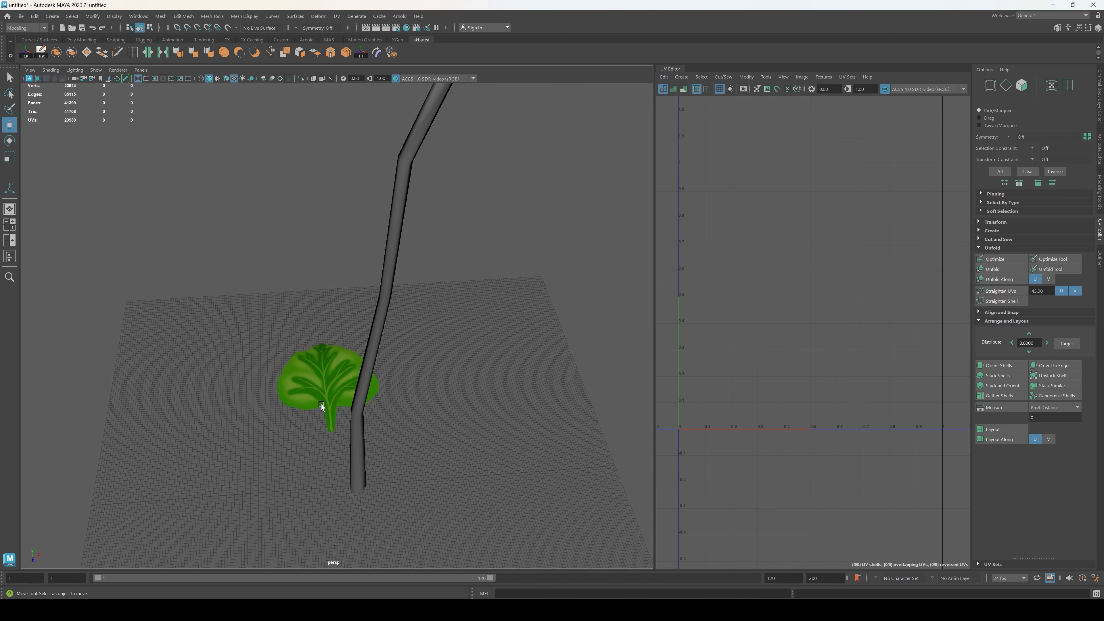
Step: Adjust the placement of the leaf beside the lower part of the stem
left_click(322, 407)
left_click_drag(322, 407, 322, 379, "alt")
key("e")
key("w")
left_click_drag(301, 309, 293, 316)
left_click_drag(513, 438, 513, 462)
scroll(450, 455, "down", 10)
left_click_drag(420, 376, 371, 377, "alt")
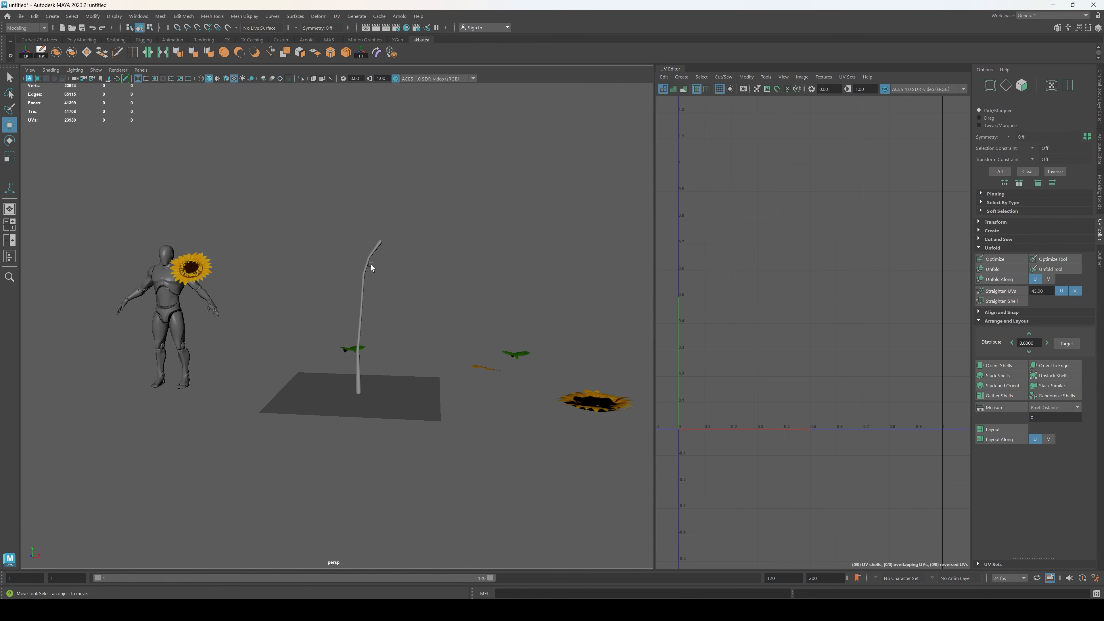
Step: Move the leaf along X so the end of its stalk meets the lower stem
scroll(371, 264, "up", 8)
left_click_drag(346, 339, 384, 355, "alt")
left_click(362, 360)
key("r")
scroll(387, 357, "up", 5)
key("w")
left_click_drag(377, 413, 376, 394)
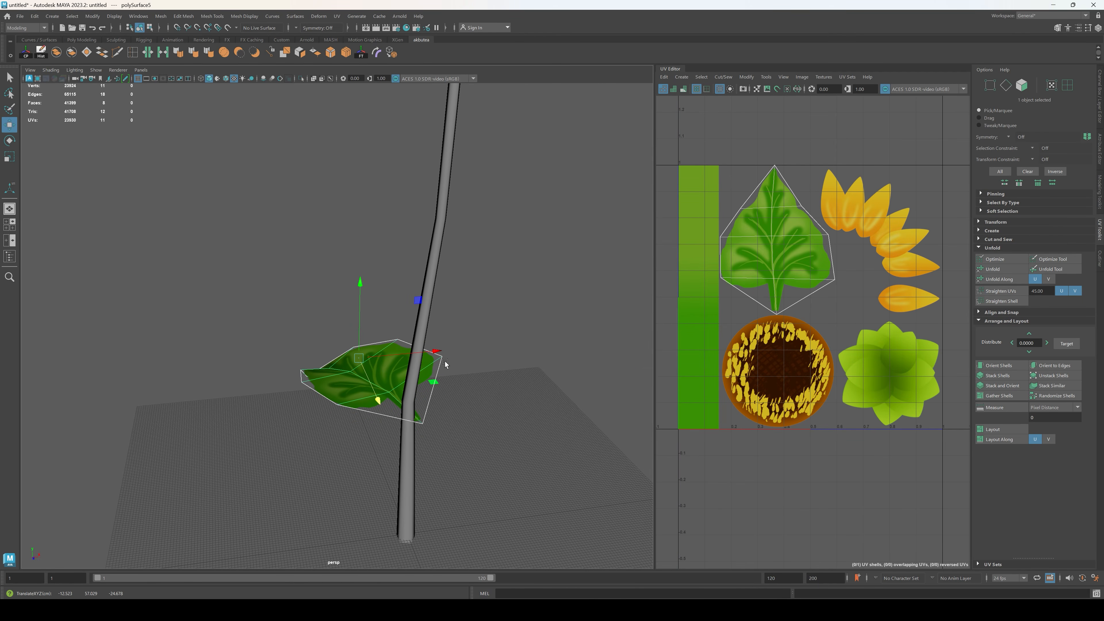
left_click_drag(437, 351, 428, 352)
left_click_drag(366, 404, 367, 396)
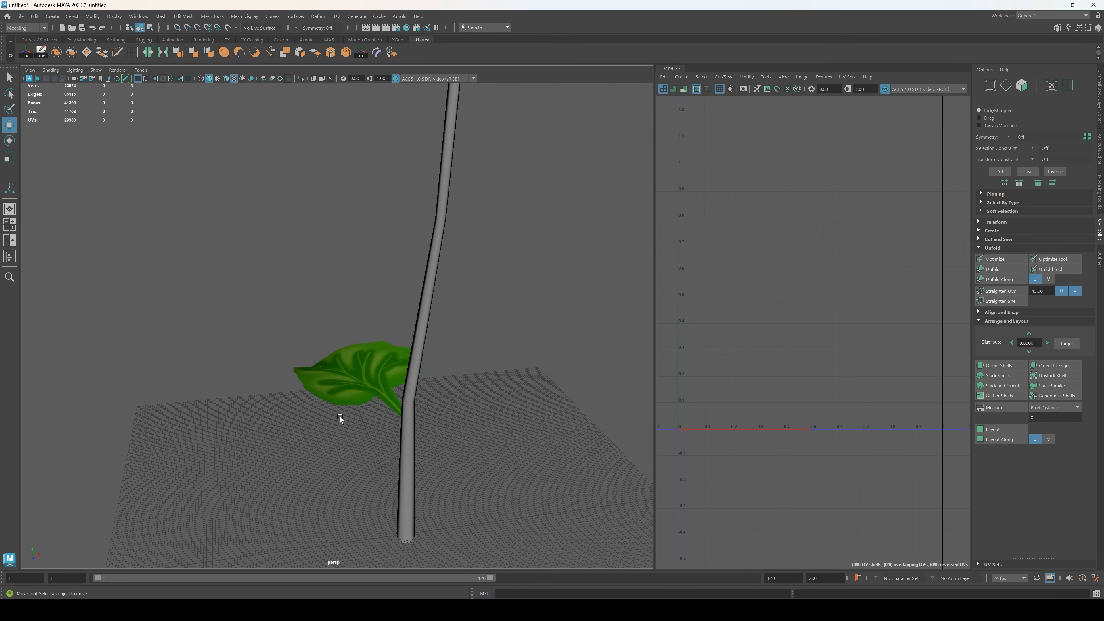
Step: Isolate the leaf, snap its pivot to the end vertex of its stalk, and rotate it slightly about that point
left_click_drag(424, 473, 448, 435, "alt")
key("d")
key("v")
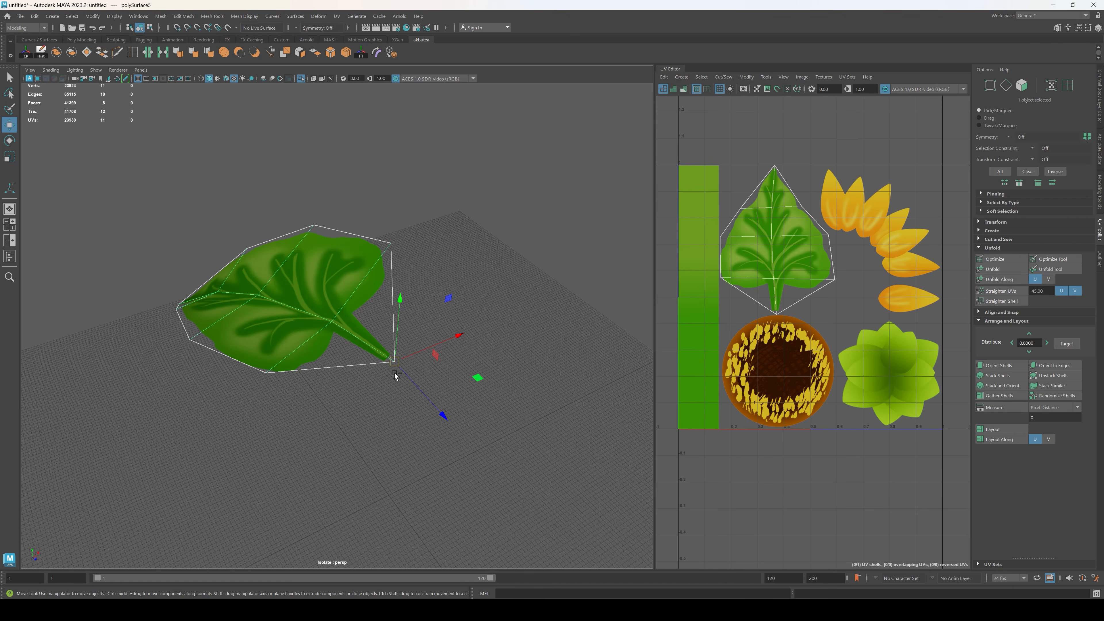
key("ctrl+1")
left_click_drag(394, 372, 333, 394, "alt")
key("e")
left_click_drag(272, 422, 256, 407)
Step: Duplicate the lower leaf, rotate the copy to the opposite side of the stem, and raise it above the original
scroll(456, 370, "down", 5)
left_click_drag(456, 369, 355, 309, "alt")
key("w")
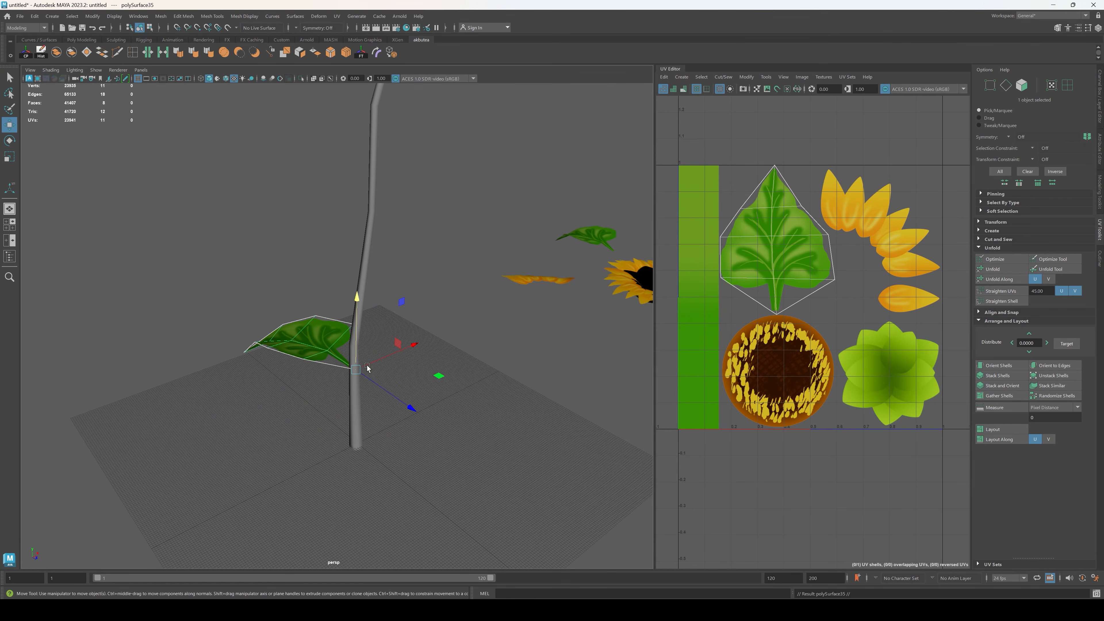
key("e")
left_click_drag(373, 401, 173, 424)
left_click_drag(366, 411, 252, 413)
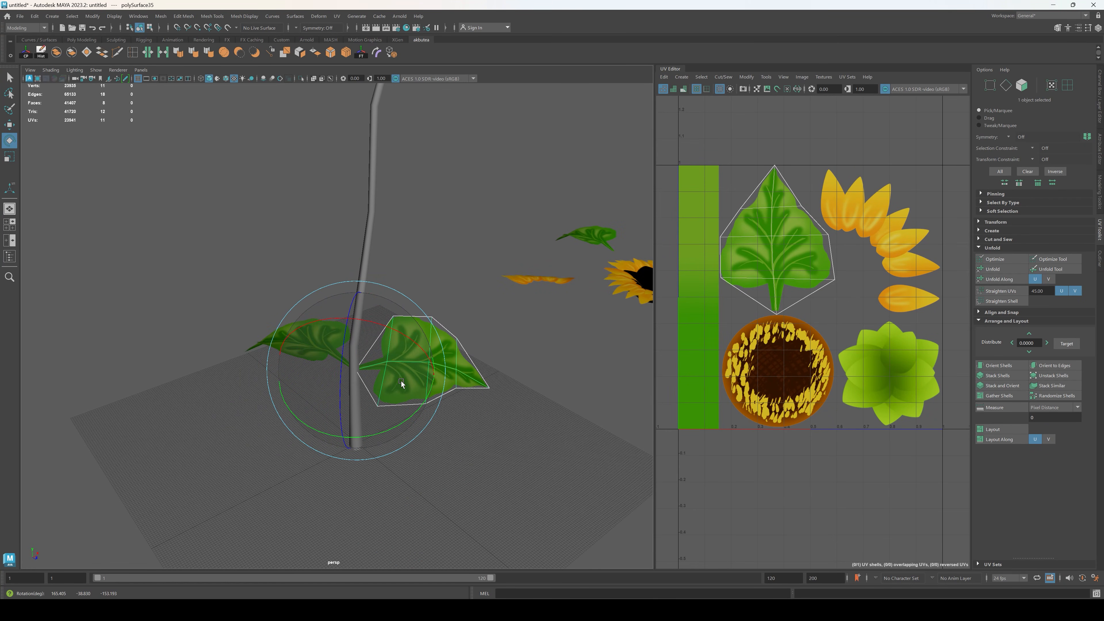
left_click_drag(402, 382, 333, 340)
key("w")
left_click_drag(359, 298, 366, 252)
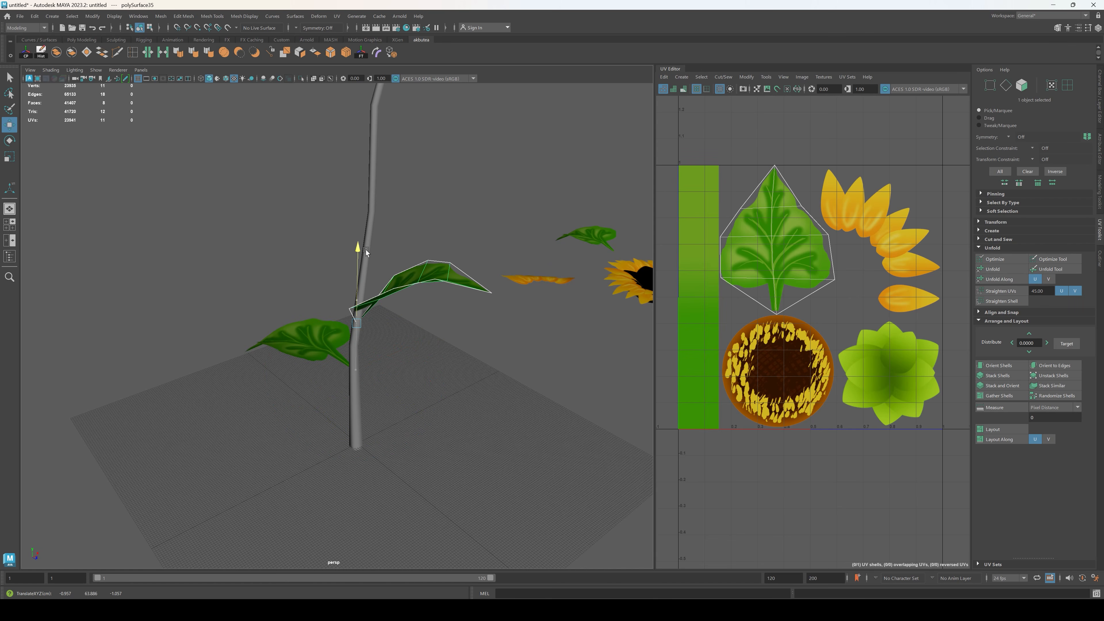
Step: Duplicate the lower leaf again, scale the copy down, and place it rotated outward above the first two leaves
left_click(452, 390)
mouse_move(452, 390)
left_mouse_down("alt")
mouse_move(443, 346)
mouse_move(321, 352)
mouse_move(346, 374)
mouse_move(343, 364)
mouse_move(402, 378)
mouse_move(447, 419)
mouse_move(290, 377)
mouse_move(448, 404)
left_mouse_up("alt")
left_click(321, 352)
key("e")
key("ctrl+d")
key("r")
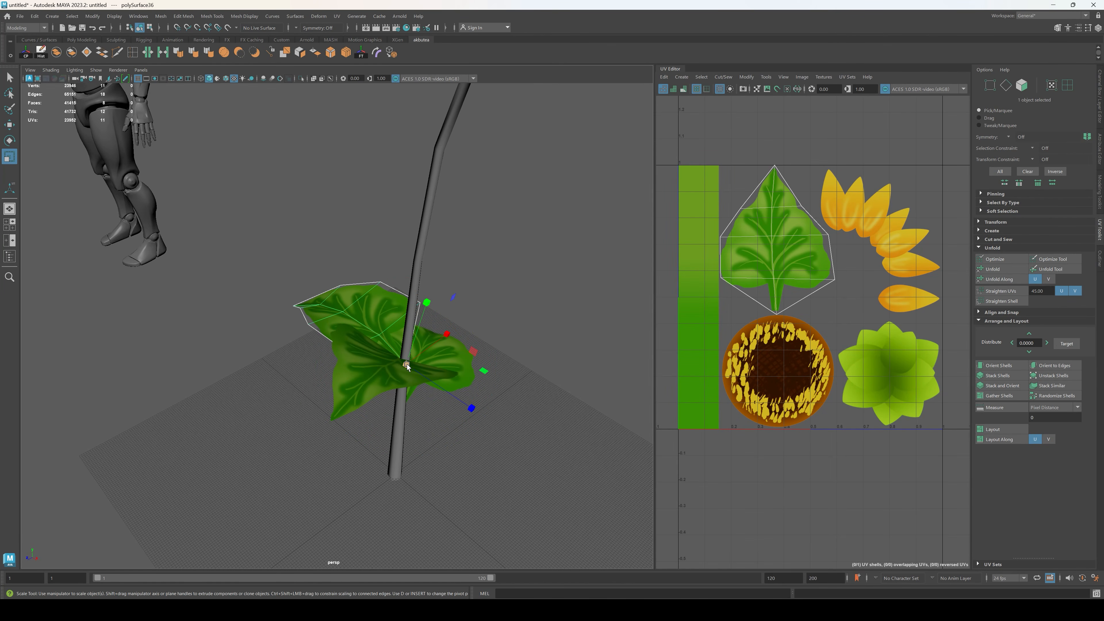
left_click_drag(407, 364, 370, 306)
left_click_drag(355, 245, 356, 198)
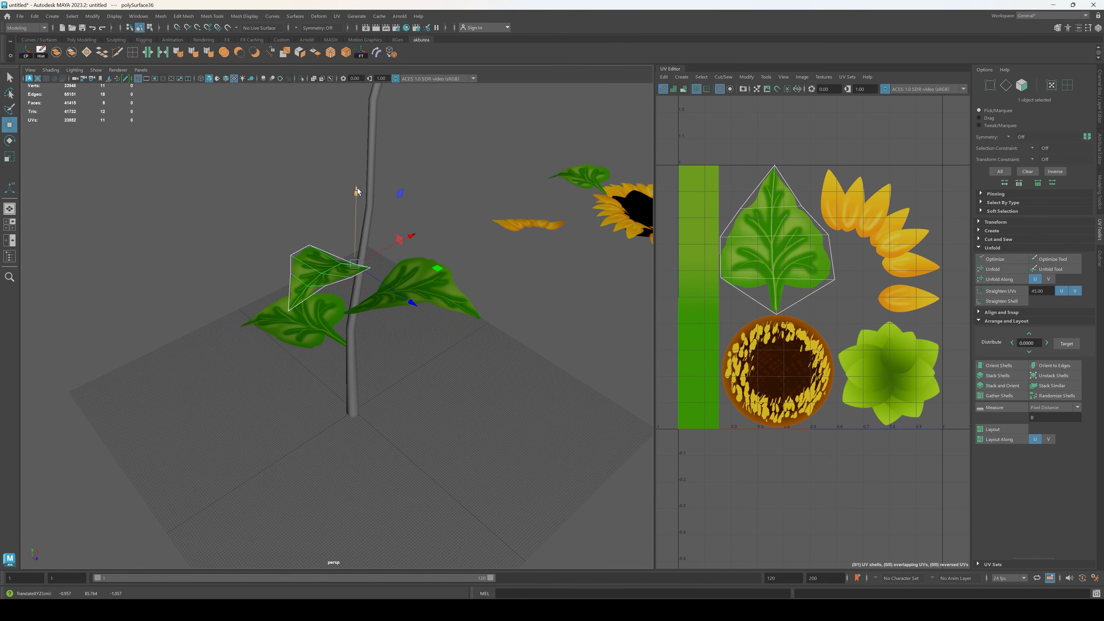
key("e")
left_click_drag(375, 302, 262, 295)
Step: Shift the highest leaf along X onto the stem and adjust its tilt
key("w")
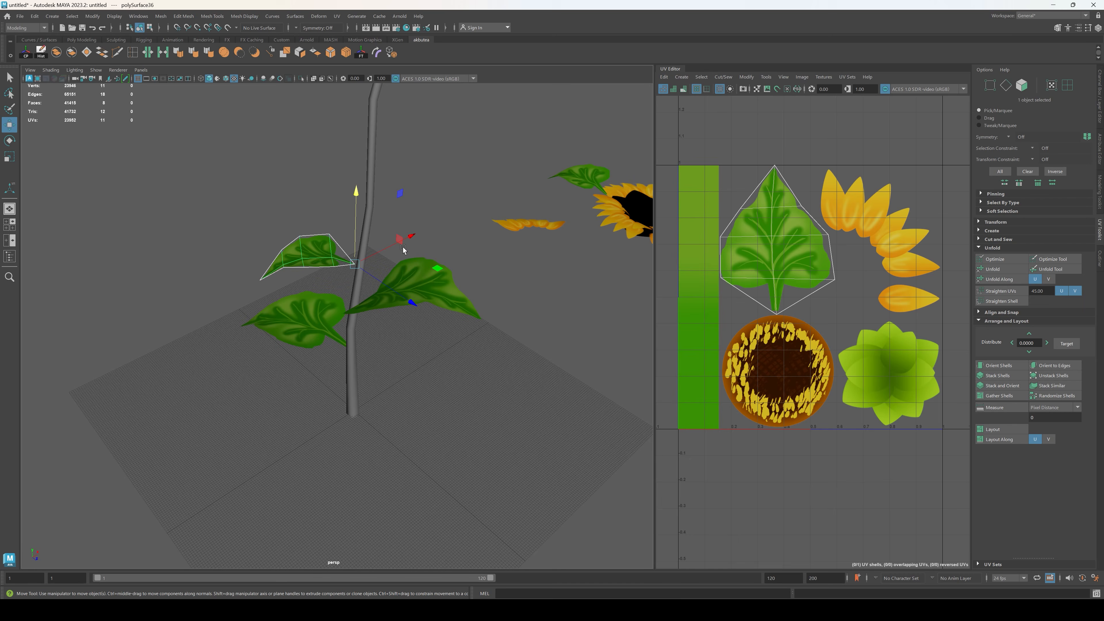
left_click(418, 236)
left_click(335, 259)
scroll(336, 259, "up", 4)
left_click_drag(365, 260, 419, 248, "alt")
left_click(444, 407)
left_click_drag(444, 407, 416, 327, "alt")
left_click(330, 287)
key("e")
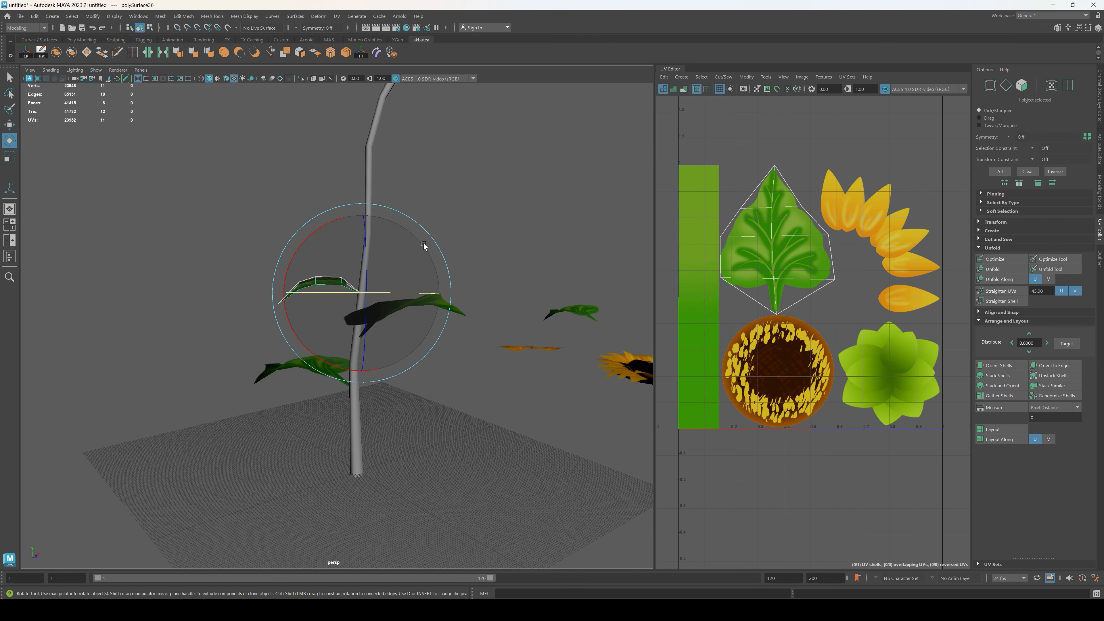
left_click_drag(424, 243, 428, 263)
left_click(428, 313)
left_click_drag(337, 416, 364, 311, "alt")
Step: Duplicate the lowest leaf and rotate the copy around the stem to face the opposite side
left_click(294, 383)
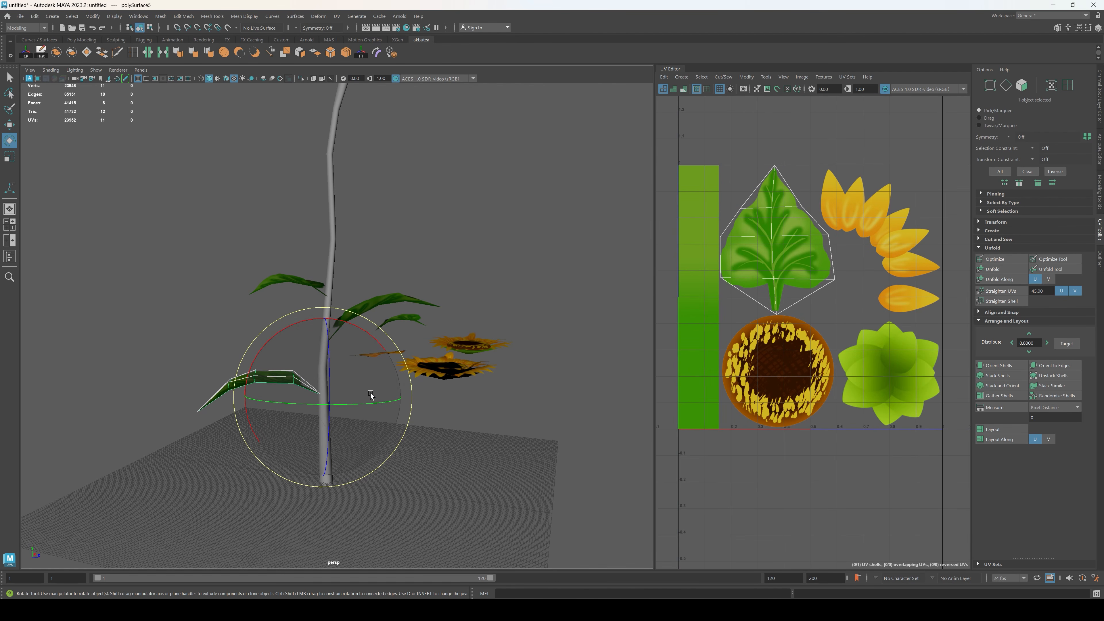
left_click_drag(356, 404, 379, 396)
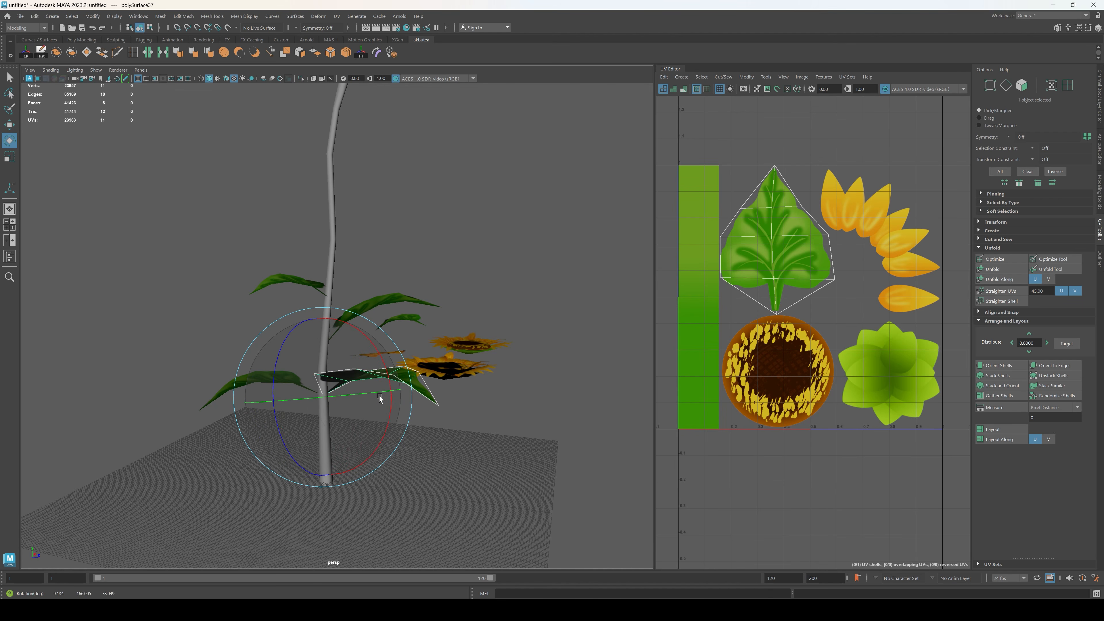
left_click_drag(332, 345, 312, 442)
left_click(433, 530)
left_click_drag(432, 530, 362, 416, "alt")
left_click(362, 416)
key("w")
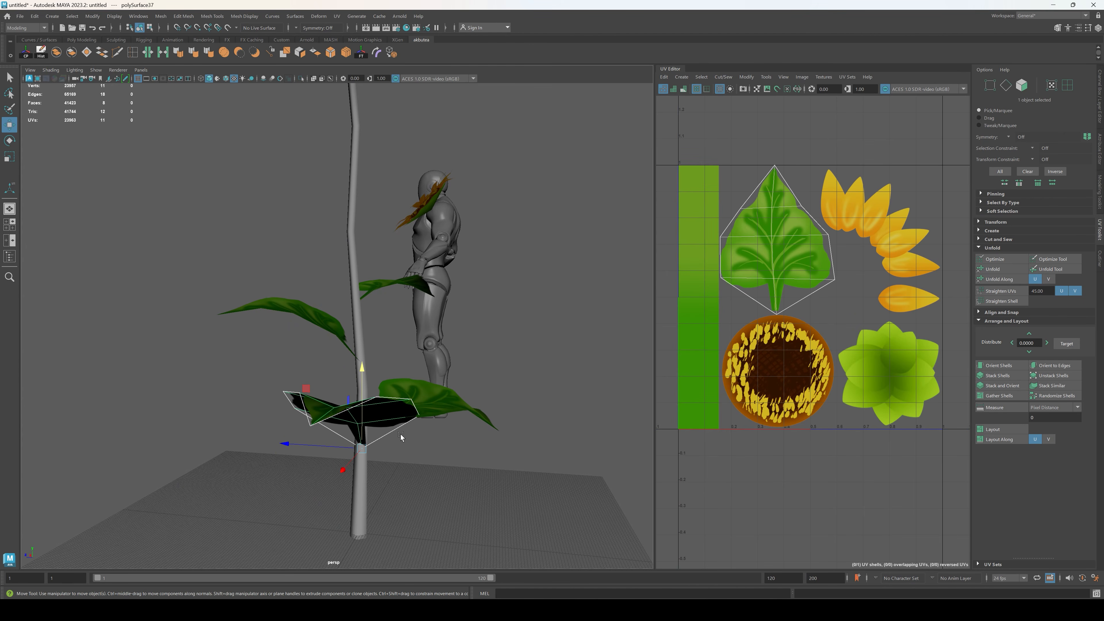
left_click(471, 393)
left_click_drag(471, 393, 428, 393, "alt")
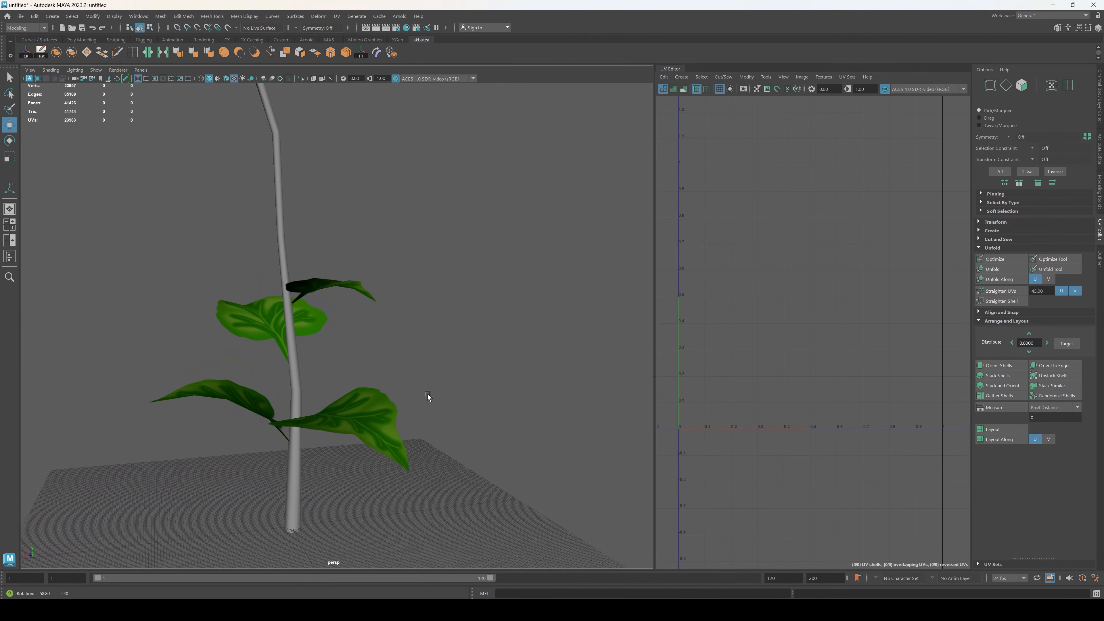
Step: Raise the original lowest leaf slightly and lower its opposite copy along the stem
left_click(335, 412)
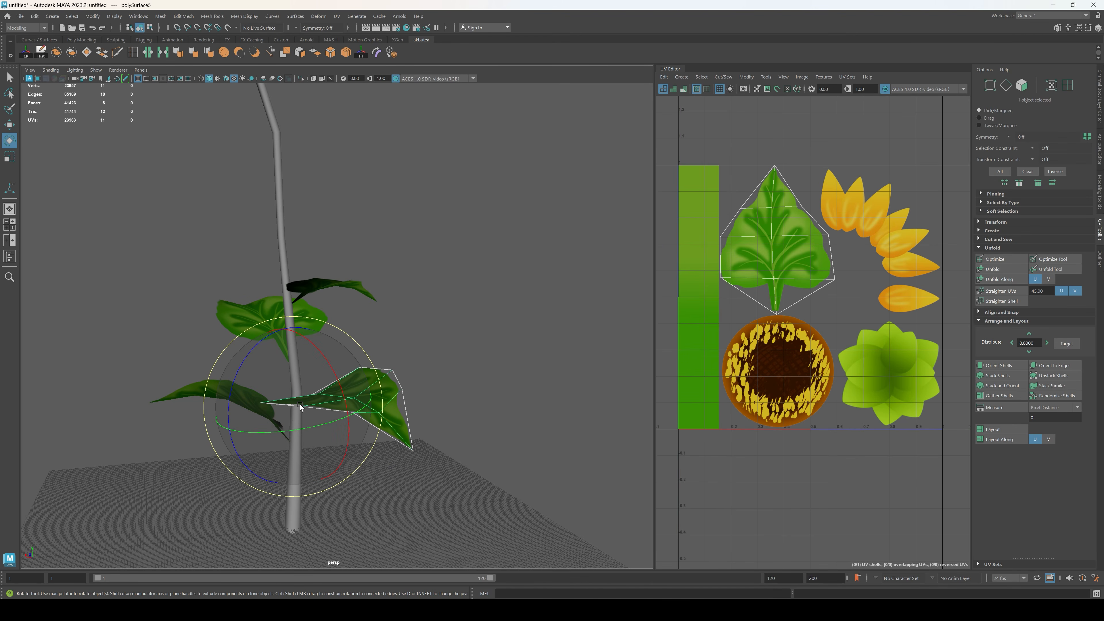
key("r")
left_click(366, 517)
left_click_drag(366, 517, 341, 407, "alt")
left_click(342, 382)
left_click_drag(339, 329, 341, 342)
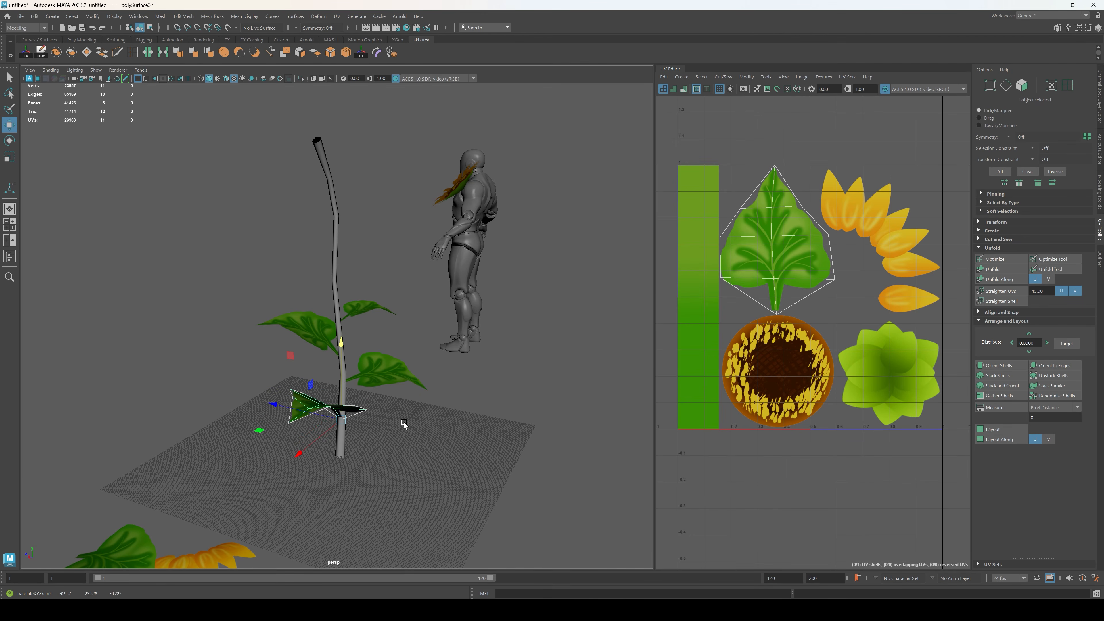
left_click(404, 424)
left_click_drag(404, 424, 429, 417, "alt")
scroll(350, 413, "down", 3)
Step: Scale down the second-level leaf on the side opposite the original leaf, keeping its stalk on the stem
left_click(416, 407)
key("r")
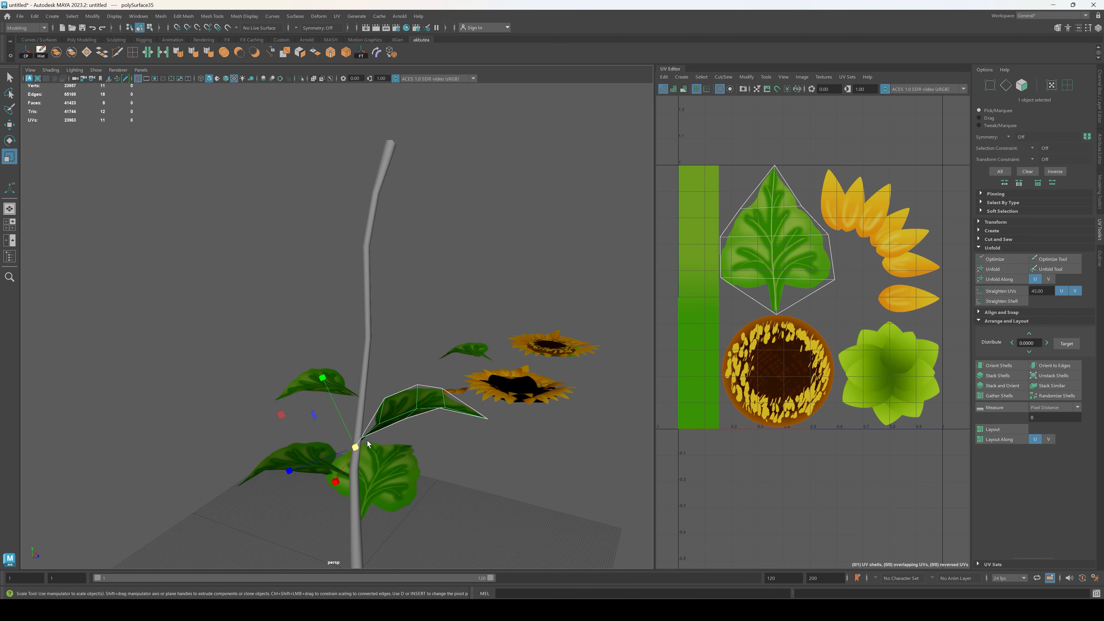
left_click_drag(354, 447, 322, 460)
left_click(498, 468)
left_click_drag(497, 467, 339, 370, "alt")
Step: Duplicate the highest leaf, move the copy further up, rotate it to the opposite side, and scale it down onto the stem
left_click(358, 376)
key("e")
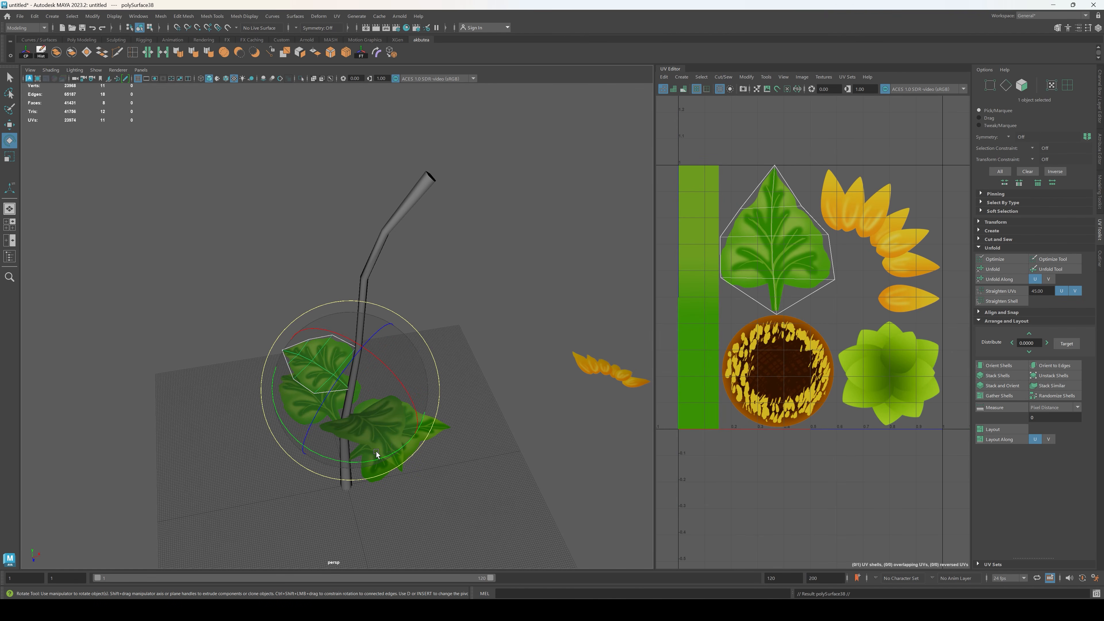
left_click_drag(376, 451, 372, 326)
key("w")
left_click_drag(382, 281, 382, 277)
key("e")
left_click_drag(387, 348, 369, 312)
key("r")
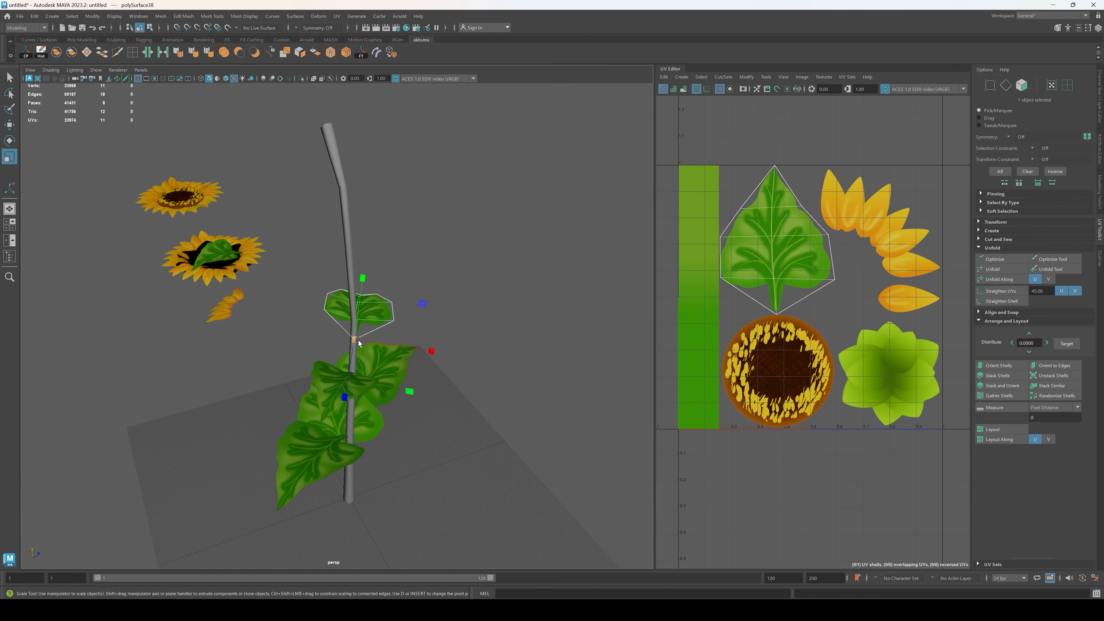
left_click_drag(360, 361, 417, 363, "alt")
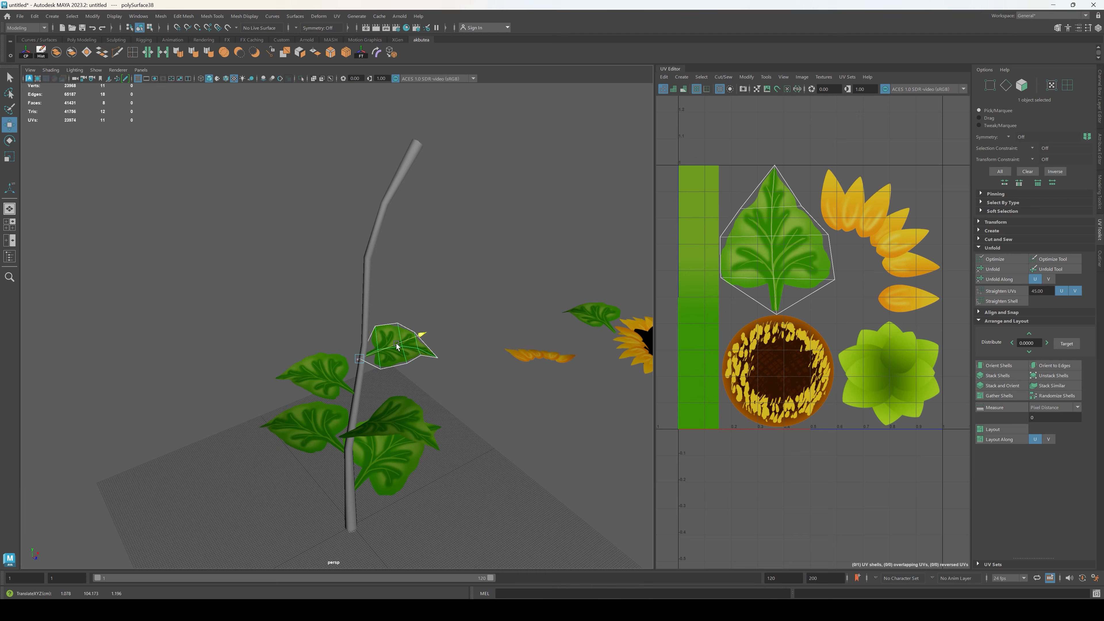
left_click_drag(382, 419, 464, 393)
Step: Place another small leaf copy higher on the stem, rotate it to the opposite side, and align it with the stem along X
key("w")
left_click_drag(367, 292, 373, 269)
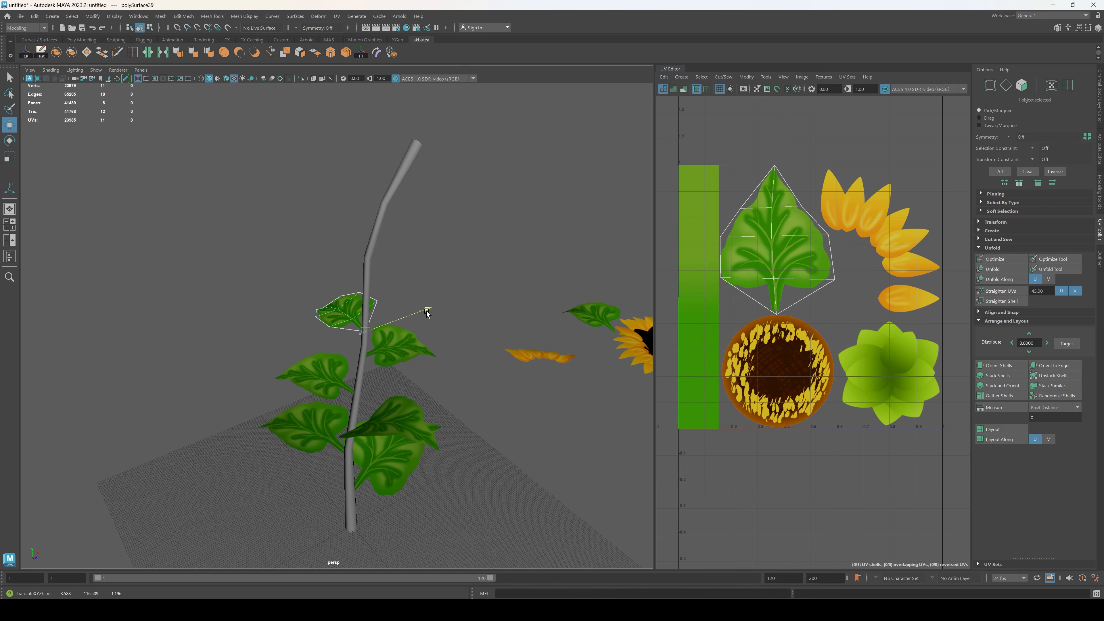
left_click_drag(401, 323, 424, 316, "alt")
key("e")
left_click_drag(349, 342, 331, 336)
key("w")
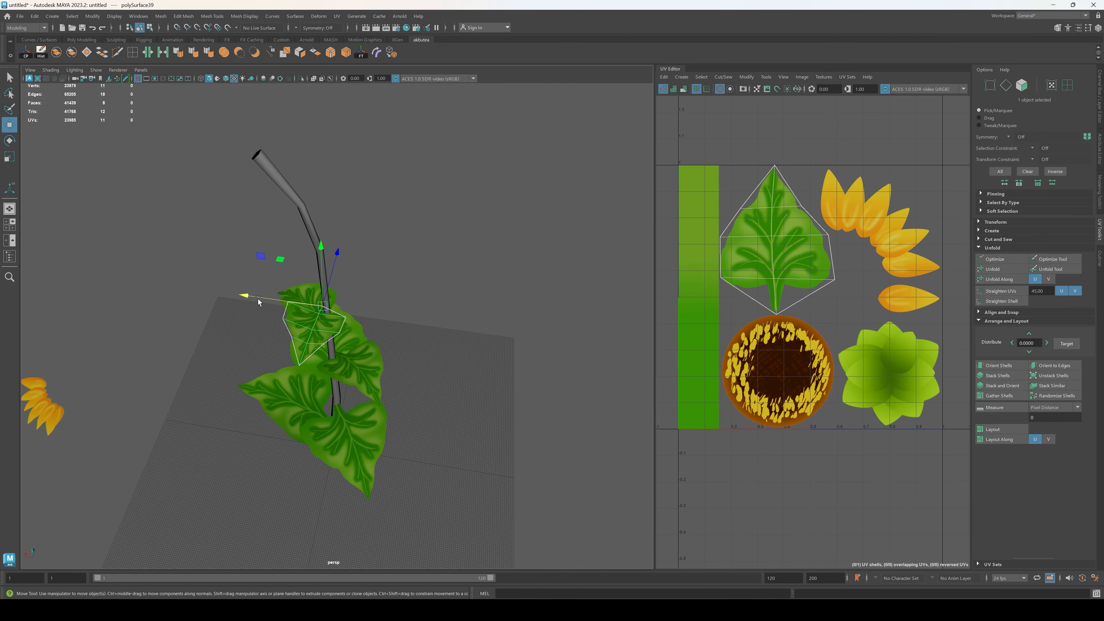
left_click_drag(258, 301, 256, 297)
left_click_drag(455, 330, 450, 296, "alt")
key("e")
left_click(506, 406)
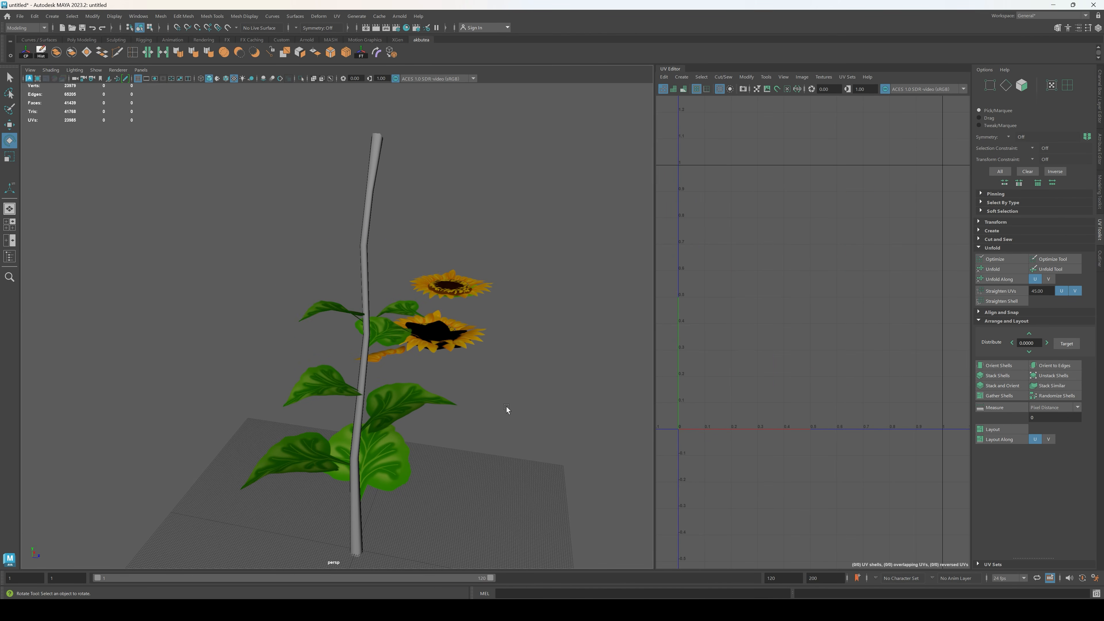
Step: Duplicate the topmost leaf, rotate the copy to the other side, raise it slightly, and scale it down
left_click_drag(506, 406, 327, 296, "alt")
left_click(347, 308)
left_click_drag(425, 271, 454, 285)
mouse_move(405, 340)
left_mouse_down("shift")
mouse_move(386, 355)
mouse_move(473, 340)
left_mouse_up("shift")
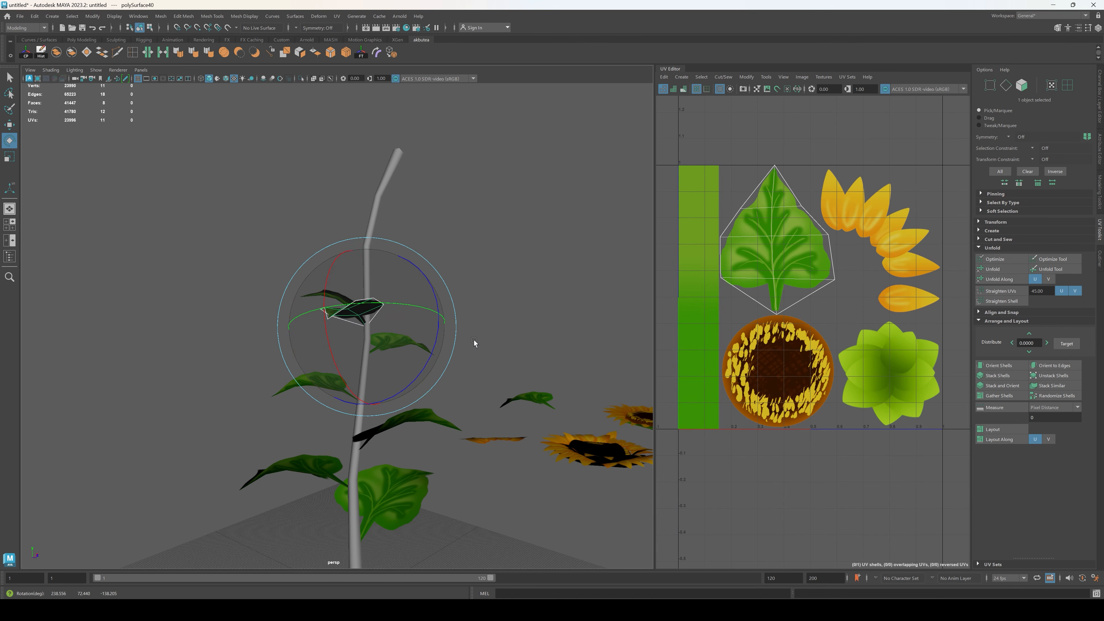
key("w")
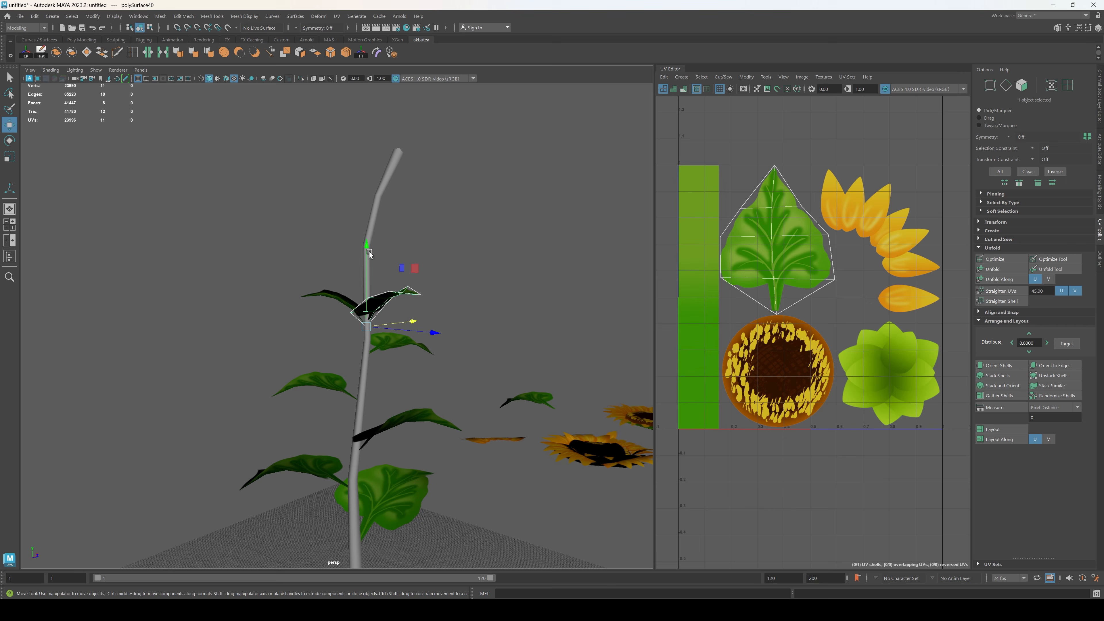
left_click_drag(369, 251, 373, 231)
key("r")
left_click_drag(366, 303, 340, 310)
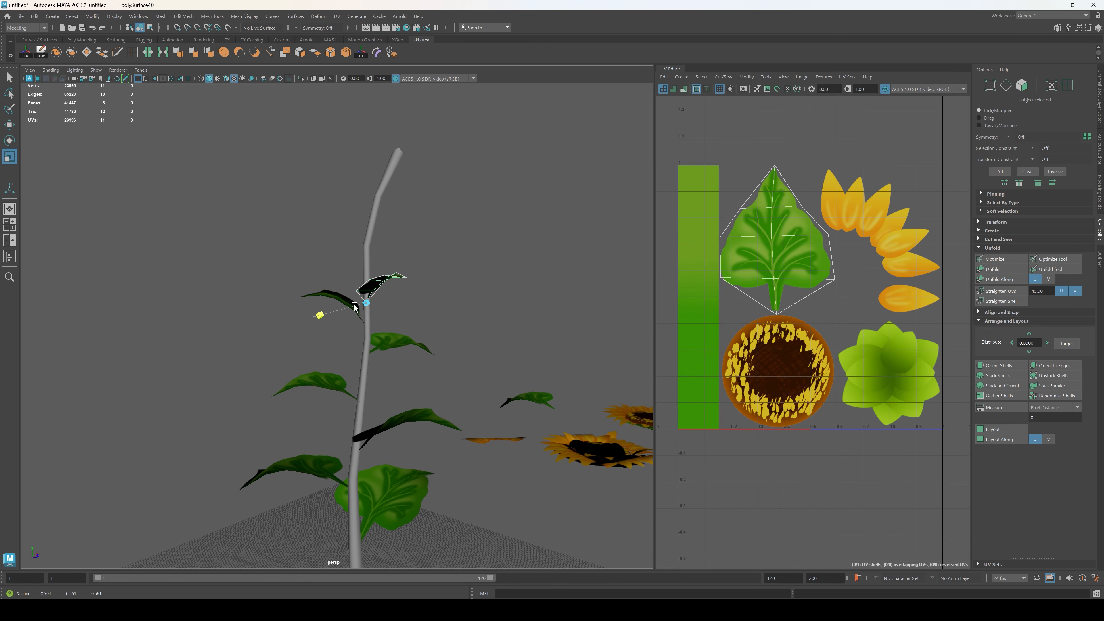
left_click(402, 312)
mouse_move(402, 313)
left_mouse_down("alt")
mouse_move(426, 304)
mouse_move(455, 337)
mouse_move(493, 315)
mouse_move(552, 314)
mouse_move(525, 325)
mouse_move(409, 325)
left_mouse_up("alt")
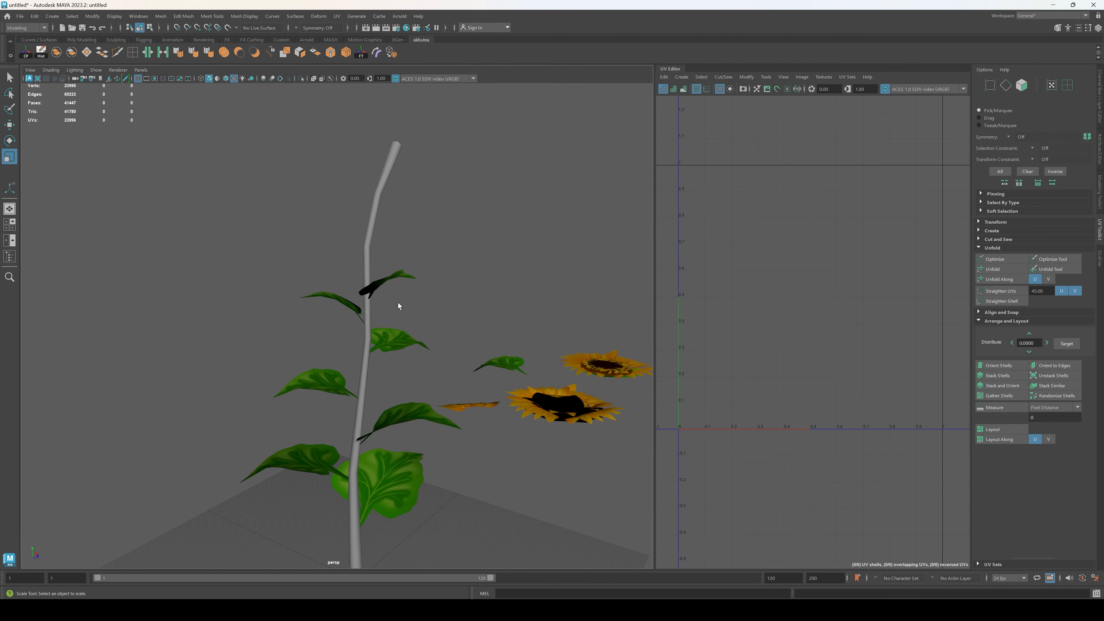
Step: Fill the gap at the middle of the stem with a small leaf copy, lowered and rotated to face a new direction
left_click(390, 282)
mouse_move(493, 338)
left_mouse_down("alt")
mouse_move(438, 348)
mouse_move(476, 342)
left_mouse_up("alt")
left_click(401, 344)
left_click_drag(401, 344, 313, 353, "alt")
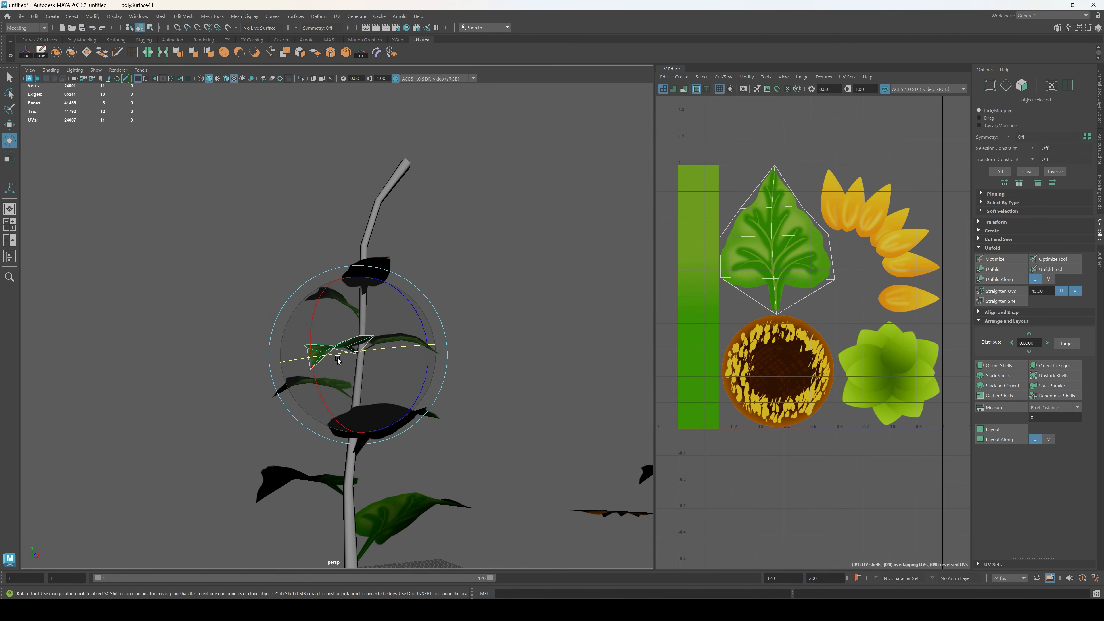
key("r")
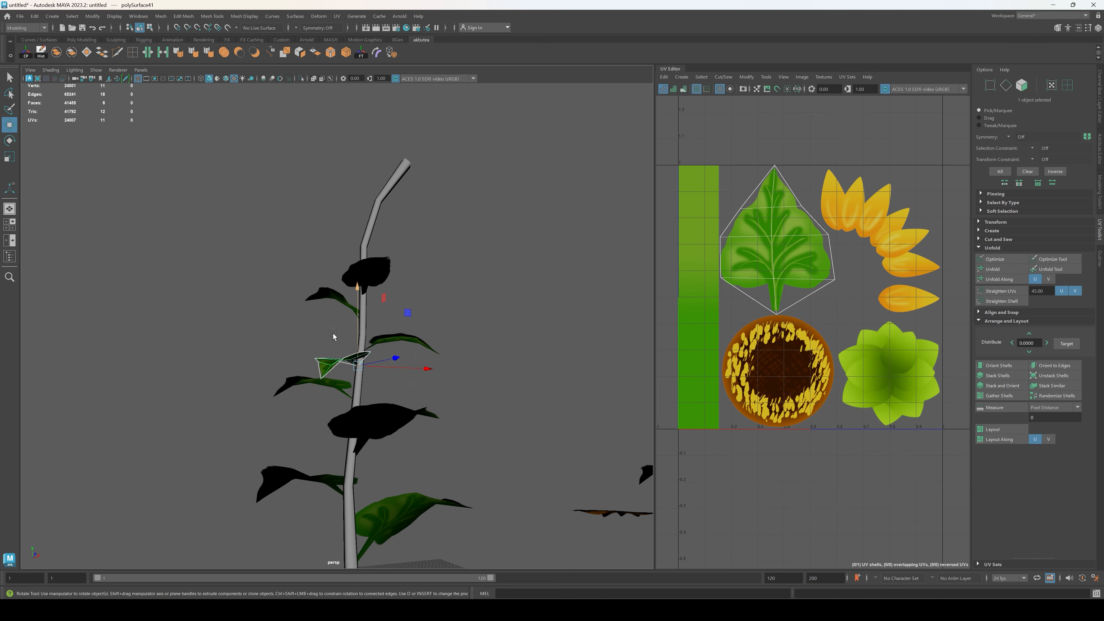
key("e")
left_click_drag(308, 348, 323, 325)
left_click(470, 357)
left_click_drag(471, 357, 390, 285, "alt")
Step: Duplicate the topmost leaf, raise the copy toward the stem's upper bend, and rotate and shift it onto the stem
left_click(384, 286)
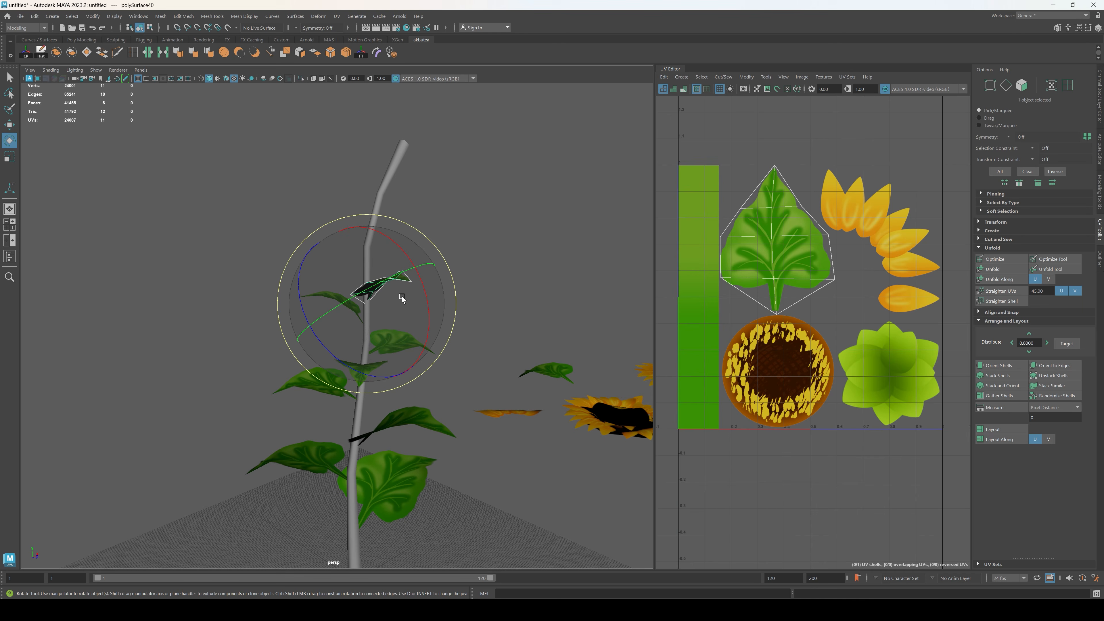
key("w")
left_click_drag(378, 180, 375, 159)
left_click(376, 285)
left_click_drag(359, 230, 435, 285, "alt")
key("e")
left_click_drag(351, 294, 444, 270)
key("w")
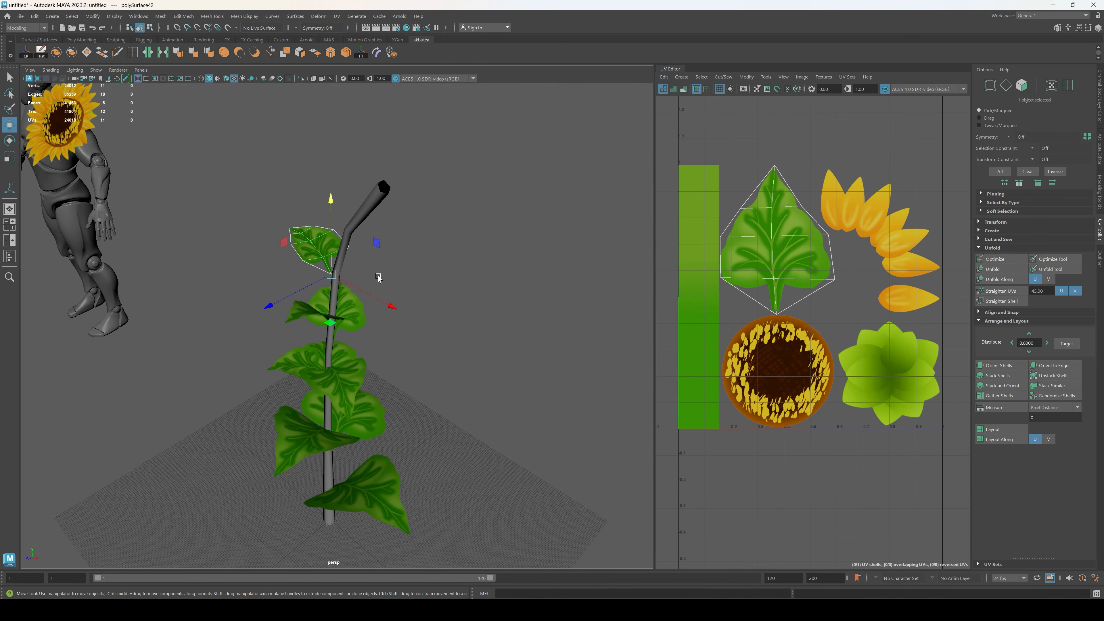
left_click_drag(284, 305, 290, 346, "alt")
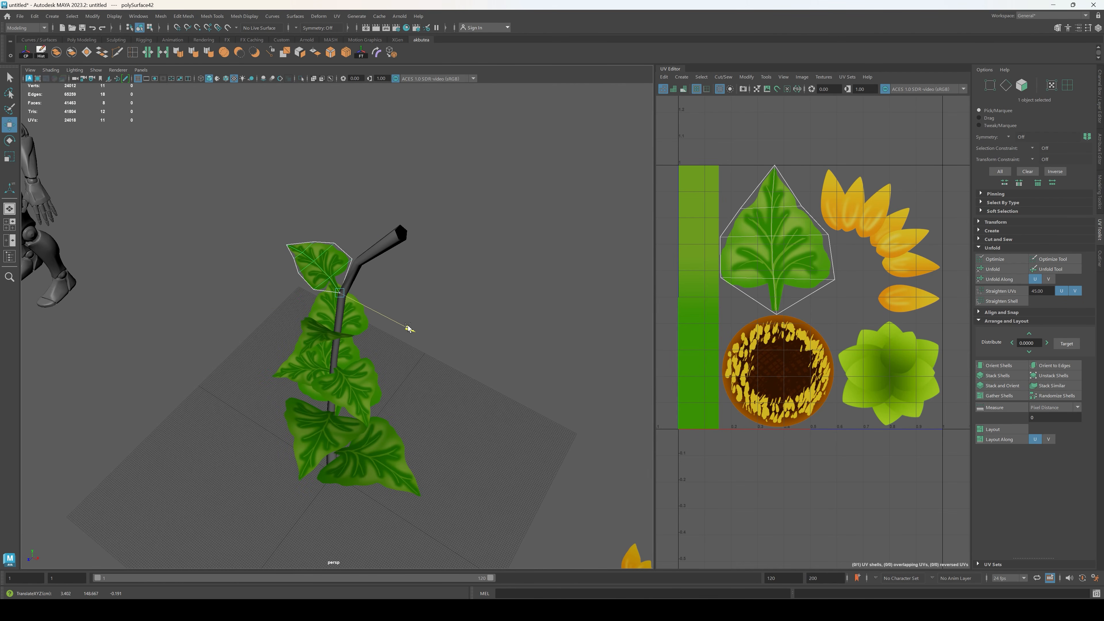
left_click(409, 328)
Step: Duplicate the leaf near the upper bend and rotate the copy to the opposite side of the stem
left_click_drag(407, 326, 365, 243, "alt")
left_click(365, 244)
left_click_drag(334, 286, 206, 291)
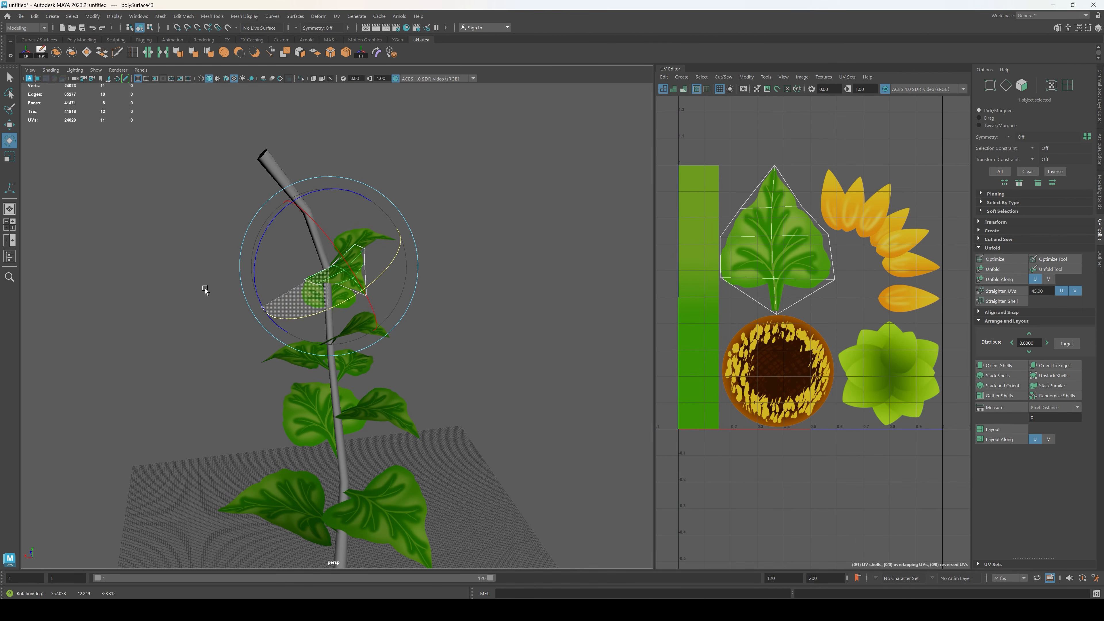
left_click_drag(311, 264, 223, 252)
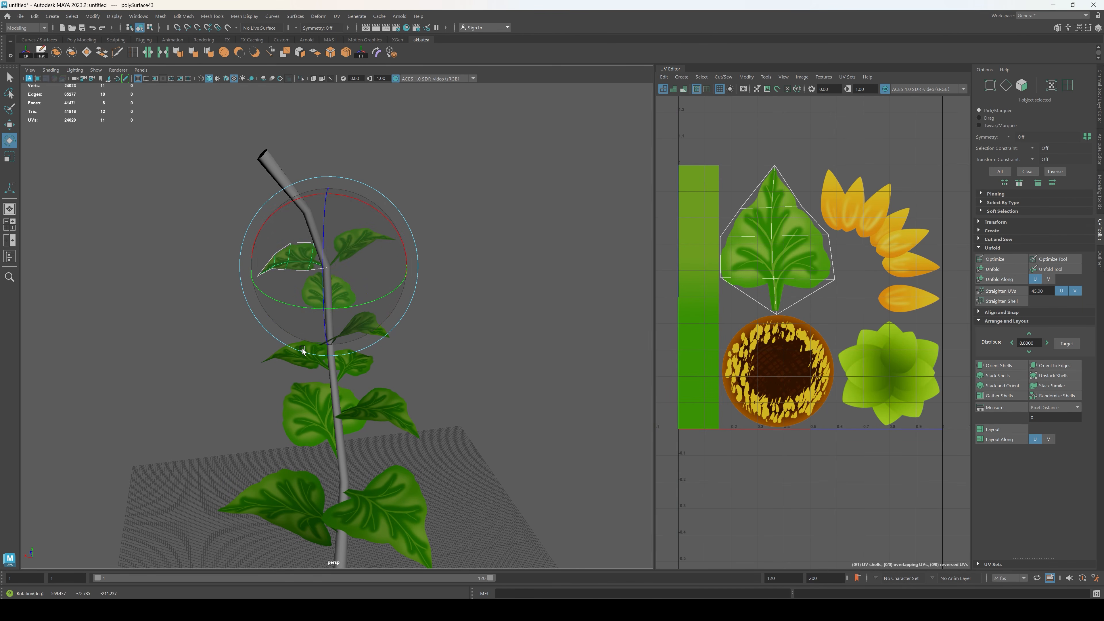
Step: Nudge the leaf on the opposite side of the upper bend toward the stem and adjust its rotation
left_click_drag(303, 350, 401, 267, "alt")
key("w")
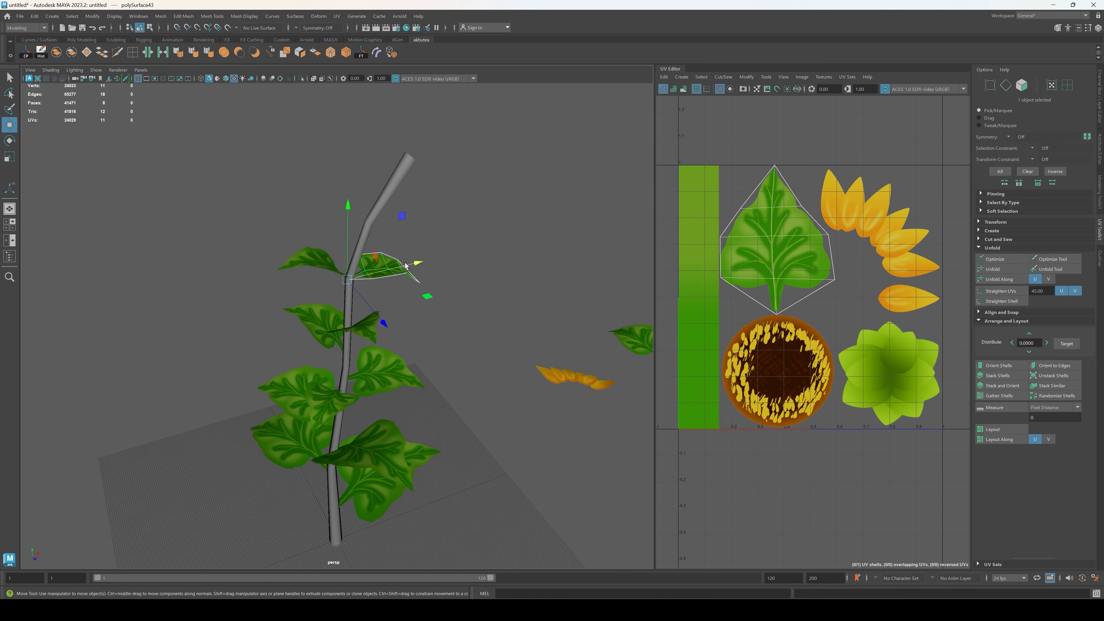
left_click_drag(371, 189, 372, 182)
left_click_drag(376, 187, 403, 272, "alt")
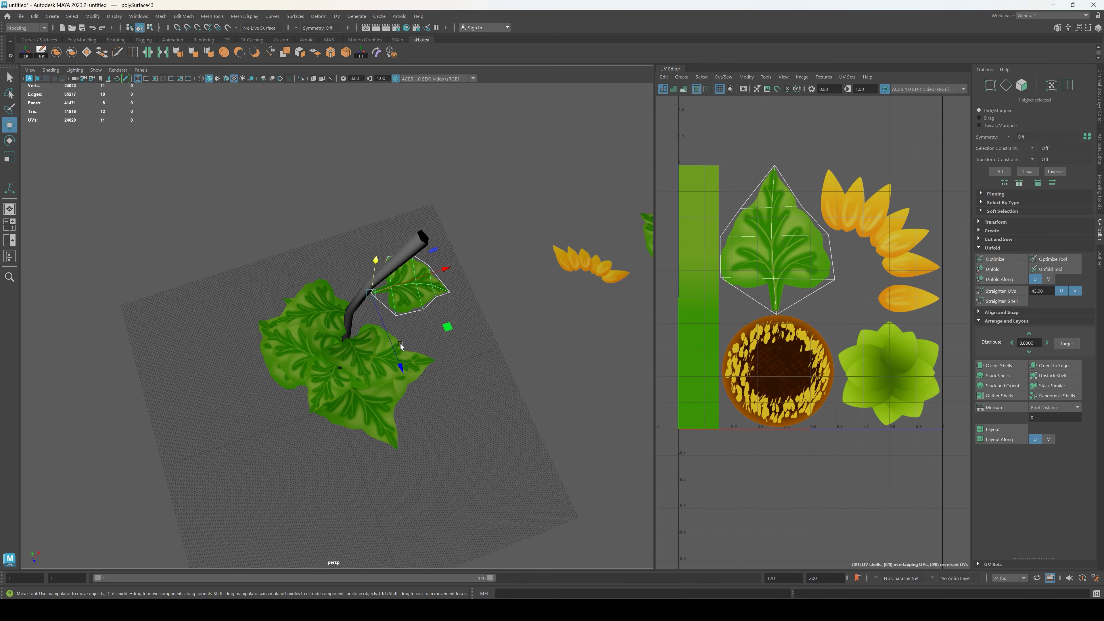
left_click_drag(399, 362, 396, 354)
key("e")
left_click_drag(432, 321, 384, 356)
Step: Shift the leaf at the upper bend sideways so its base sits on the stem
key("w")
left_click(471, 383)
left_click_drag(471, 383, 339, 306, "alt")
left_click(318, 229)
left_click_drag(328, 231, 357, 234, "alt")
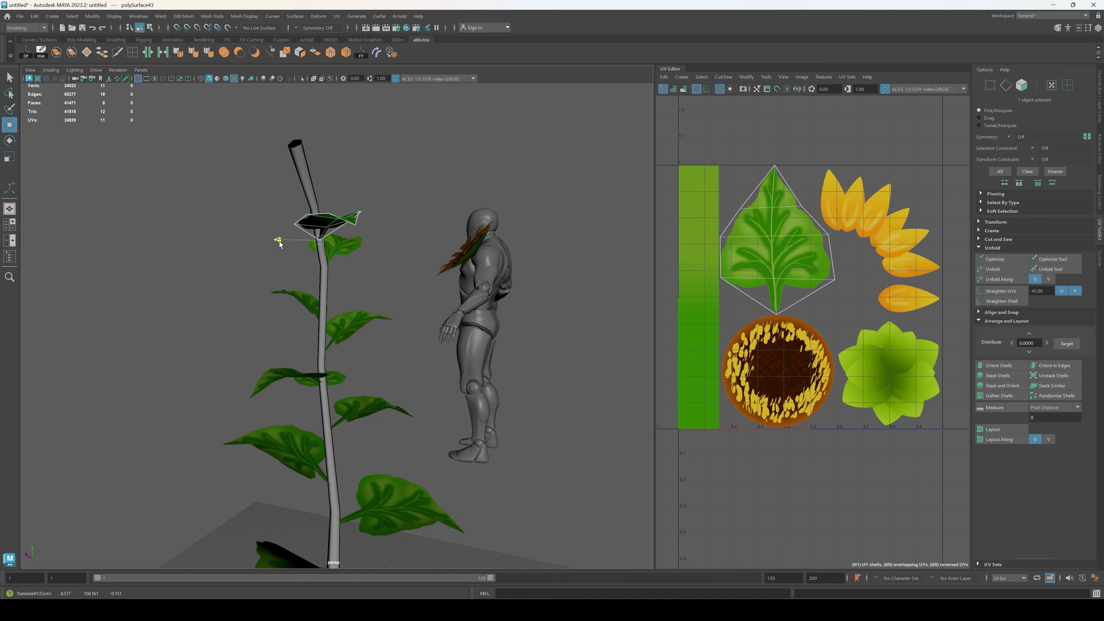
left_click(279, 243)
left_click_drag(280, 243, 254, 316, "alt")
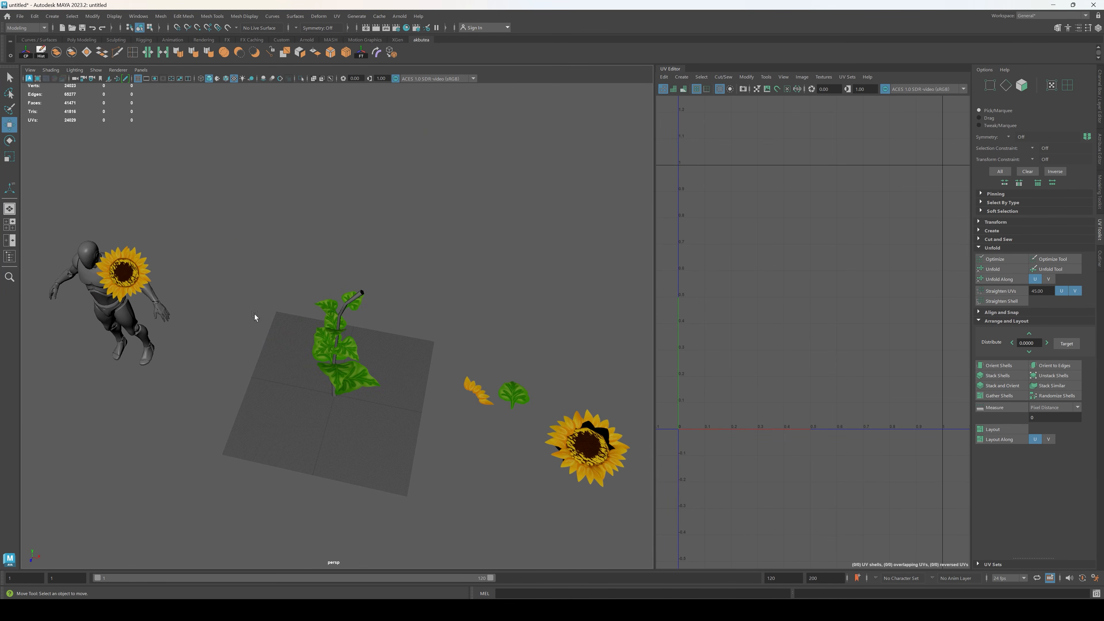
Step: Move the sunflower head beside the mannequin over to the stem's upper end and rotate it to match the stem's slant
left_click(130, 274)
left_click_drag(197, 287, 416, 332)
middle_click_drag(416, 332, 385, 366, "alt")
left_click_drag(312, 267, 327, 216)
key("e")
left_click_drag(300, 311, 323, 292)
right_click_drag(323, 292, 384, 256, "alt")
Step: Fine-position the flower head so the centre of its back rests on the stem tip
key("w")
mouse_move(361, 259)
left_mouse_down()
mouse_move(386, 253)
mouse_move(375, 256)
left_mouse_up()
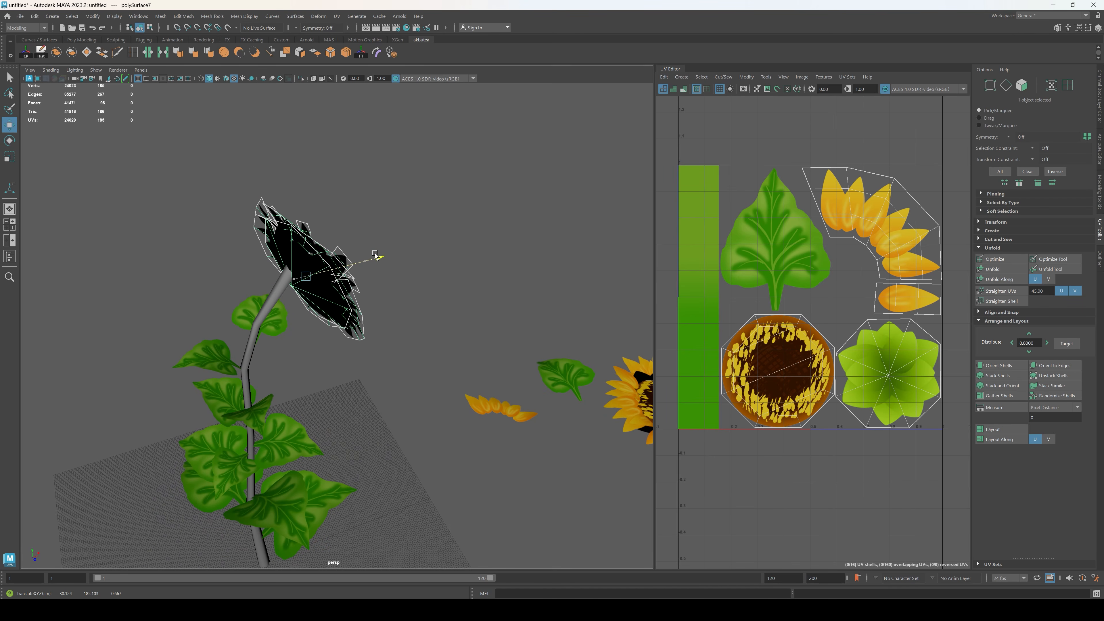
left_click_drag(302, 209, 307, 198)
left_click_drag(332, 313, 330, 304)
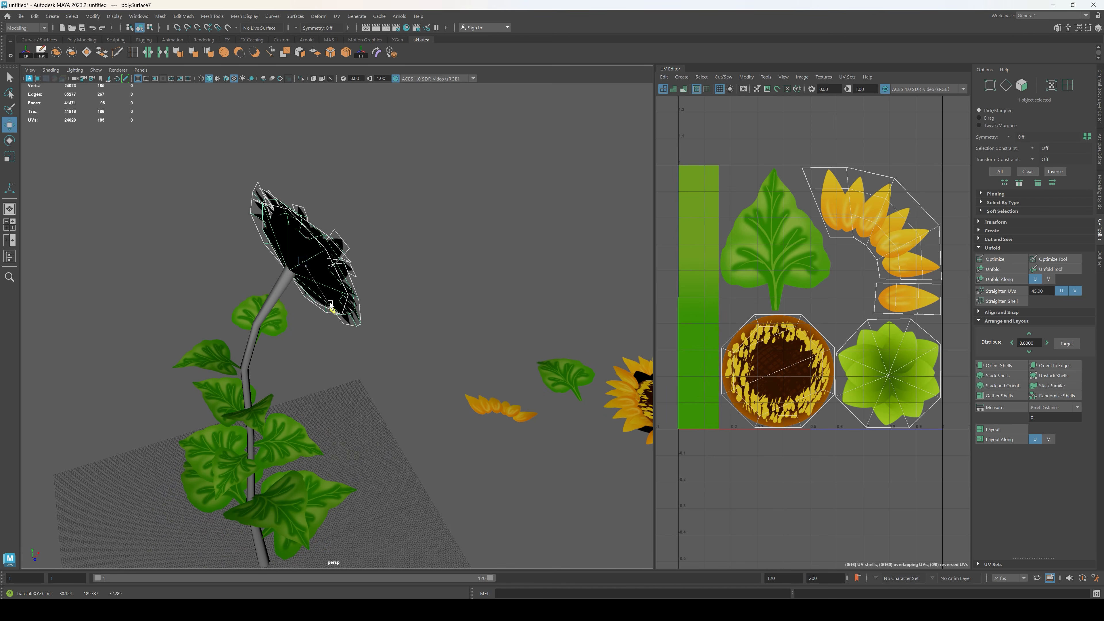
left_click_drag(366, 247, 366, 248)
left_click_drag(297, 191, 295, 193)
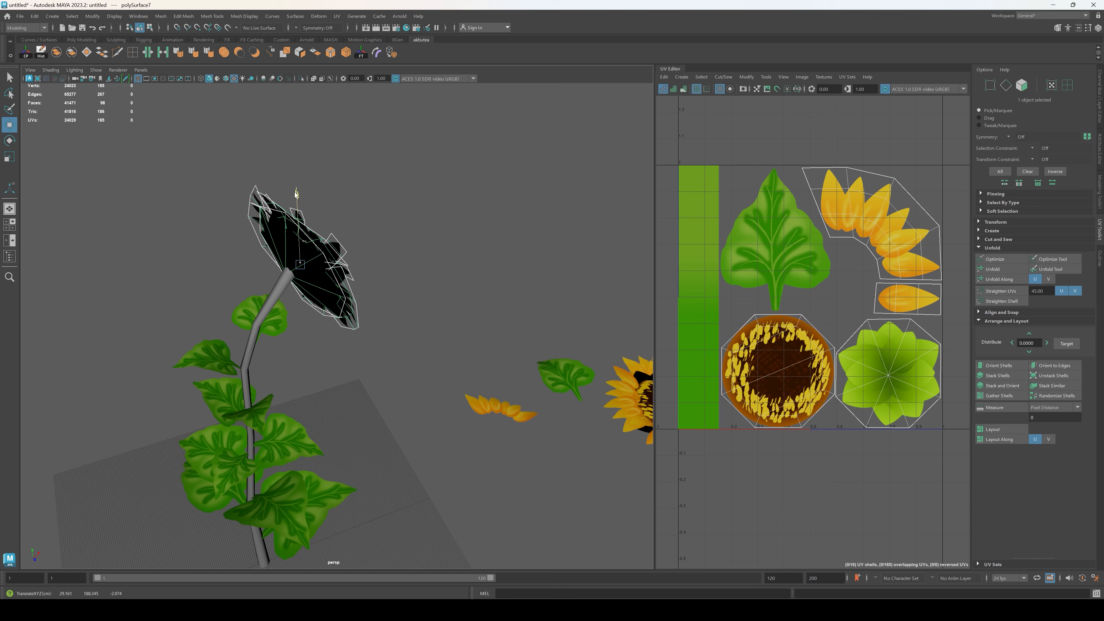
left_click_drag(365, 252, 513, 377, "alt")
Step: Adjust the flower head's tilt to line up with the bent stem tip
key("e")
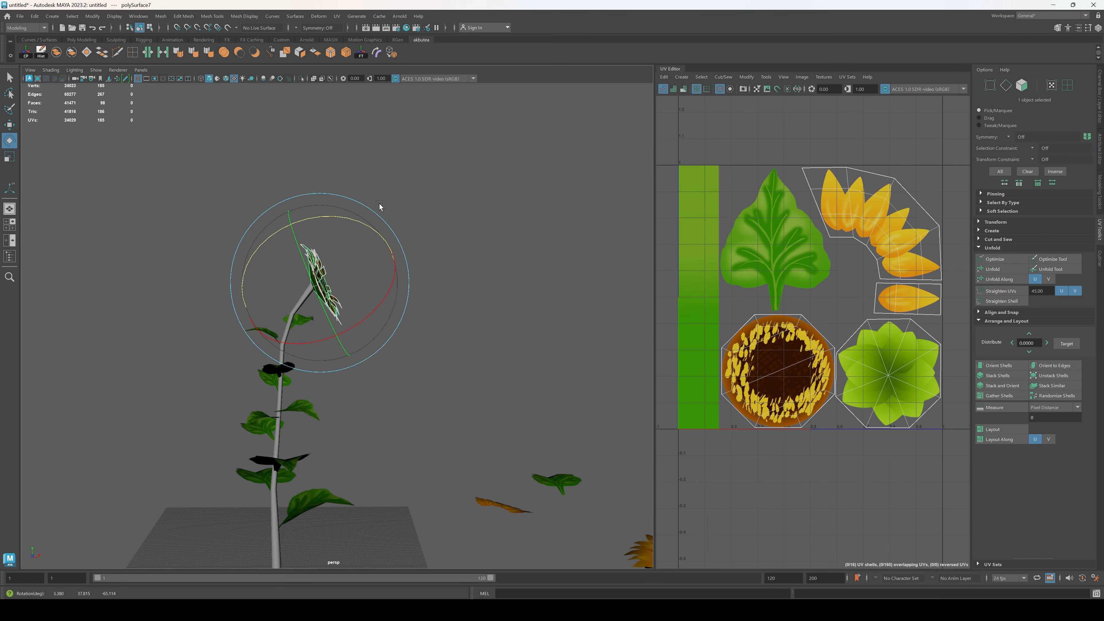
left_click(367, 210)
left_click_drag(366, 209, 273, 316, "alt")
left_click(317, 254)
left_click_drag(317, 255, 428, 368, "alt")
key("w")
left_click(488, 356)
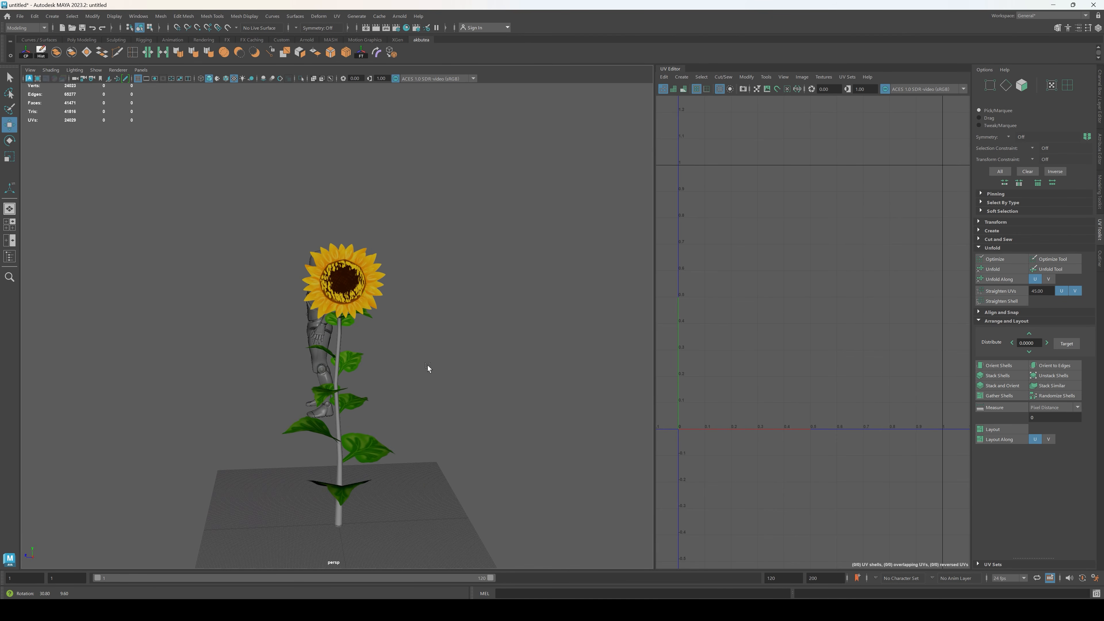
Step: Rotate the lowest leaf around the stem to face another side
left_click(342, 498)
key("e")
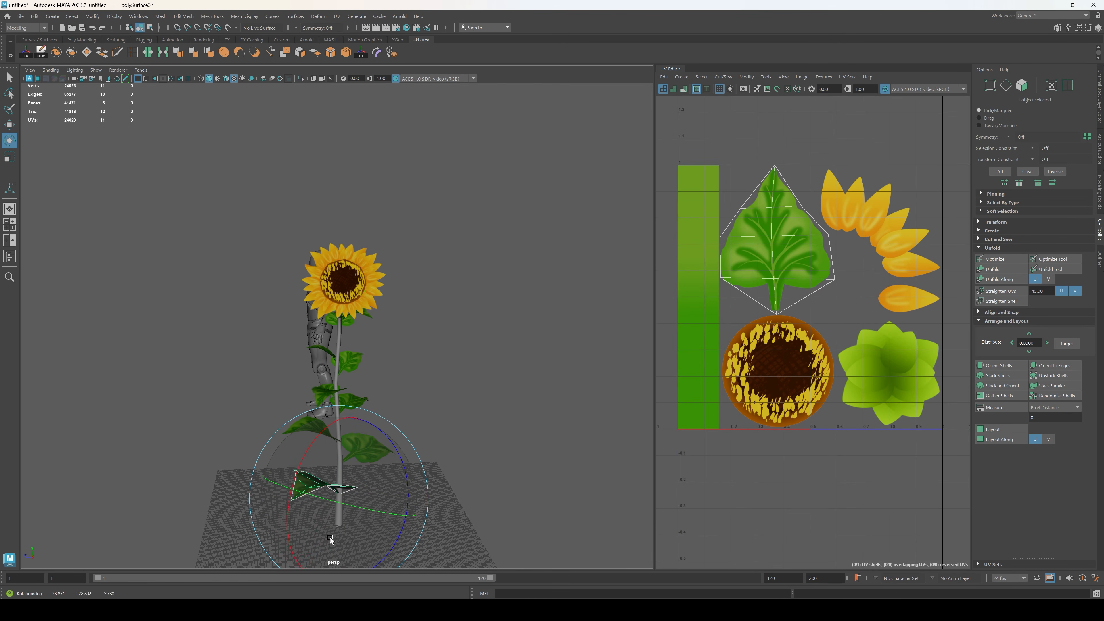
left_click(458, 441)
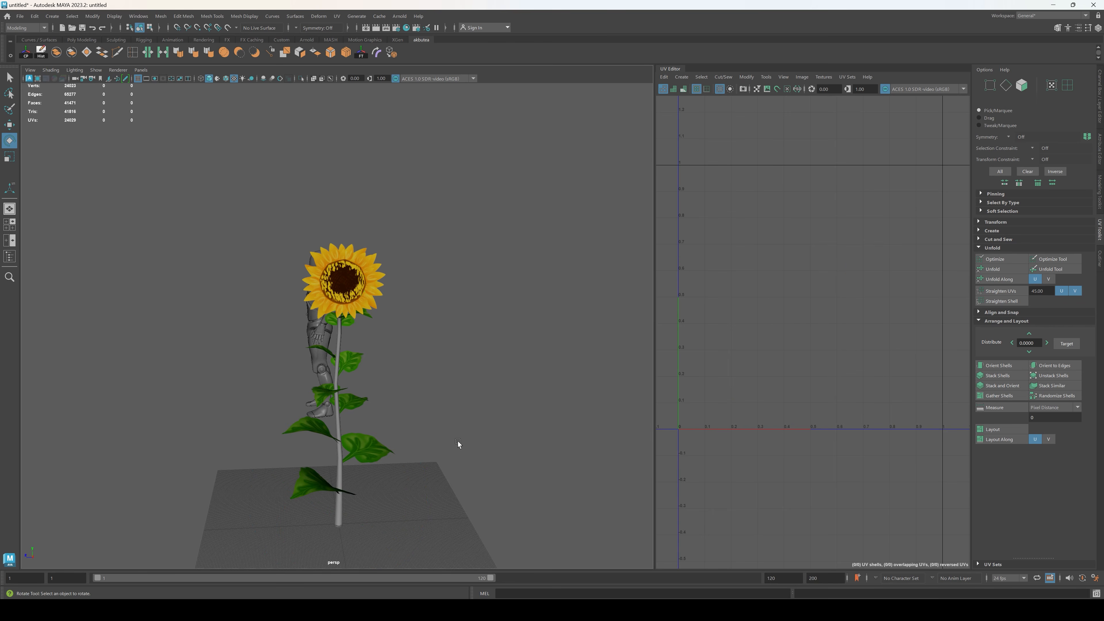
left_click_drag(458, 441, 580, 445, "alt")
Step: Duplicate the leaf at the upper bend, turn the copy to the other side of the stem, and tilt it upward
left_click(361, 346)
right_click_drag(377, 354, 439, 360, "alt")
left_click_drag(439, 360, 480, 410, "alt")
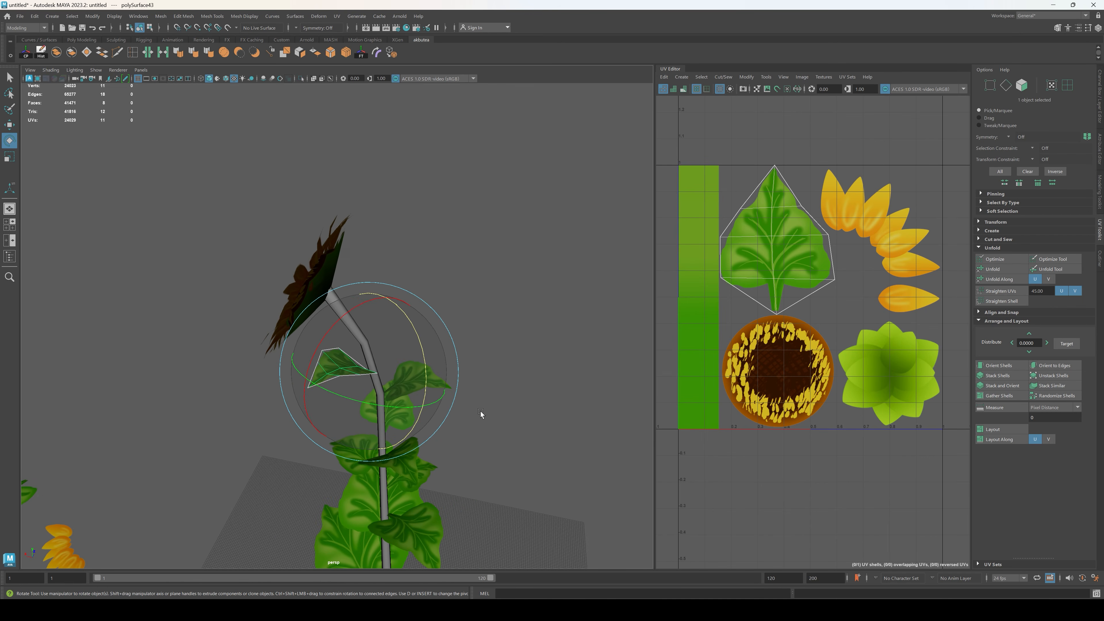
key("r")
key("ctrl+d")
key("e")
left_click_drag(392, 381, 502, 374)
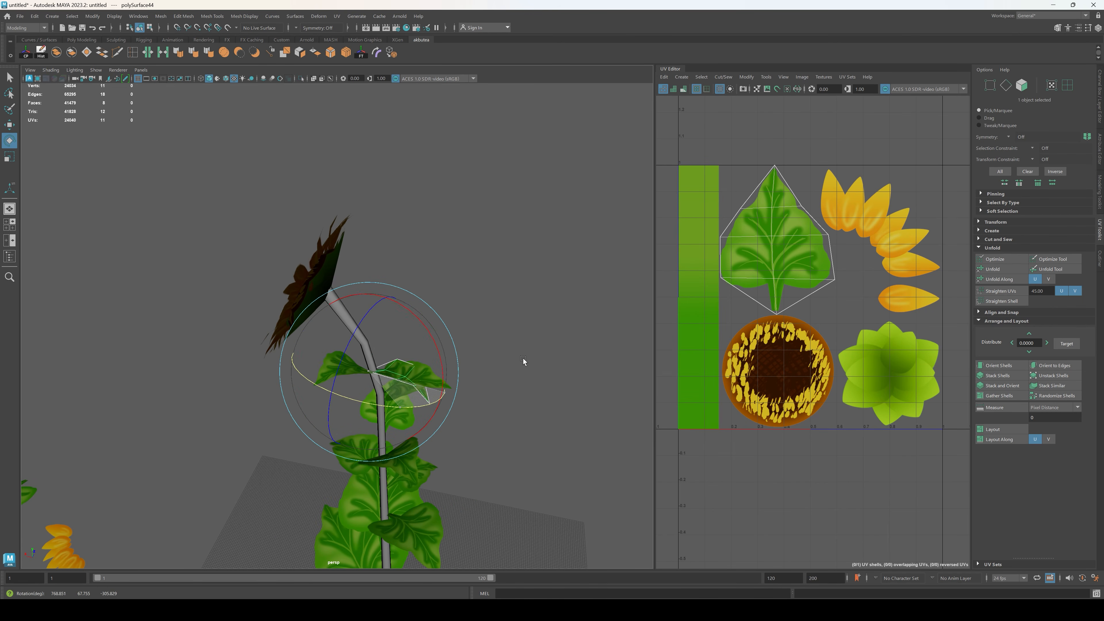
left_click_drag(376, 352, 290, 397)
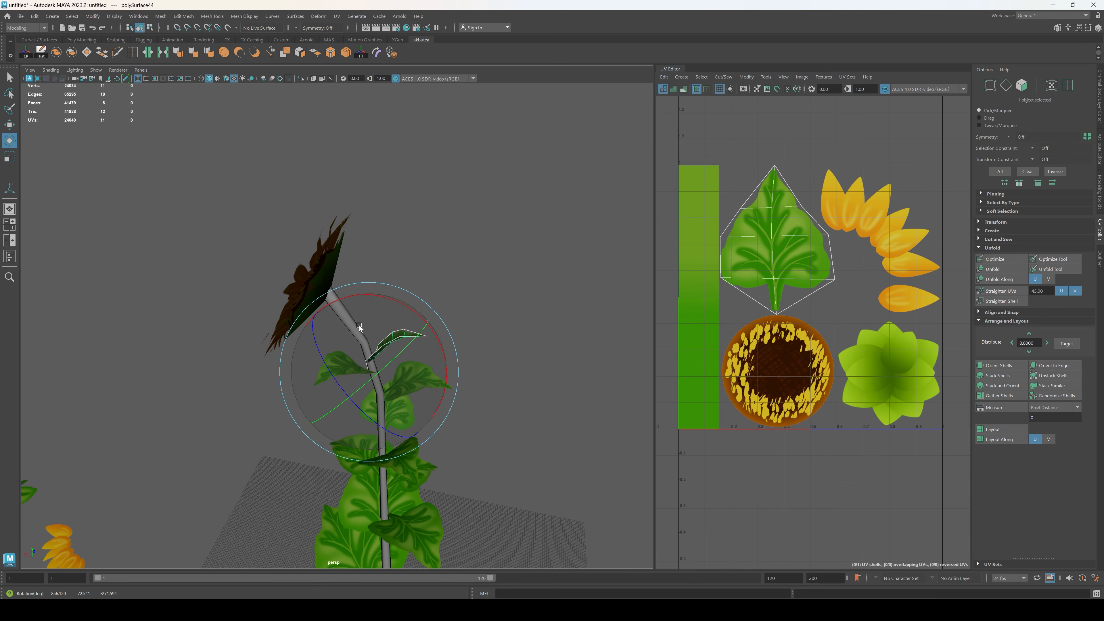
Step: Raise the new leaf copy above the upper bend and shift its base onto the stem beneath the flower head
key("w")
left_click_drag(372, 302, 373, 297)
left_click_drag(381, 313, 381, 297)
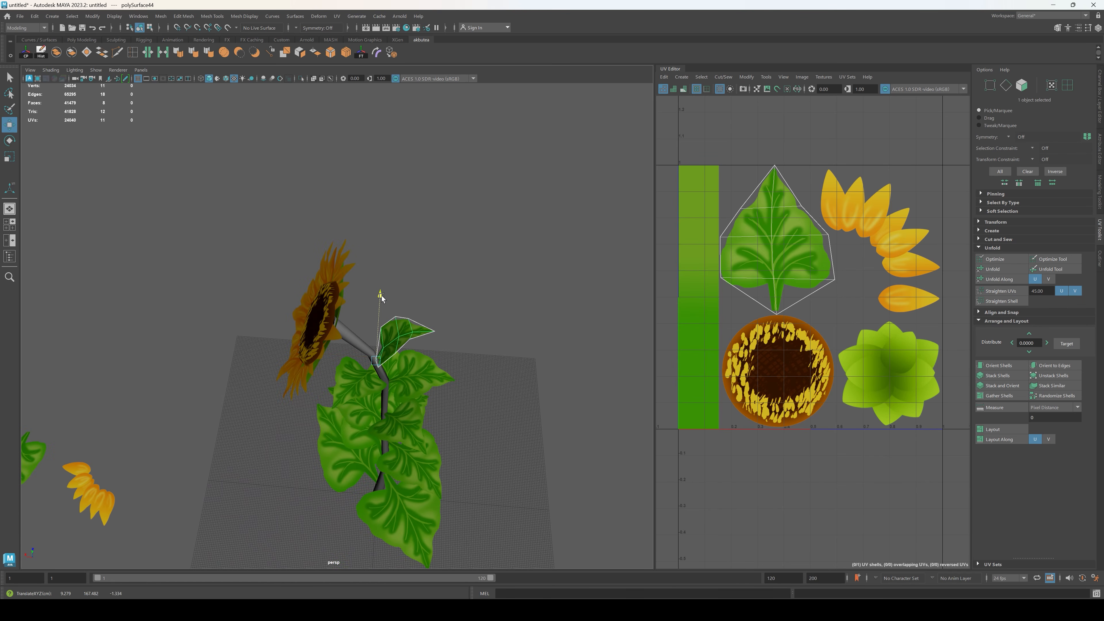
left_click(490, 347)
left_click_drag(488, 391, 488, 343, "alt")
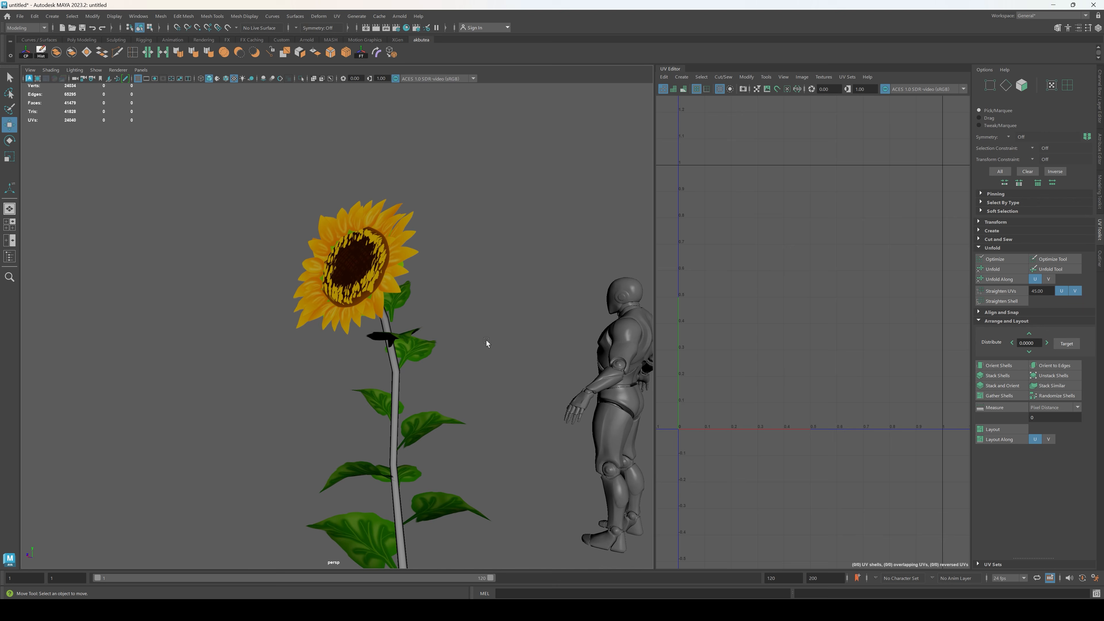
left_click(403, 305)
left_click_drag(344, 320, 329, 321)
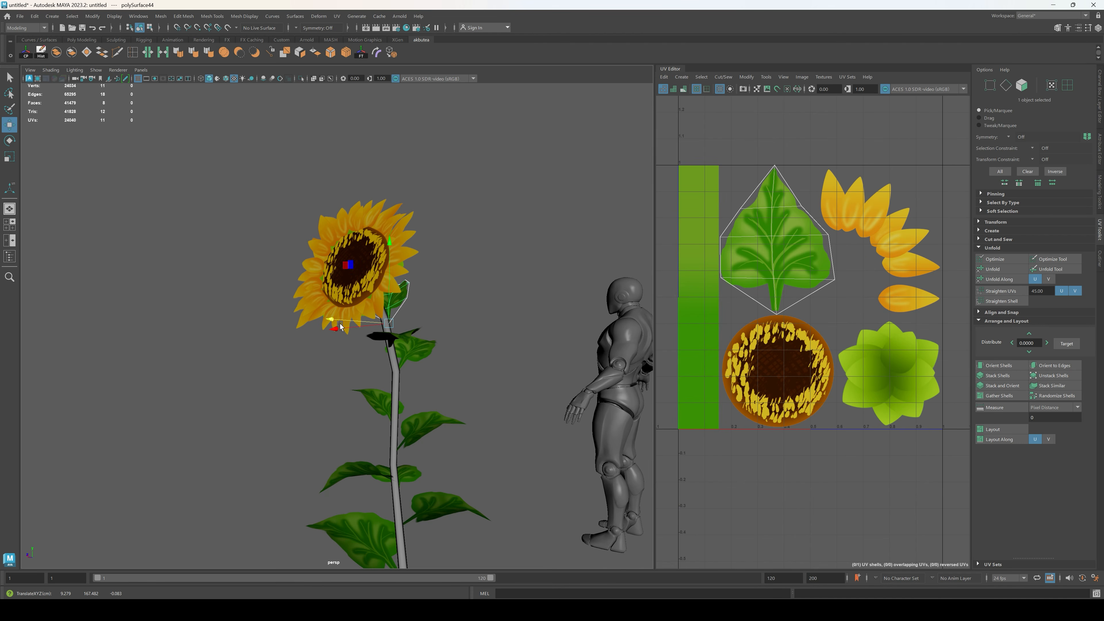
left_click(506, 336)
left_click_drag(509, 338, 439, 348, "alt")
left_click(398, 302)
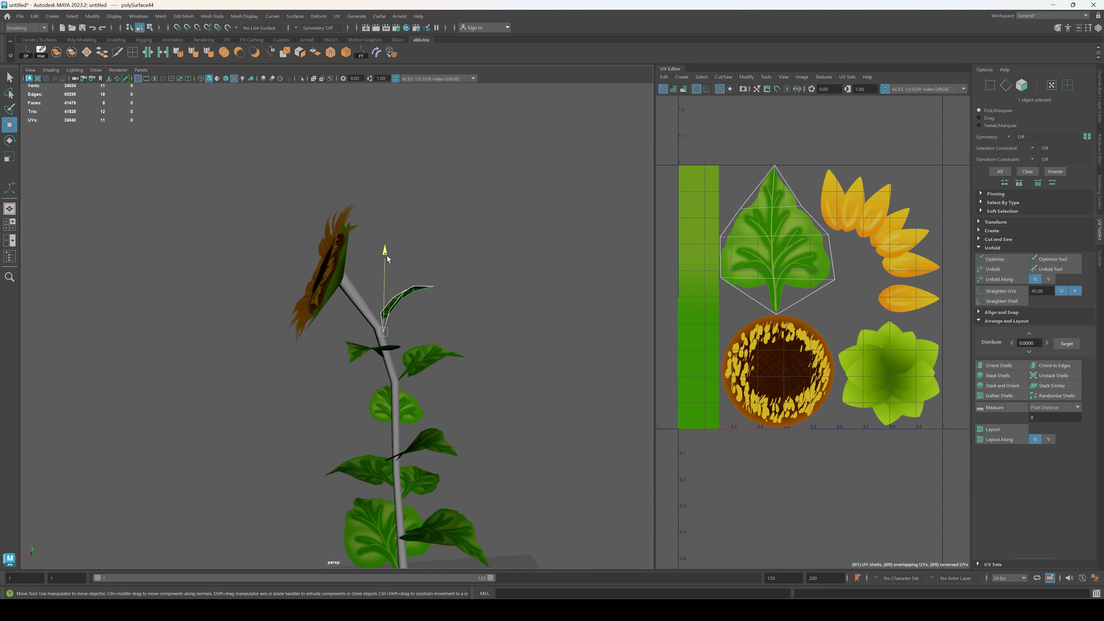
left_click_drag(387, 258, 387, 263)
Step: Duplicate the lowest leaf, rotate the copy to the opposite side of the stem, and raise it slightly
left_click(360, 370)
left_click_drag(360, 370, 349, 454, "alt")
scroll(402, 430, "down", 3)
left_click(369, 473)
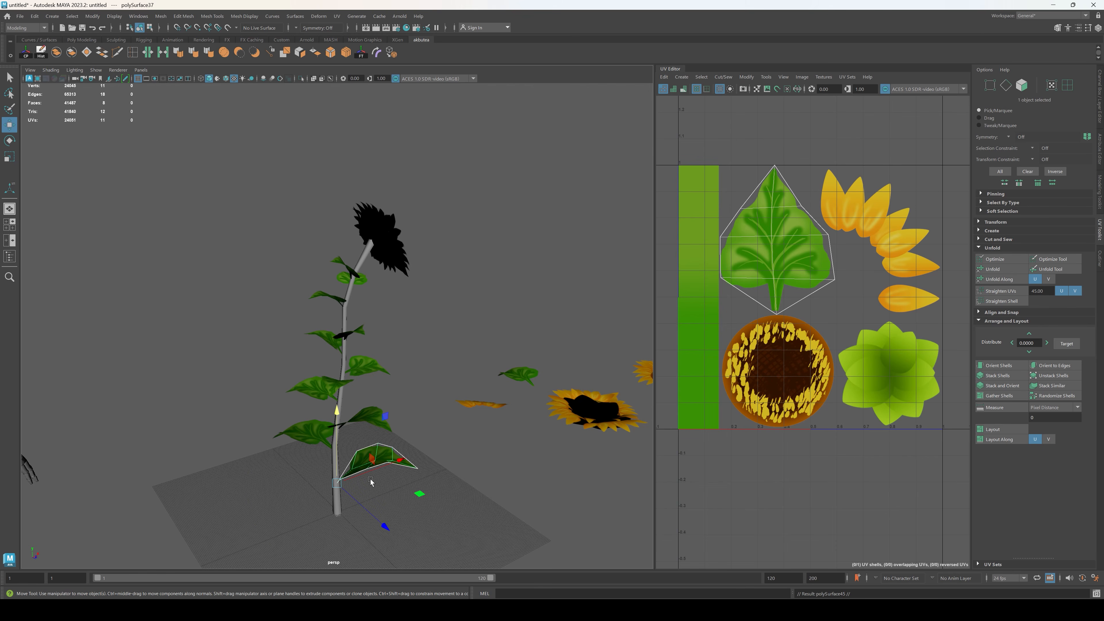
key("e")
left_click_drag(358, 522, 196, 506)
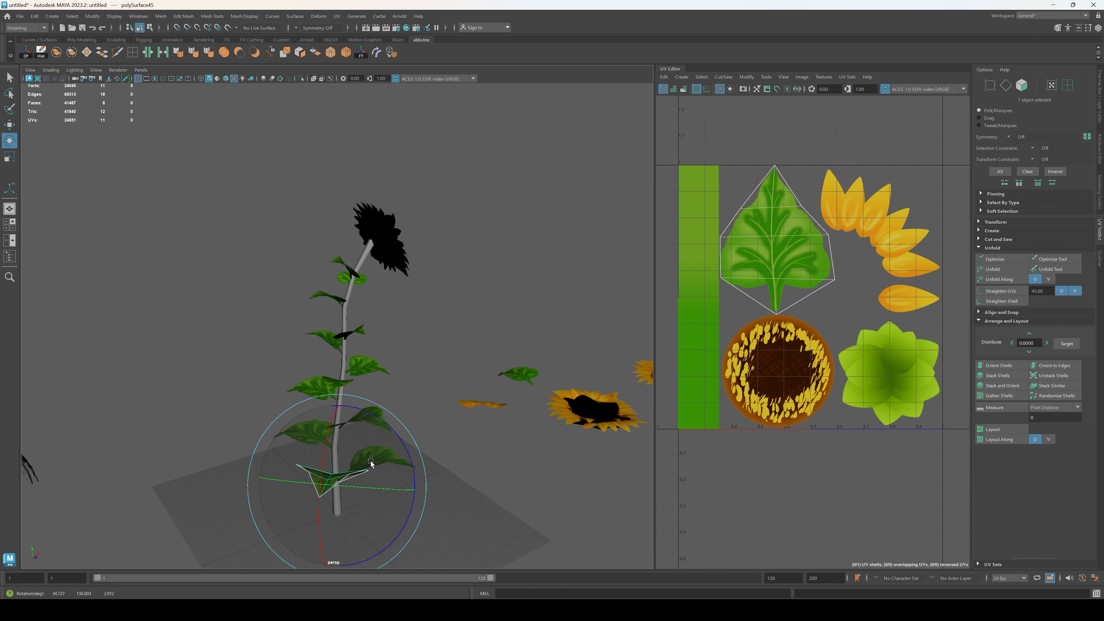
left_click_drag(371, 465, 408, 462)
left_click_drag(428, 461, 378, 456, "alt")
key("w")
left_click_drag(358, 404, 359, 382)
Step: Scale down the new lower leaf copy and check its fit from several sides
key("r")
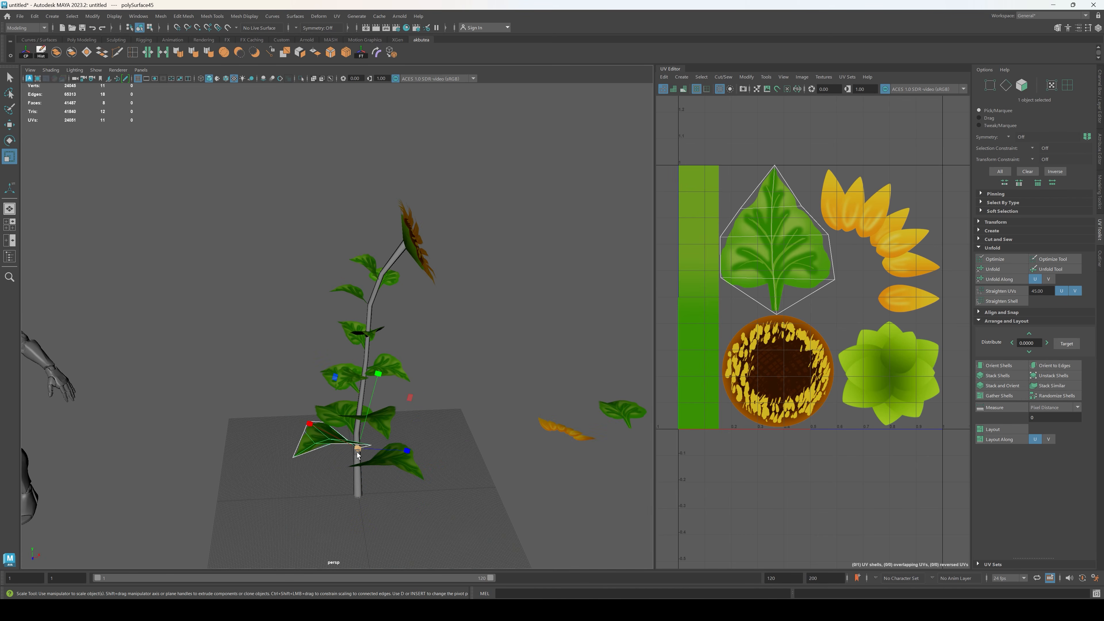
left_click_drag(357, 450, 329, 457)
left_click(460, 506)
left_click_drag(530, 435, 389, 455, "alt")
left_click(390, 455)
key("w")
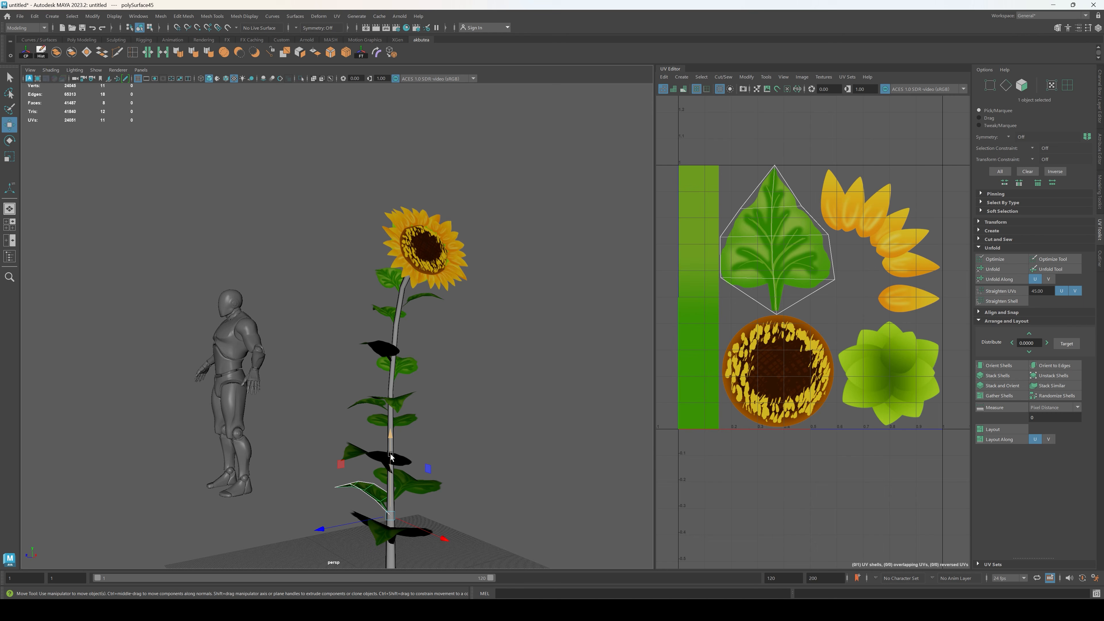
left_click(494, 490)
left_click_drag(494, 490, 342, 397, "alt")
left_click(342, 397)
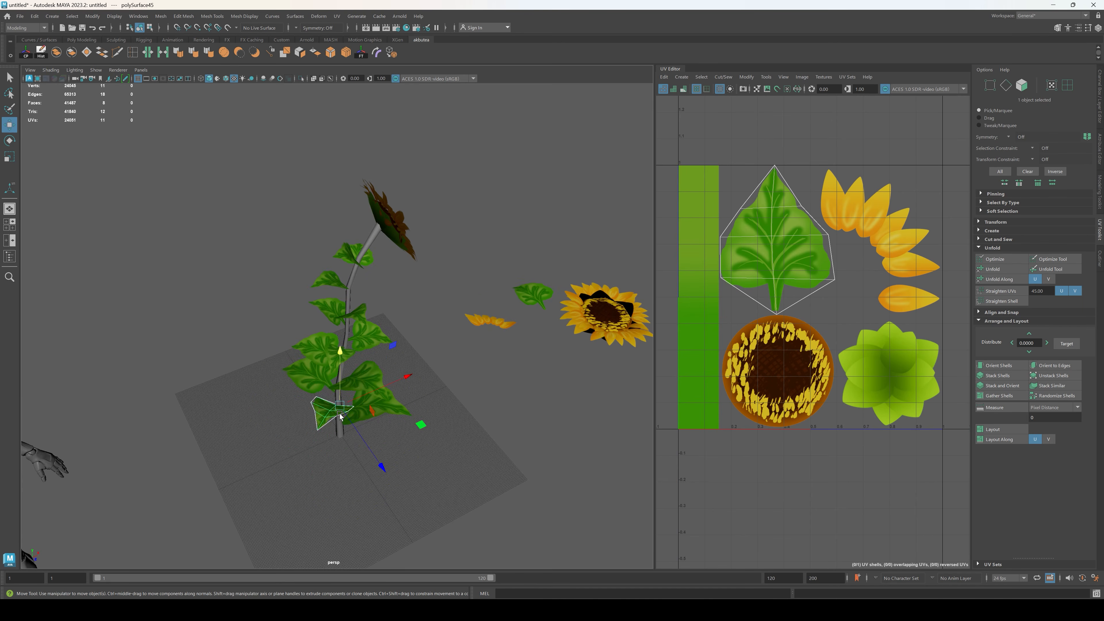
Step: Shift the small lower leaf horizontally so its base meets the stem
key("e")
key("r")
scroll(381, 454, "up", 3)
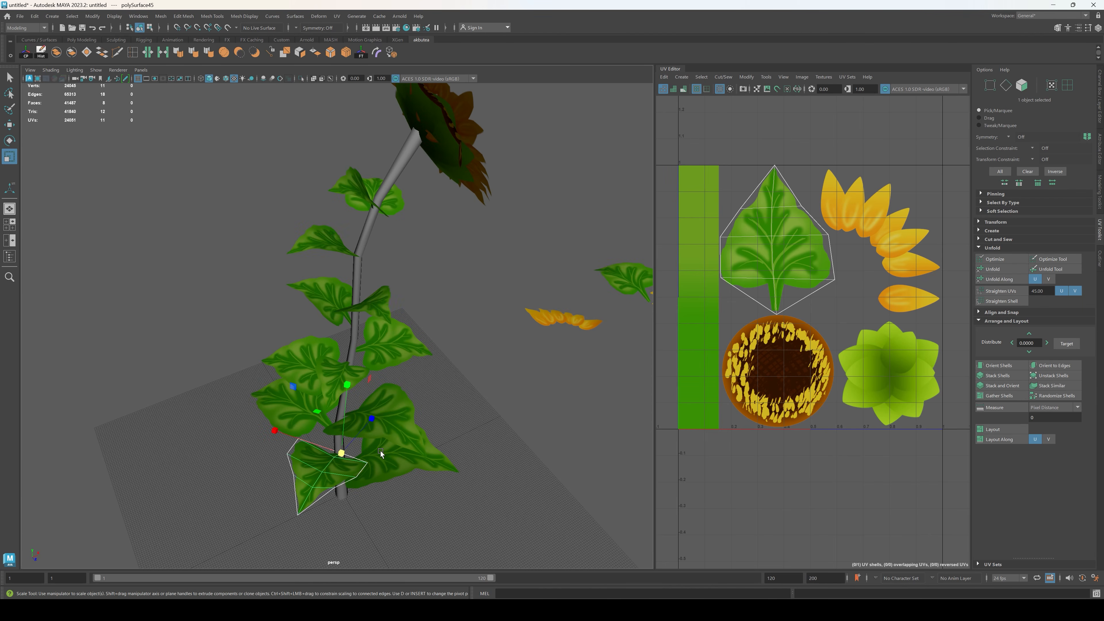
key("w")
left_click_drag(395, 432, 390, 435)
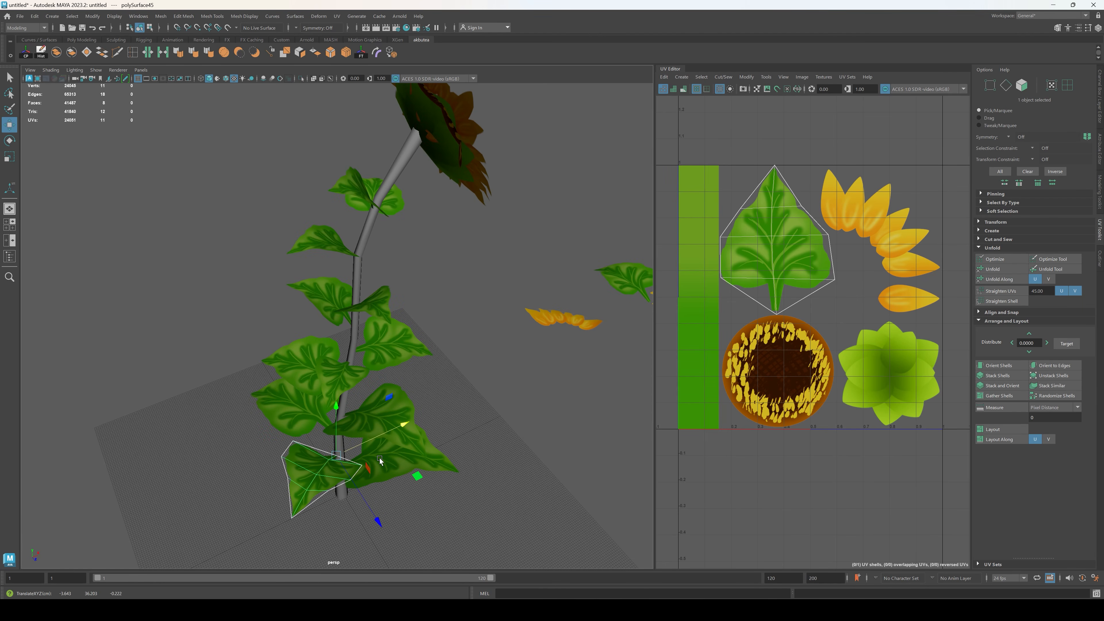
left_click_drag(365, 499, 363, 499)
left_click(412, 465)
left_click(493, 522)
Step: Select the stem with all its leaves and assign them the existing Sunflower material
left_click_drag(470, 450, 501, 479, "alt")
left_click(301, 428)
left_click(382, 451)
left_click_drag(382, 451, 416, 449, "alt")
left_click(367, 299)
right_click(416, 449)
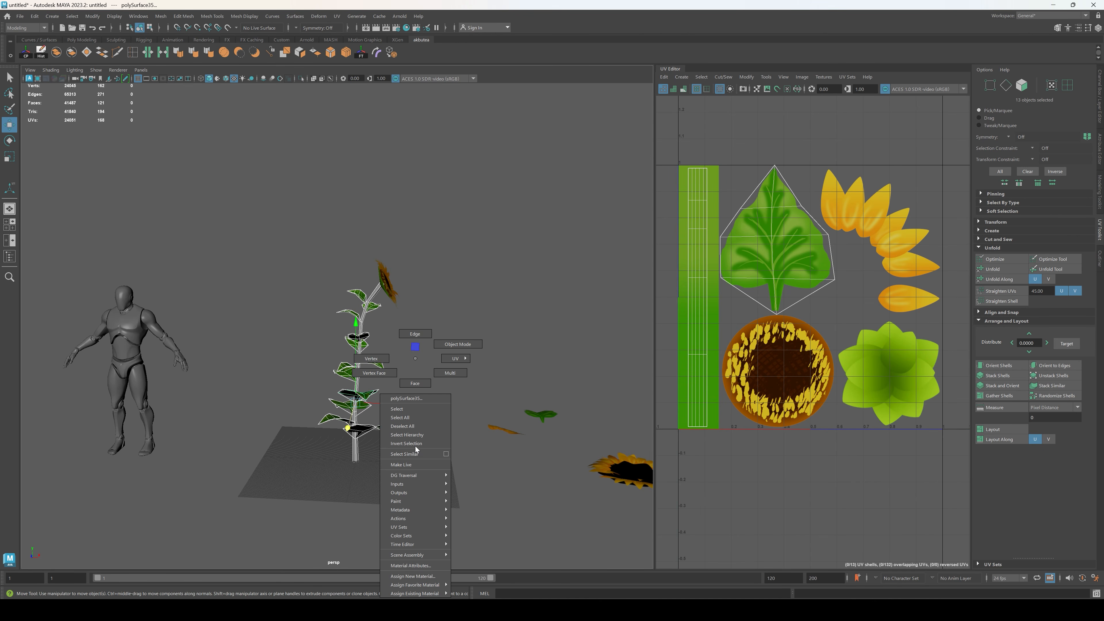
mouse_move(432, 594)
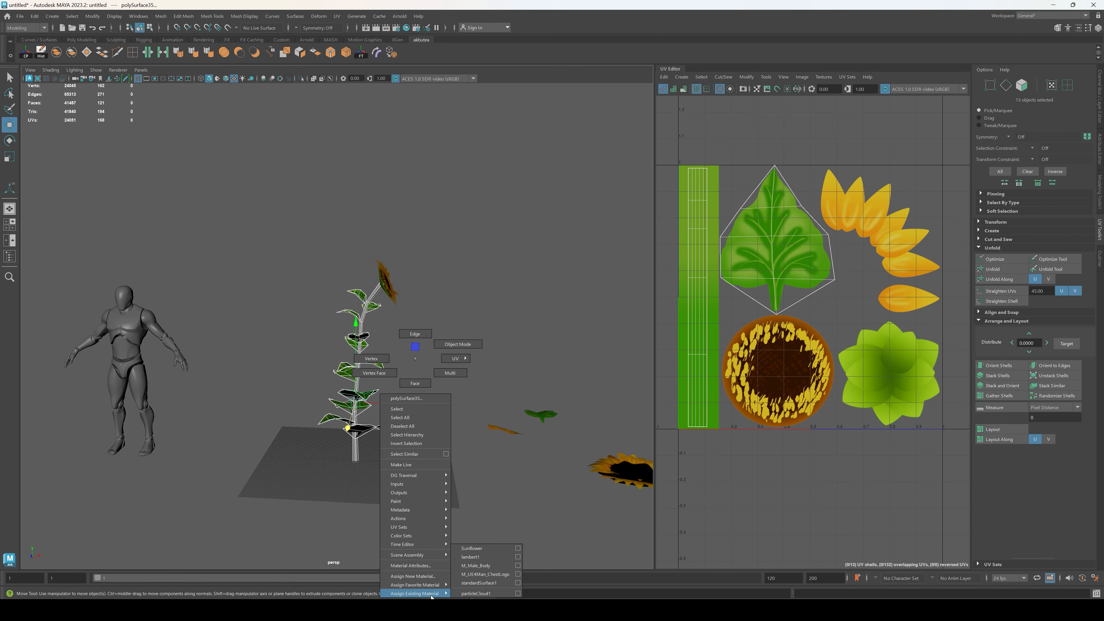
left_click(484, 549)
left_click_drag(387, 411, 455, 347, "alt")
Step: Combine the stem and leaves into one mesh and set its vertex normals to X 0, Y 1, Z 0
left_click(55, 53)
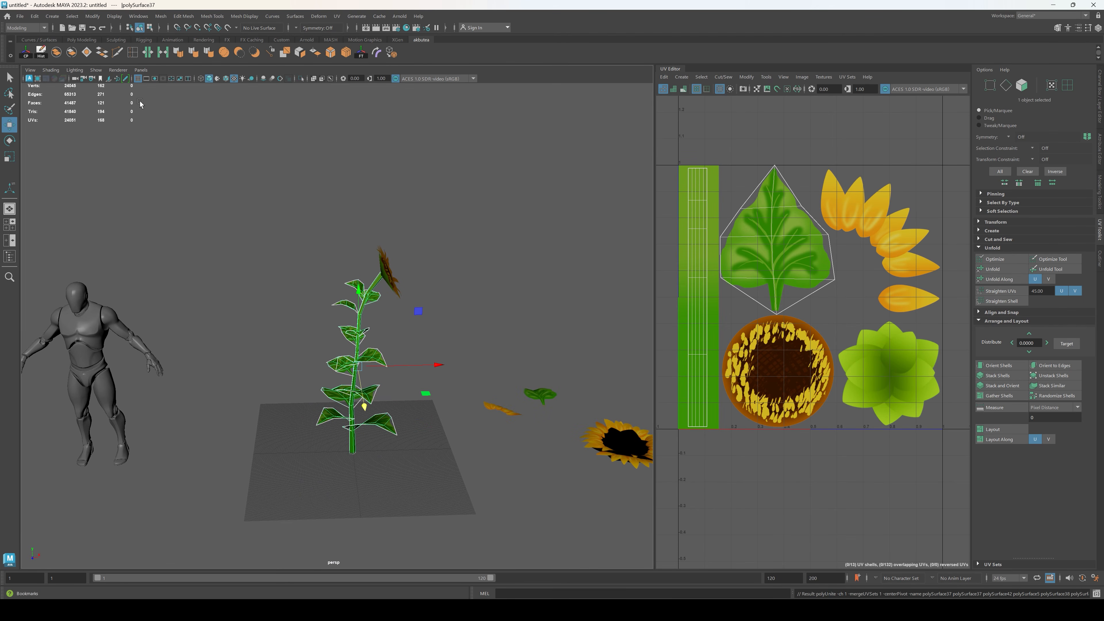
left_click(240, 17)
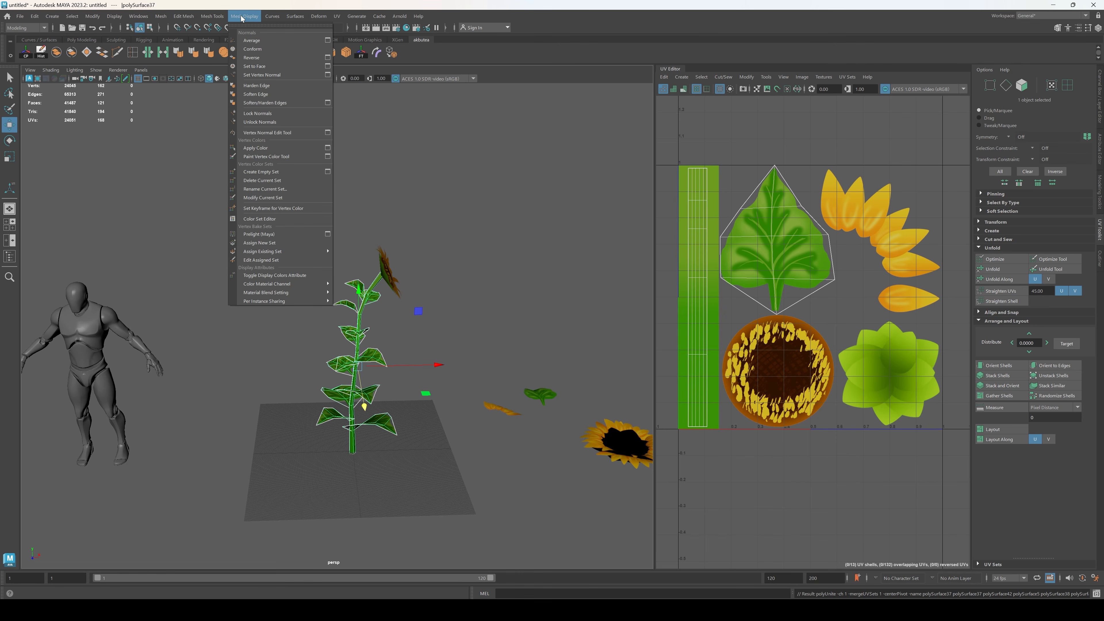
left_click(328, 71)
left_click(573, 282)
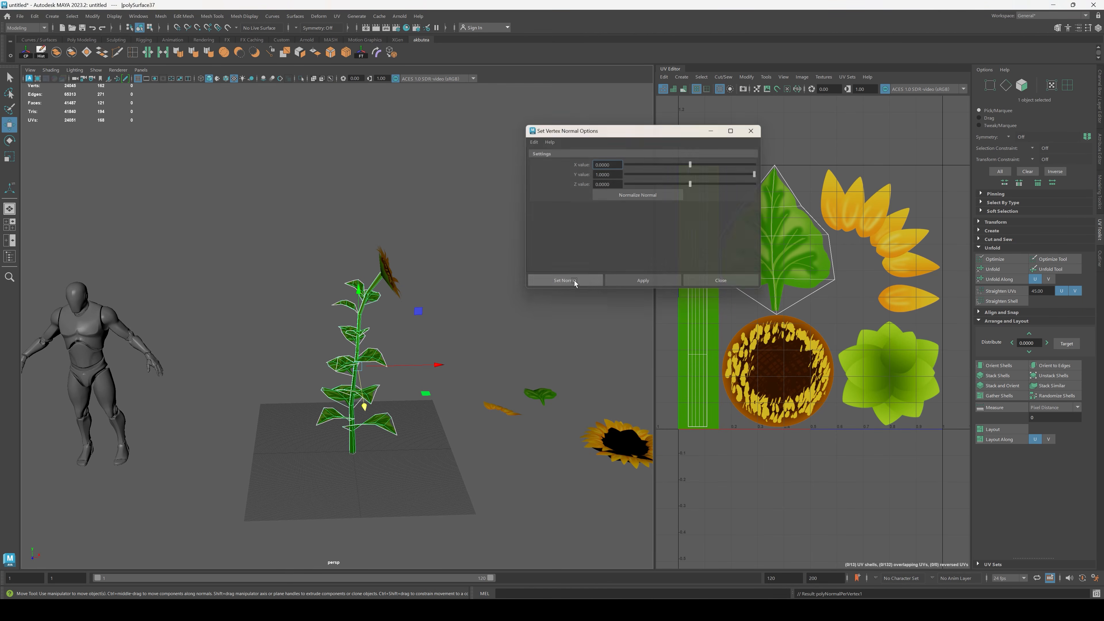
Step: Combine the flower head with the stem-and-leaves mesh into a single object
left_click(481, 322)
left_click_drag(516, 307, 475, 333, "alt")
left_click_drag(345, 227, 345, 226)
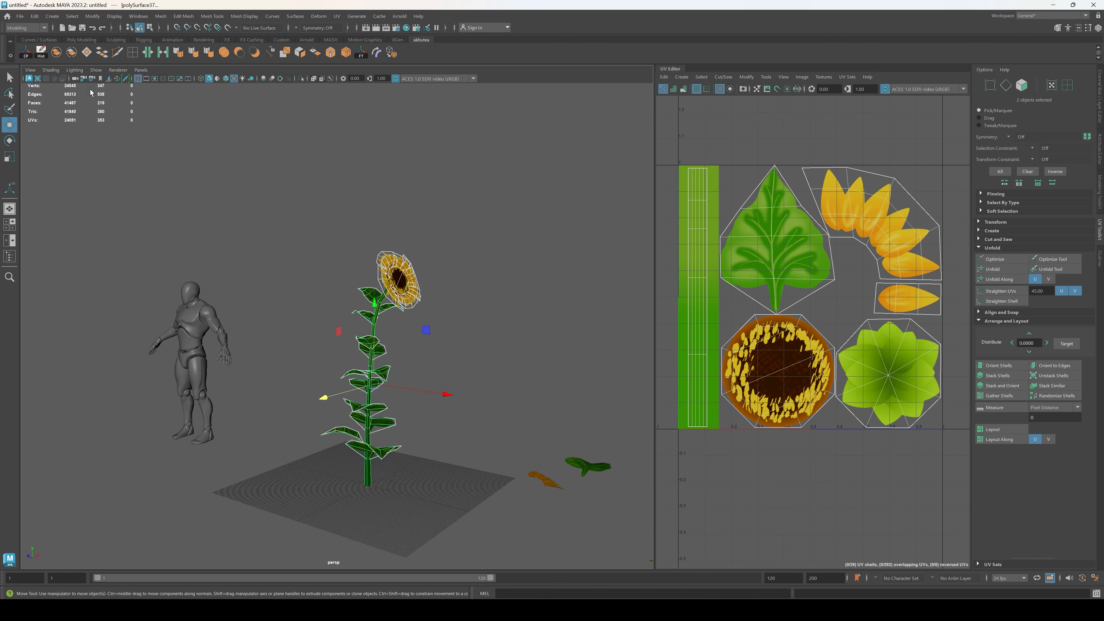
left_click(421, 467)
scroll(411, 428, "up", 4)
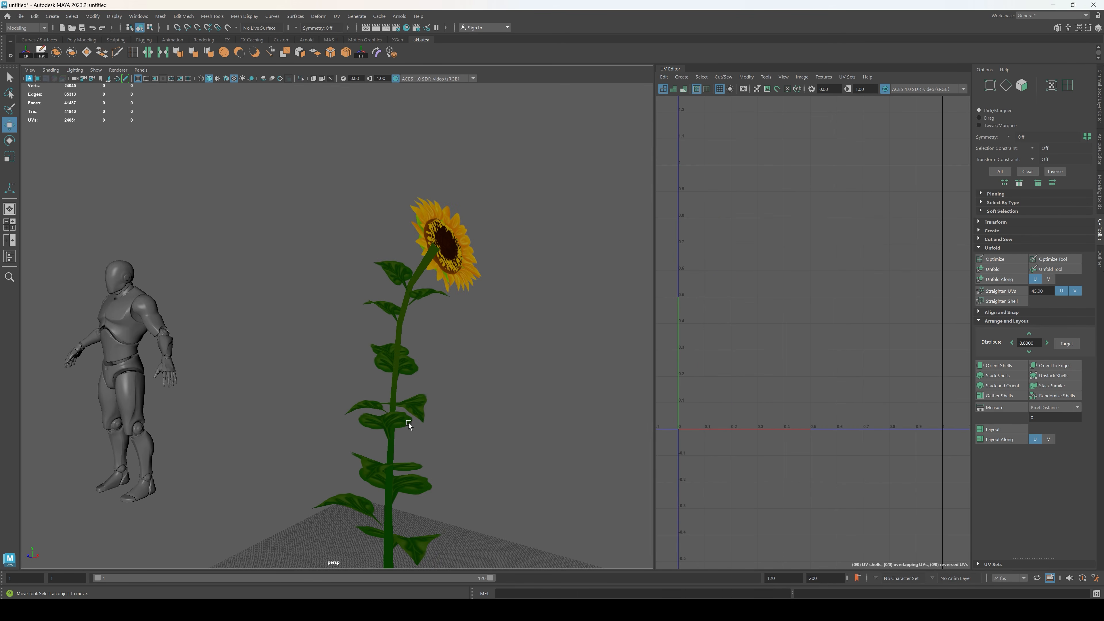
Step: Select the combined sunflower and snap its pivot to the centre of the stem's base
left_click(409, 425)
mouse_move(409, 424)
left_mouse_down("alt")
mouse_move(419, 474)
mouse_move(415, 439)
left_mouse_up("alt")
middle_click_drag(415, 440, 404, 349, "alt")
scroll(407, 374, "up", 8)
left_click_drag(408, 375, 346, 412, "alt")
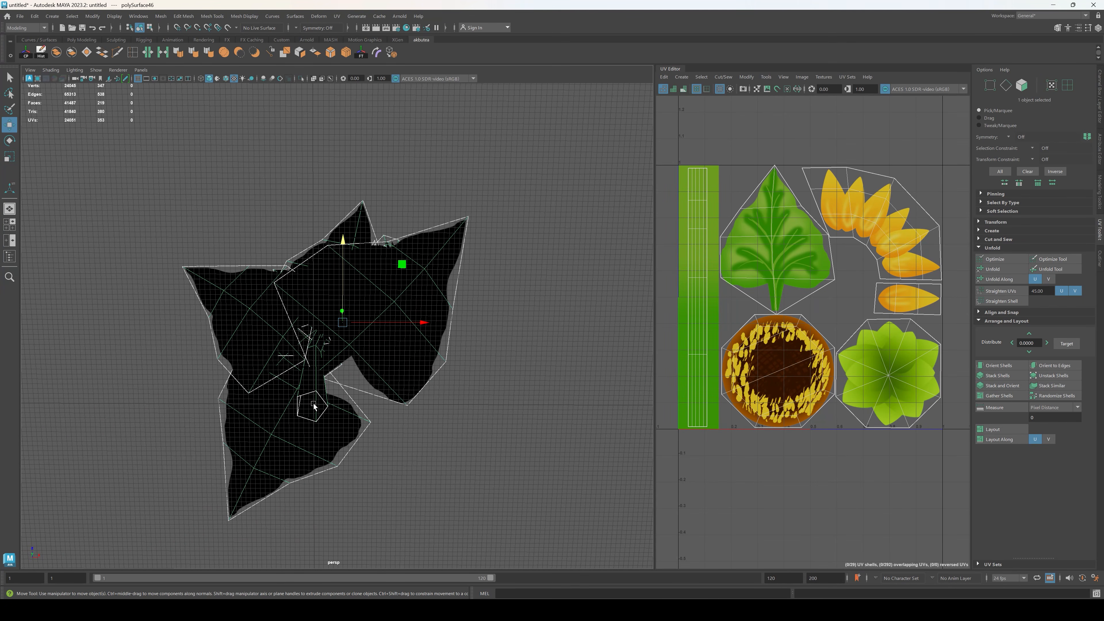
key("d")
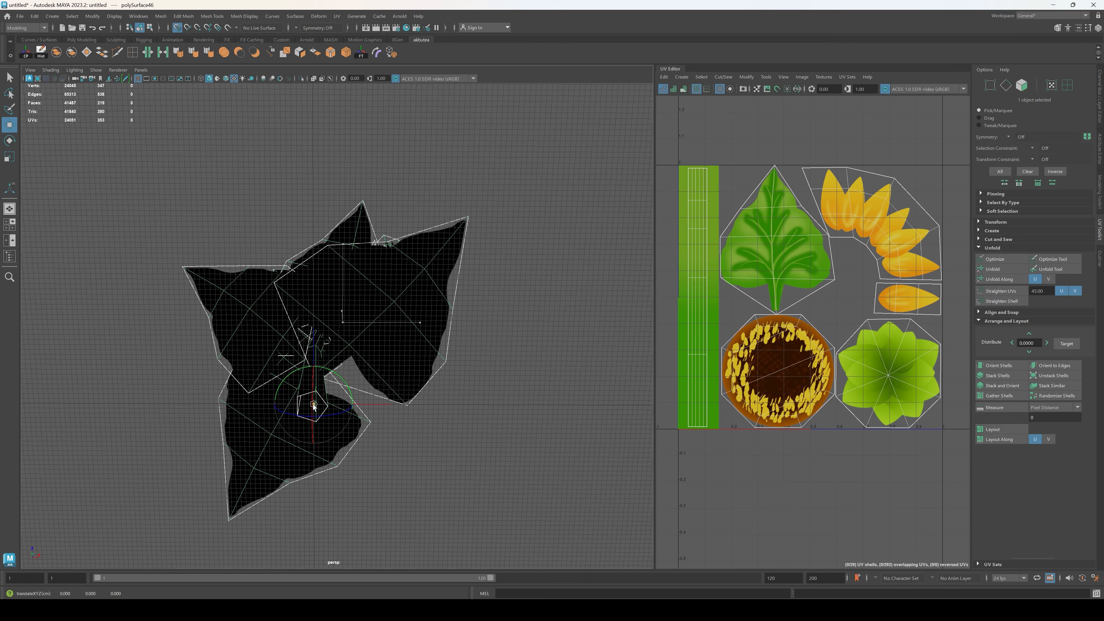
left_click_drag(367, 452, 393, 324, "alt")
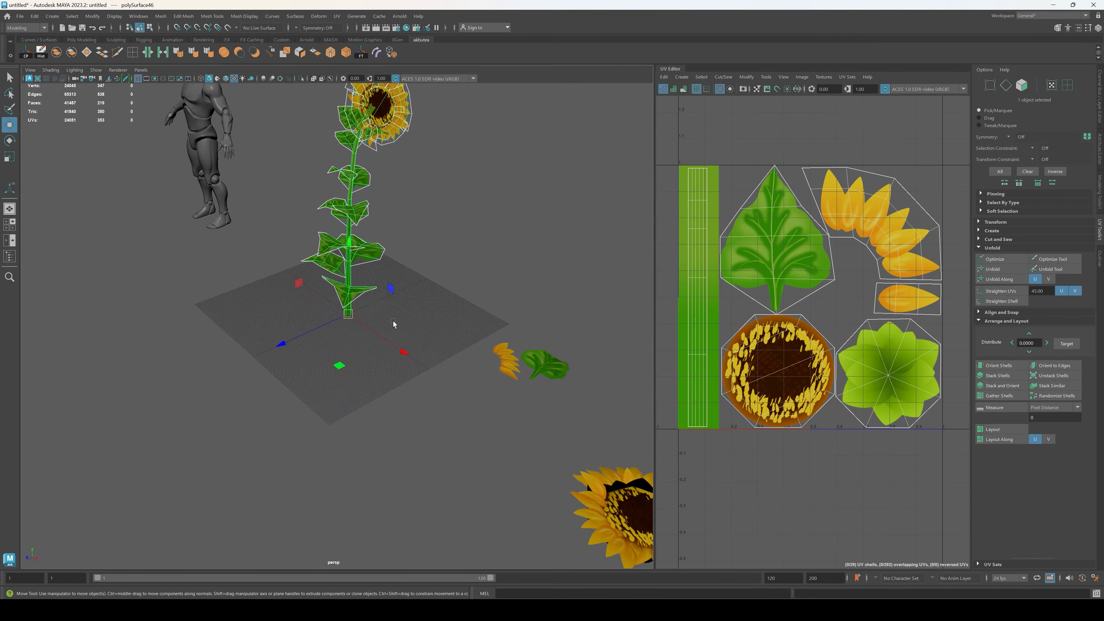
Step: Start a selection export of the combined sunflower and browse to the D:/Tutorials/Sunflower folder
middle_click_drag(393, 324, 387, 402, "alt")
left_click_drag(309, 272, 373, 260, "alt")
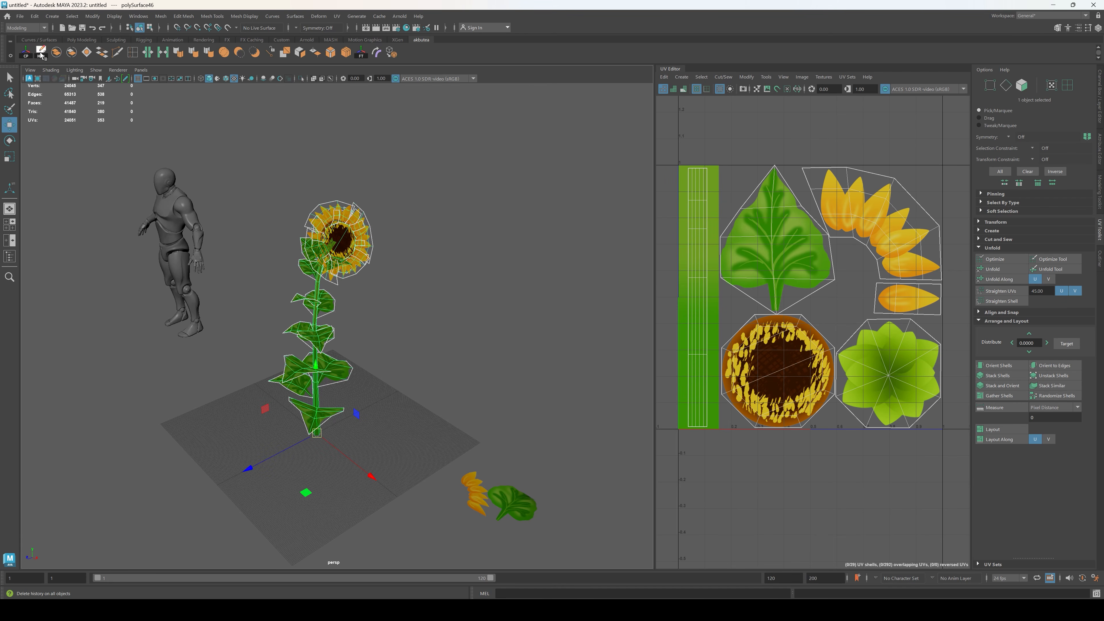
left_click(436, 283)
mouse_move(437, 283)
left_mouse_down("alt")
mouse_move(433, 250)
mouse_move(370, 240)
mouse_move(412, 279)
mouse_move(435, 279)
left_mouse_up("alt")
left_click(305, 233)
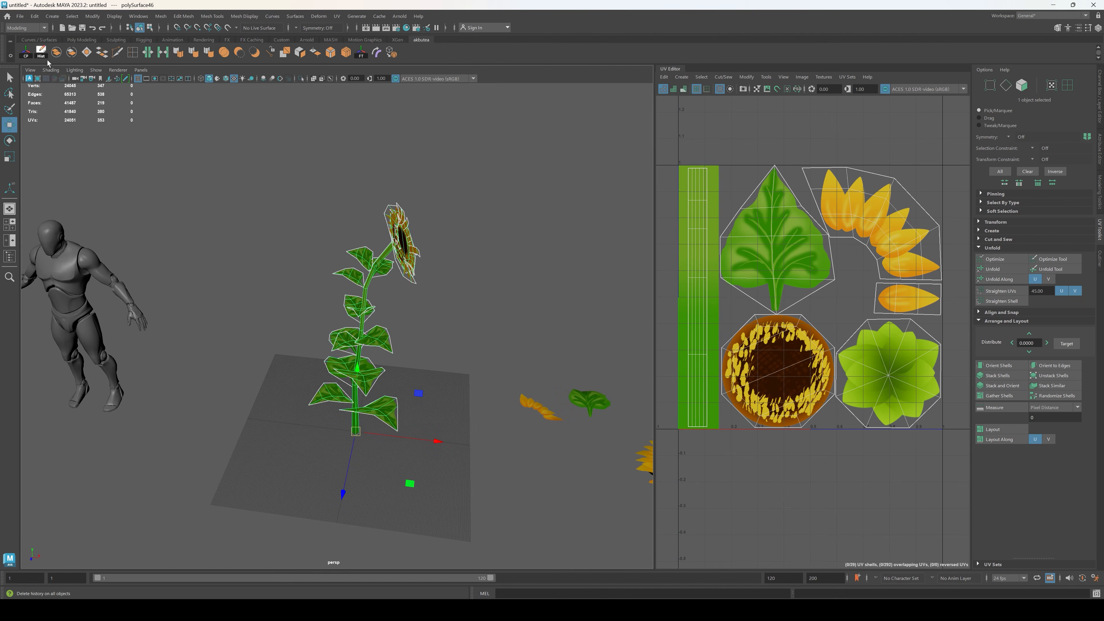
left_click(20, 17)
left_click(52, 132)
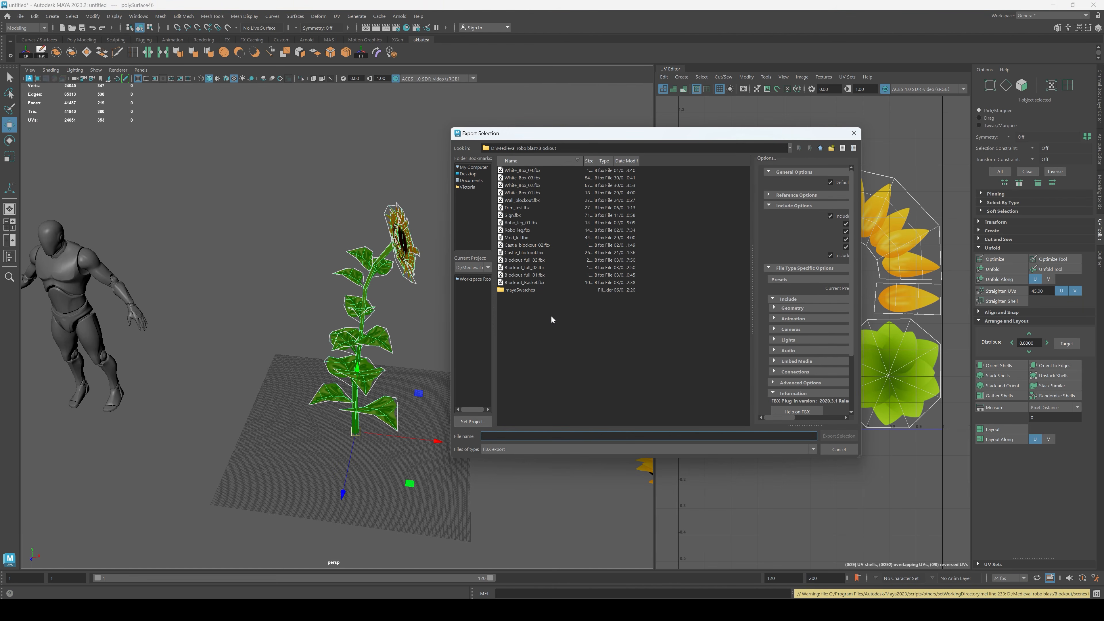
left_click(473, 168)
double_click(531, 184)
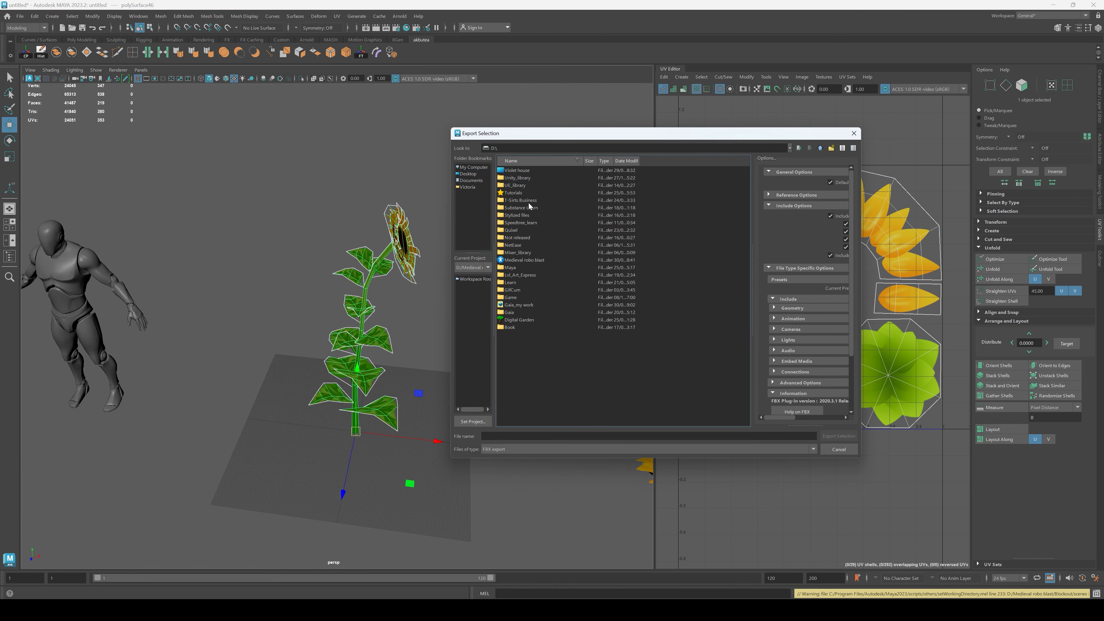
double_click(506, 193)
double_click(515, 185)
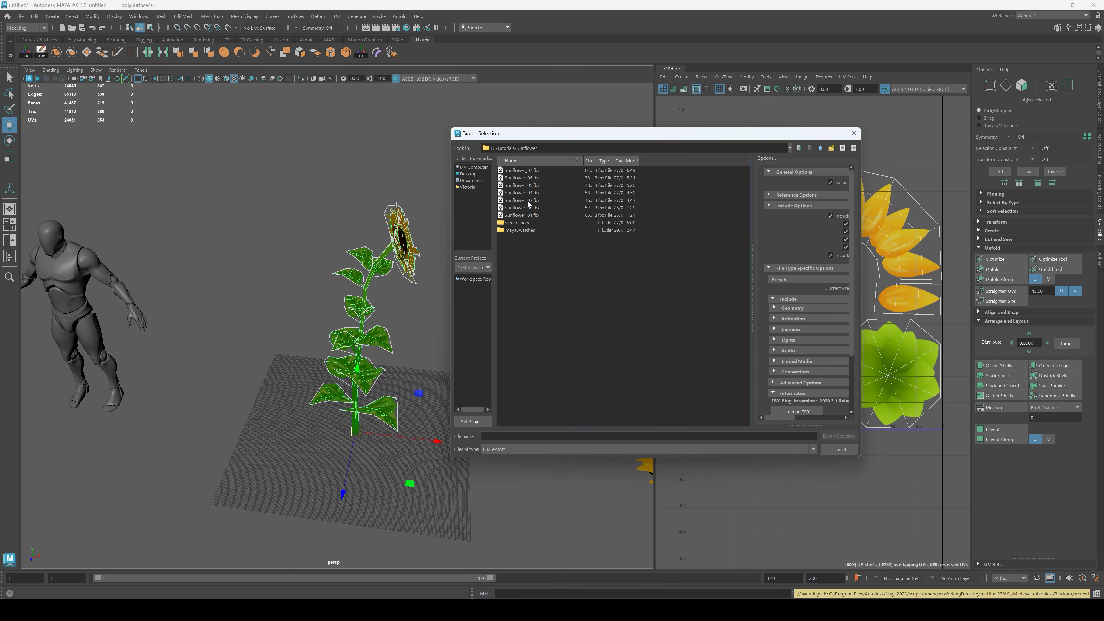
Step: Name the FBX file Sunflower_08 and export the selected sunflower
left_click(533, 171)
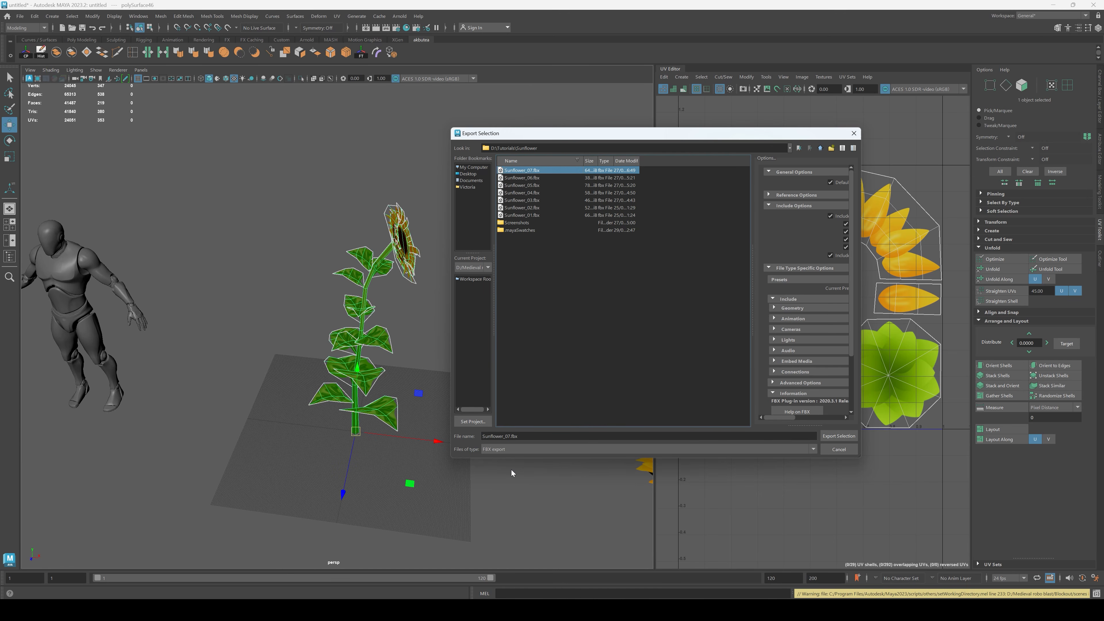
left_click(509, 436)
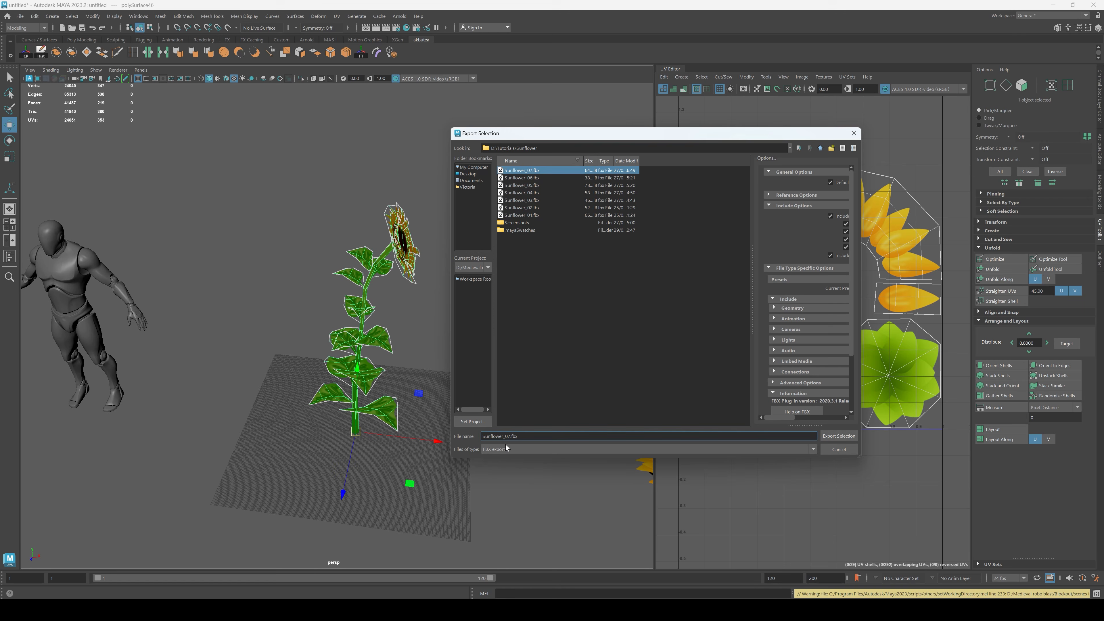
left_click(839, 436)
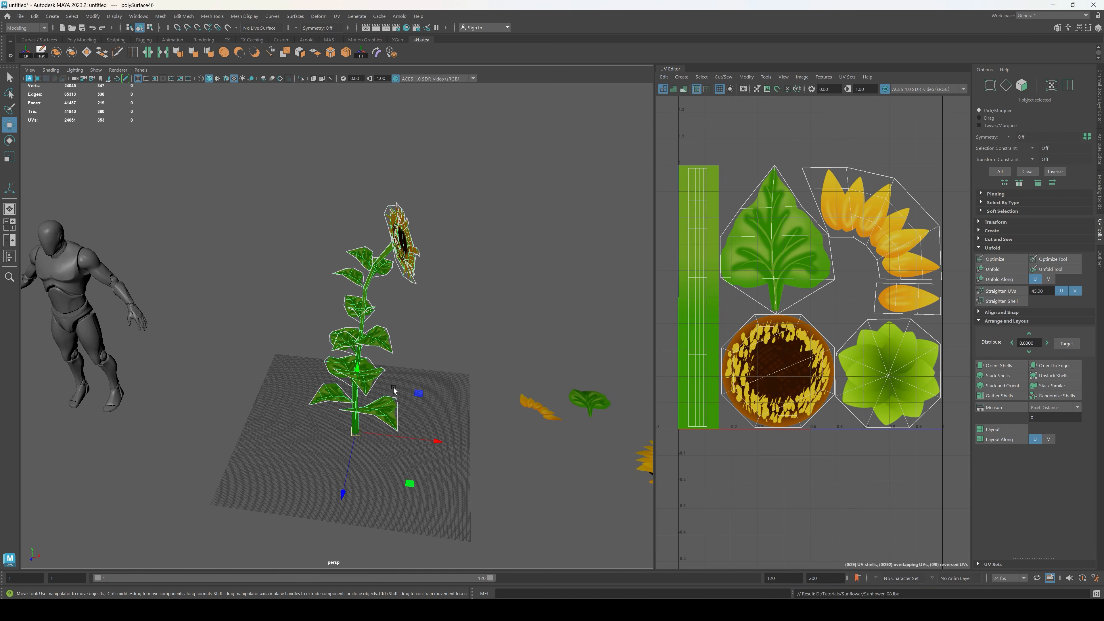
Step: Deselect the sunflower, switch to Unreal Editor and import Sunflower_08 from the Tutorials/Sunflower folder into Meshes/Environment with the default FBX options
left_click(434, 386)
left_click_drag(435, 386, 452, 404, "alt")
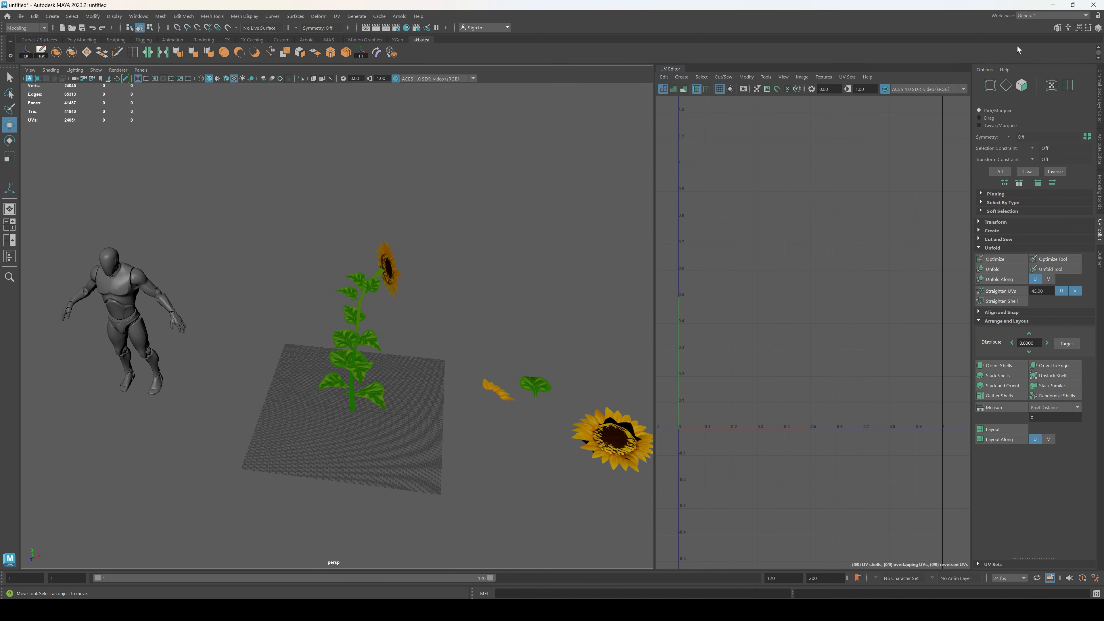
left_click(638, 610)
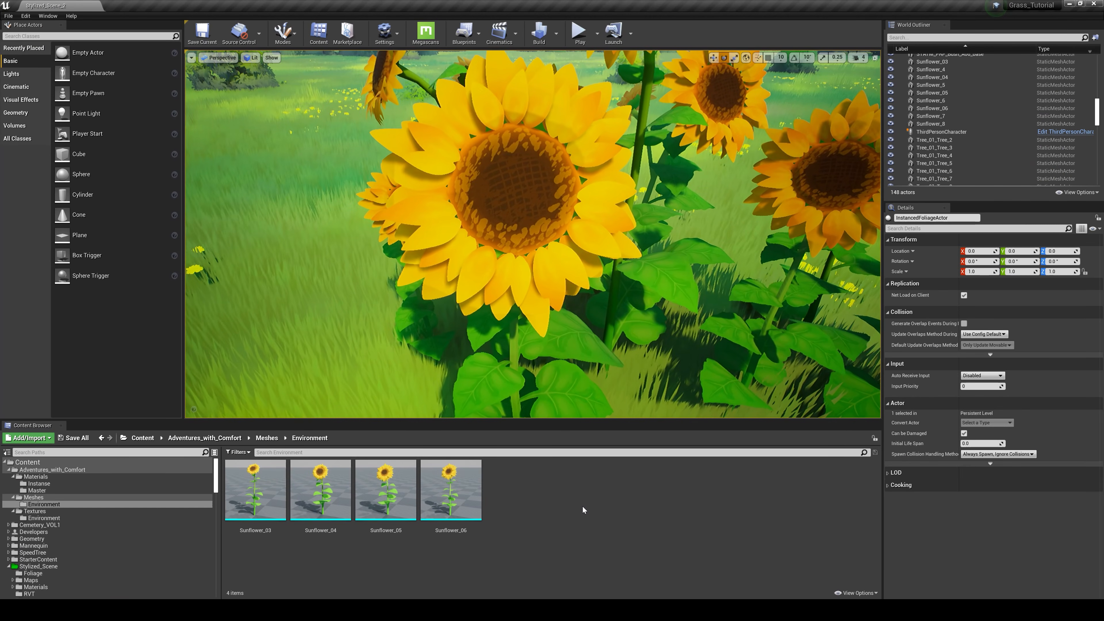
mouse_move(547, 610)
left_click(575, 557)
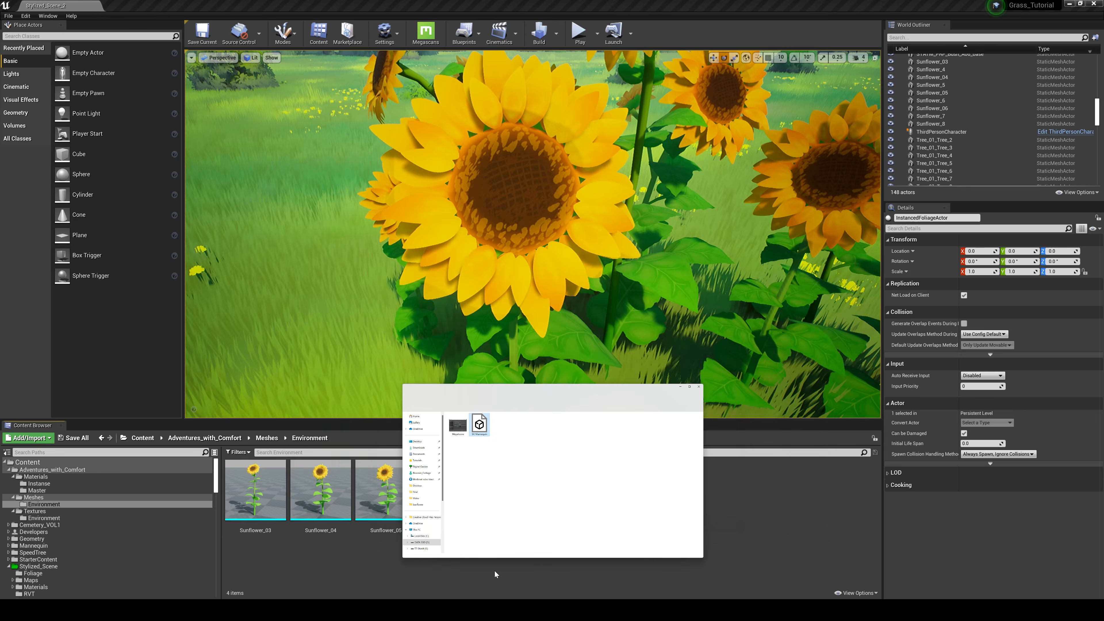
left_click(275, 296)
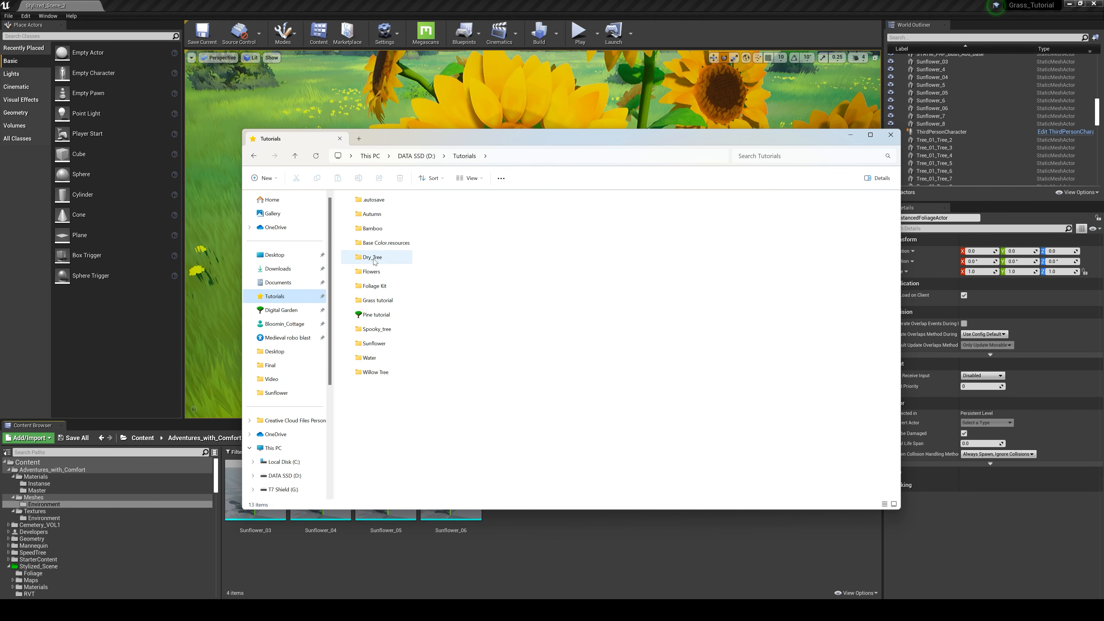
double_click(374, 343)
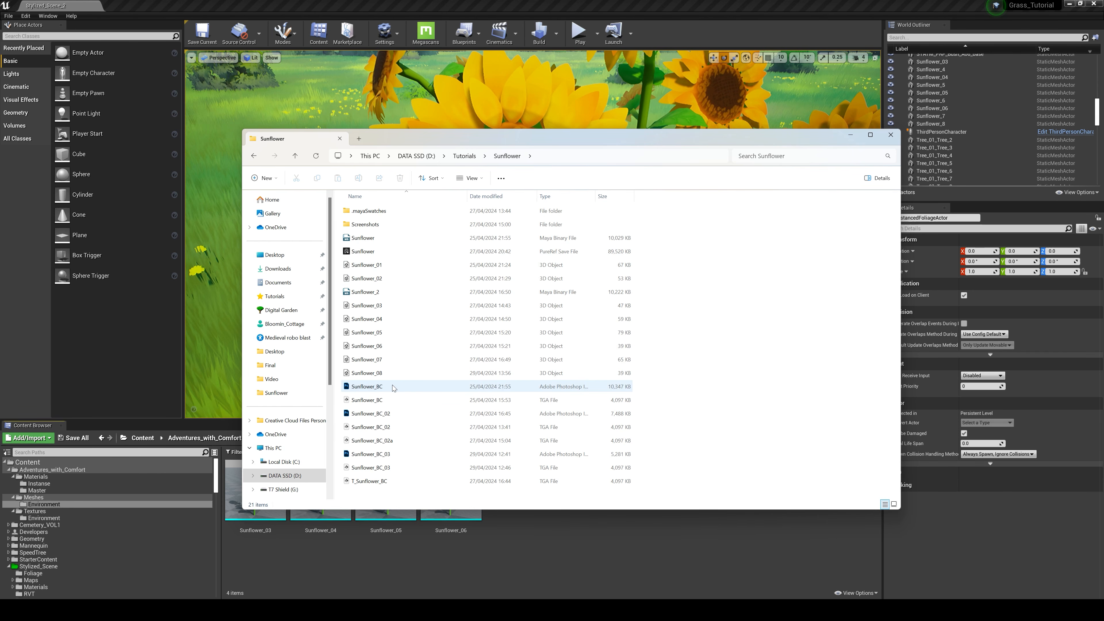
left_click_drag(376, 373, 558, 550)
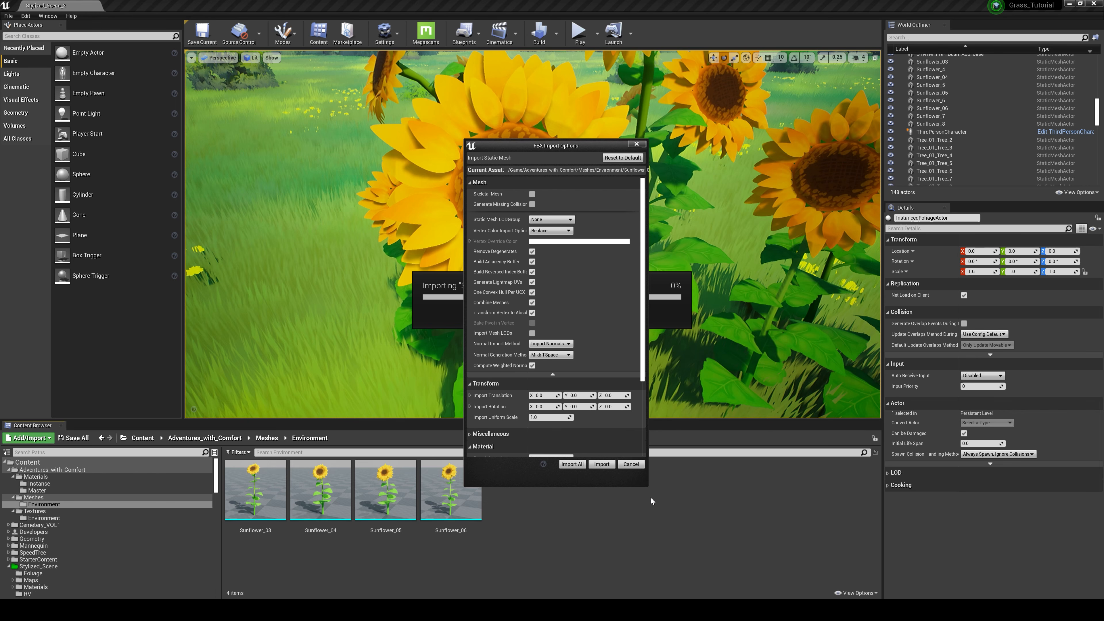
left_click(582, 467)
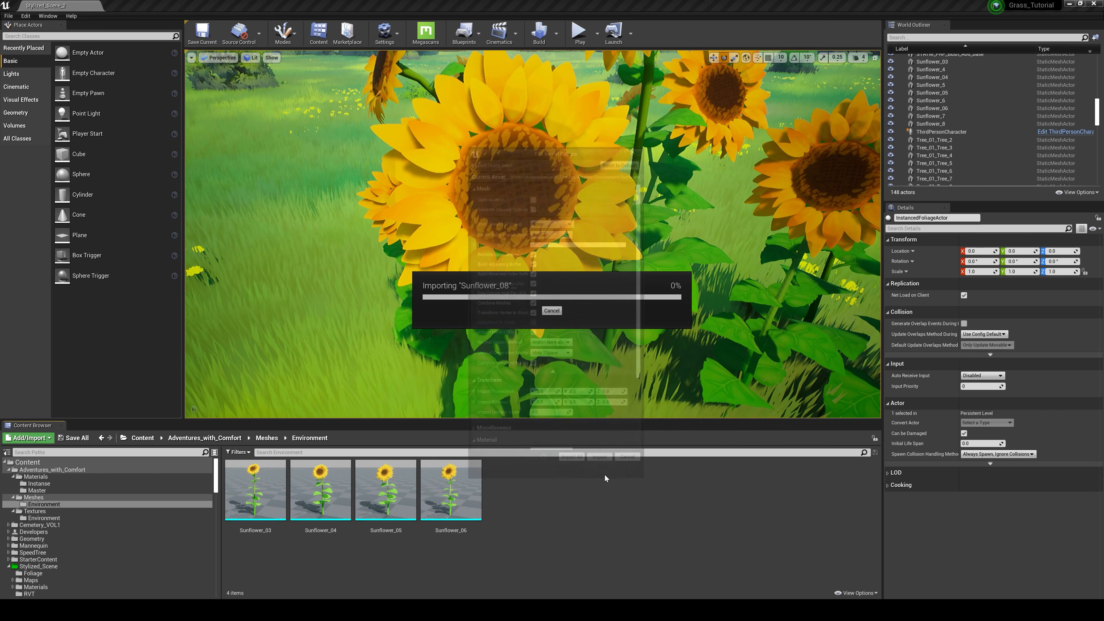
left_click(836, 99)
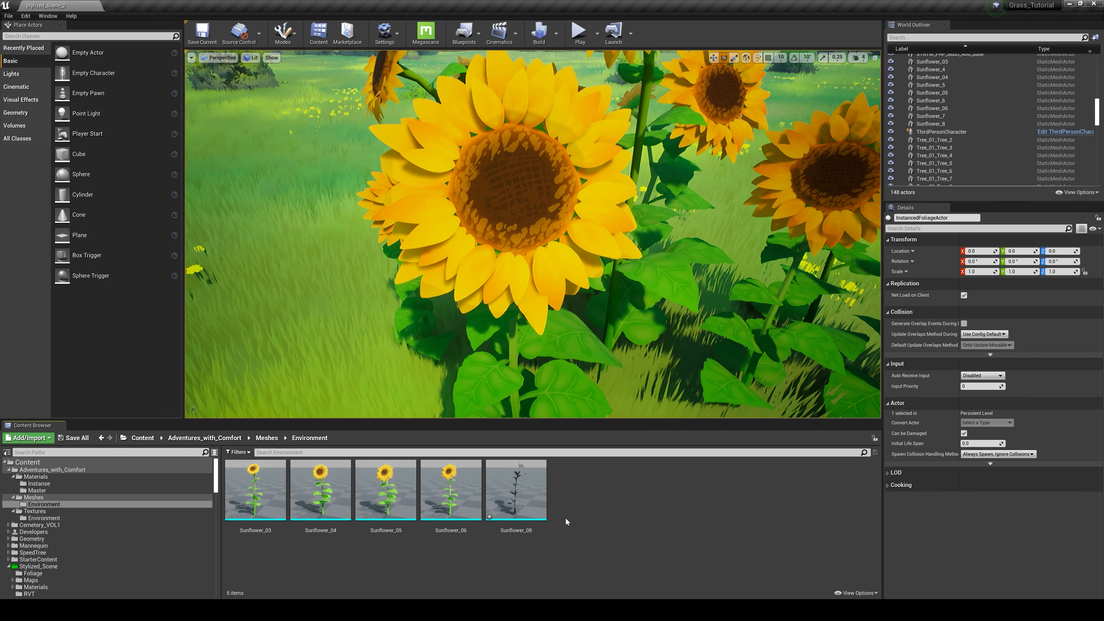
Step: Place the Sunflower_08 mesh in the meadow in front of the existing sunflower group
scroll(653, 267, "down", 5)
mouse_move(653, 267)
right_mouse_down()
mouse_move(654, 296)
mouse_move(657, 246)
right_mouse_up()
left_click_drag(516, 487, 592, 389)
Step: Create a material named MM_Sunflower in the Meshes/Environment folder and open it in the Material Editor beside the content assets
left_click(600, 528)
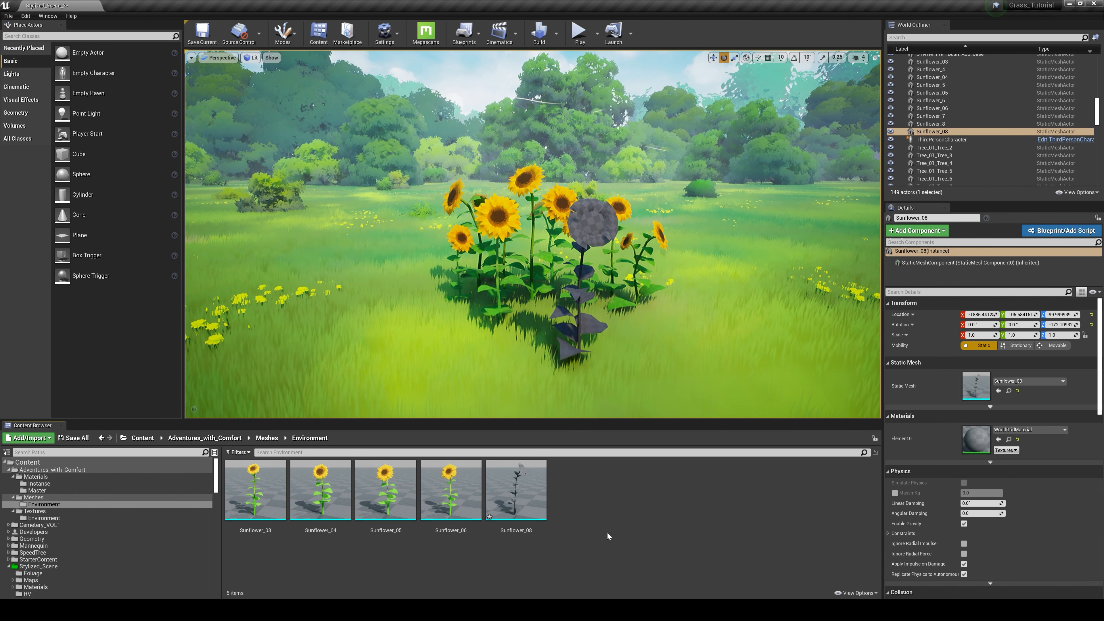
right_click(606, 525)
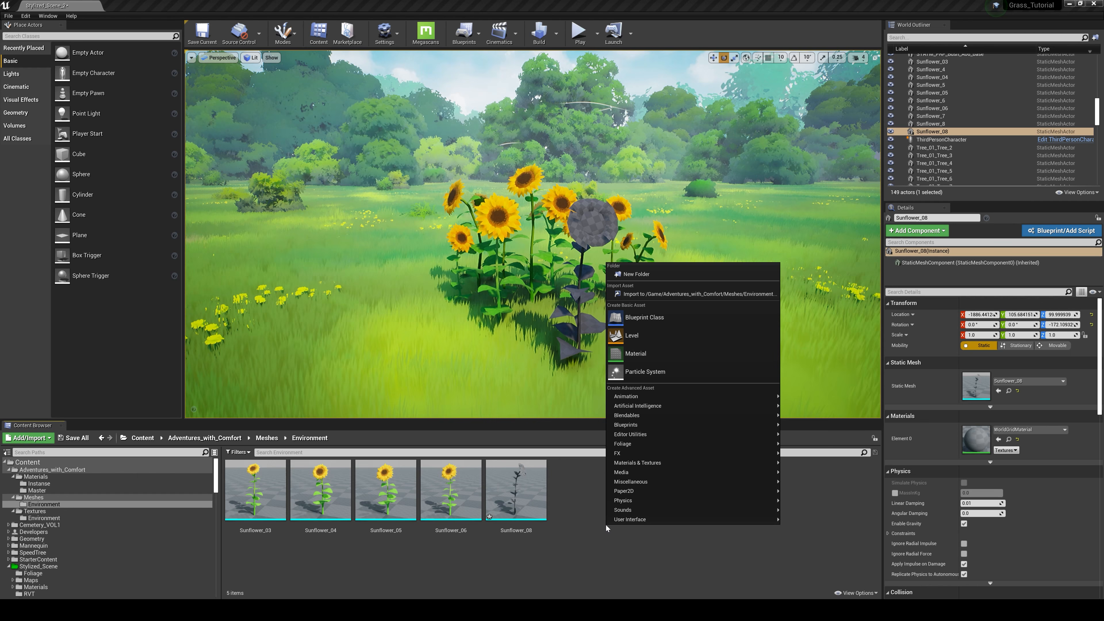
left_click(655, 358)
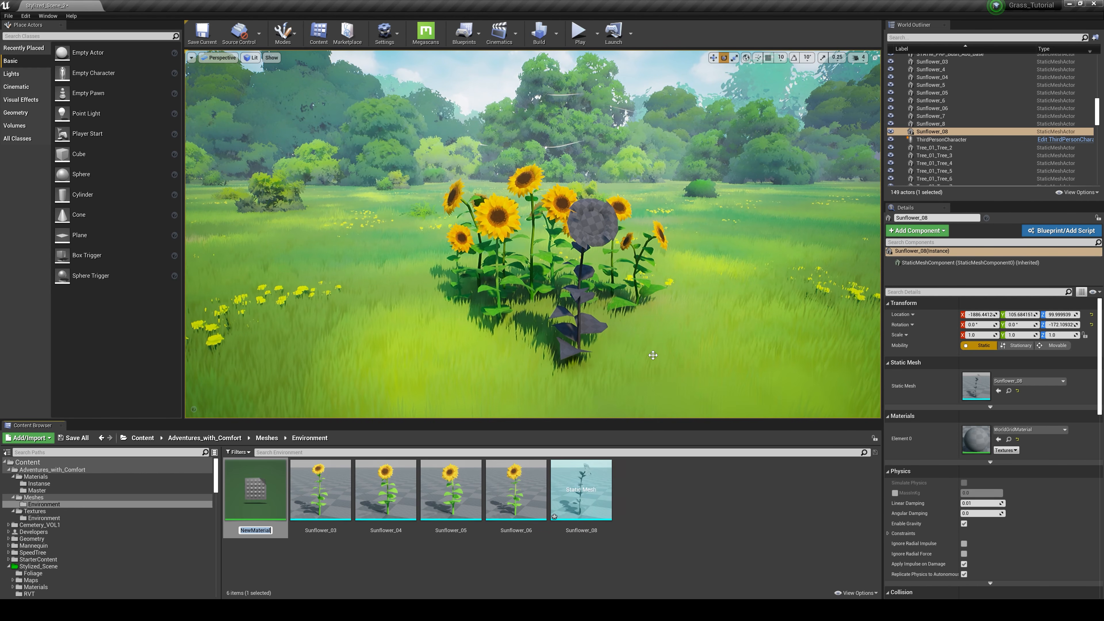
key("Return")
right_click(646, 512)
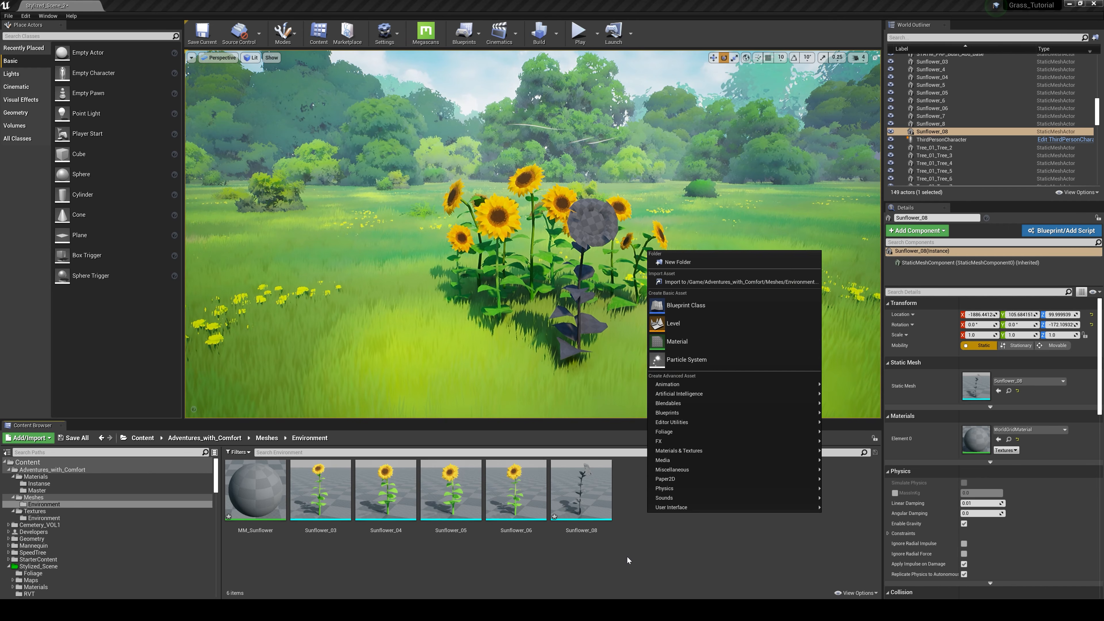
double_click(255, 489)
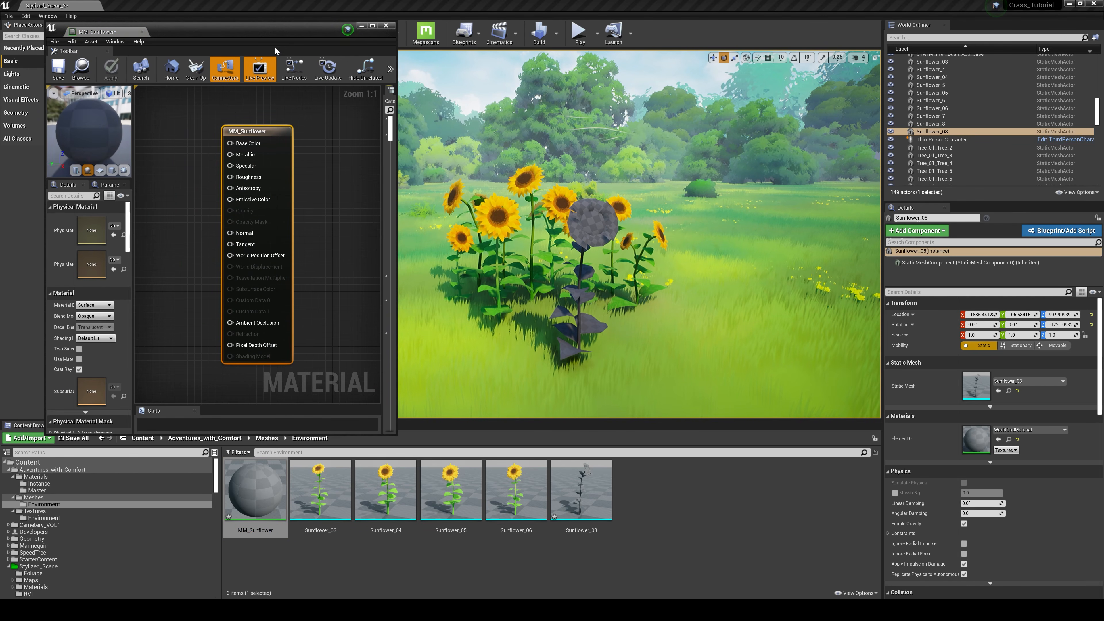
left_click_drag(275, 52, 855, 47)
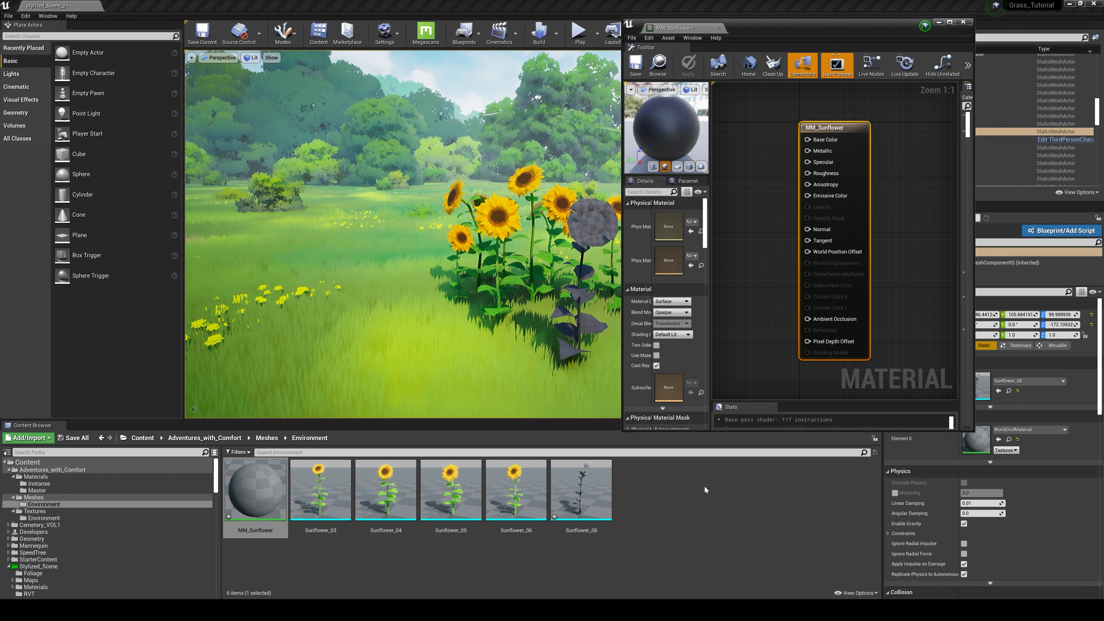
Step: Import the Sunflower_BC_03 TGA texture from the Tutorials/Sunflower folder into Meshes/Environment
mouse_move(543, 610)
left_click(498, 568)
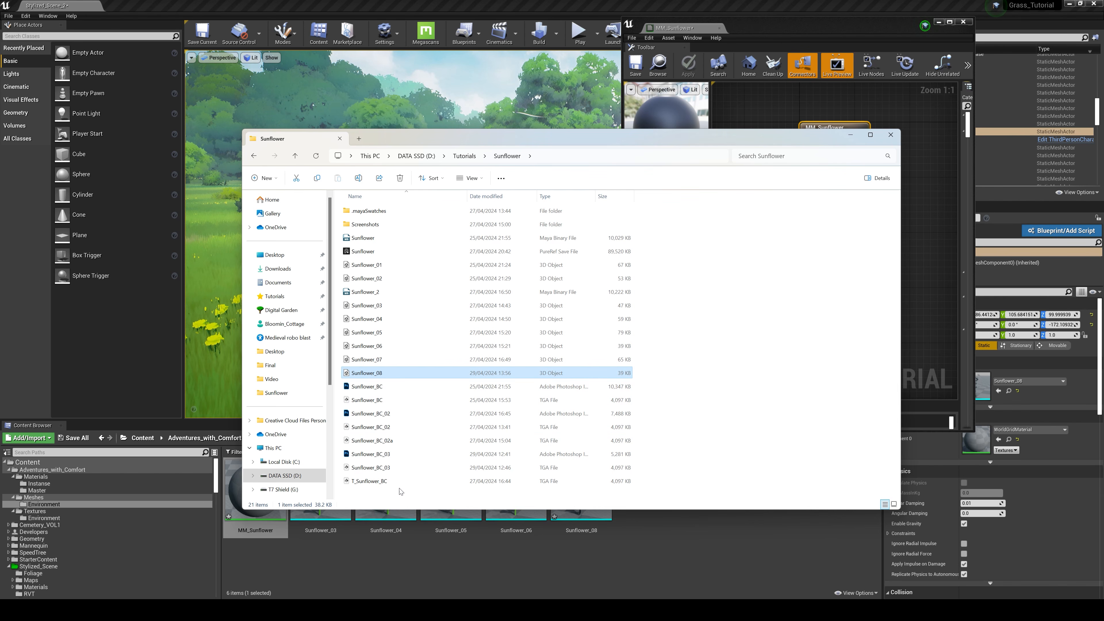
left_click_drag(382, 469, 687, 549)
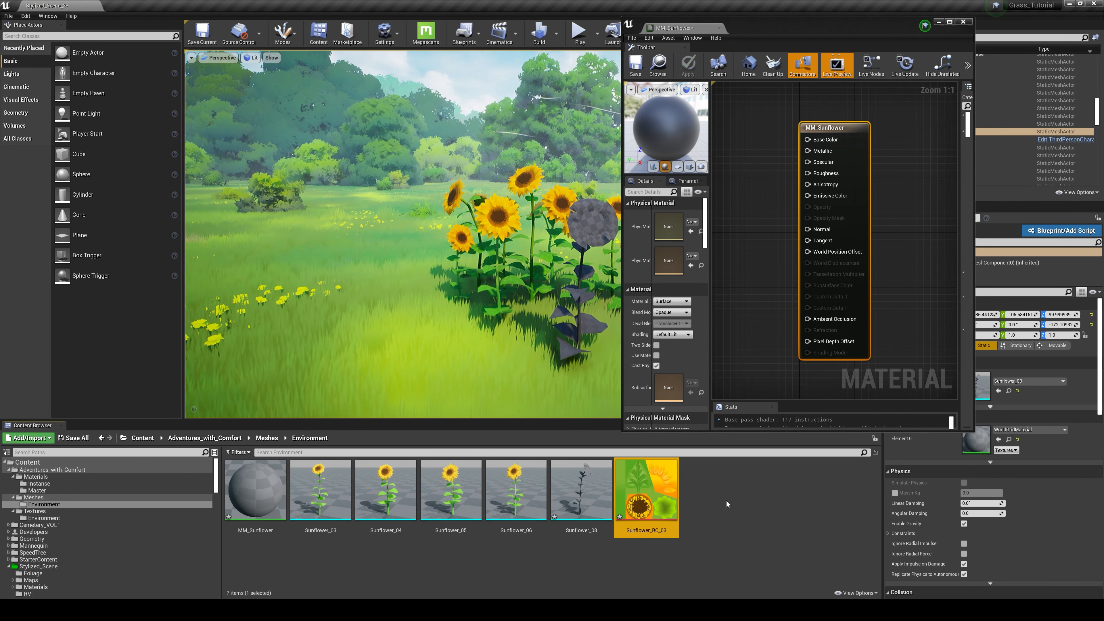
Step: Add Sunflower_BC_03 to the MM_Sunflower graph as a texture sample, maximize the editor and place the node well before the material's result node
left_click_drag(644, 505, 749, 225)
left_click(949, 22)
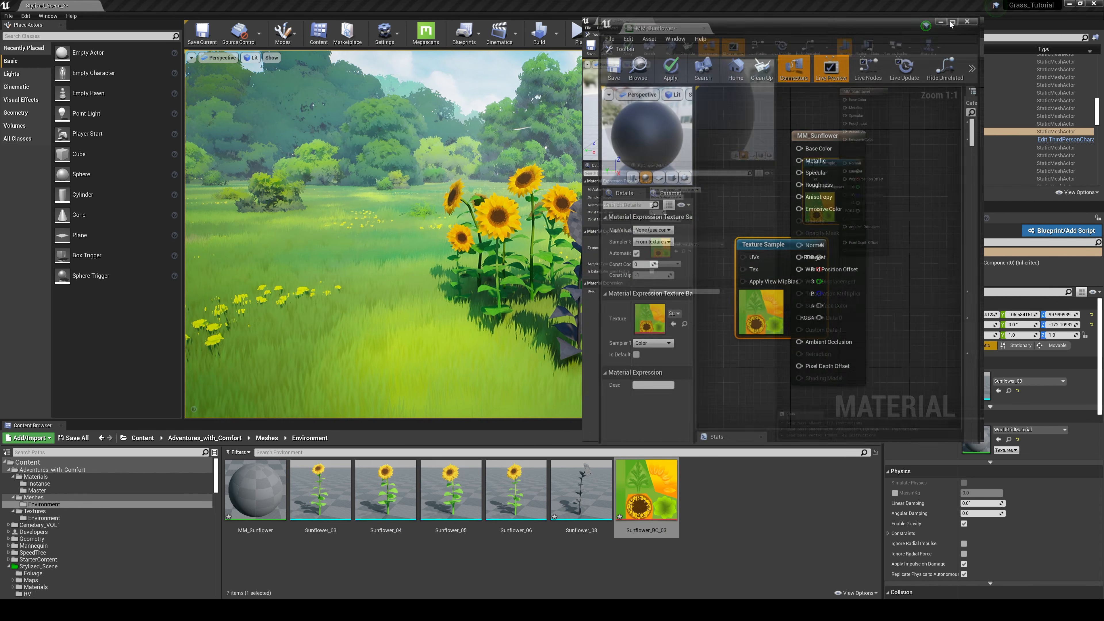
scroll(638, 350, "down", 4)
right_click_drag(497, 395, 689, 406)
scroll(616, 335, "up", 4)
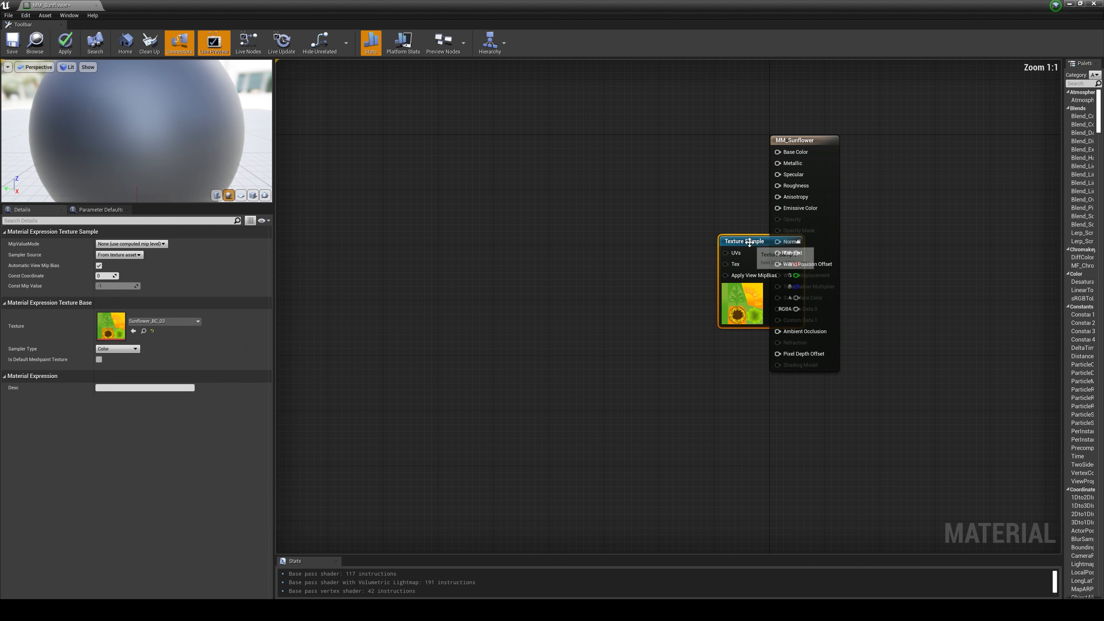
left_click_drag(751, 240, 575, 231)
left_click(681, 325)
scroll(681, 326, "down", 1)
right_click_drag(682, 288, 700, 392)
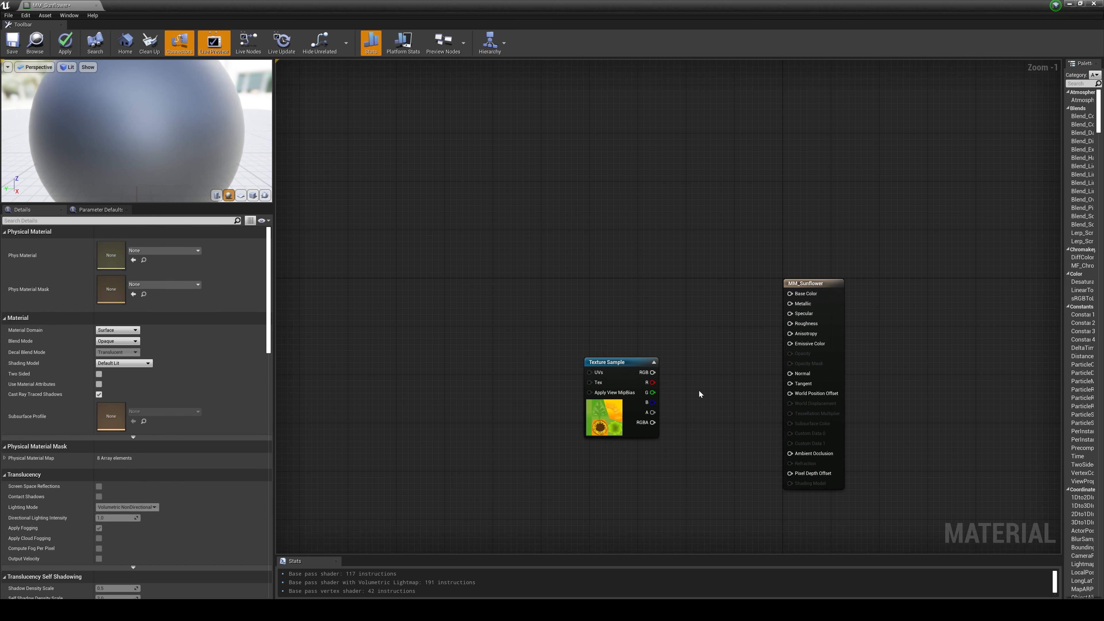
scroll(696, 394, "up", 1)
left_click_drag(620, 359, 514, 257)
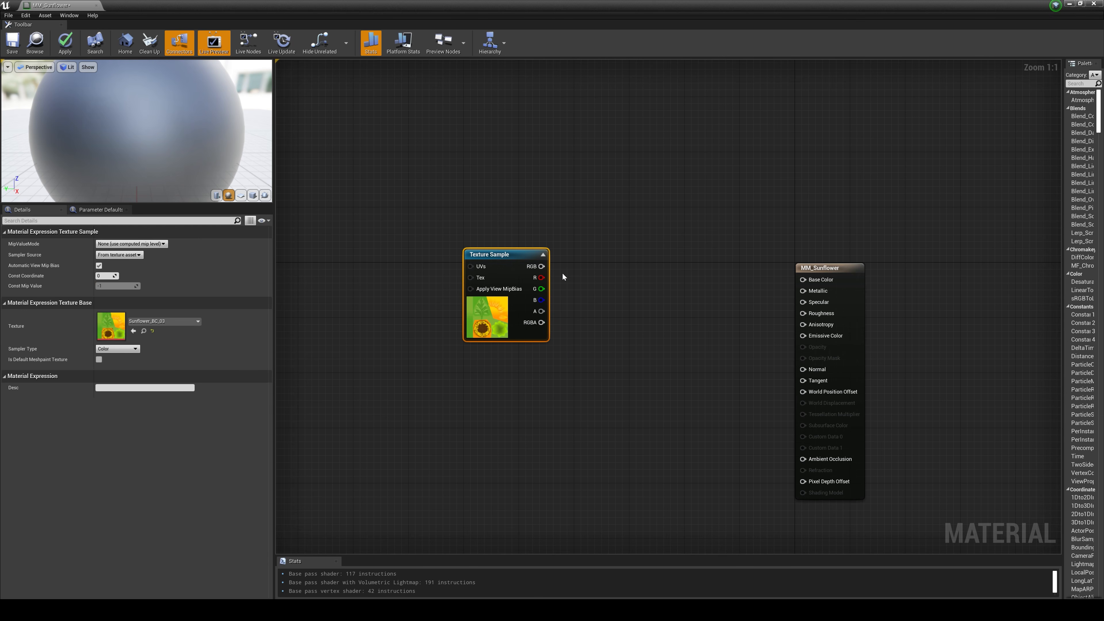
Step: Convert the Sunflower_BC_03 texture sample to a parameter named BC
right_click(493, 314)
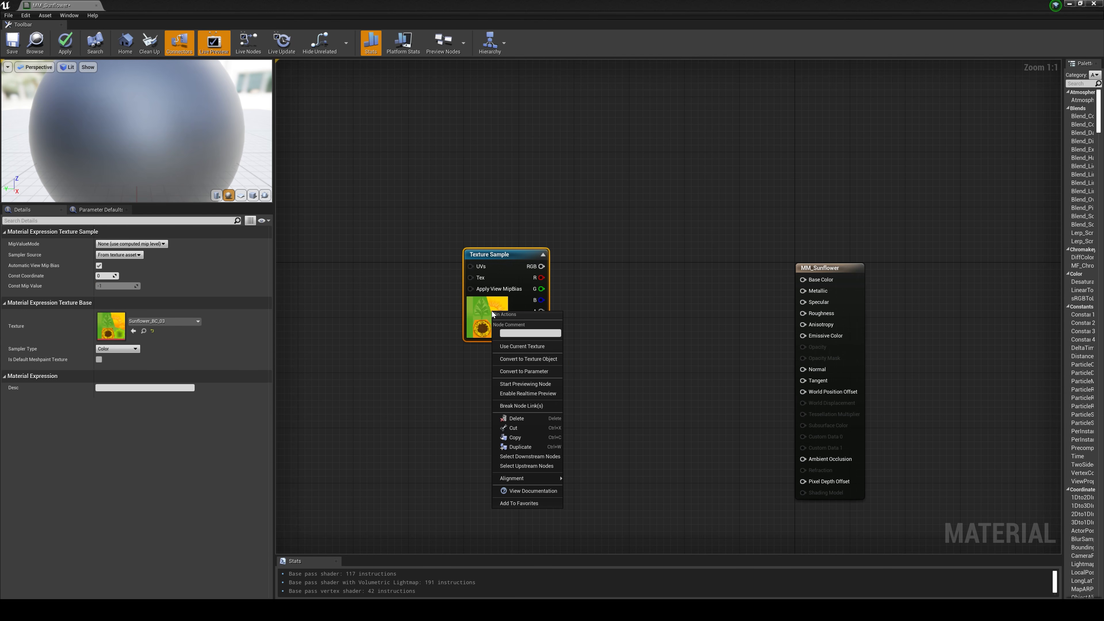
left_click(527, 374)
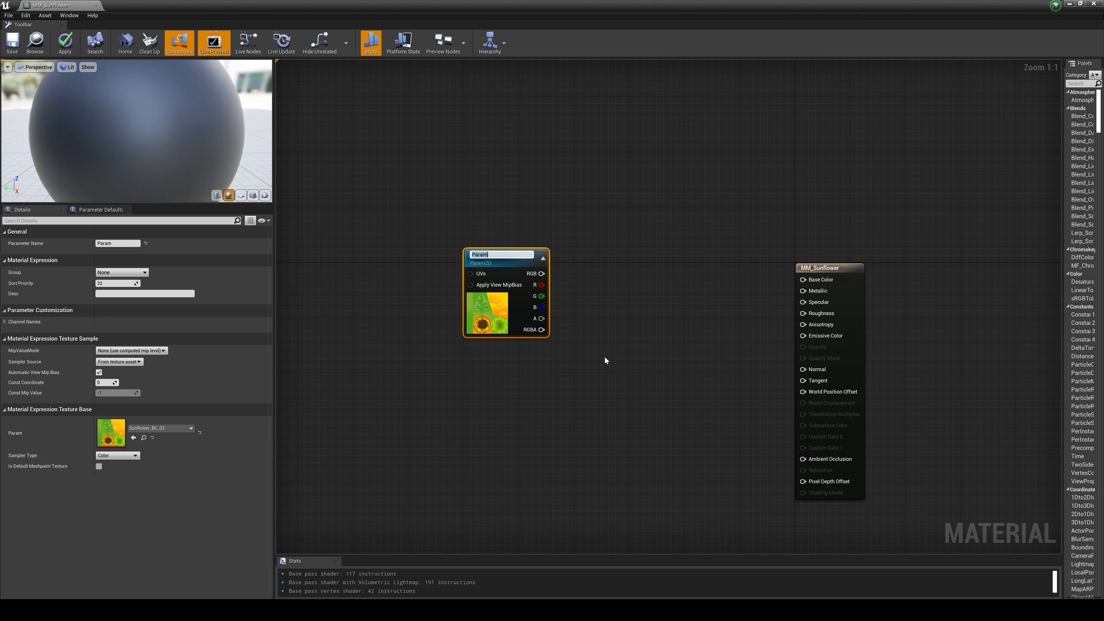
type("BC")
left_click(592, 307)
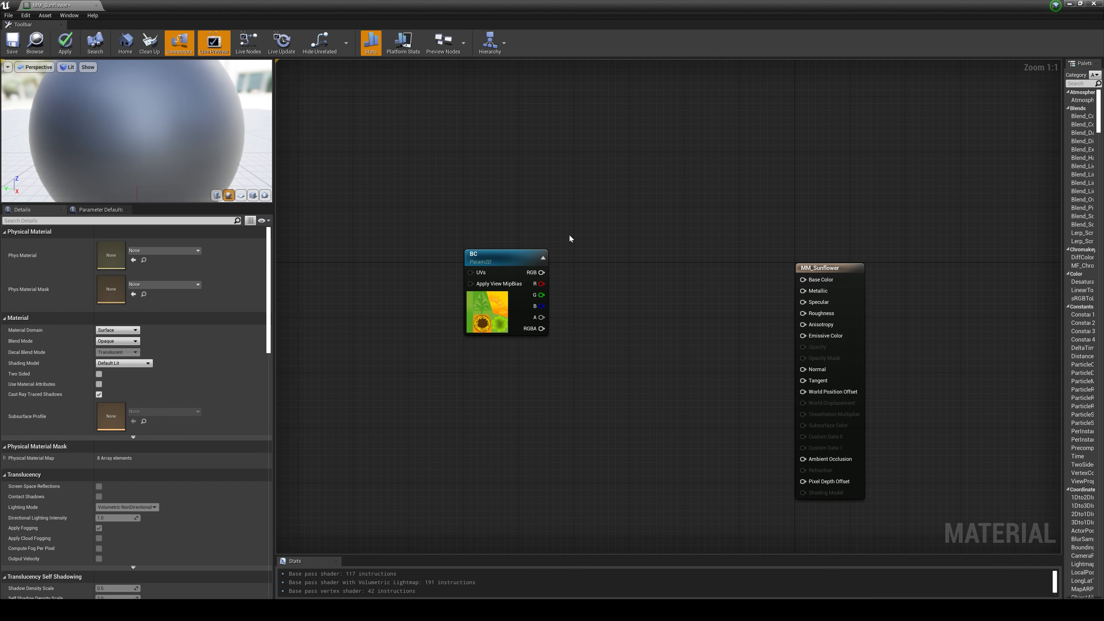
Step: Add a Multiply node beside the BC texture parameter and a Constant3Vector node above it
left_click(584, 245)
left_click(515, 198)
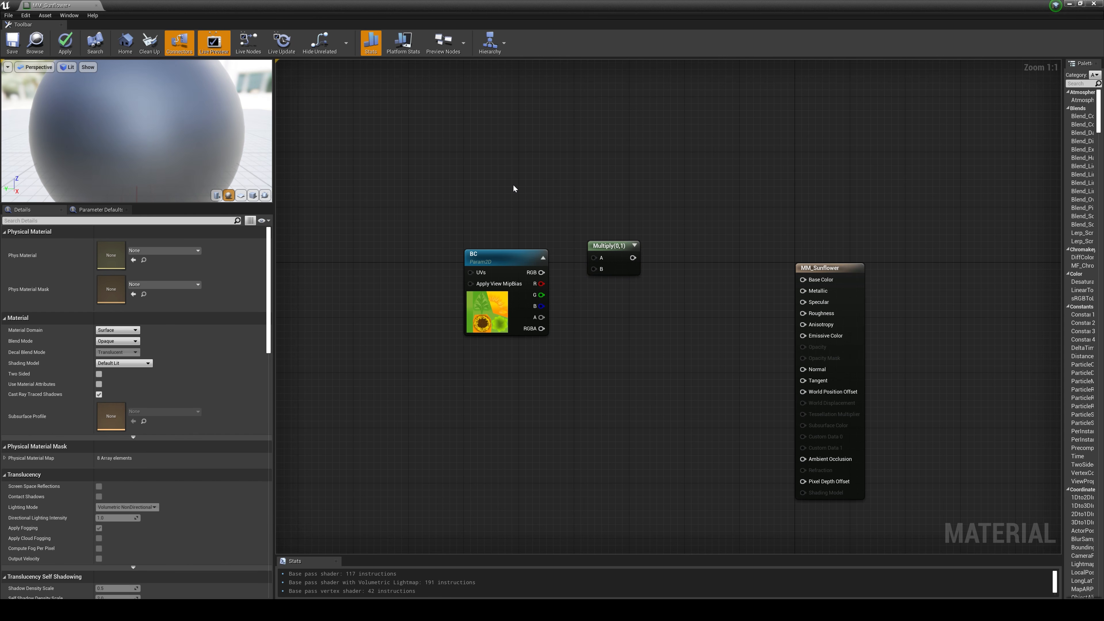
key("3")
left_click(509, 166)
left_click_drag(532, 173, 525, 165)
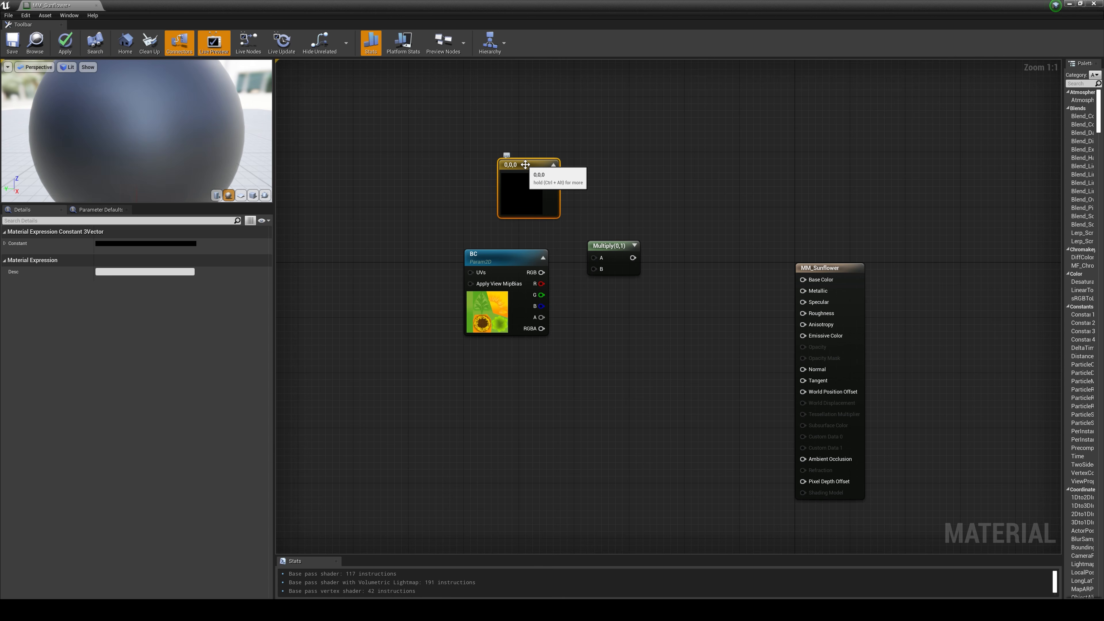
Step: Convert the Constant3Vector node to a parameter named BC Tint and place it directly above the BC texture parameter
right_click(525, 165)
left_click(561, 203)
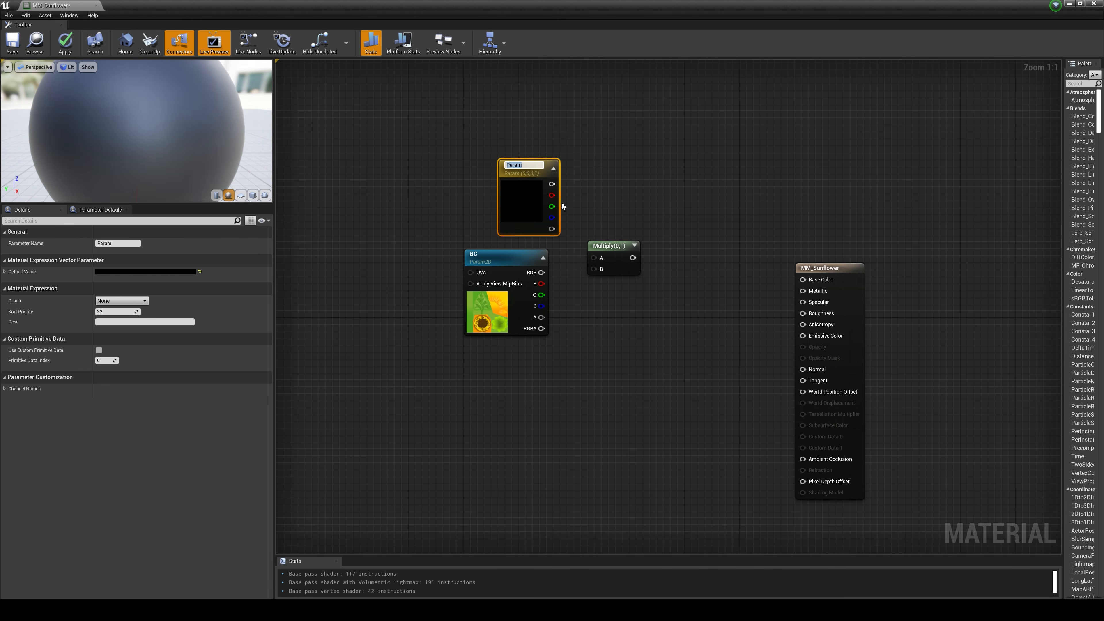
type("BC T")
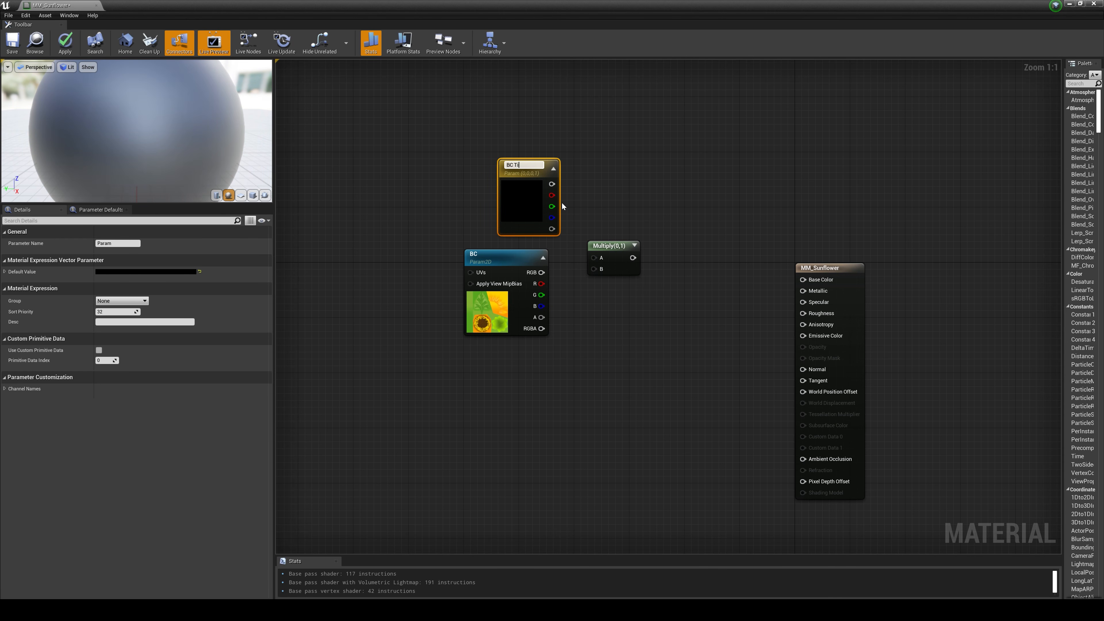
type("i")
type("nt")
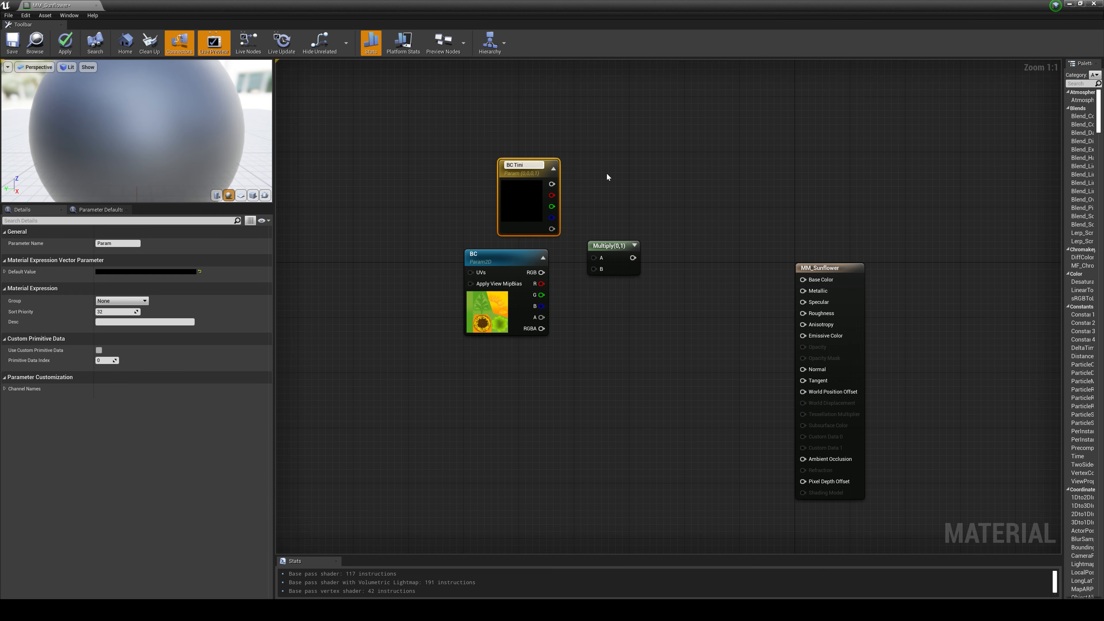
left_click(607, 173)
left_click_drag(526, 165, 512, 165)
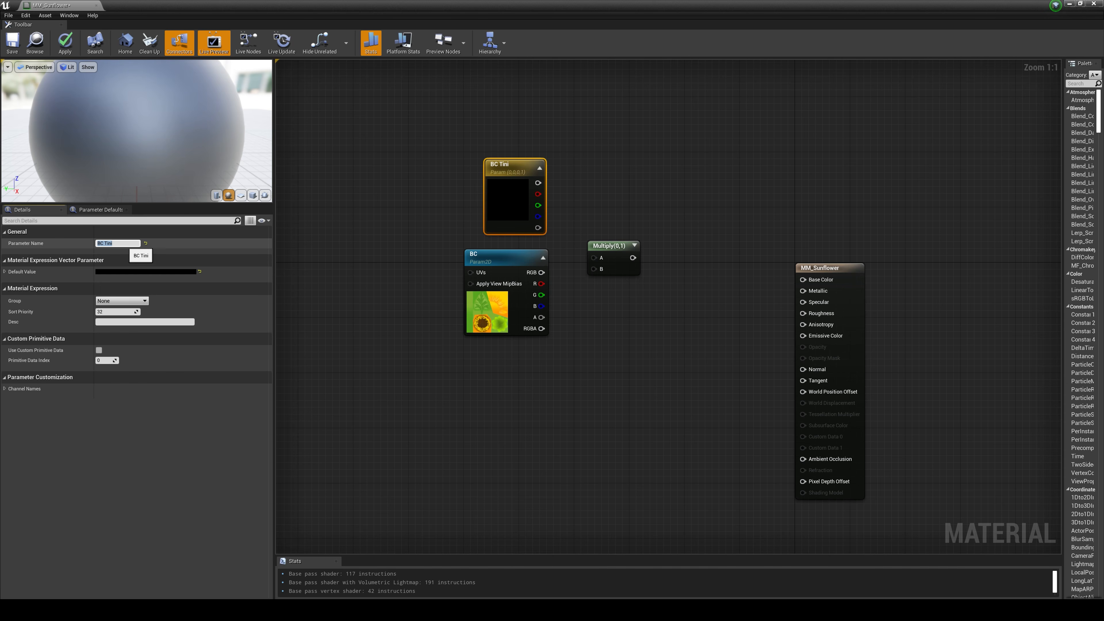
left_click(633, 195)
Step: Set the BC Tint parameter's default color to pure white with a value of 1.0
left_click(494, 189)
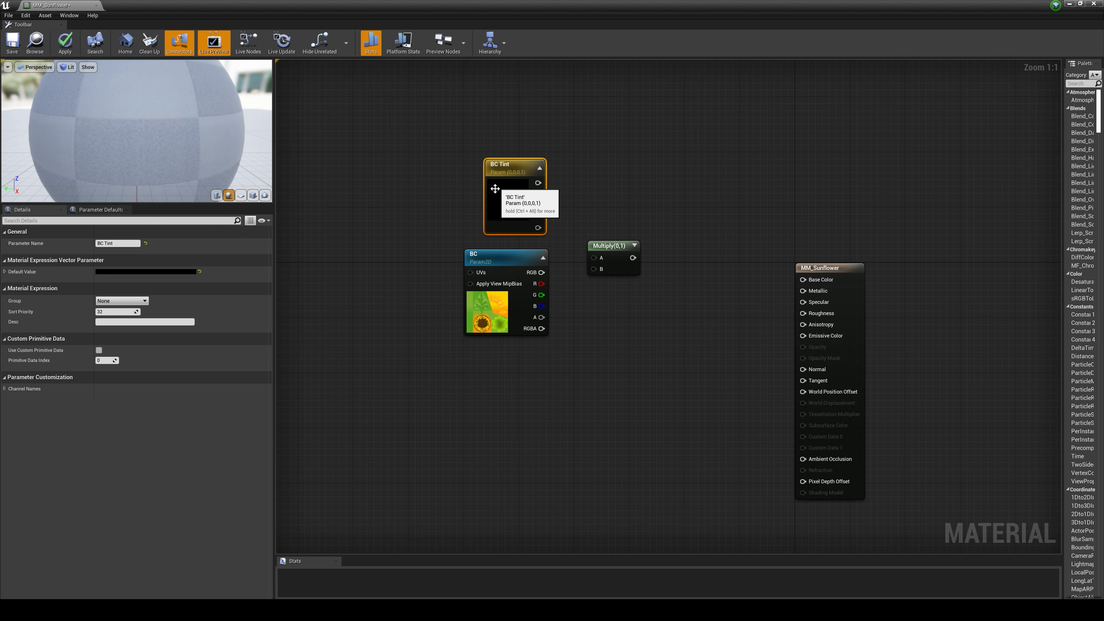
left_click(161, 273)
left_click_drag(288, 339, 294, 264)
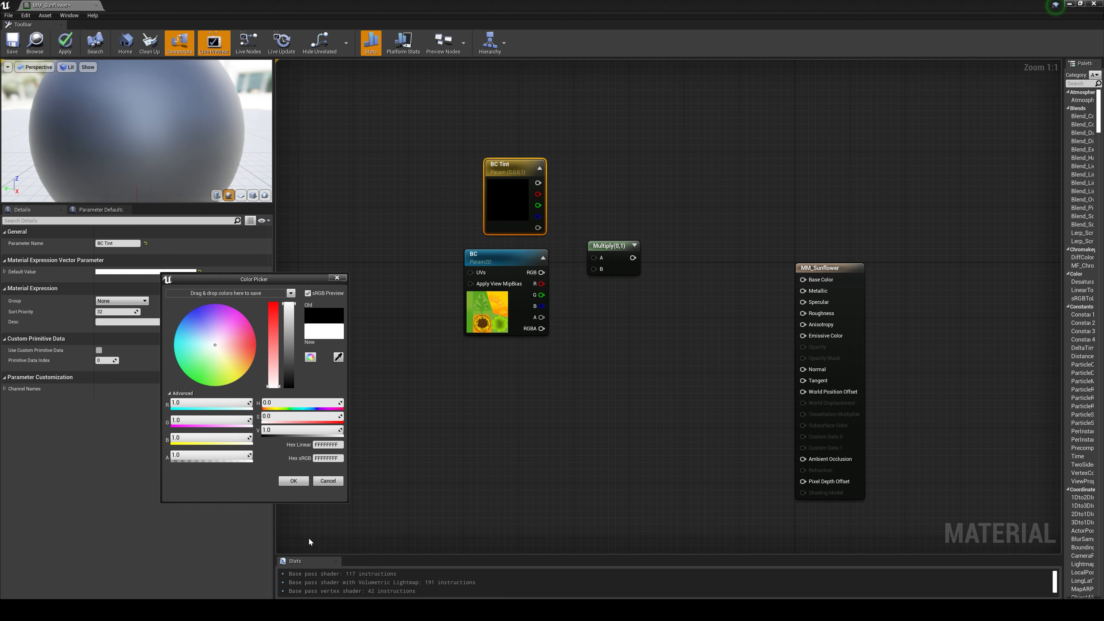
left_click(293, 481)
Step: Wire BC's RGB output and BC Tint into the Multiply node's A and B inputs and its result into Base Color
left_click(579, 309)
left_click_drag(541, 272, 537, 183)
left_click_drag(621, 257, 822, 281)
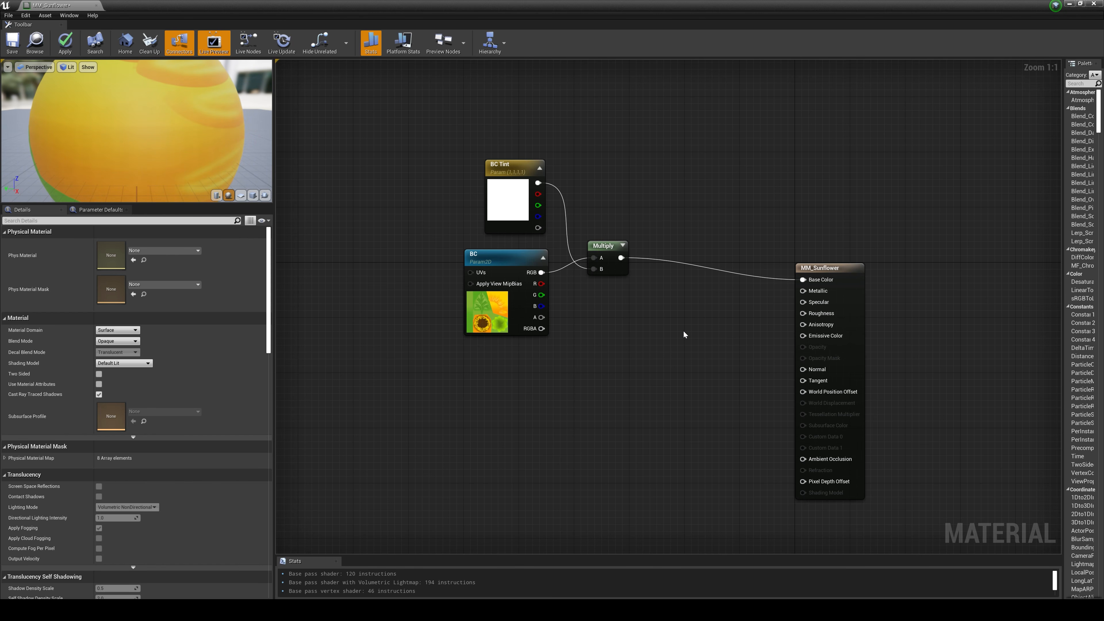
Step: Add a scalar parameter named Roughness with a default value of 1 near the material's result node
left_click(676, 309)
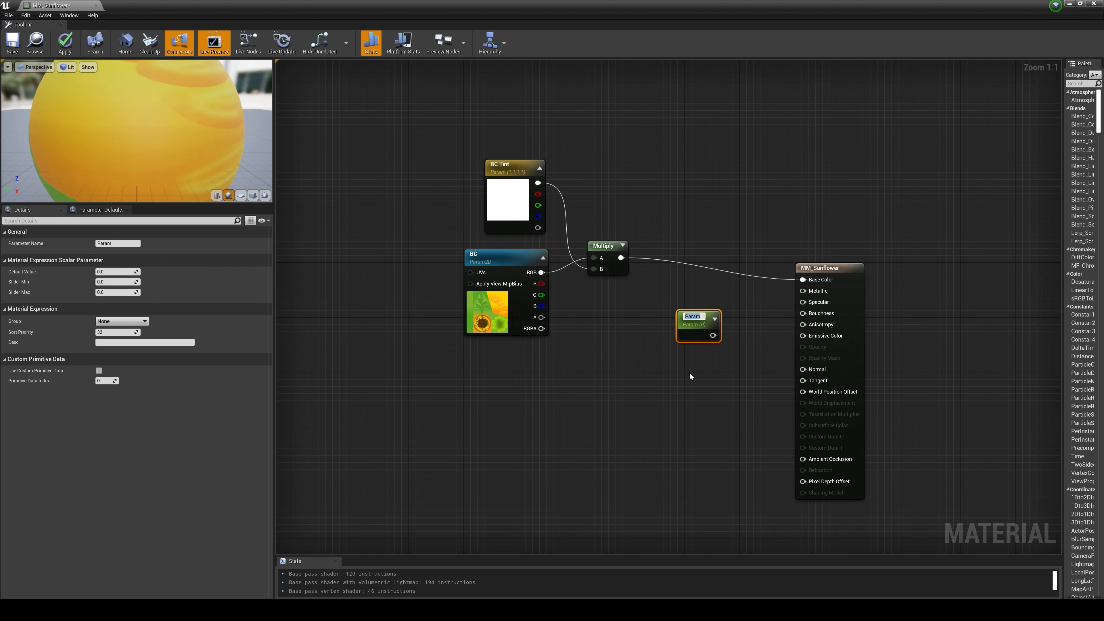
type("Roughness")
left_click(690, 374)
left_click_drag(702, 321, 722, 314)
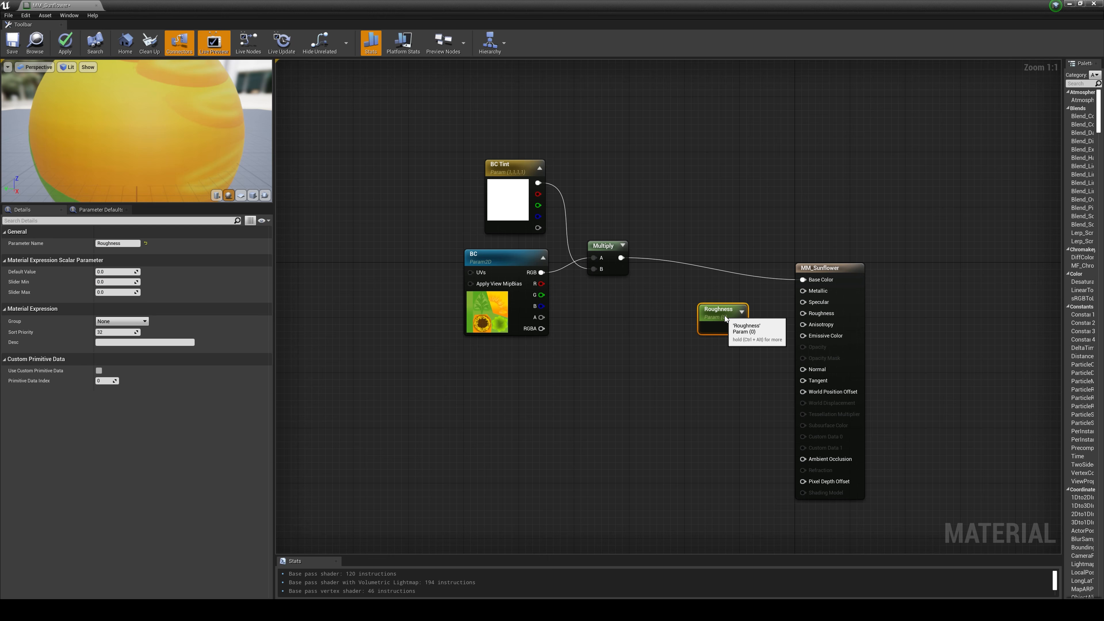
left_click(114, 273)
type("1")
left_click(684, 368)
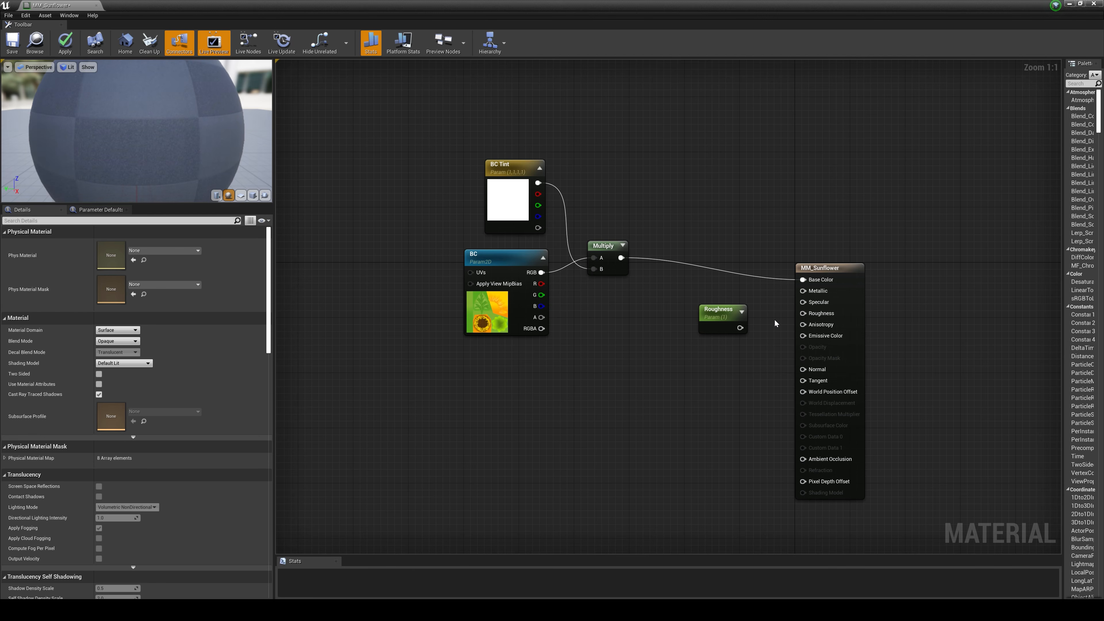
Step: Connect the Roughness parameter to the material's Roughness input and align its node beside that input
left_click_drag(742, 329, 803, 313)
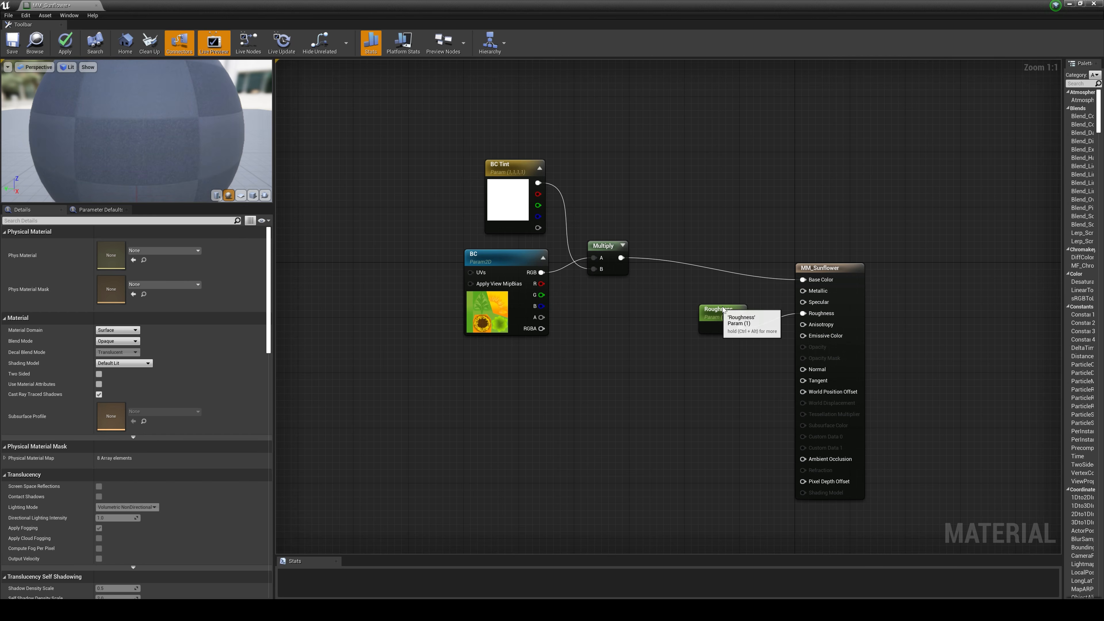
left_click_drag(714, 313, 734, 299)
left_click(615, 397)
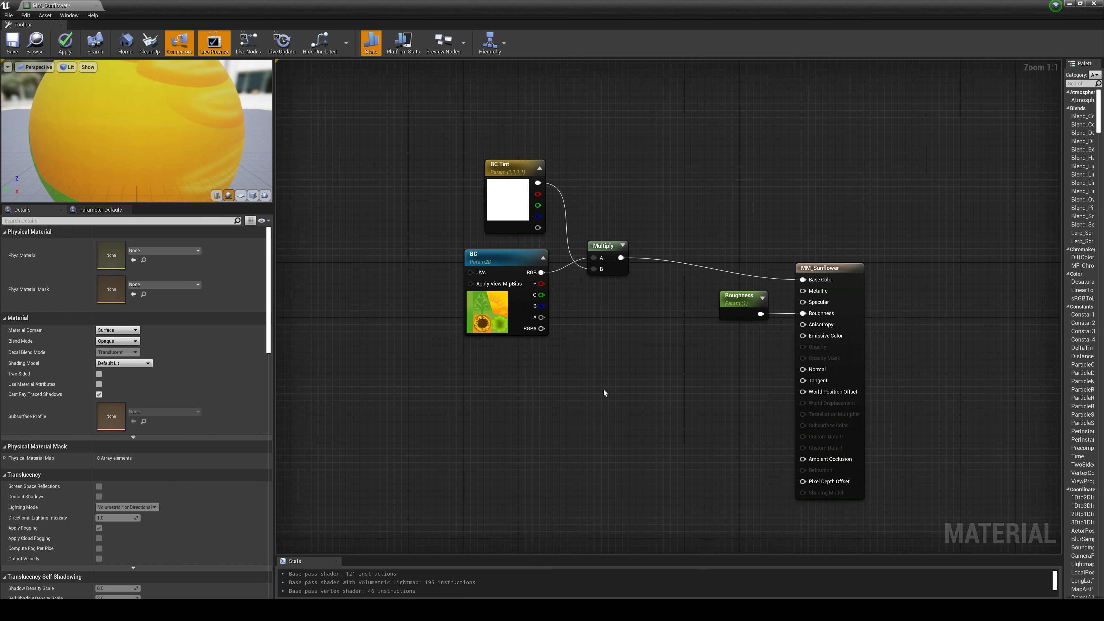
Step: Add a TwoSidedSign node in the empty area below the Multiply node
right_click(615, 395)
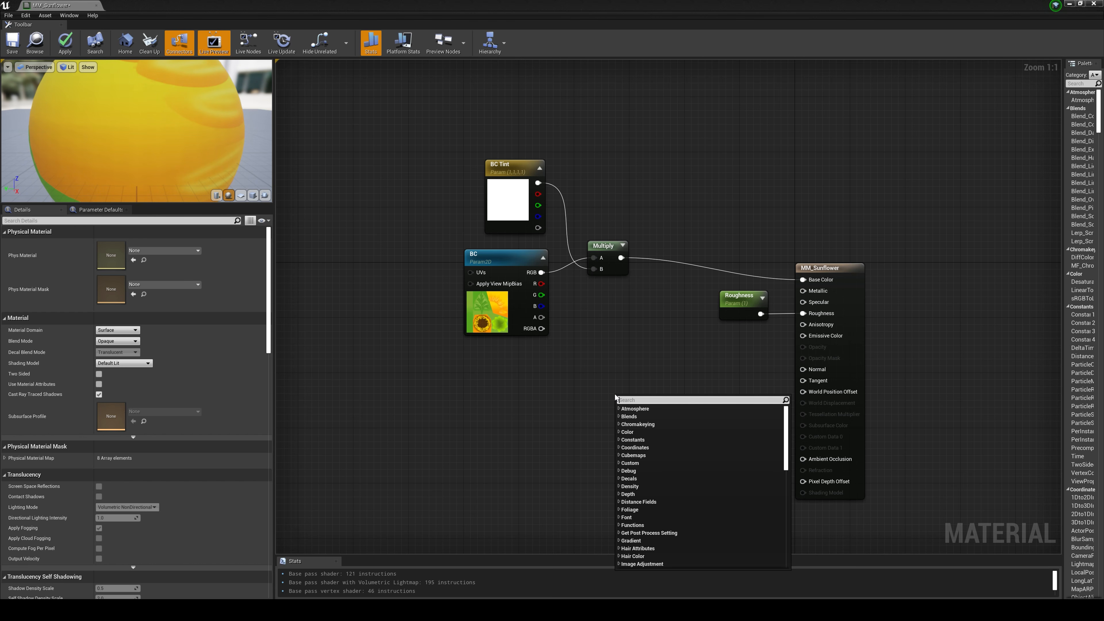
type("twos")
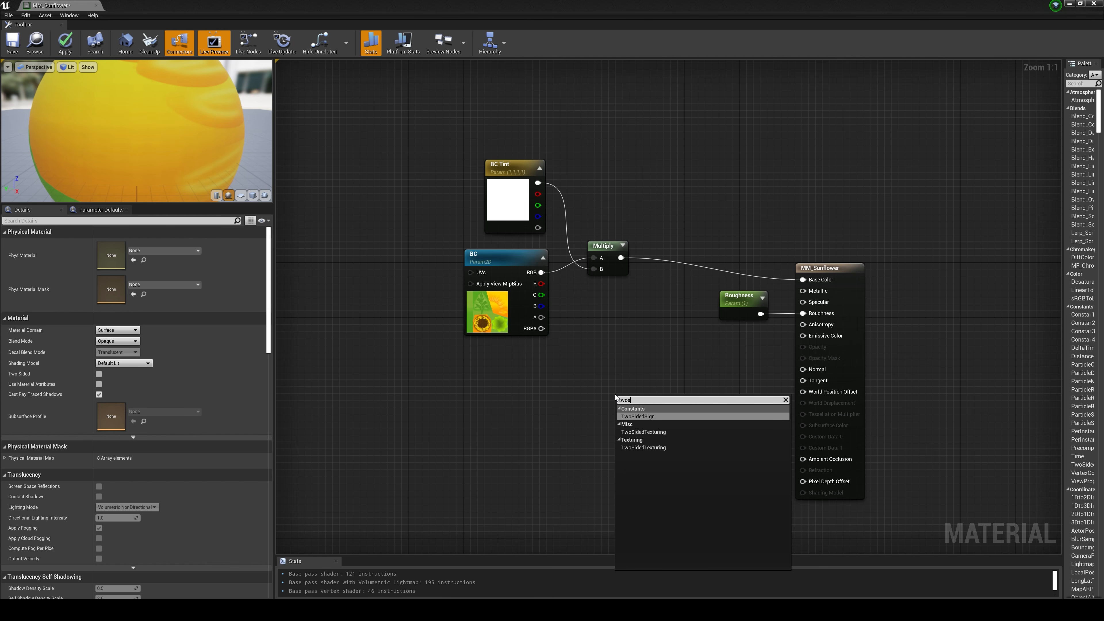
left_click(650, 416)
left_click_drag(651, 418, 658, 431)
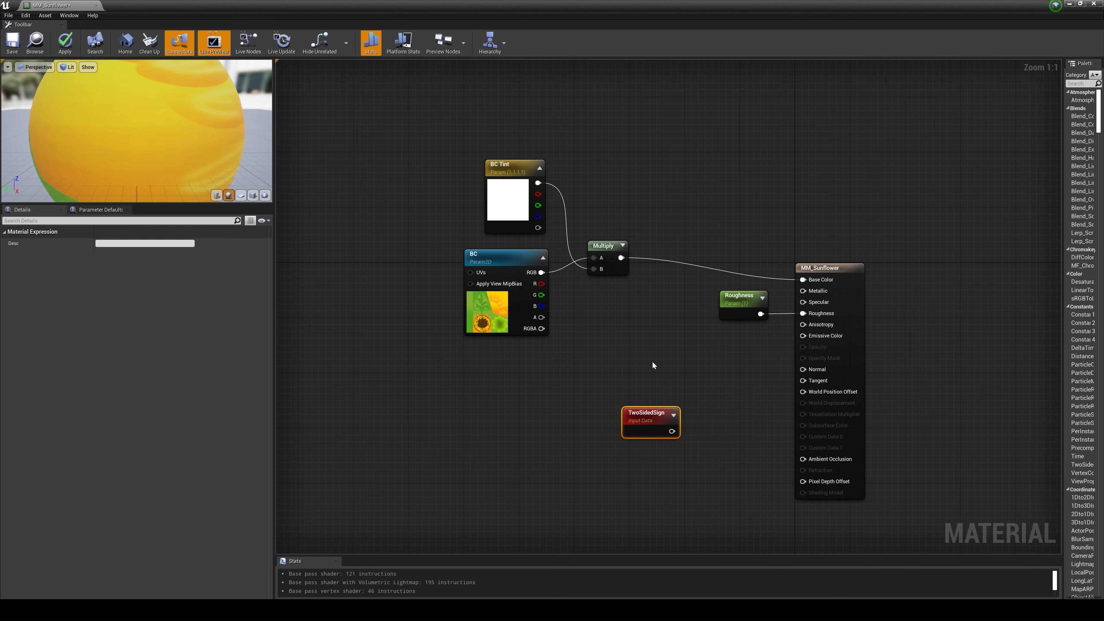
left_click(652, 368)
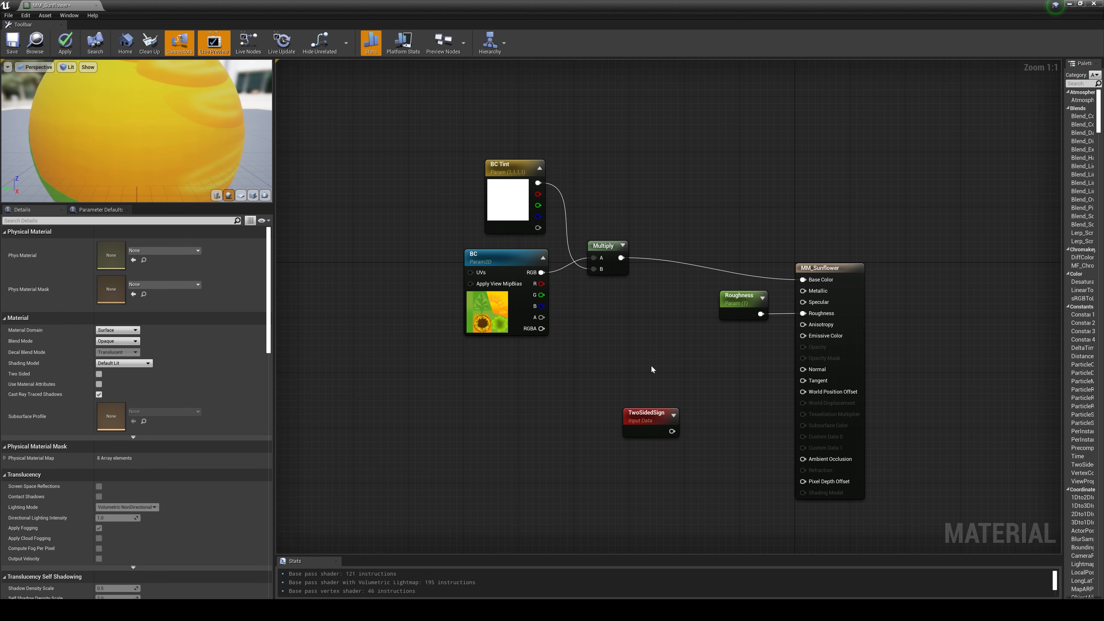
Step: Add a Constant3Vector node with the value 0,0,1 and place it just above the TwoSidedSign node
left_click(642, 345)
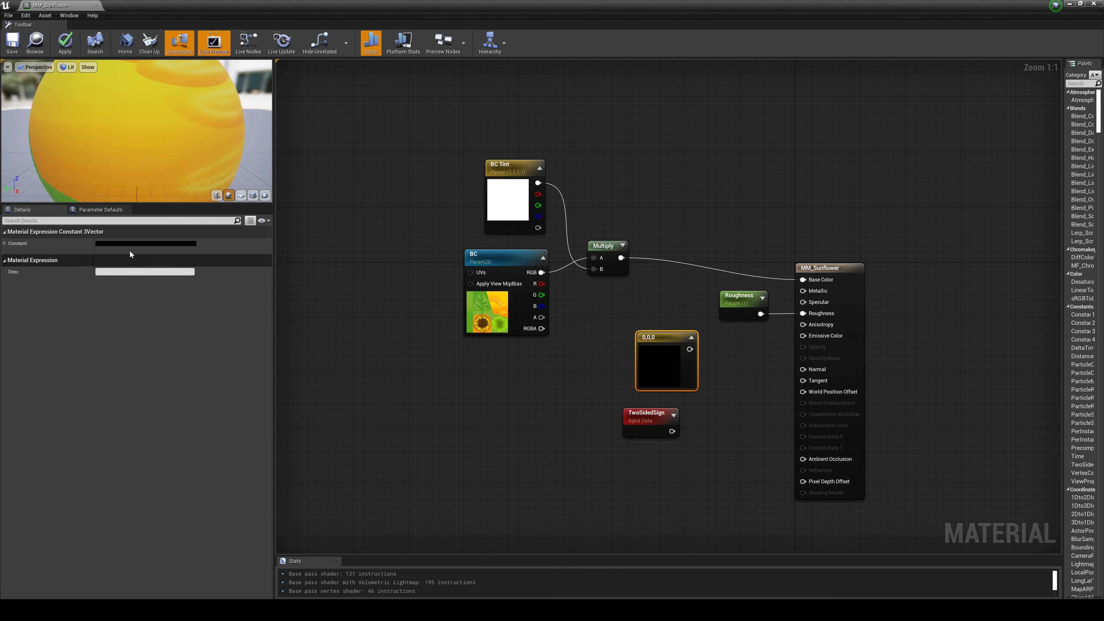
left_click(114, 244)
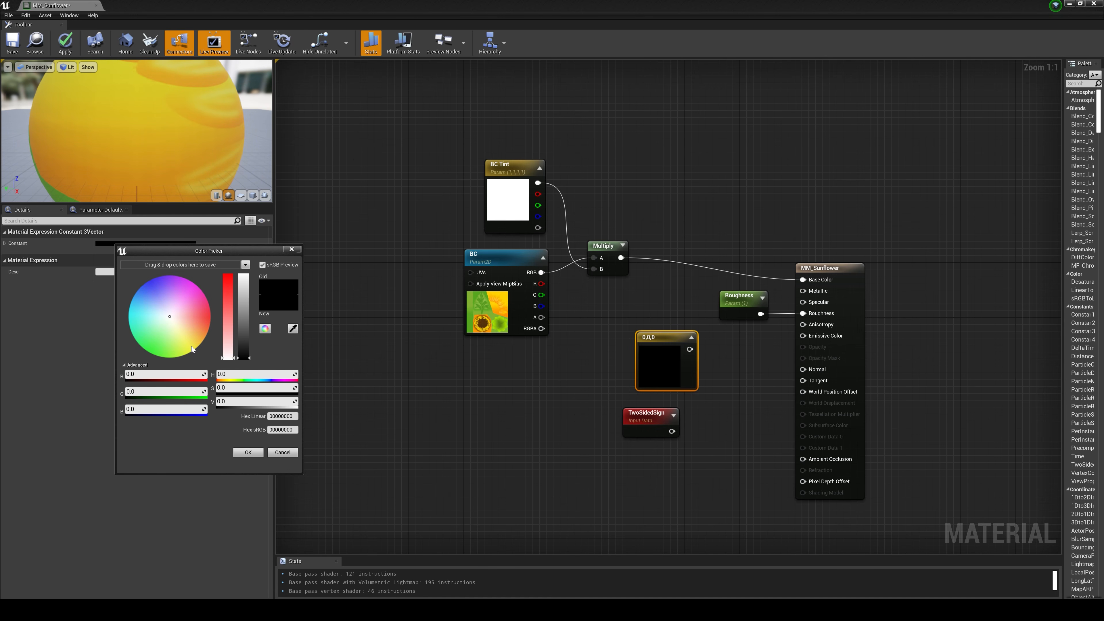
left_click(292, 249)
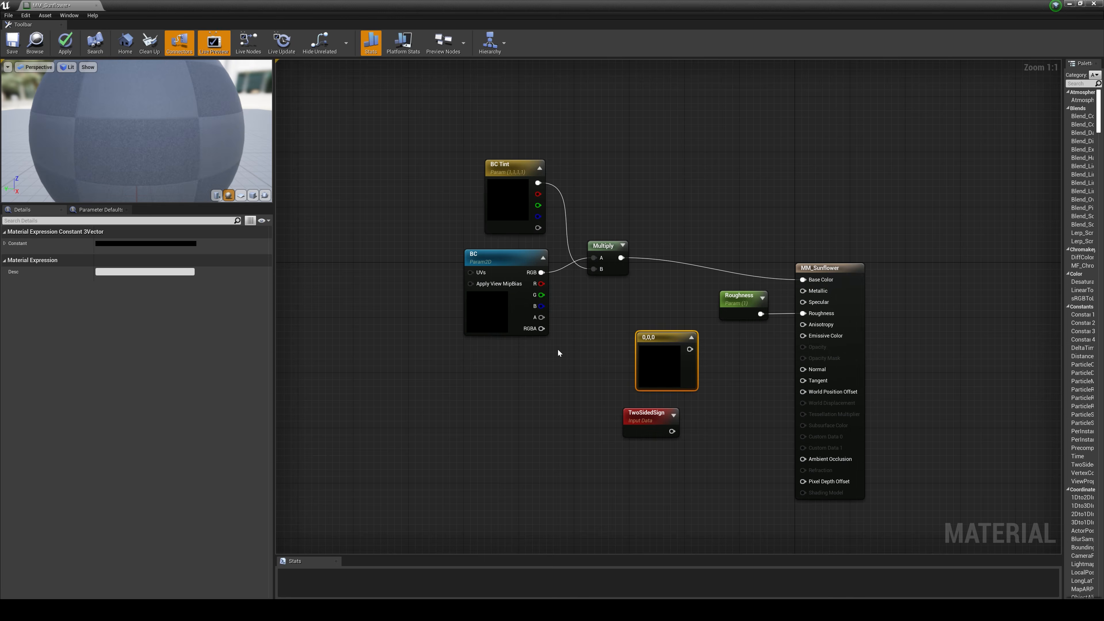
left_click(5, 243)
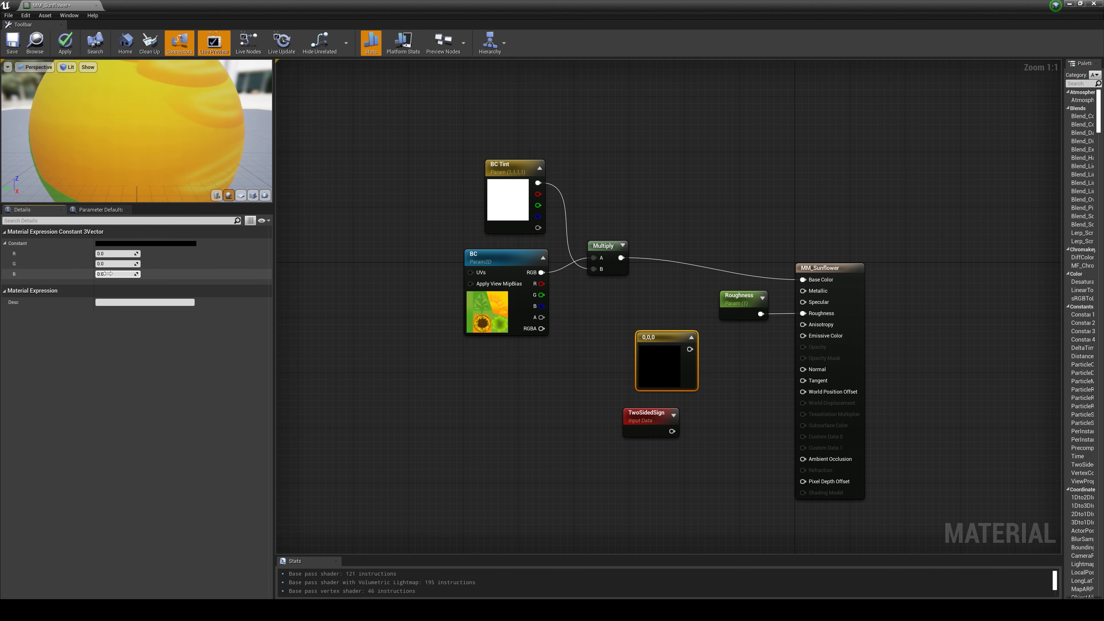
key("Return")
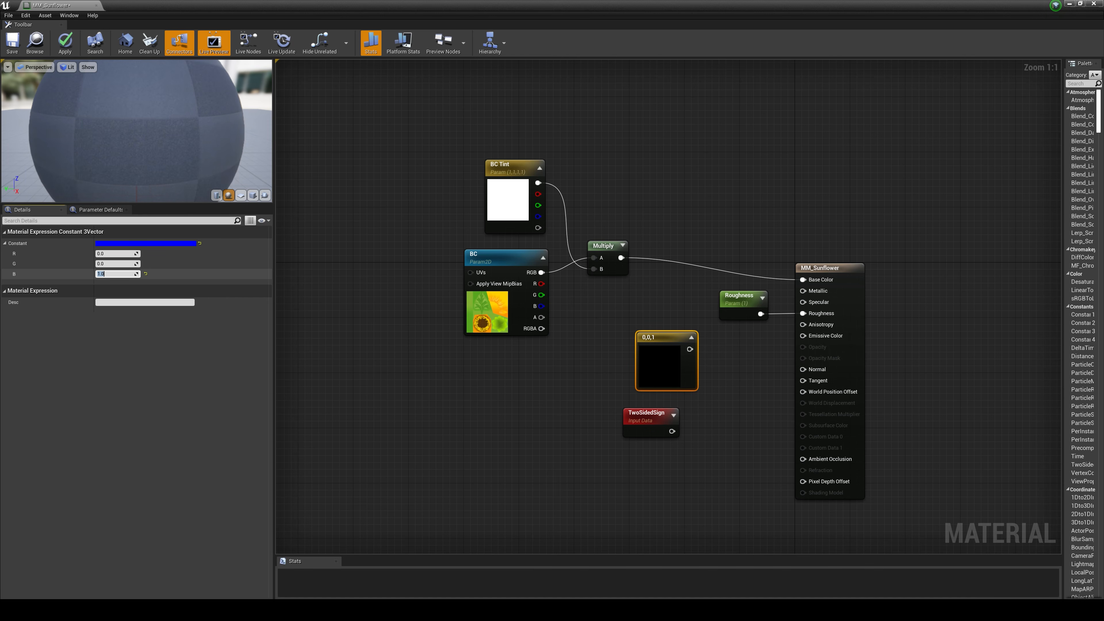
left_click(685, 388)
left_click_drag(682, 343, 666, 349)
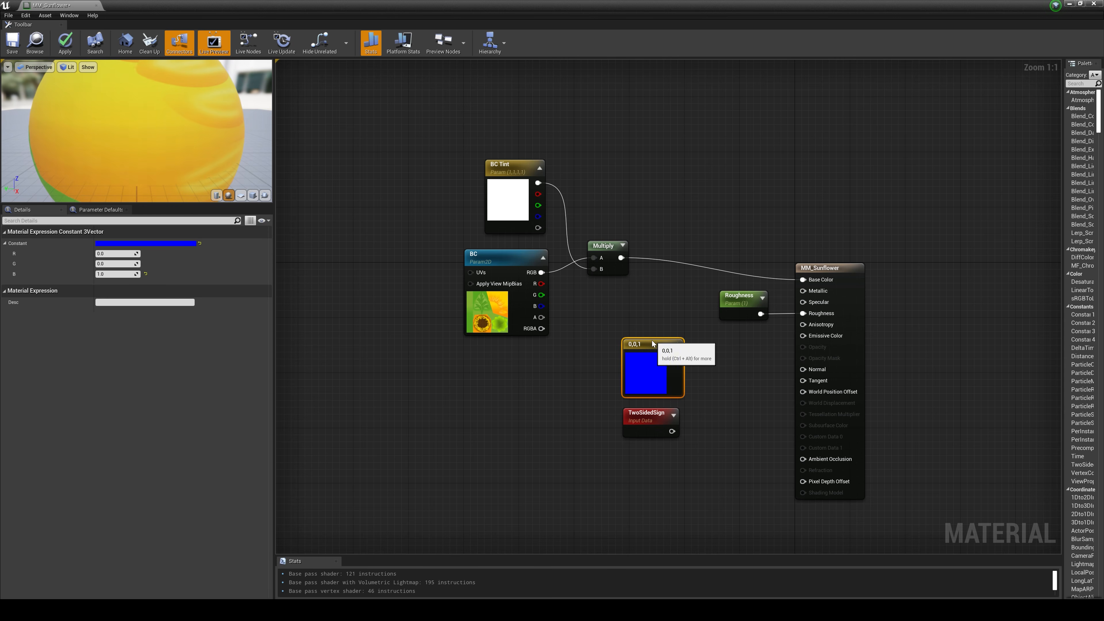
key("ctrl+alt")
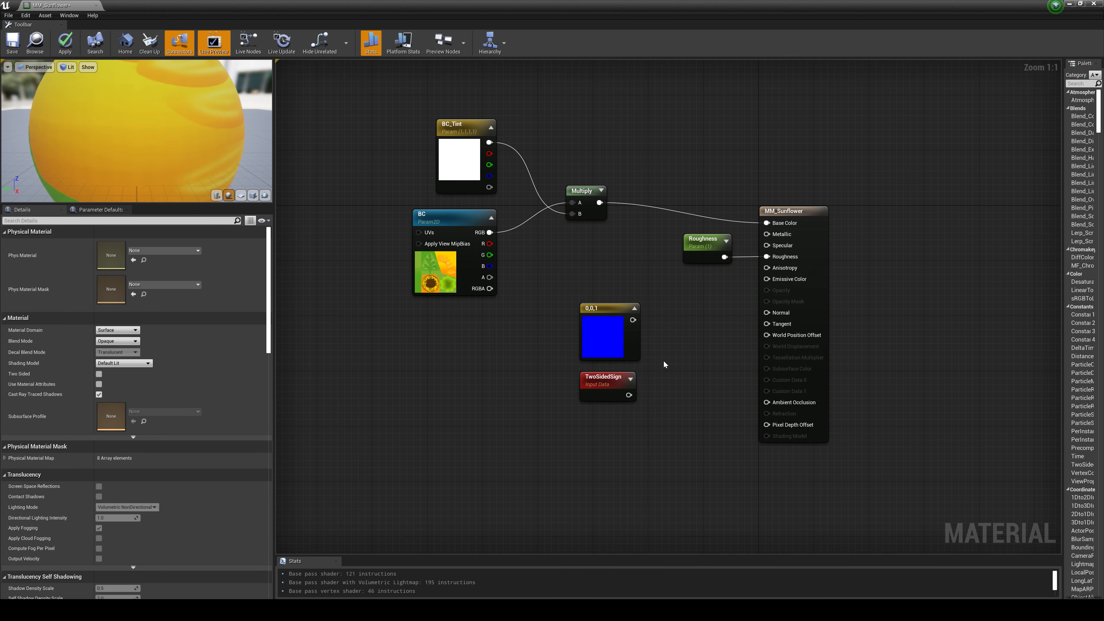
Step: Multiply the 0,0,1 constant by TwoSidedSign, connect the result to Normal and move the three nodes up beneath the Roughness parameter
left_click(663, 364)
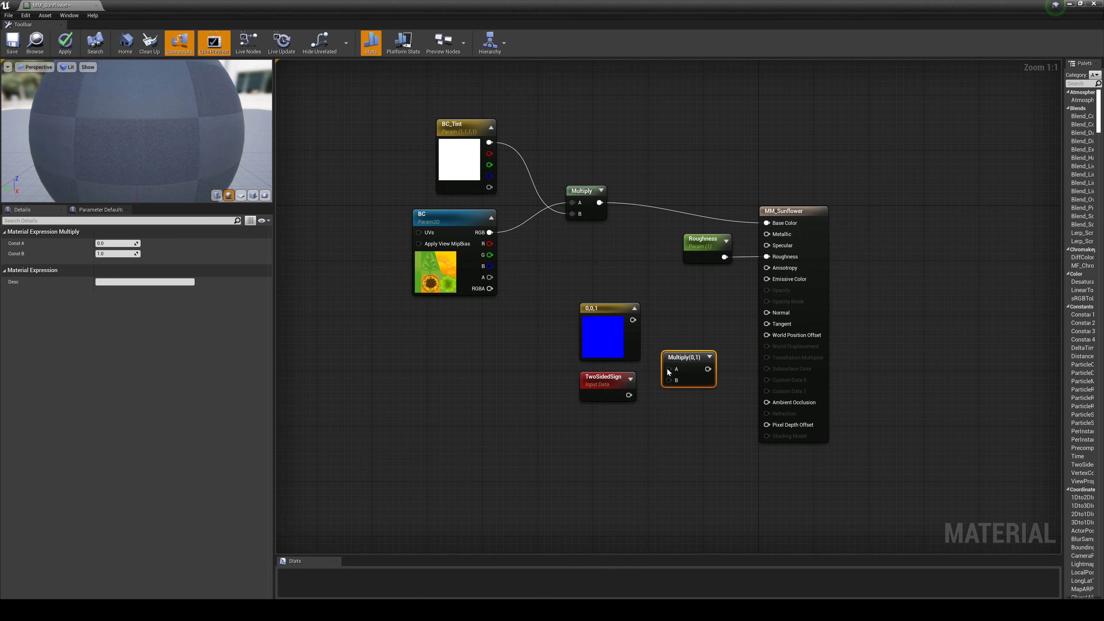
left_click_drag(666, 368, 632, 321)
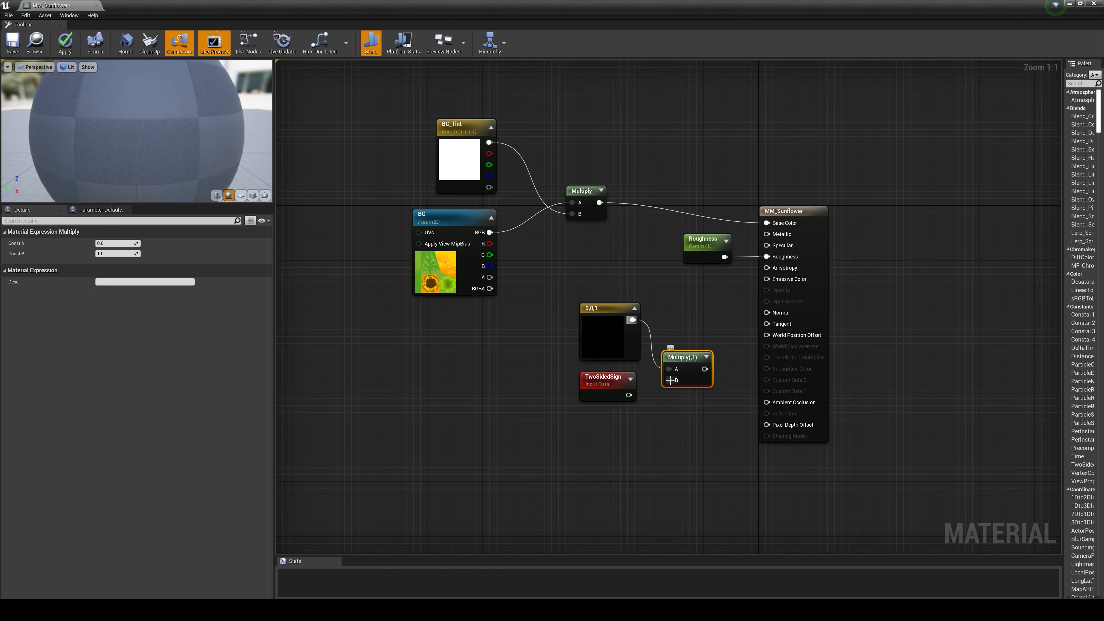
left_click_drag(669, 380, 629, 394)
left_click_drag(696, 369, 768, 313)
left_click_drag(713, 437, 671, 327)
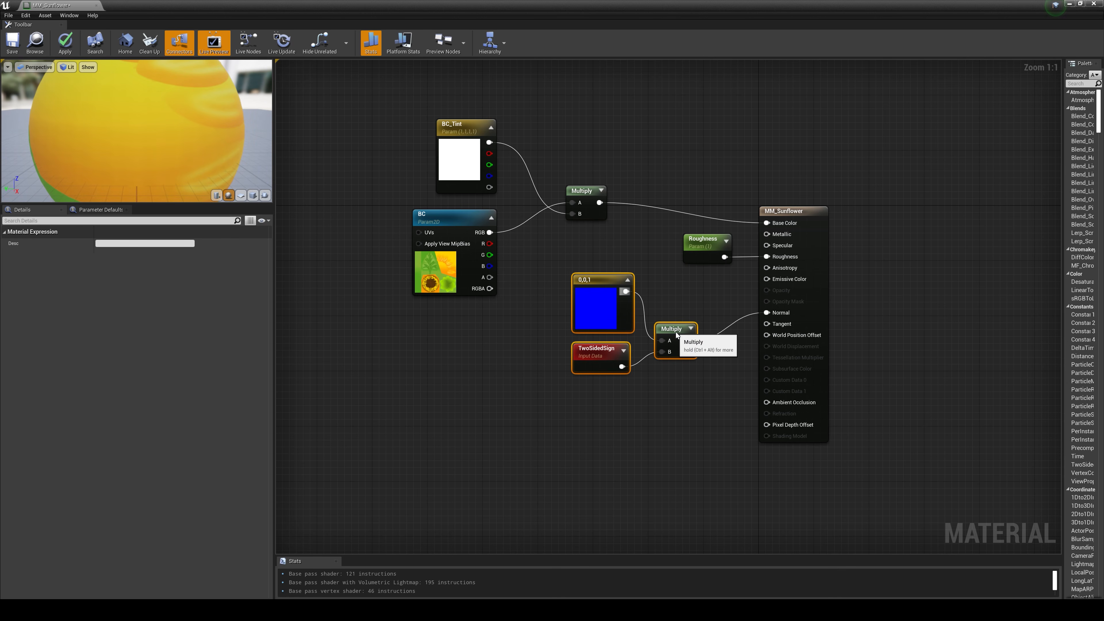
left_click(672, 428)
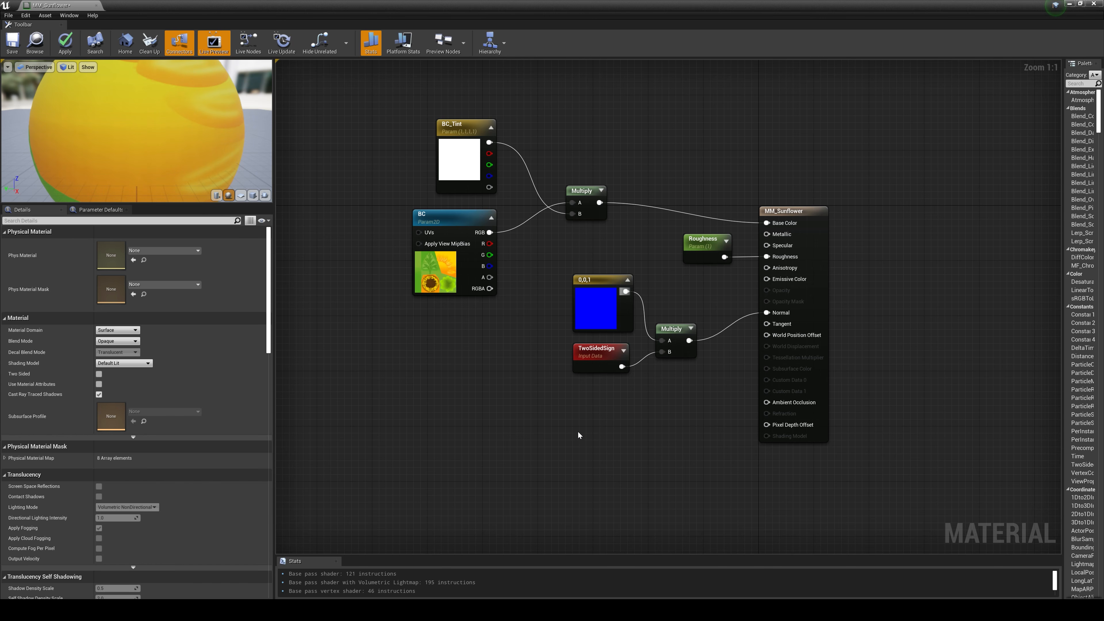
Step: Add a SimpleGrassWind function node and place it below the TwoSidedSign nodes
right_click(554, 444)
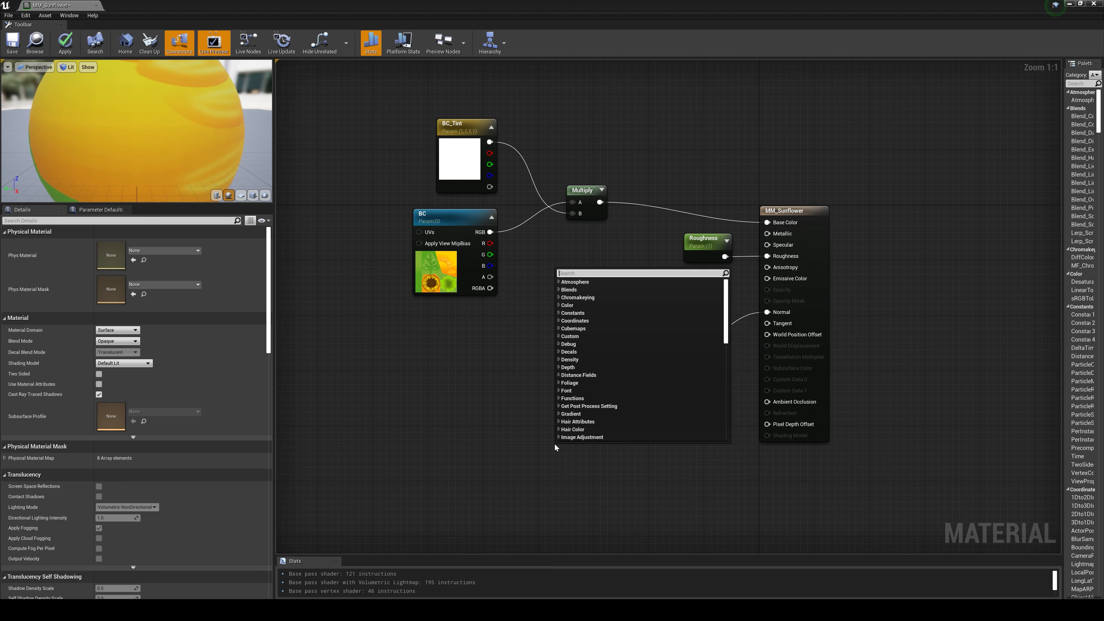
type("simpl")
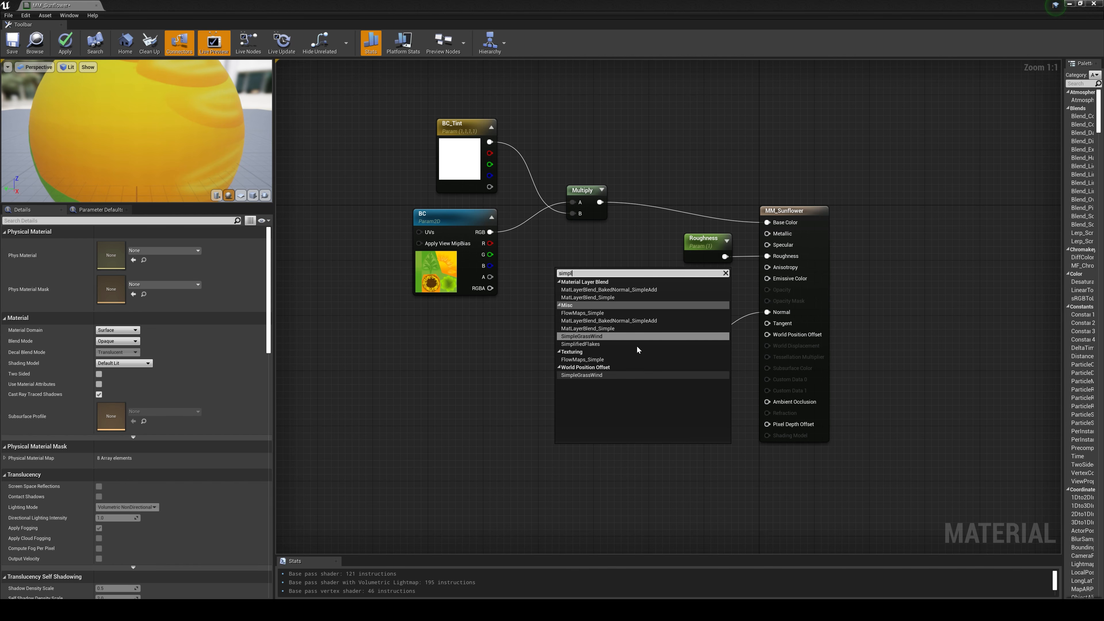
key("Escape")
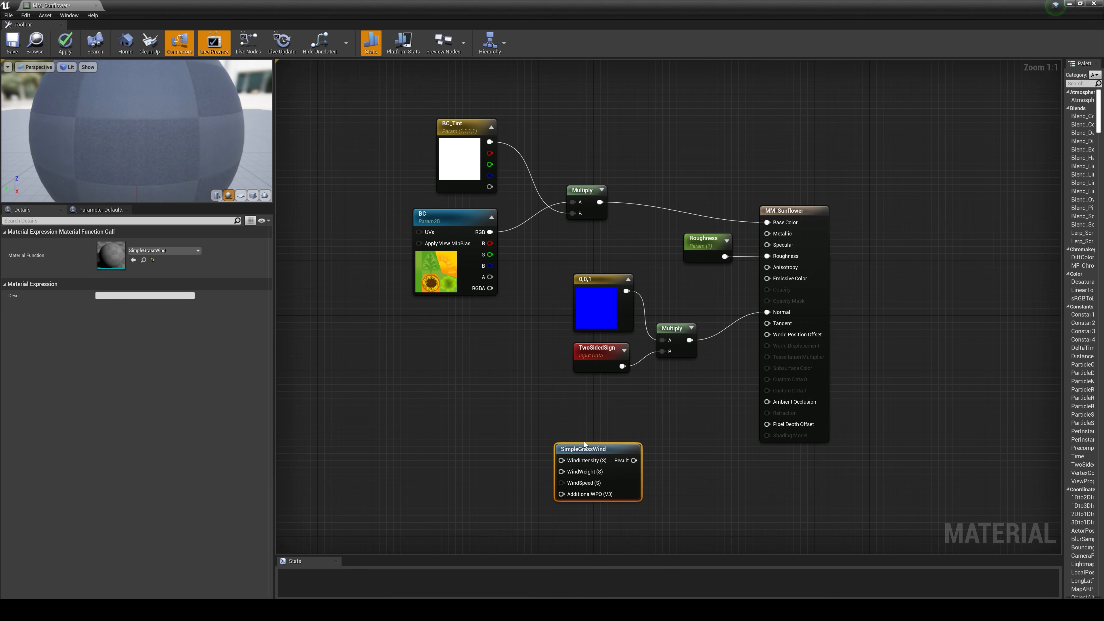
left_click_drag(583, 447, 596, 416)
left_click(527, 463)
right_click_drag(534, 492, 548, 480)
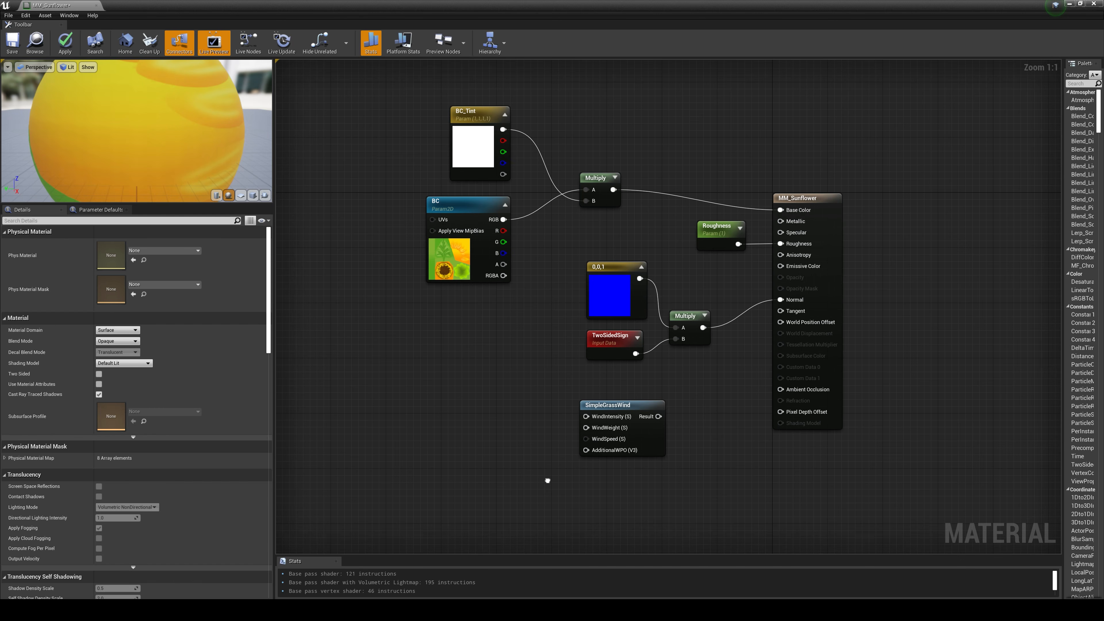
Step: Promote SimpleGrassWind's WindIntensity input to a parameter, place its node before the function and set its default value to 0.5
right_click(601, 416)
left_click(639, 430)
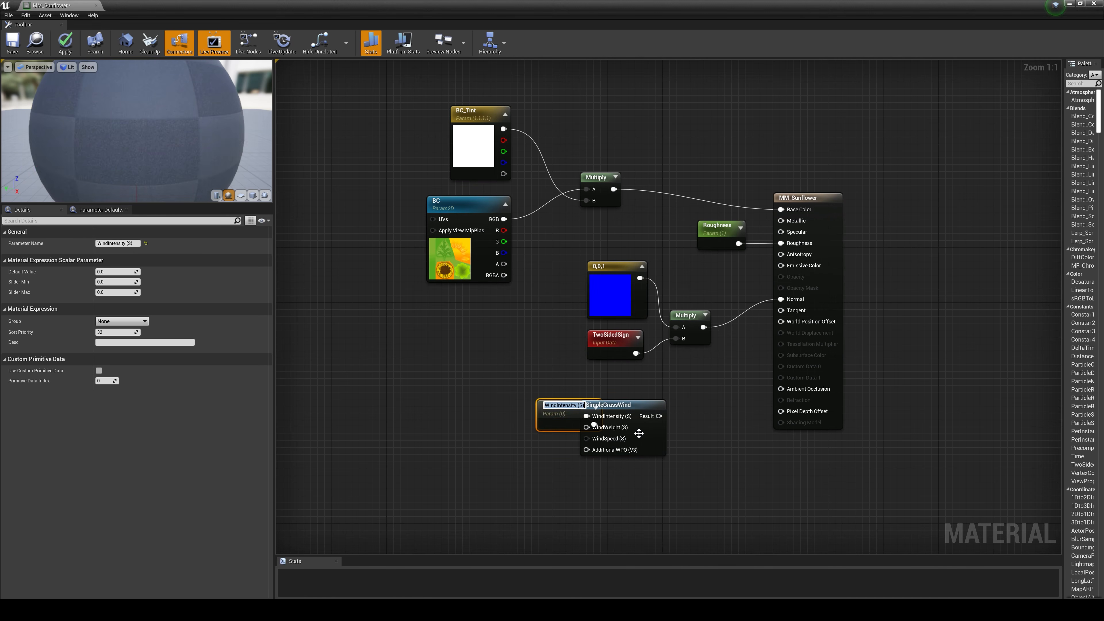
left_click_drag(551, 413, 504, 392)
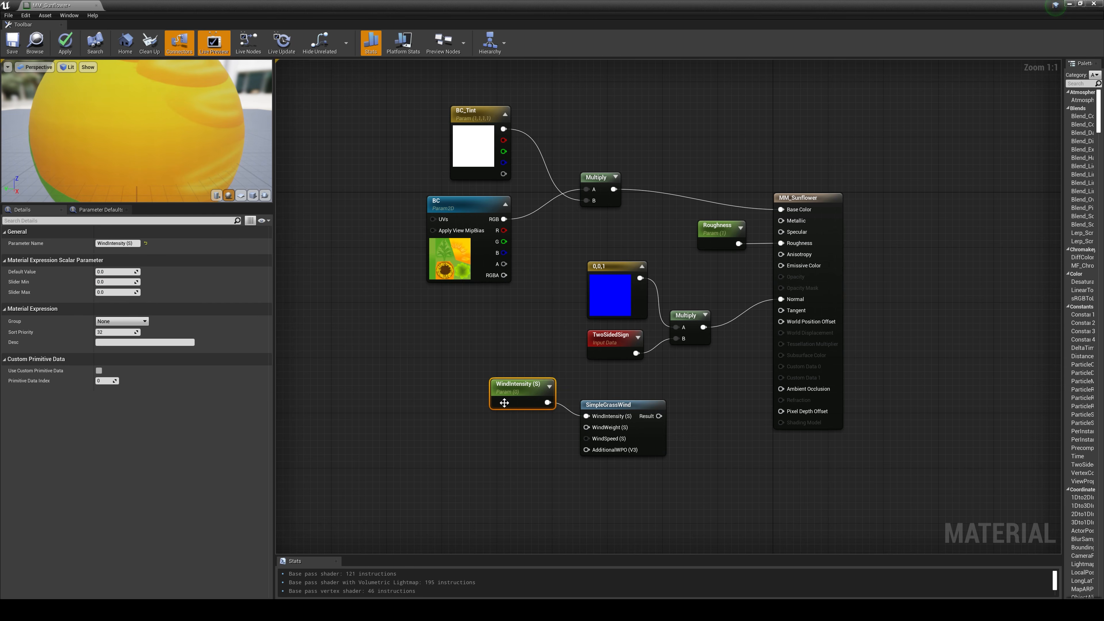
left_click(122, 272)
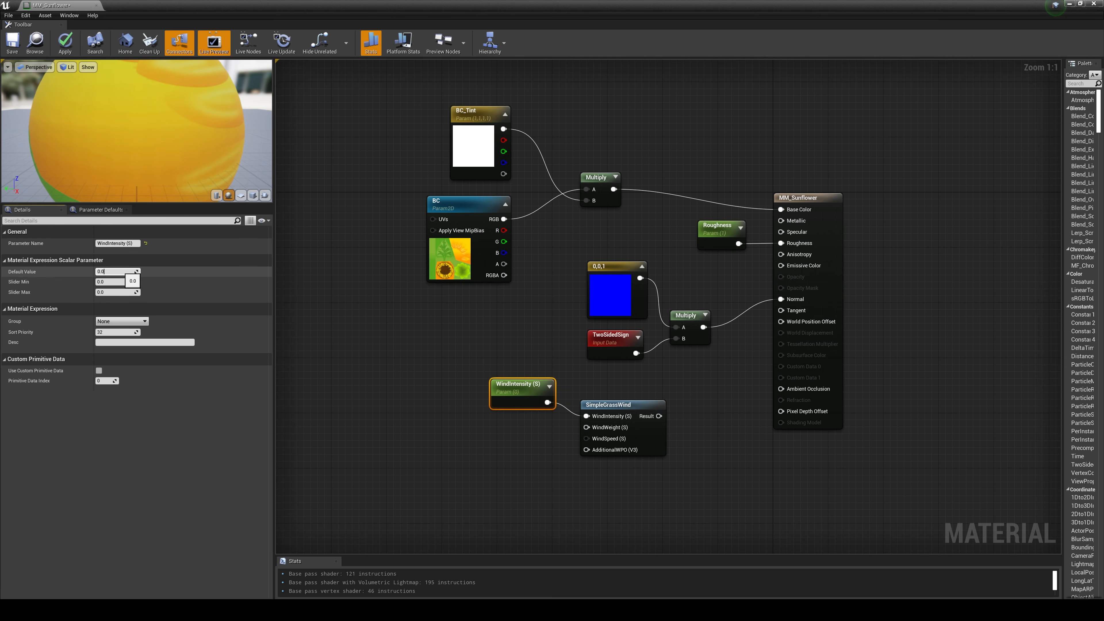
type("5")
key("Return")
left_click(439, 453)
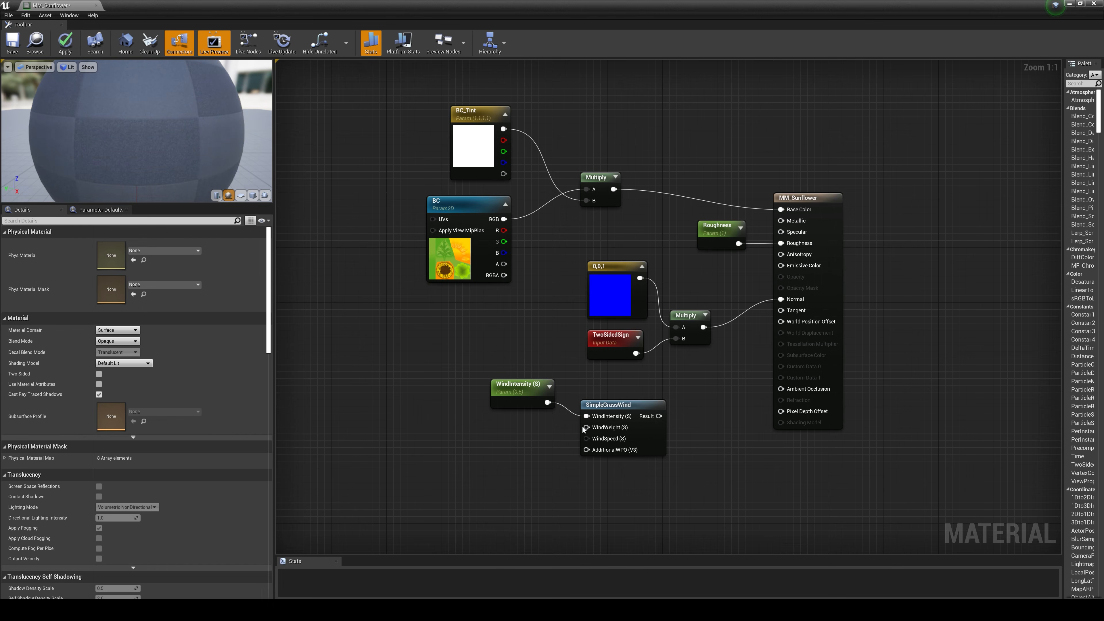
Step: Promote SimpleGrassWind's WindWeight input to a parameter, place its node beneath WindIntensity and set its default value to 0.25
right_click(605, 427)
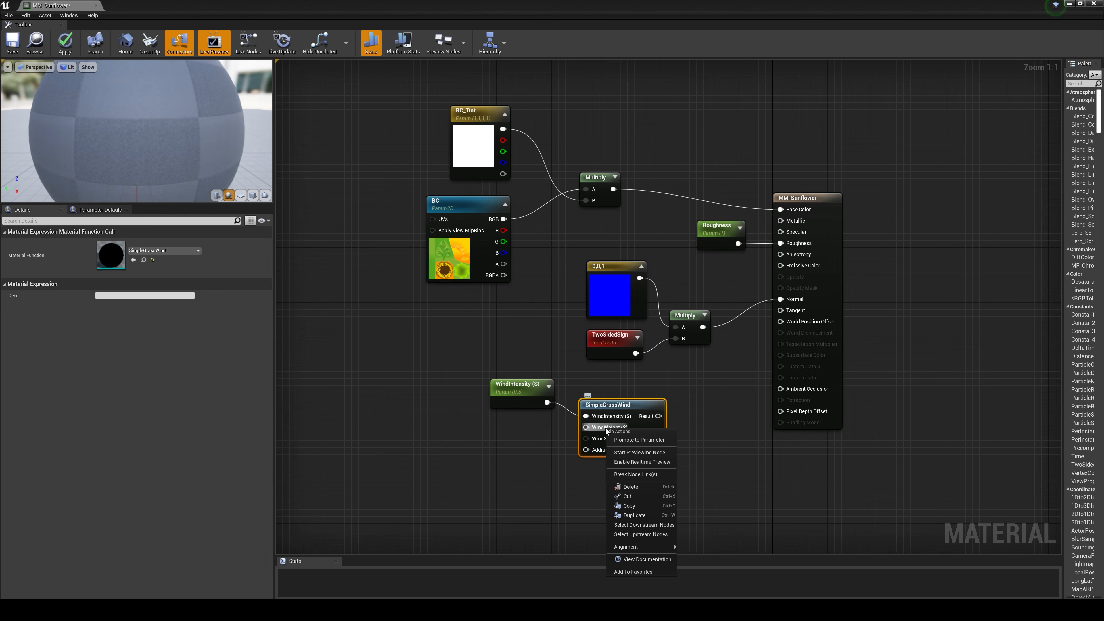
left_click(648, 440)
left_click_drag(561, 419, 515, 438)
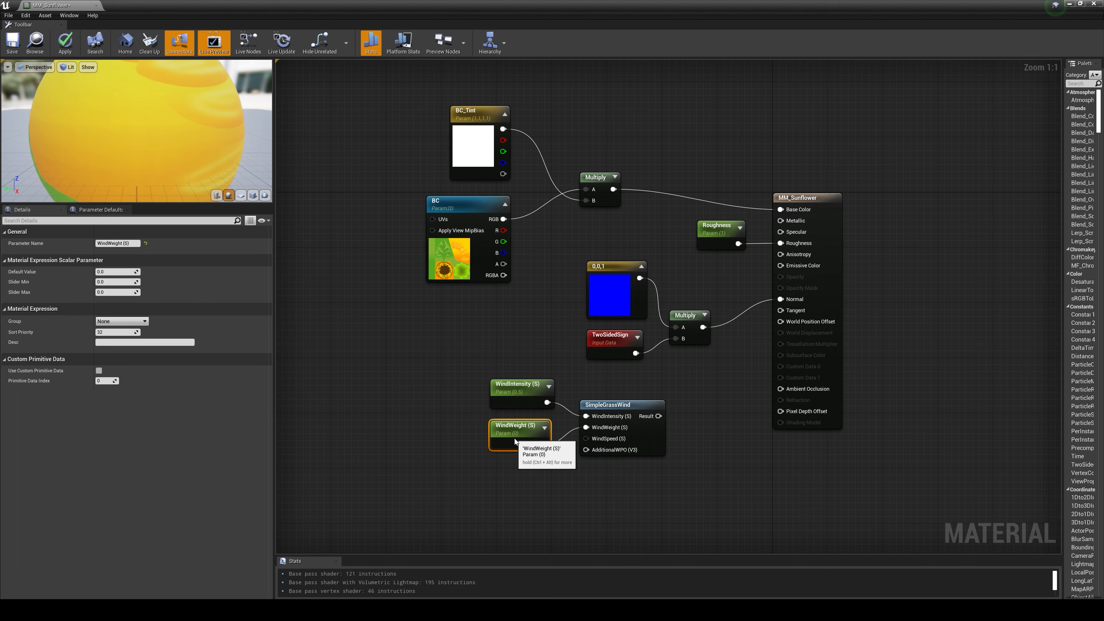
left_click(117, 272)
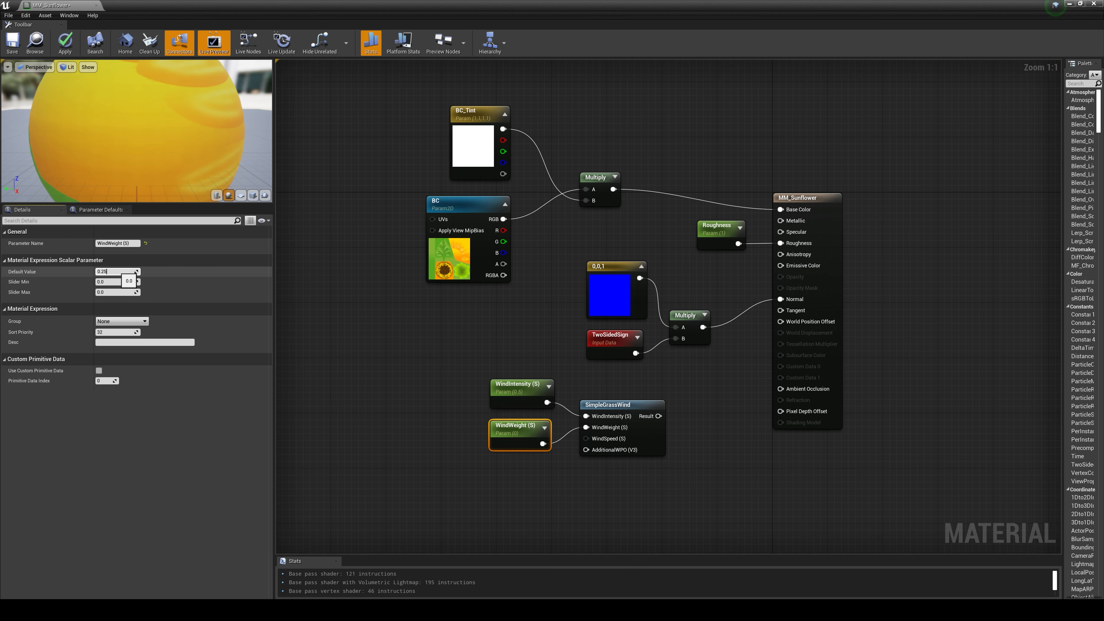
type("0.25")
key("Return")
left_click(392, 458)
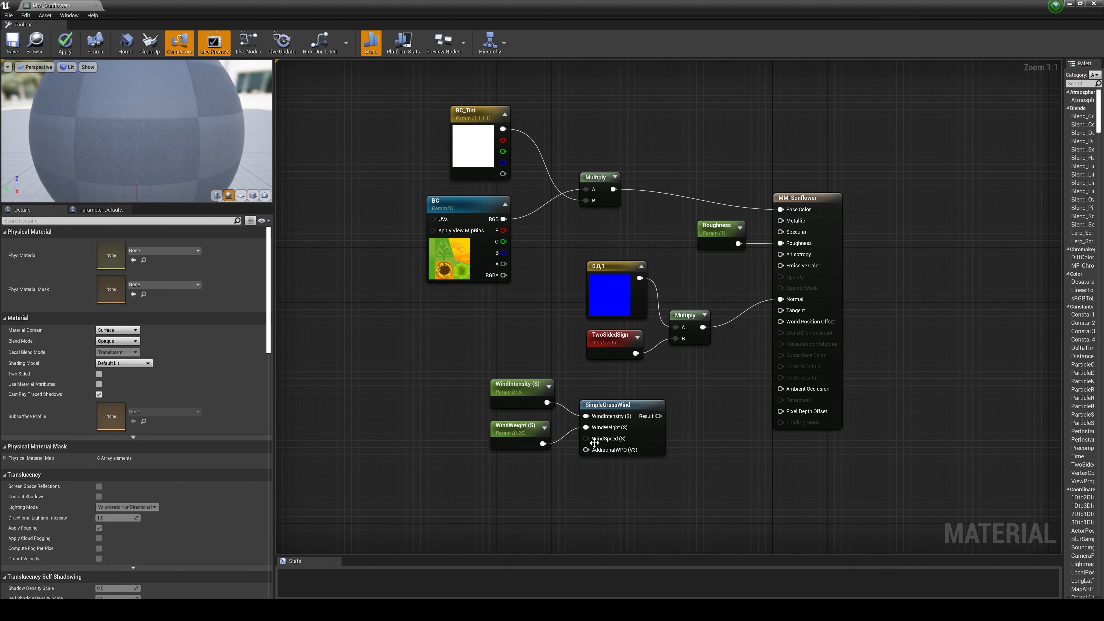
Step: Promote SimpleGrassWind's WindSpeed input to a parameter, place its node beneath WindWeight and set its default value to 0.5
right_click(612, 440)
left_click(638, 454)
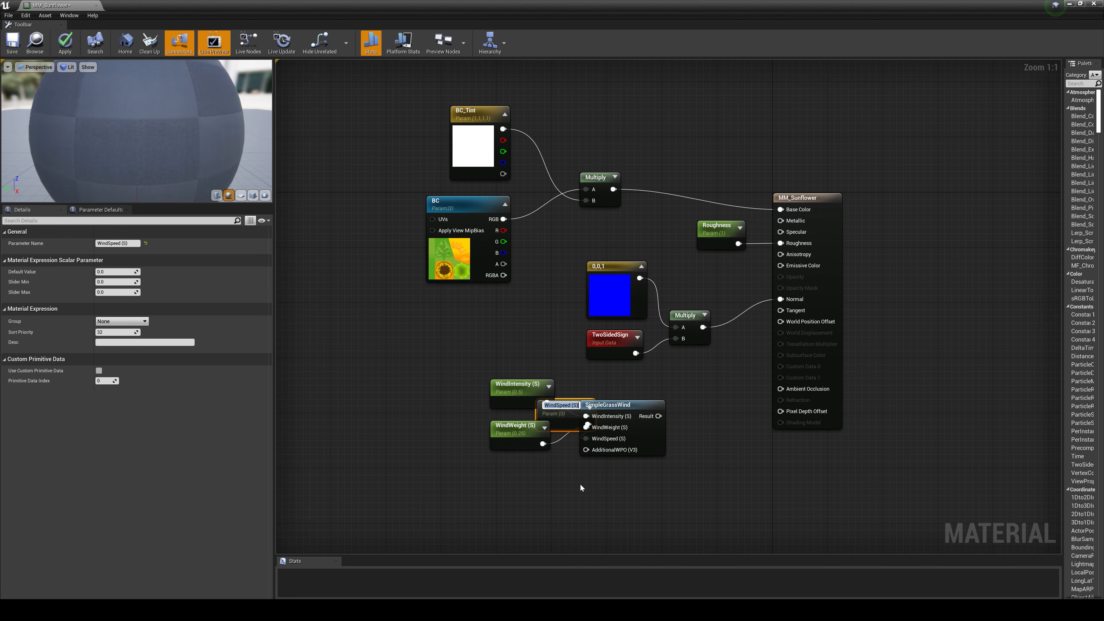
left_click(580, 485)
left_click_drag(567, 411, 520, 481)
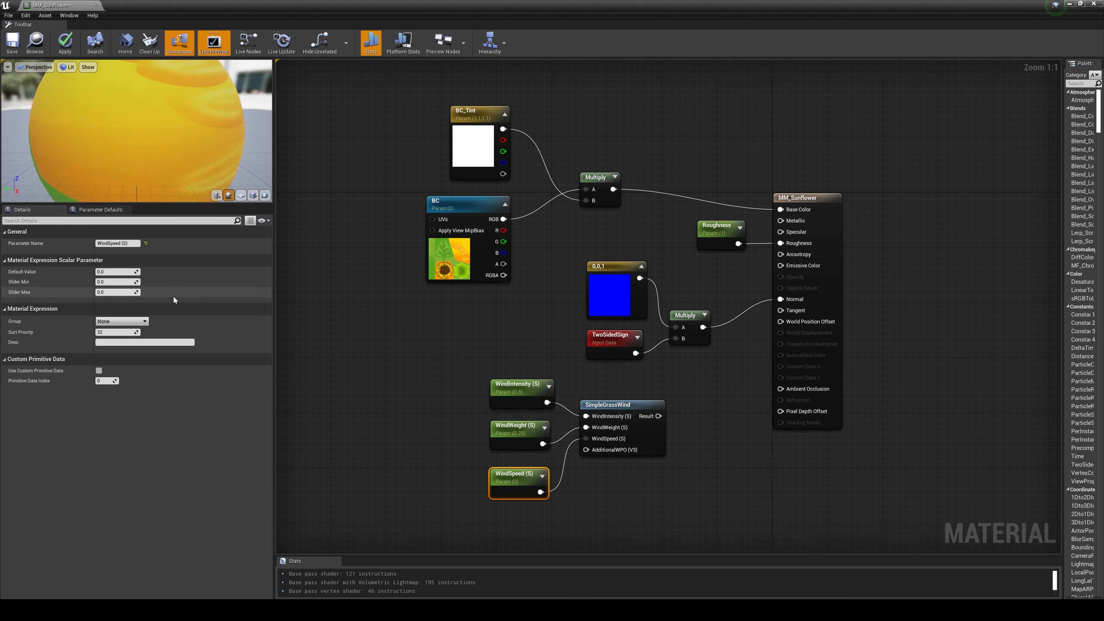
key("BackSpace")
type("5")
key("Return")
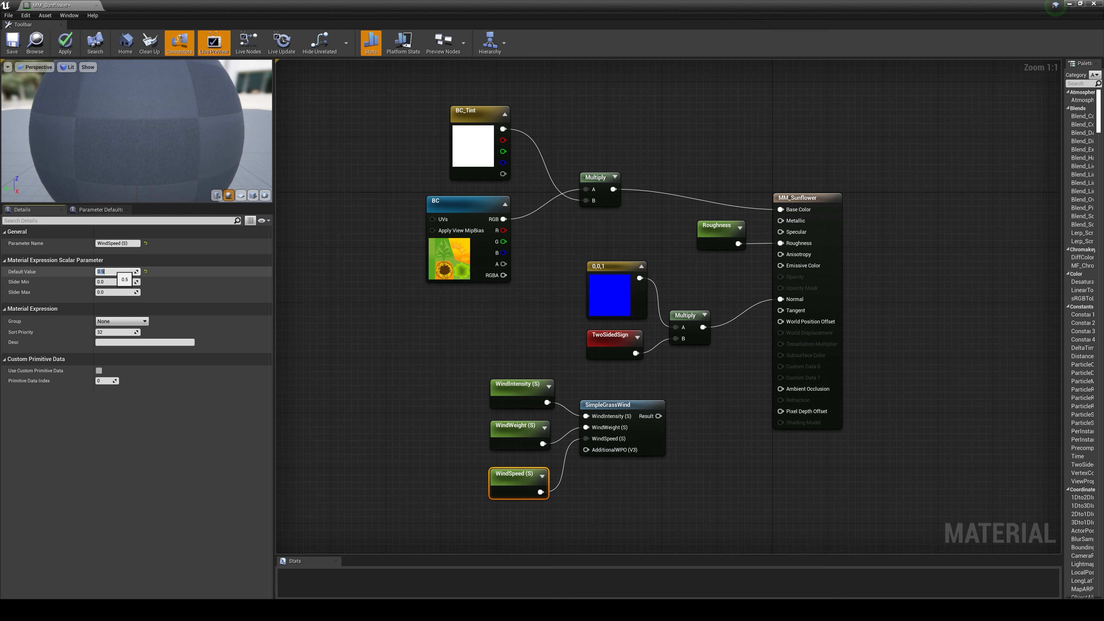
left_click(594, 514)
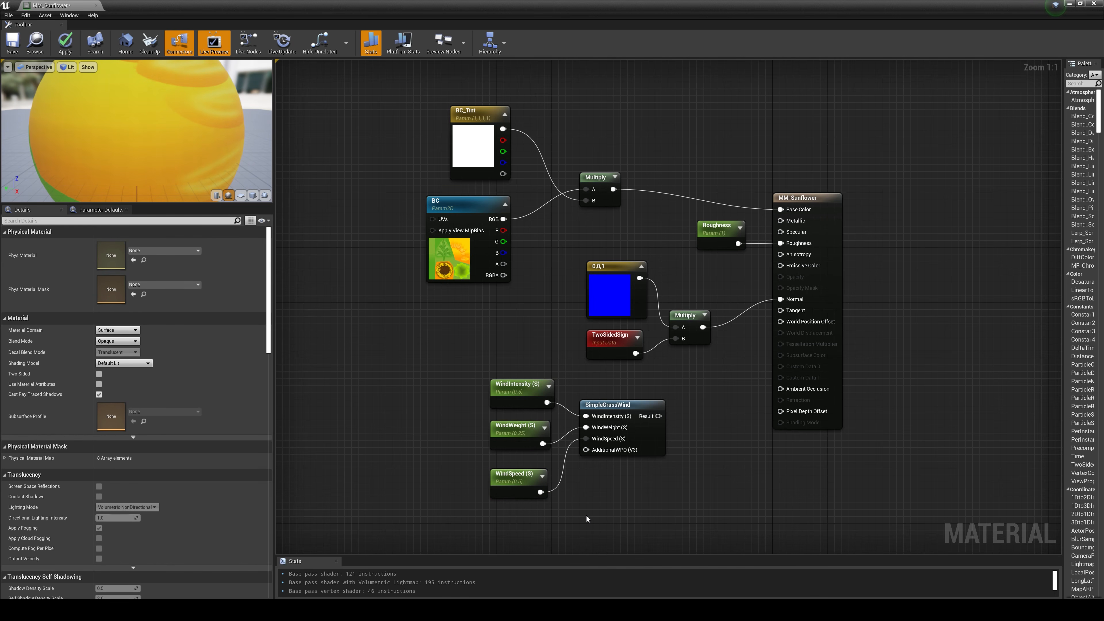
Step: Add a Constant node with the value 0 beneath WindSpeed and connect it to SimpleGrassWind's AdditionalWPO input
left_click(560, 513)
left_click_drag(575, 527, 517, 522)
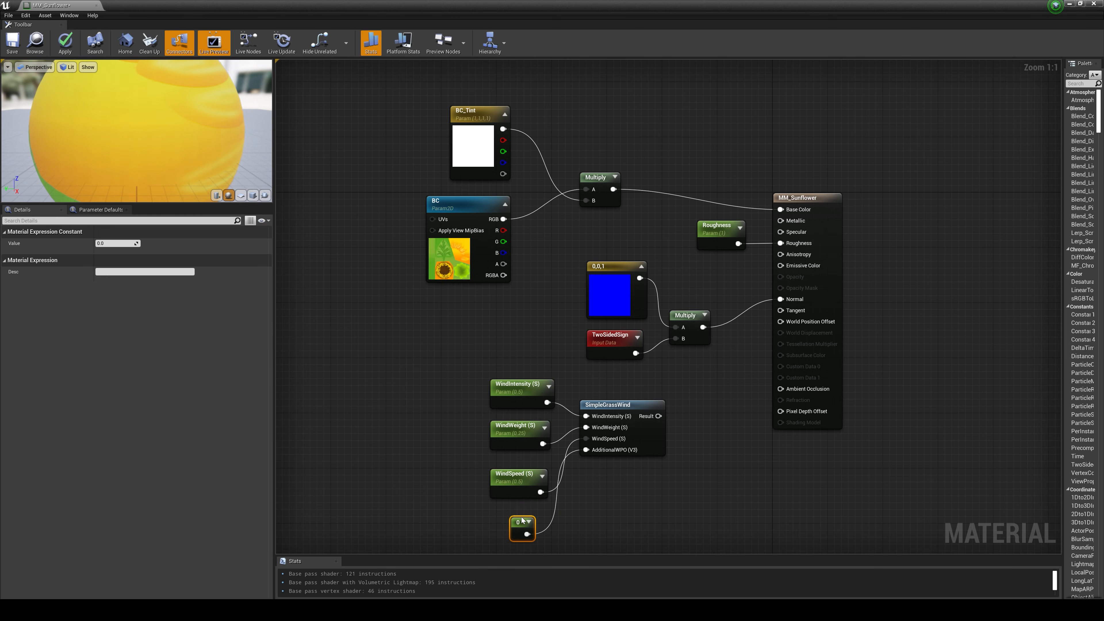
left_click(641, 492)
Step: Reposition the SimpleGrassWind node group together and connect the function's Result to World Position Offset on the MM_Sunflower node
left_click_drag(650, 523, 500, 391)
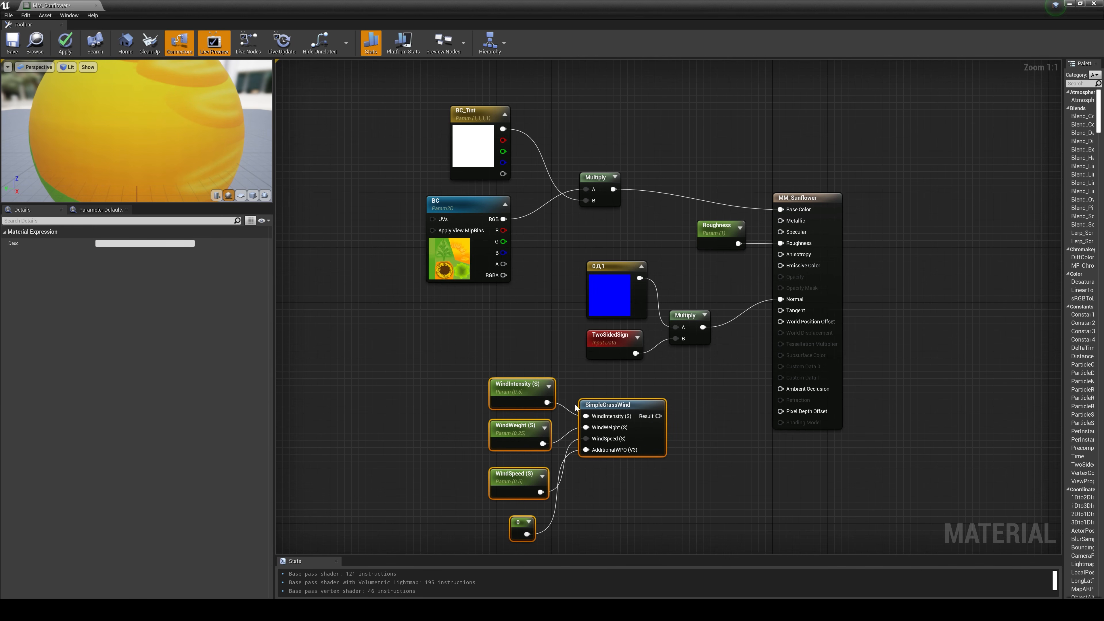
left_click_drag(616, 404, 816, 323)
left_click(664, 414)
right_click_drag(666, 444, 659, 409)
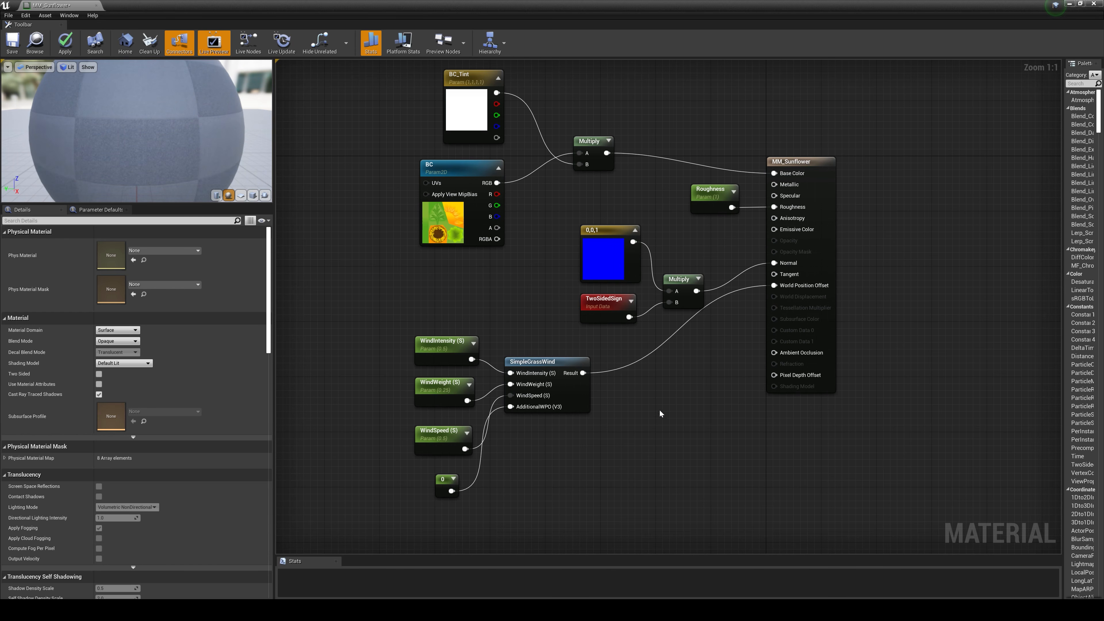
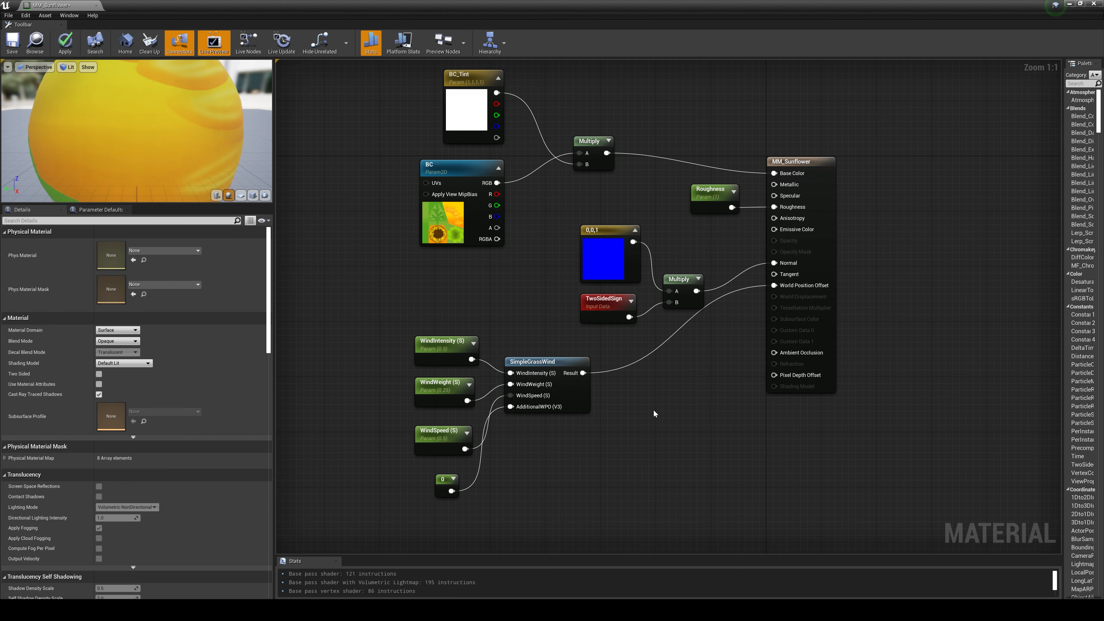
Step: Add a Multiply node between the SimpleGrassWind node and the material's output node
left_click(651, 394)
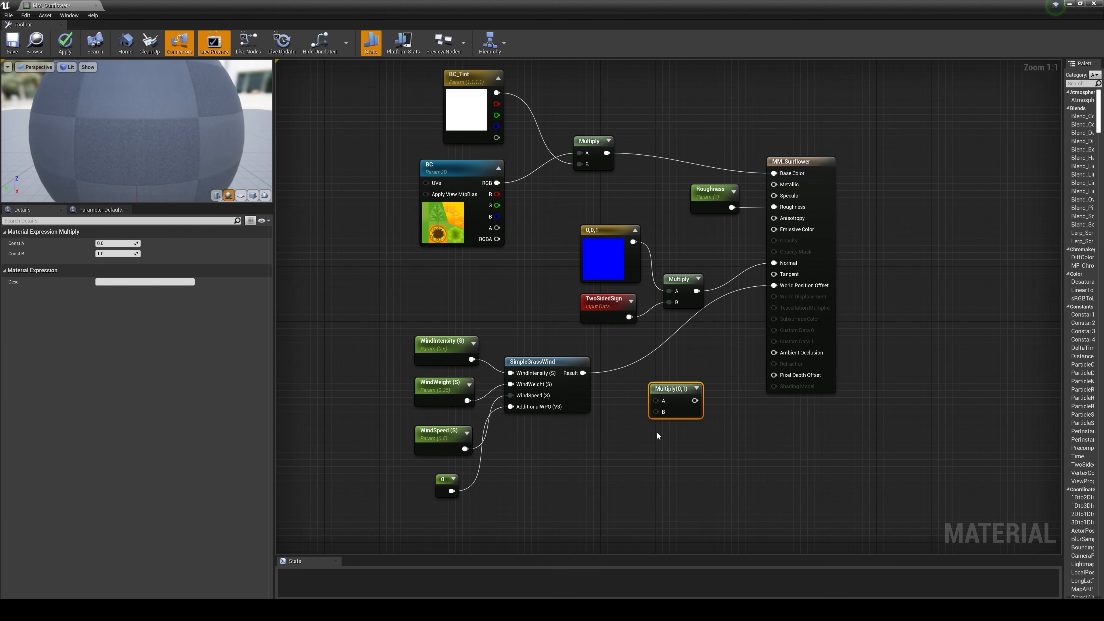
left_click_drag(671, 389, 664, 383)
left_click(649, 444)
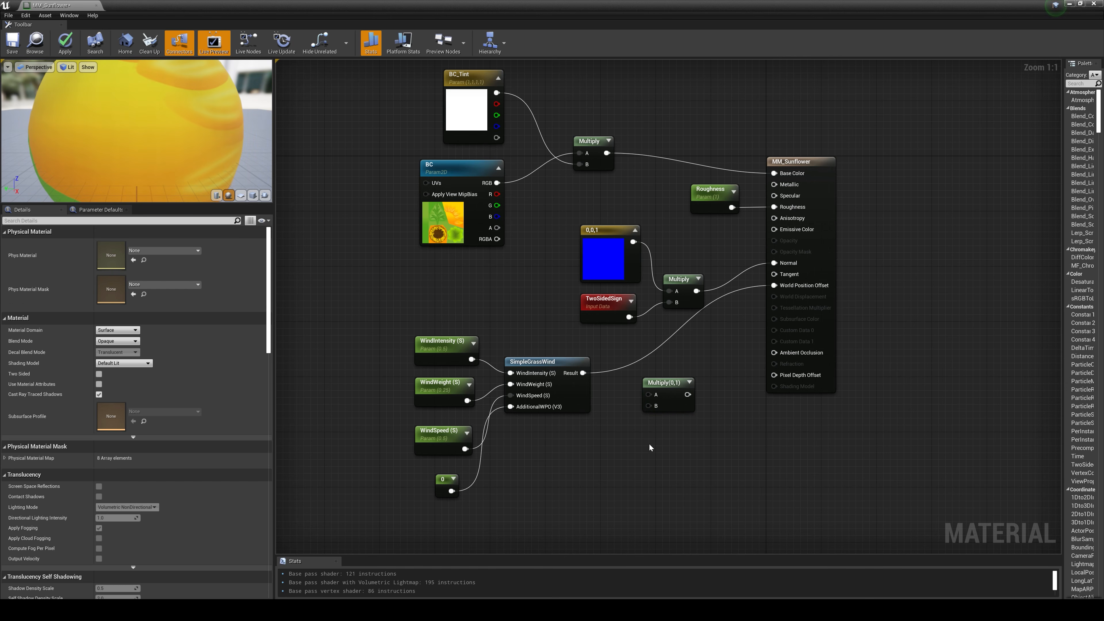
Step: Add a TextureCoordinate node below the SimpleGrassWind node
right_click(610, 465)
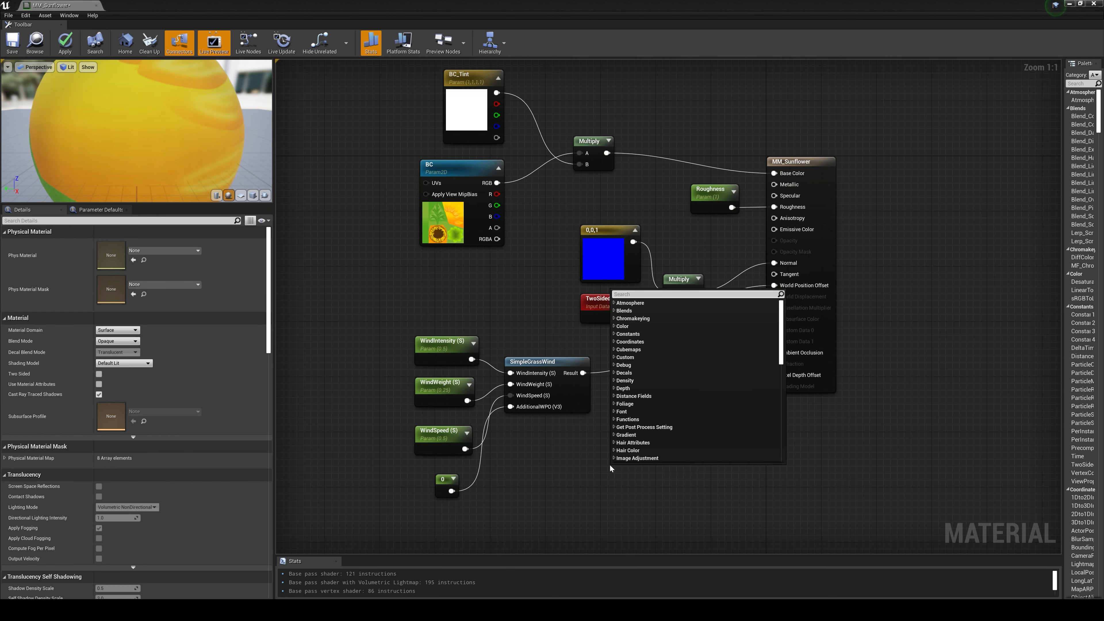
type("texture")
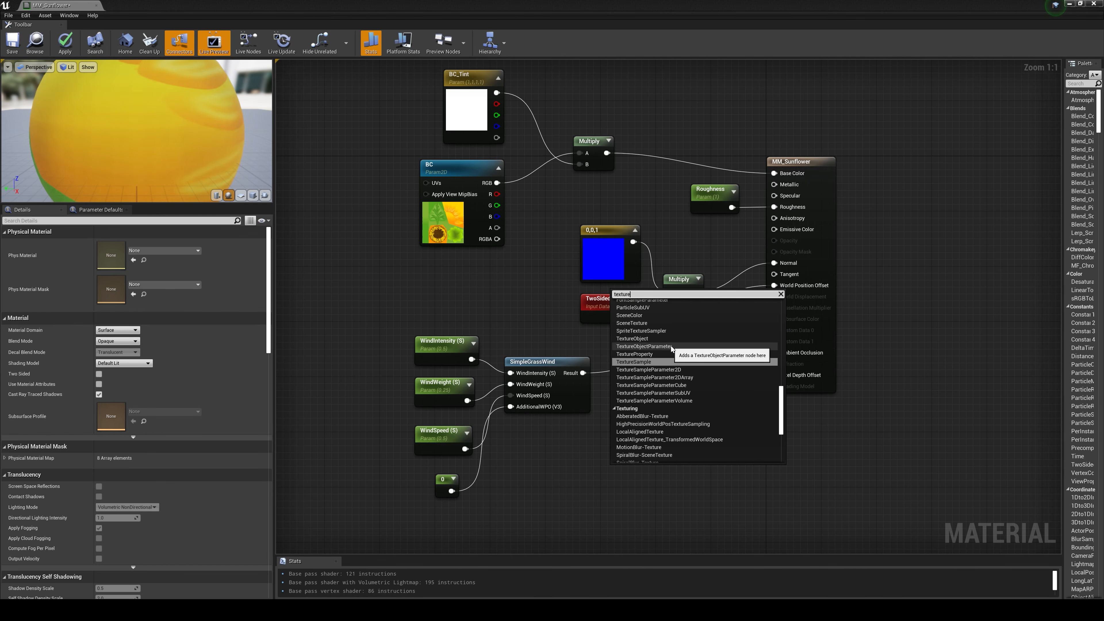
type(" coor")
left_click(667, 327)
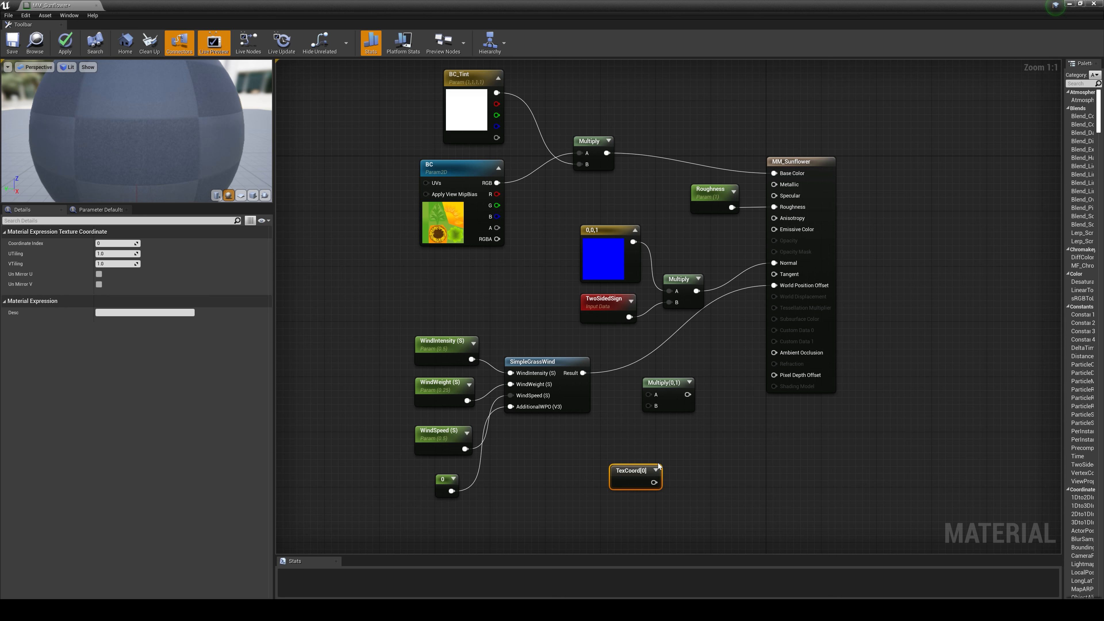
left_click(697, 473)
Step: Add a ComponentMask node limited to the G channel and connect the TexCoord output to it
right_click(644, 478)
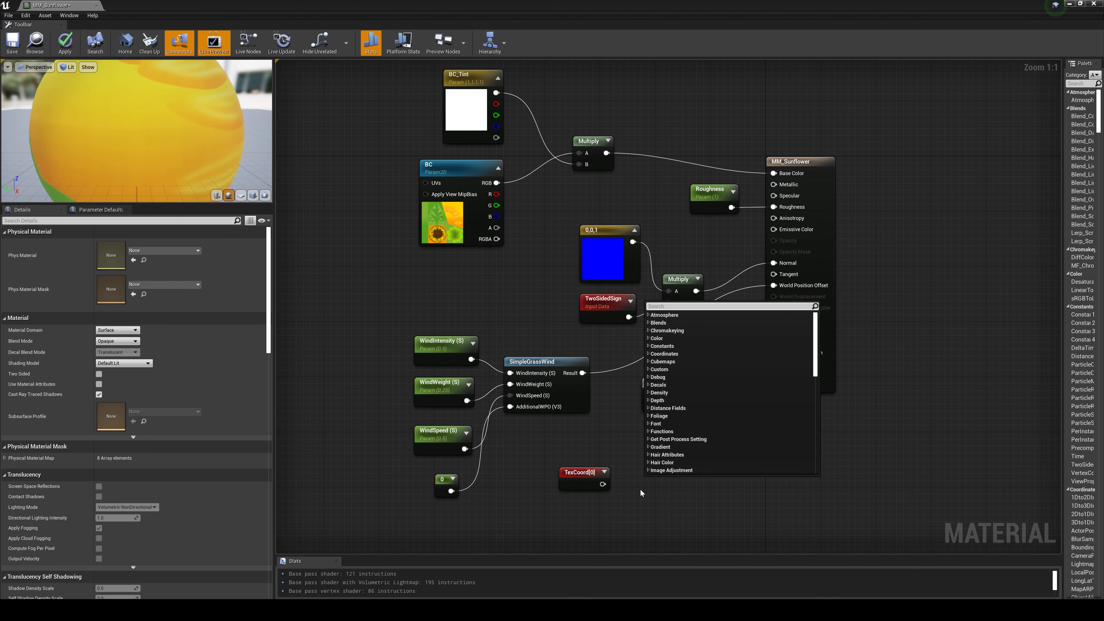
left_click(640, 489)
right_click(639, 487)
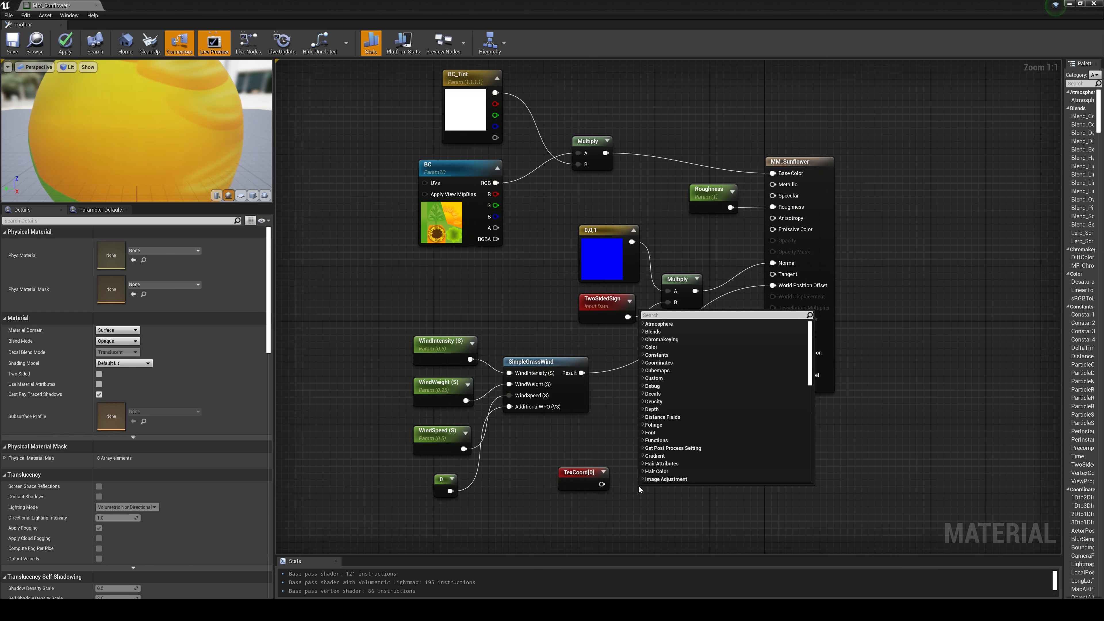
type("component")
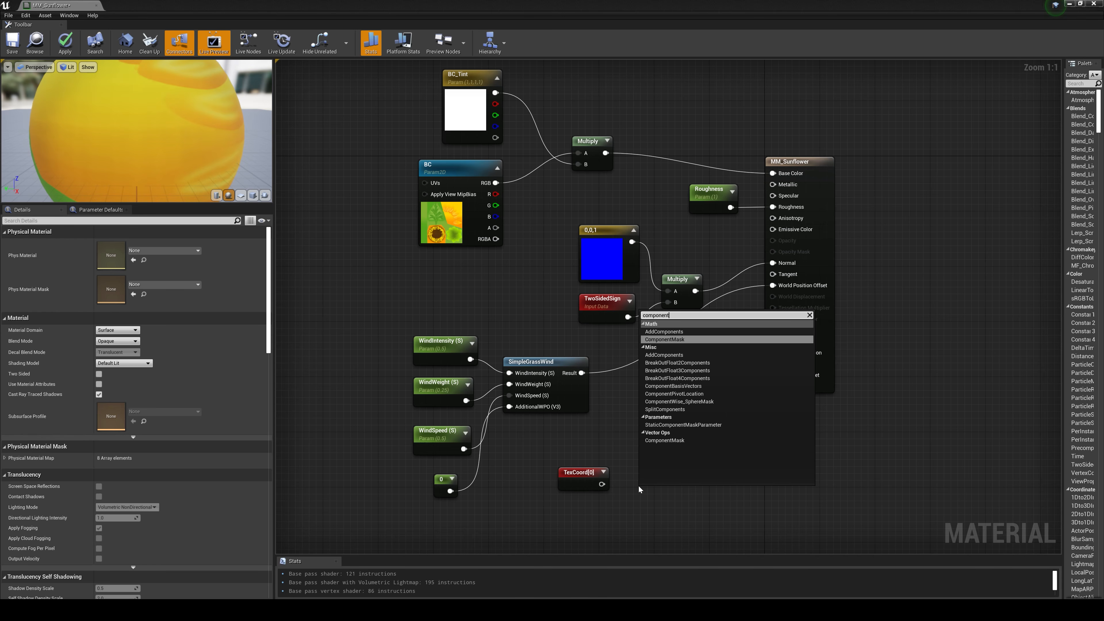
left_click(684, 340)
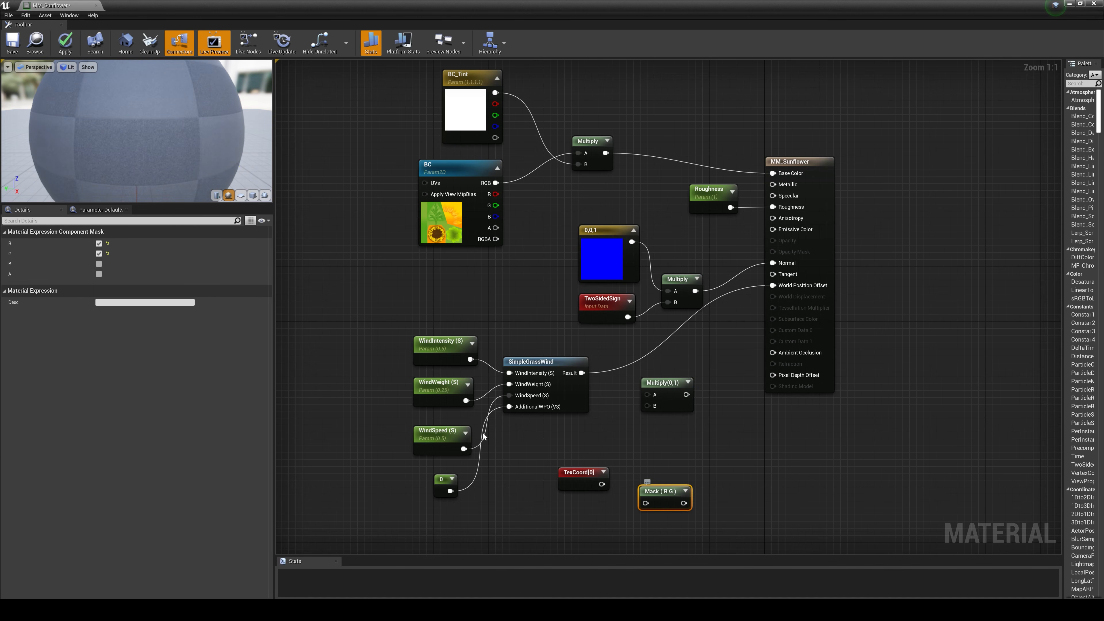
left_click(99, 253)
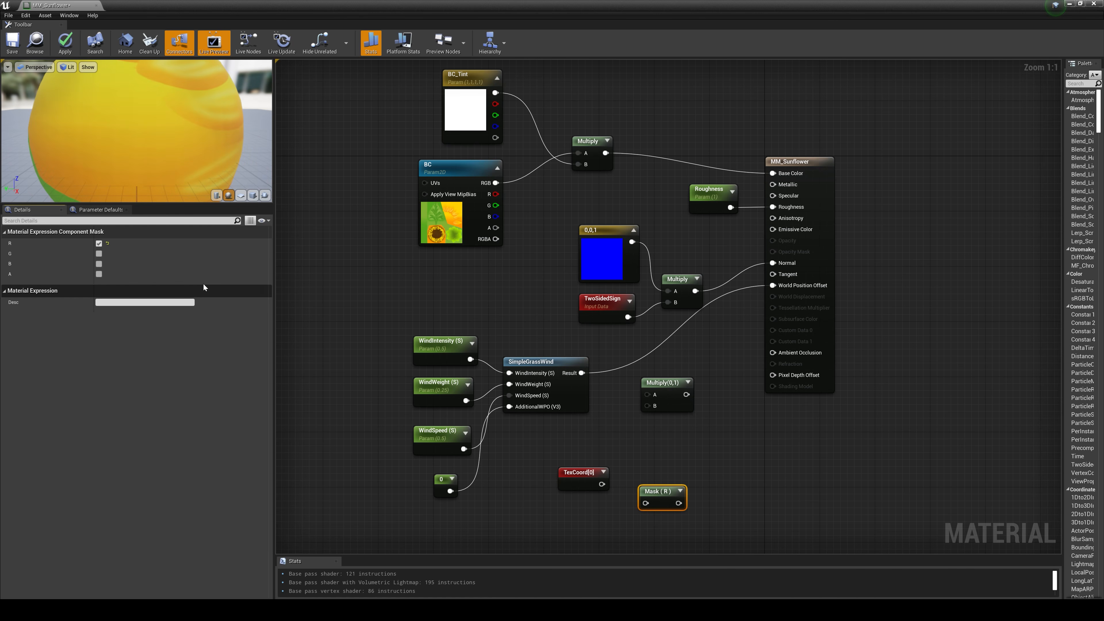
left_click(99, 243)
left_click(99, 253)
left_click_drag(646, 504, 602, 484)
left_click_drag(648, 489, 629, 470)
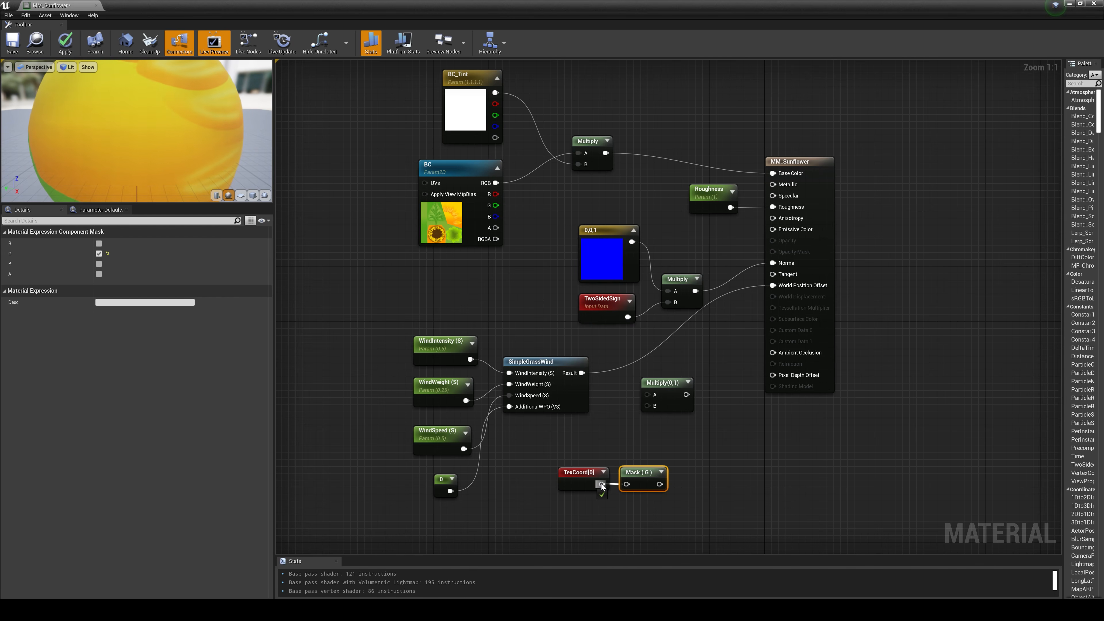
Step: Add a OneMinus node beside the G mask
right_click(692, 472)
type("o")
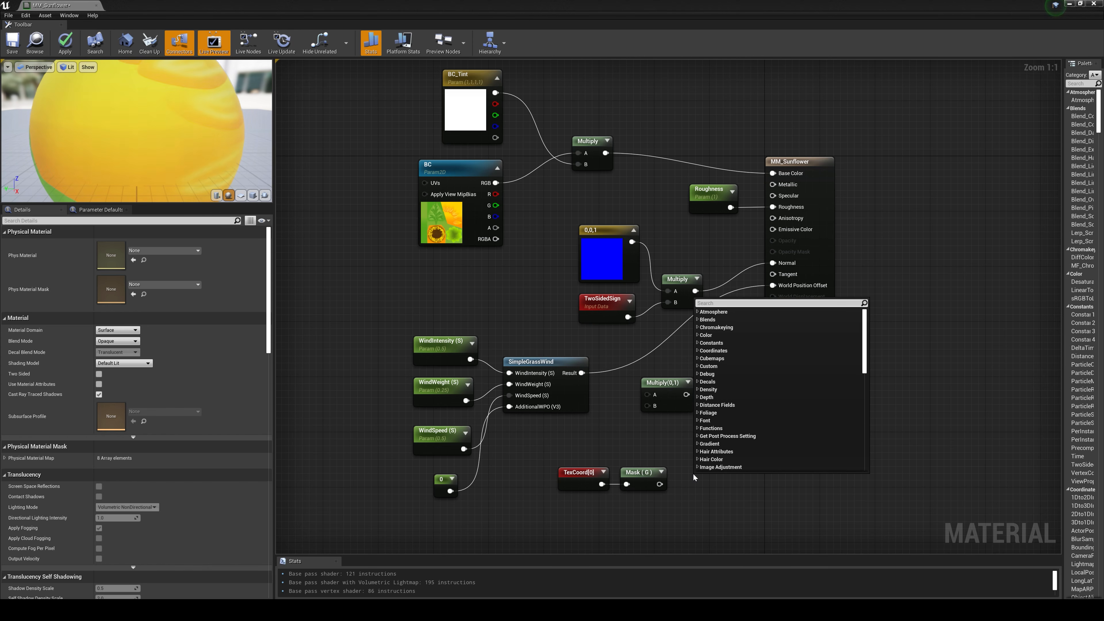
type("ne min")
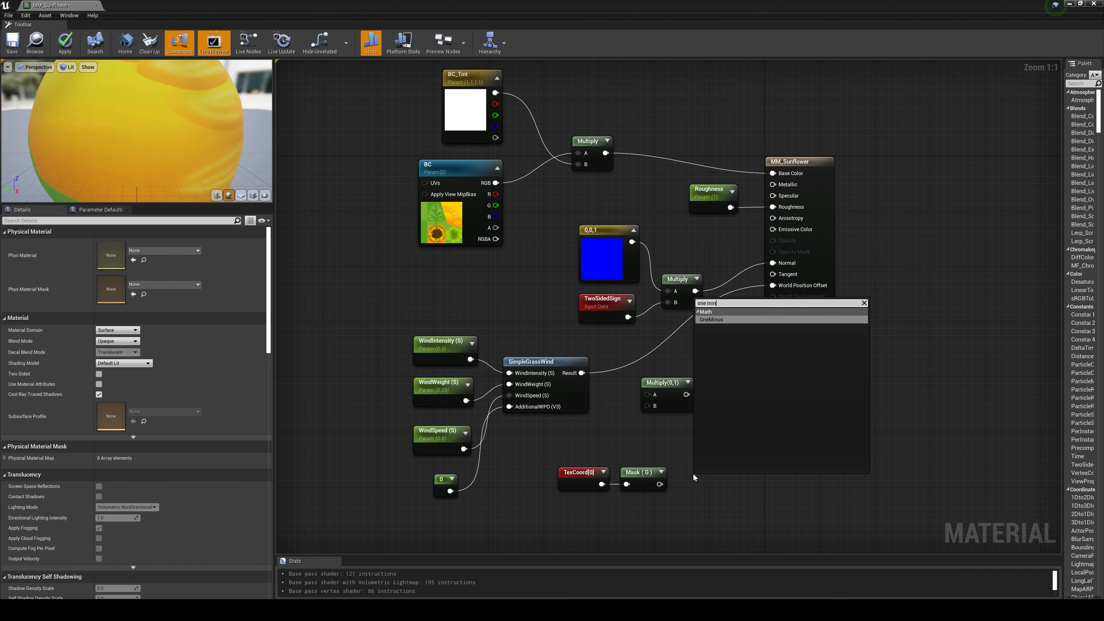
left_click(723, 321)
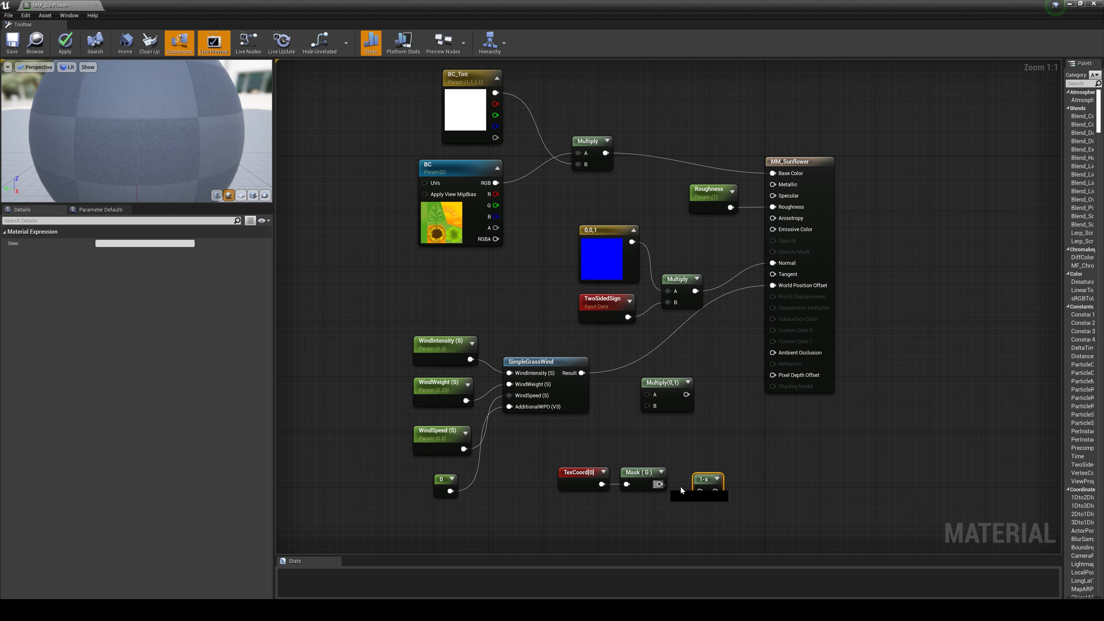
Step: Multiply the SimpleGrassWind result by the inverted G mask and feed the product into World Position Offset
left_click_drag(716, 494, 581, 374)
left_click_drag(674, 394, 791, 284)
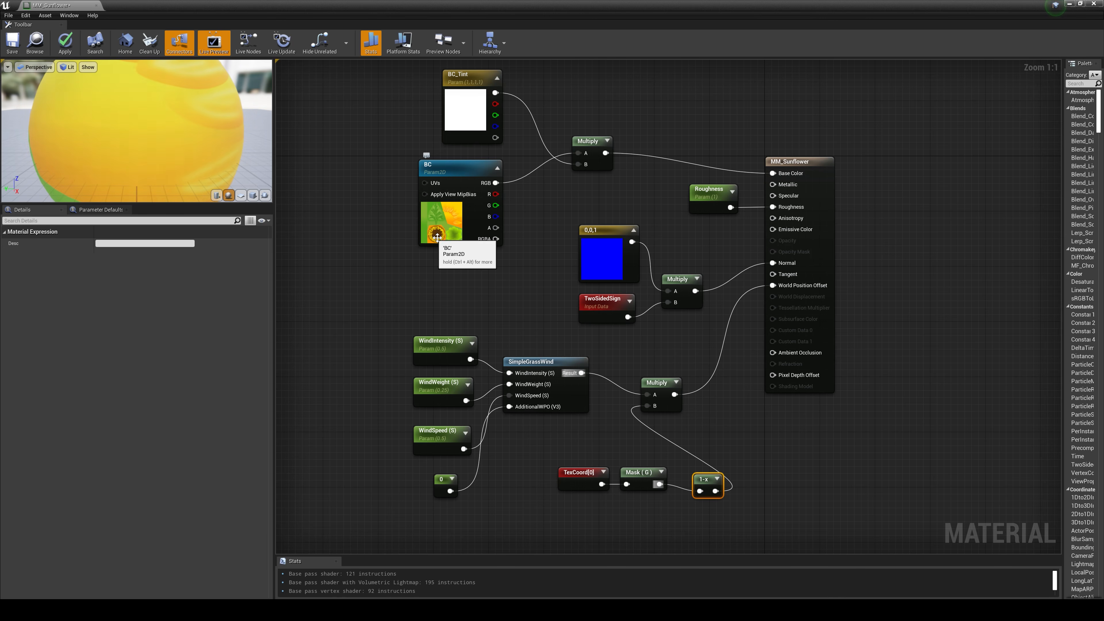
Step: Align the TexCoord, Mask and 1-x nodes in a row beneath SimpleGrassWind and move the new Multiply node closer to the output
left_click_drag(706, 479, 695, 472)
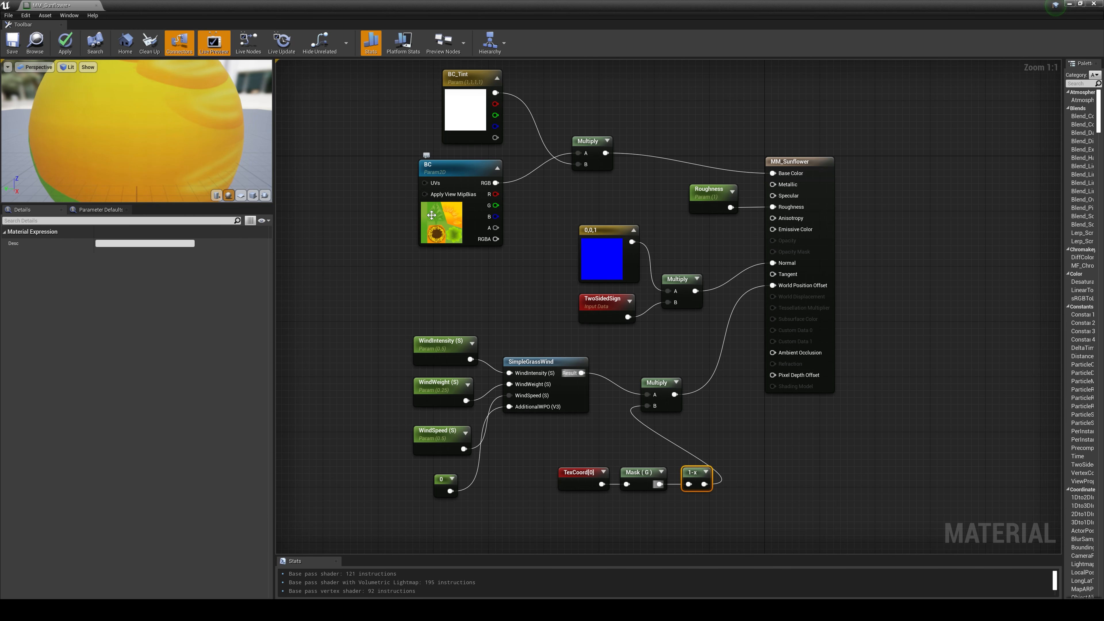
left_click_drag(550, 516, 646, 478)
left_click(711, 459)
left_click_drag(659, 388, 693, 381)
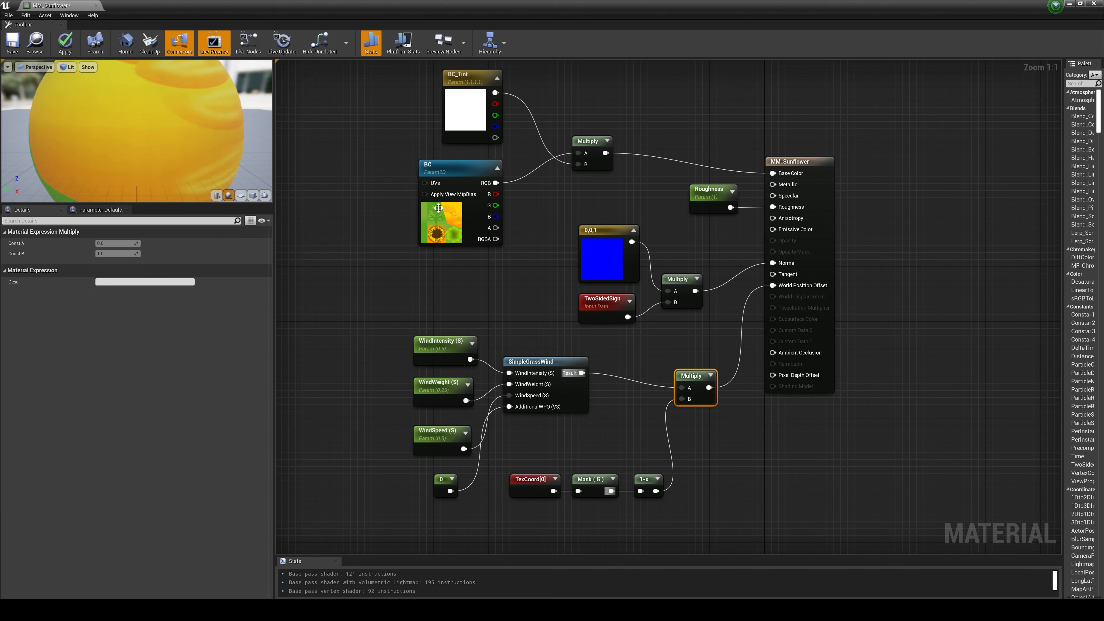
left_click(458, 275)
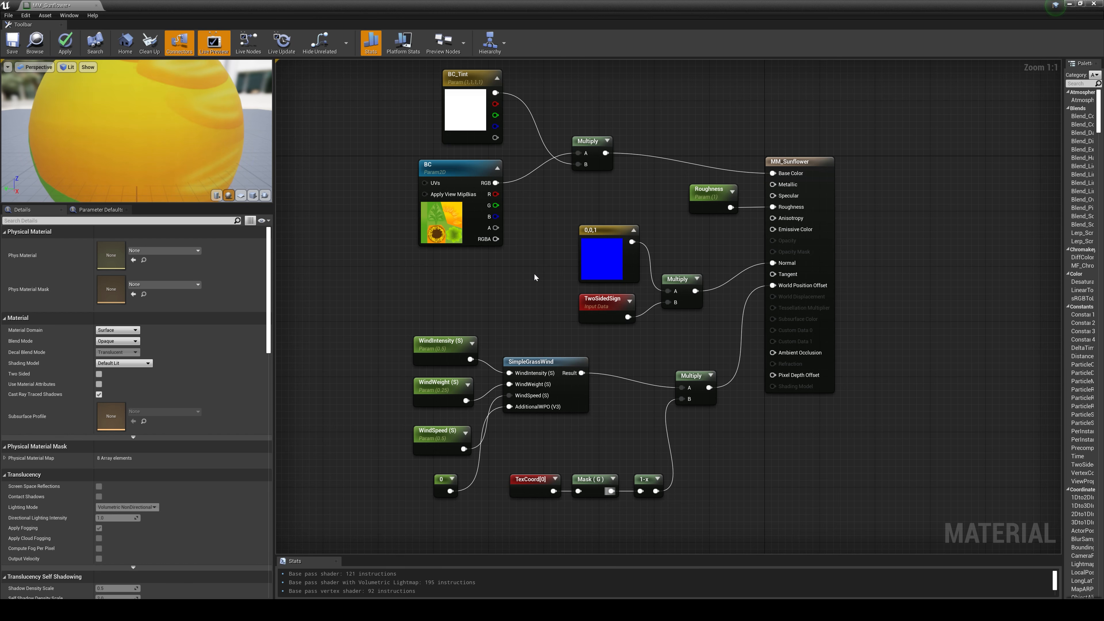
left_click_drag(495, 228, 513, 229)
left_click_drag(626, 226, 729, 246)
left_click(639, 199)
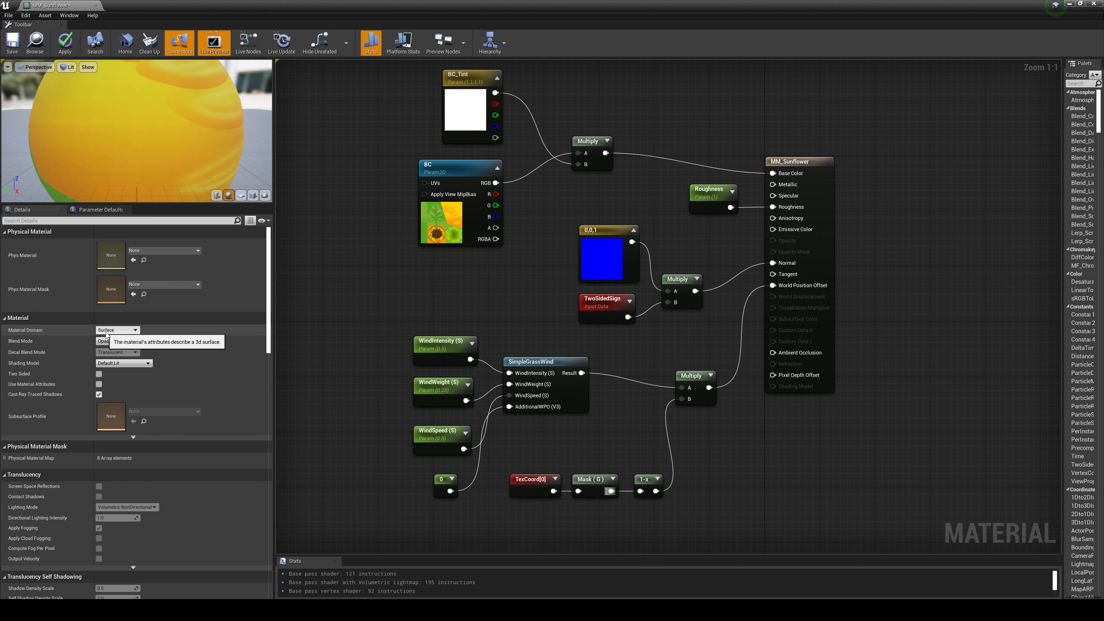
Step: Make the material two-sided and set its blend mode to Masked
left_click(99, 375)
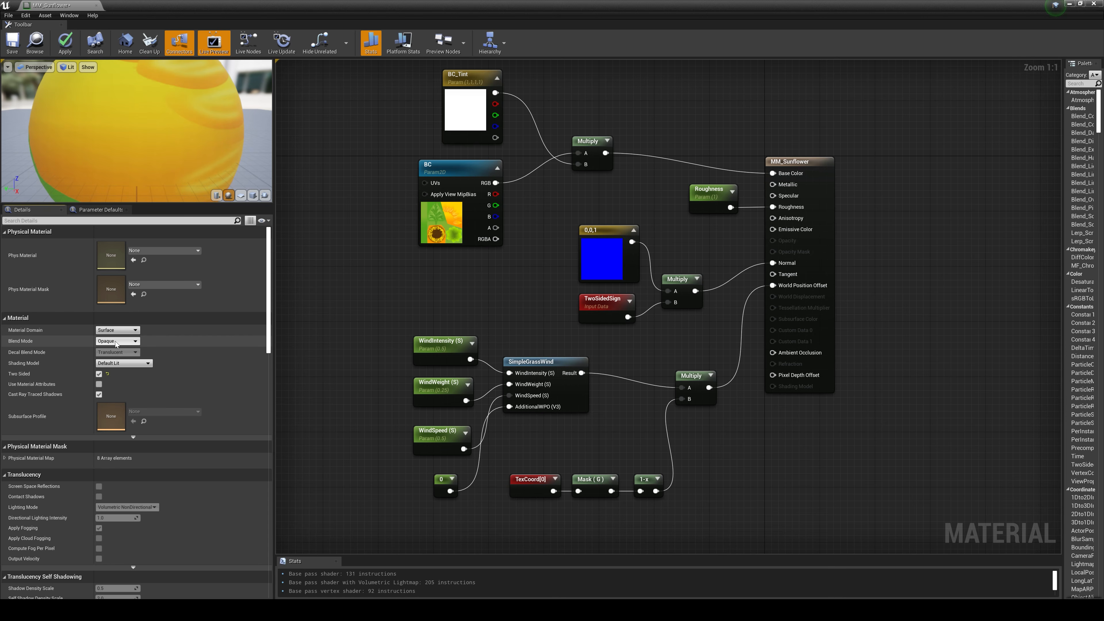
left_click(127, 342)
left_click(104, 354)
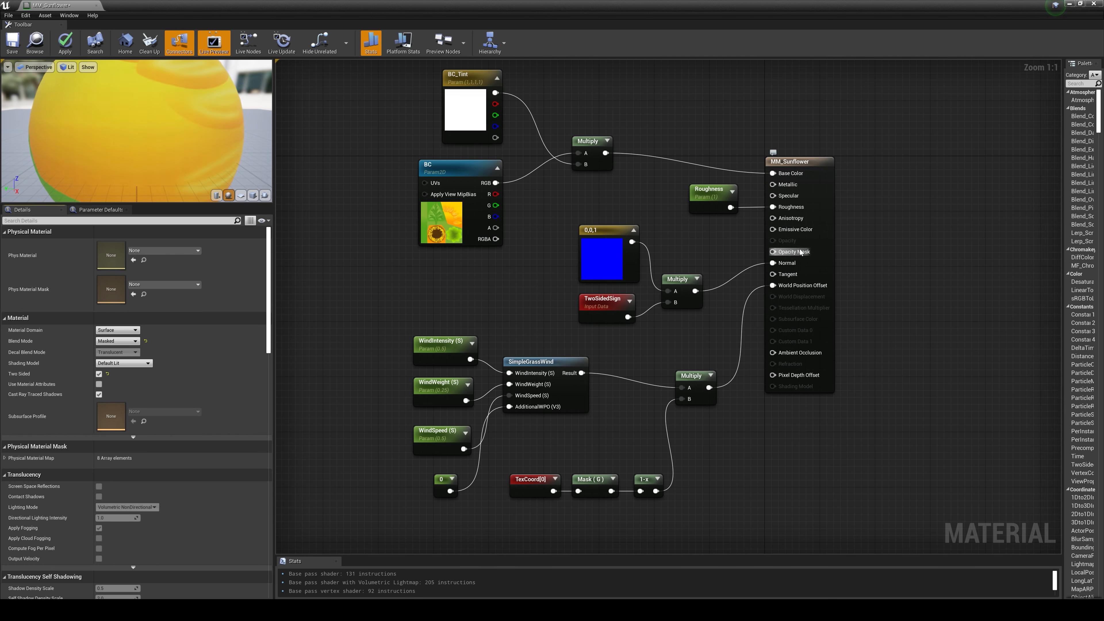
Step: Connect the BC texture's alpha output to Opacity Mask and save the material
left_click_drag(771, 251, 494, 228)
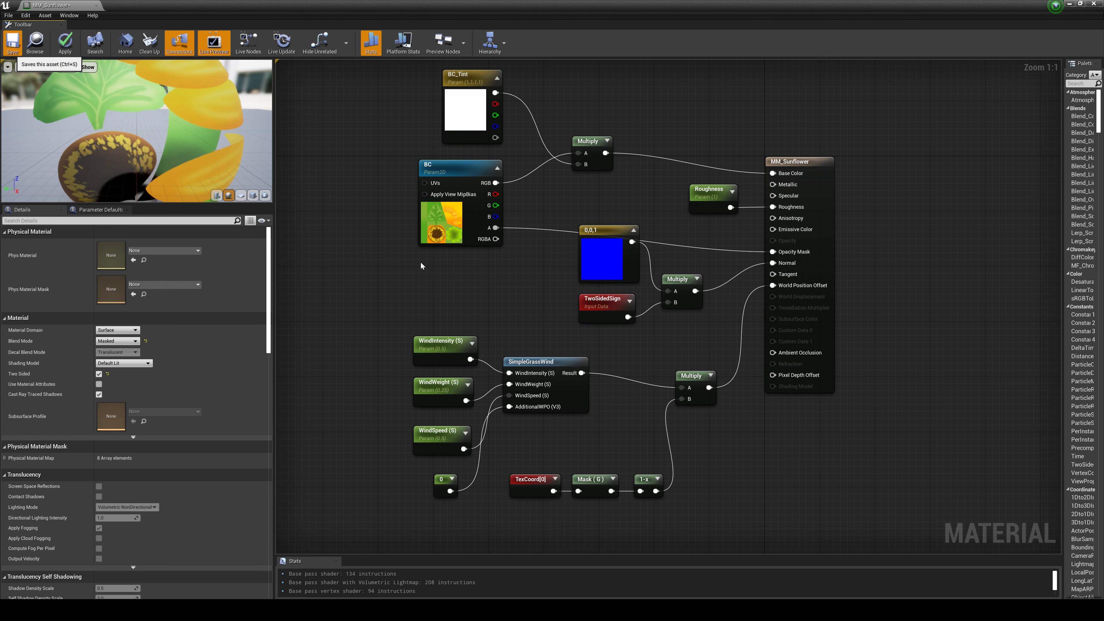
key("ctrl+s")
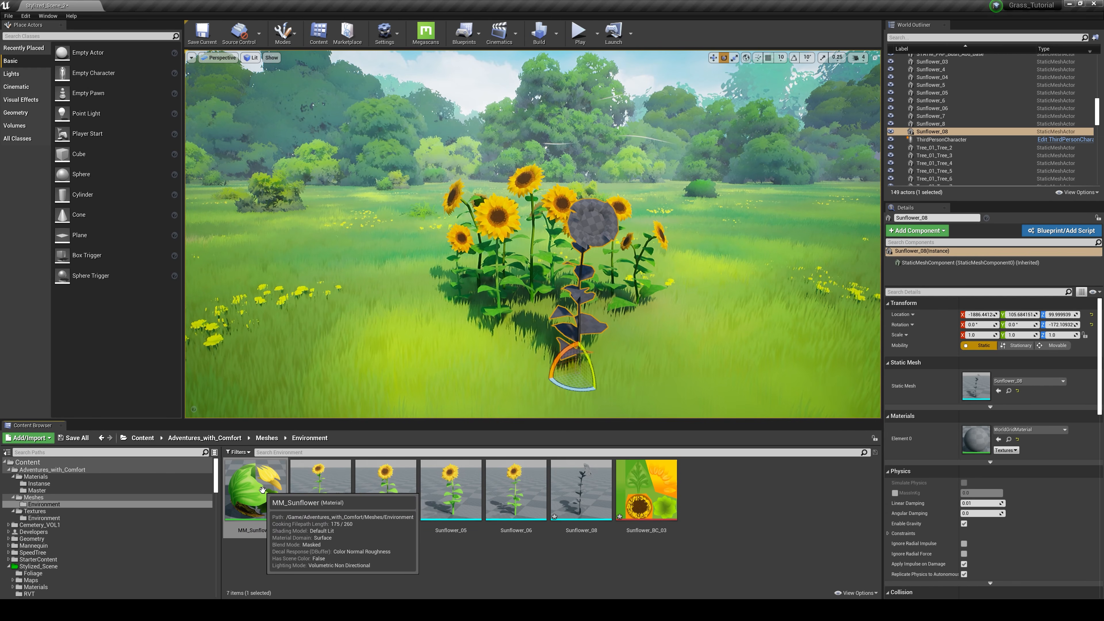
Step: Create a material instance from MM_Sunflower and name it MI_Sunflower
right_click(263, 491)
left_click(328, 287)
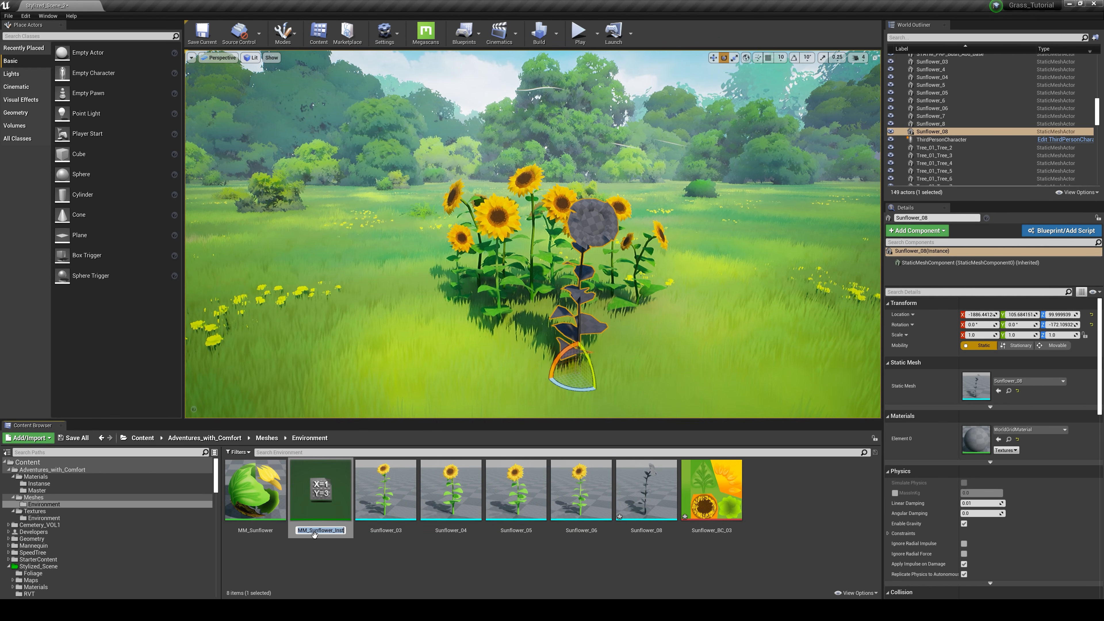
key("BackSpace")
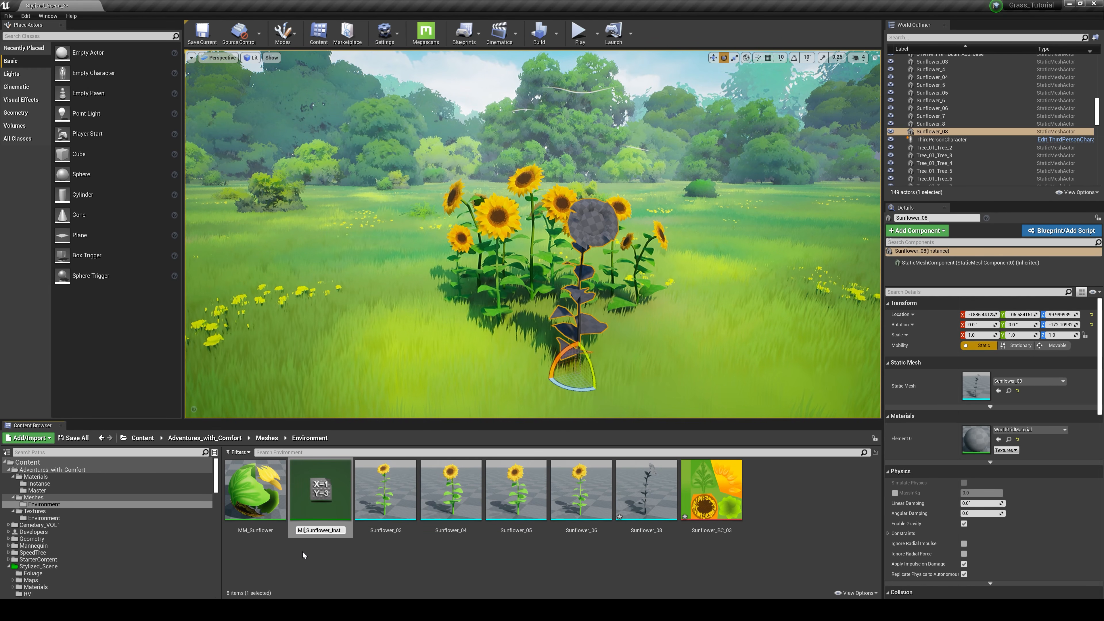
key("Return")
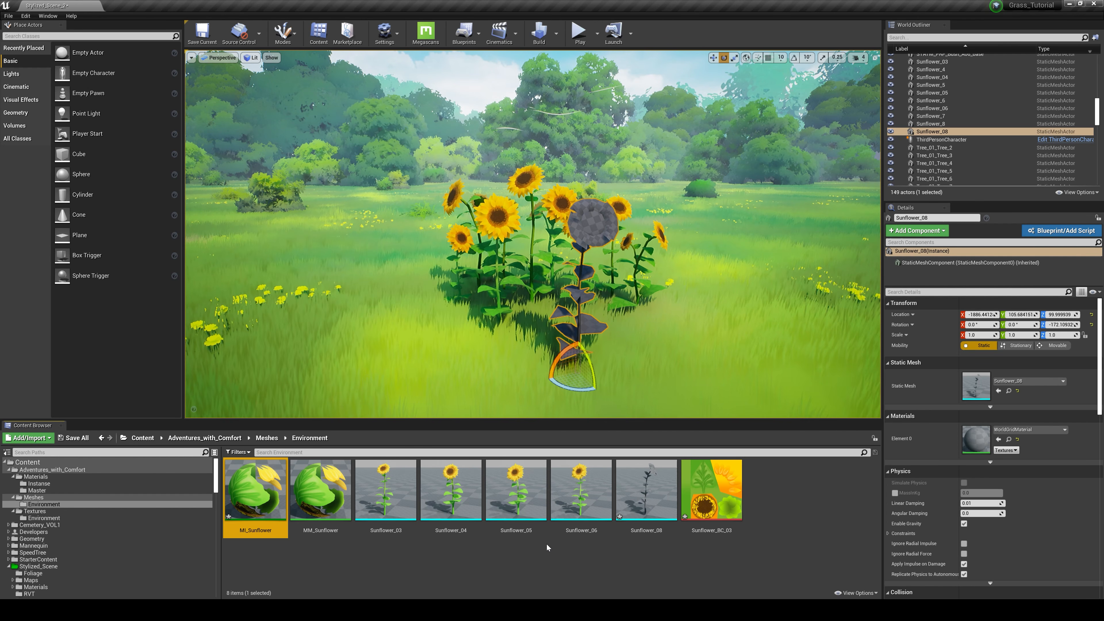
Step: Assign the MI_Sunflower instance to the Sunflower_08 mesh's material slot
double_click(641, 500)
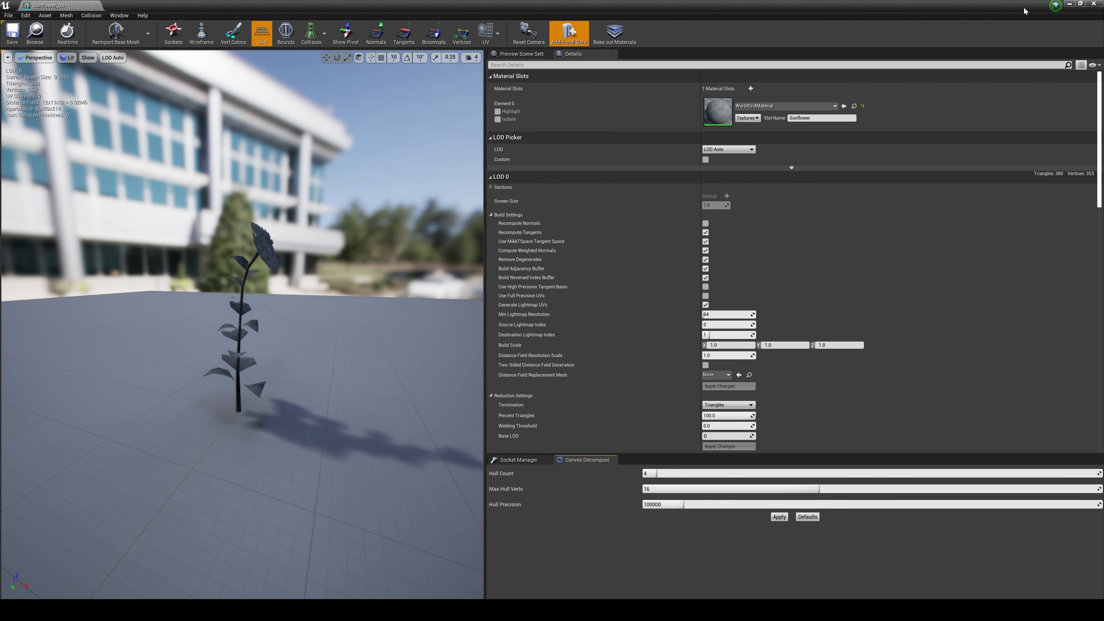
left_click(1081, 5)
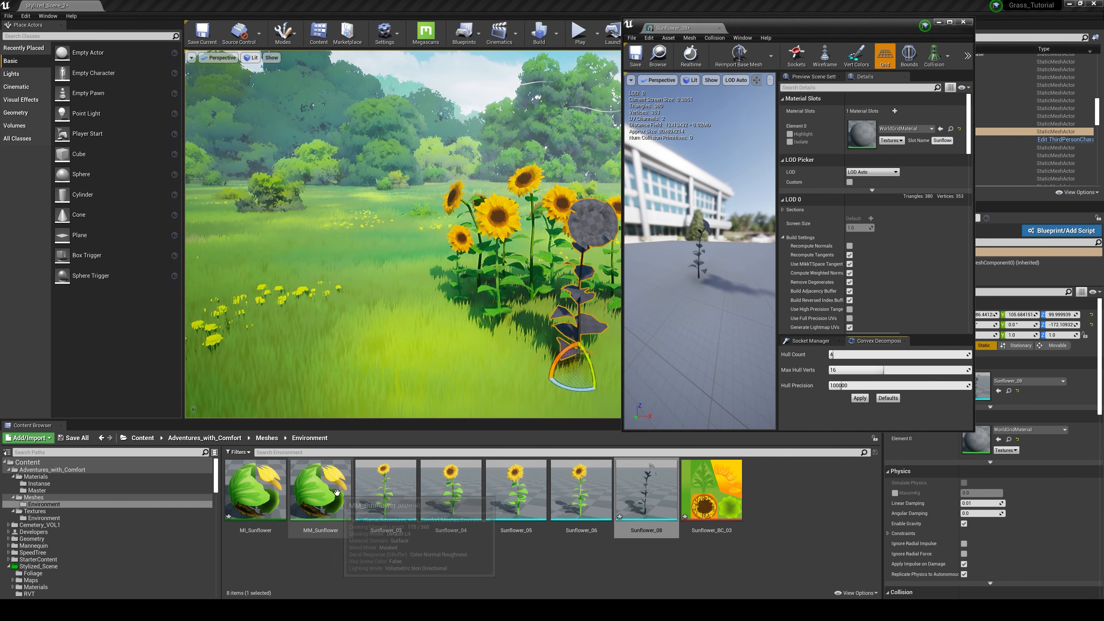
left_click_drag(256, 504, 891, 135)
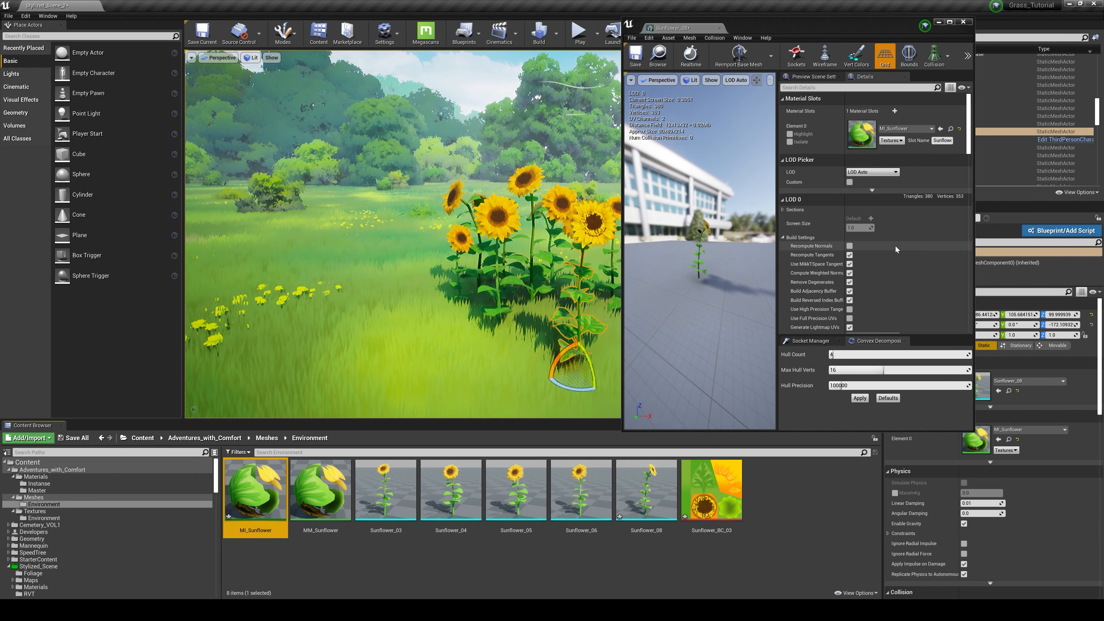
Step: Set the Sunflower_08 mesh's collision preset to NoCollision, then save and close the mesh
scroll(882, 266, "down", 8)
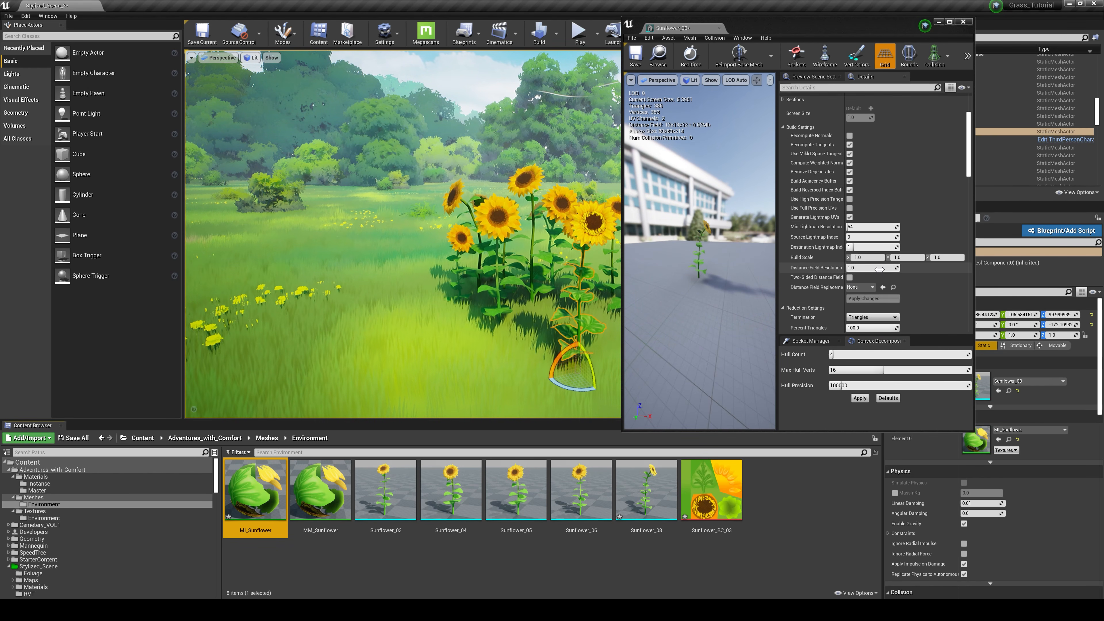
scroll(878, 270, "down", 8)
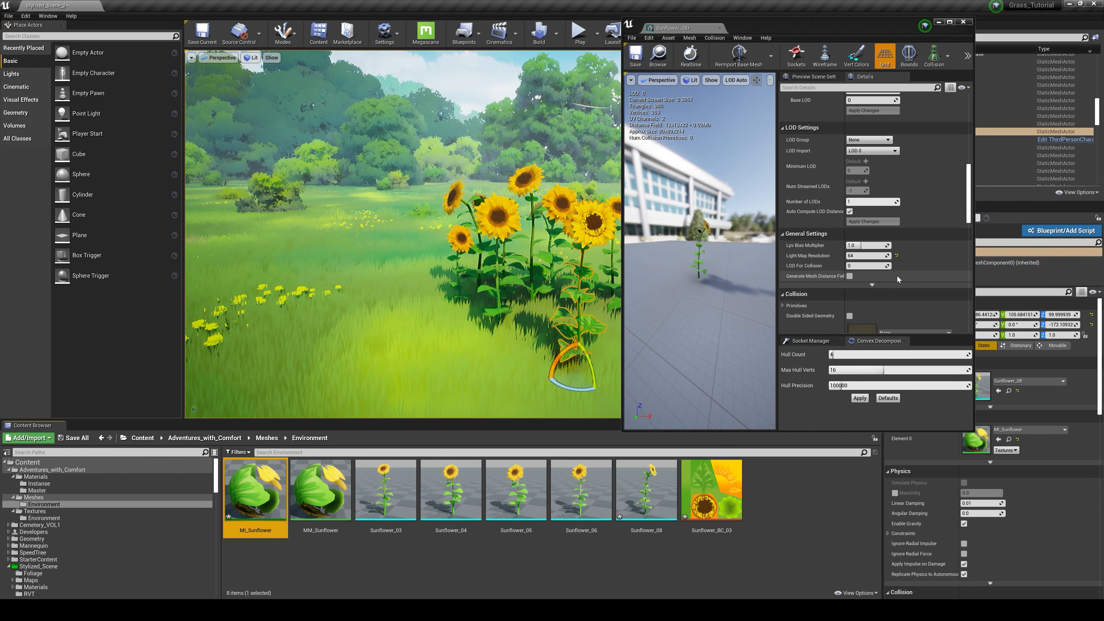
left_click(868, 291)
left_click(861, 304)
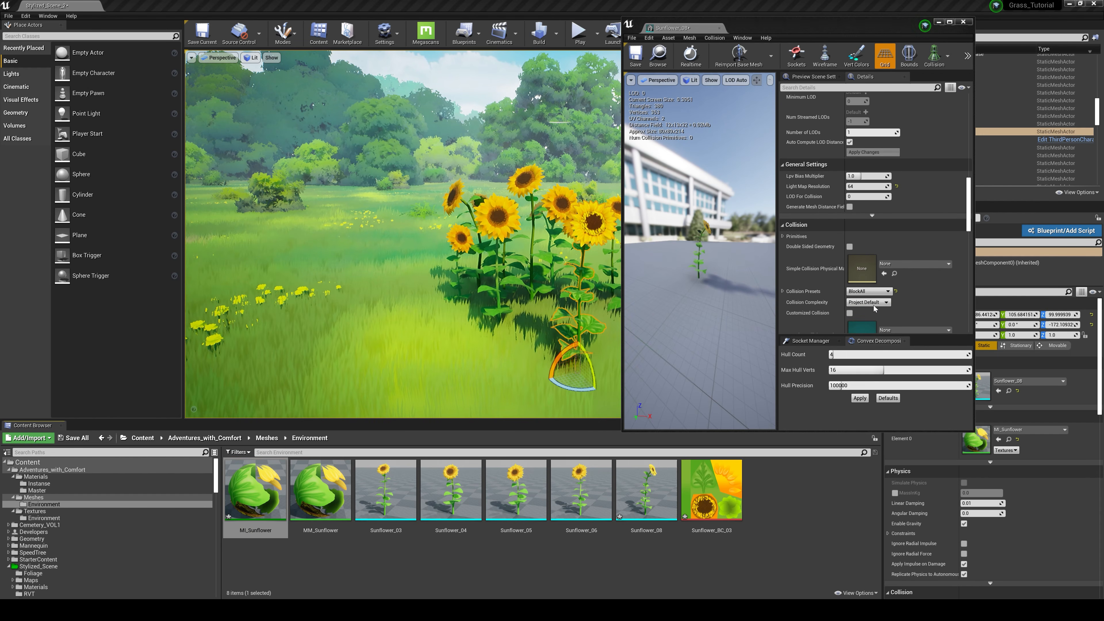
left_click(636, 56)
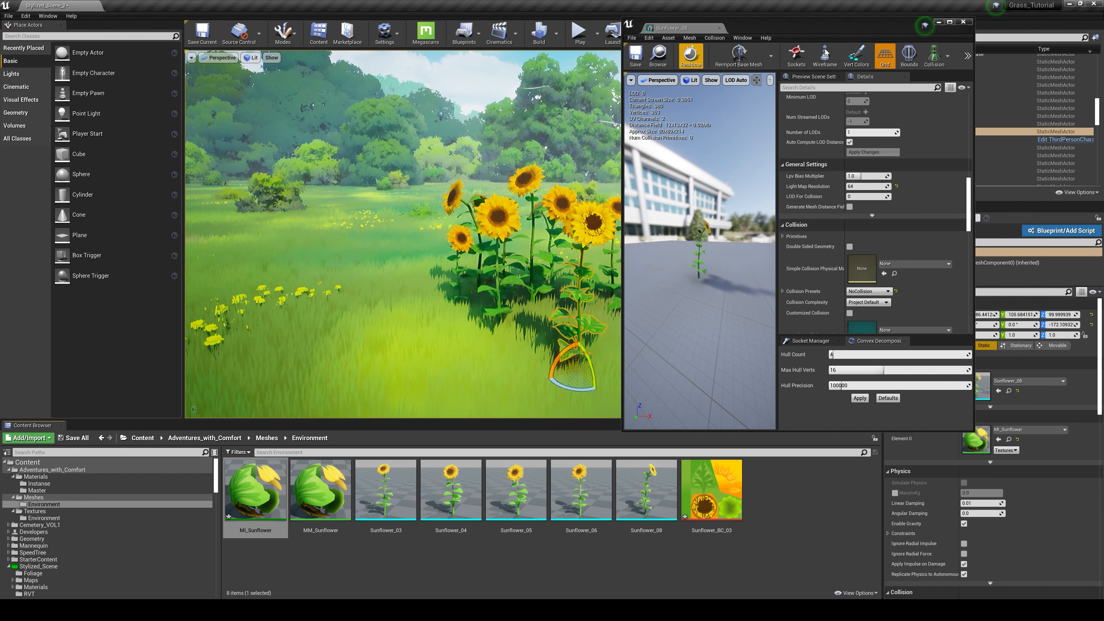
left_click(963, 22)
key("s")
mouse_move(652, 217)
right_mouse_down()
mouse_move(600, 210)
mouse_move(634, 212)
right_mouse_up()
key("w")
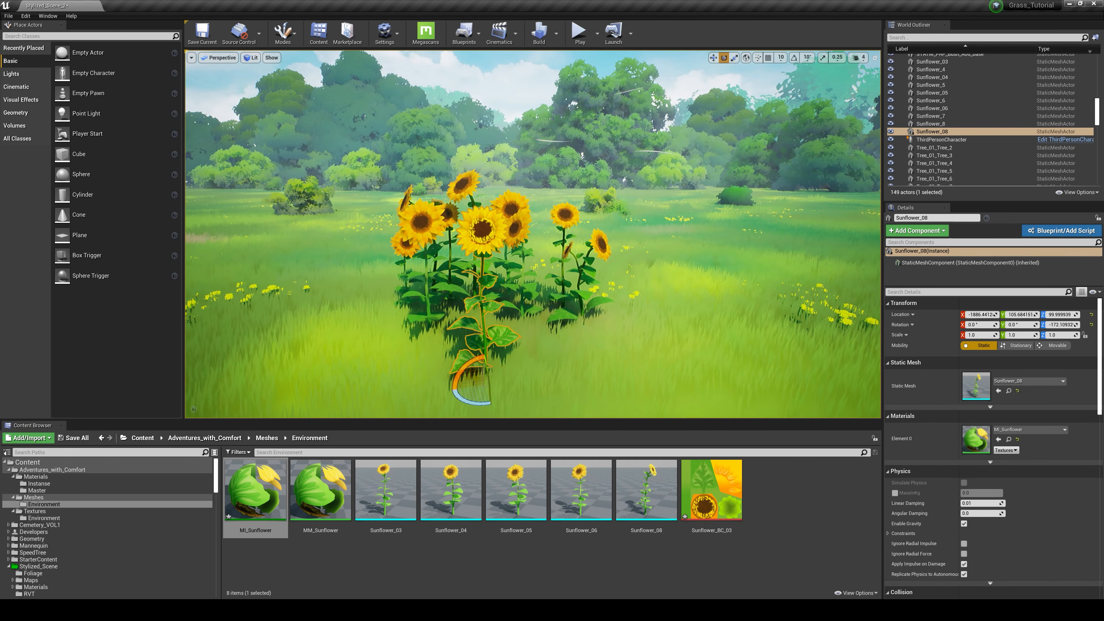
left_click(842, 521)
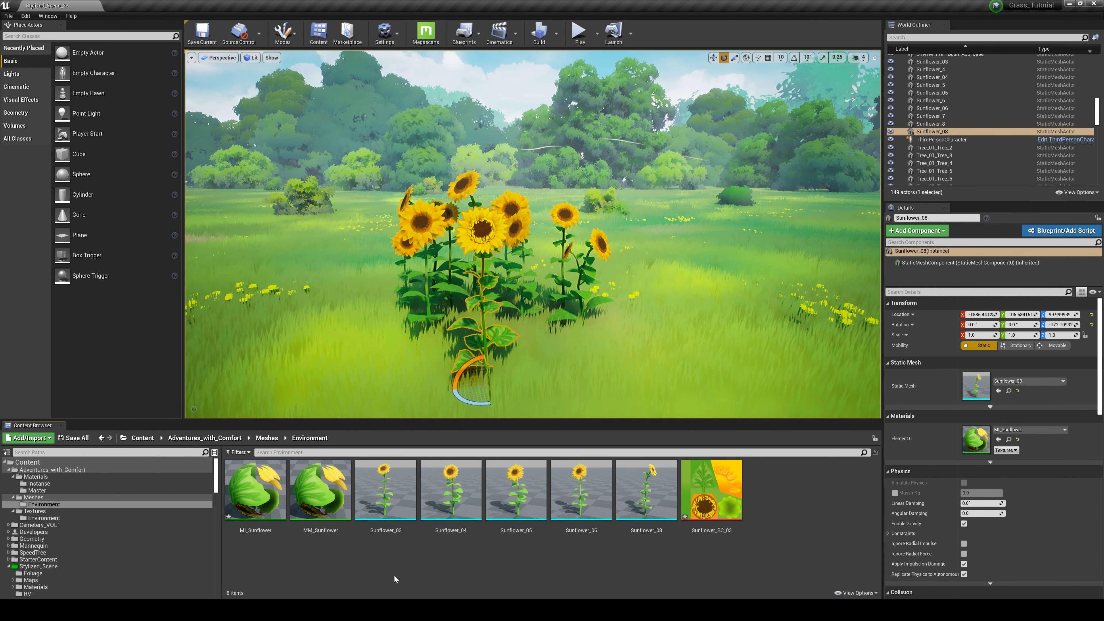
Step: Open the MI_Sunflower instance and enable its Roughness, WindIntensity, WindSpeed and WindWeight parameter overrides
double_click(255, 489)
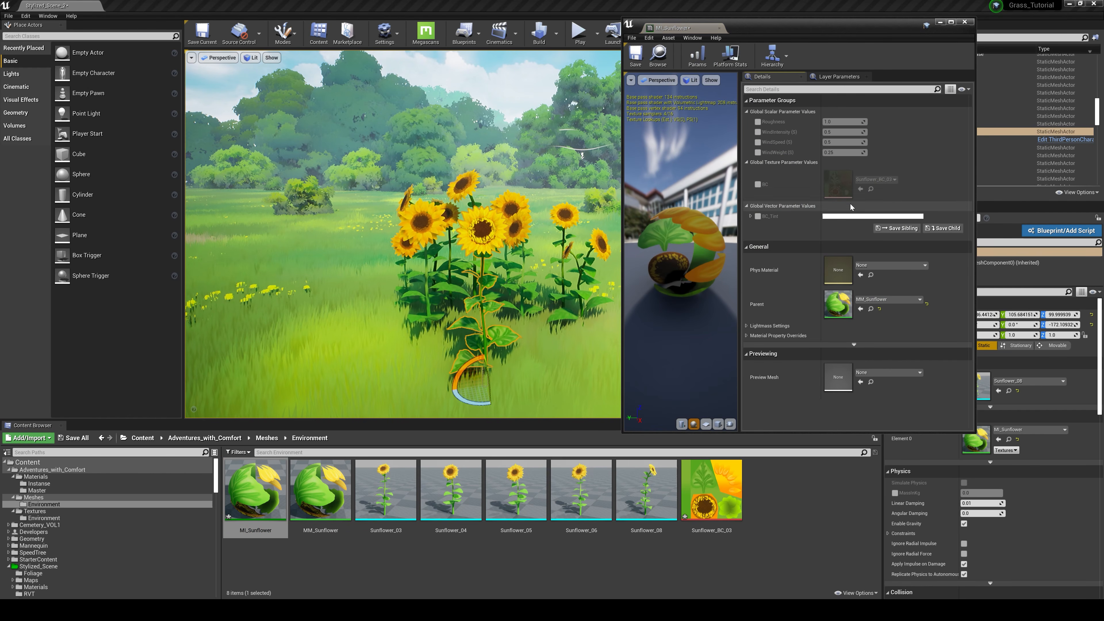
left_click(758, 122)
left_click(758, 132)
left_click(758, 142)
left_click(758, 152)
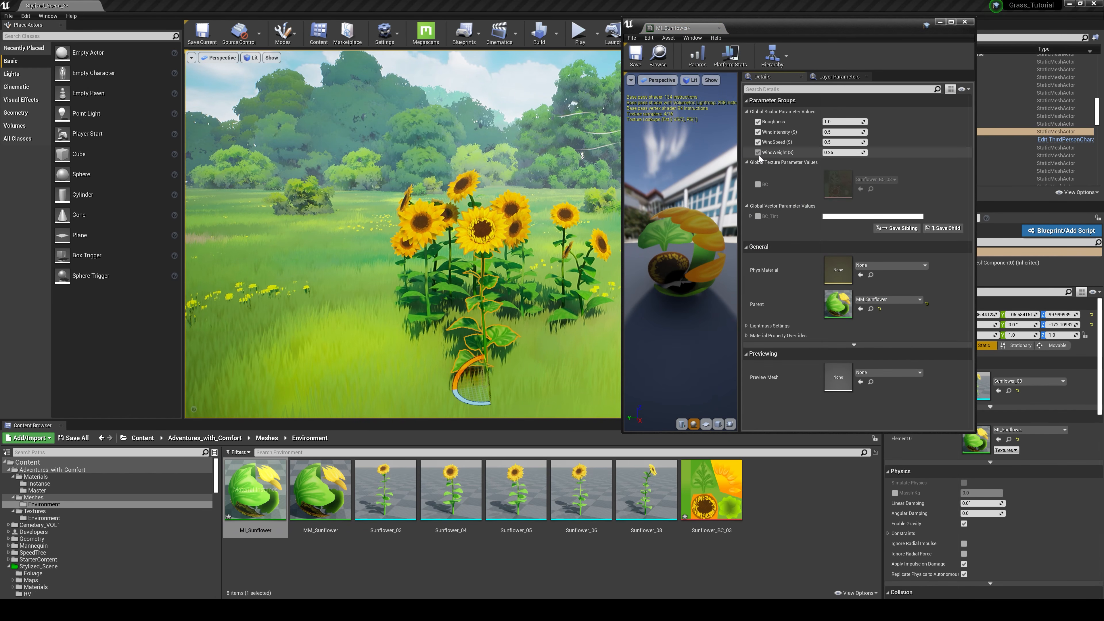
Step: Lower WindIntensity to about 0.33, WindSpeed to about 0.22 and WindWeight to about 0.13, then save and close the instance
mouse_move(846, 132)
left_mouse_down()
mouse_move(827, 131)
mouse_move(816, 143)
mouse_move(833, 153)
mouse_move(817, 153)
mouse_move(831, 143)
left_mouse_up()
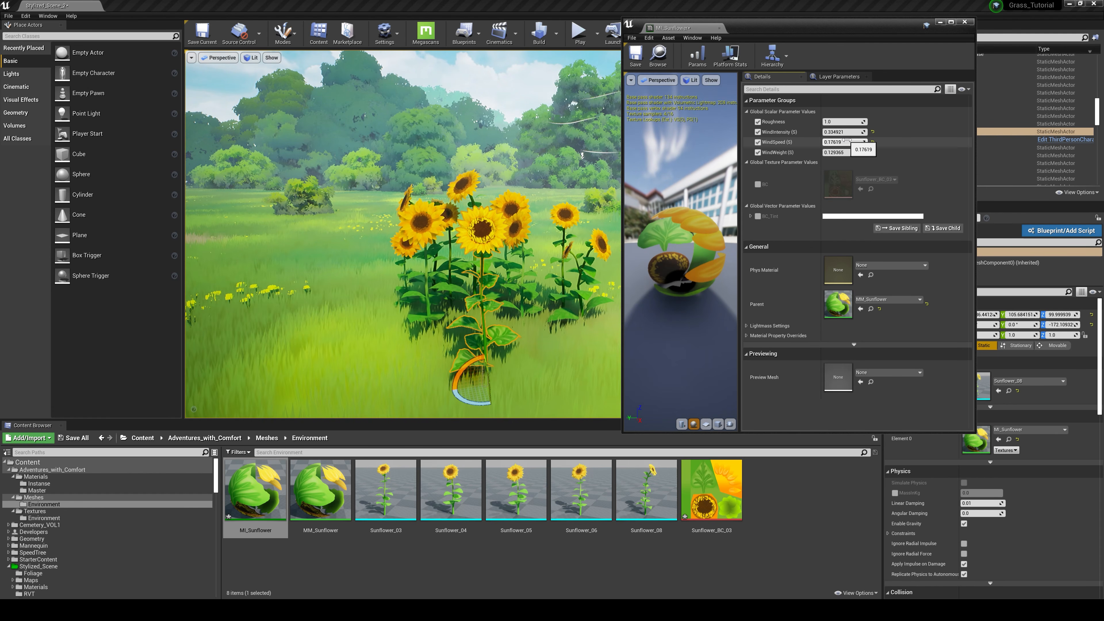
left_click_drag(843, 142, 854, 143)
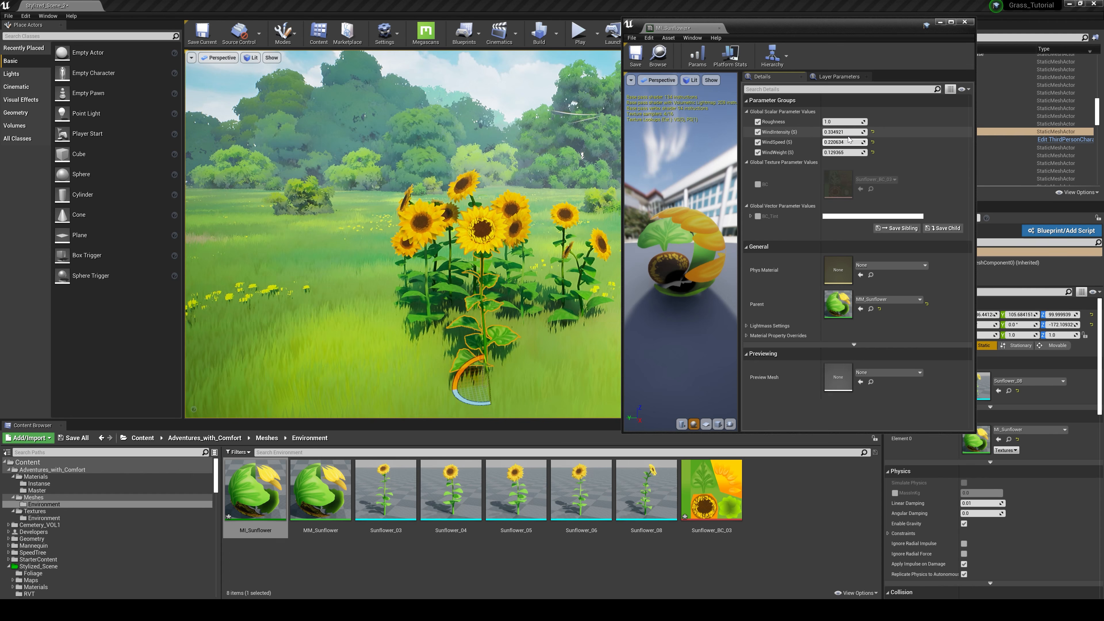
left_click(635, 54)
left_click(962, 23)
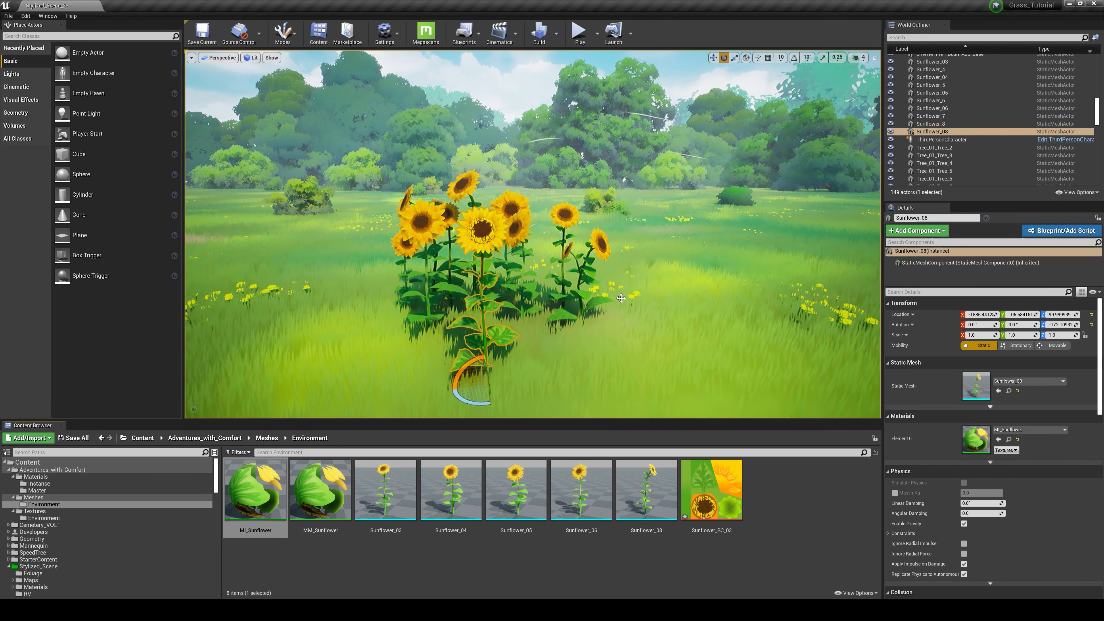
Step: Examine the sunflower's wind motion and shading in the level from several distances and angles
right_click_drag(533, 235, 525, 279)
key("w")
key("s")
right_click_drag(692, 326, 715, 316)
key("a")
key("w")
key("d")
key("a")
key("d")
key("s")
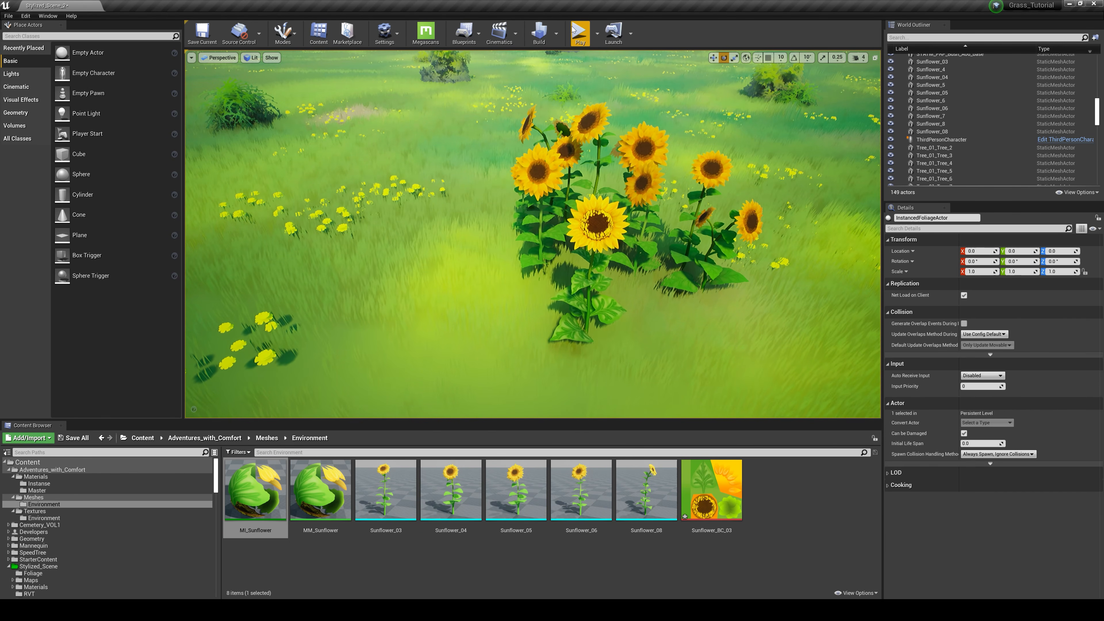
Step: Play the level and run the character to the sunflowers and through the front one to check its collision and wind
key("alt+p")
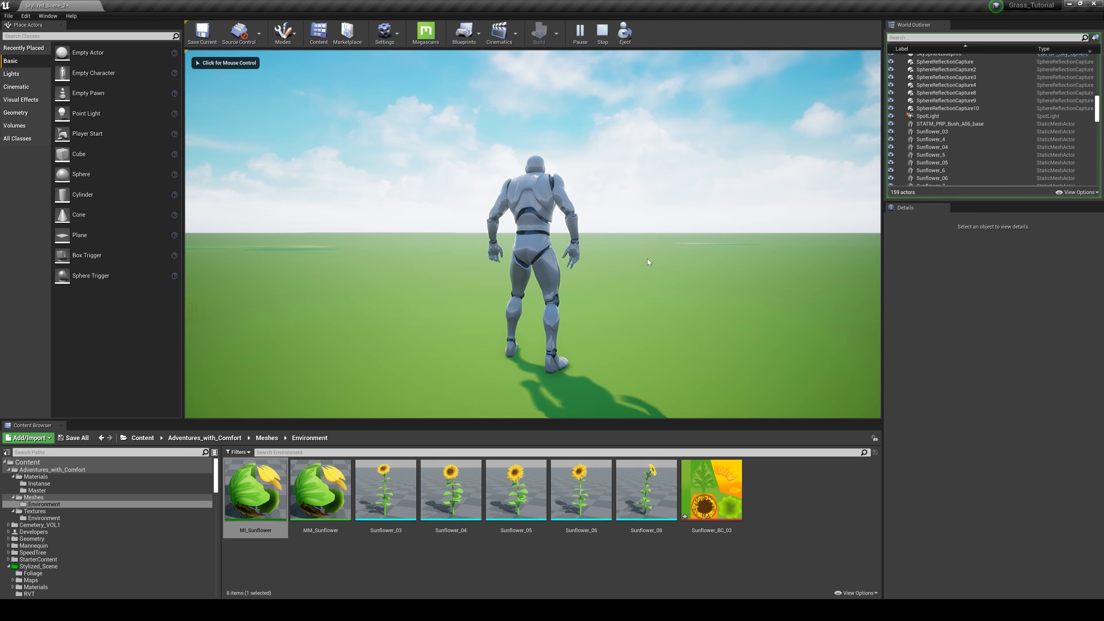
key("w")
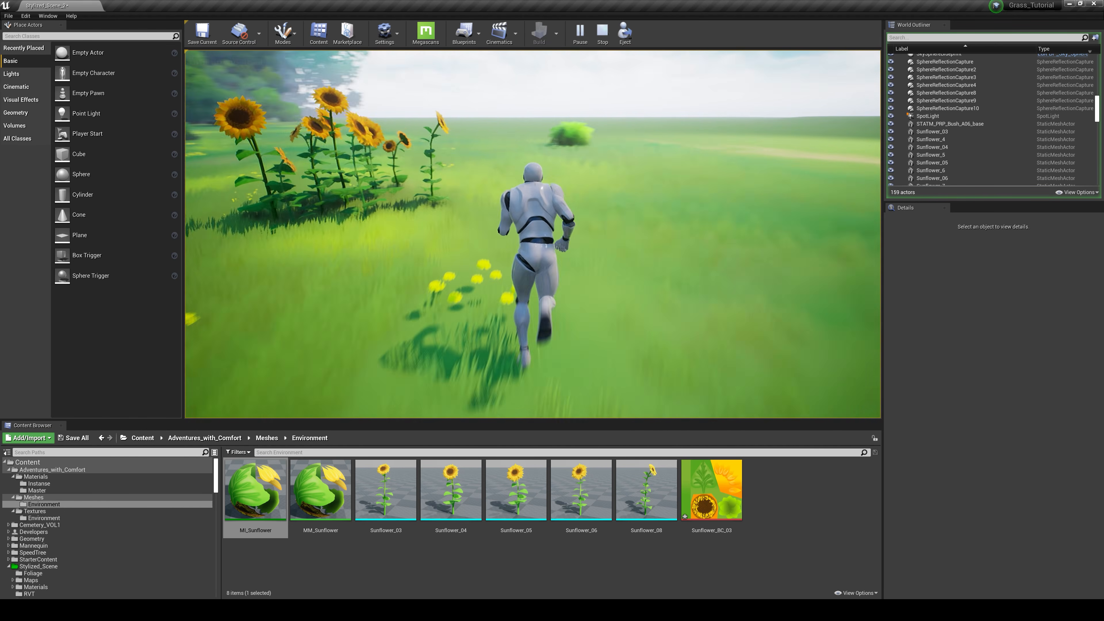
key("d")
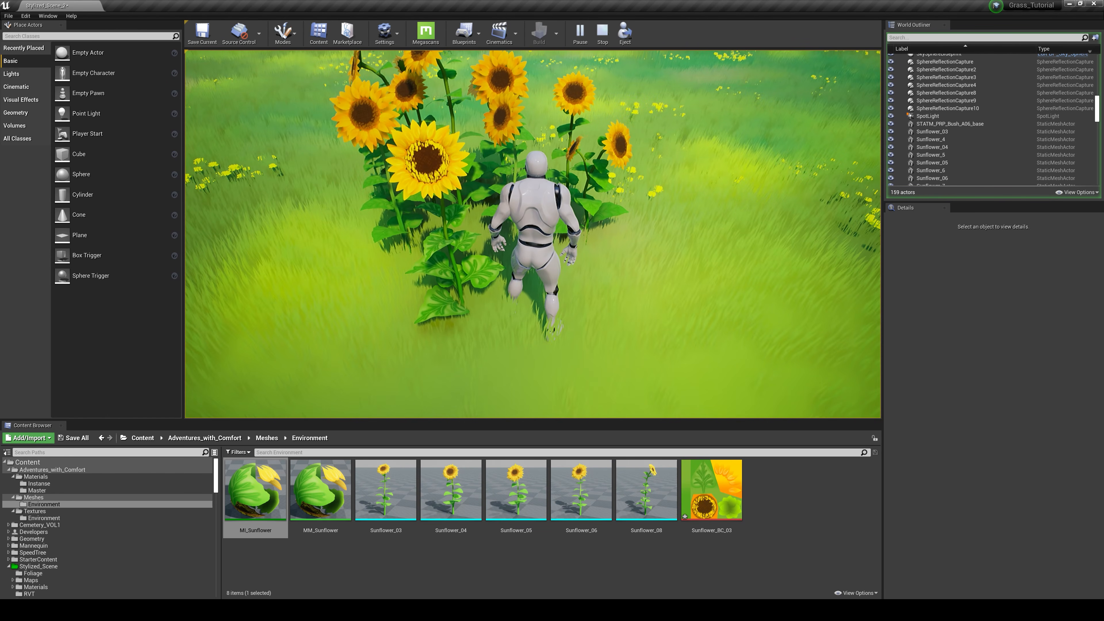
key("a")
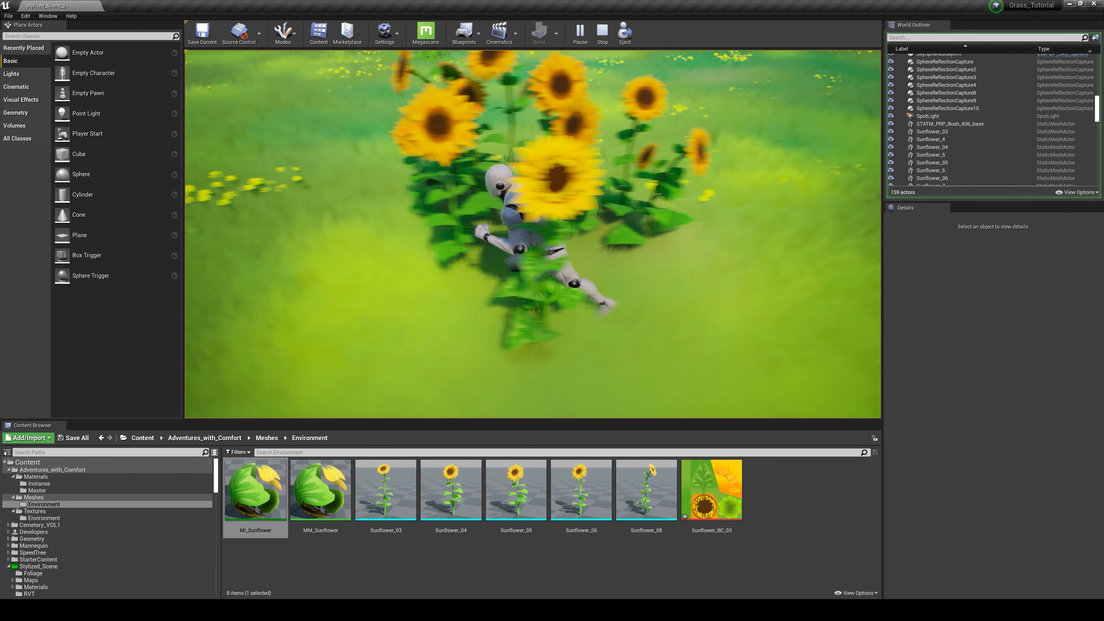
key("w")
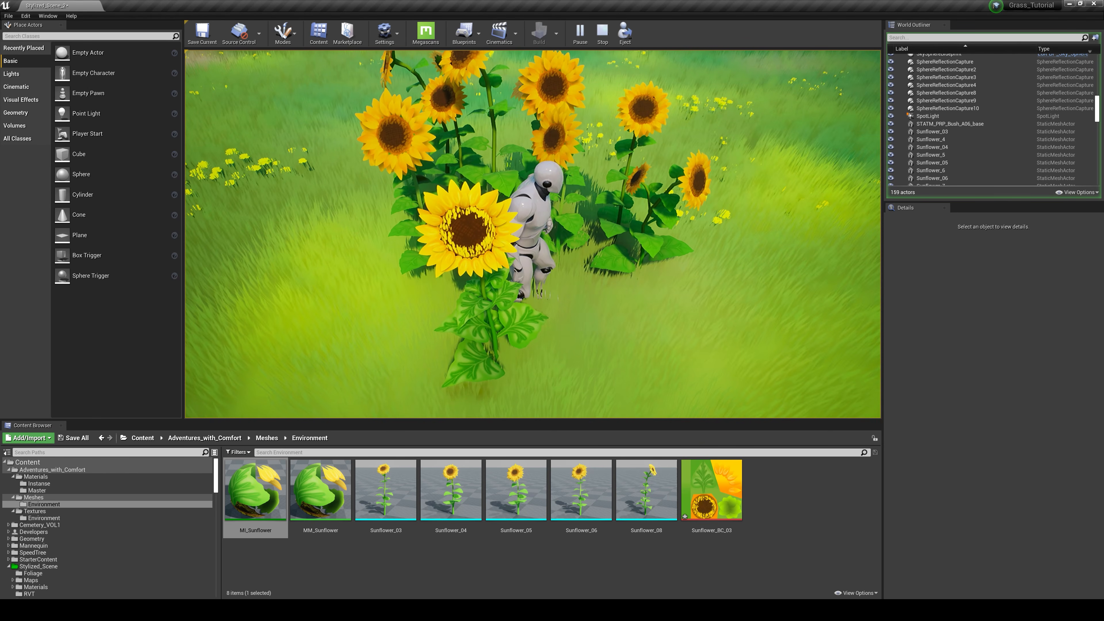
key("d")
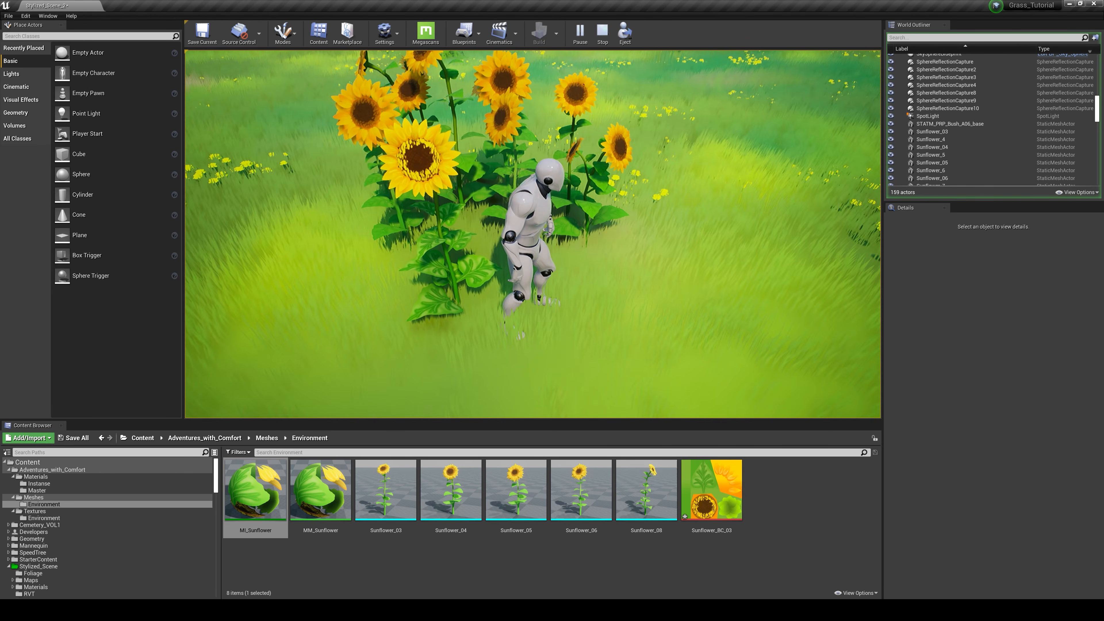
key("w")
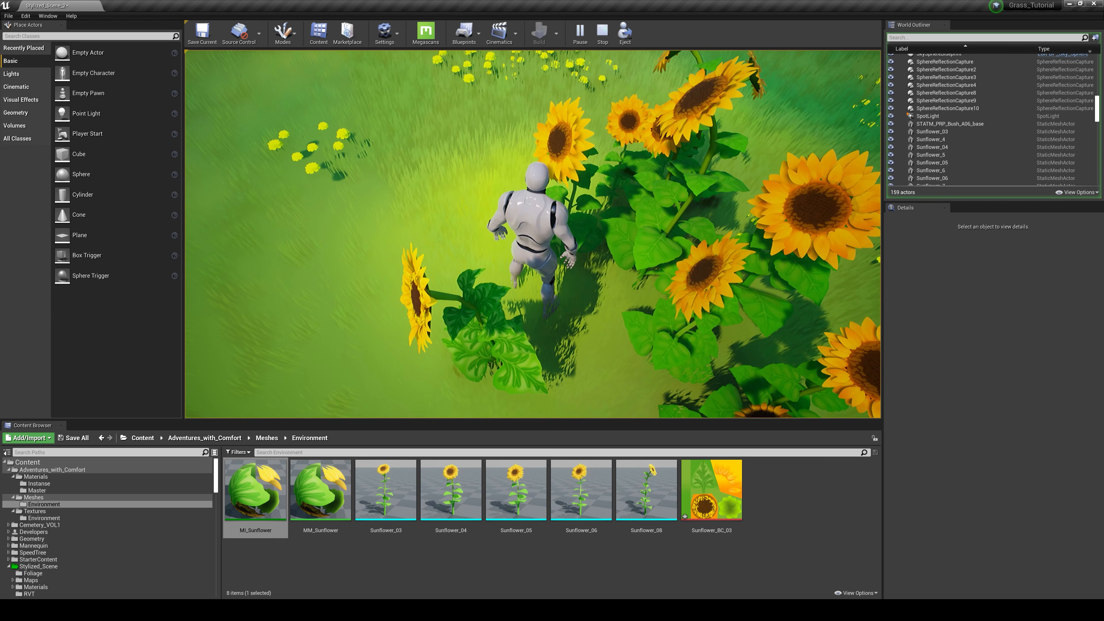
key("d")
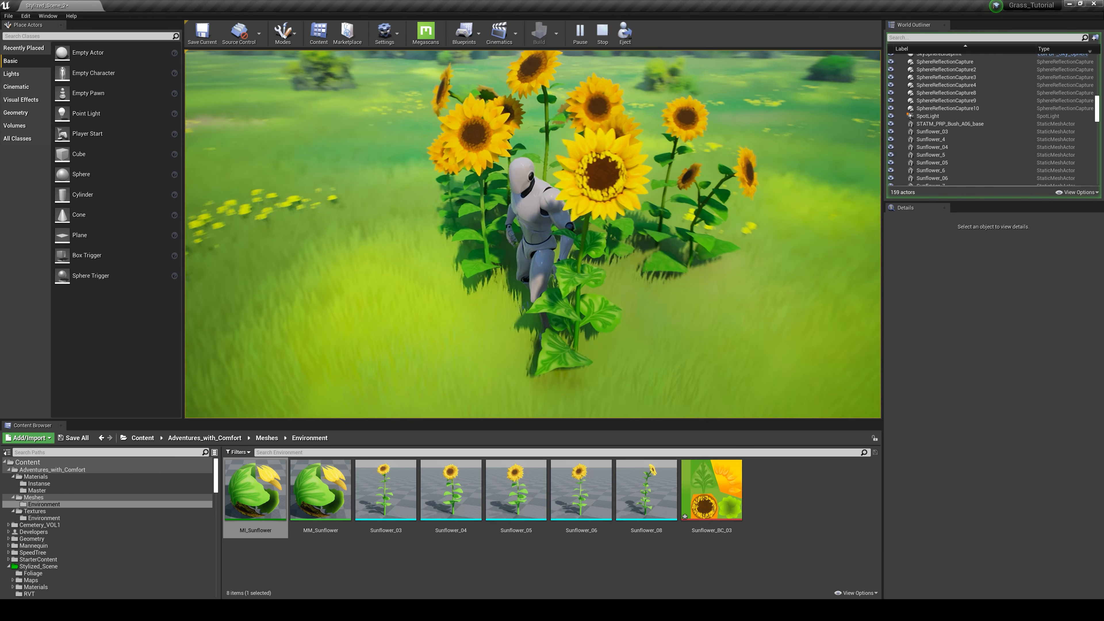
key("d")
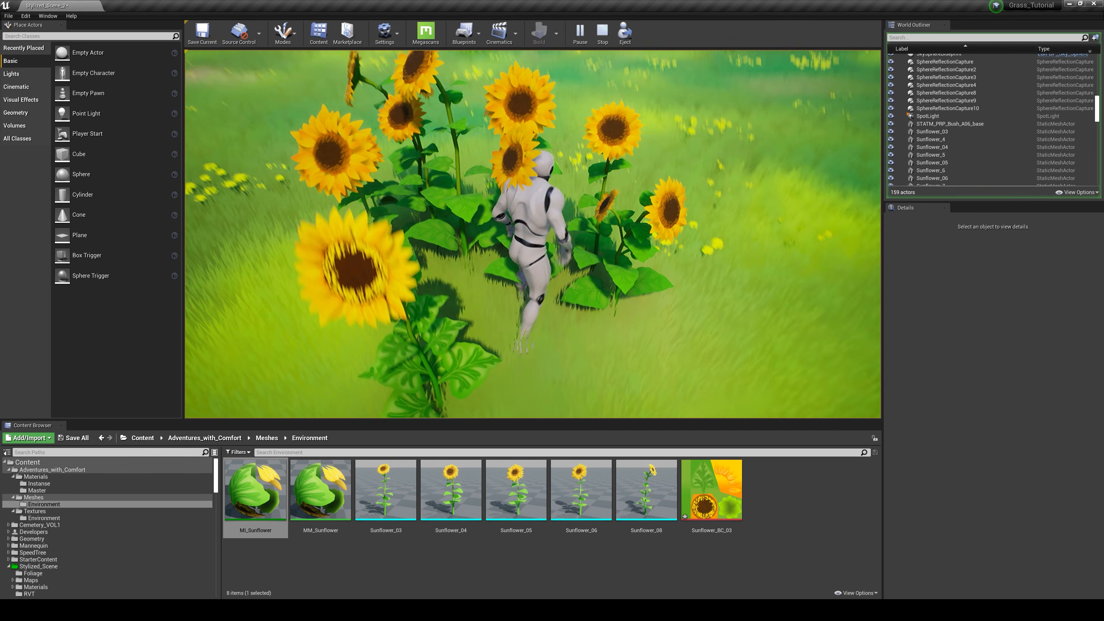
key("s")
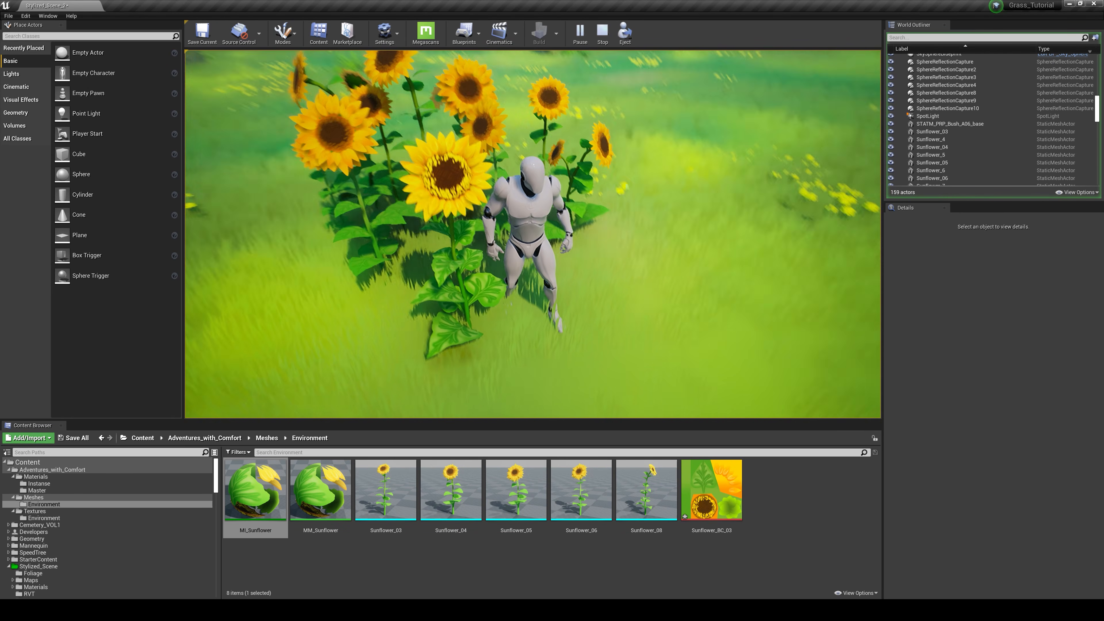